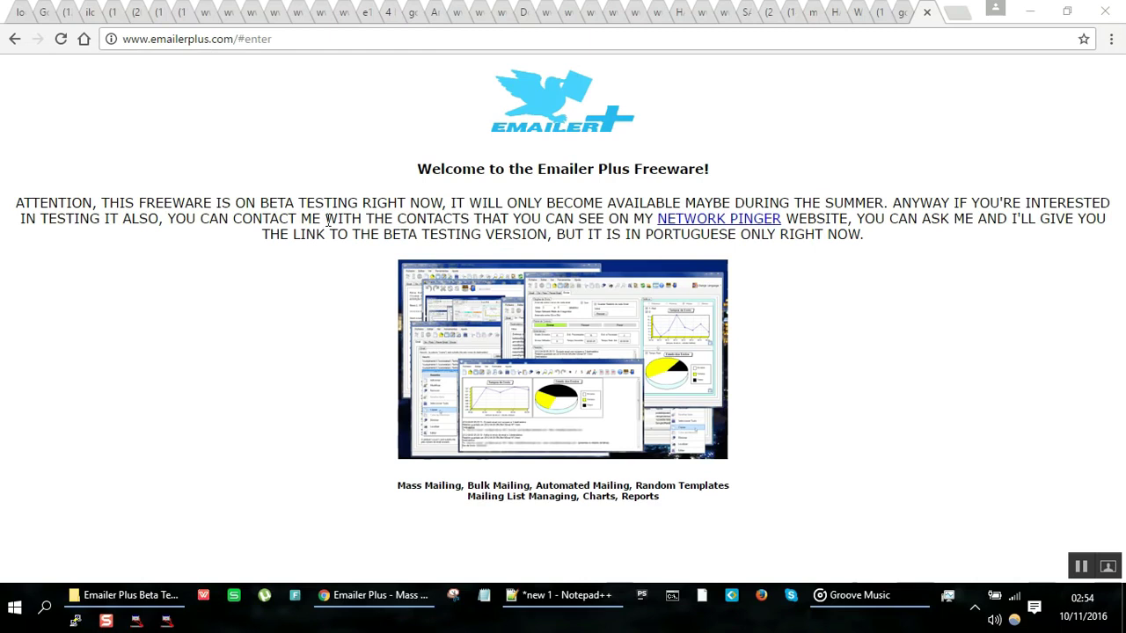
Step: From the emailerplus.com homepage, open the product screenshot mosaico.png in its own window
left_click(347, 216)
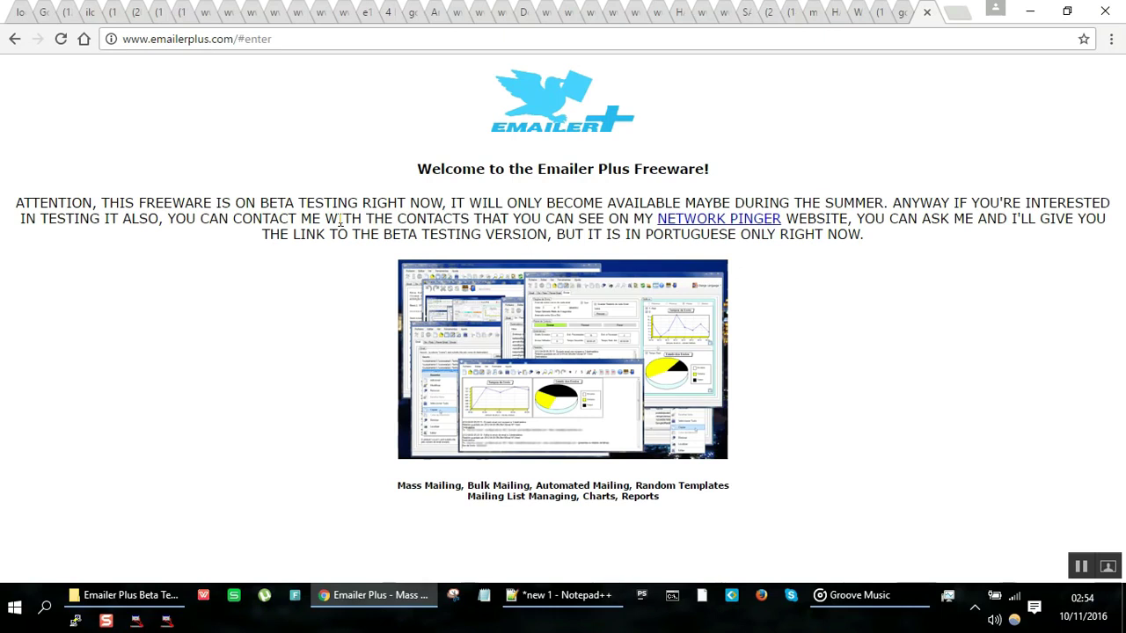
left_click(534, 345)
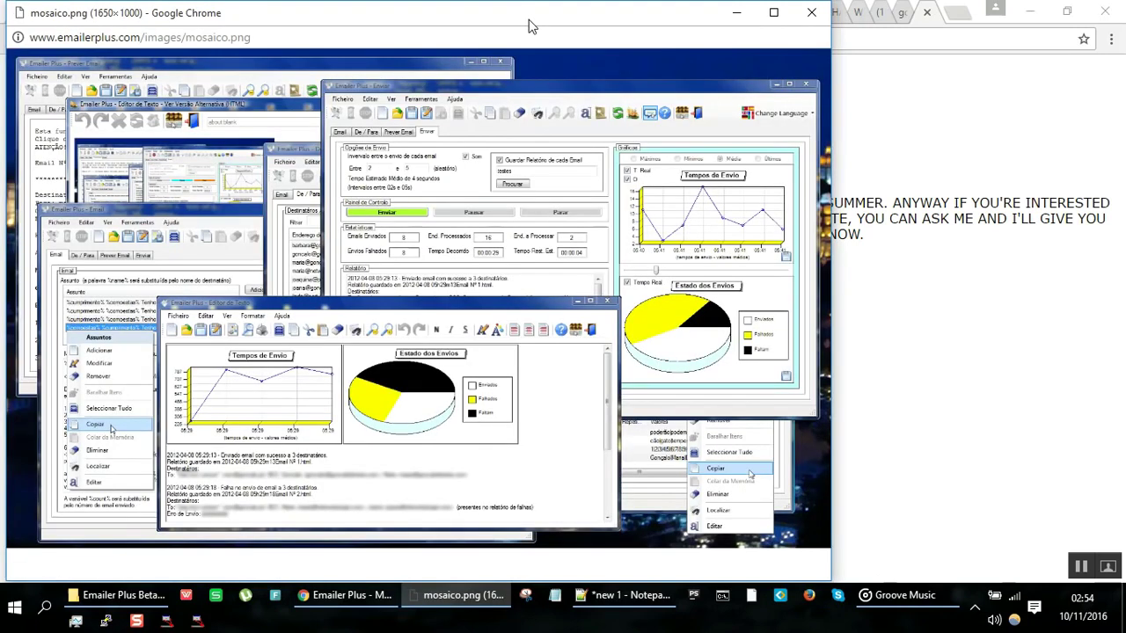
Step: Maximize mosaico.png, pan around it at full size, then close the screenshot window
double_click(528, 20)
left_click(245, 195)
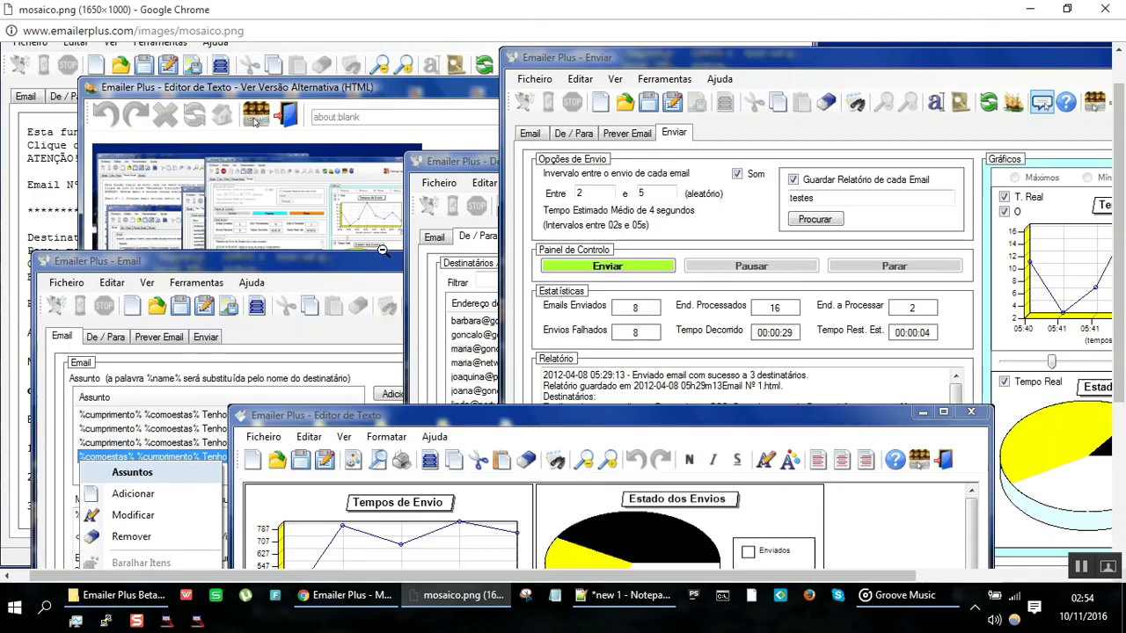
scroll(83, 170, "up", 1)
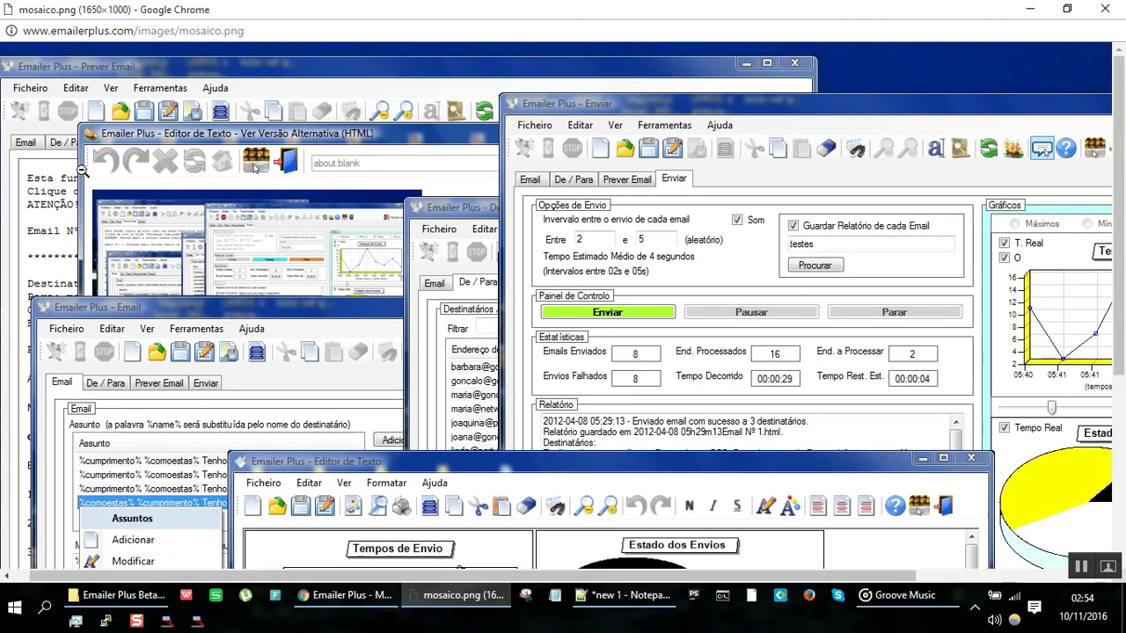
scroll(83, 170, "right", 3)
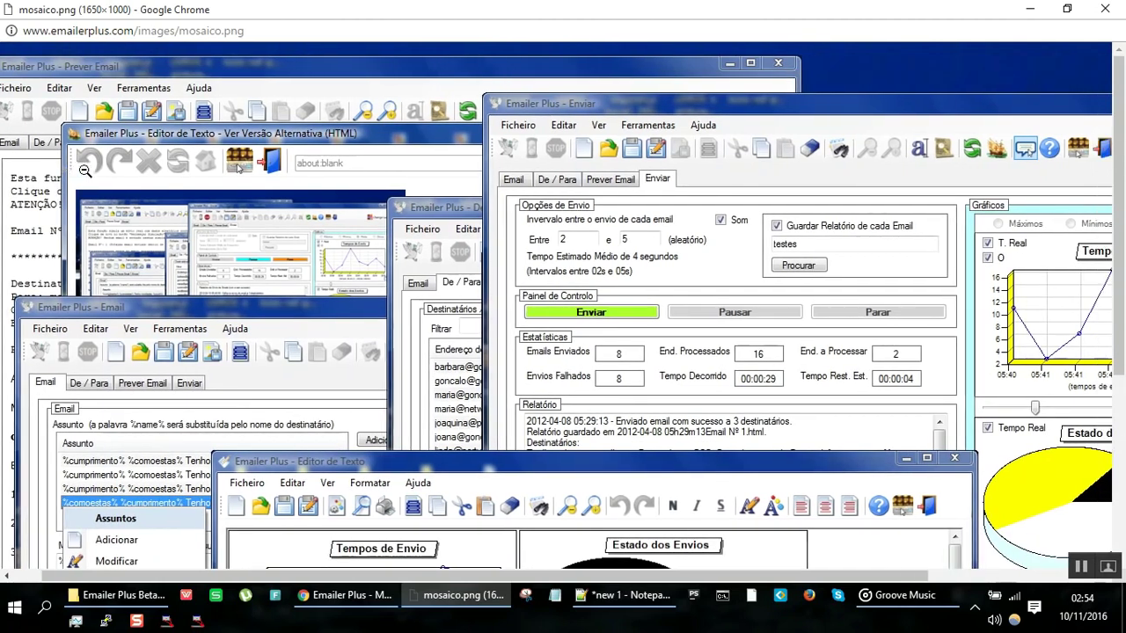
scroll(82, 171, "right", 4)
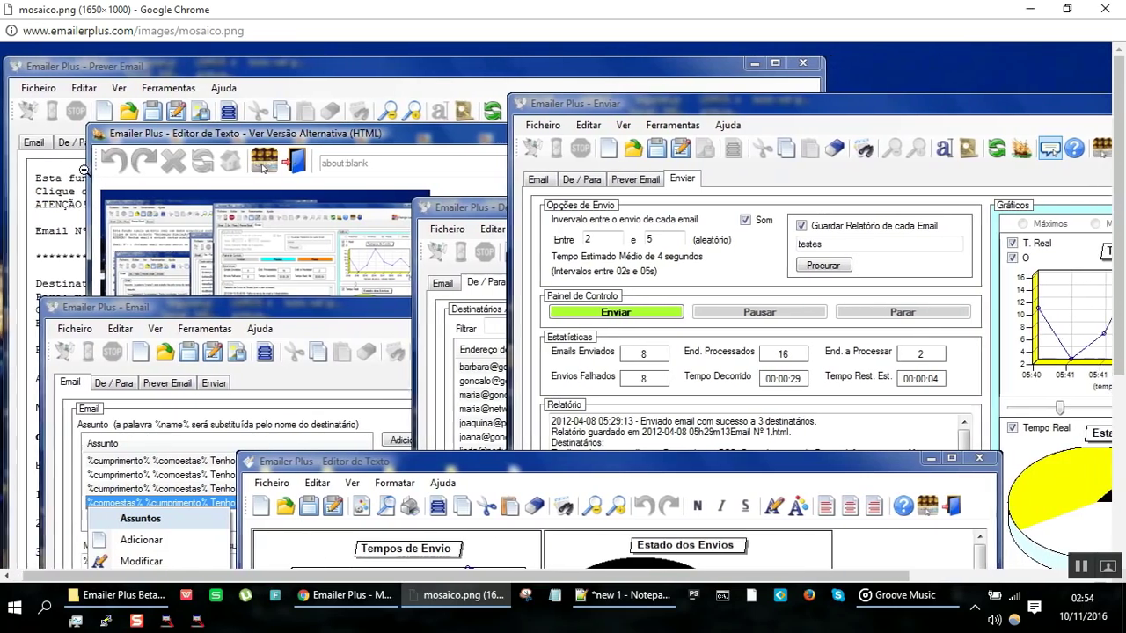
scroll(84, 170, "right", 12)
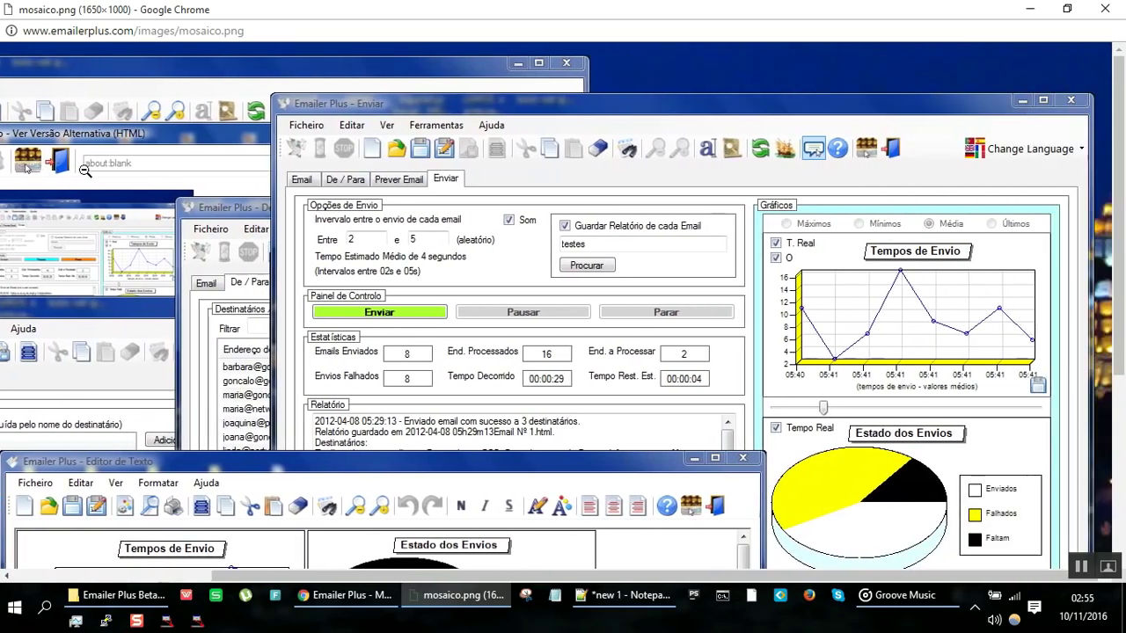
scroll(85, 169, "down", 3)
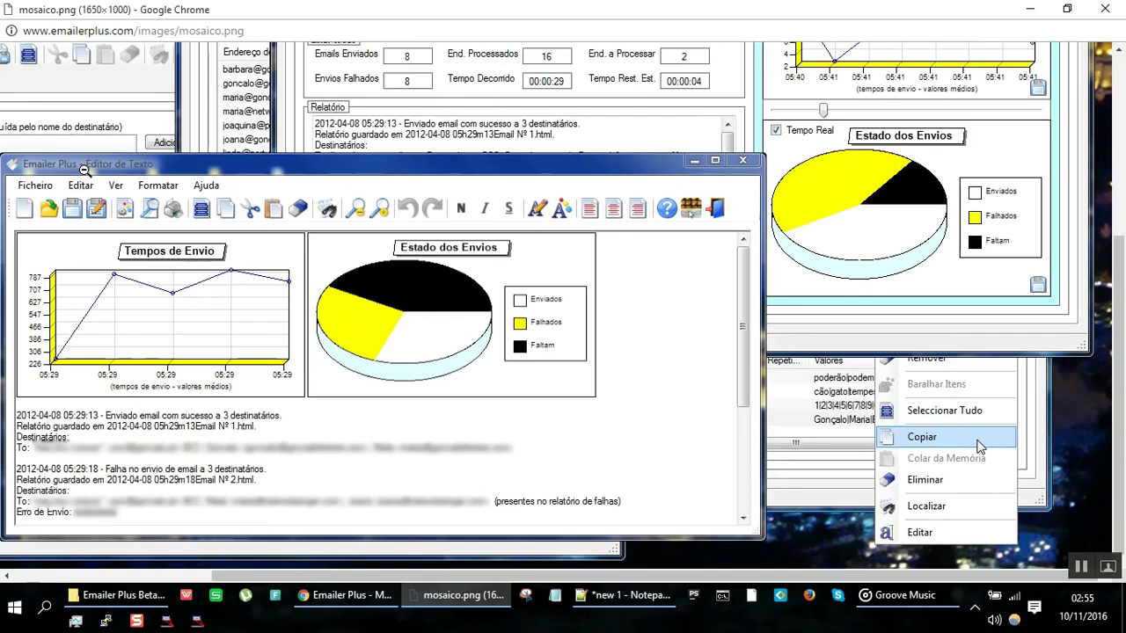
scroll(85, 170, "left", 20)
scroll(84, 170, "up", 3)
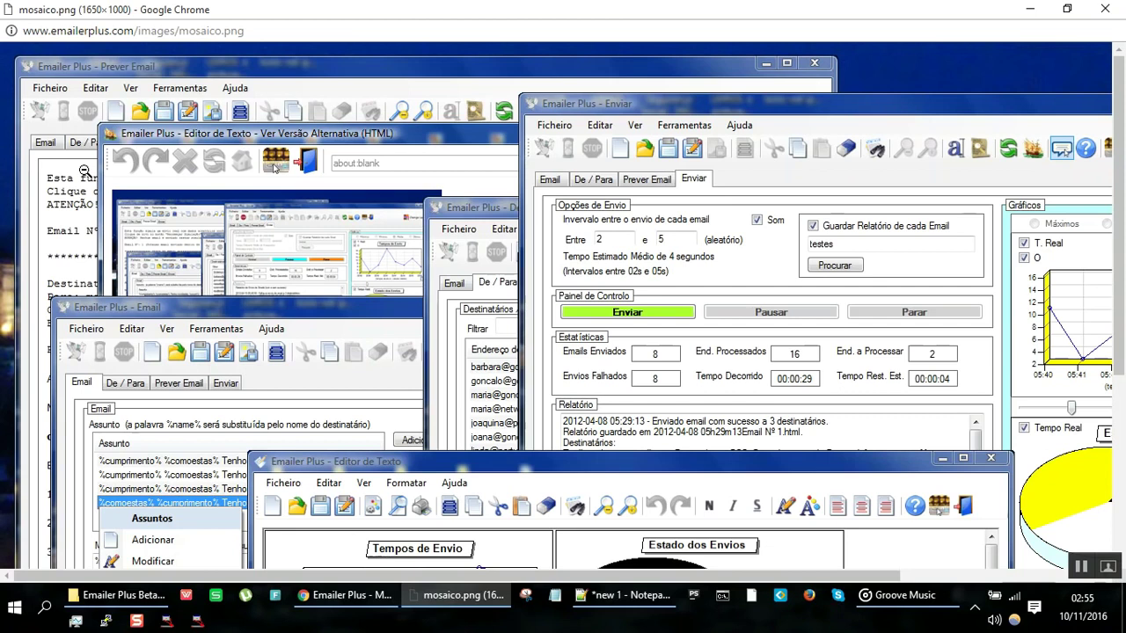
left_click(1104, 9)
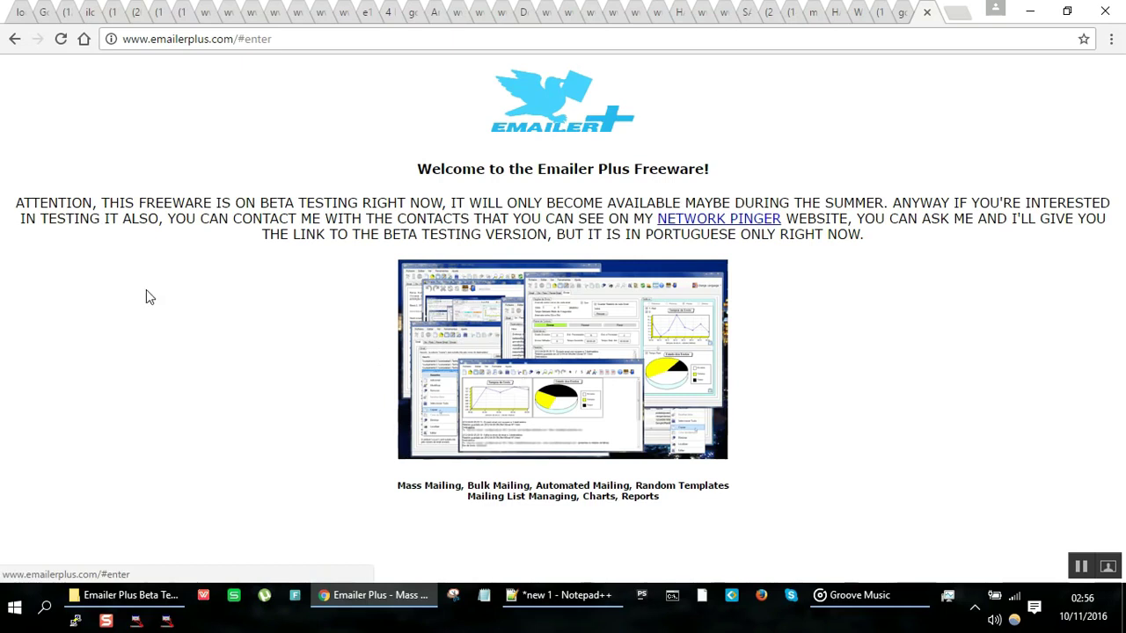
Step: Go up to the Emailer Plus DO SITE folder and try opening the emailerPlusBetaTesting archive
left_click(129, 595)
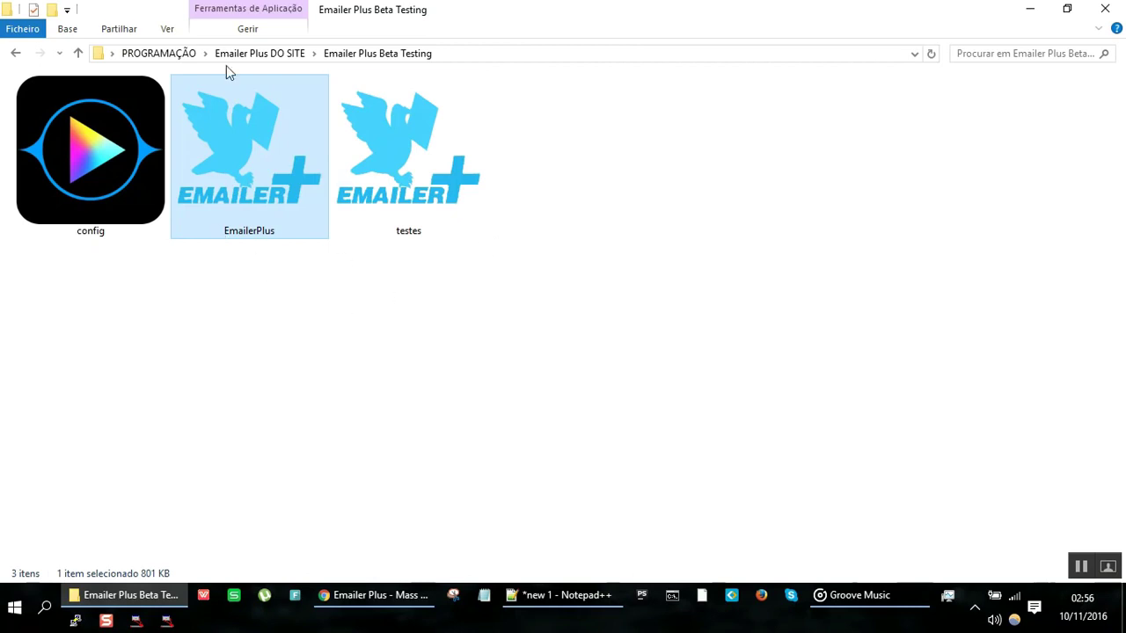
left_click(251, 55)
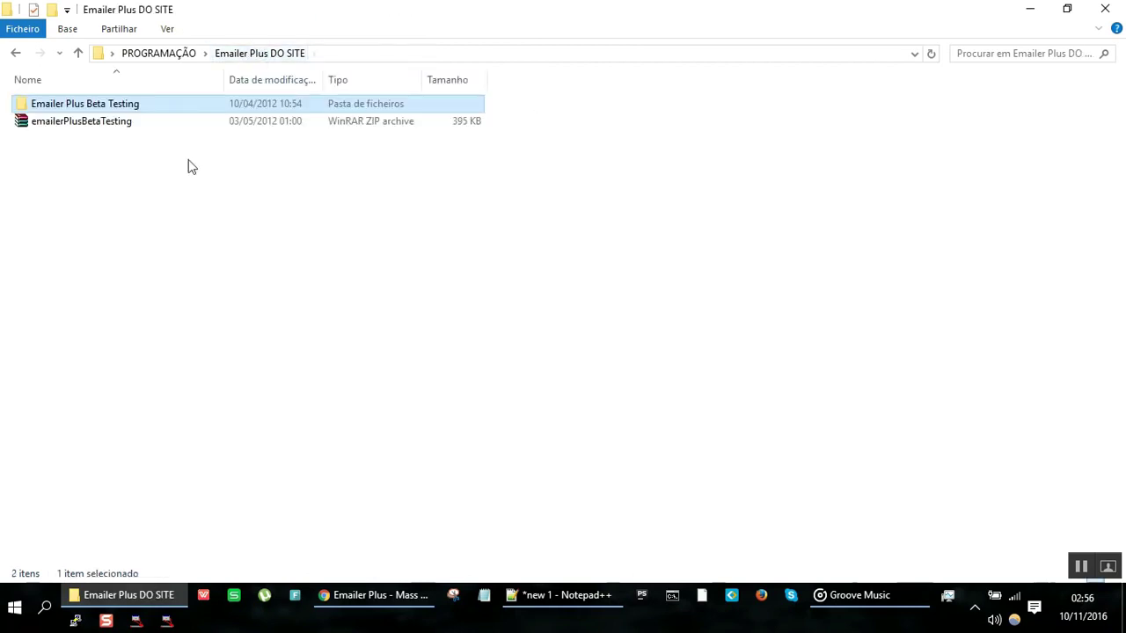
left_click(119, 123)
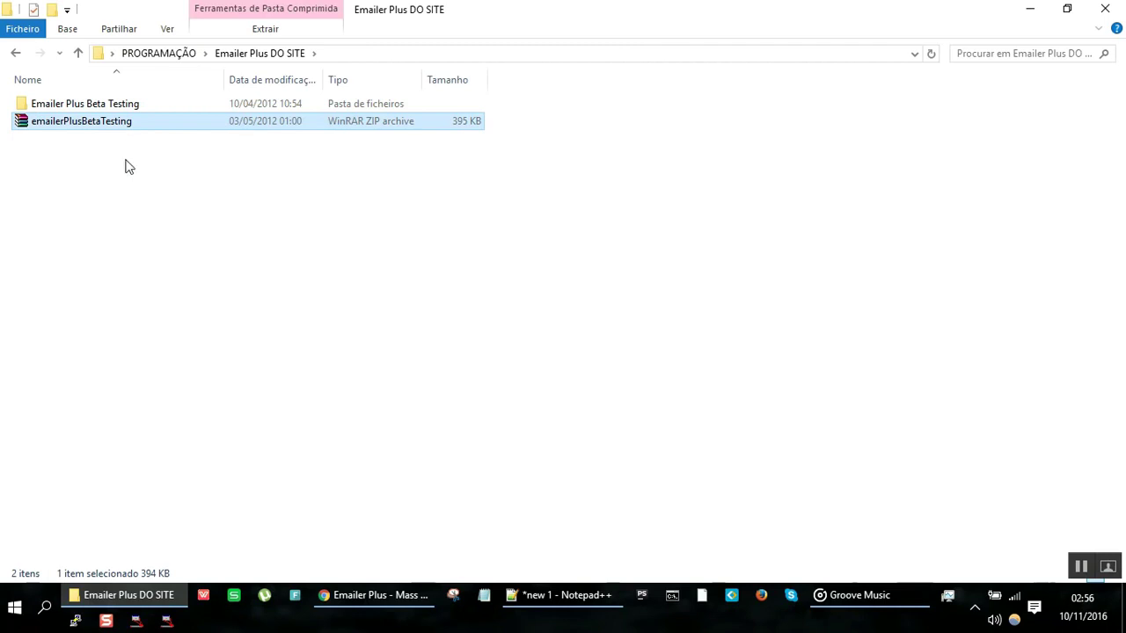
double_click(125, 132)
key("alt+Tab")
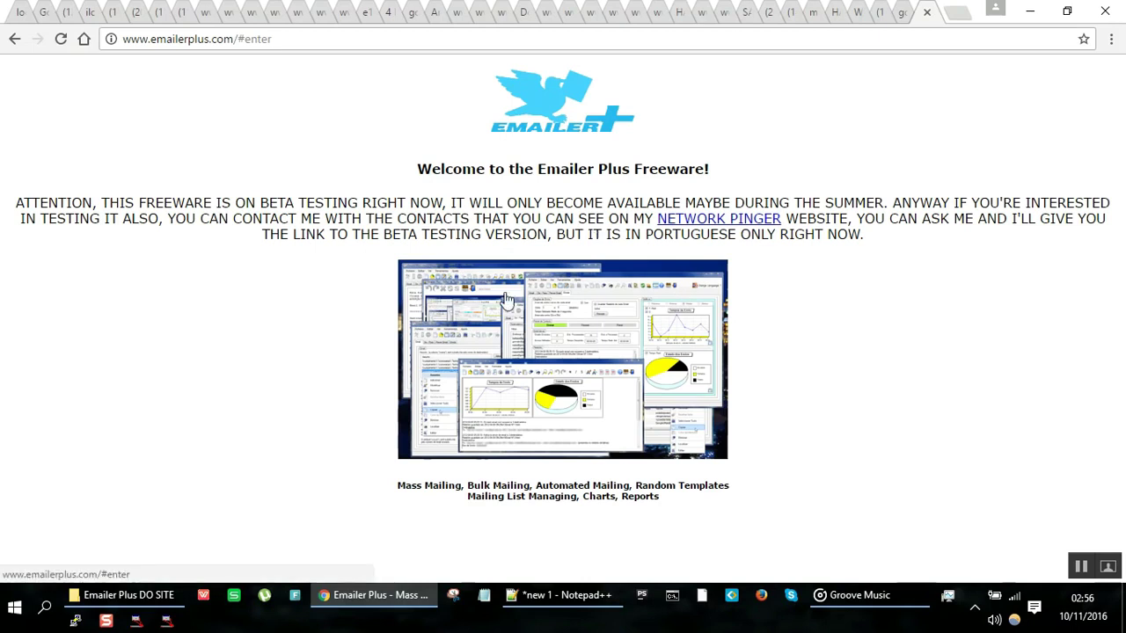
key("alt+Tab")
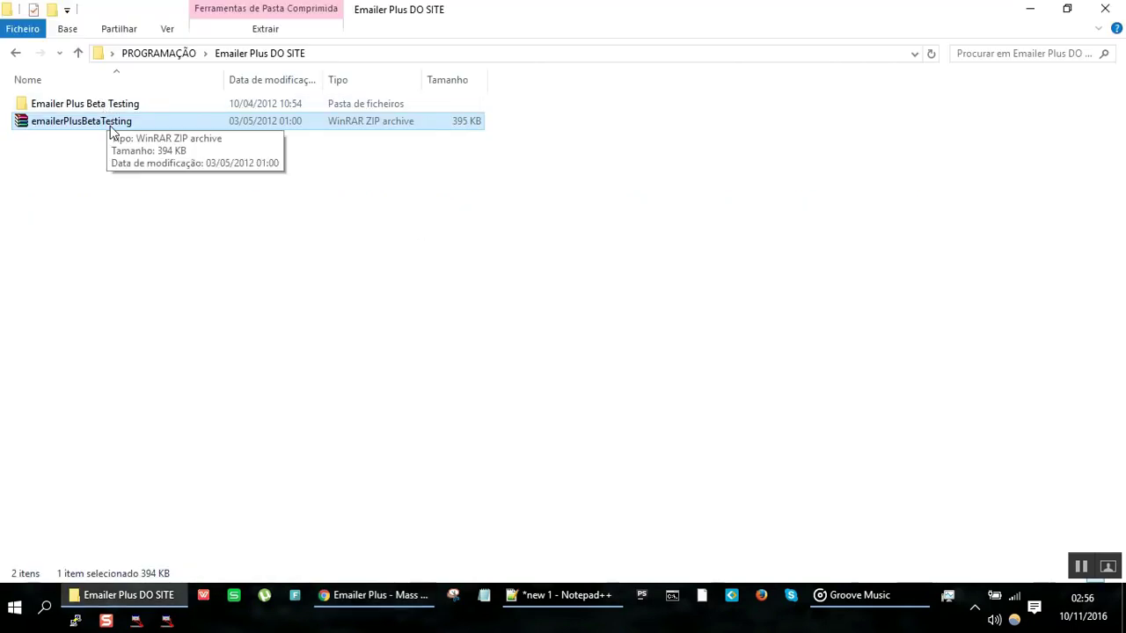
Step: Turn on file name extensions and select emailerPlusBetaTesting.zip
left_click(169, 29)
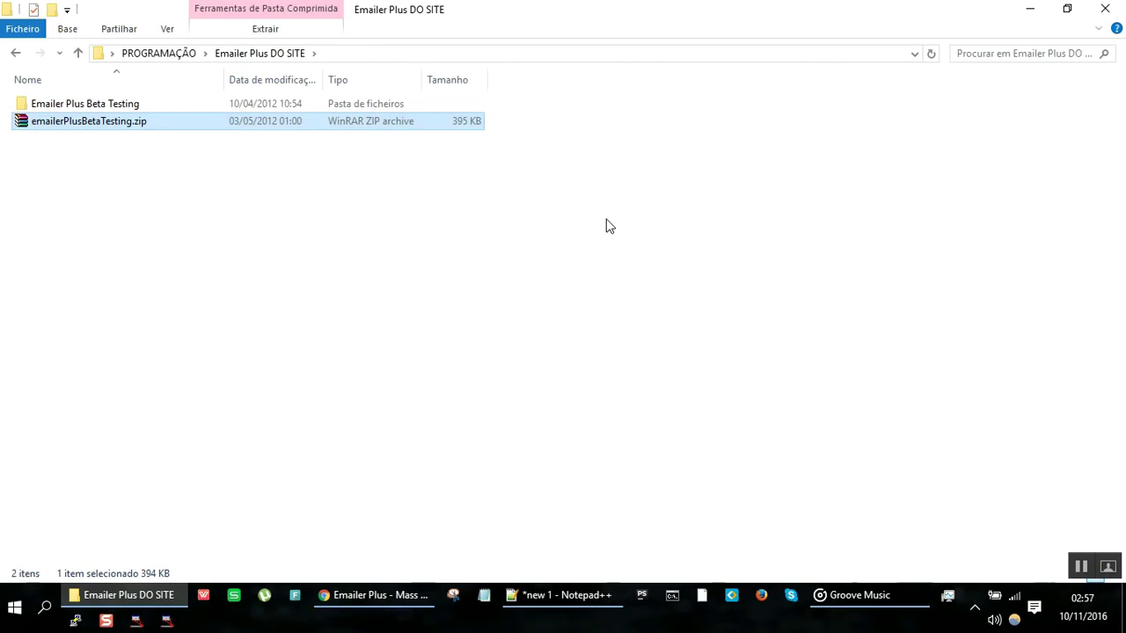
left_click(605, 226)
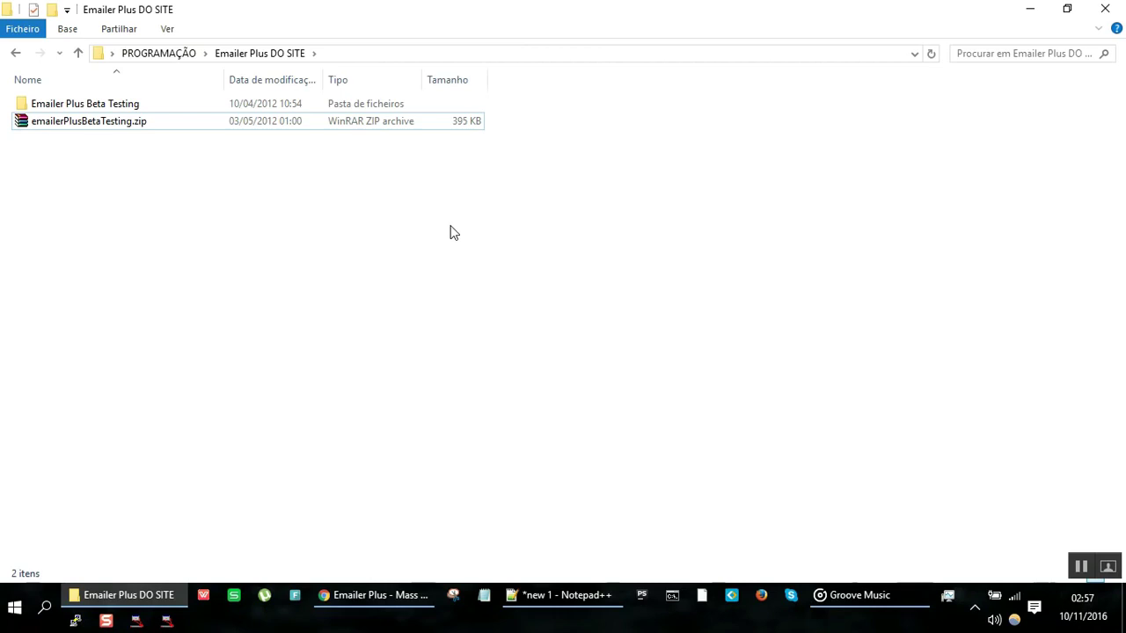
left_click(94, 127)
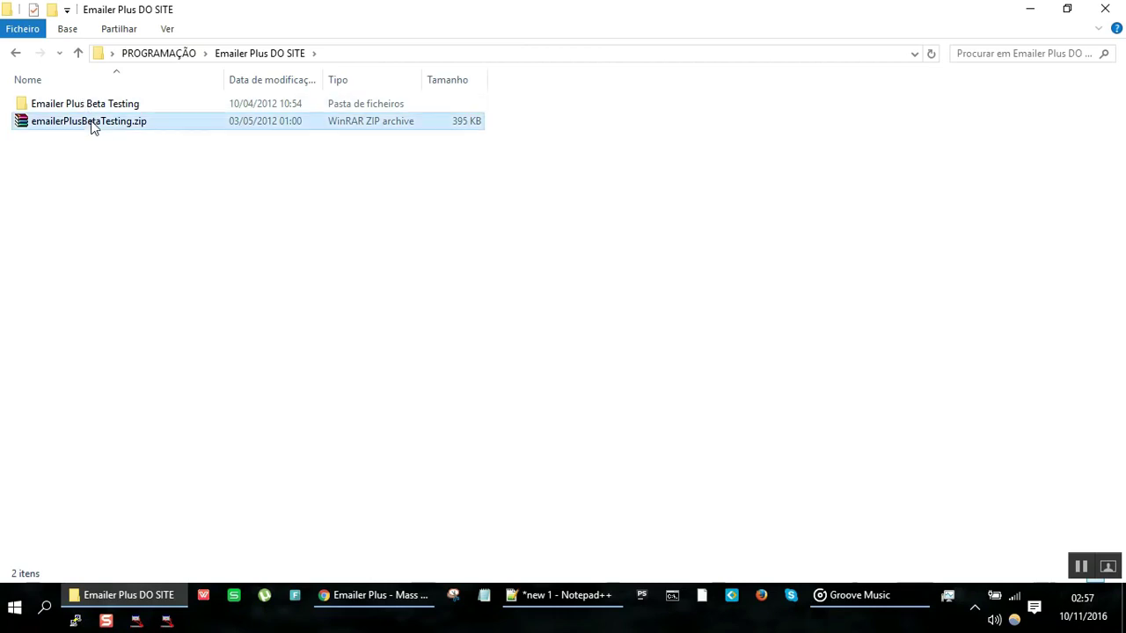
Step: Extract the Emailer Plus Beta Testing folder from the zip into Emailer Plus DO SITE, replacing existing files
double_click(94, 128)
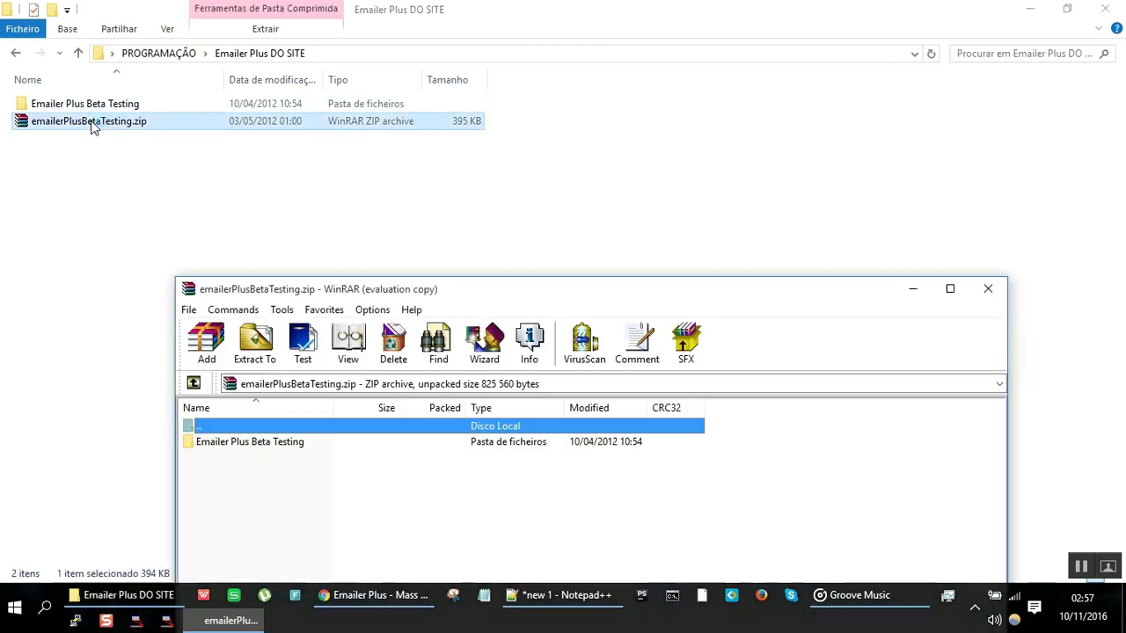
left_click_drag(289, 445, 357, 229)
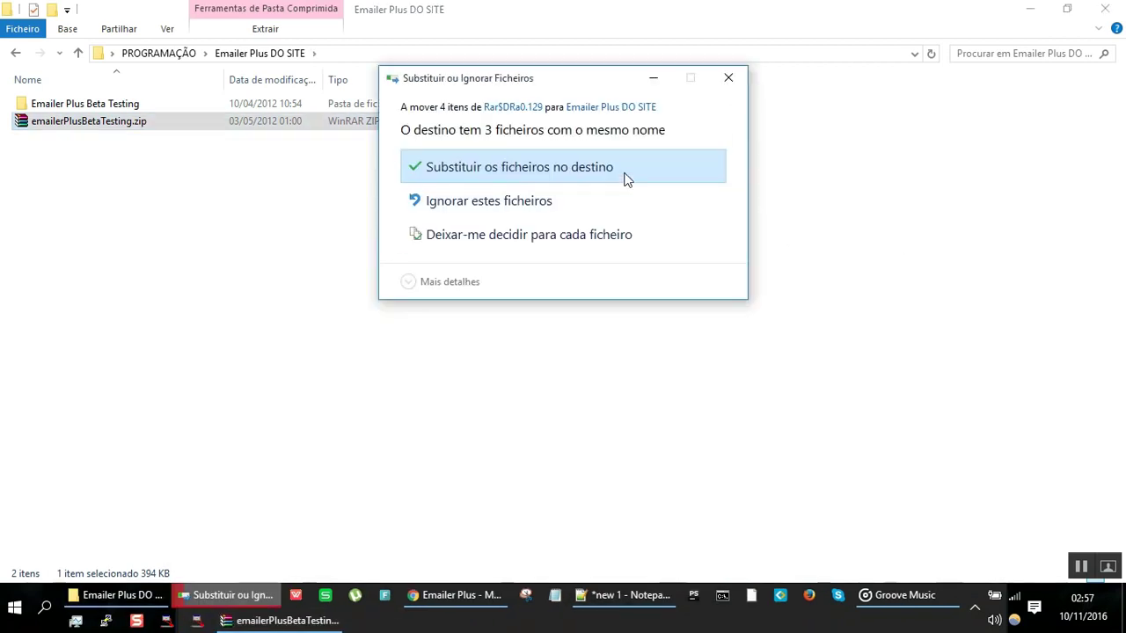
left_click(624, 174)
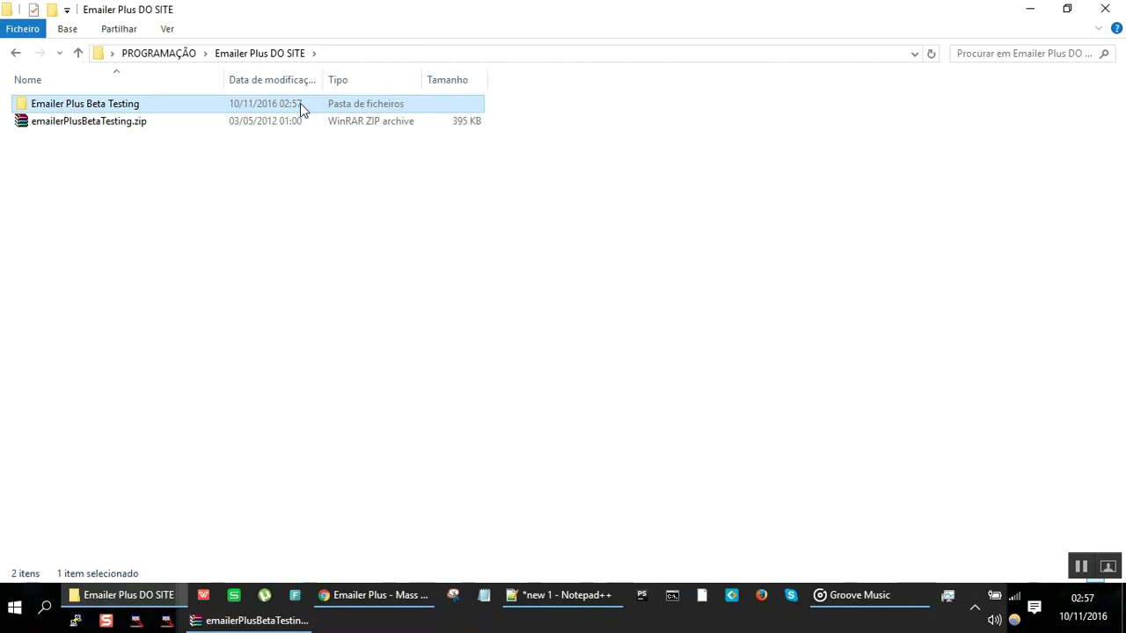
left_click(273, 621)
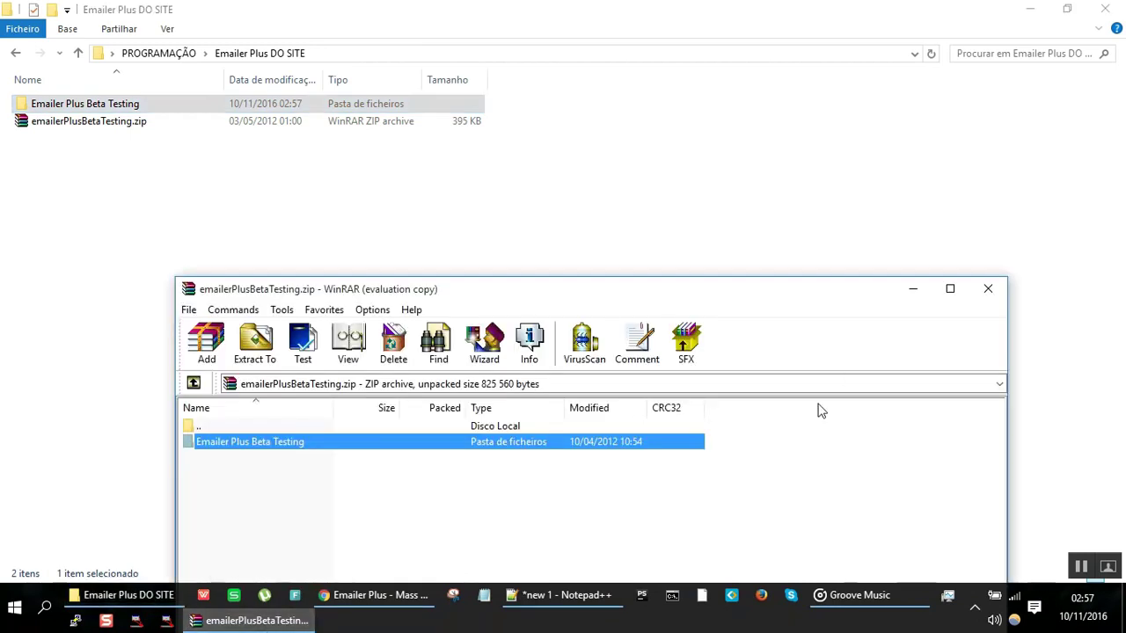
left_click(989, 289)
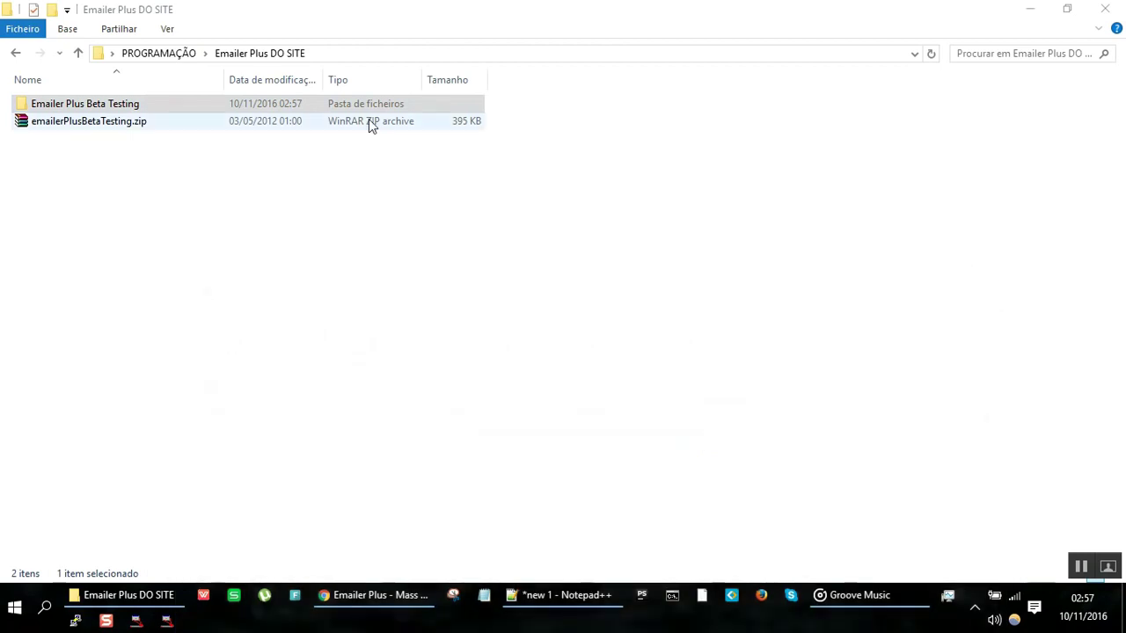
Step: Scan EmailerPlus.exe in the Emailer Plus Beta Testing folder for viruses with Analisar
left_click(270, 108)
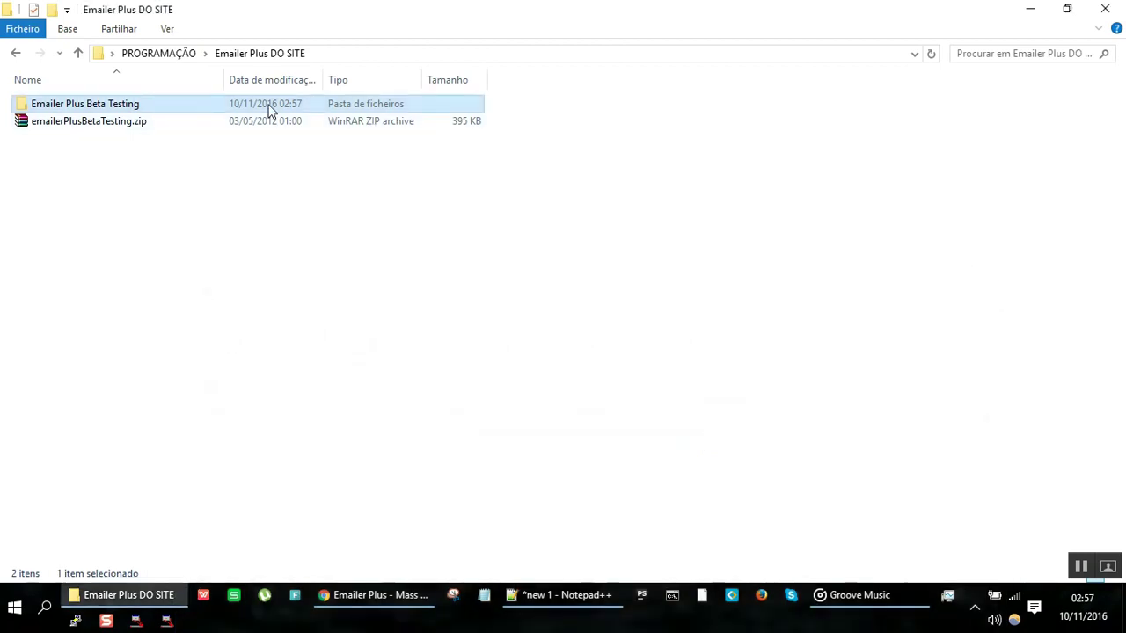
double_click(270, 105)
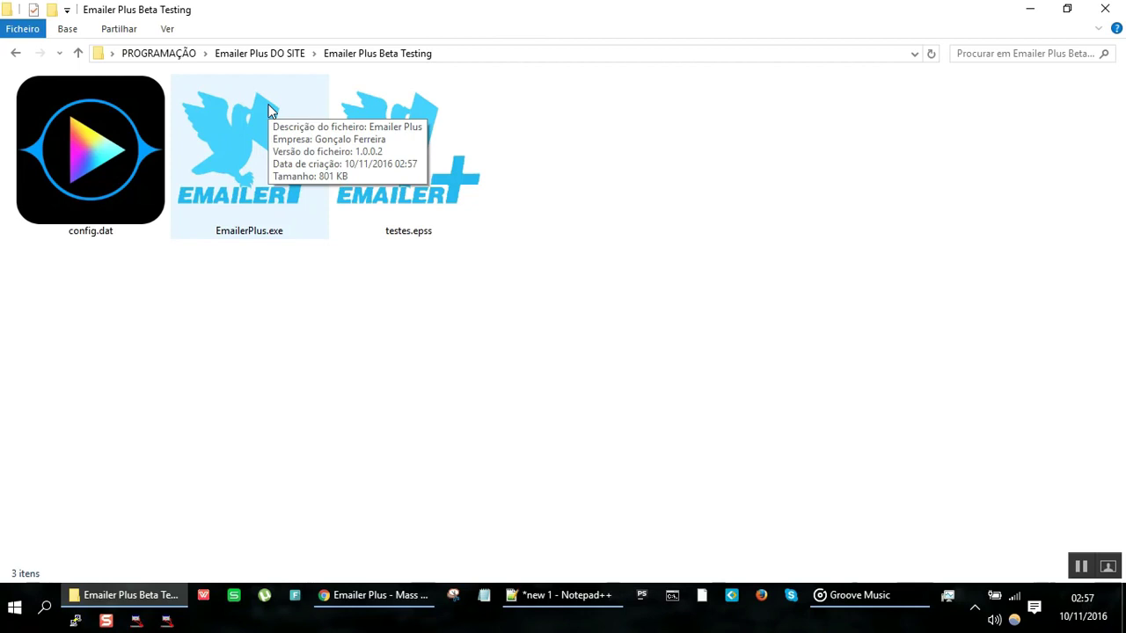
left_click(248, 139)
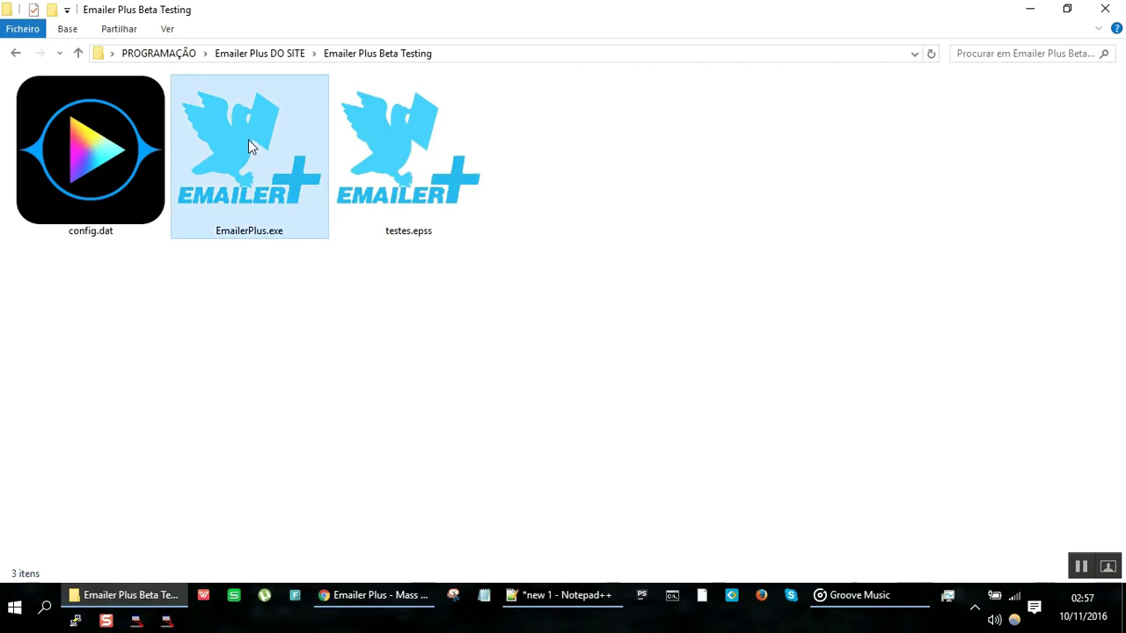
right_click(248, 139)
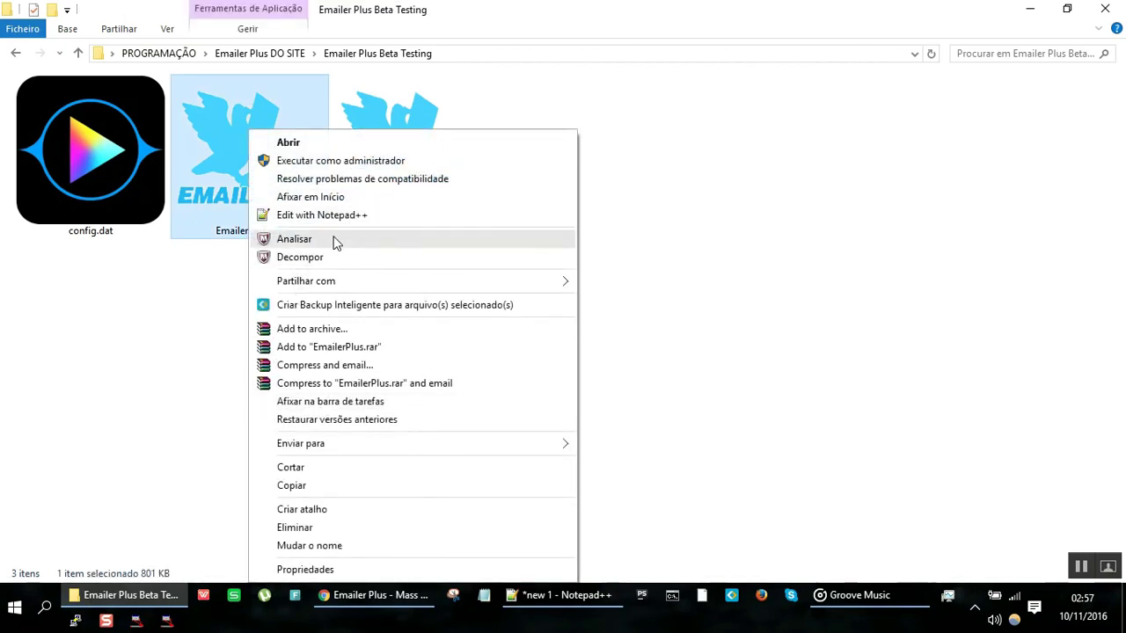
left_click(334, 243)
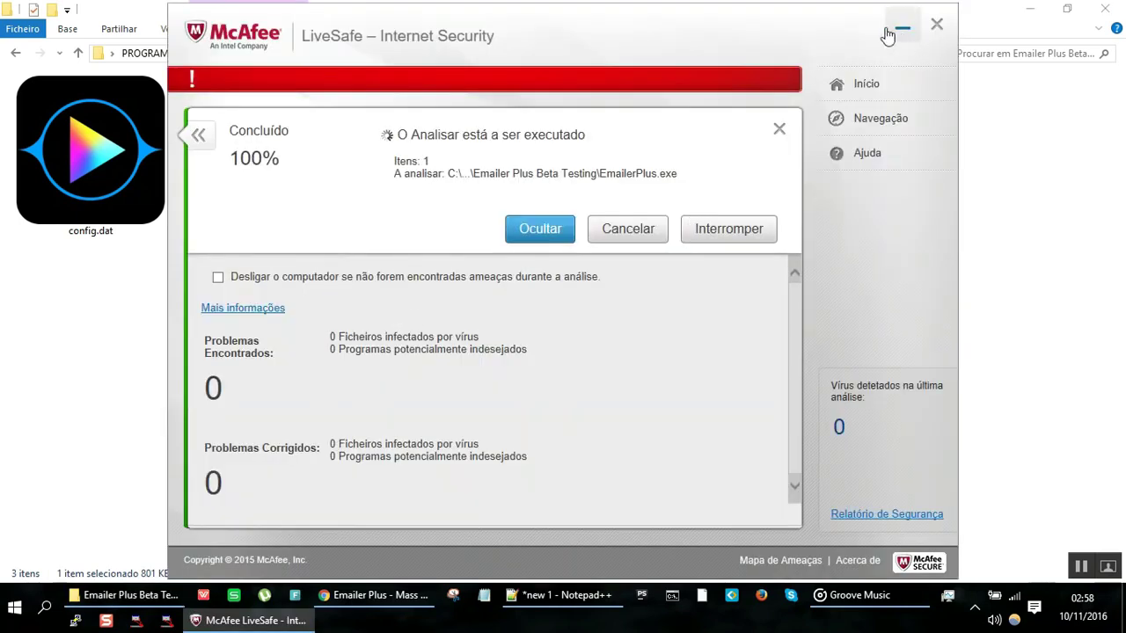
Step: Close the McAfee scan window once it reports 0 problems
left_click(932, 24)
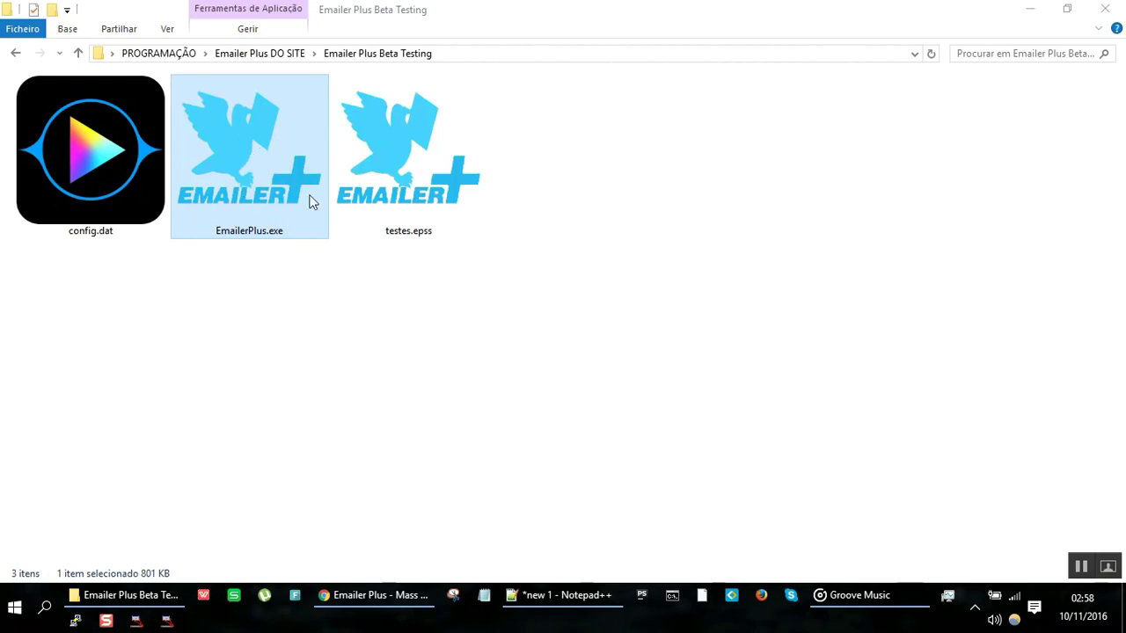
Step: Inspect config.dat and testes.epss in Notepad++, finding both are unreadable binary
double_click(288, 143)
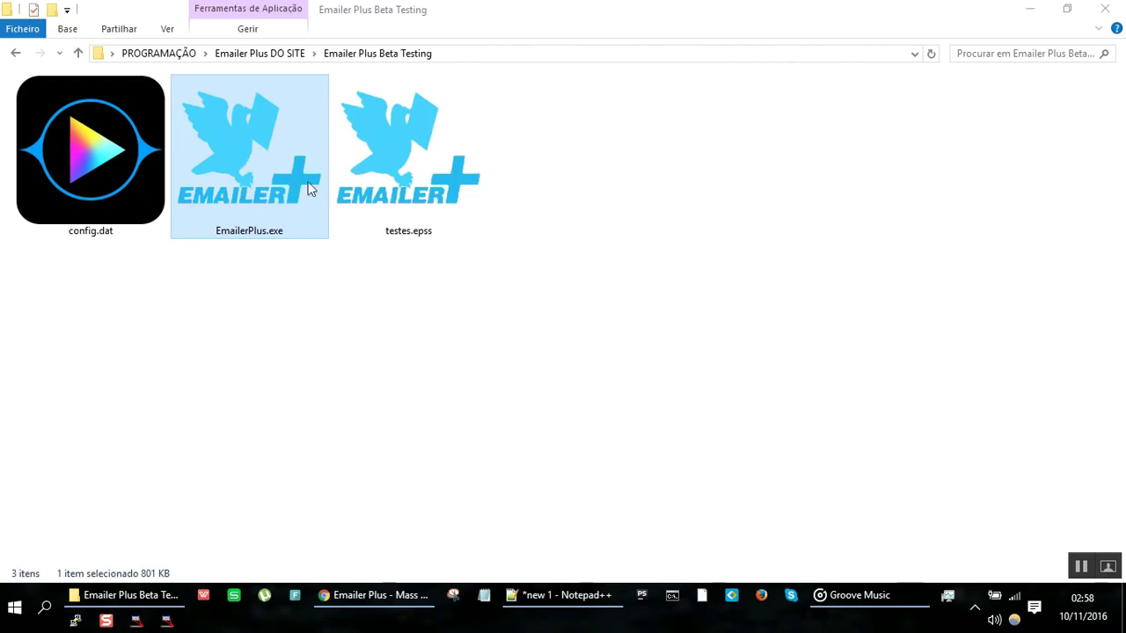
left_click(418, 225)
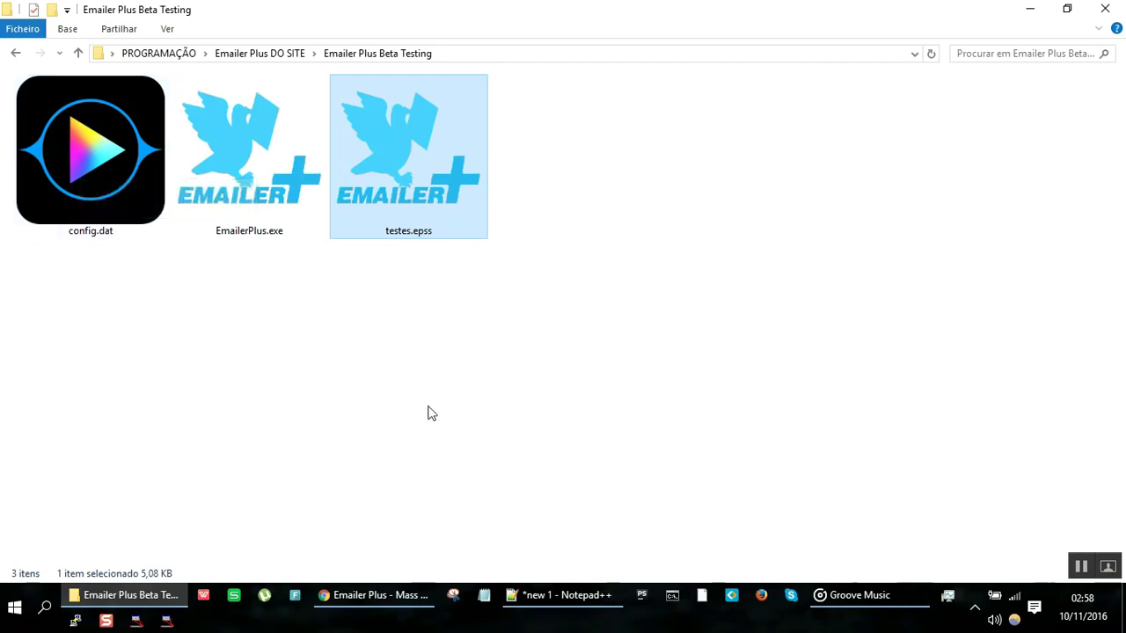
left_click(572, 609)
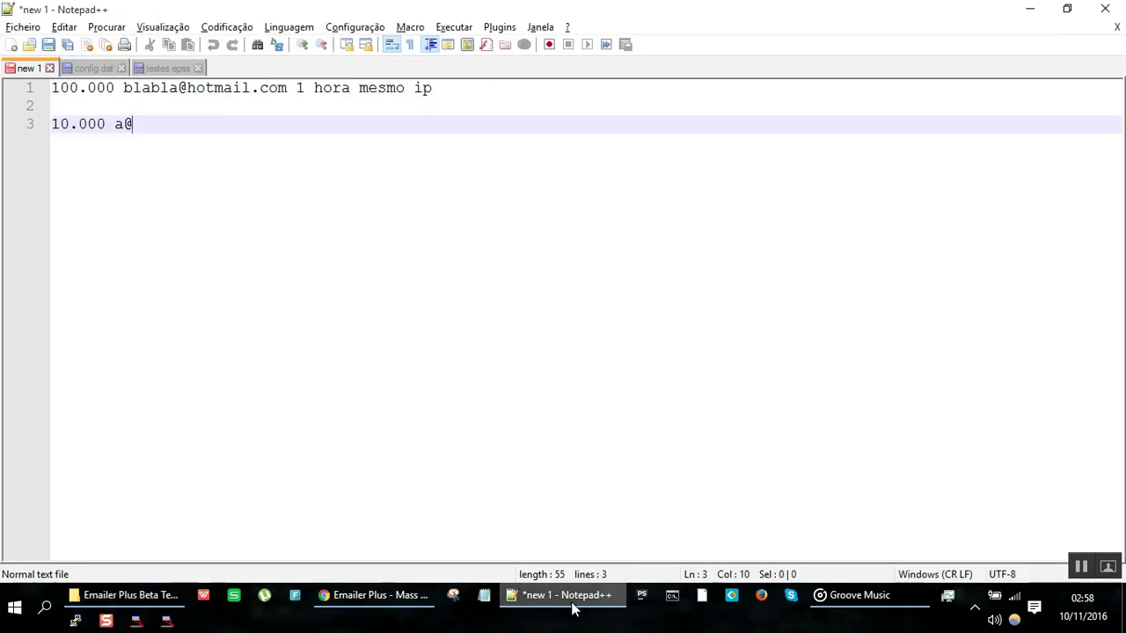
left_click(91, 70)
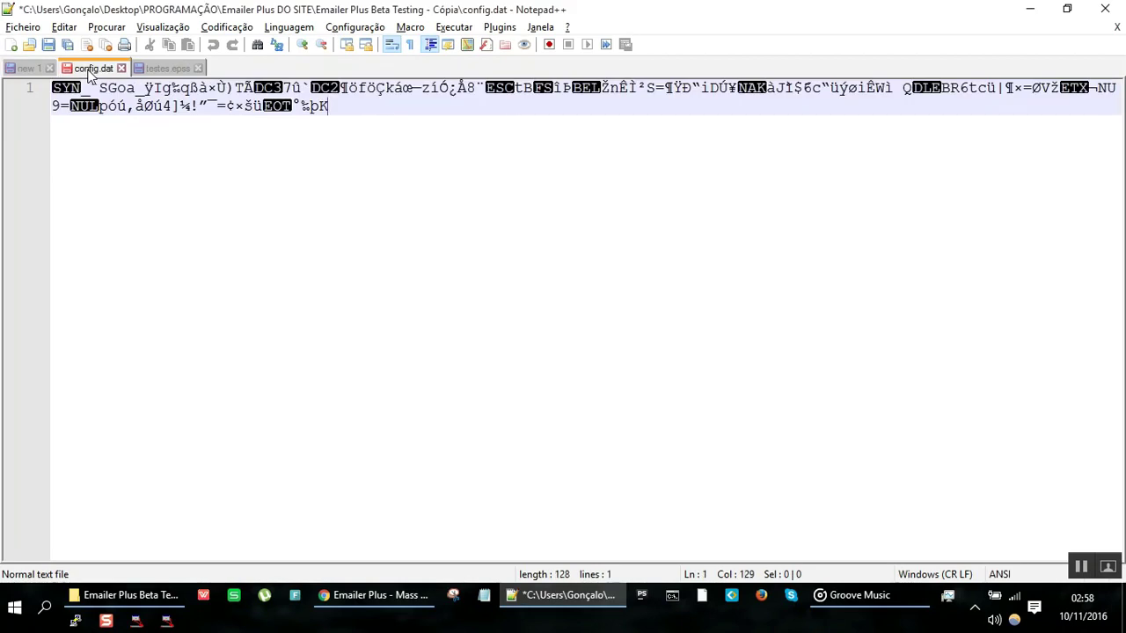
left_click(170, 67)
key("alt+Tab")
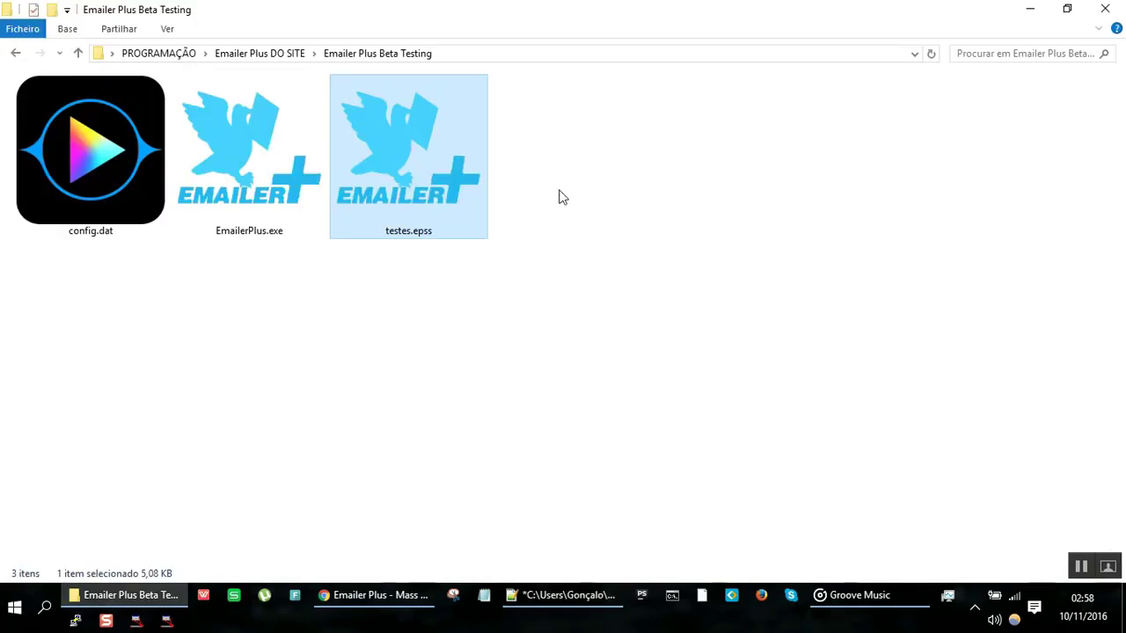
key("alt+Tab")
scroll(470, 189, "down", 20)
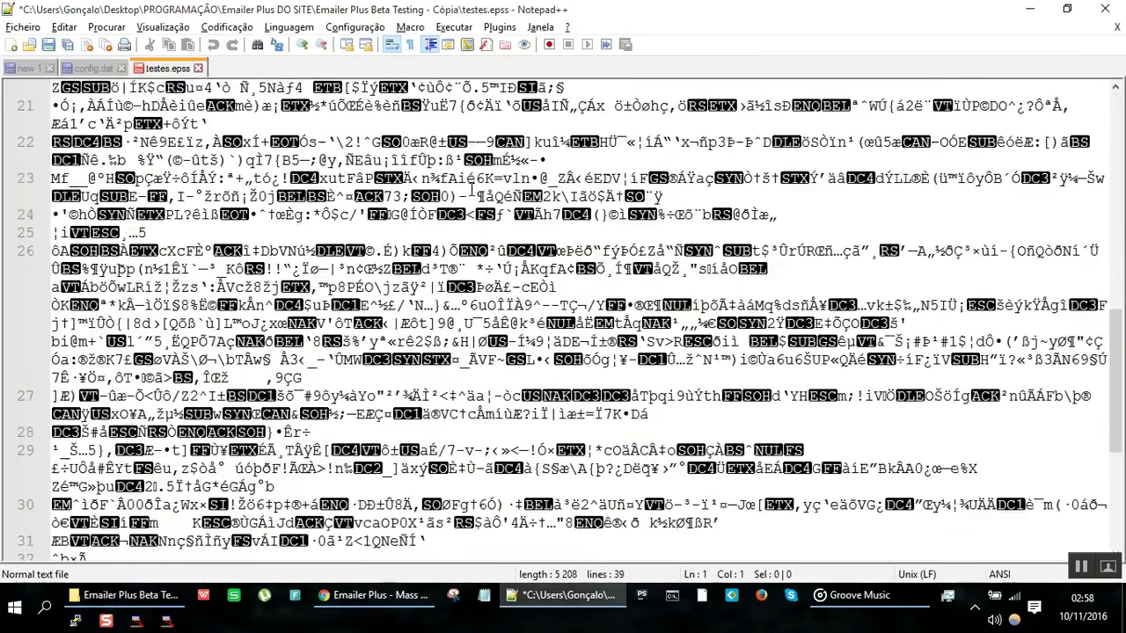
scroll(473, 189, "up", 15)
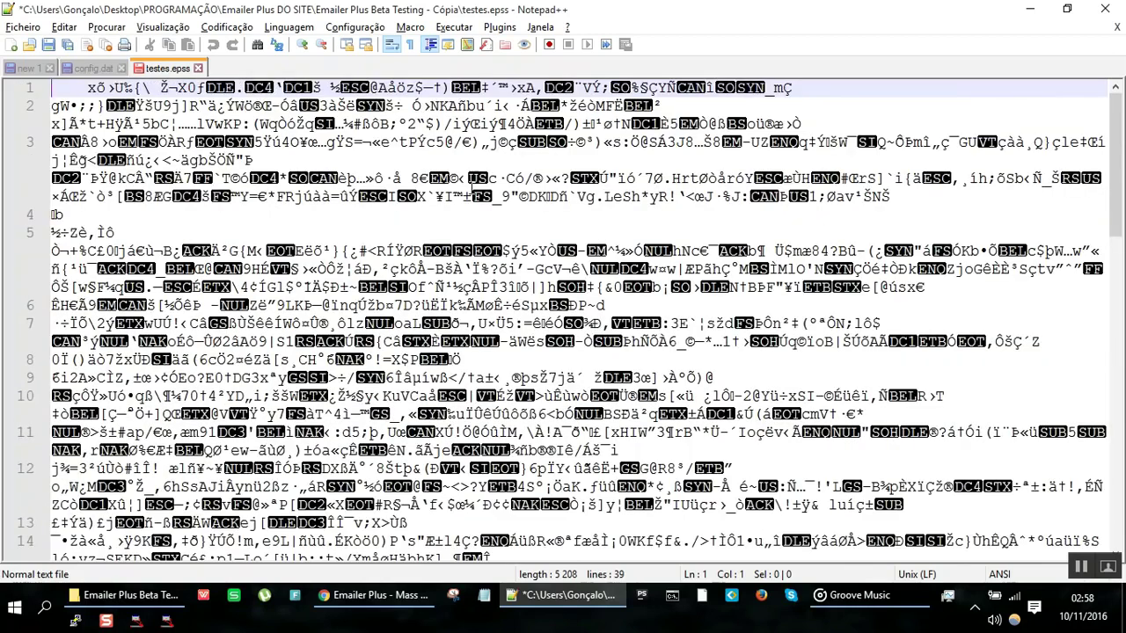
Step: Launch EmailerPlus.exe from the Emailer Plus Beta Testing folder
key("alt+Tab")
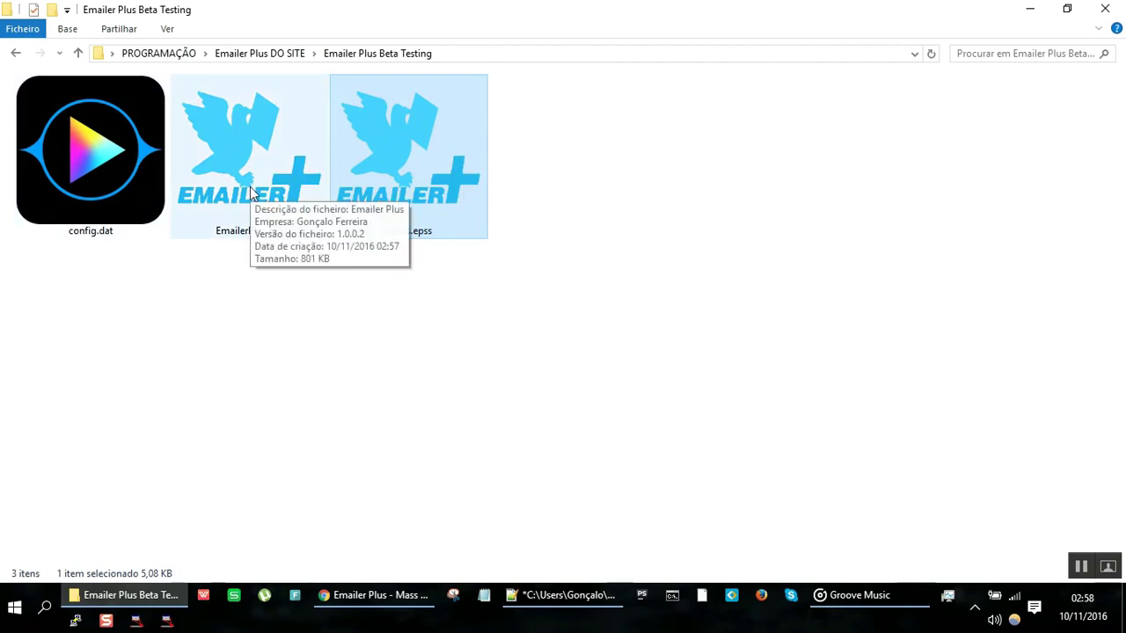
left_click(250, 186)
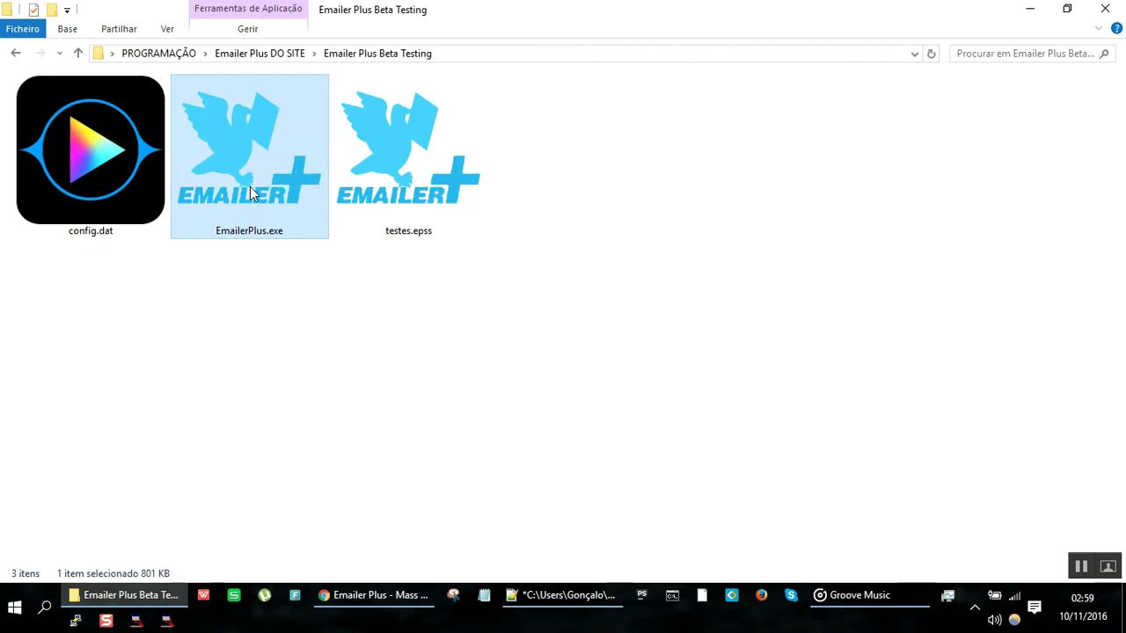
double_click(250, 190)
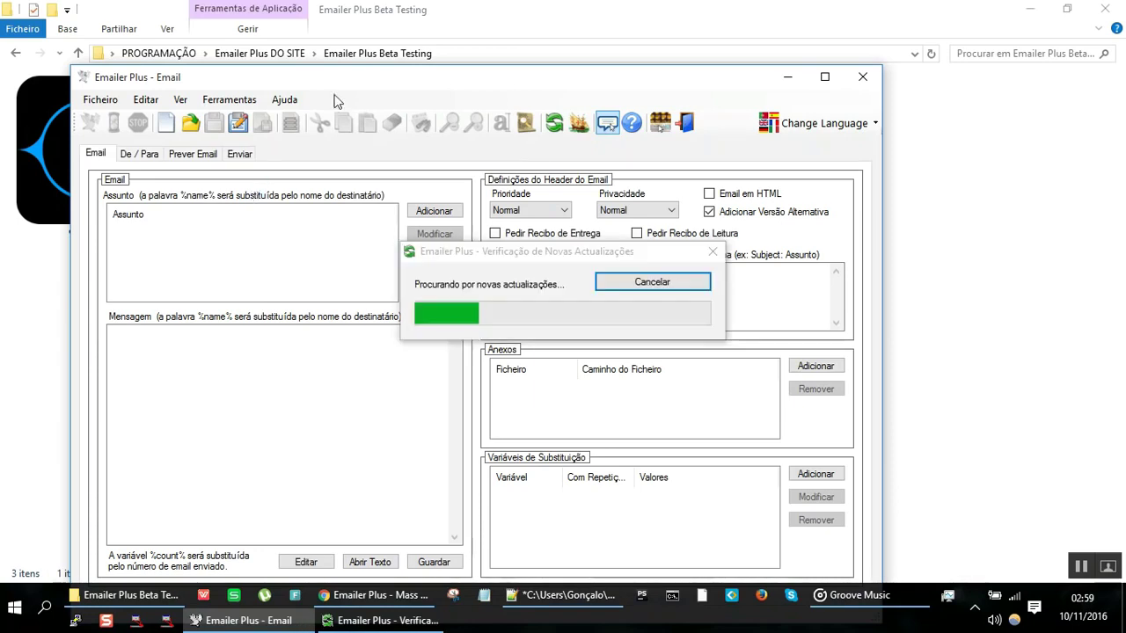
left_click_drag(397, 80, 462, 35)
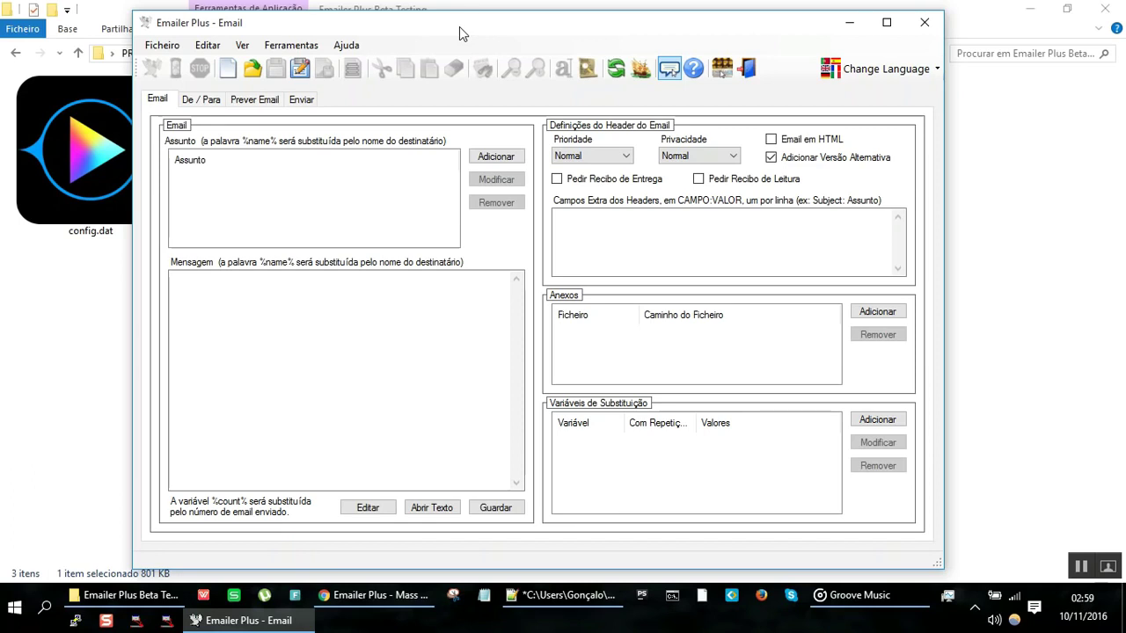
left_click(214, 101)
left_click(250, 104)
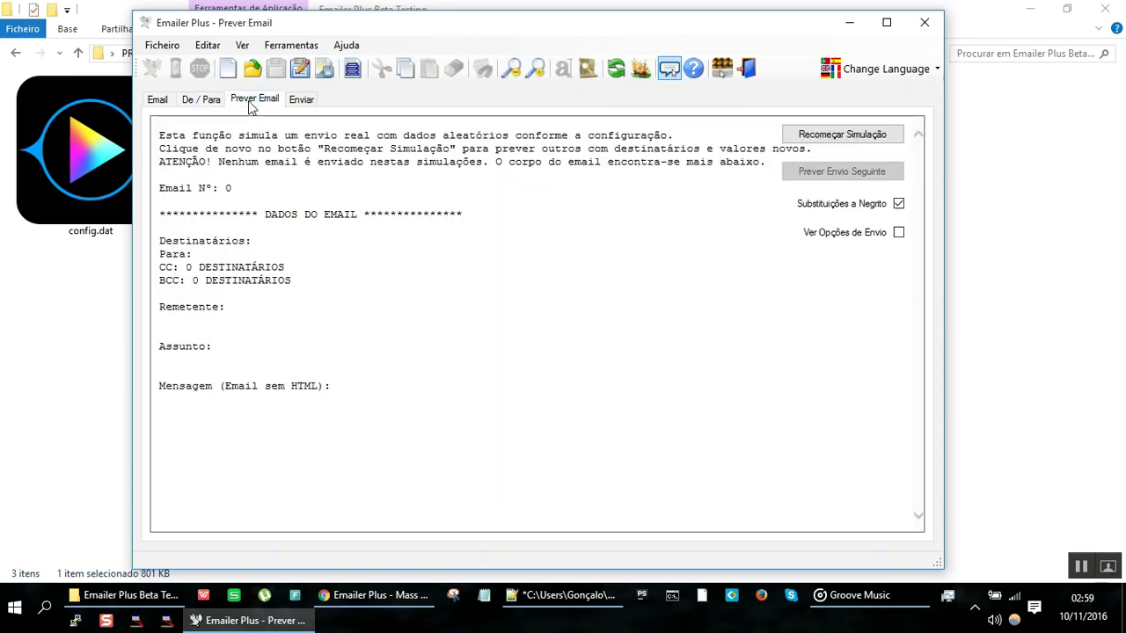
left_click(299, 102)
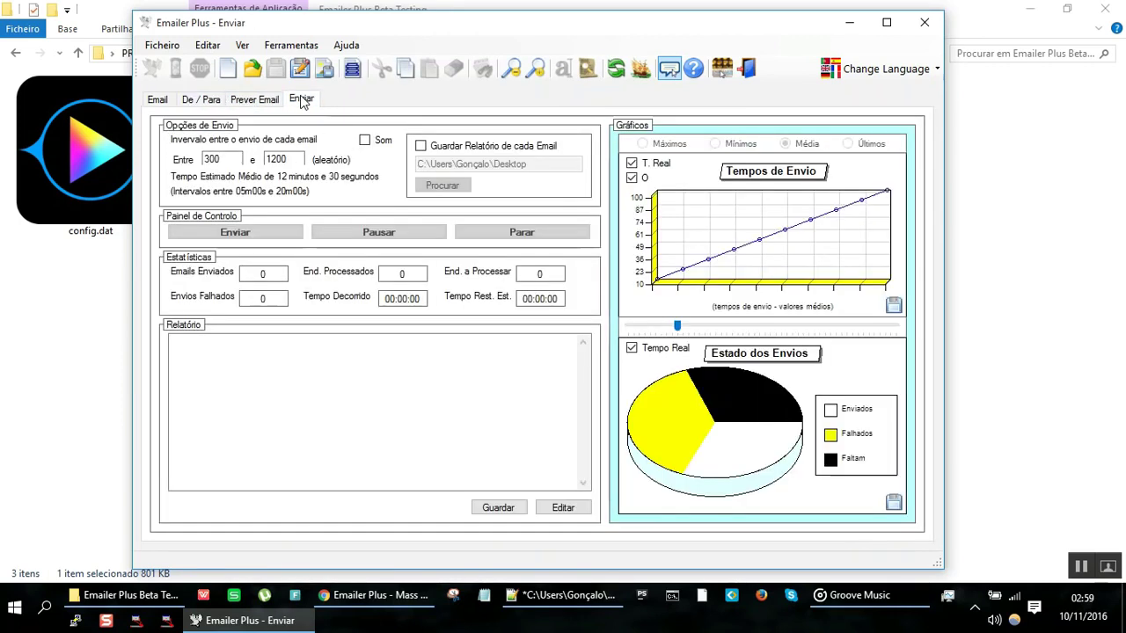
left_click(162, 101)
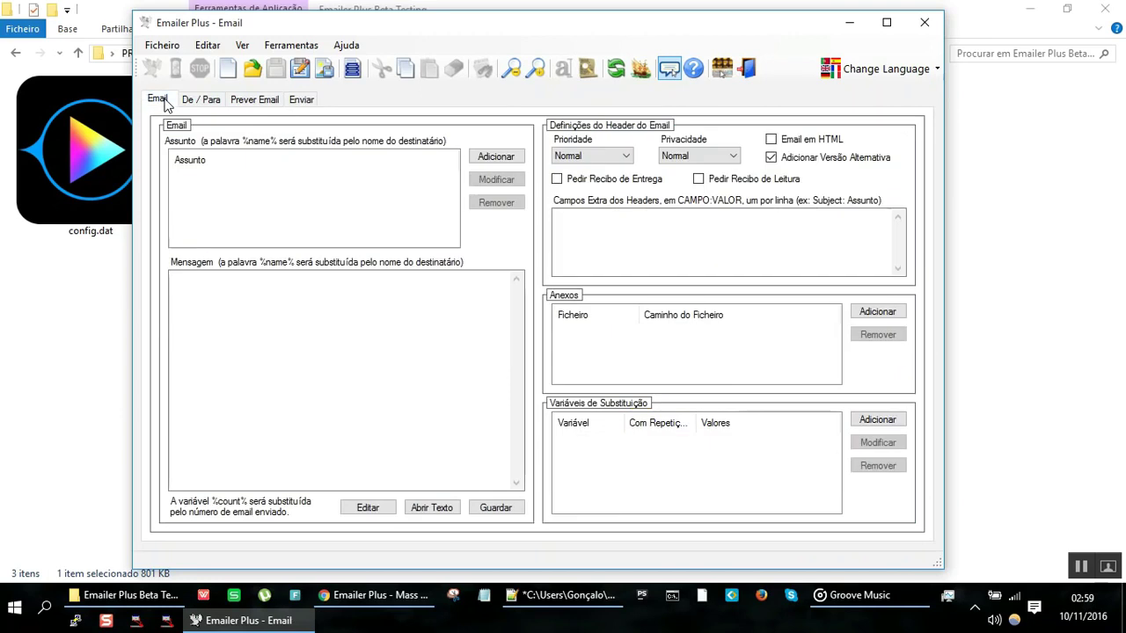
Step: Load testes.epss via Ficheiro > Abrir Sessão and review its subject lines
left_click(162, 45)
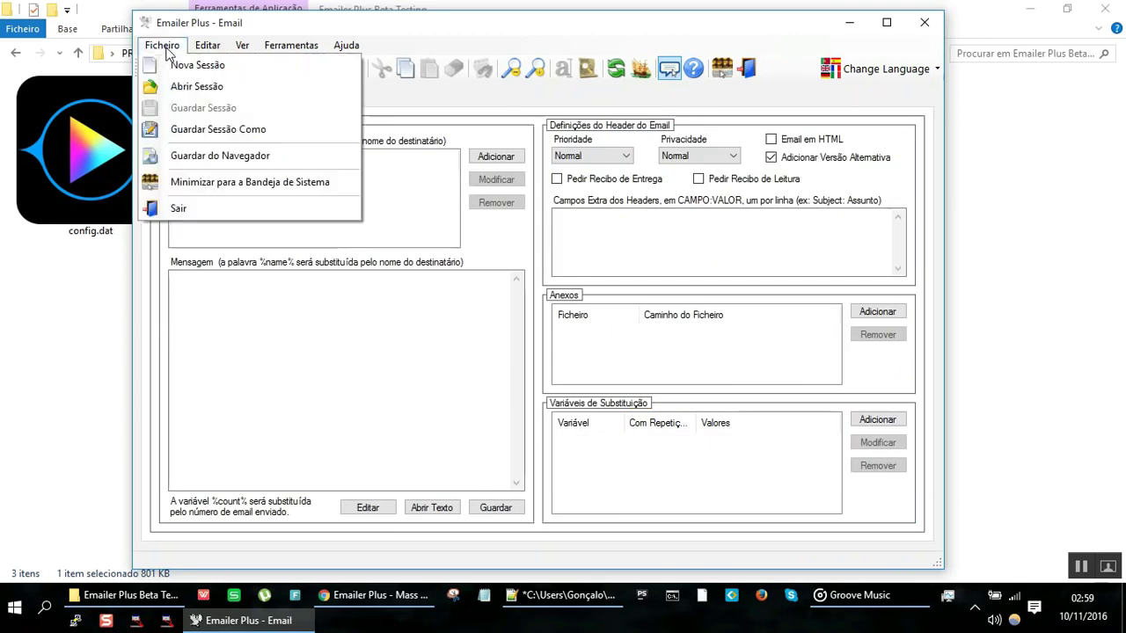
left_click(199, 87)
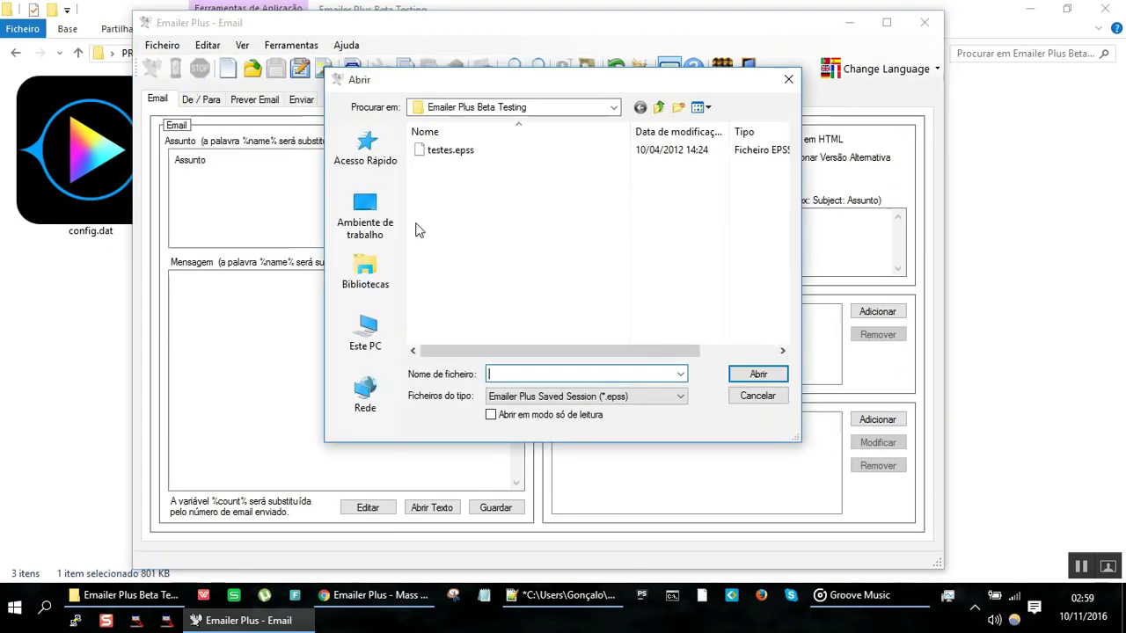
double_click(454, 153)
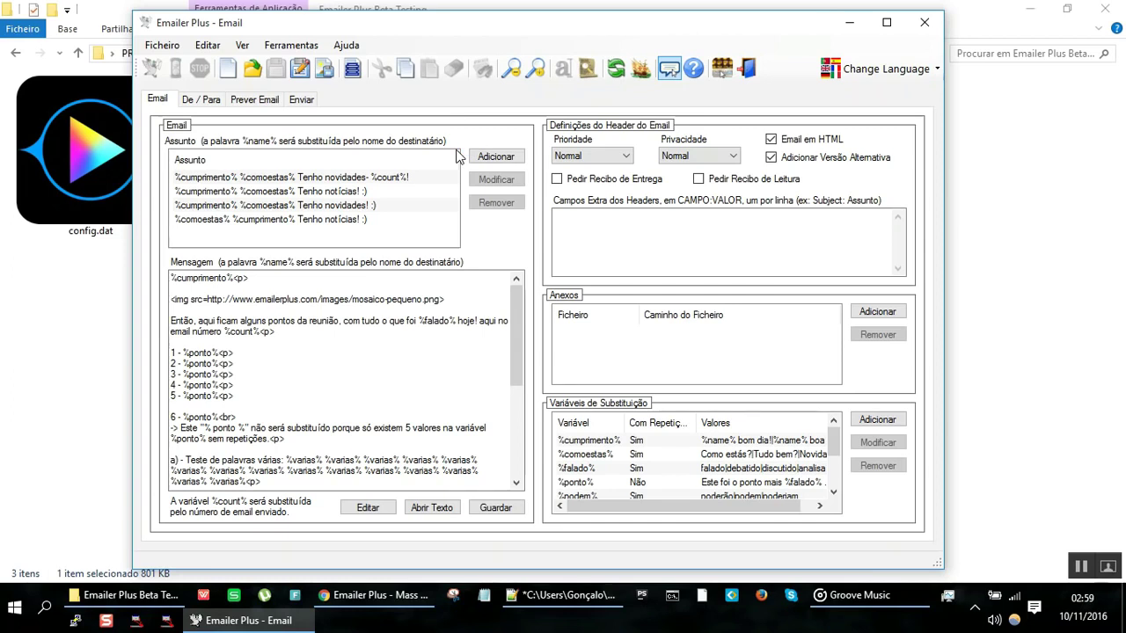
key("XF86AudioLowerVolume")
key("XF86AudioLowerVolume")
key("XF86AudioLowerVolume")
key("XF86AudioLowerVolume")
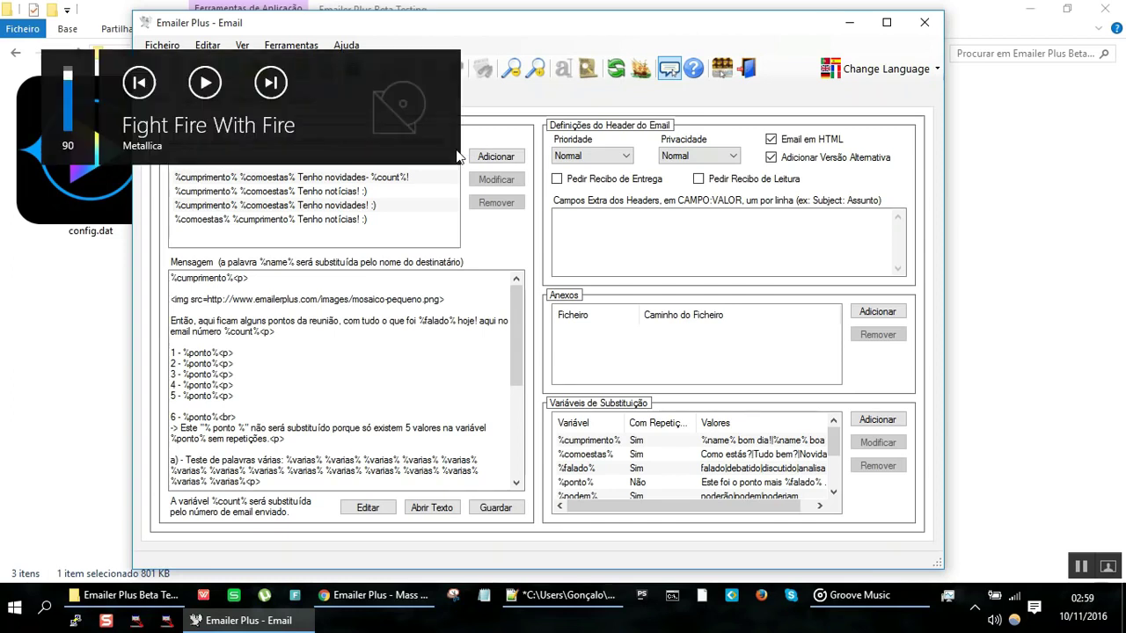
key("XF86AudioLowerVolume")
key("XF86AudioLowerVolume")
key("XF86AudioLowerVolume")
key("XF86AudioLowerVolume")
key("XF86AudioLowerVolume")
key("XF86AudioLowerVolume")
key("XF86AudioLowerVolume")
key("XF86AudioLowerVolume")
key("XF86AudioLowerVolume")
key("XF86AudioLowerVolume")
left_click(422, 225)
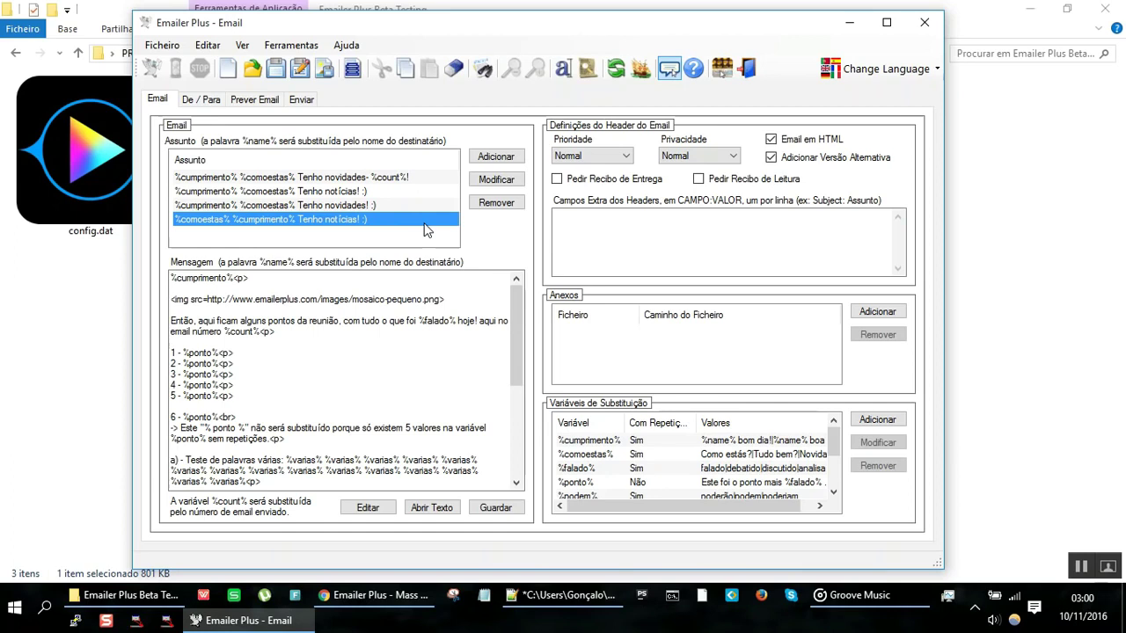
Step: Close Emailer Plus without saving, relaunch it, and drop testes.epss onto the subject area
left_click(924, 26)
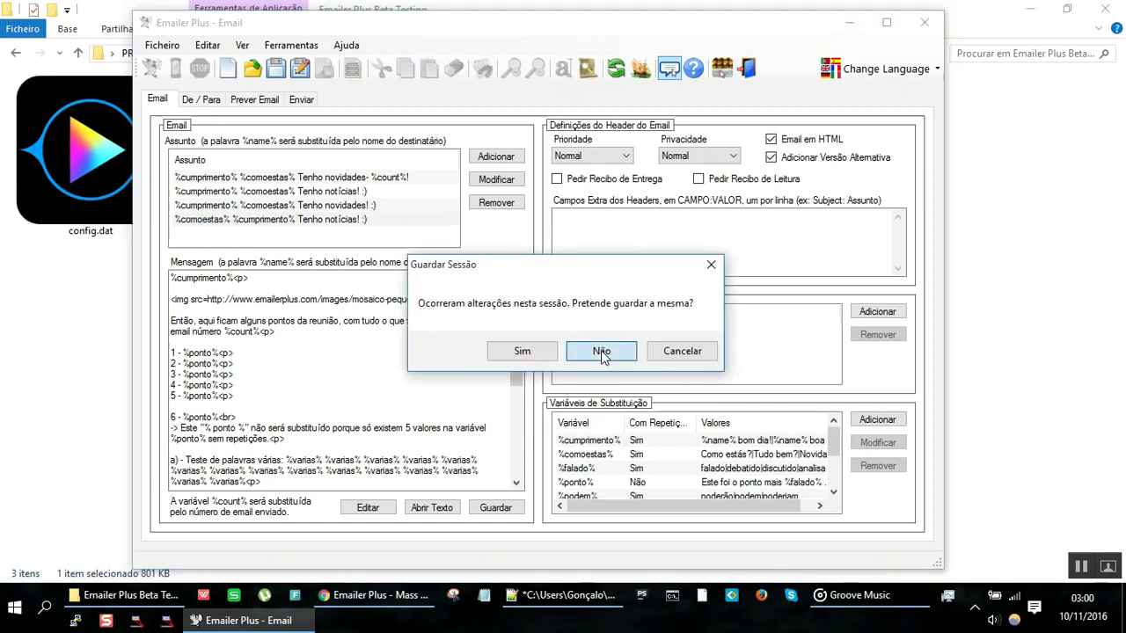
left_click(602, 351)
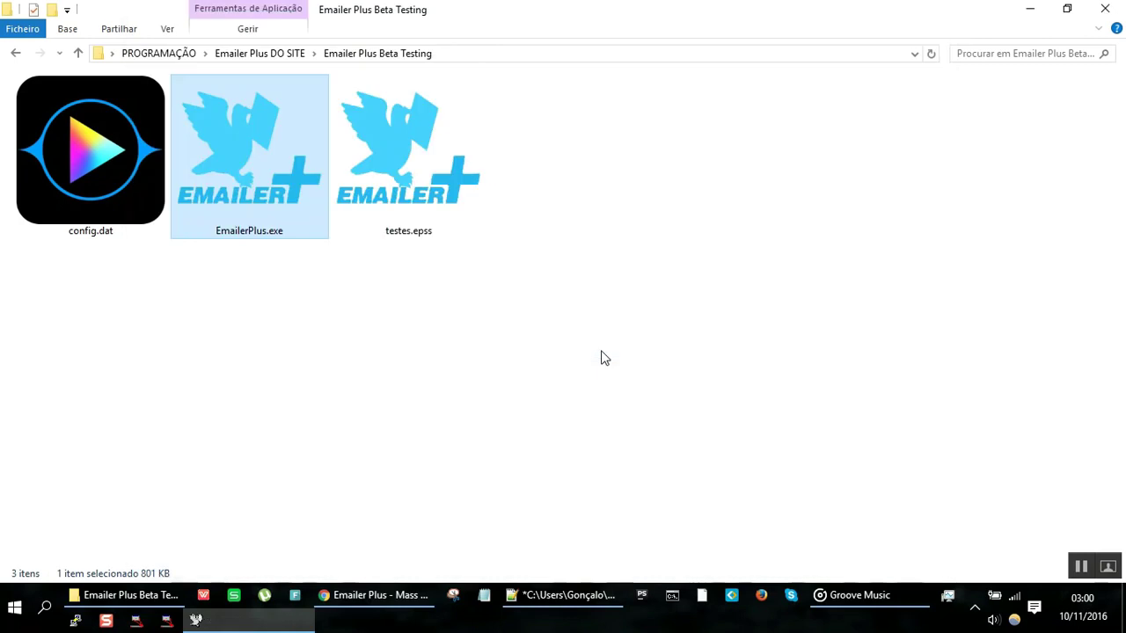
double_click(262, 191)
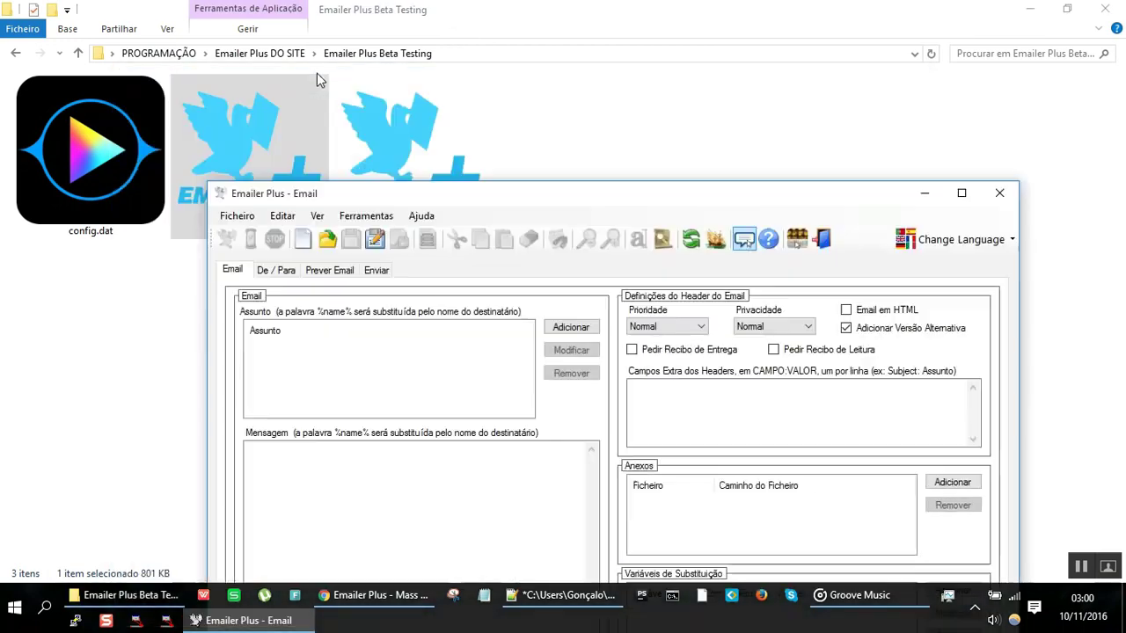
left_click_drag(390, 137, 387, 318)
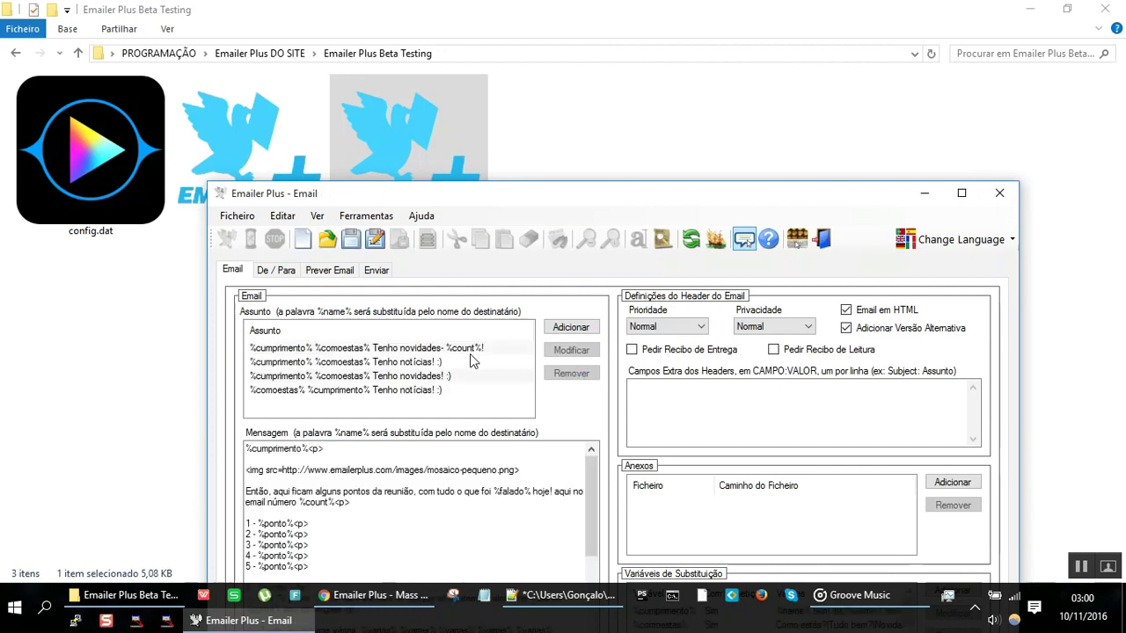
Step: Close again without saving, then cancel the open-with prompt from opening testes.epss directly
left_click(994, 194)
left_click(590, 352)
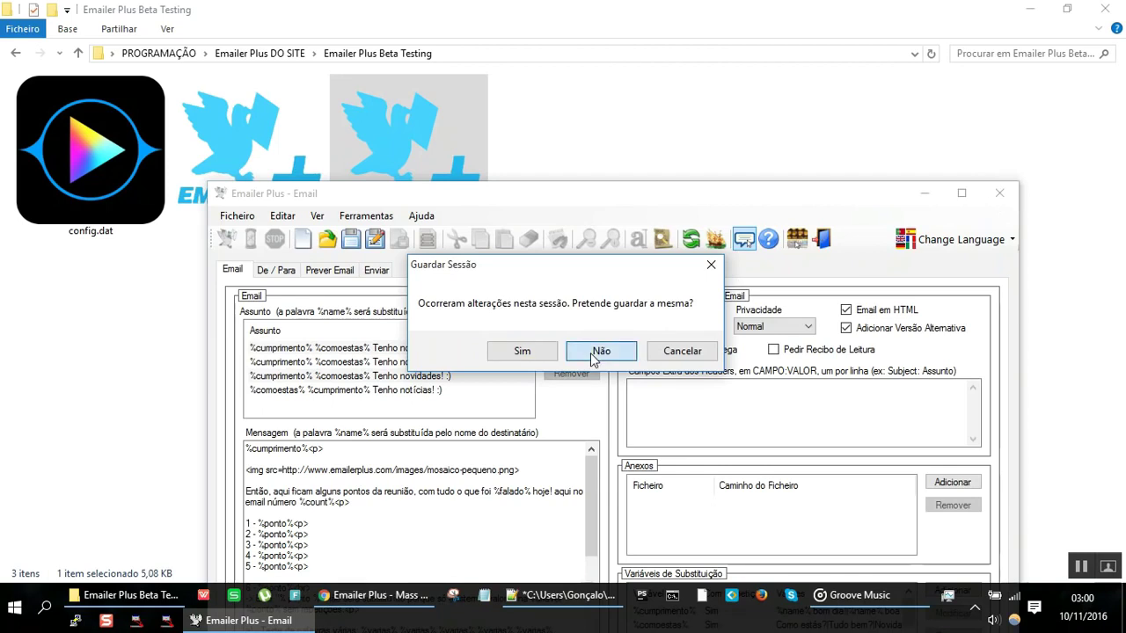
double_click(400, 163)
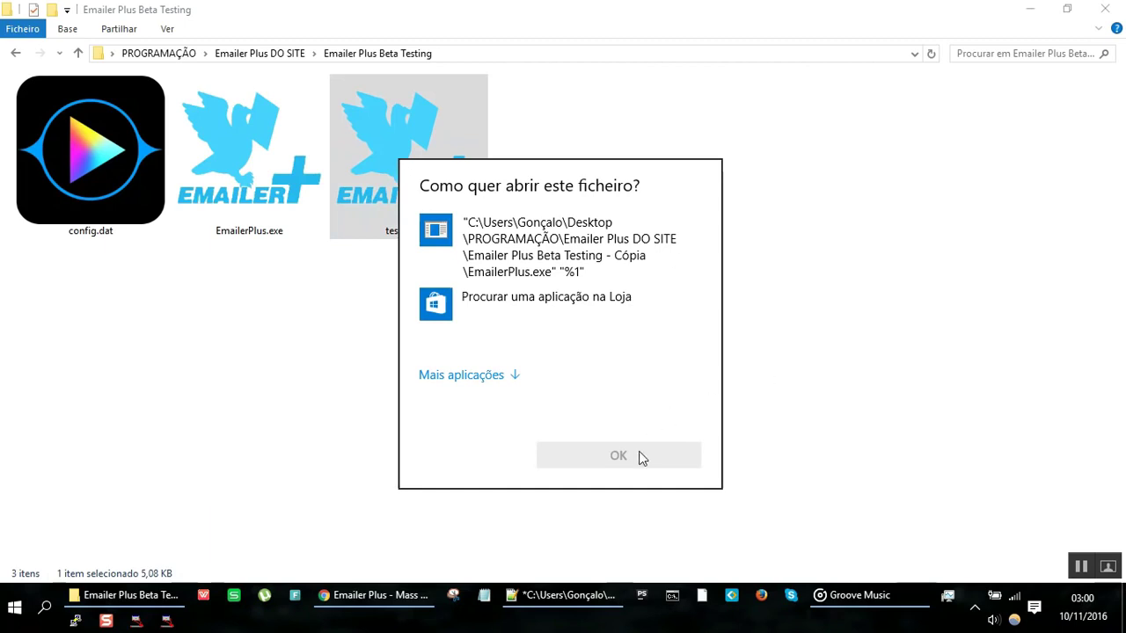
left_click(852, 221)
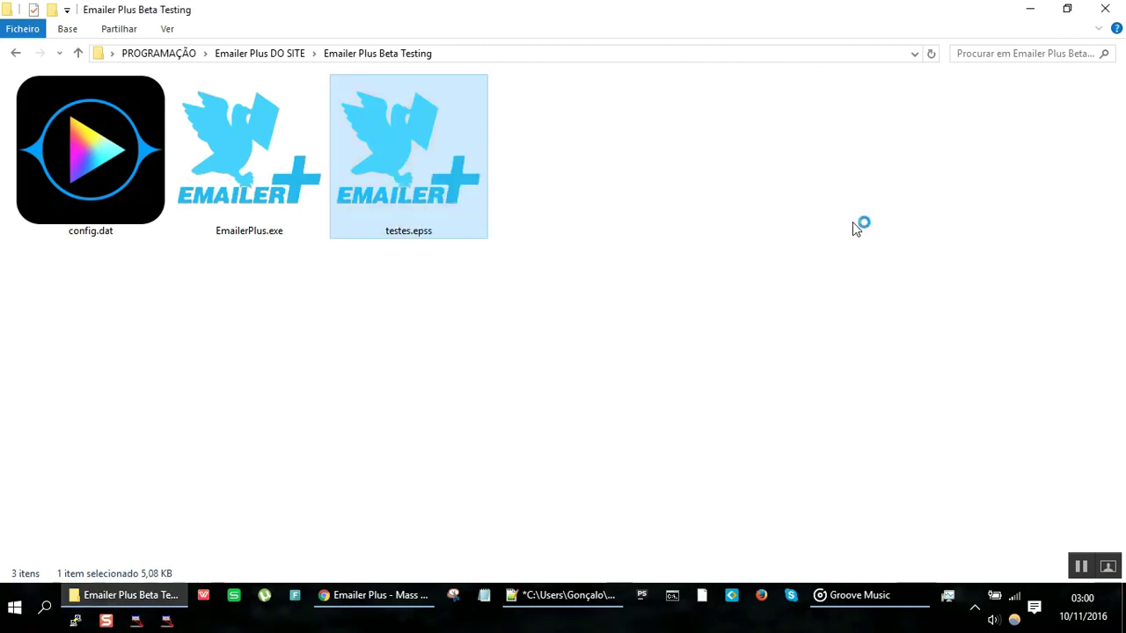
left_click(225, 164)
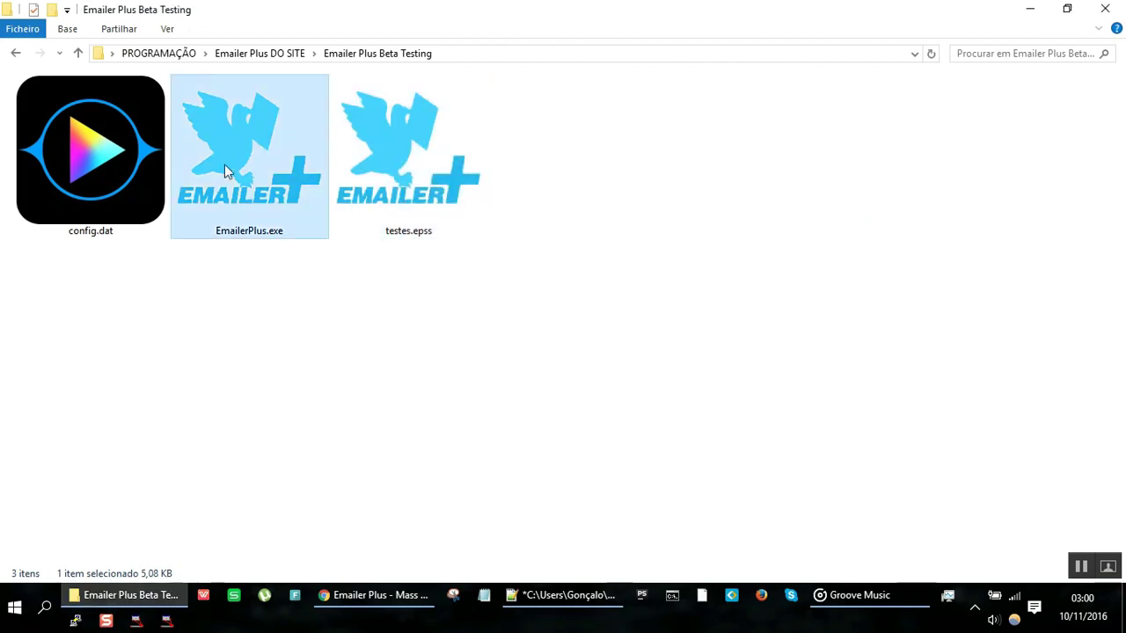
Step: Reopen testes.epss in Emailer Plus and show the De / Para page: seven recipients, one sender
double_click(397, 136)
left_click_drag(397, 136, 438, 137)
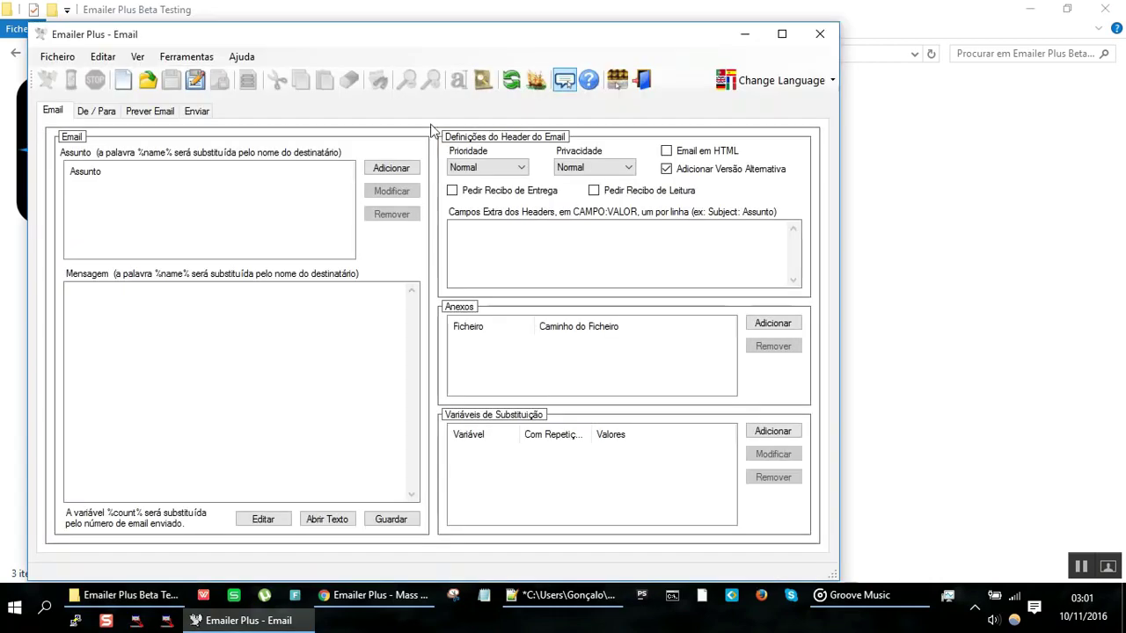
left_click_drag(402, 35, 710, 190)
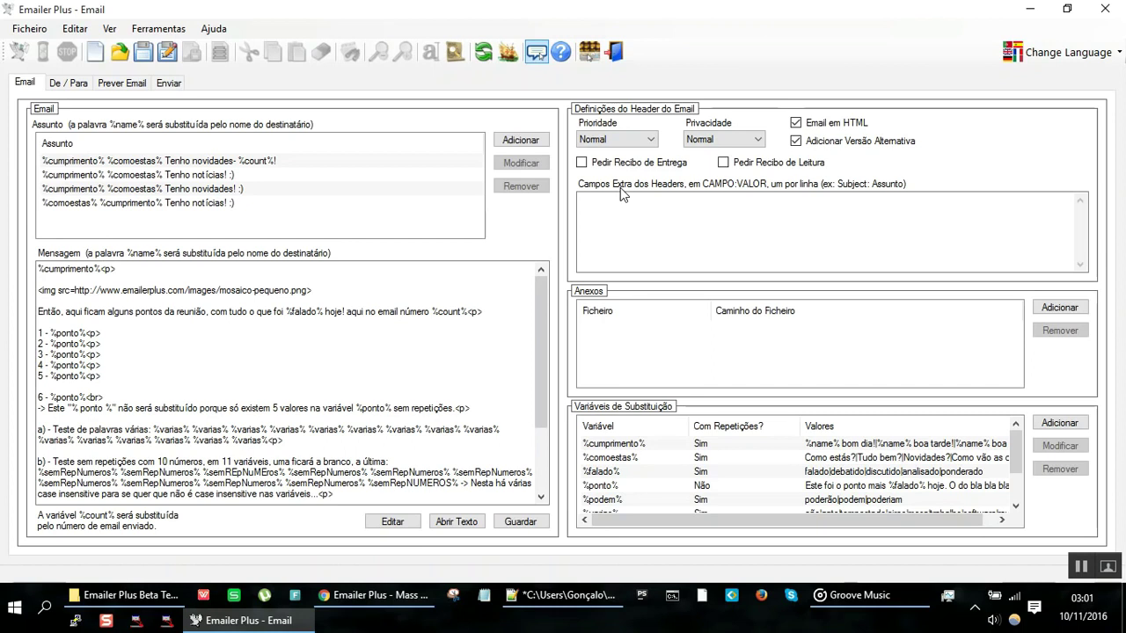
left_click(73, 84)
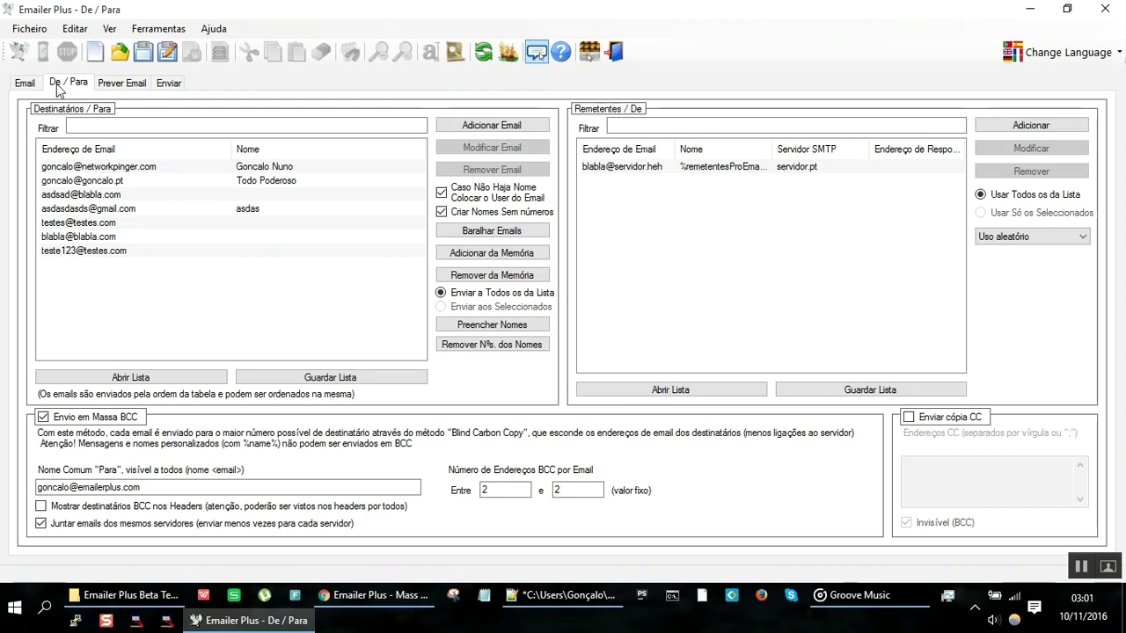
Step: Browse the content, recipients and preview pages, ending on Enviar: 2 sent, 0 failed
left_click(29, 87)
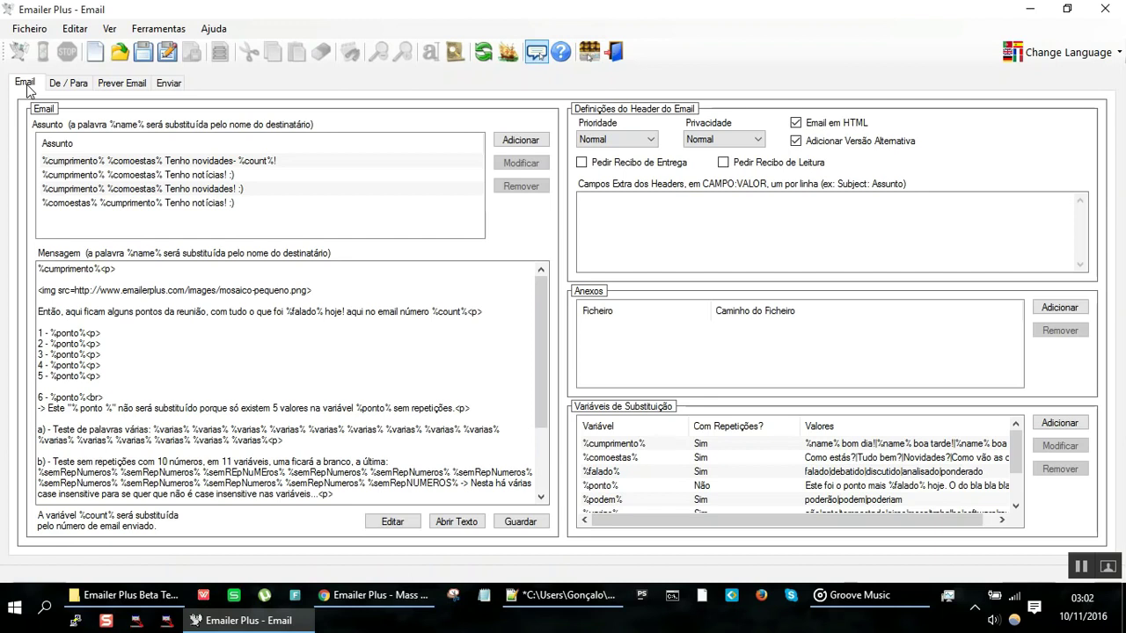
left_click(88, 85)
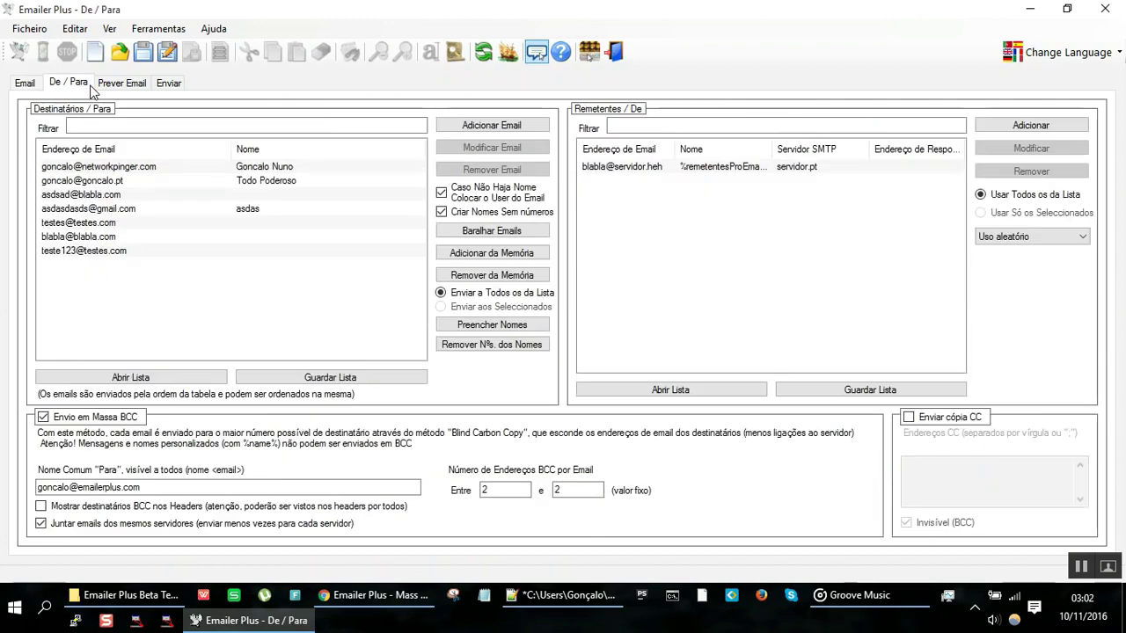
left_click(140, 83)
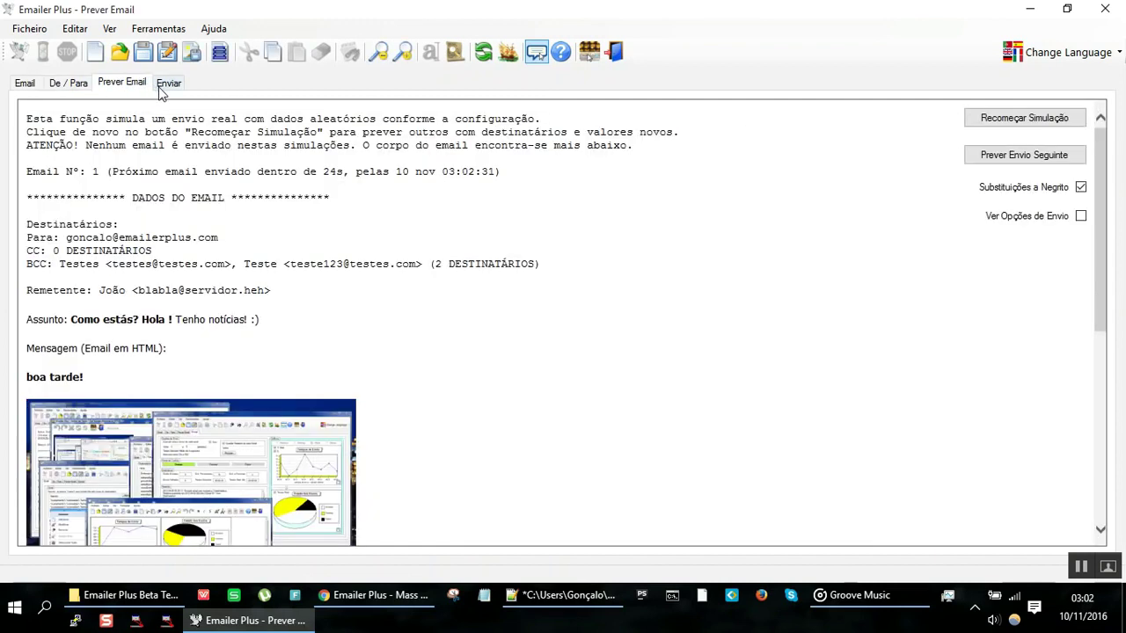
left_click(160, 88)
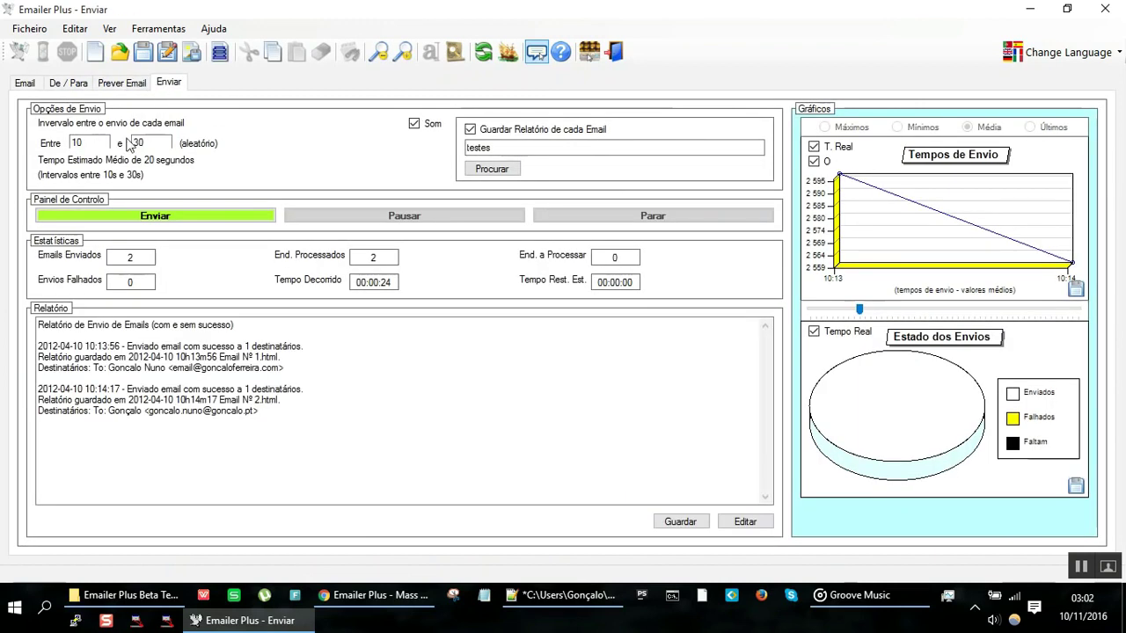
mouse_move(96, 140)
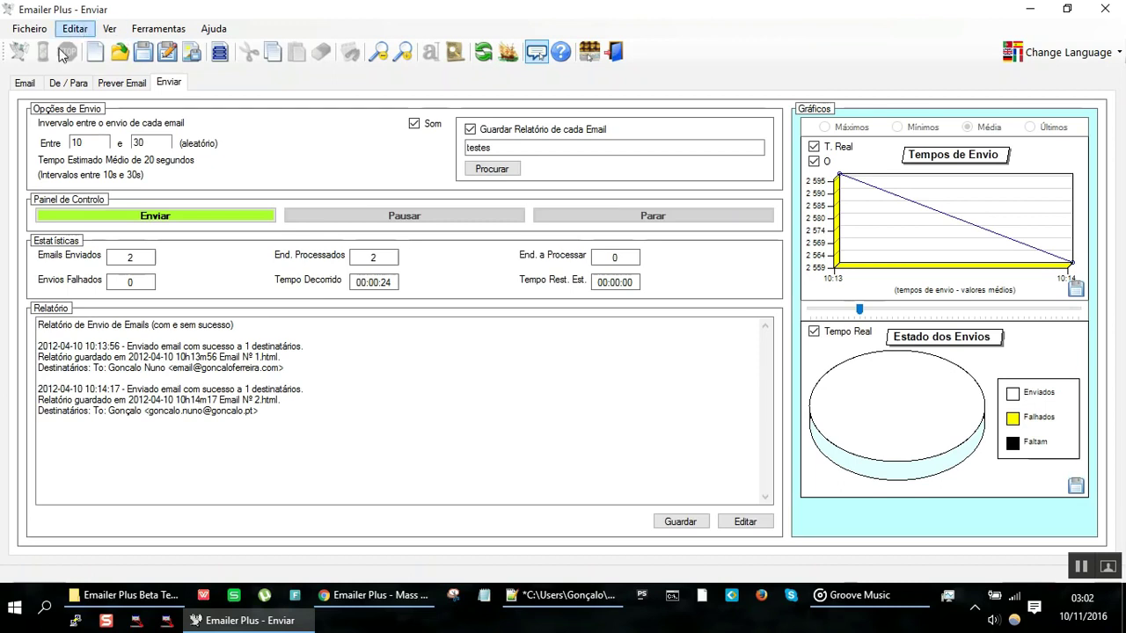
left_click(26, 82)
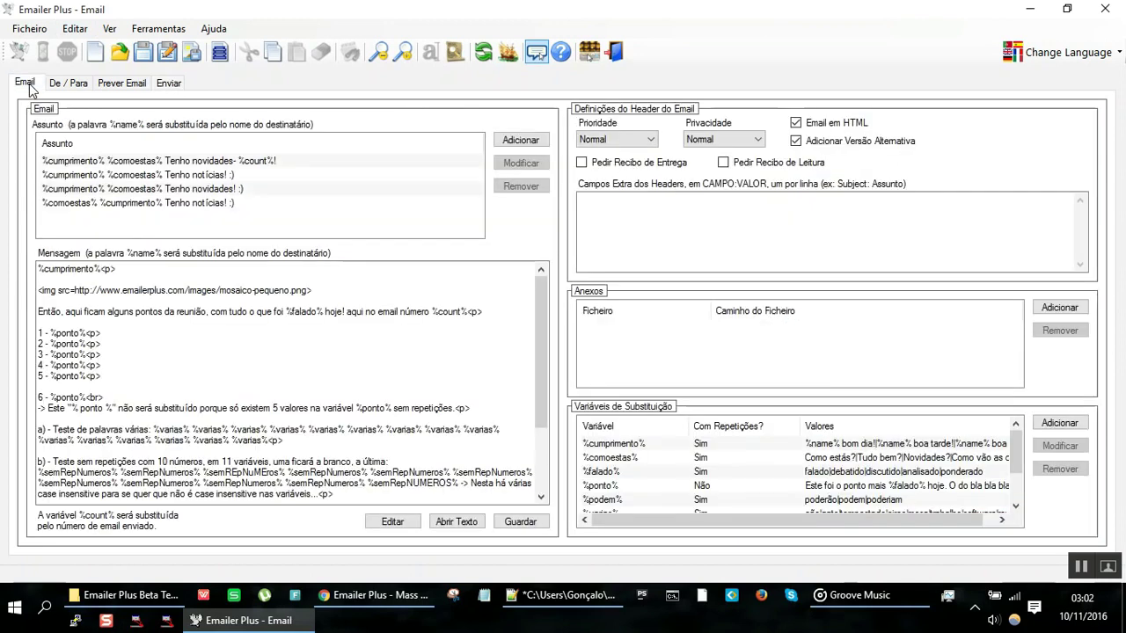
left_click(59, 87)
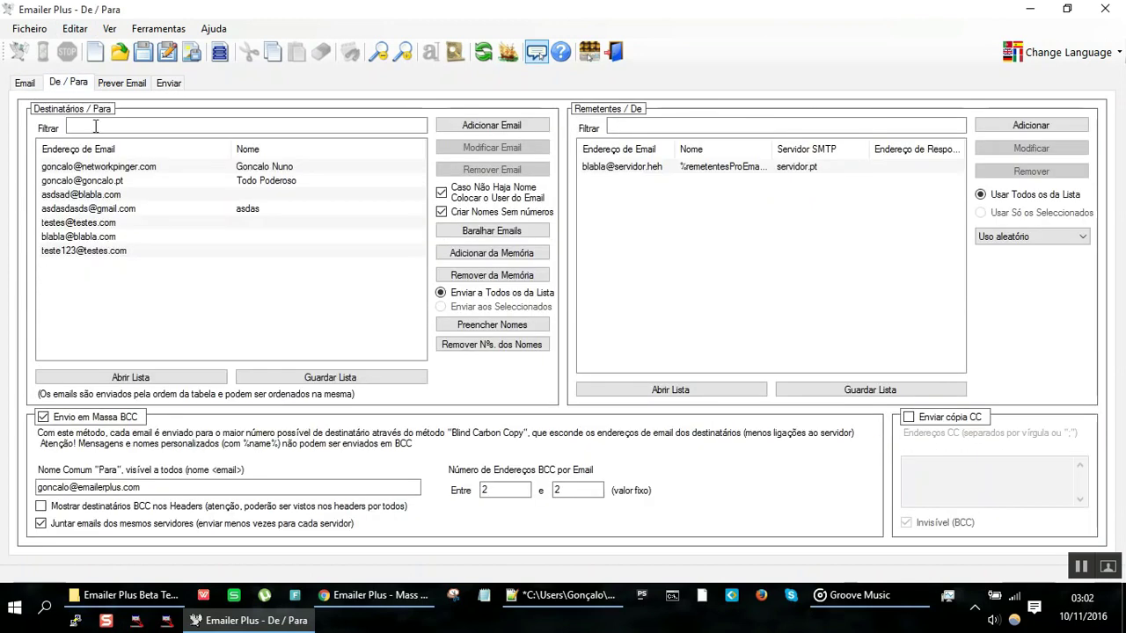
left_click(129, 170)
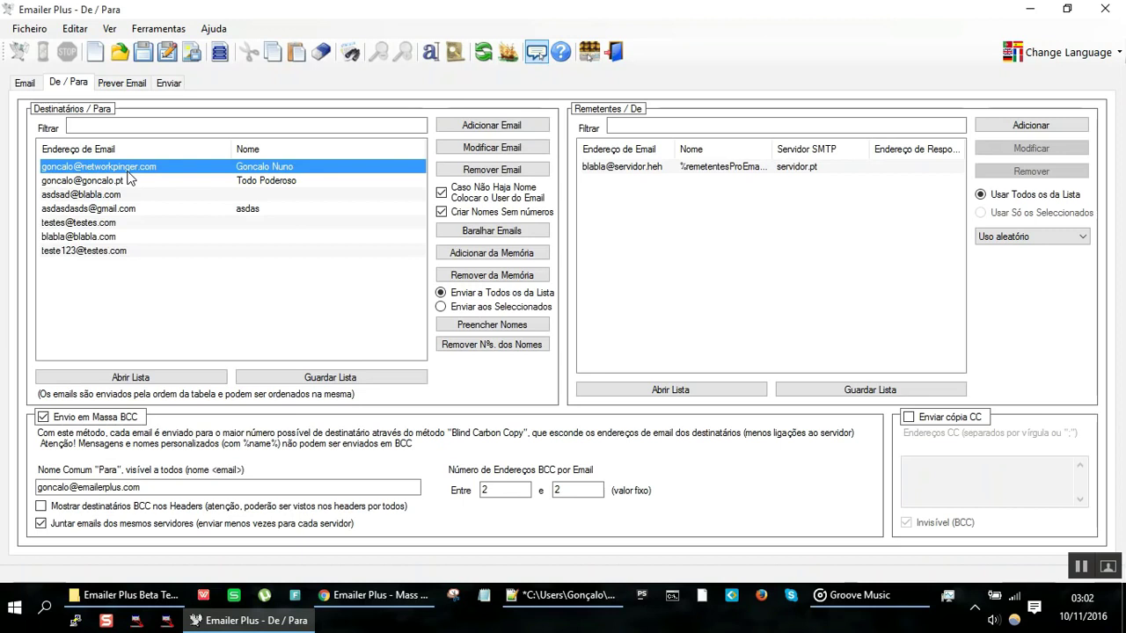
left_click(120, 218)
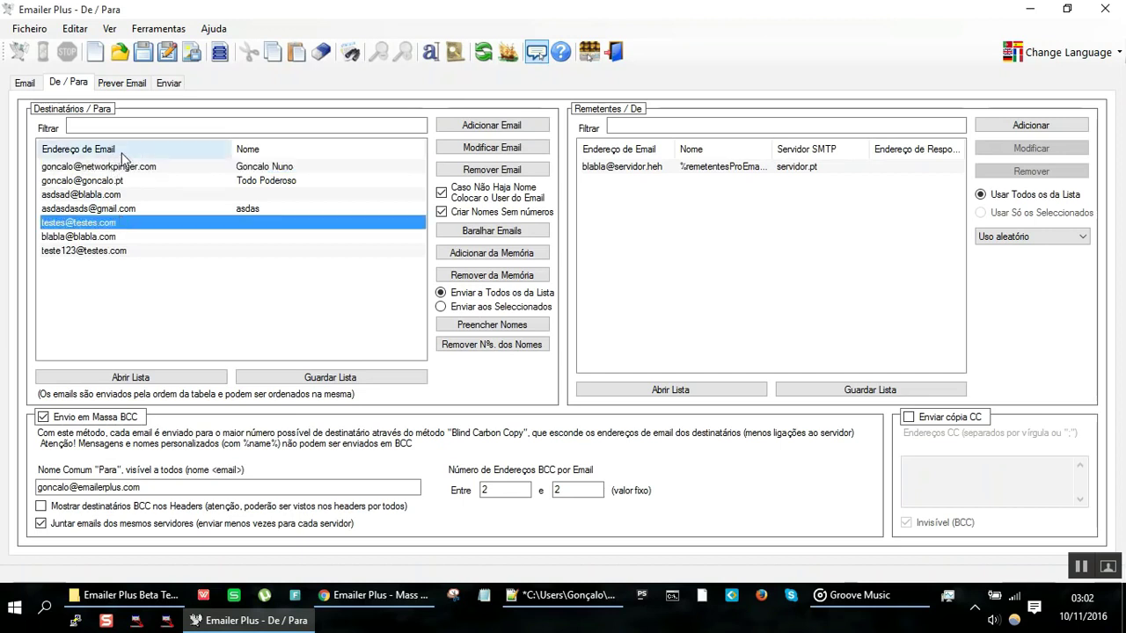
left_click(130, 166)
left_click(133, 194)
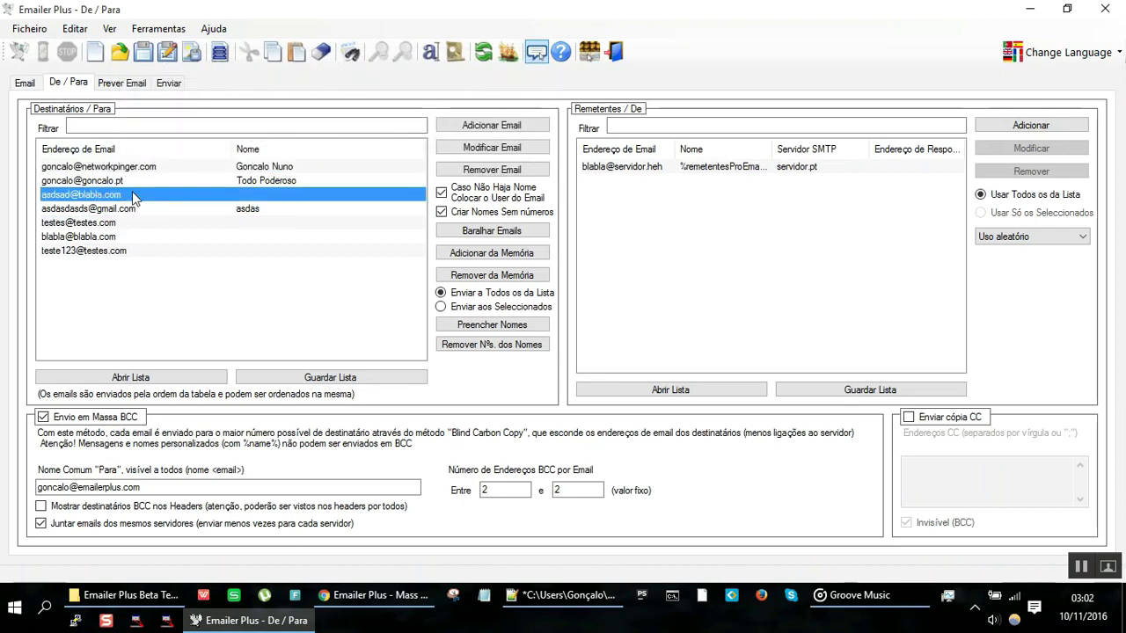
left_click(130, 224)
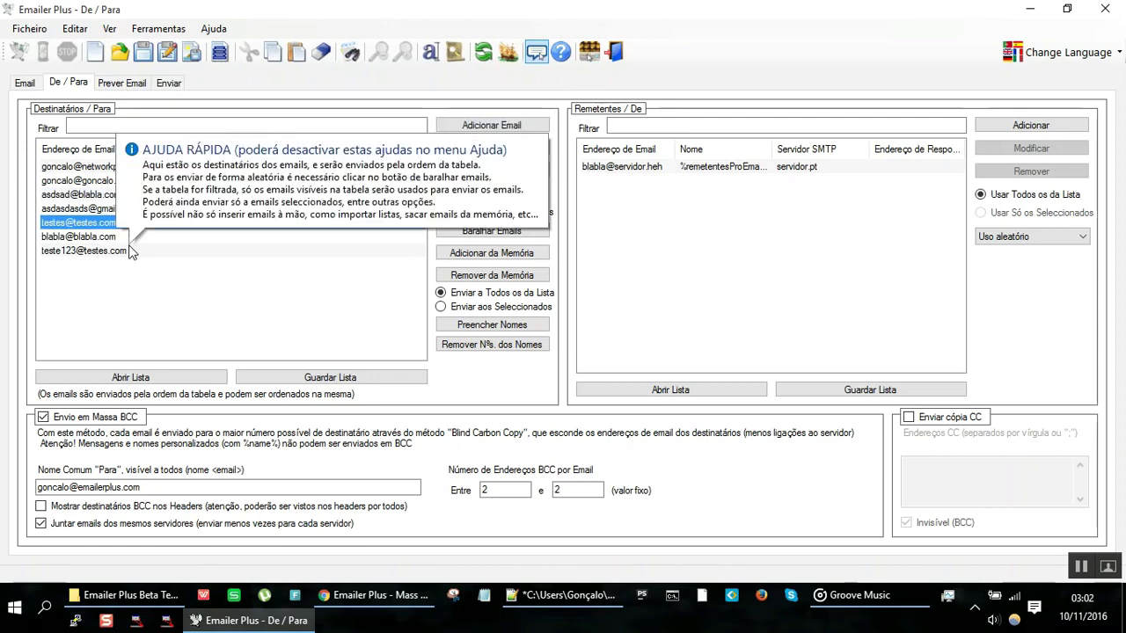
left_click(128, 250)
left_click(121, 183)
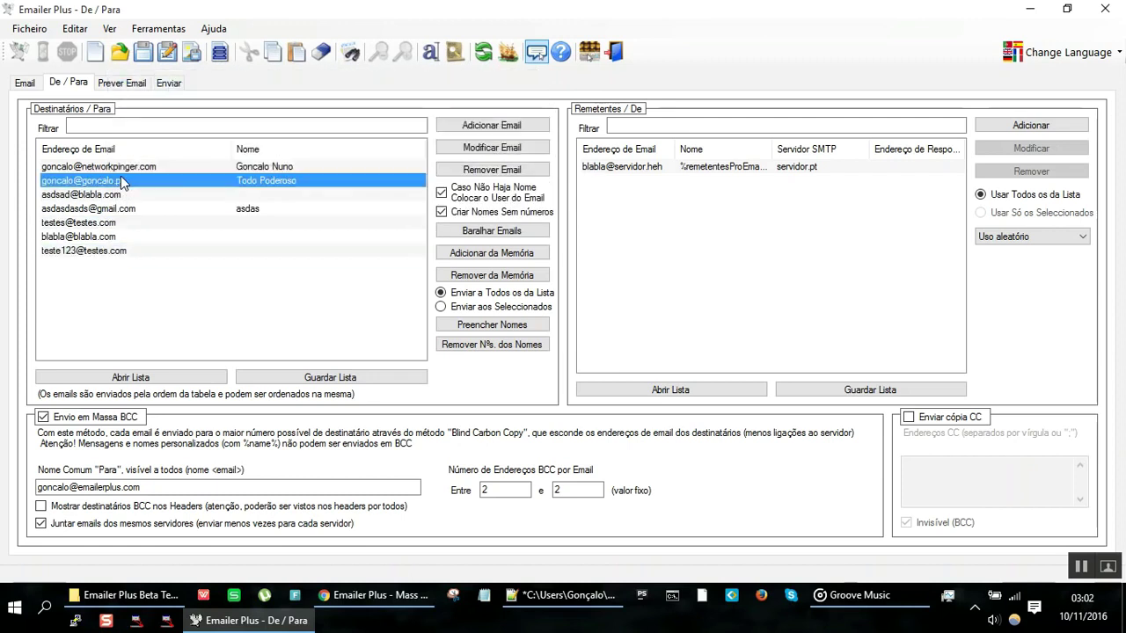
left_click(121, 237)
left_click(124, 209)
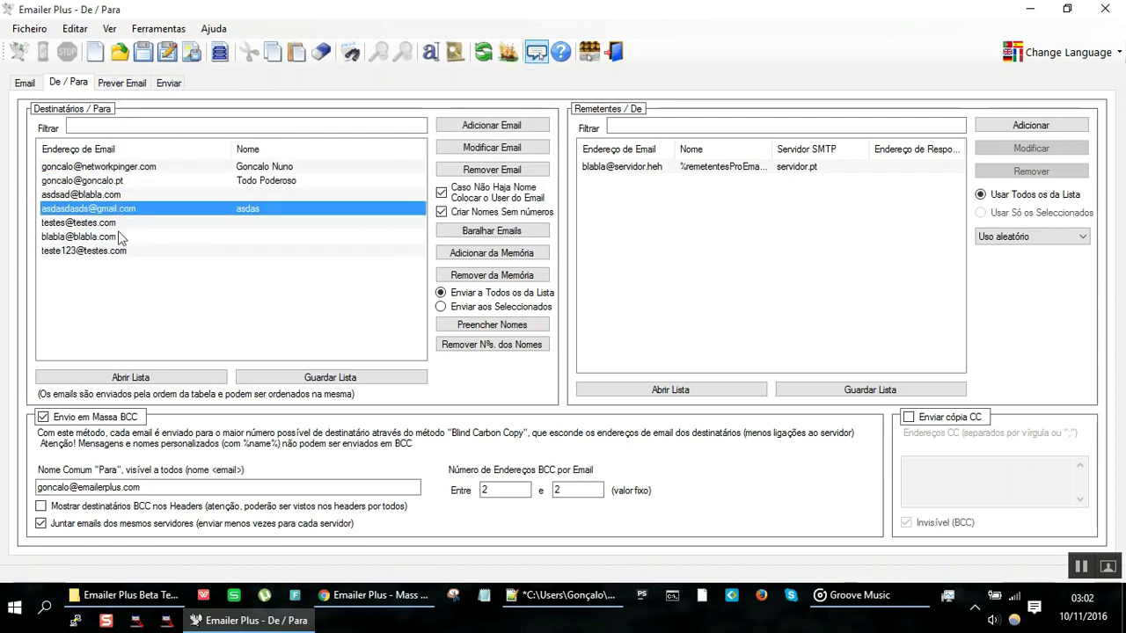
left_click(118, 251)
left_click(121, 167)
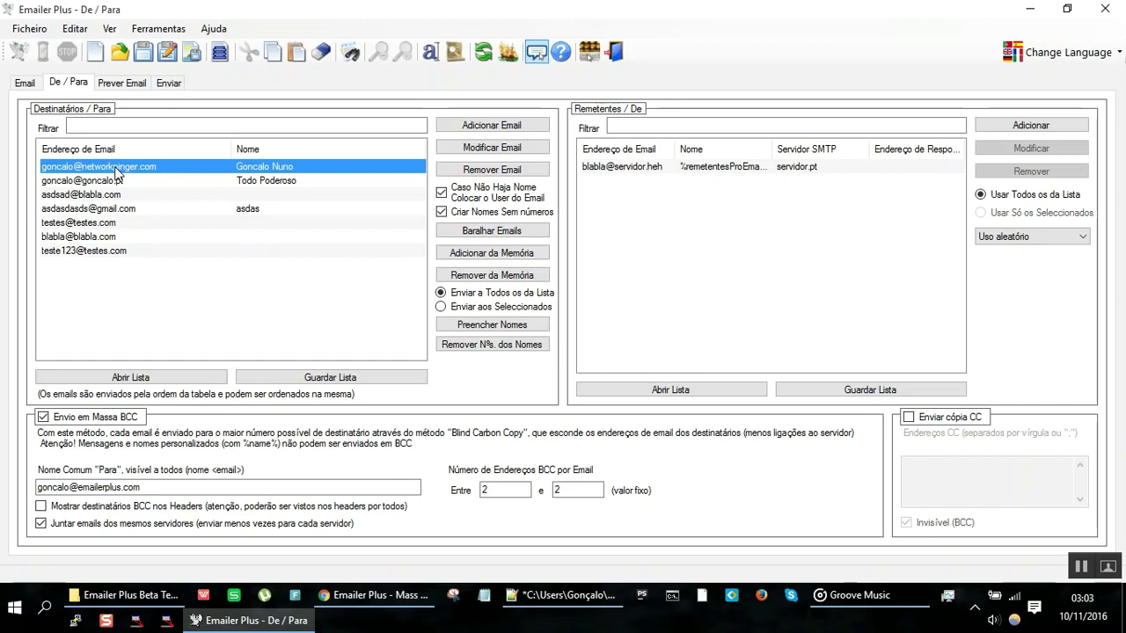
left_click(169, 82)
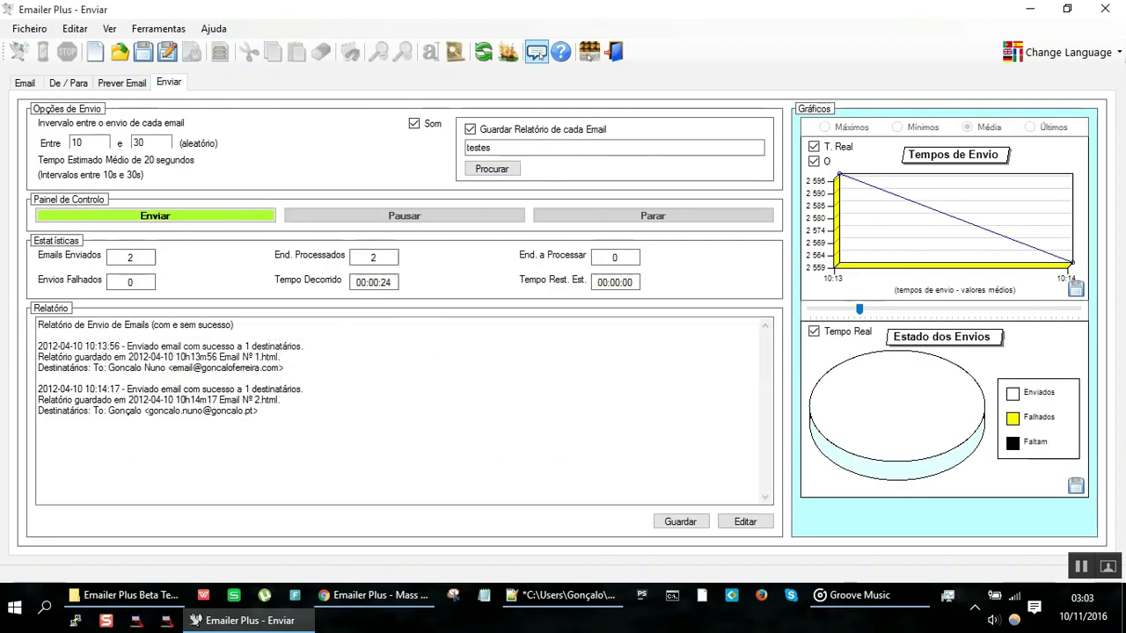
Step: In Notepad++'s new 1 note, replace the contents with the heading 'Coisas más nos envios de emails em massa:'
left_click(533, 605)
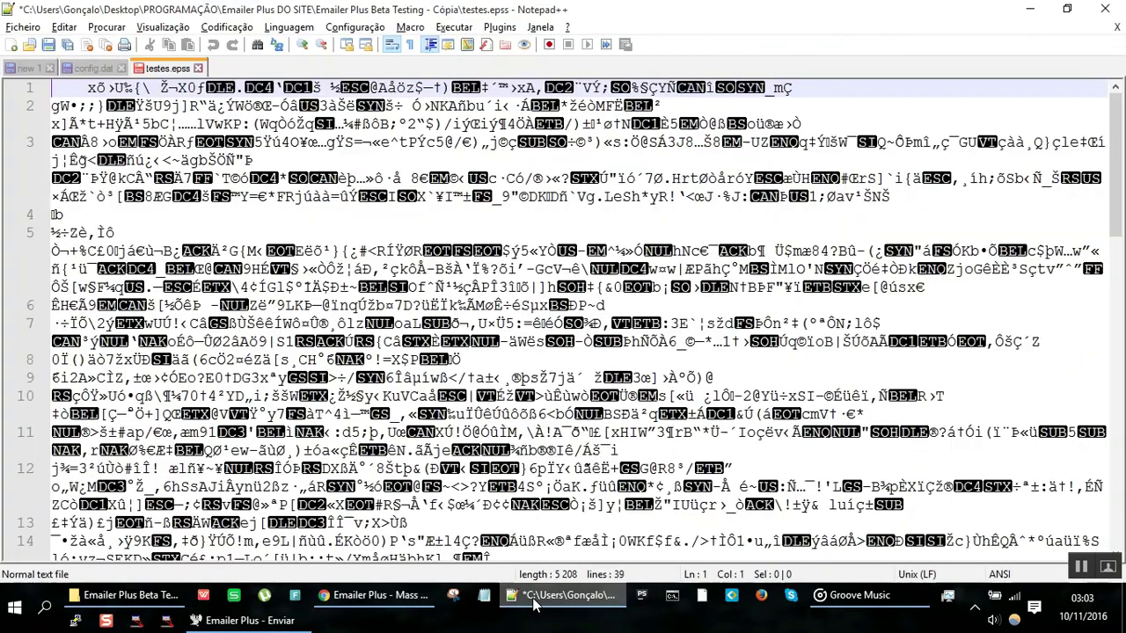
key("ctrl+Tab")
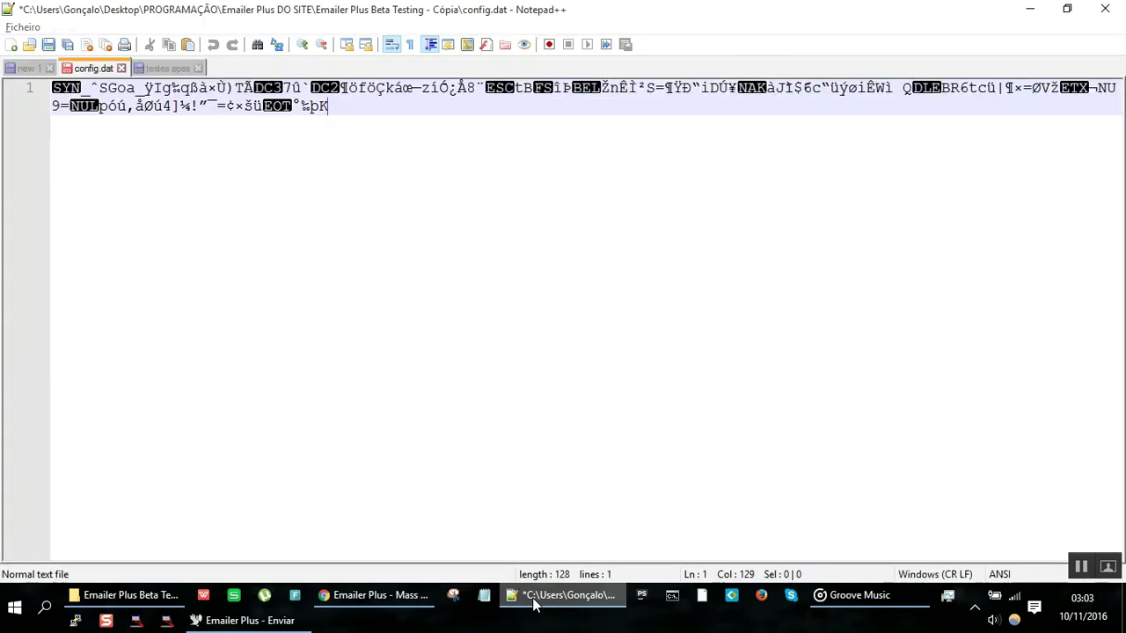
key("ctrl+Tab")
key("ctrl+Tab")
key("ctrl+a")
type("Coisas más nos envios de emails em massa:")
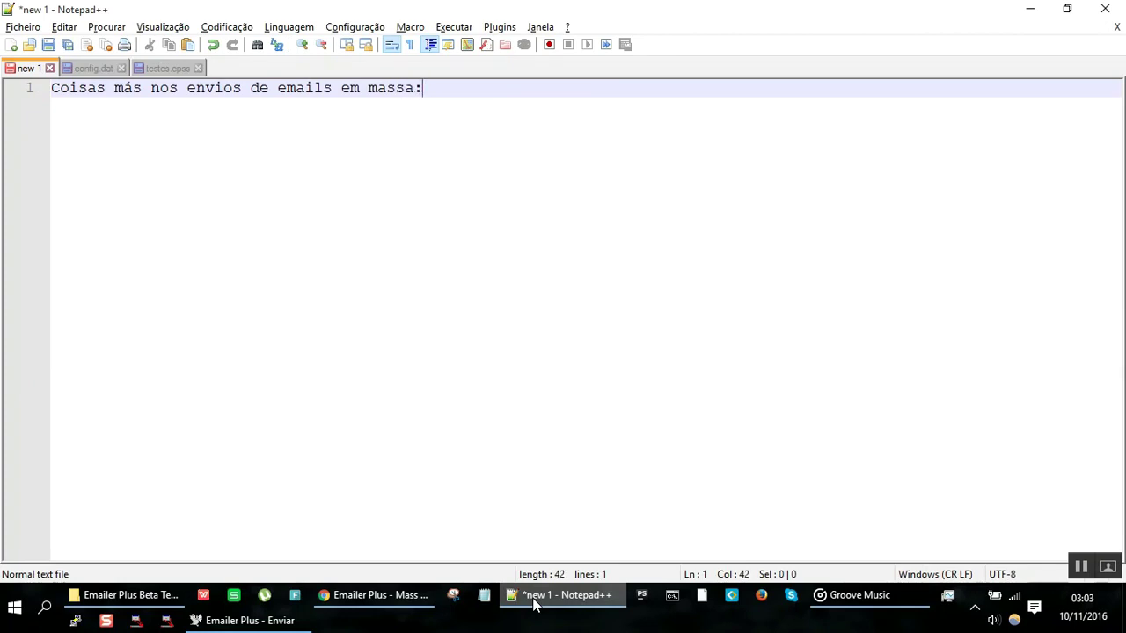
Step: List 'Um único email', 'Muitos de uma vez' and 'Um único endereço de ip', each marked mau
key("Return")
key("Return")
type("- Um único email ")
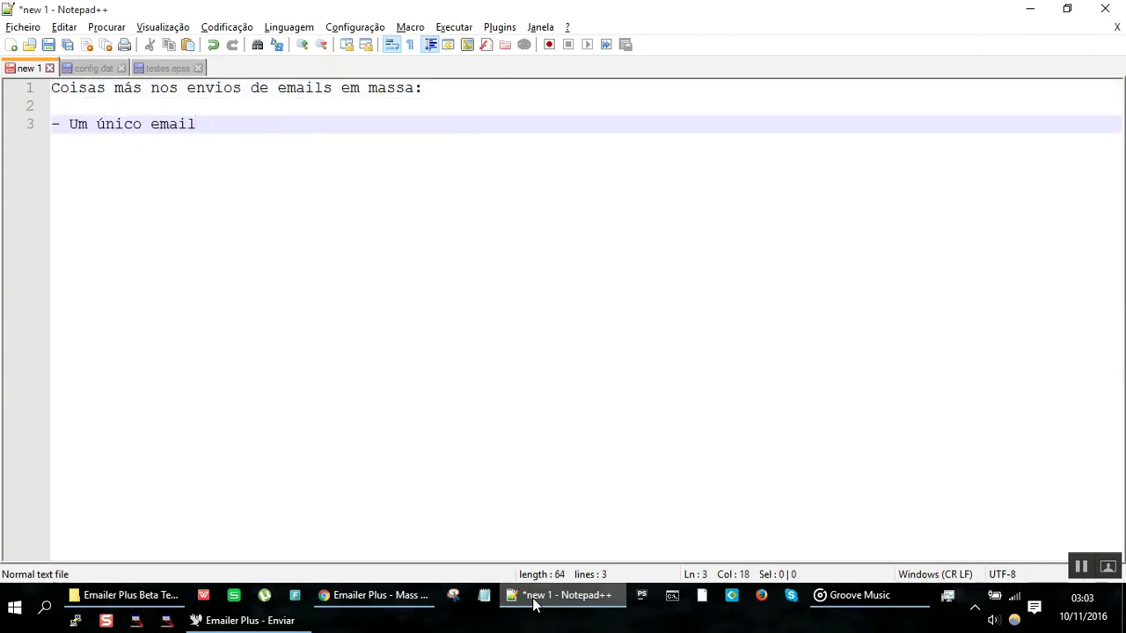
type("- mau;")
key("Return")
type("- Muitos de ")
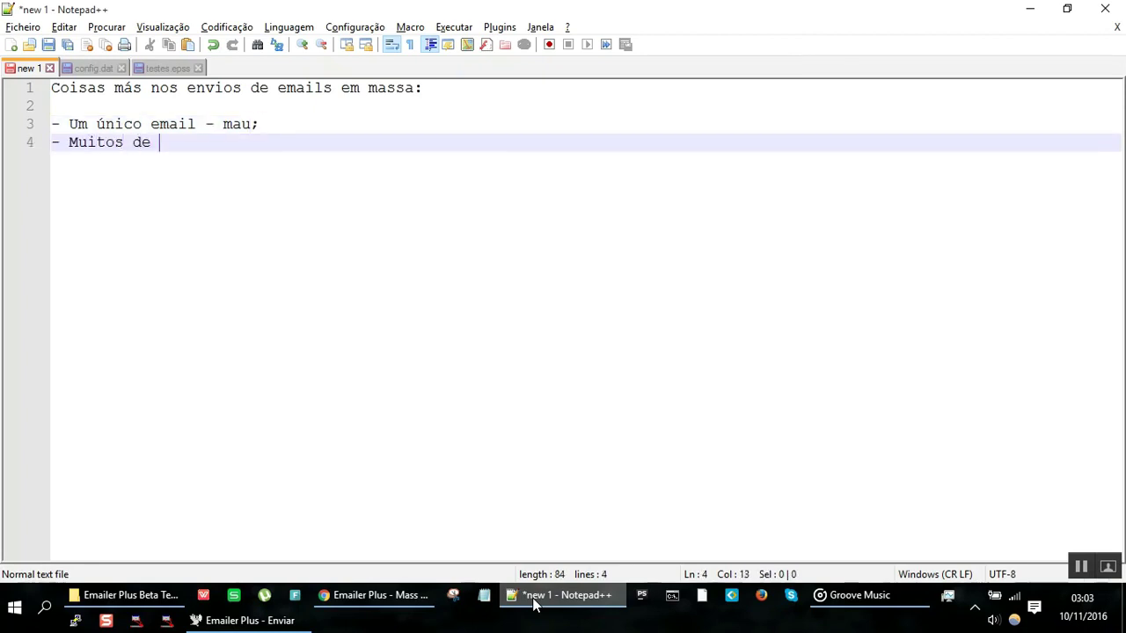
type("uma vez - mau;")
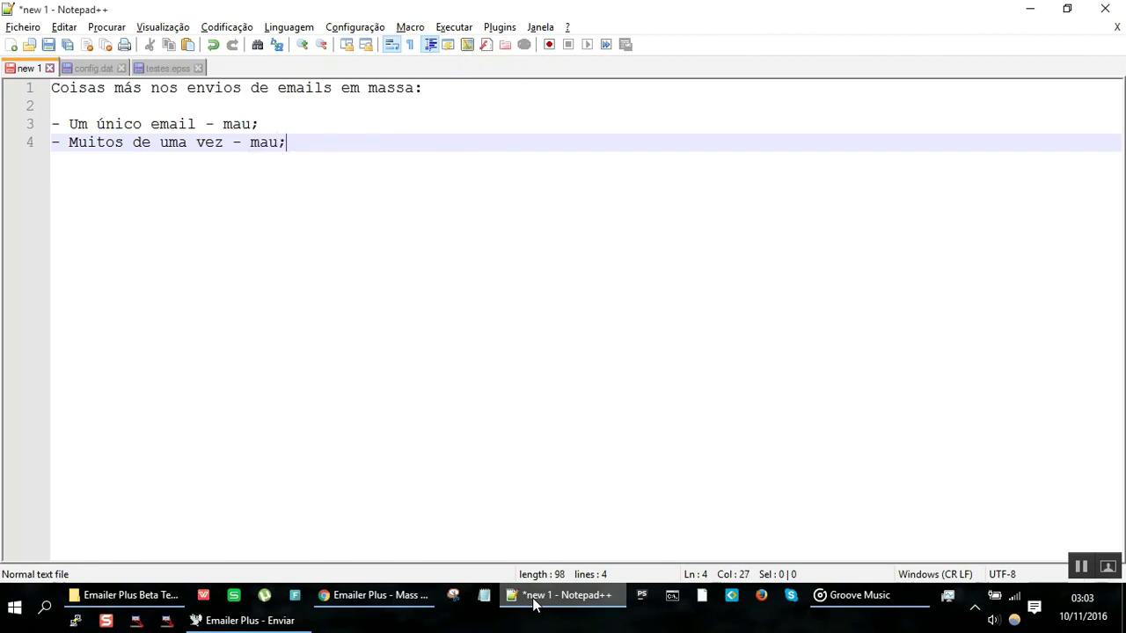
key("Return")
type("- ")
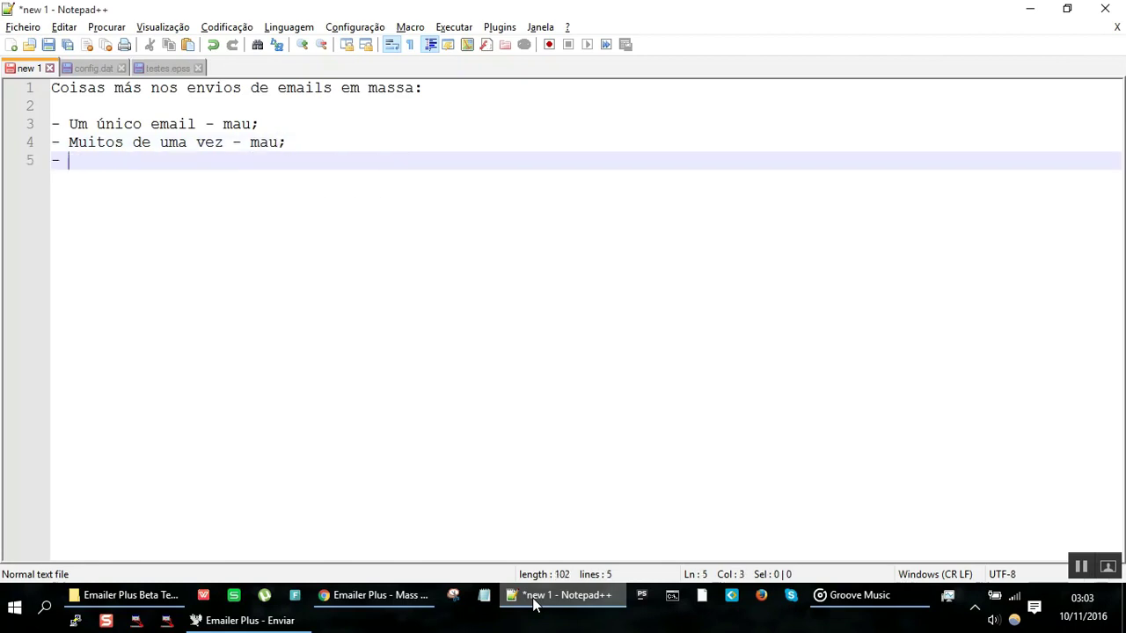
type("Um único endereço")
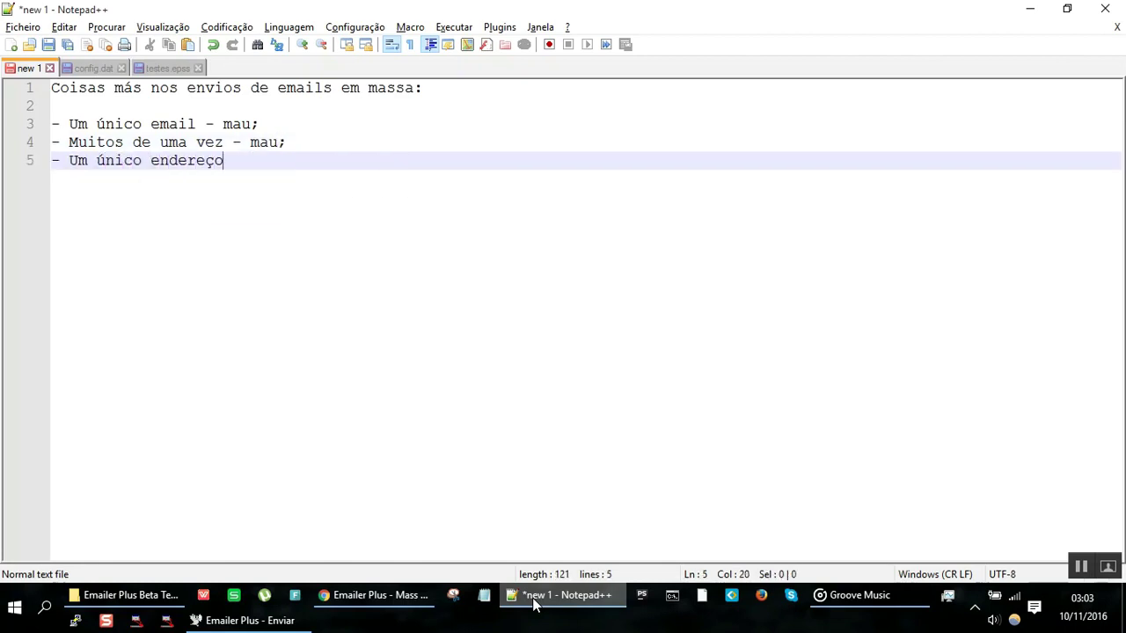
type(" de ip - mau;")
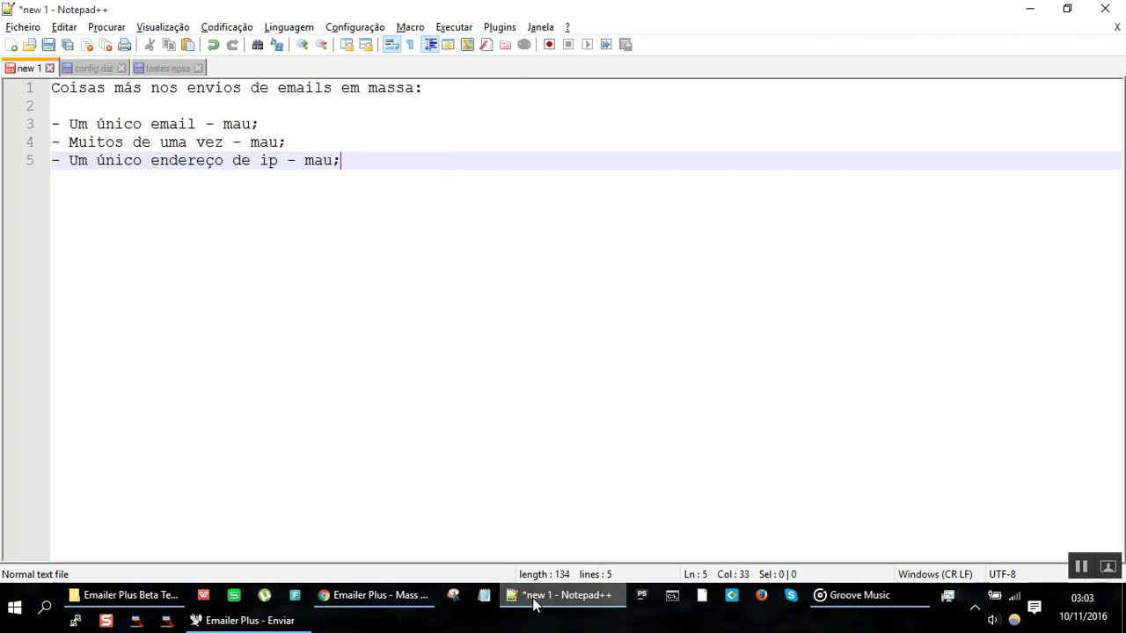
key("Return")
Step: Minimize Notepad++ to bring the Emailer Plus send page back, looking over its interval fields
left_click(533, 601)
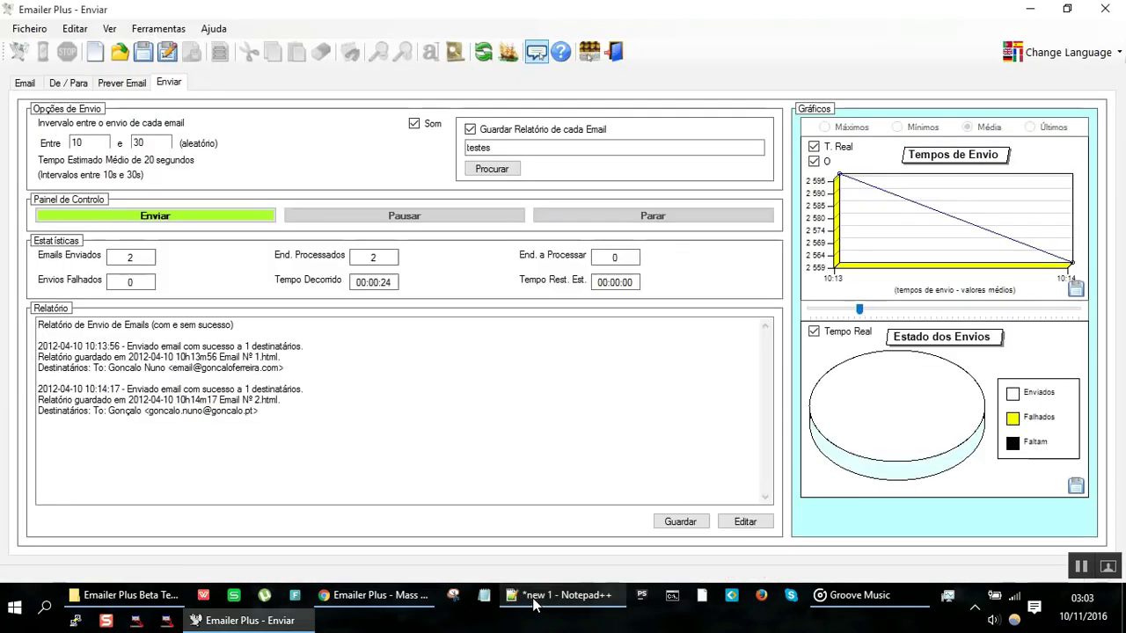
mouse_move(248, 438)
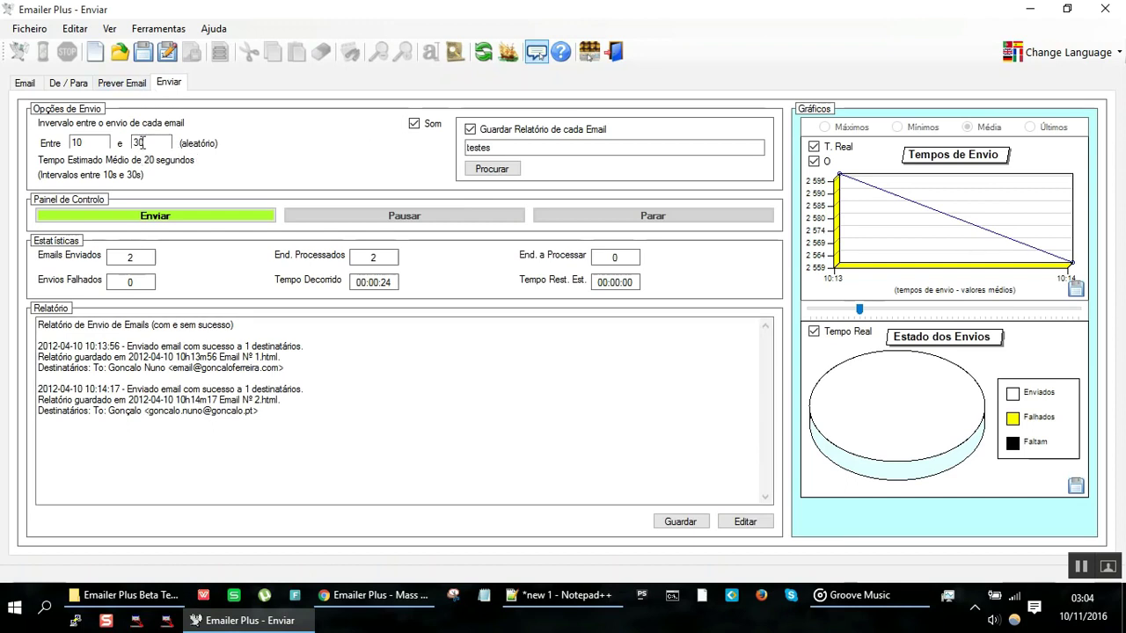
mouse_move(141, 145)
Step: In Chrome, load the autocompleted 'local' address in a new tab, then show the What Is My IP page
left_click(385, 598)
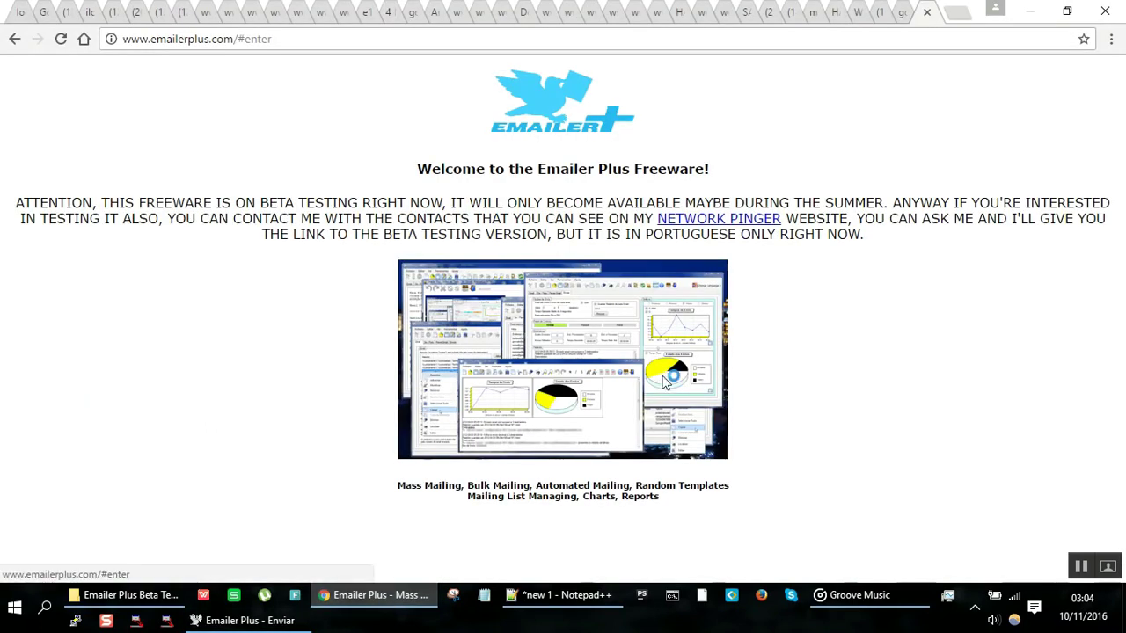
key("ctrl+t")
type("local")
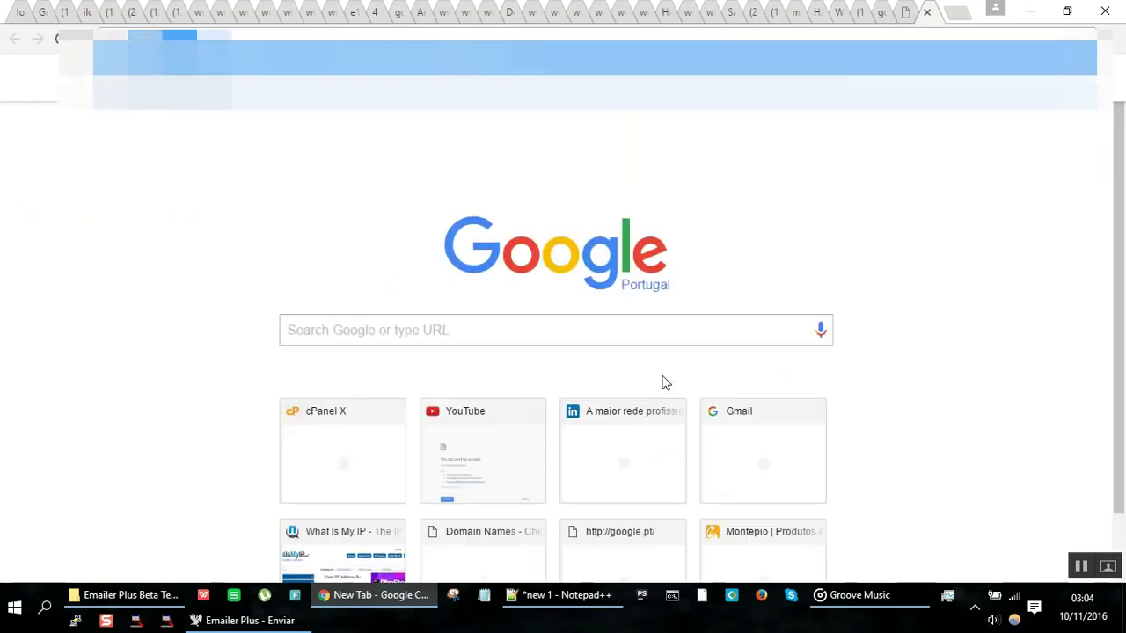
key("Return")
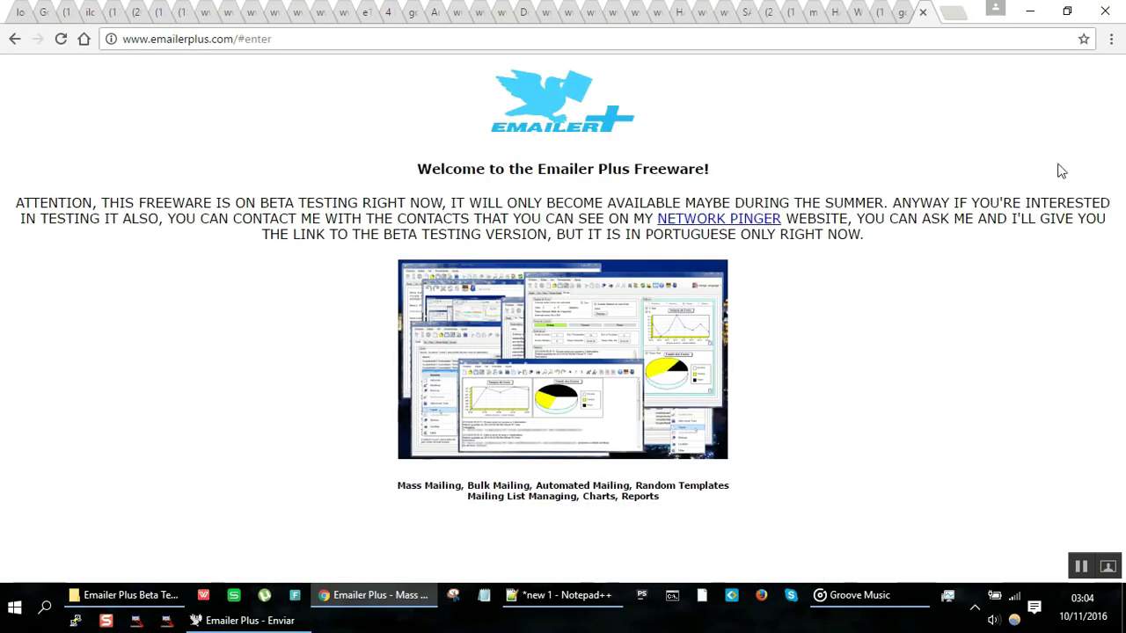
left_click(859, 15)
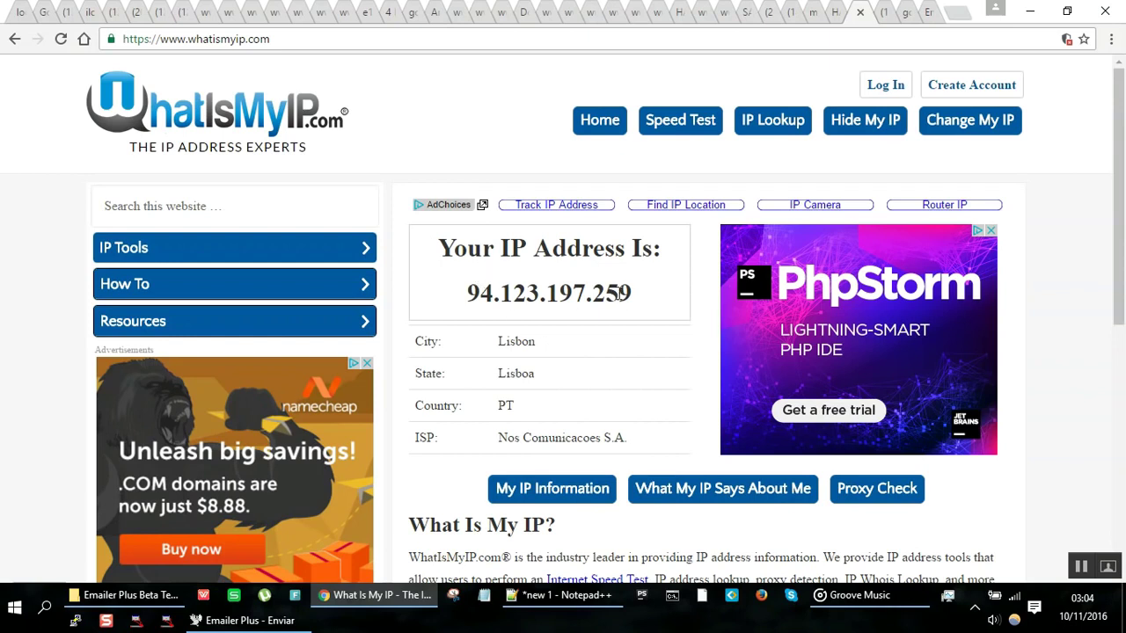
Step: Select the last digits of the IP address, then open the context menu over it
left_click_drag(632, 293, 592, 294)
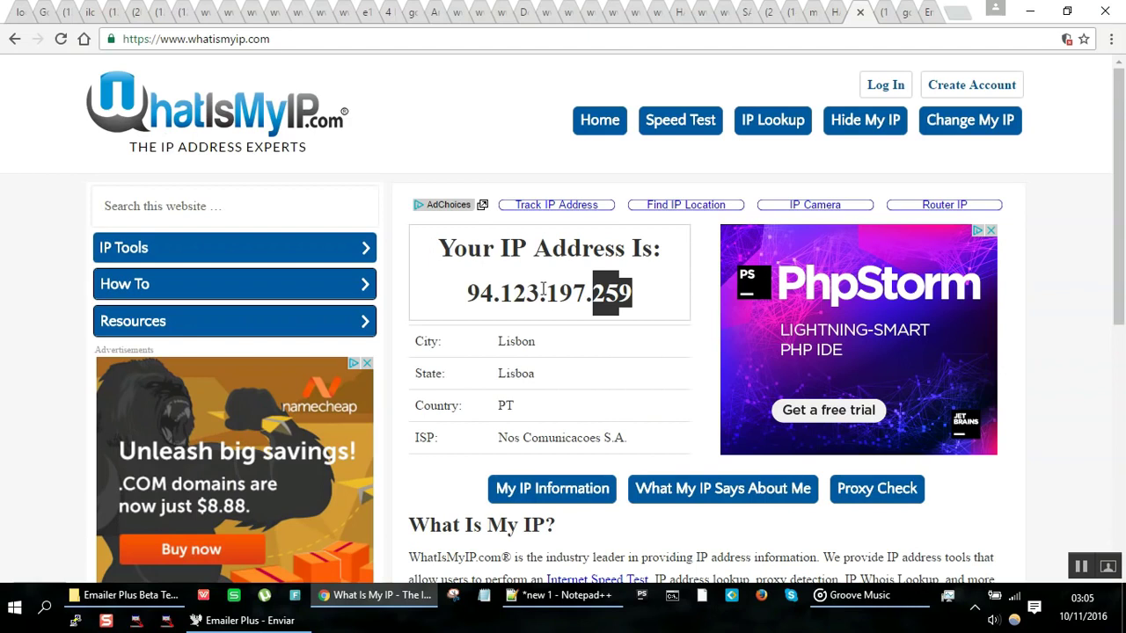
left_click(578, 299)
right_click(578, 300)
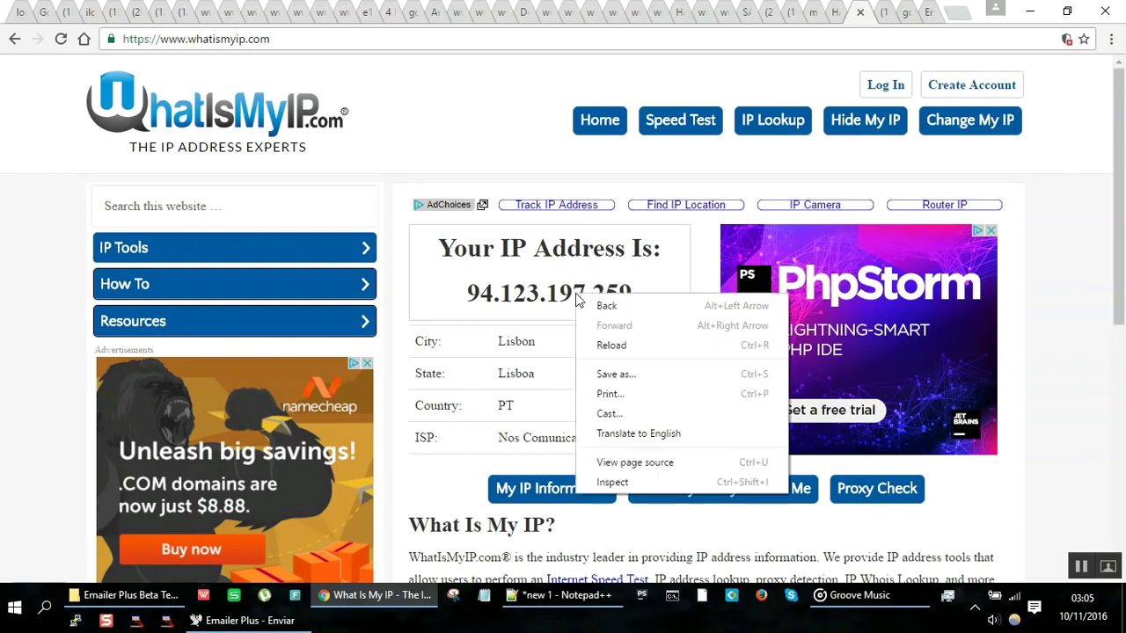
Step: Use the element inspector to change one digit of the displayed IP address to 1, then close it
left_click(615, 482)
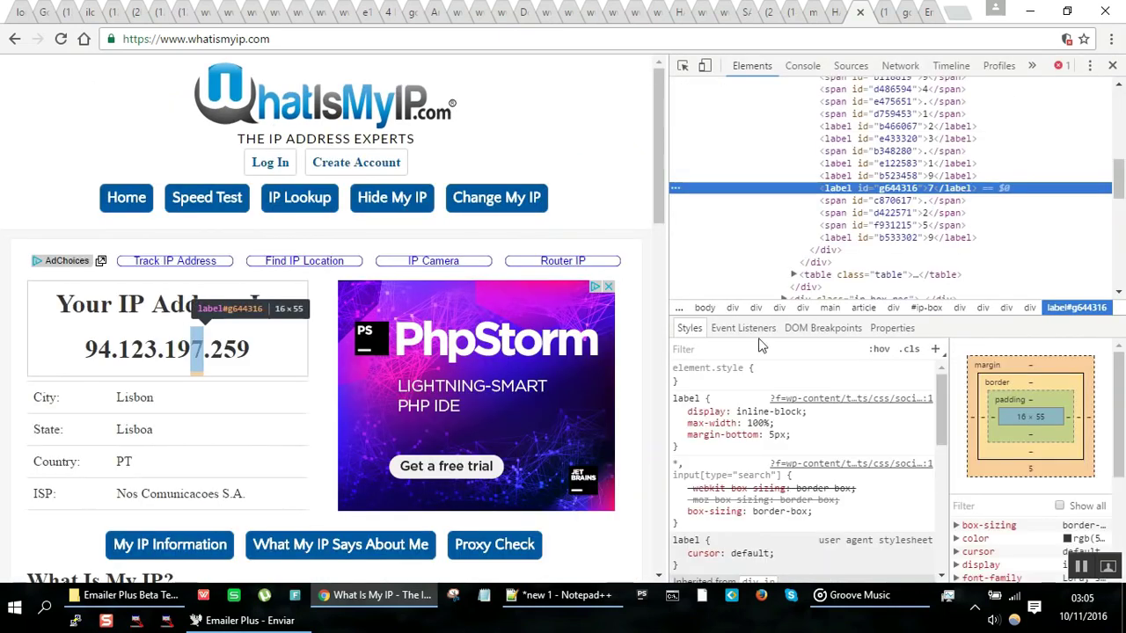
left_click(927, 216)
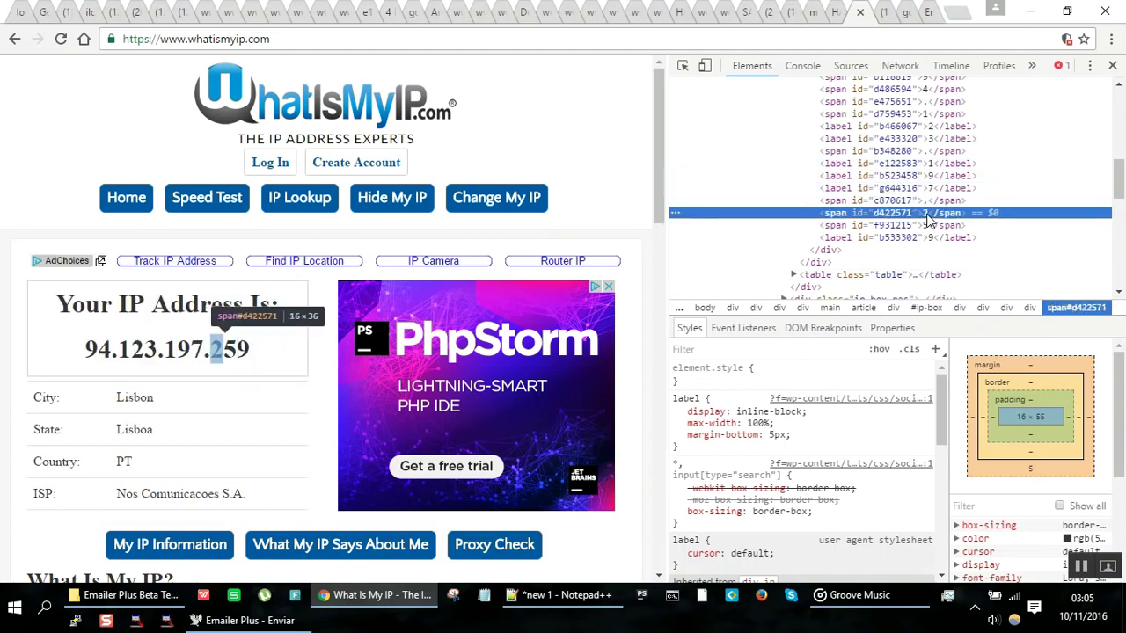
double_click(926, 215)
type("1")
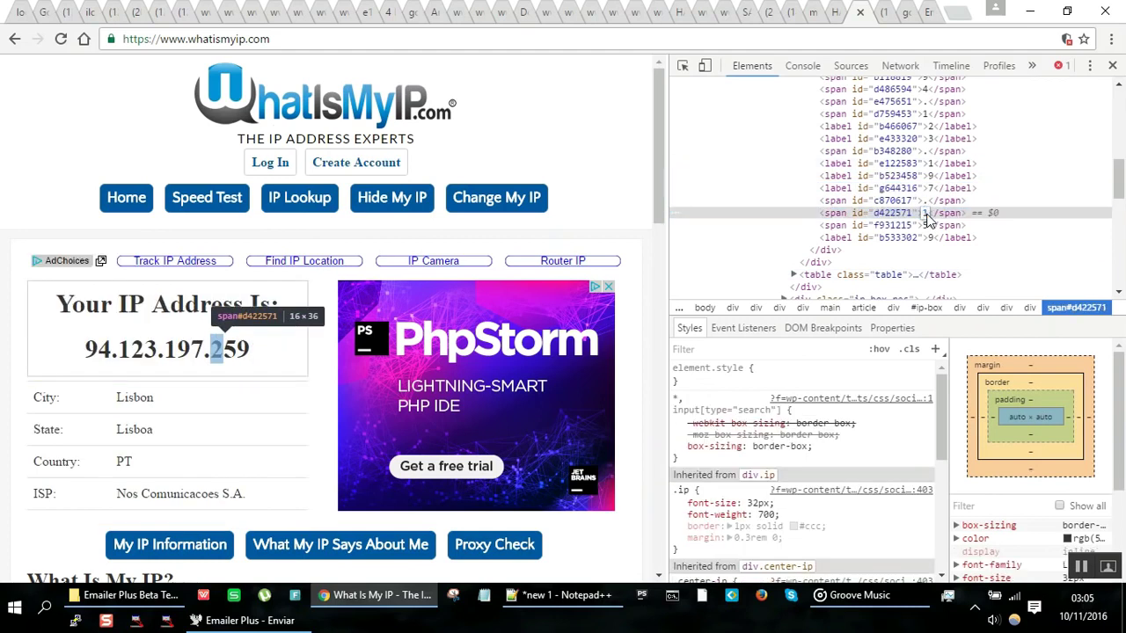
key("Return")
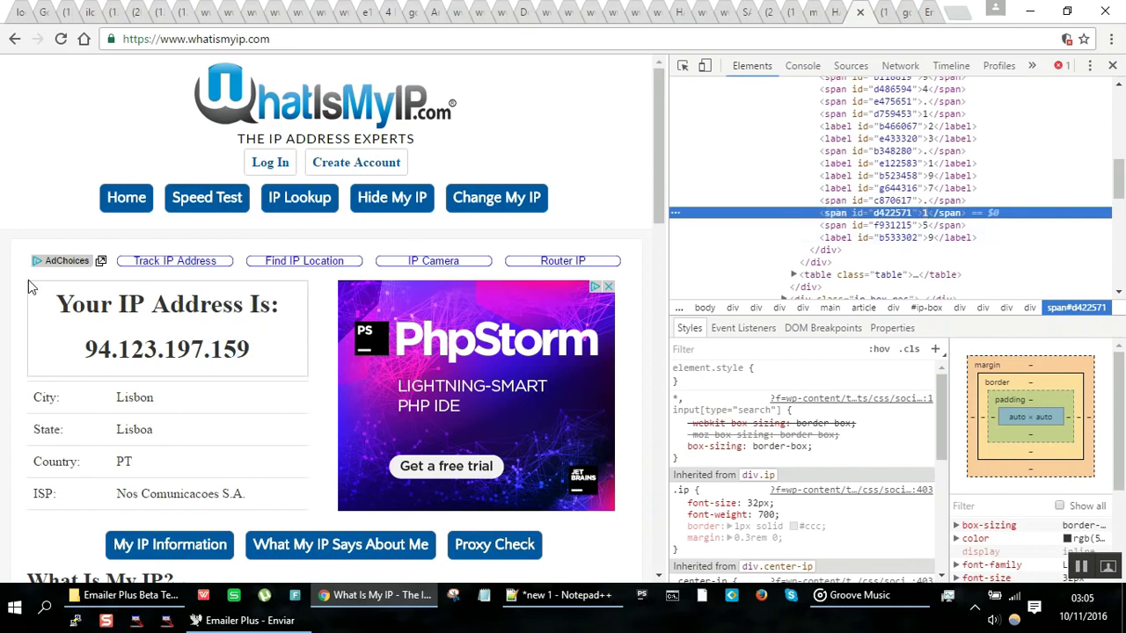
left_click(1112, 67)
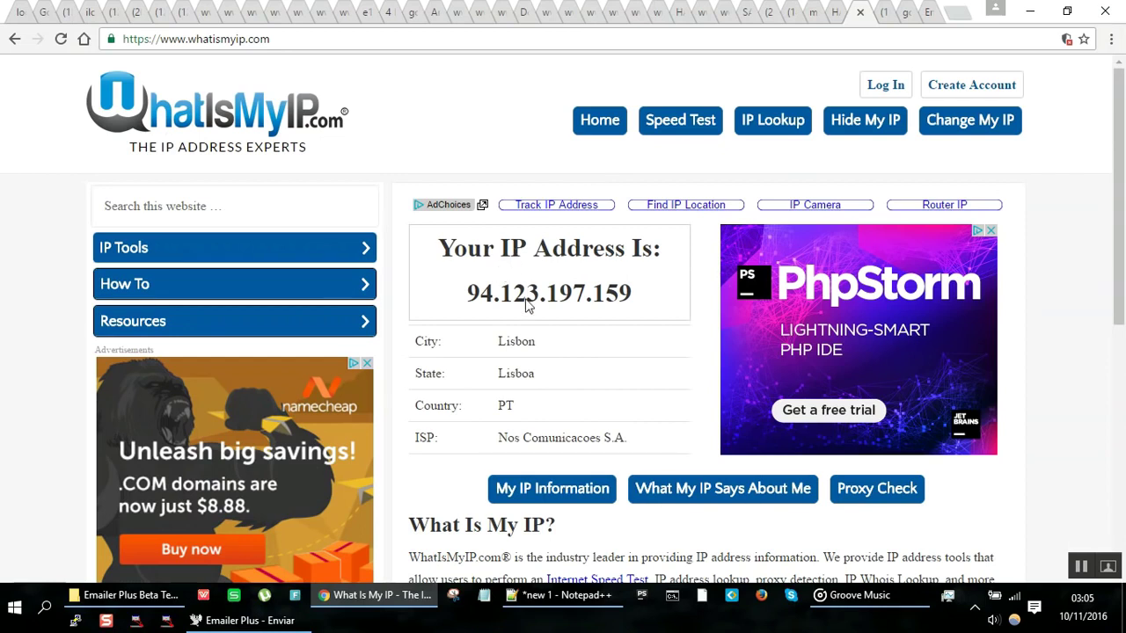
Step: Highlight the IP address digits on the WhatIsMyIP page and switch to Emailer Plus
left_click(349, 41)
left_click_drag(472, 291, 661, 306)
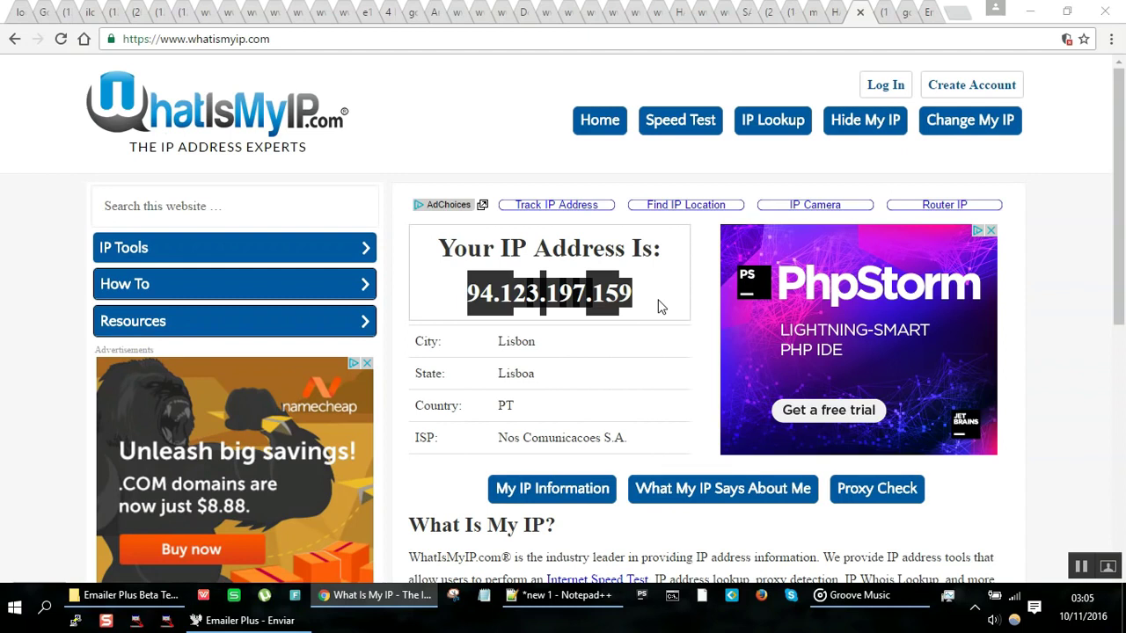
key("alt+Tab")
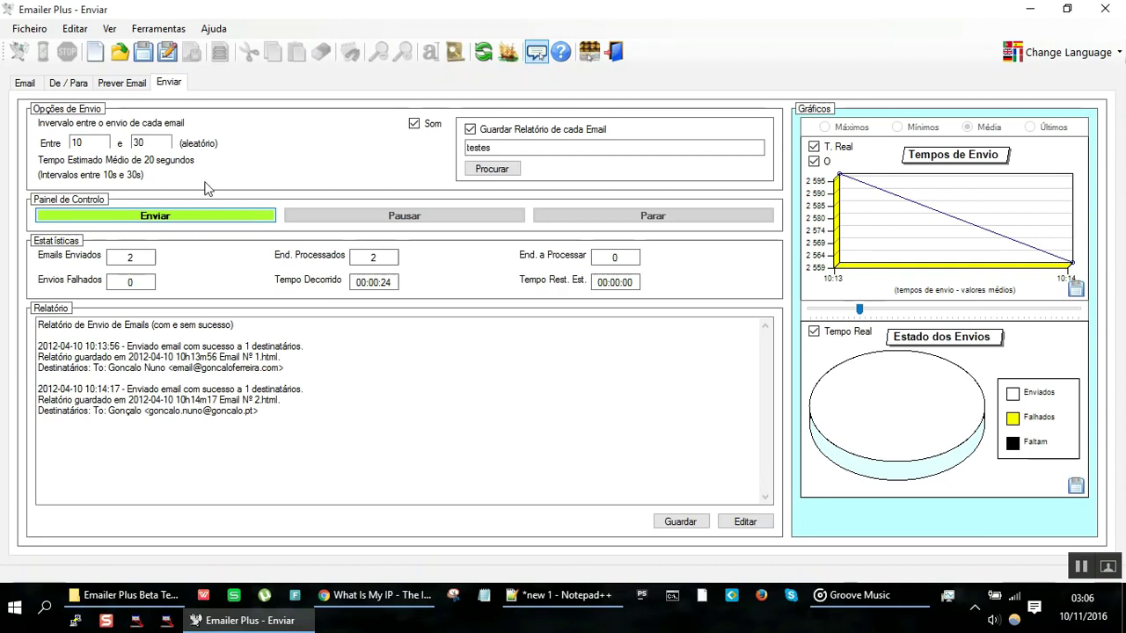
Step: Open the Emailer Plus Email composition page, glancing at the Emailer Plus website and Notepad++ notes
left_click(19, 84)
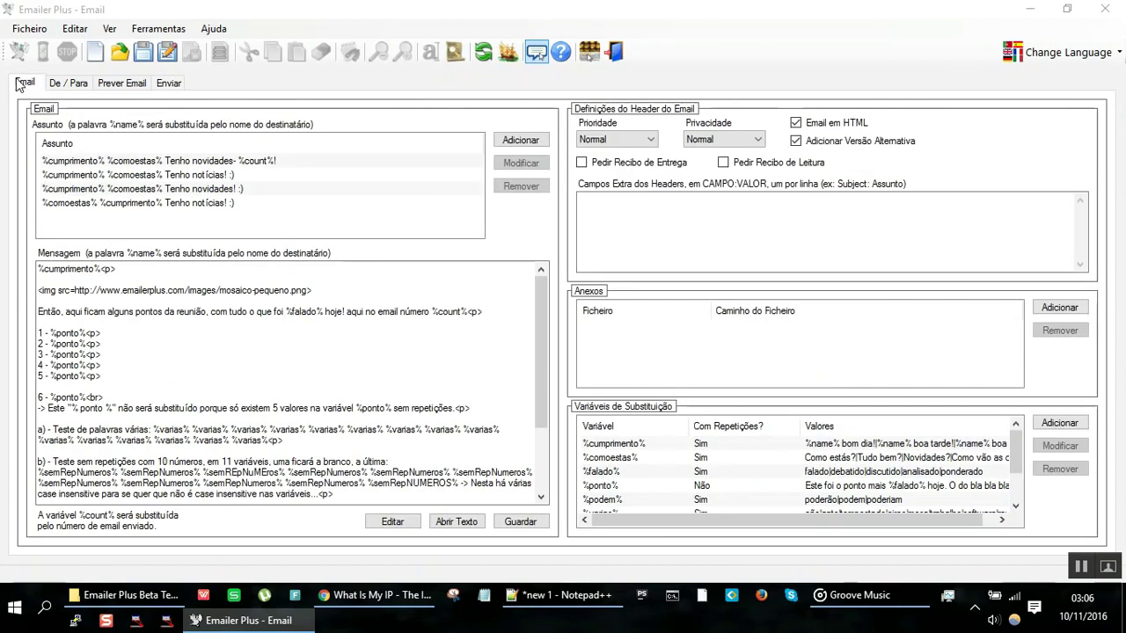
key("alt+Tab")
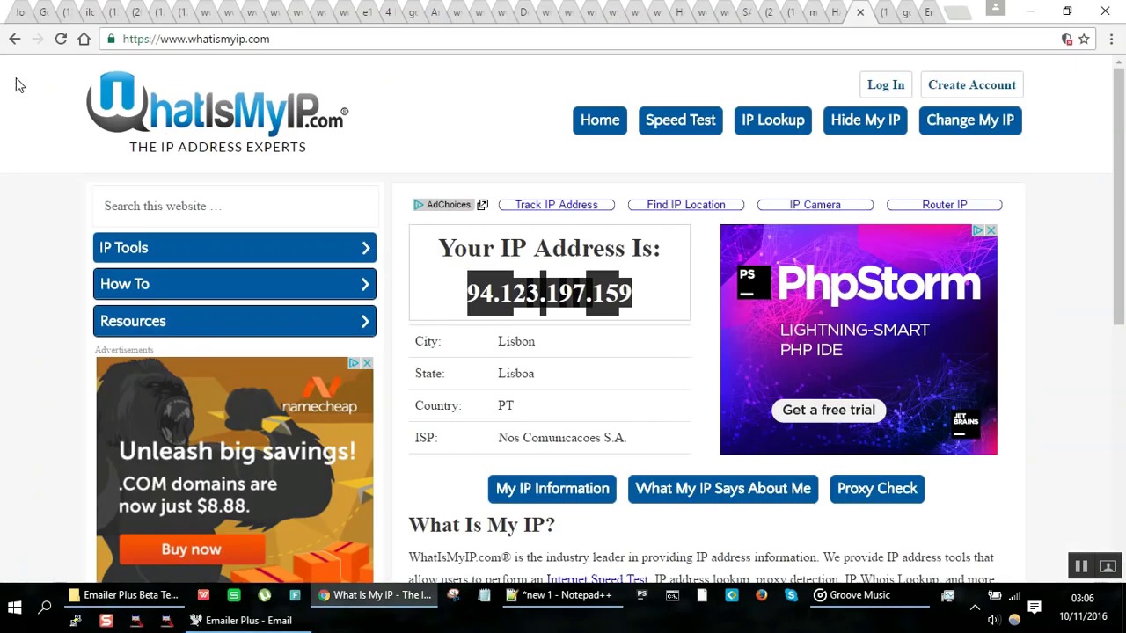
left_click(928, 14)
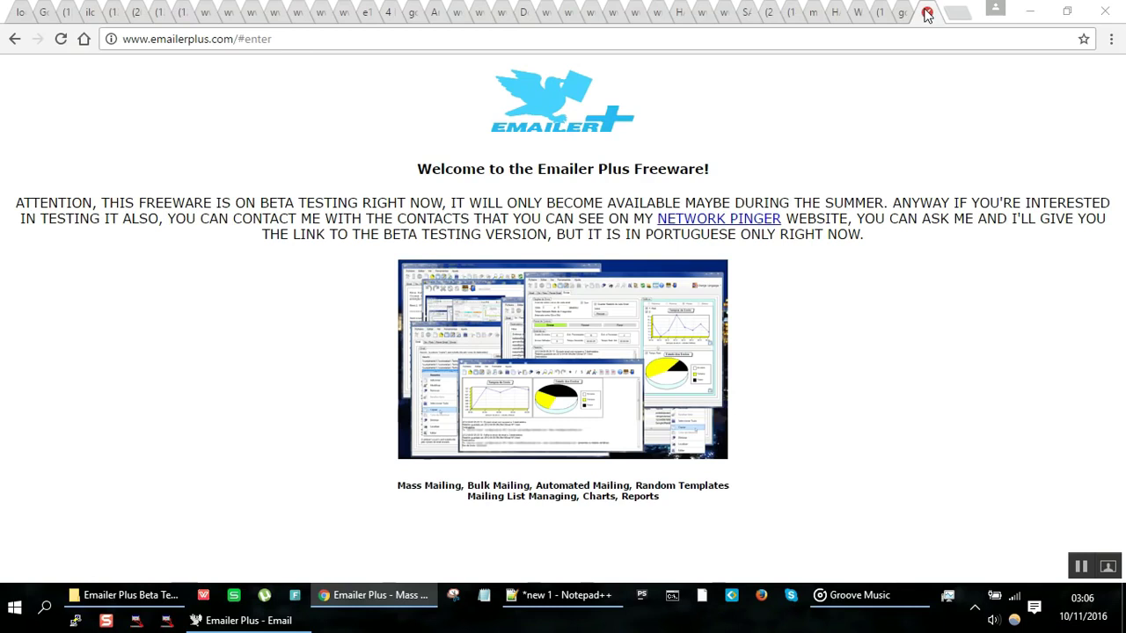
key("alt+Tab")
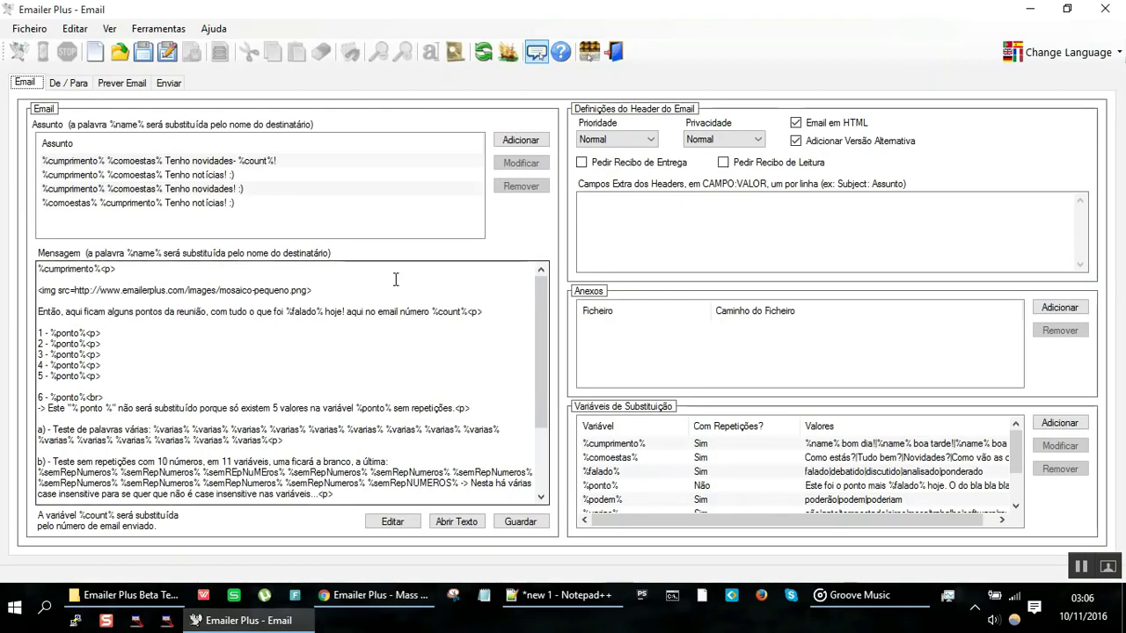
left_click(615, 605)
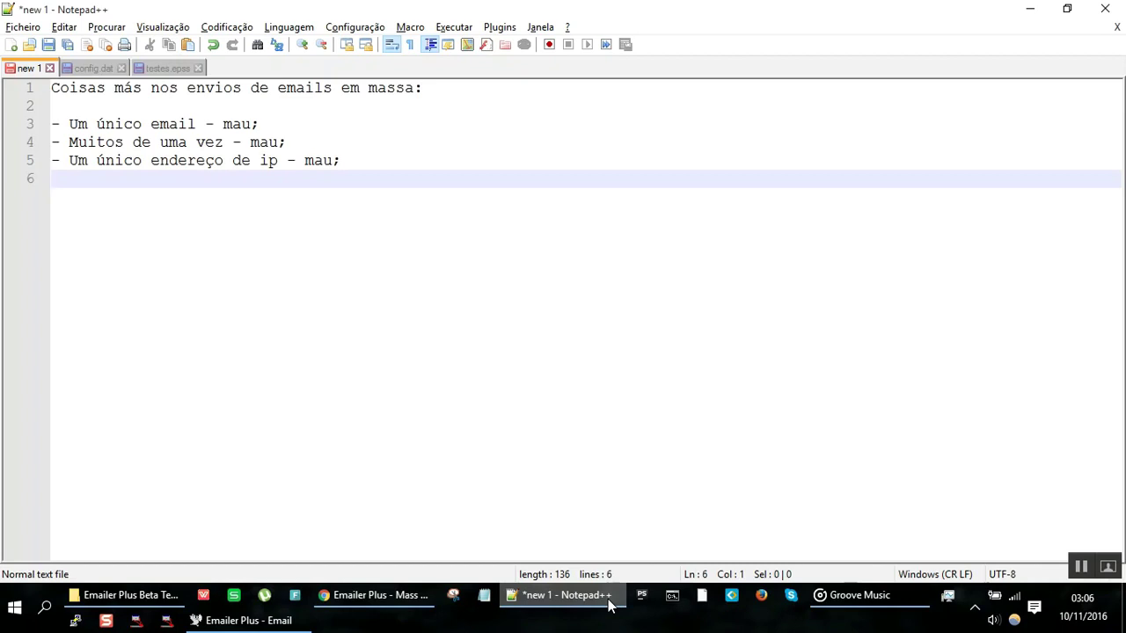
left_click(609, 605)
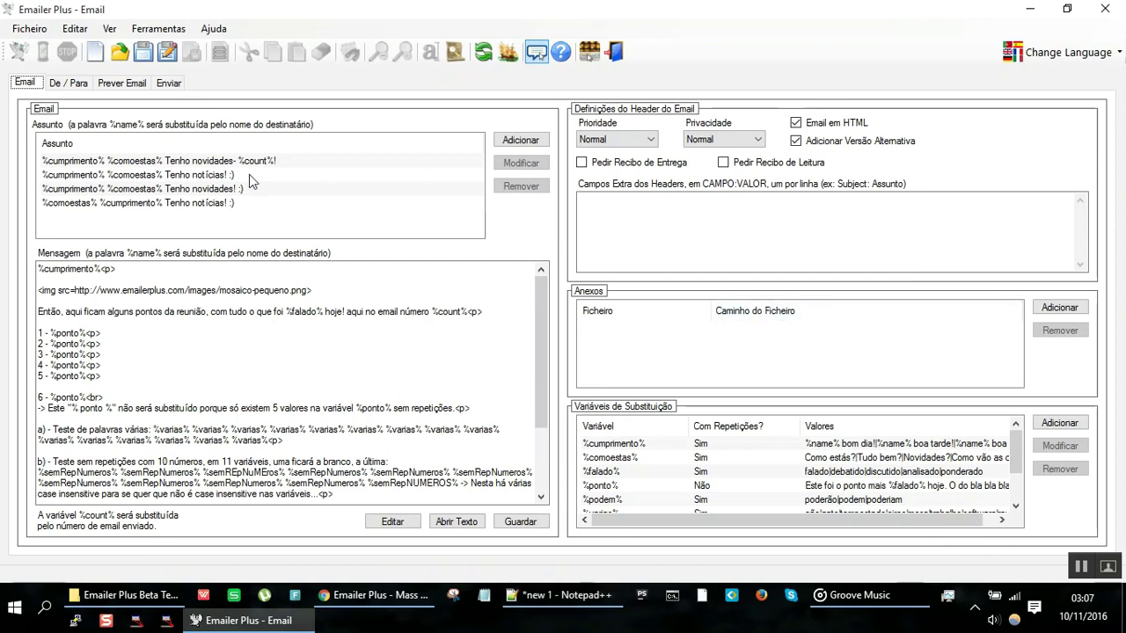
Step: Toggle 'Email em HTML' off and back on, and point out 'Adicionar Versão Alternativa'
left_click(828, 131)
left_click(826, 131)
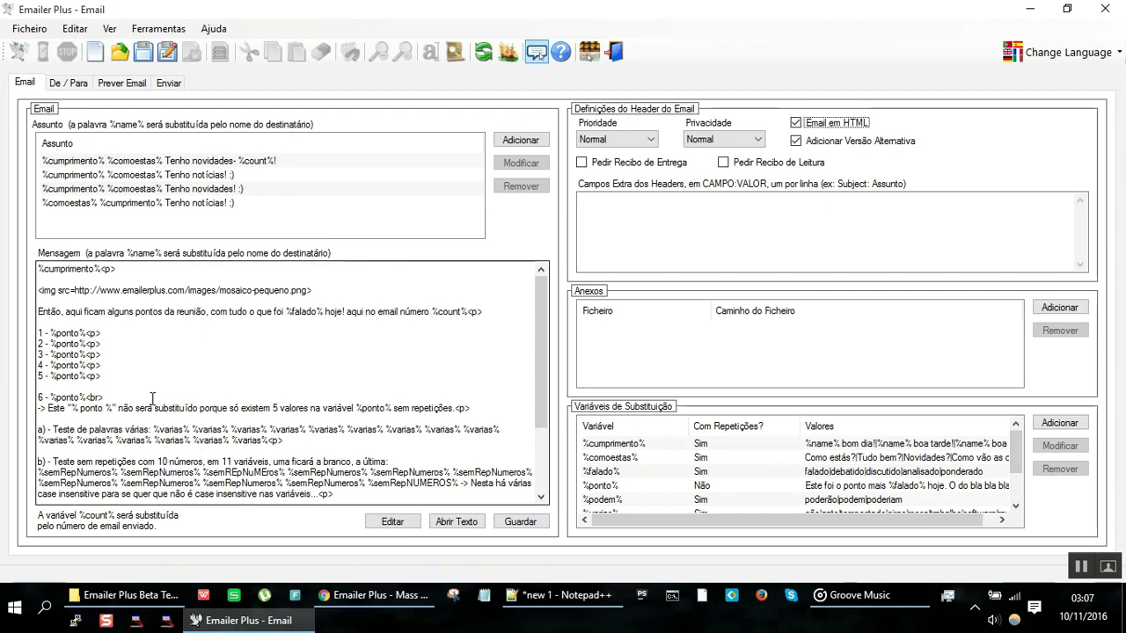
left_click(803, 141)
Step: In Notepad++, add '- Emails sem versão alternativa - mau;' to the bad-practices list
key("alt+Tab")
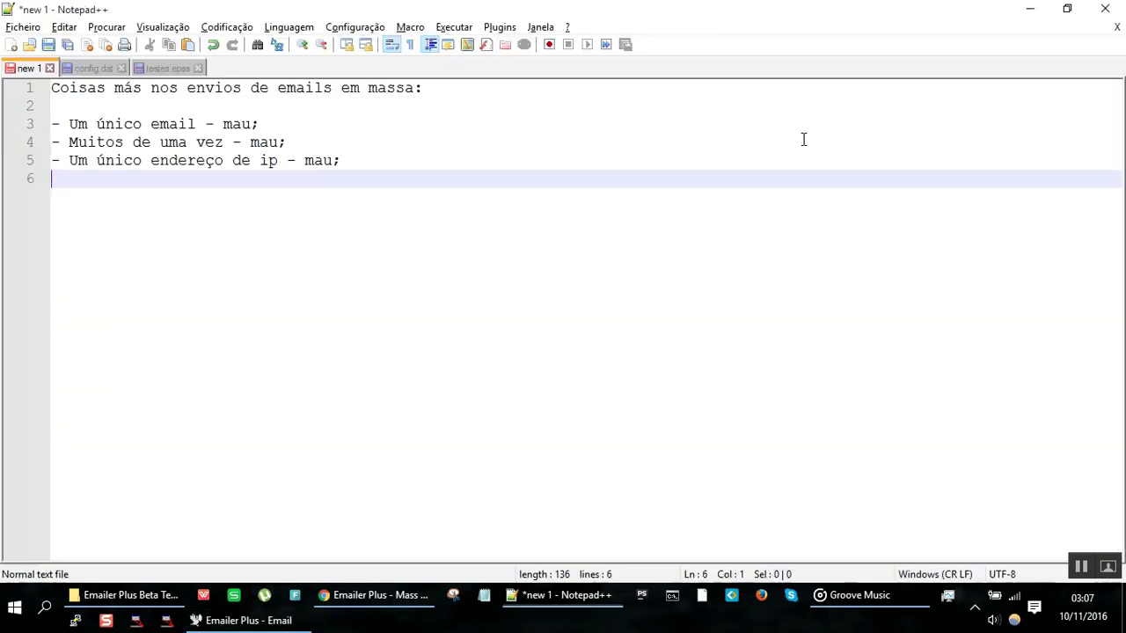
type("- Emails s")
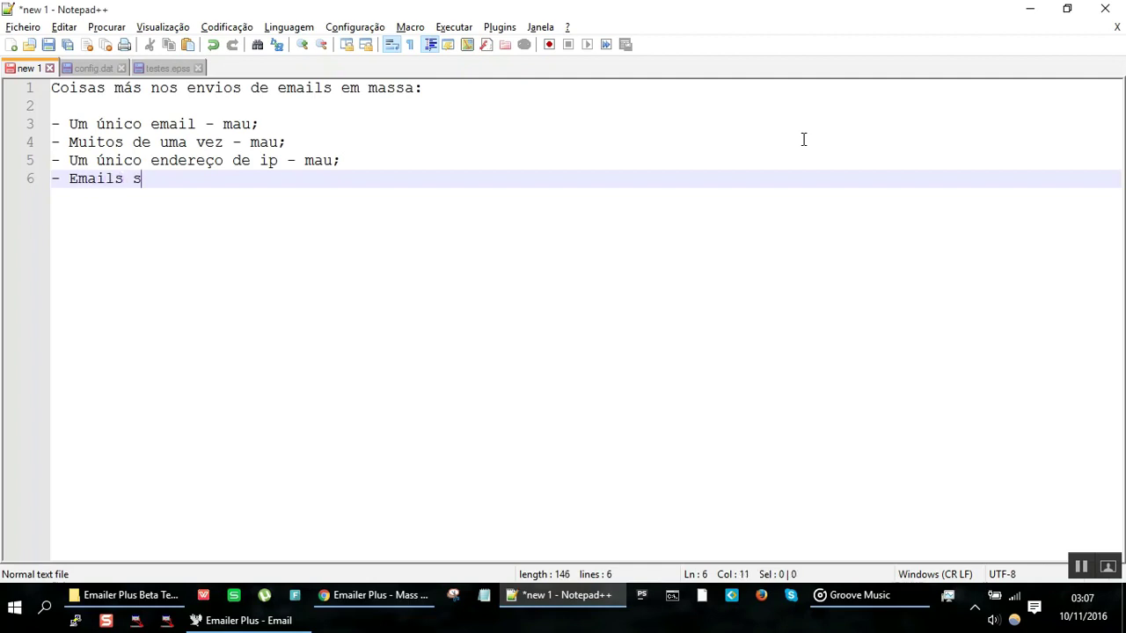
type("em versão alternati")
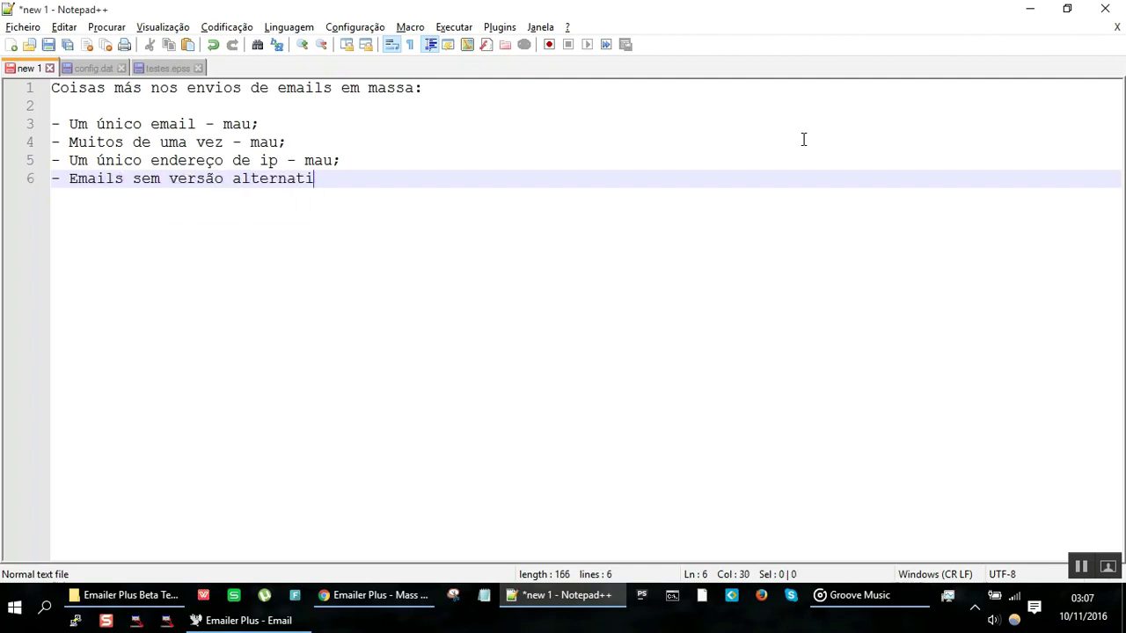
type("va - mau;")
key("Return")
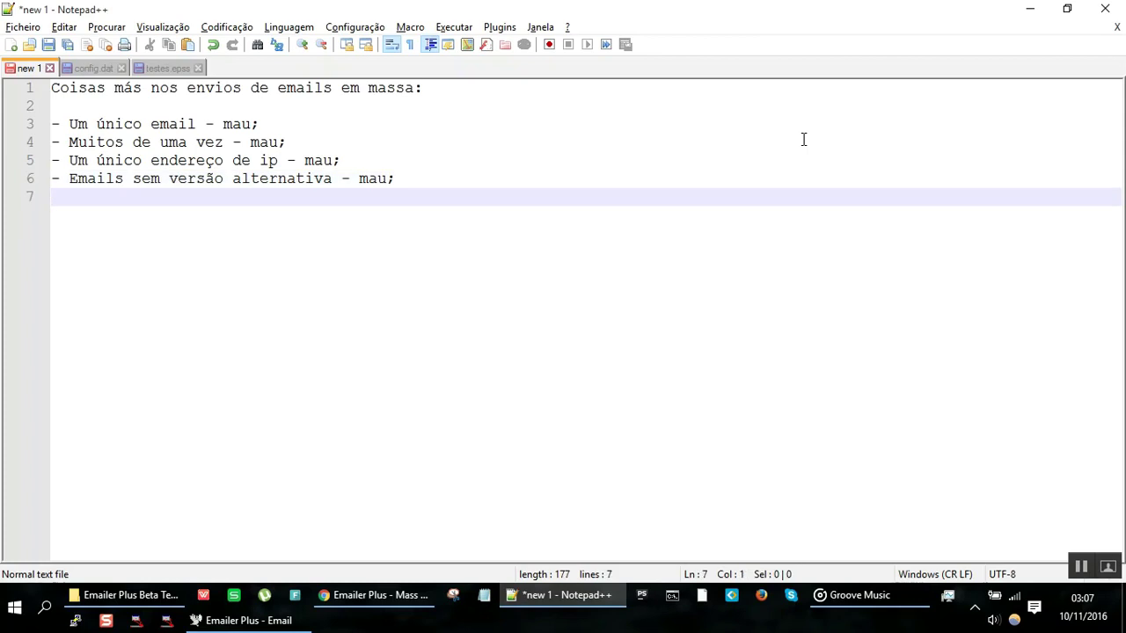
Step: Add note lines 'versão raw' and 'versão html', then return to Emailer Plus
type("versão raw")
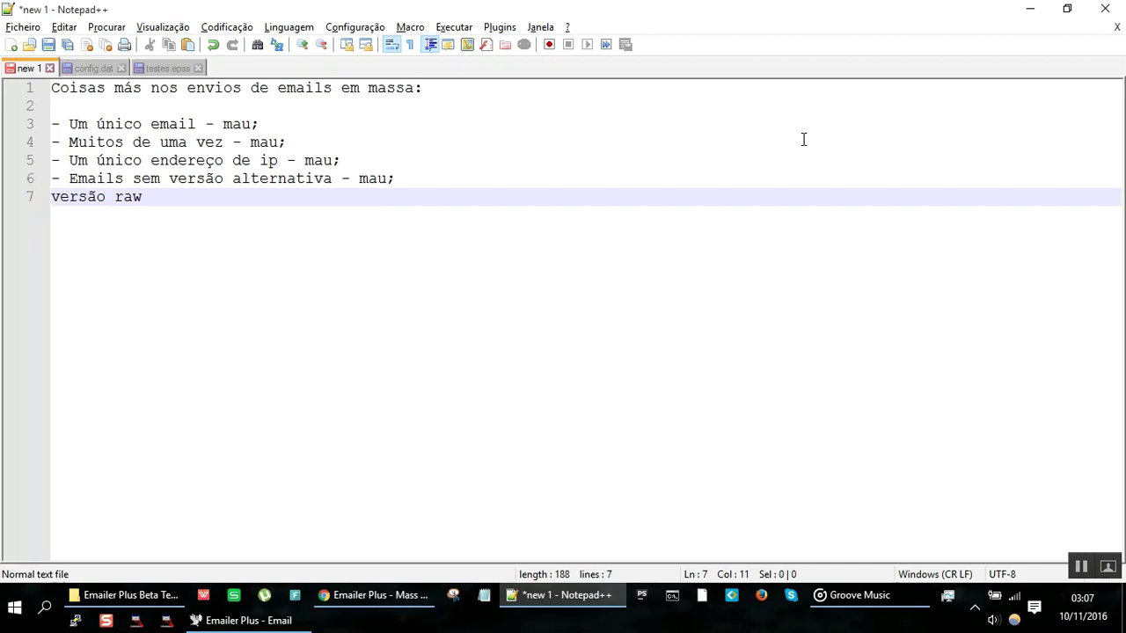
key("Return")
type("versão html")
key("Return")
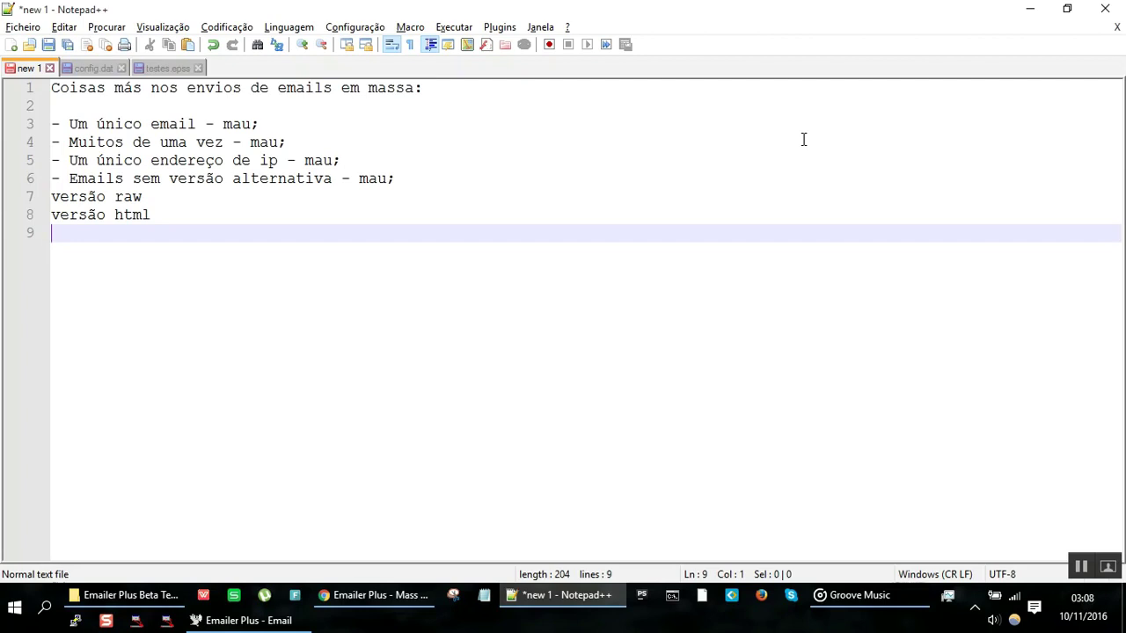
key("alt+Tab")
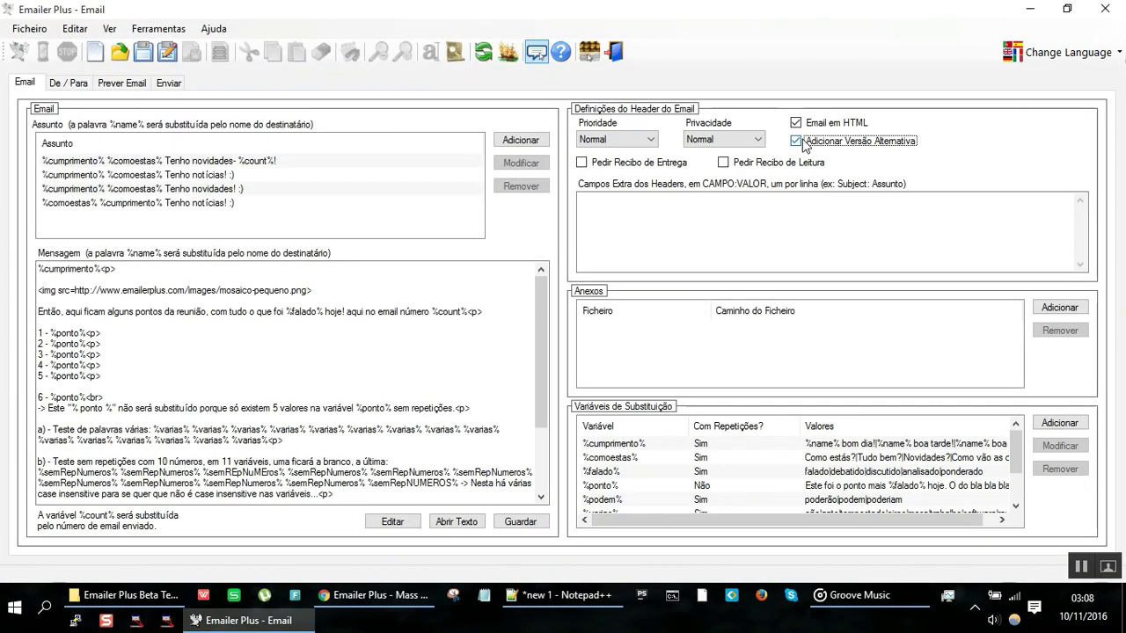
Step: Review the Prioridade and Privacidade dropdown options, leaving both at Normal, then switch to Notepad++
scroll(327, 306, "down", 2)
scroll(326, 306, "up", 2)
left_click(620, 140)
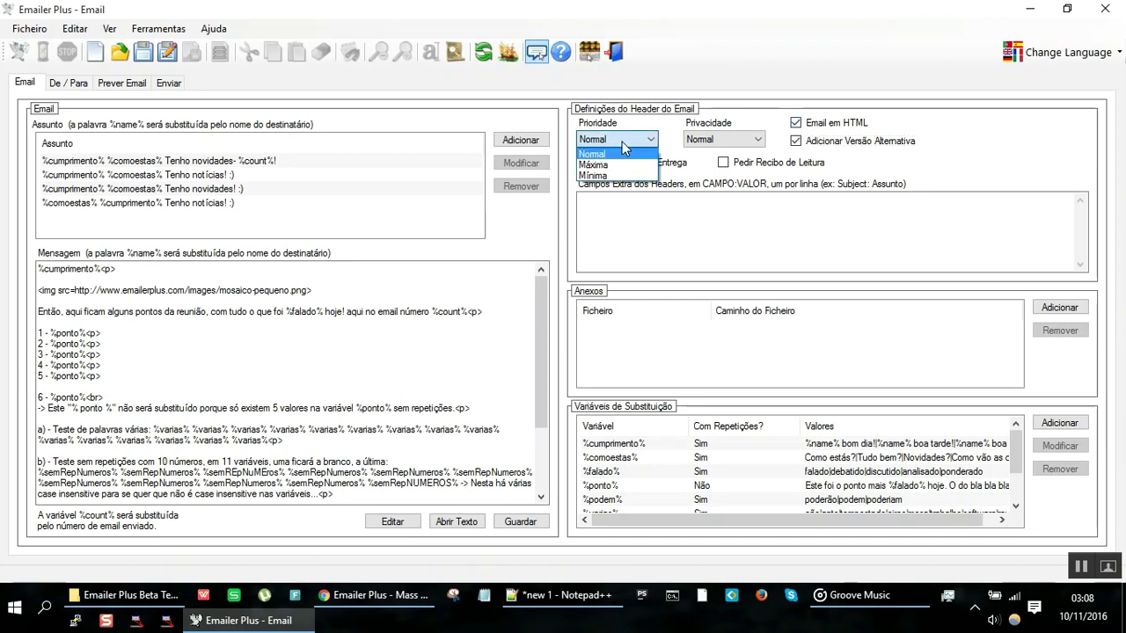
left_click(723, 139)
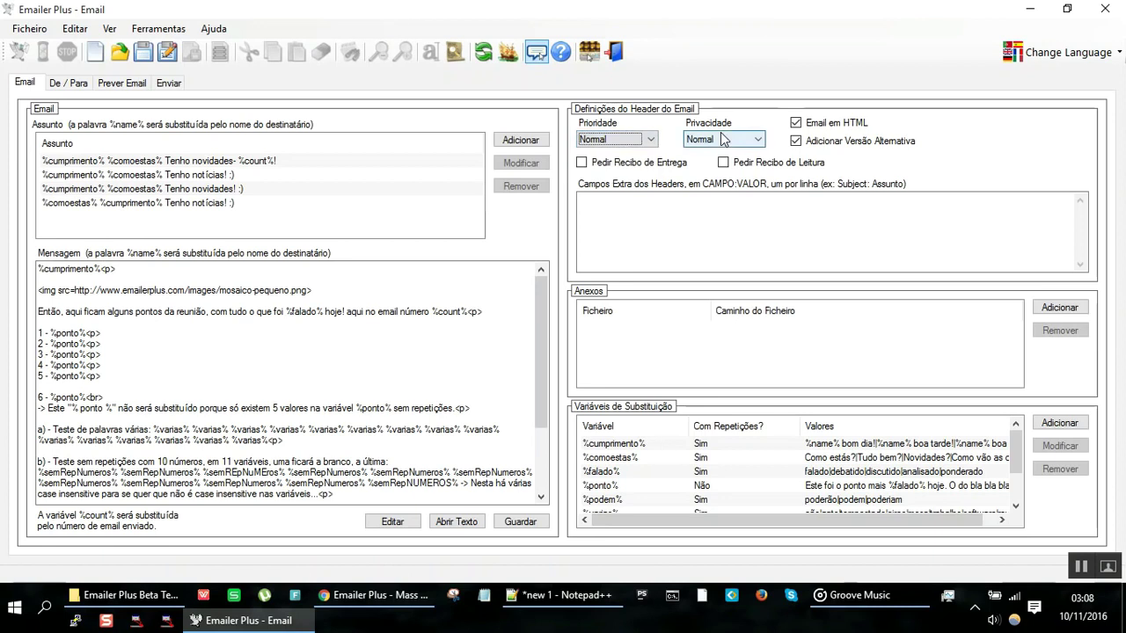
left_click(723, 139)
key("alt+Tab")
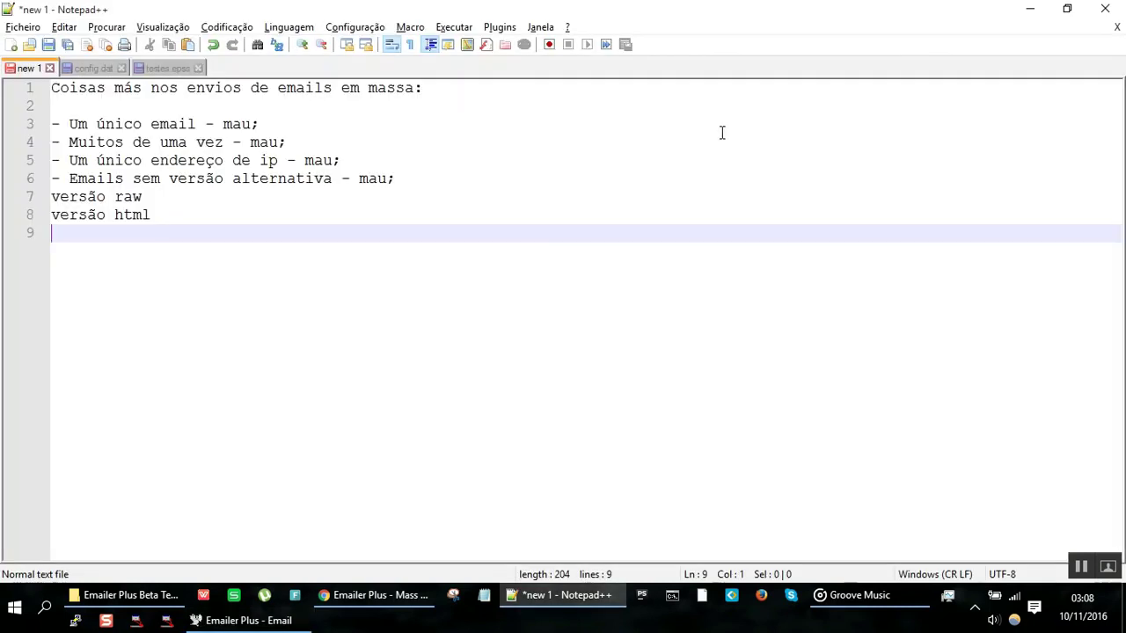
Step: Replace the versão raw/html notes with the entry '- Emails com urgências e coisas - maus;'
key("Up")
key("Up")
type("- Emails com ")
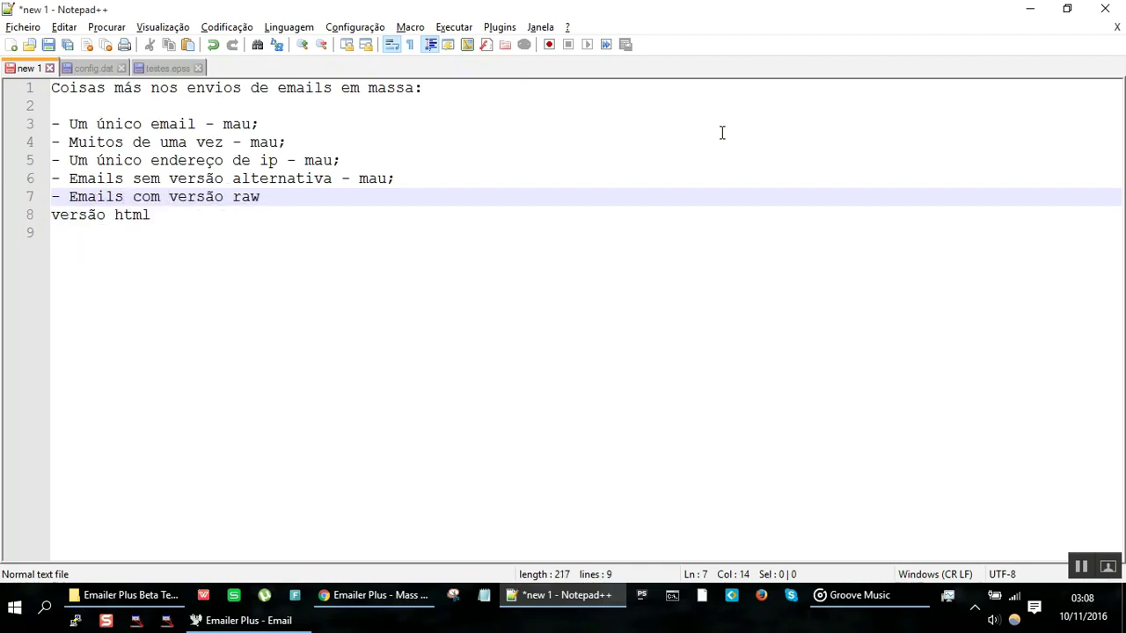
type("urg")
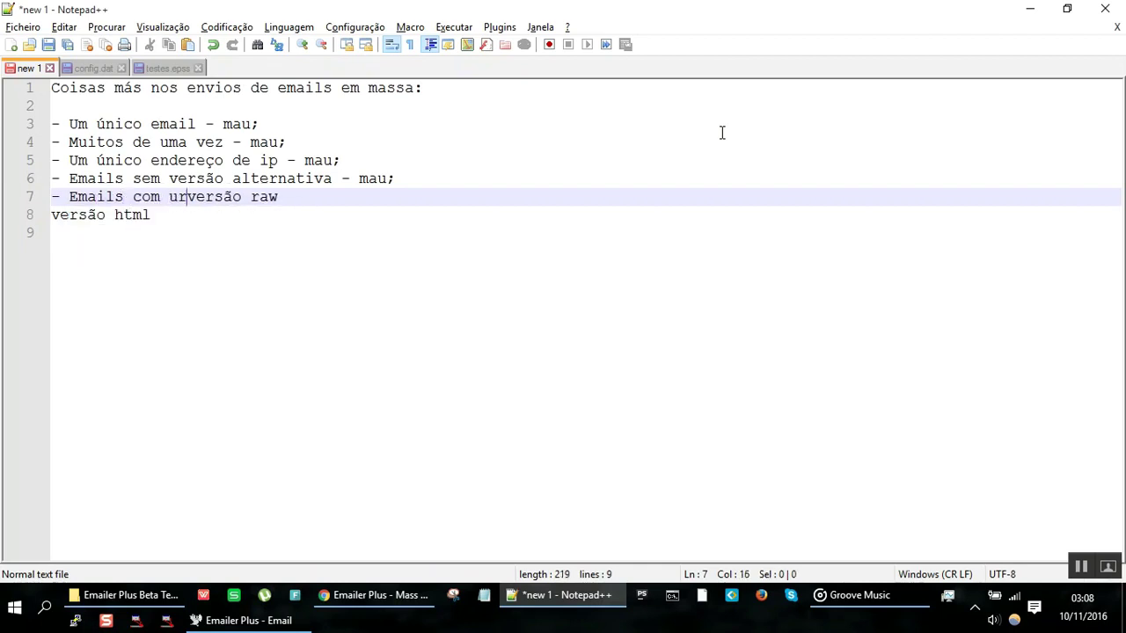
type("ências e coisa")
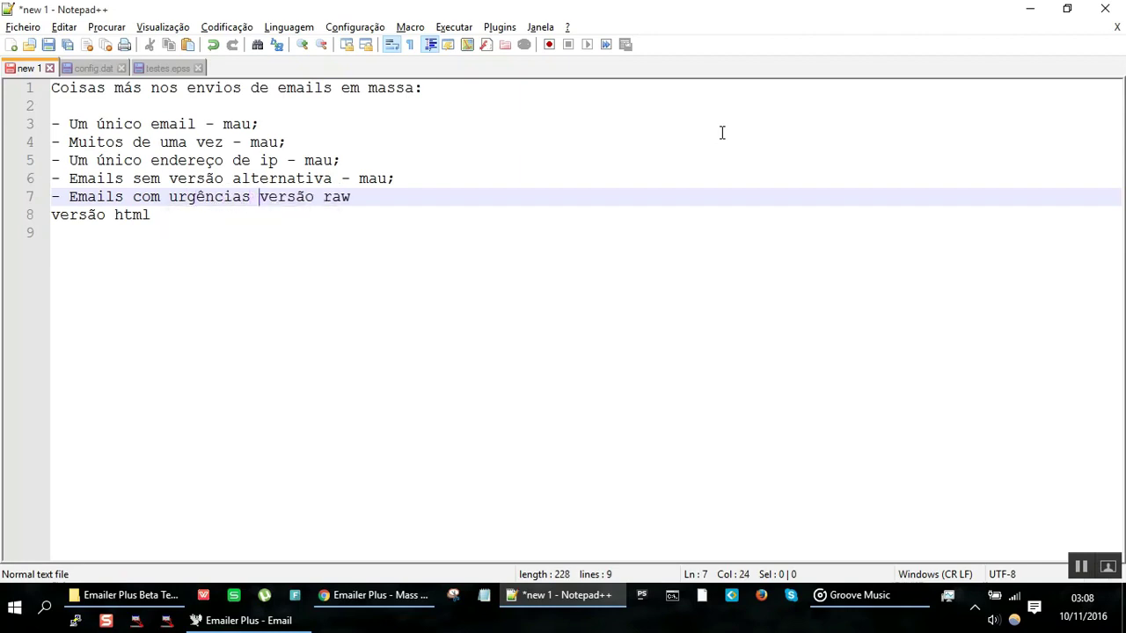
type("s m")
key("BackSpace")
type("- maus;")
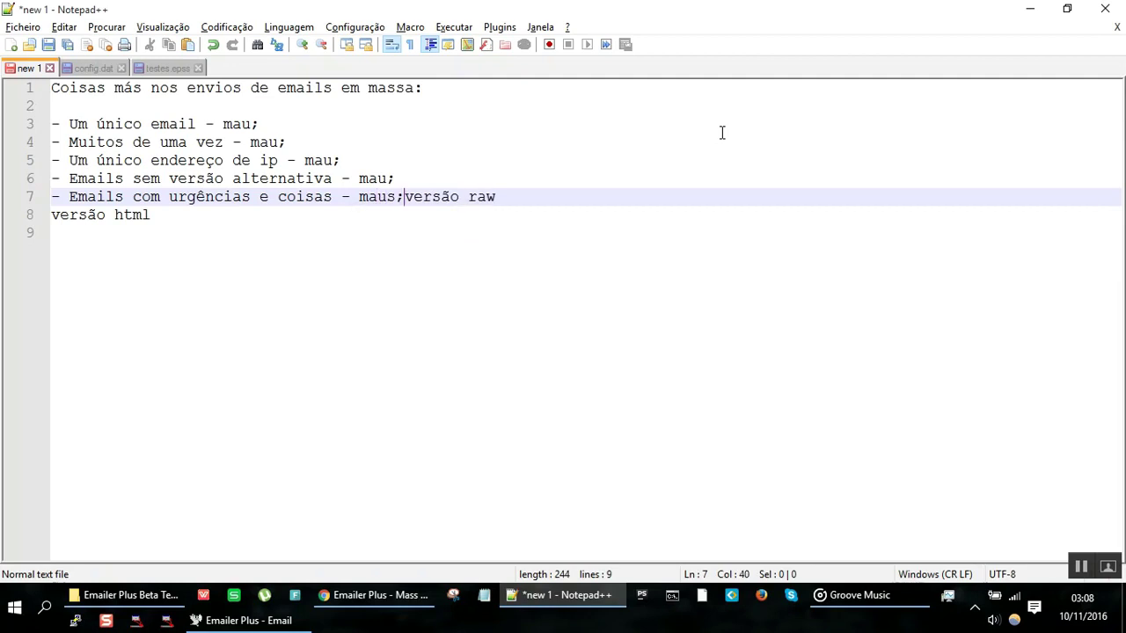
key("Return")
key("shift+Down")
key("shift+Down")
key("Delete")
Step: Back in Emailer Plus, recheck the priority and privacy choices, leaving privacy at Normal
key("alt+Tab")
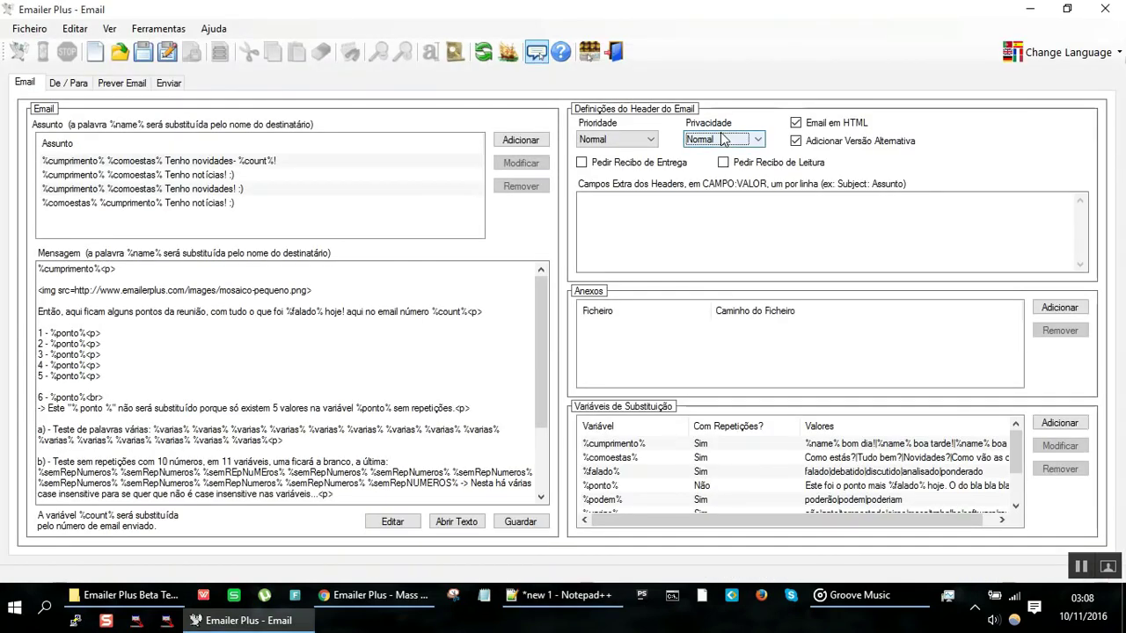
left_click(640, 138)
left_click(700, 141)
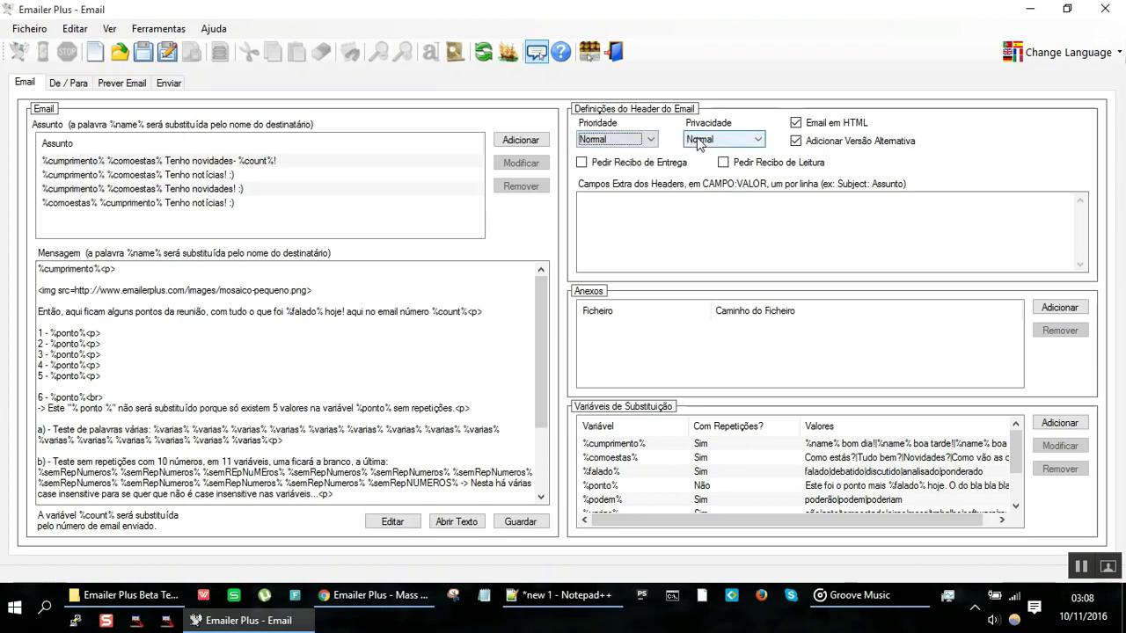
left_click(699, 141)
left_click(699, 142)
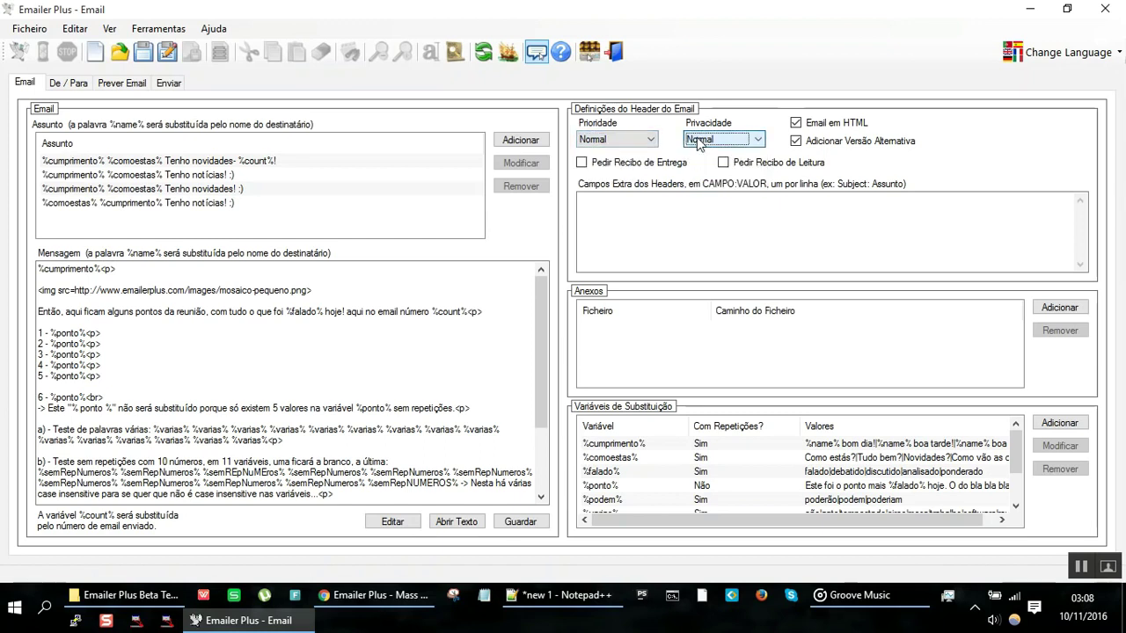
key("alt+Tab")
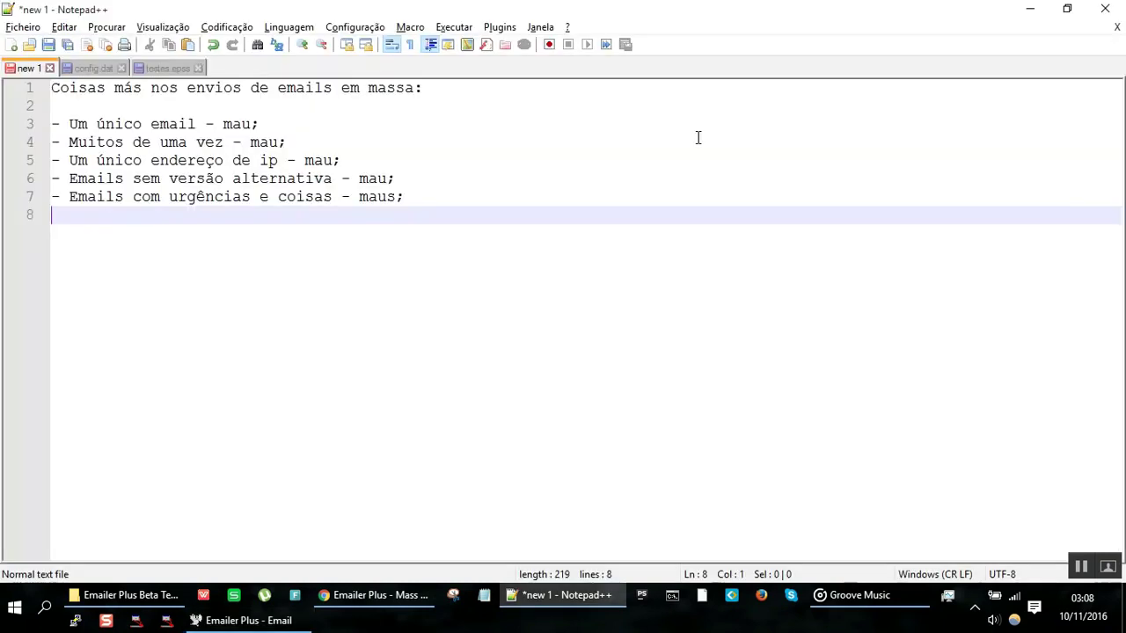
key("alt+Tab")
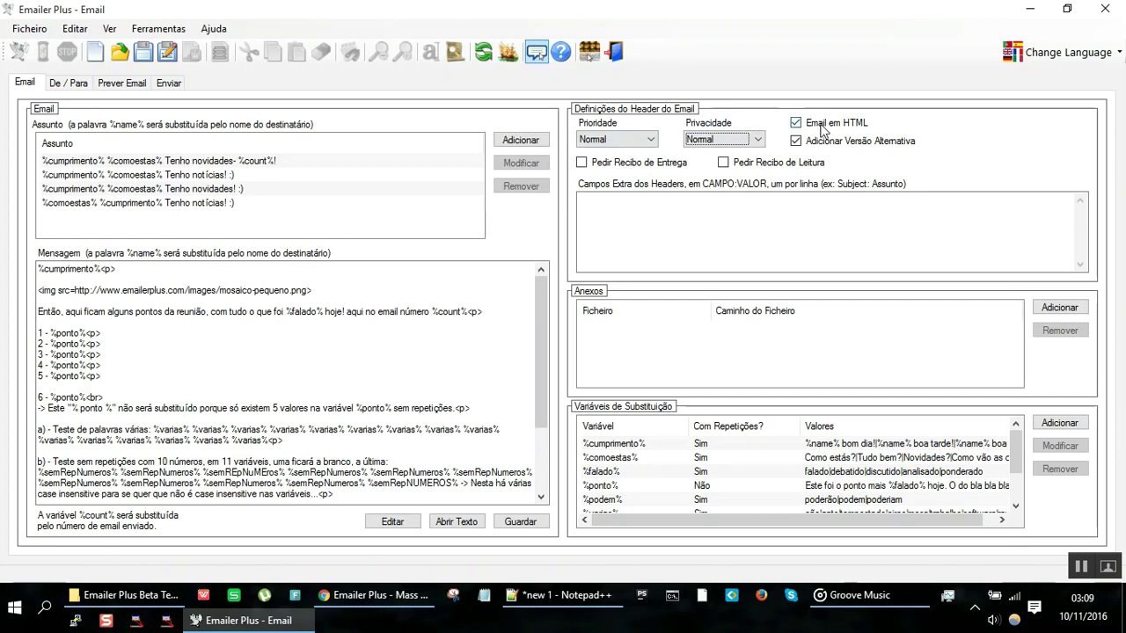
Step: Add '- Recibos de entrega - mau;' as the next line of the Notepad++ list, then return to Emailer Plus
key("alt+Tab")
type("- Recibos de entrega - mau;")
key("Return")
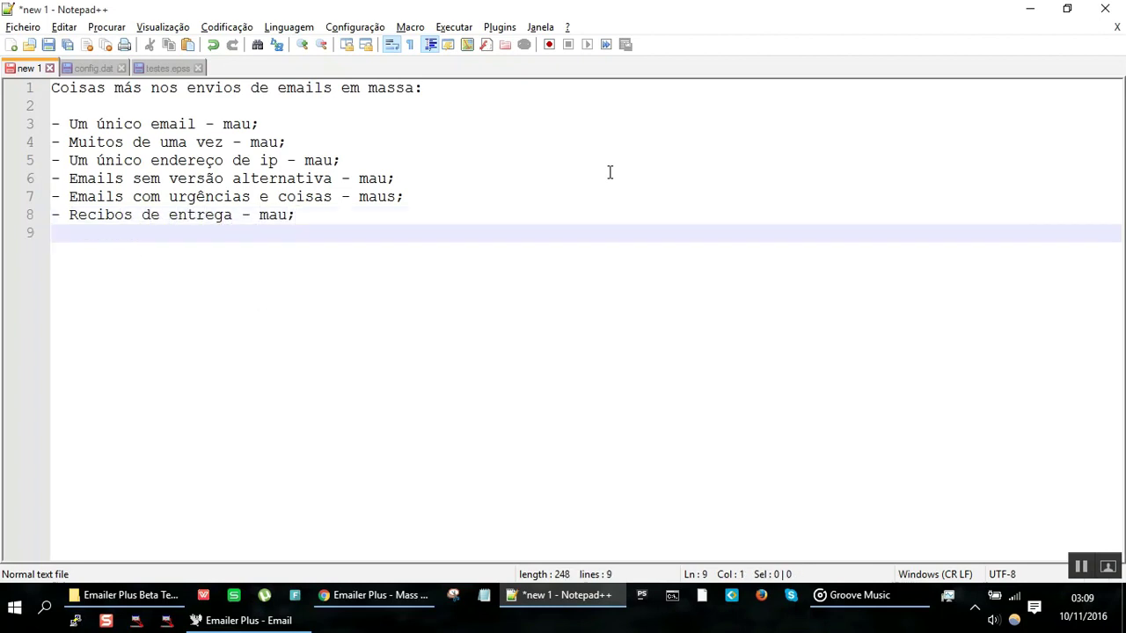
key("alt+Tab")
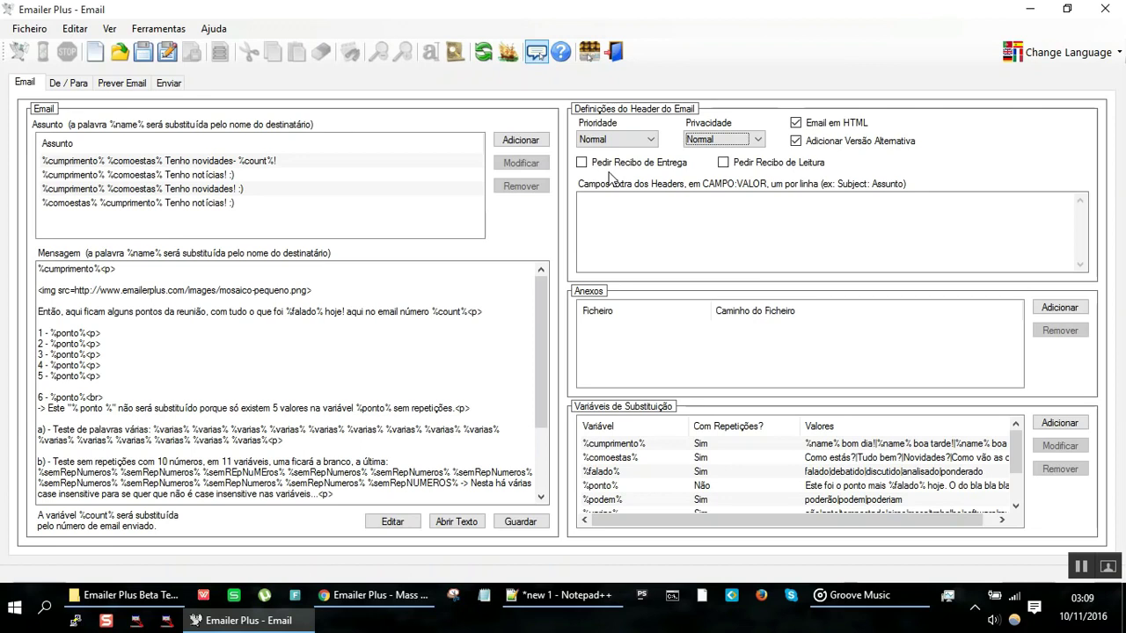
Step: Enter a test extra header field 'campo:olá', then clear it again
left_click(631, 218)
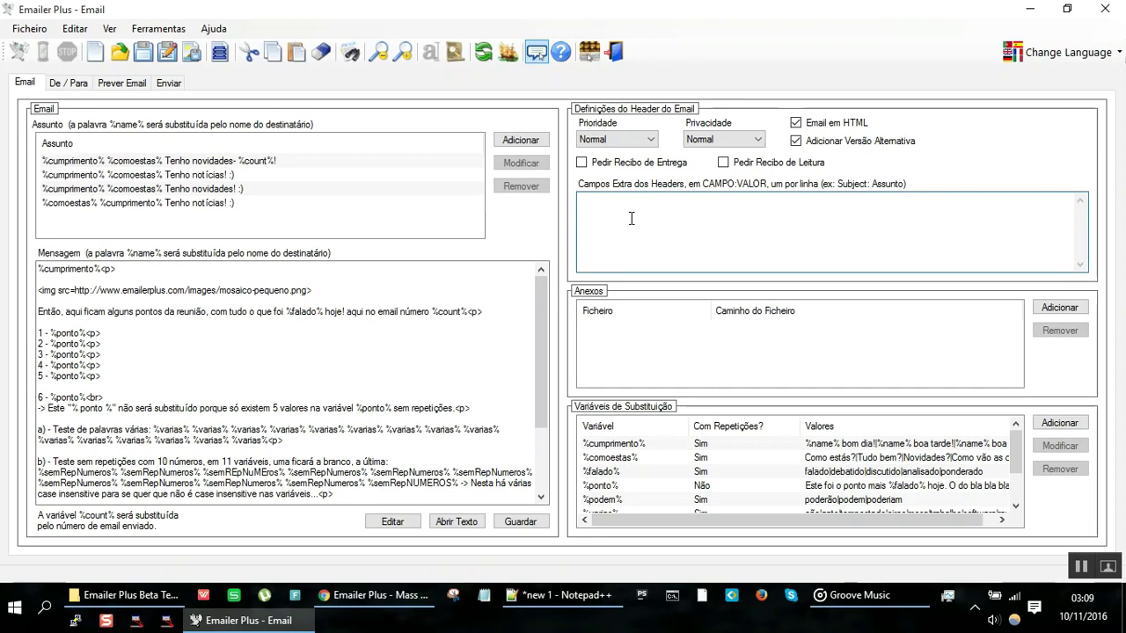
type("campo:o")
type("lá")
key("ctrl+a")
key("BackSpace")
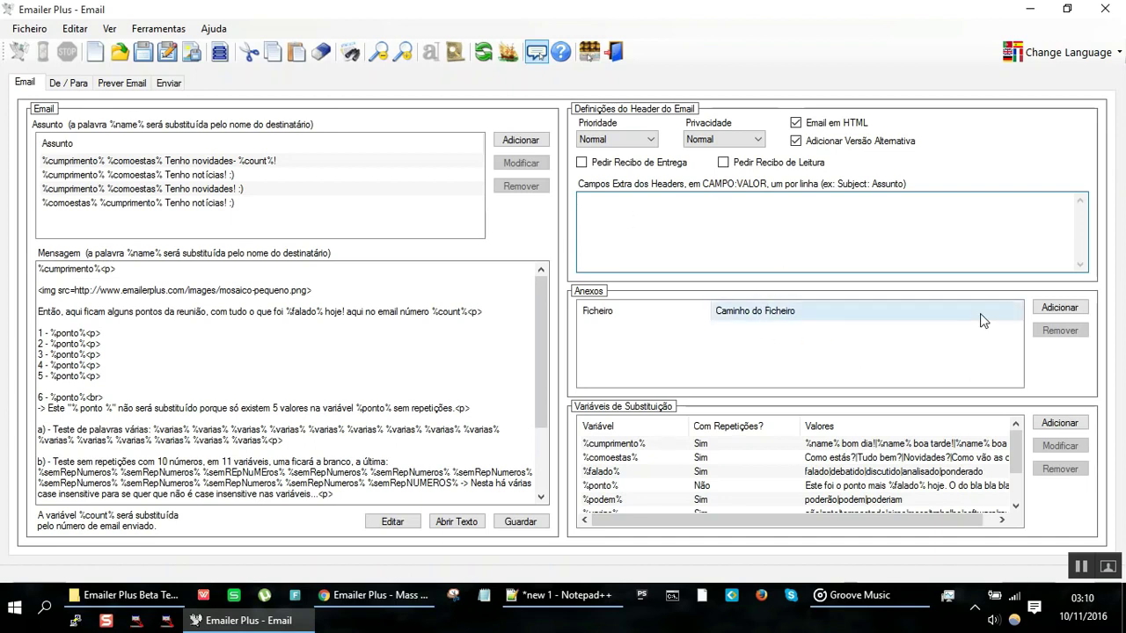
left_click(1061, 306)
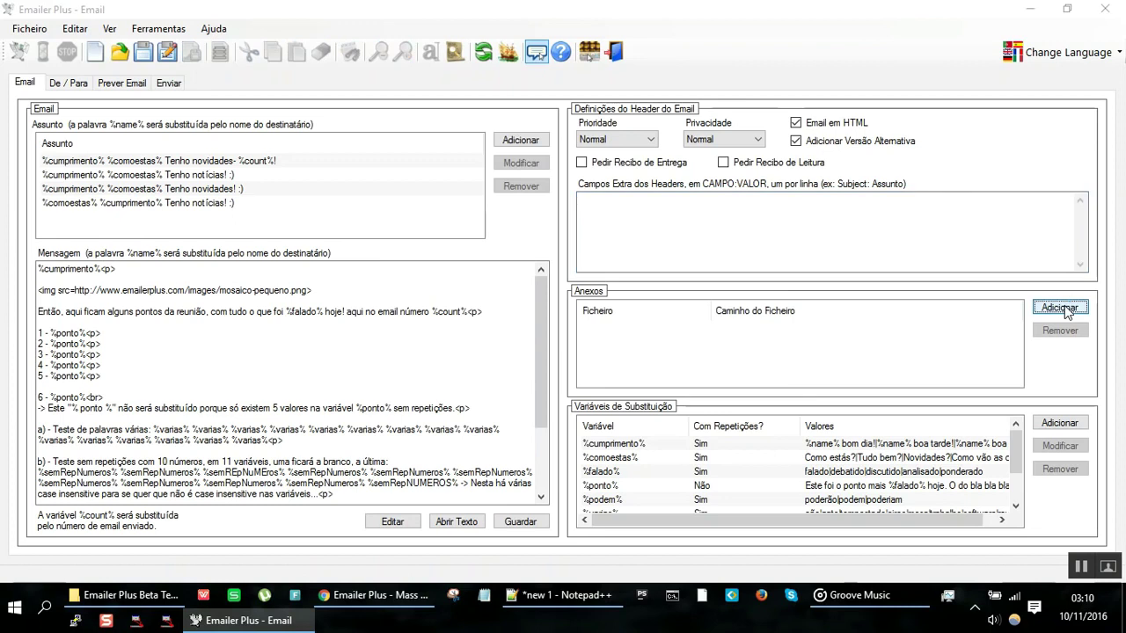
key("Escape")
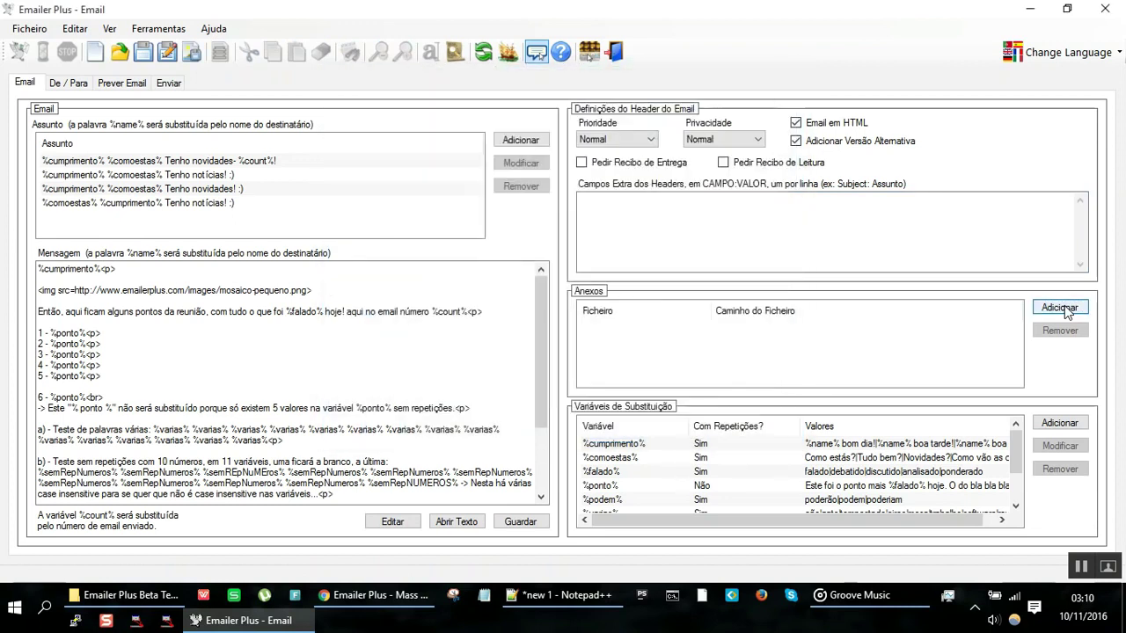
left_click(1063, 307)
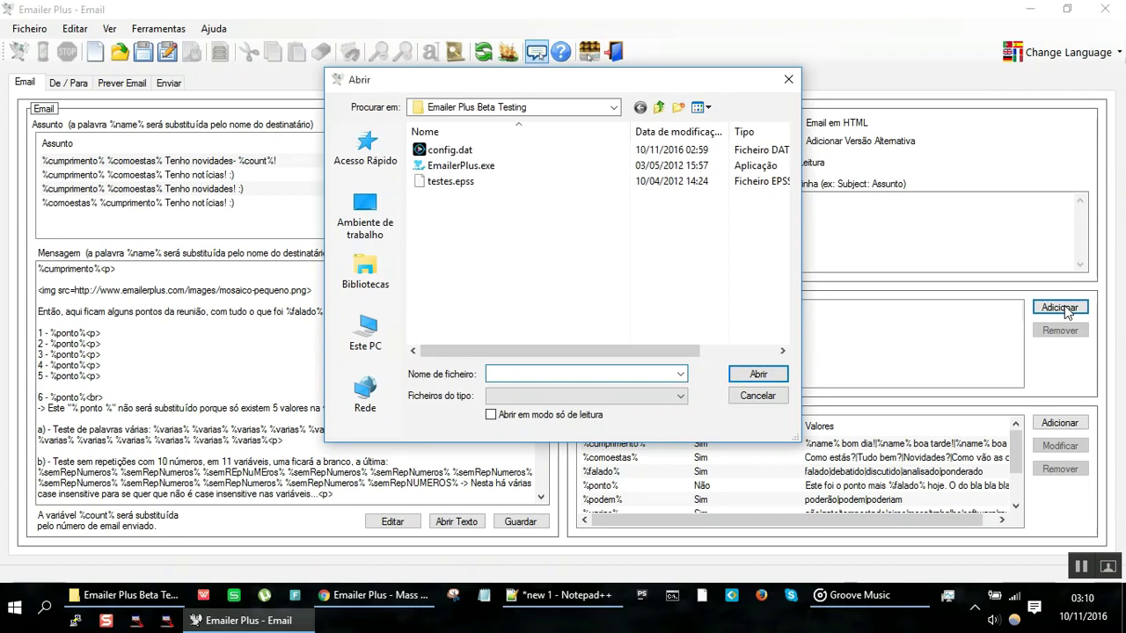
key("Escape")
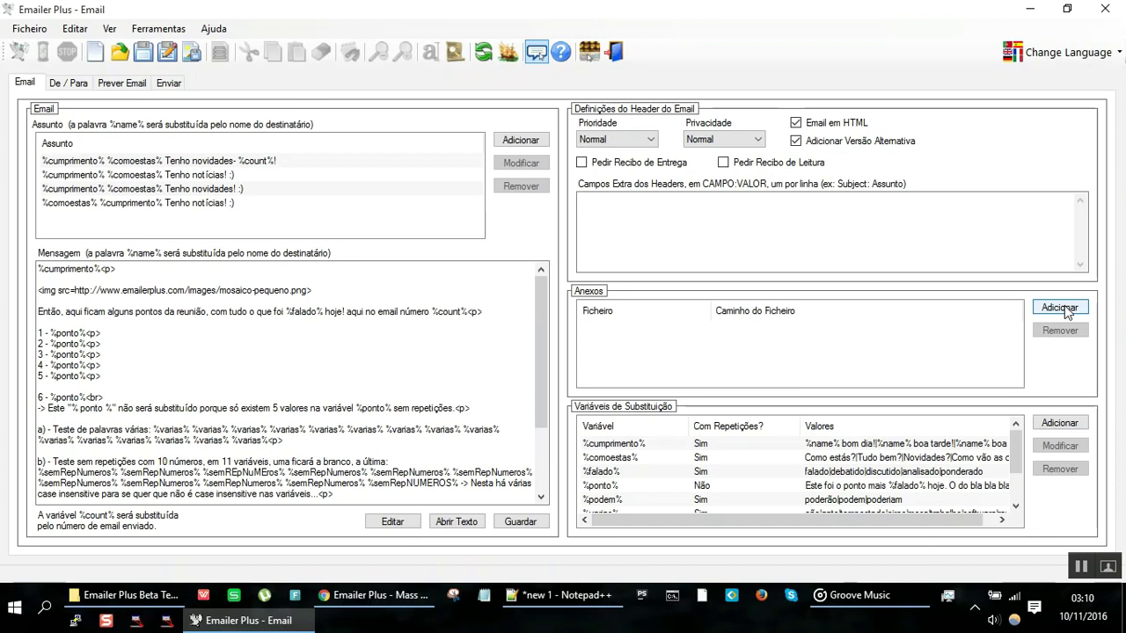
Step: Write '- Anexos - mau;' on line 9 of the notes with corrected capitalisation, then return to Emailer Plus
key("alt+Tab")
type("- ")
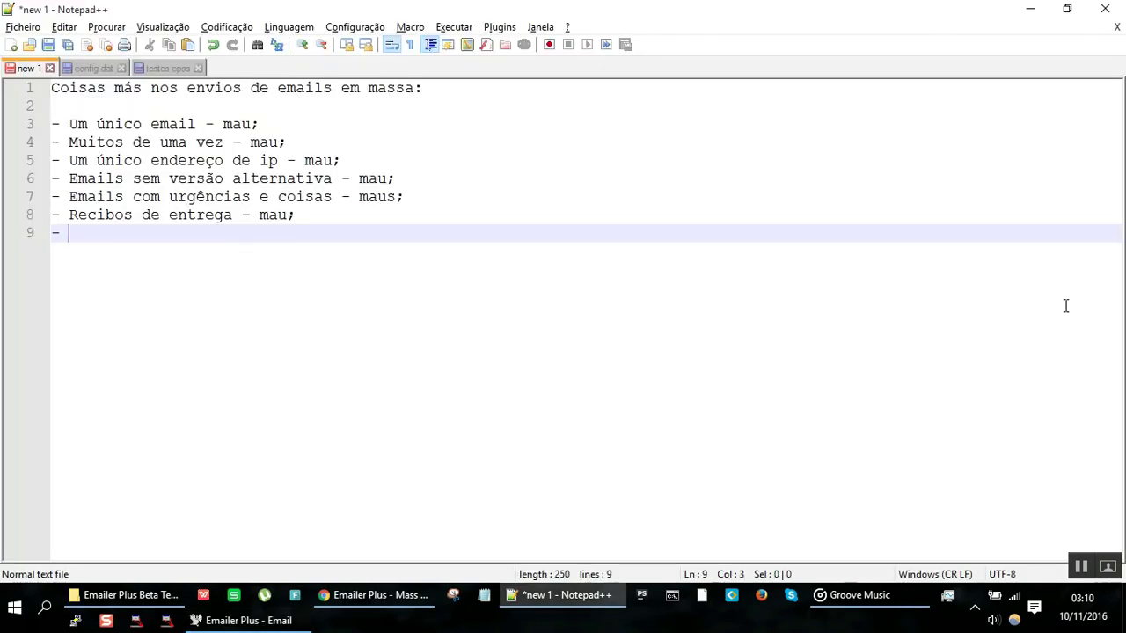
type("anexos - Mau;")
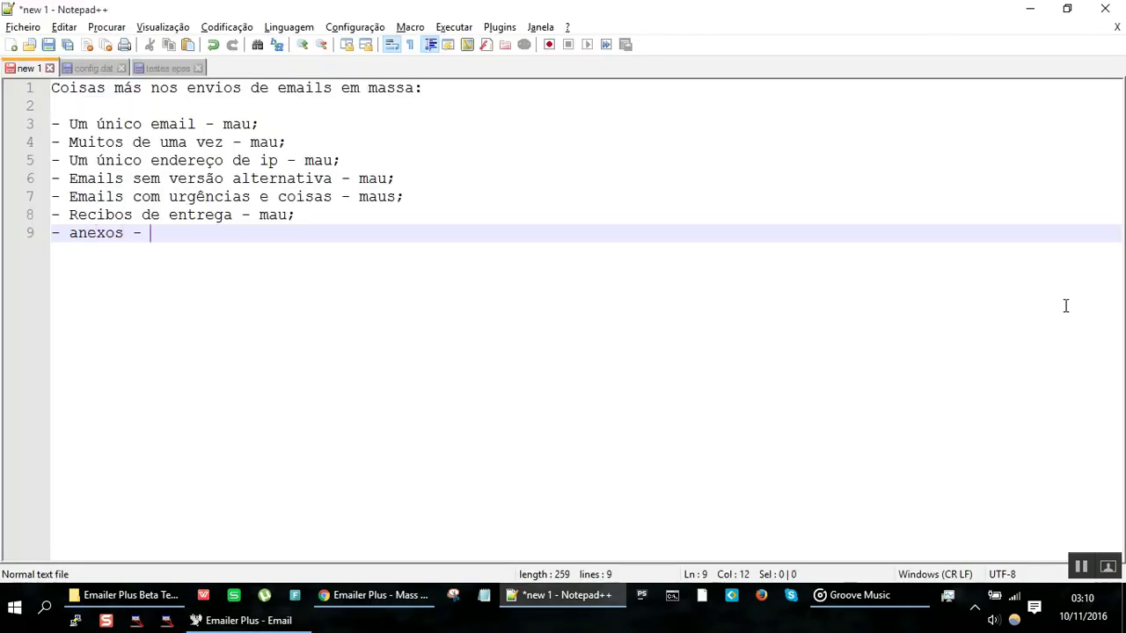
key("Home")
key("Right")
key("Right")
key("Delete")
type("A")
key("End")
key("Left")
key("Left")
key("Left")
key("BackSpace")
type("m")
key("End")
key("Return")
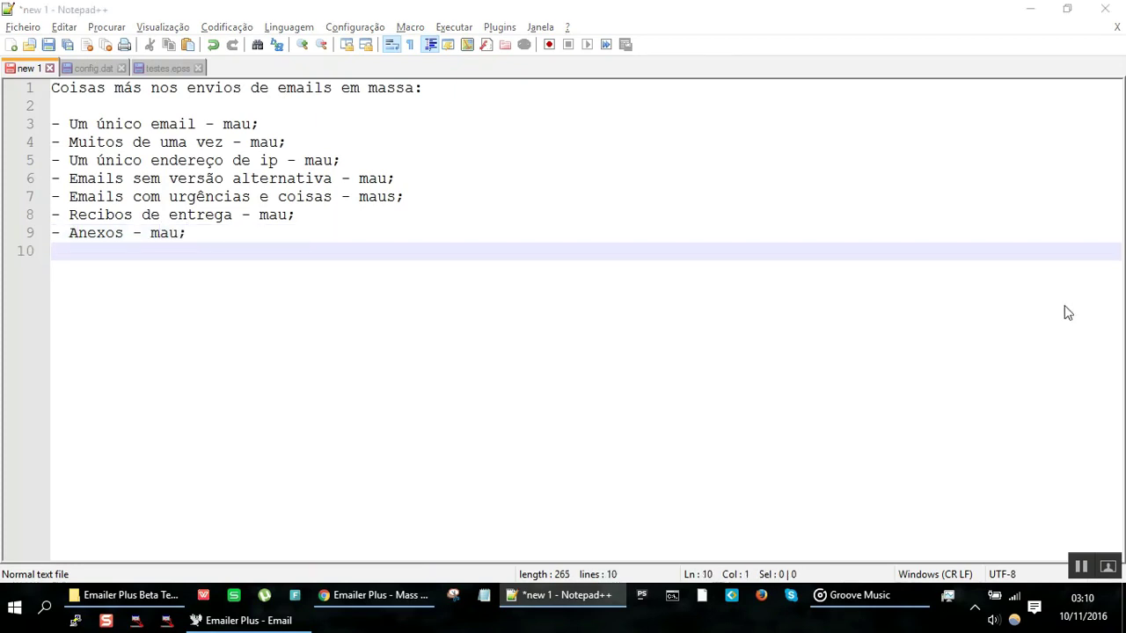
key("alt+Tab")
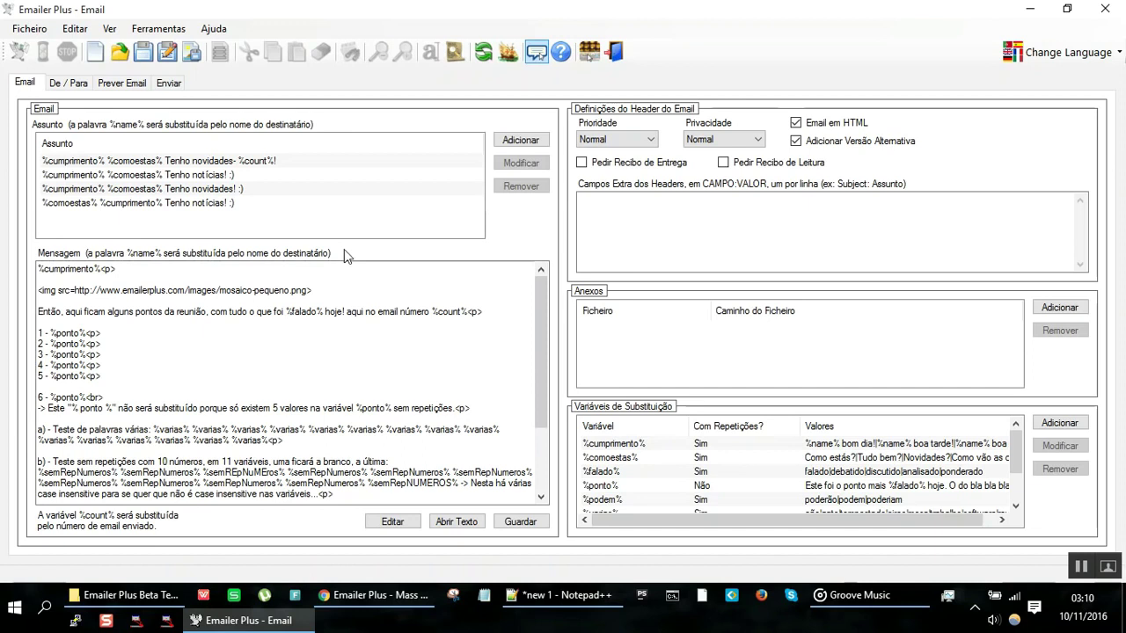
Step: Add '- Assuntos todos iguais - mau;' as line 10 in Notepad++, then return to Emailer Plus
left_click(413, 367)
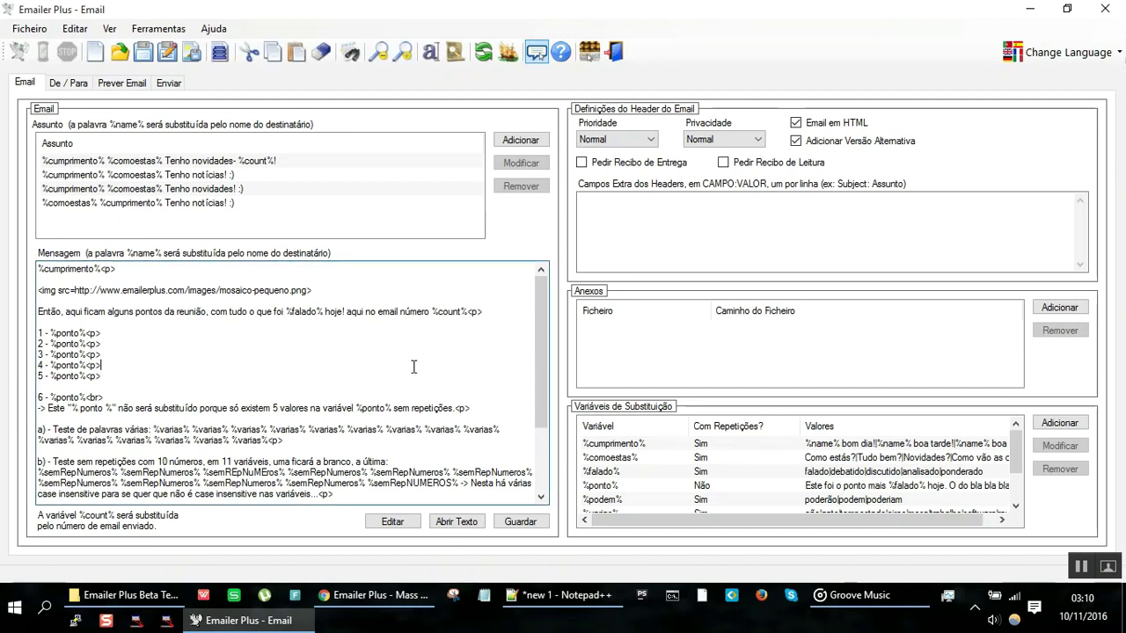
key("alt+Tab")
type("- ")
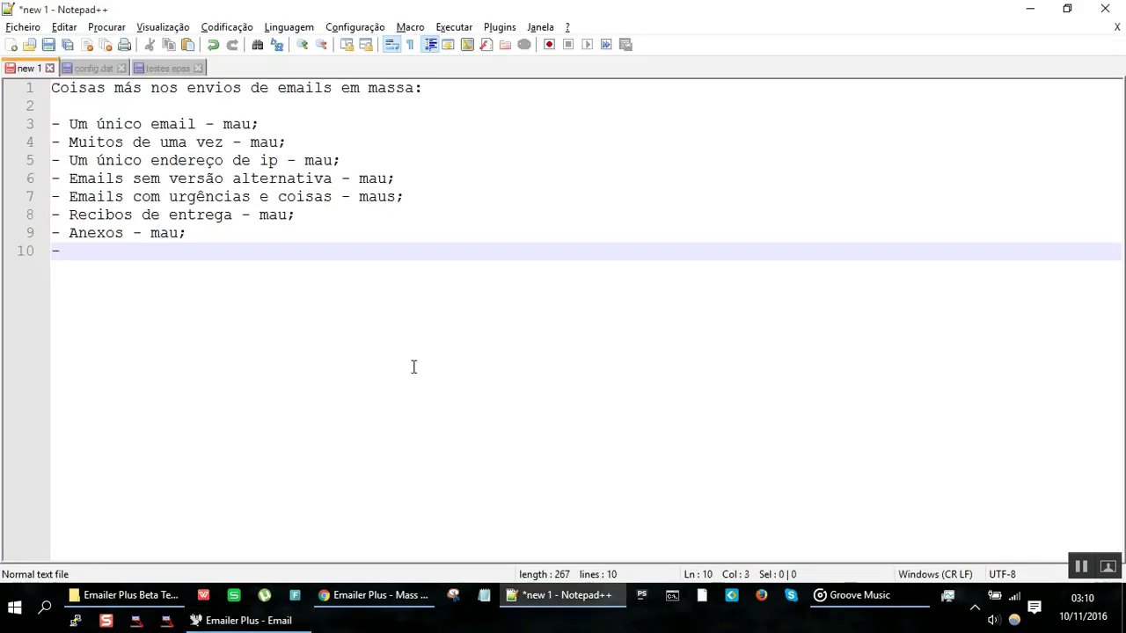
type("Assuntos ")
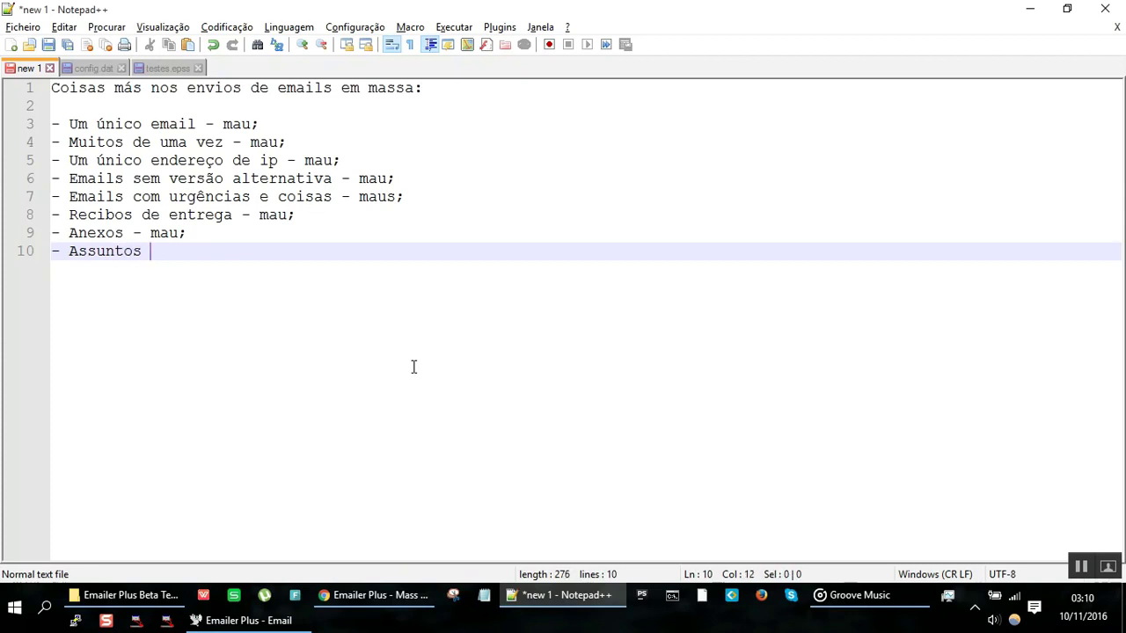
type("todos iguais - as")
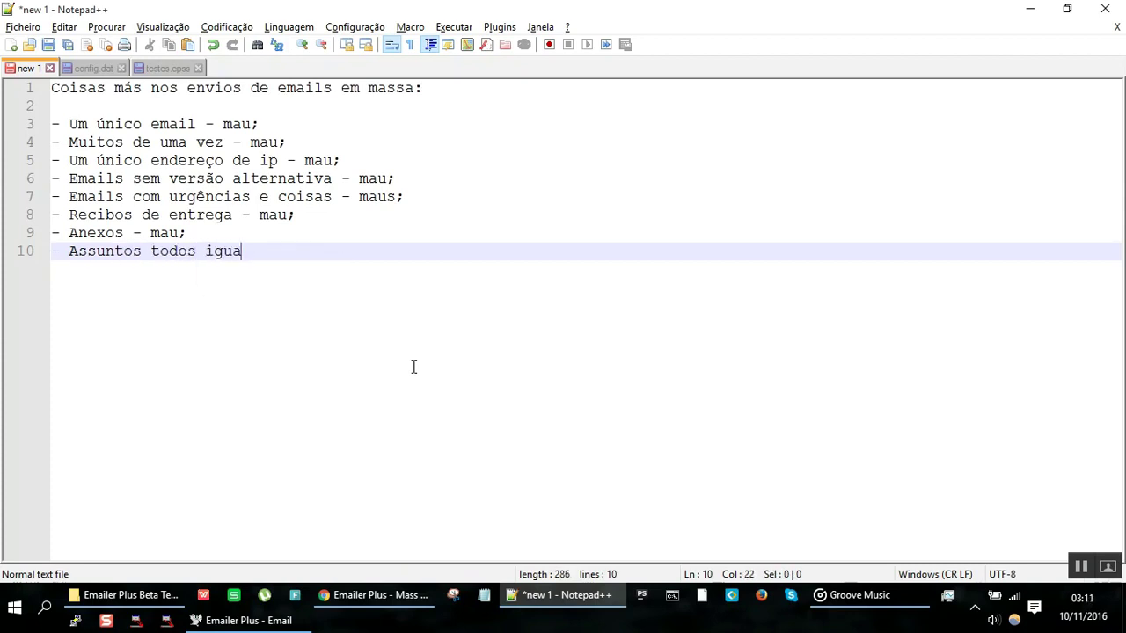
key("BackSpace")
key("BackSpace")
type("mau;")
key("Return")
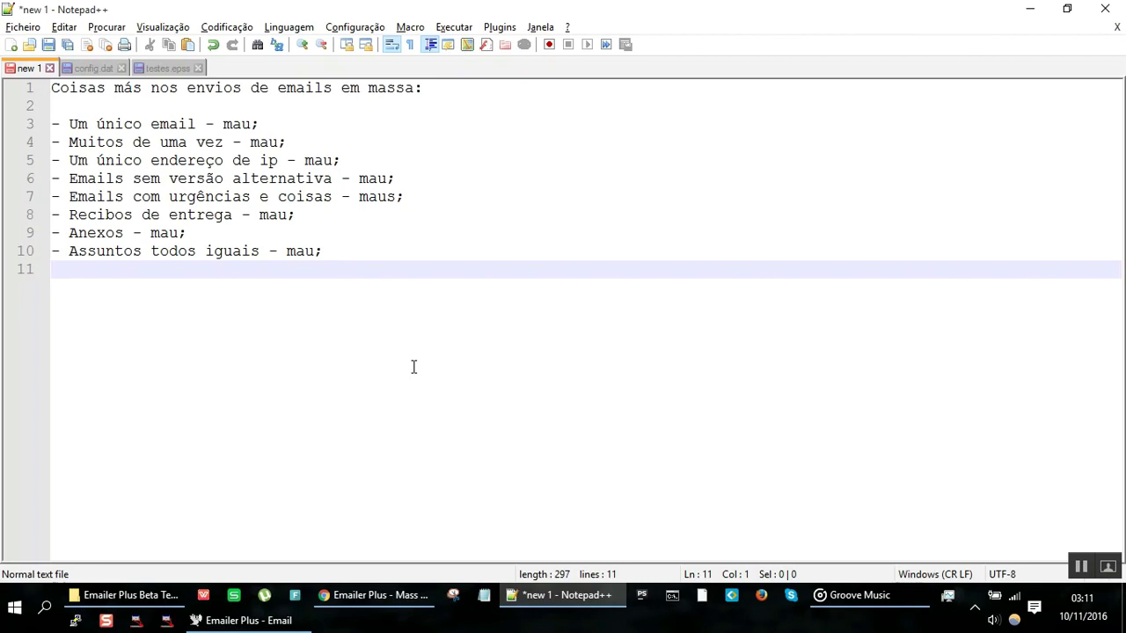
key("alt+Tab")
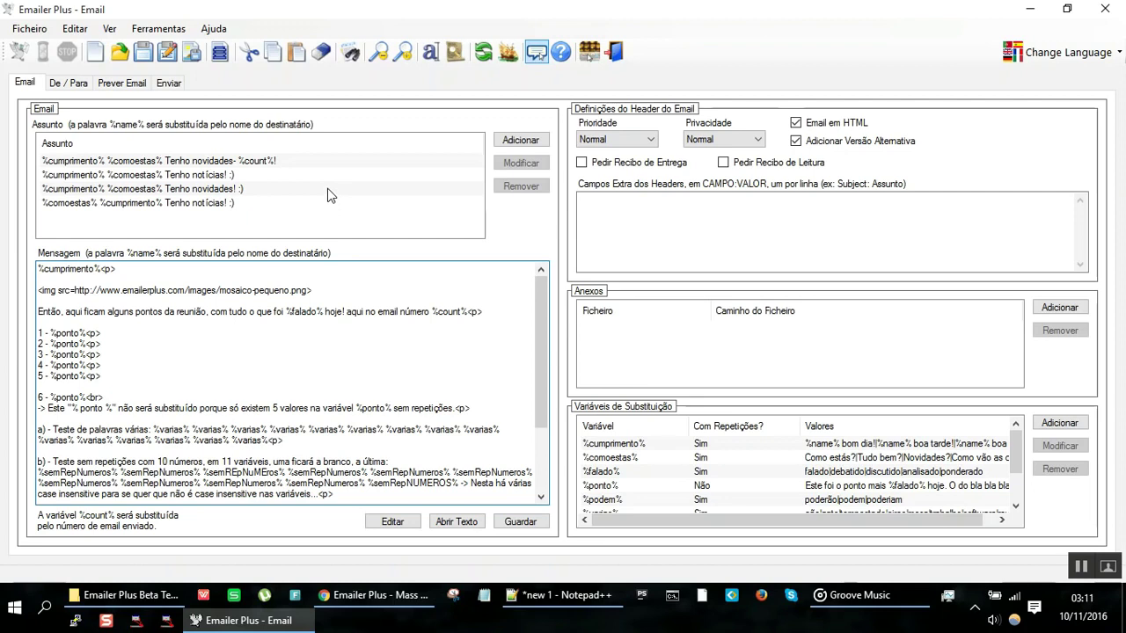
left_click(329, 188)
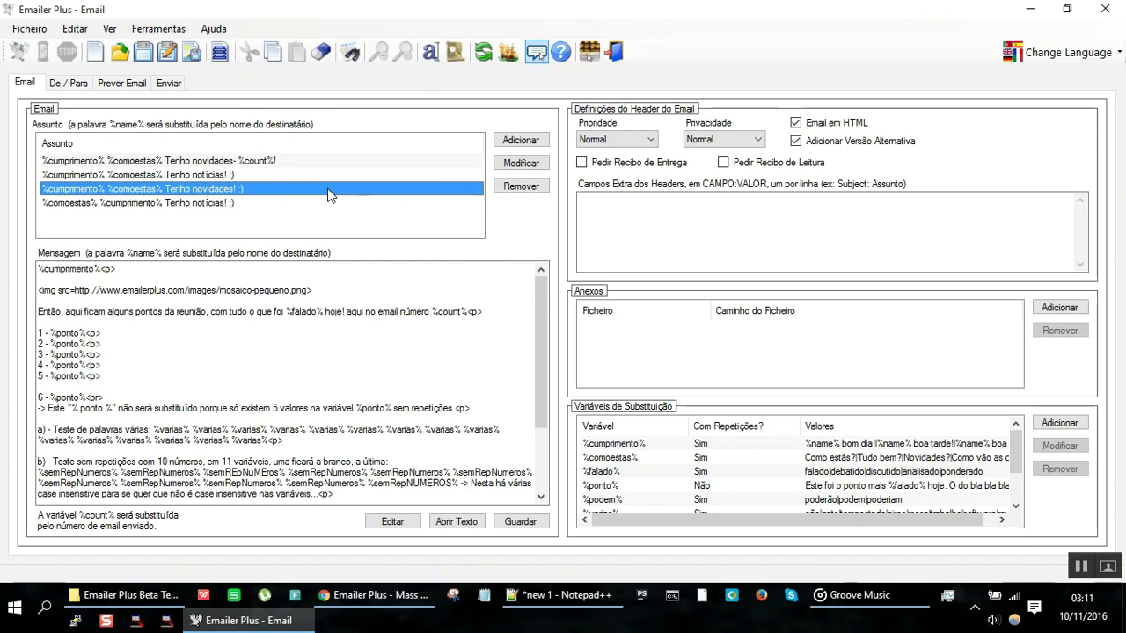
double_click(141, 291)
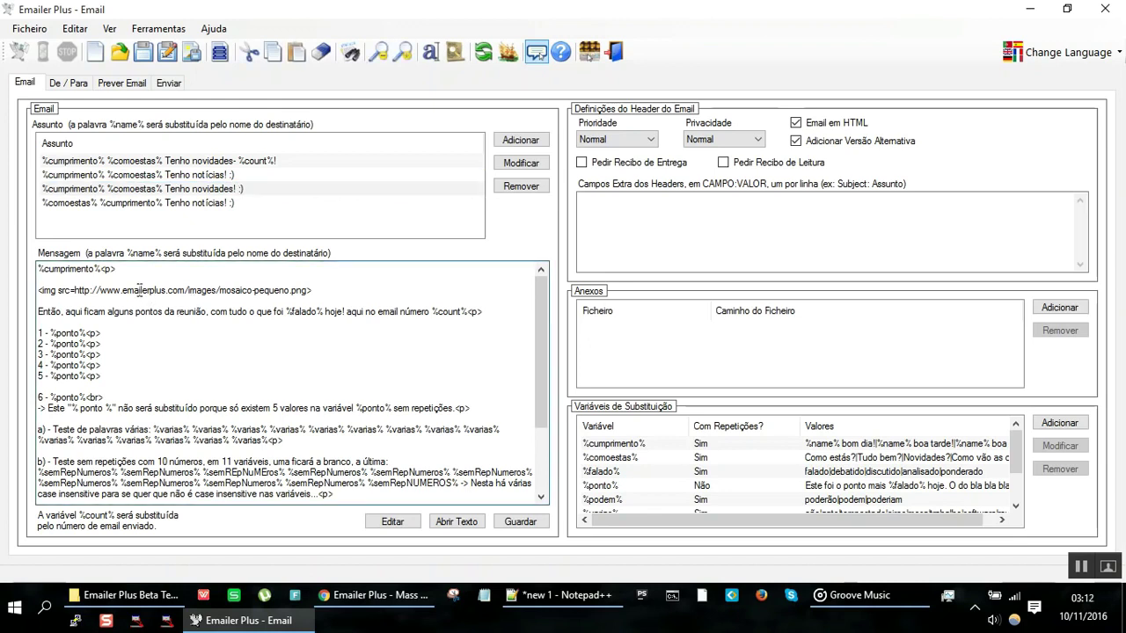
left_click(168, 450)
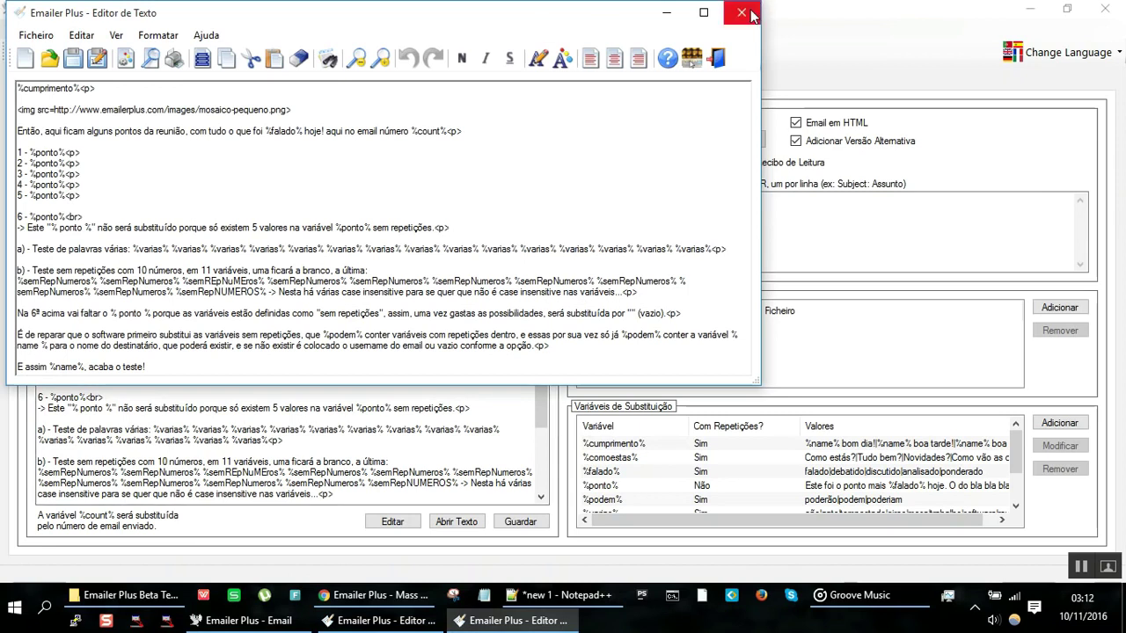
left_click(758, 7)
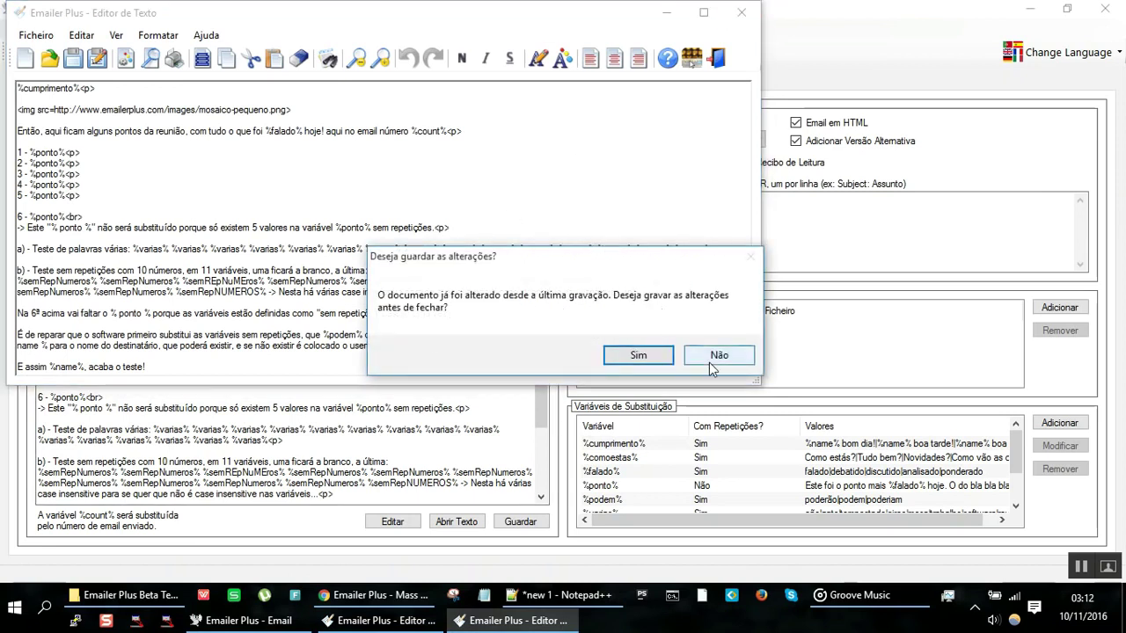
left_click(716, 355)
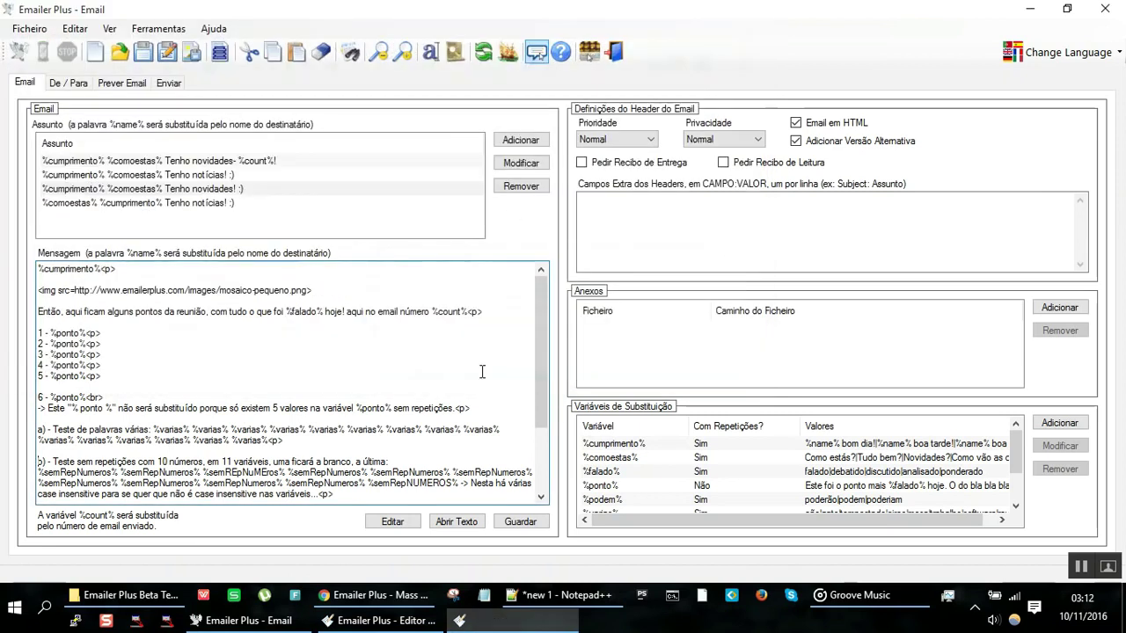
left_click(537, 55)
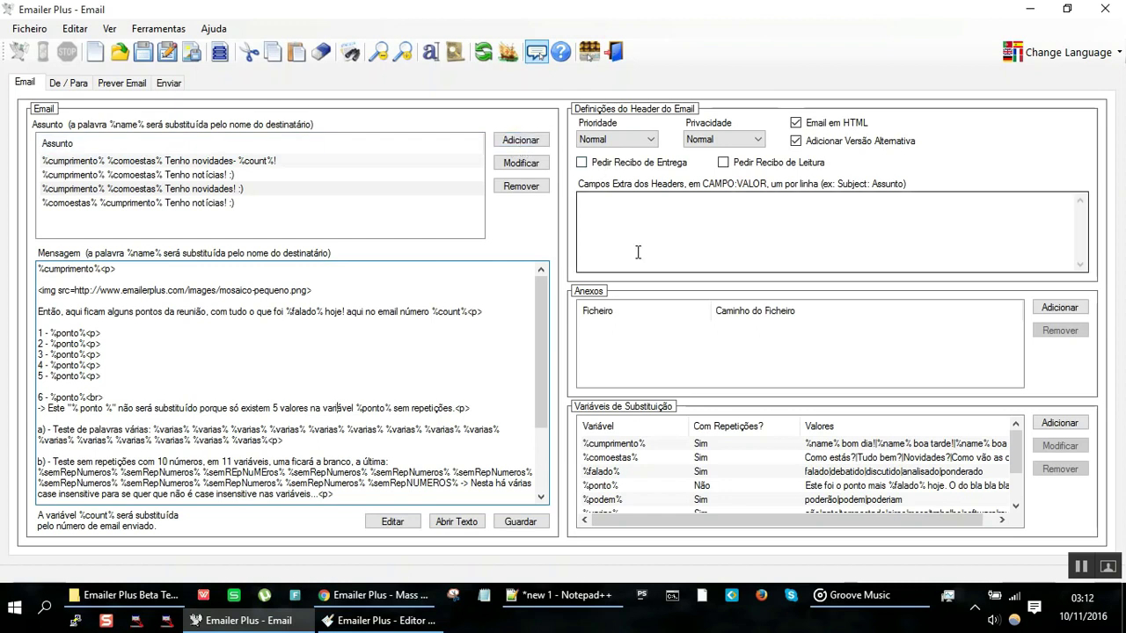
left_click(534, 55)
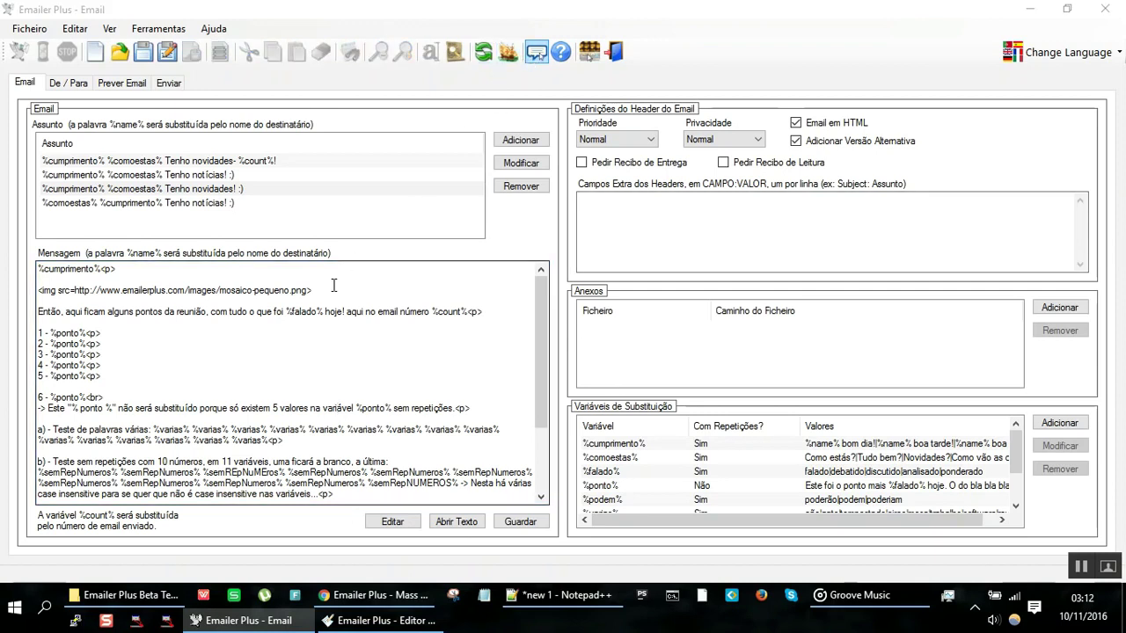
left_click(405, 278)
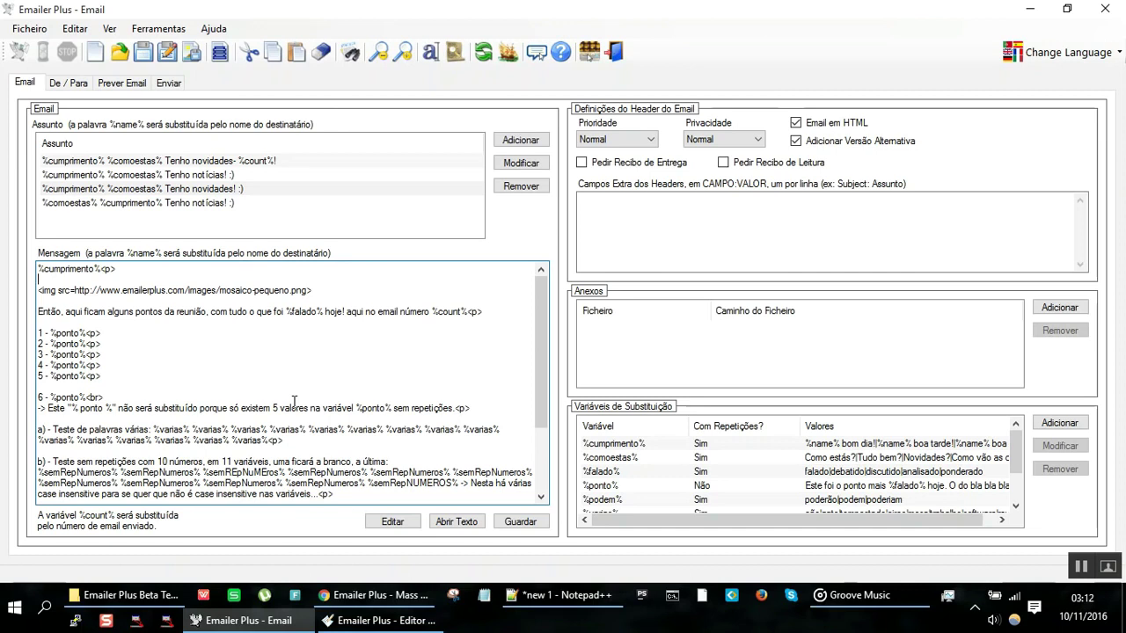
key("alt+Tab")
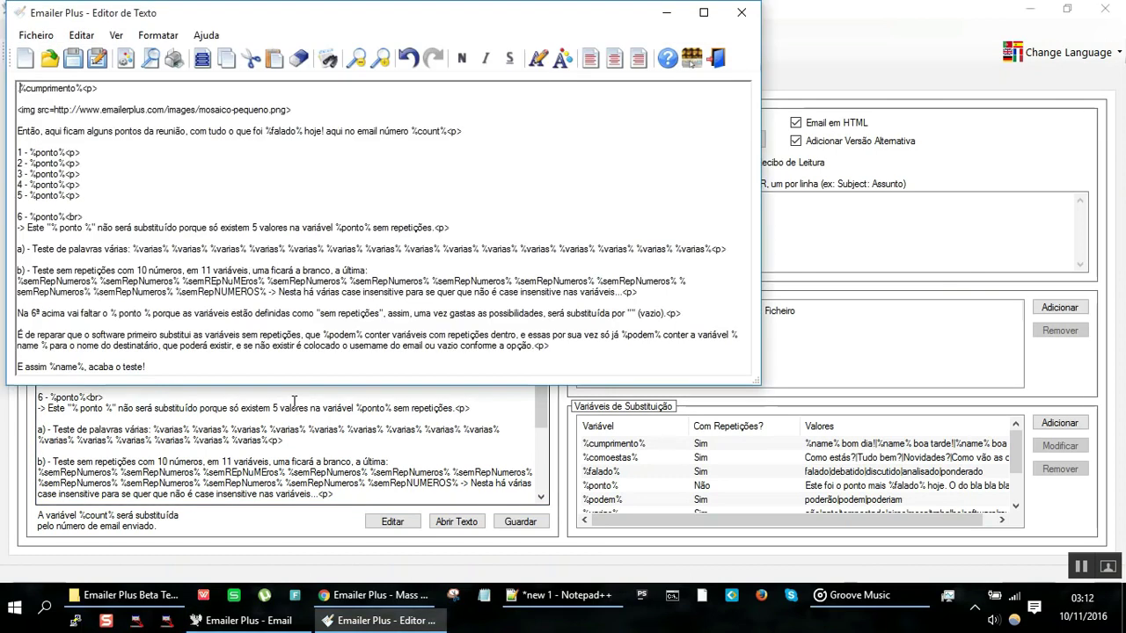
key("alt+F4")
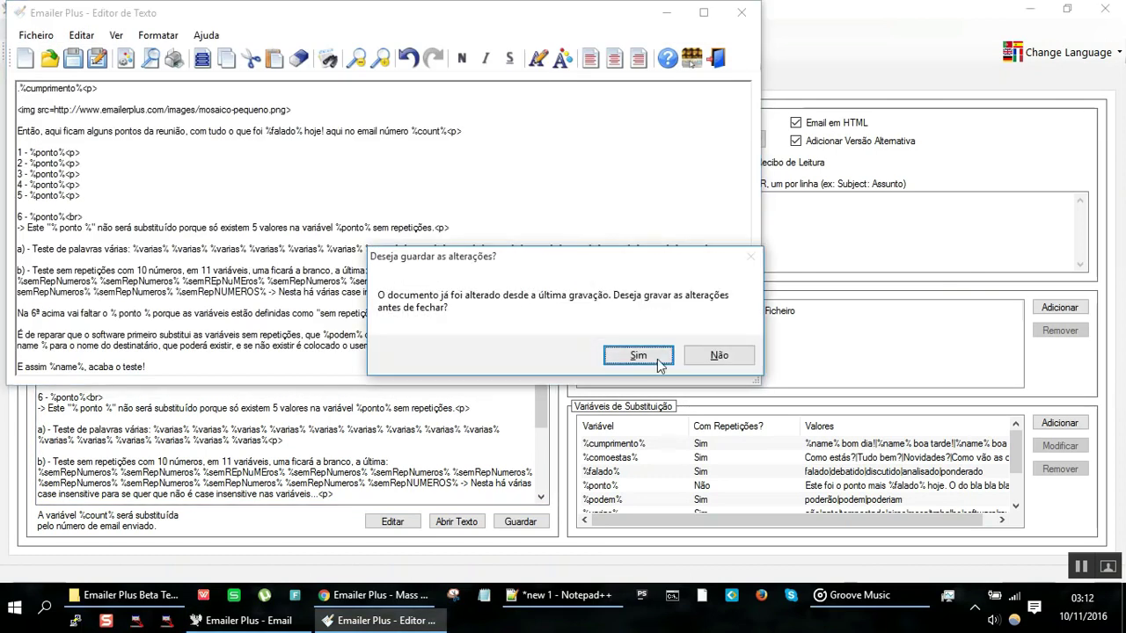
left_click(690, 366)
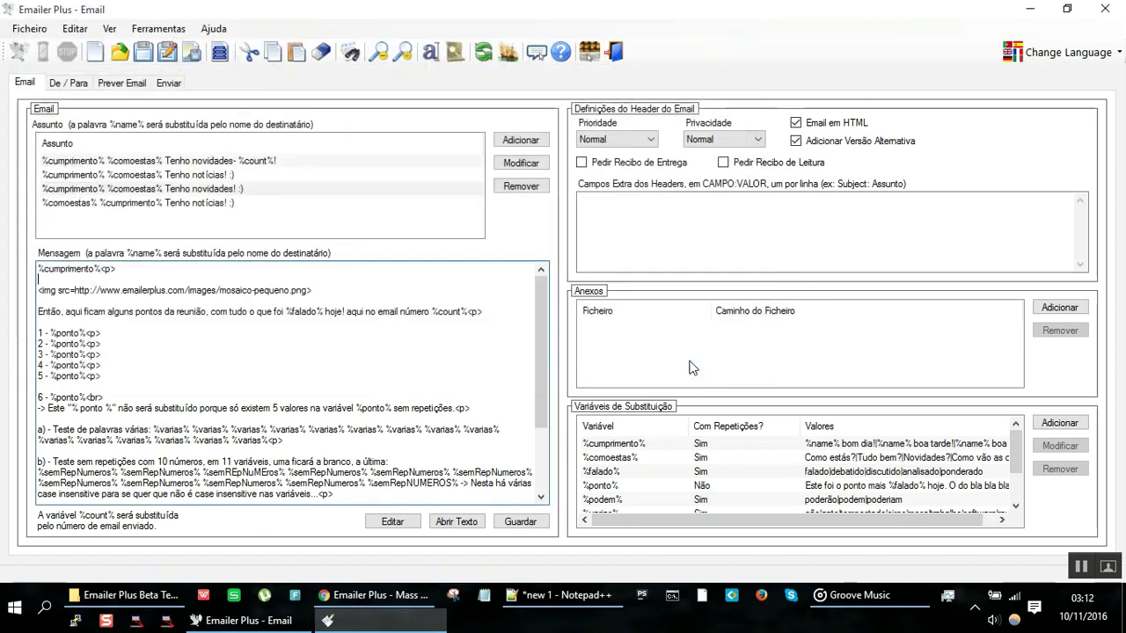
Step: Add the line '- Mensagens todas iguais - mau;' to the notes, fixing typos
left_click(591, 609)
type("-")
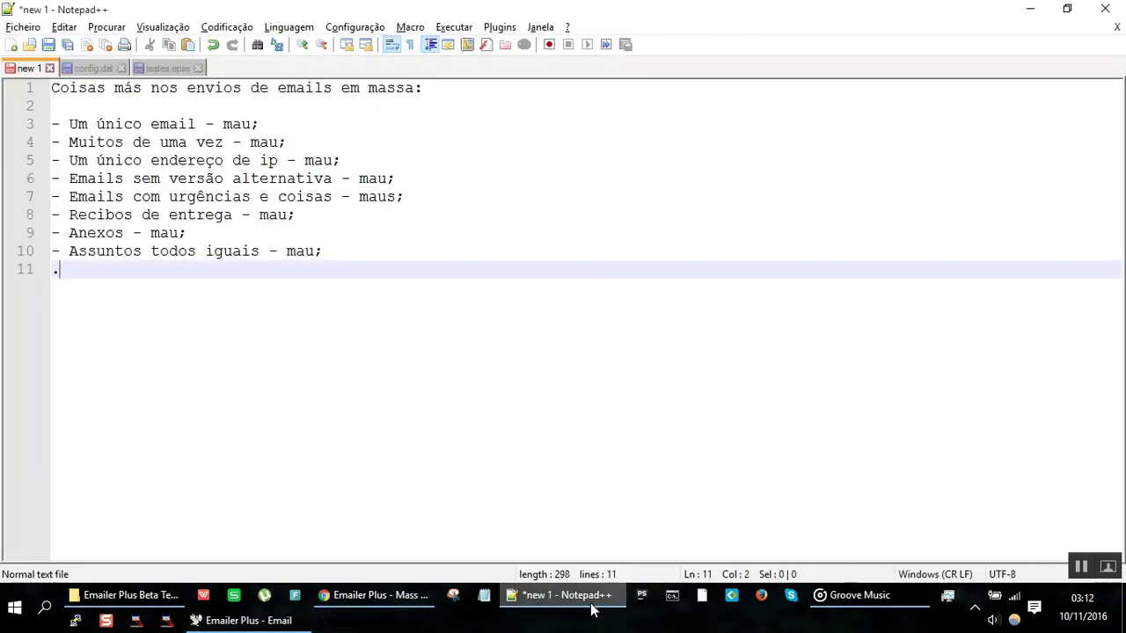
type(" Mensans")
key("BackSpace")
key("BackSpace")
type("gens ")
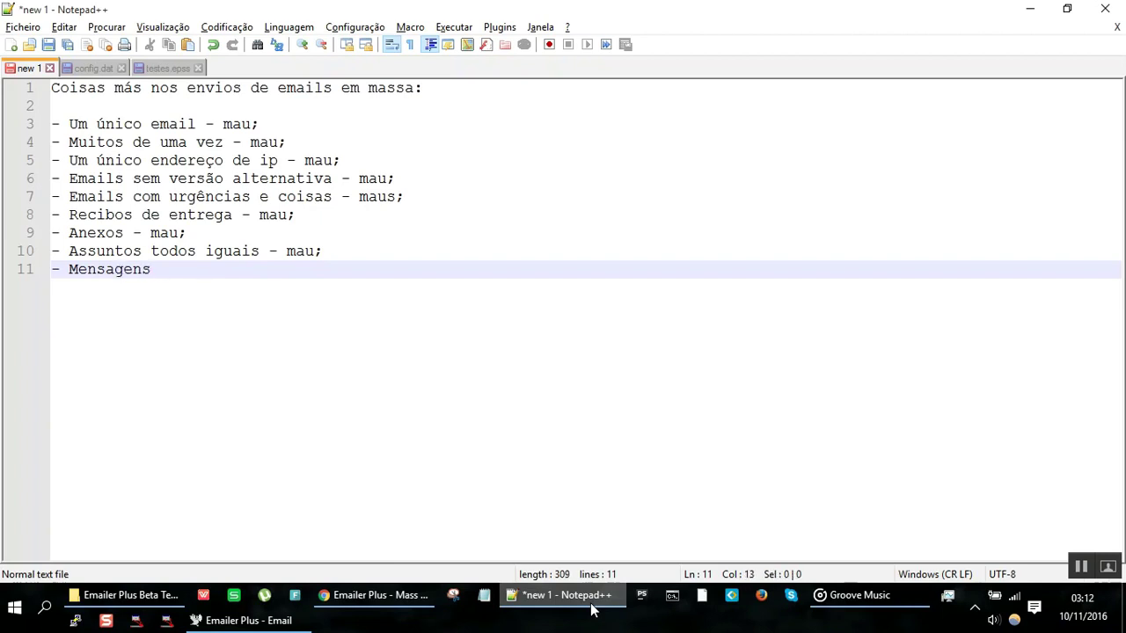
type("todas ig")
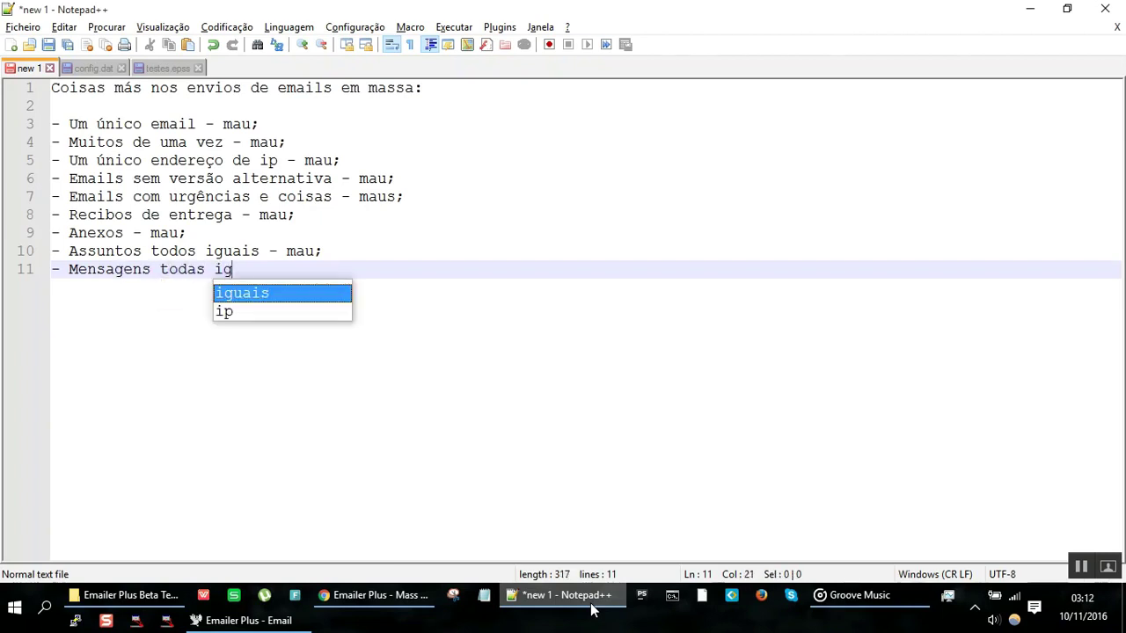
type("uais - maus")
key("BackSpace")
type(";")
key("Return")
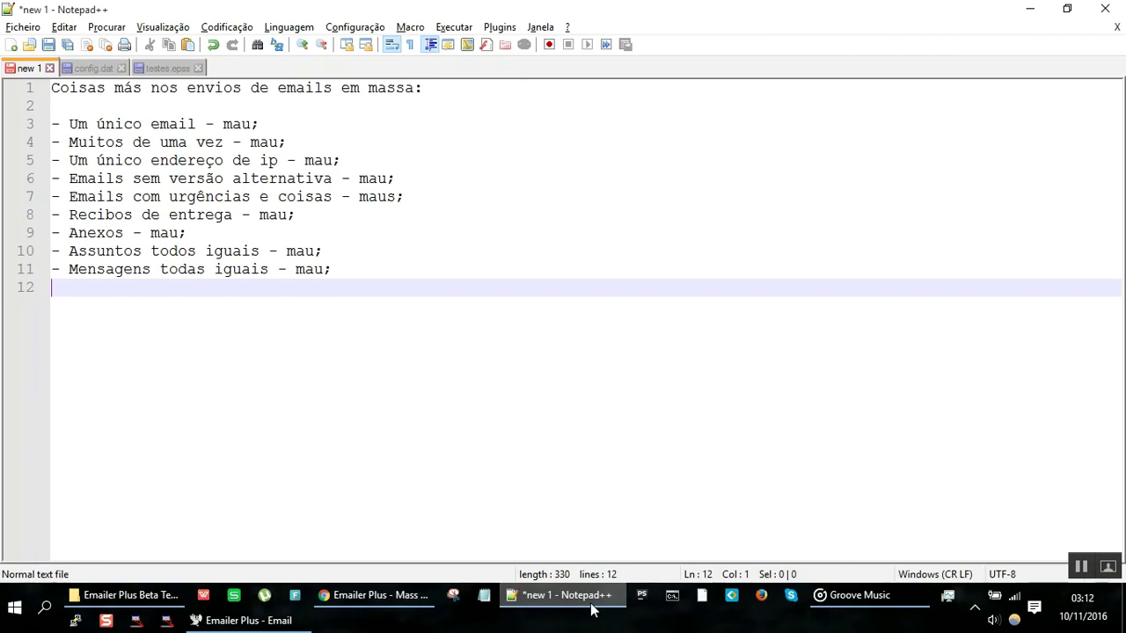
Step: Add '- Mensagens todas parecidas - mau;' as line 12, then return to Emailer Plus
type("- Mensage")
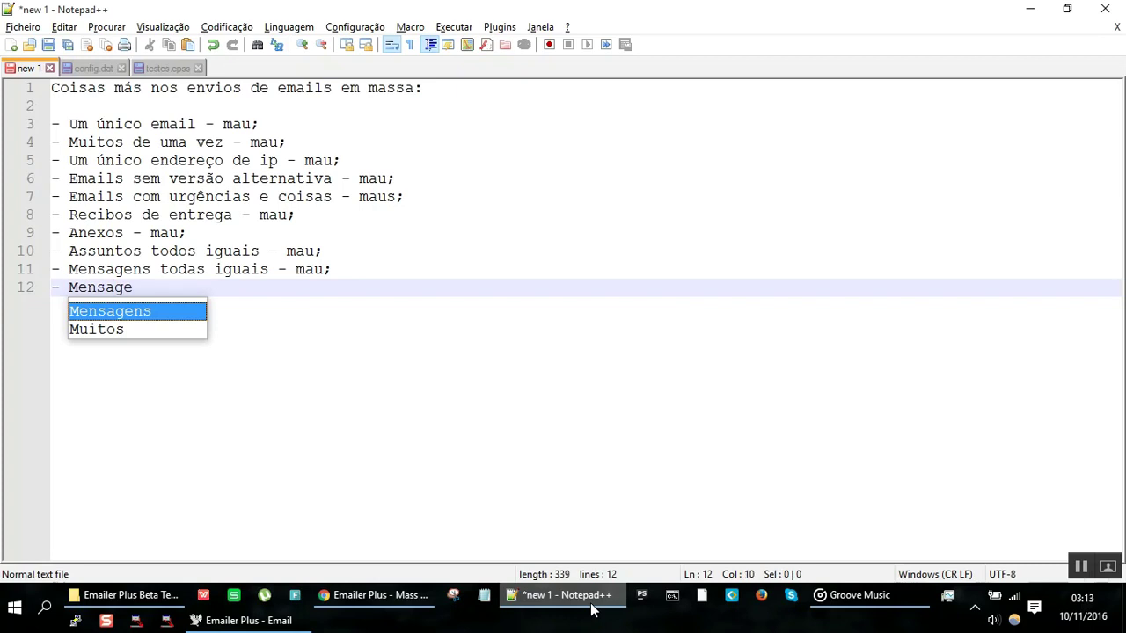
type("ns")
type(" tod")
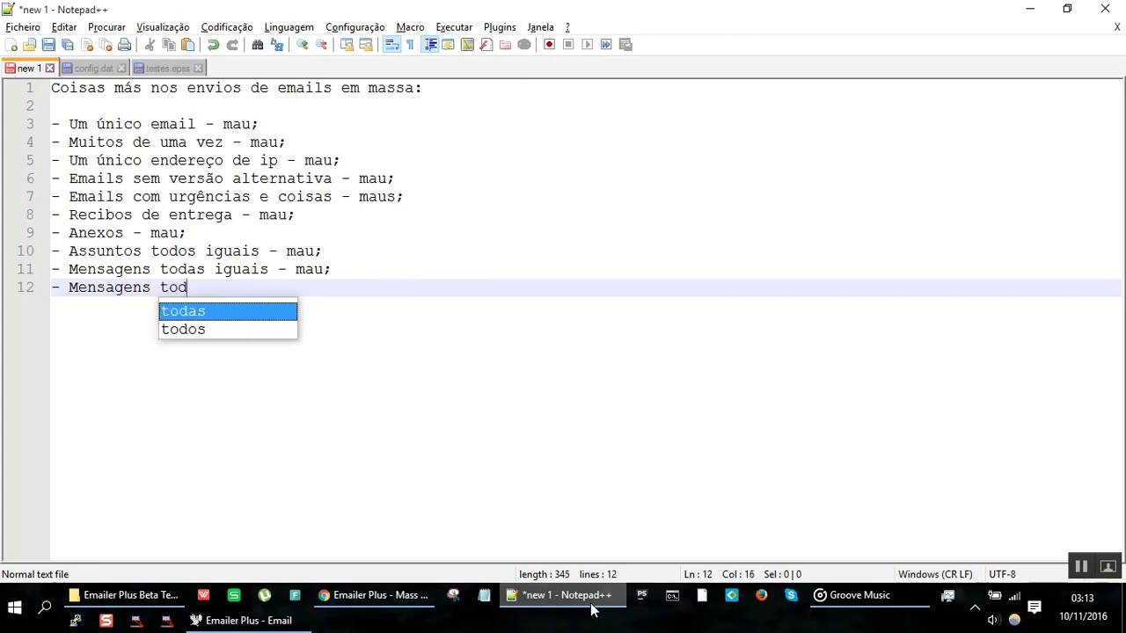
type("as parecida")
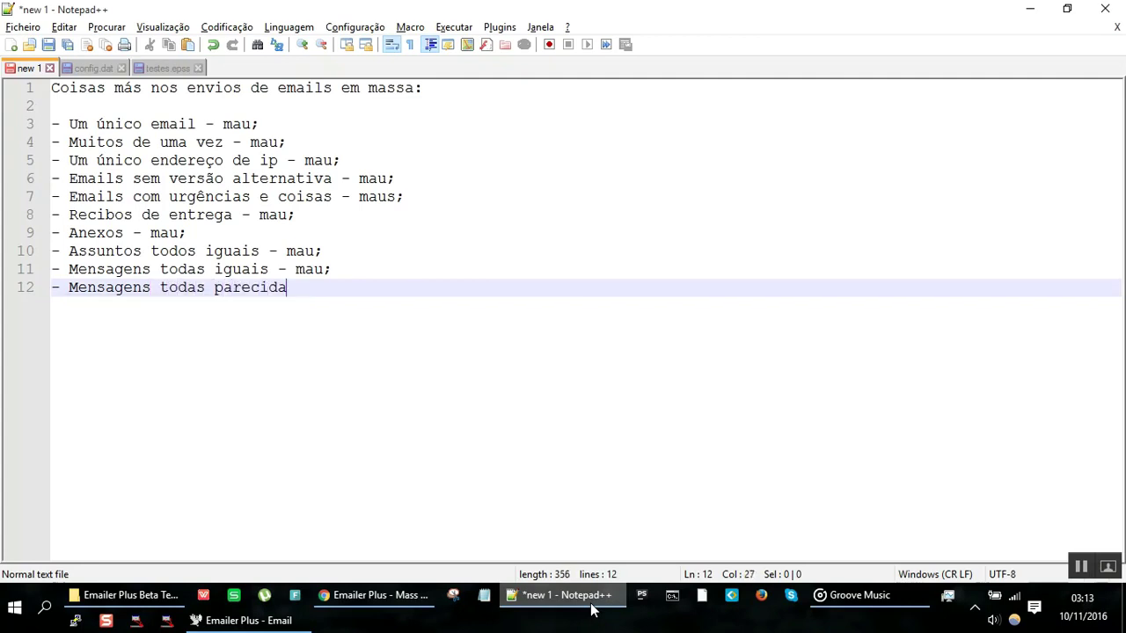
type("s - mau;")
key("Return")
key("alt+Tab")
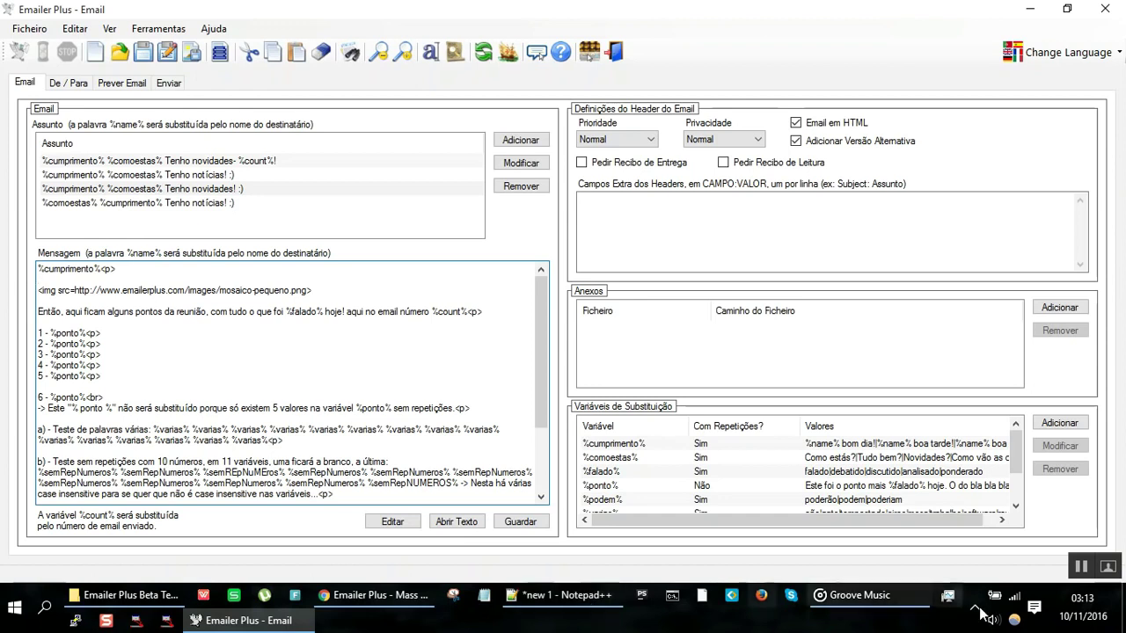
left_click(204, 188)
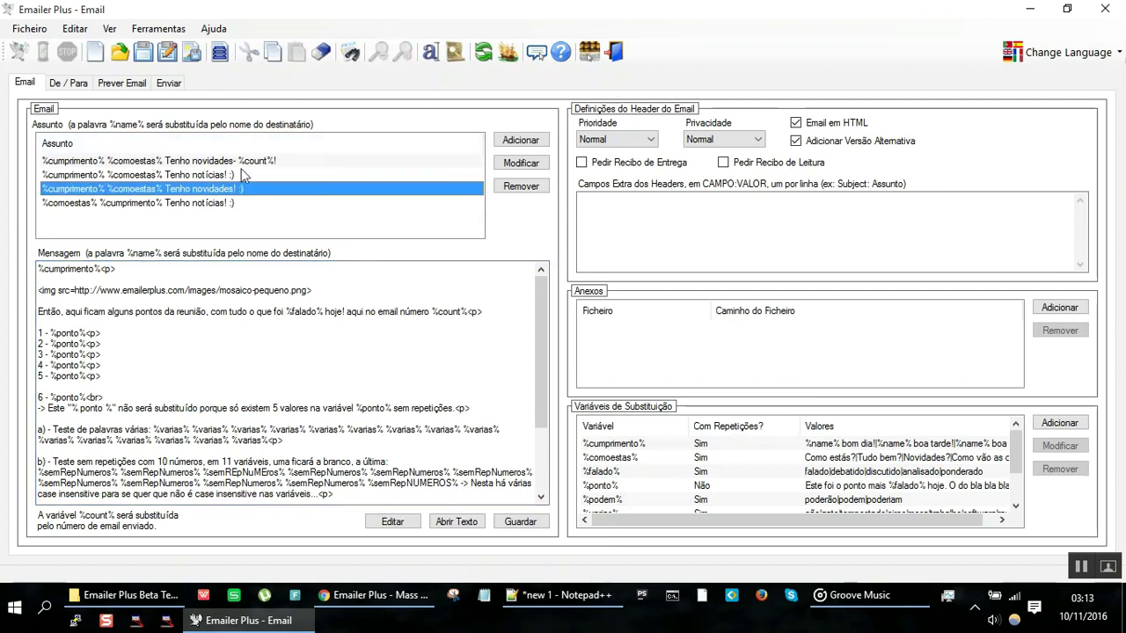
left_click(769, 458)
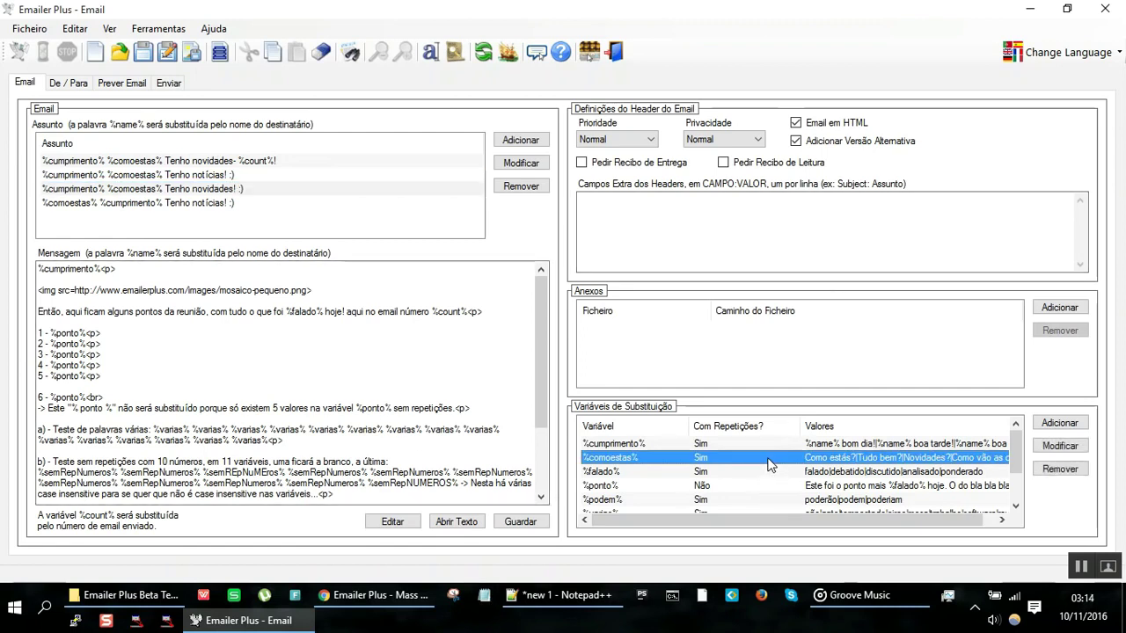
left_click(320, 365)
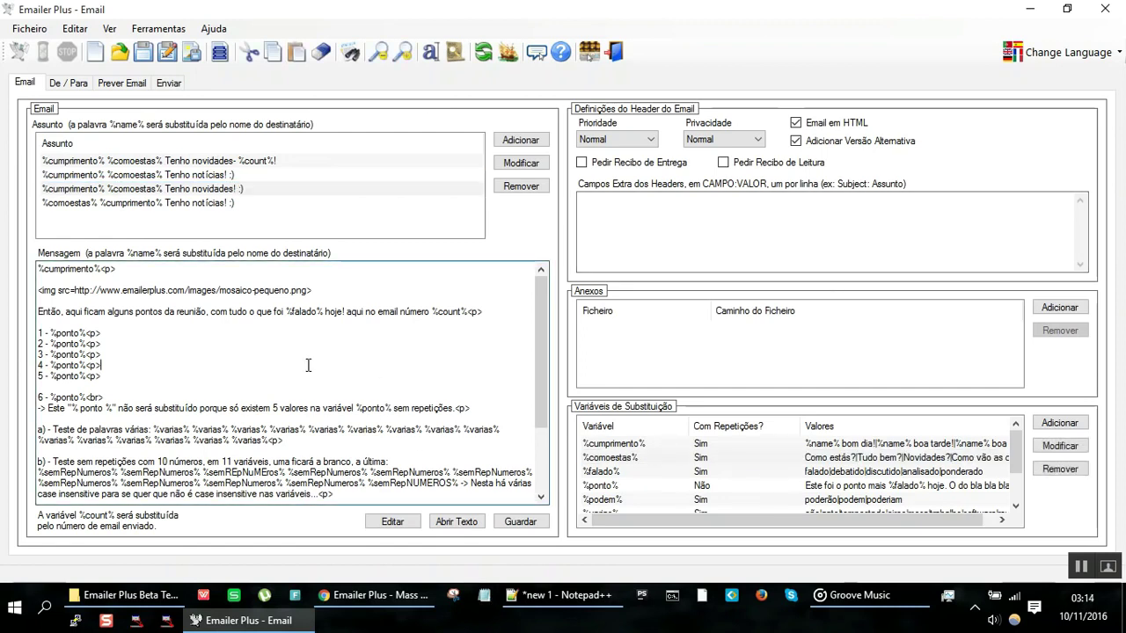
left_click(264, 178)
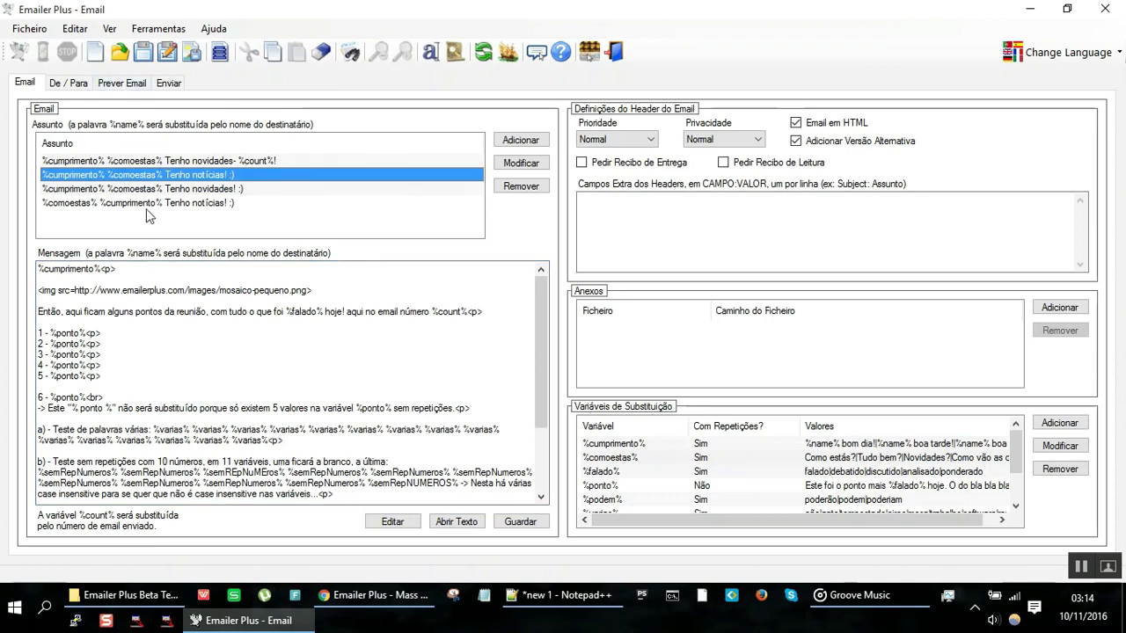
left_click(103, 162)
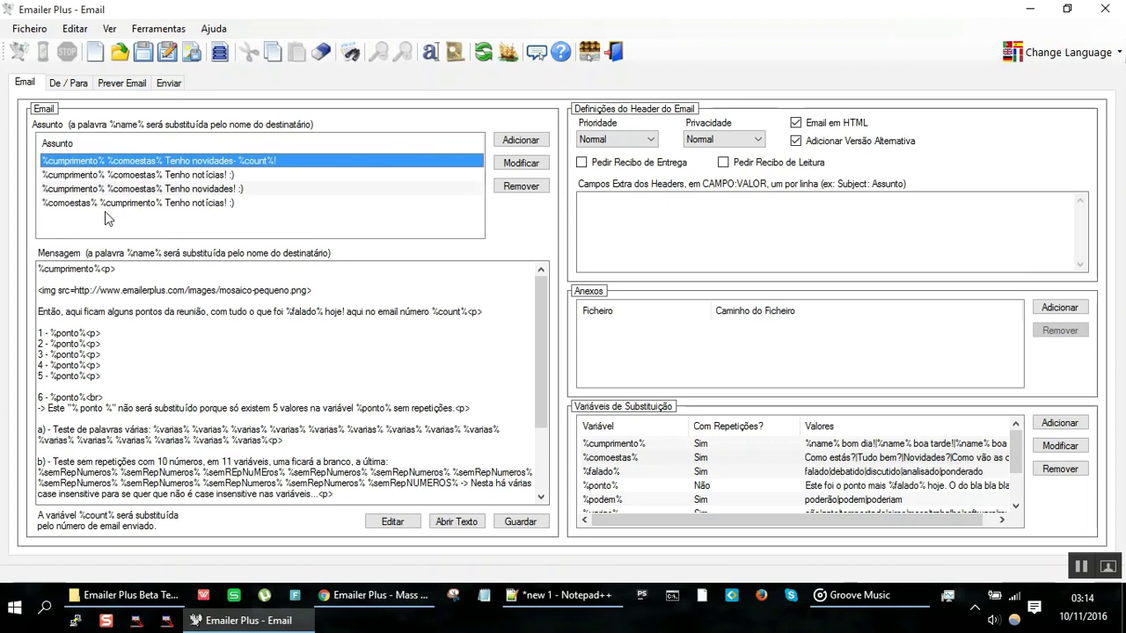
left_click(660, 446)
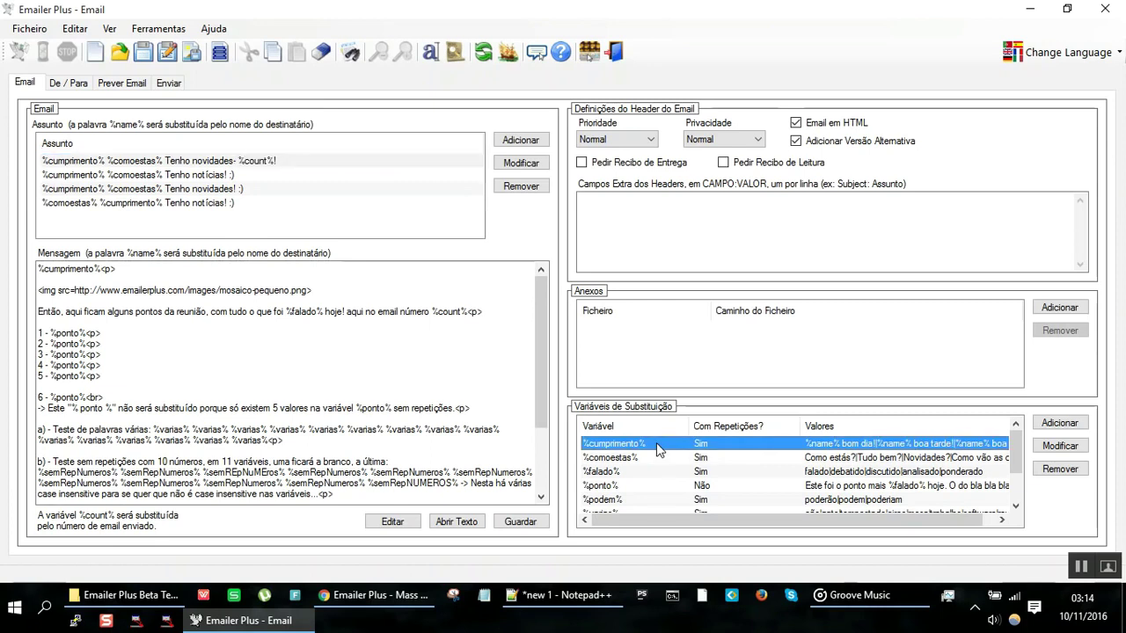
double_click(659, 447)
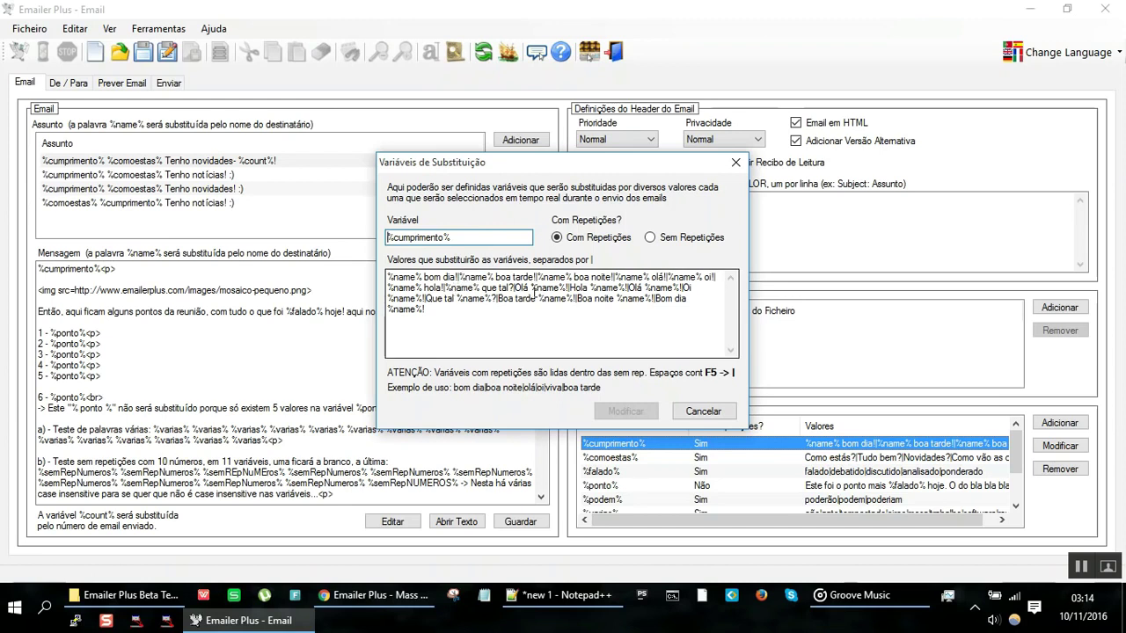
left_click(419, 277)
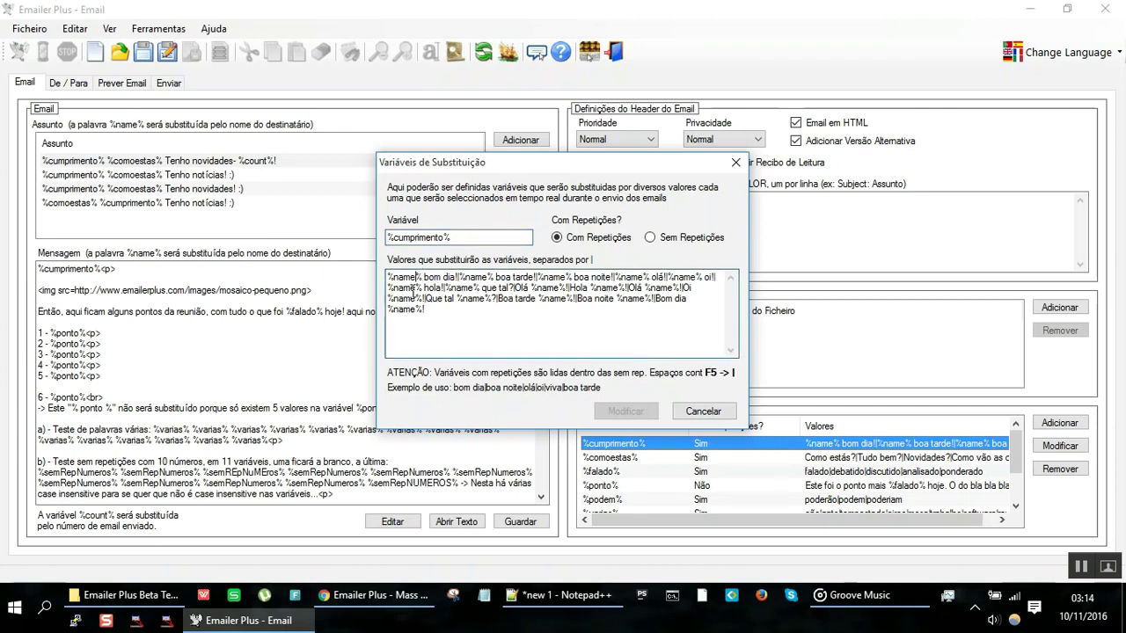
left_click_drag(420, 277, 281, 267)
key("Right")
key("Right")
key("Right")
key("Right")
key("Right")
left_click(747, 172)
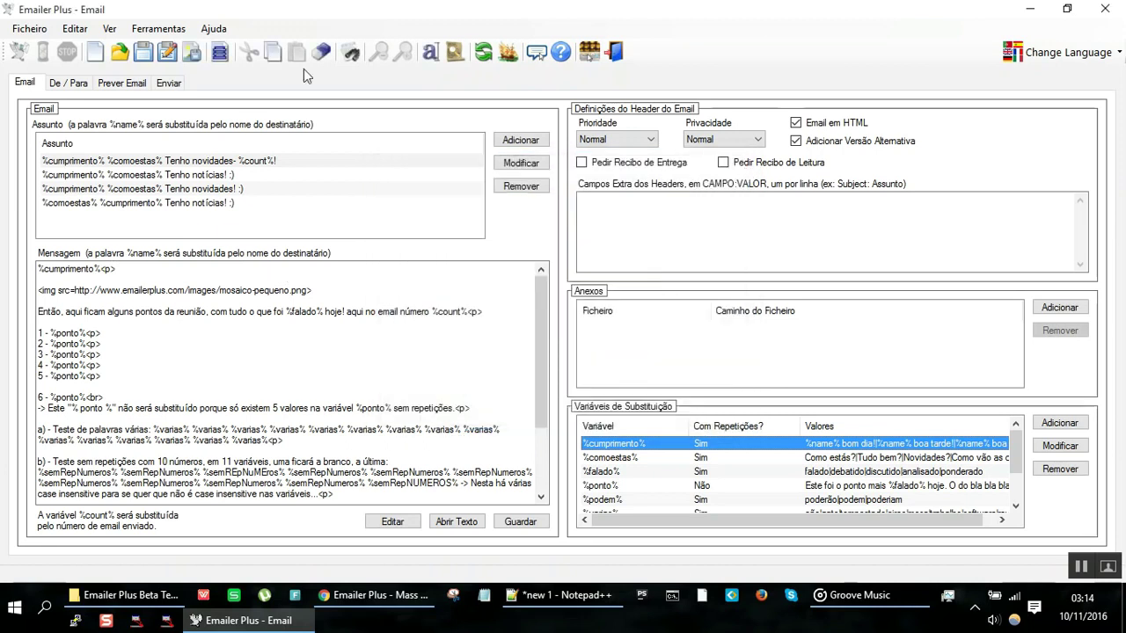
Step: Show the De / Para tab and select the first, second and sixth recipients
left_click(82, 85)
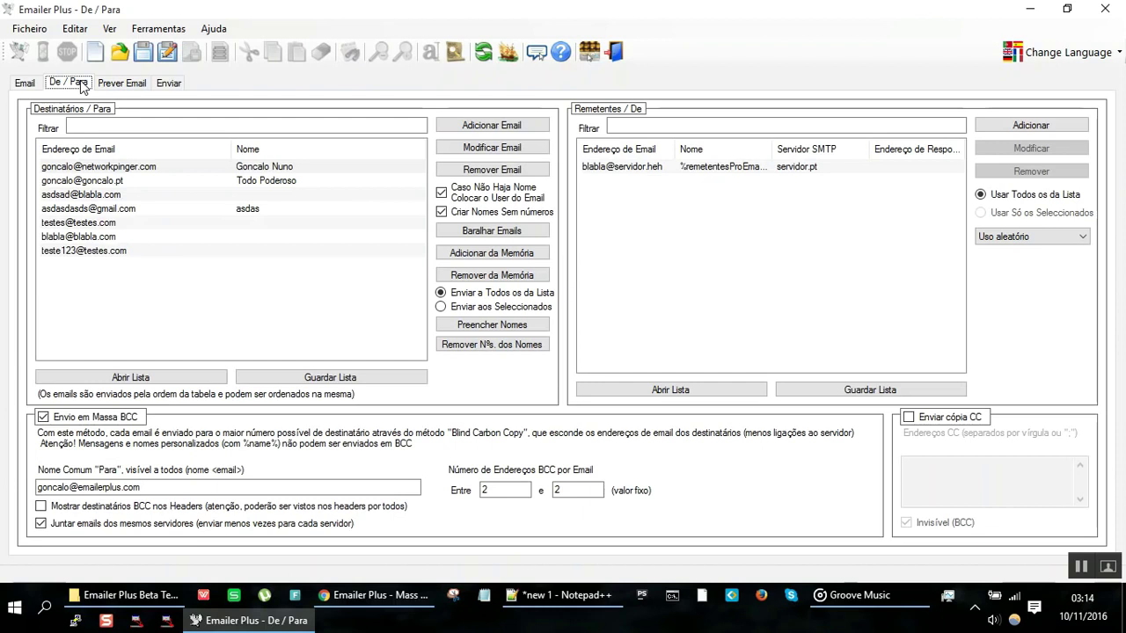
left_click(134, 170)
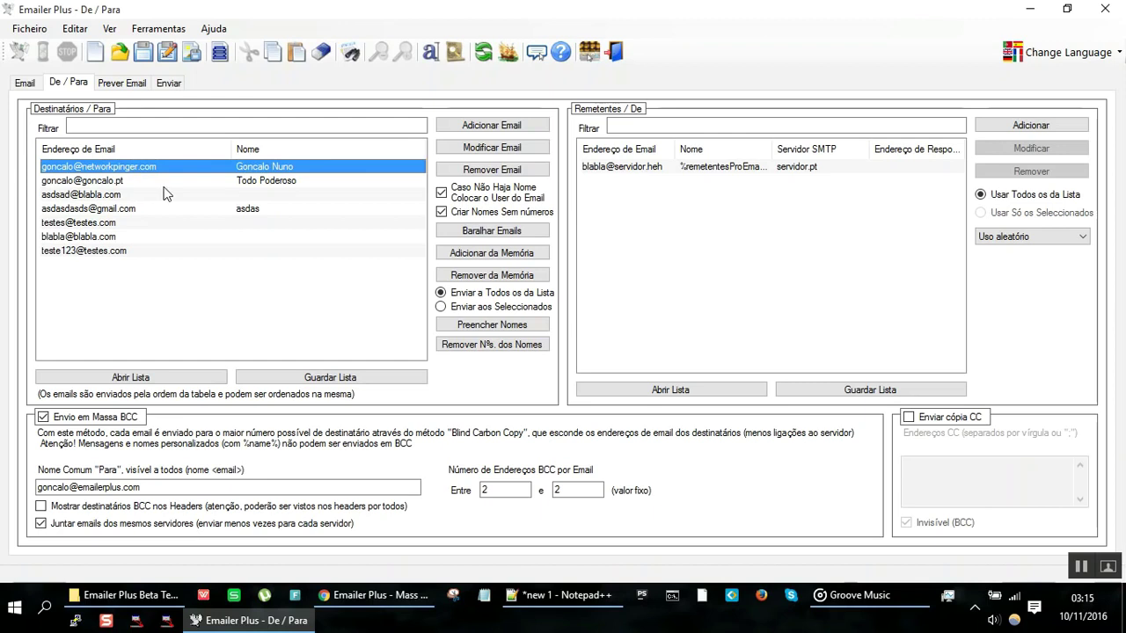
left_click(163, 185)
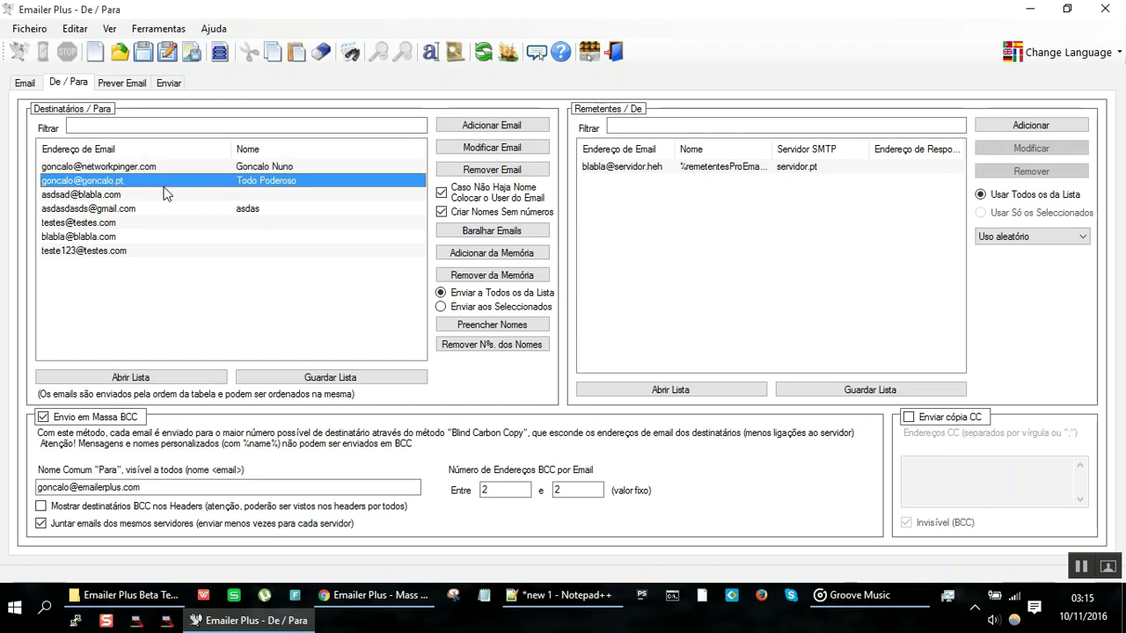
left_click(182, 238)
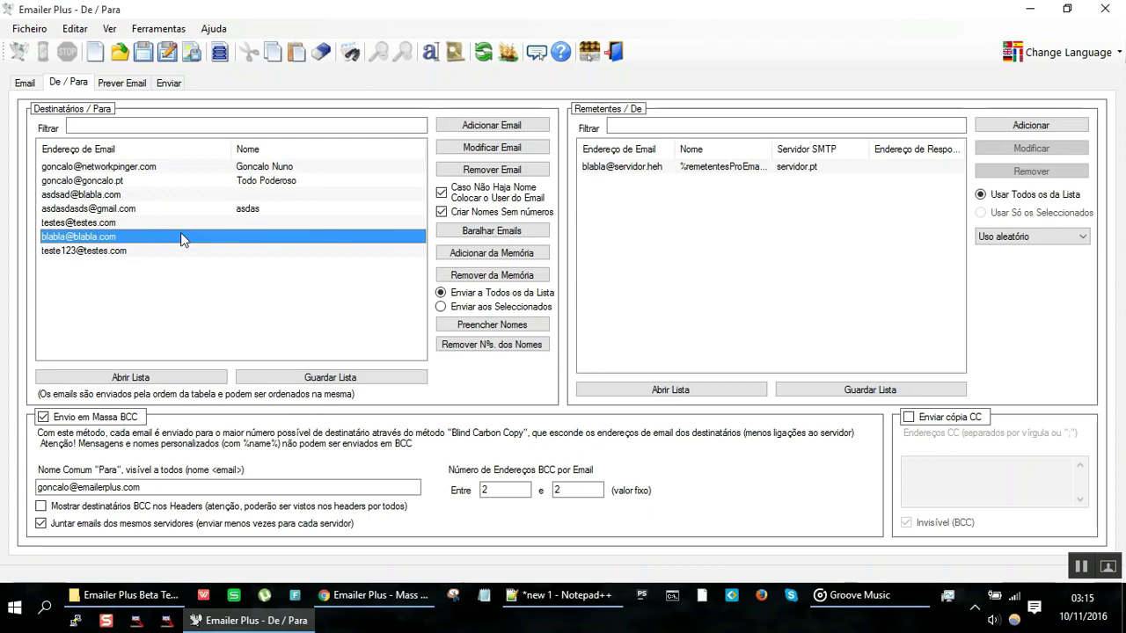
Step: Add '- Emails sem nome - mau;' as line 13 in Notepad++, then return to Emailer Plus
key("alt+Tab")
type("- ")
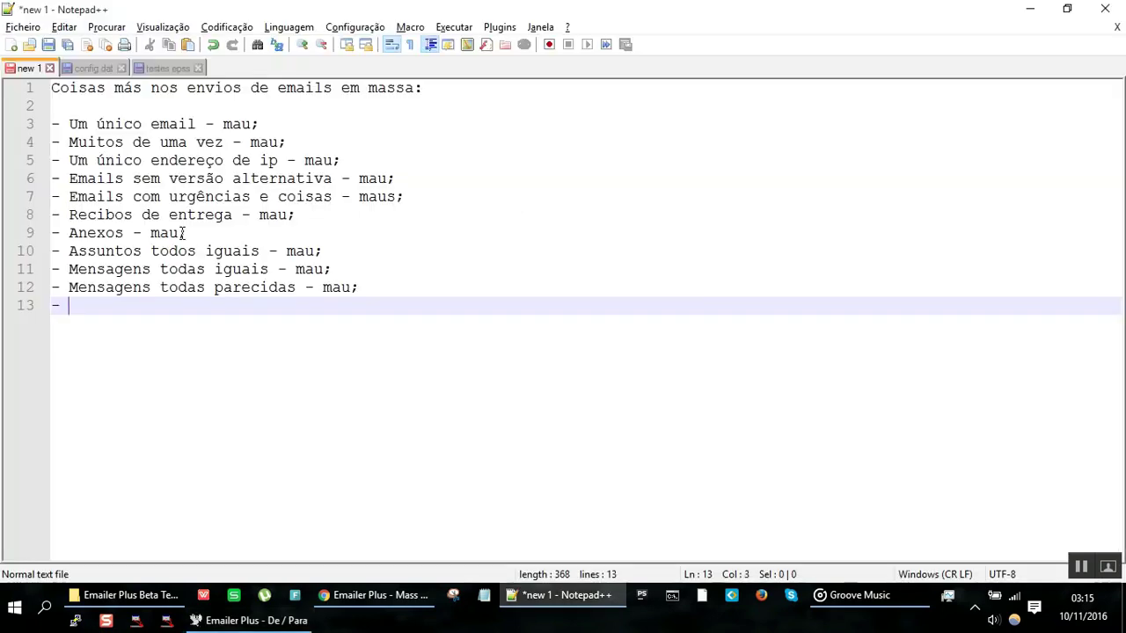
type("Emails sem nome - mau")
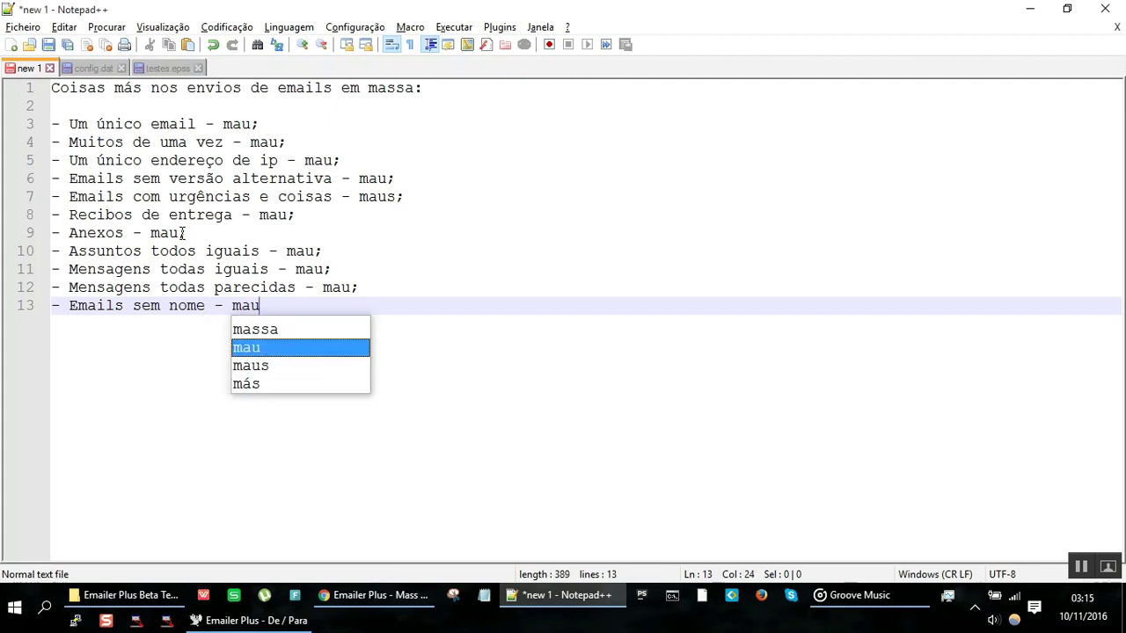
type(";")
key("Return")
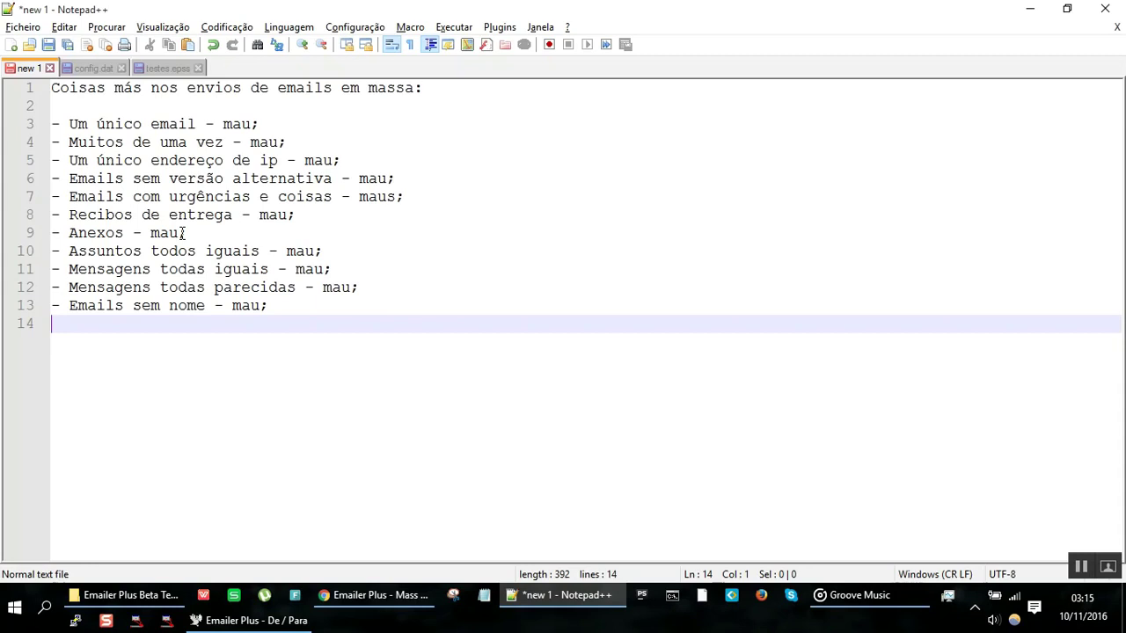
key("alt+Tab")
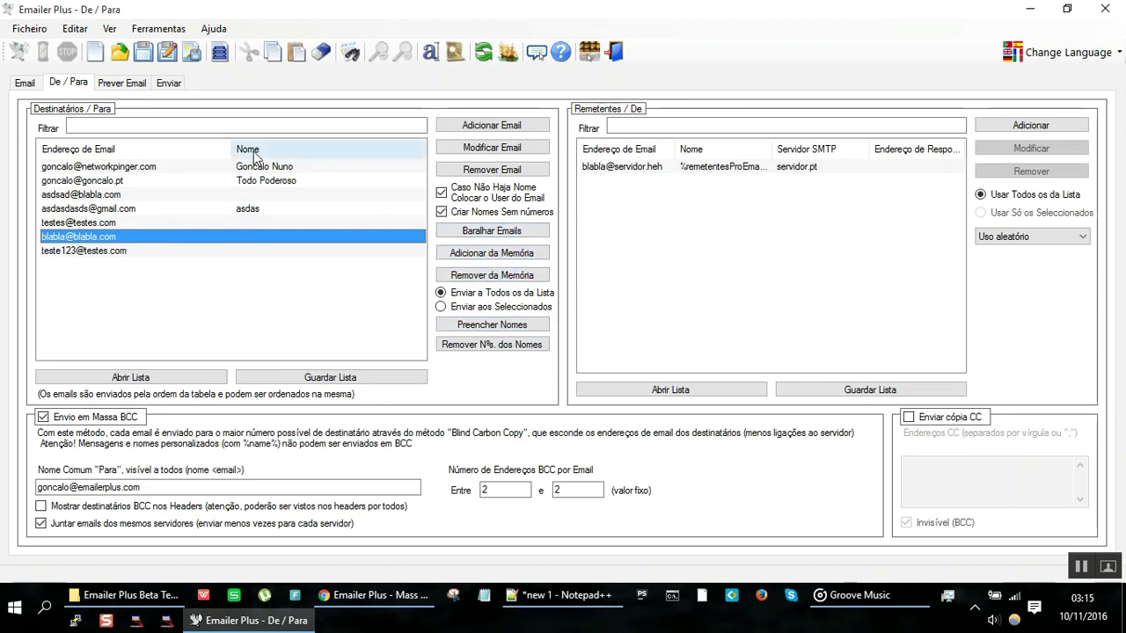
Step: Select all seven recipients and copy them to memory with Copiar
left_click(187, 168)
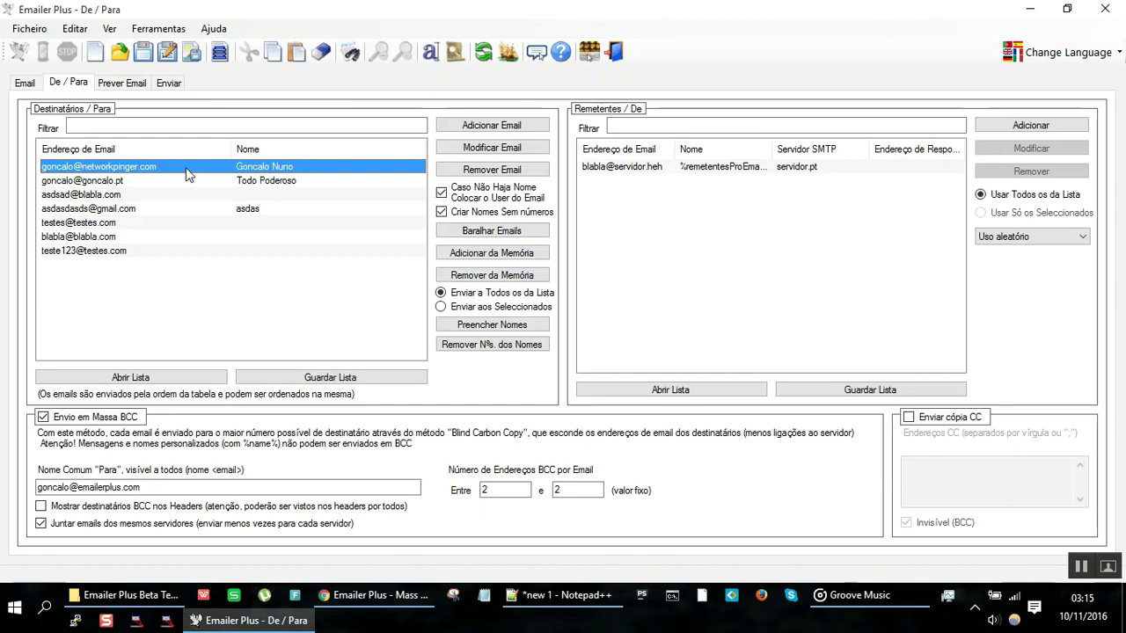
key("shift+Down")
key("shift+End")
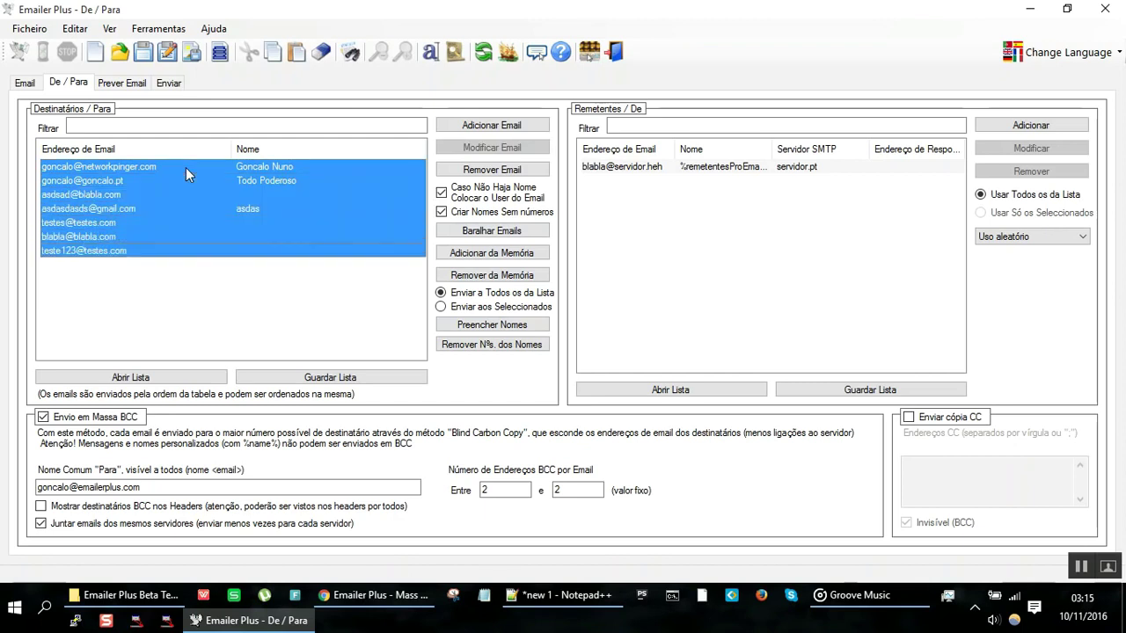
right_click(186, 200)
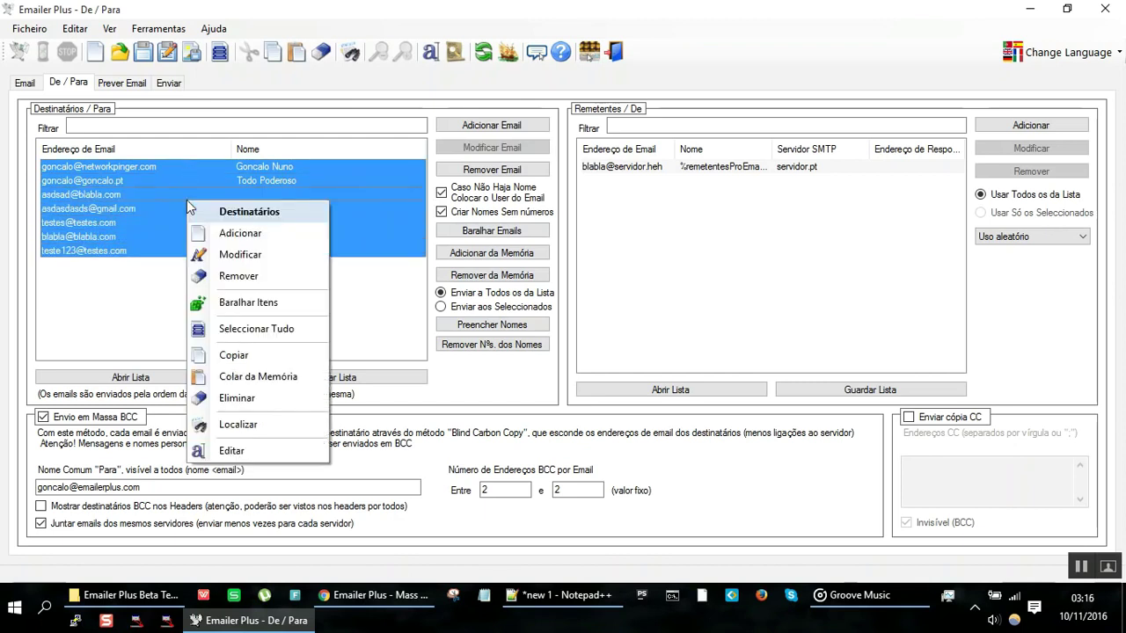
left_click(270, 359)
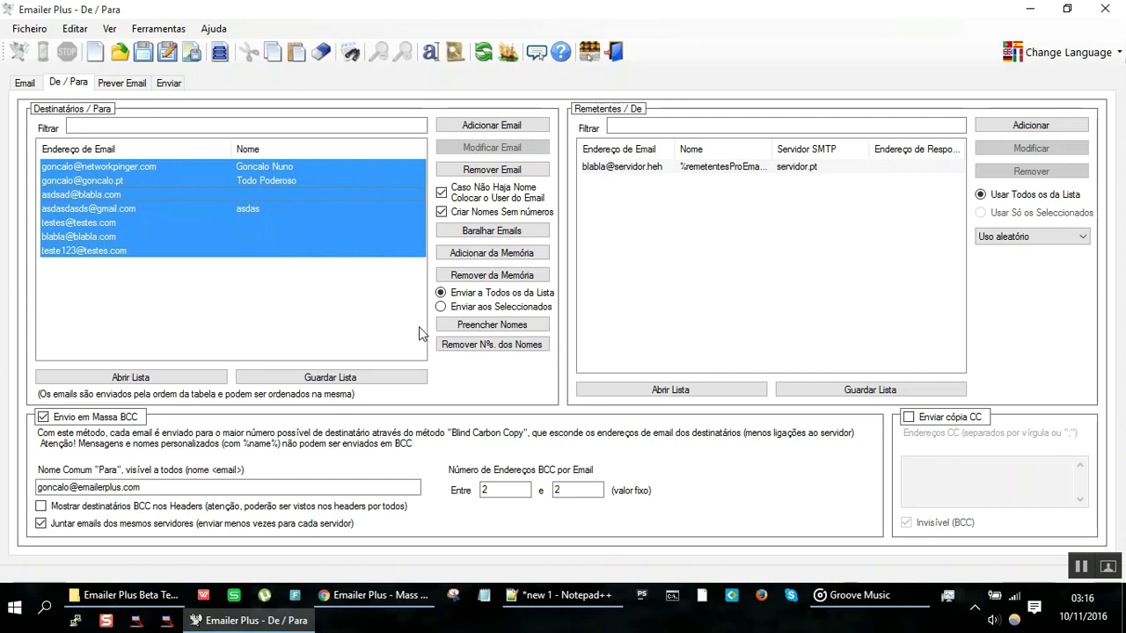
Step: View the recipient table as editable text, close it without saving, and bring Notepad++ forward
left_click(440, 58)
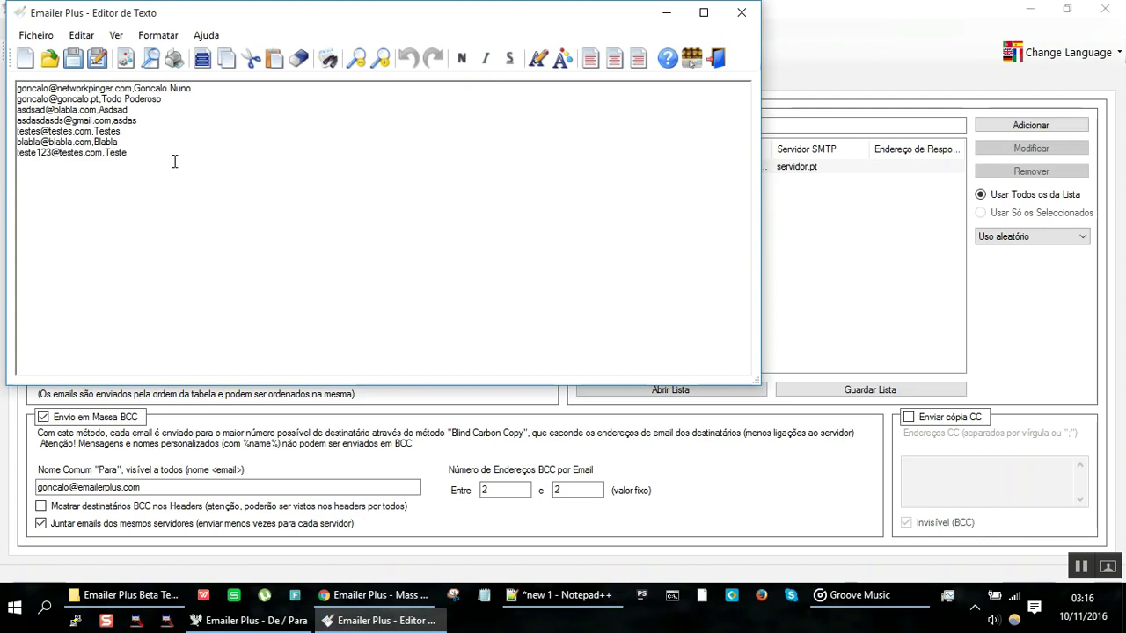
scroll(174, 161, "up", 6)
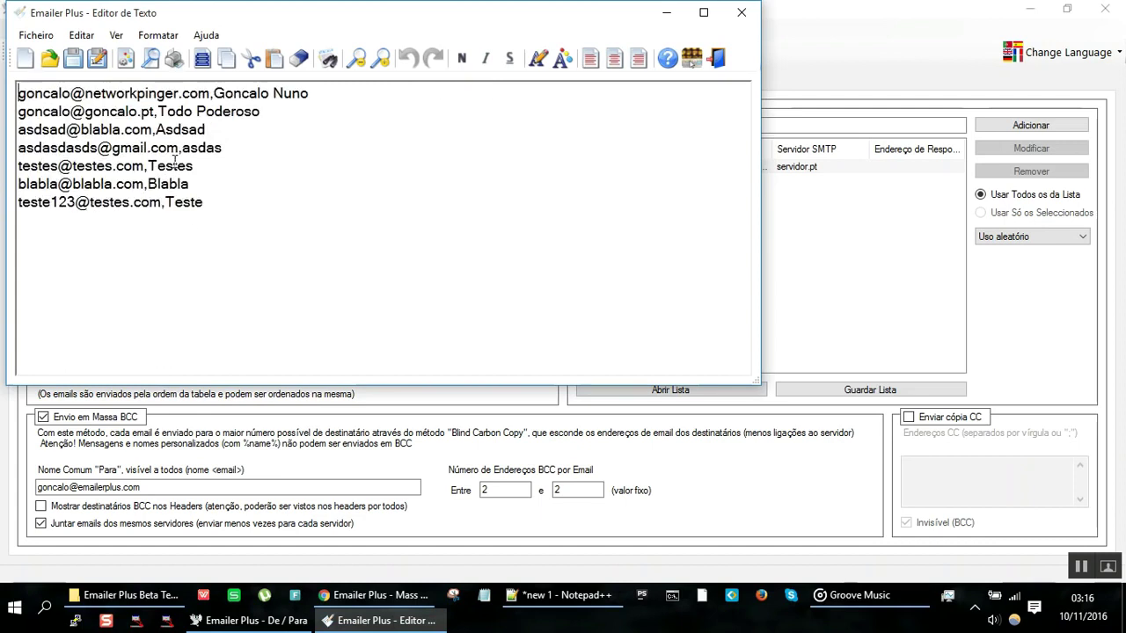
left_click(380, 65)
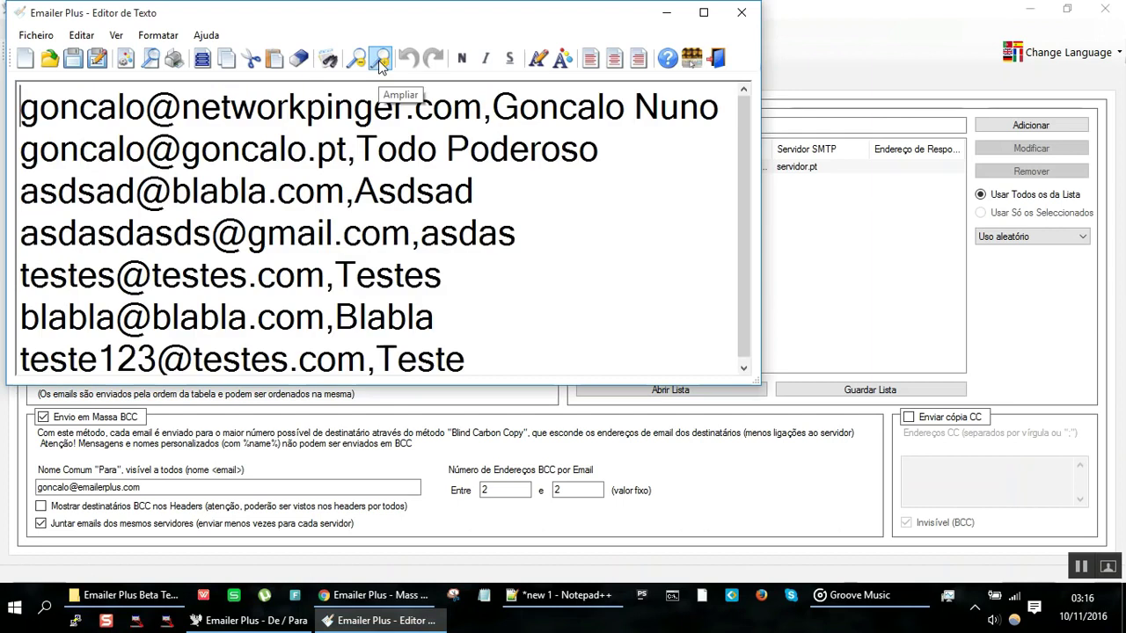
left_click(741, 16)
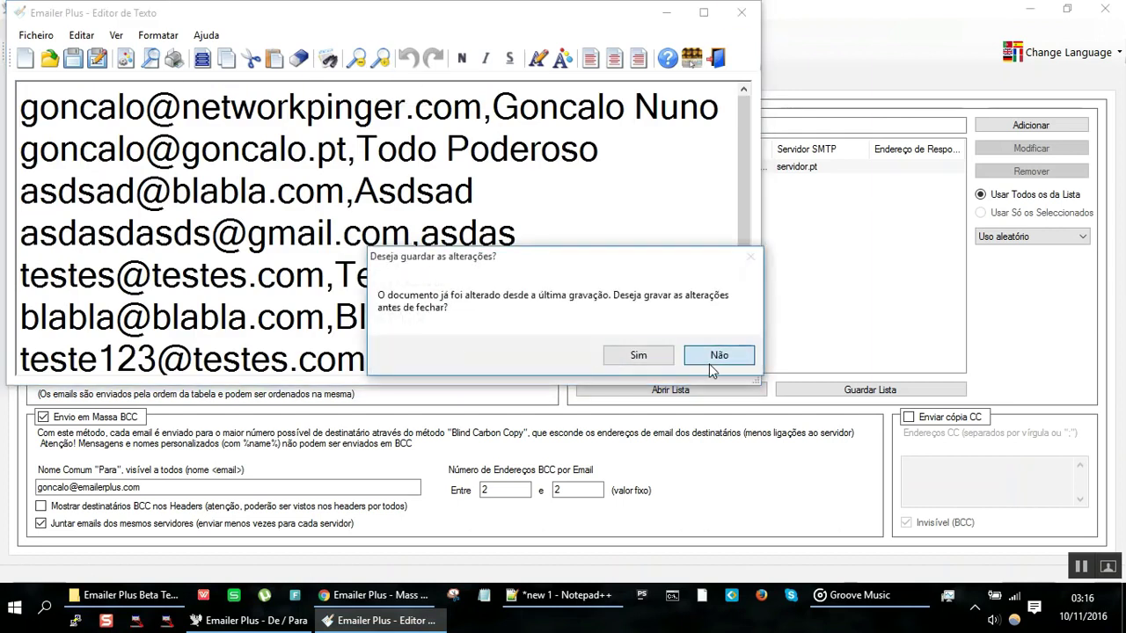
left_click(716, 357)
left_click(585, 605)
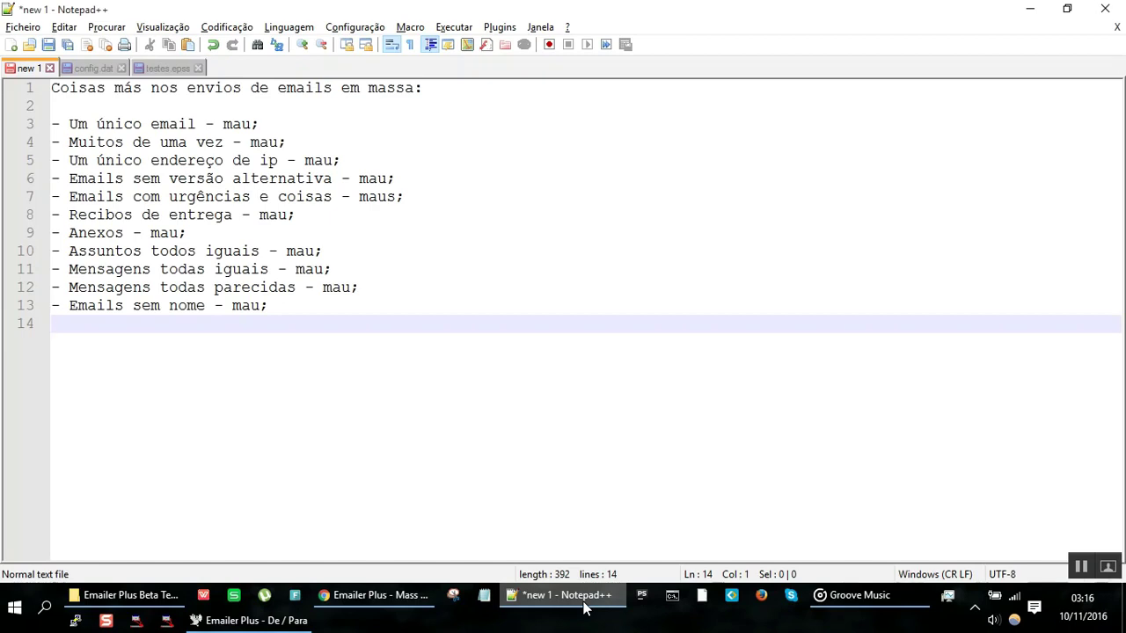
Step: Remove the empty line after line 13, create a new document and paste the recipient list
key("ctrl+t")
key("BackSpace")
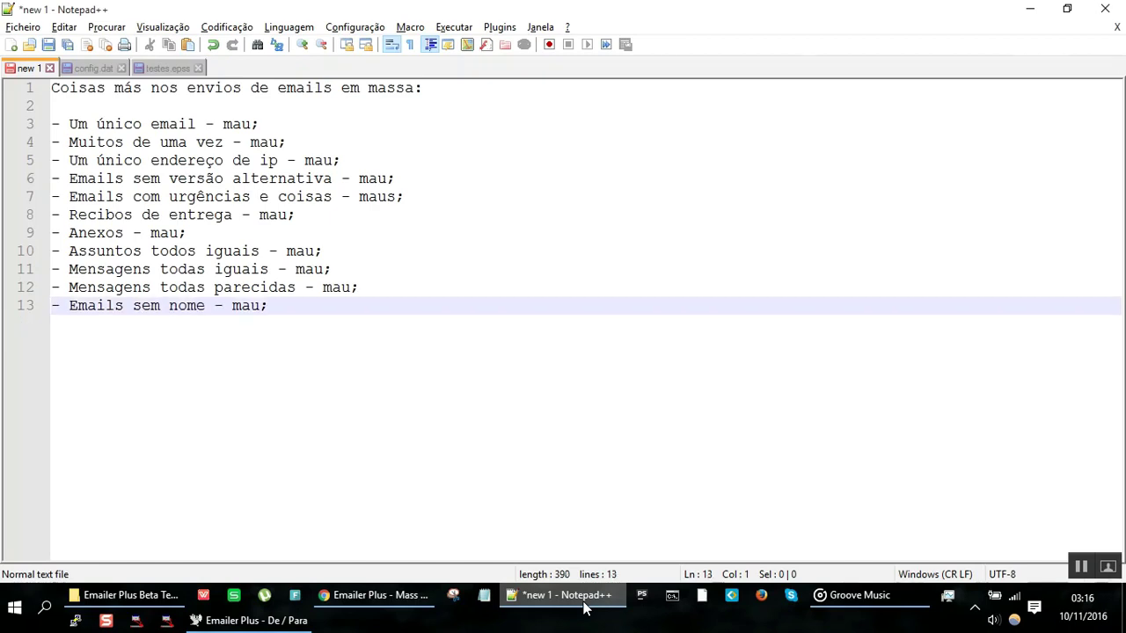
left_click(25, 28)
left_click(45, 46)
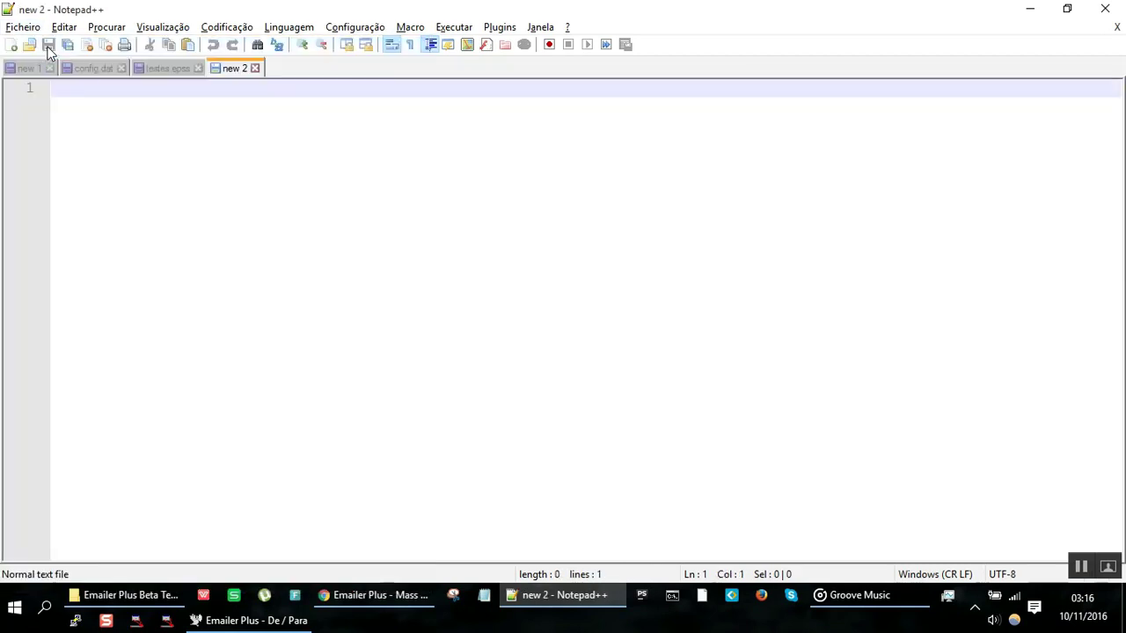
key("ctrl+v")
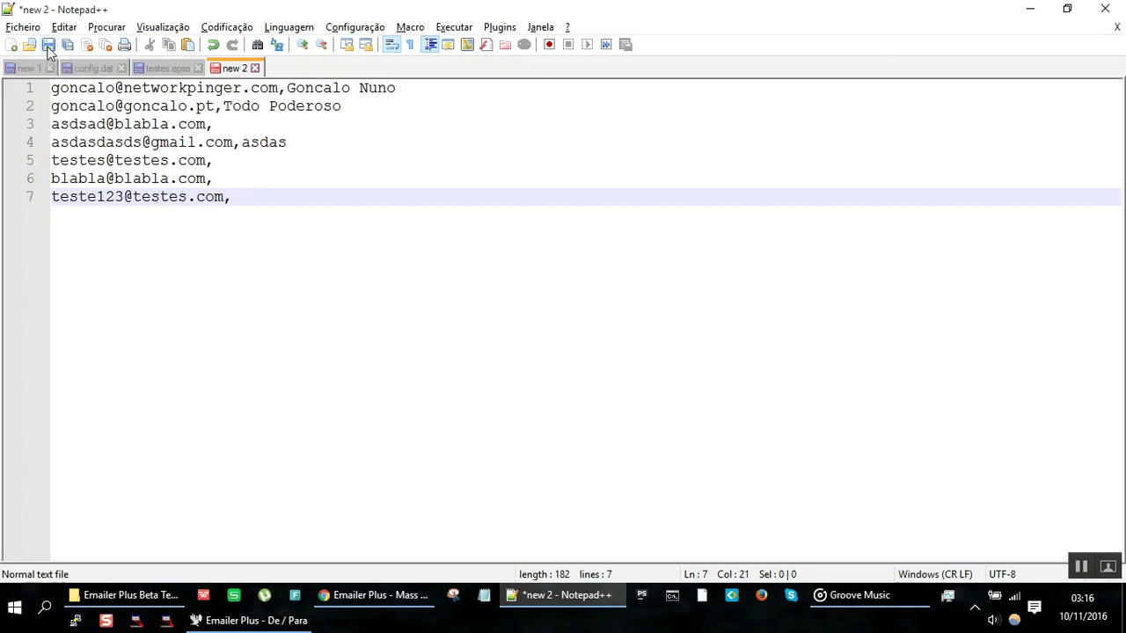
Step: Finish the pasted list and type two new address,name lines, correcting a typo
type("blabla")
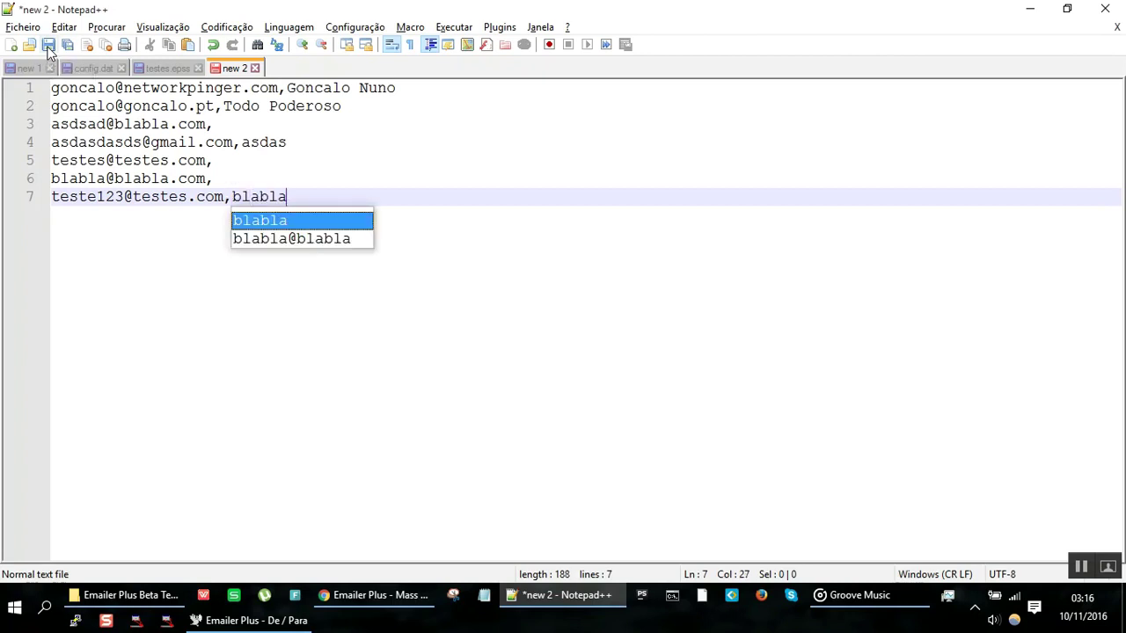
key("Return")
key("Return")
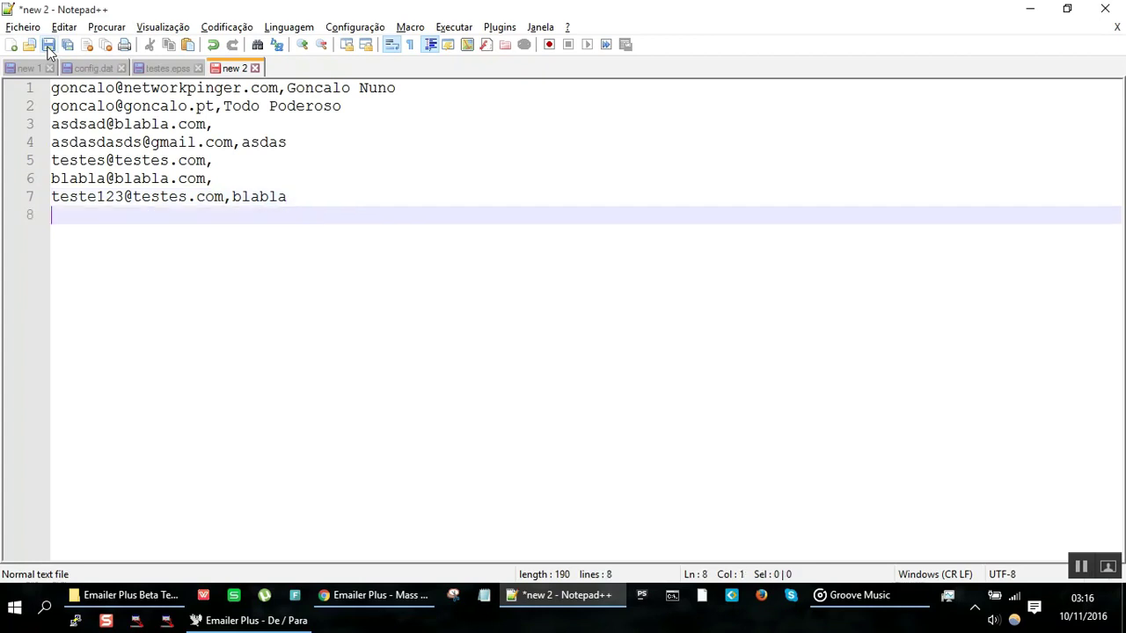
type("xispas@blabla")
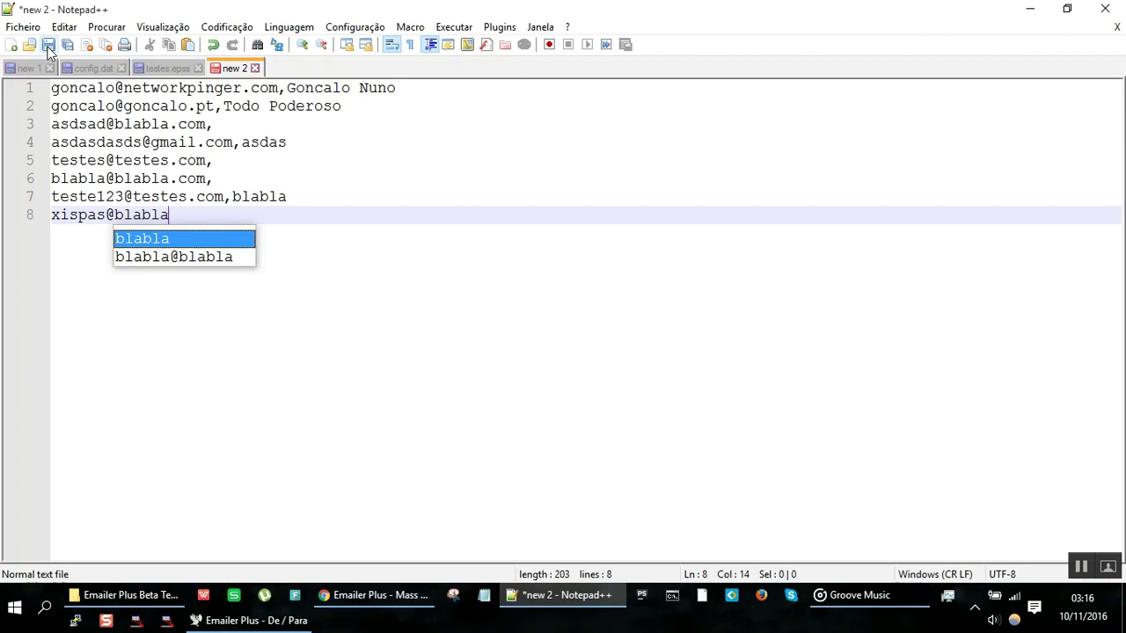
type(".com,careca")
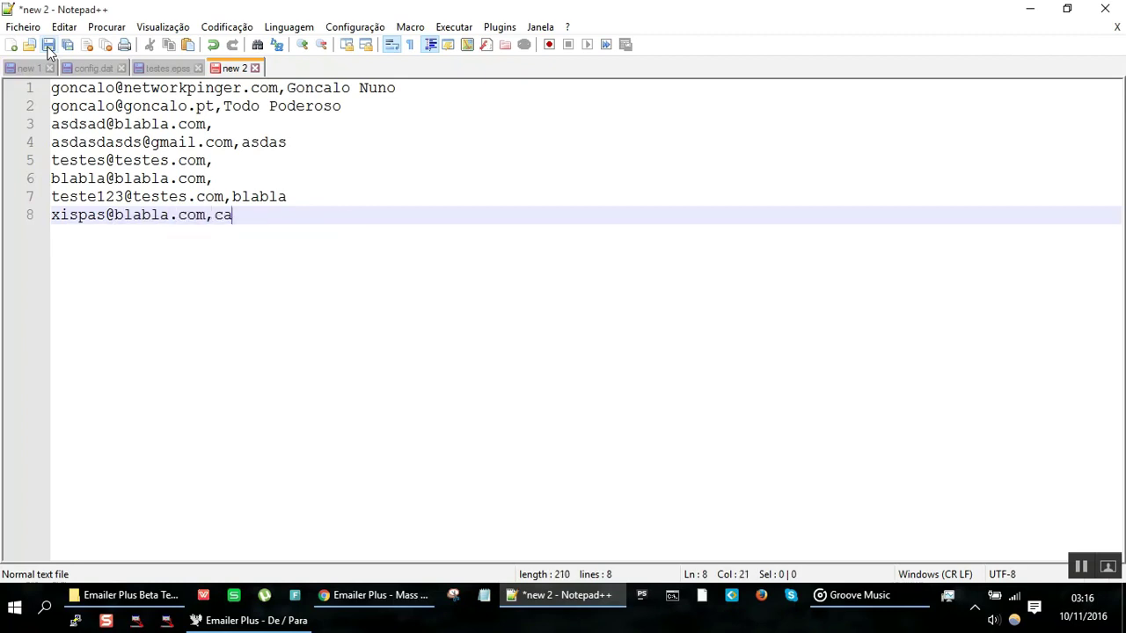
key("Return")
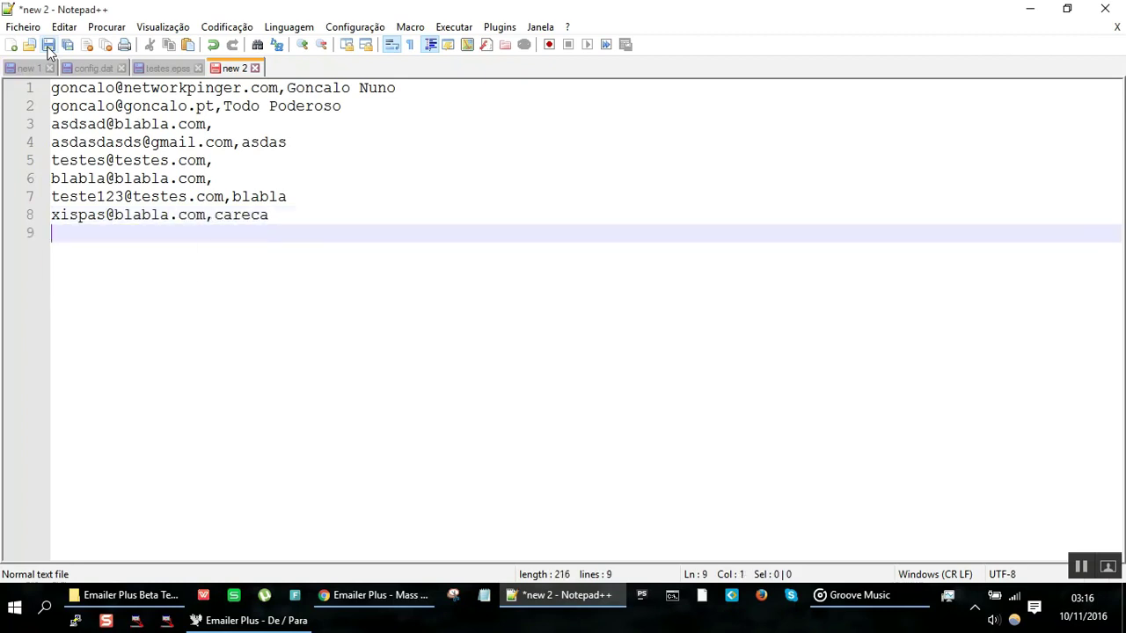
type("careca@boaboaboa")
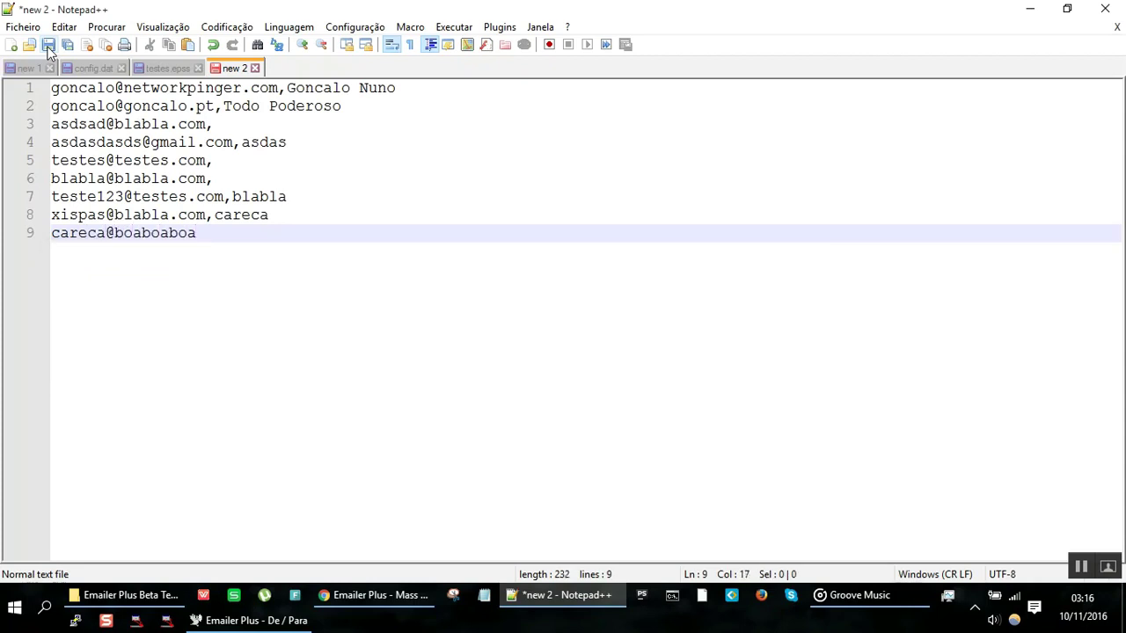
type(".com,xispas")
key("BackSpace")
key("BackSpace")
type("spas")
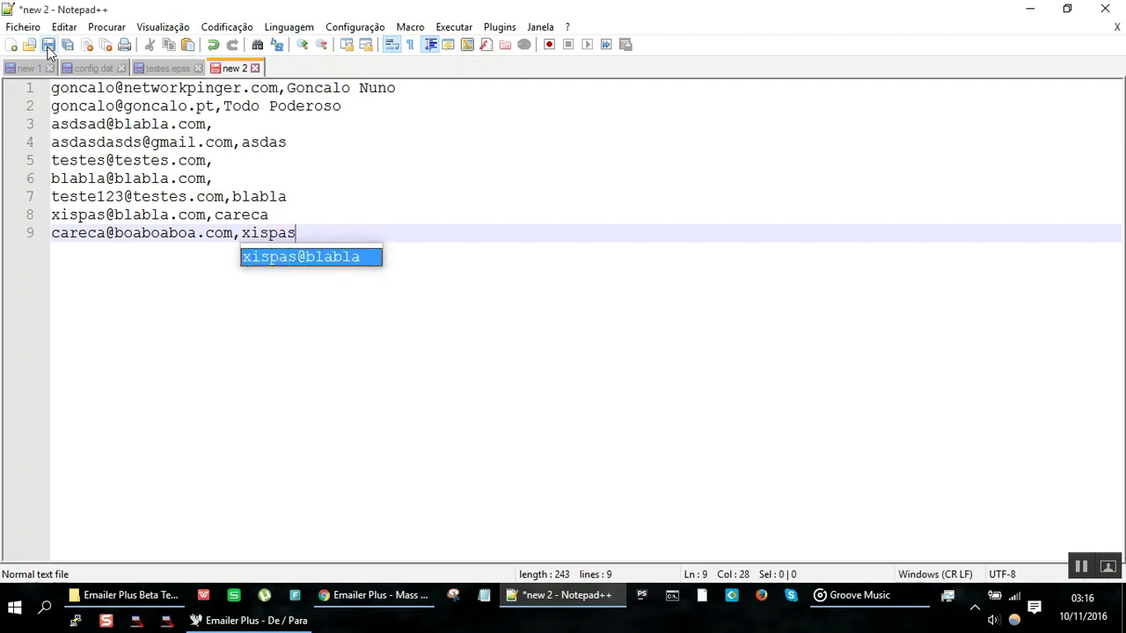
Step: Look back over the address list, briefly check Emailer Plus, and return to the list's last line
key("ctrl+a")
key("Right")
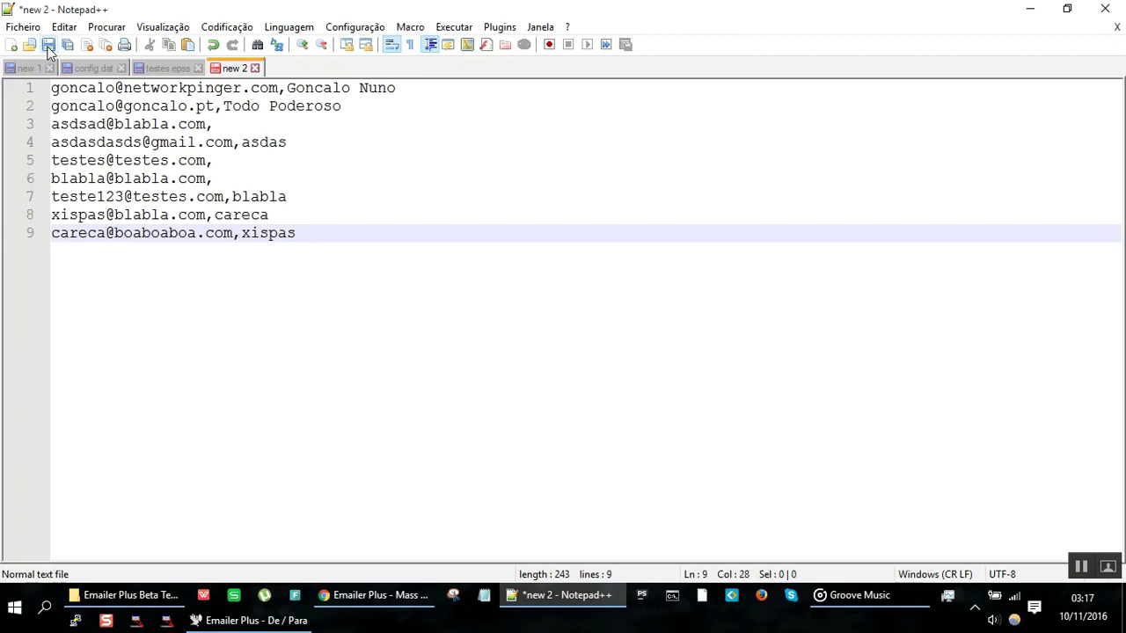
key("Up")
key("Up")
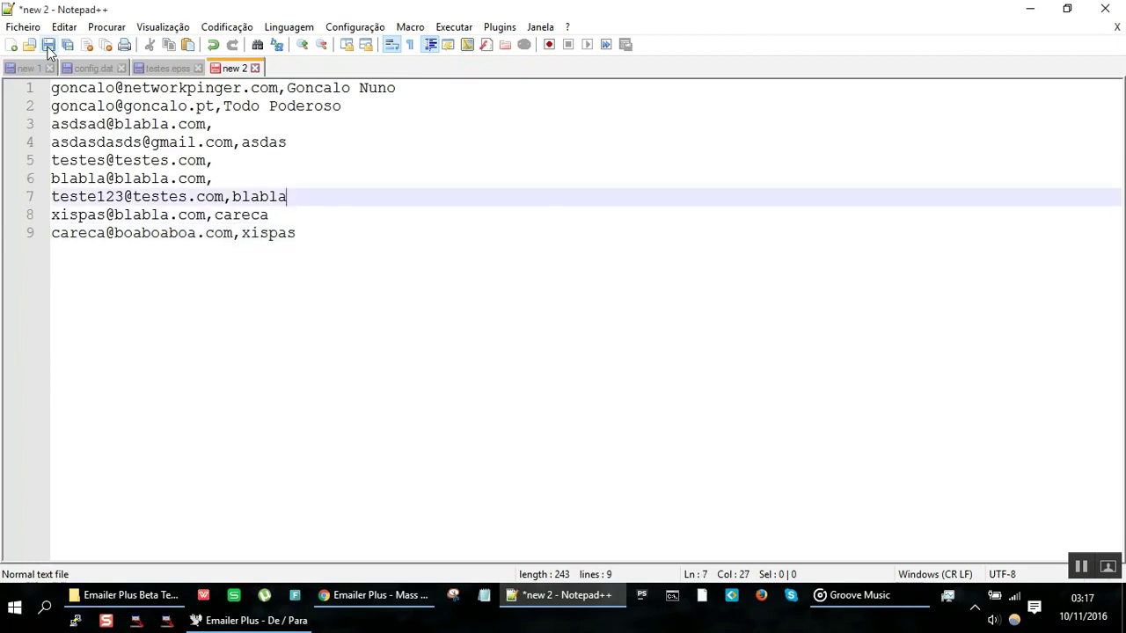
key("Up")
key("Up")
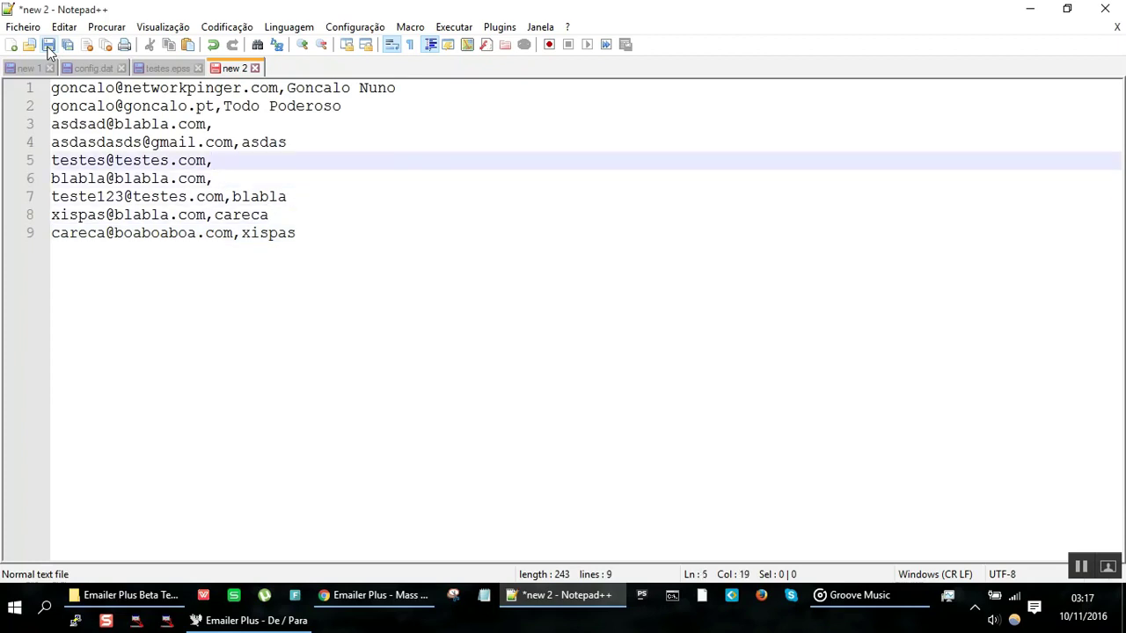
key("alt+Tab")
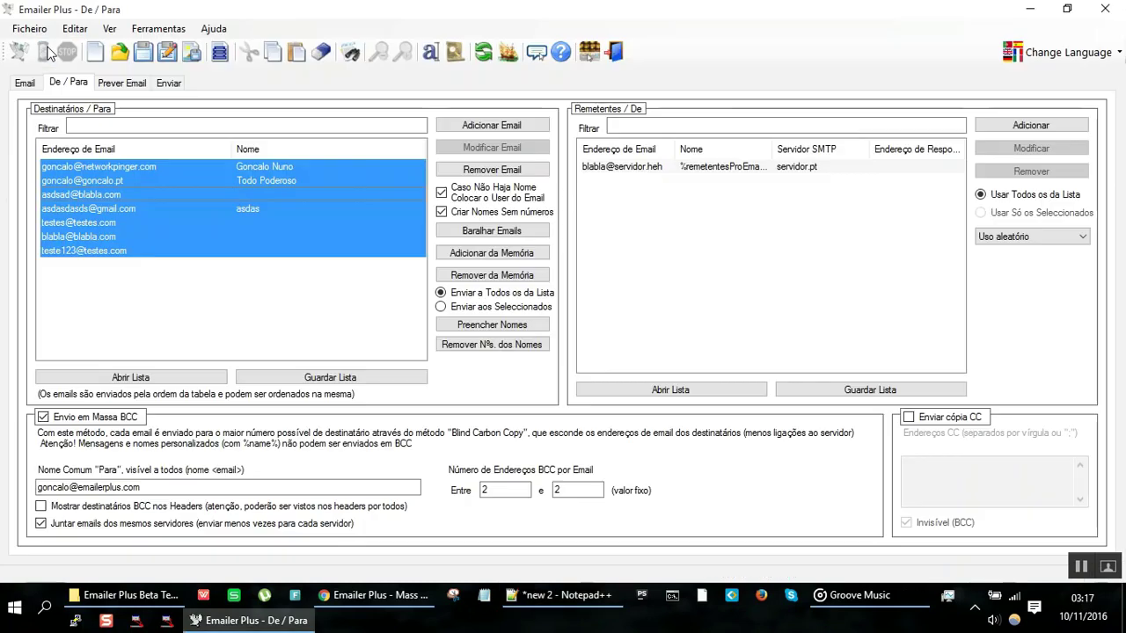
key("alt+Tab")
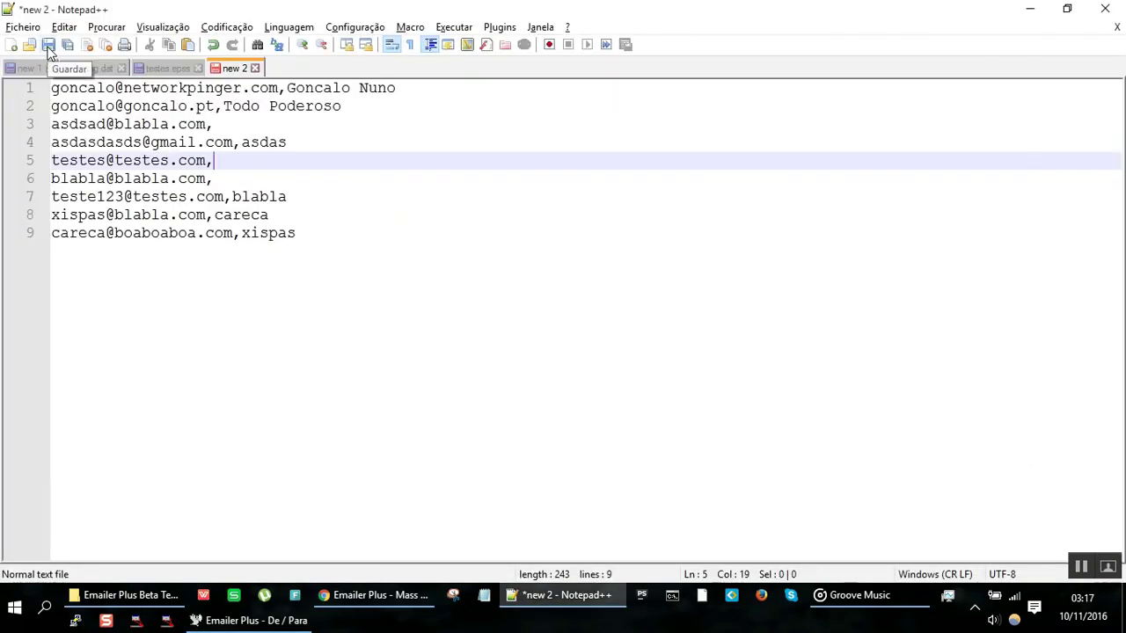
key("Down")
key("Down")
key("End")
key("Down")
key("Down")
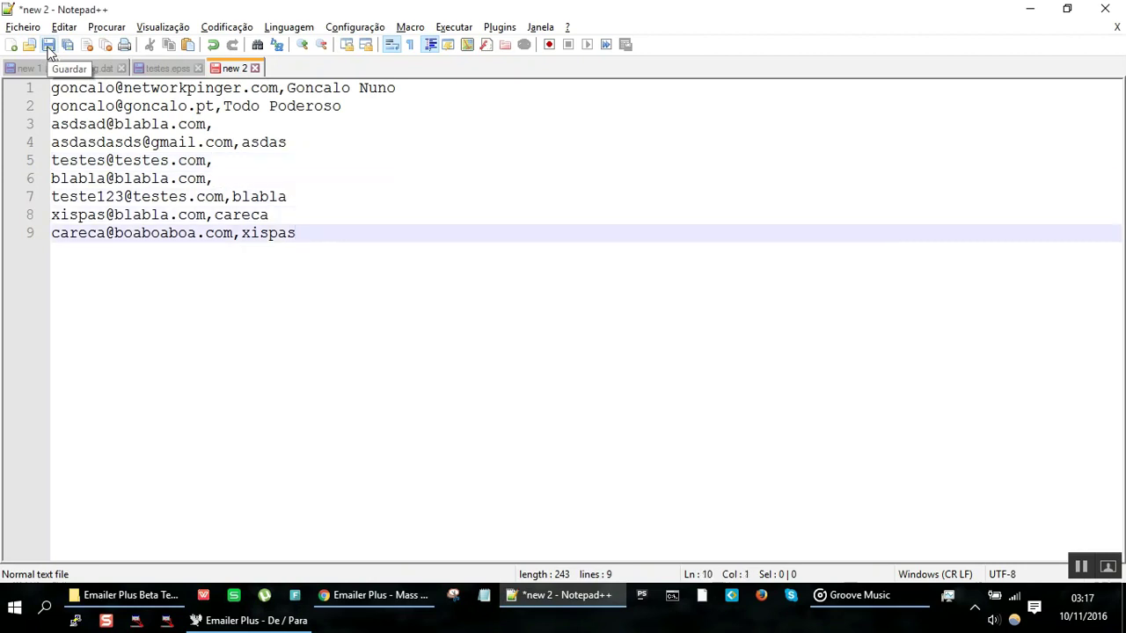
Step: Add a tenth address,name line and copy the whole ten-line list to memory
key("Return")
type("patodonals")
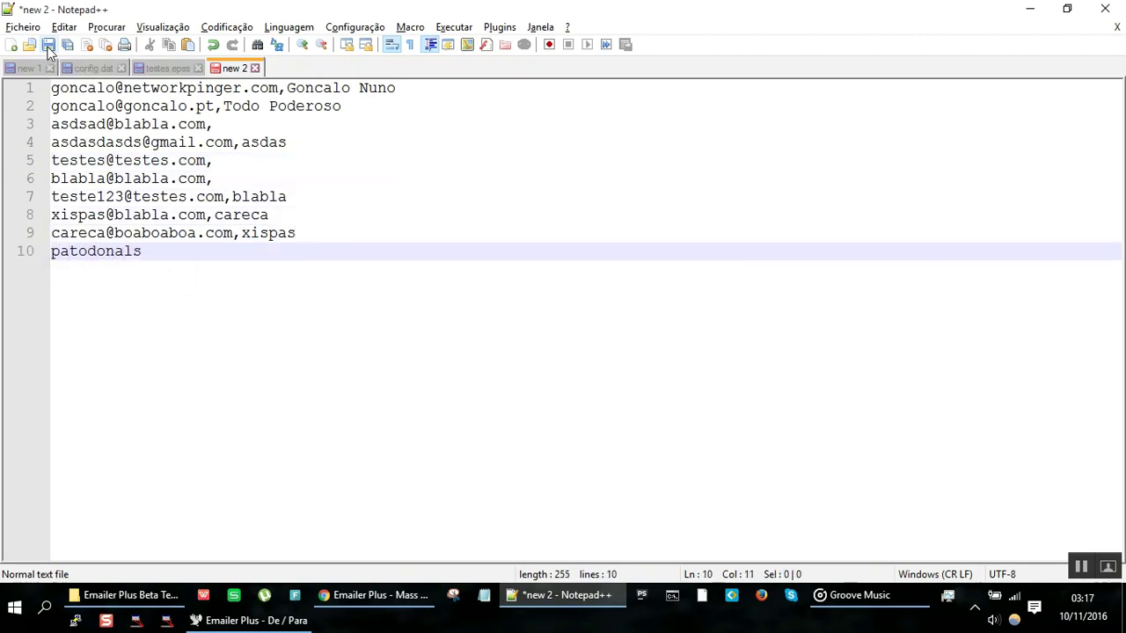
key("BackSpace")
type("d@disney.")
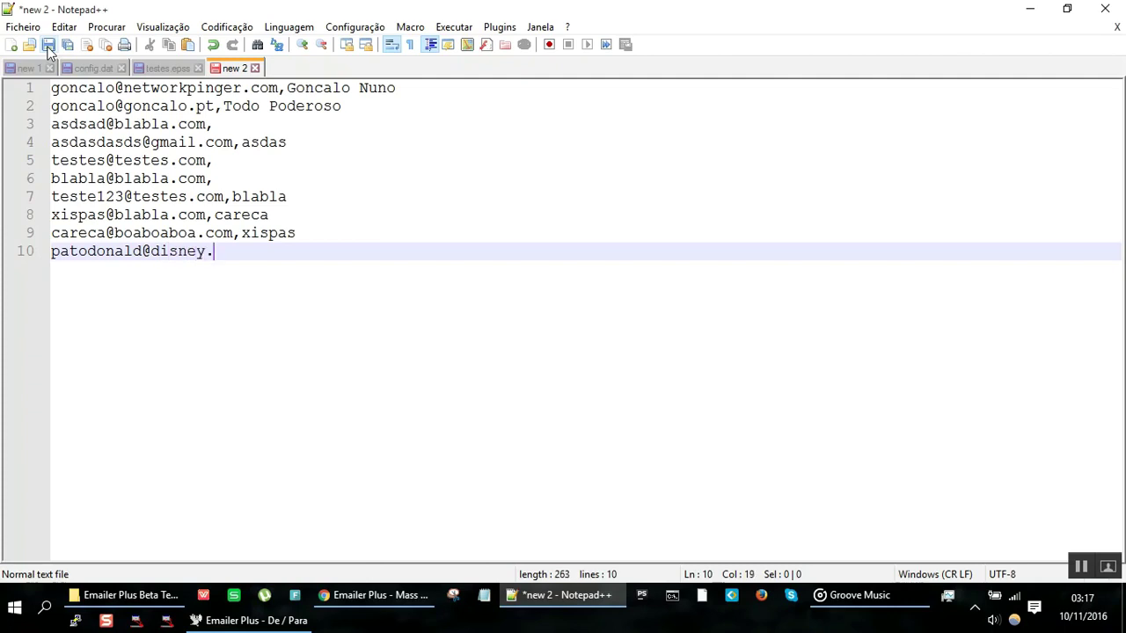
key("BackSpace")
type("com")
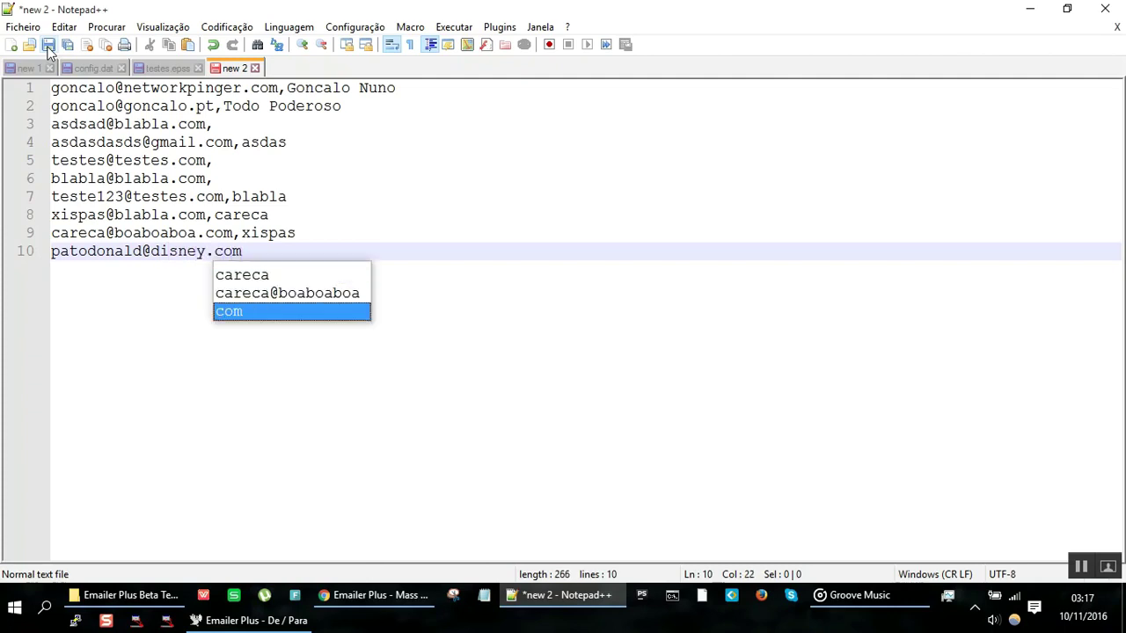
type(",donald")
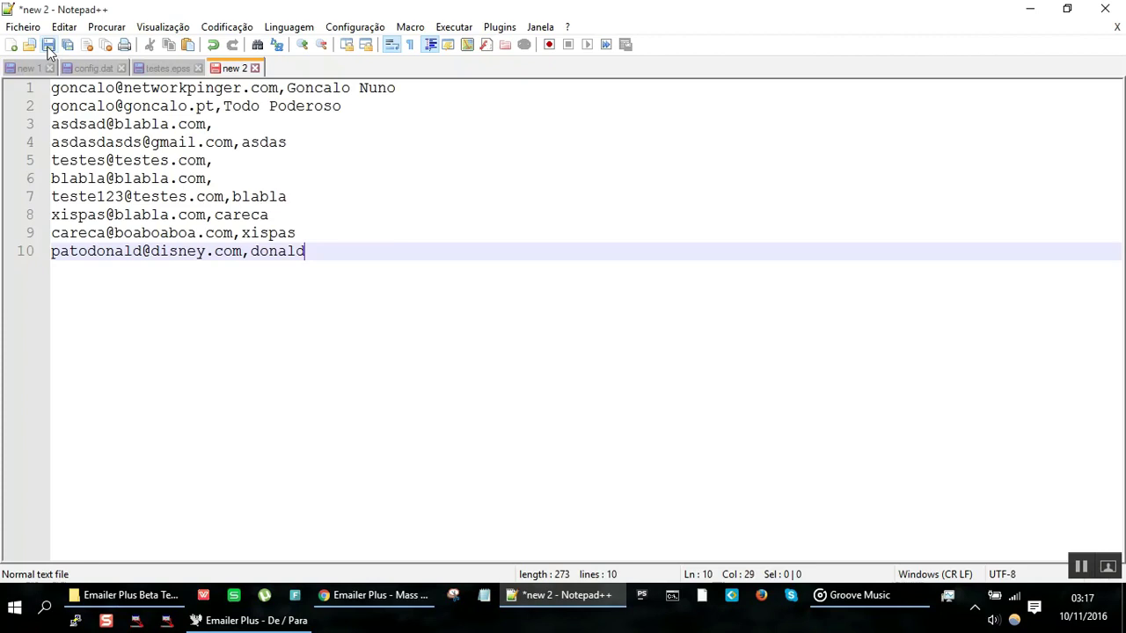
key("ctrl+a")
key("ctrl+End")
key("alt+Tab")
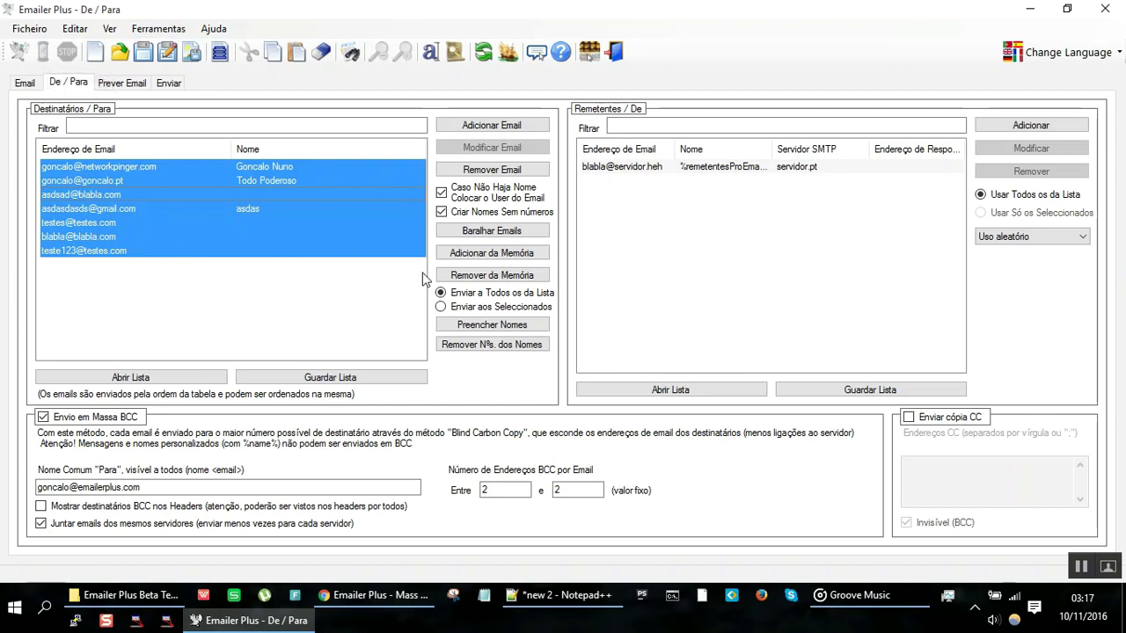
Step: Import addresses from memory with Adicionar da Memória, accepting the three new ones
left_click(325, 289)
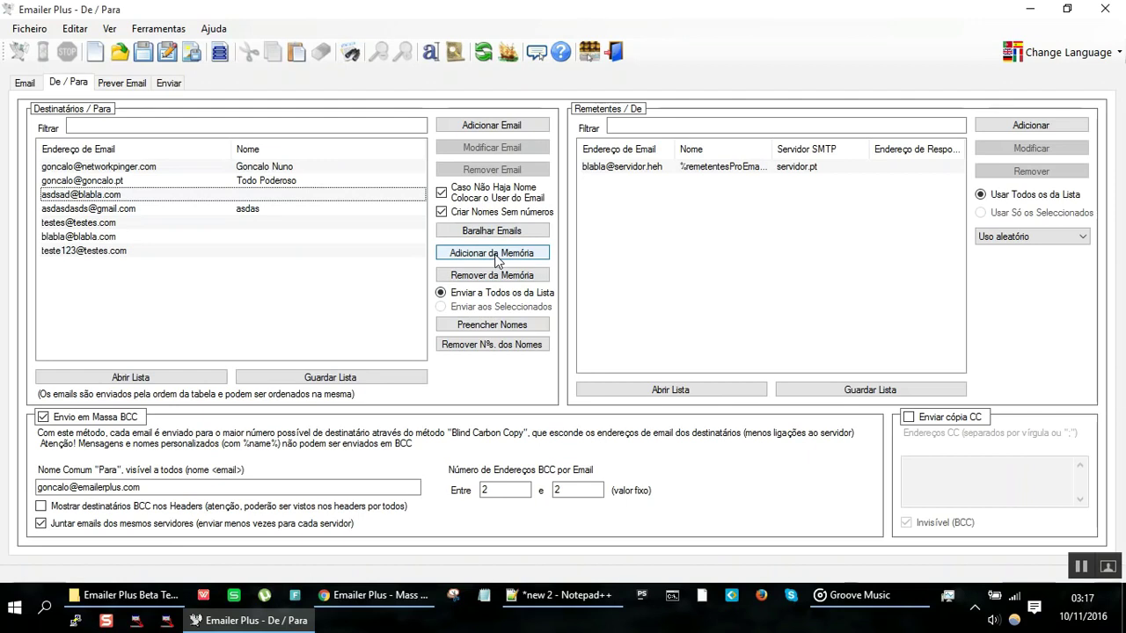
left_click(493, 255)
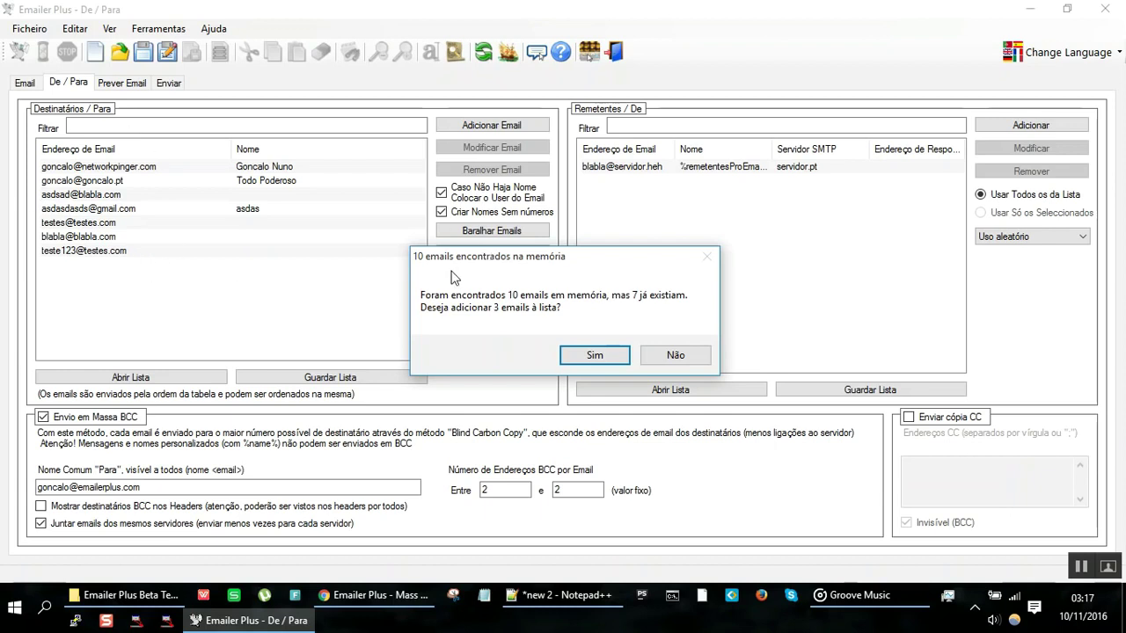
left_click(595, 356)
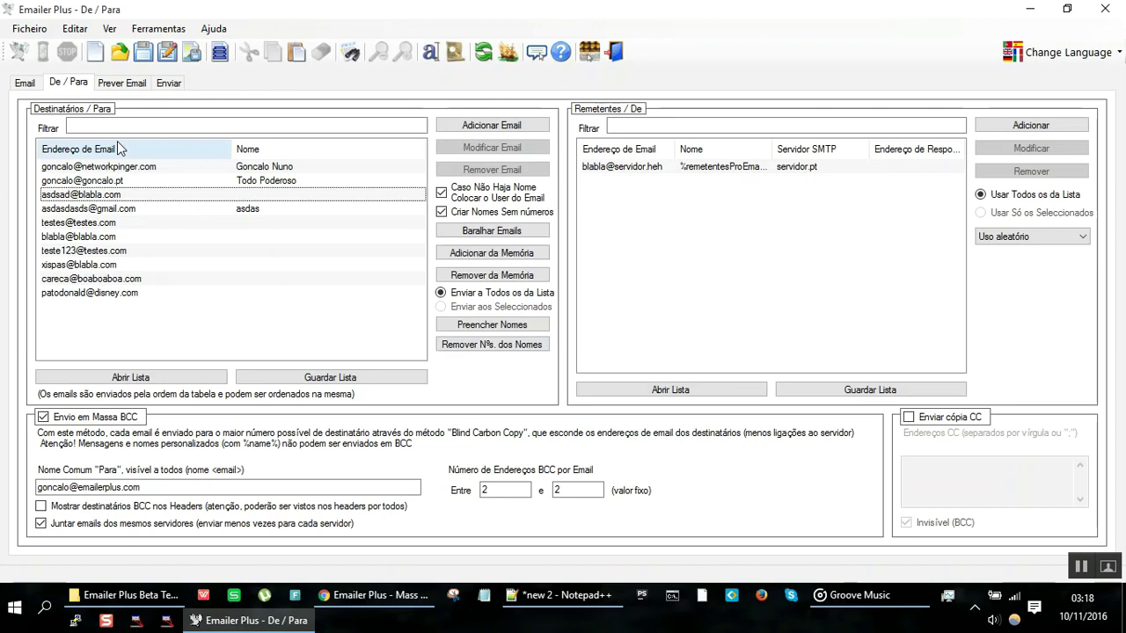
Step: Remove all ten recipients, then re-import all ten addresses from memory
left_click(124, 169)
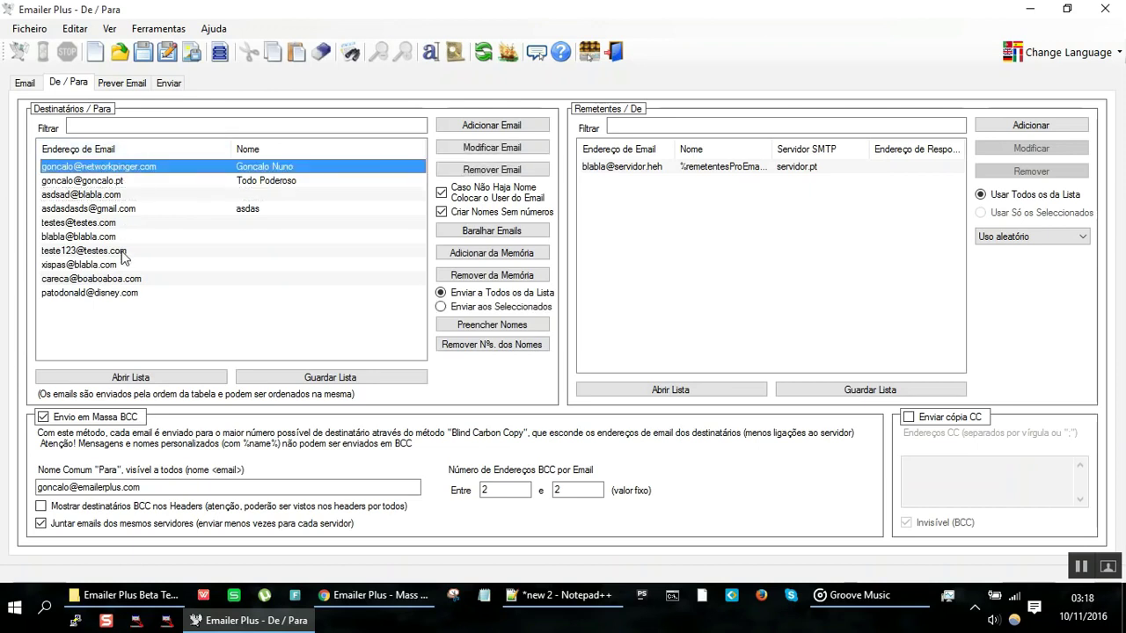
left_click(123, 293, "shift")
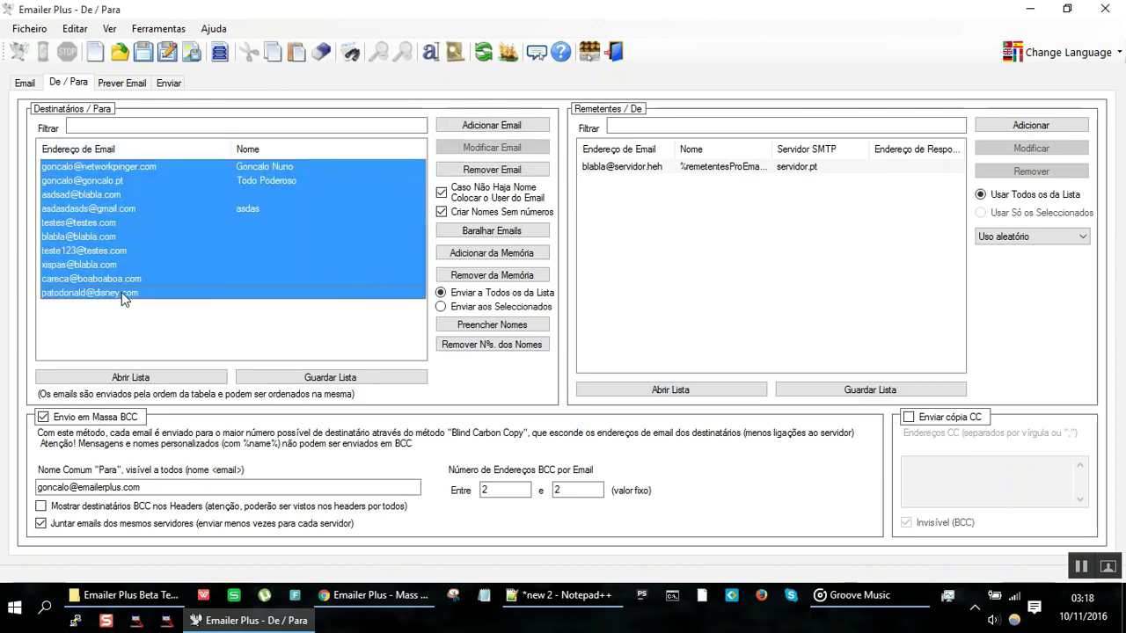
left_click(508, 170)
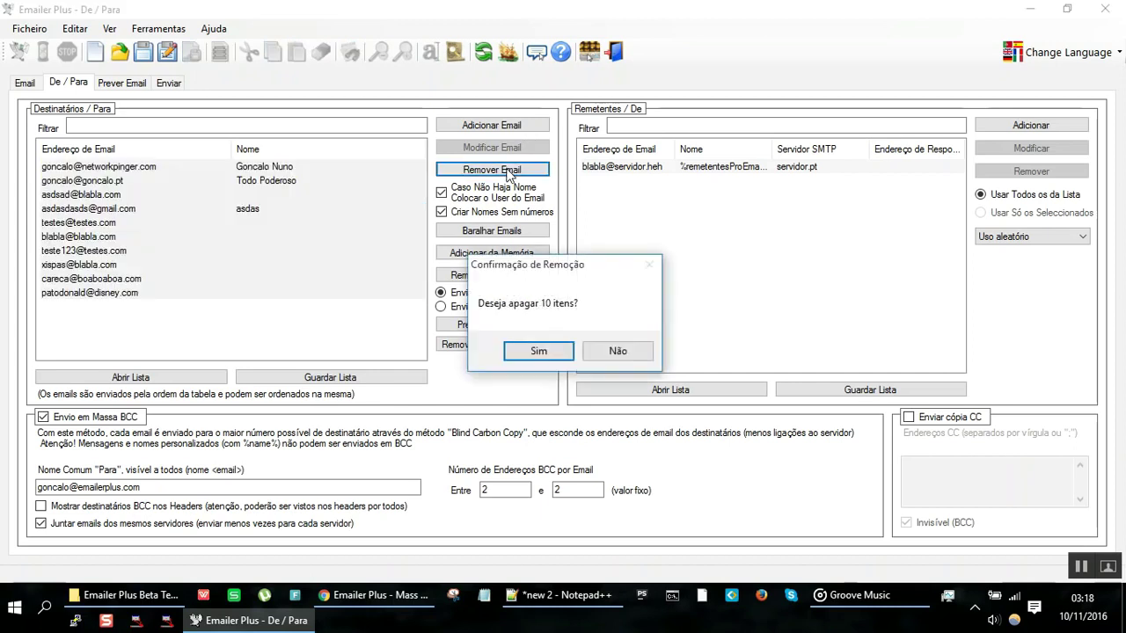
left_click(538, 351)
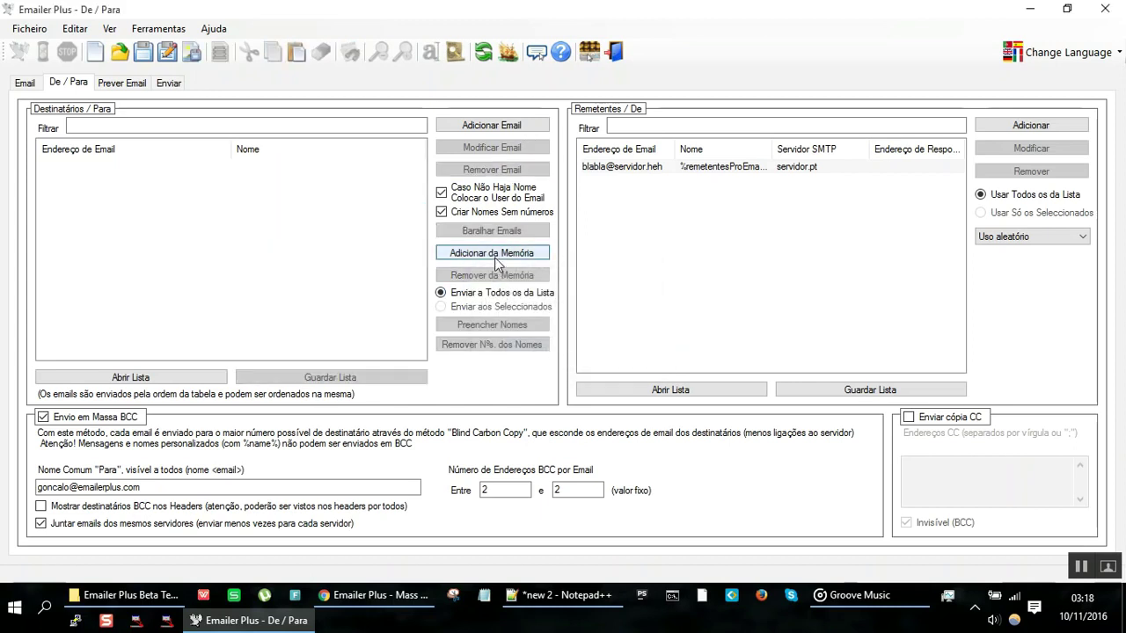
left_click(494, 253)
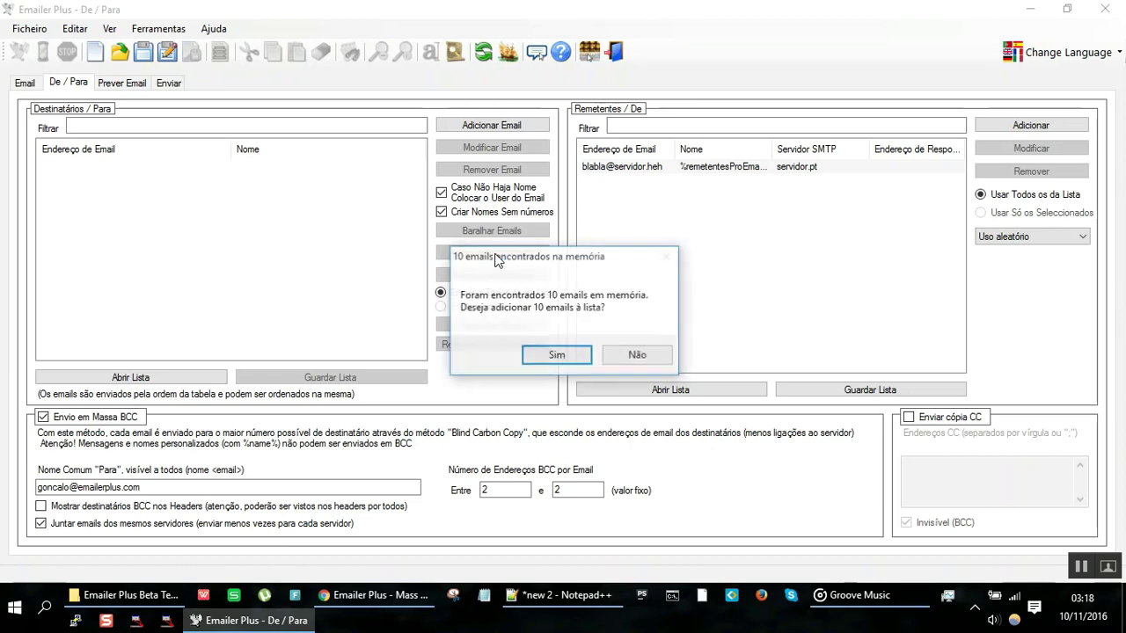
left_click(562, 357)
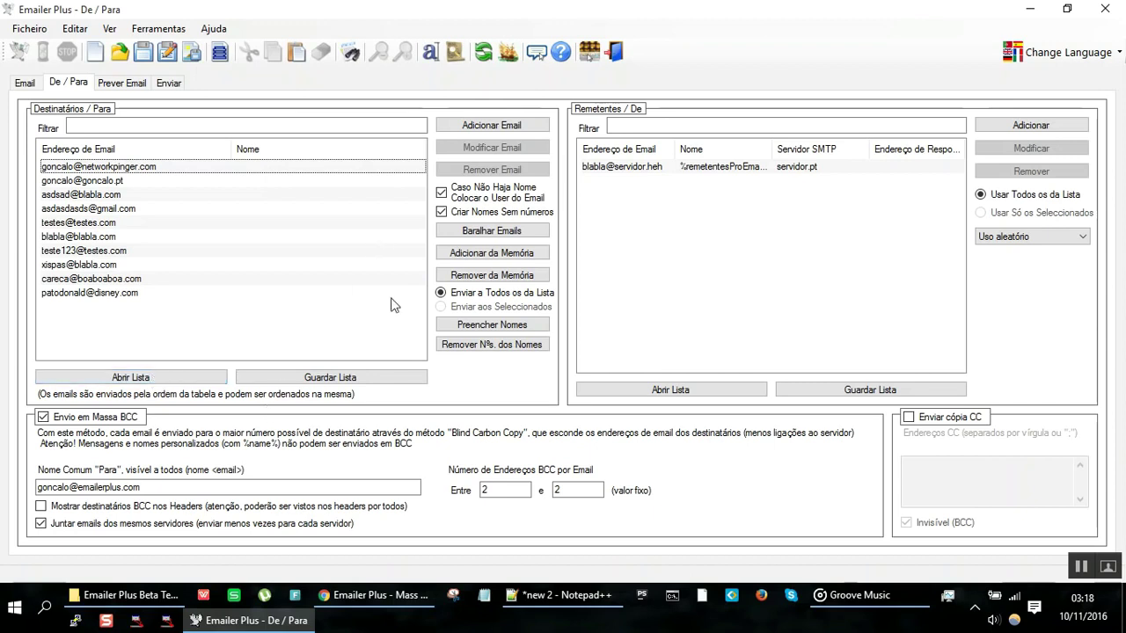
Step: Glance at the email list in Notepad++, then bring up the Emailer Plus Beta Testing folder
left_click(549, 594)
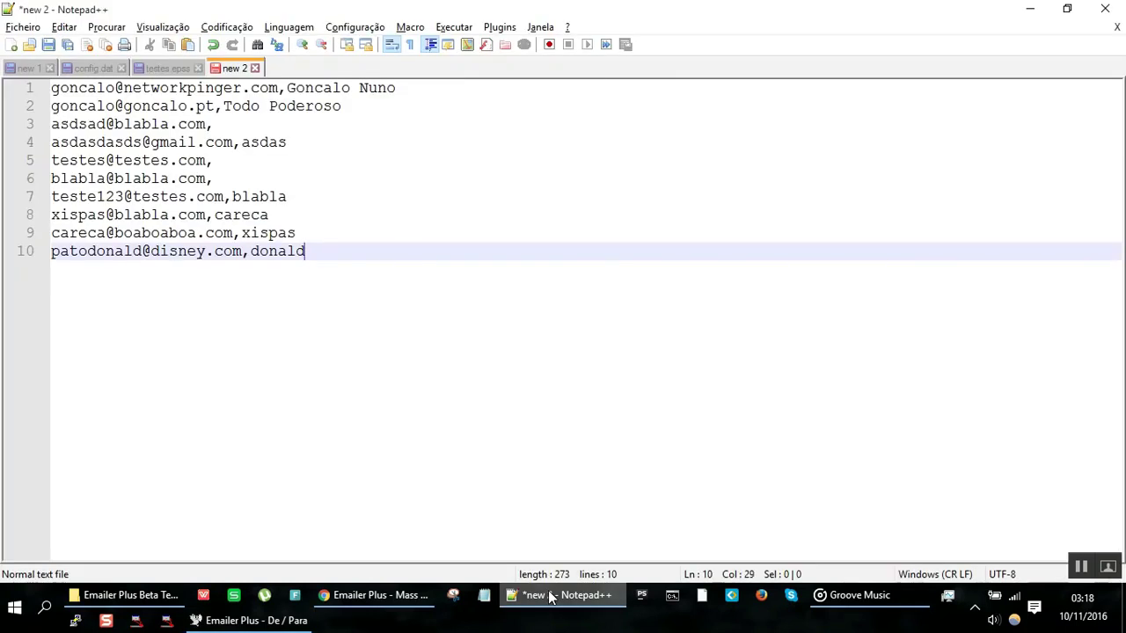
left_click(548, 594)
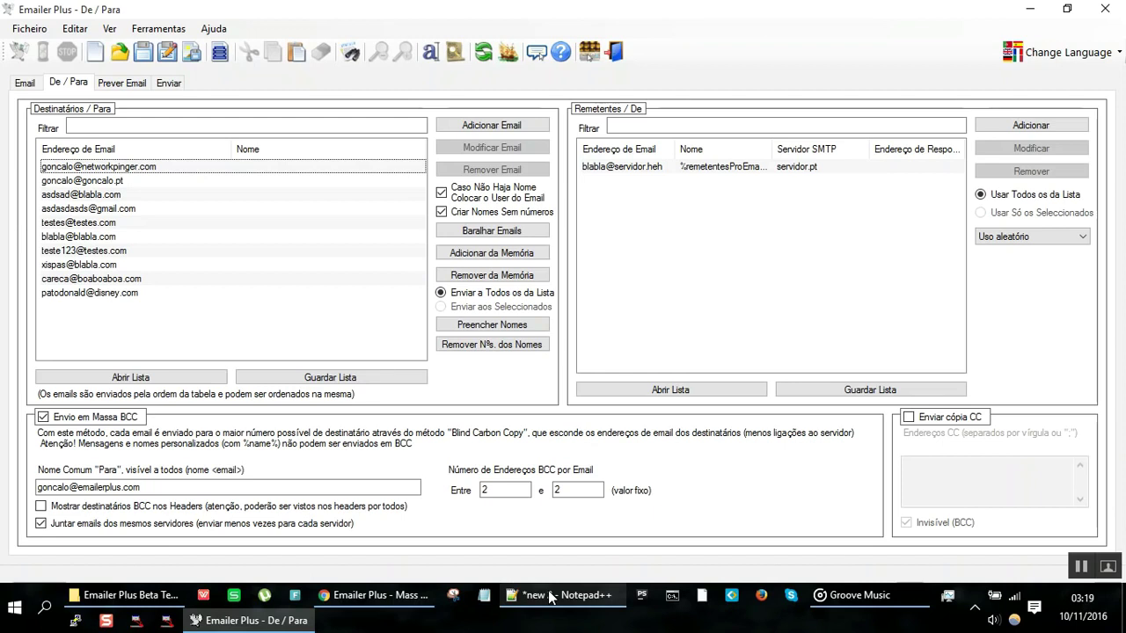
left_click(156, 598)
Step: Create a new text document named listaEmails.txt in the Emailer Plus Beta Testing folder
right_click(495, 276)
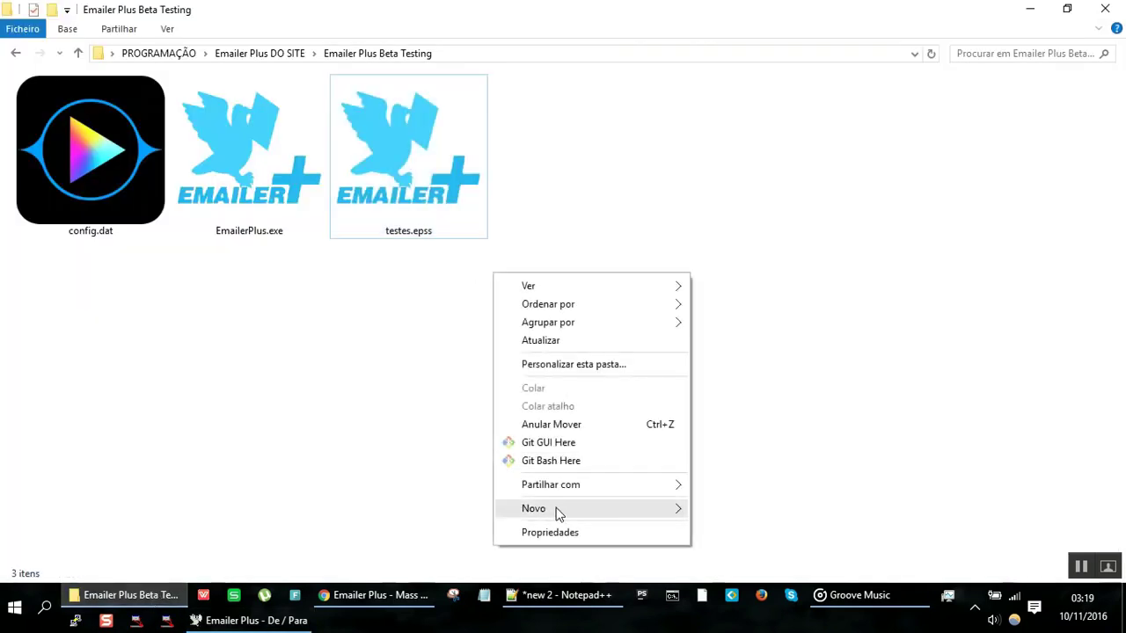
mouse_move(559, 514)
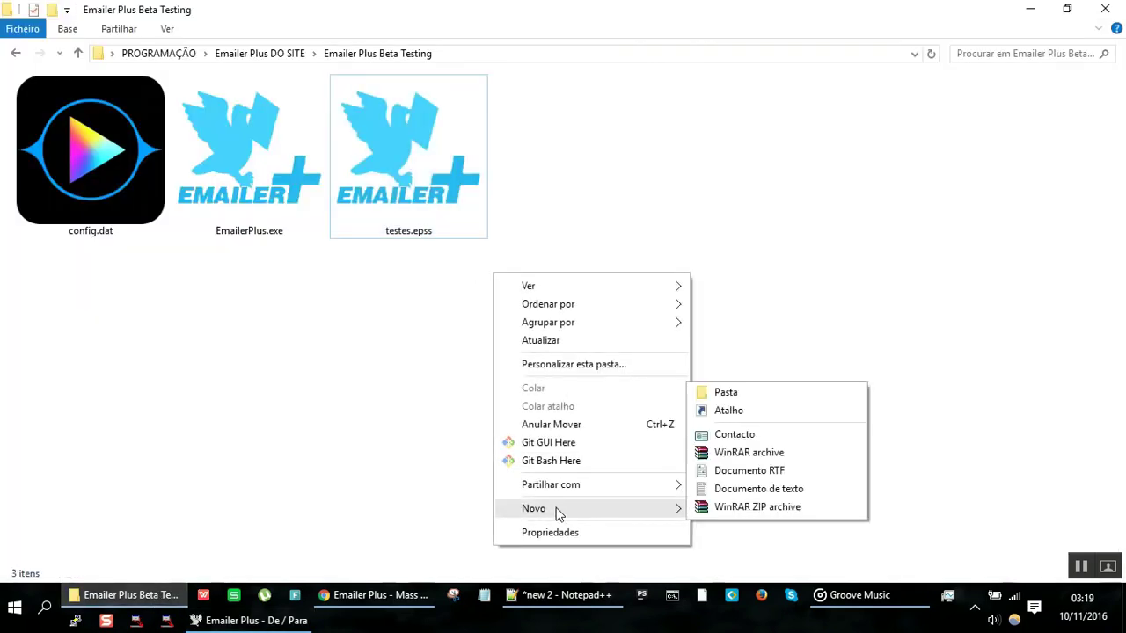
left_click(747, 490)
type("lista")
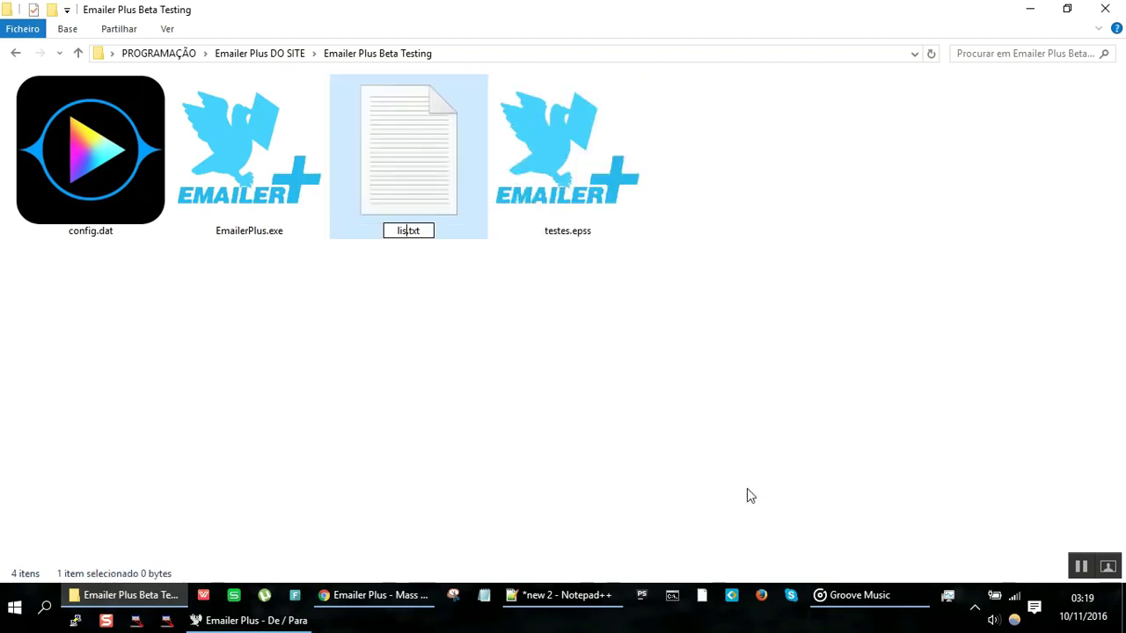
type("EMails")
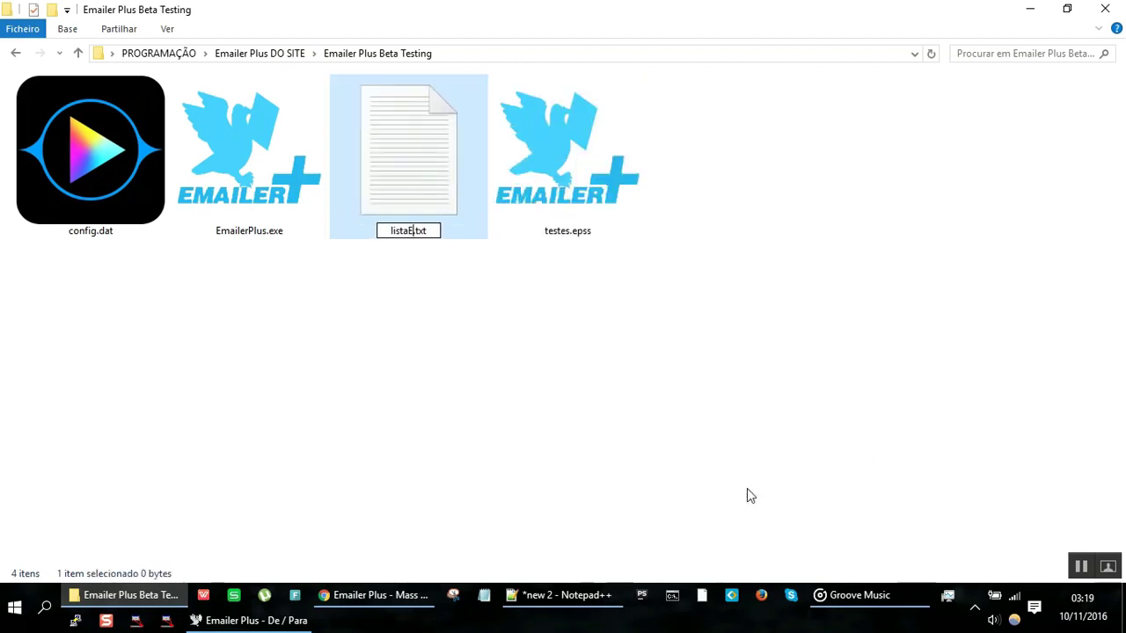
key("BackSpace")
key("BackSpace")
key("BackSpace")
key("BackSpace")
key("BackSpace")
type("mails")
key("Return")
key("Return")
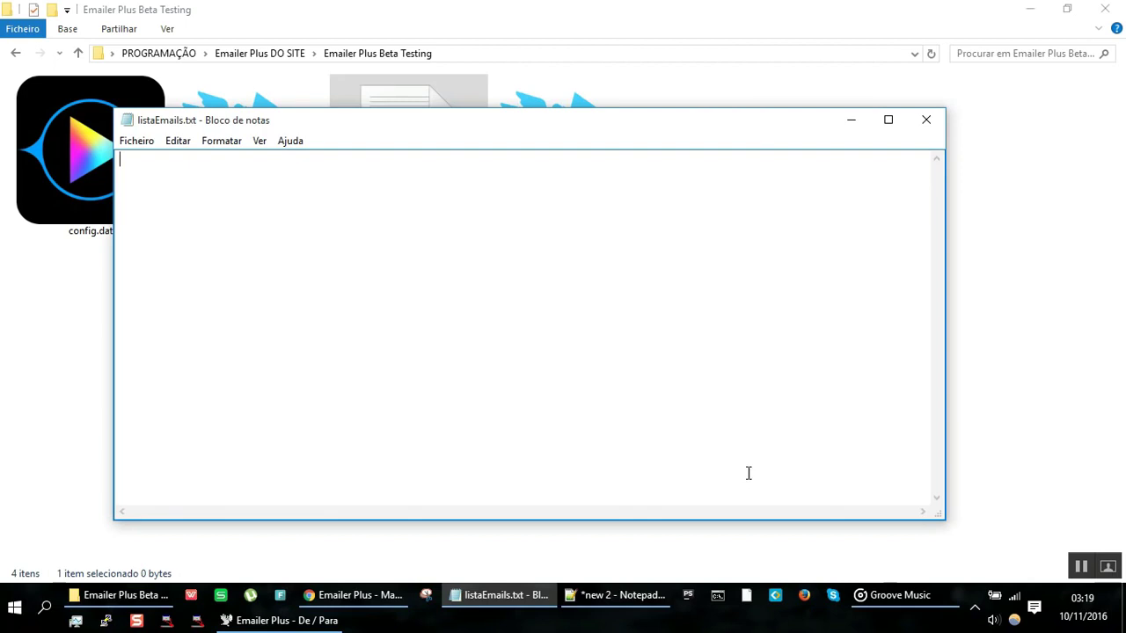
Step: Close listaEmails.txt in Notepad and reopen it with Edit with Notepad++
left_click(926, 119)
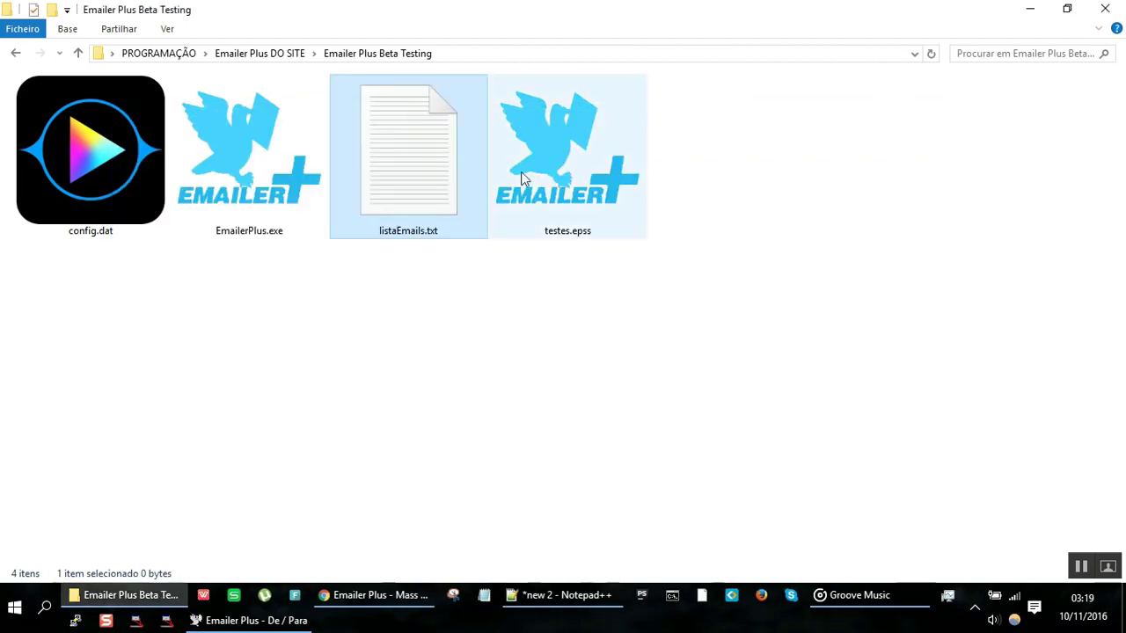
right_click(446, 192)
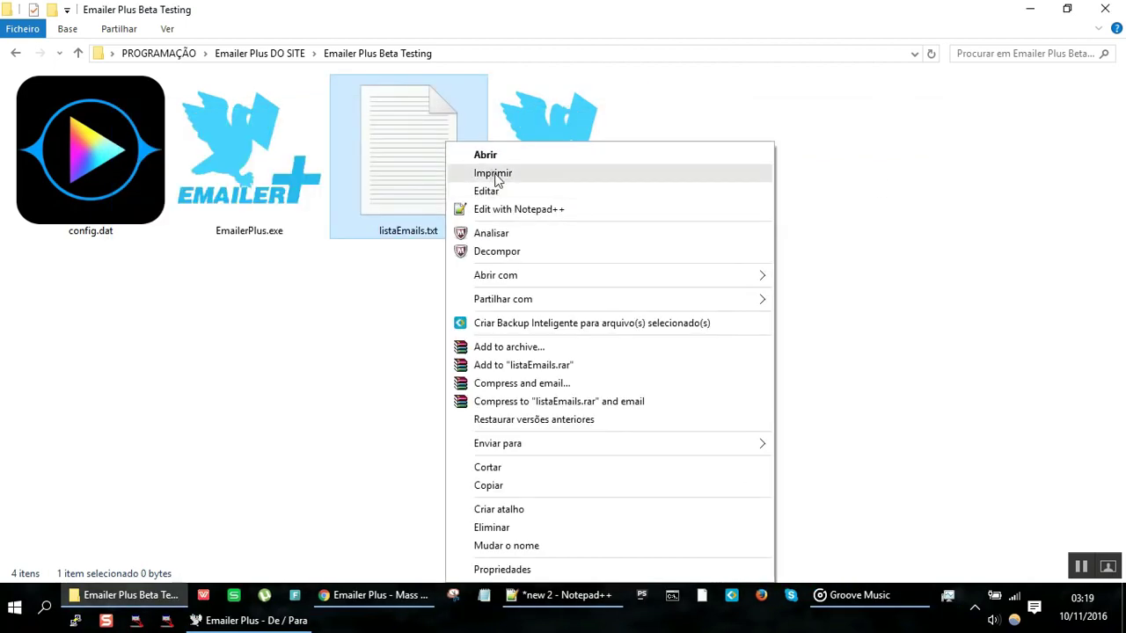
left_click(501, 211)
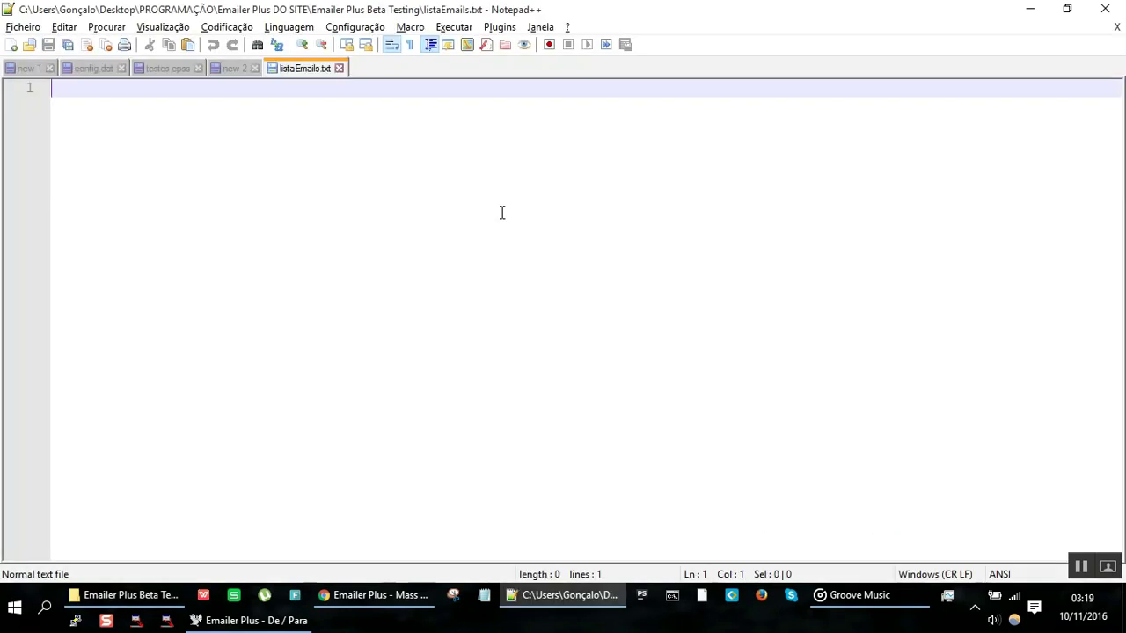
Step: Paste the ten address,name lines and manually swap the first commas for semicolons
key("ctrl+v")
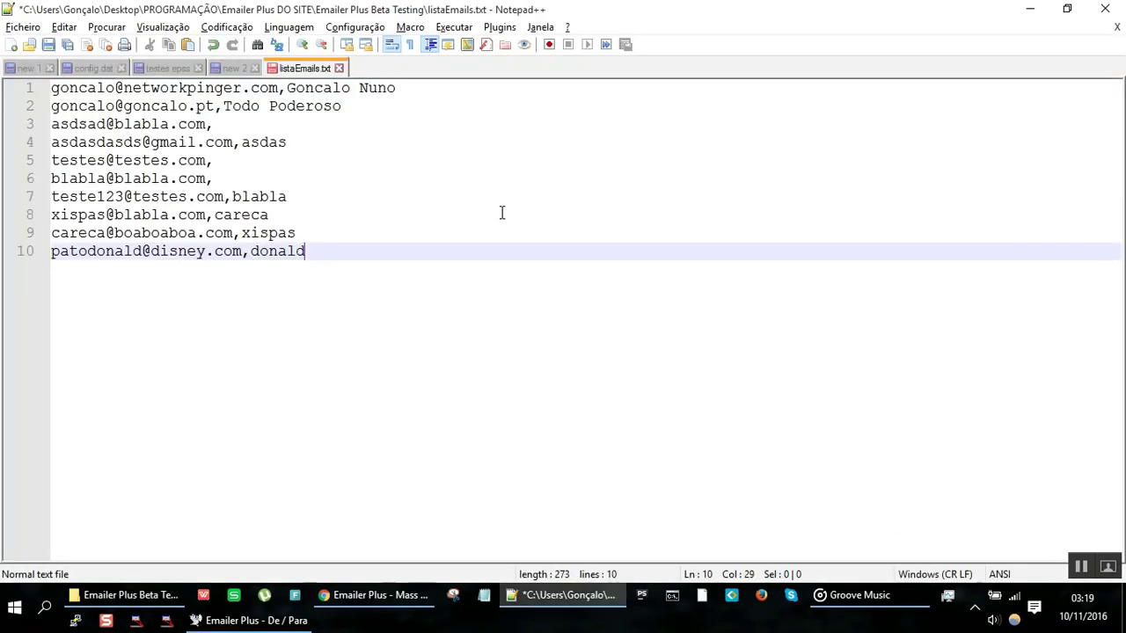
key("ctrl+Home")
key("End")
key("ctrl+Left")
key("ctrl+Left")
key("Left")
key("Delete")
type(";")
key("shift+Left")
key("Down")
key("Left")
key("Left")
key("Left")
key("Left")
key("Left")
key("BackSpace")
type(";")
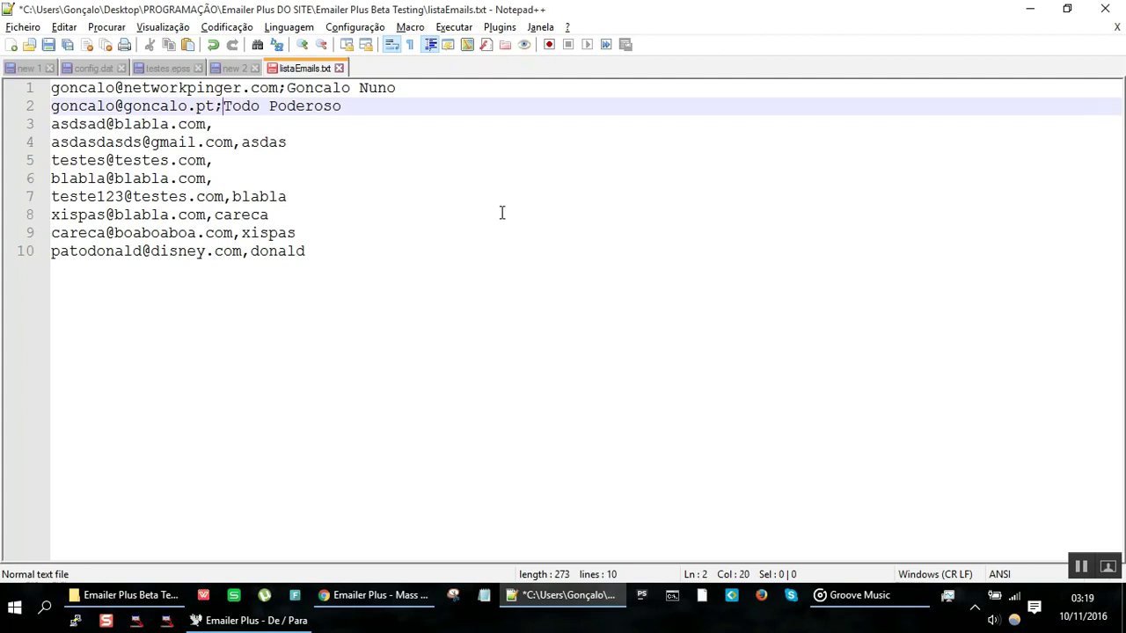
key("Down")
key("Down")
key("Up")
key("Down")
key("Down")
key("BackSpace")
type(";")
key("Down")
key("Down")
key("Up")
type(";")
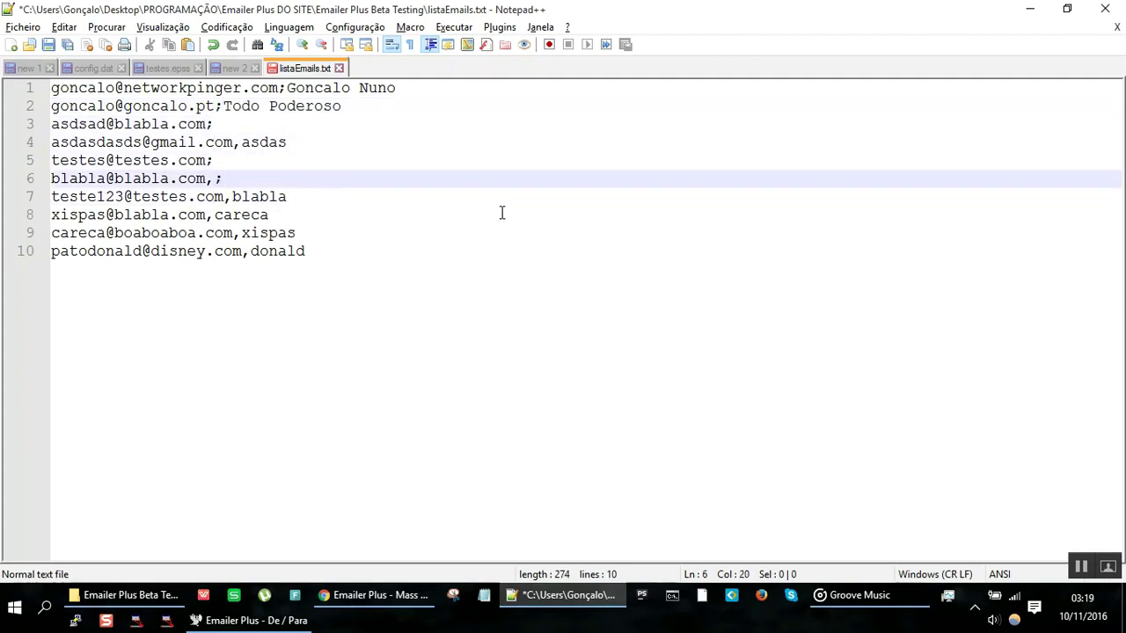
key("BackSpace")
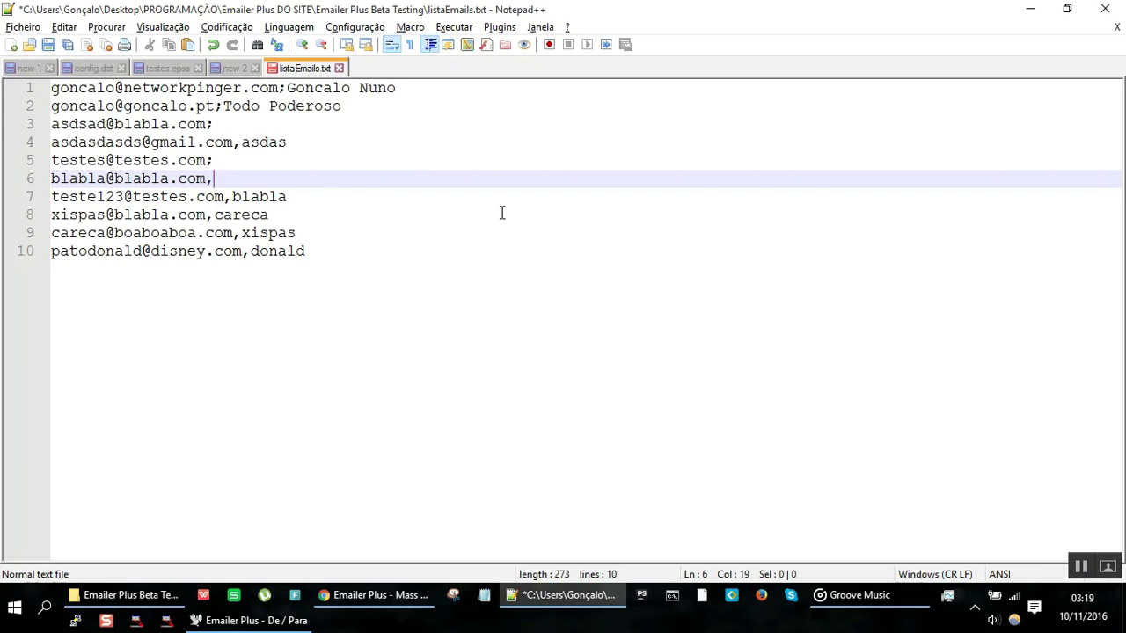
Step: Replace every remaining ',' with ';' using Replace All
key("ctrl+h")
type(",")
key("Tab")
type(";")
left_click(747, 270)
key("Escape")
left_click(749, 273)
key("ctrl+a")
left_click(748, 273)
key("alt+Tab")
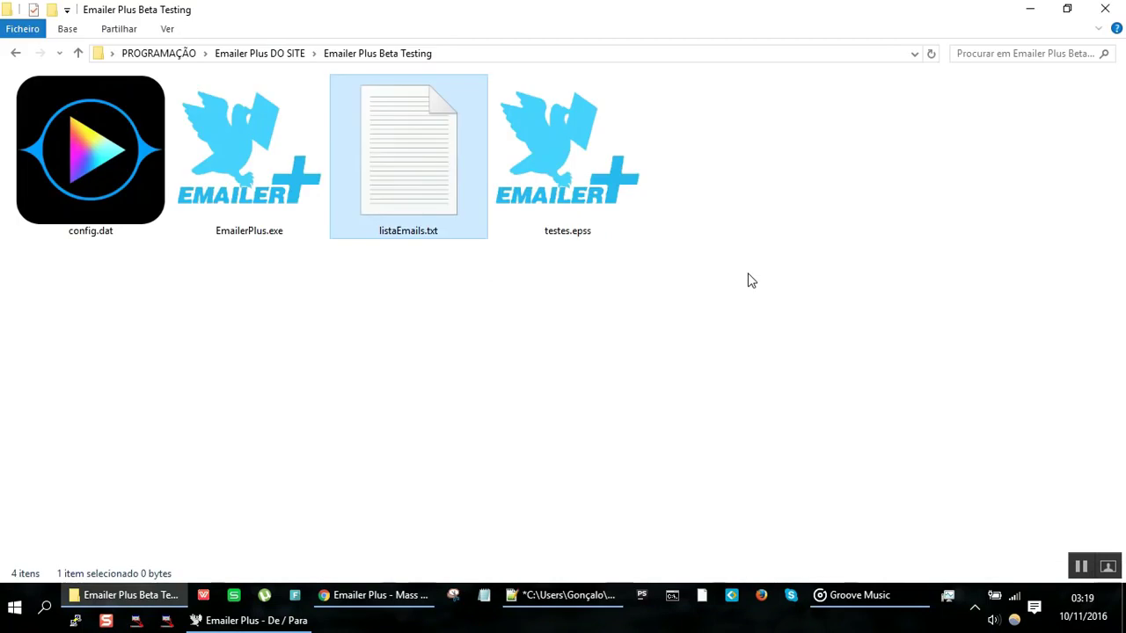
Step: Clear the ten recipients with Remover da Memória, then re-add them with Adicionar da Memória
key("alt+Tab")
key("alt+Tab")
key("alt+Tab")
key("alt+Tab")
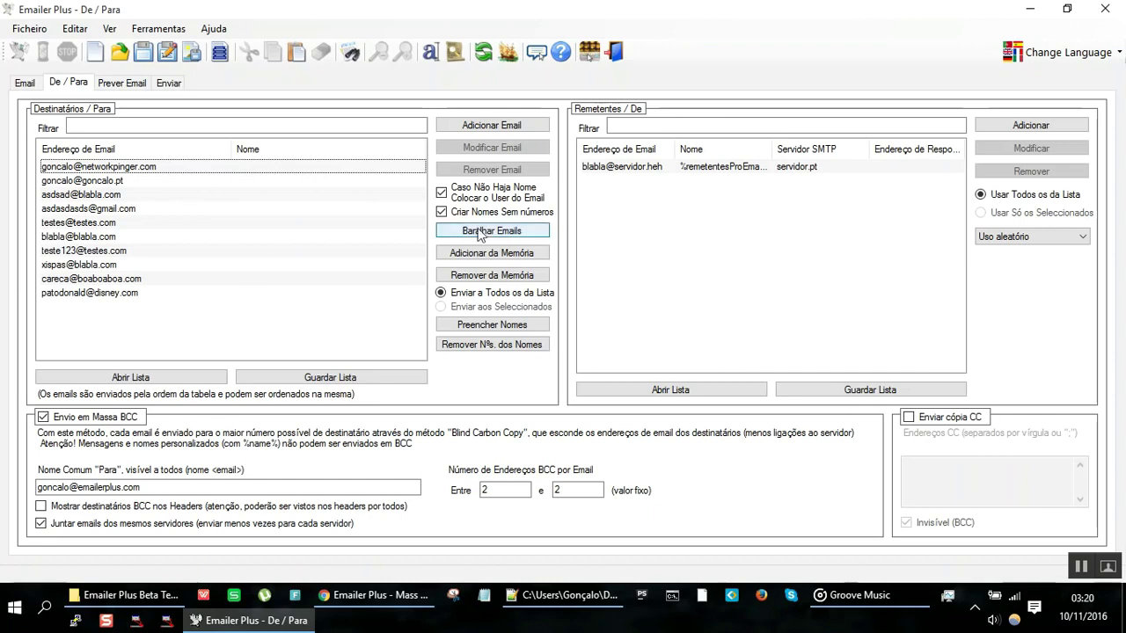
left_click(204, 167)
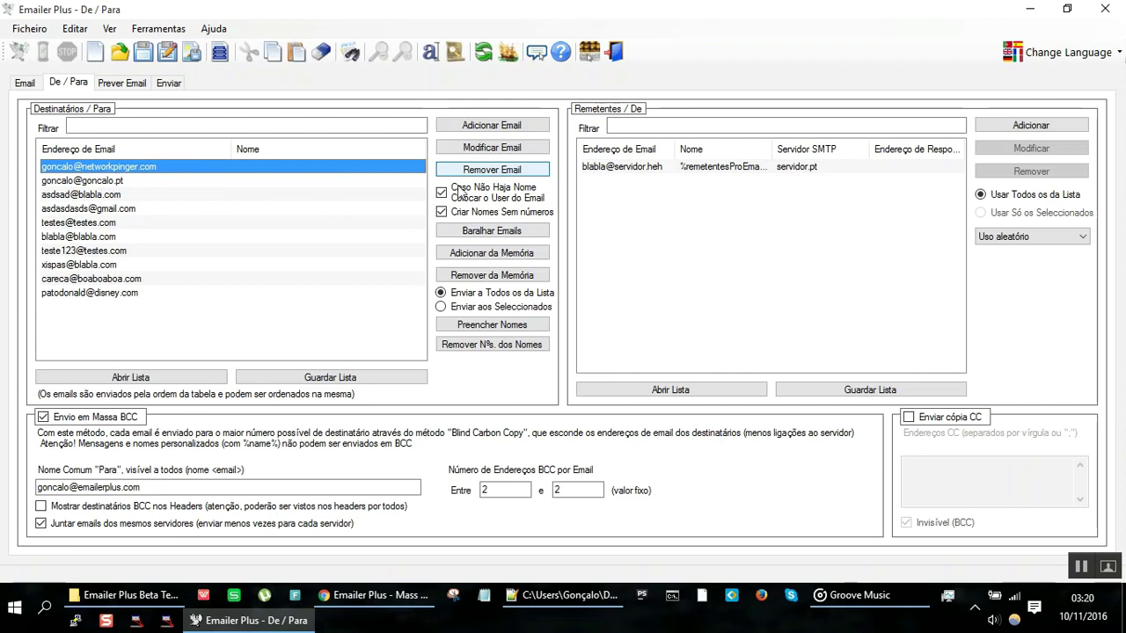
left_click(477, 276)
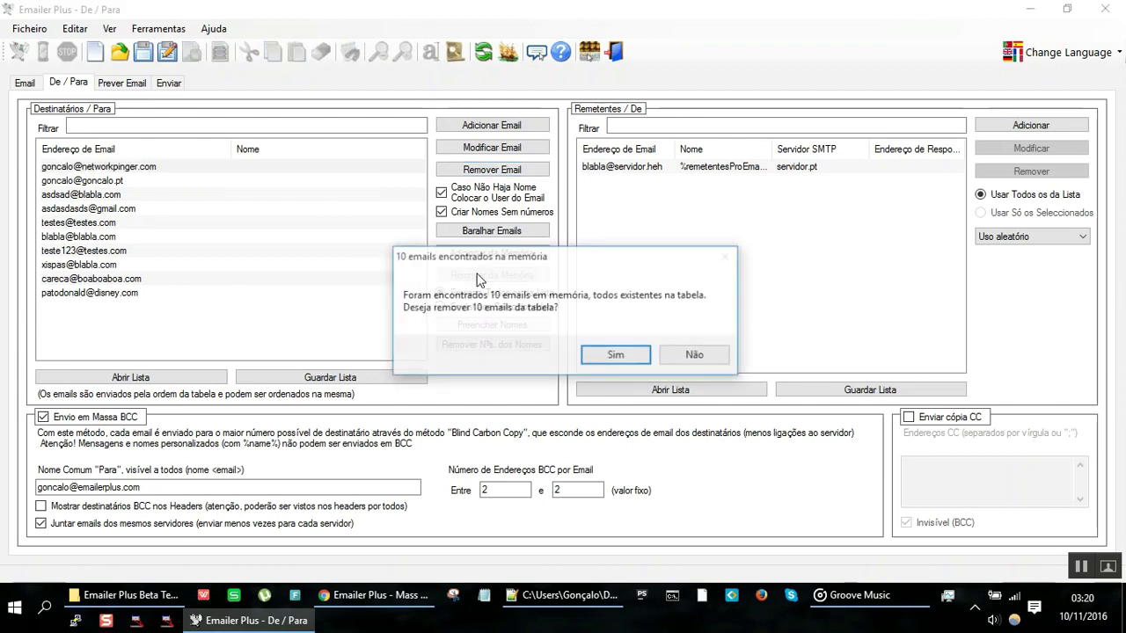
left_click(607, 356)
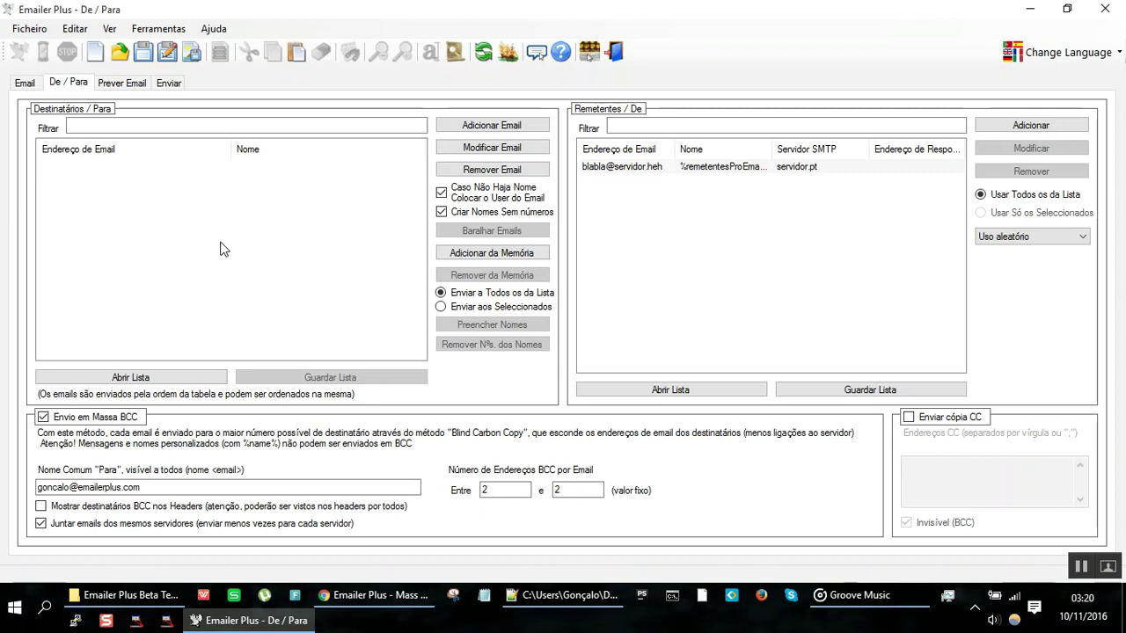
left_click(461, 254)
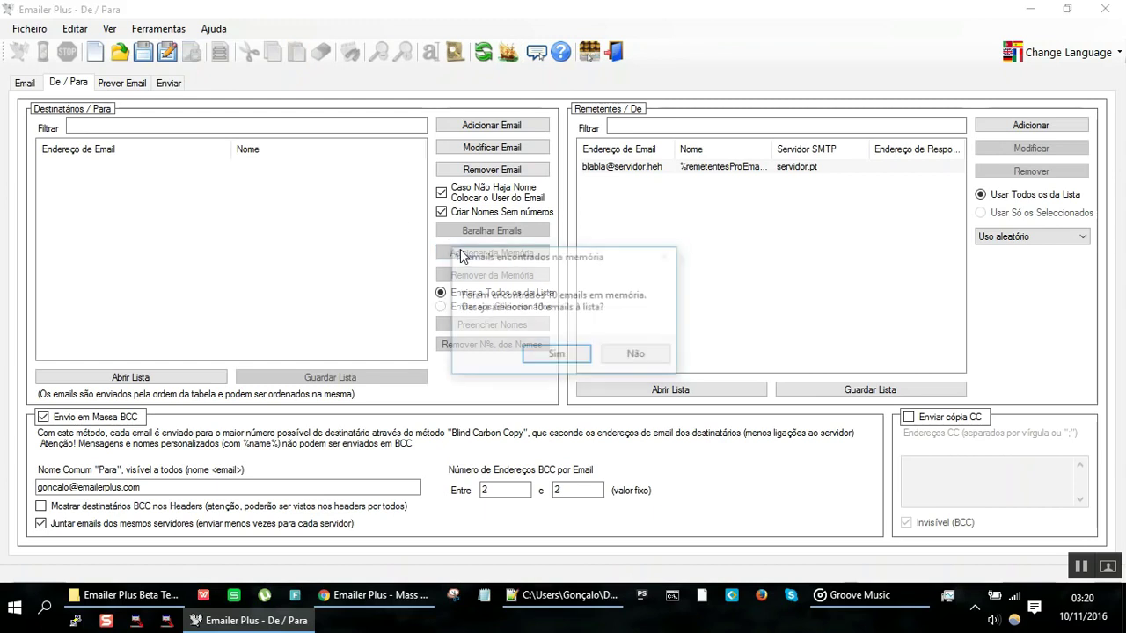
left_click(546, 357)
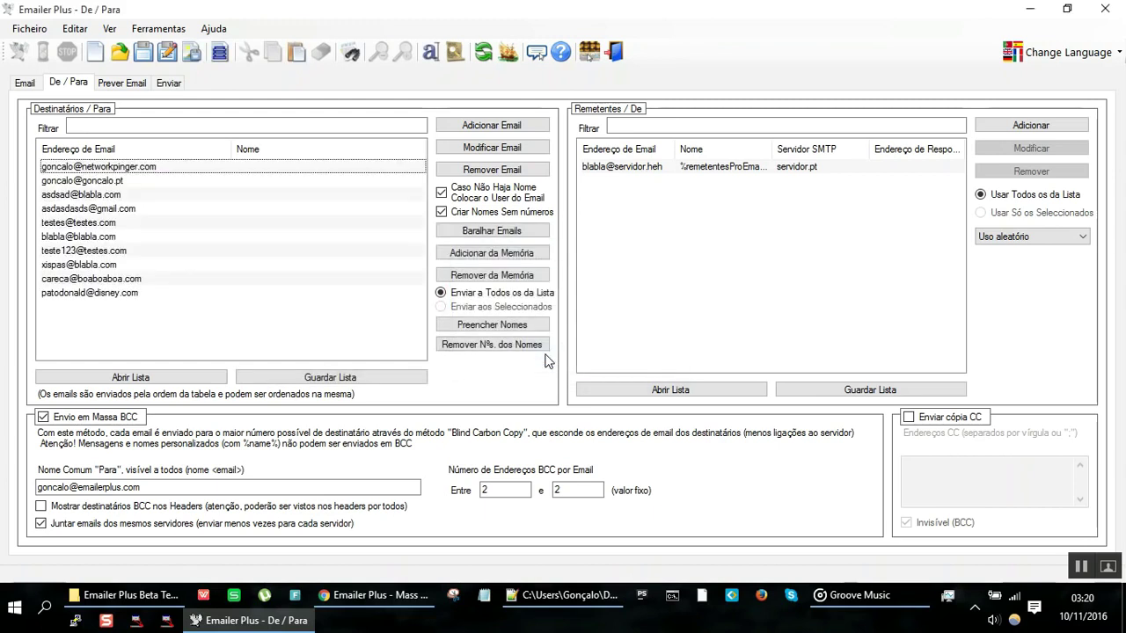
Step: Import listaEmails.txt via Abrir Lista with a *.txt filter and acknowledge the invalid-lines summary
left_click(209, 378)
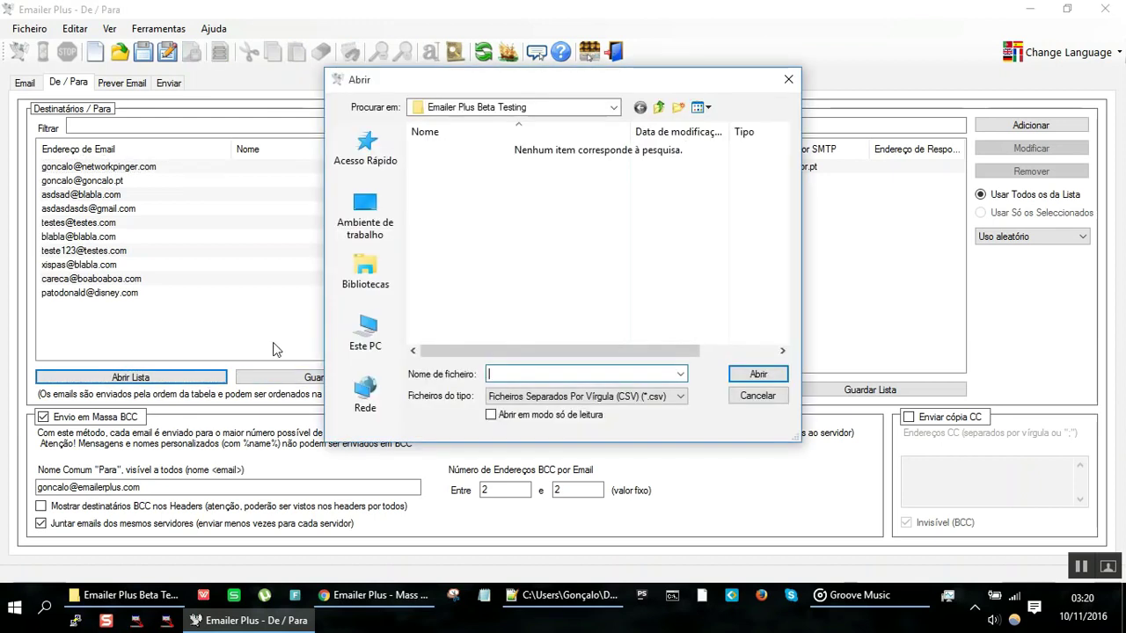
type("*.txt")
key("Return")
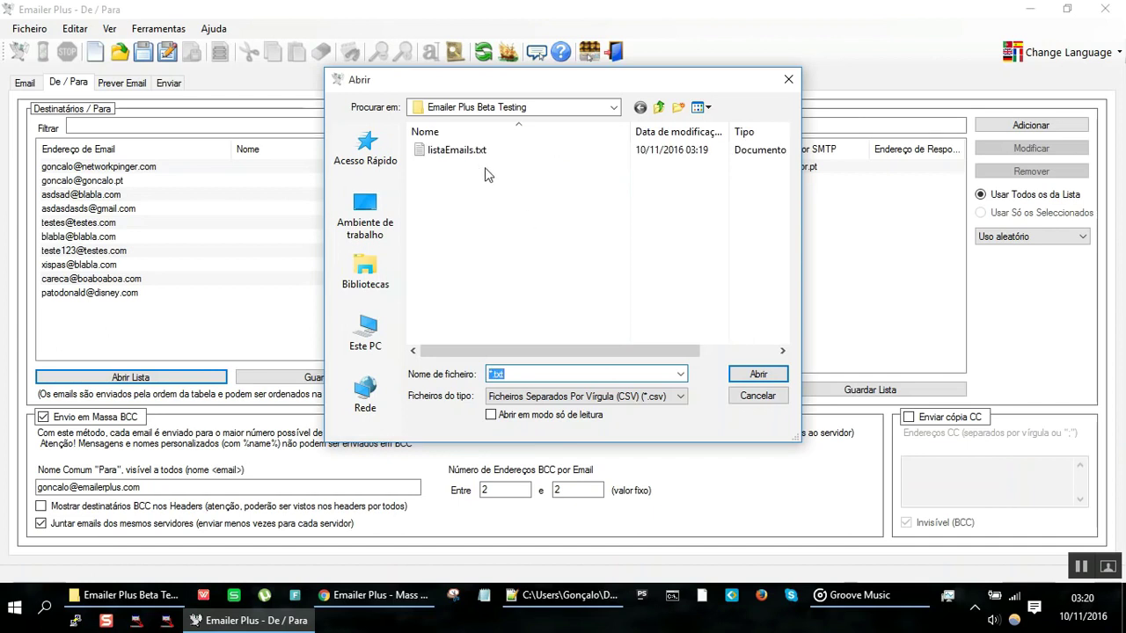
left_click(488, 153)
double_click(489, 157)
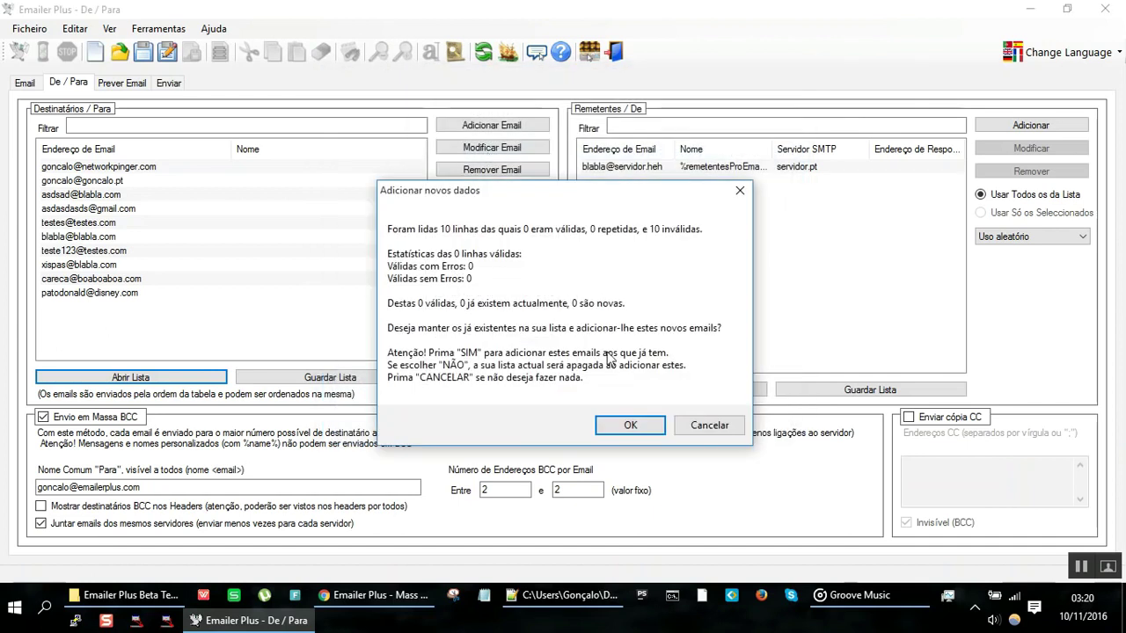
left_click(629, 426)
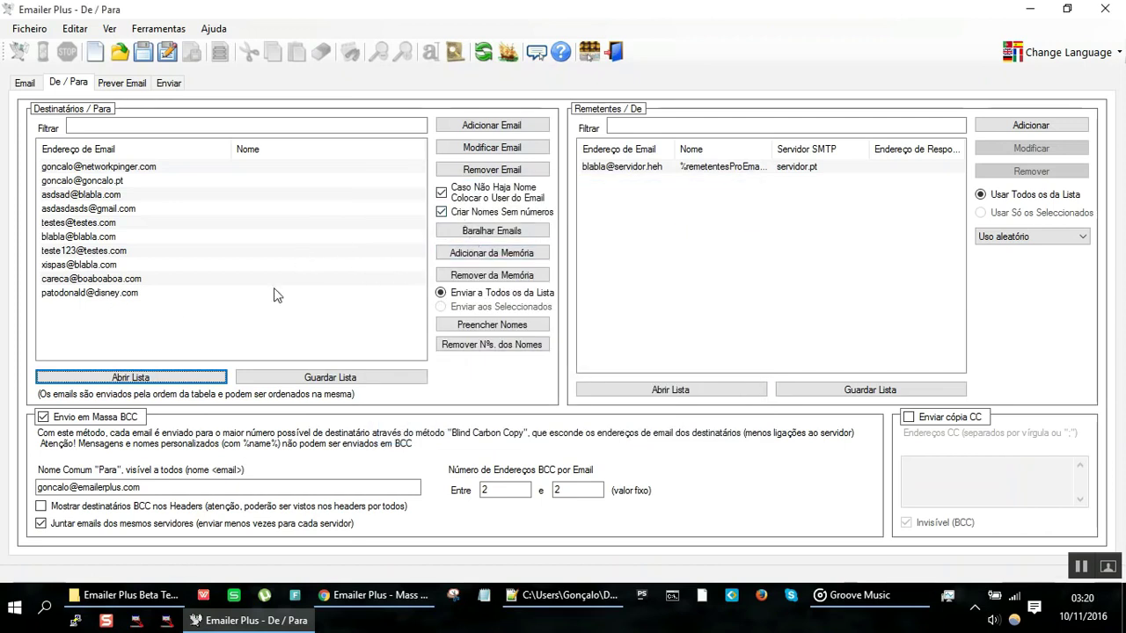
Step: Remove the ten memorised recipients so the list is empty
left_click(470, 282)
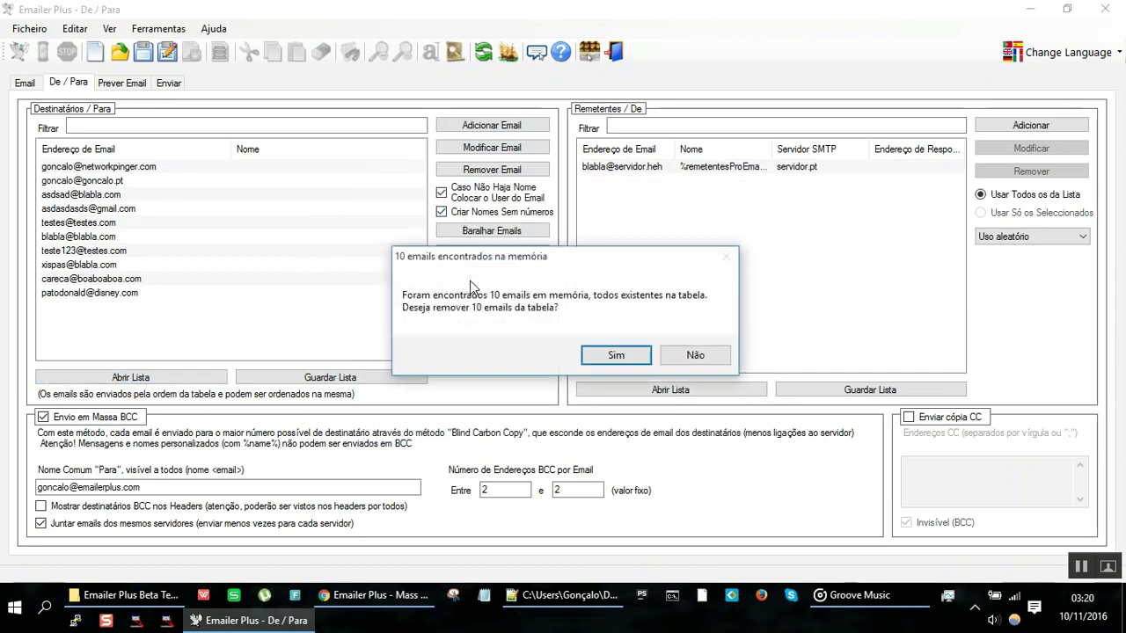
left_click(595, 358)
left_click(146, 379)
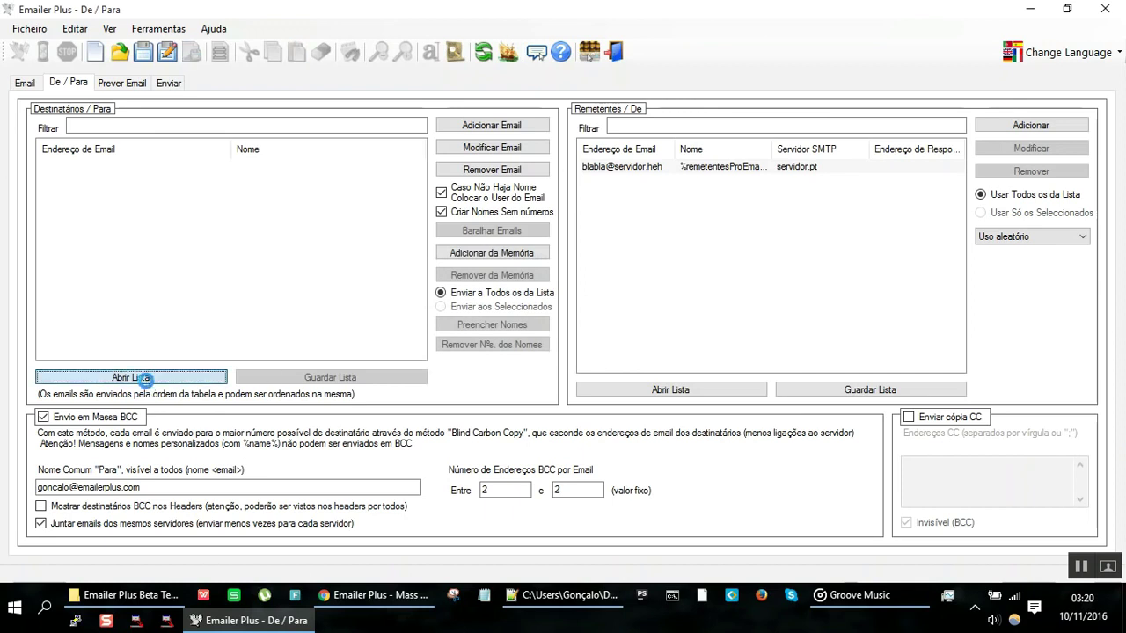
Step: Rename listaEmails.txt to listaEmails.csv in File Explorer
key("alt+Tab")
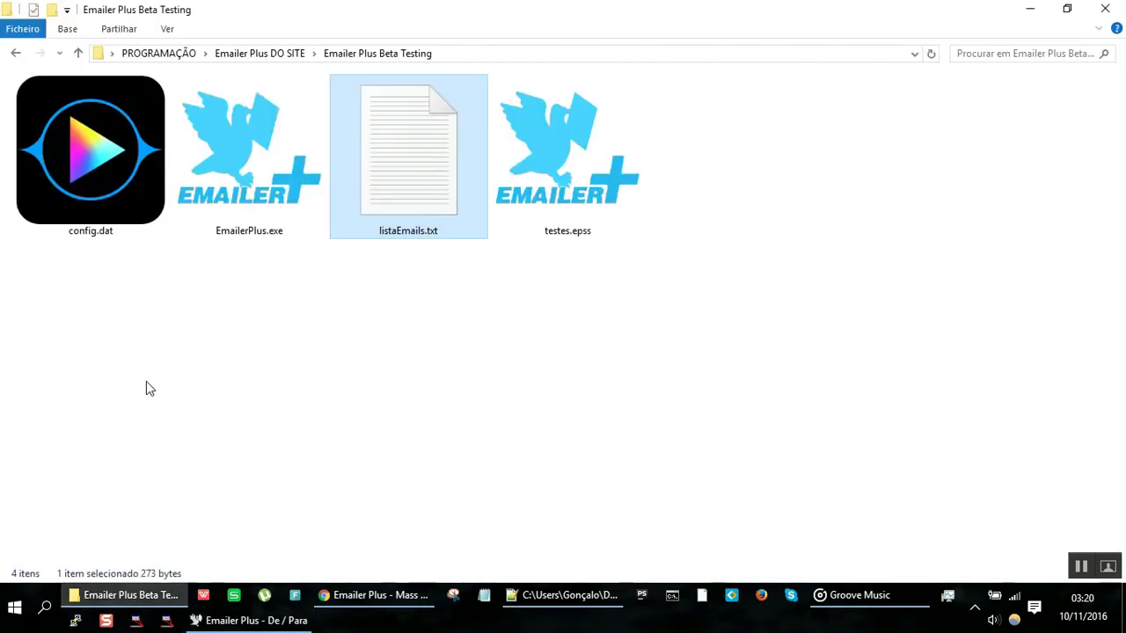
key("F2")
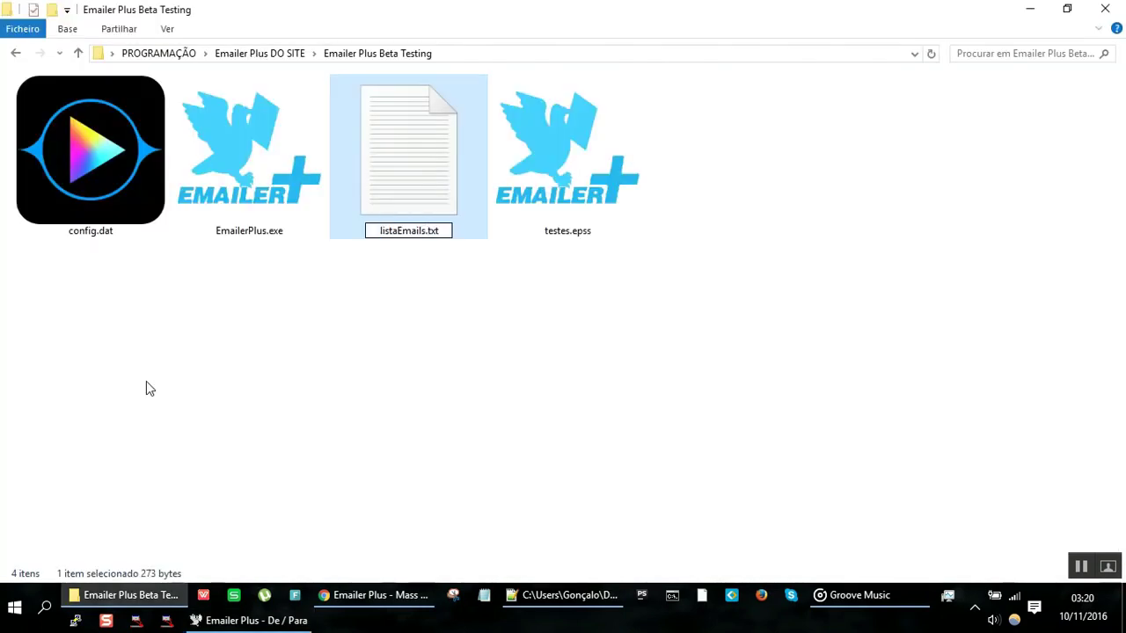
key("BackSpace")
key("BackSpace")
key("BackSpace")
type("csv")
key("Return")
key("Return")
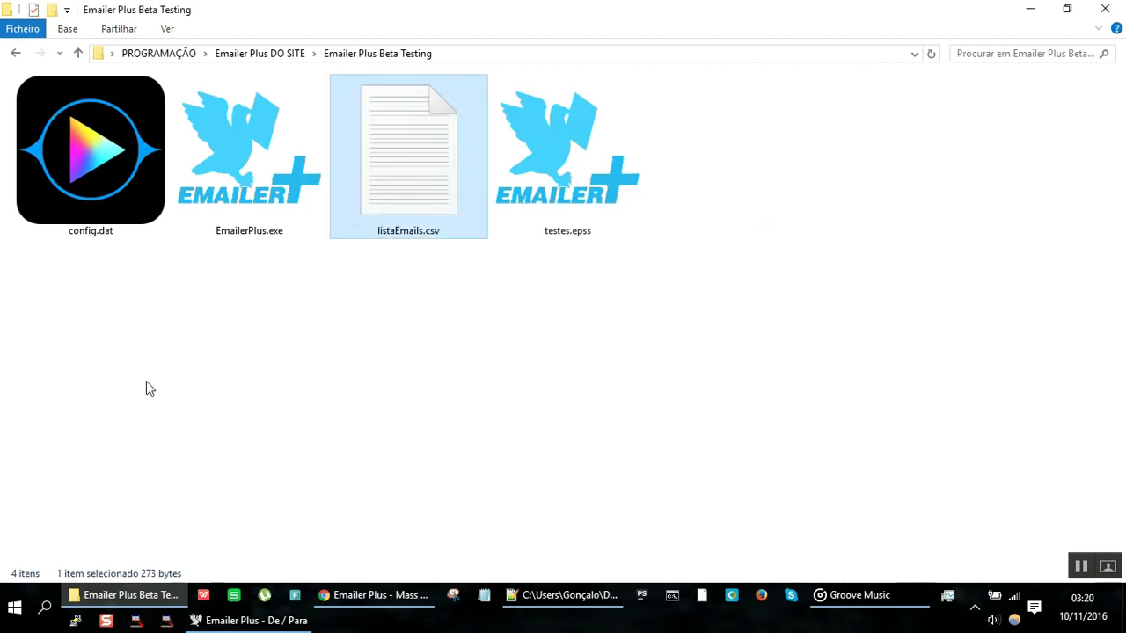
Step: Open listaEmails.csv as the recipient list and dismiss the all-invalid import summary
key("alt+Tab")
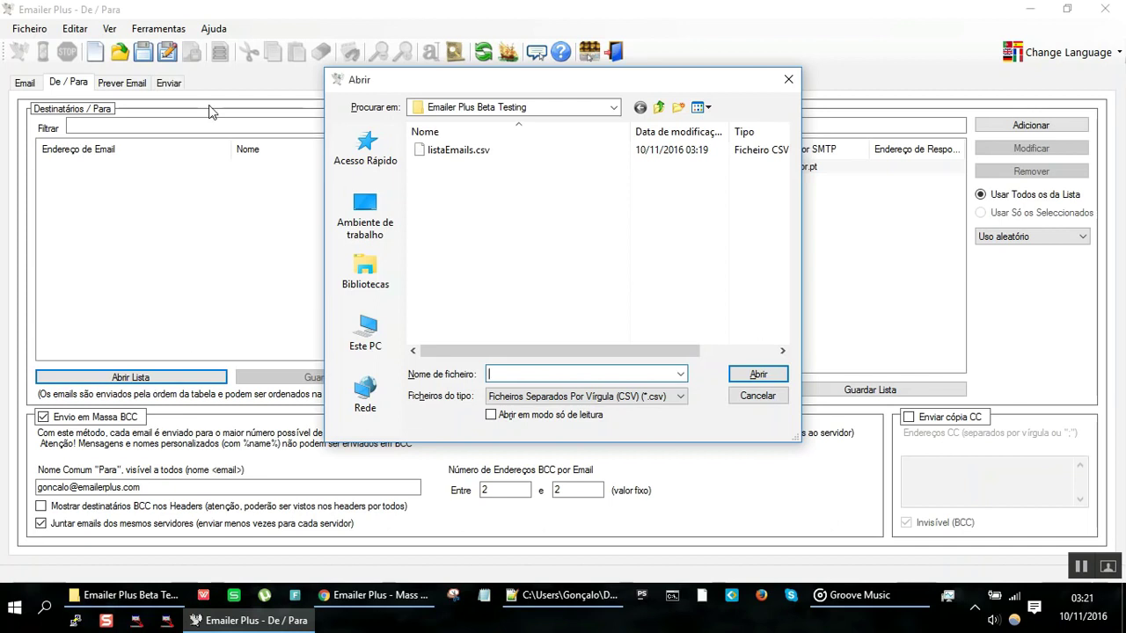
double_click(437, 152)
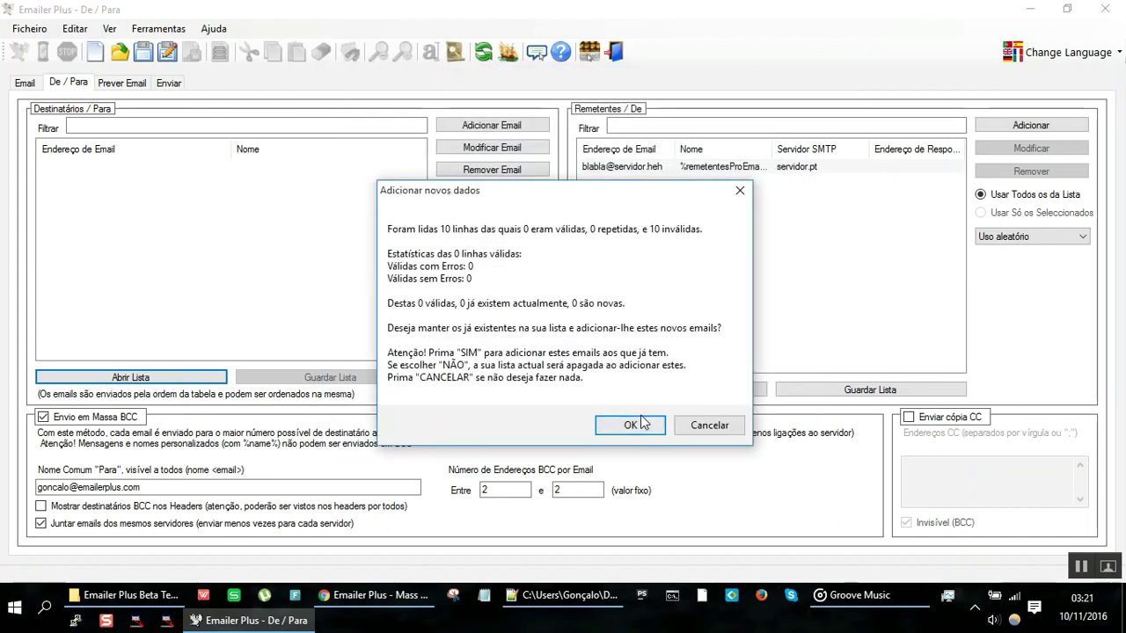
left_click(642, 424)
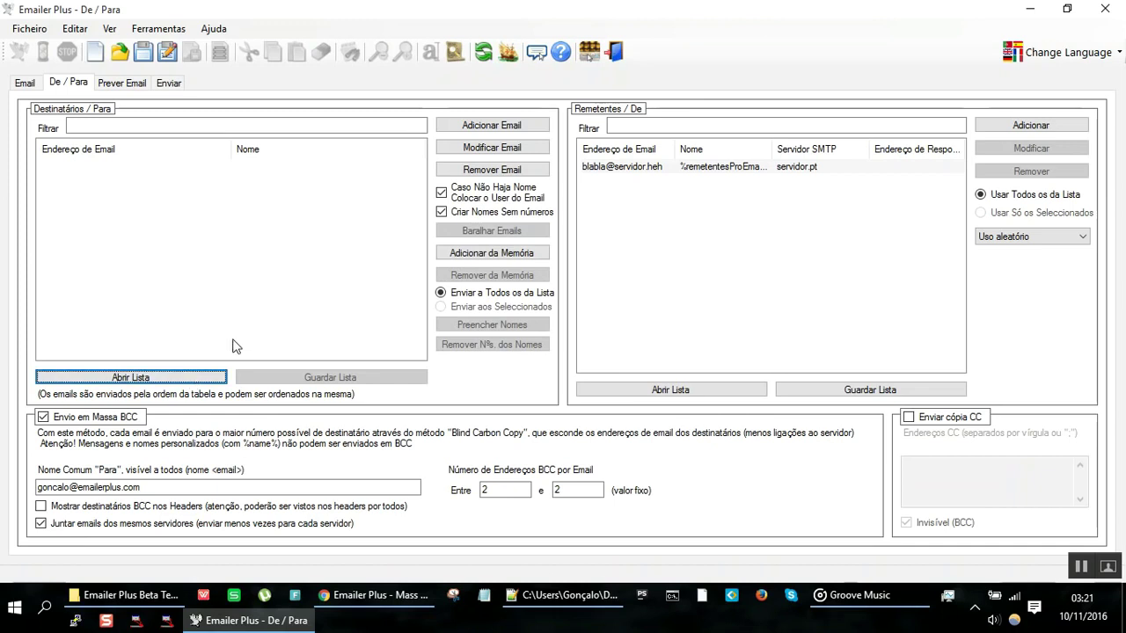
key("alt+Tab")
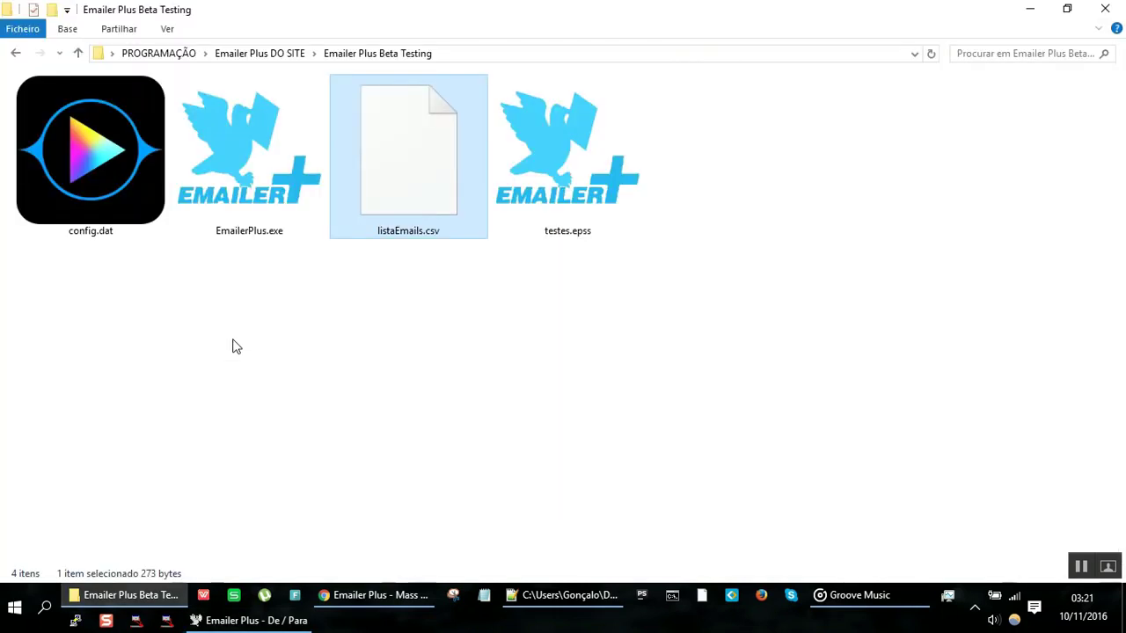
Step: Open listaEmails.csv in Notepad++ for editing
right_click(402, 220)
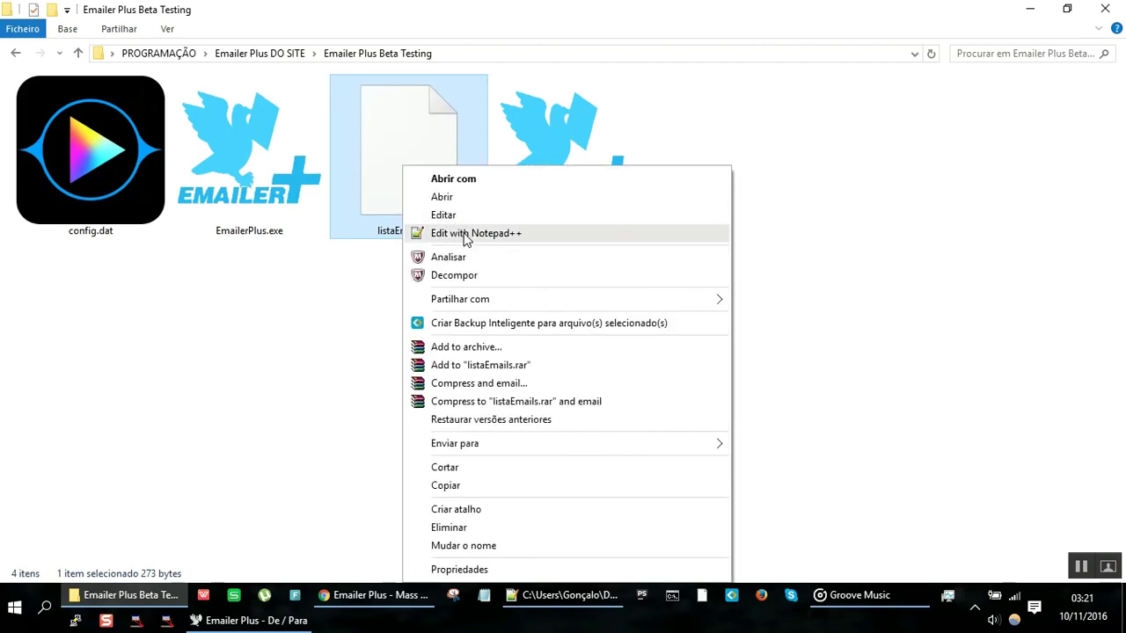
left_click(463, 236)
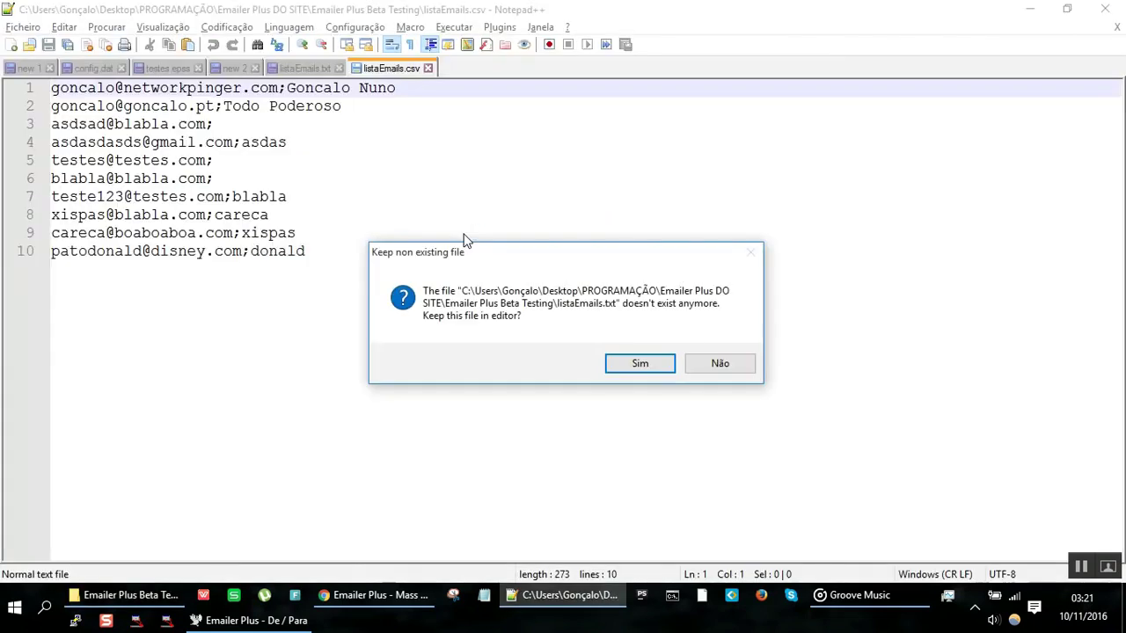
key("Return")
key("Right")
key("Right")
key("Right")
key("Right")
key("Right")
key("Right")
key("Right")
key("Right")
key("Right")
key("Right")
key("Right")
key("Right")
key("Right")
key("Right")
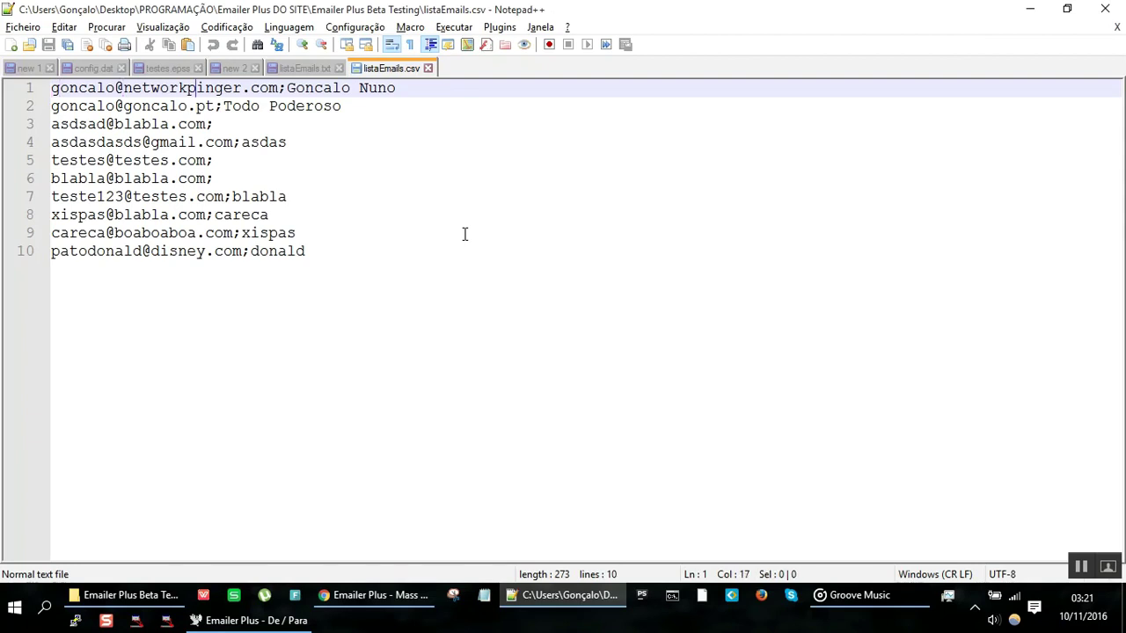
key("Right")
key("Right")
Step: Replace all ';' with ',' using Replace All, then remove the whole text
key("ctrl+h")
type(";")
key("Tab")
type(",")
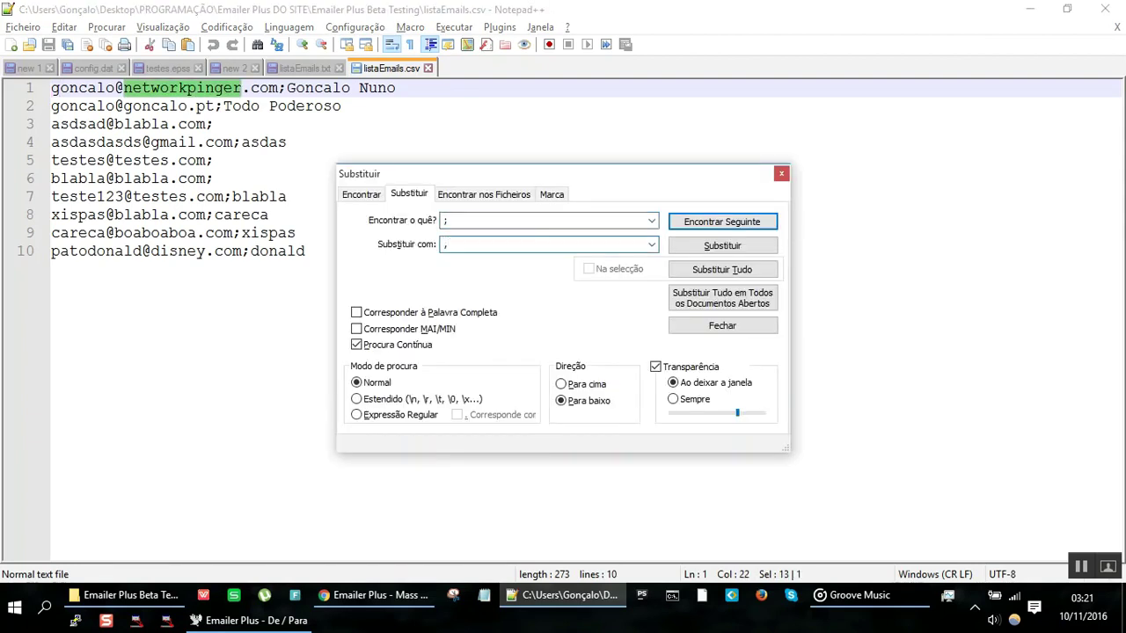
left_click(756, 276)
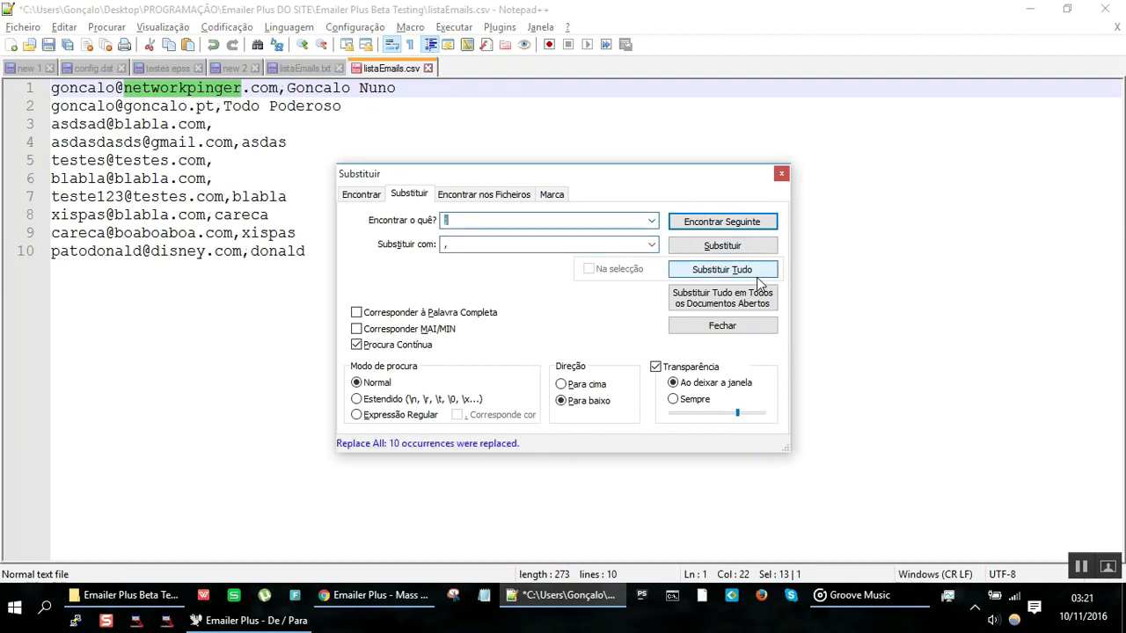
key("Escape")
key("ctrl+End")
key("ctrl+shift+Home")
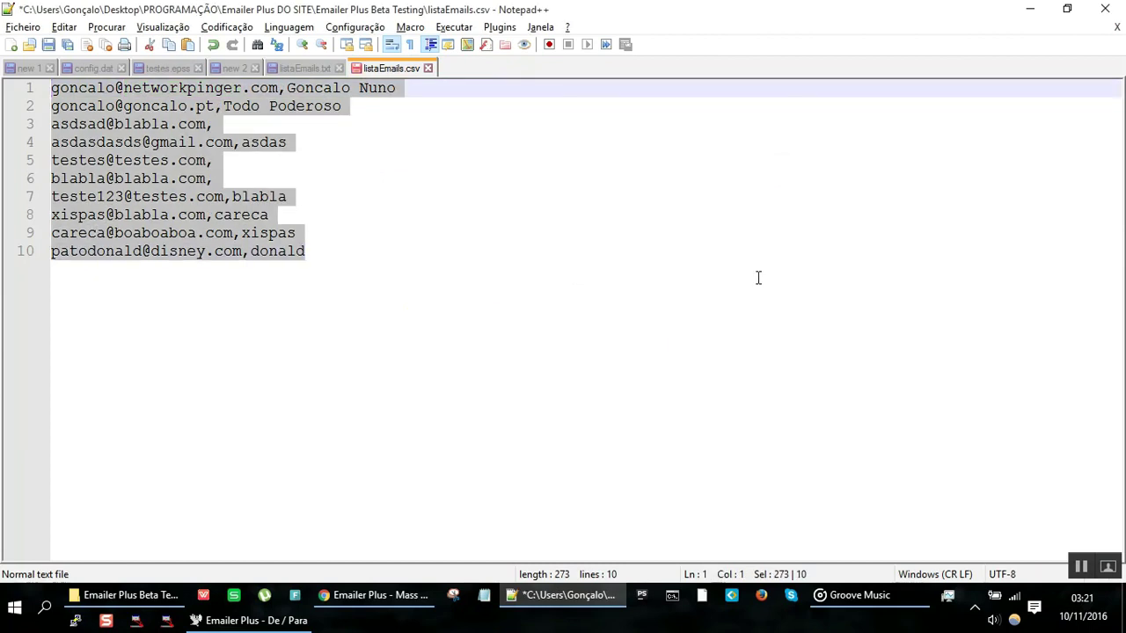
key("Delete")
key("alt+Tab")
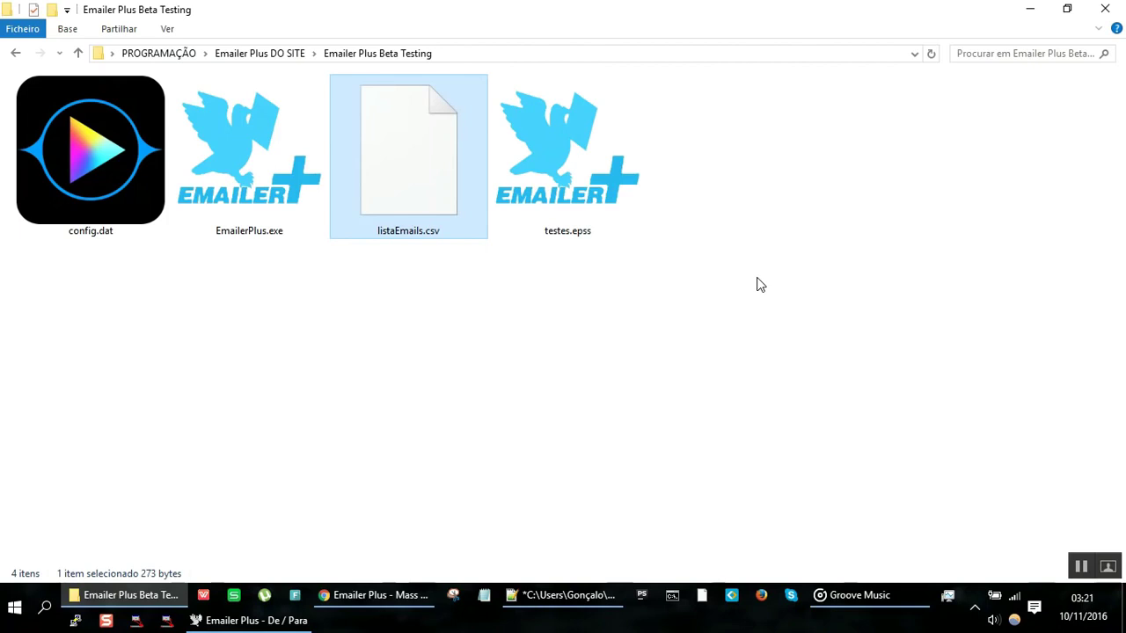
key("alt+Tab")
key("alt+Tab")
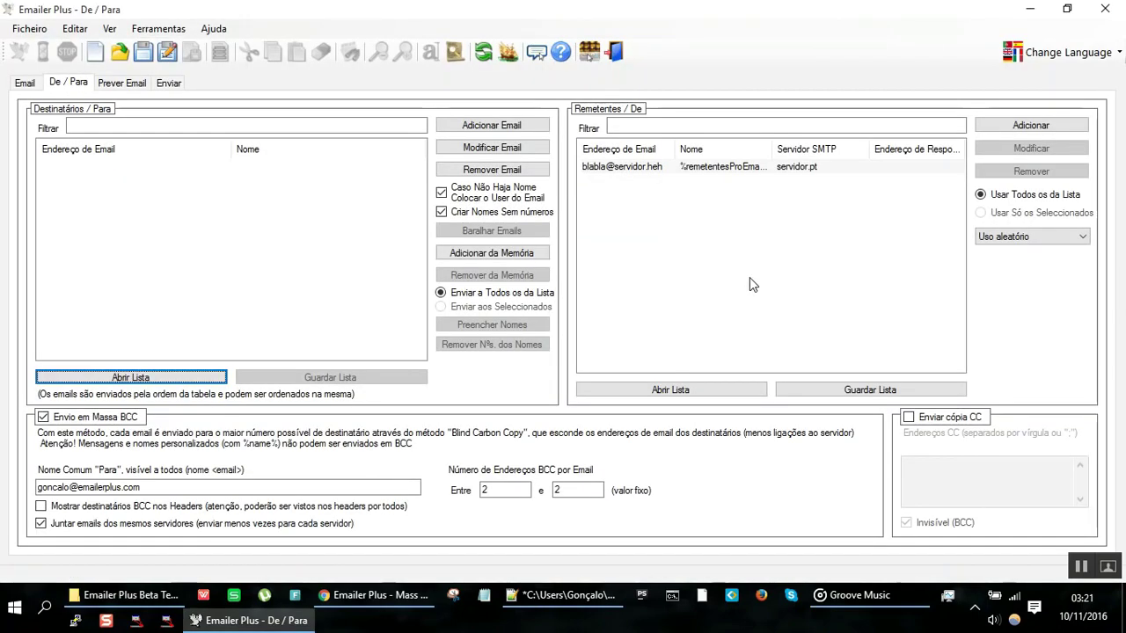
left_click(467, 254)
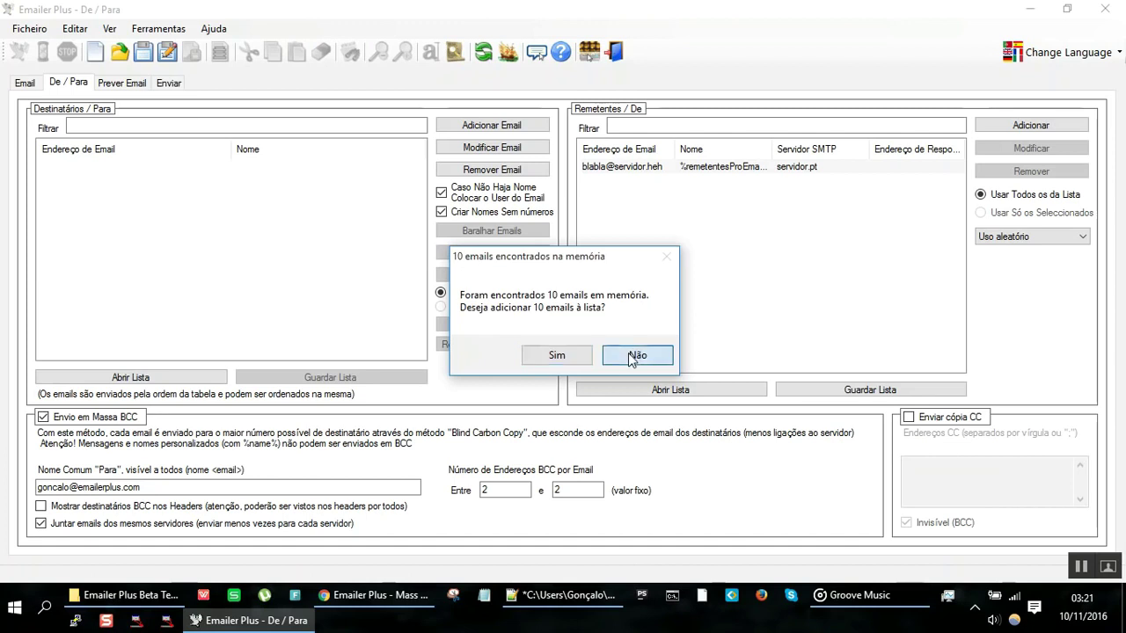
left_click(627, 355)
left_click(208, 380)
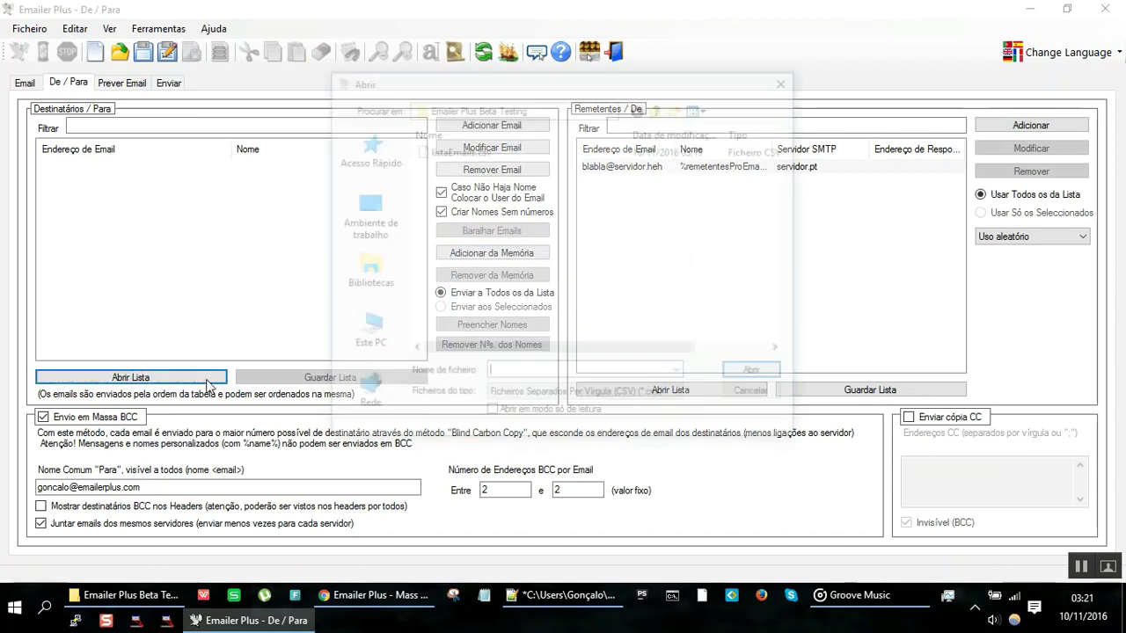
double_click(507, 151)
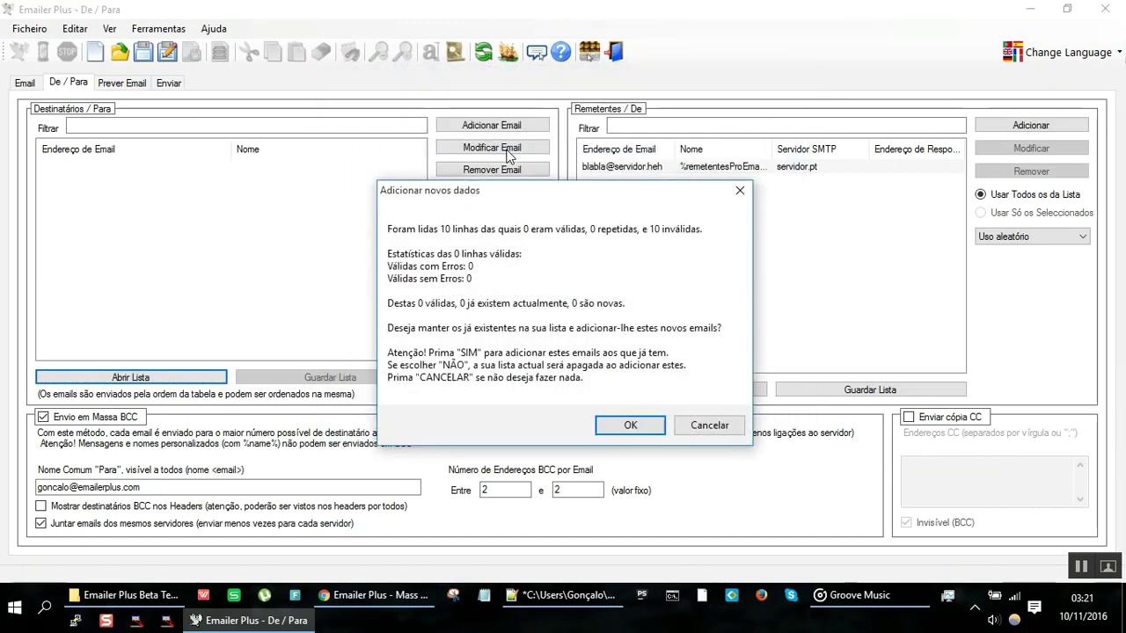
left_click(634, 425)
key("alt+Tab")
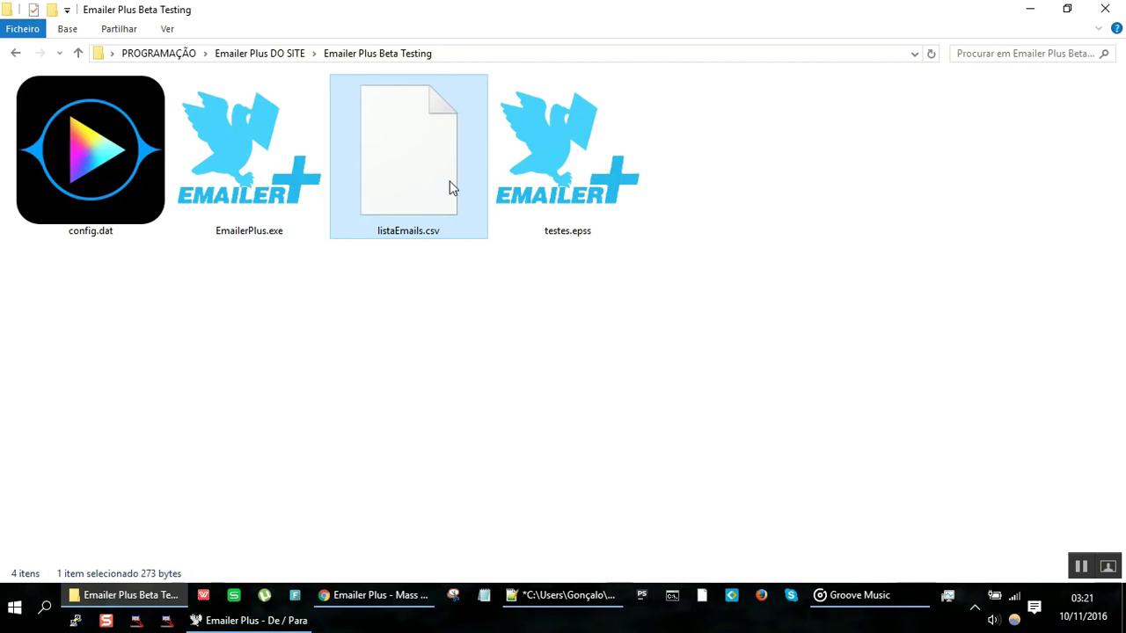
Step: Drag listaEmails.csv onto the Emailer Plus recipient list and accept the ten valid addresses
left_click(538, 605)
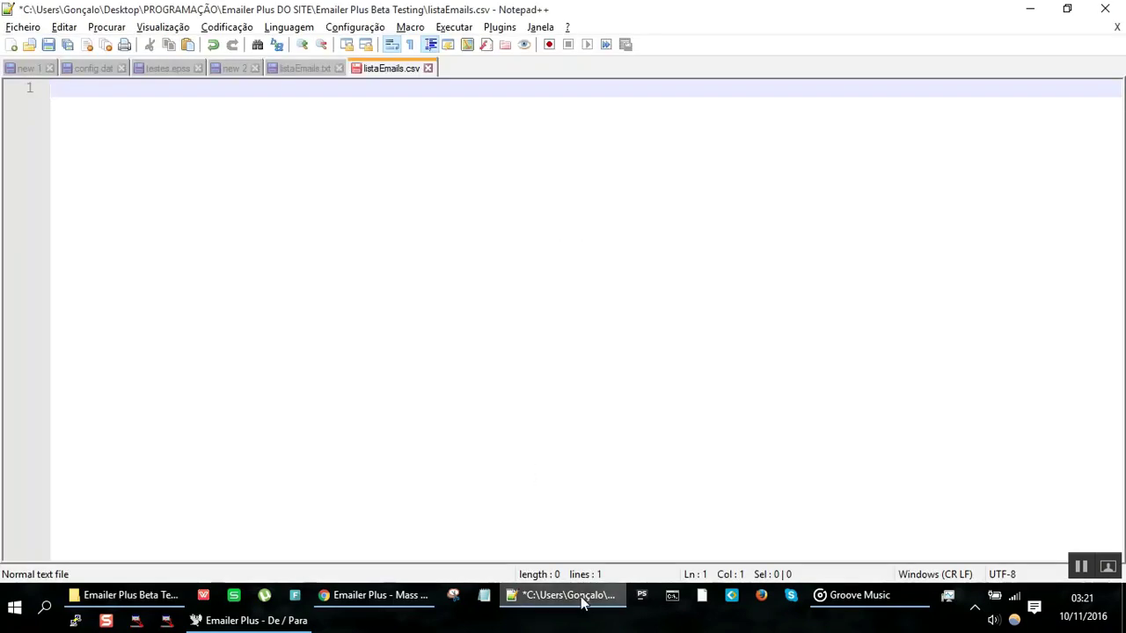
left_click(580, 602)
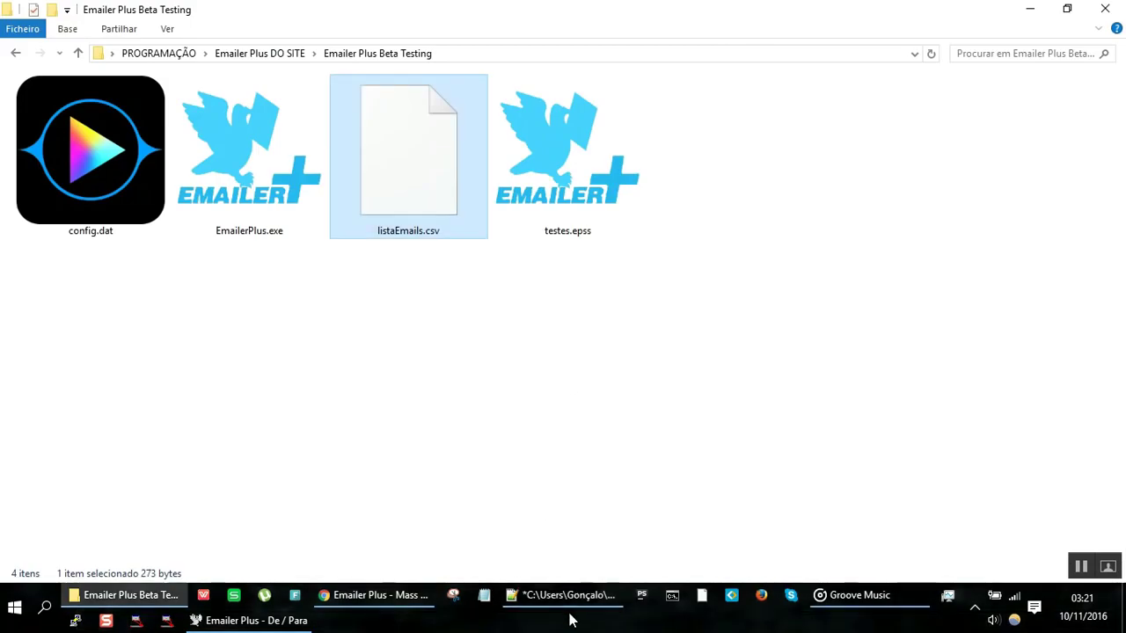
left_click(570, 605)
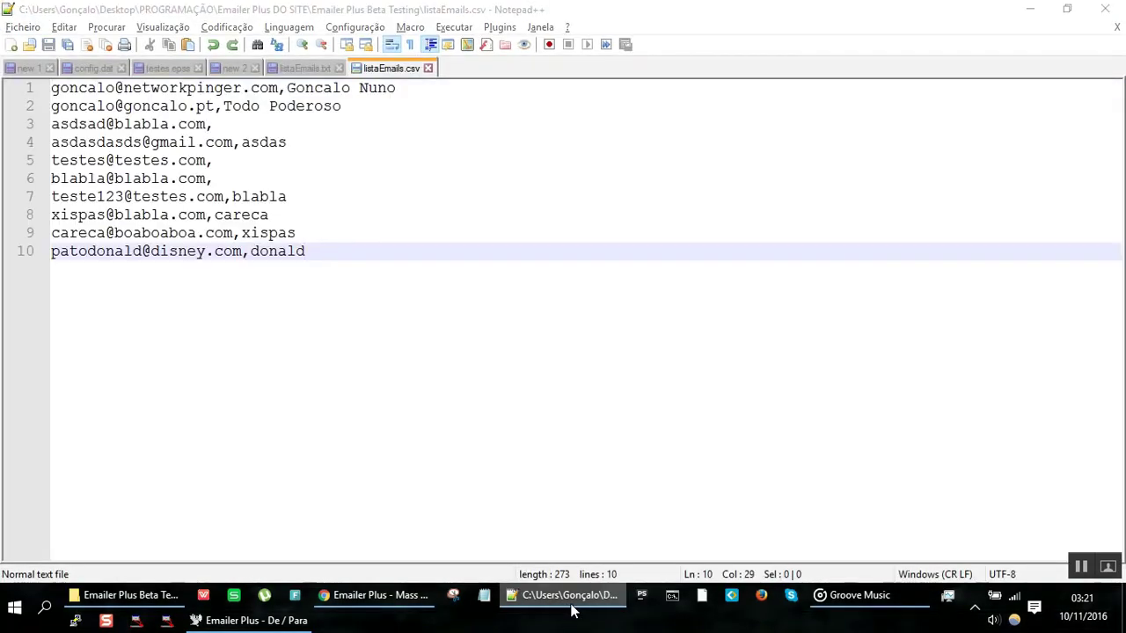
left_click(568, 605)
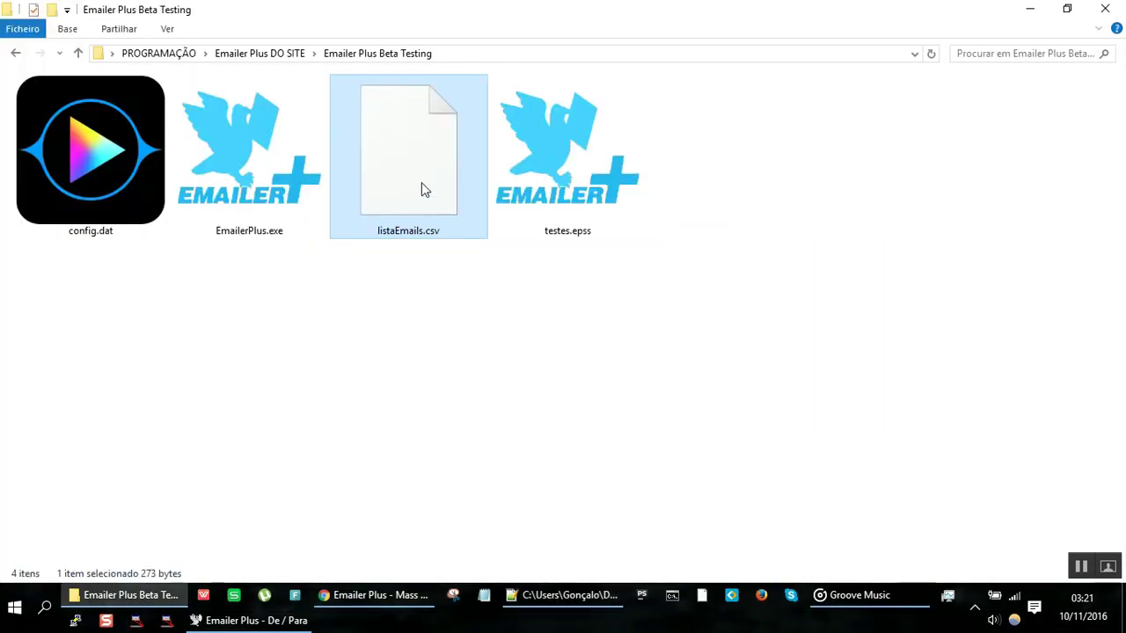
left_click_drag(421, 190, 292, 281)
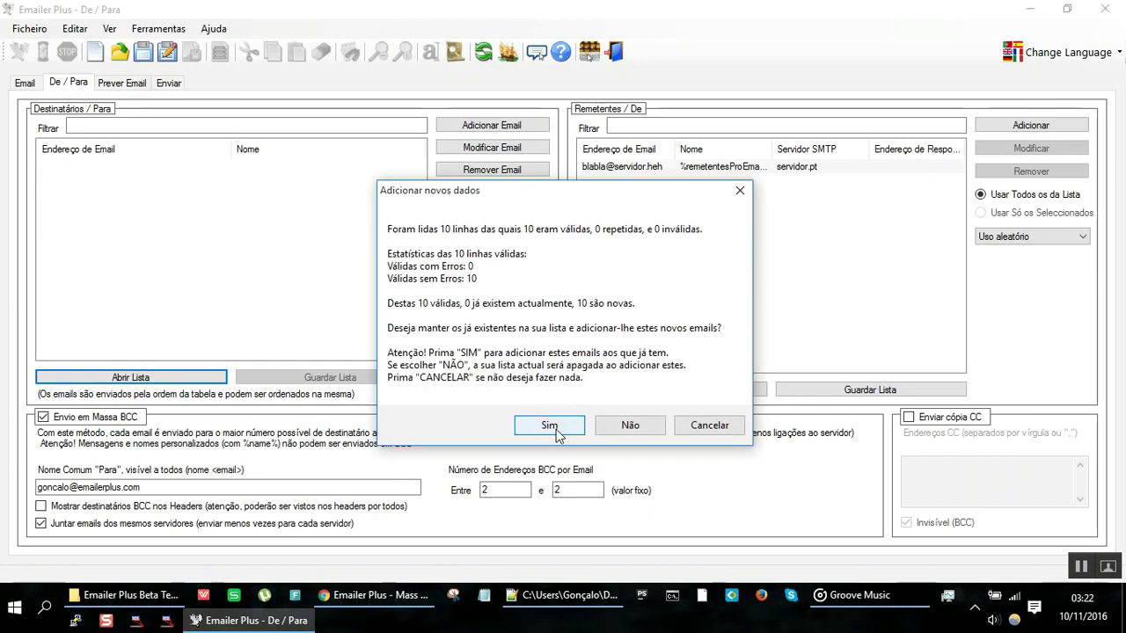
left_click(549, 425)
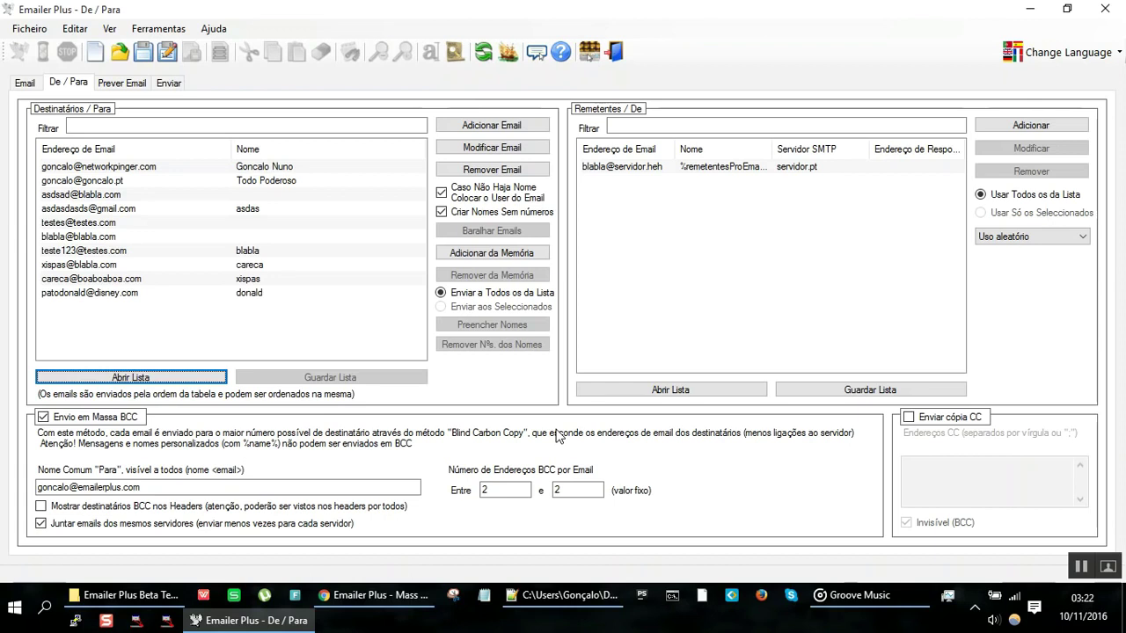
Step: Select all ten recipients and delete them from the list
left_click(197, 167)
left_click(162, 292, "shift")
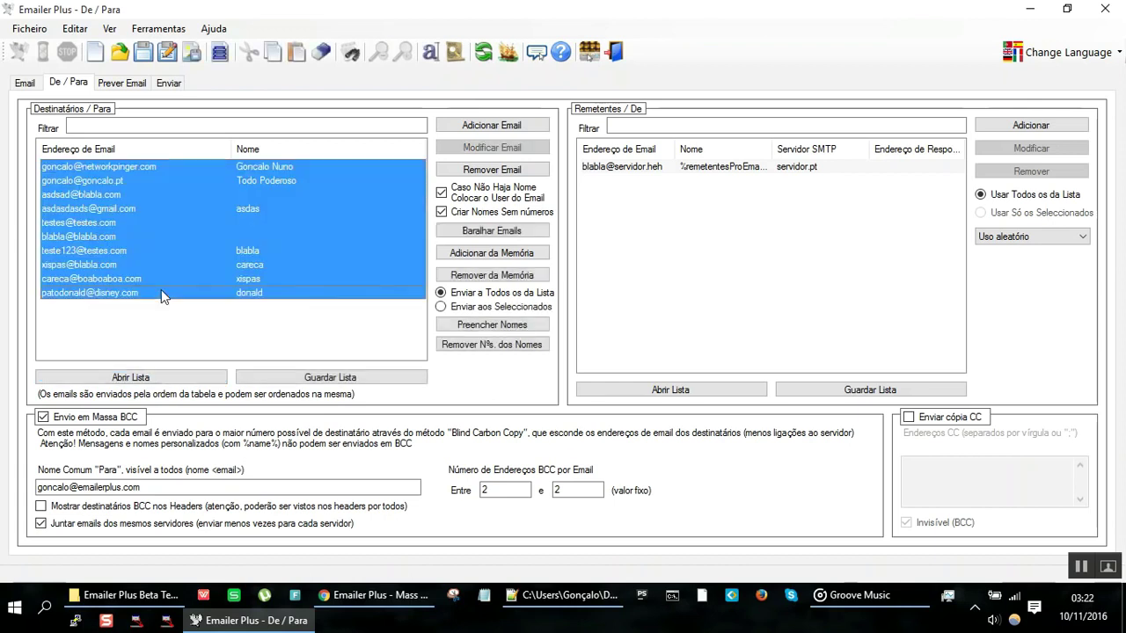
key("Delete")
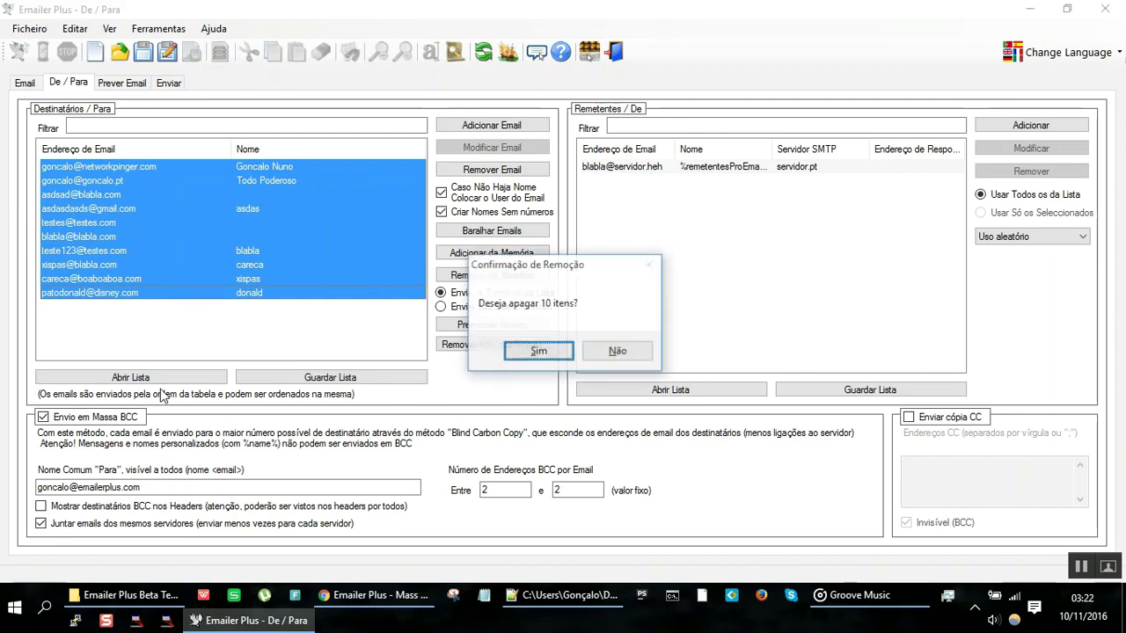
key("Return")
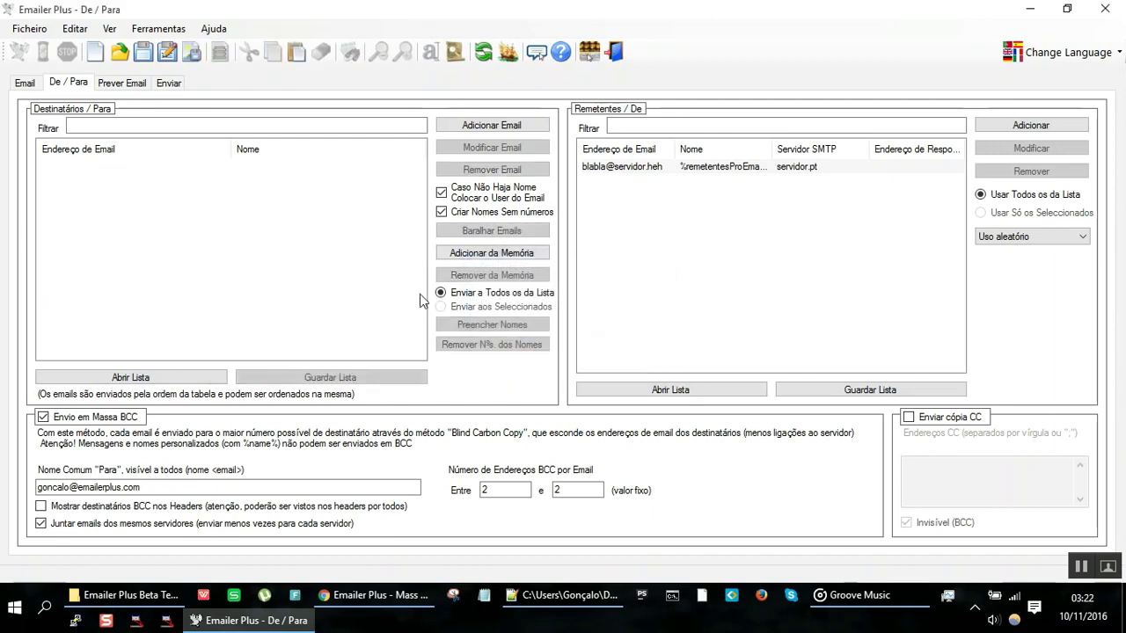
Step: Re-add the 10 emails from memory, then remove them again with Remover da Memória
left_click(473, 257)
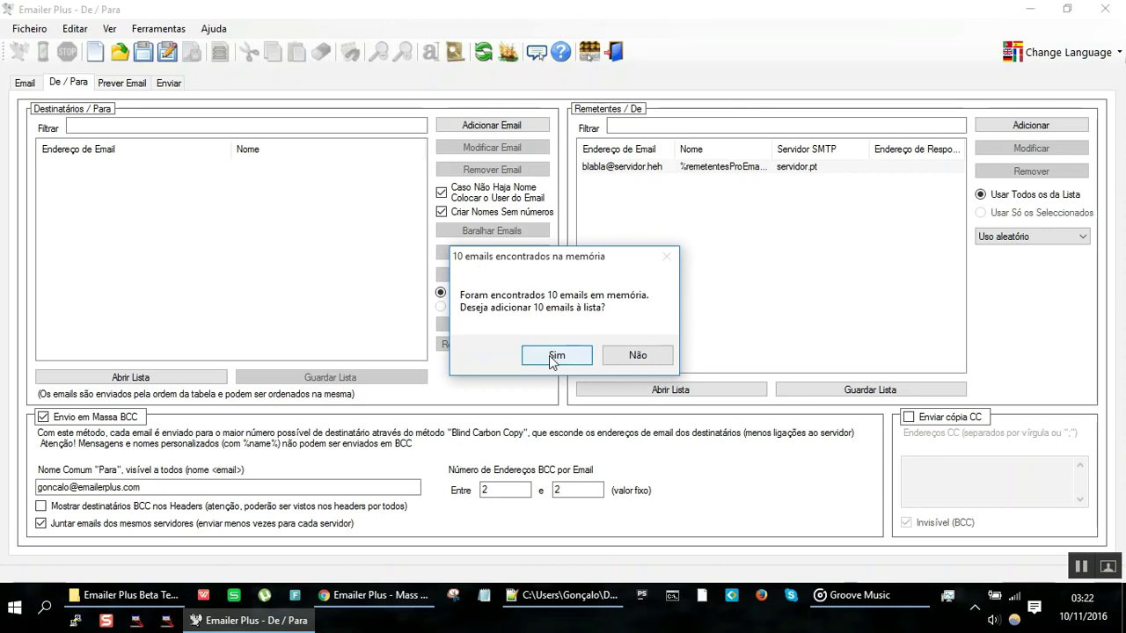
left_click(549, 355)
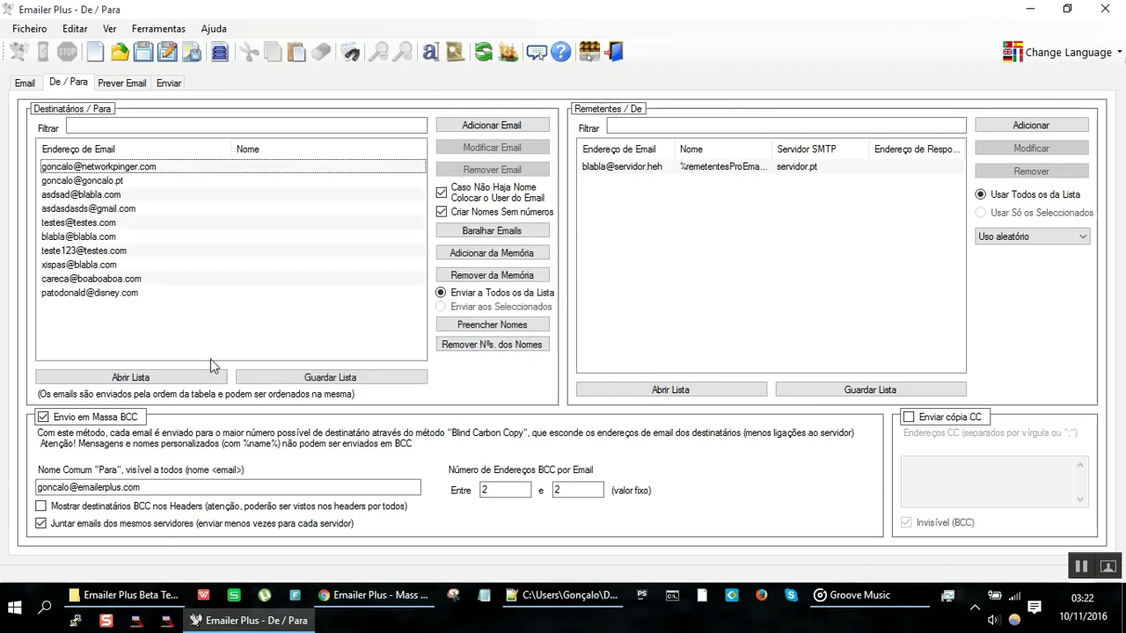
left_click(484, 275)
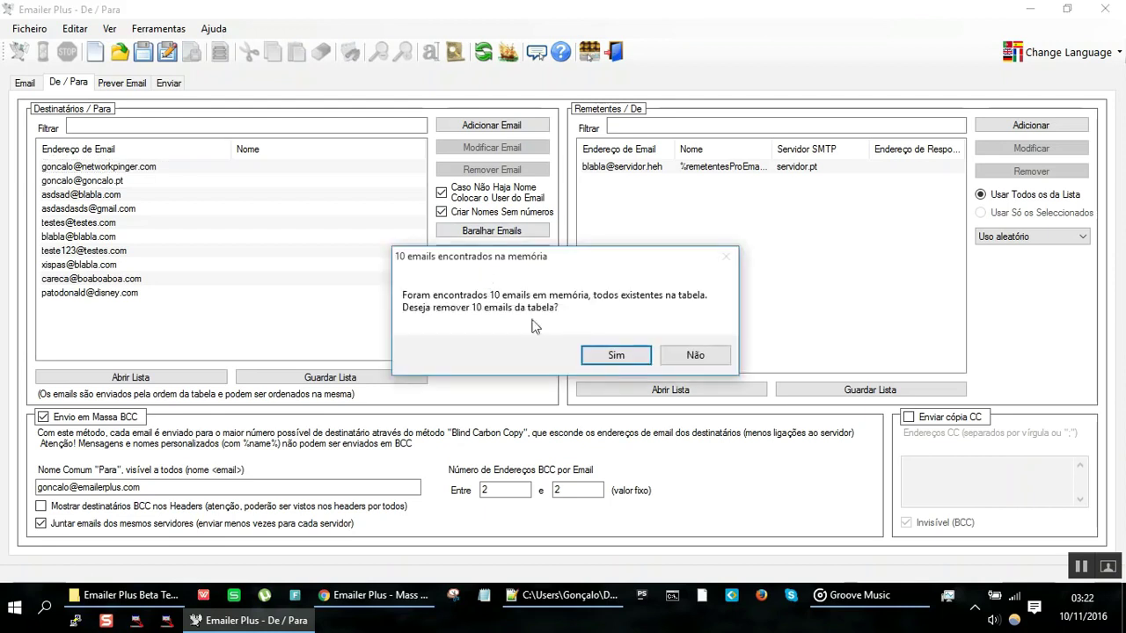
left_click(614, 357)
left_click(169, 379)
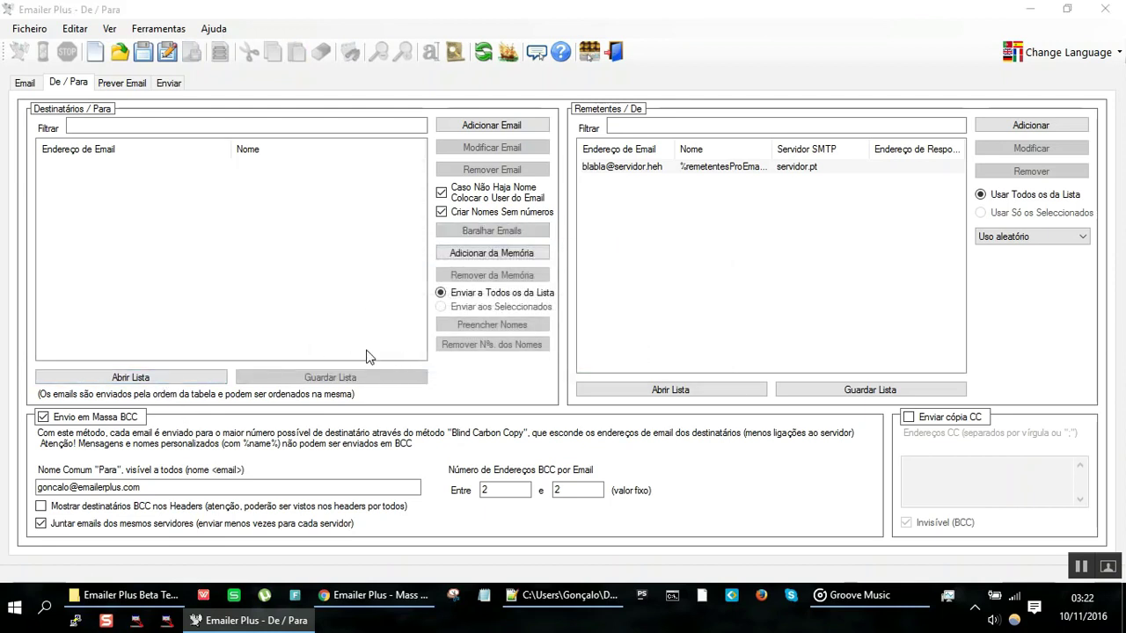
key("alt+Tab")
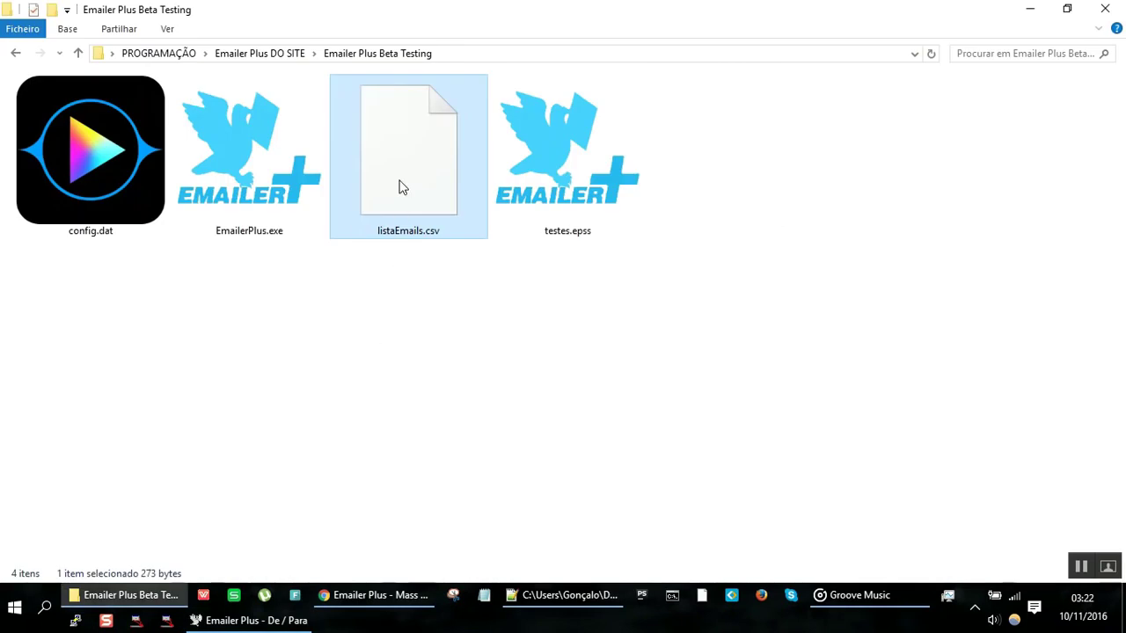
Step: Drop listaEmails.csv onto Emailer Plus, add the 10 emails, and compare with the Notepad++ file
left_click_drag(398, 187, 241, 246)
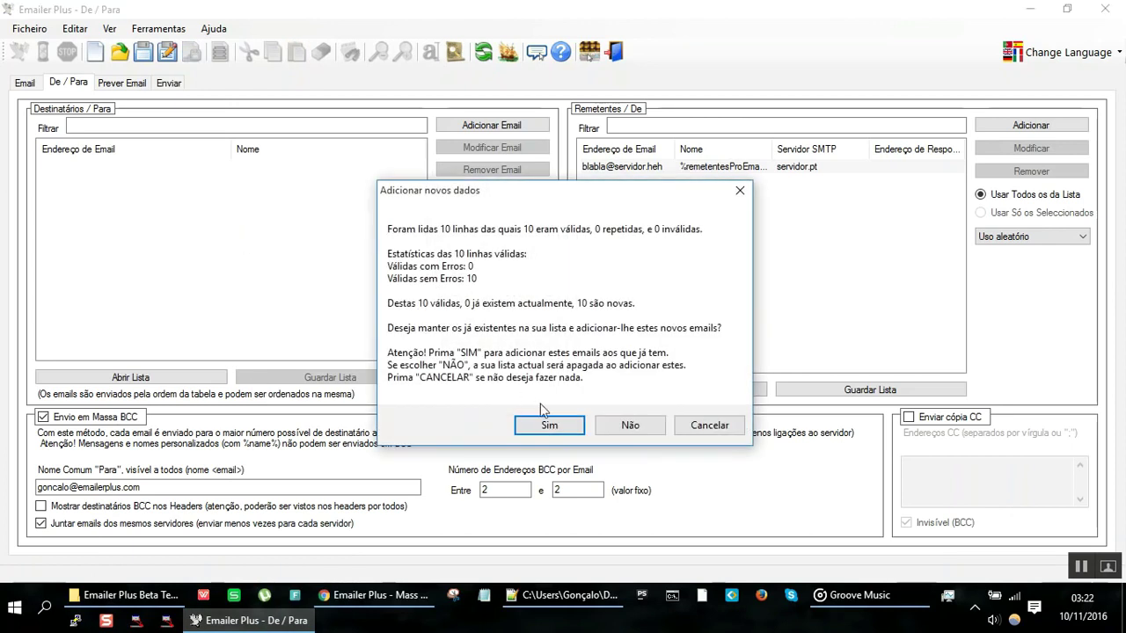
left_click(547, 426)
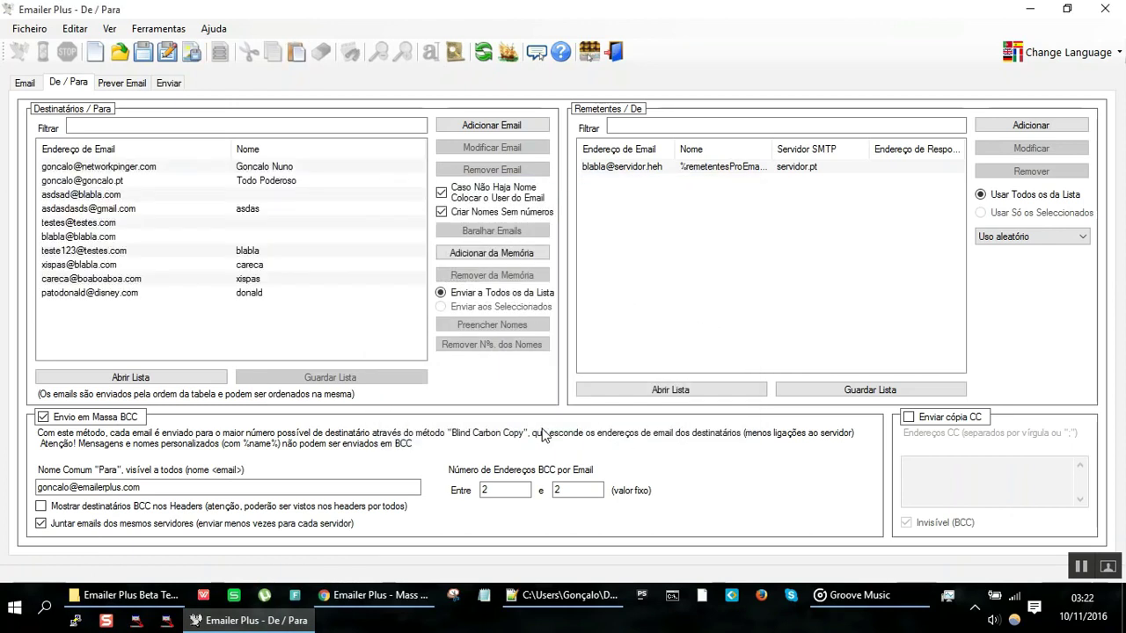
key("alt+Tab")
key("alt+Tab")
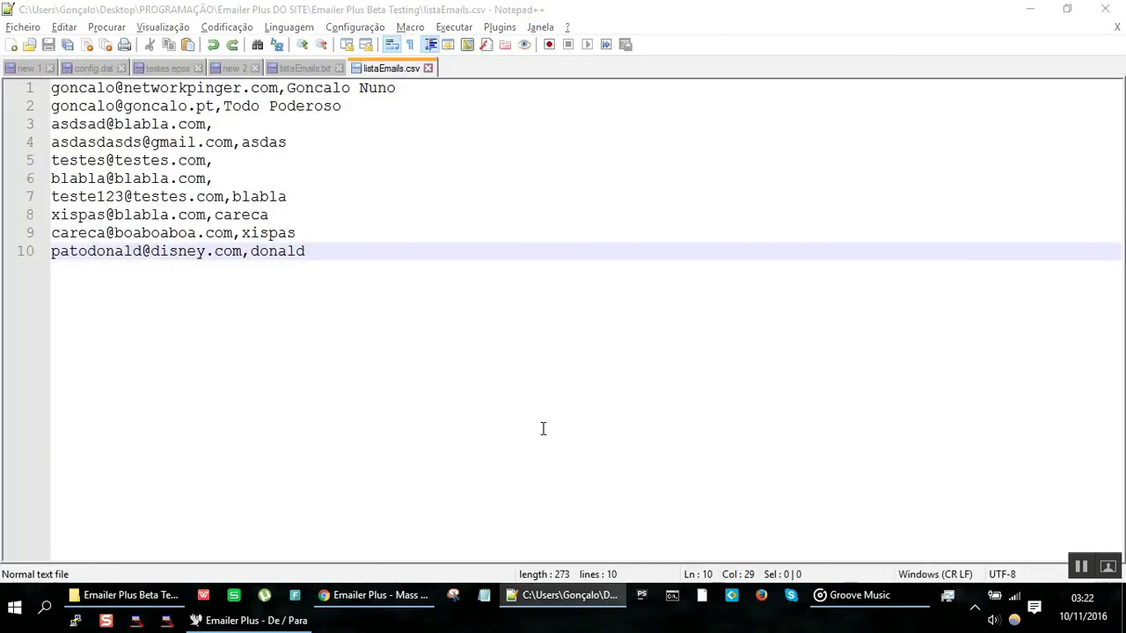
key("alt+Tab")
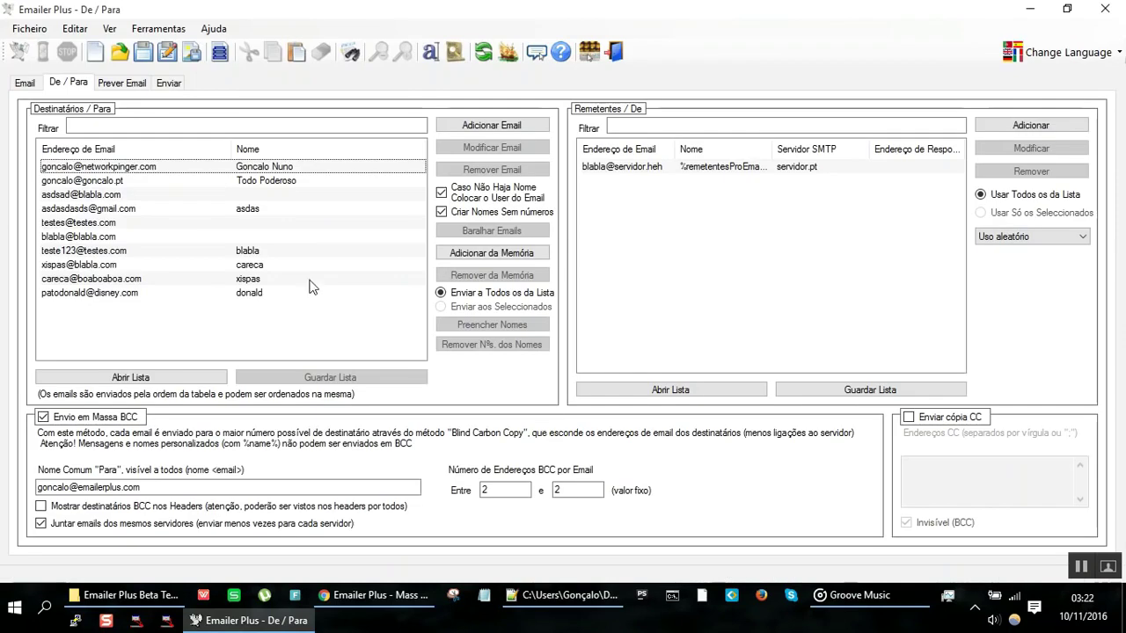
left_click(273, 195)
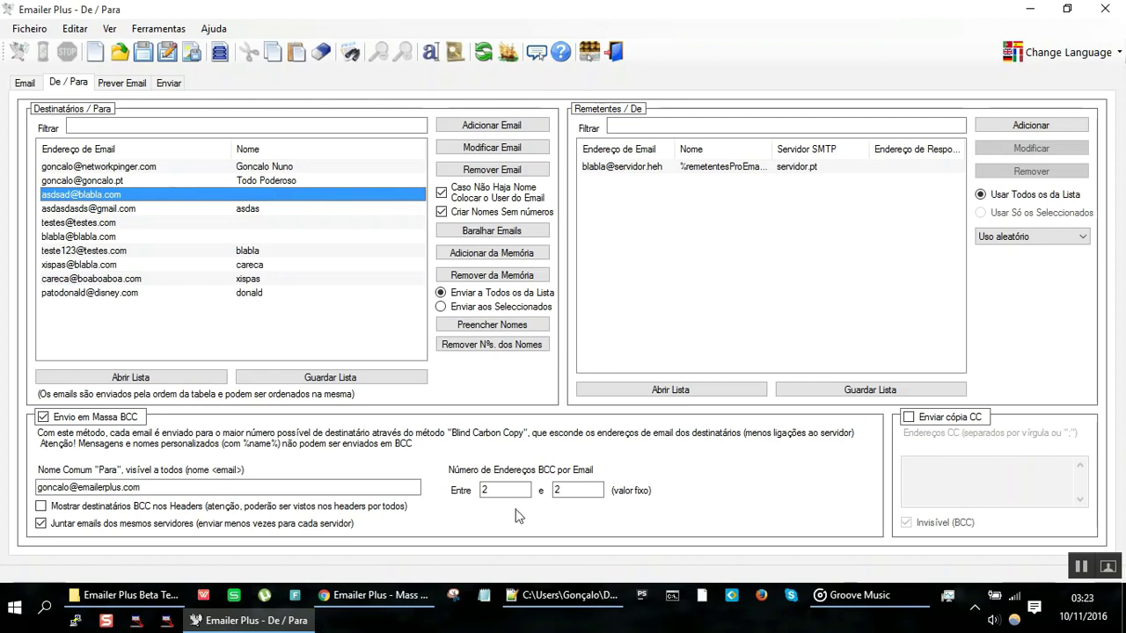
Step: Bring Notepad++ forward and move from the listaEmails documents to the new 1 notes tab
left_click(546, 590)
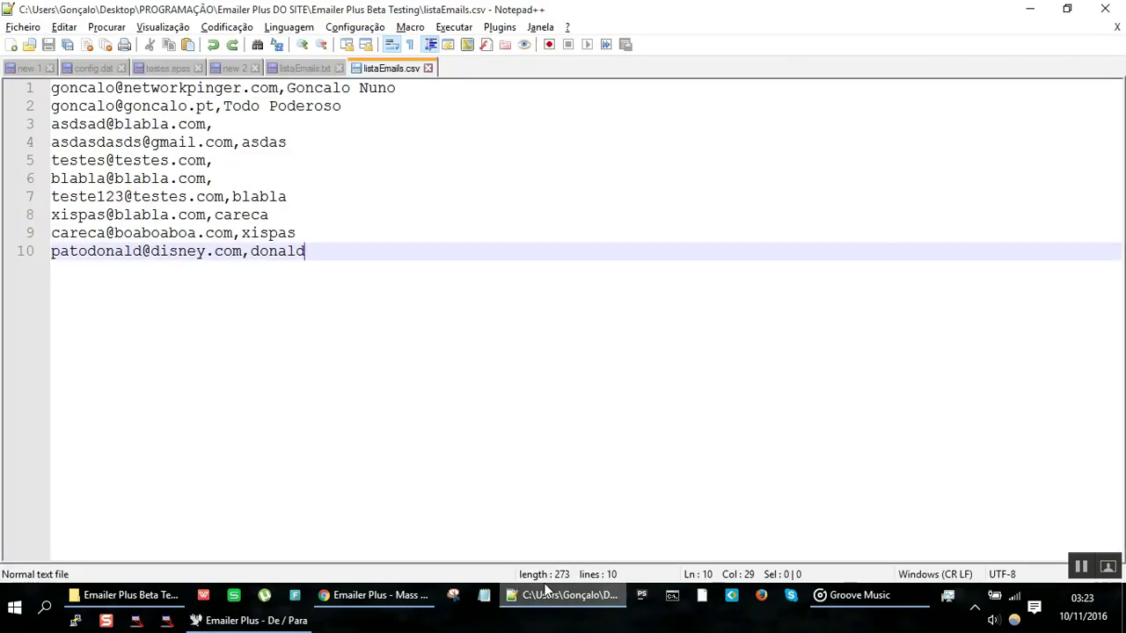
key("ctrl+shift+Tab")
key("ctrl+shift+Tab")
key("ctrl+shift+Tab")
key("ctrl+shift+Tab")
key("ctrl+shift+Tab")
key("ctrl+shift+Tab")
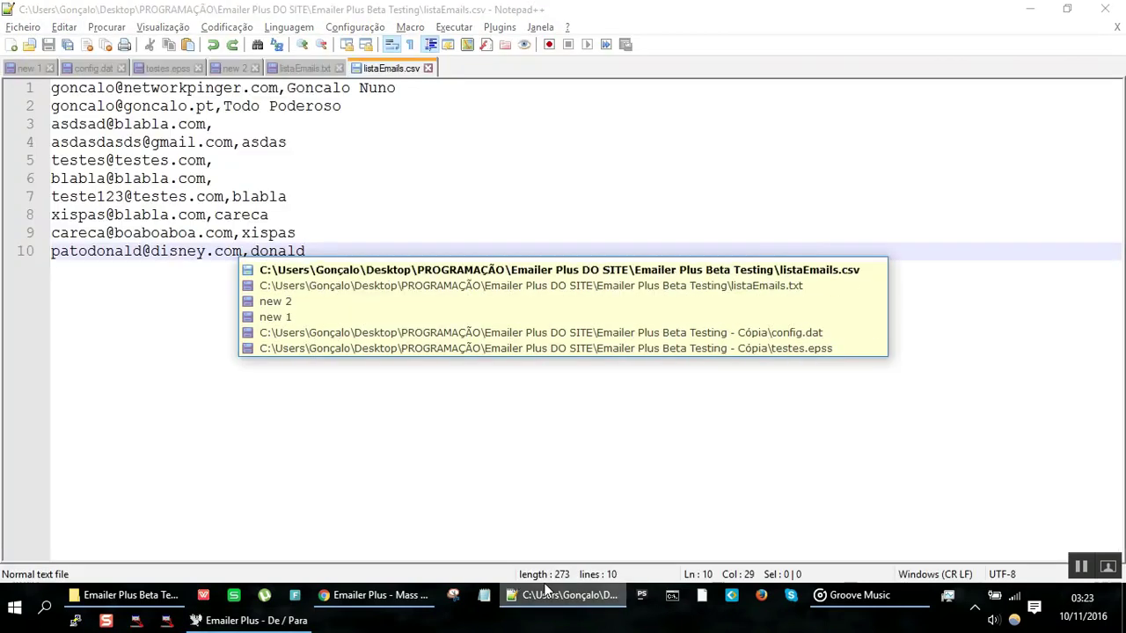
key("ctrl+Tab")
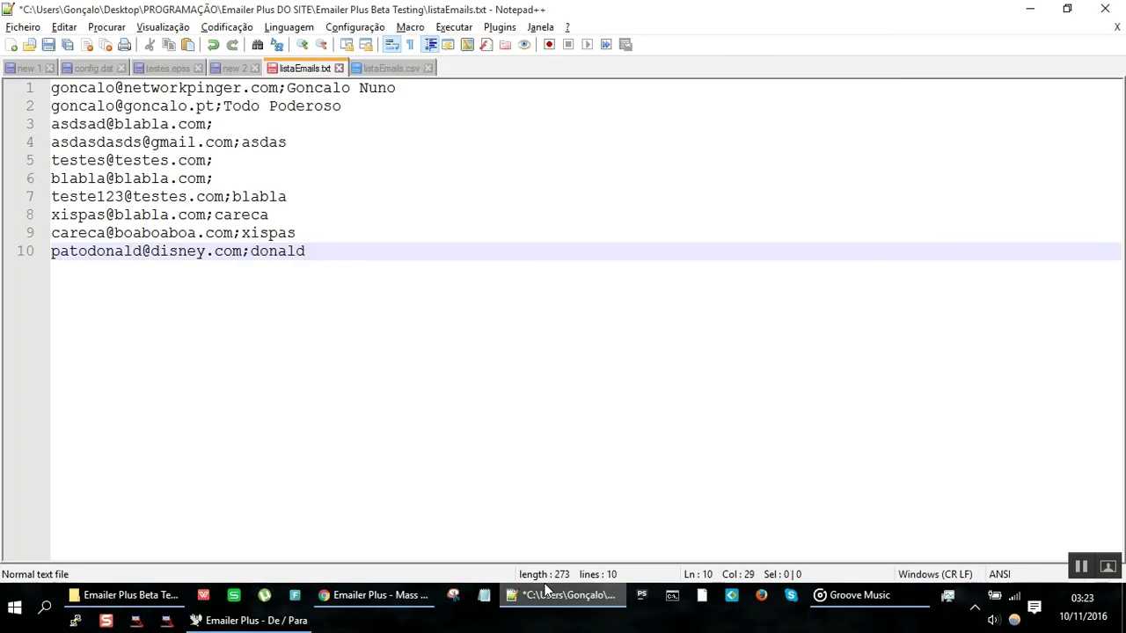
key("ctrl+Tab")
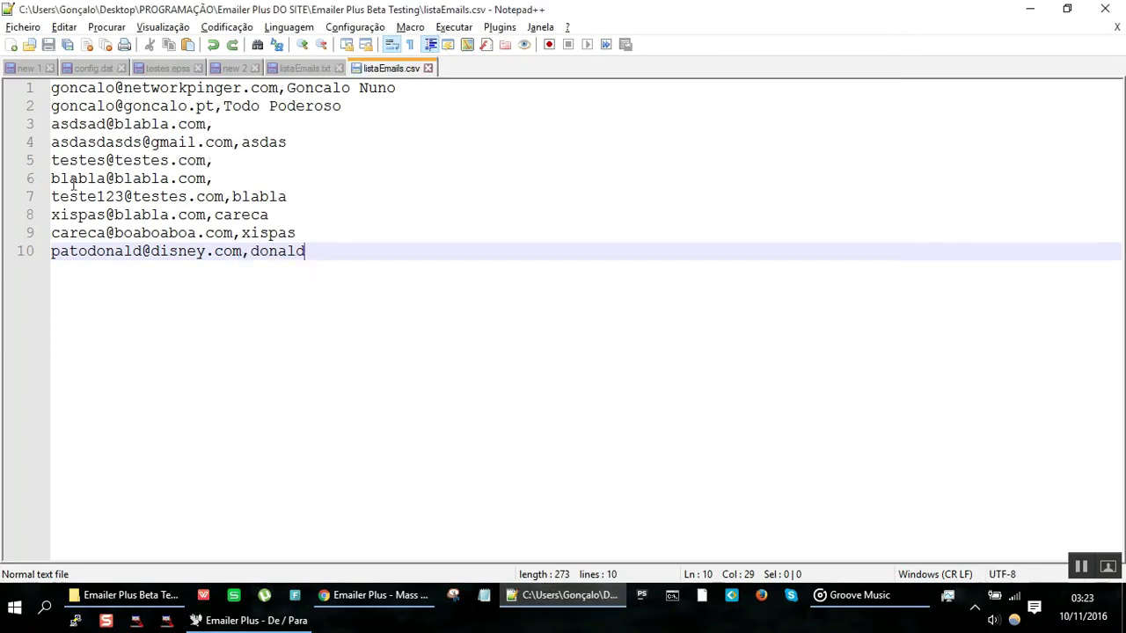
left_click(27, 69)
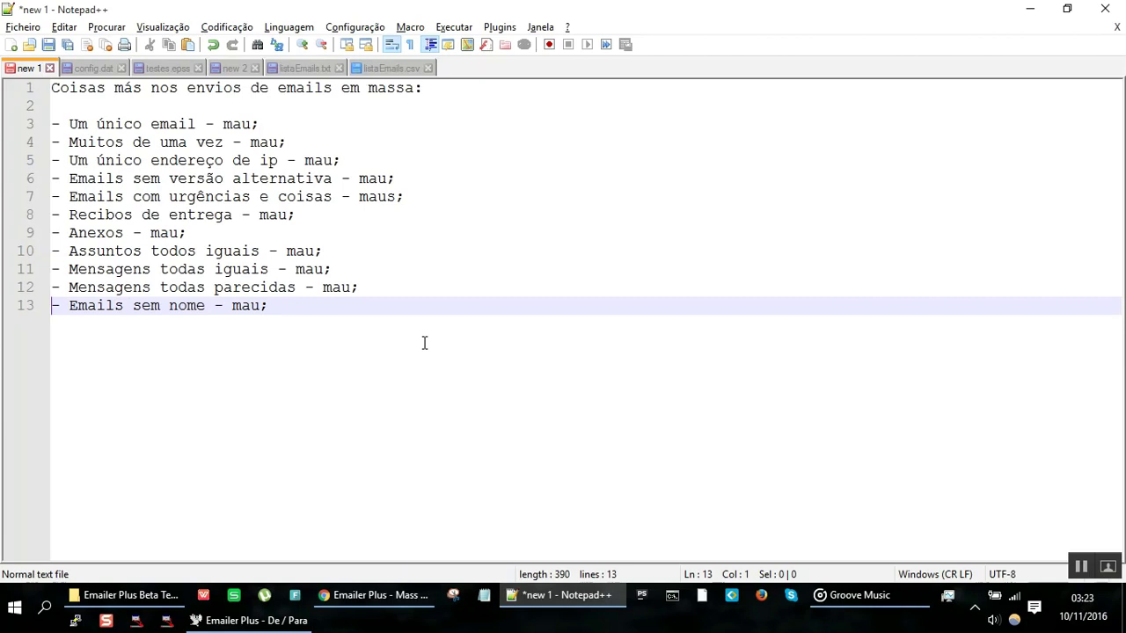
Step: Add line 14 reading '- Emails com número nos nomes - maus;'
key("End")
key("Return")
type("-")
key("Escape")
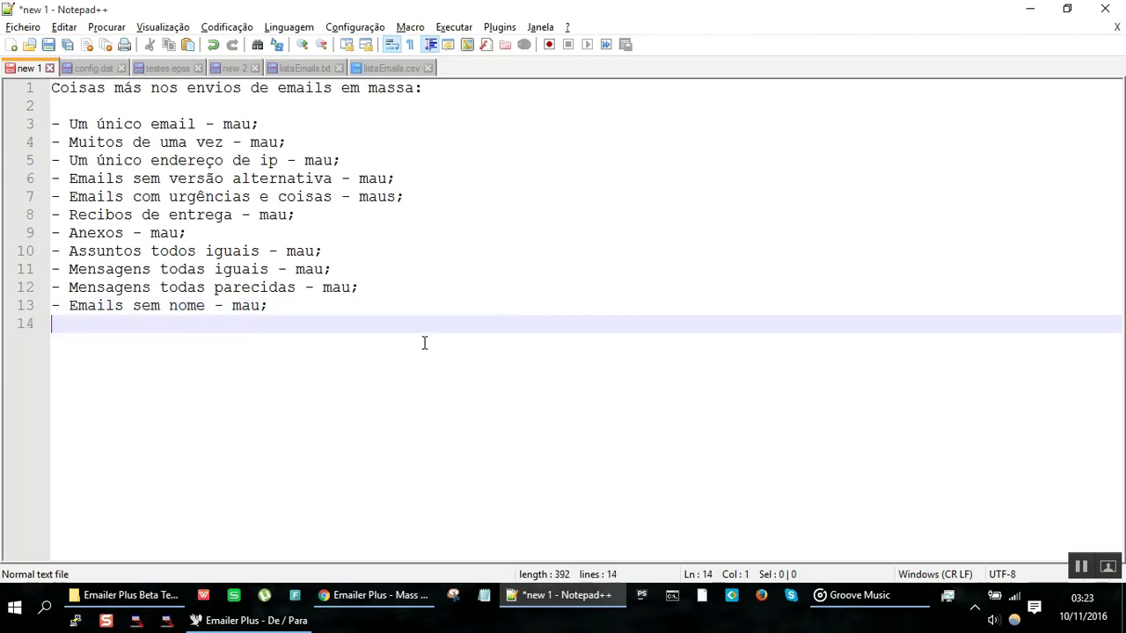
type("Email")
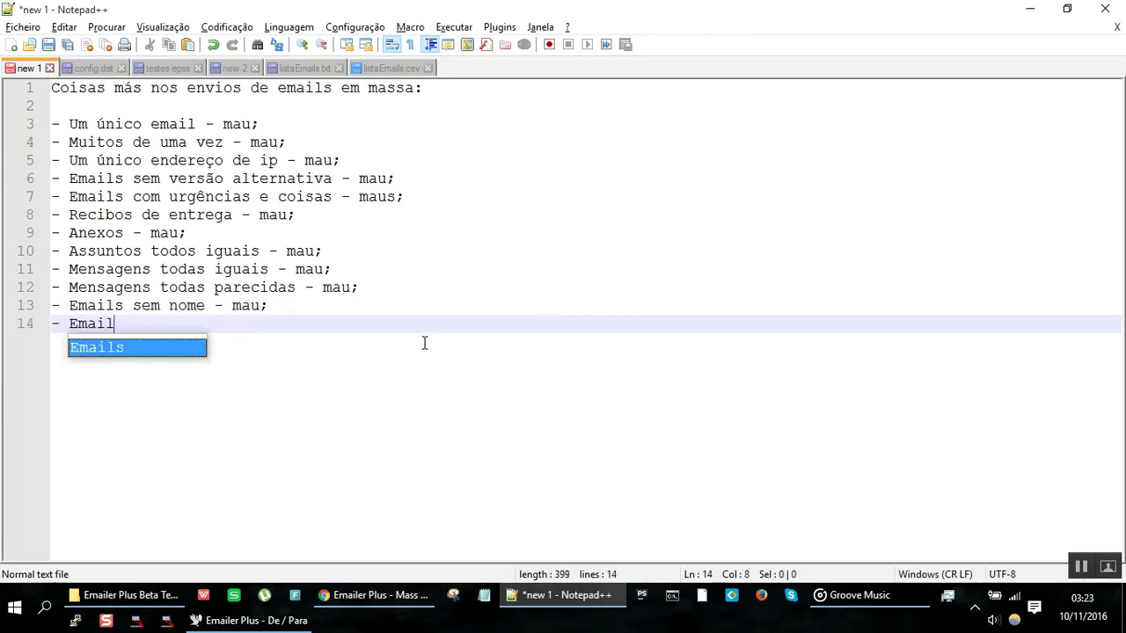
type("s sem")
key("BackSpace")
key("BackSpace")
key("BackSpace")
key("BackSpace")
type("com número ")
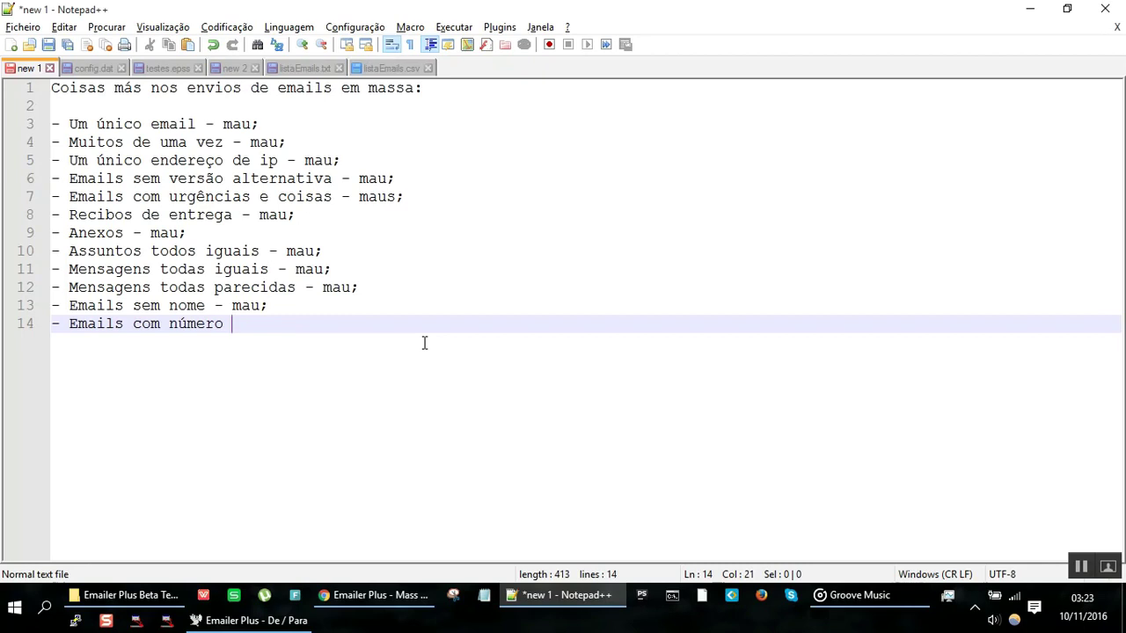
type("nos n")
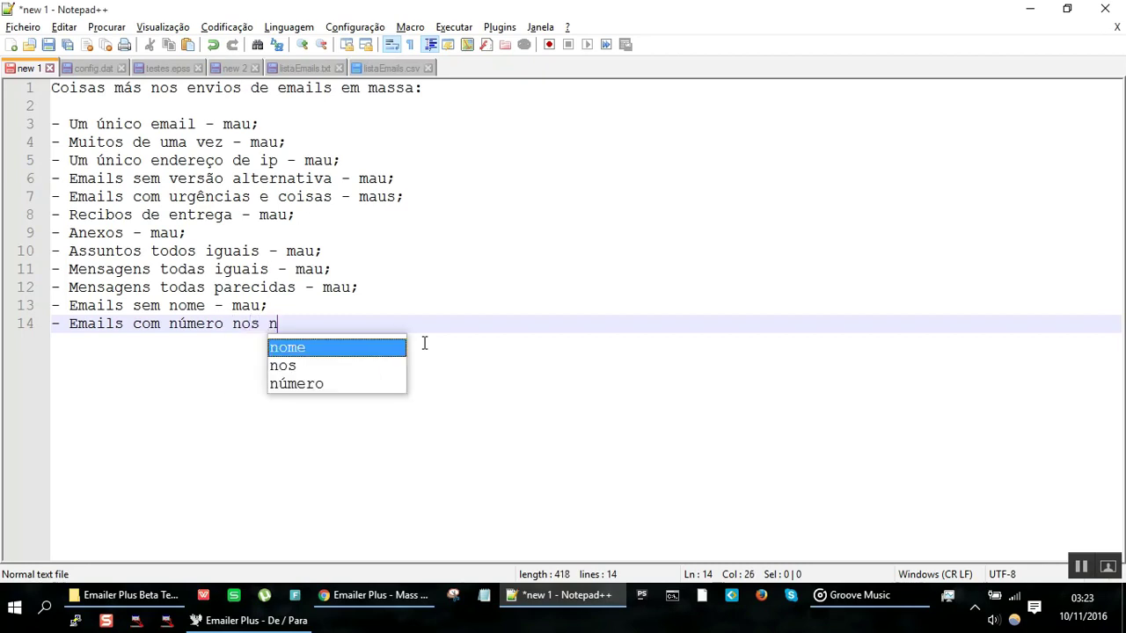
type("omes - maus;")
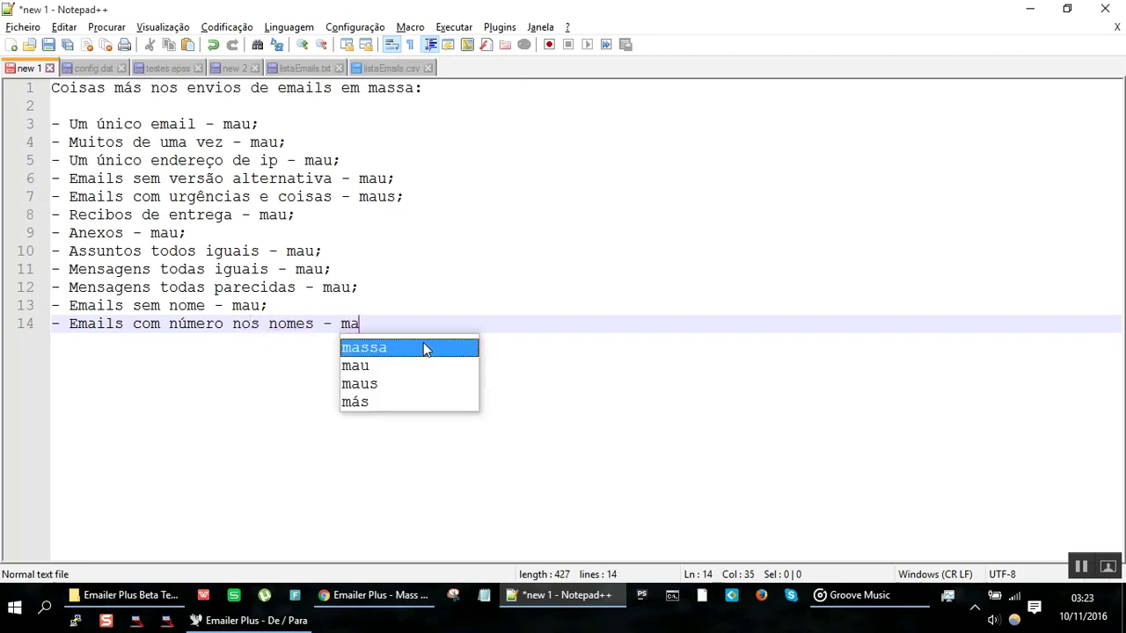
key("Return")
Step: Type a sample name-and-address test entry on line 15
key("alt+Tab")
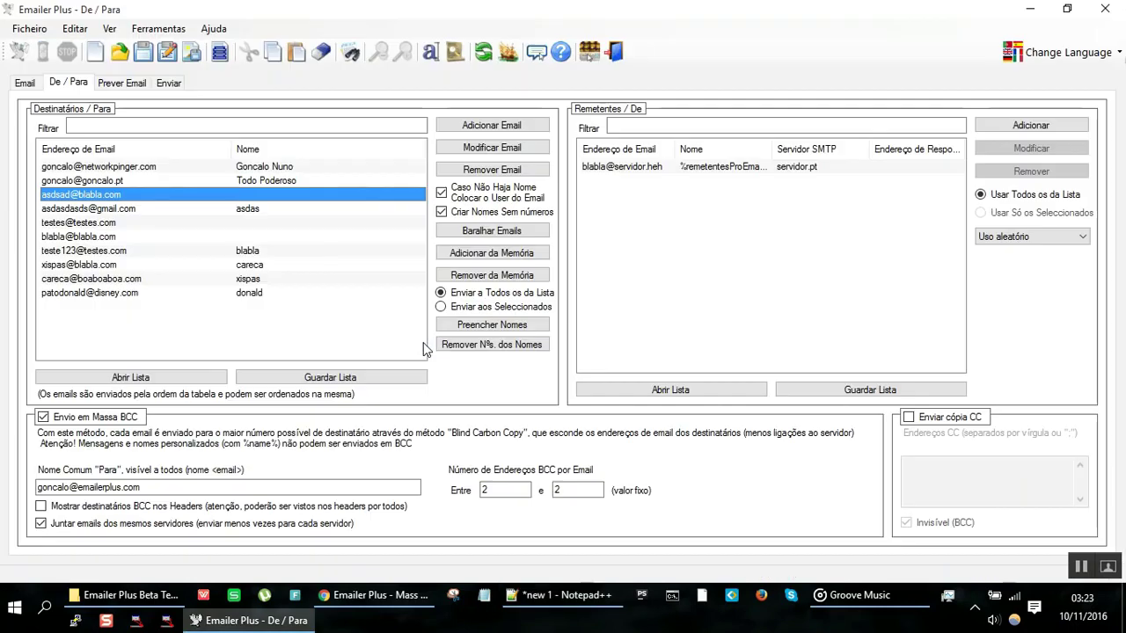
key("alt+Tab")
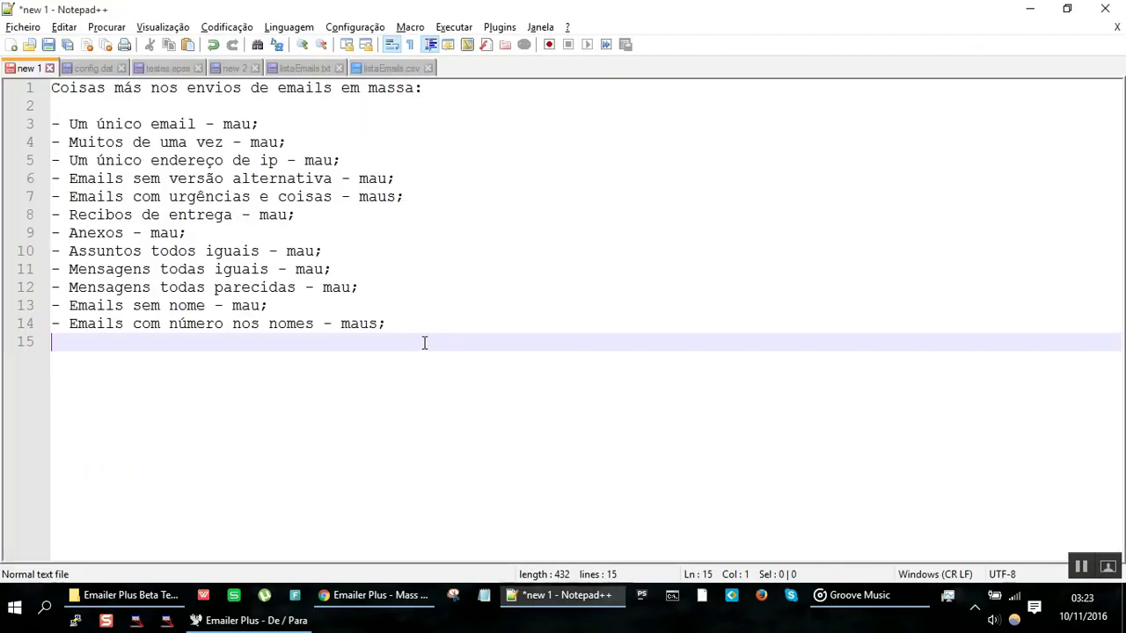
type("maria.josefina")
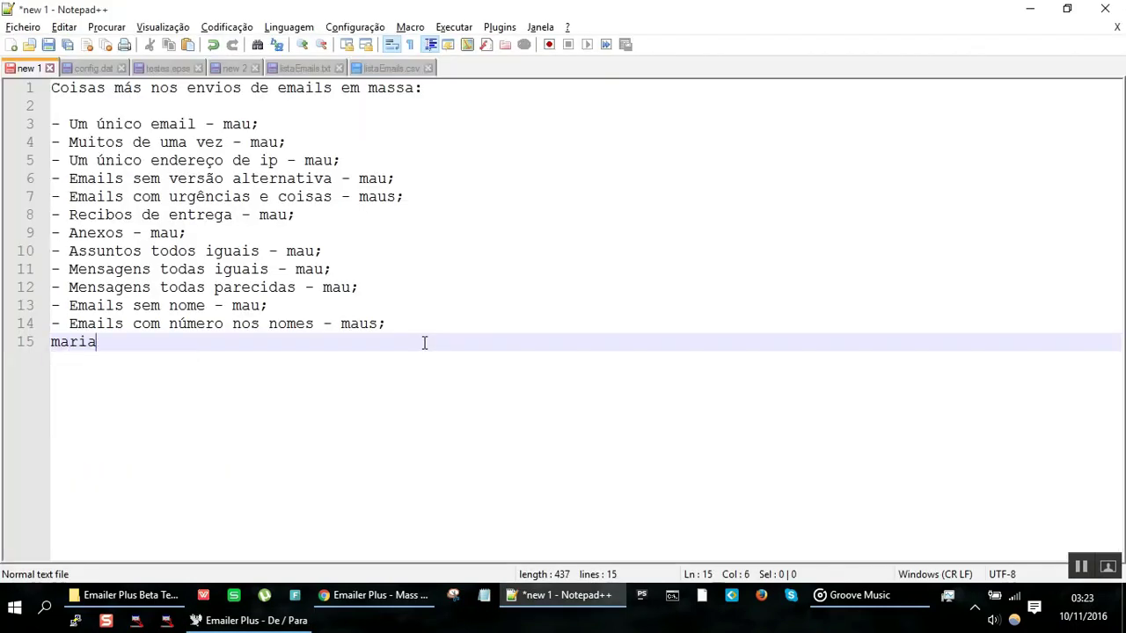
key("BackSpace")
key("BackSpace")
key("BackSpace")
key("BackSpace")
key("BackSpace")
key("BackSpace")
key("BackSpace")
key("BackSpace")
key("BackSpace")
type("12321@")
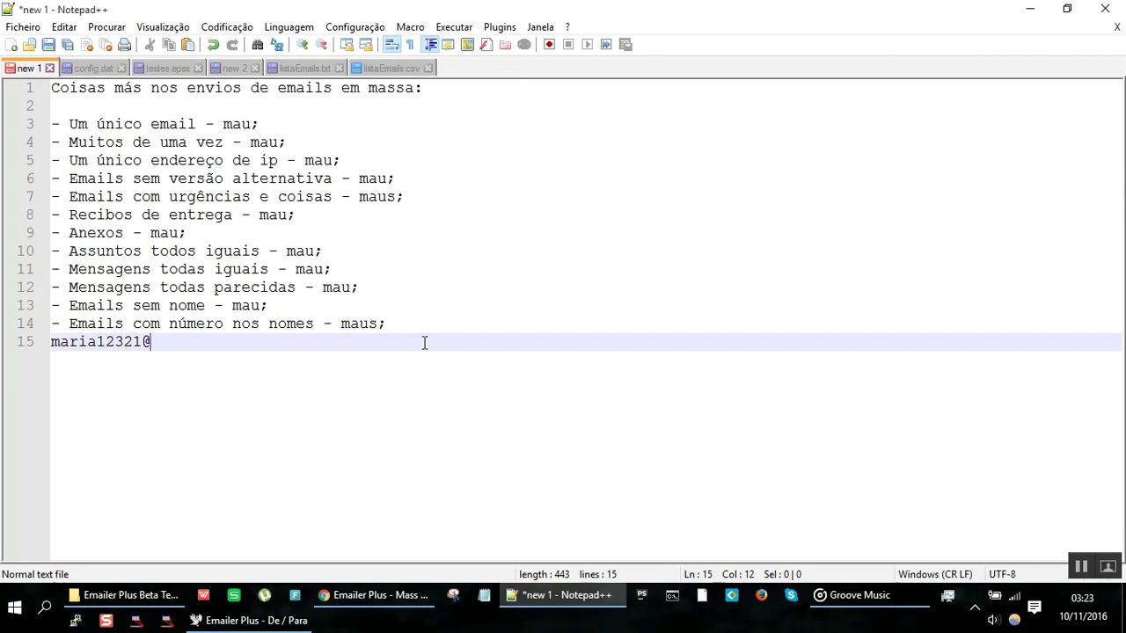
key("BackSpace")
key("shift+Home")
key("End")
type("@blabla Maria 123")
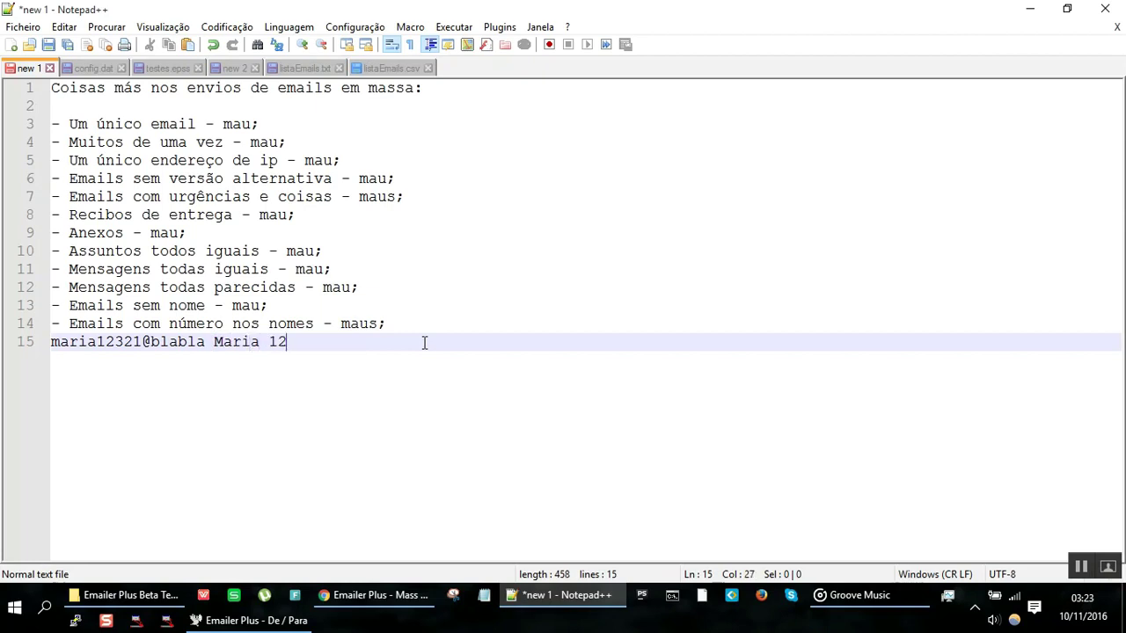
key("BackSpace")
key("BackSpace")
key("BackSpace")
key("BackSpace")
type("Josefina")
Step: Wrap the test address in angle brackets, then delete the whole test line
key("Home")
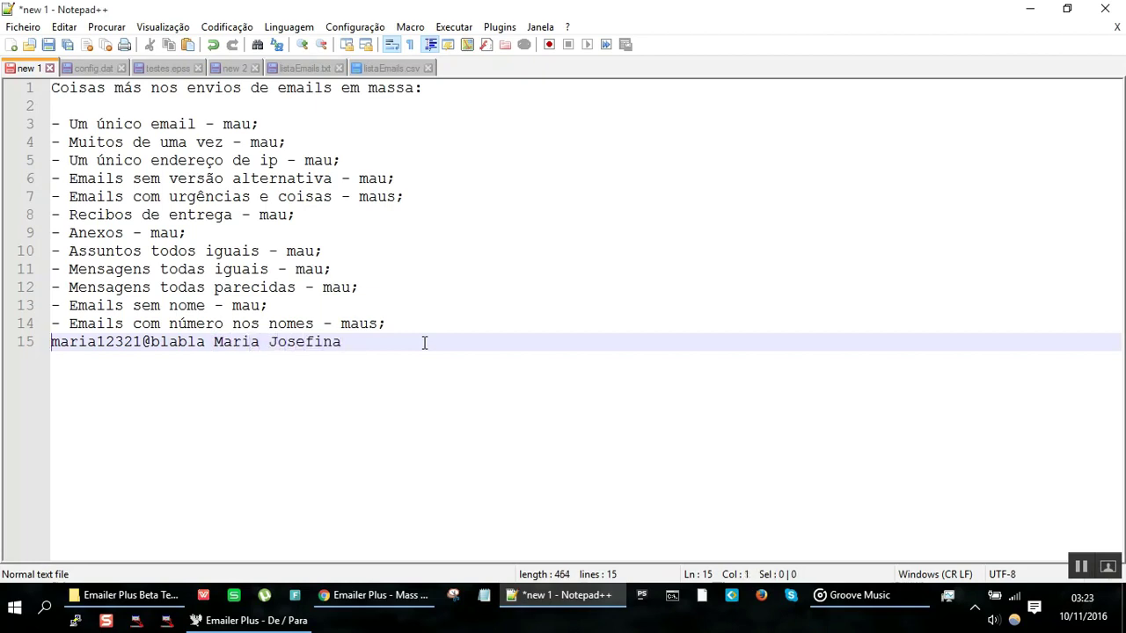
type("<")
key("Right")
key("Right")
key("Right")
key("Right")
key("Right")
key("Right")
key("Right")
key("Right")
key("Right")
key("Right")
key("Right")
key("Right")
key("Right")
key("Right")
key("Right")
key("Right")
key("Right")
key("Right")
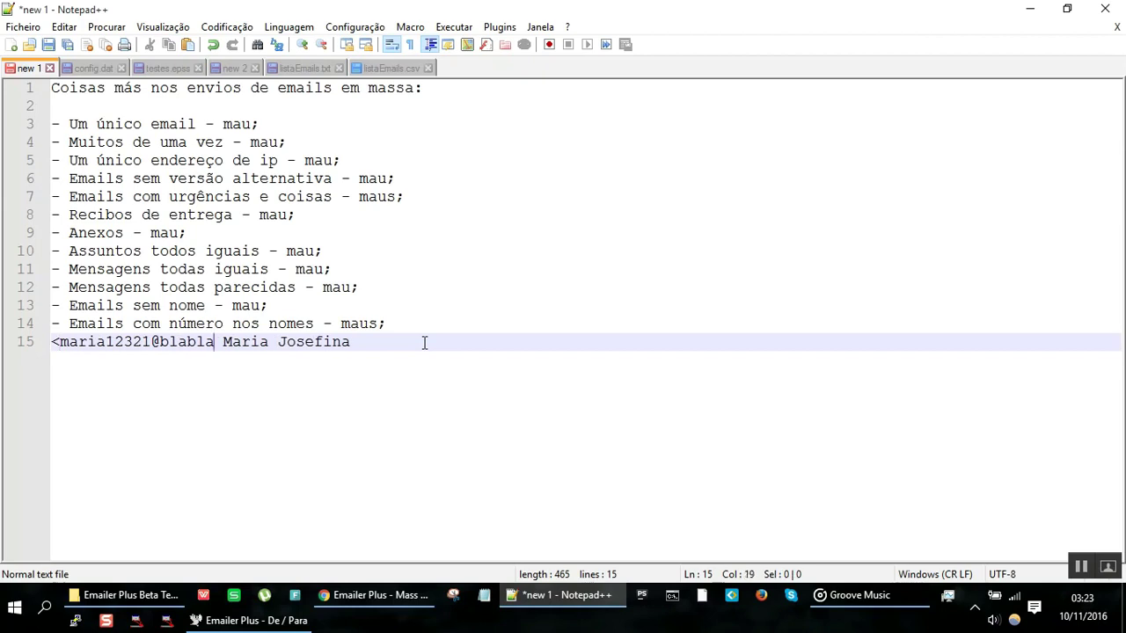
type(">")
key("Right")
key("Right")
key("Right")
key("Right")
key("Right")
key("Right")
key("Right")
key("Right")
key("Right")
key("Right")
key("Right")
key("Right")
key("Right")
key("Right")
key("Right")
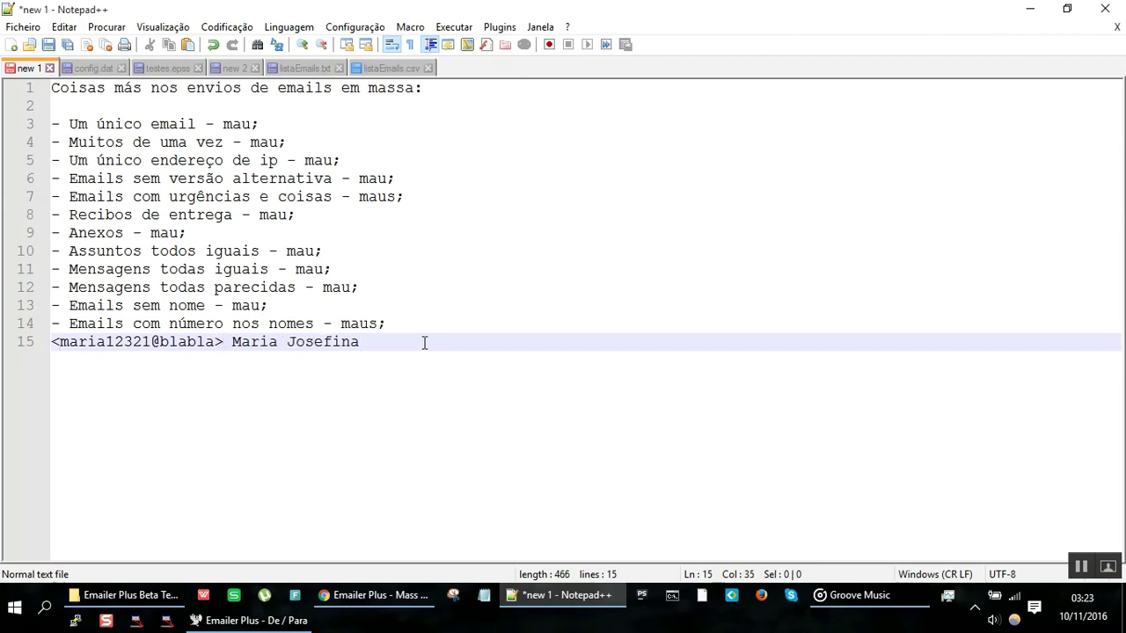
key("BackSpace")
key("BackSpace")
key("BackSpace")
key("BackSpace")
key("BackSpace")
key("BackSpace")
key("BackSpace")
key("BackSpace")
type("123")
key("shift+Home")
key("BackSpace")
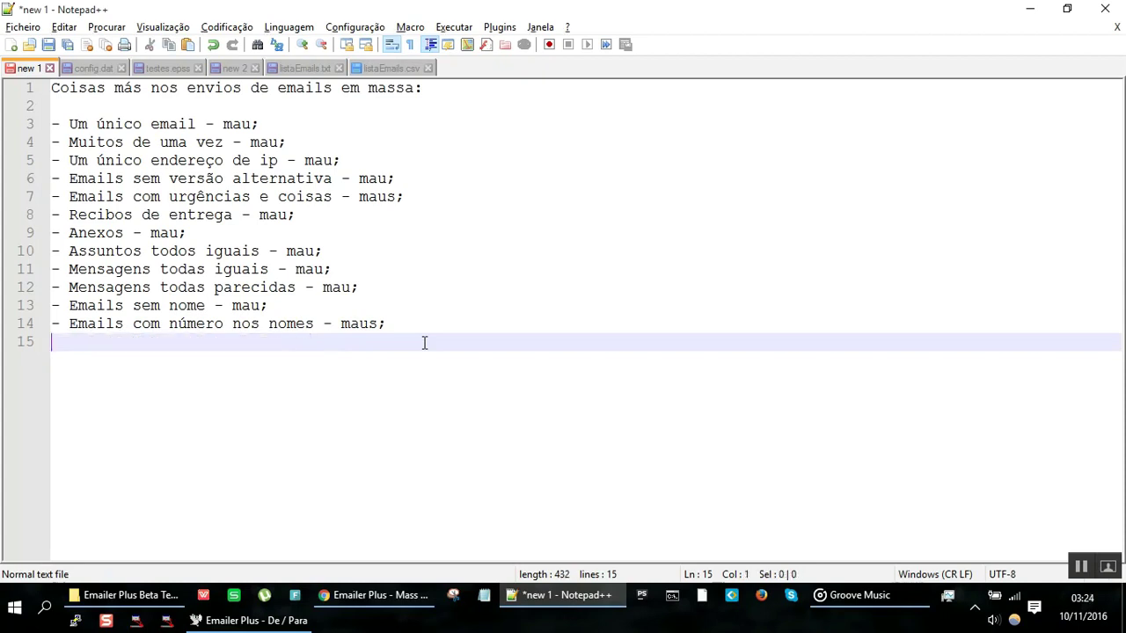
key("alt+Tab")
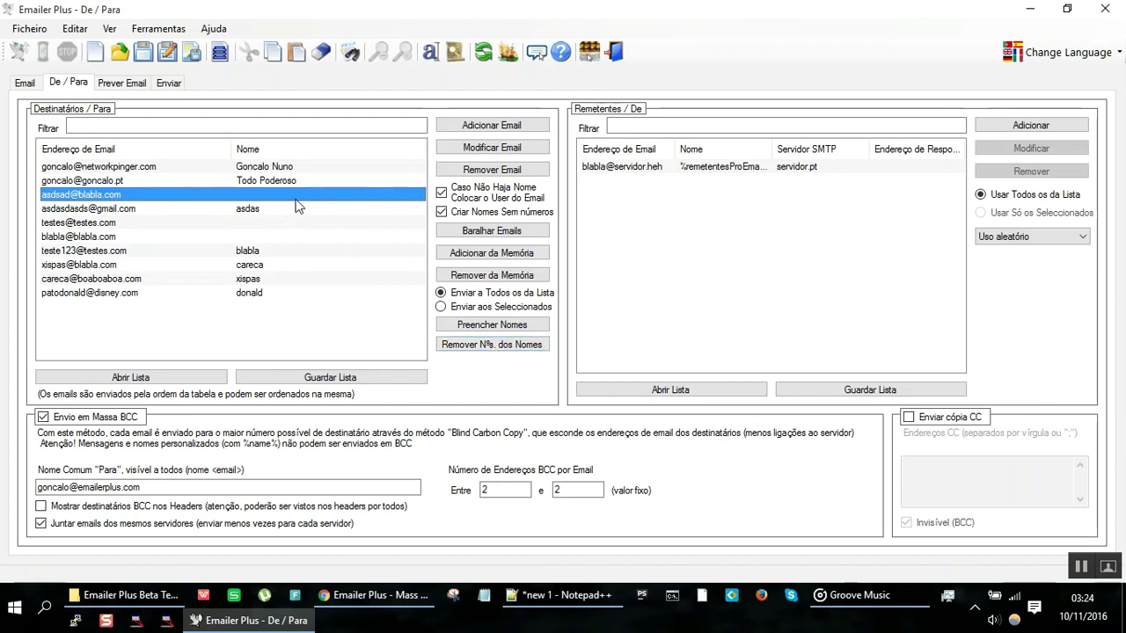
Step: Run Preencher Nomes with Sim, then check which recipients are still unnamed
left_click(494, 334)
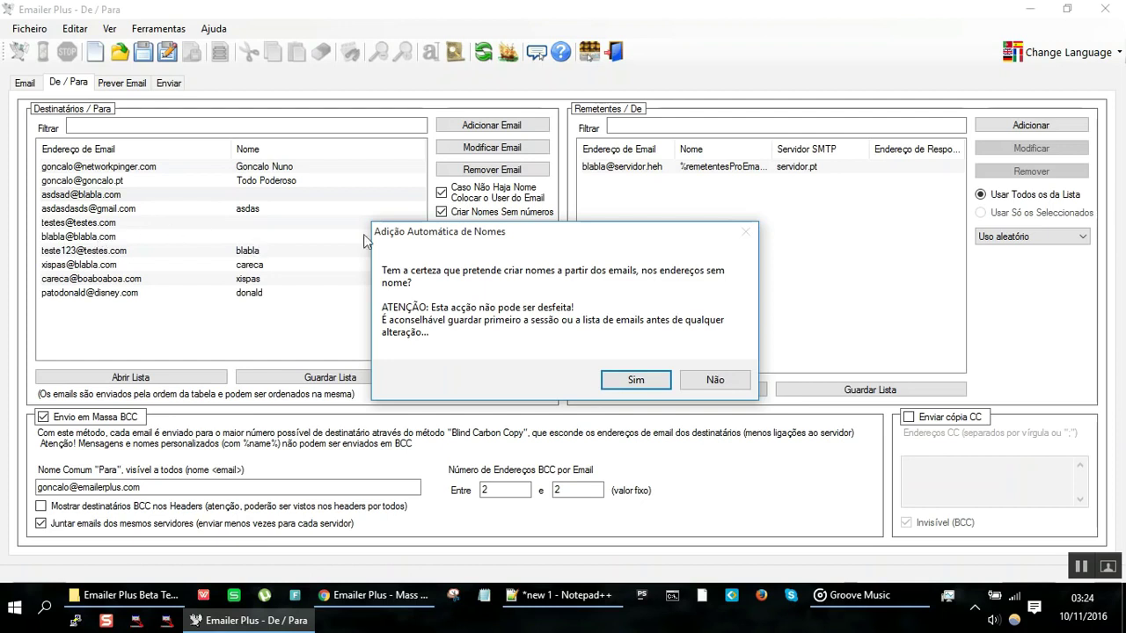
left_click(636, 380)
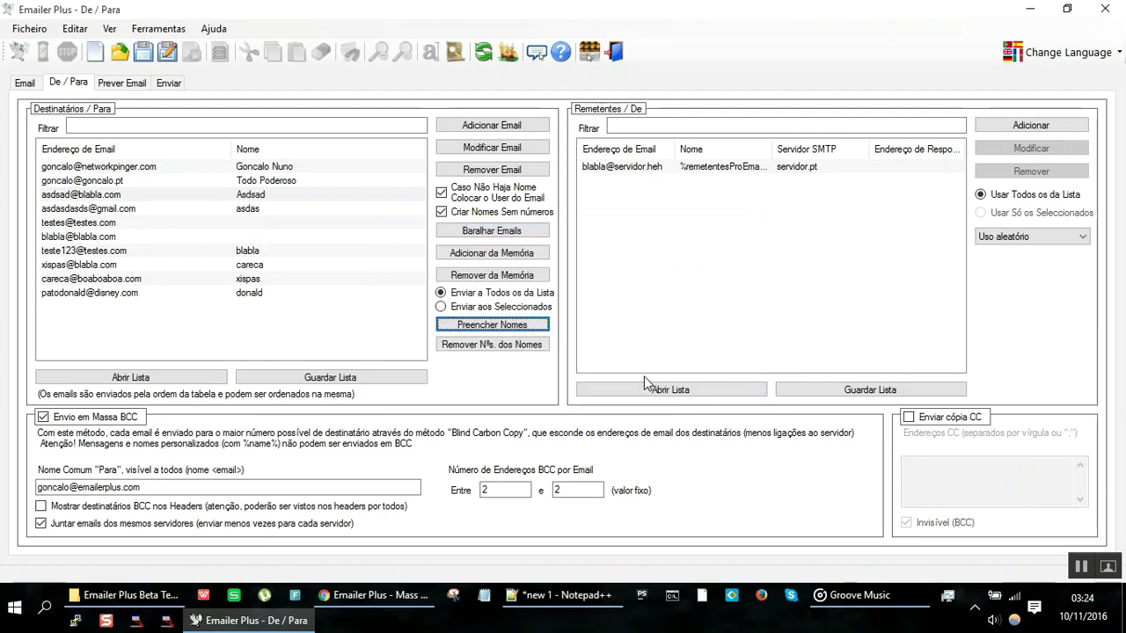
left_click(91, 196)
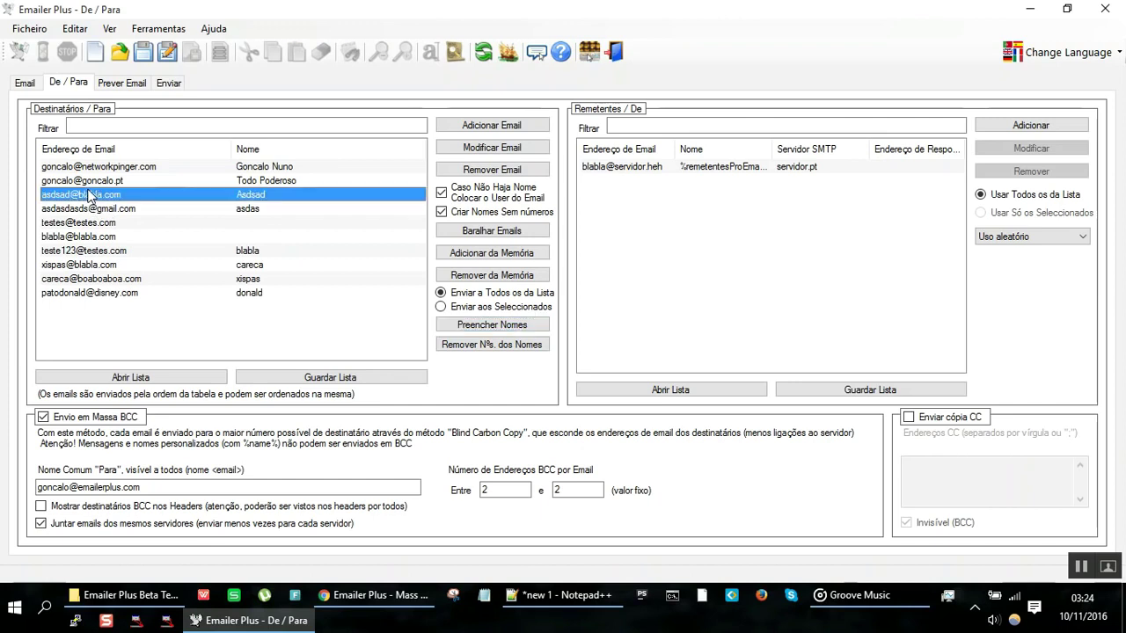
left_click(156, 222)
left_click(165, 238, "shift")
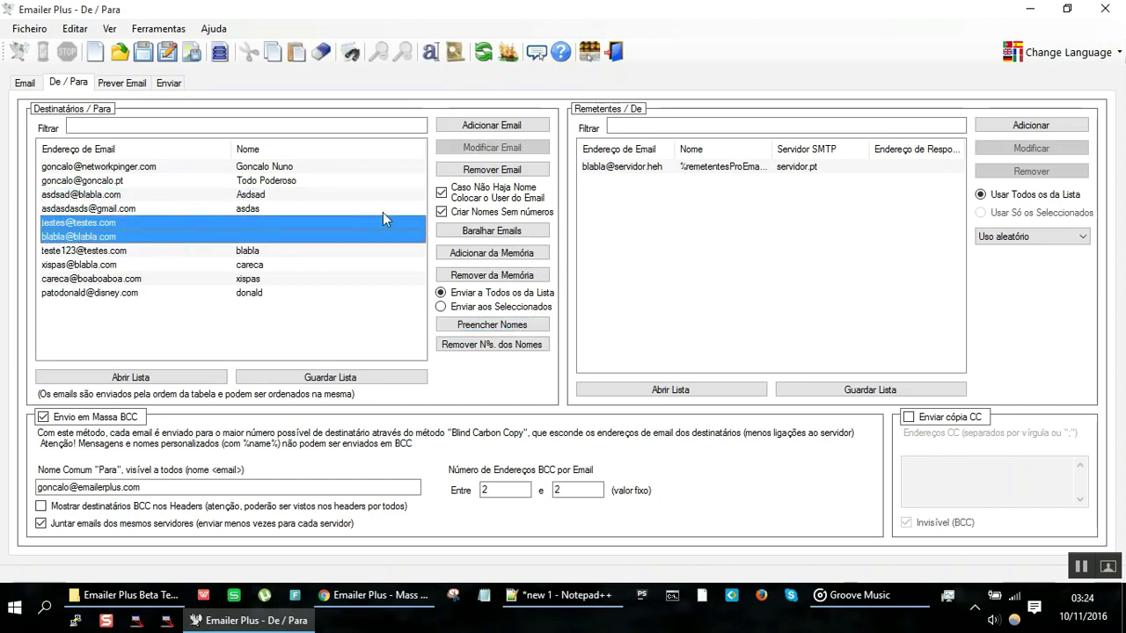
left_click(290, 297)
Step: Select all ten recipients, rerun Preencher Nomes with Sim, and check the new Testes and Blabla names
left_click(276, 167, "shift")
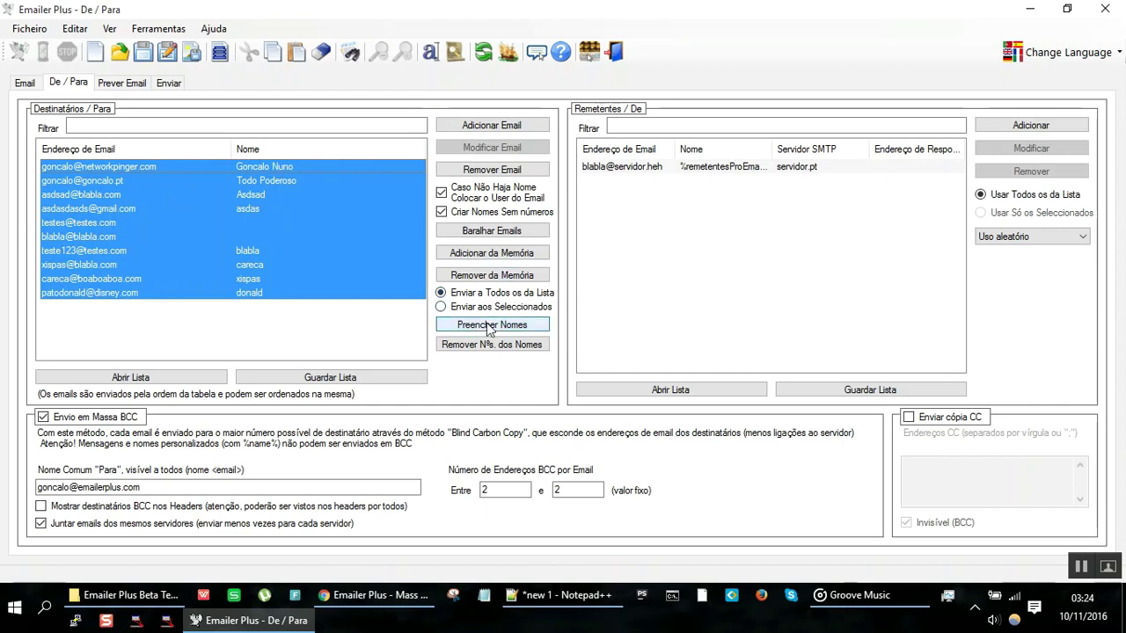
left_click(493, 326)
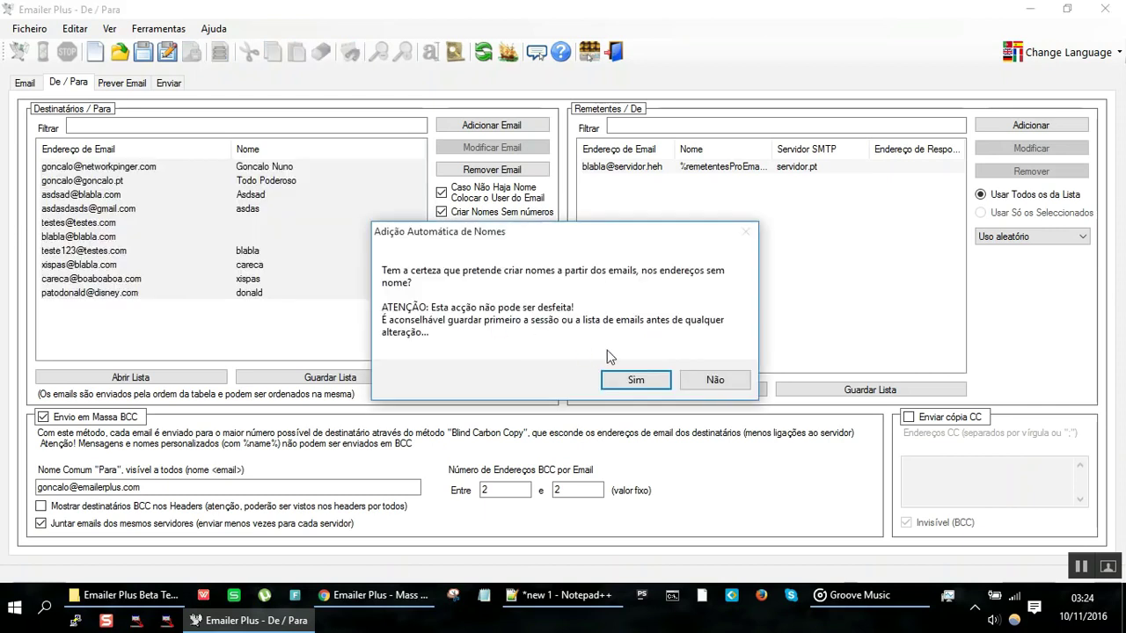
left_click(635, 378)
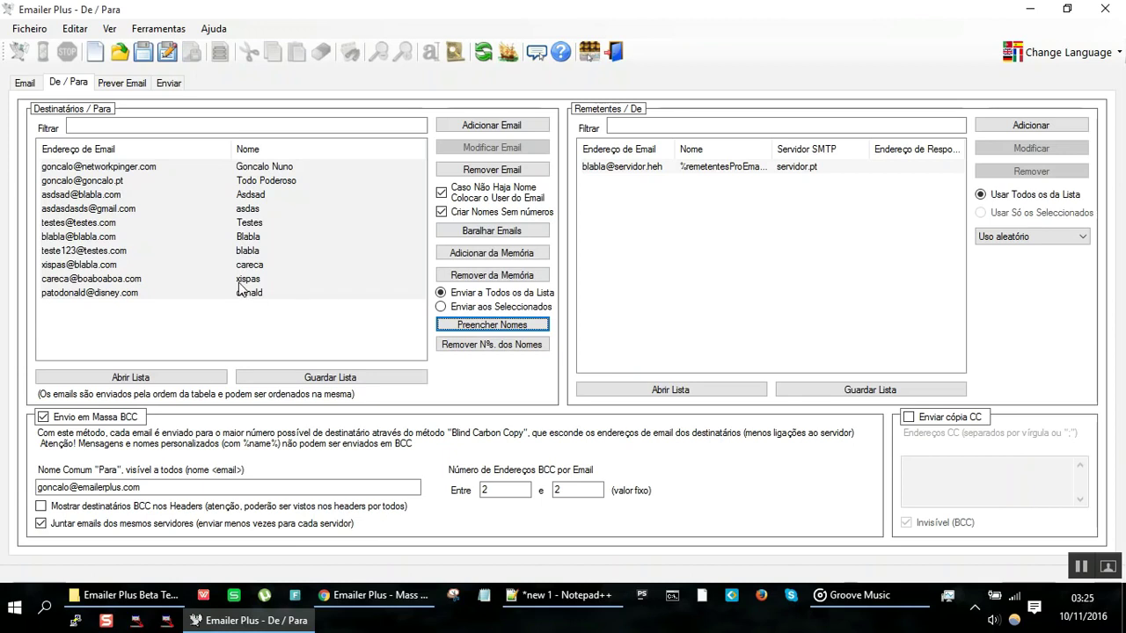
left_click(226, 223)
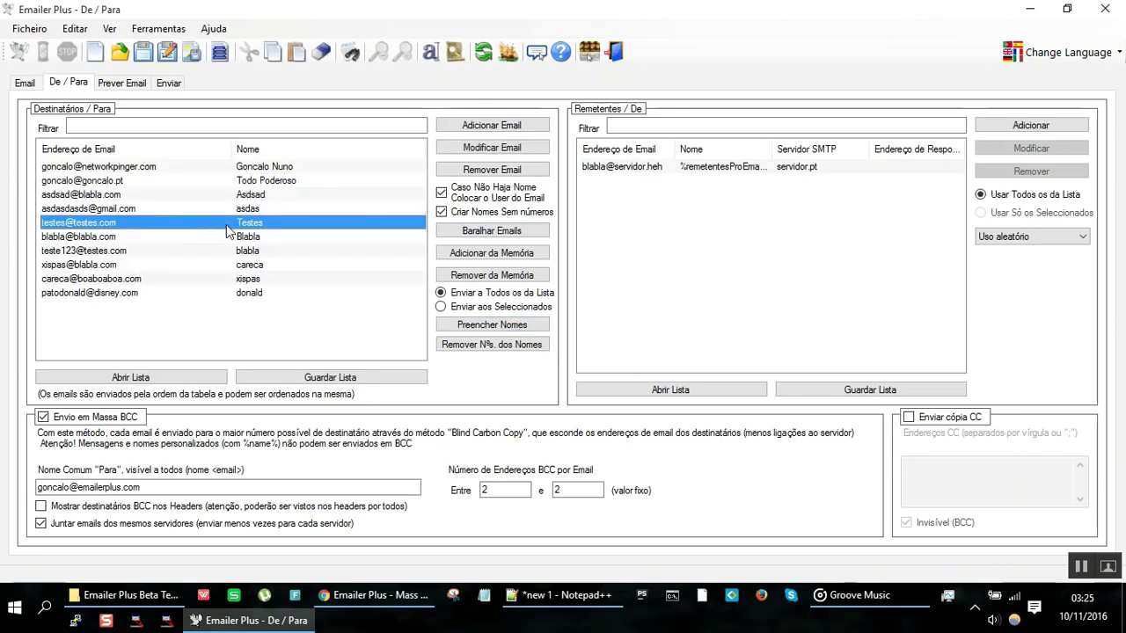
left_click(188, 167)
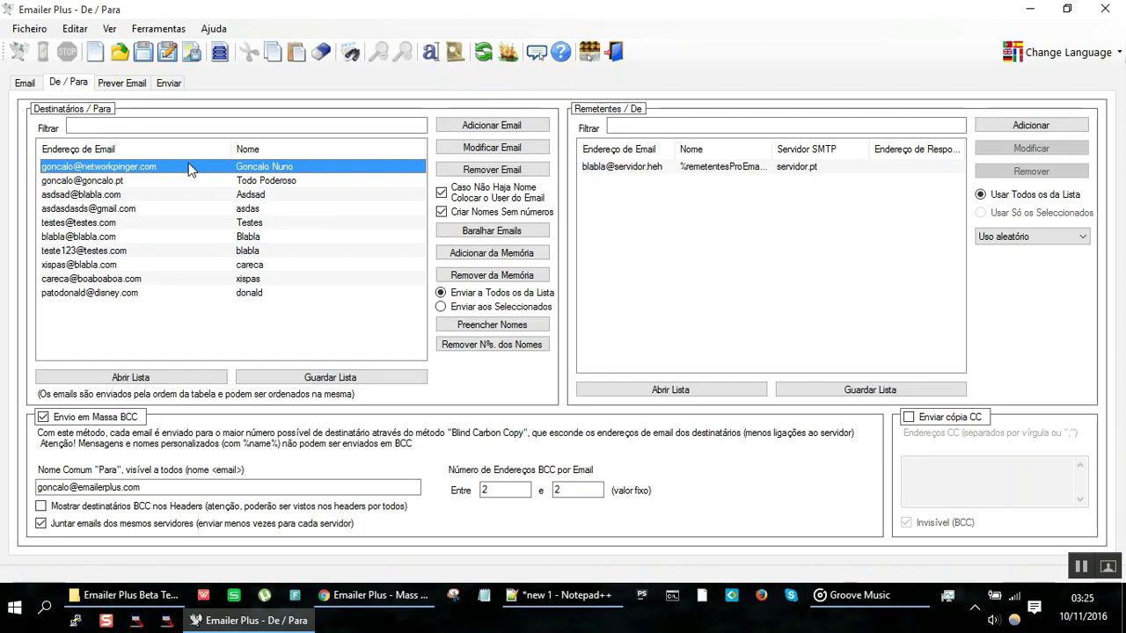
key("ctrl+a")
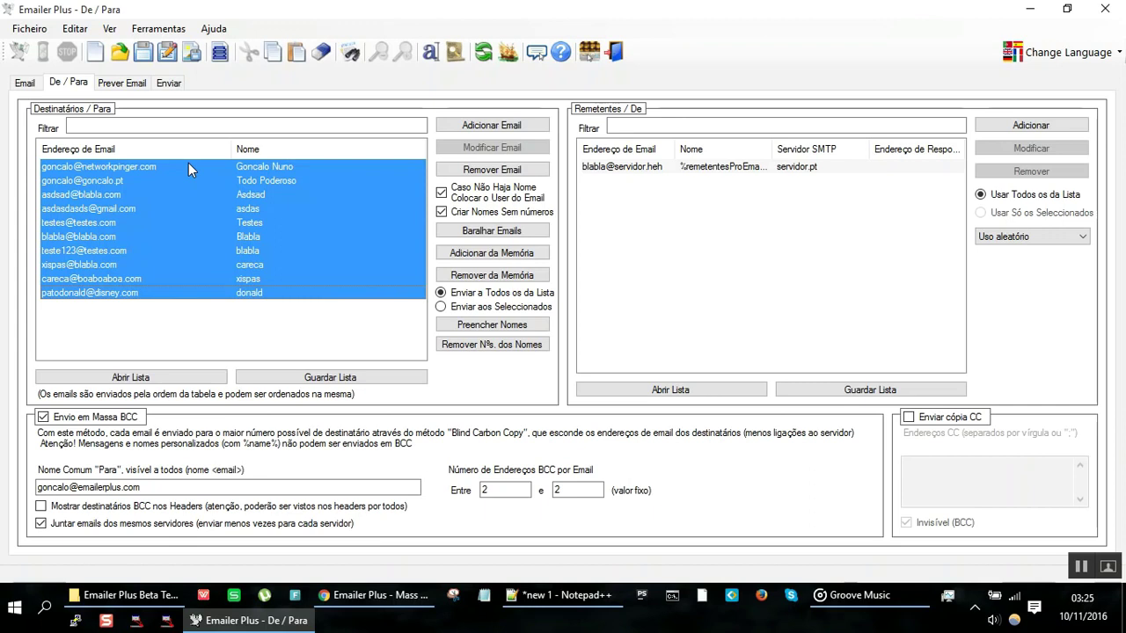
left_click(268, 253)
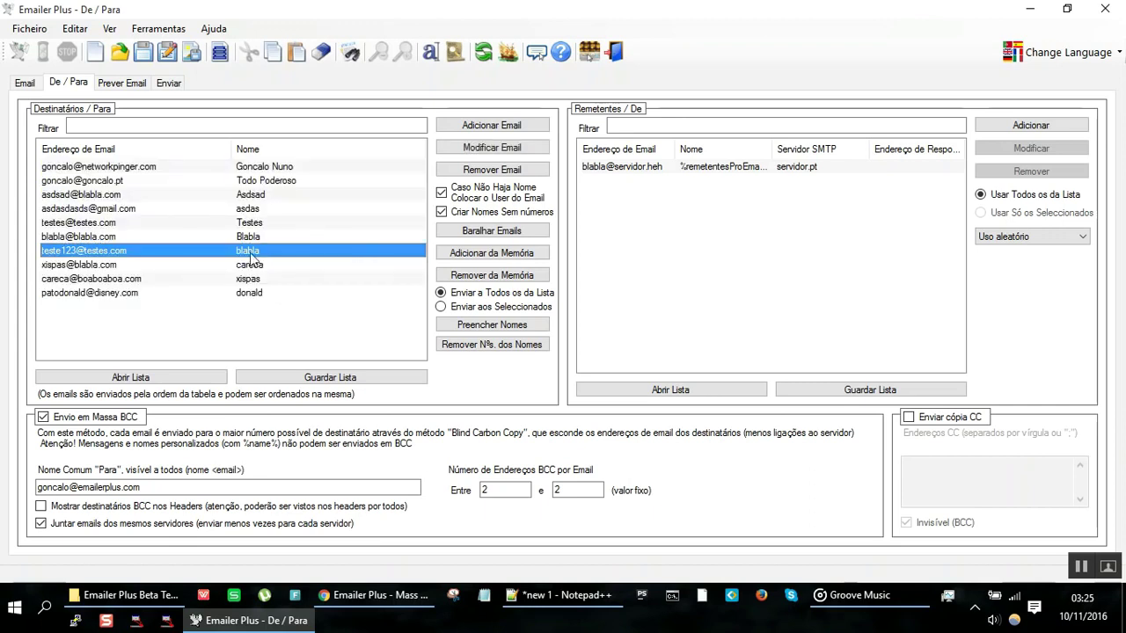
left_click(136, 236)
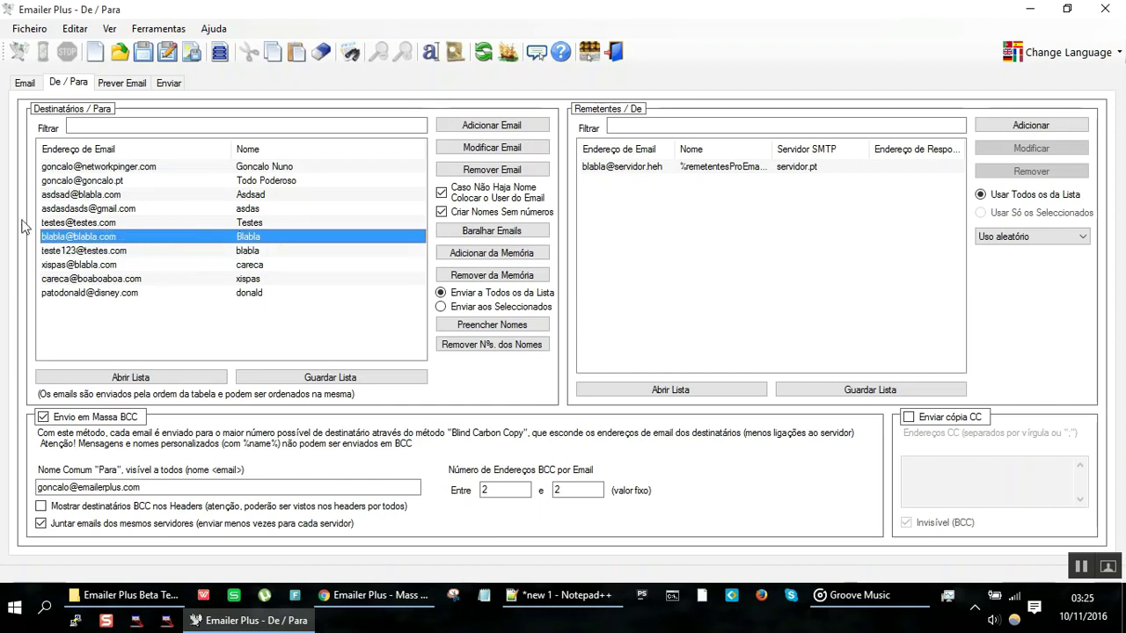
left_click(274, 221)
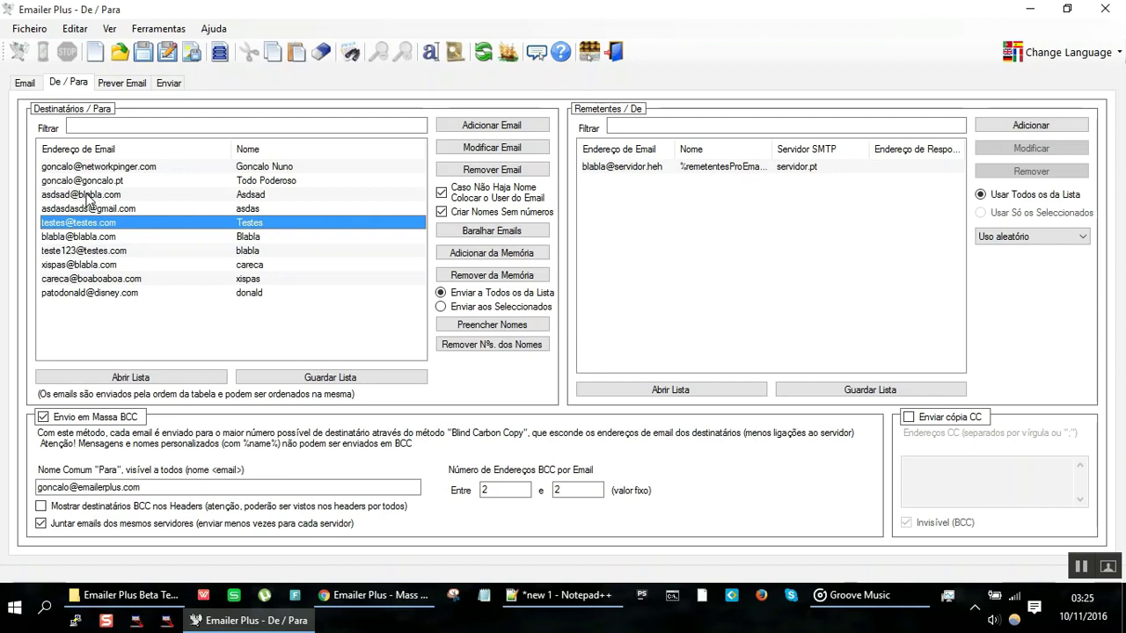
left_click(261, 200)
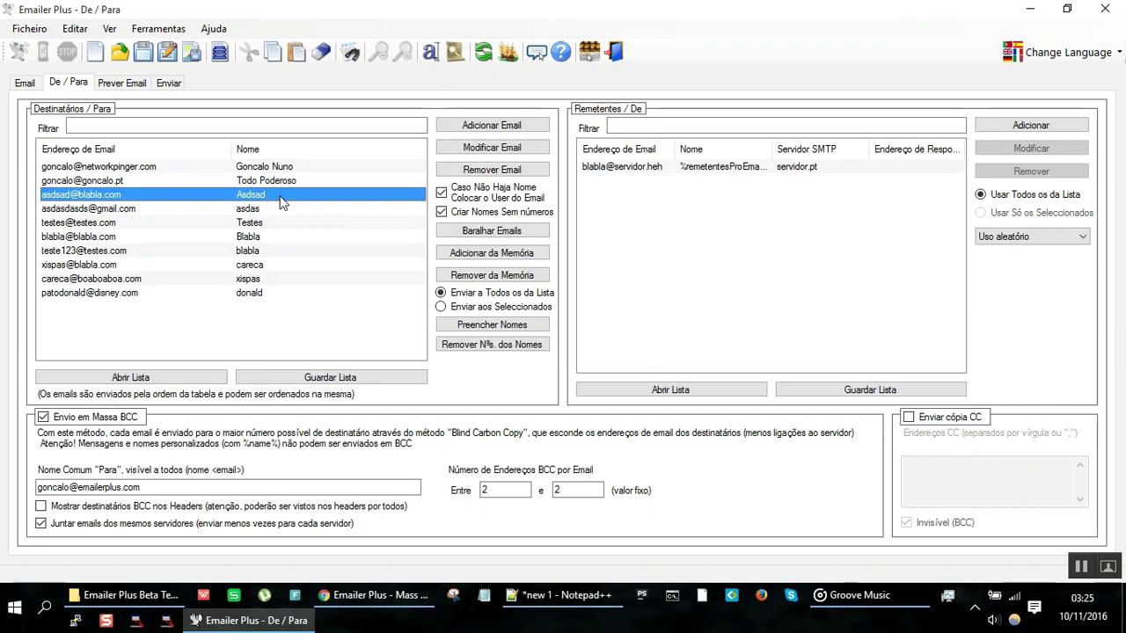
left_click(293, 180)
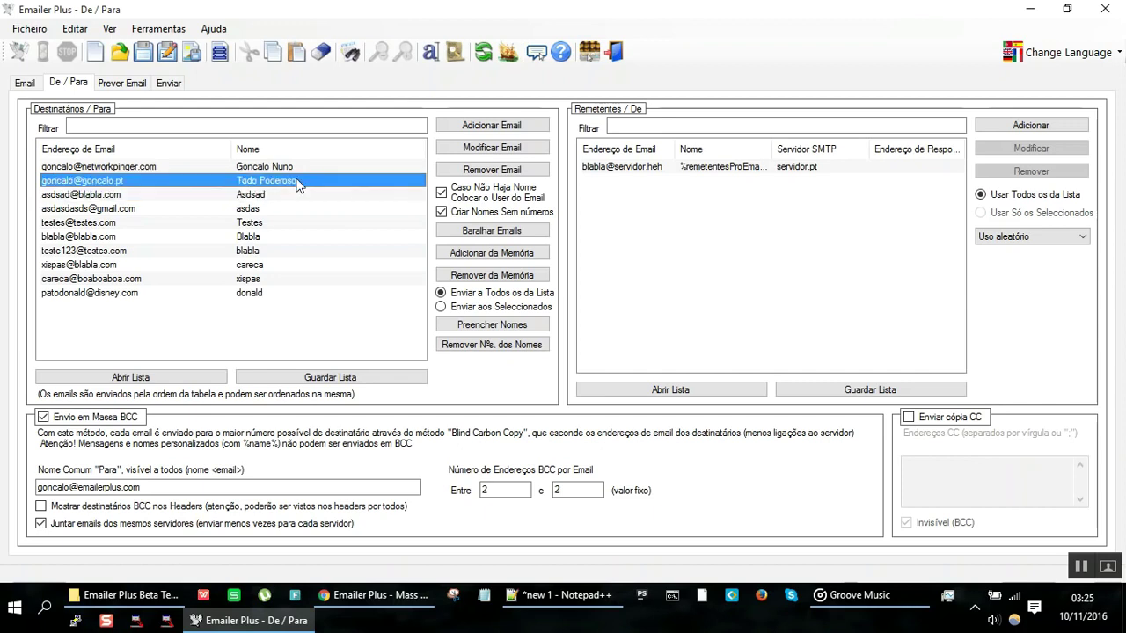
double_click(293, 194)
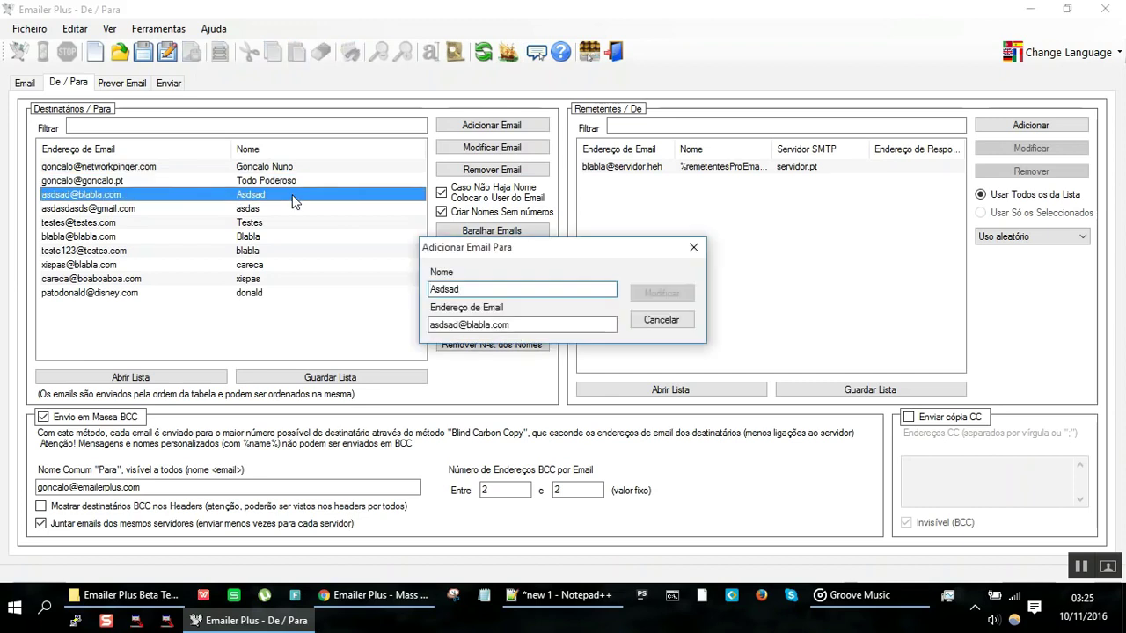
left_click(576, 288)
type("123")
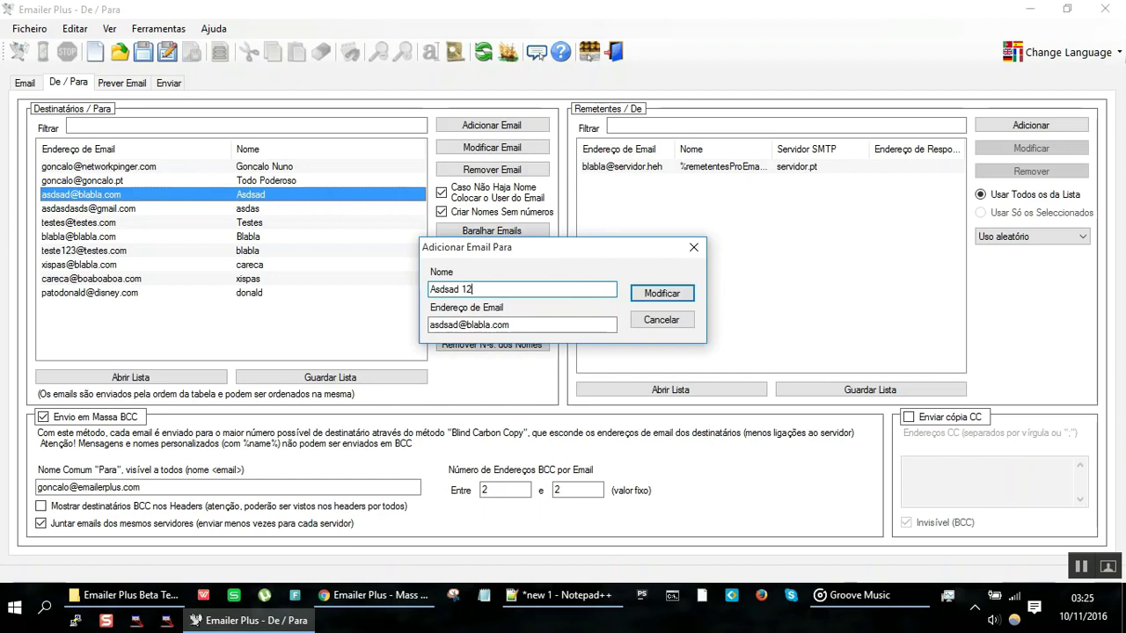
left_click(685, 299)
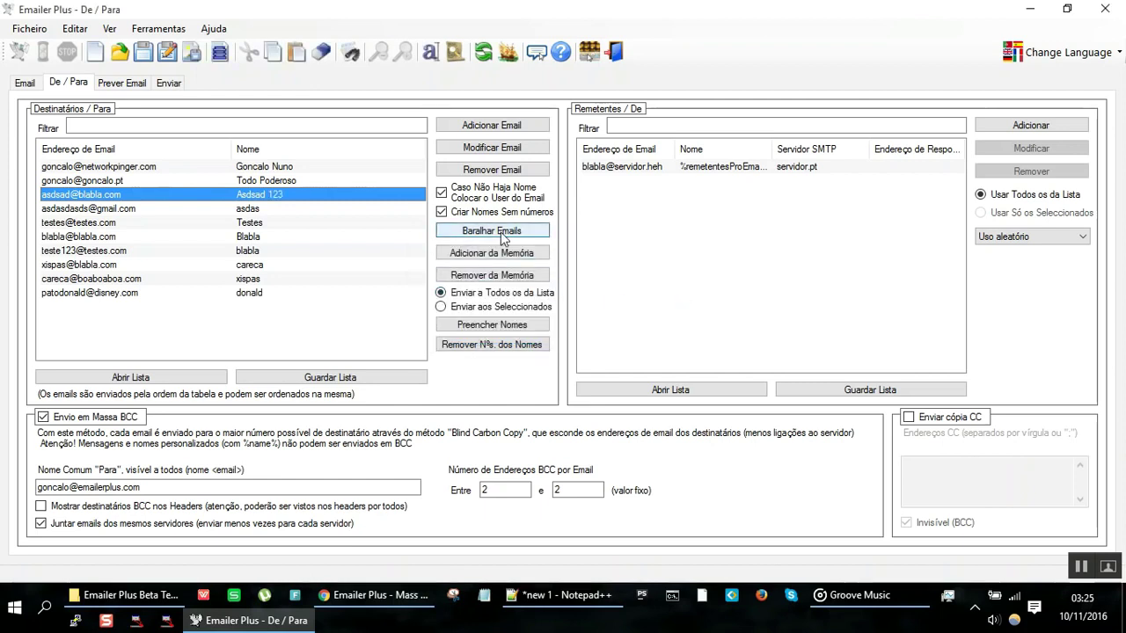
left_click(407, 168)
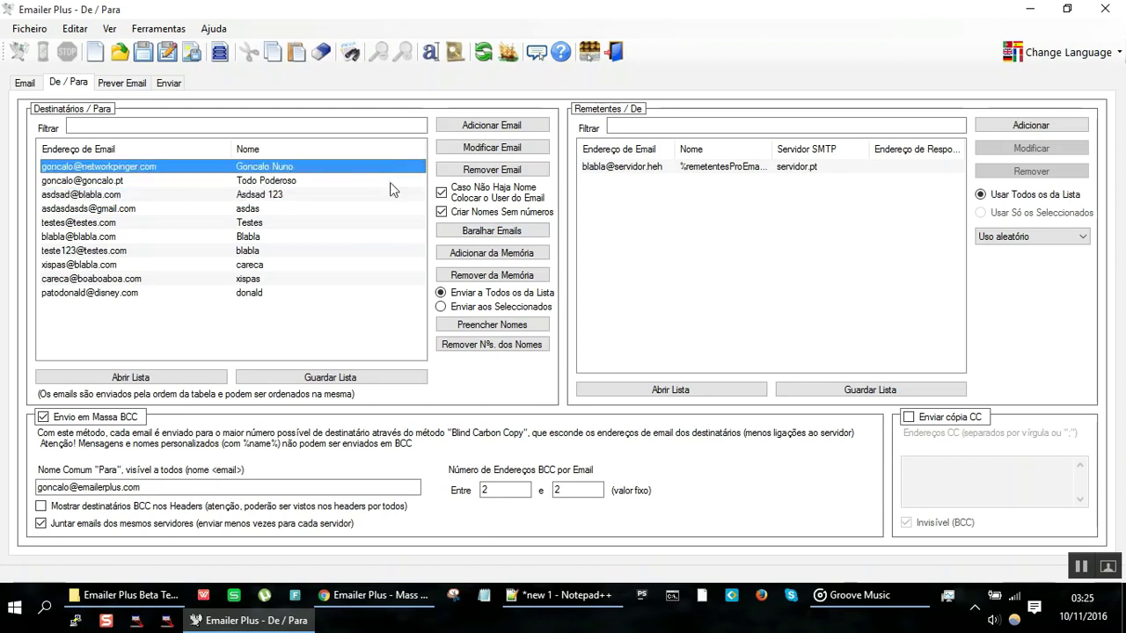
left_click(300, 294, "shift")
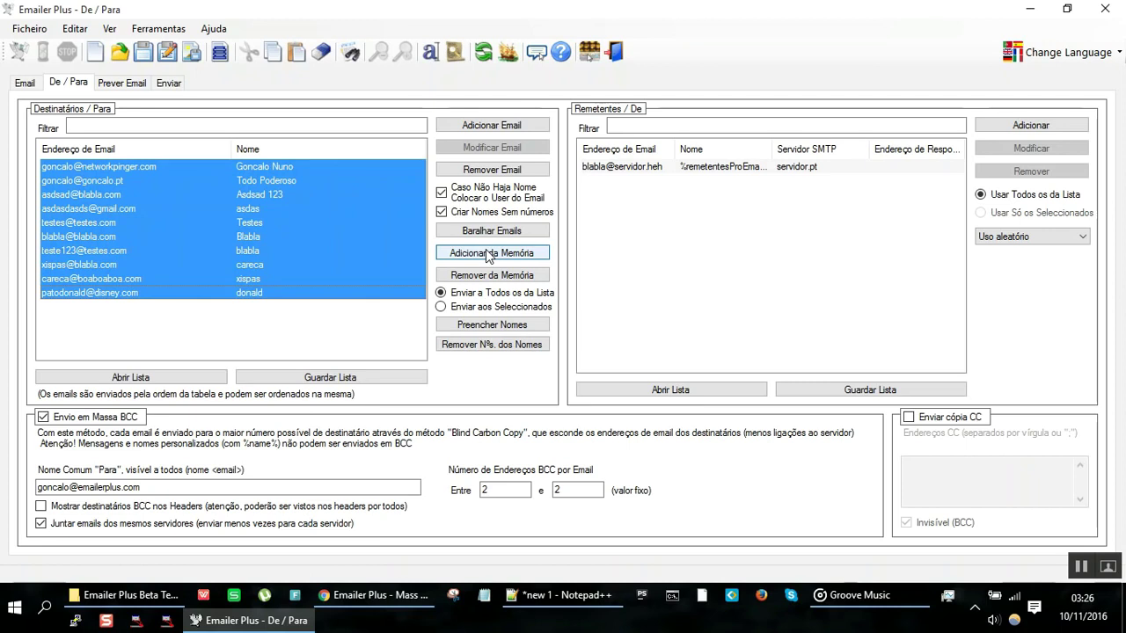
left_click(498, 347)
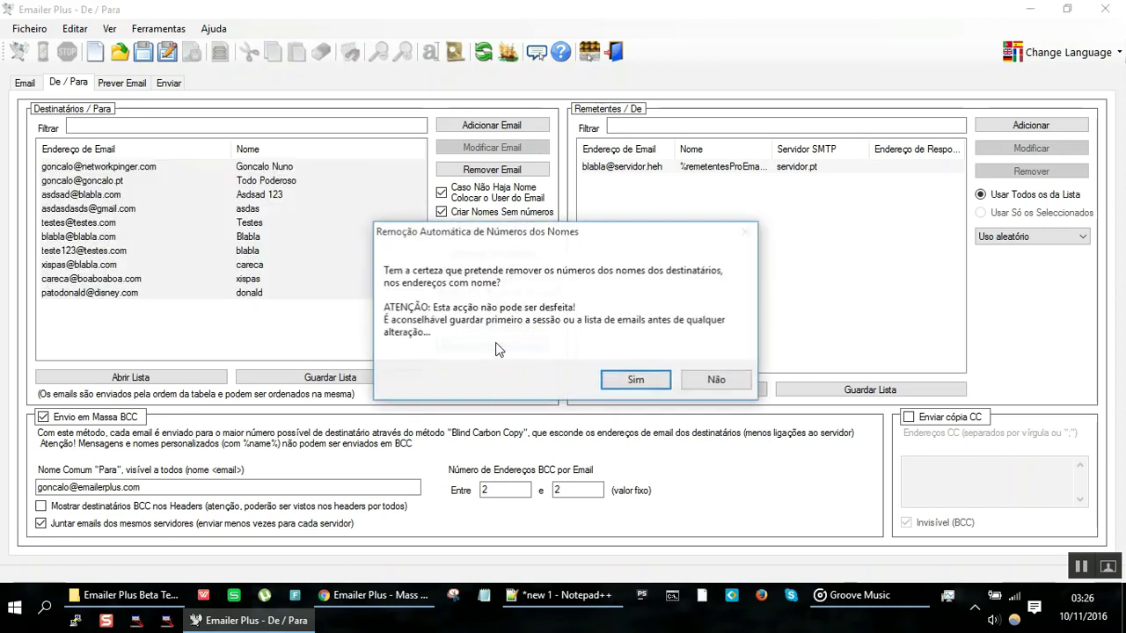
left_click(636, 381)
left_click(277, 196)
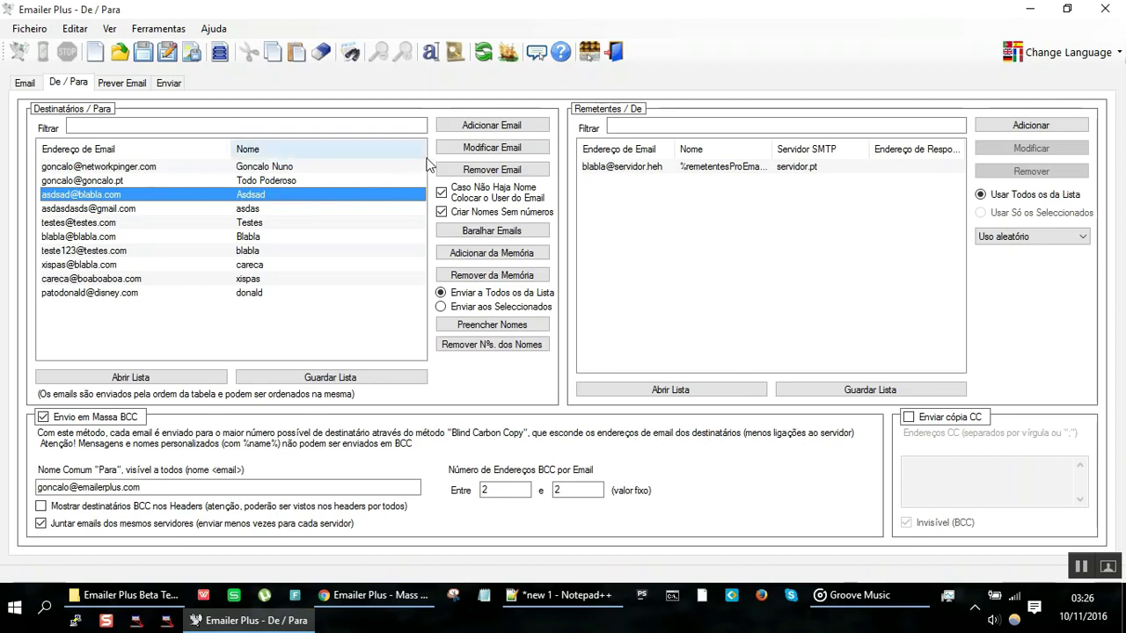
Step: Add a new recipient with its name and a fisica.com e-mail address
left_click(255, 253)
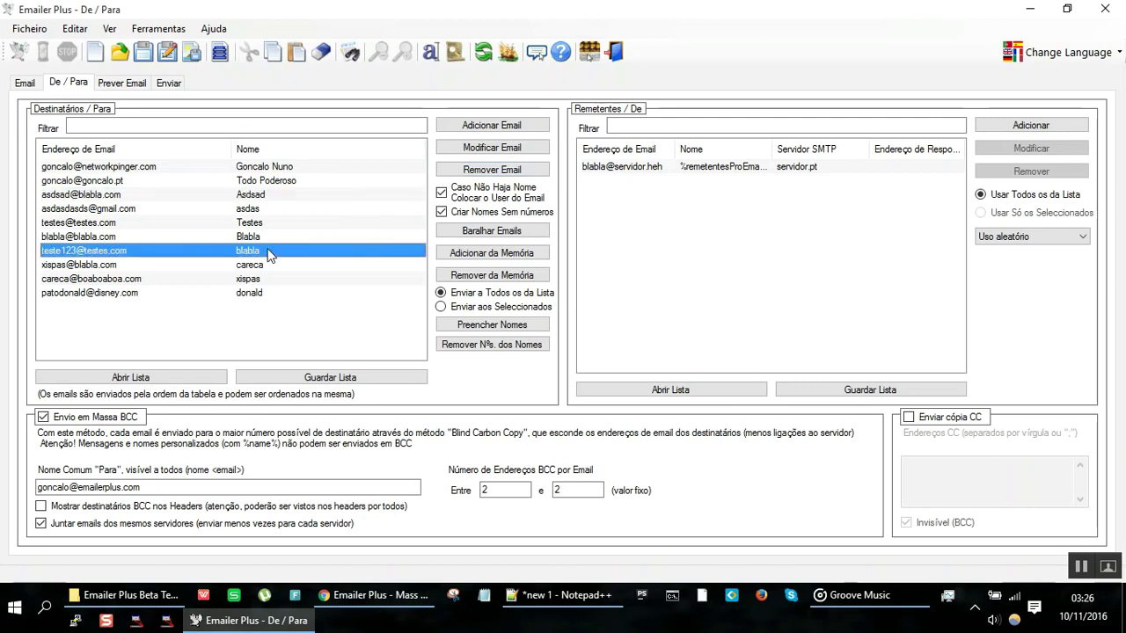
left_click(477, 127)
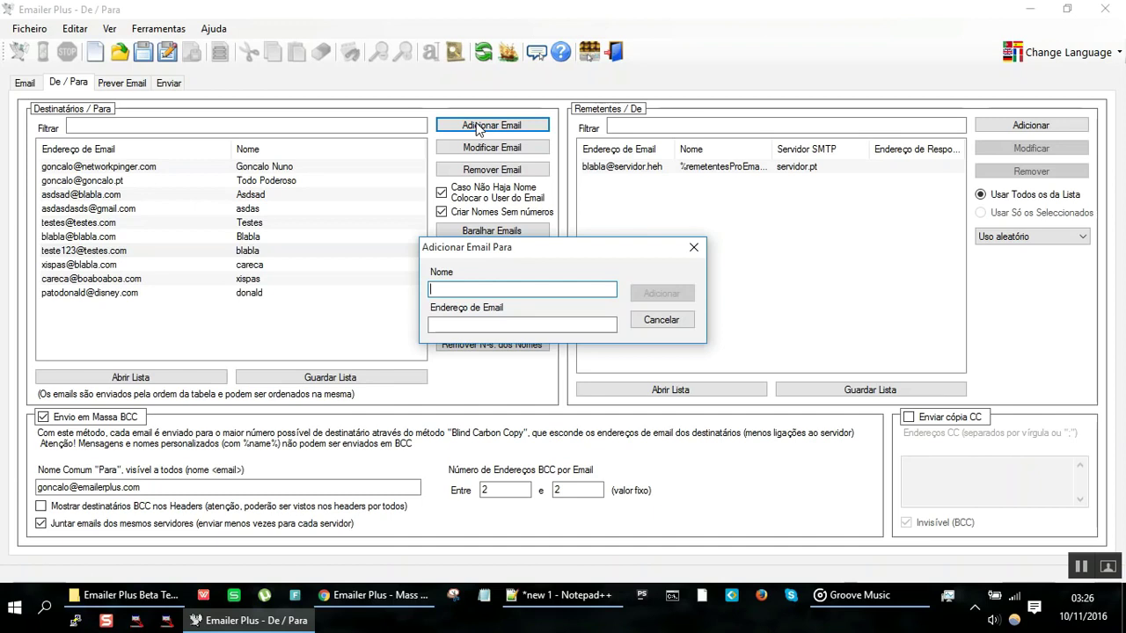
type("Einstein")
key("Tab")
key("Tab")
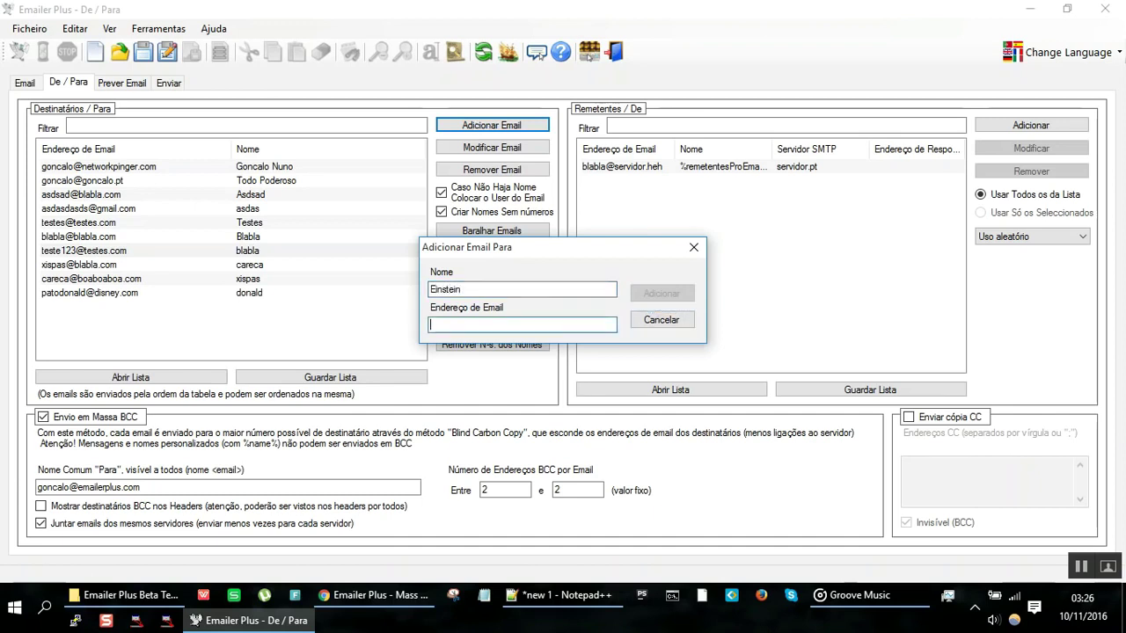
type("einstein@fisica.com")
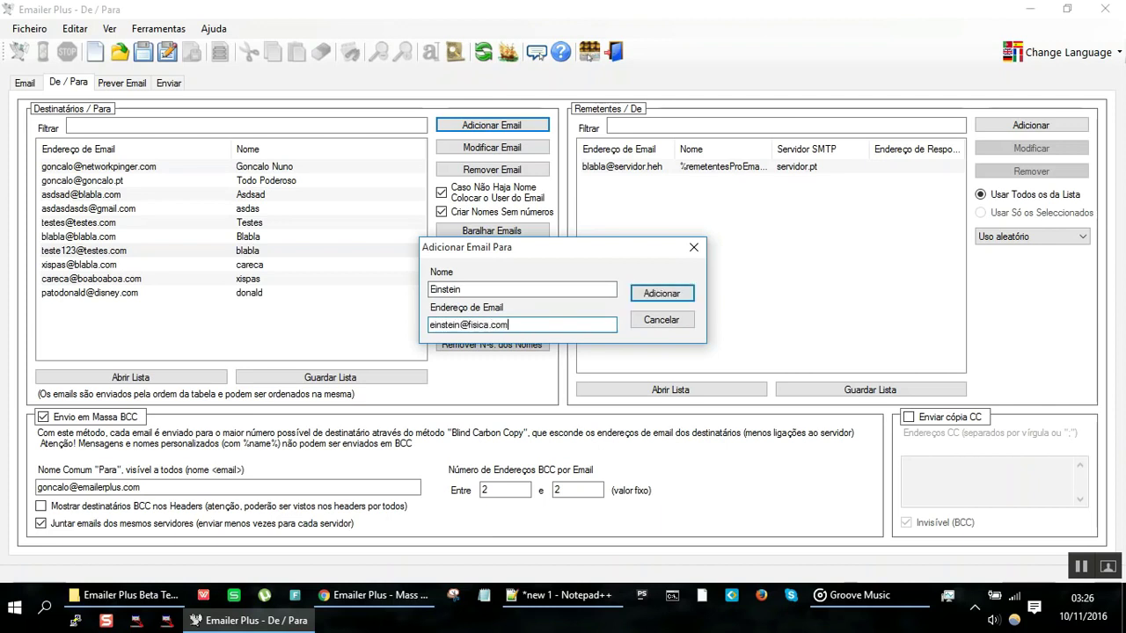
key("Return")
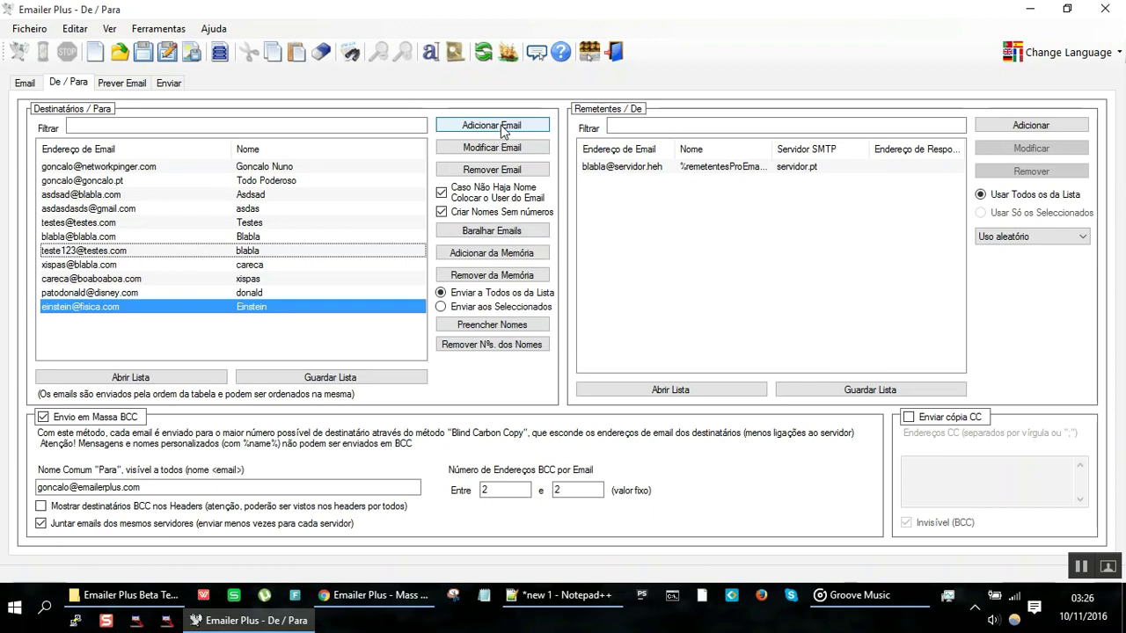
Step: Add another recipient with a placeholder sapo.pt address, correcting the address ending first
left_click(500, 125)
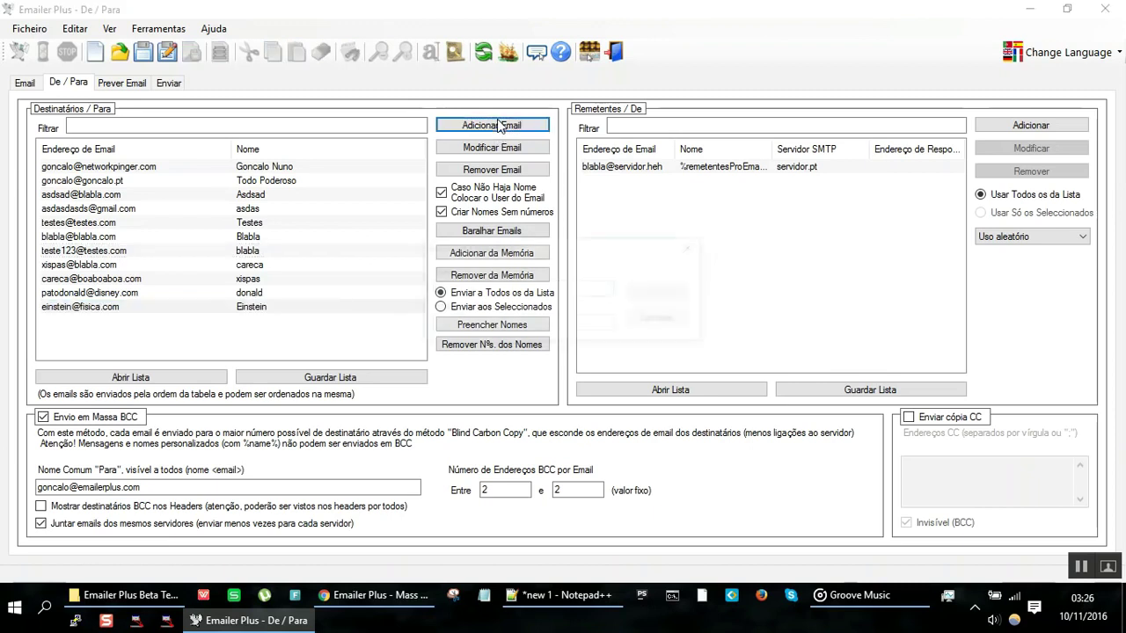
type("Openheimer")
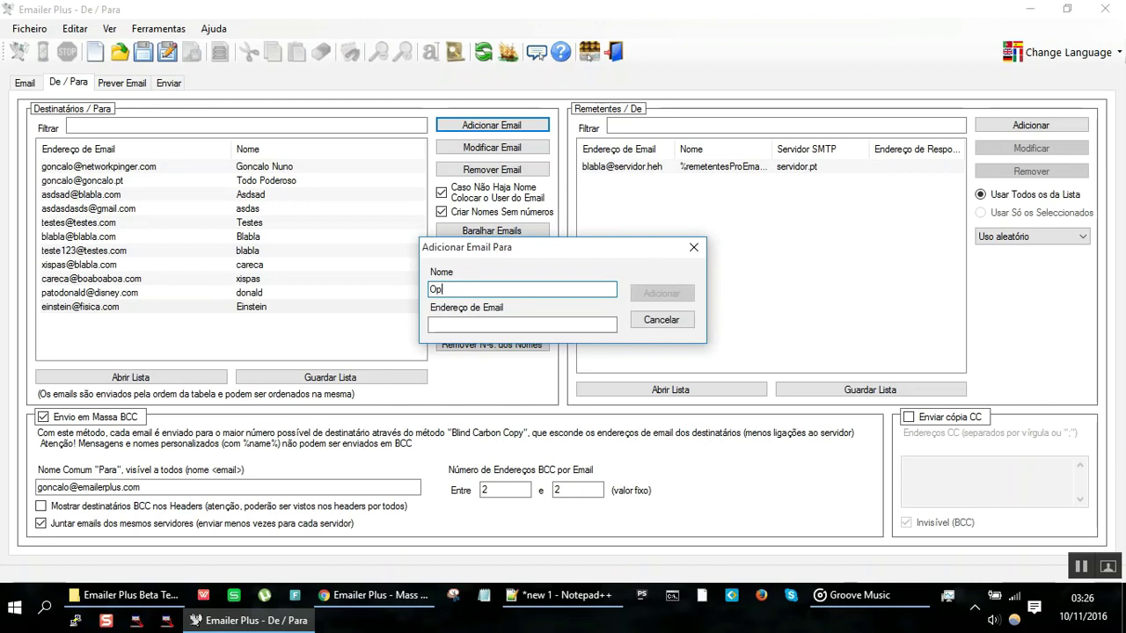
key("Tab")
key("Tab")
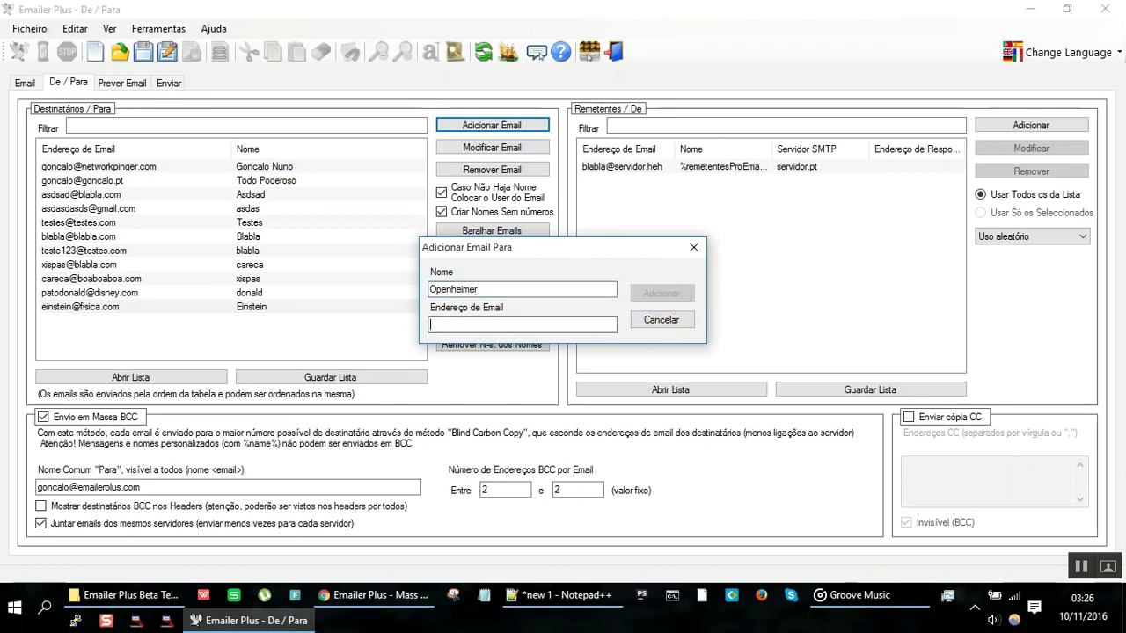
type("badsblasbldas@sapo.pta.")
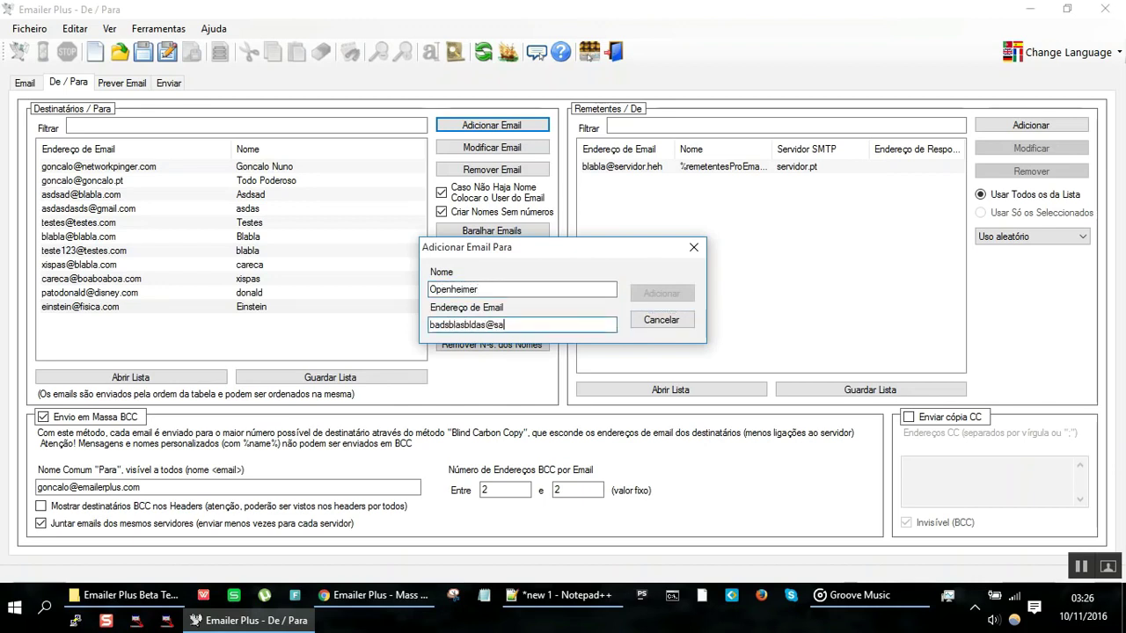
key("BackSpace")
key("BackSpace")
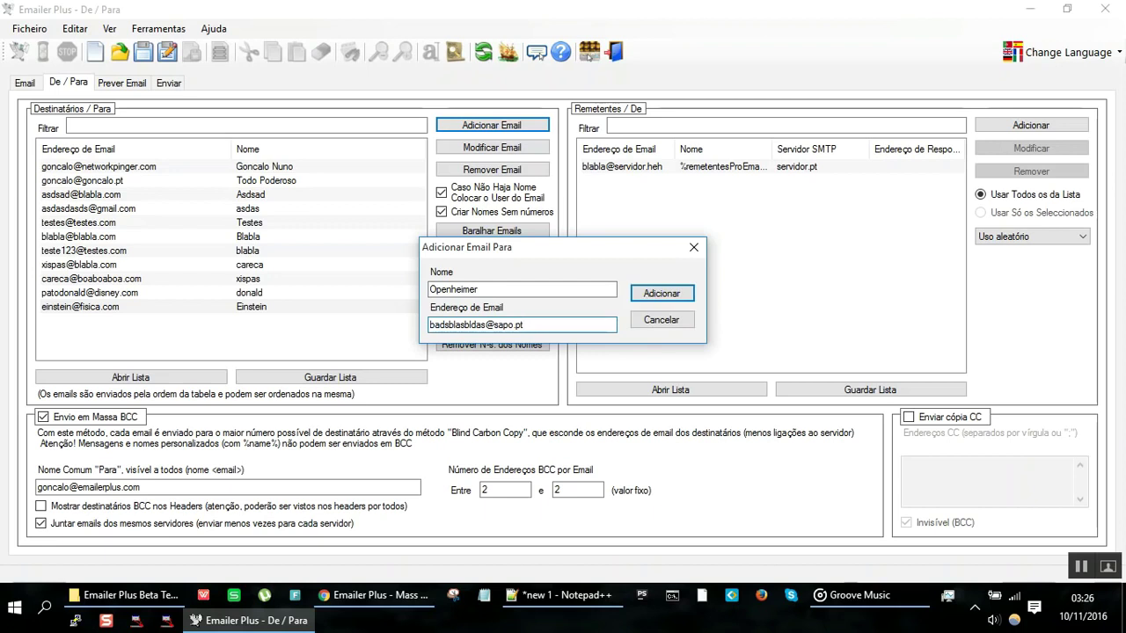
type(".a.s")
key("BackSpace")
key("BackSpace")
key("BackSpace")
key("BackSpace")
left_click(673, 295)
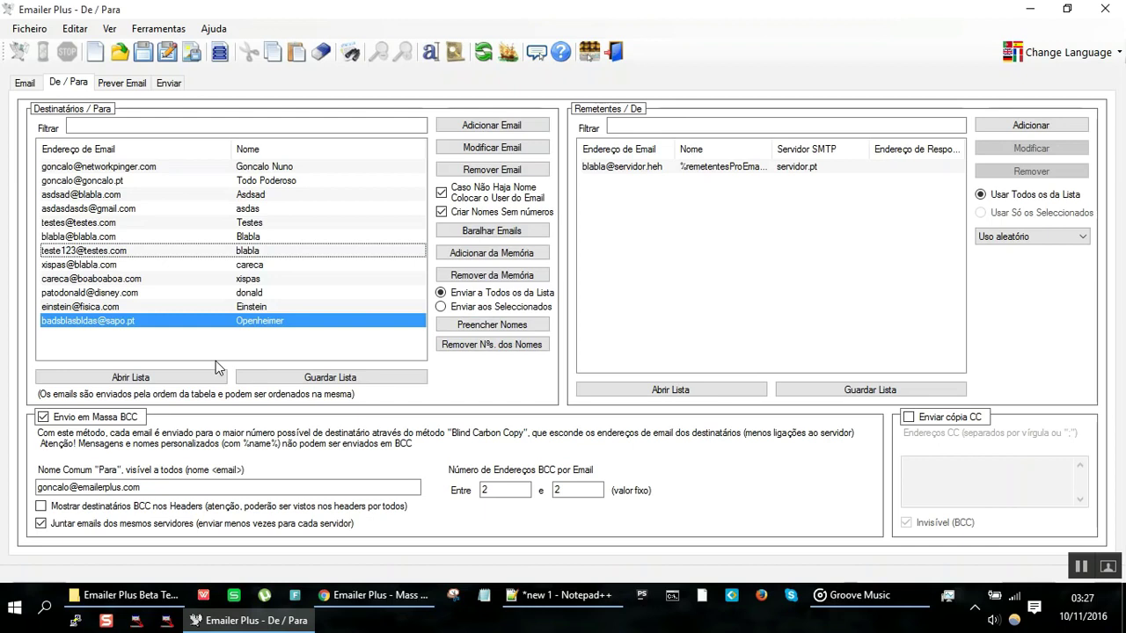
Step: Start line 15 of the Notepad++ notes with '- Emails em'
left_click(154, 167)
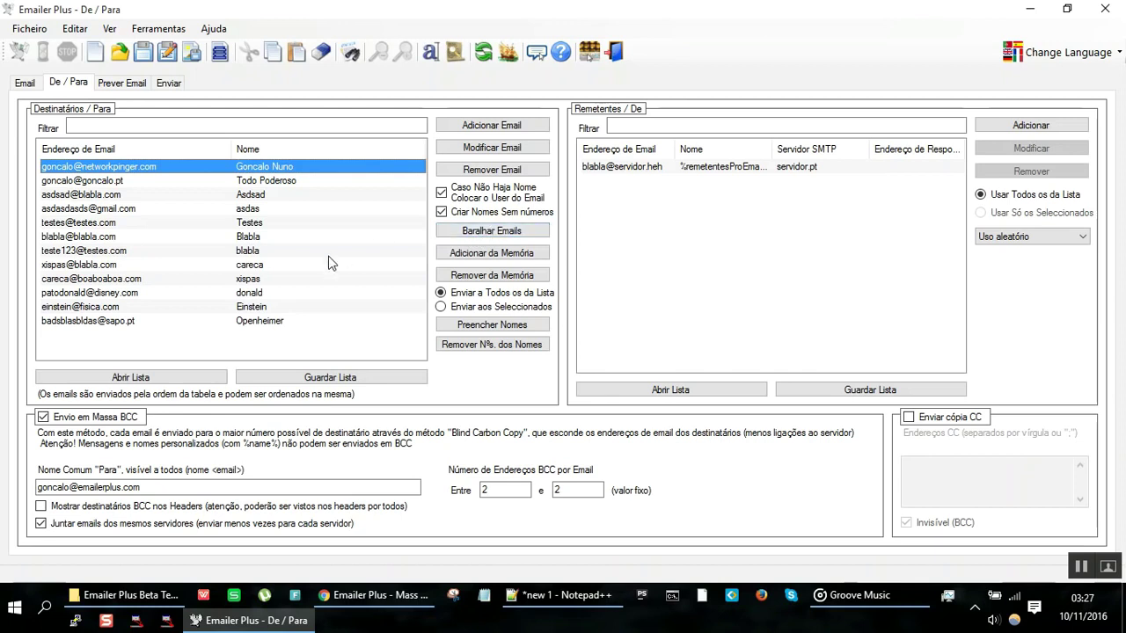
key("alt+Tab")
type("- Emails em")
Step: Finish line 15 as '- Emails enviados em ordem alfabética - mau;' and change line 14's 'maus' to 'mau'
key("BackSpace")
type("nviados em ordem alfabética - maus")
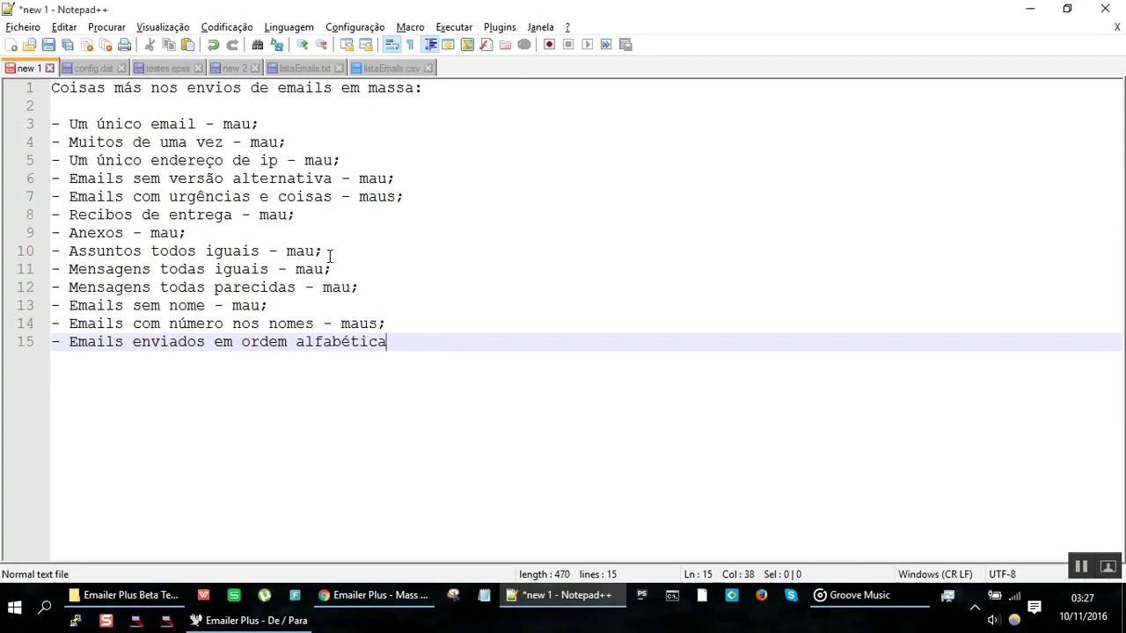
key("BackSpace")
type(";")
key("Up")
key("Left")
key("BackSpace")
key("Down")
key("End")
key("Return")
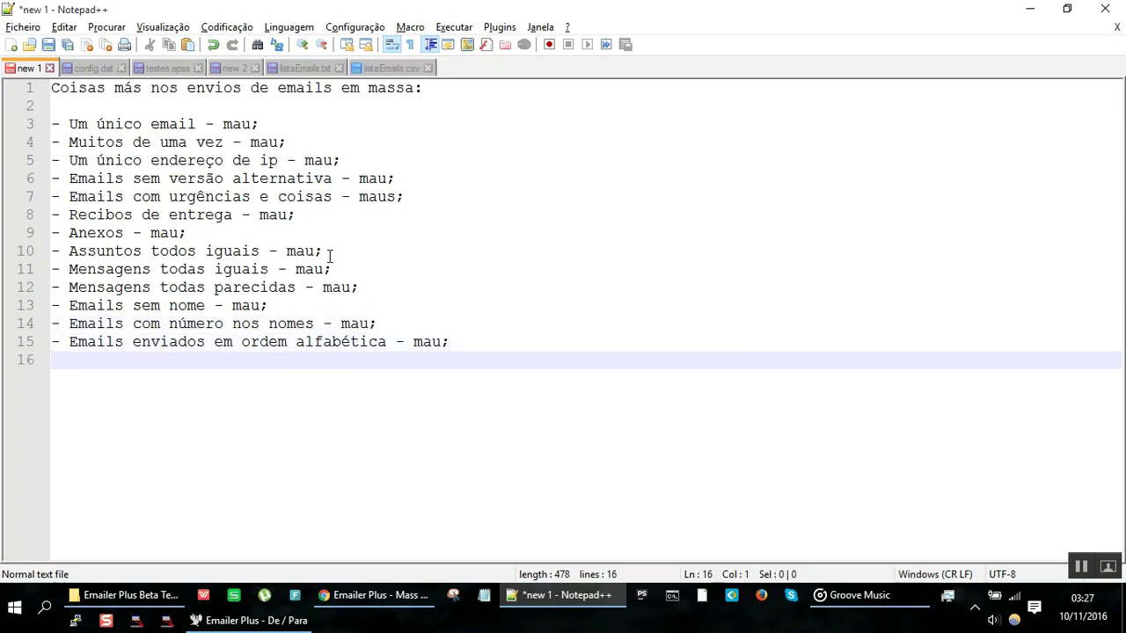
key("alt+Tab")
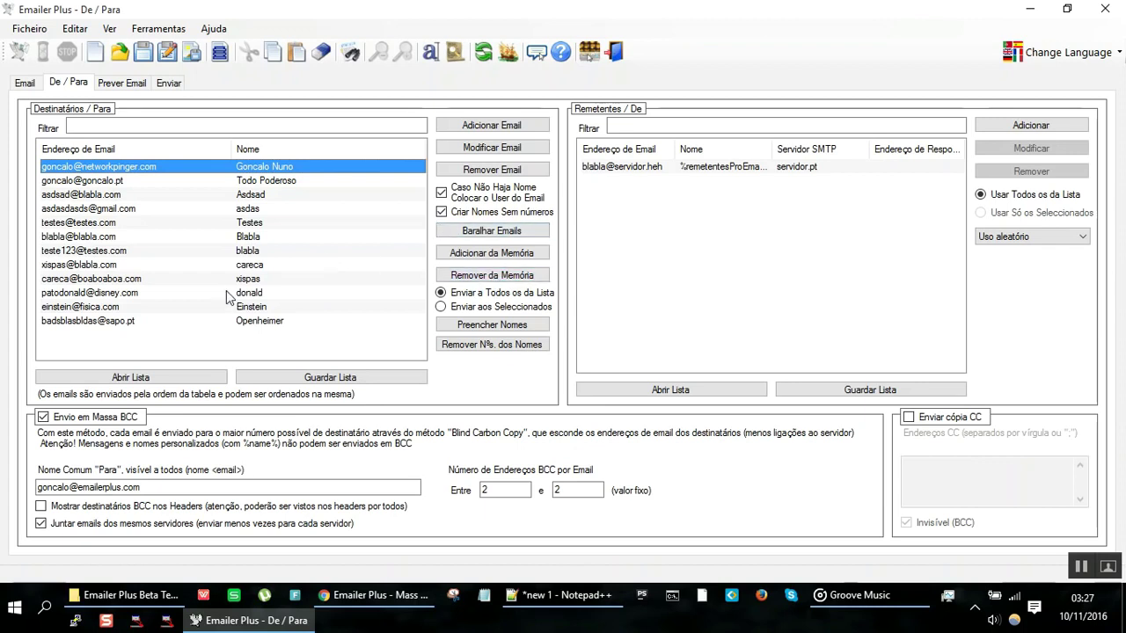
Step: Shuffle the recipient list eight times with Baralhar Emails
left_click(242, 266)
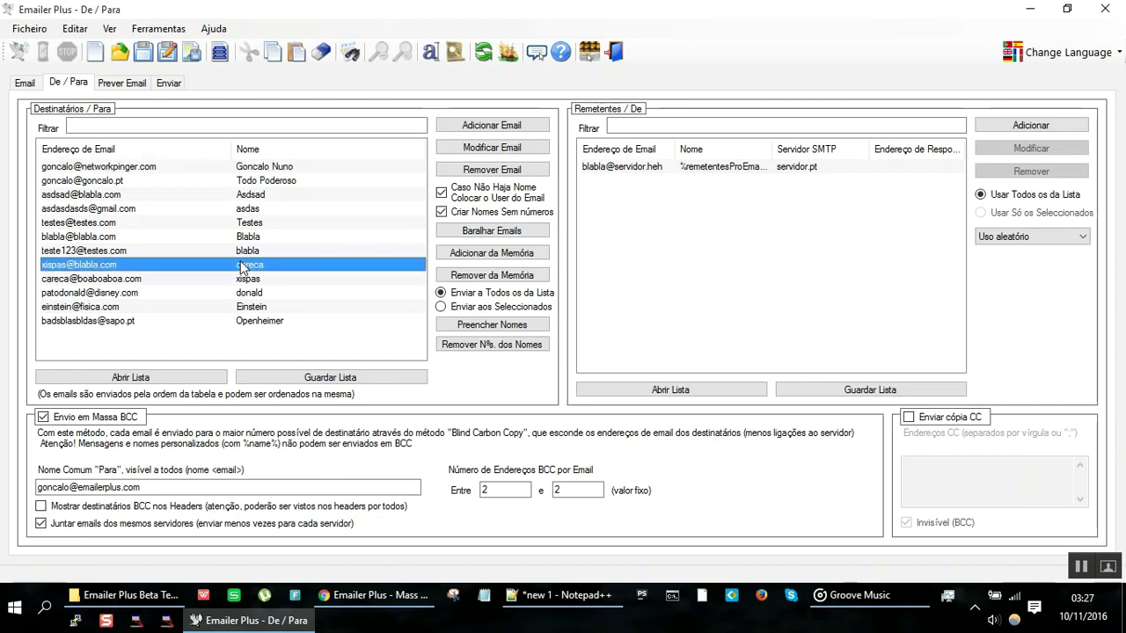
left_click(495, 232)
left_click(495, 232)
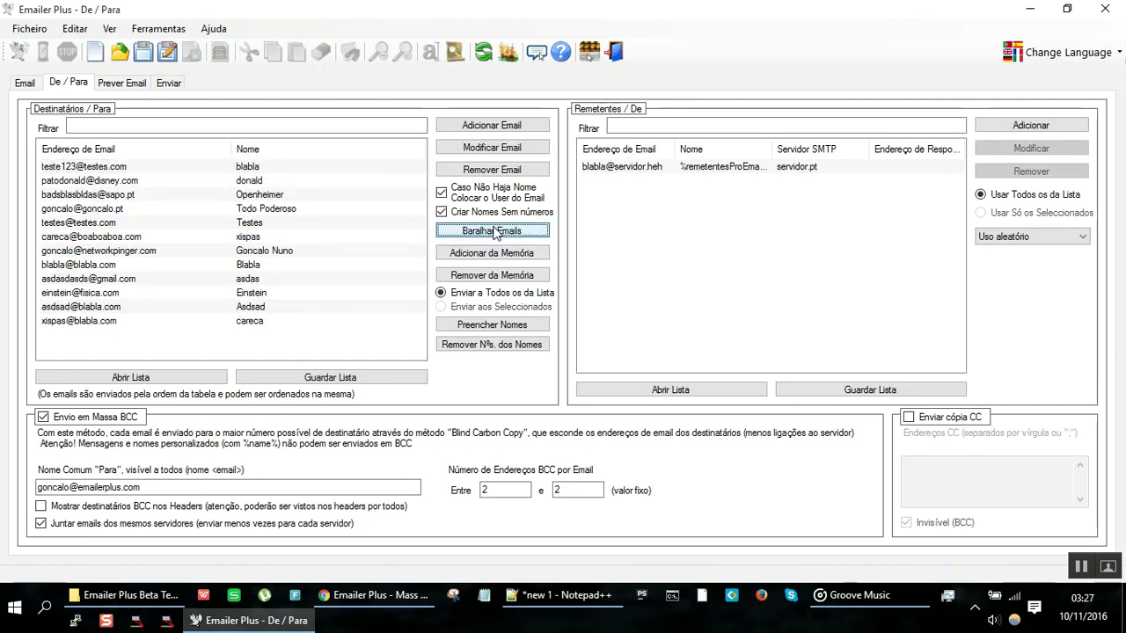
left_click(493, 230)
left_click(493, 230)
left_click(493, 230)
left_click(493, 230)
left_click(493, 230)
left_click(493, 230)
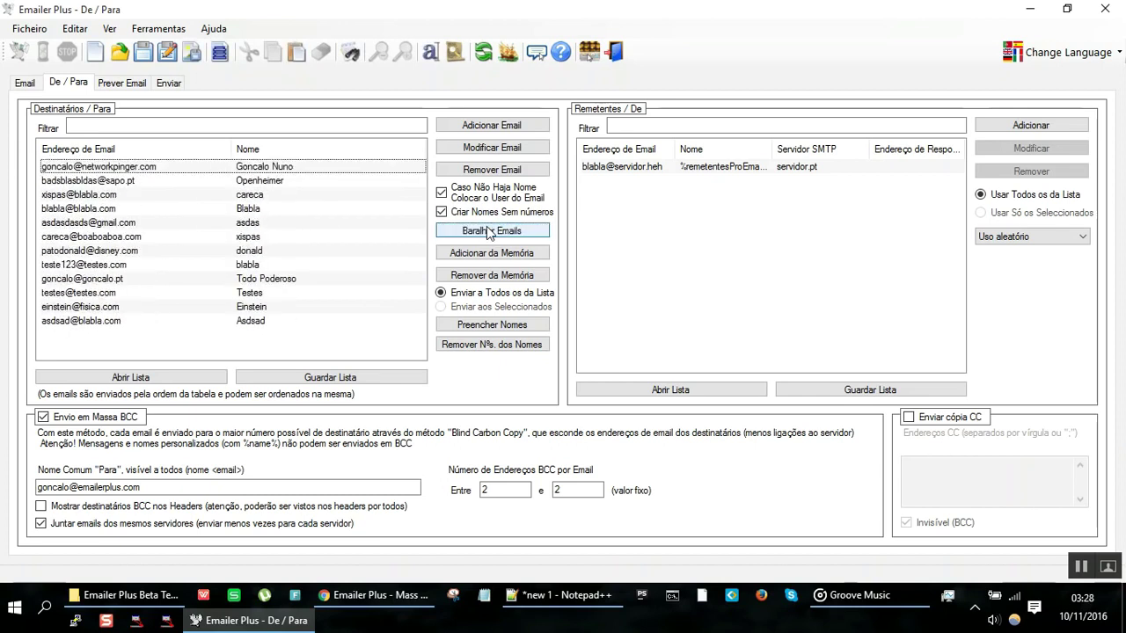
Step: Open two recipients in Modificar Email and close each without changes
left_click(101, 167)
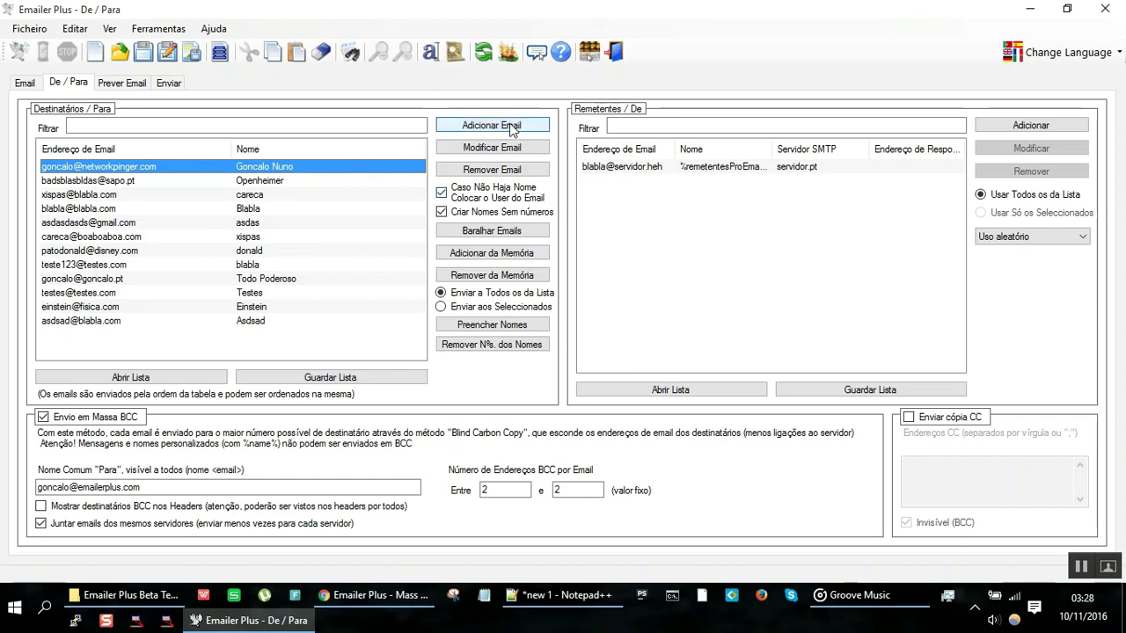
left_click(506, 148)
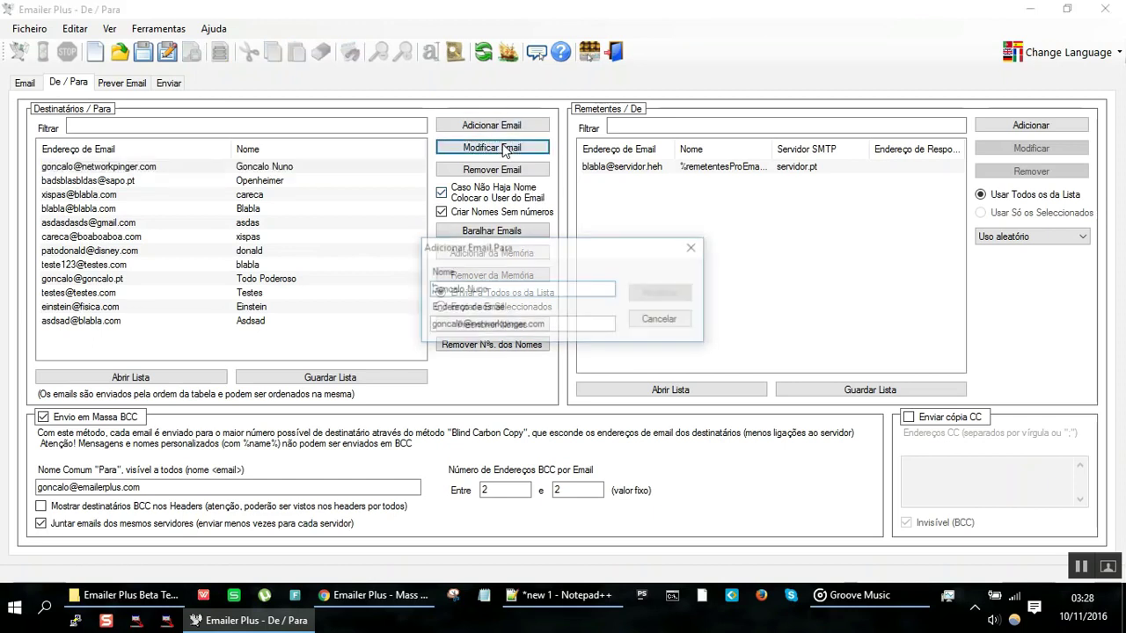
key("Return")
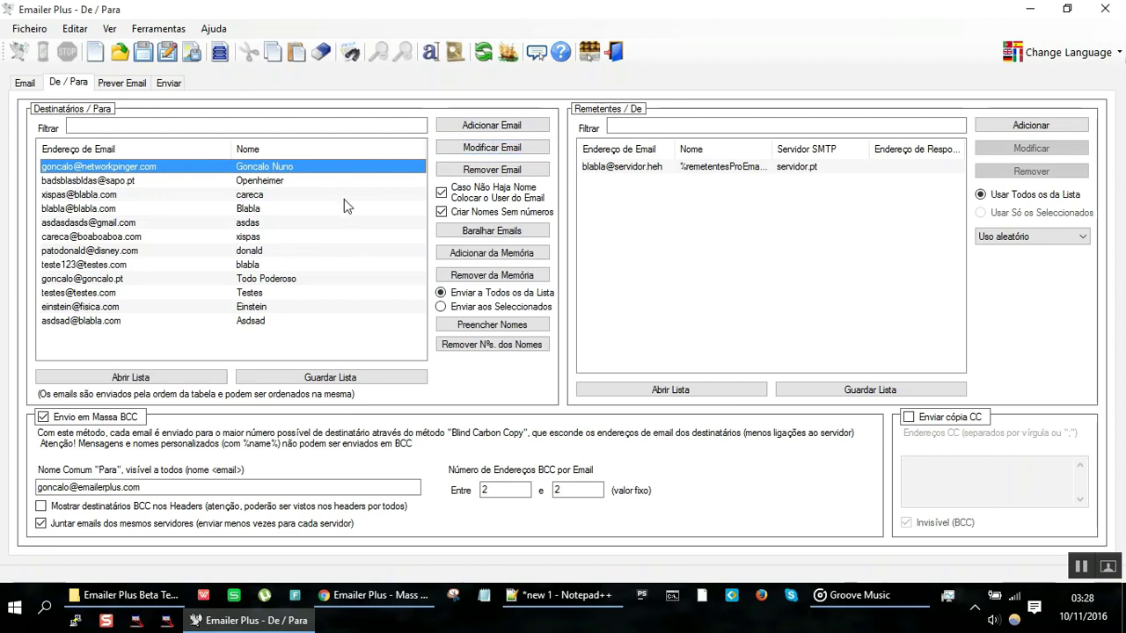
double_click(340, 196)
key("Return")
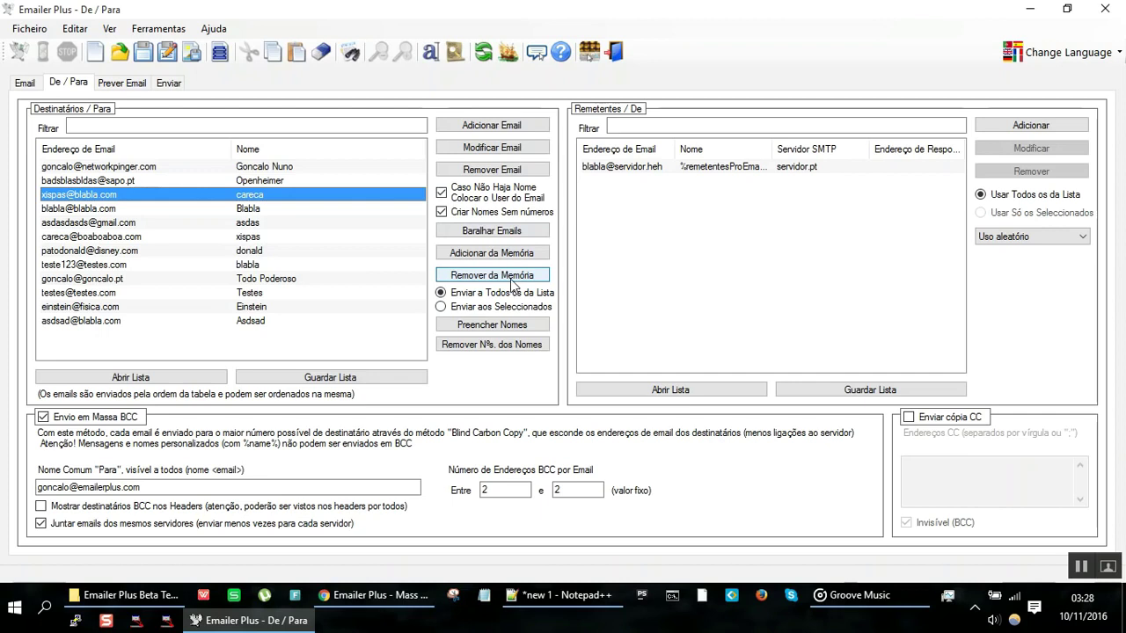
Step: Select all twelve recipients and show the Enviar panel
left_click(242, 167)
key("shift+Down")
key("shift+Down")
key("shift+Down")
key("shift+Down")
key("shift+Down")
key("shift+Down")
key("shift+Down")
key("shift+Down")
key("shift+Down")
key("shift+Down")
key("shift+Down")
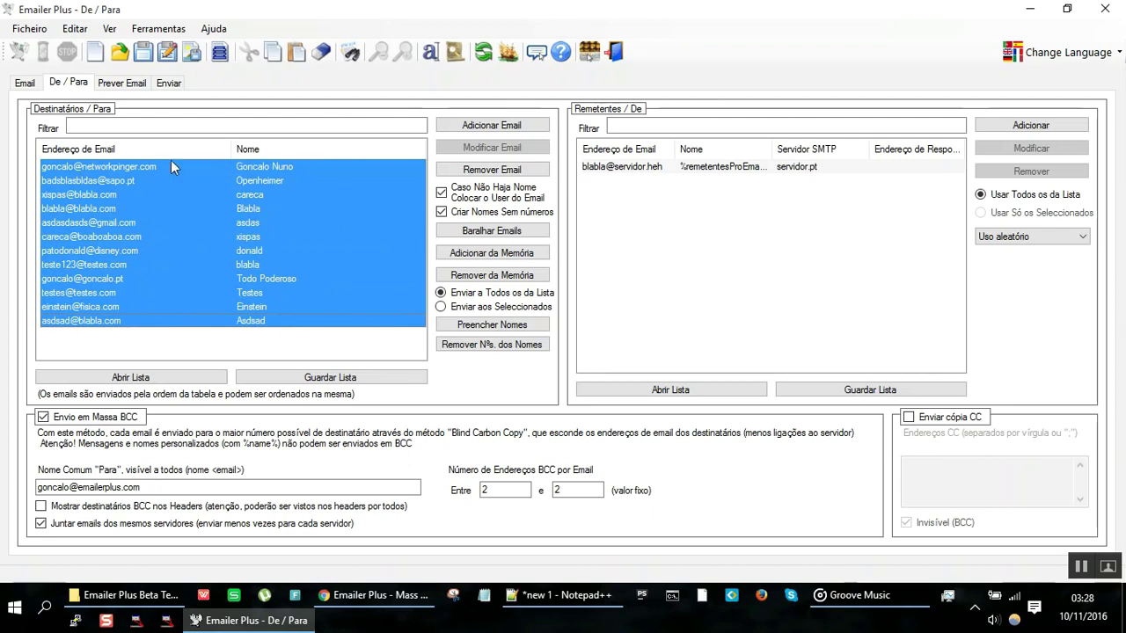
left_click(169, 83)
Step: Copy the entire Relatório sending report text to the clipboard
left_click(160, 379)
key("ctrl+a")
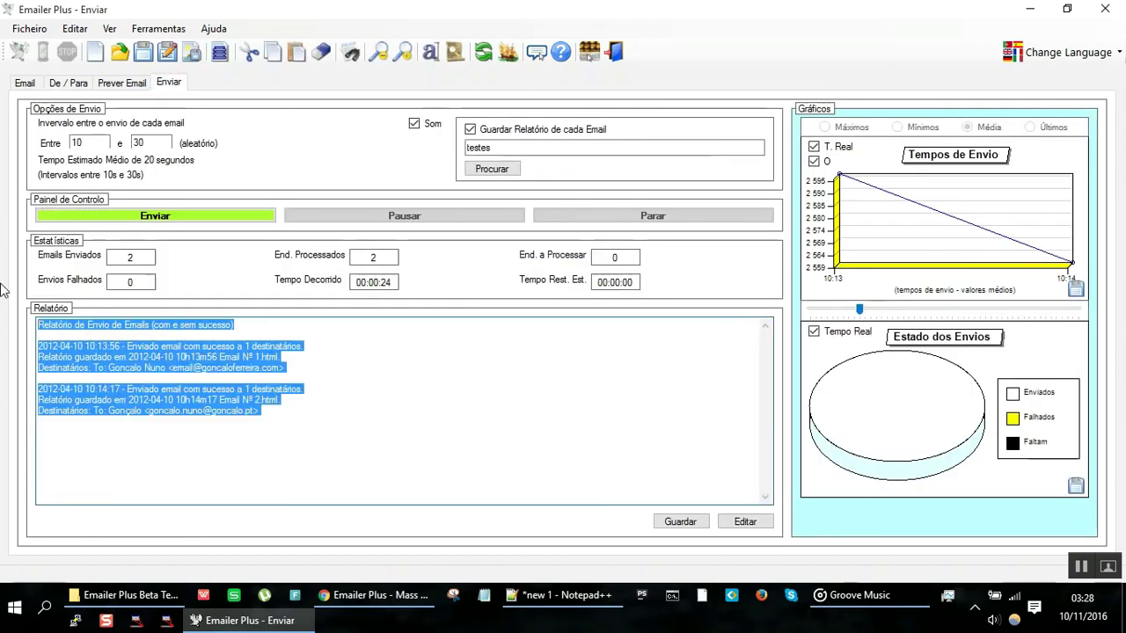
right_click(145, 383)
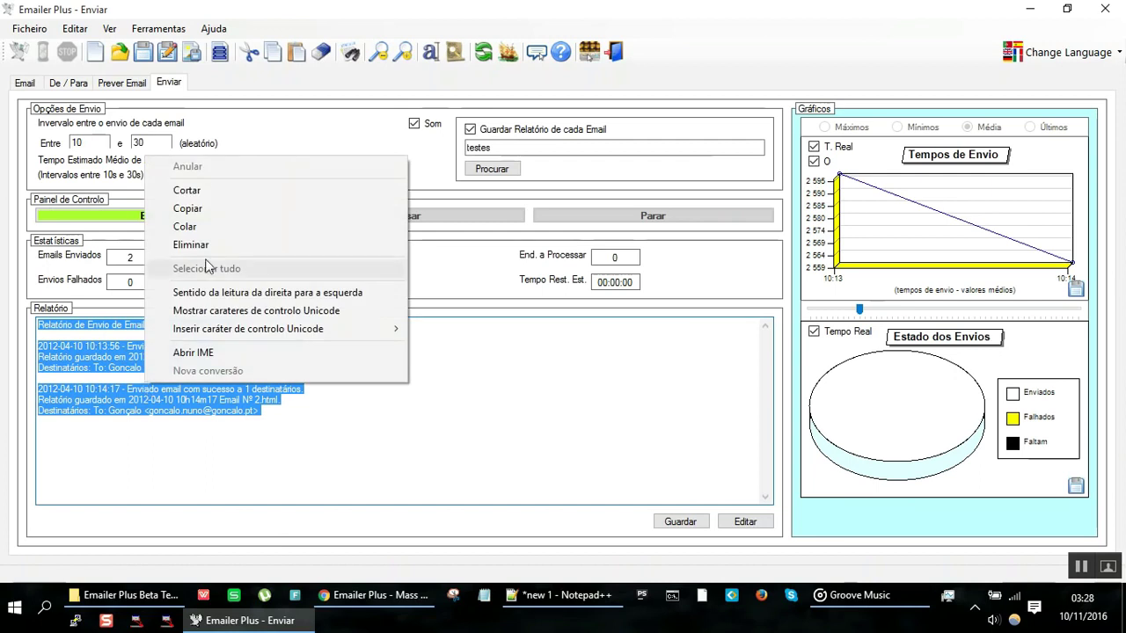
left_click(219, 207)
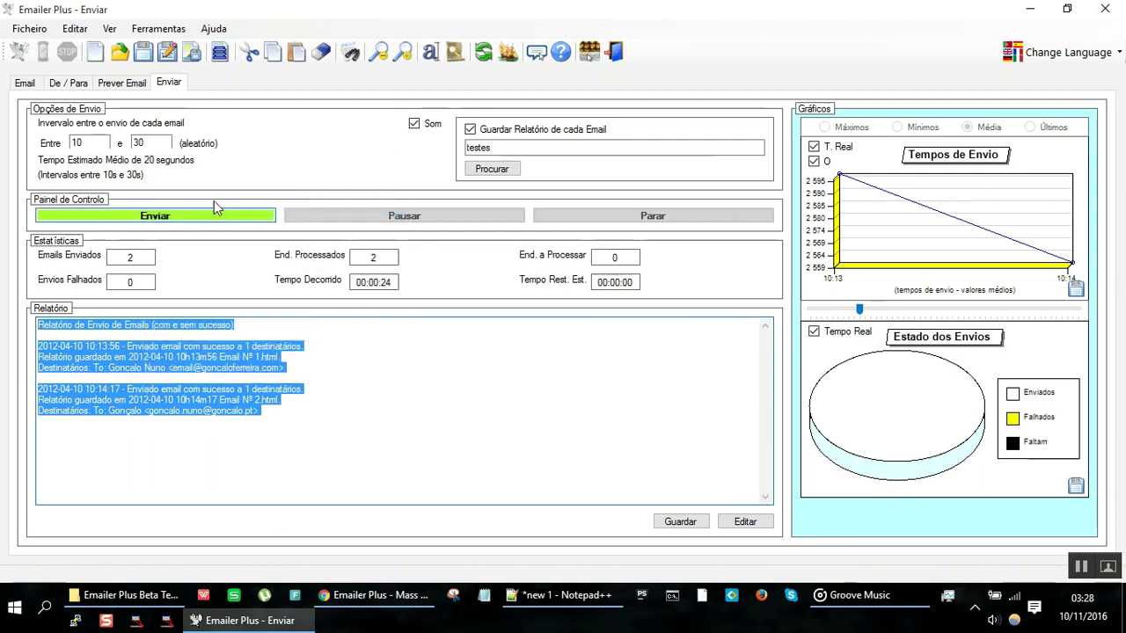
Step: Flip through the Prever Email and Enviar tabs, ending on De / Para
left_click(121, 82)
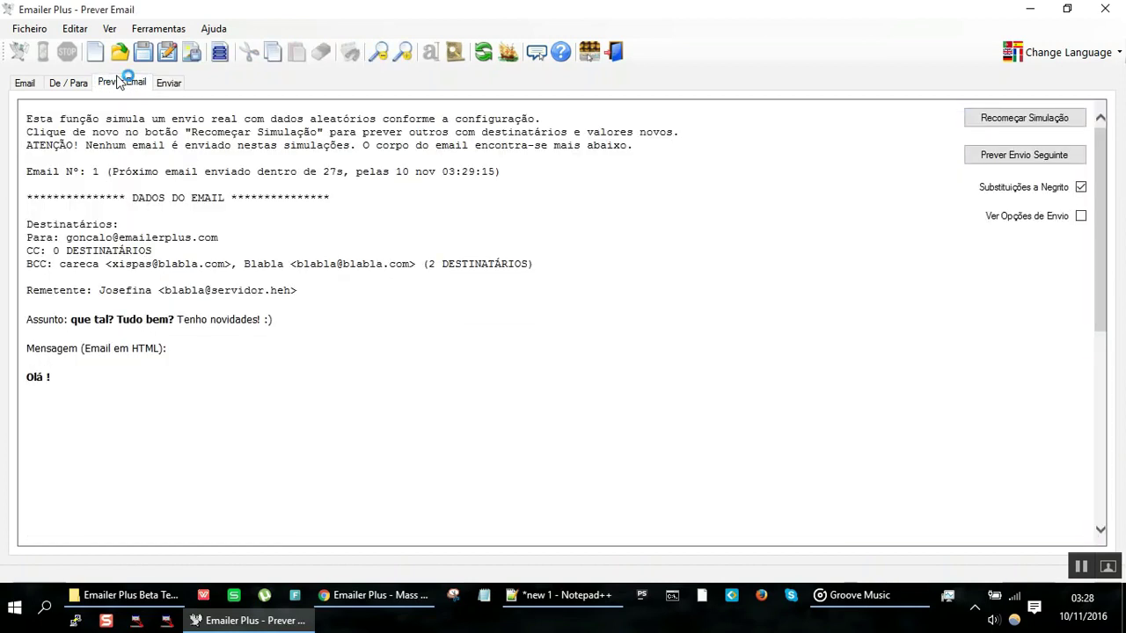
left_click(167, 82)
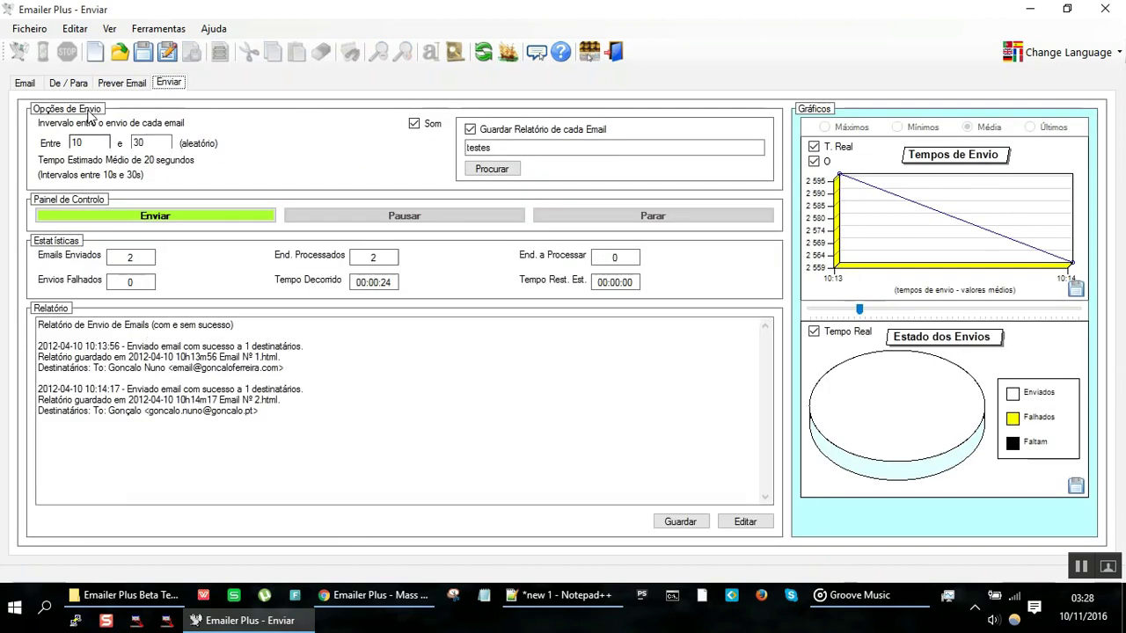
left_click(109, 83)
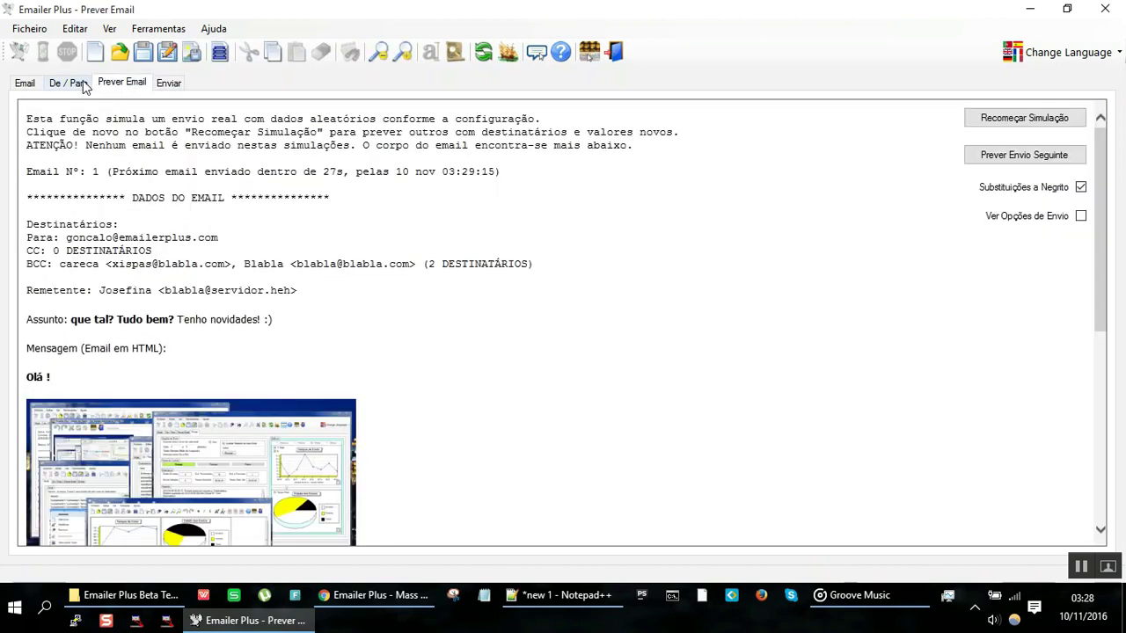
left_click(71, 83)
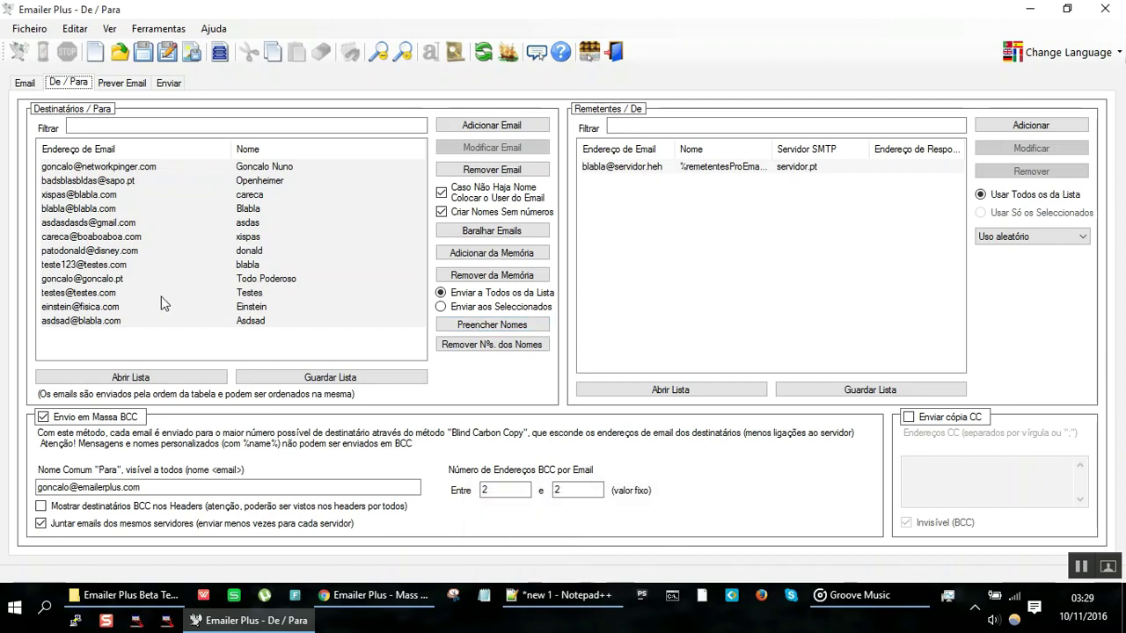
Step: Paste the sending report and two test addresses below the notes, then delete them again
left_click(562, 603)
key("Return")
key("Return")
key("Return")
key("Return")
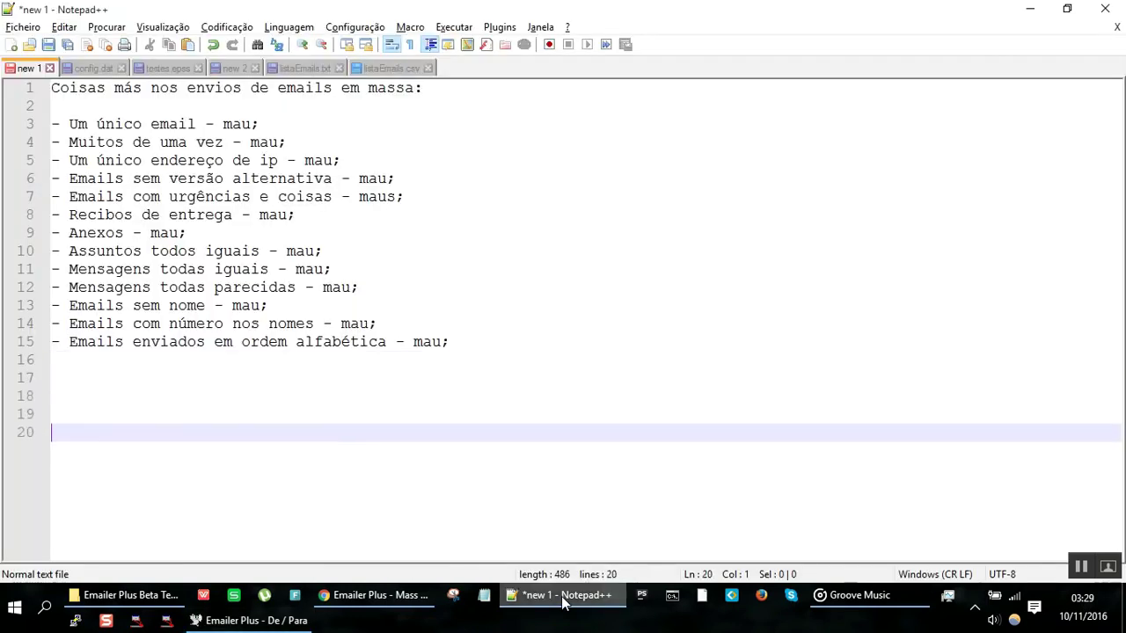
key("ctrl+v")
key("Return")
key("Return")
type("eins")
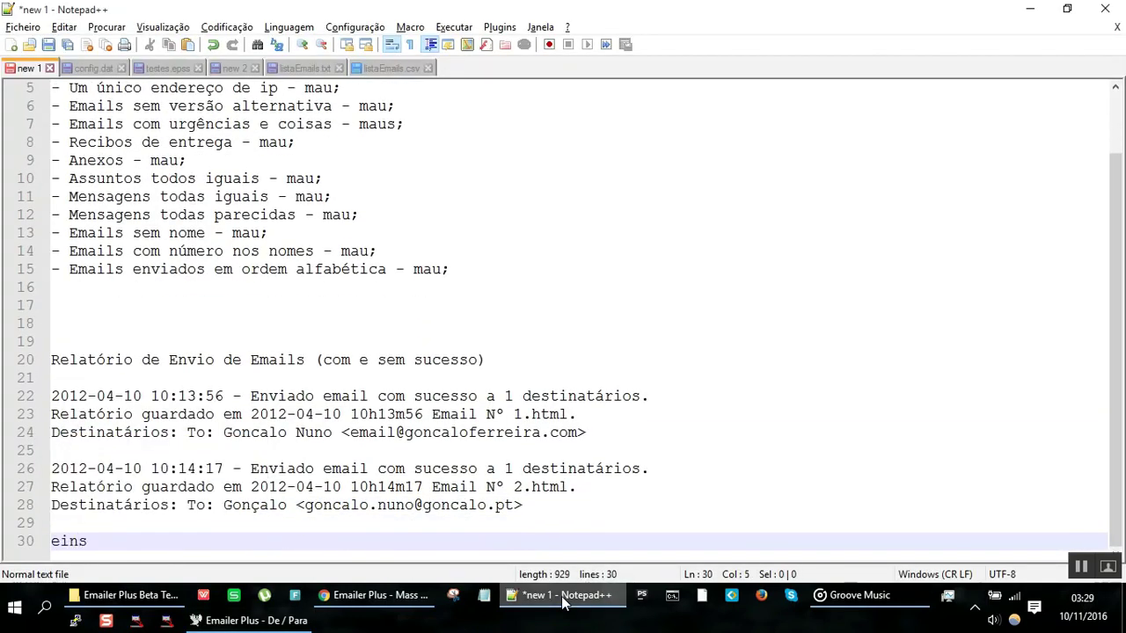
type("tein@fisica.com")
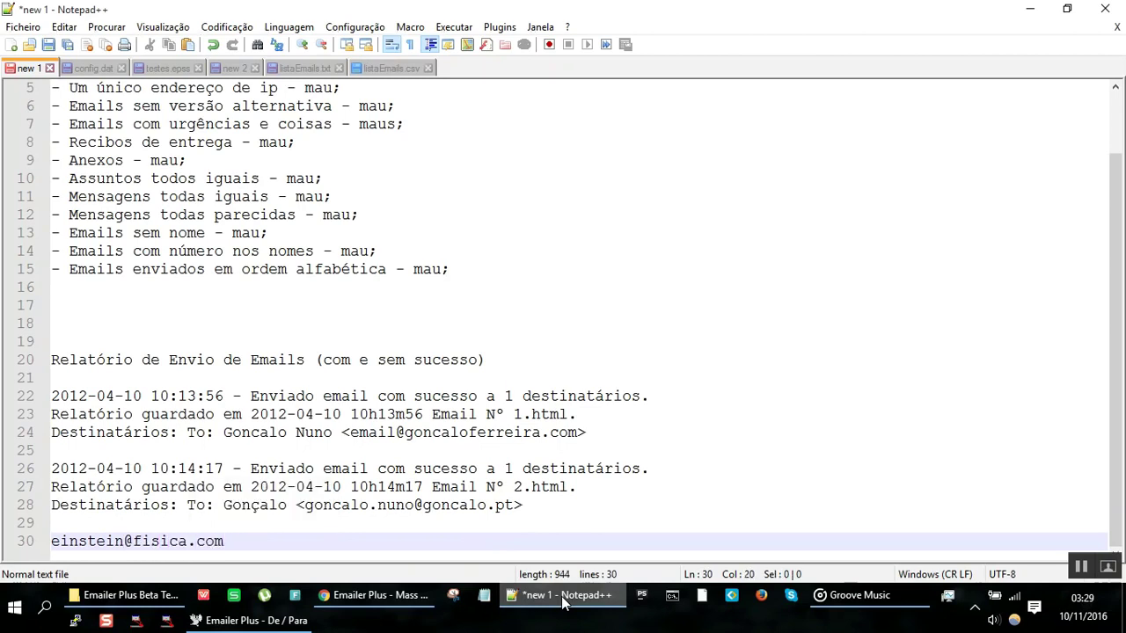
key("Return")
type("tes")
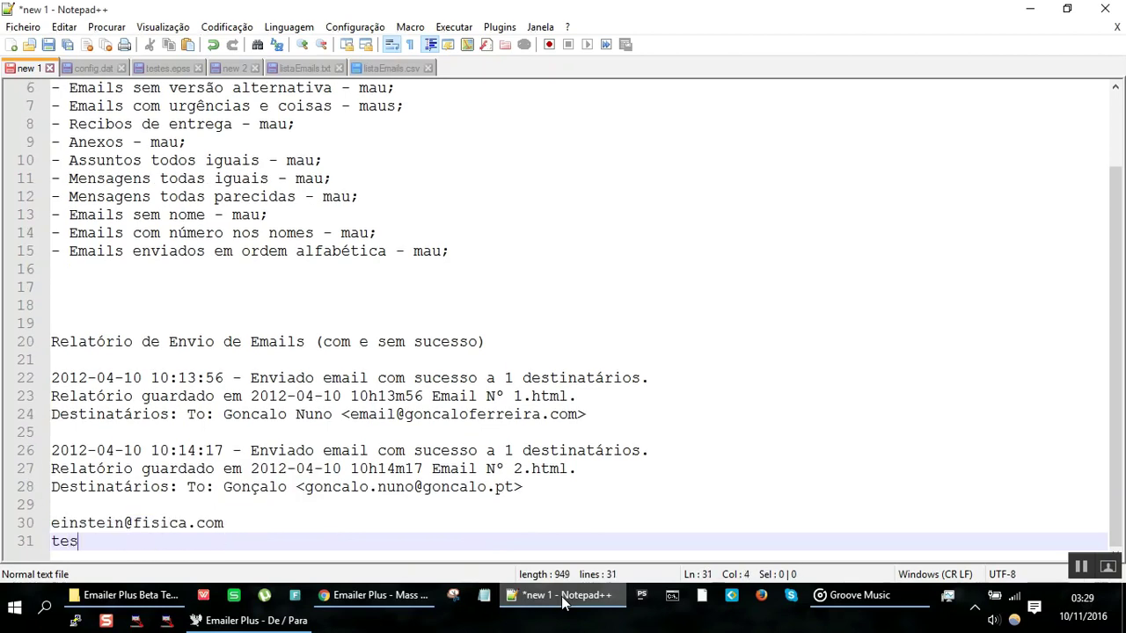
type("te123@teste")
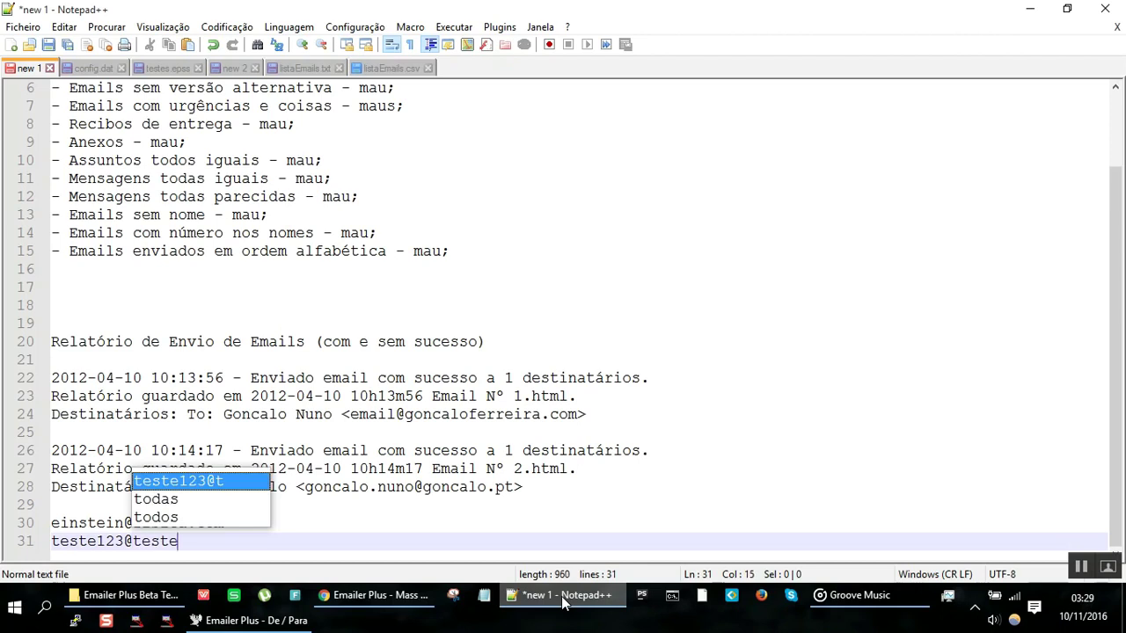
type("s.com")
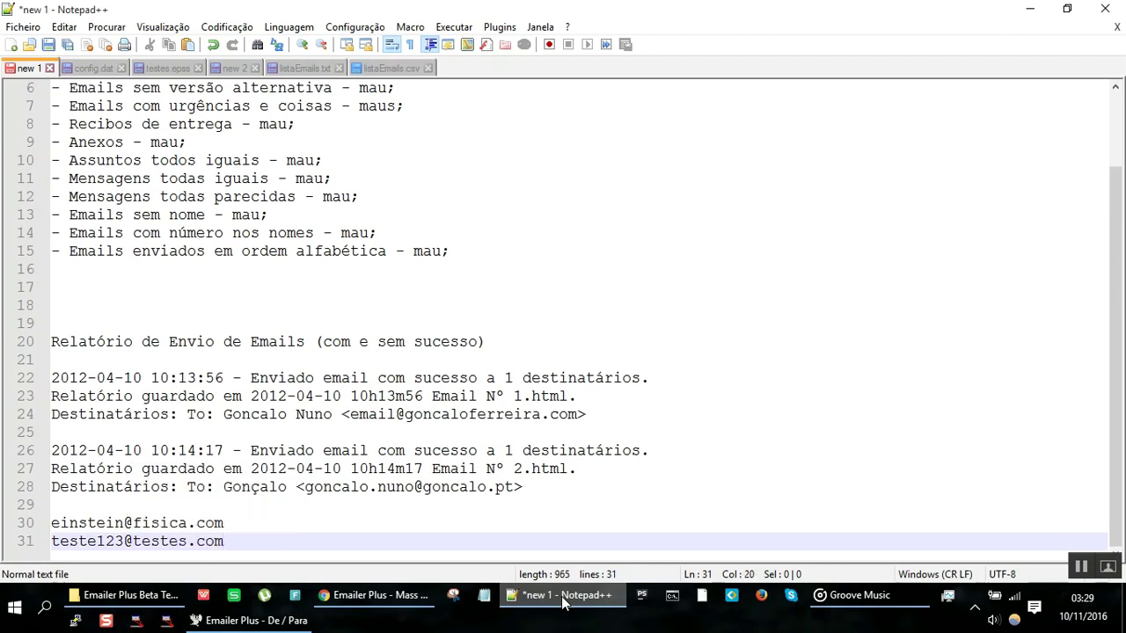
key("Return")
type("´")
key("Return")
key("Return")
key("shift+Up")
key("shift+Up")
key("shift+Up")
key("shift+Up")
key("shift+Up")
key("shift+Up")
key("shift+Up")
key("shift+Up")
key("shift+Up")
key("shift+Up")
key("shift+Up")
key("shift+Up")
key("shift+Up")
key("shift+Up")
key("shift+Up")
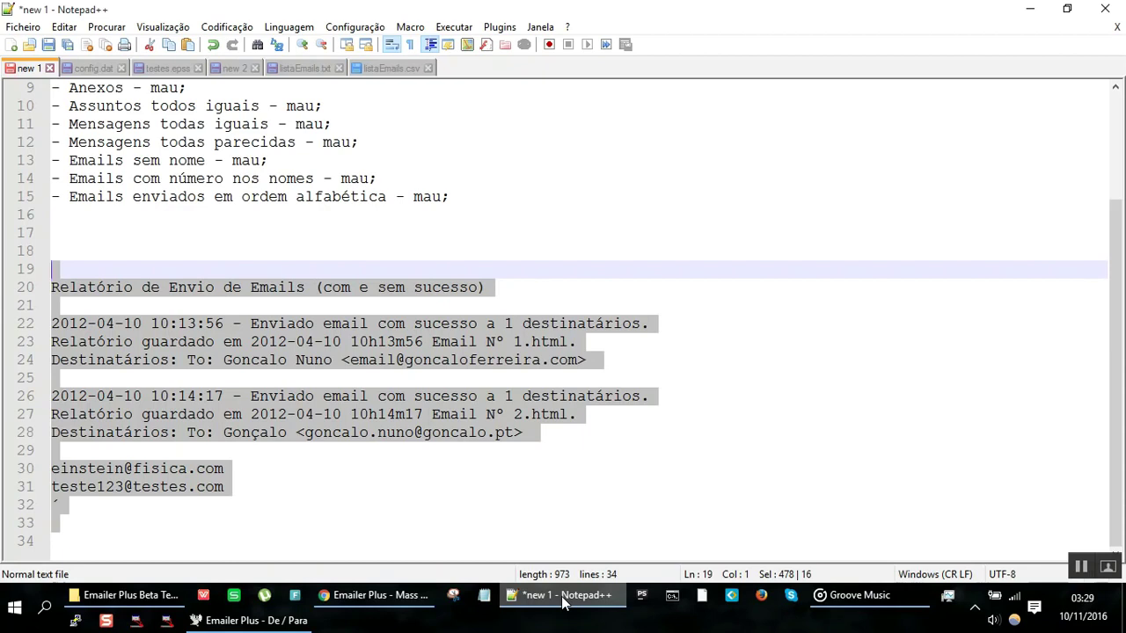
key("Delete")
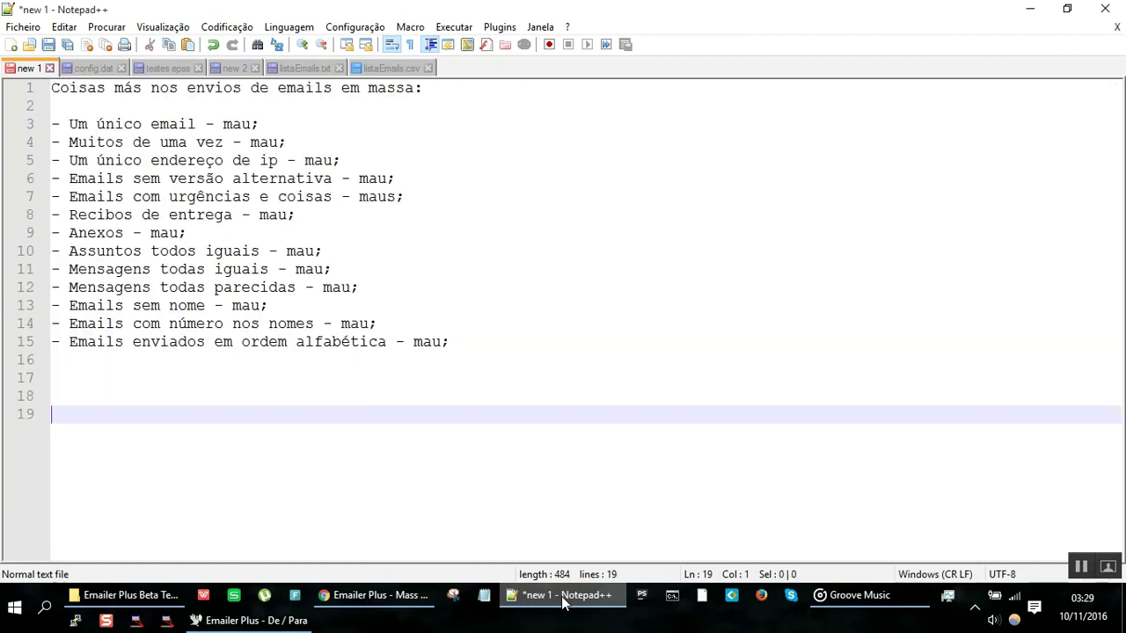
Step: Remove the two memorised addresses with Remover da Memória, confirming Sim, after a quick Notepad++ paste-and-cut
left_click(563, 598)
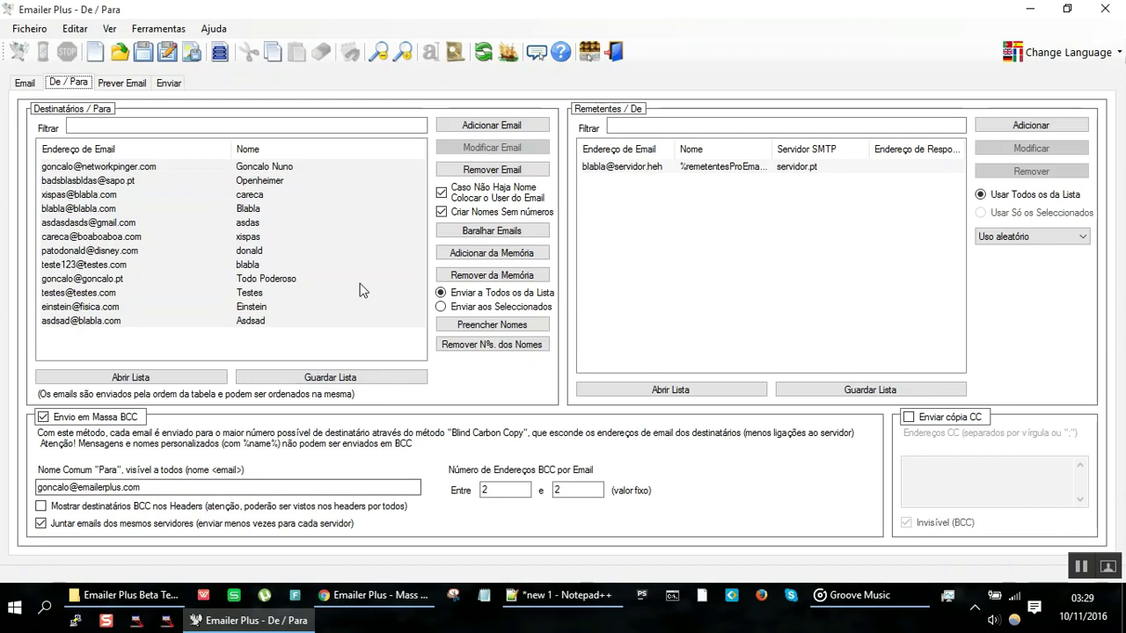
left_click(489, 278)
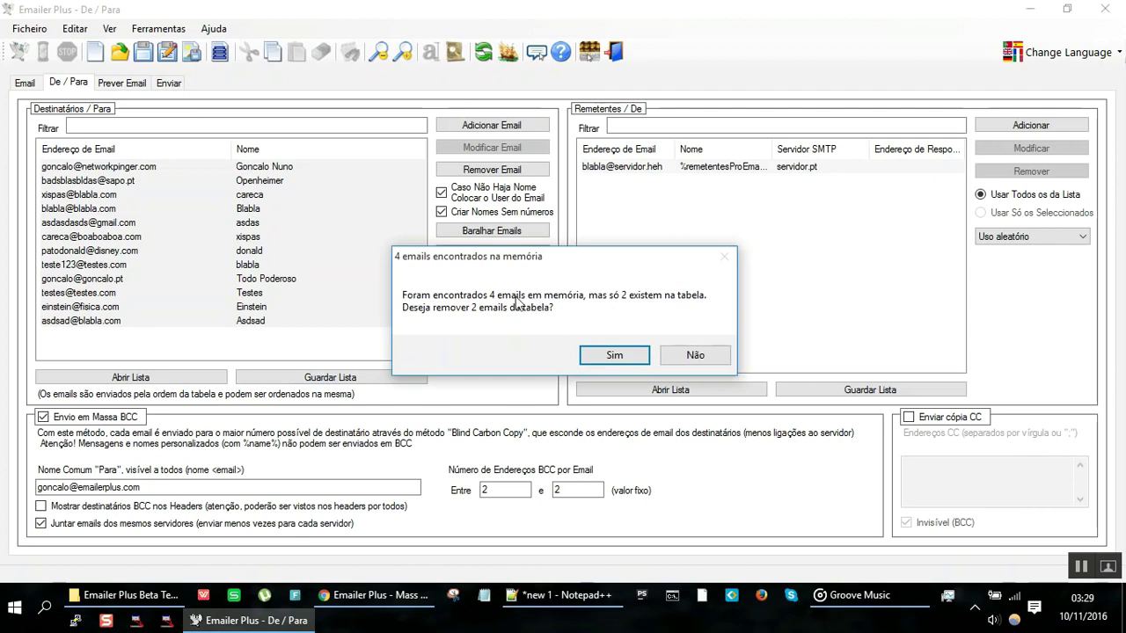
key("alt+Tab")
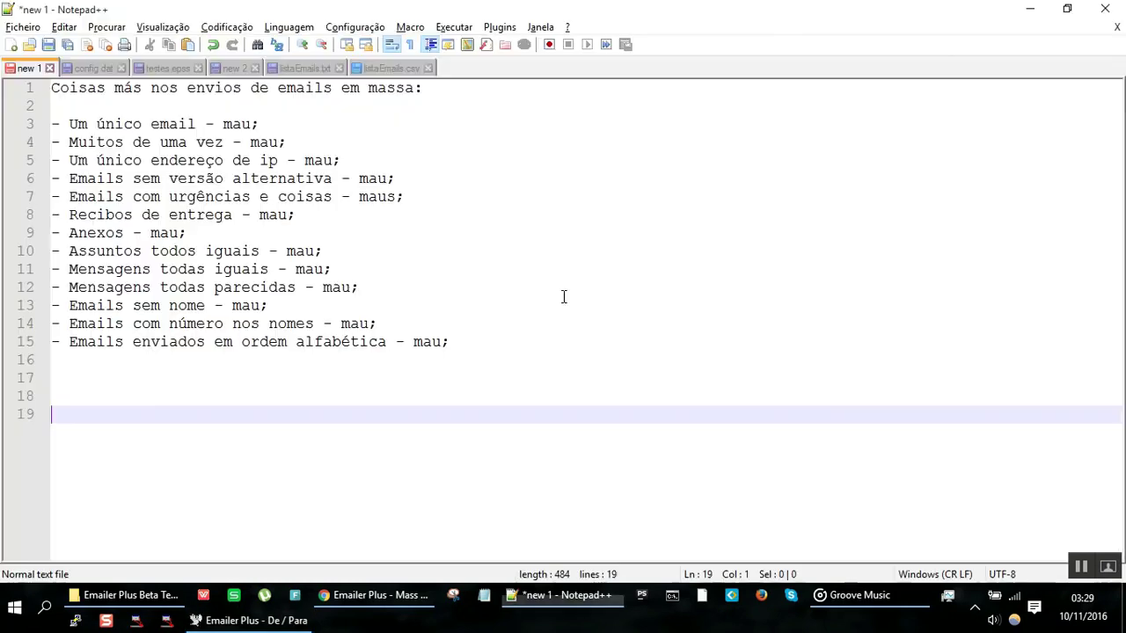
key("ctrl+v")
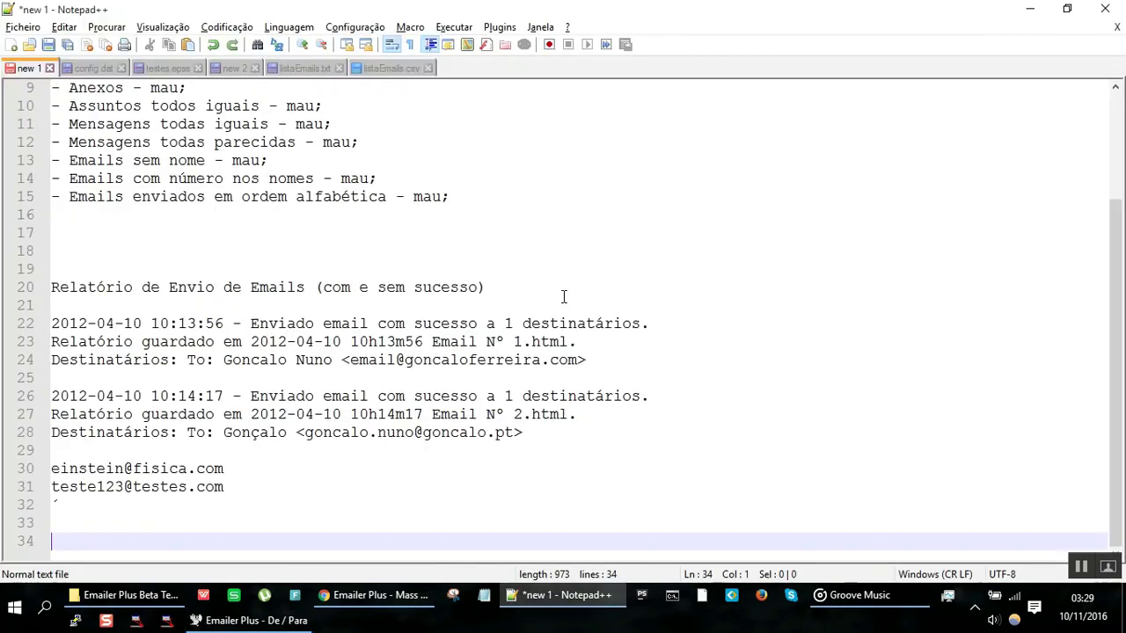
left_click_drag(146, 272, 351, 581)
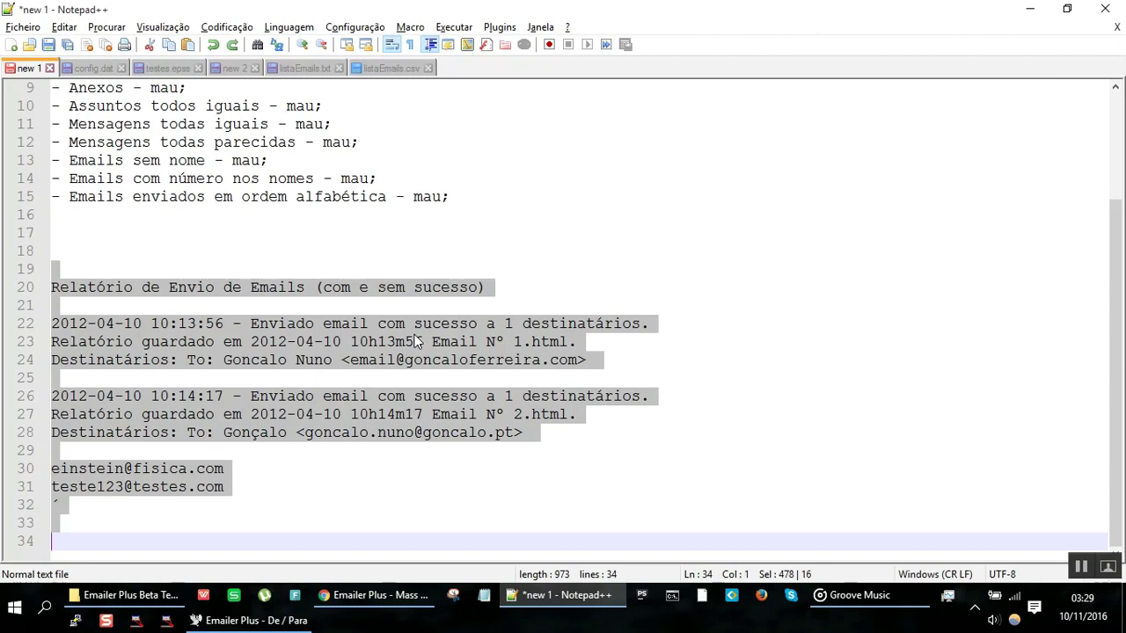
key("ctrl+x")
key("alt+Tab")
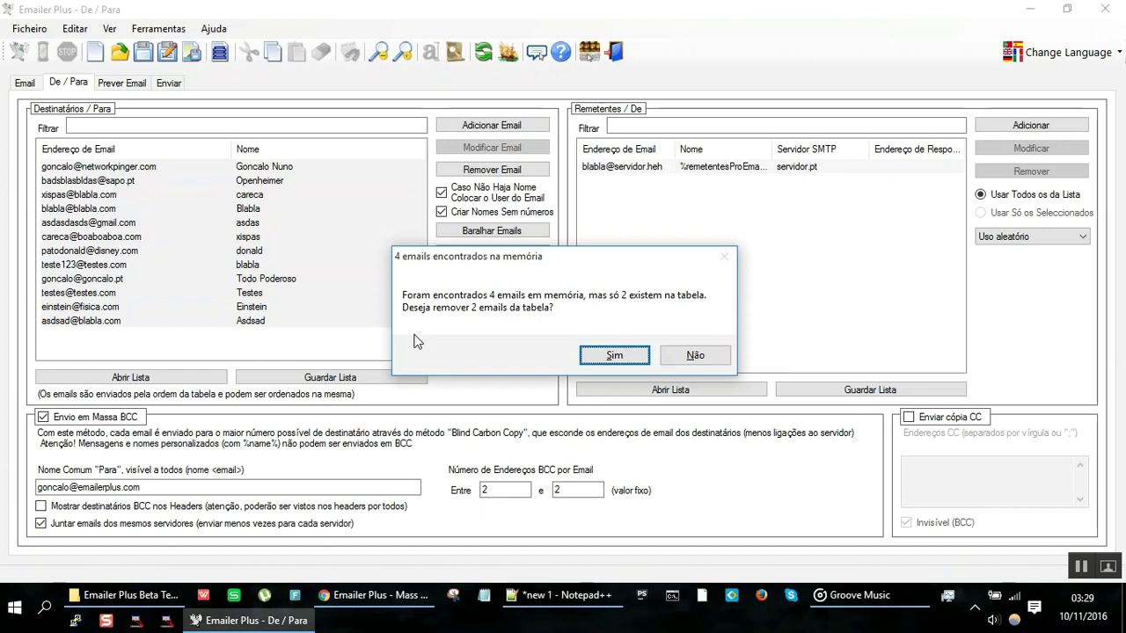
left_click(613, 355)
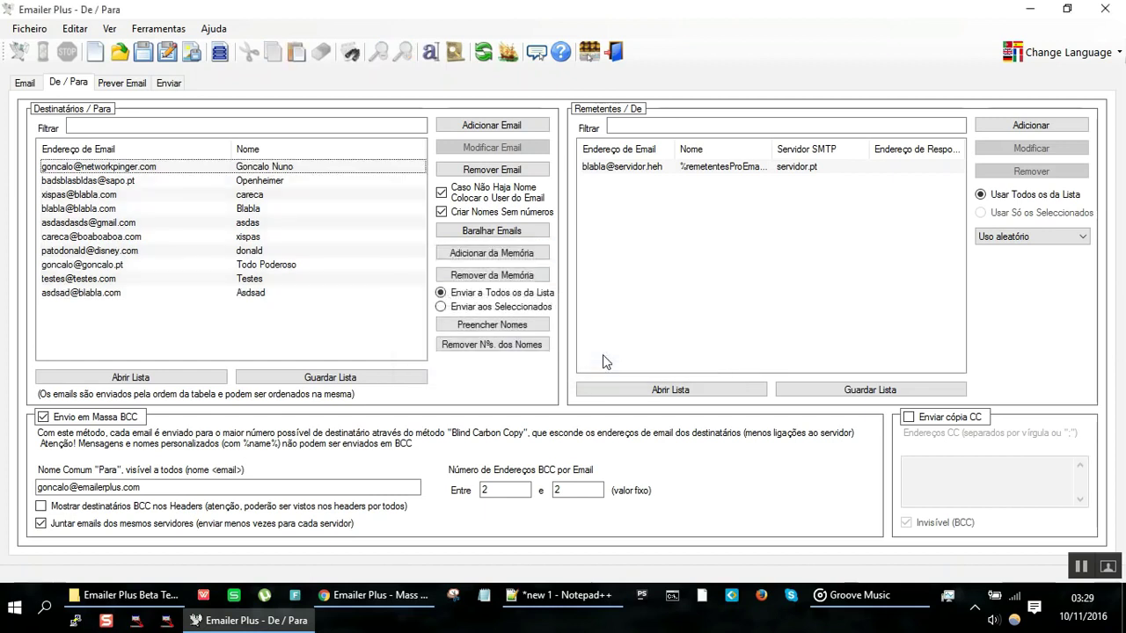
Step: Append the four remembered addresses with Adicionar da Memória, confirming Sim
left_click(299, 250)
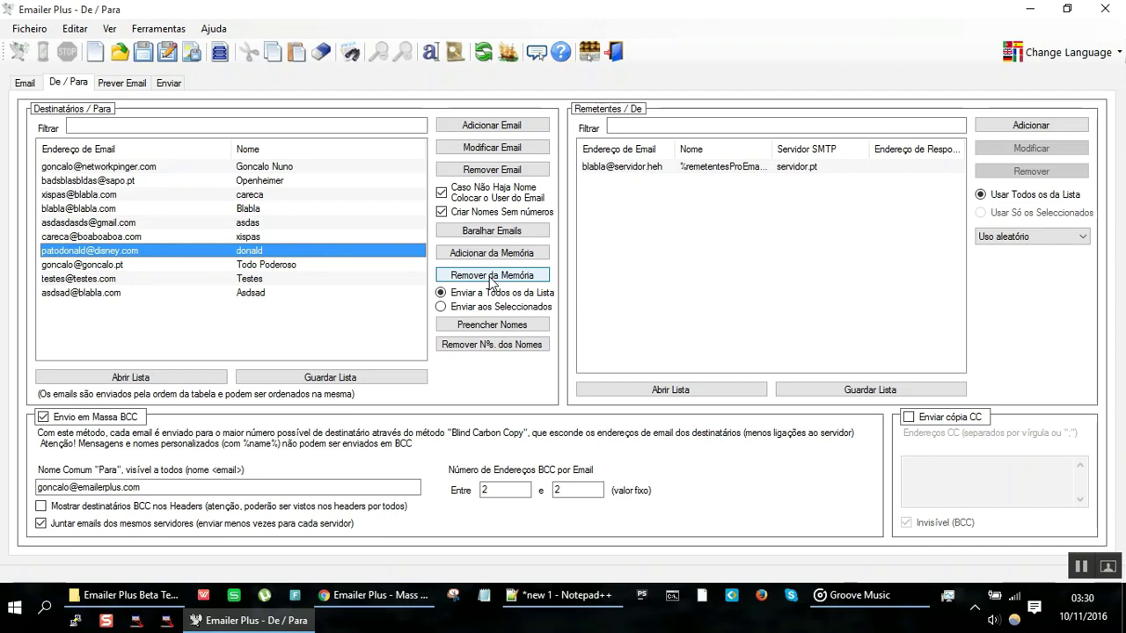
left_click(491, 254)
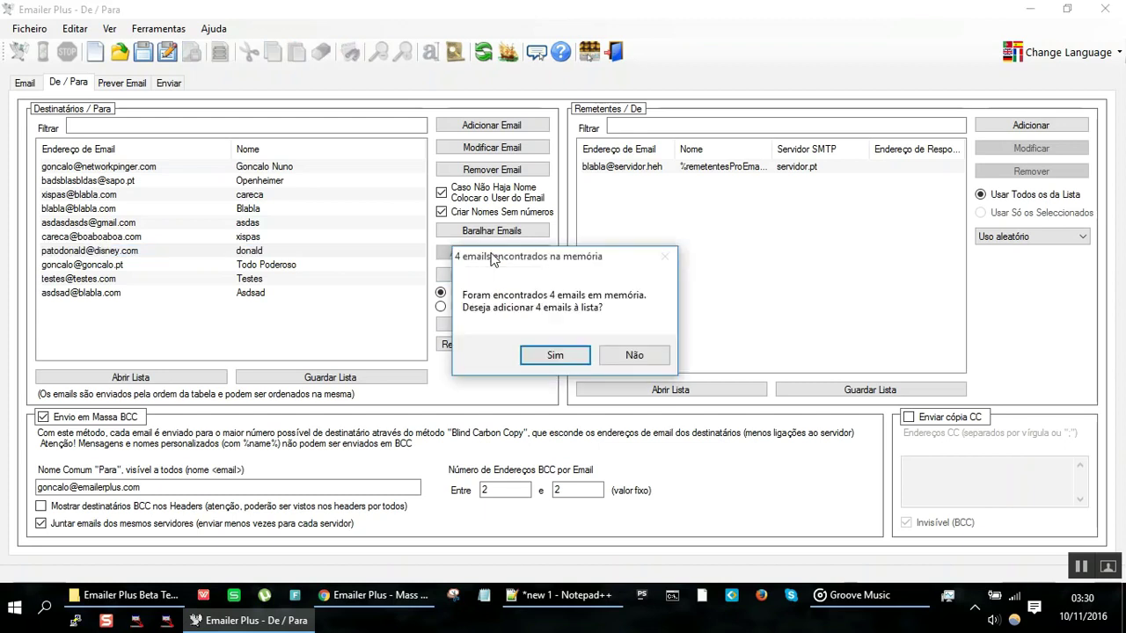
left_click(555, 356)
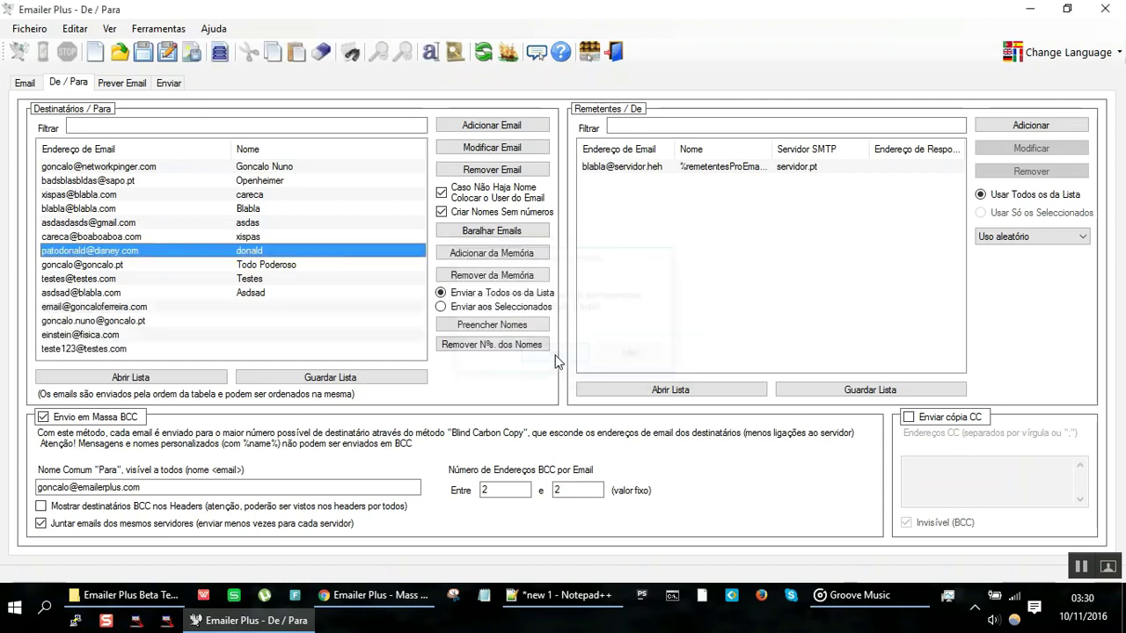
left_click(484, 132)
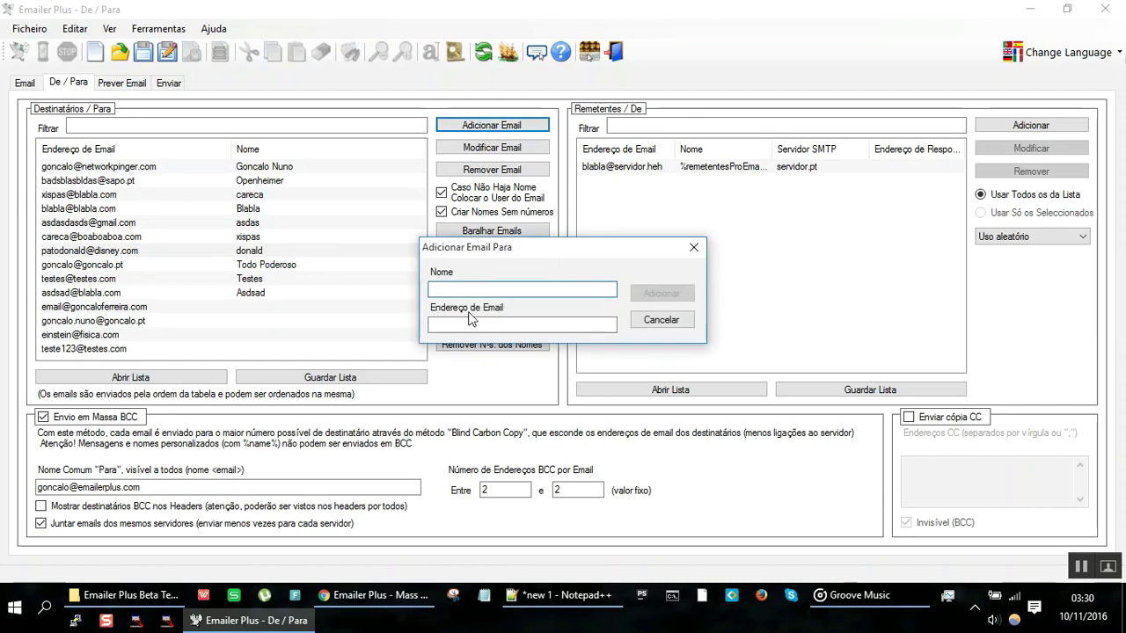
Step: Add a recipient named 'asdklndsakjdasjk' with a placeholder sapo.pt address
type("asdklndsakjdasjk")
key("Tab")
type("asdsadsad")
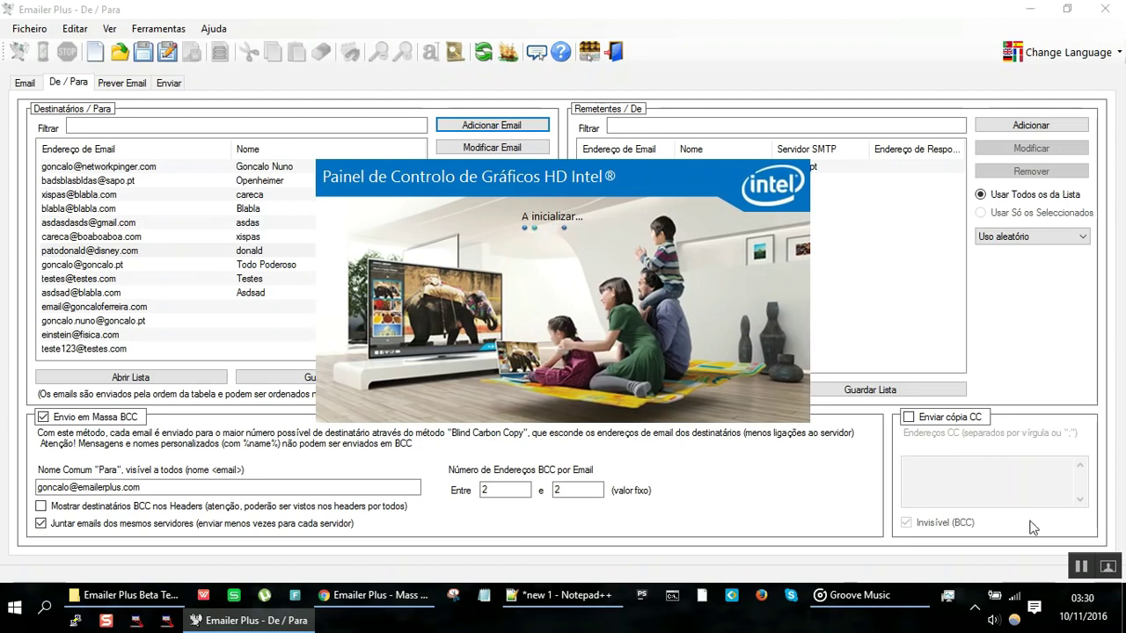
left_click(1077, 565)
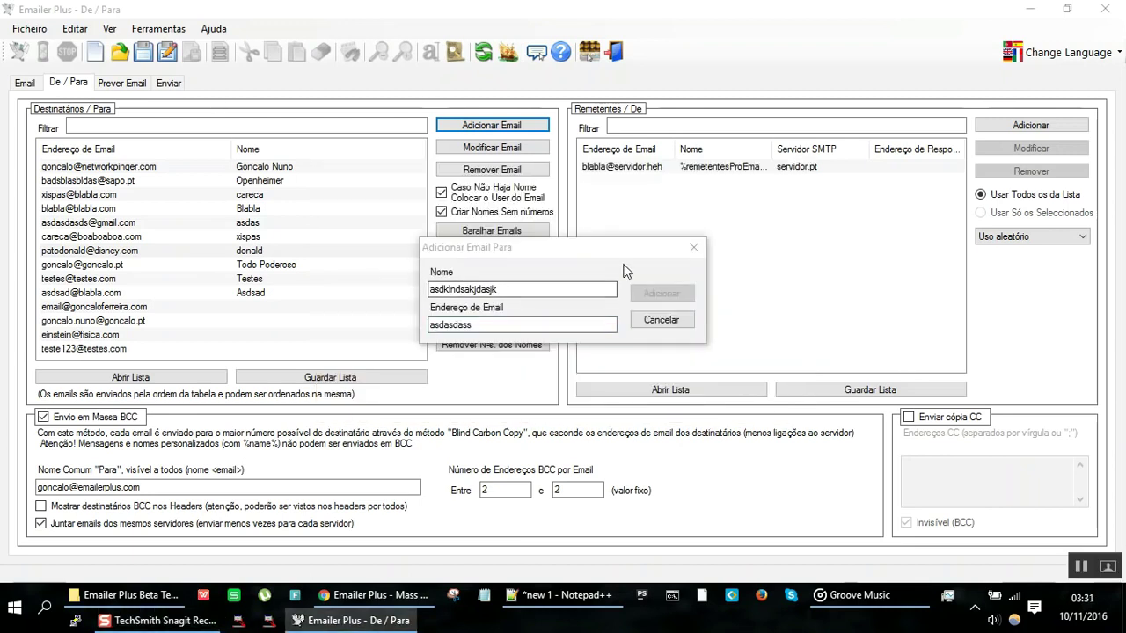
left_click_drag(627, 254, 638, 276)
type("@sapo.pt")
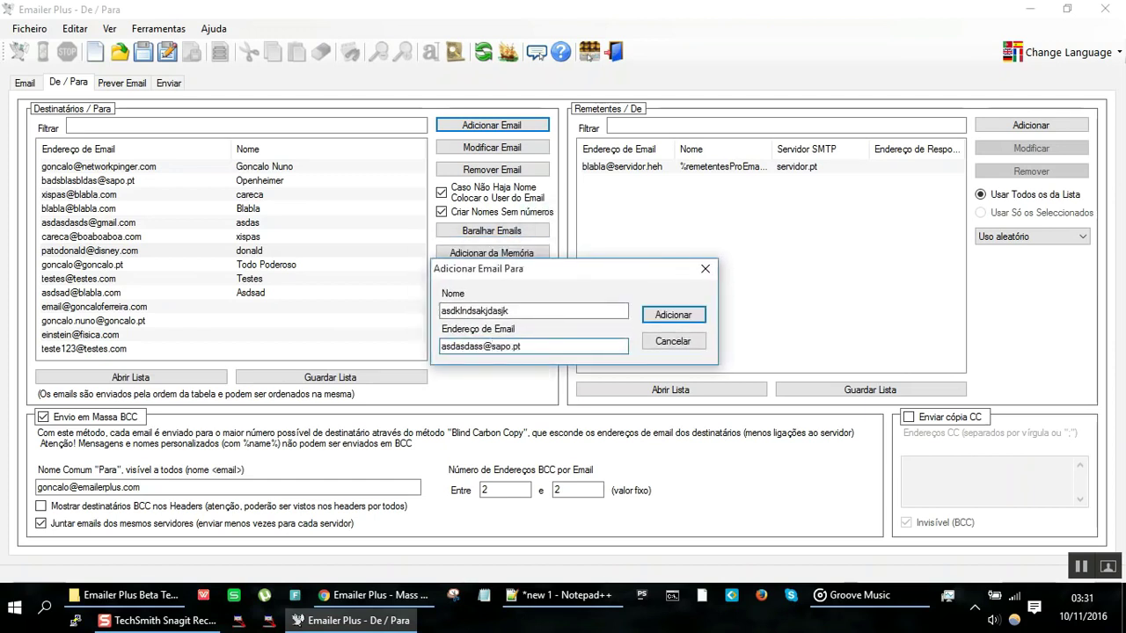
left_click(668, 314)
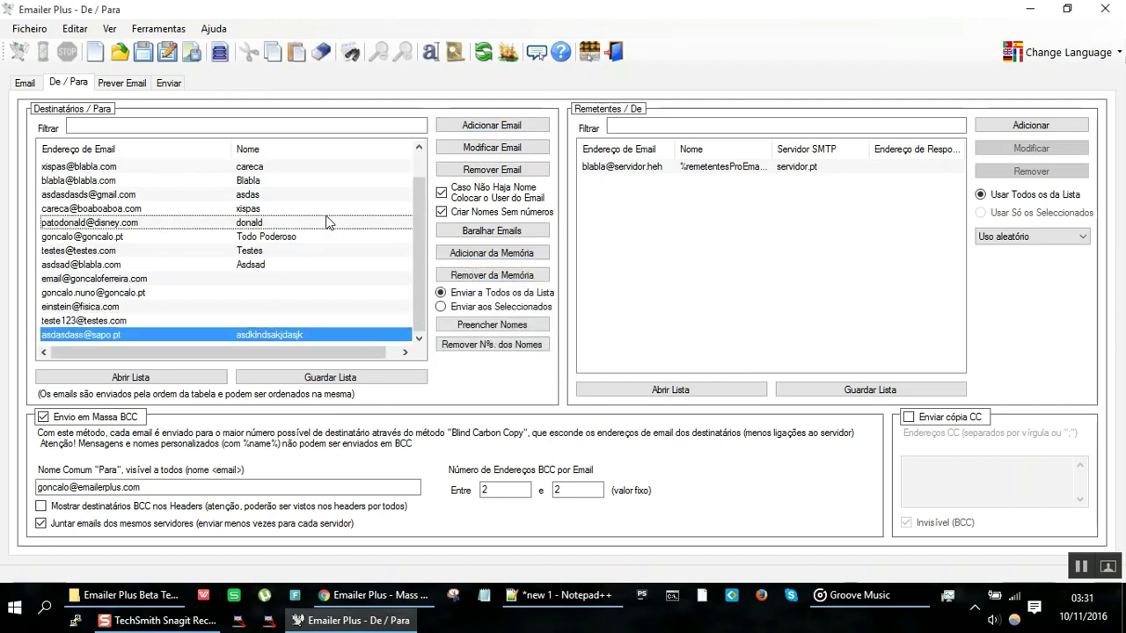
scroll(325, 222, "up", 1)
Step: Run Preencher Nomes on the recipient list and confirm generating names from addresses
scroll(325, 221, "down", 1)
left_click(494, 327)
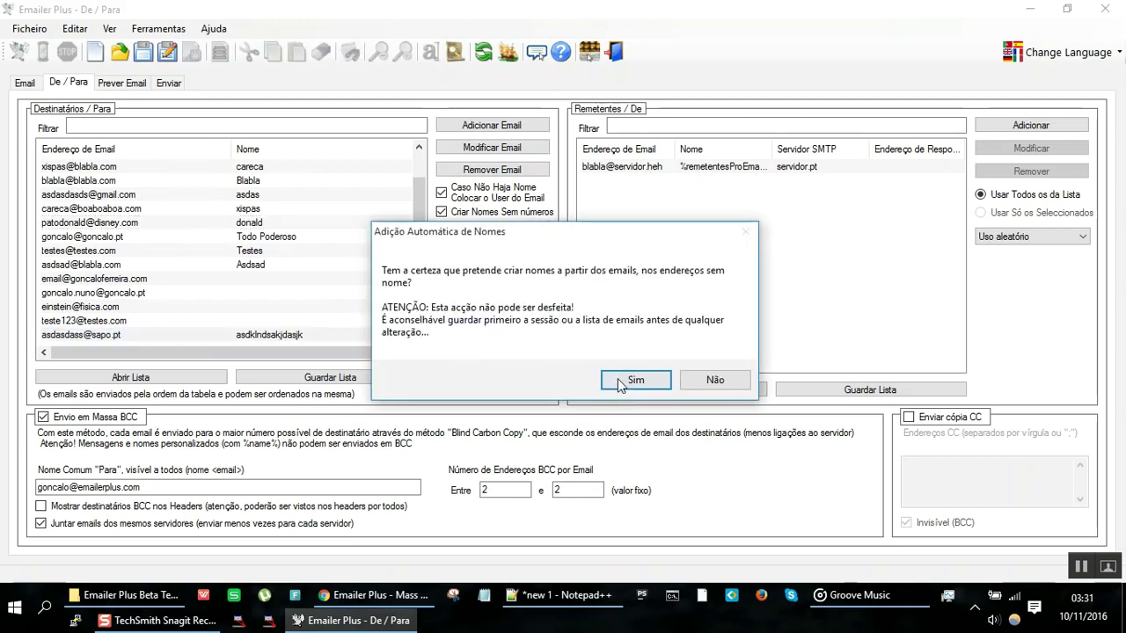
left_click(615, 380)
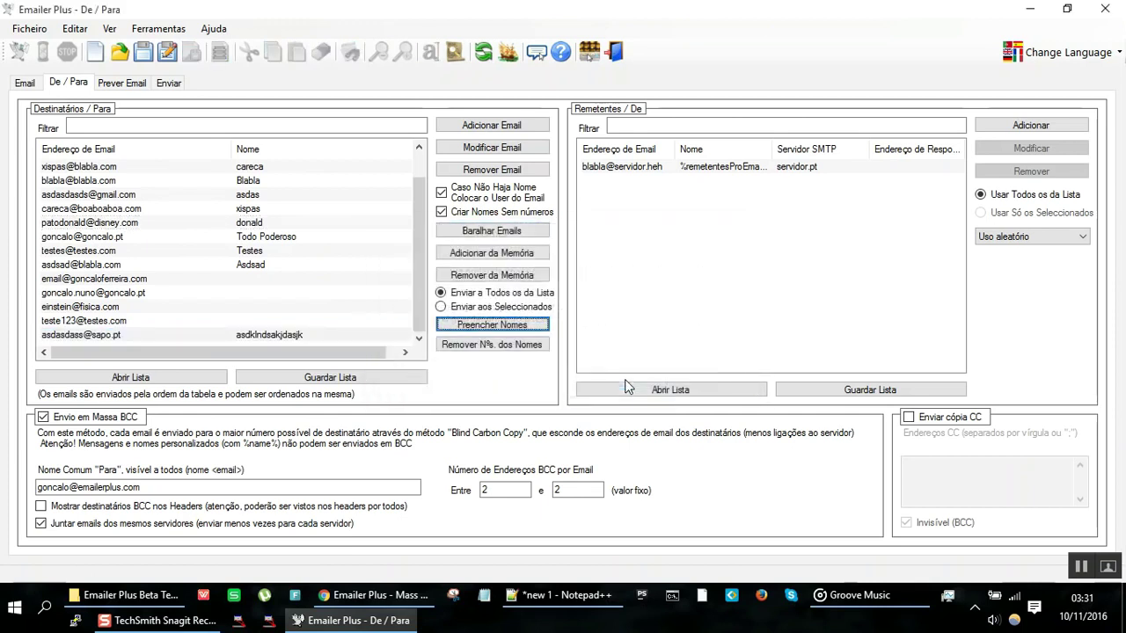
Step: Select all recipients, generate names for the unnamed ones, and check the one now named Email
left_click(260, 334)
key("shift+Home")
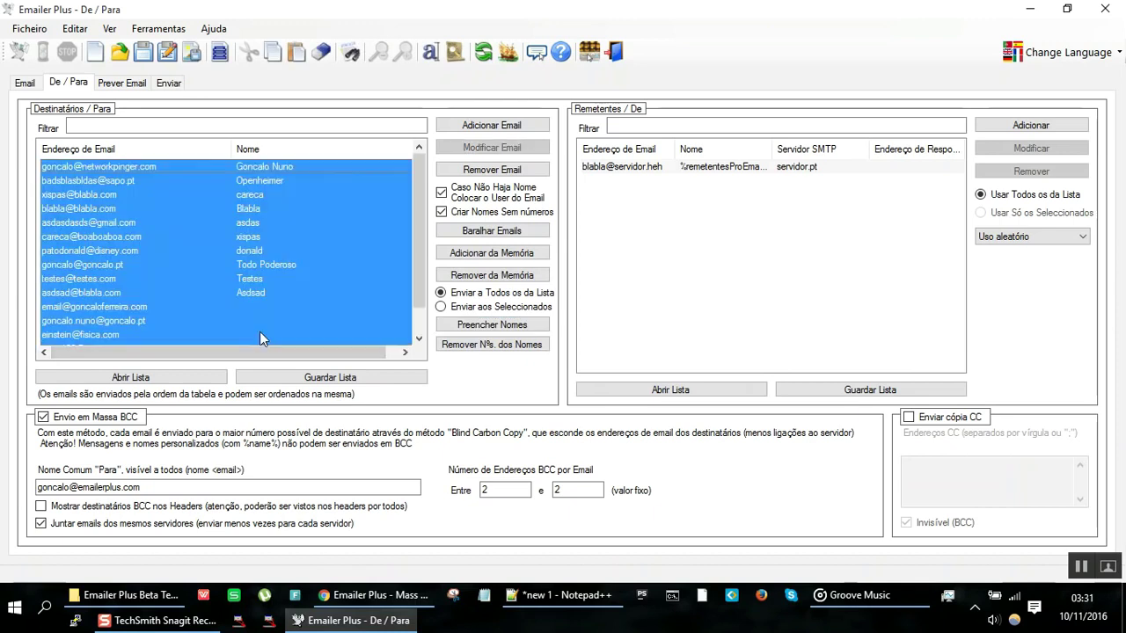
left_click(483, 333)
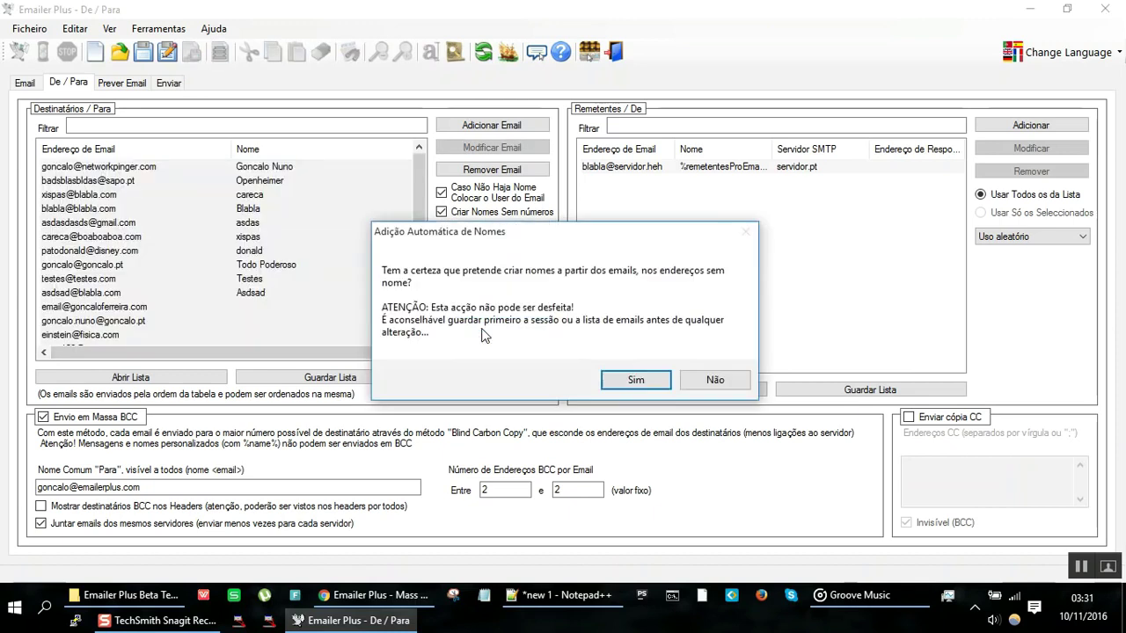
left_click(636, 380)
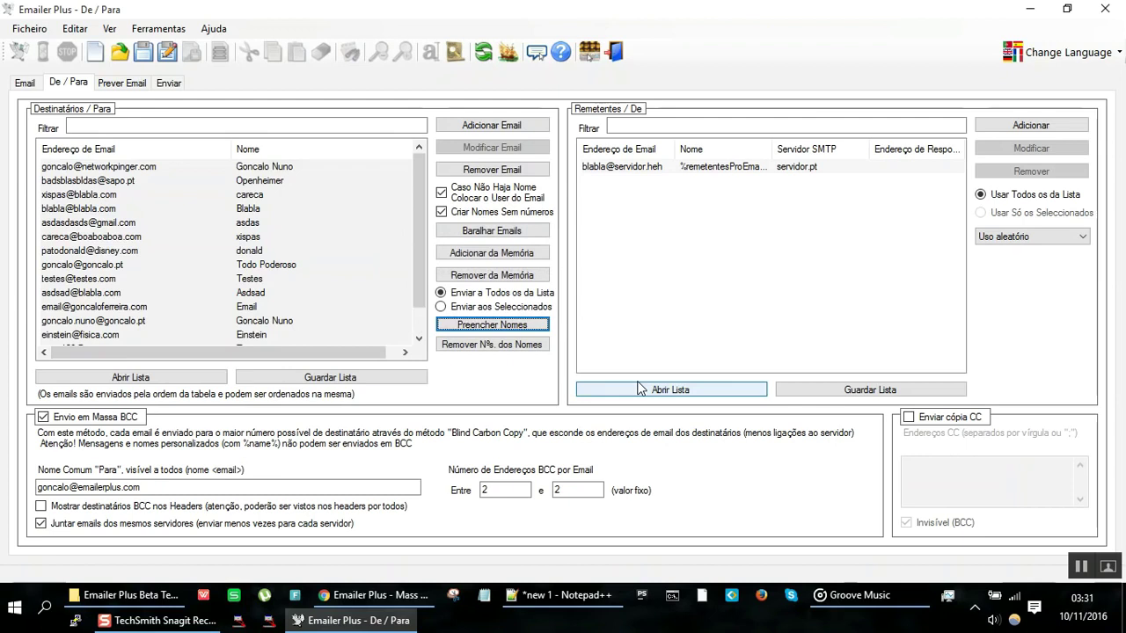
scroll(192, 278, "down", 1)
left_click(192, 278)
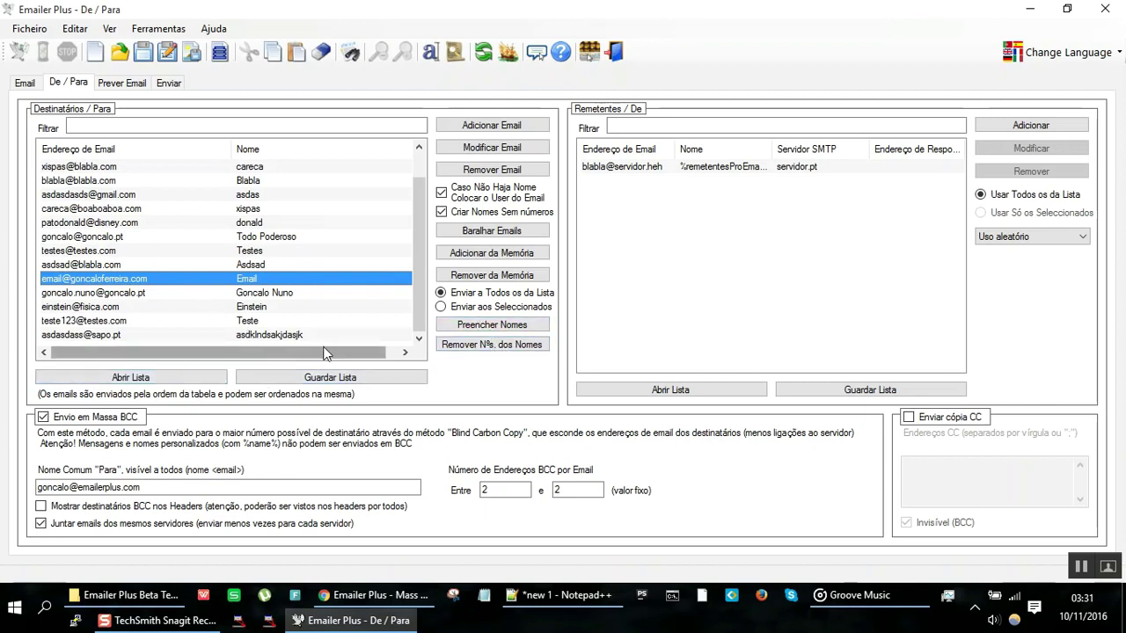
Step: Save the recipient list as listaInicial
left_click(326, 376)
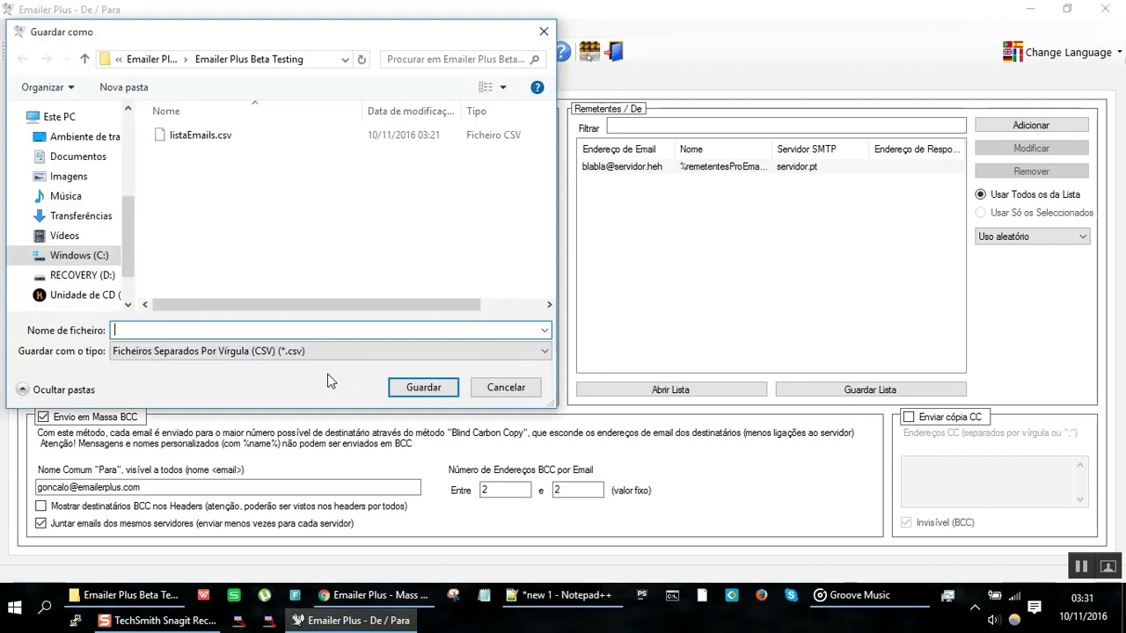
type("lista")
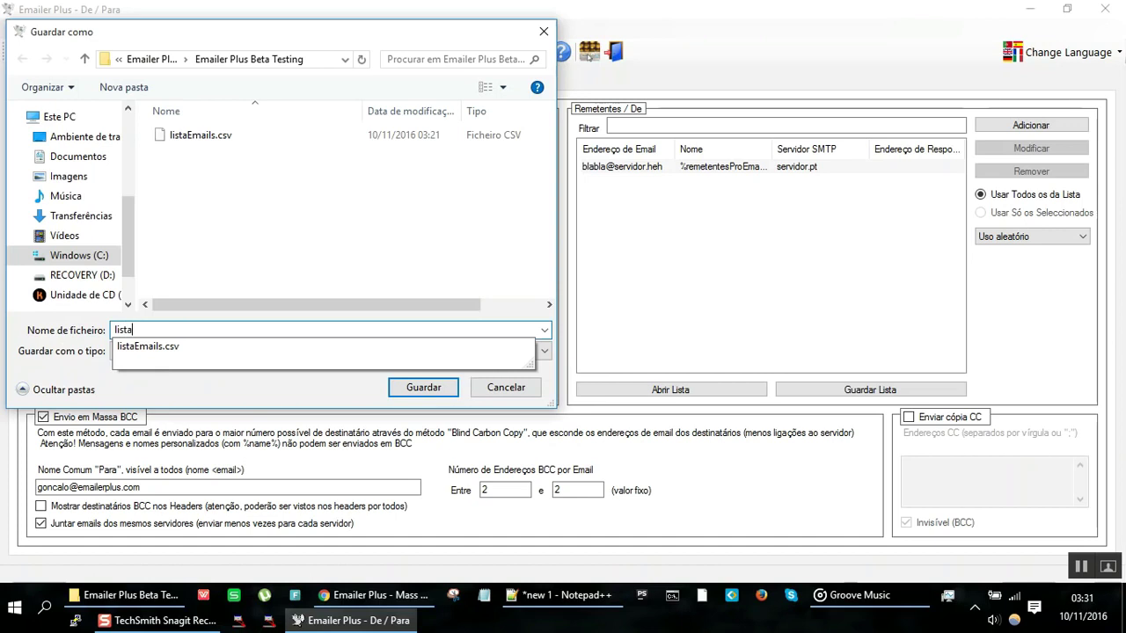
type("Inicia")
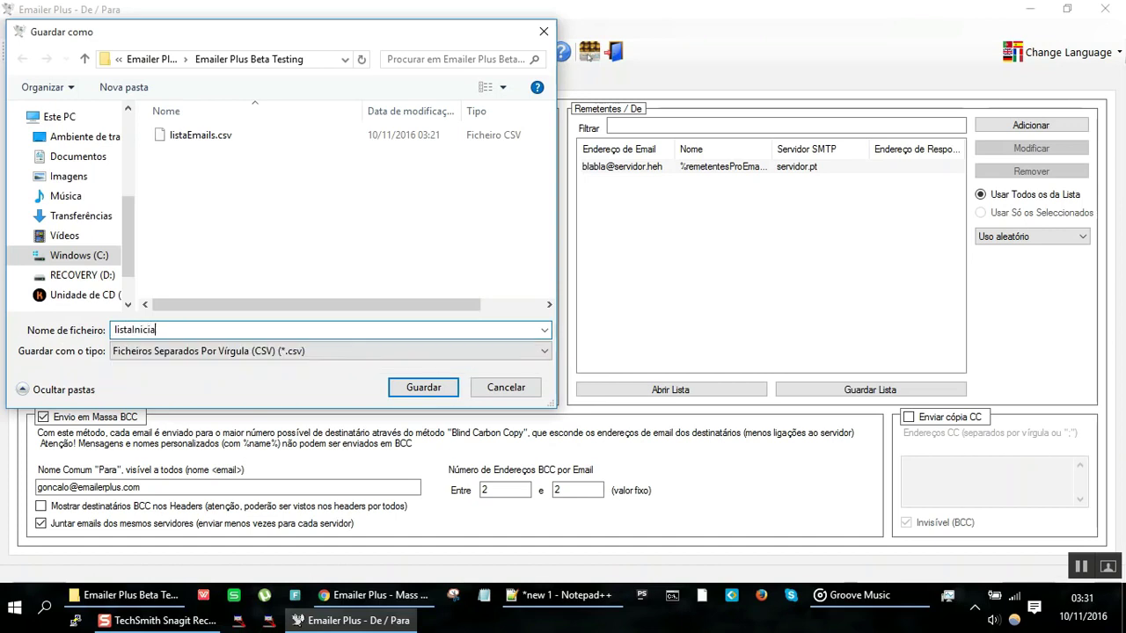
type("l")
key("Return")
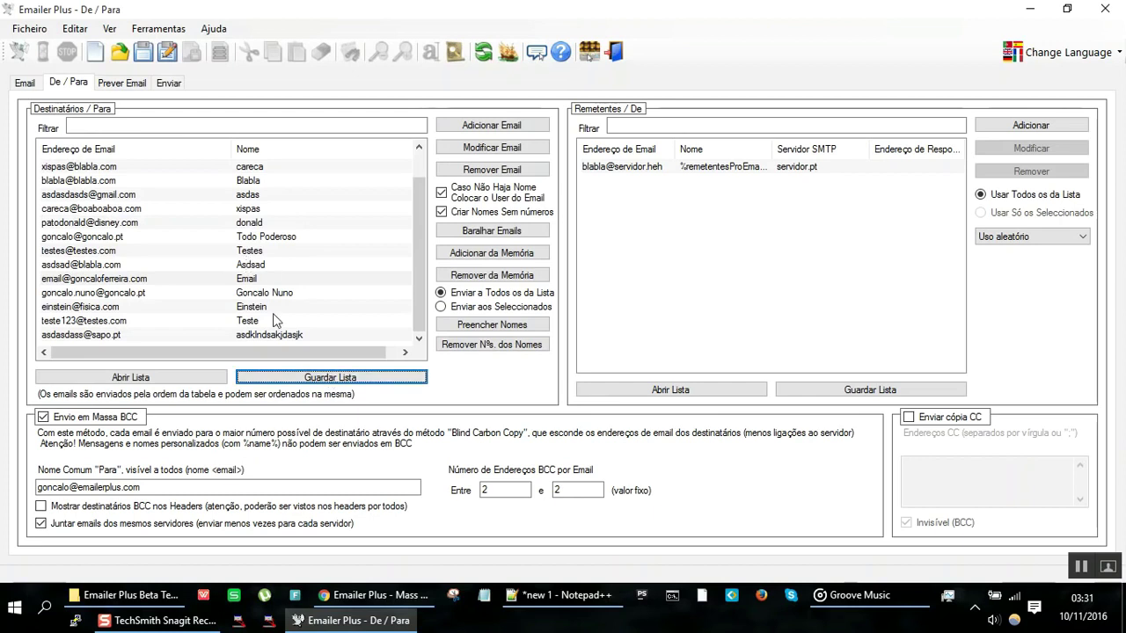
left_click(310, 384)
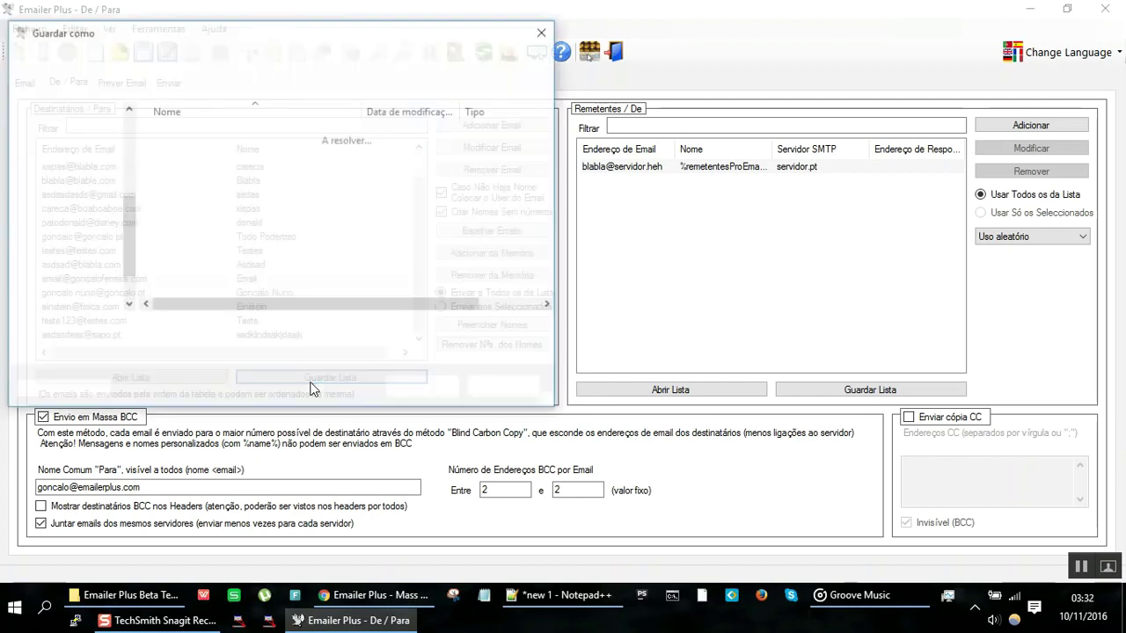
type("lista-dos")
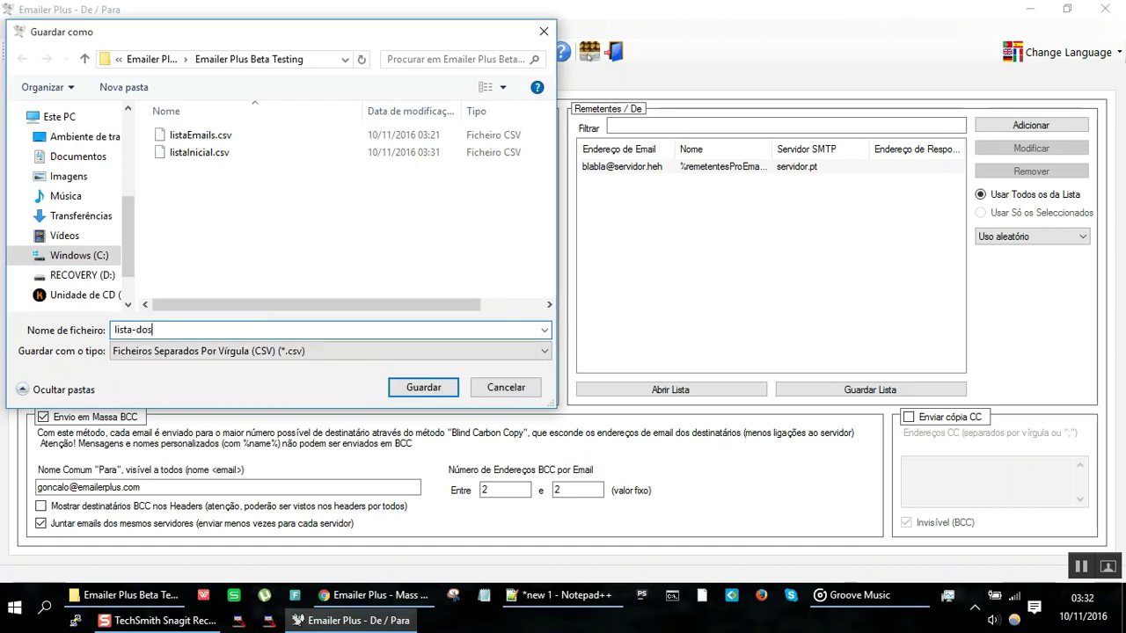
type("-que-faltam-2016-11-10-0332")
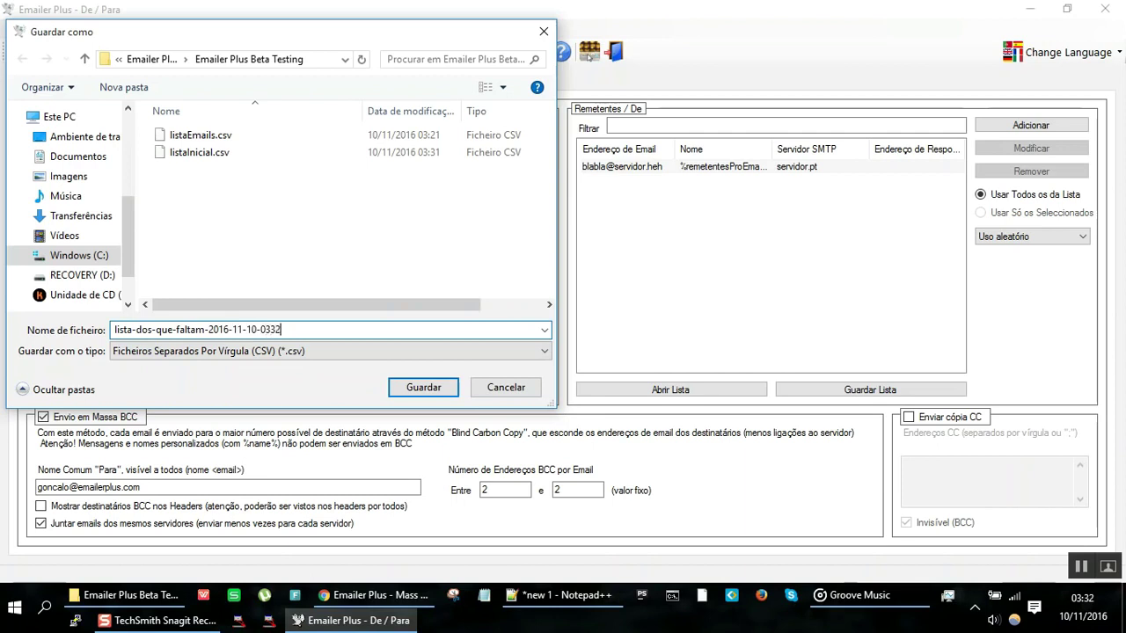
key("Return")
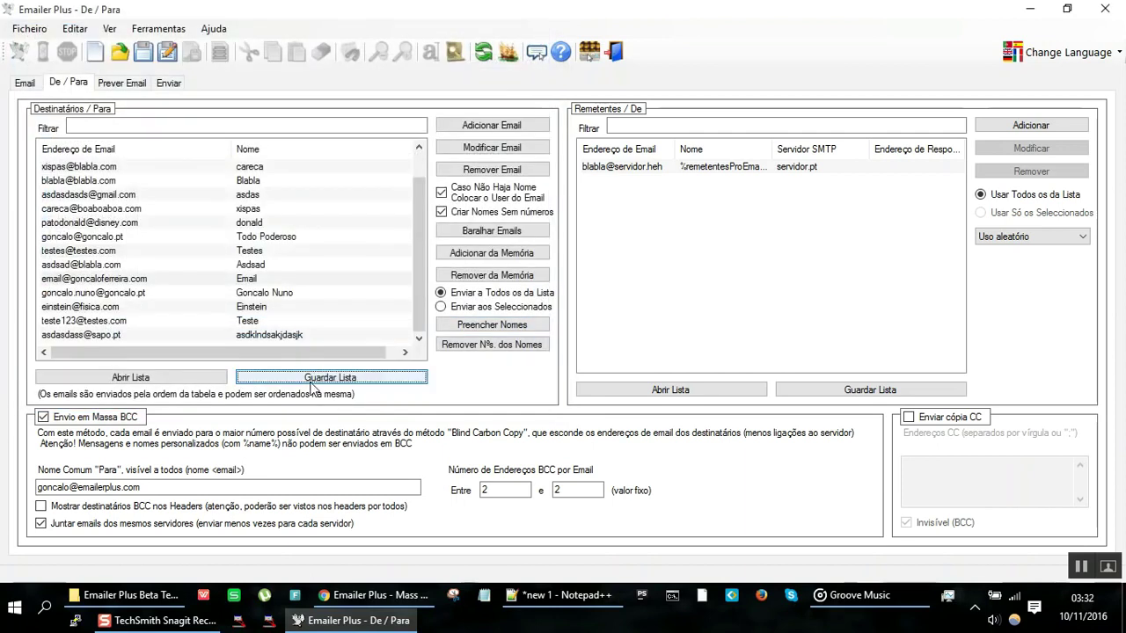
Step: Open lista-dos-que-faltam-2016-11-10-0332.csv in Notepad++ from the Beta Testing folder, then return to Emailer Plus
left_click(157, 597)
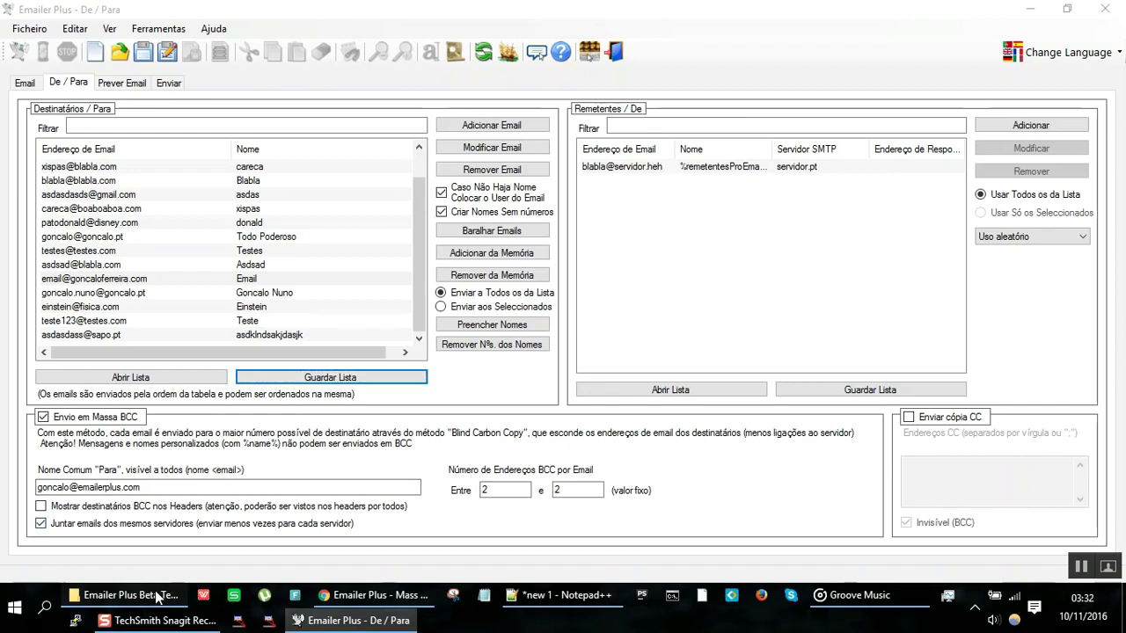
left_click(543, 380)
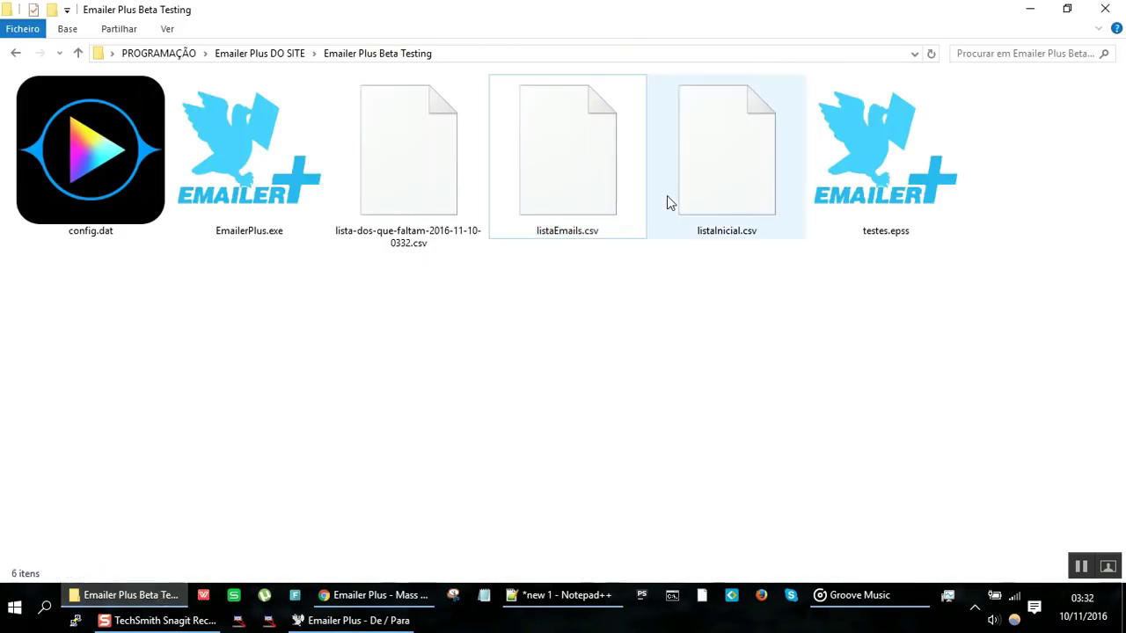
right_click(430, 191)
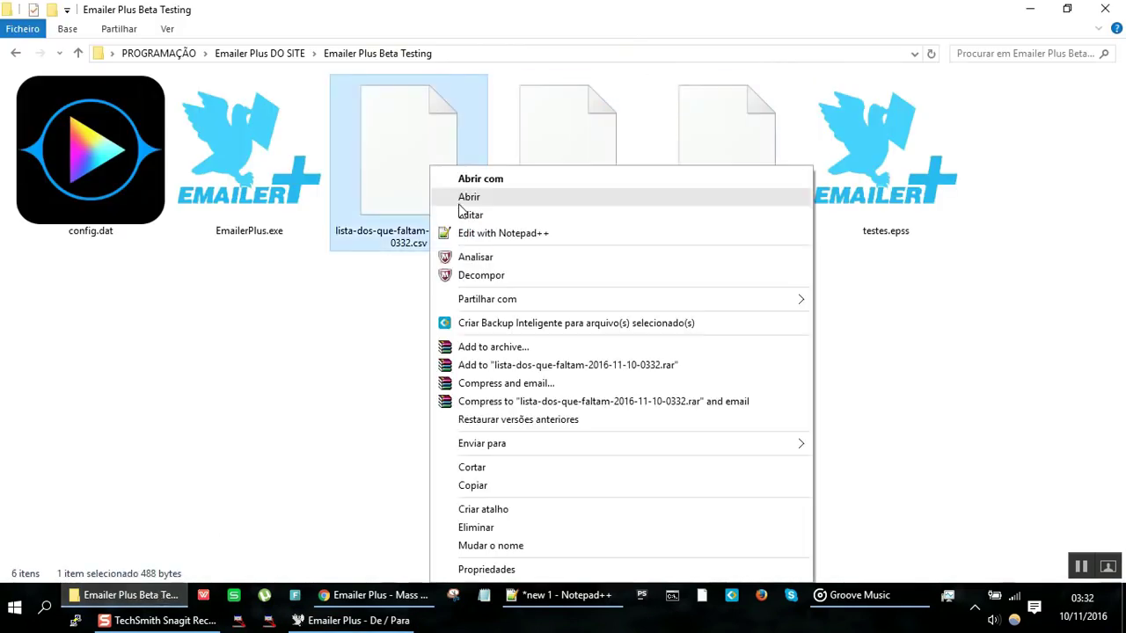
left_click(472, 234)
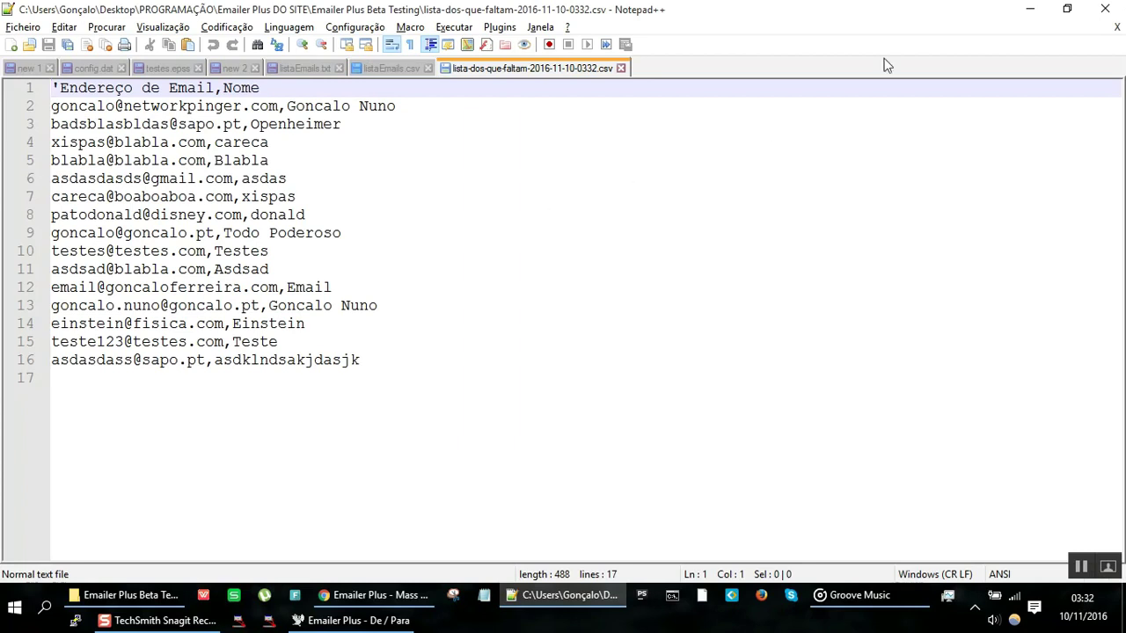
left_click(1025, 11)
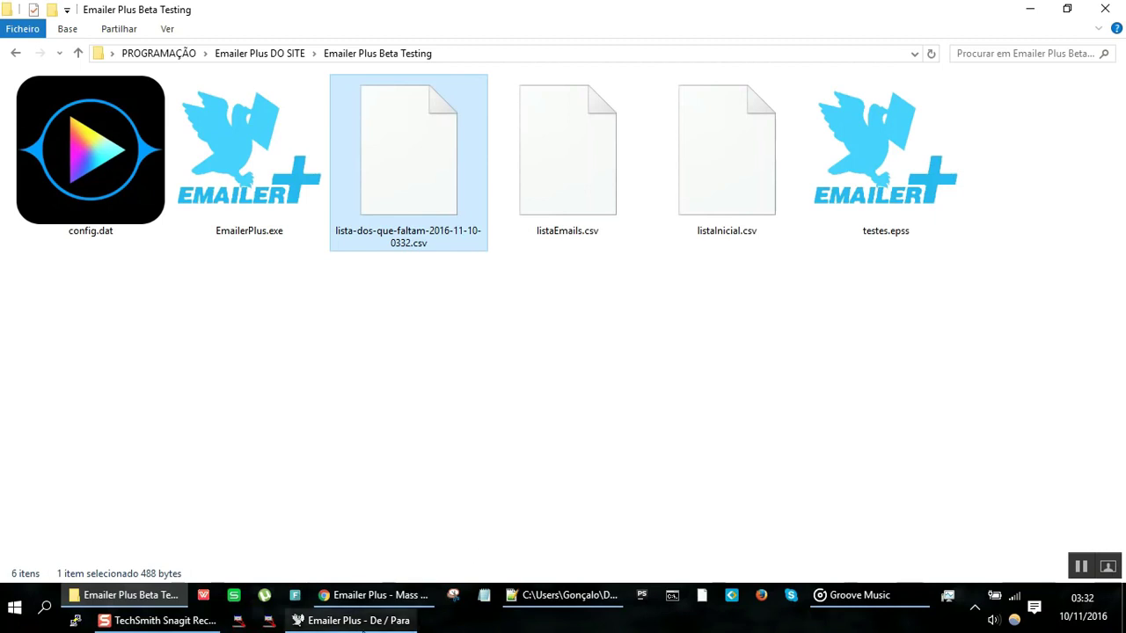
left_click(363, 622)
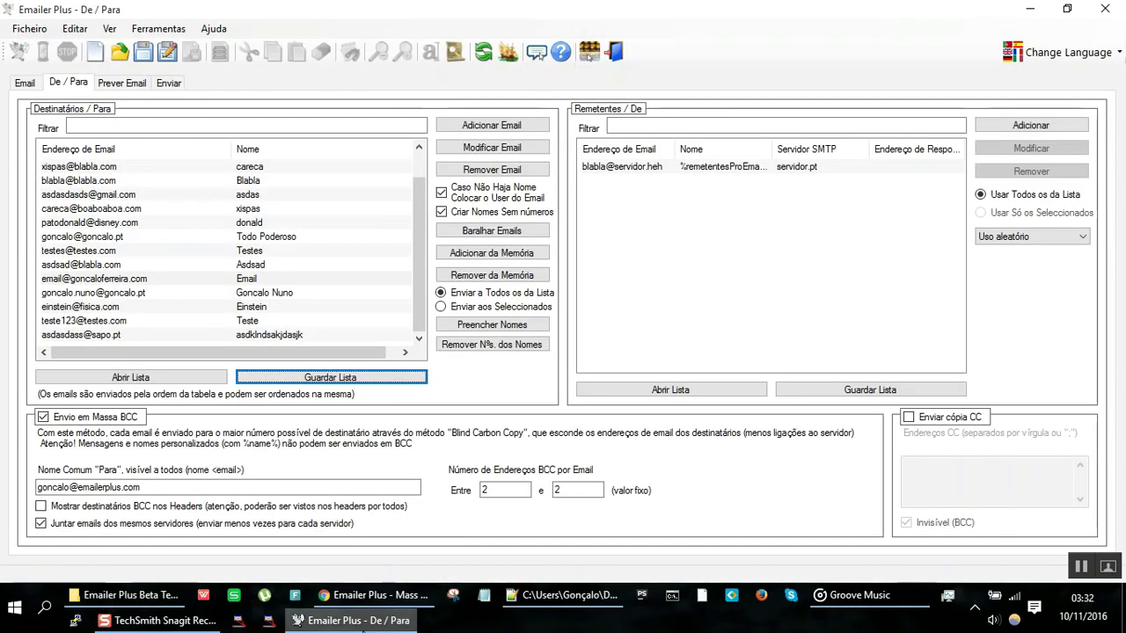
Step: Select a recipient and the only sender, then switch to the Beta Testing folder window
left_click(295, 266)
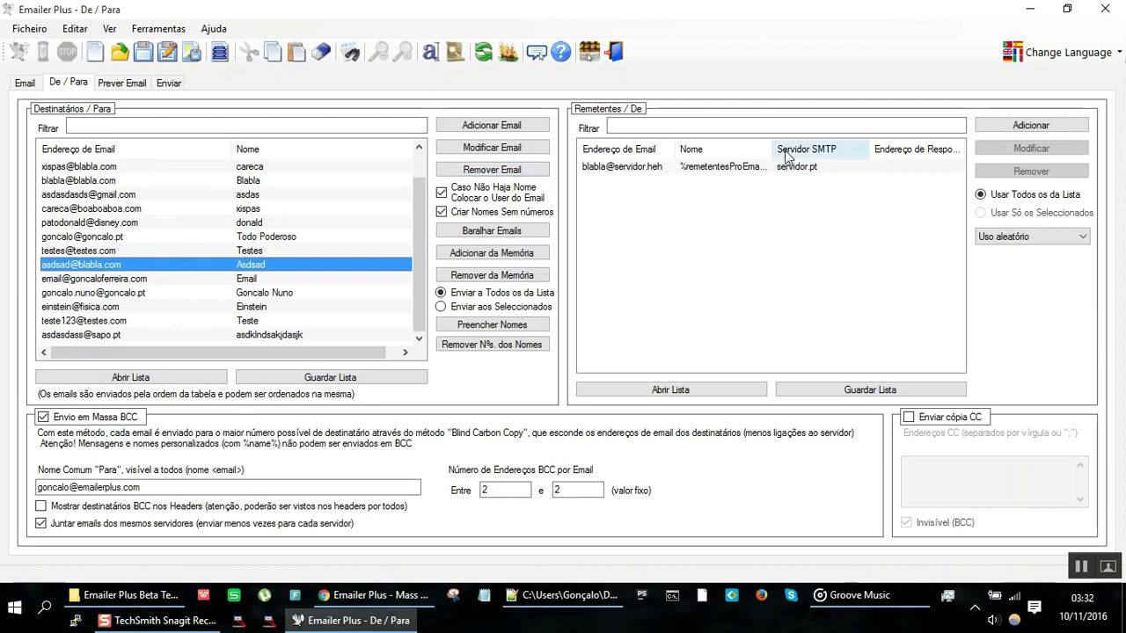
left_click(762, 169)
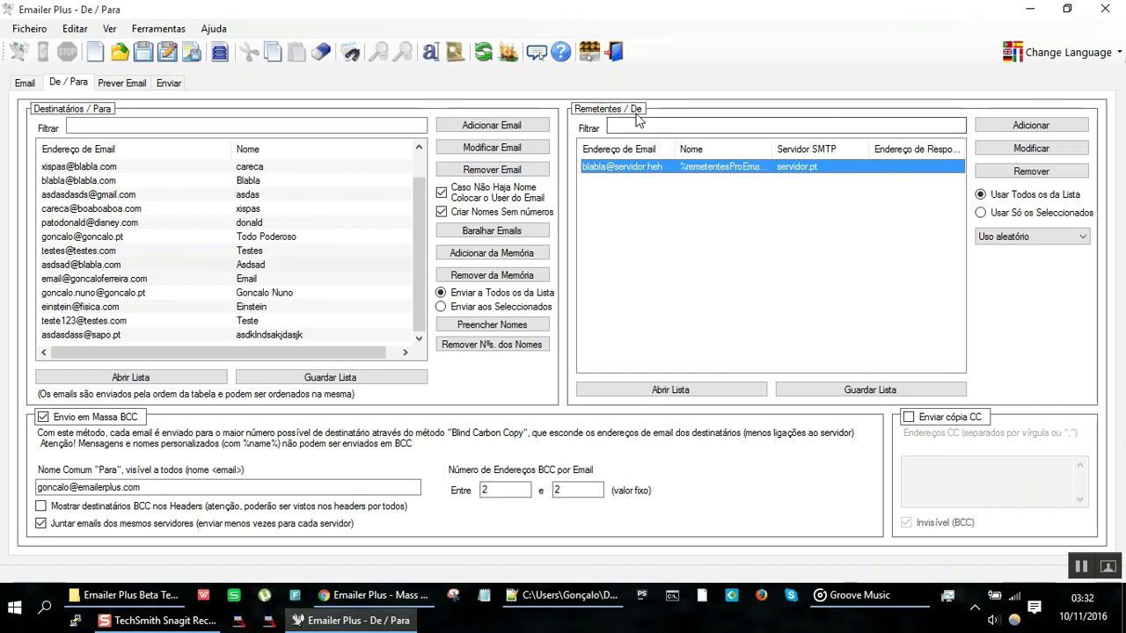
key("alt+Tab")
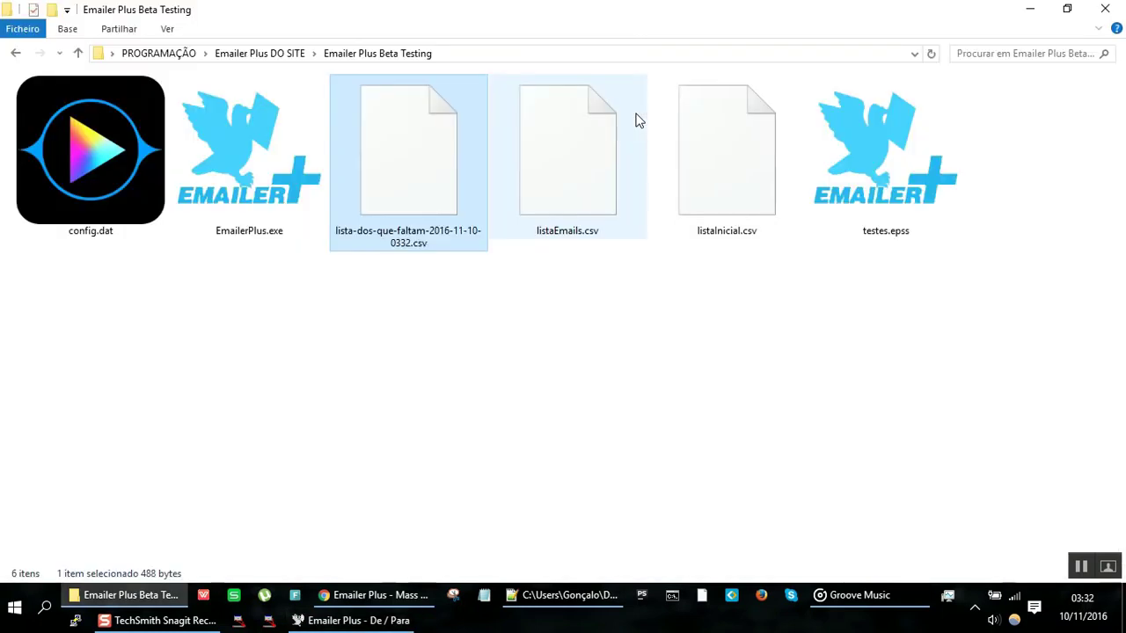
Step: In the new 1 notes, type line 16 '- Emails enviados todos do mesmo remetentes - mau;'
key("alt+Tab")
key("alt+Tab")
key("alt+Tab")
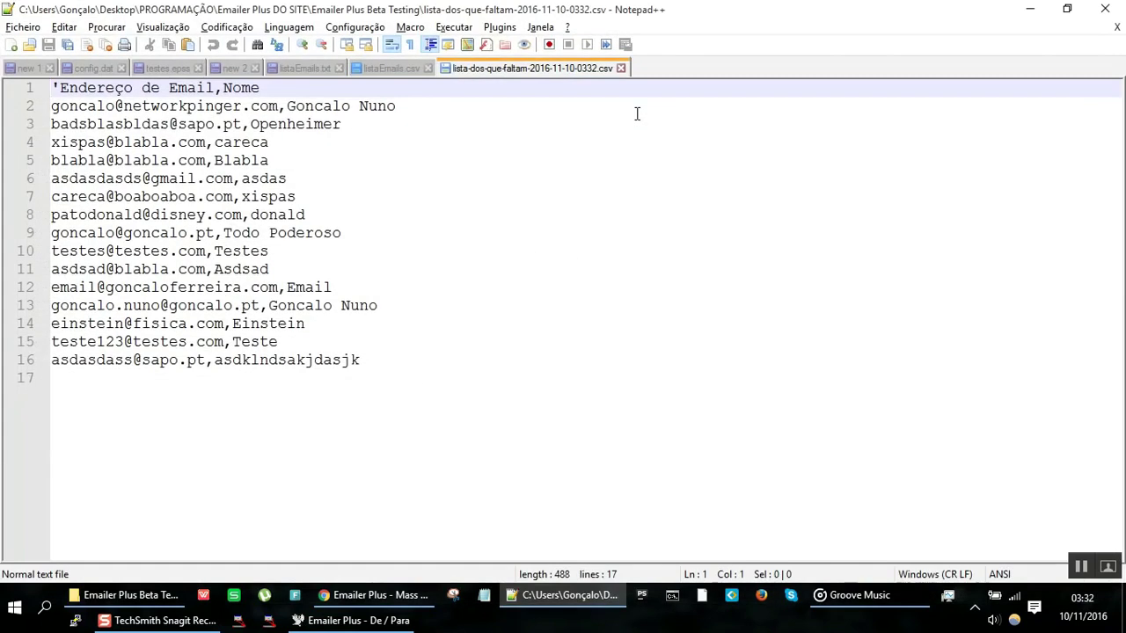
key("ctrl+Tab")
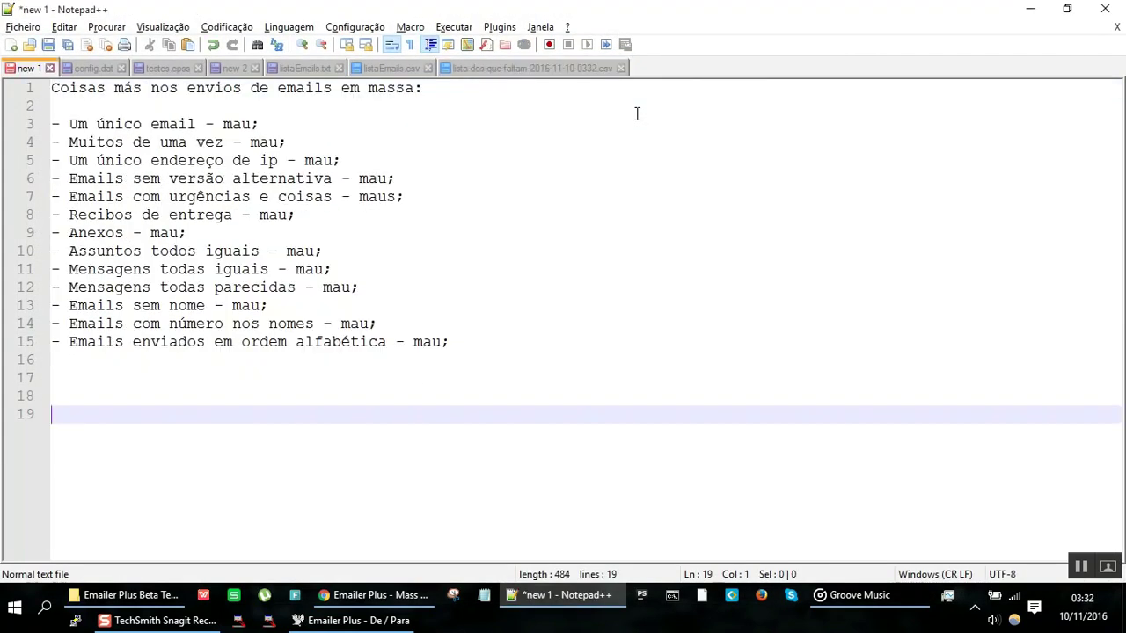
key("Up")
key("Up")
key("Up")
type("- Emaios")
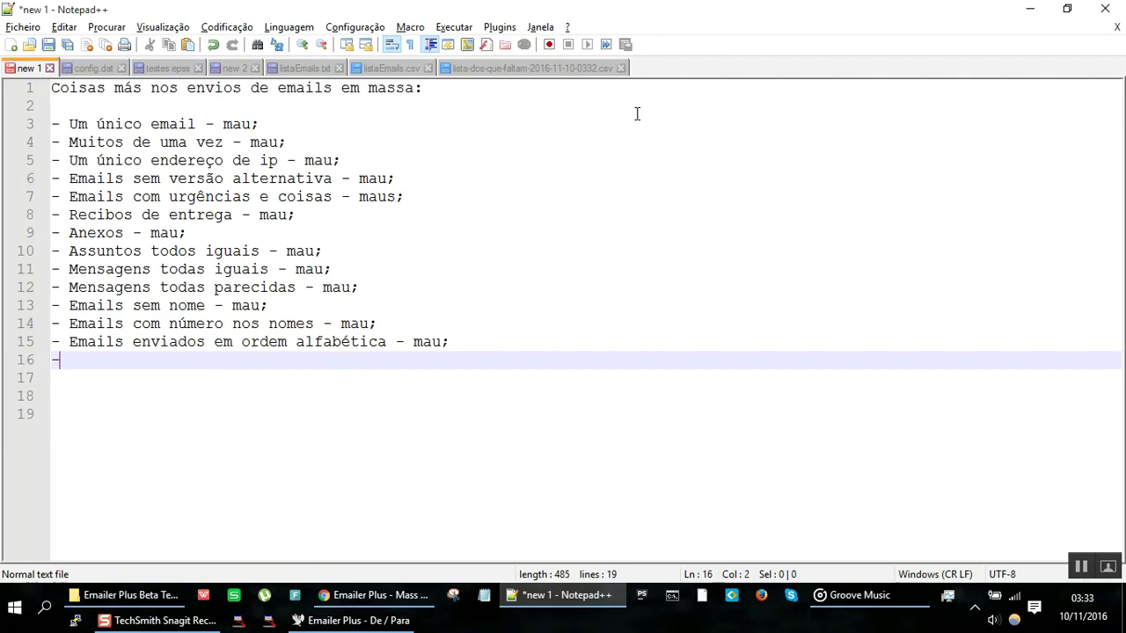
key("BackSpace")
key("BackSpace")
type("ls enviados ")
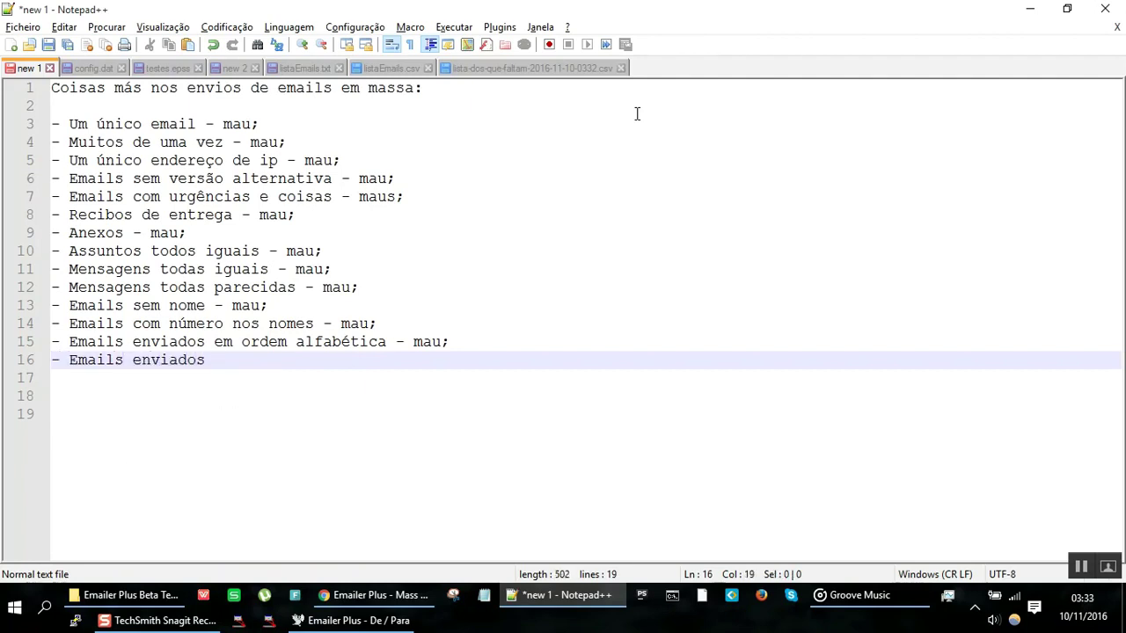
type("todos do mesmo remee")
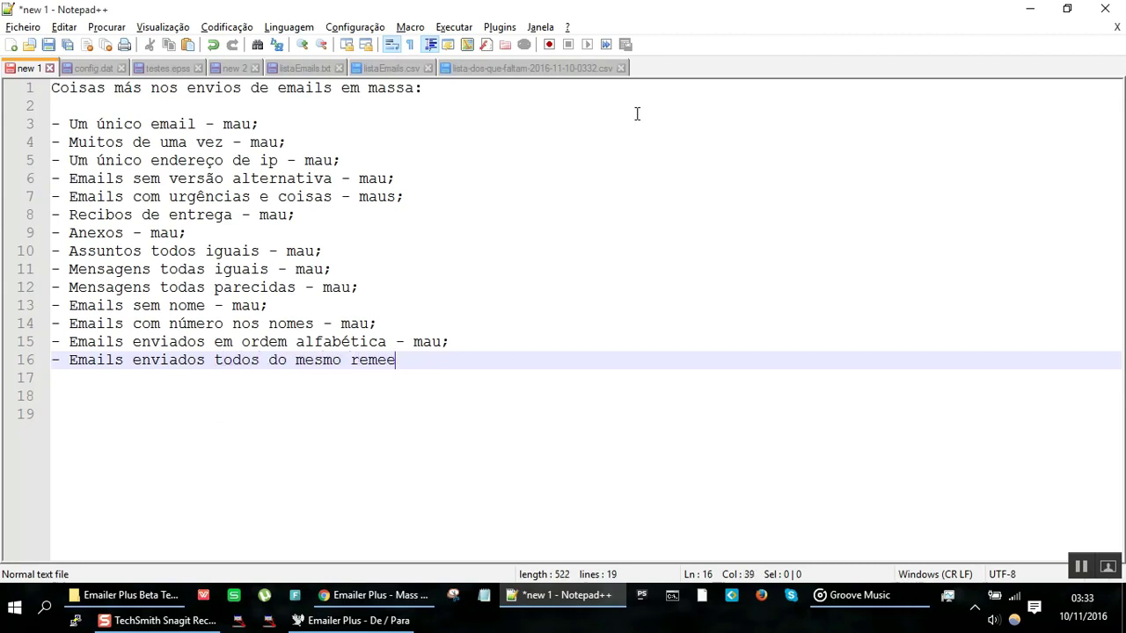
key("BackSpace")
type("tentes - mau;")
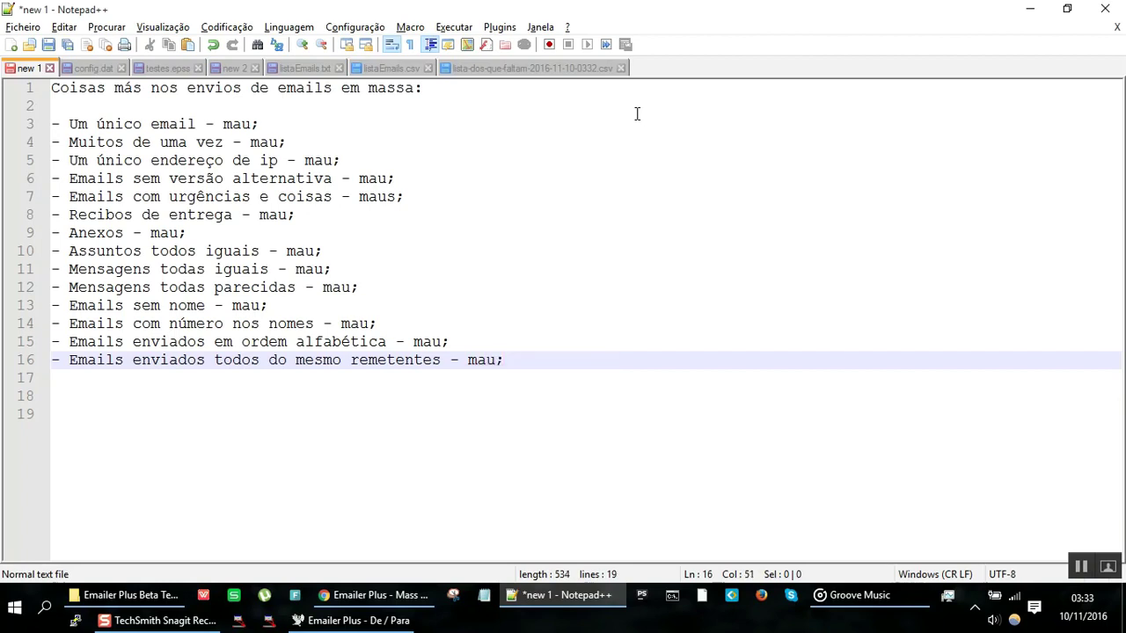
key("Return")
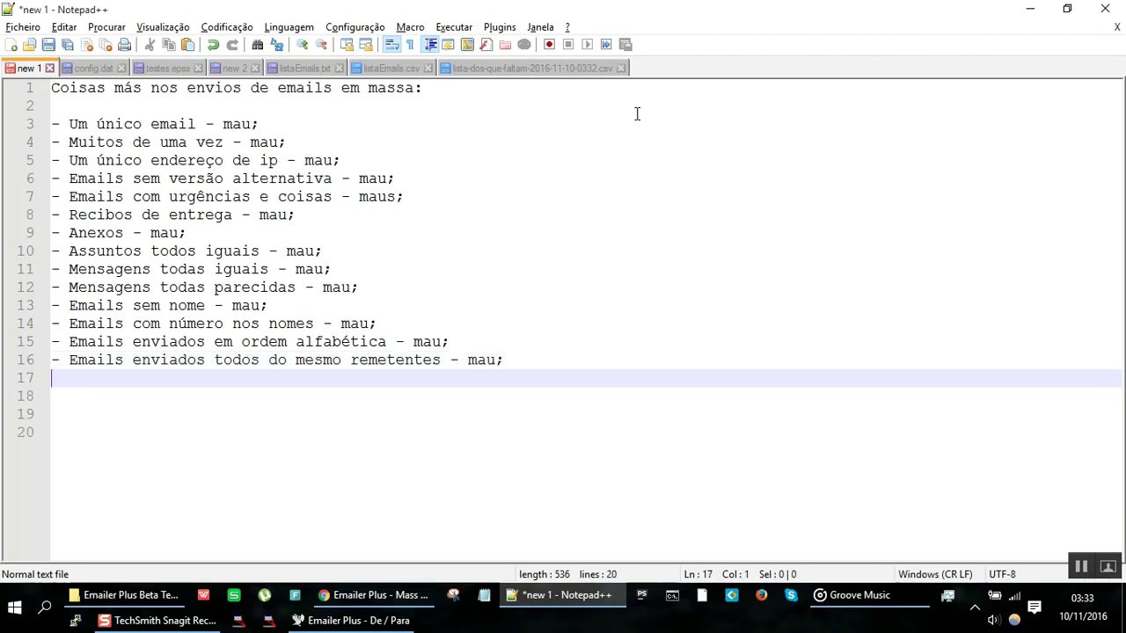
Step: Correct 'remetentes' to 'remetente' on line 16, then go back to Emailer Plus
key("Up")
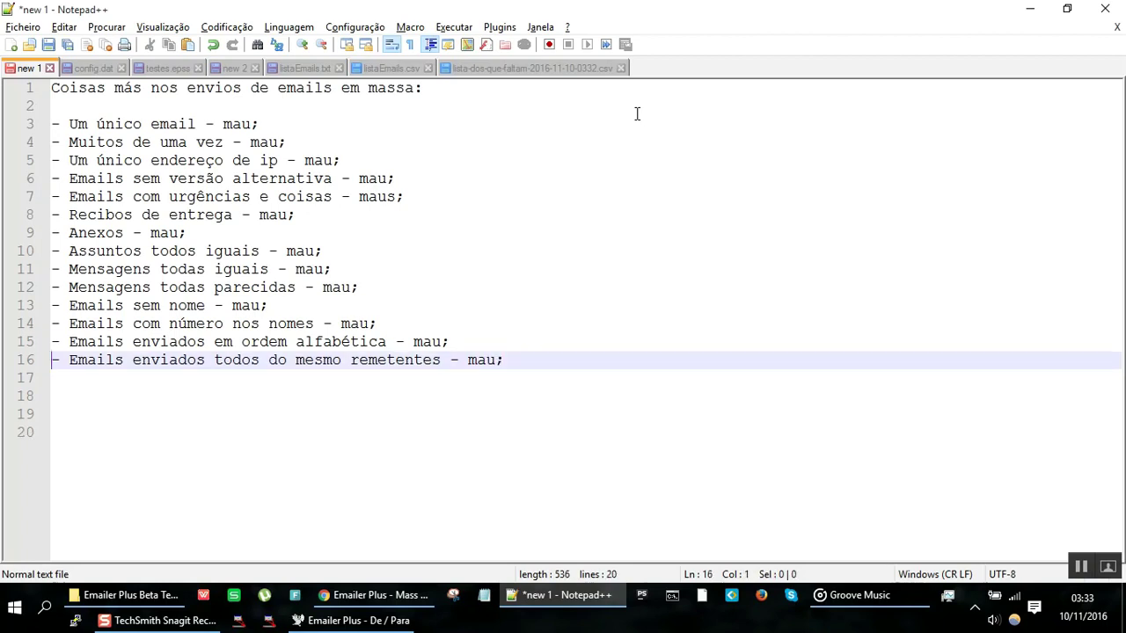
key("End")
key("Left")
key("Left")
key("Left")
key("Left")
key("Left")
key("Left")
key("Left")
key("BackSpace")
key("Down")
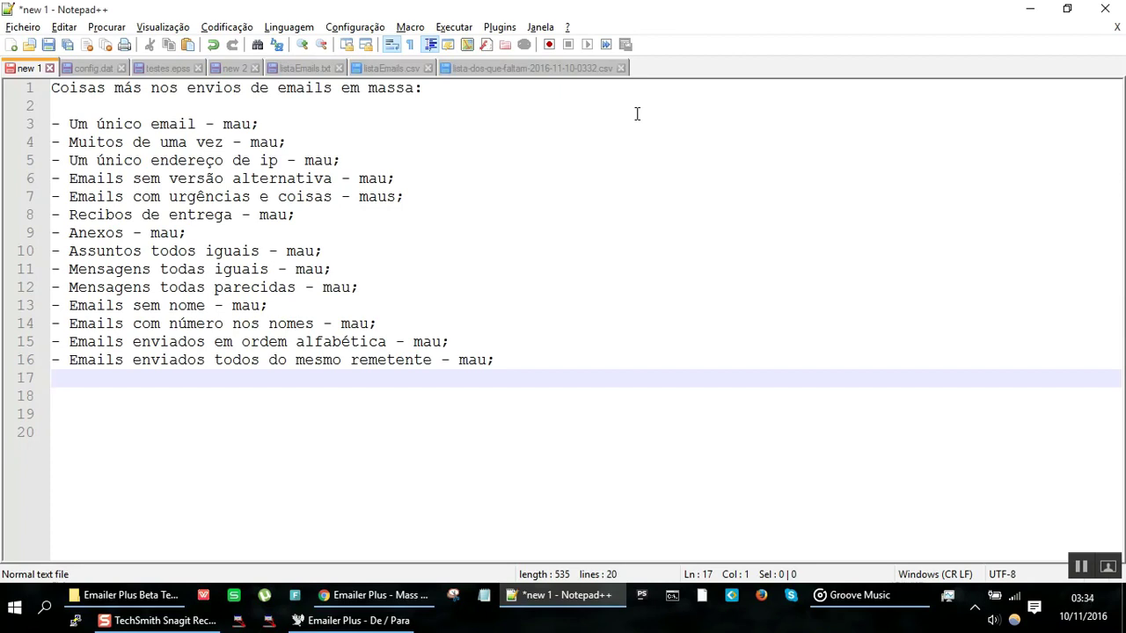
key("alt+Tab")
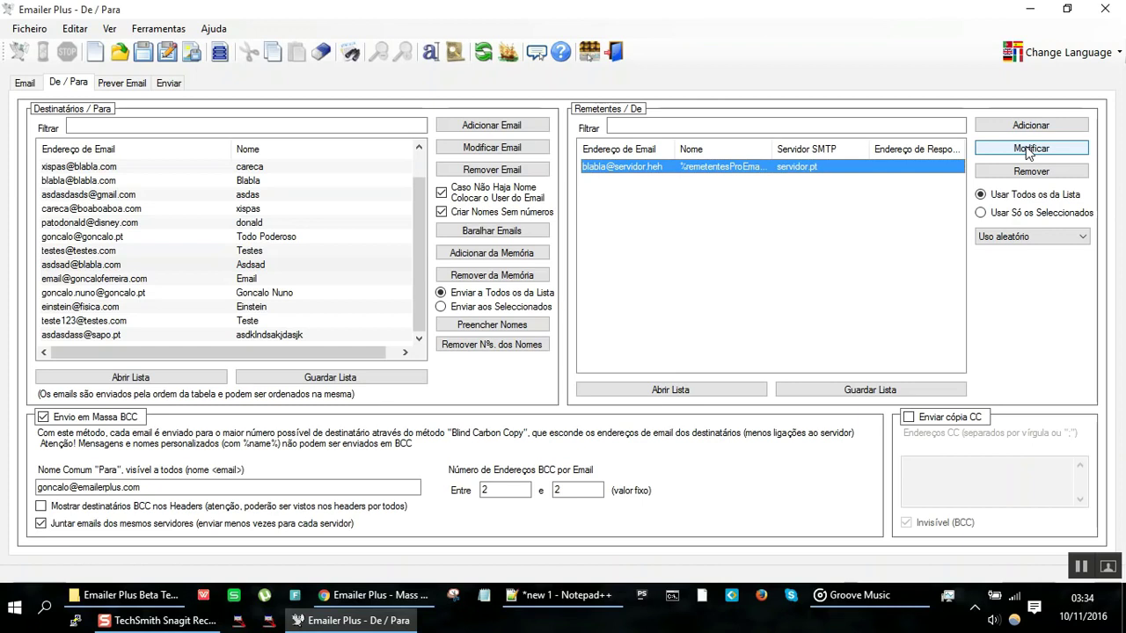
Step: Open the sender for editing and review its SMTP server, name placeholder and username values
left_click(1029, 149)
left_click(513, 250)
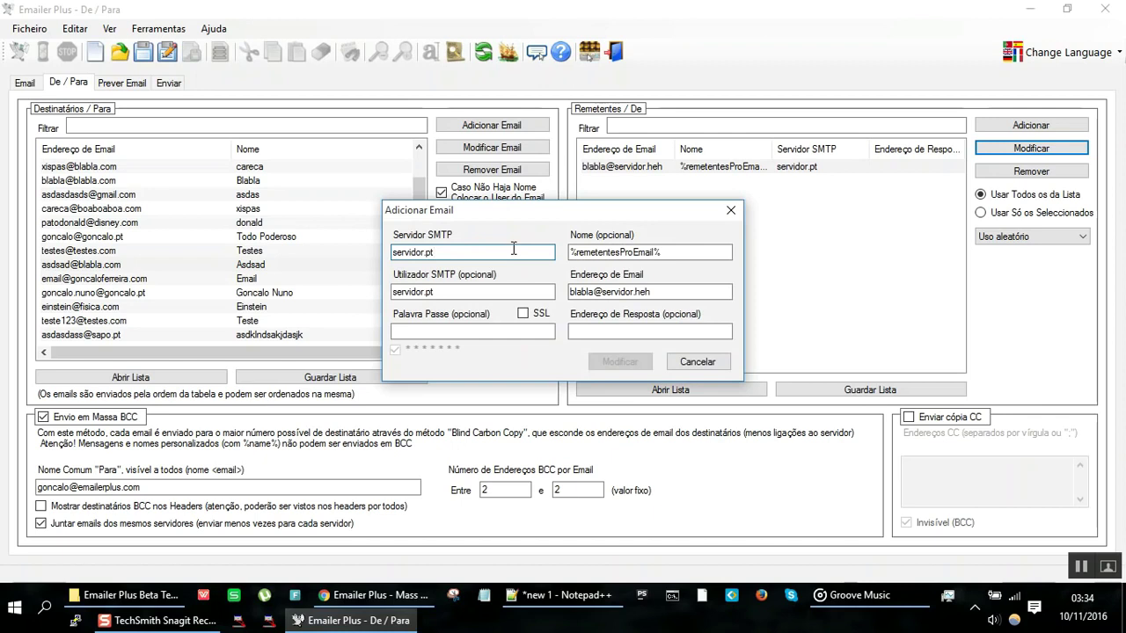
key("Tab")
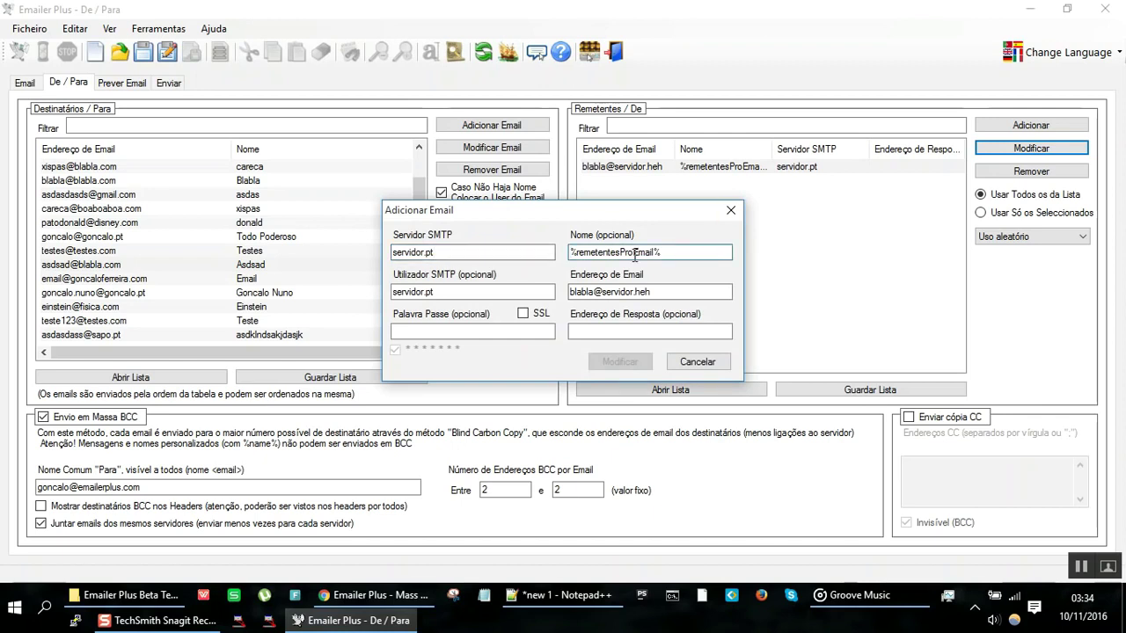
left_click_drag(571, 252, 634, 255)
left_click(683, 253)
key("shift+Left")
key("Right")
key("shift+Left")
key("Tab")
key("Tab")
left_click(494, 296)
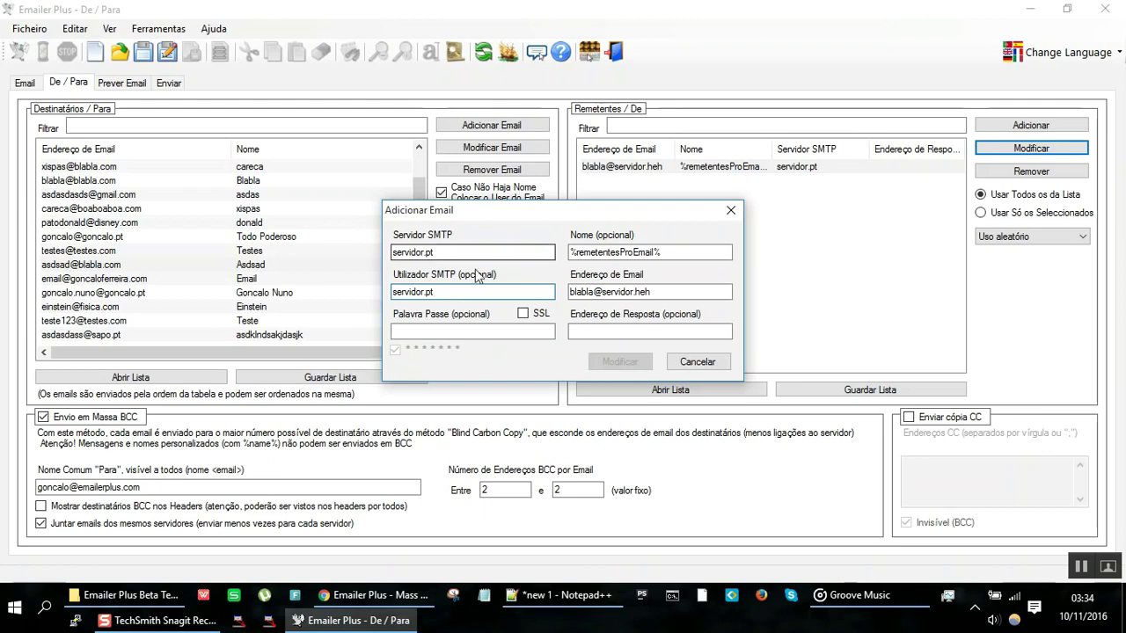
Step: Leave SSL off, enter the sender's password, and move to the empty reply address
left_click(526, 315)
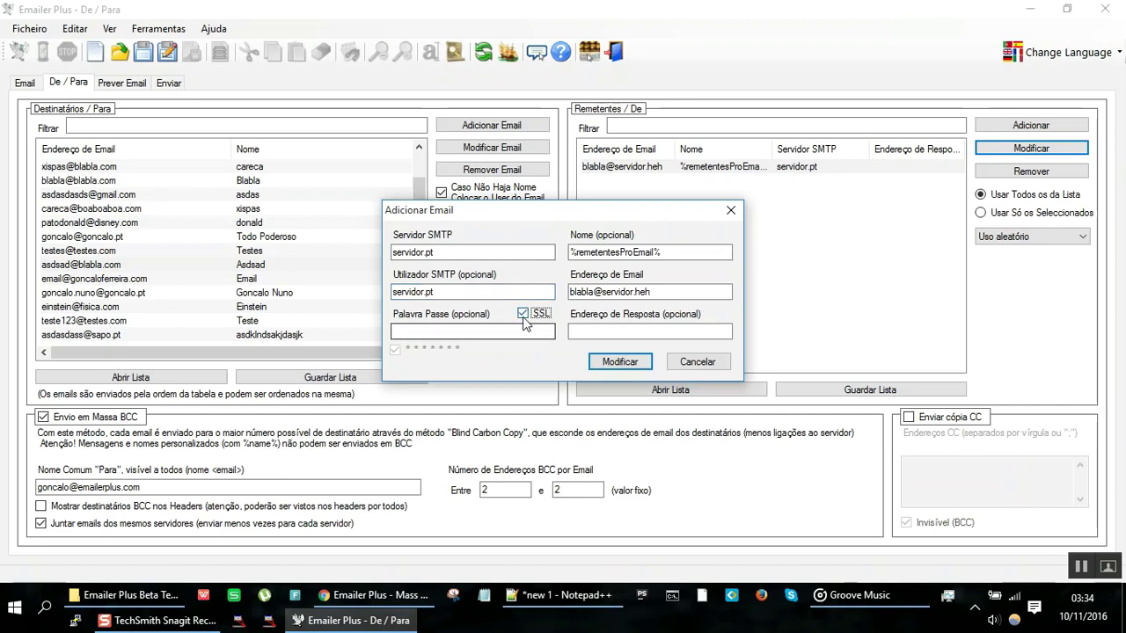
left_click(523, 314)
left_click(522, 331)
type("1234567890")
left_click(671, 329)
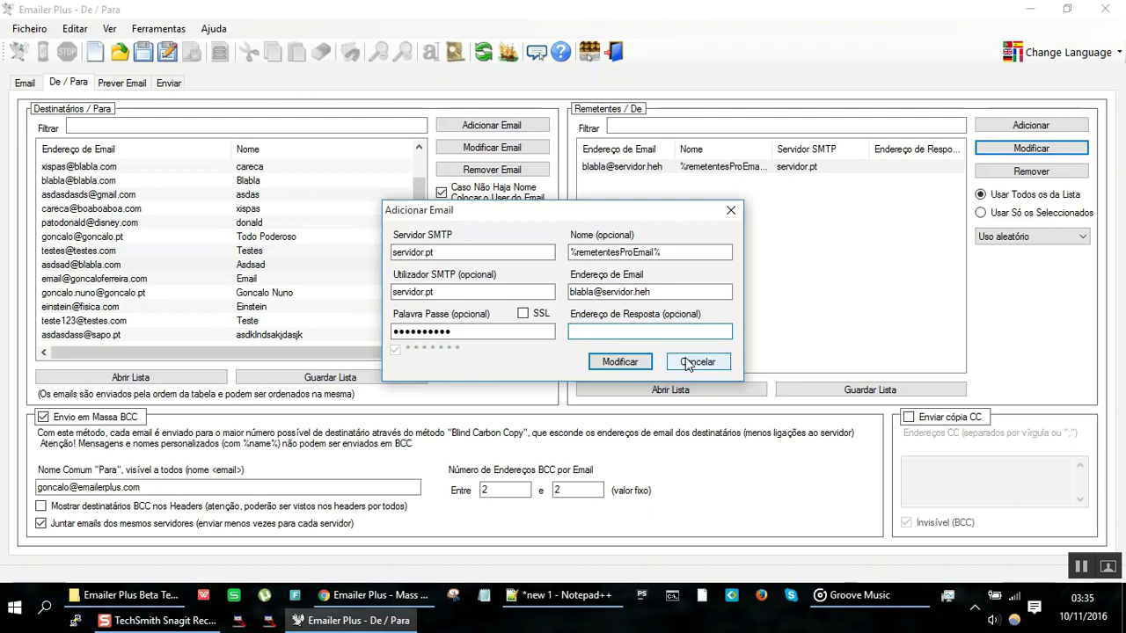
left_click(598, 603)
Step: Finish note line 17 '- Talvez colocar email de resposta - mau;' and save a sapo.pt reply address for the sender
type("- Talvez colocar email de resposta - mau;")
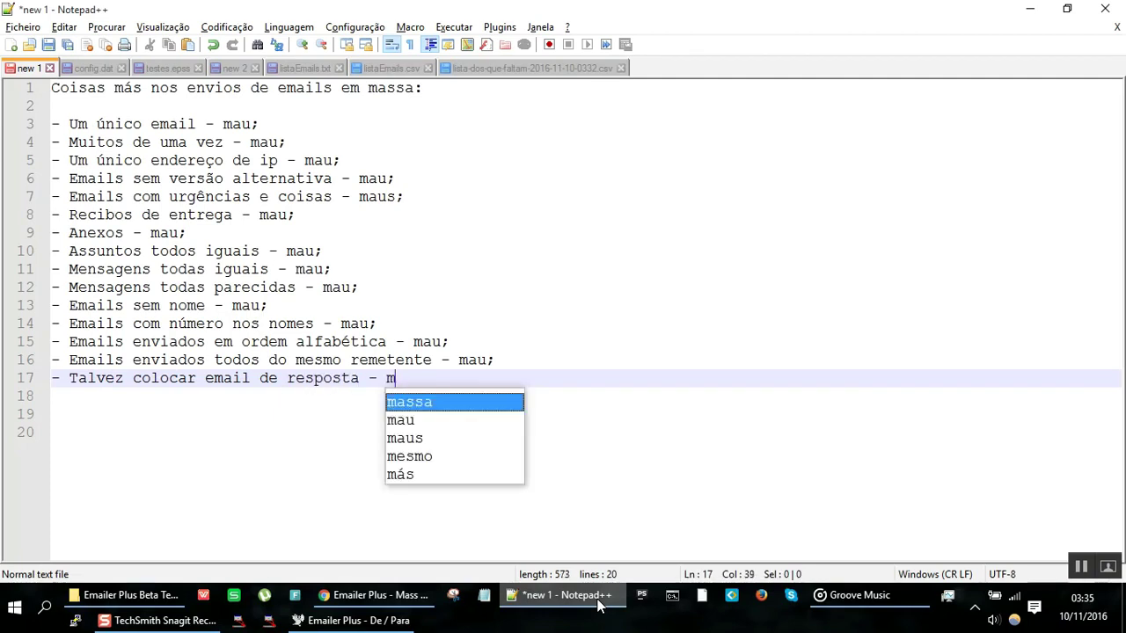
key("Return")
left_click(598, 605)
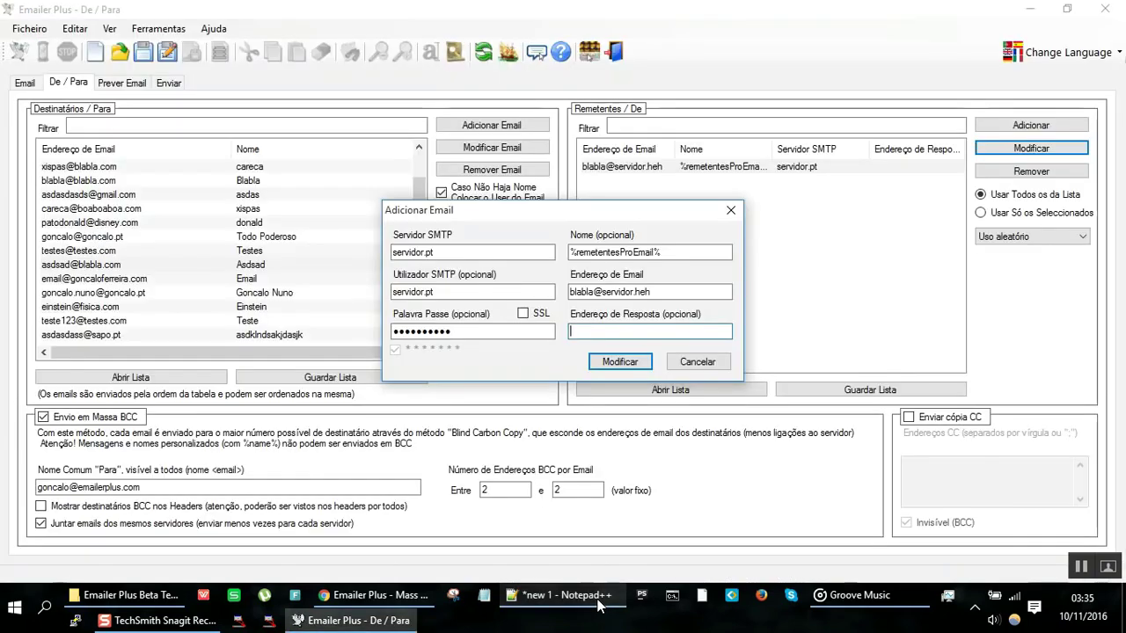
type("asddas@sapo.ptssasas.")
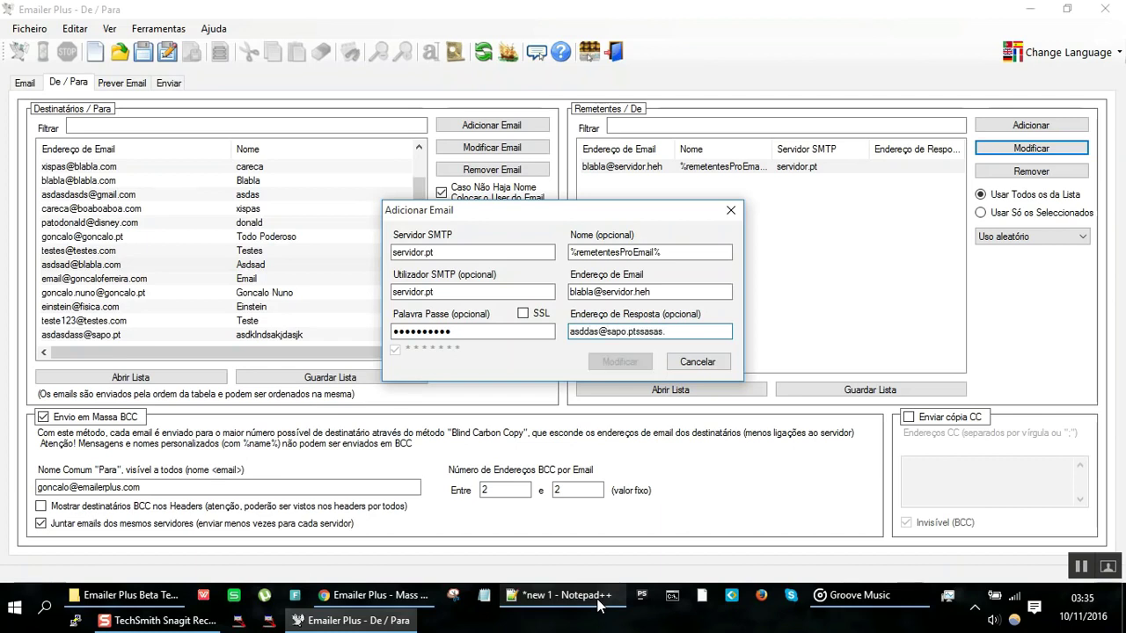
key("BackSpace")
key("BackSpace")
key("BackSpace")
key("BackSpace")
key("BackSpace")
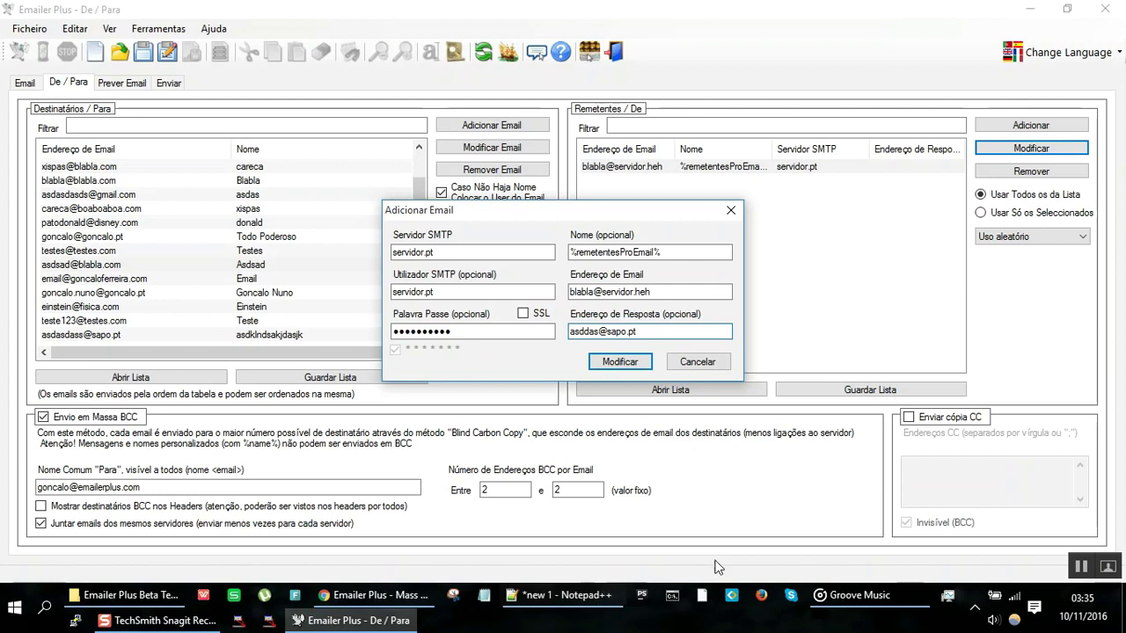
left_click(622, 364)
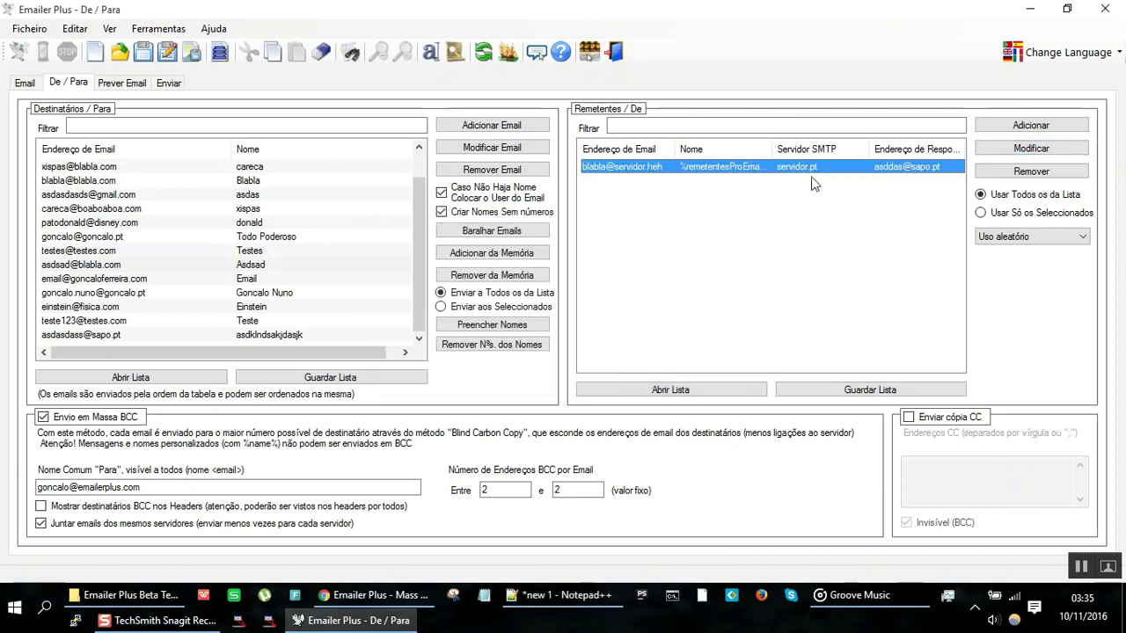
Step: Start a new sender and enter its SMTP server and the name elefante
left_click(1019, 123)
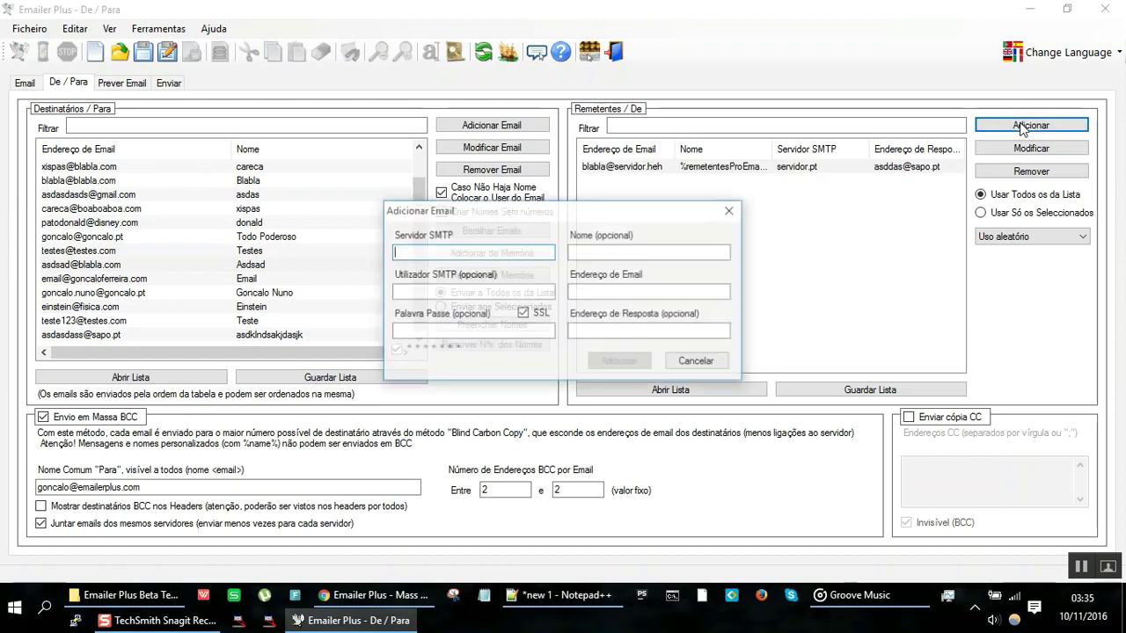
type("dasdas")
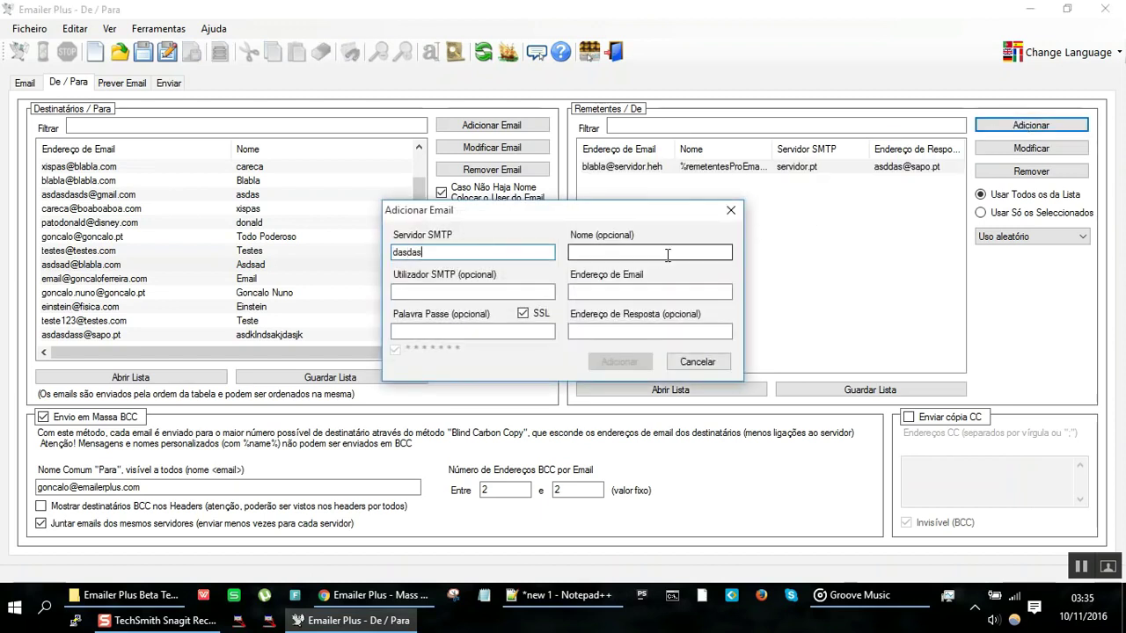
key("Tab")
double_click(515, 252)
type("elefantele")
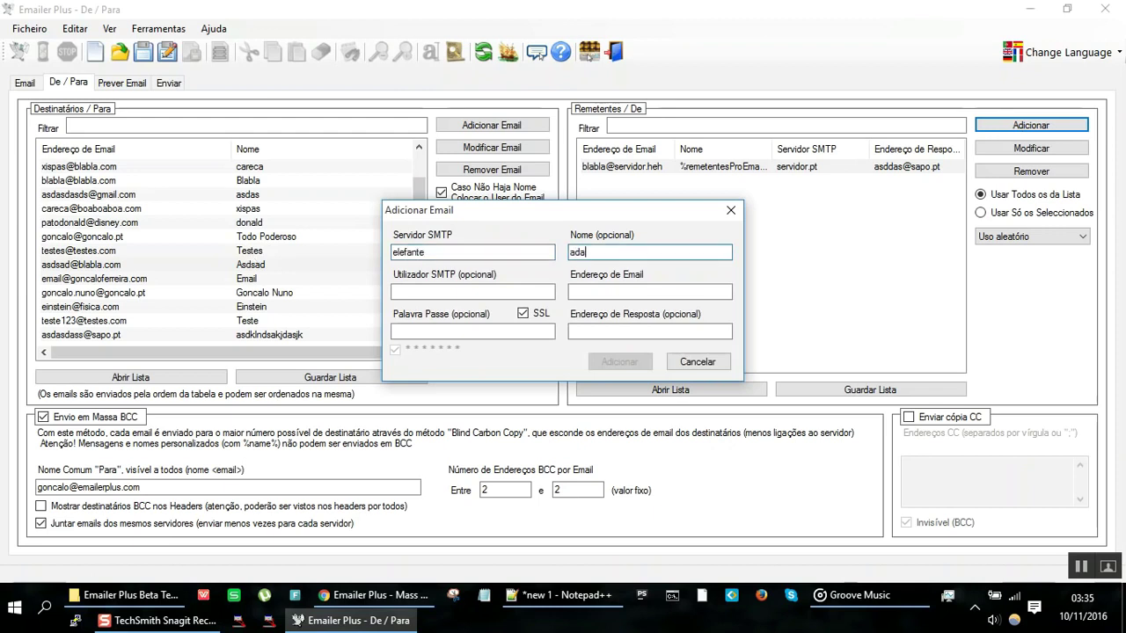
key("ctrl+a")
key("End")
type("fant")
Step: Fill in the SMTP login, sender address, password and sapo.pt reply address, then add the elefante sender
left_click(394, 291)
type("smtpsadmasd")
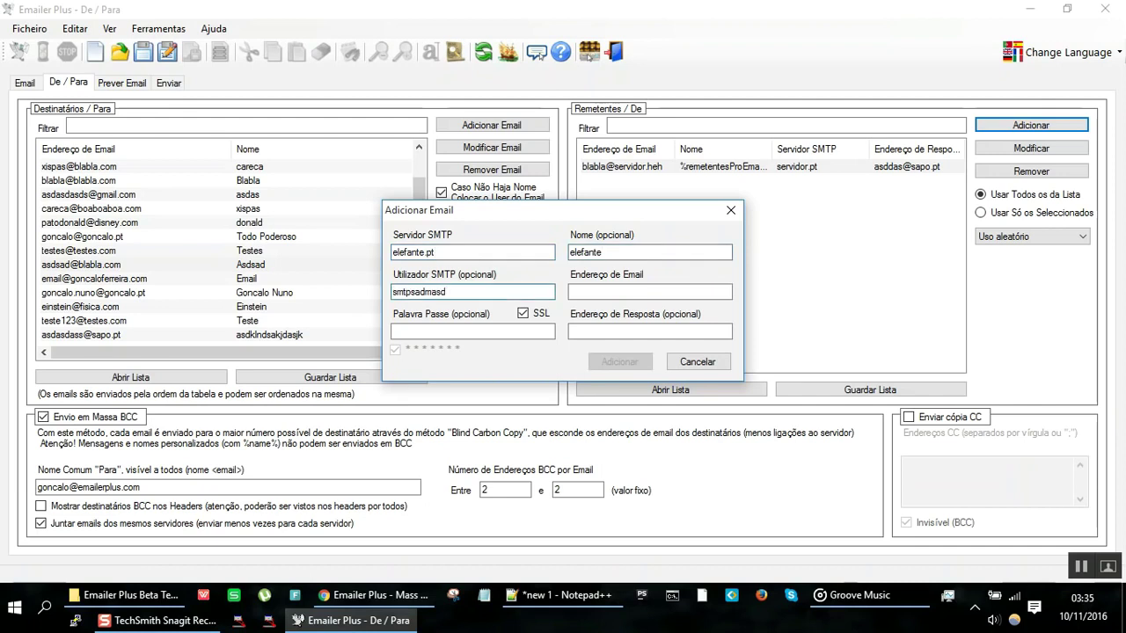
left_click(571, 291)
type("sadasdçsa")
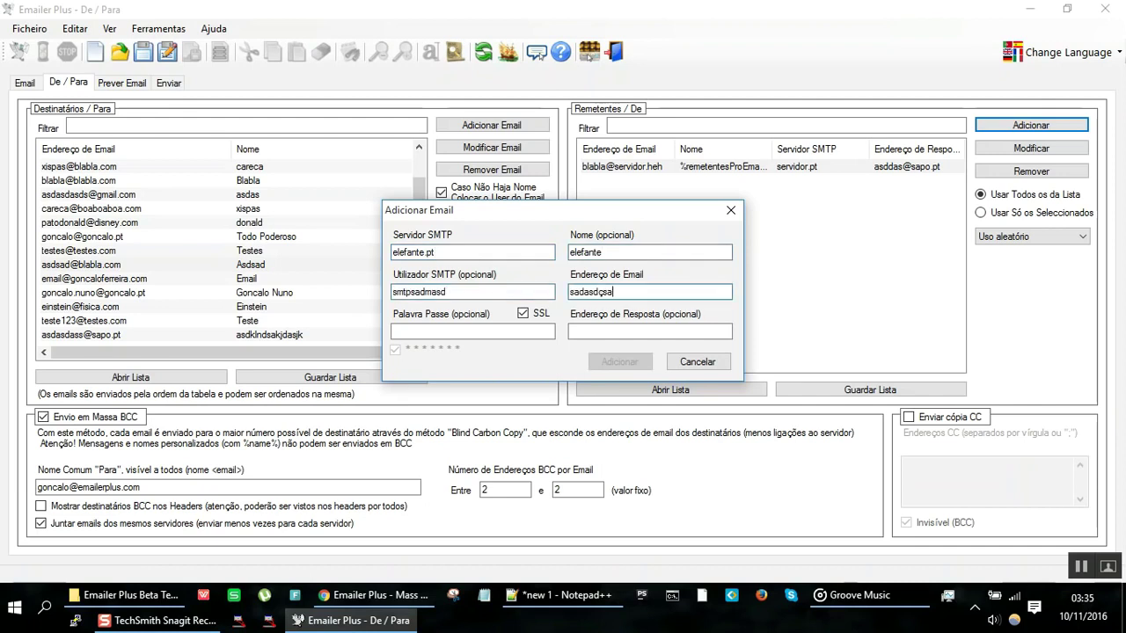
type("@smtp.pa")
left_click(473, 331)
type("asdsa")
left_click(649, 331)
type("dssa@sapop.pt")
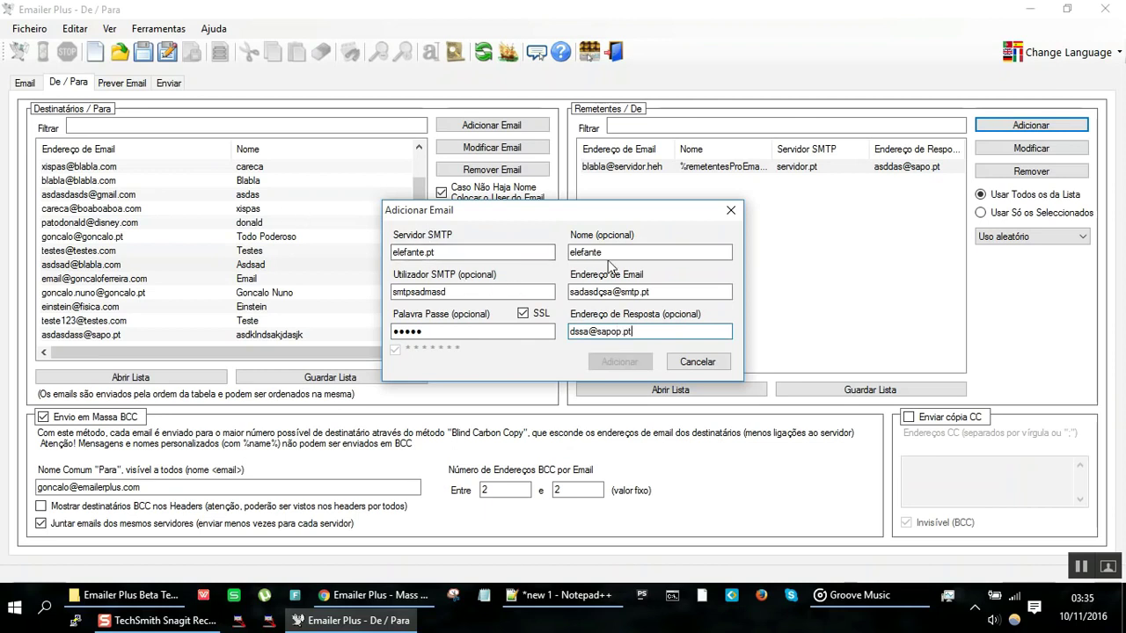
left_click(501, 295)
type("@sapo.pt")
left_click(650, 291)
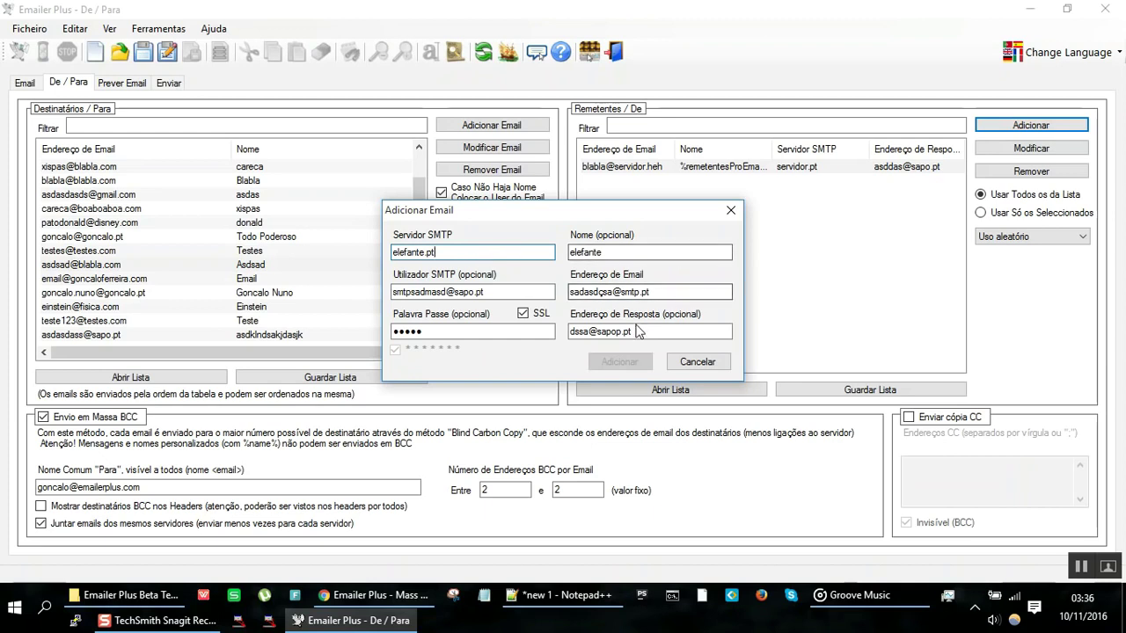
left_click(605, 292)
key("BackSpace")
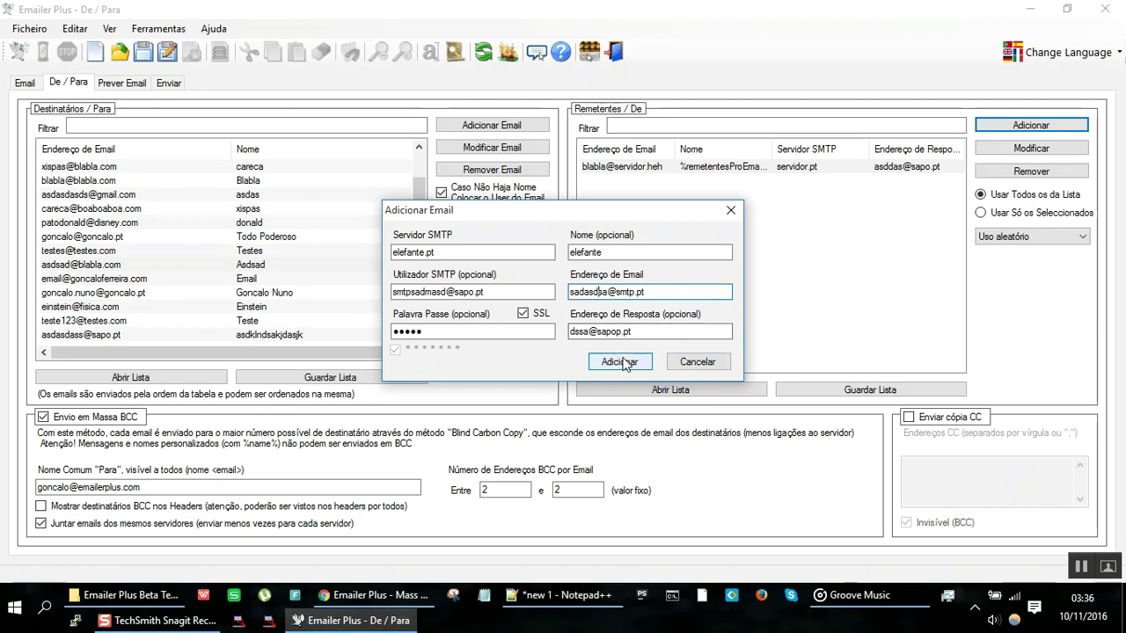
left_click(620, 361)
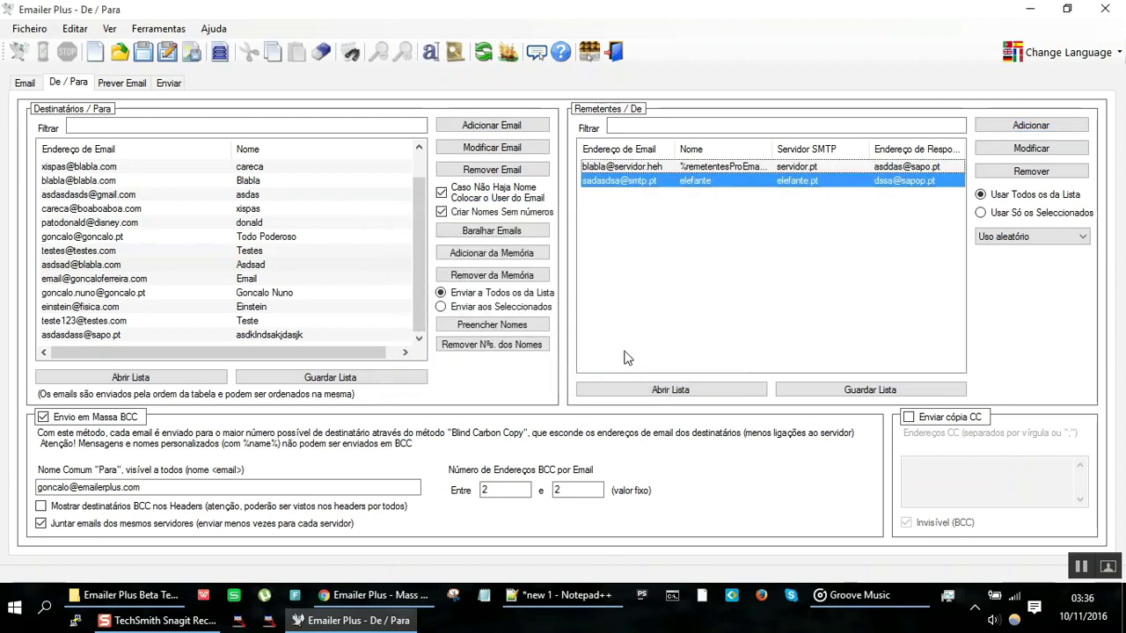
left_click(728, 167)
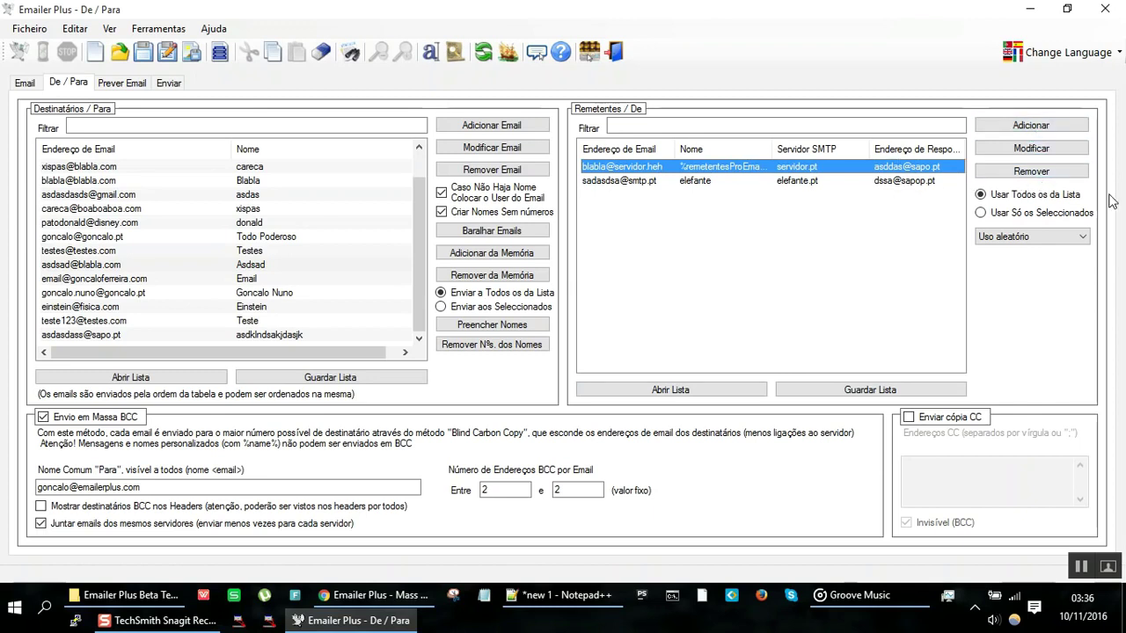
left_click(1055, 215)
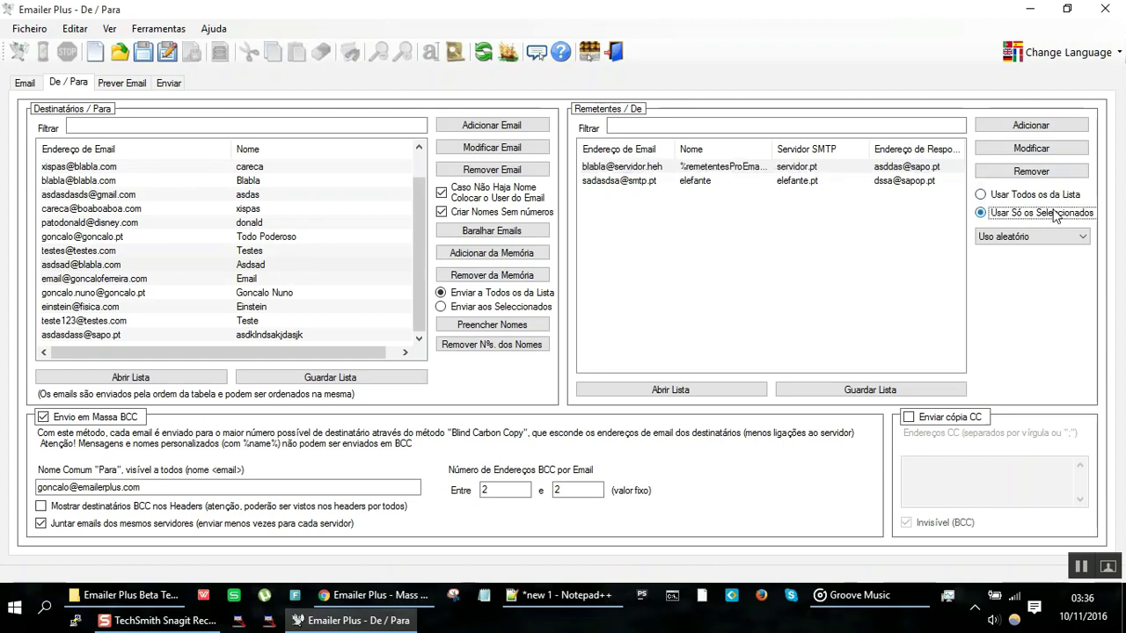
left_click(717, 170)
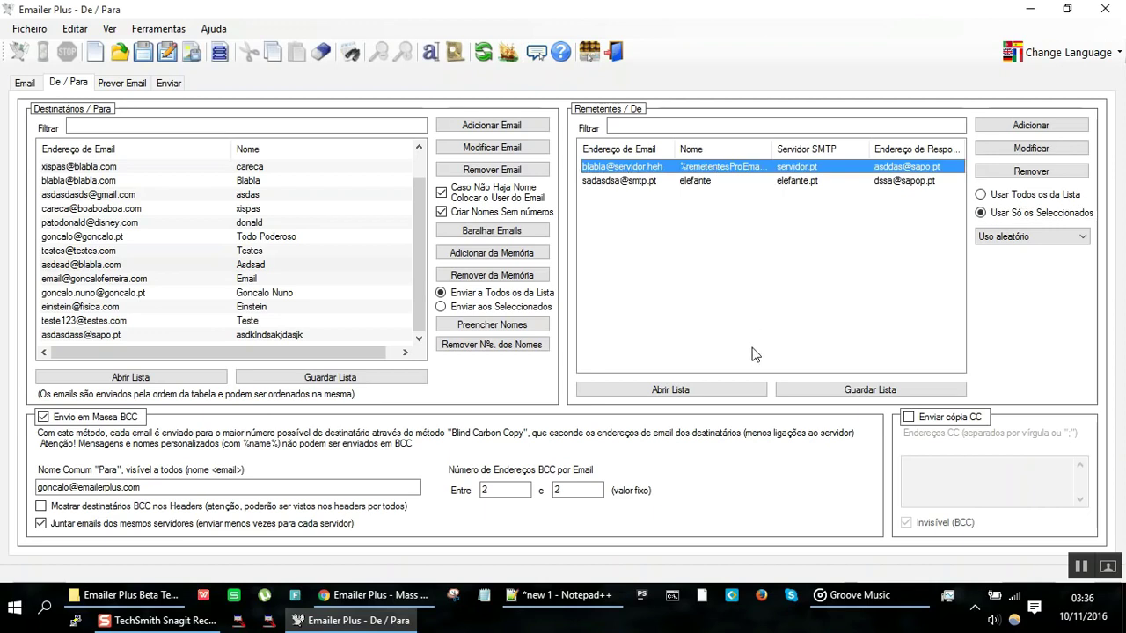
left_click(709, 181, "ctrl")
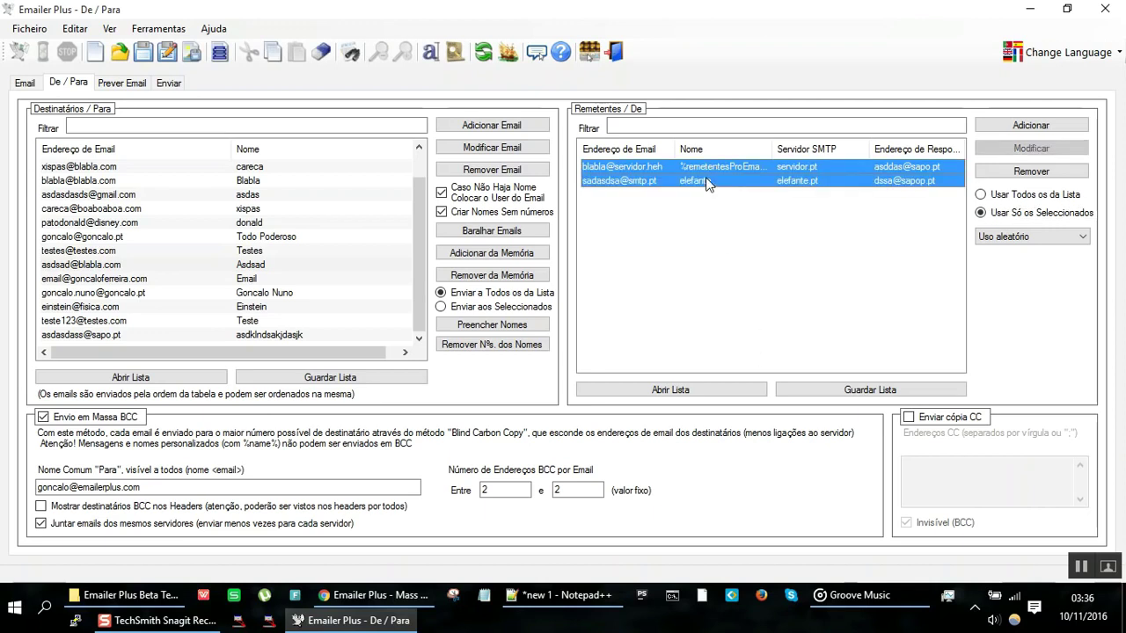
left_click(708, 181)
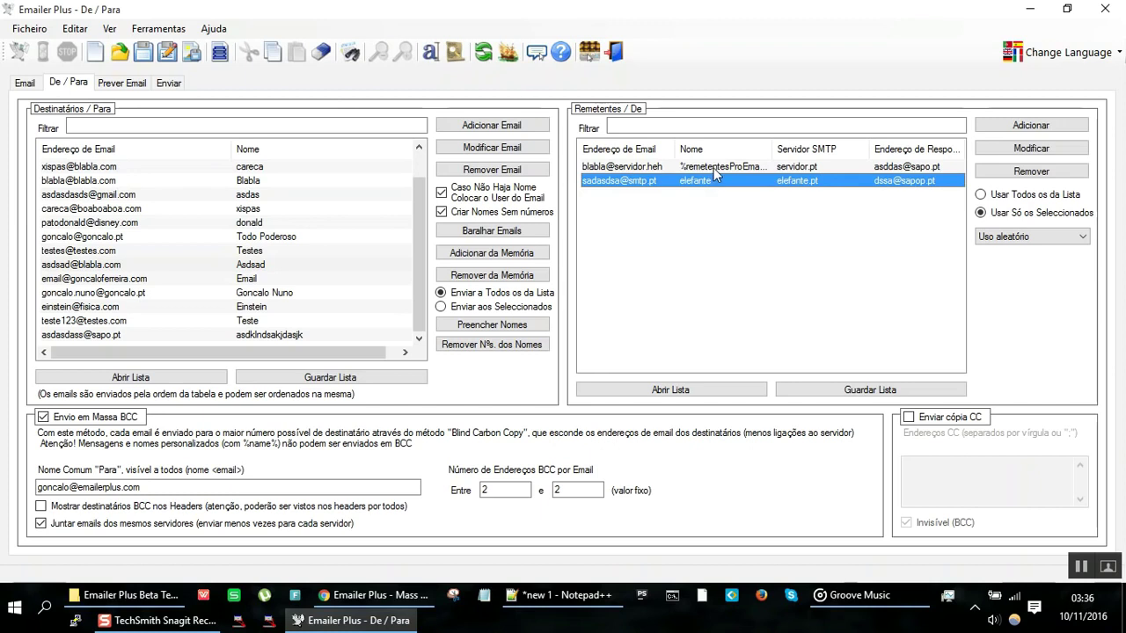
left_click(713, 168)
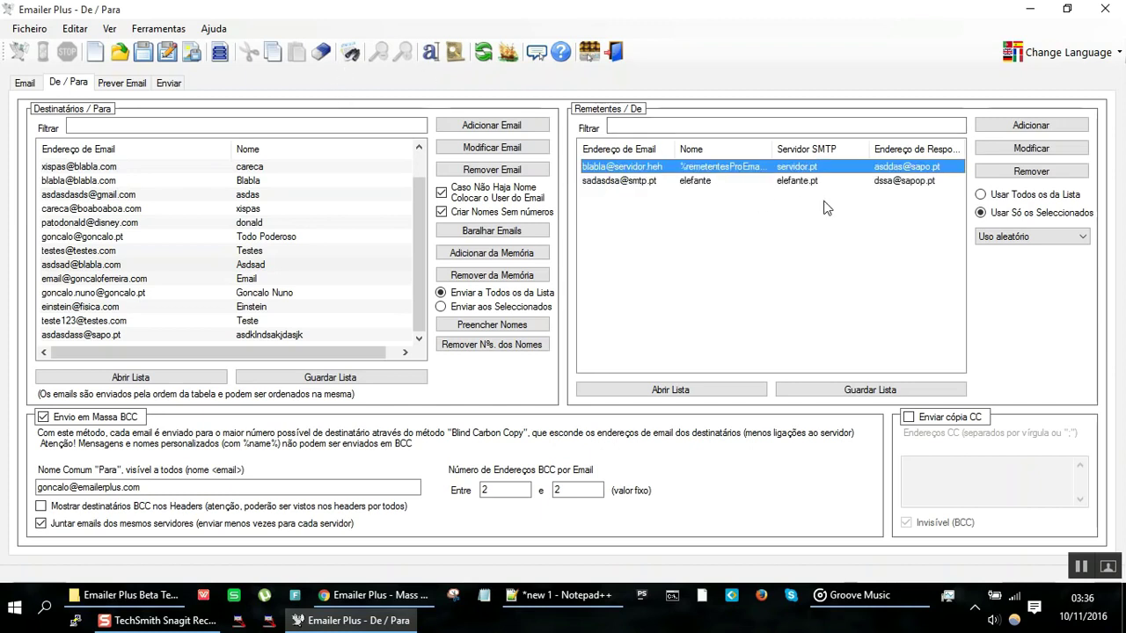
left_click(981, 197)
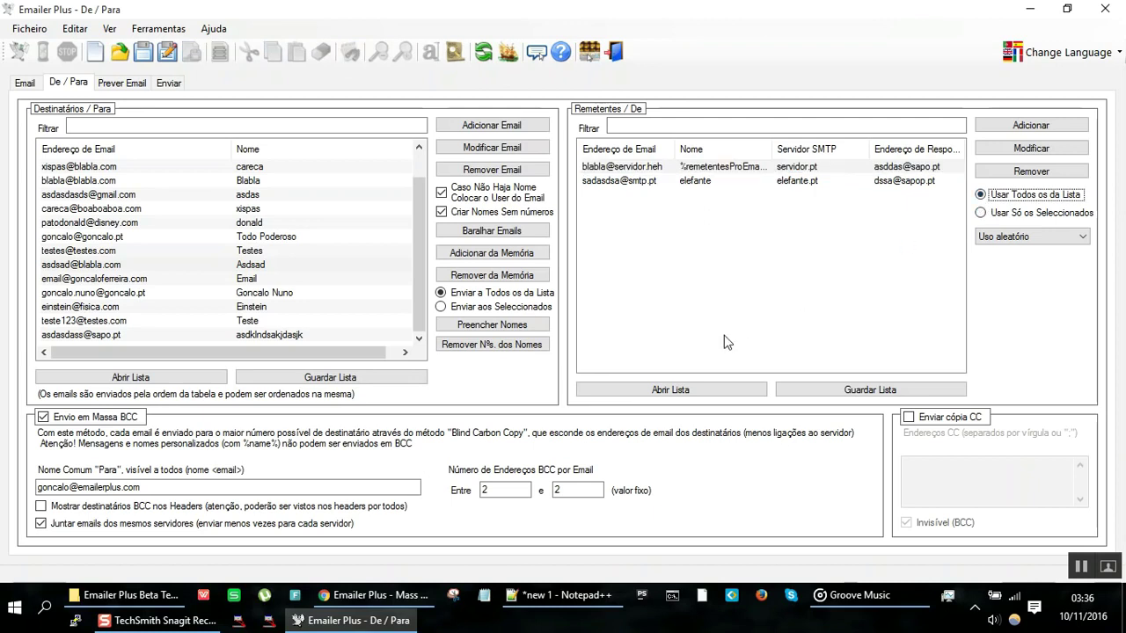
Step: Switch sender usage to Uso sequencial and step through both senders
left_click(1036, 236)
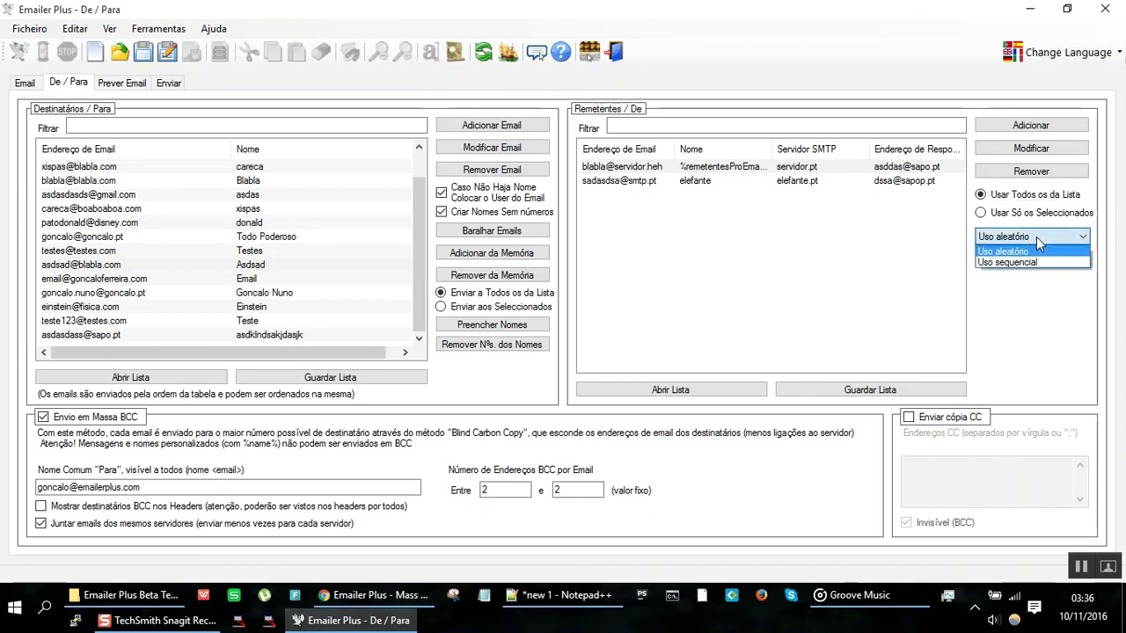
left_click(1031, 263)
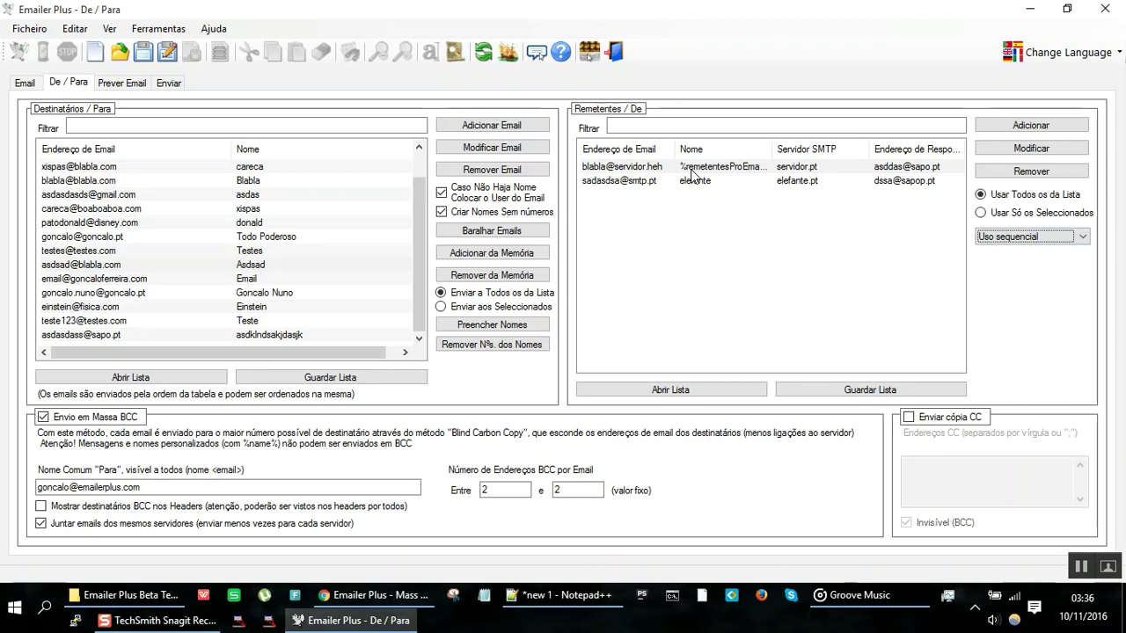
left_click(692, 172)
key("Down")
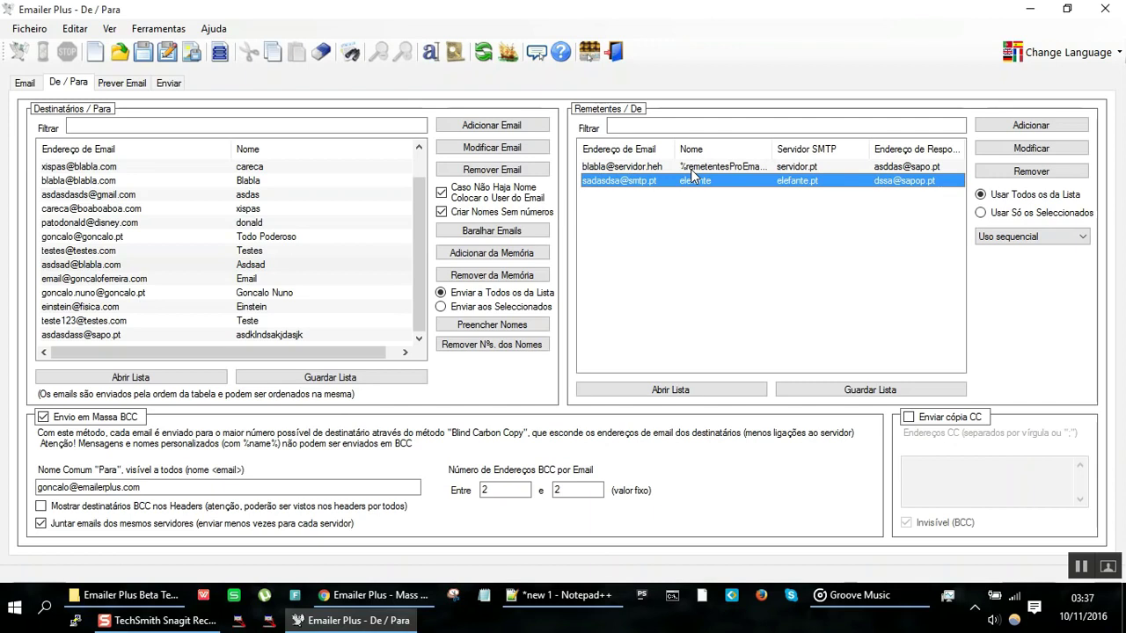
Step: Return sender usage to Uso aleatório and begin note line 18 '- Usar muitos remetentes diferentes'
left_click(1020, 237)
left_click(1018, 253)
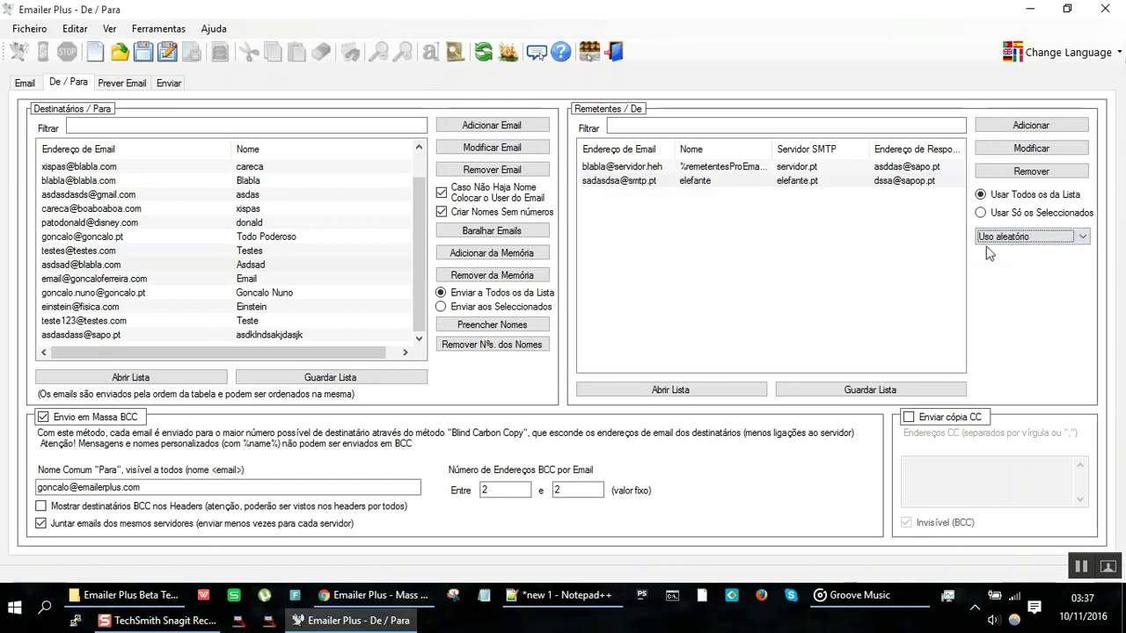
left_click(728, 169)
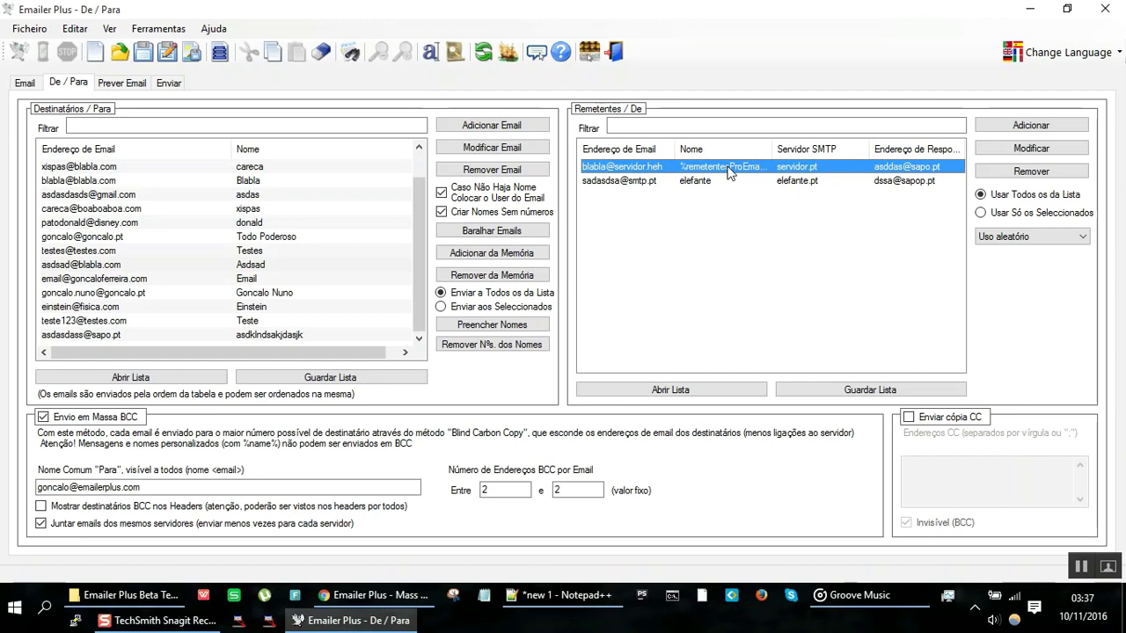
left_click(526, 598)
type("- Usar muitos remetentes diferentes -")
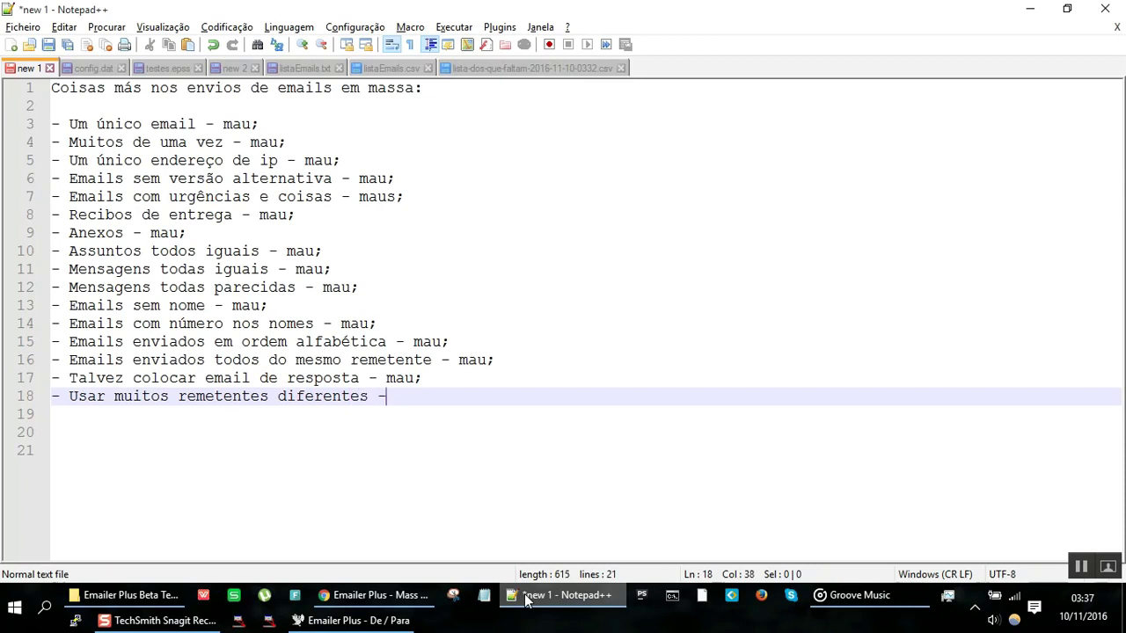
Step: Rewrite note line 18 as '- Usar só um remetente - mau;'
key("BackSpace")
key("BackSpace")
key("BackSpace")
key("BackSpace")
key("BackSpace")
key("BackSpace")
key("BackSpace")
key("BackSpace")
key("BackSpace")
key("BackSpace")
key("BackSpace")
key("BackSpace")
key("BackSpace")
key("BackSpace")
key("BackSpace")
key("BackSpace")
key("BackSpace")
key("BackSpace")
key("BackSpace")
key("BackSpace")
key("BackSpace")
key("BackSpace")
type("s")
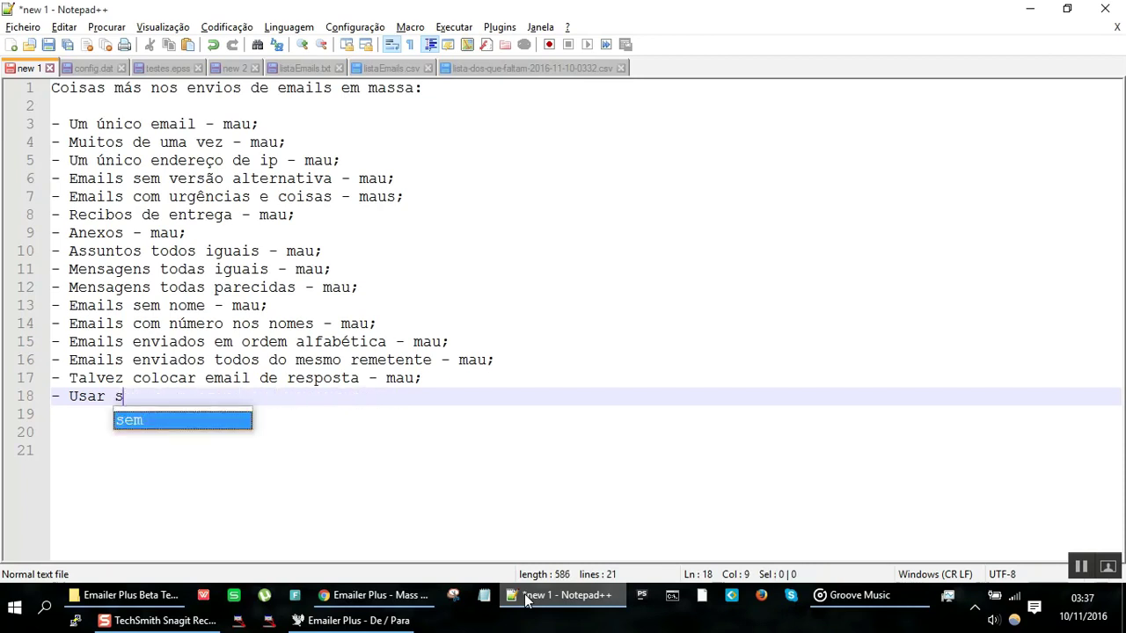
type("ó um remetente - mau;")
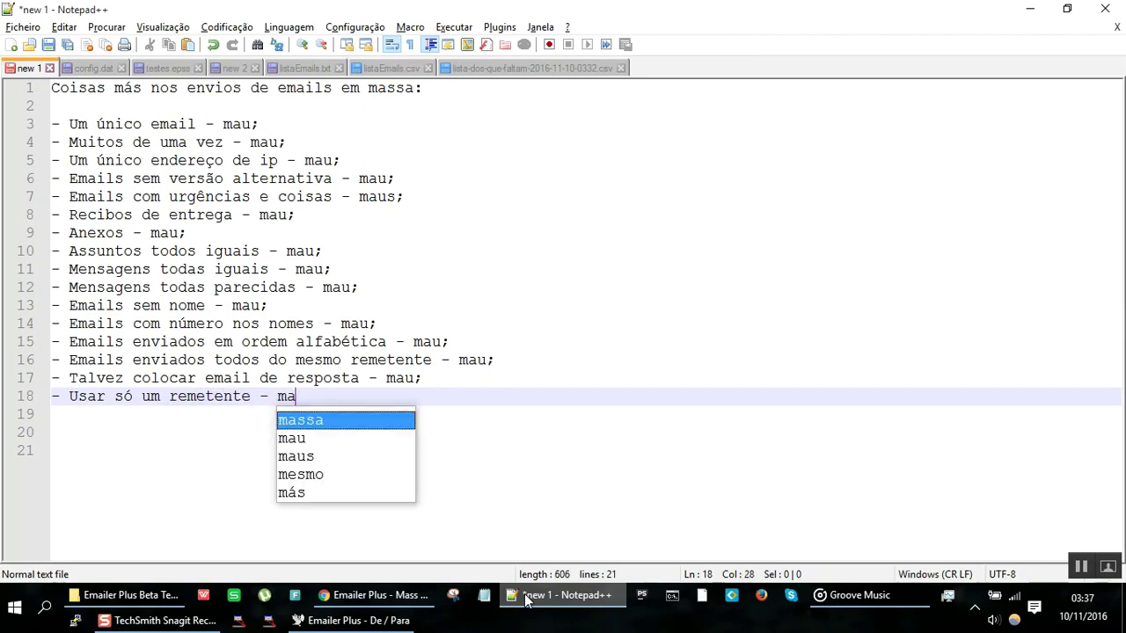
key("Return")
Step: Add line 19 '- Convem usar de forma aleatória - bom;' and minimize Notepad++
type("- Usa")
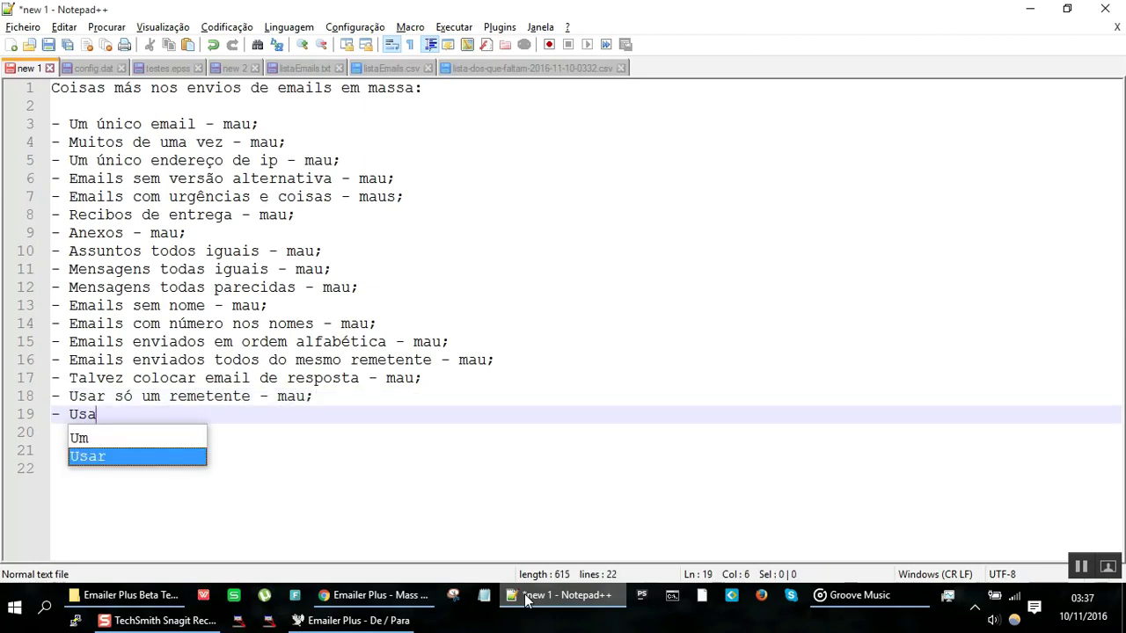
key("BackSpace")
key("BackSpace")
key("BackSpace")
type("Convem usar de forma aleatória")
key("BackSpace")
type(";")
key("Left")
type("- bom")
key("End")
key("Return")
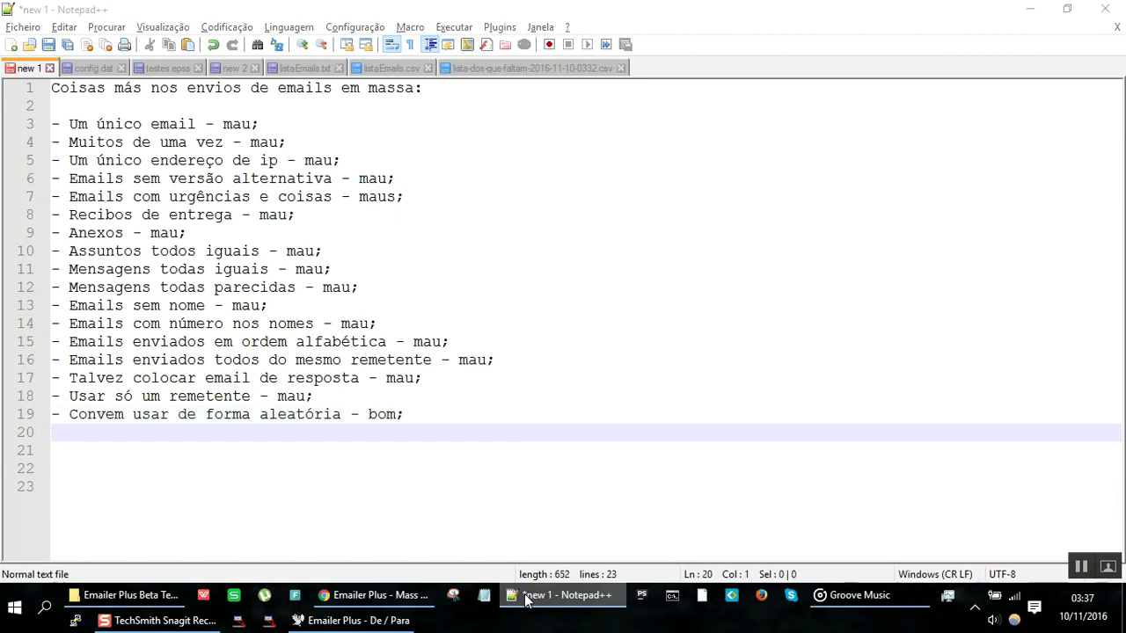
left_click(526, 601)
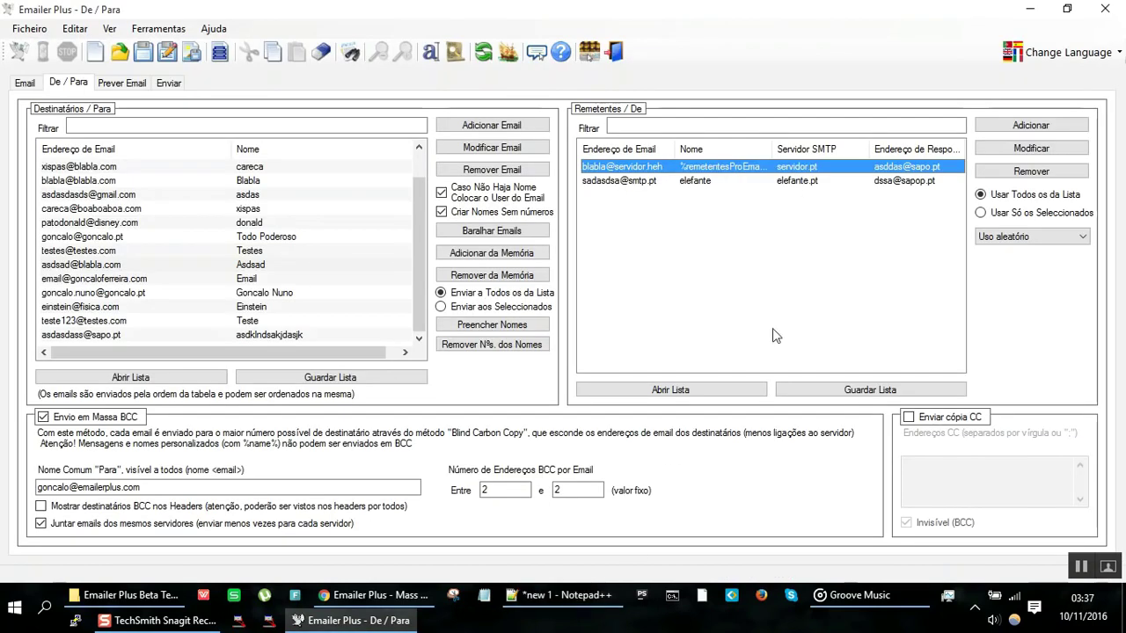
left_click(1051, 196)
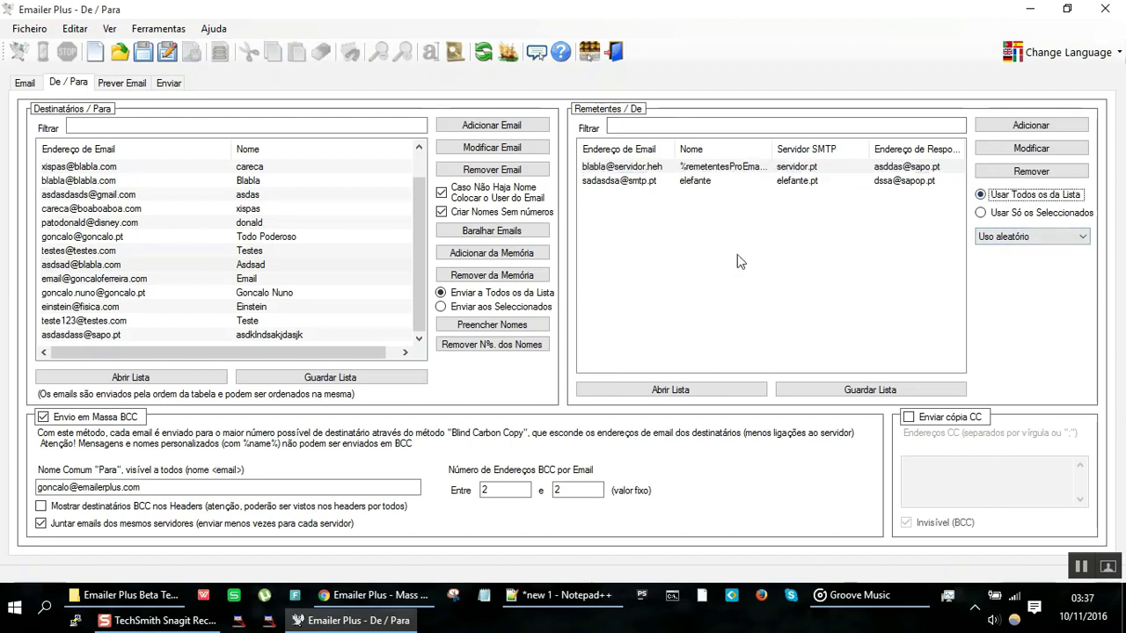
left_click(736, 169)
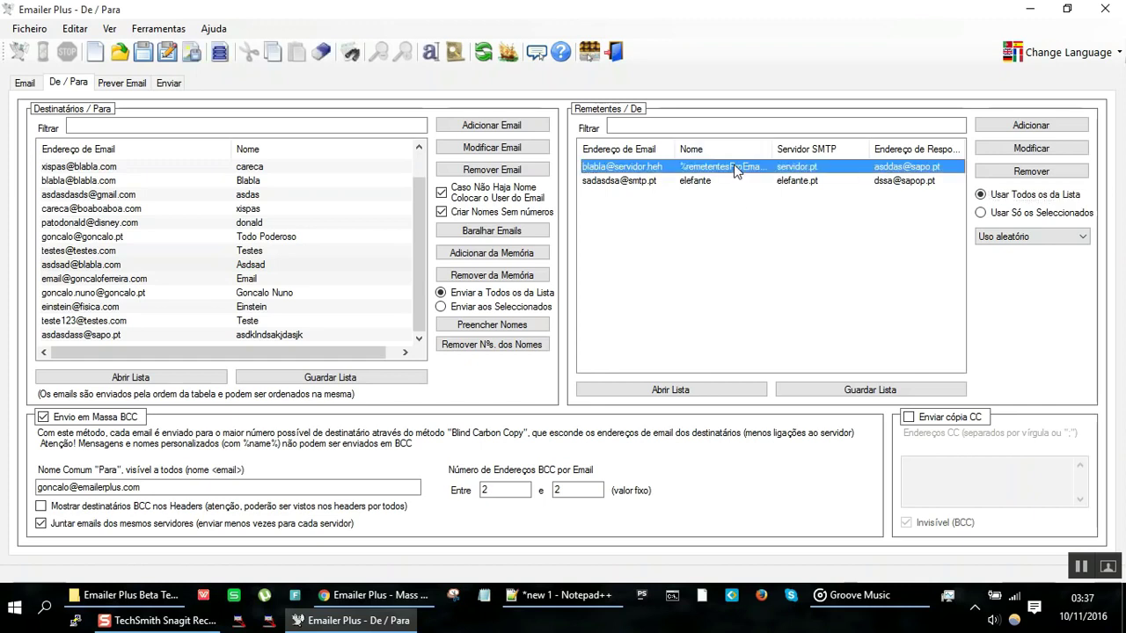
left_click(1040, 215)
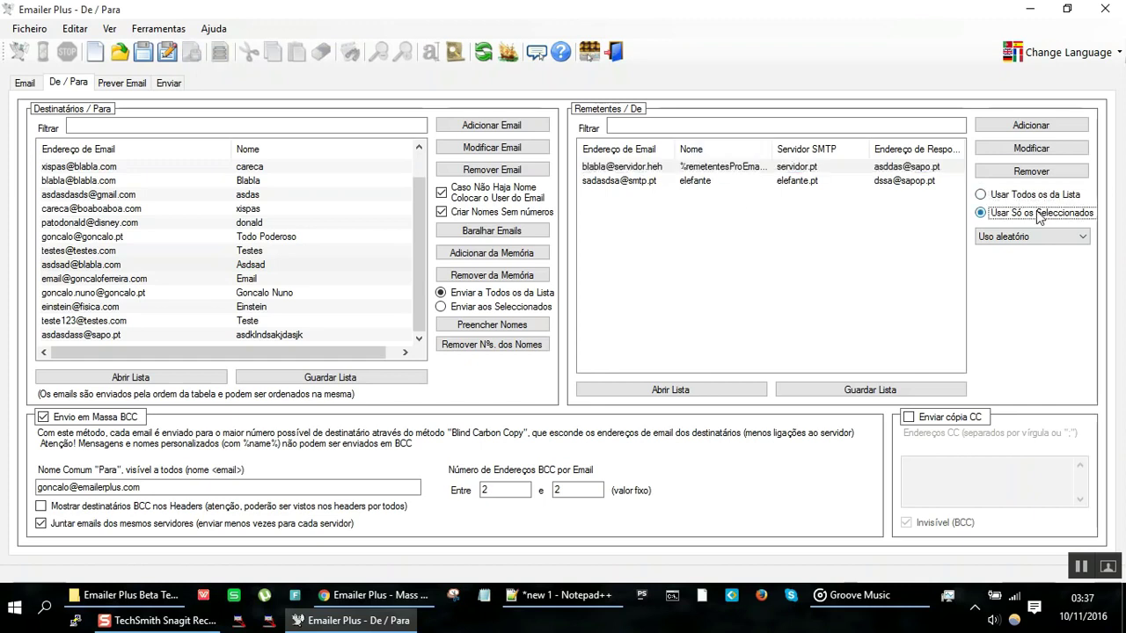
left_click(845, 165)
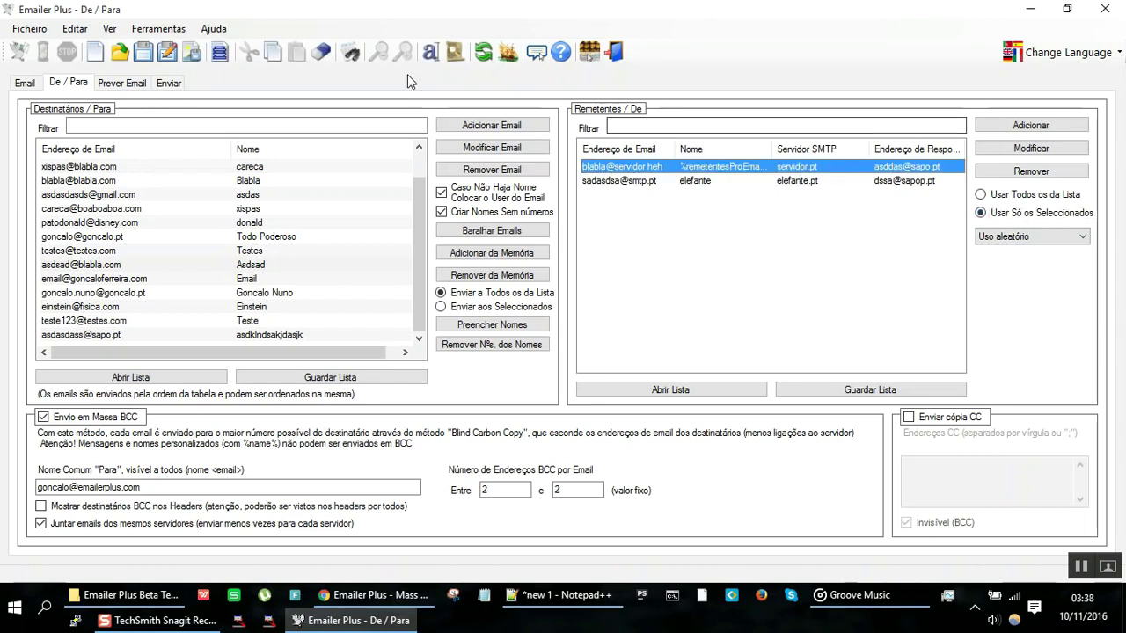
left_click(176, 82)
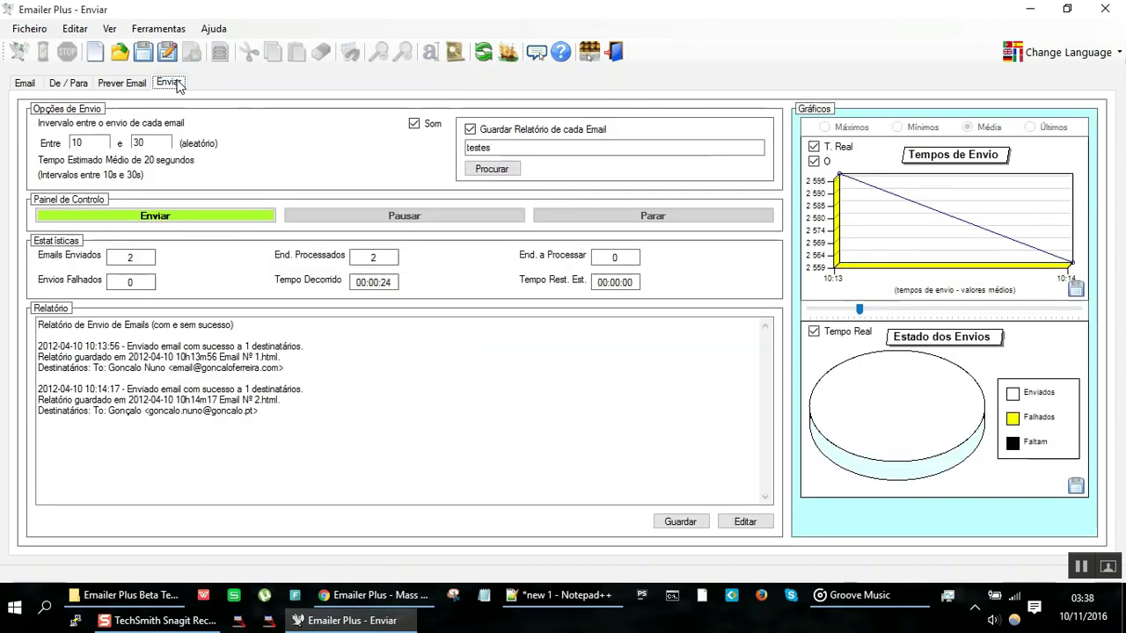
left_click(70, 86)
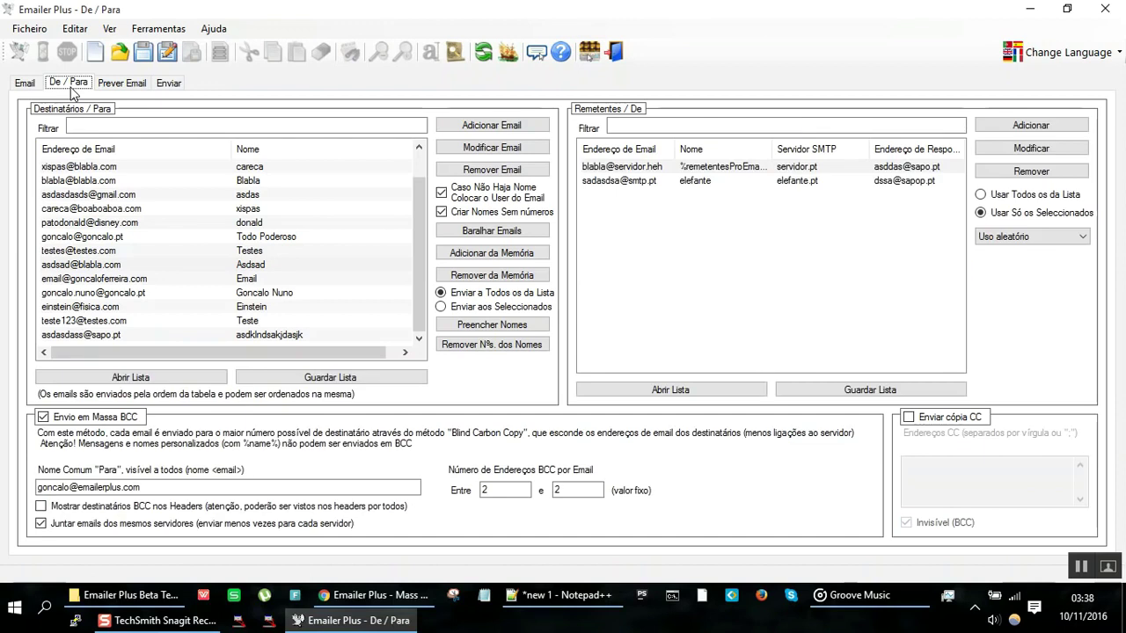
left_click(116, 200)
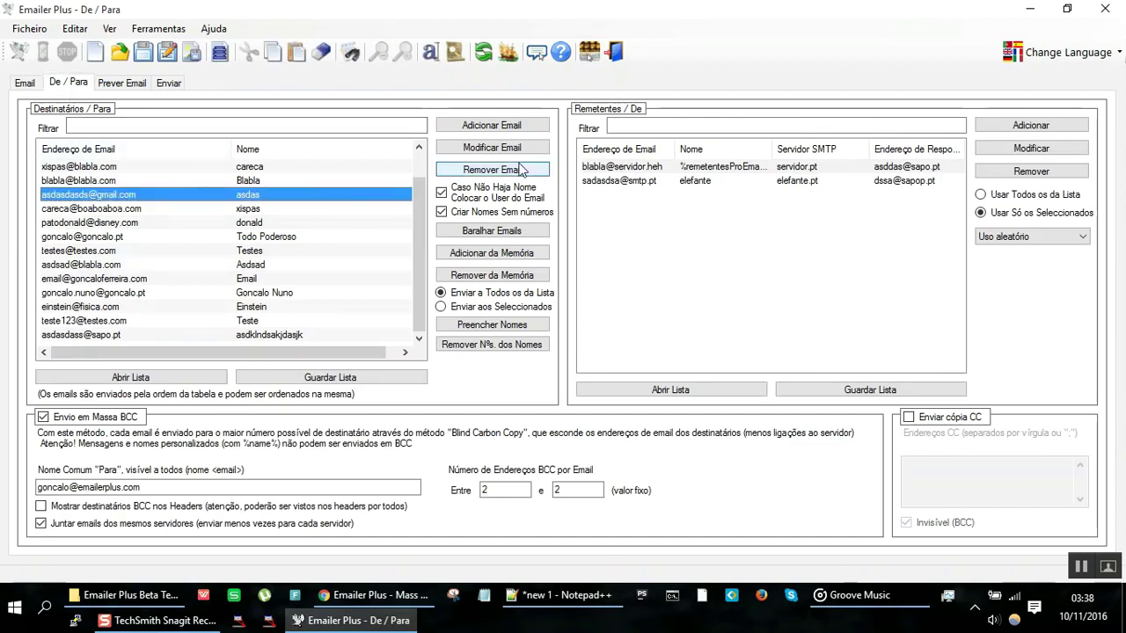
left_click(618, 183)
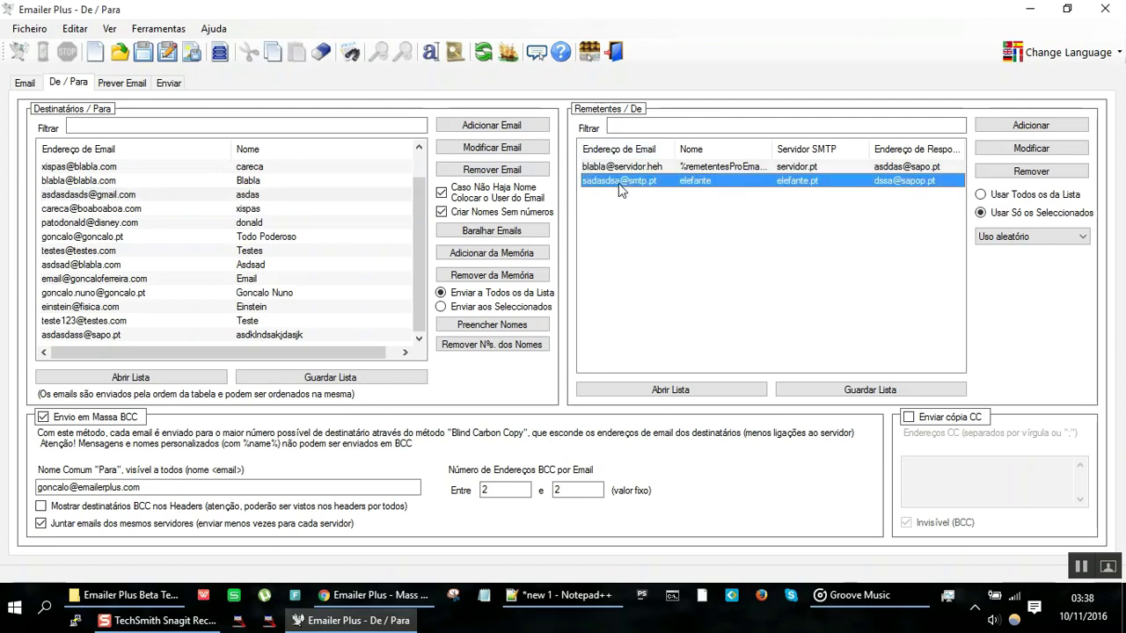
left_click(1060, 216)
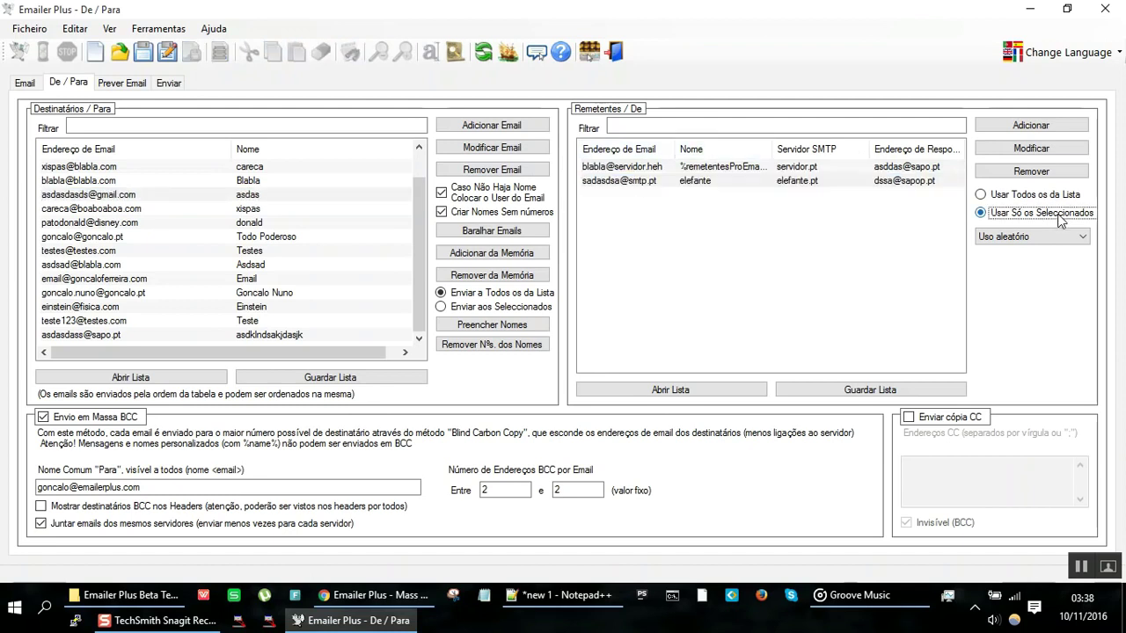
left_click(306, 211)
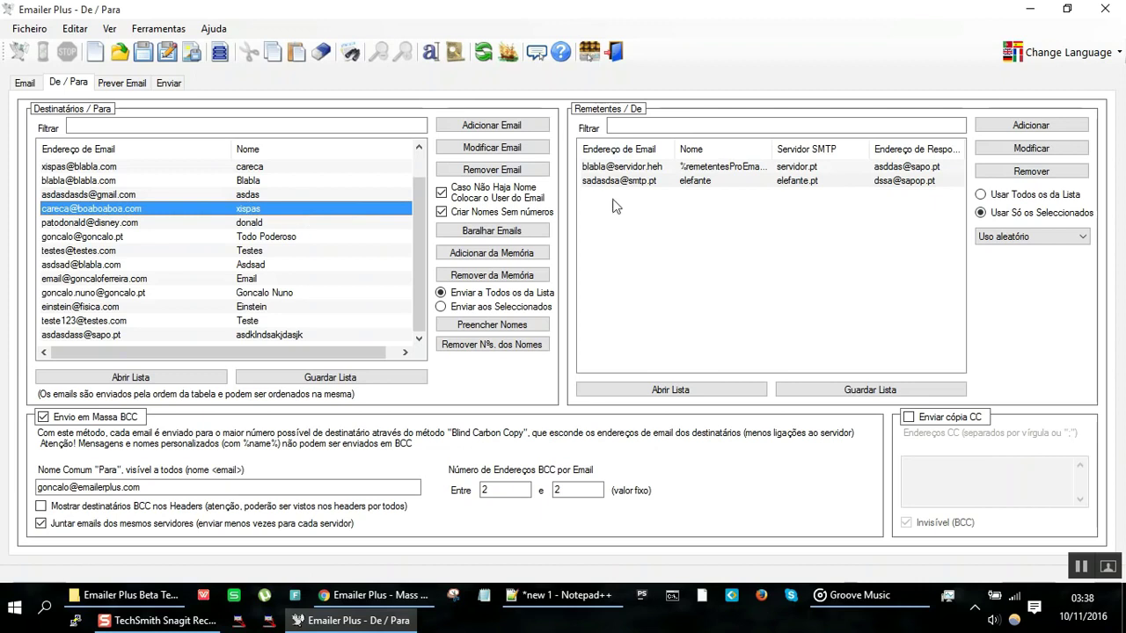
left_click(750, 168)
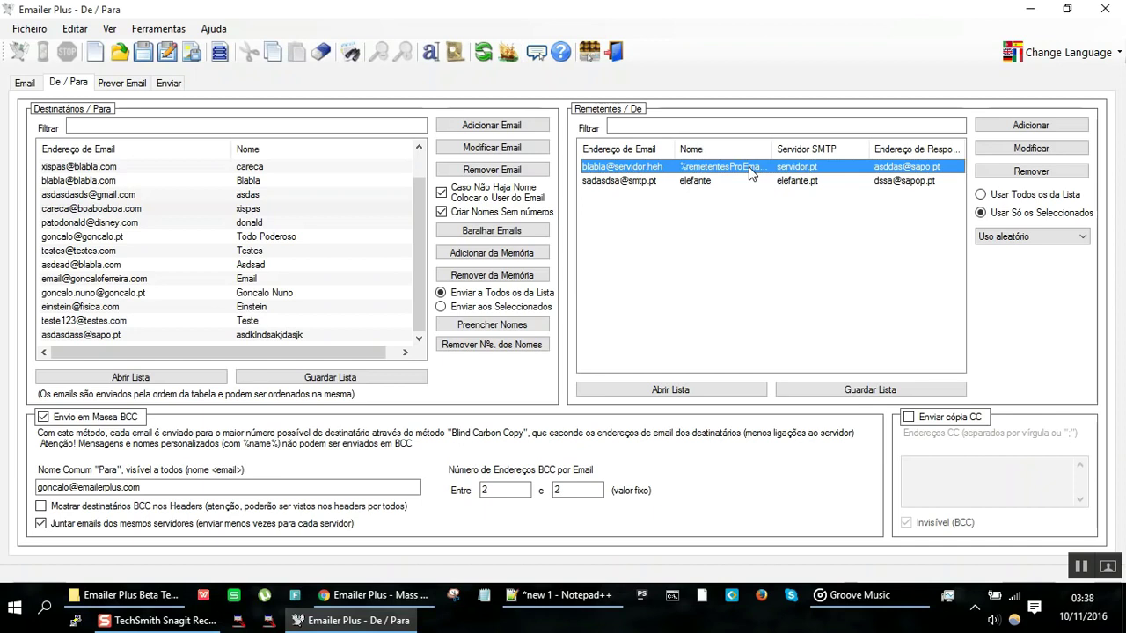
left_click(1065, 196)
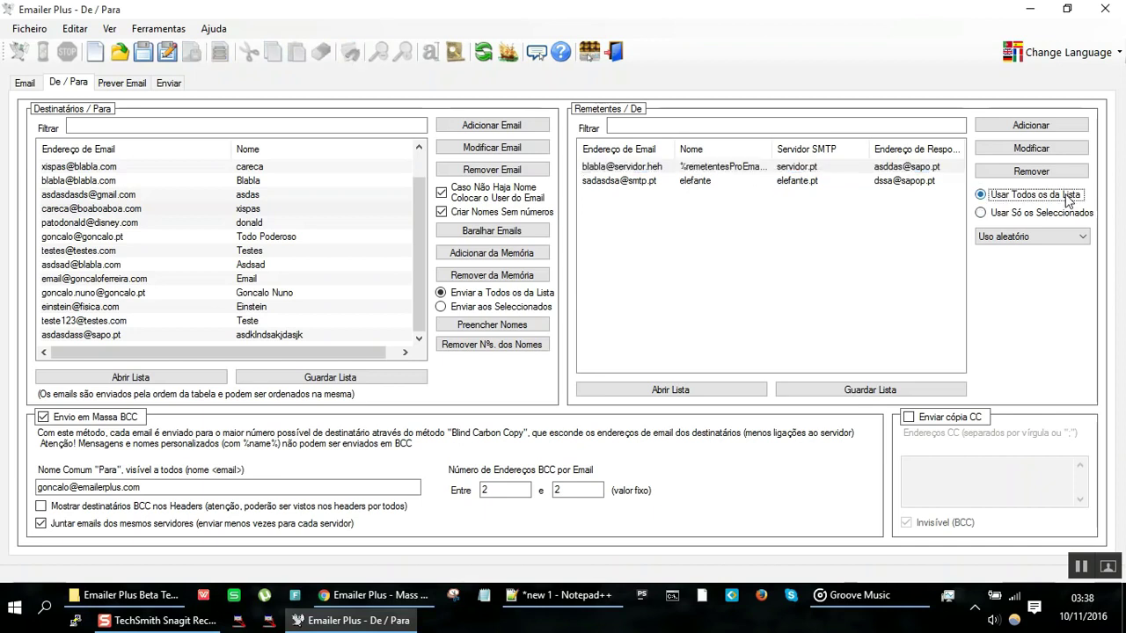
left_click(1017, 237)
left_click(1018, 238)
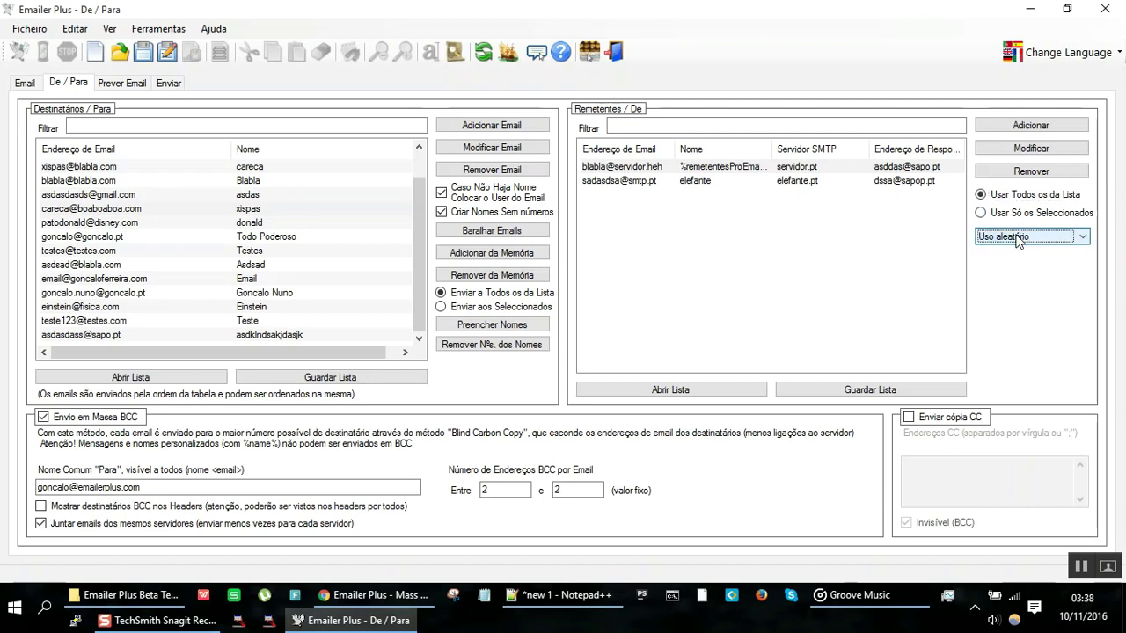
Step: Save the session as '2016-11-10 - 03h38 - spam brutal'
left_click(27, 29)
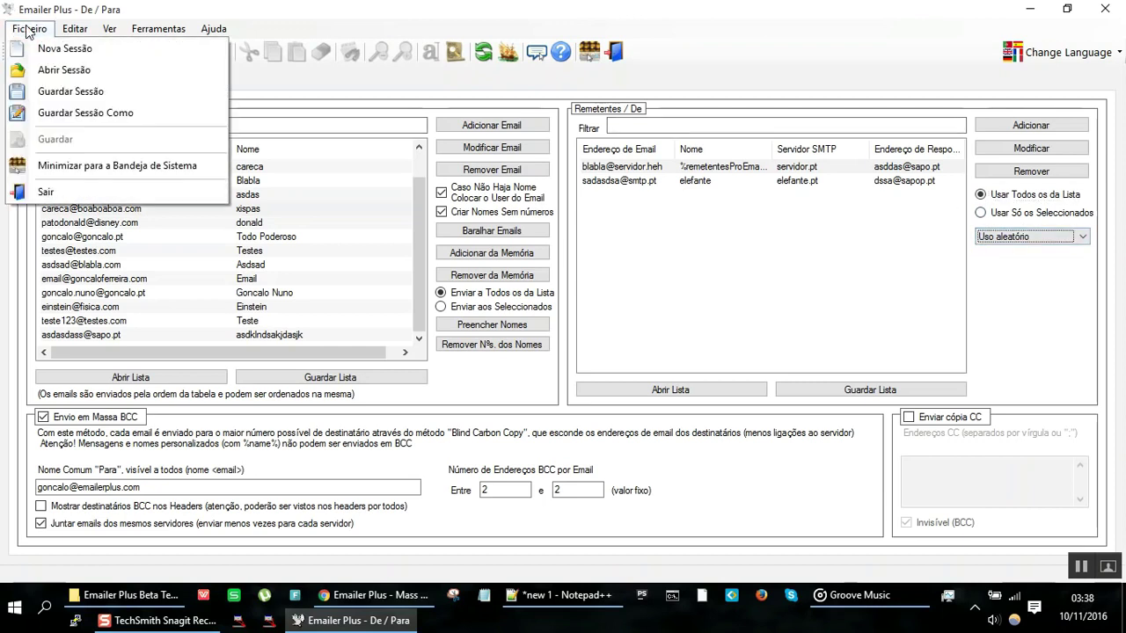
left_click(90, 113)
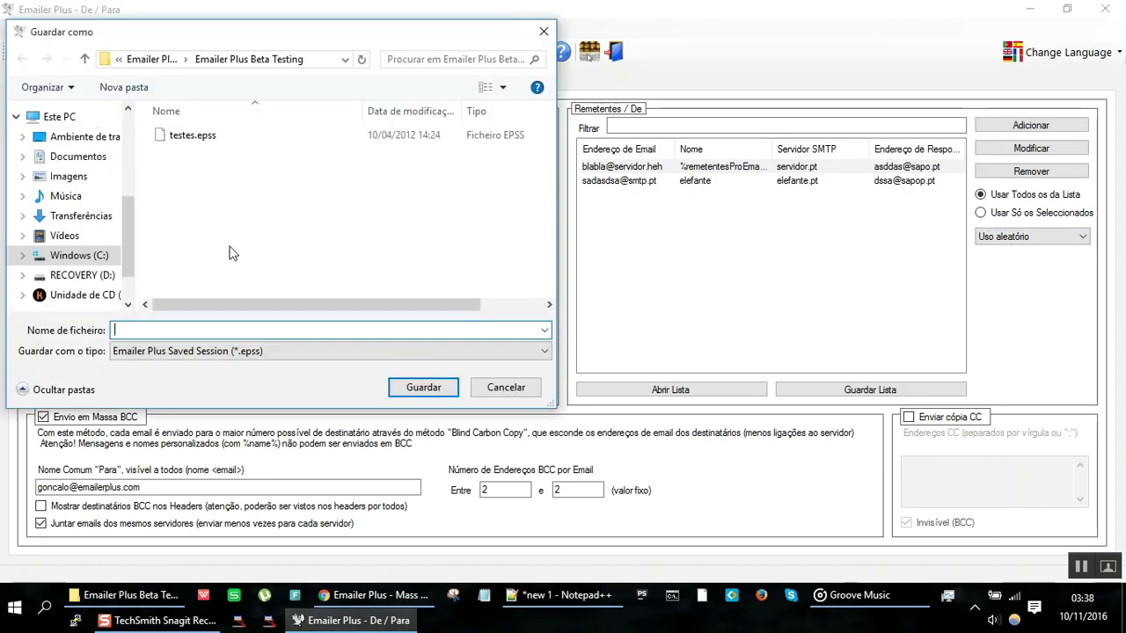
type("2016-11-10 - 03h38 - spam brutal")
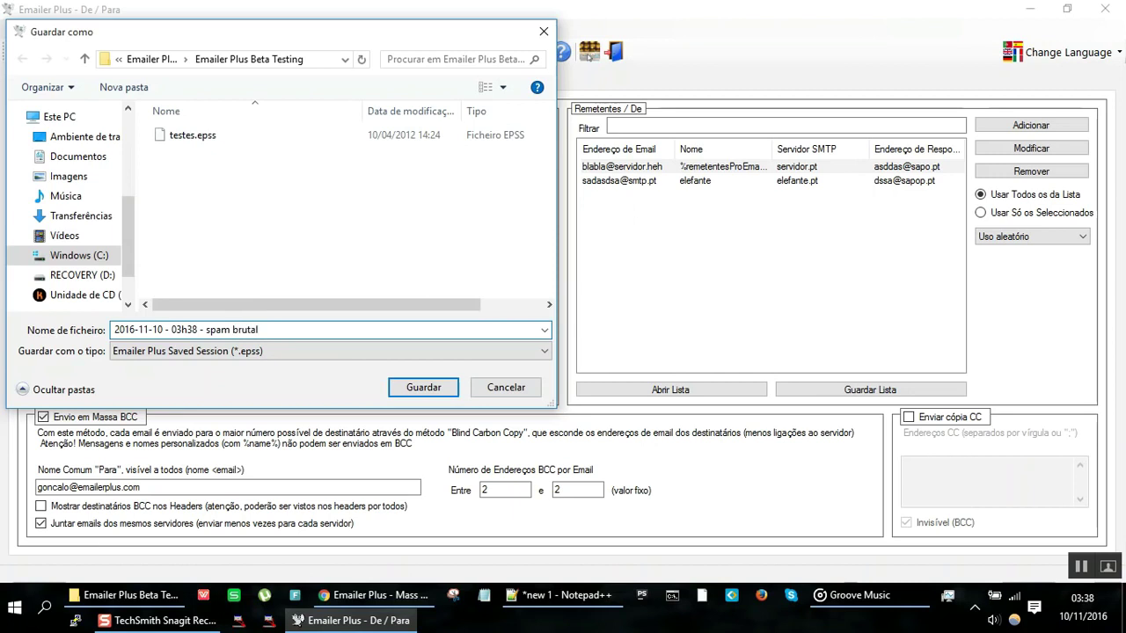
key("Return")
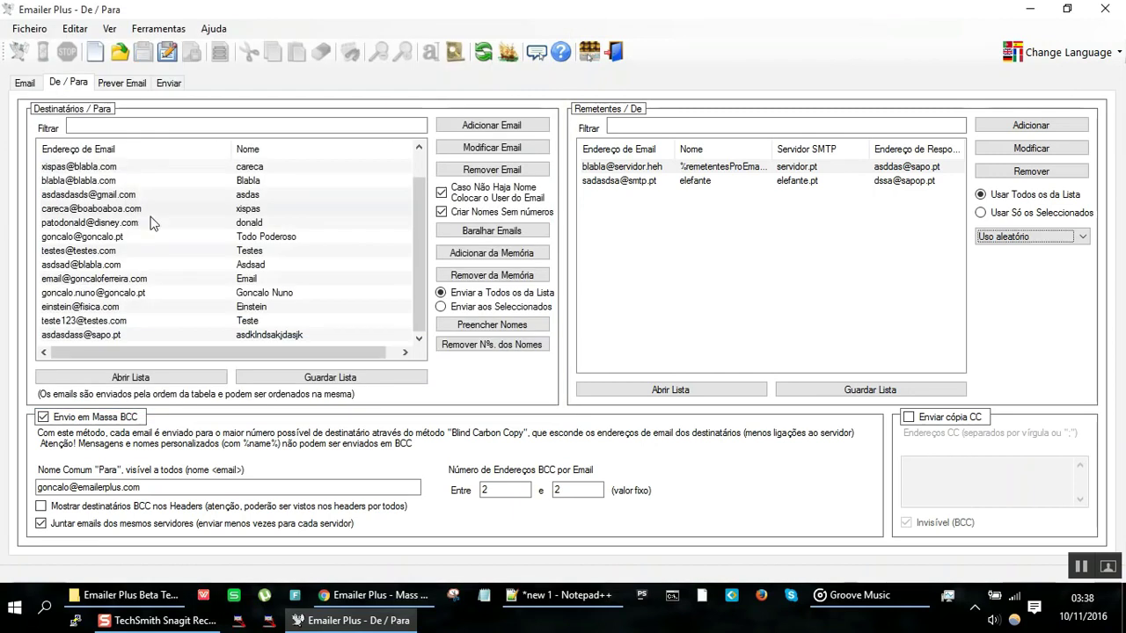
Step: Start a new empty session, then reopen the saved 'spam brutal' session file
left_click(40, 28)
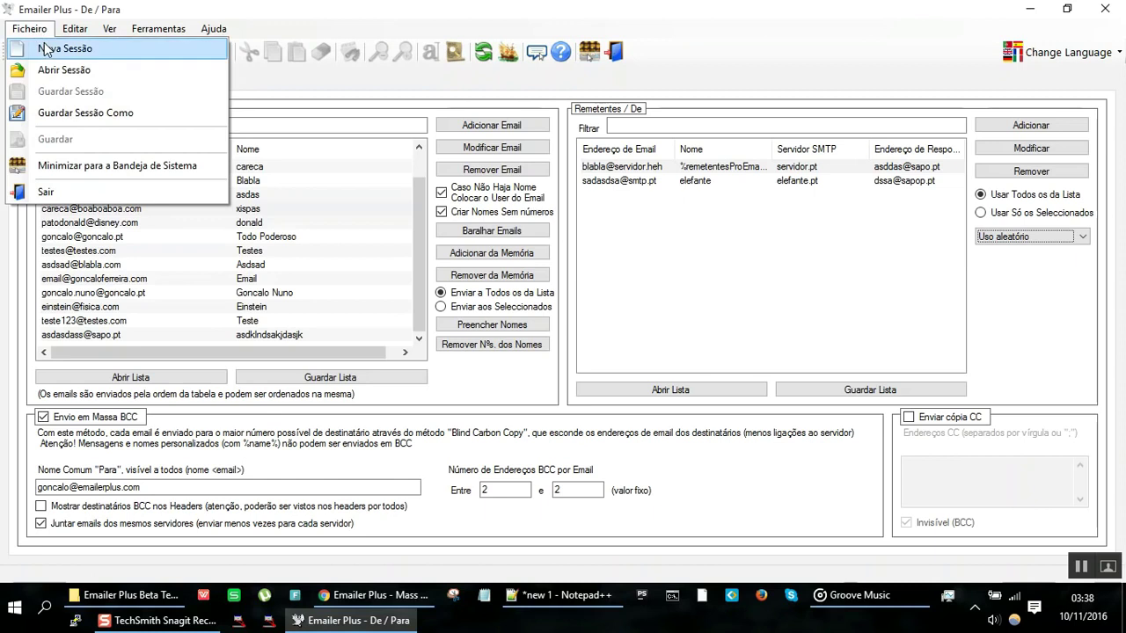
left_click(44, 44)
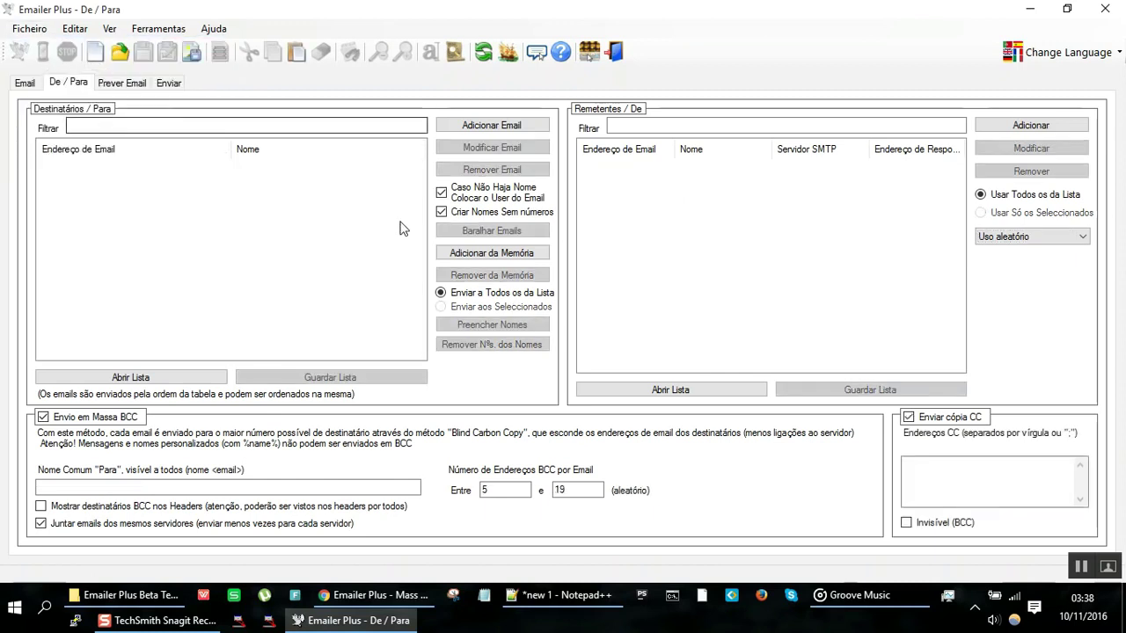
left_click(29, 29)
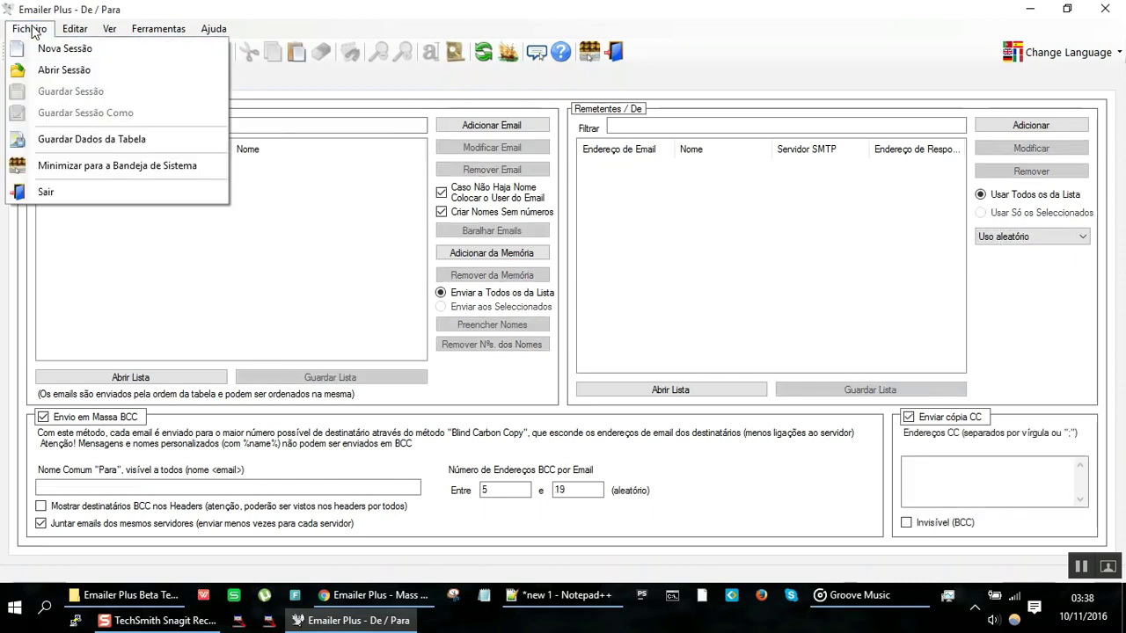
left_click(48, 72)
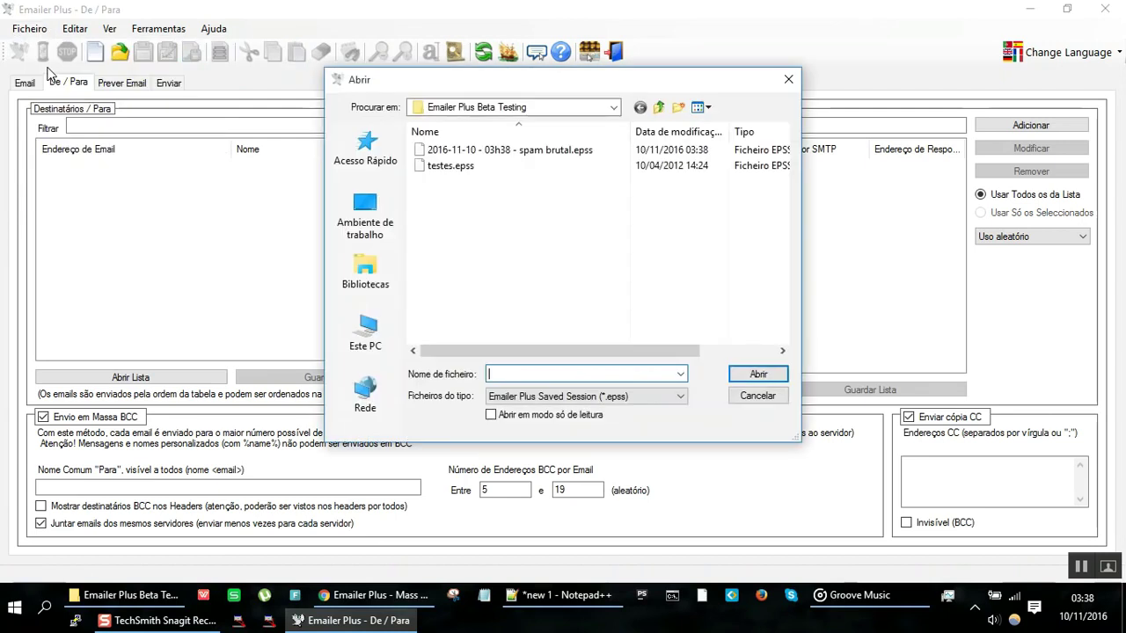
double_click(458, 151)
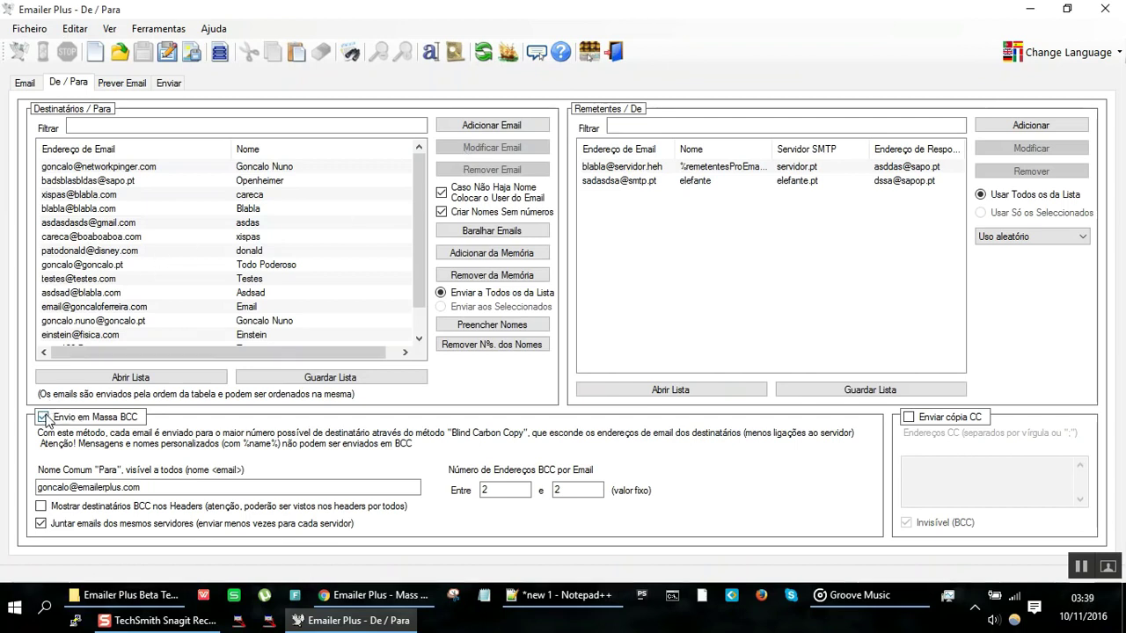
key("alt+Tab")
Step: Add the line '- Envios em BCC - mau;' to the Notepad++ notes and return to Emailer Plus
type("- ")
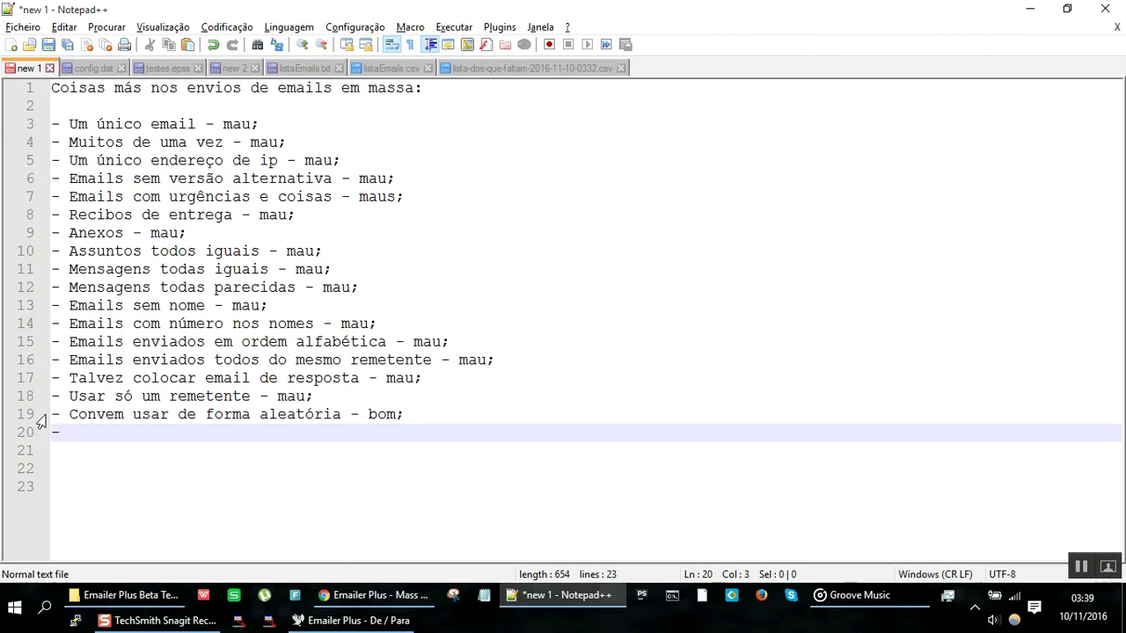
type("Envios em ")
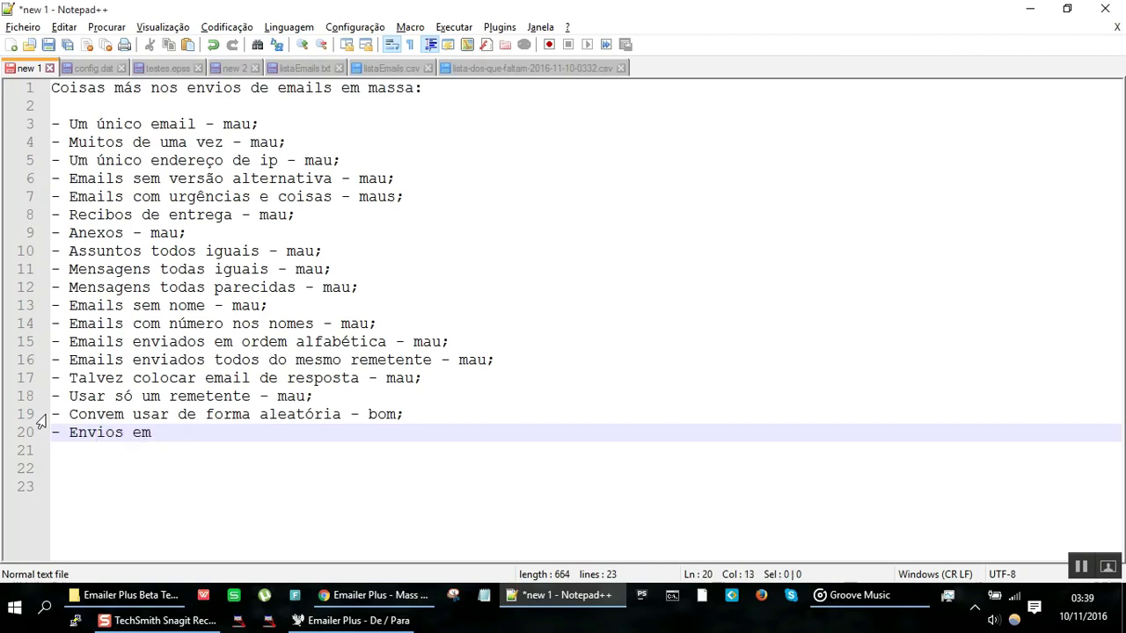
type("BCC - m")
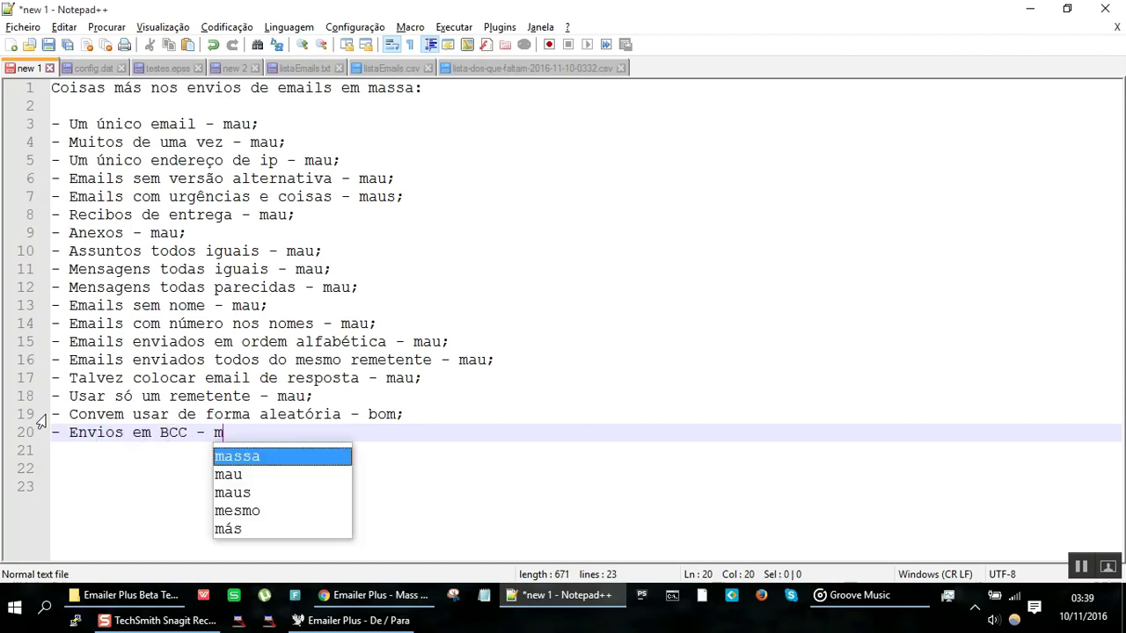
type("au;")
key("Return")
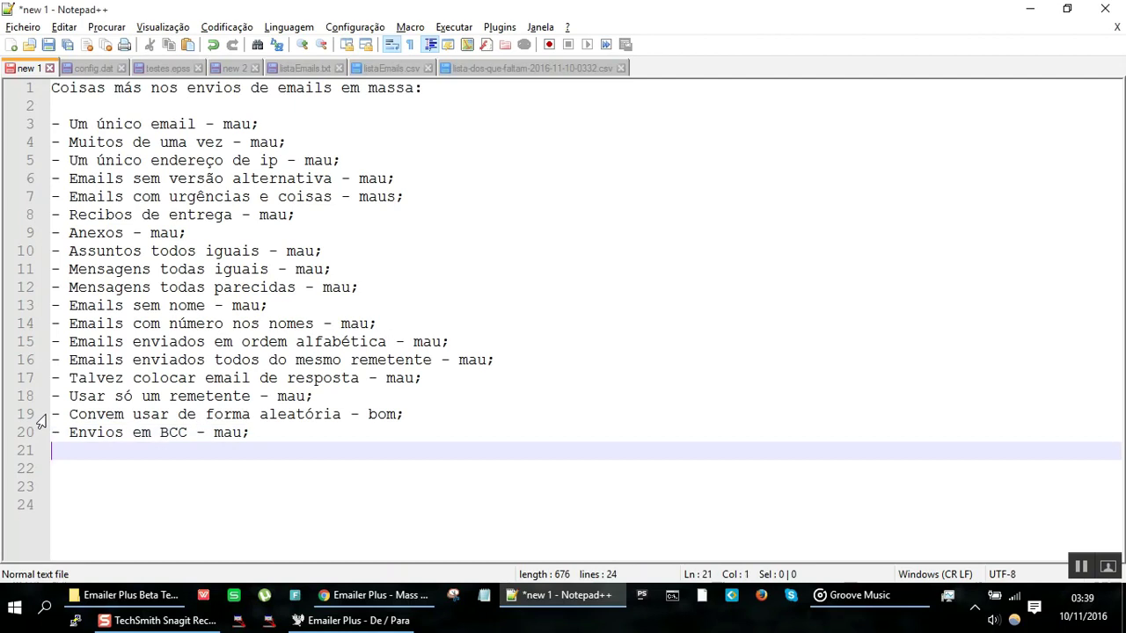
key("alt+Tab")
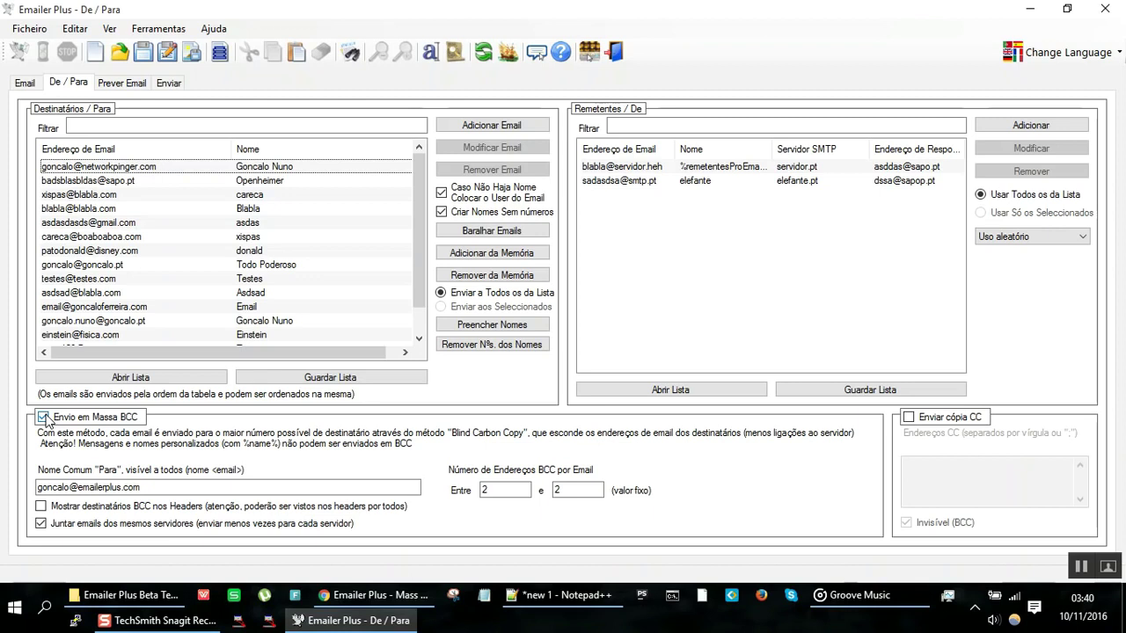
left_click(42, 417)
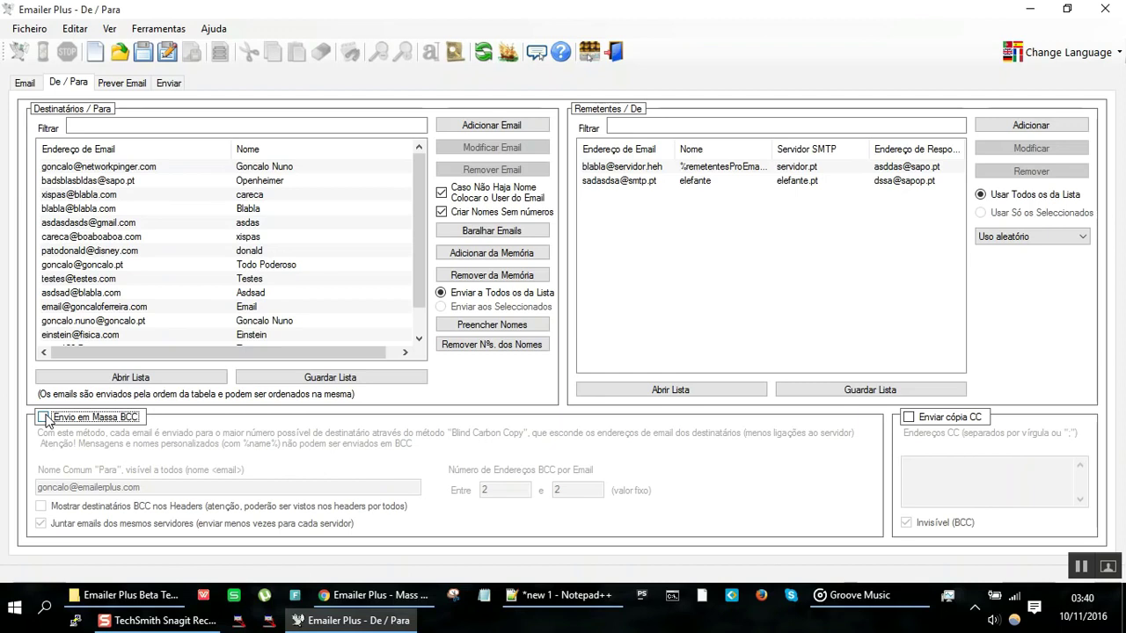
left_click(43, 417)
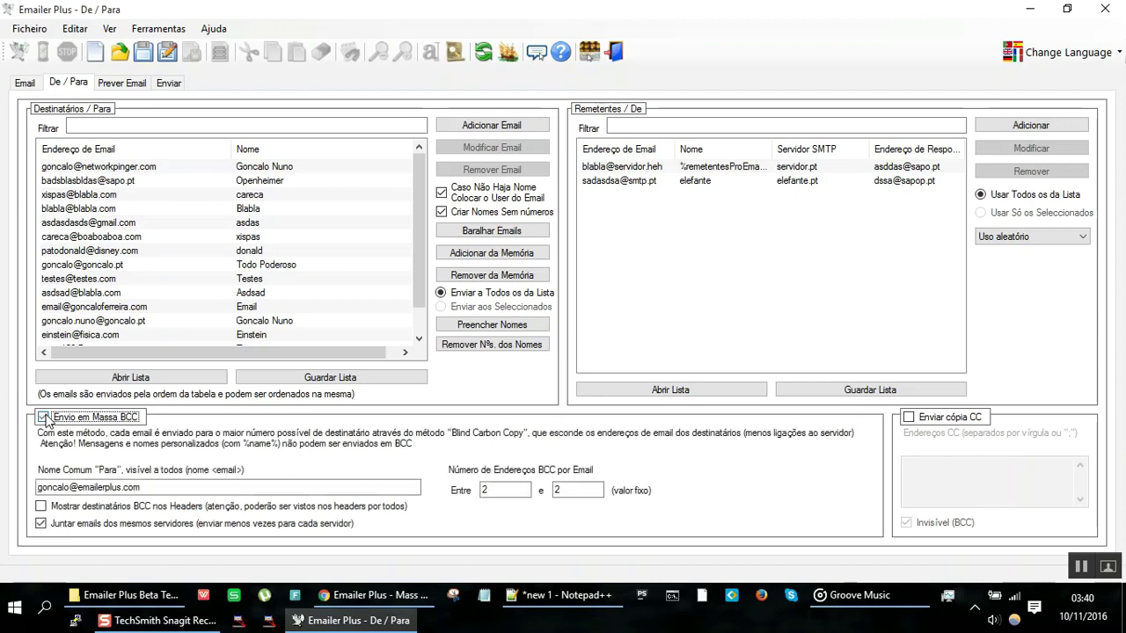
double_click(173, 488)
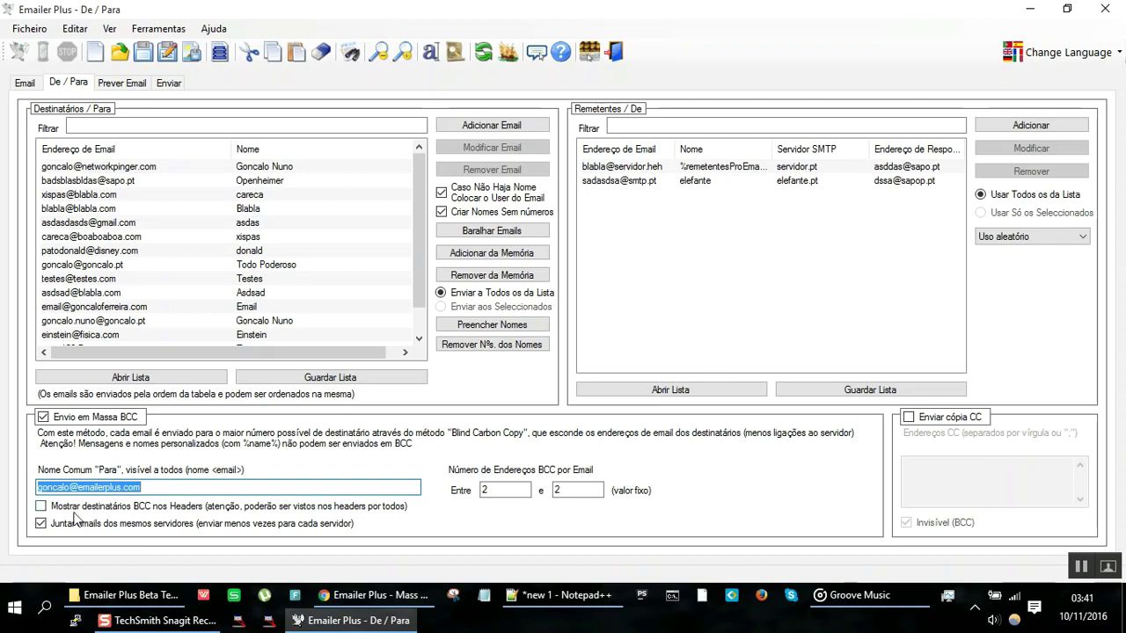
left_click(174, 485)
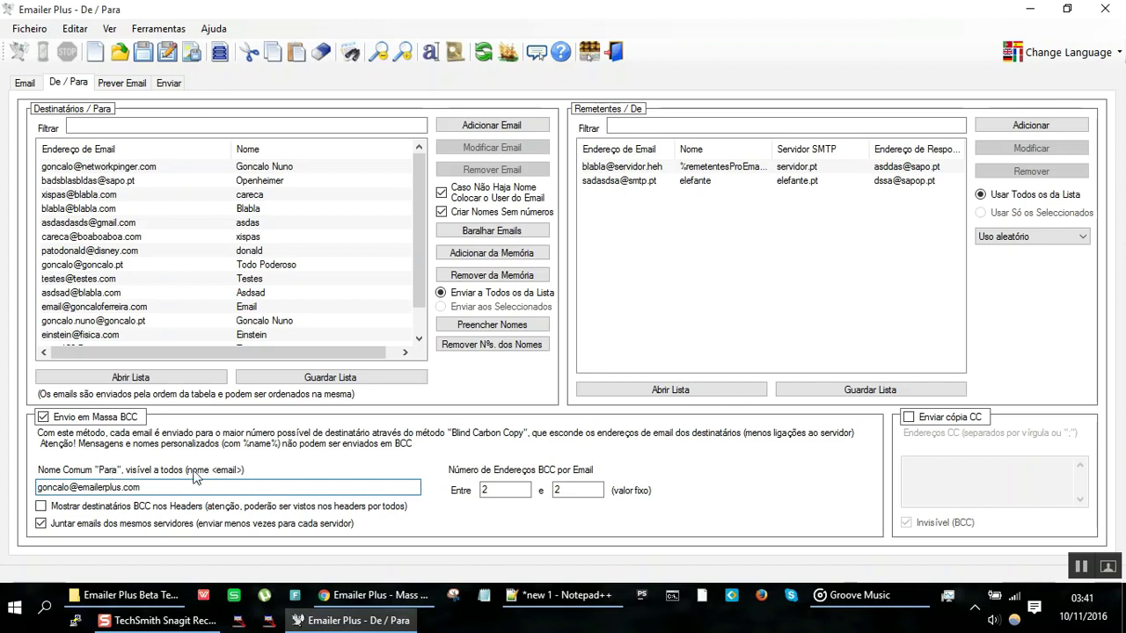
double_click(240, 485)
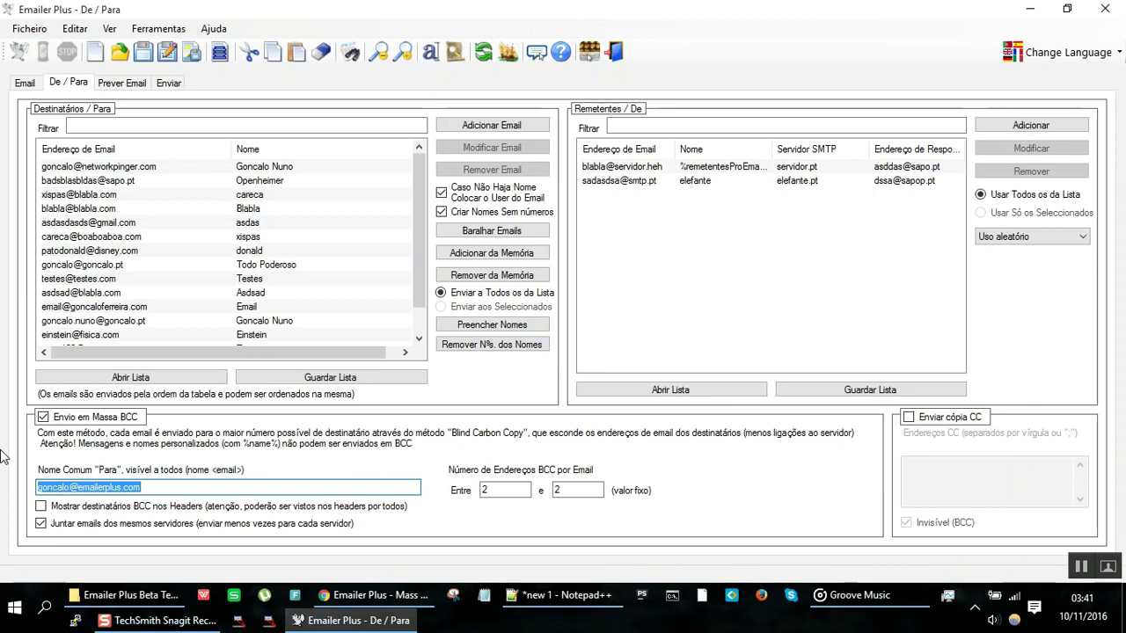
type("maling")
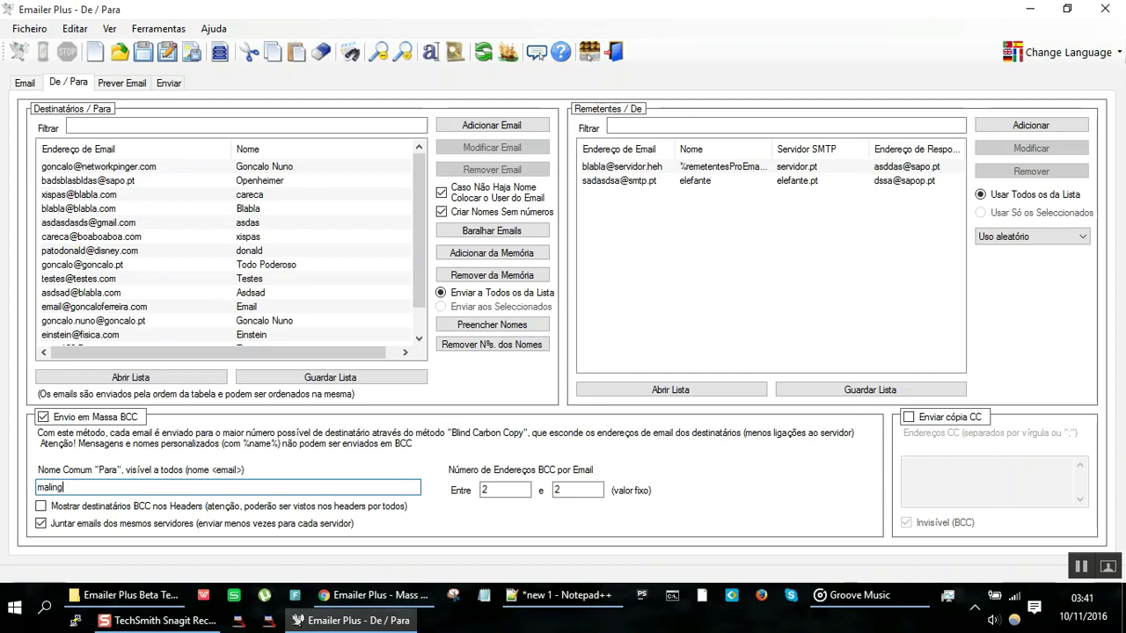
type(".list-site-b@siteb.com")
left_click(1029, 195)
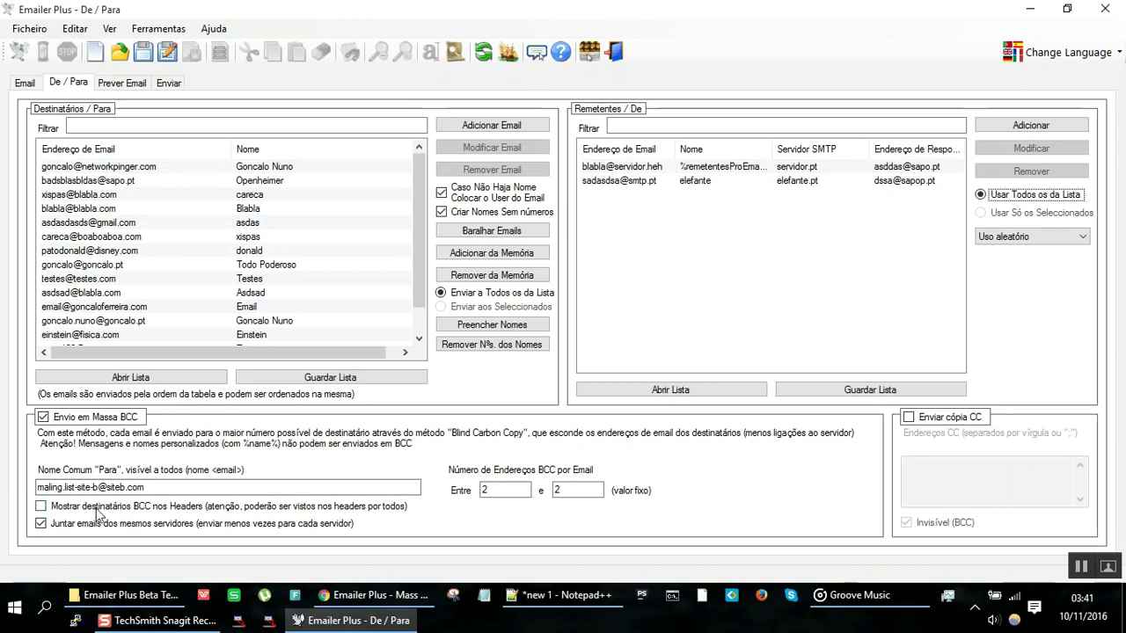
Step: Enable showing BCC recipients in headers, confirm it, then turn the option back off
left_click(40, 507)
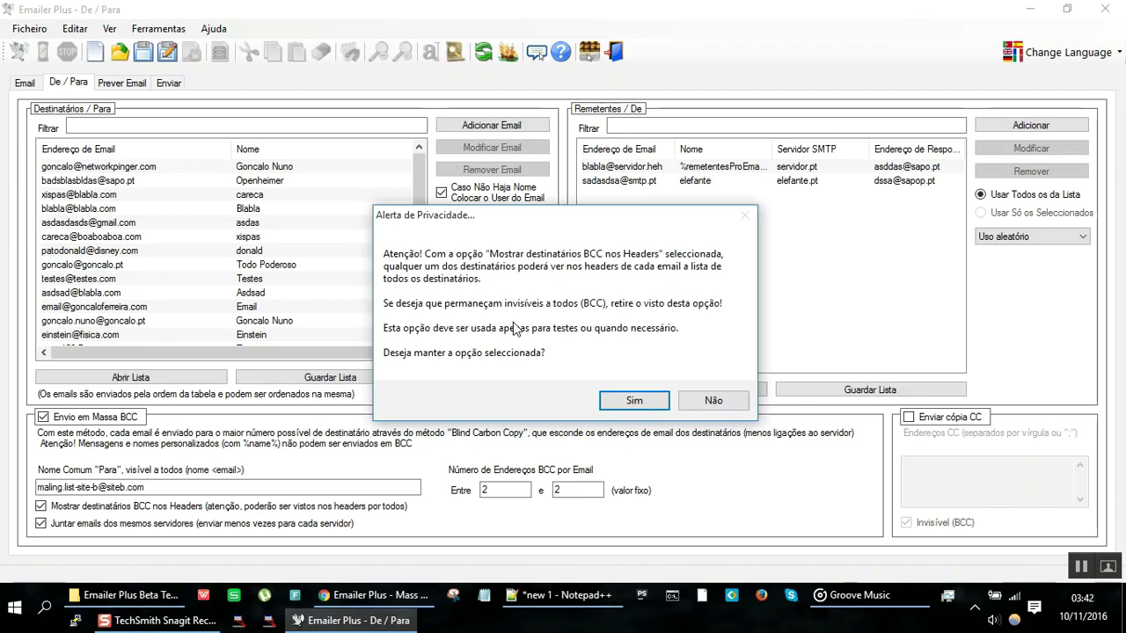
left_click(652, 403)
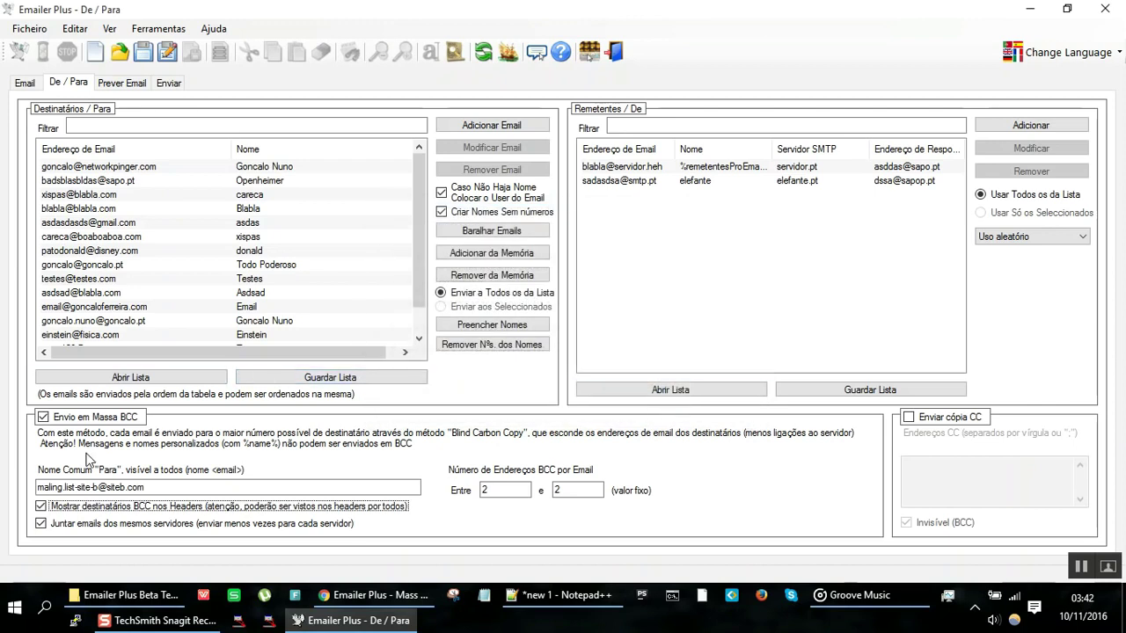
left_click(41, 506)
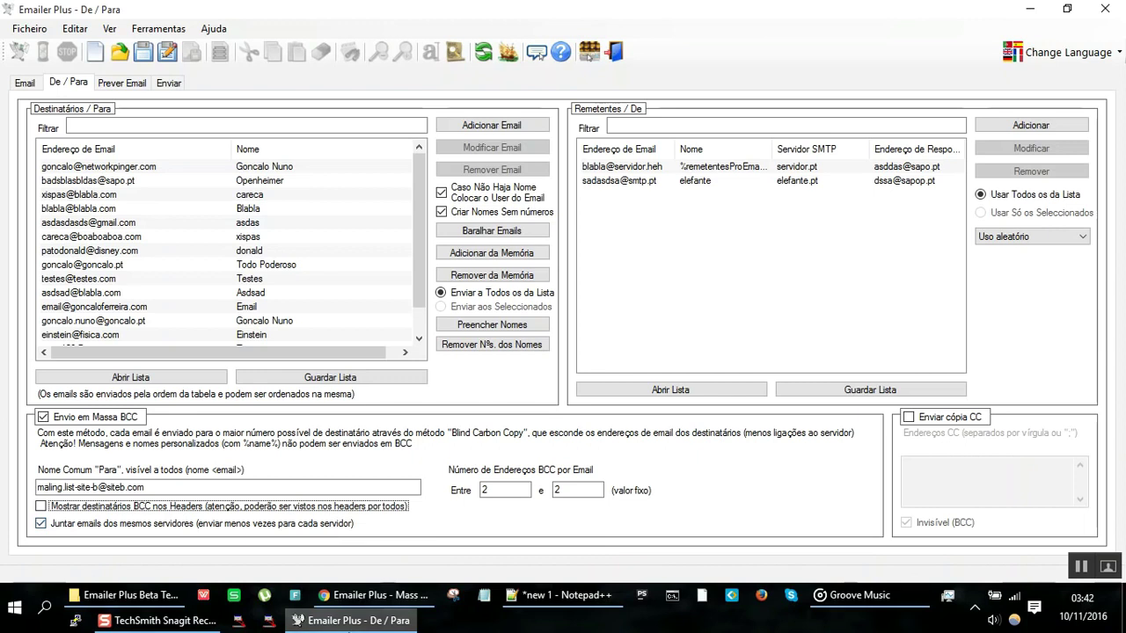
Step: In Notepad++, type scratch 'aleatória', 'bom' and 'bomb' lines below the notes using autocomplete
left_click(589, 605)
key("Down")
key("Down")
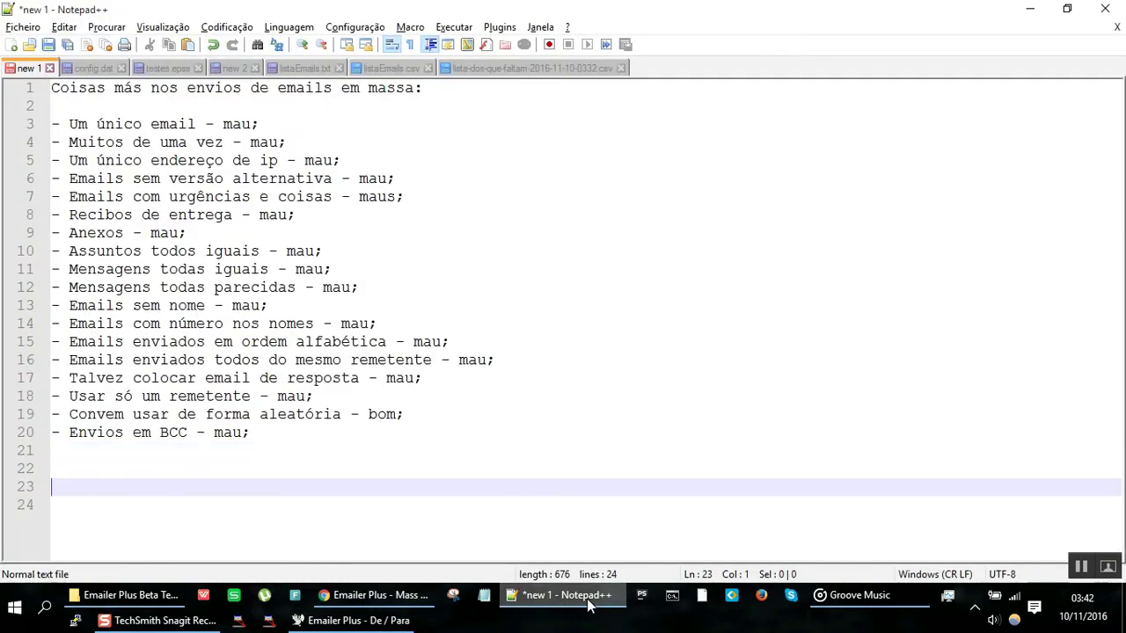
type("a")
key("Down")
key("Escape")
key("Return")
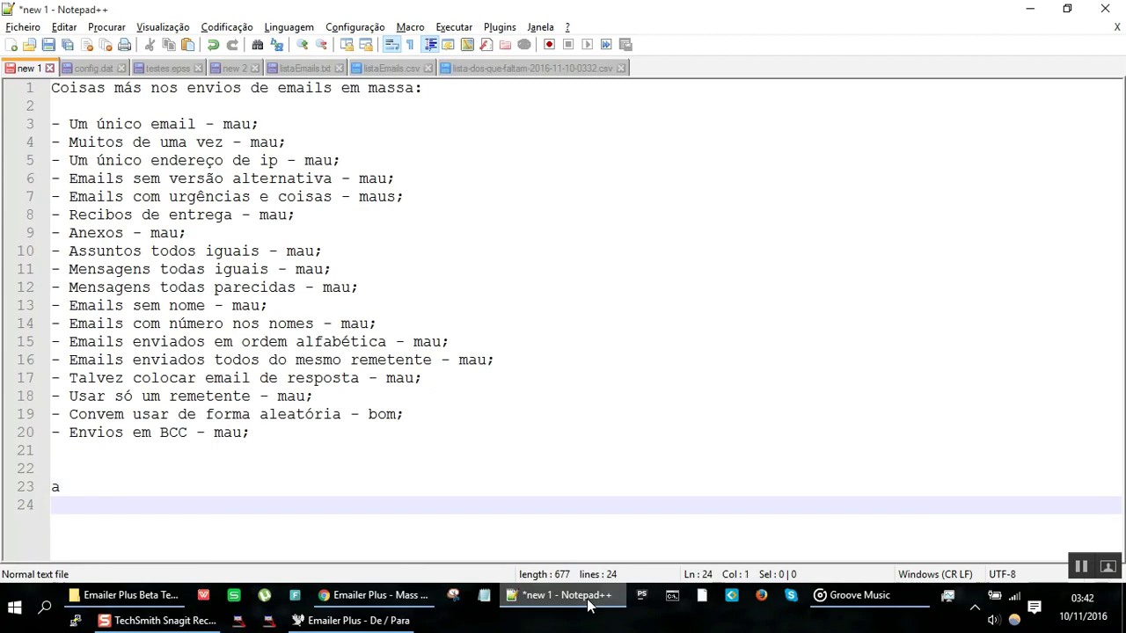
key("Down")
type("a")
key("BackSpace")
key("Up")
type("a")
key("Return")
key("Down")
type("a")
key("Return")
type("a")
key("Return")
type("a")
key("Return")
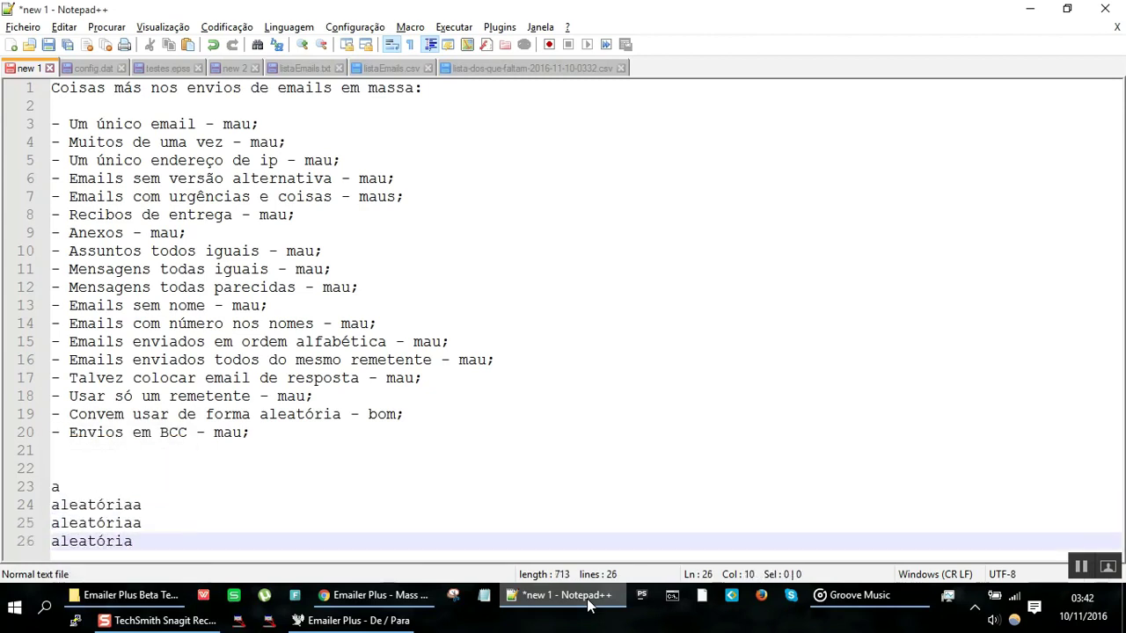
key("Return")
type("a")
key("Return")
key("Return")
type("a")
key("Return")
key("Return")
type("bomb")
key("Return")
type("bom")
key("Return")
type("bom")
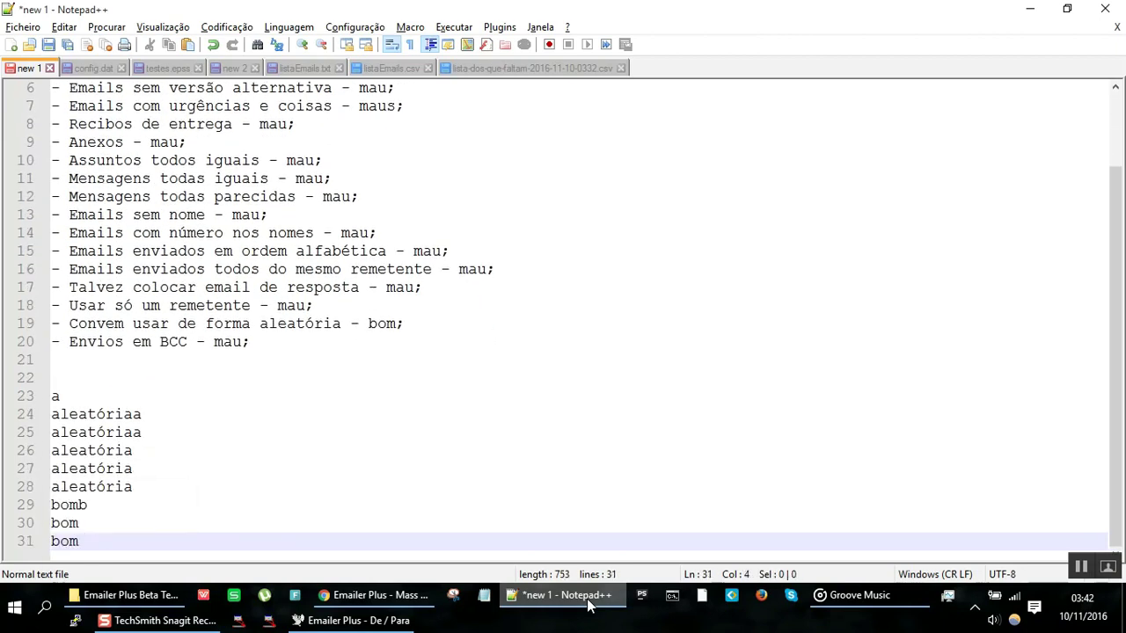
type("b")
key("Return")
type("bom")
key("Return")
type("bom")
key("Return")
Step: Rearrange the scratch aleatória lines with line cut, paste and delete
key("Up")
key("Up")
key("Up")
key("Up")
key("Up")
key("Up")
key("Up")
key("Up")
key("Up")
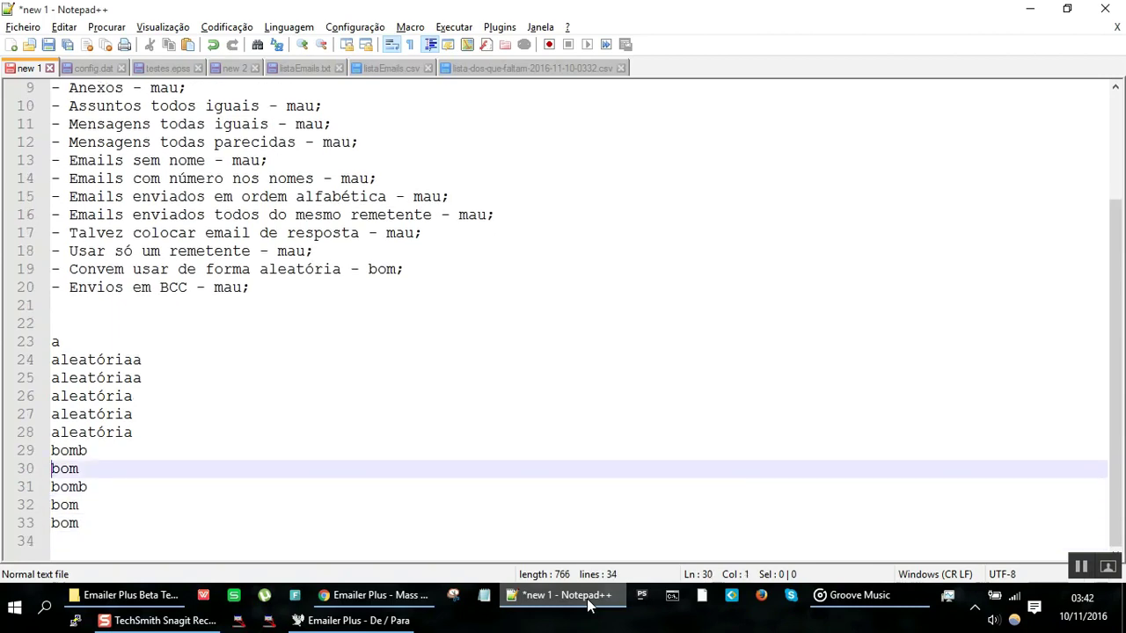
key("ctrl+l")
key("Delete")
key("Down")
key("Down")
key("Down")
key("Down")
type("aleatóriaa")
key("Up")
key("Up")
key("Up")
key("Up")
key("shift+Down")
key("ctrl+c")
key("Delete")
key("Down")
key("Down")
key("Down")
key("Down")
key("ctrl+v")
key("Down")
key("Up")
key("Up")
key("Up")
key("Up")
key("Up")
key("Up")
key("Up")
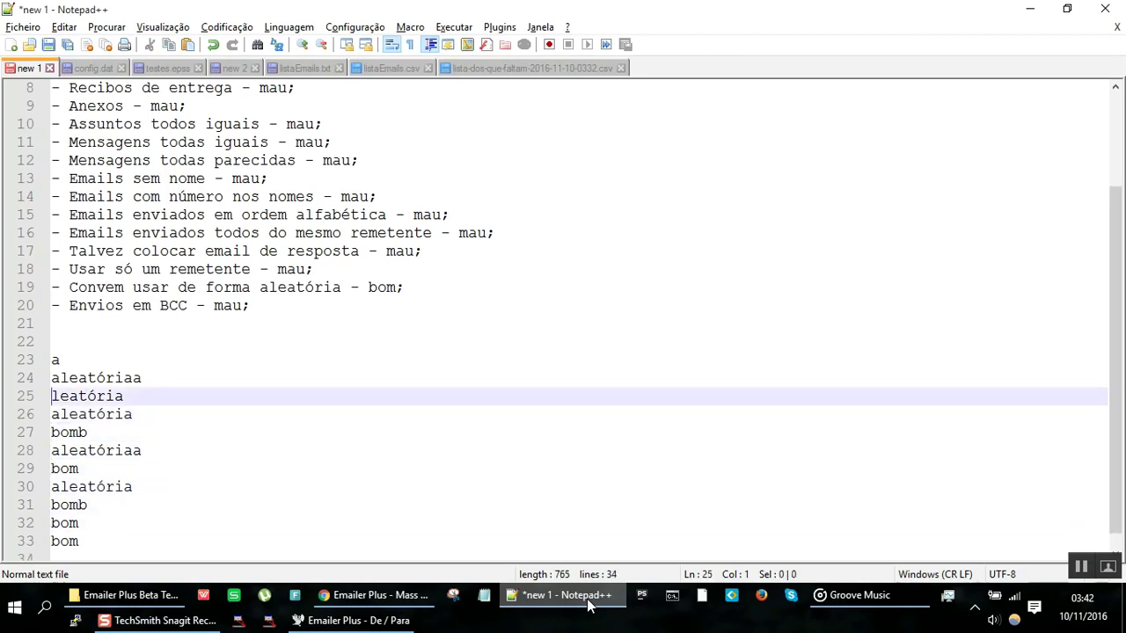
key("shift+Down")
key("ctrl+x")
key("Up")
key("Up")
key("Right")
key("ctrl+v")
key("Up")
key("ctrl+shift+l")
key("ctrl+shift+l")
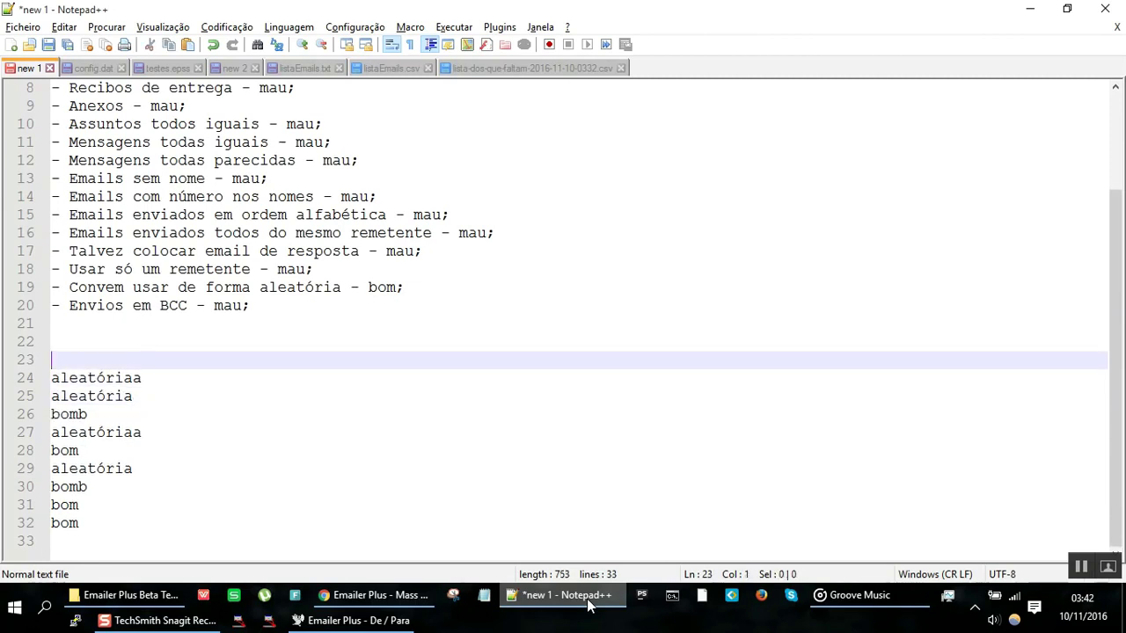
key("Down")
key("Down")
key("Down")
key("Down")
key("Down")
key("Down")
key("Down")
key("ctrl+v")
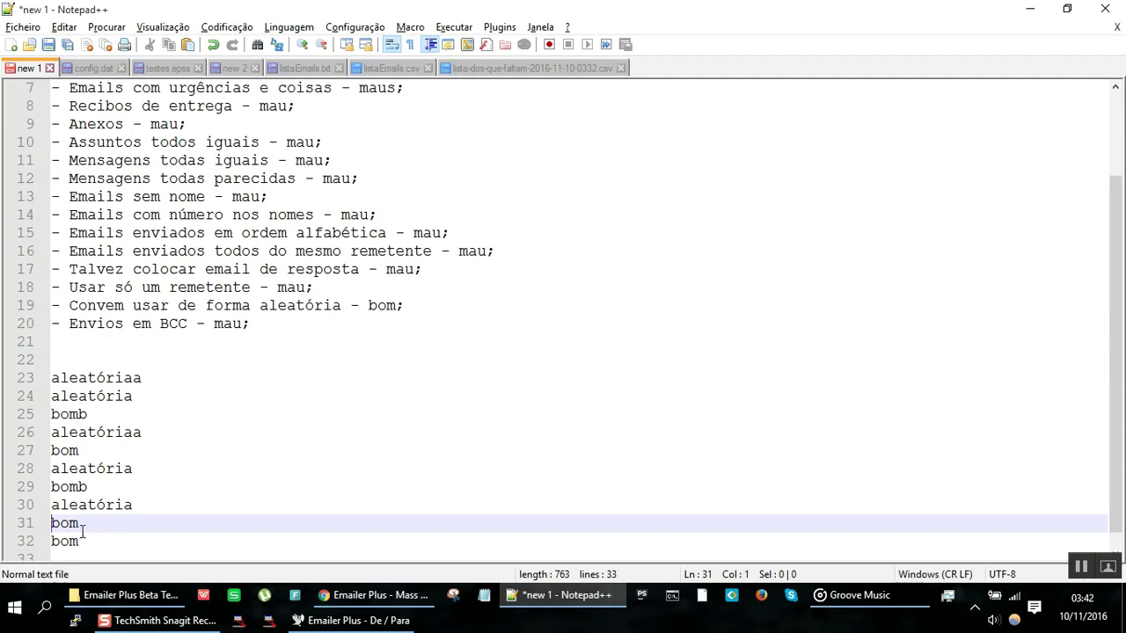
Step: Undo the line rearrangements, glancing at Emailer Plus, then step through the undo history
key("ctrl+z")
key("ctrl+z")
key("ctrl+z")
key("ctrl+z")
key("ctrl+z")
key("ctrl+z")
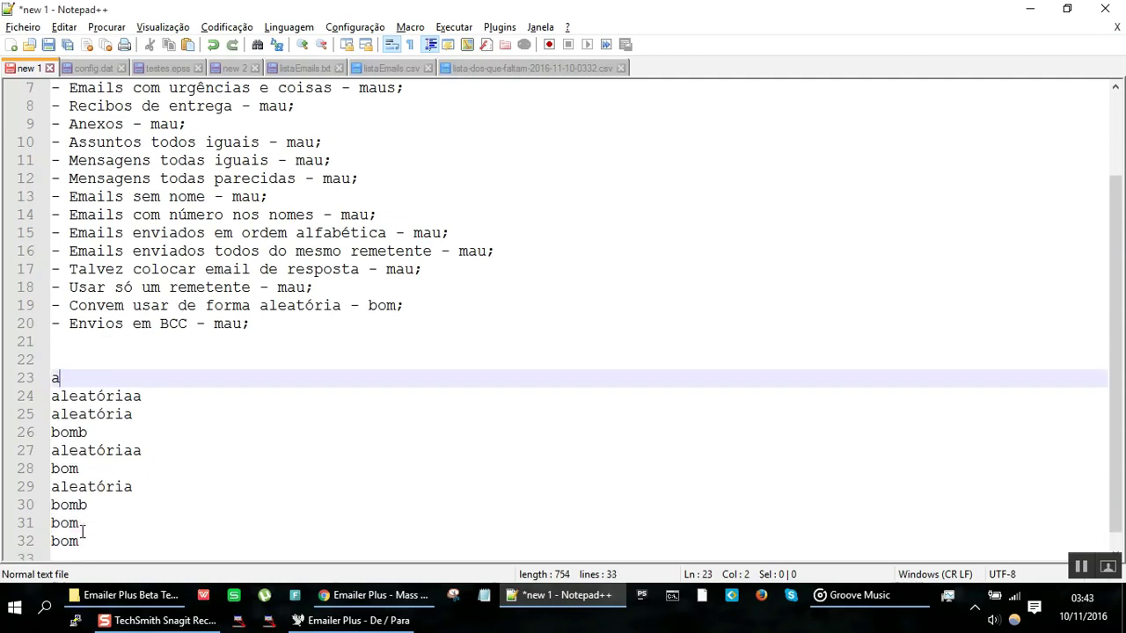
key("ctrl+z")
key("ctrl+z")
key("ctrl+z")
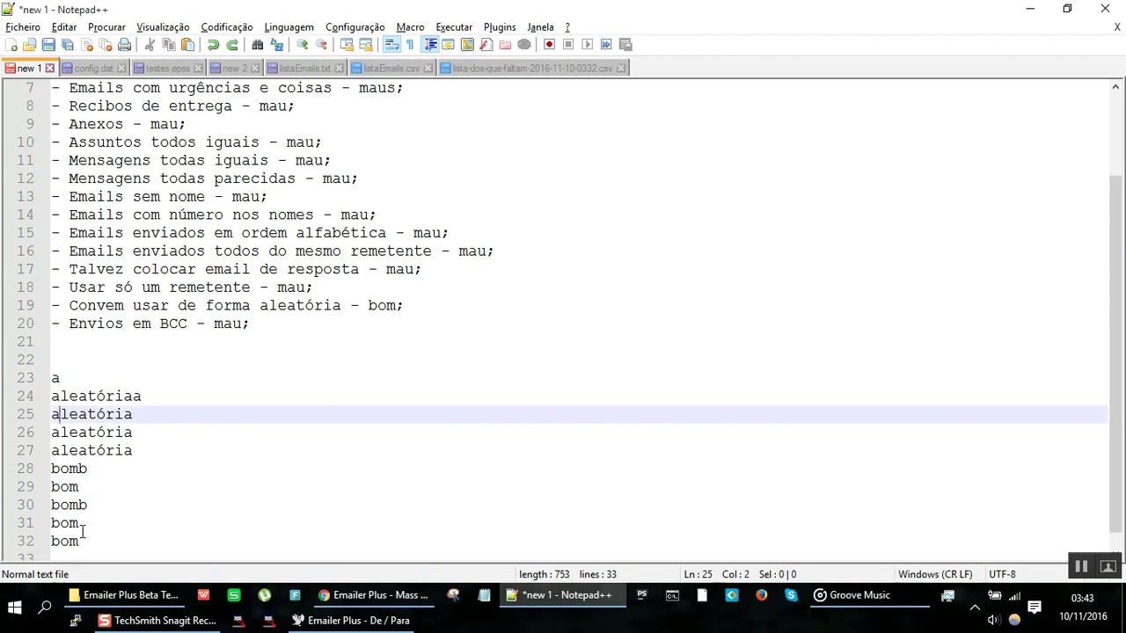
key("alt+Tab")
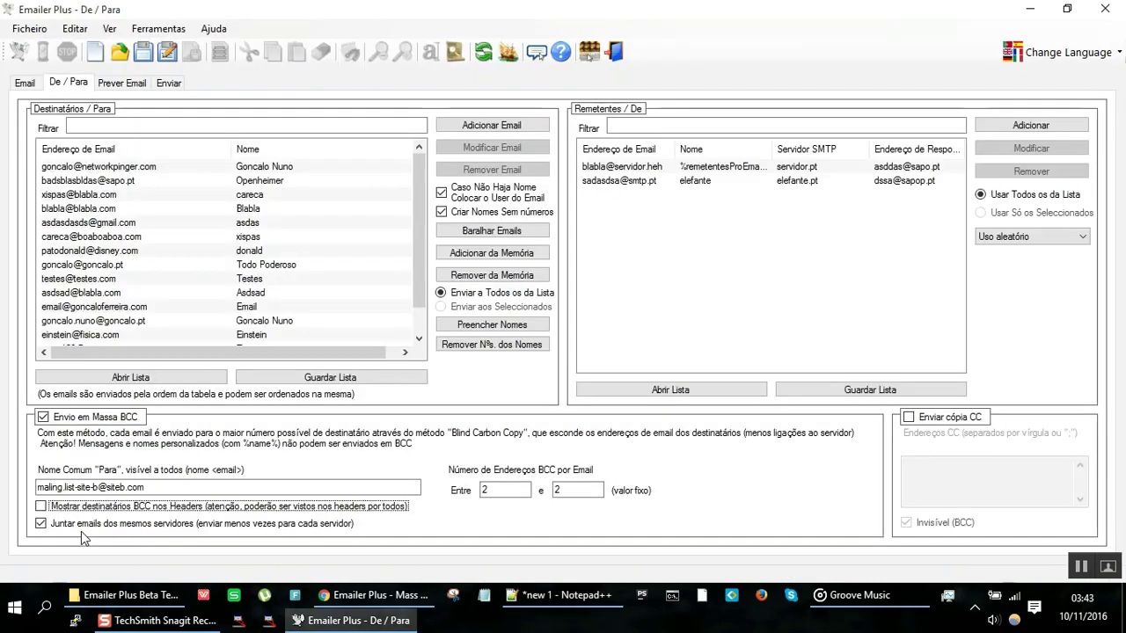
key("alt+Tab")
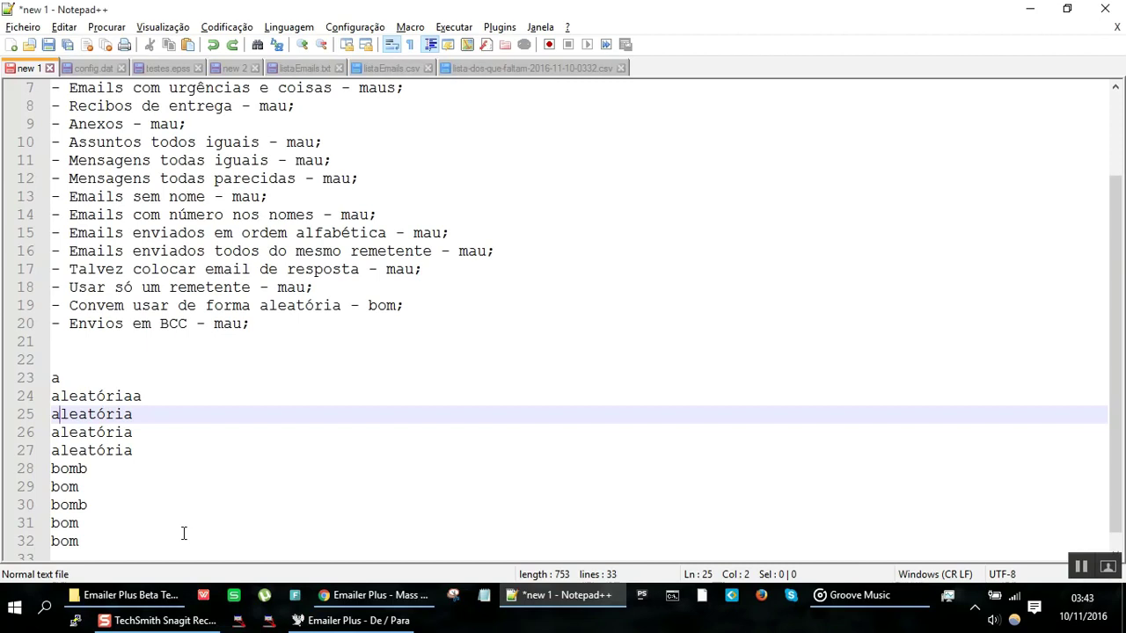
key("ctrl+z")
key("ctrl+z")
key("ctrl+z")
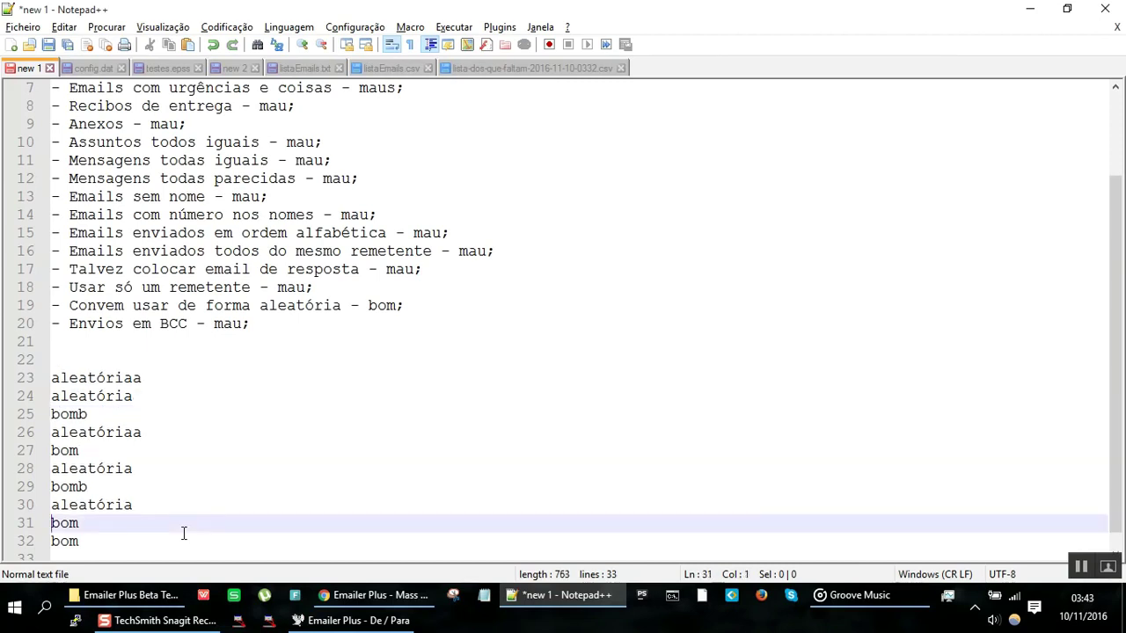
key("ctrl+z")
key("ctrl+z")
key("ctrl+z")
key("ctrl+z")
key("ctrl+z")
key("ctrl+z")
key("ctrl+z")
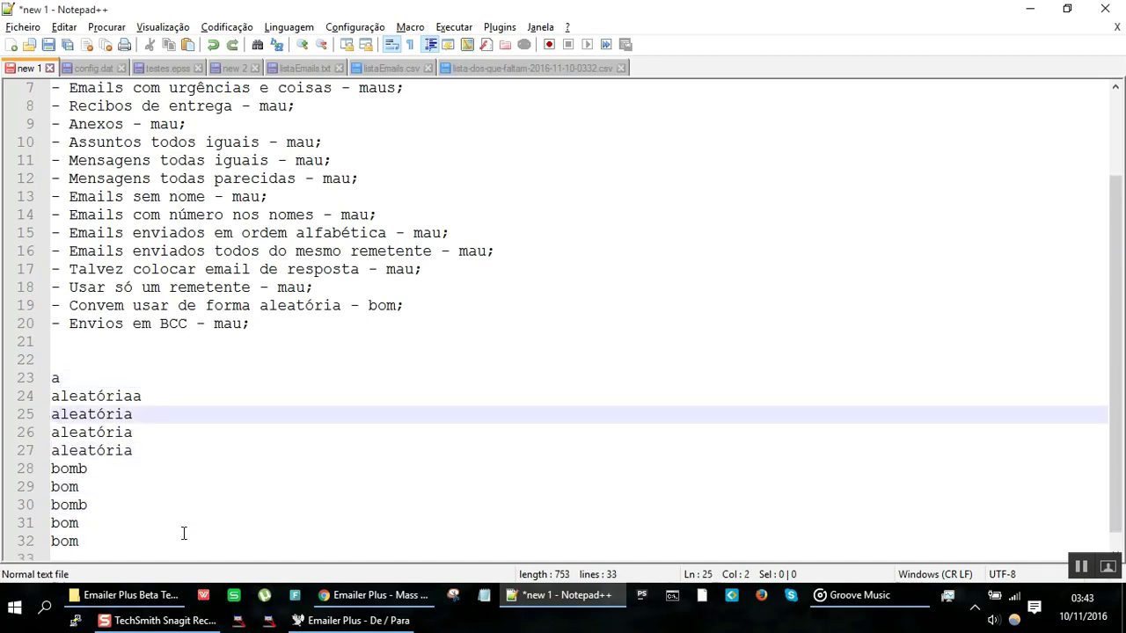
Step: Delete the scratch aleatória, bom and bomb lines 23–27, then return to Emailer Plus
scroll(184, 533, "down", 1)
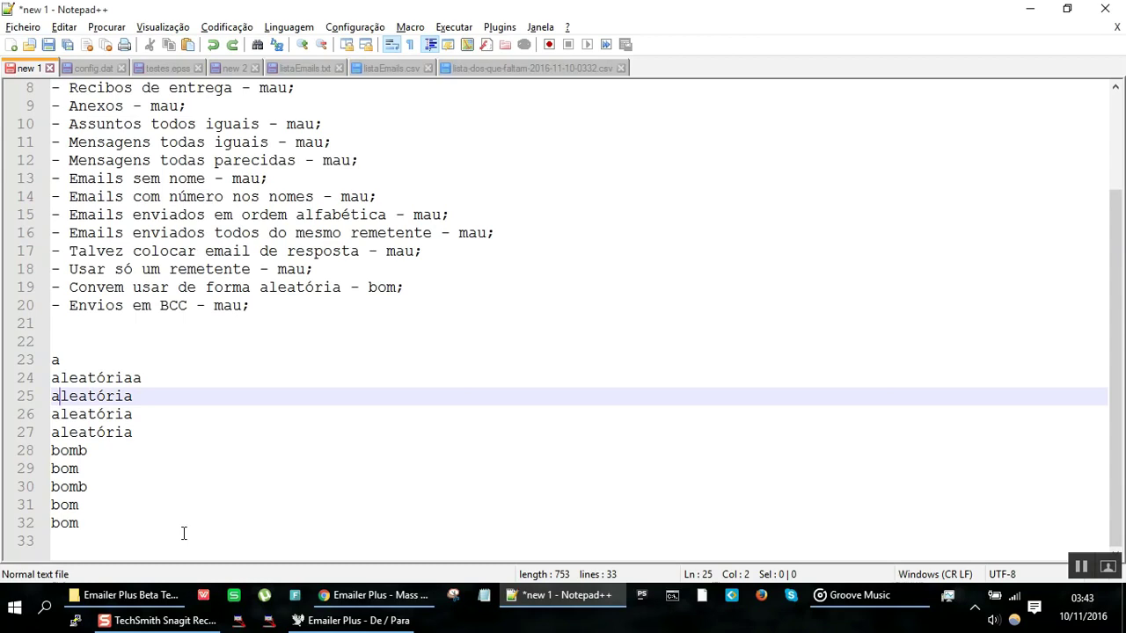
key("Up")
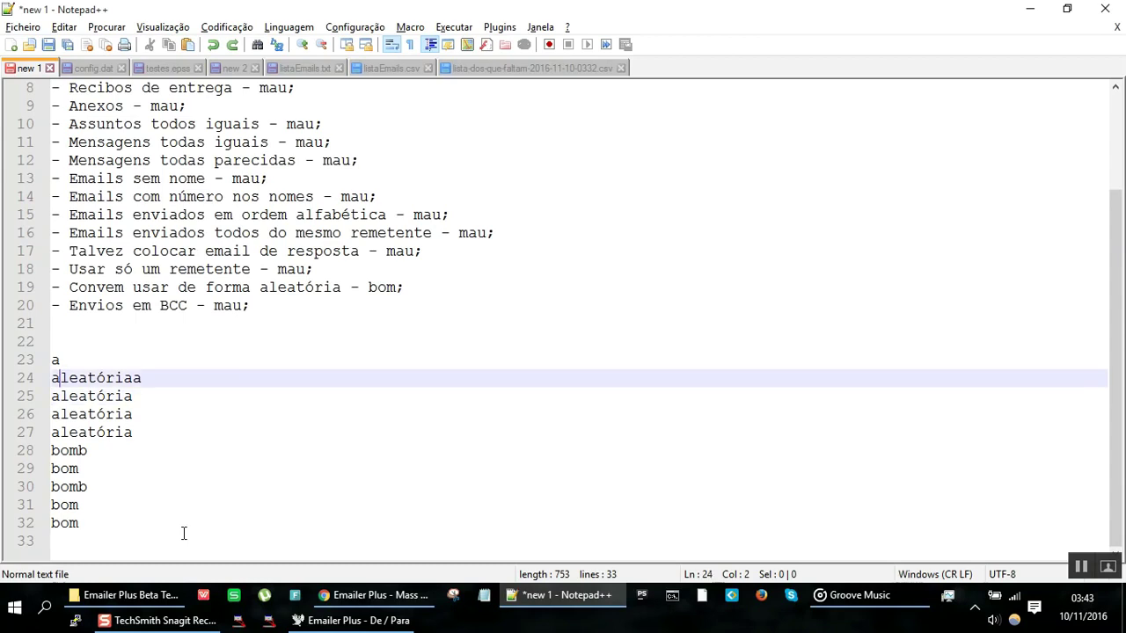
key("Up")
key("Home")
key("shift+Down")
key("shift+Down")
key("shift+Down")
key("shift+Down")
key("shift+Down")
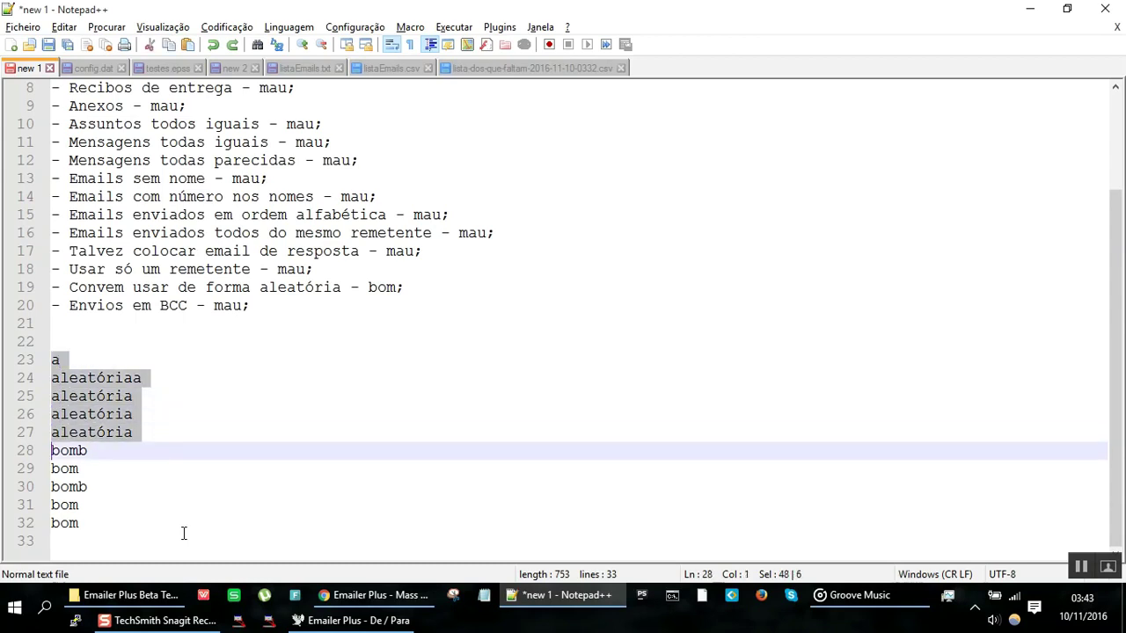
key("Delete")
key("shift+Down")
key("shift+Down")
key("shift+Down")
key("shift+Down")
key("shift+Down")
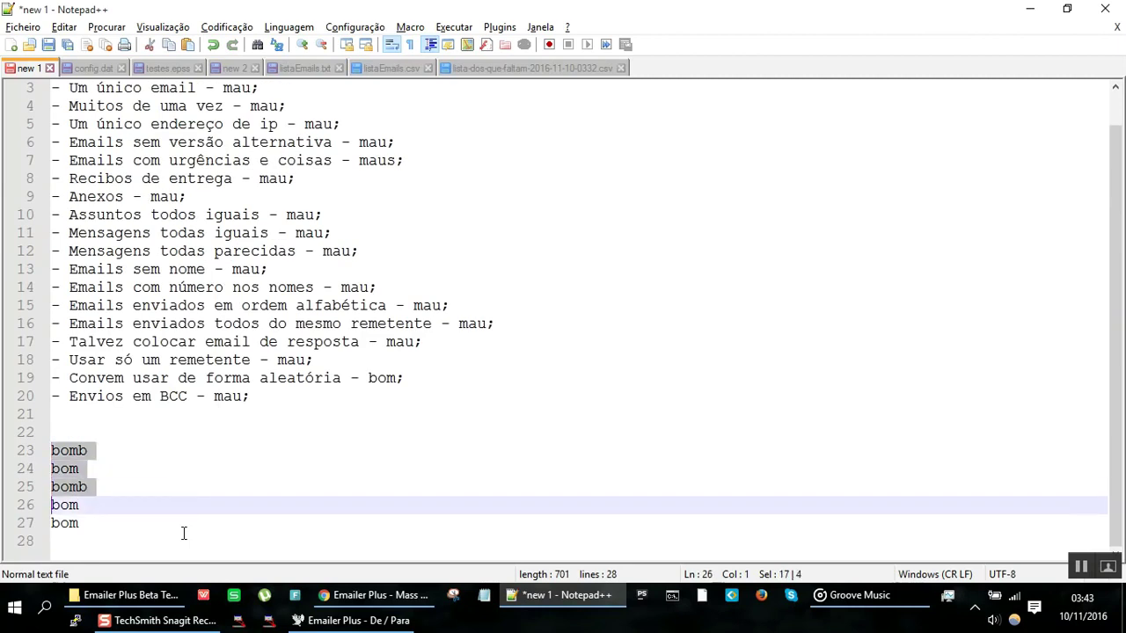
key("Delete")
key("alt+Tab")
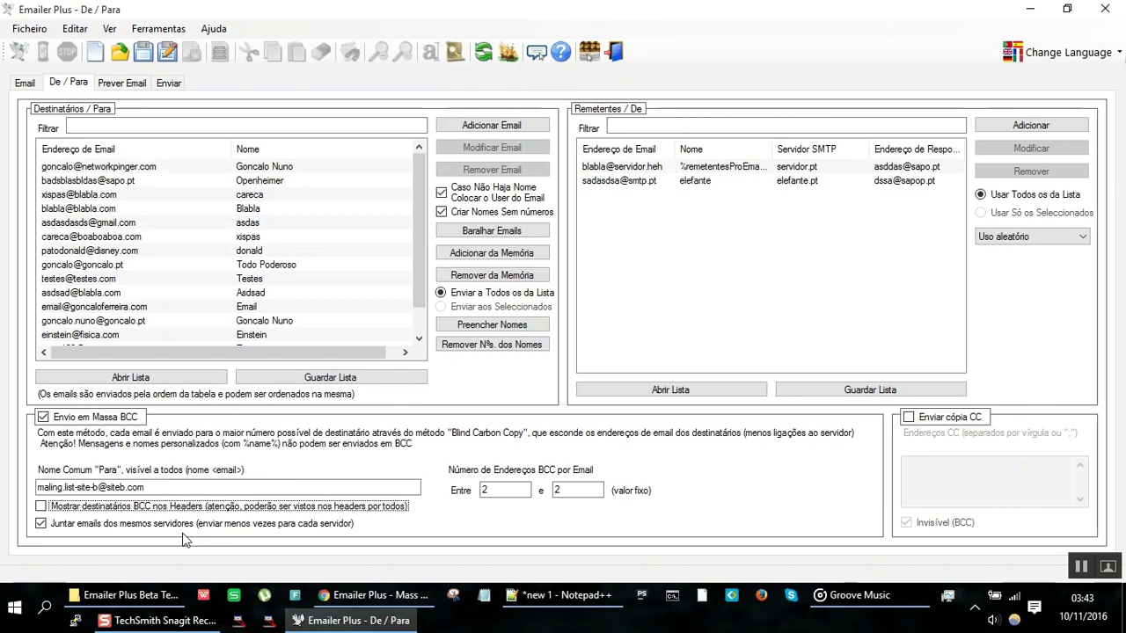
left_click(179, 527)
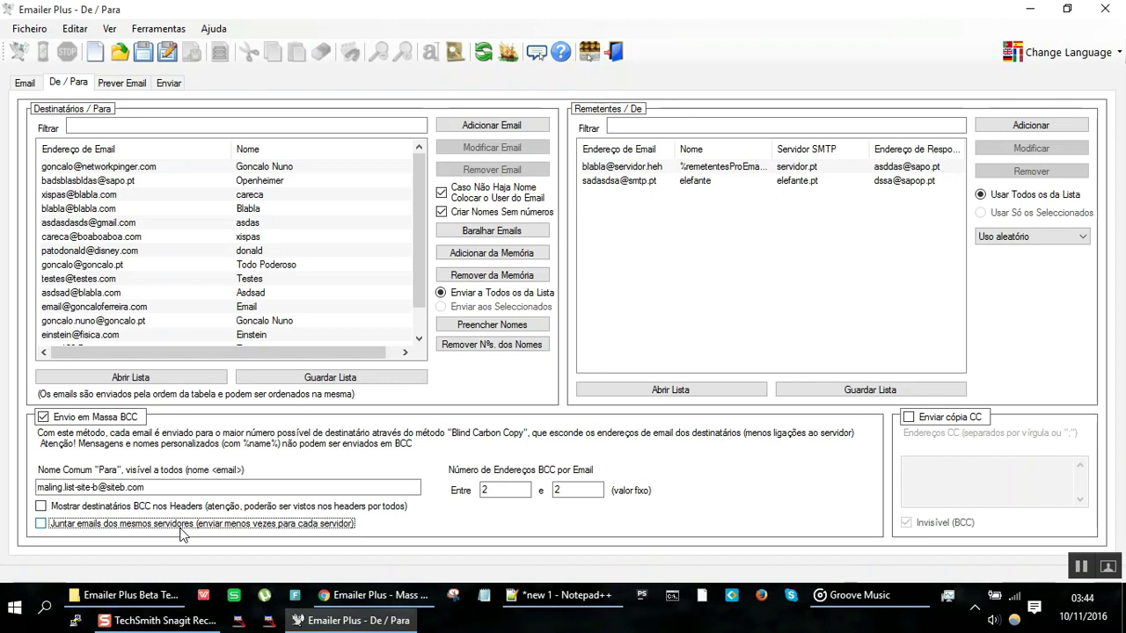
left_click(183, 535)
Step: In Notepad++, add alternating 'aleatória' and 'bom' trial lines via autocomplete
key("alt+Tab")
type("a")
key("Return")
key("Return")
type("b")
key("Return")
key("Return")
type("a")
key("Return")
key("Return")
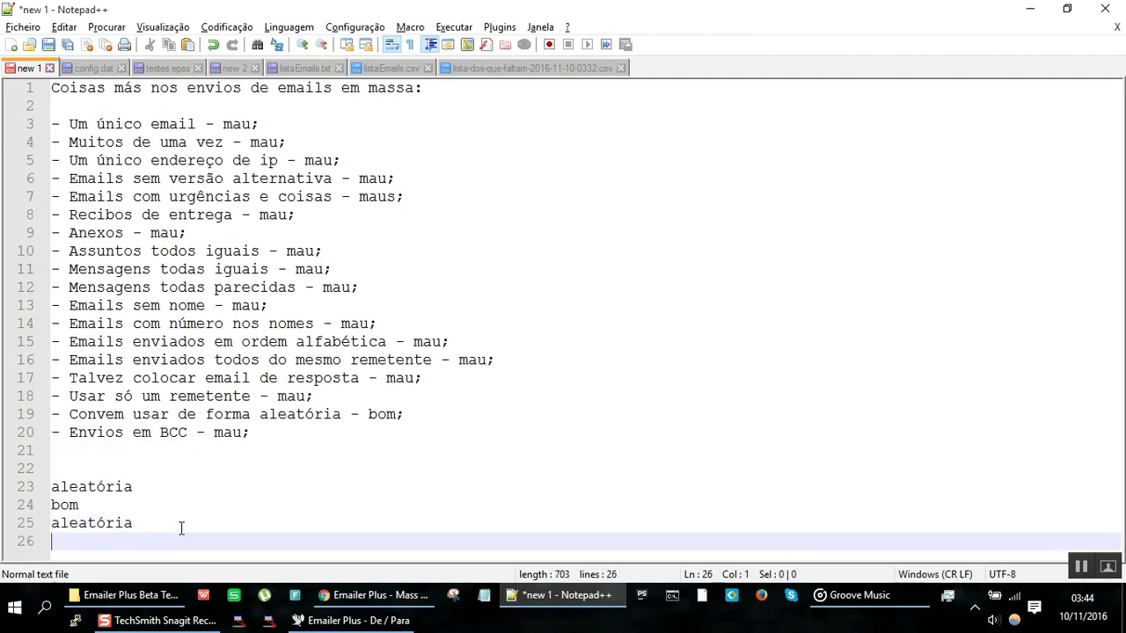
type("b")
key("Return")
key("Return")
type("a")
key("Return")
key("Return")
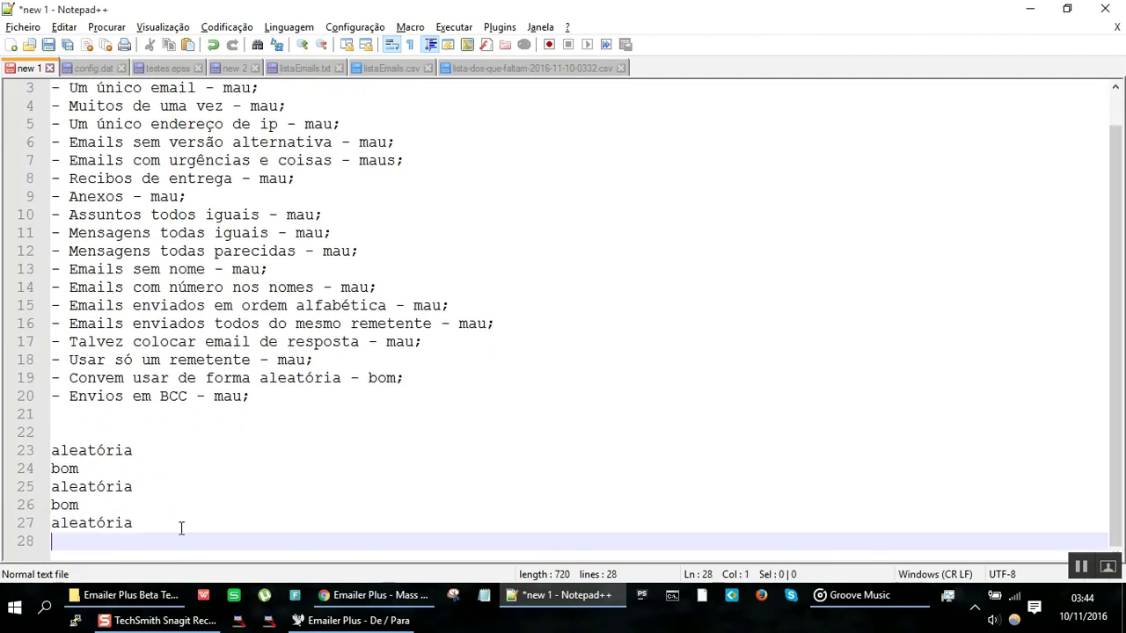
type("b")
key("Return")
key("Return")
Step: Regroup the trial lines into three 'aleatória' lines followed by three 'bom' lines
key("Up")
key("Up")
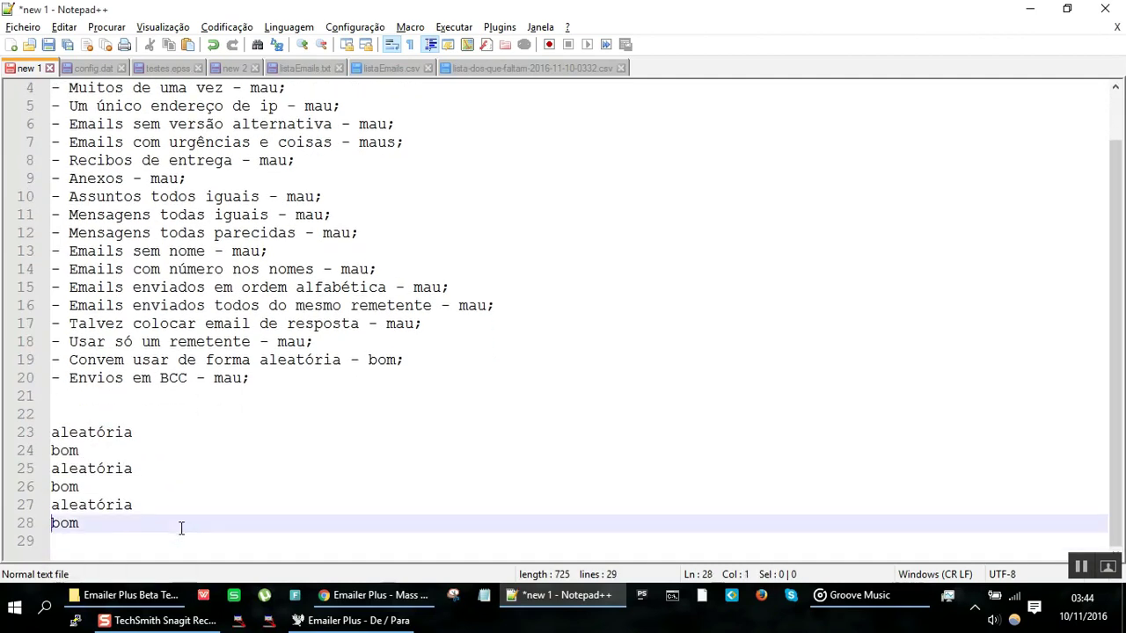
key("Up")
key("Up")
key("Up")
key("Up")
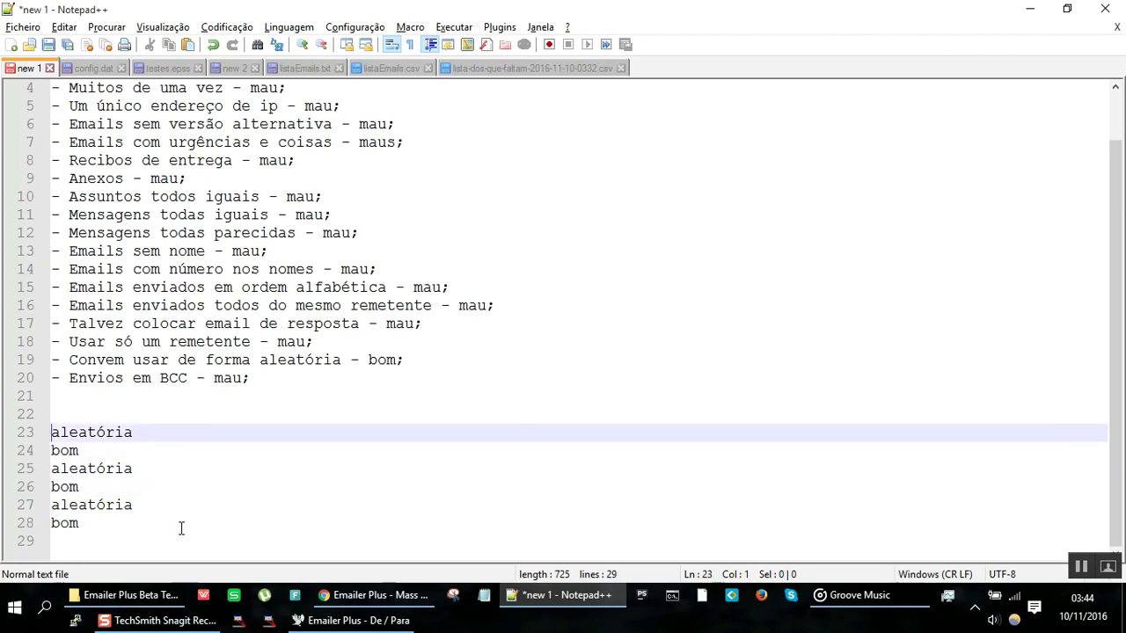
key("Down")
key("Down")
key("Down")
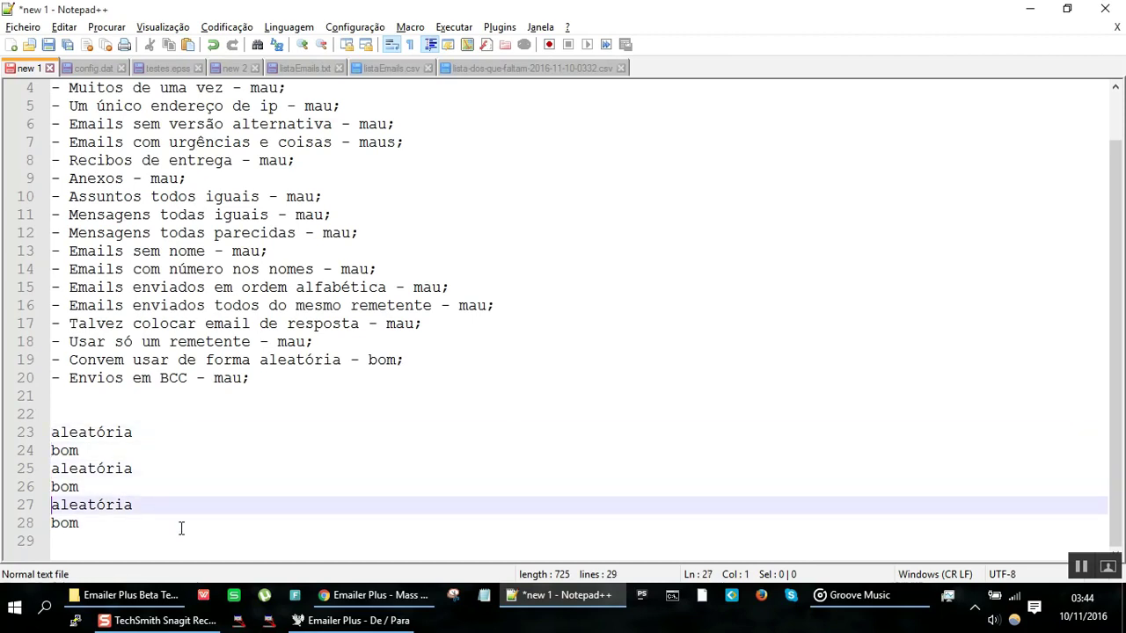
key("Up")
key("Up")
key("Up")
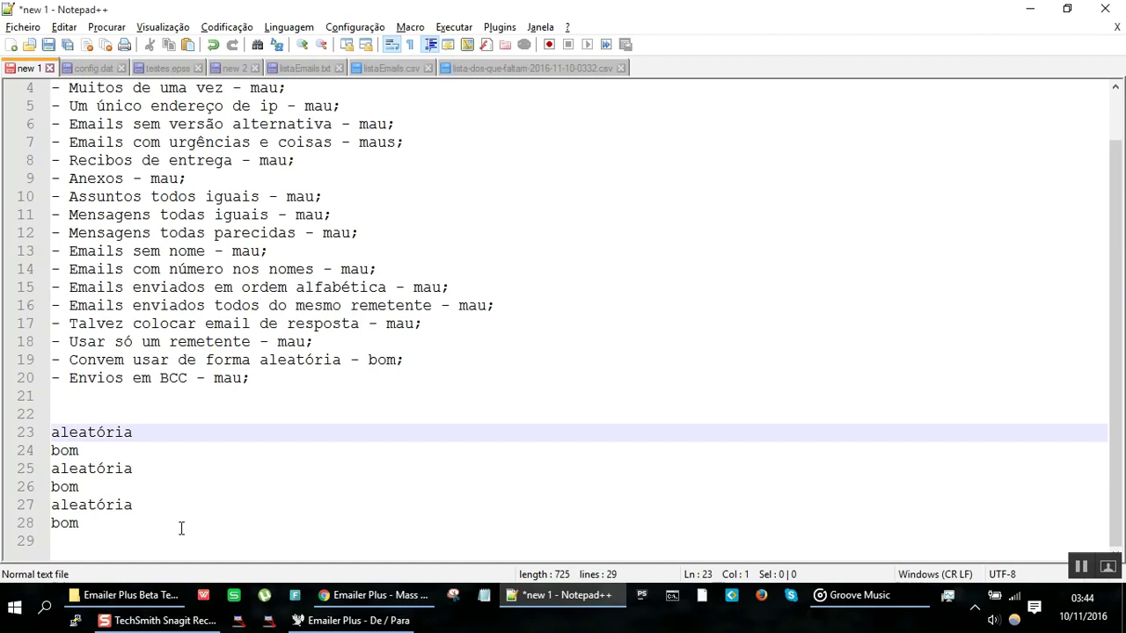
key("Down")
key("Down")
key("Down")
key("Up")
key("End")
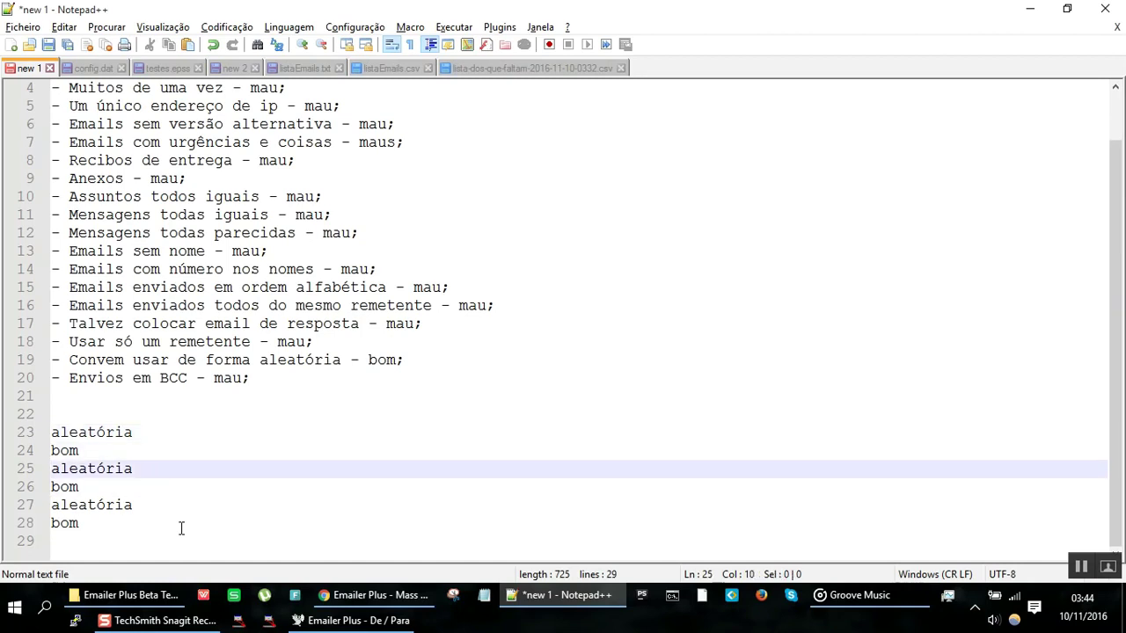
key("Return")
key("Down")
key("End")
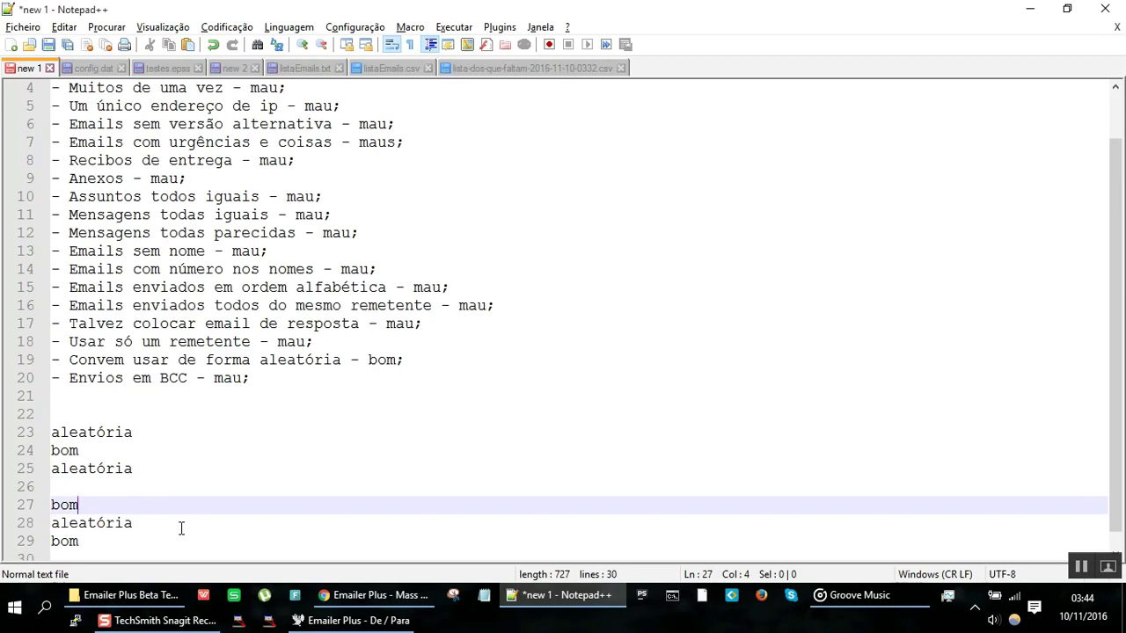
key("Down")
key("Down")
key("Down")
key("Up")
key("Up")
key("Up")
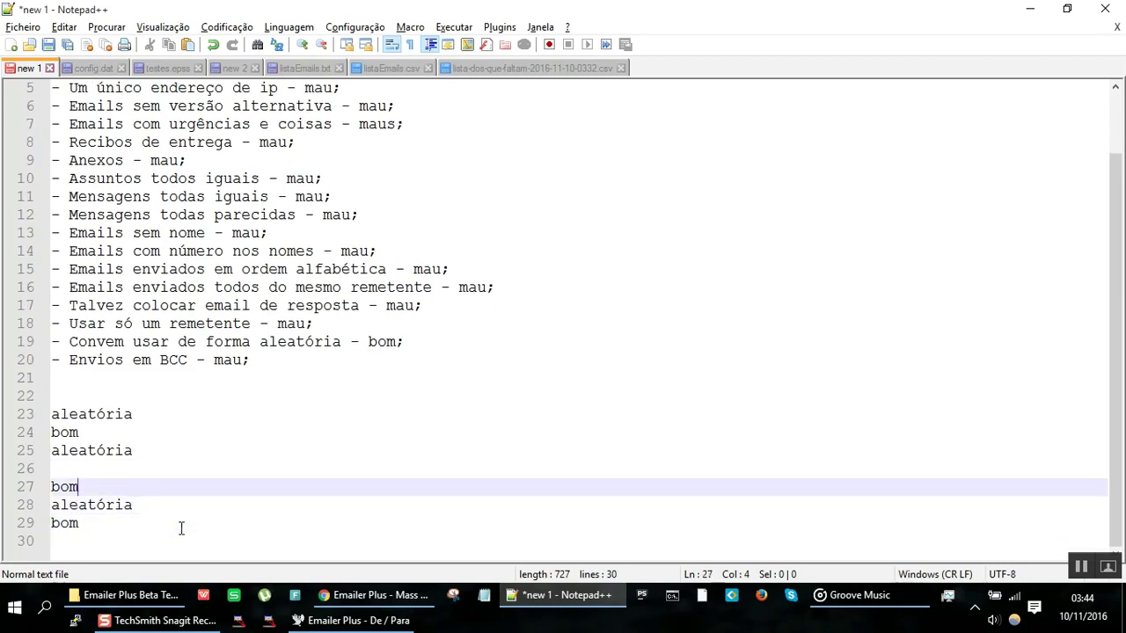
key("Up")
key("Up")
key("Up")
key("Up")
key("Down")
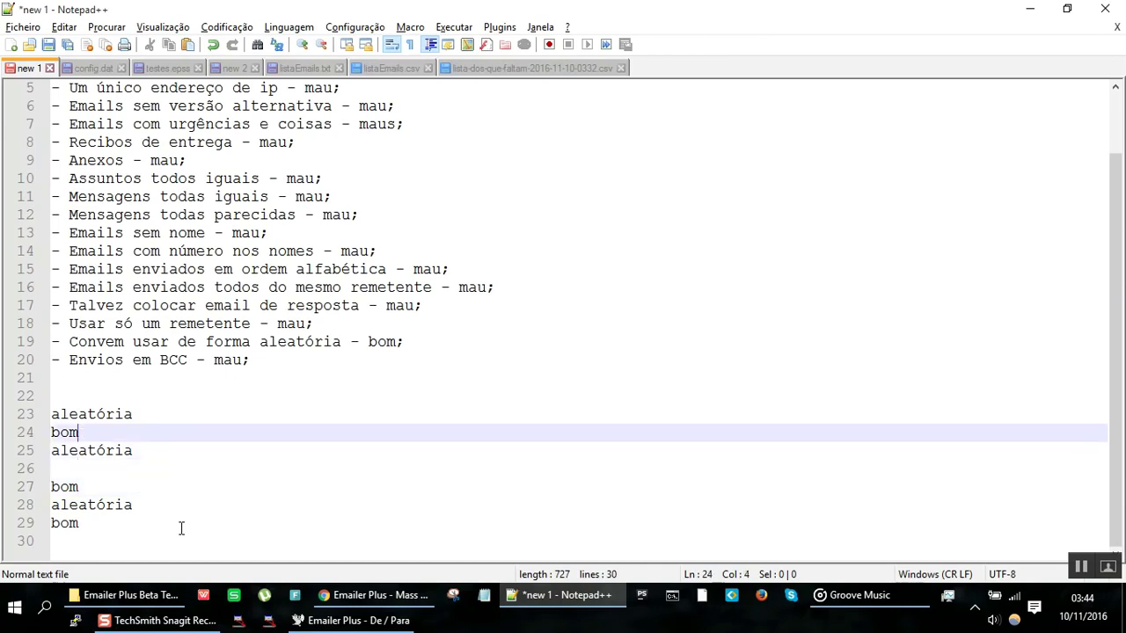
key("BackSpace")
key("BackSpace")
key("BackSpace")
type("a")
key("Return")
key("Down")
key("Down")
key("Down")
key("Down")
key("End")
key("shift+Home")
type("bom")
left_click(180, 530)
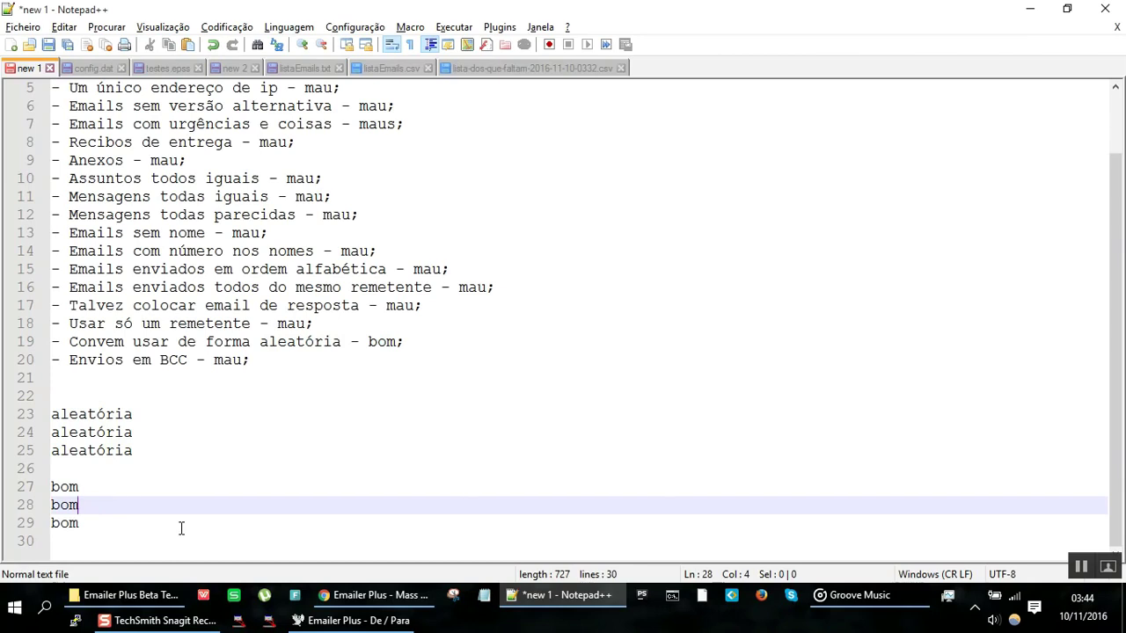
key("Up")
key("Up")
key("Up")
key("Up")
key("Up")
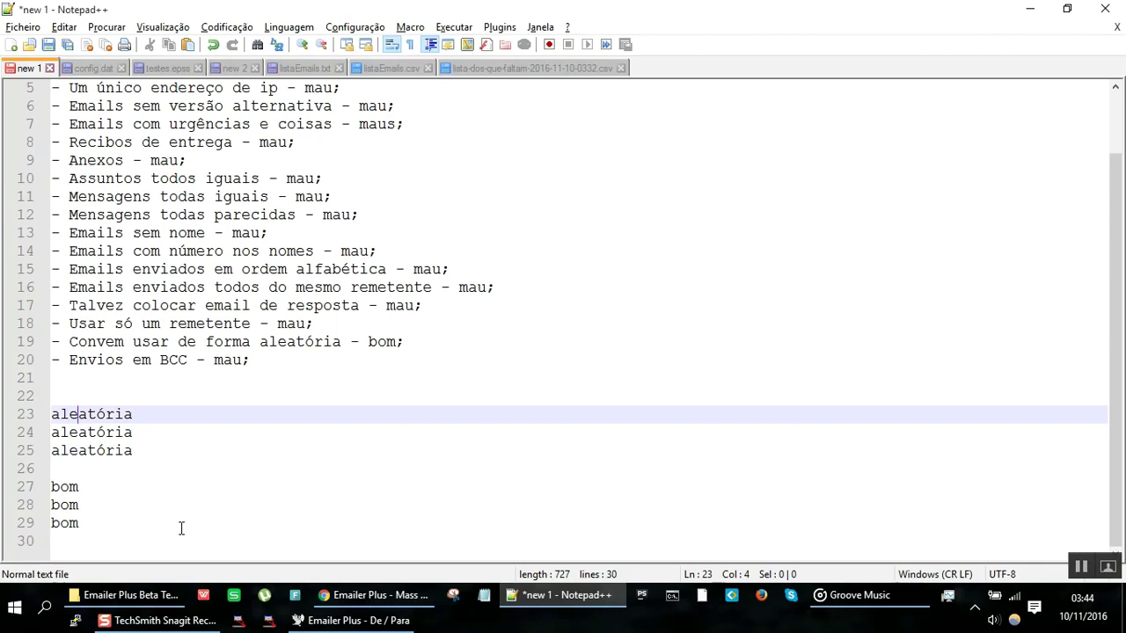
key("Down")
key("Down")
key("Down")
key("Down")
key("Down")
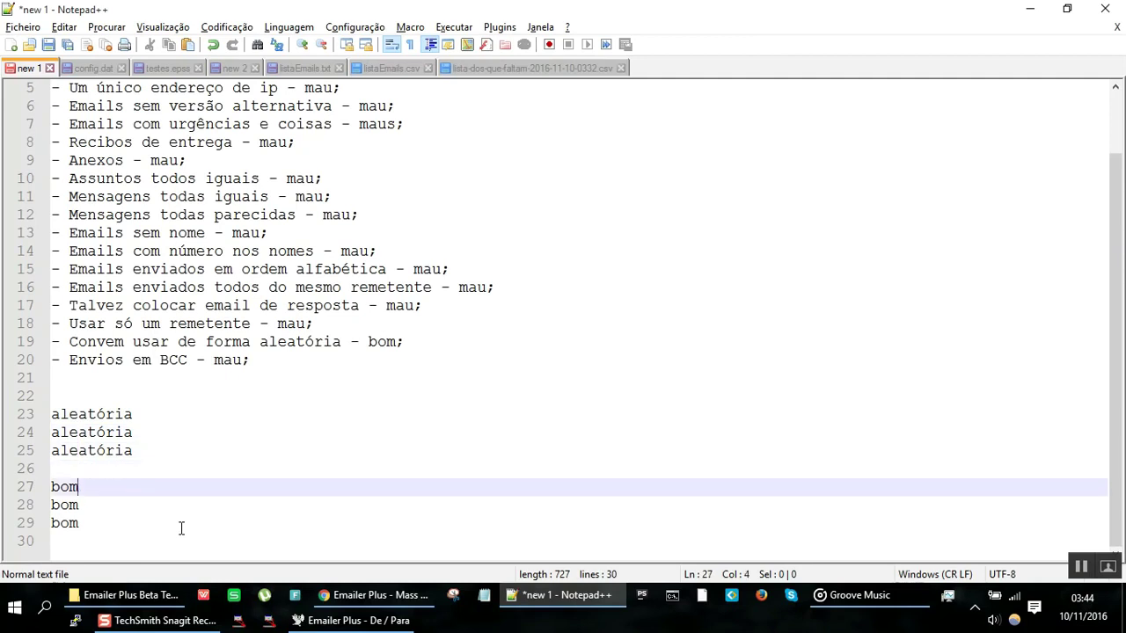
key("Down")
key("Down")
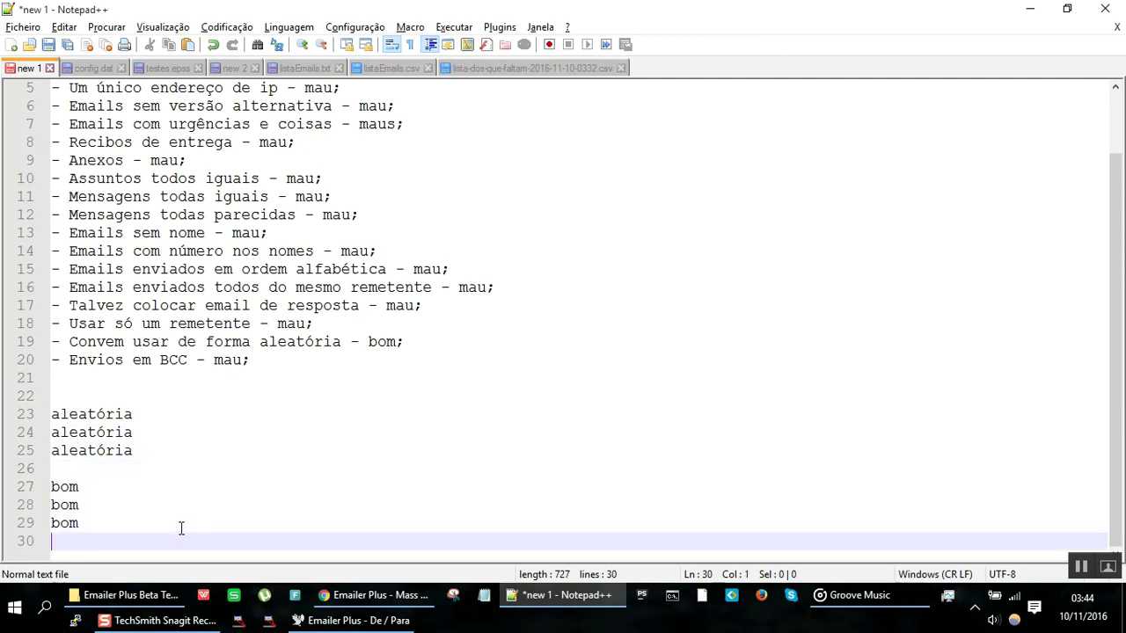
key("Up")
key("Up")
key("Up")
key("Up")
key("Up")
key("Up")
key("Up")
key("Up")
key("Down")
key("Down")
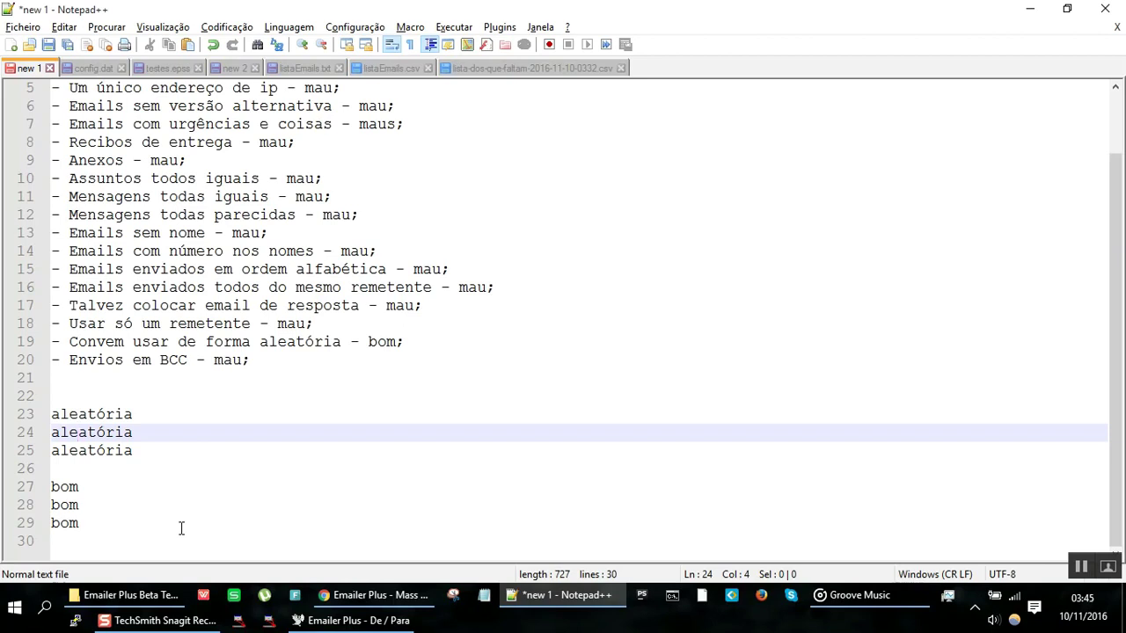
Step: Select and delete the trial lines 22–29, then return to Emailer Plus
key("Up")
key("Up")
key("Up")
key("Down")
key("shift+Down")
key("shift+Down")
key("shift+Down")
key("shift+Down")
key("shift+Down")
key("shift+Down")
key("shift+Down")
key("shift+Down")
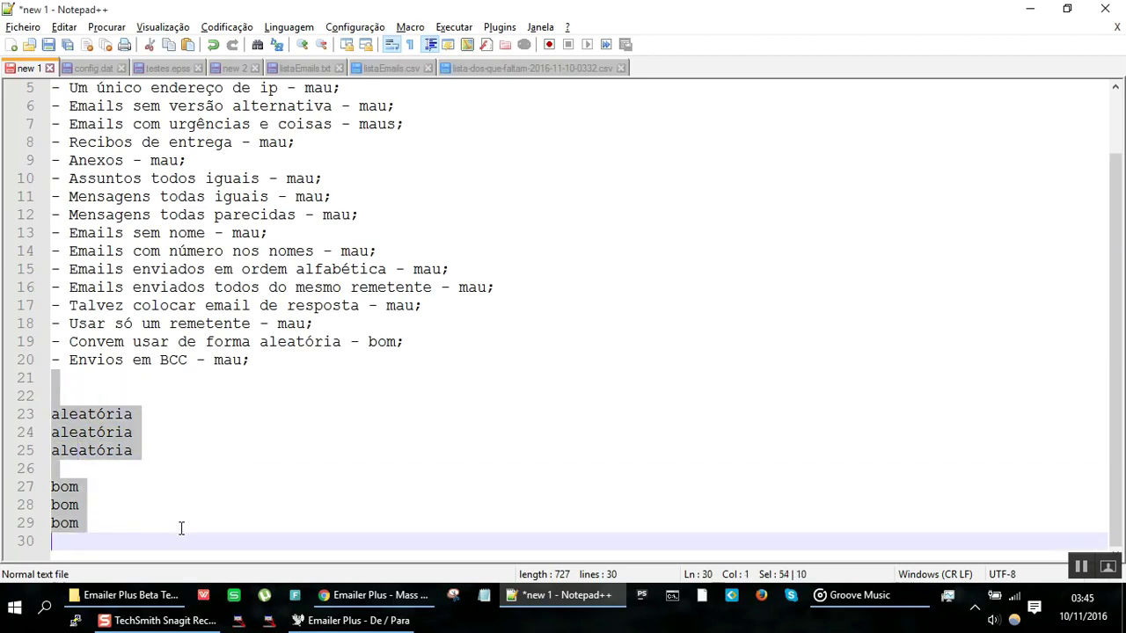
key("Delete")
key("alt+Tab")
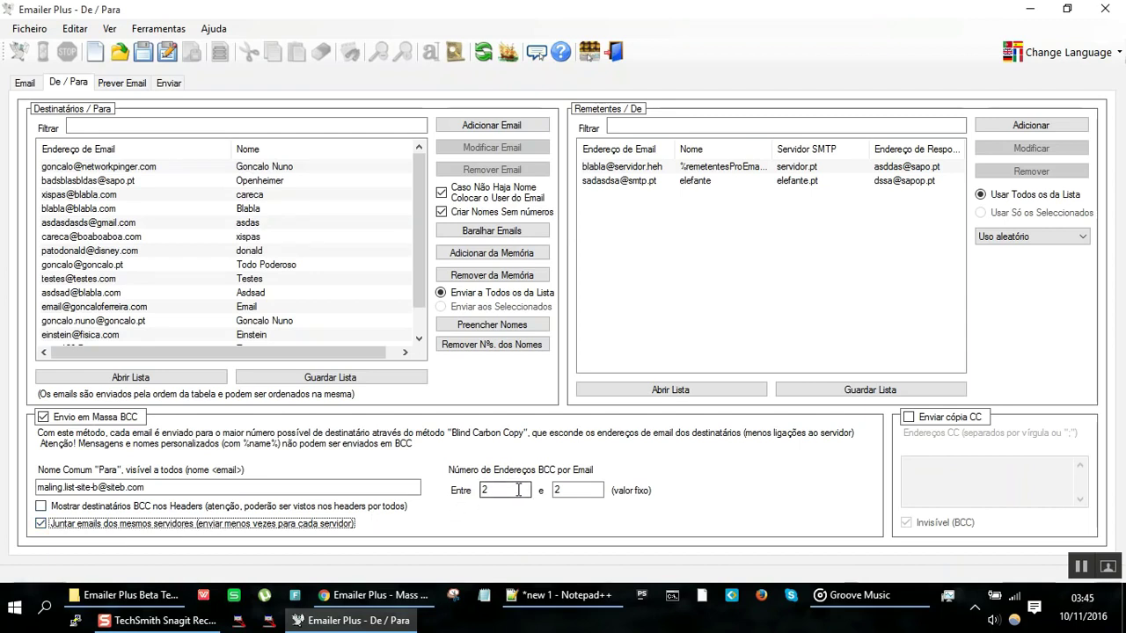
double_click(518, 490)
left_click(591, 491)
double_click(589, 491)
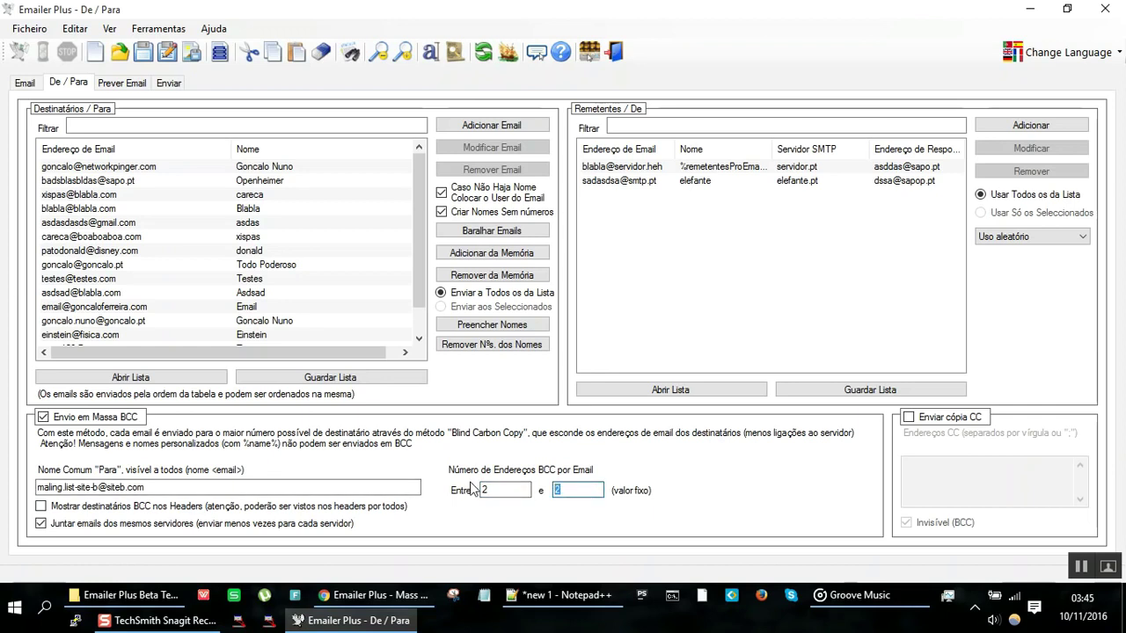
type("10")
key("Tab")
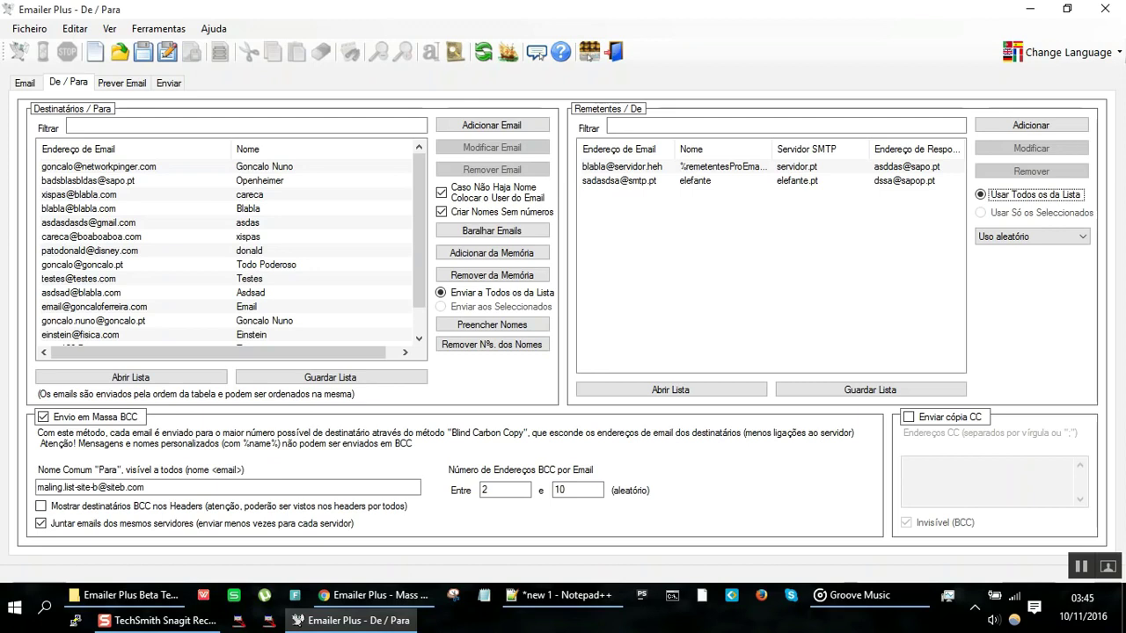
double_click(590, 491)
type("2")
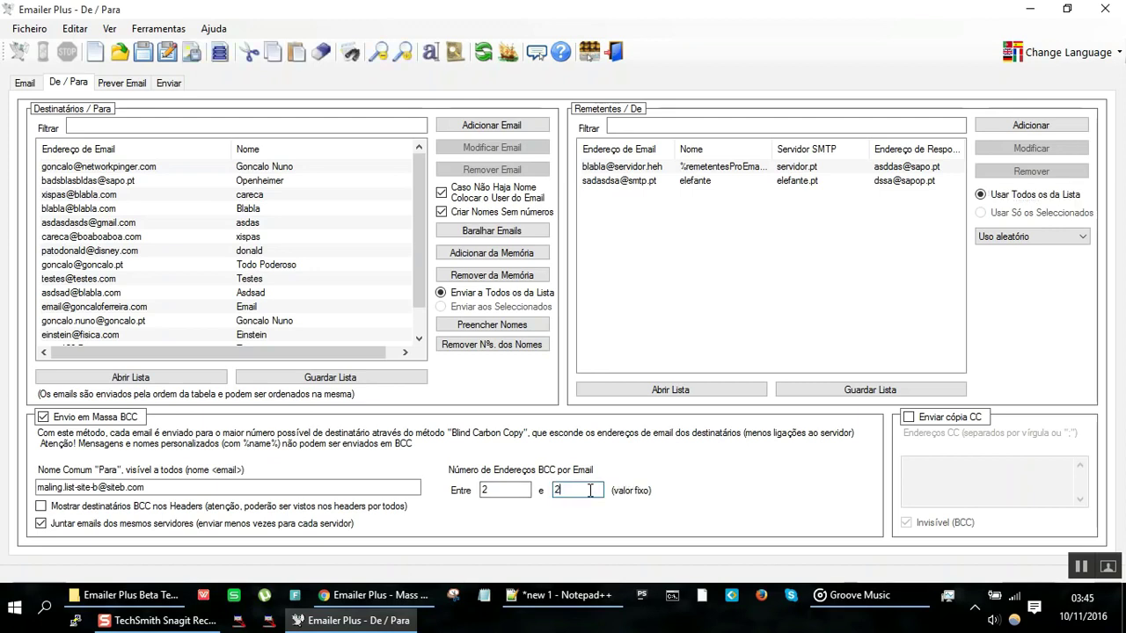
left_click(974, 417)
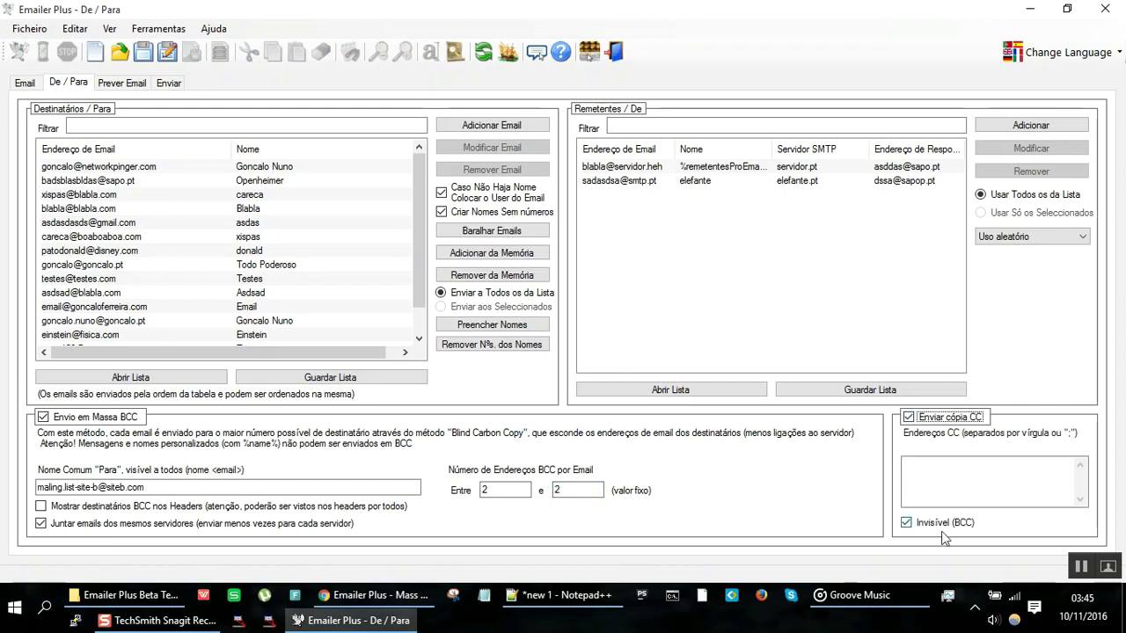
left_click(961, 480)
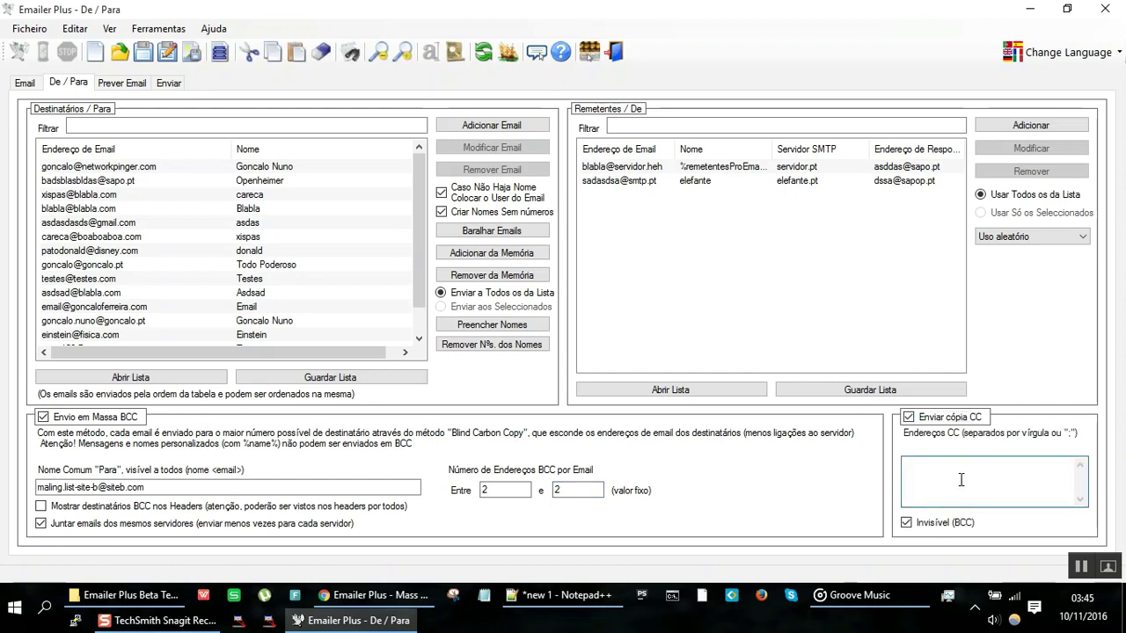
type("a@sapo.po")
key("BackSpace")
type("t.")
key("ctrl+a")
key("BackSpace")
left_click(910, 417)
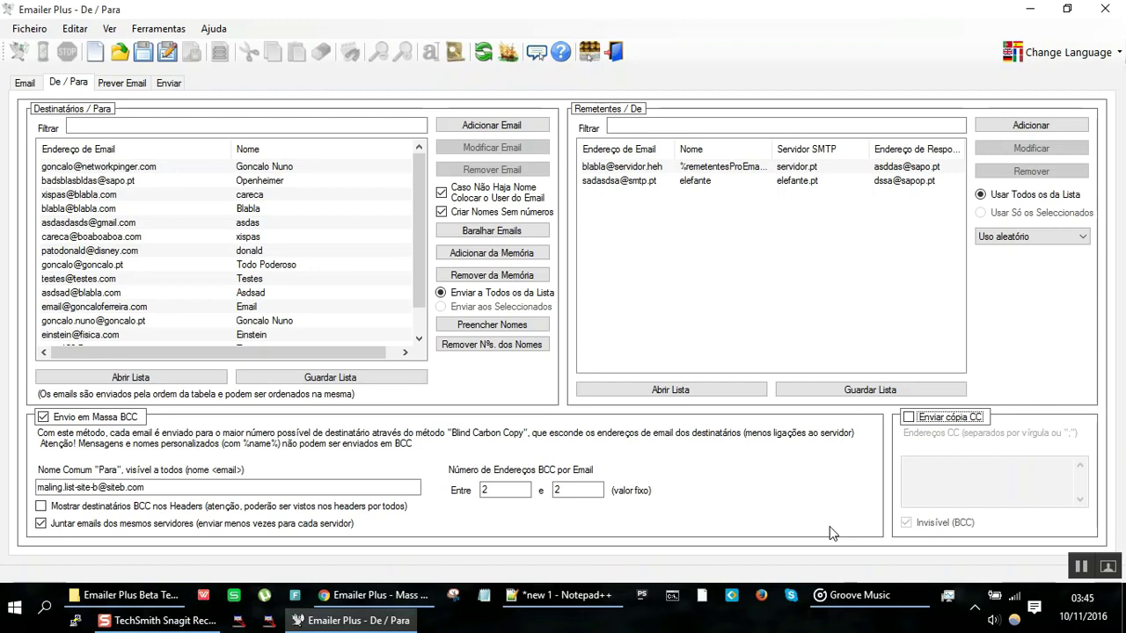
Step: Turn off mass BCC sending and append '- Evitar CC - mau;' to the Notepad++ notes
left_click(42, 418)
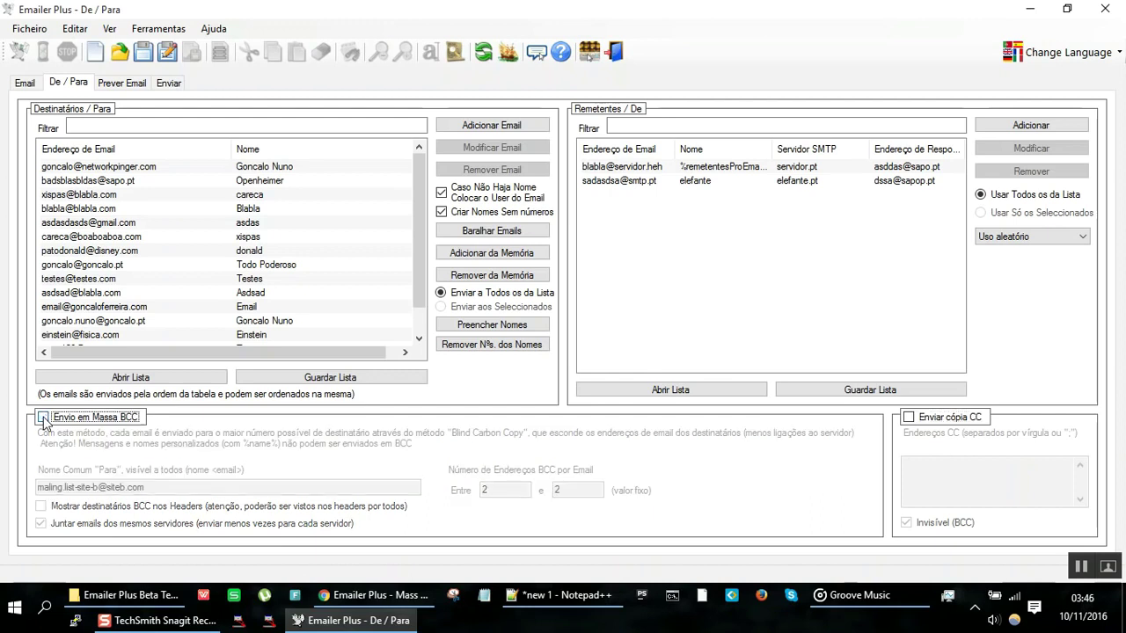
key("alt+Tab")
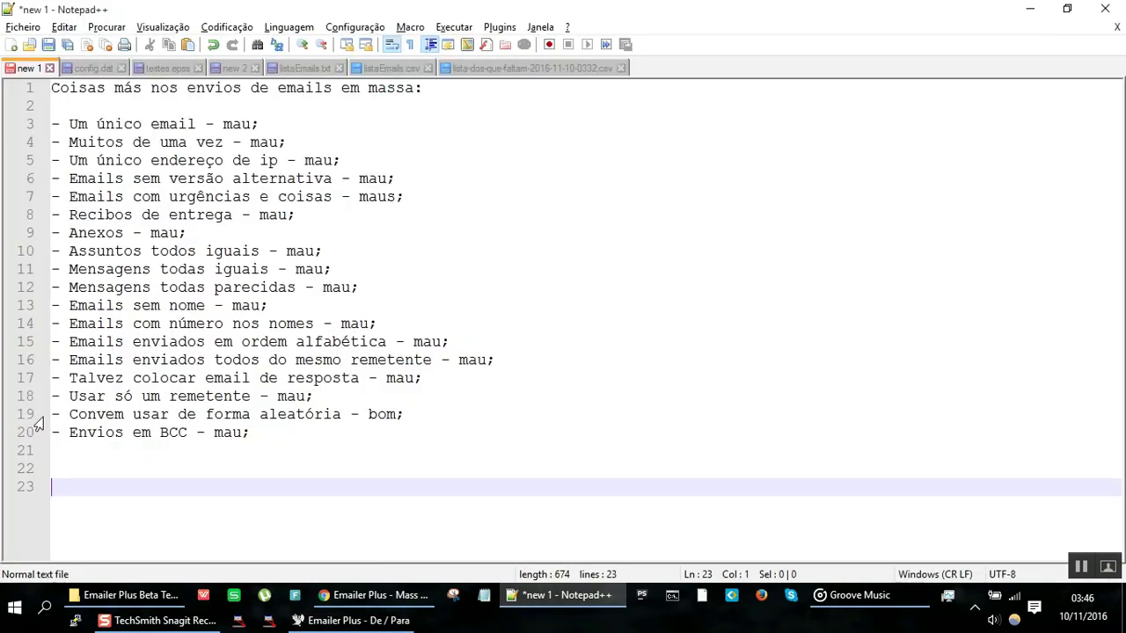
key("BackSpace")
key("BackSpace")
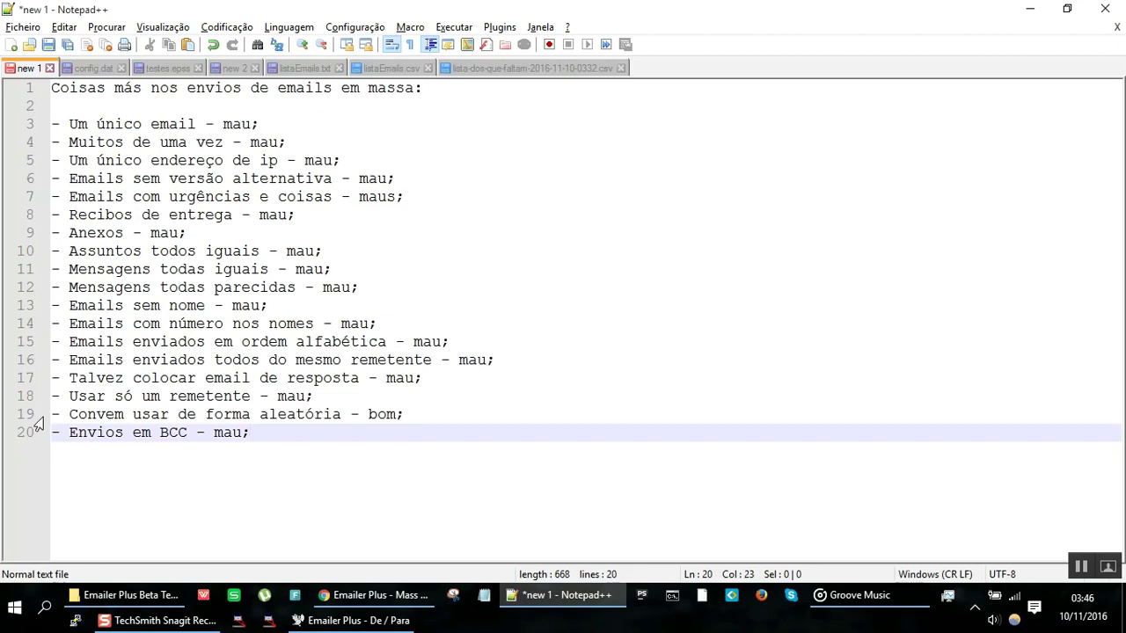
key("Return")
type("~- Evitar CC")
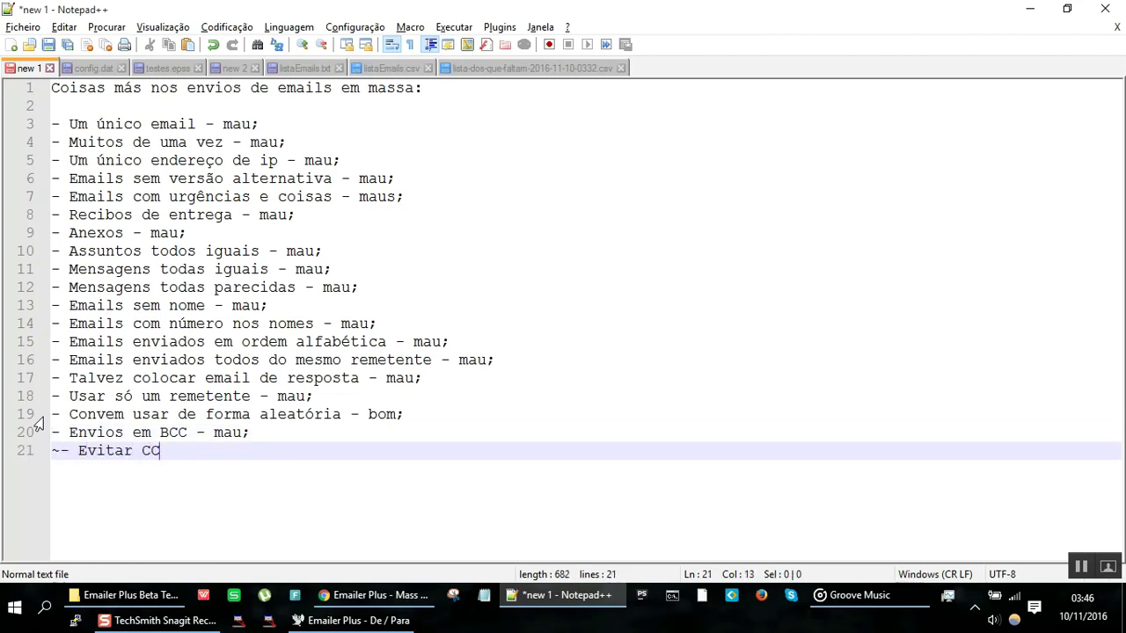
type(" - mau;")
key("Home")
key("Delete")
key("End")
type("7")
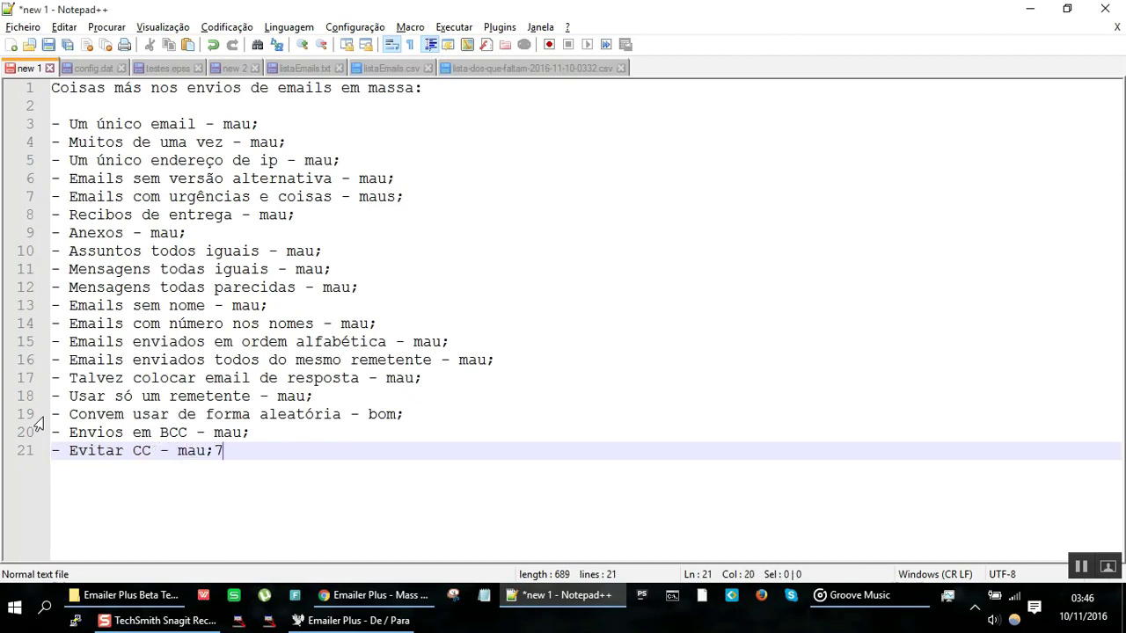
key("BackSpace")
key("Return")
key("alt+Tab")
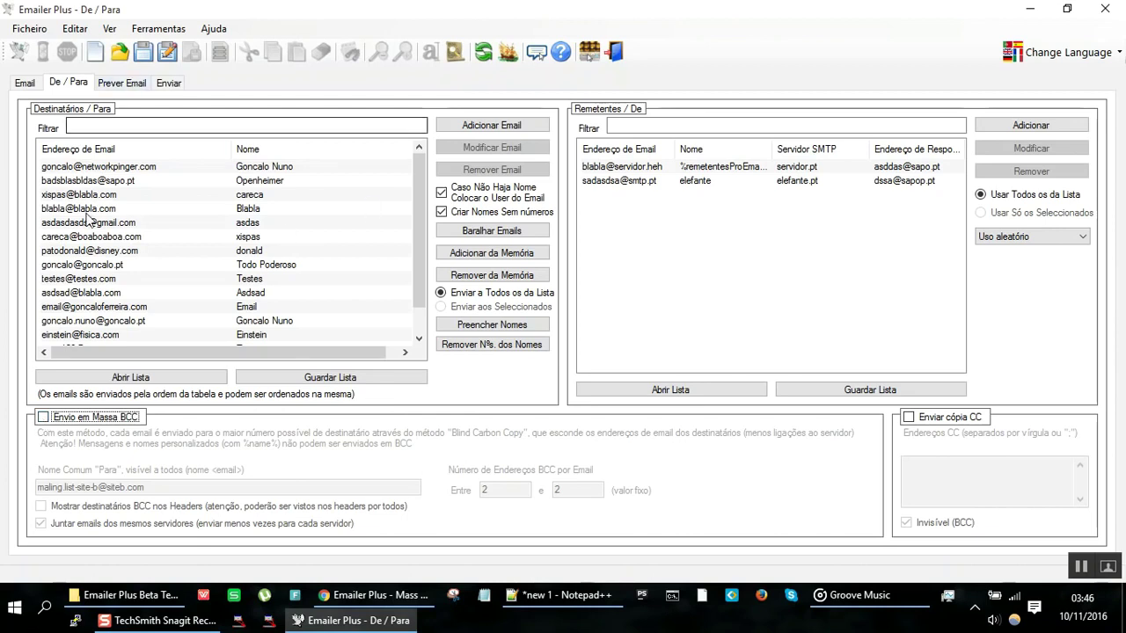
Step: Check the broken-image preview, then select the mosaico-pequeno.psng URL in the Mensagem img tag
left_click(133, 84)
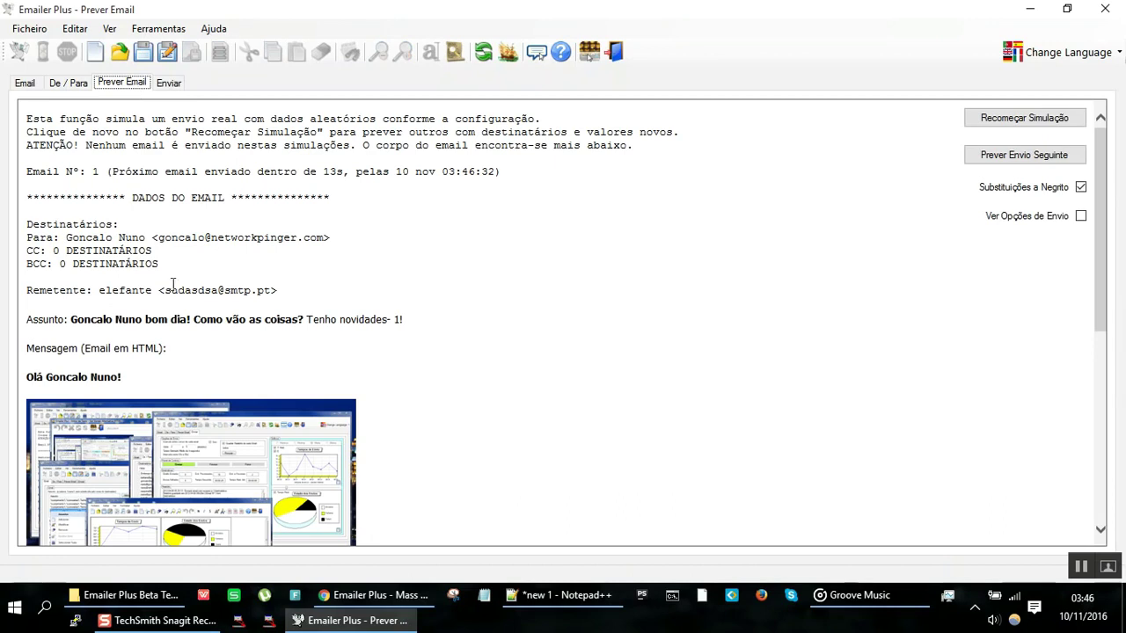
left_click(30, 84)
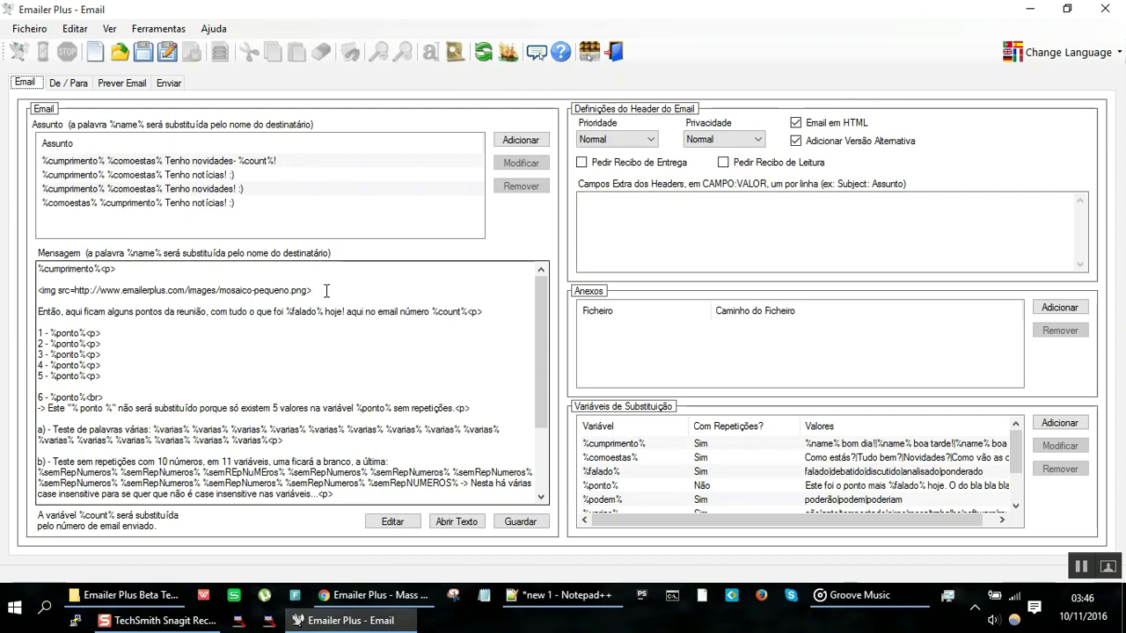
left_click(299, 290)
type("s")
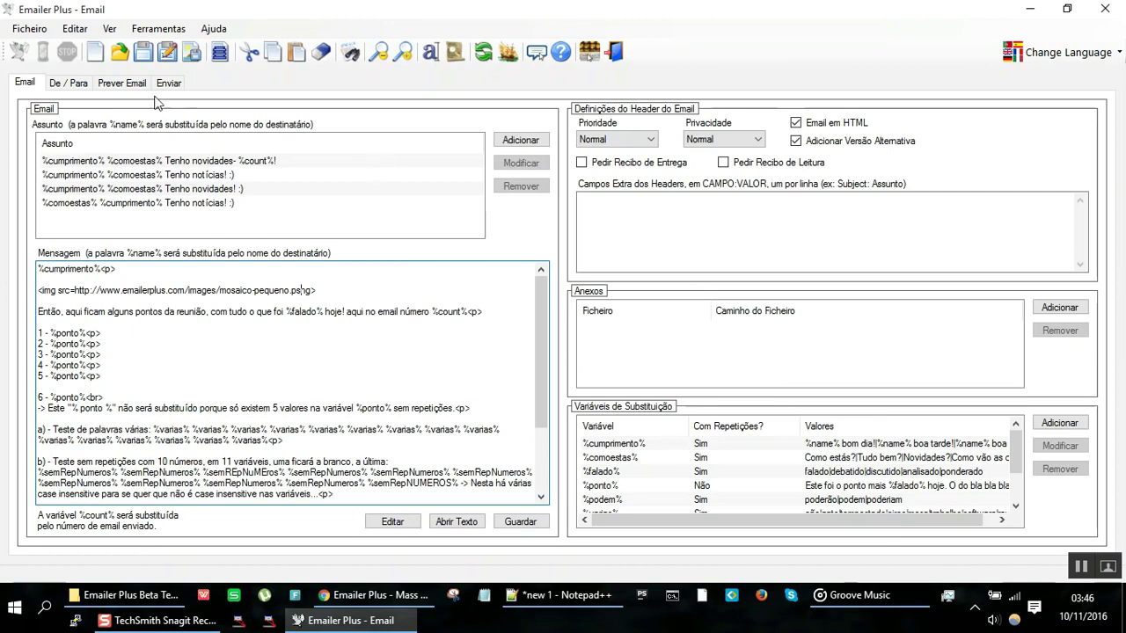
key("ctrl+Tab")
key("ctrl+Tab")
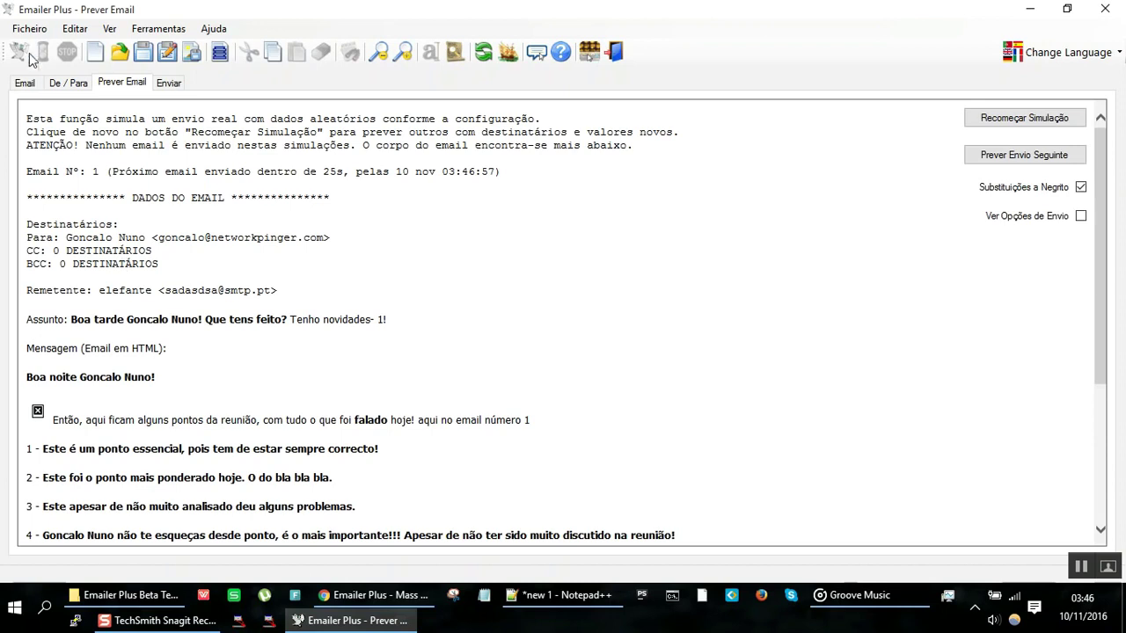
left_click(29, 84)
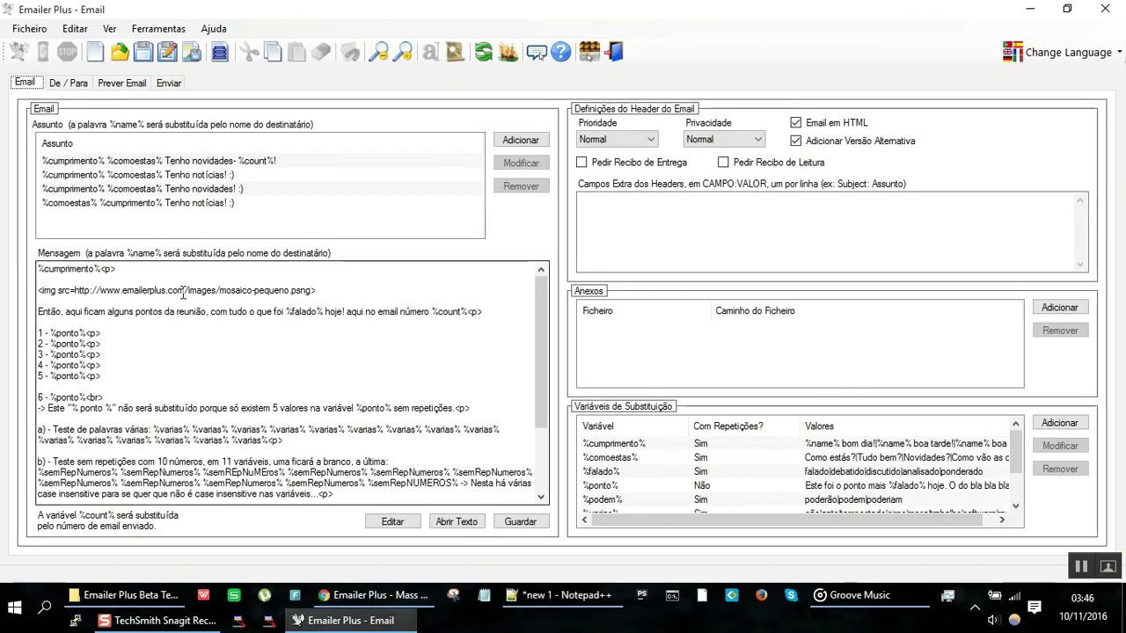
left_click_drag(76, 290, 312, 292)
key("ctrl+c")
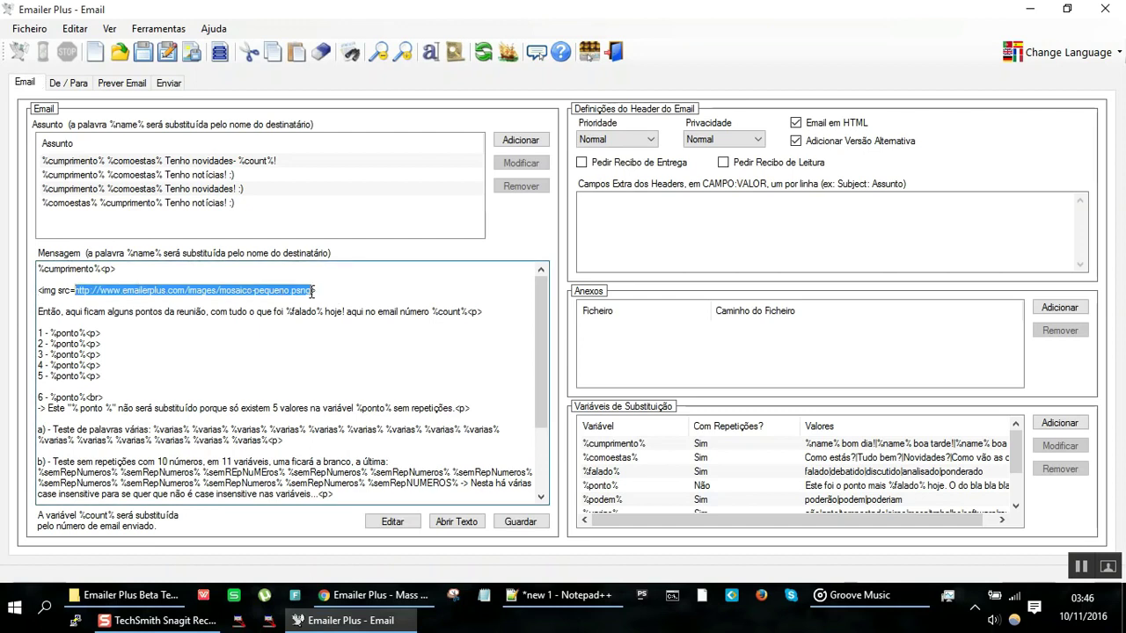
Step: Load the copied mosaico-pequeno.psng address in a new Chrome tab
left_click(420, 599)
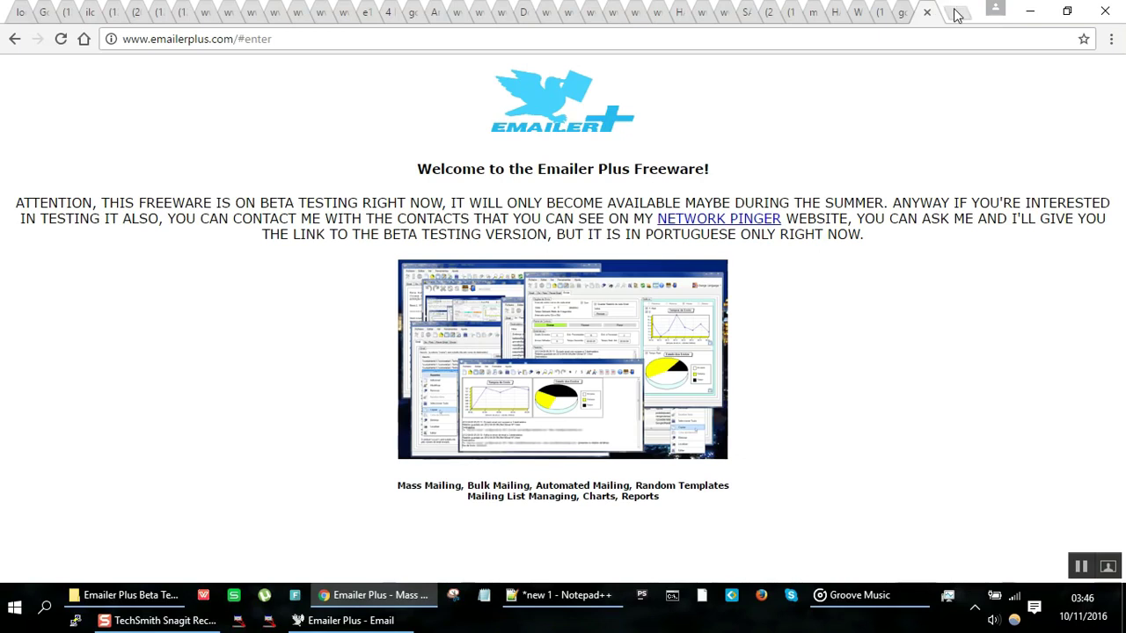
left_click(957, 15)
key("ctrl+v")
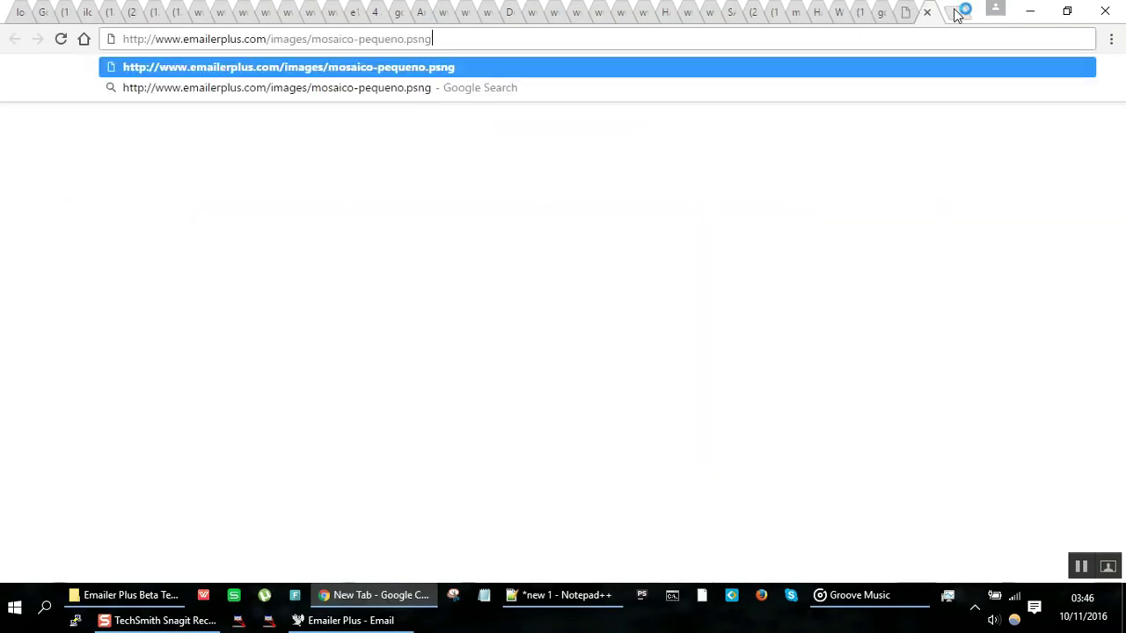
key("Return")
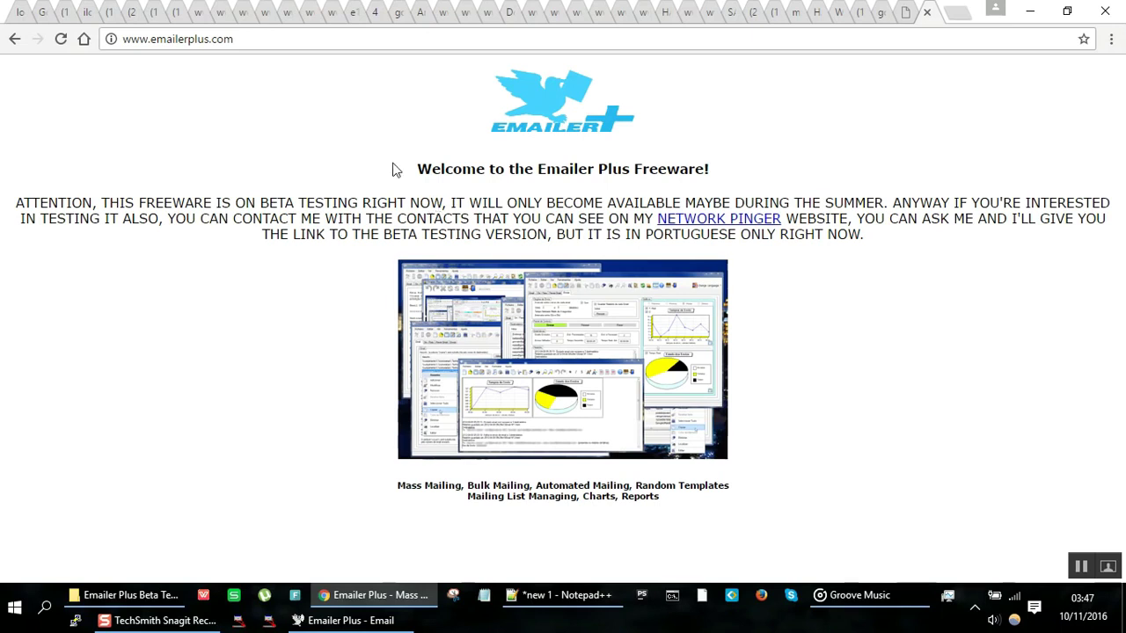
Step: Fix the extension to .png, load the working image, copy it and return to Emailer Plus
left_click(444, 38)
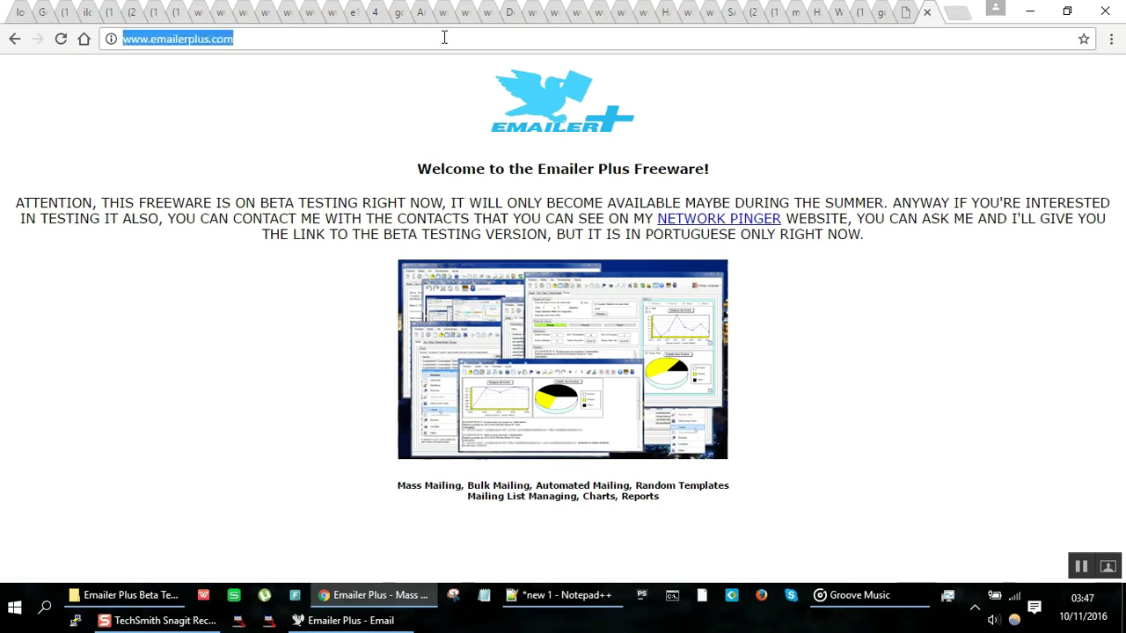
key("ctrl+v")
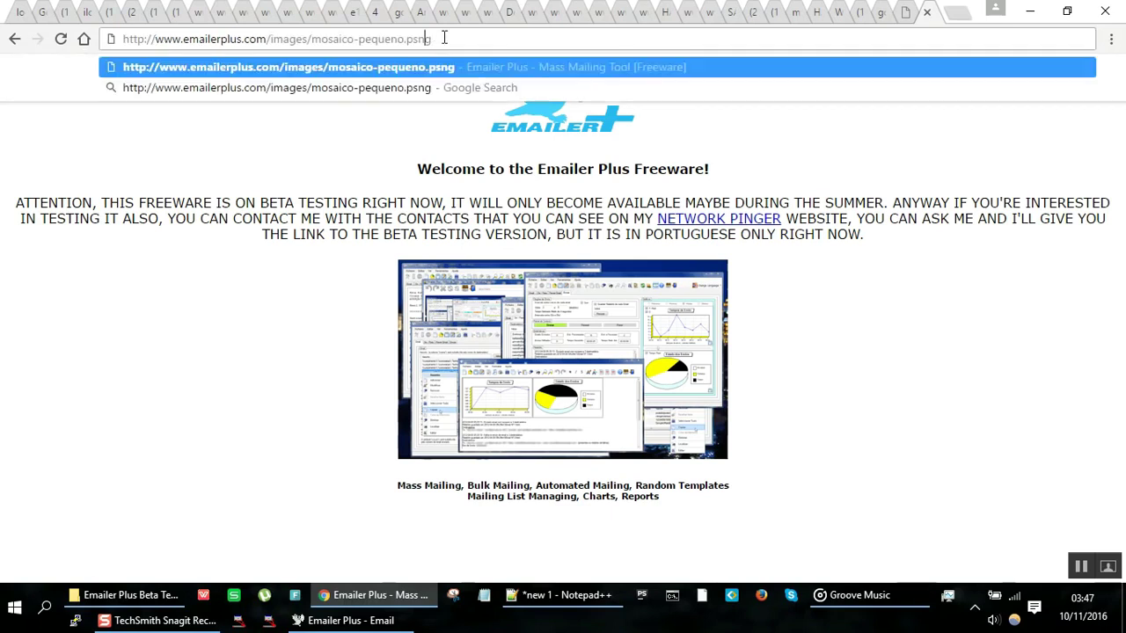
key("BackSpace")
key("ctrl+a")
key("Return")
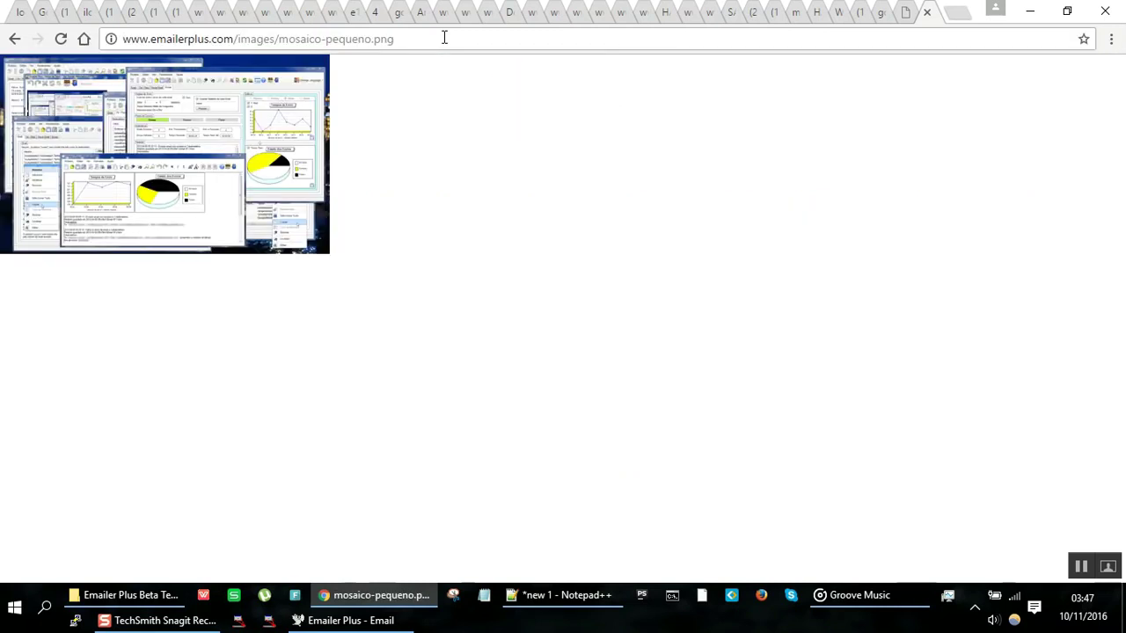
key("alt+Left")
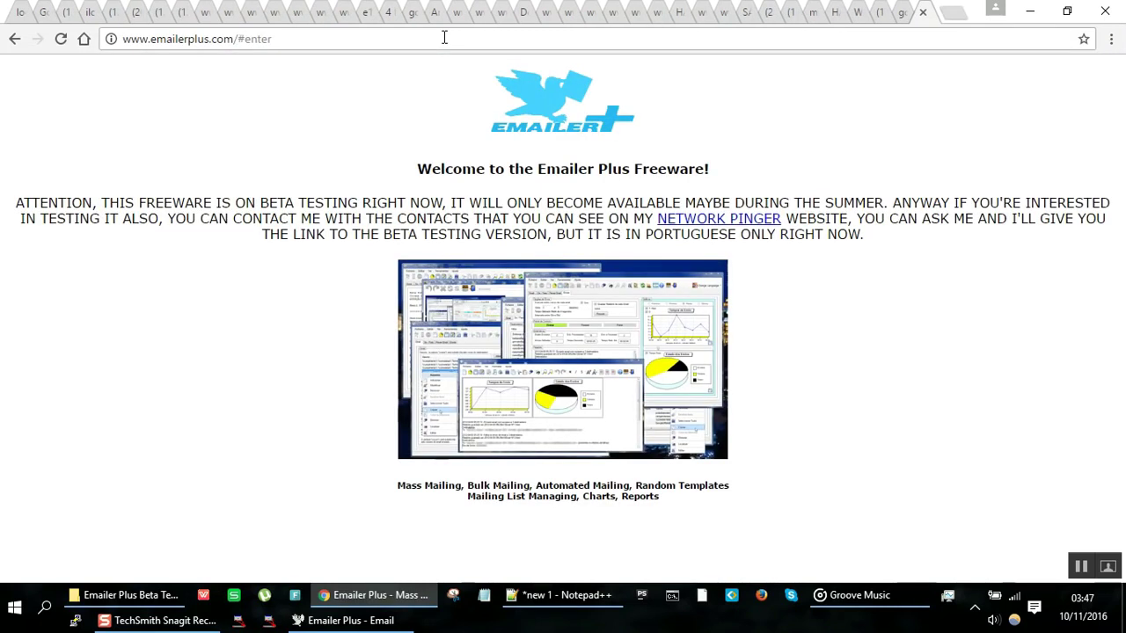
key("alt+Tab")
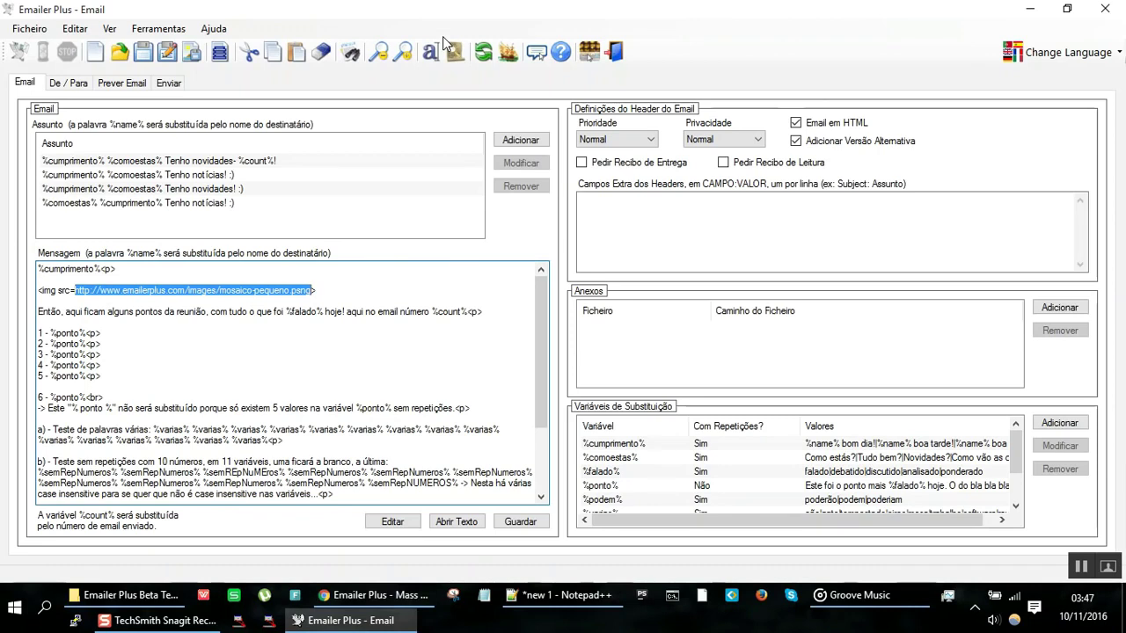
Step: Paste the mosaico-pequeno.png address over the img src and confirm the mosaic in Prever Email
type("http://www.emailerplus.com/images/mosaico-pequeno.png")
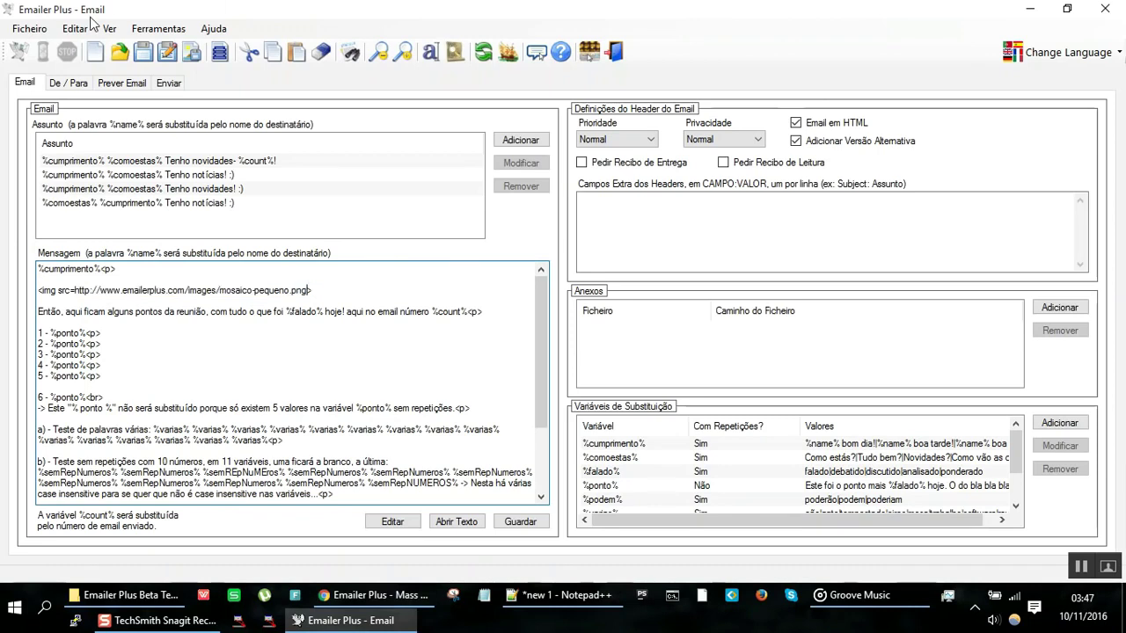
left_click(117, 83)
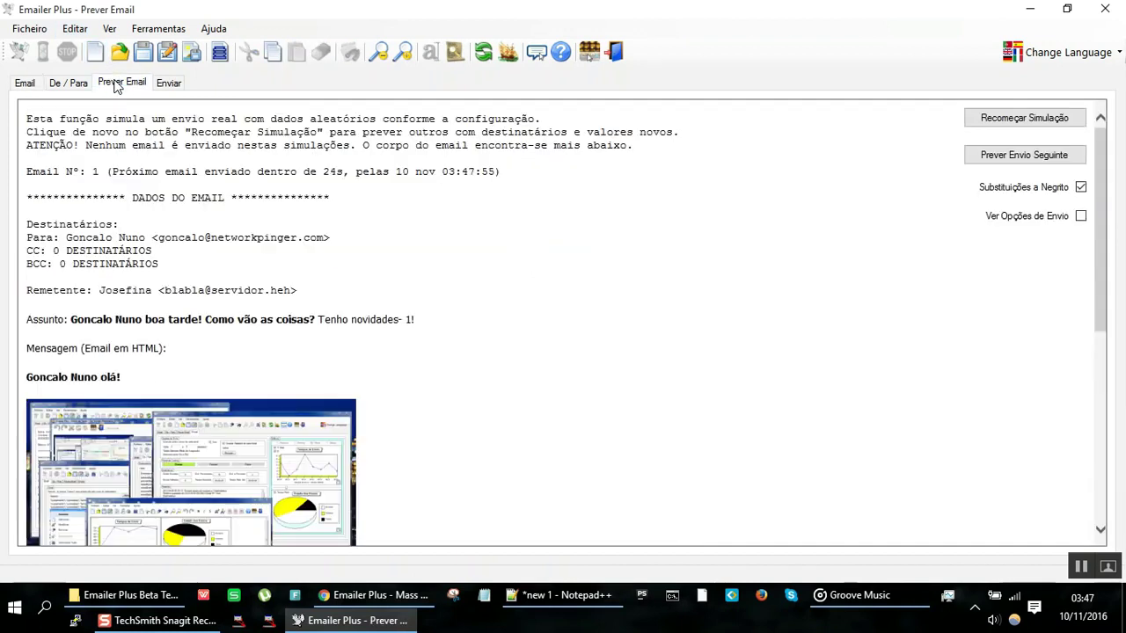
left_click(25, 83)
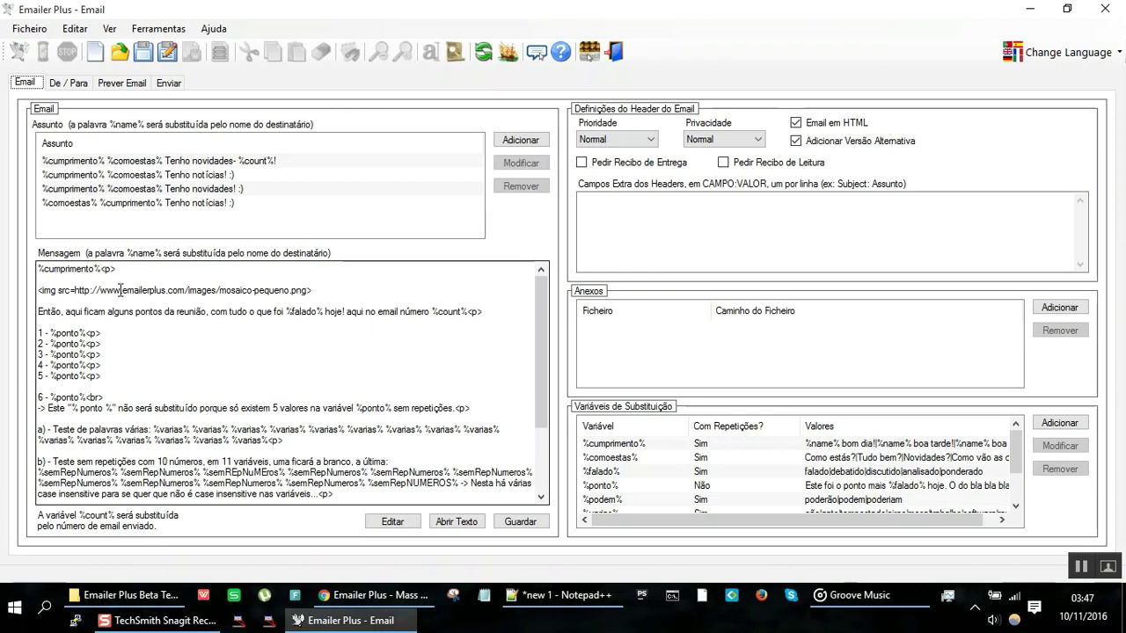
left_click(344, 289)
Step: Copy the img line, paste it after '3 - %ponto%<p>', and check the preview
key("shift+Home")
key("ctrl+c")
key("Down")
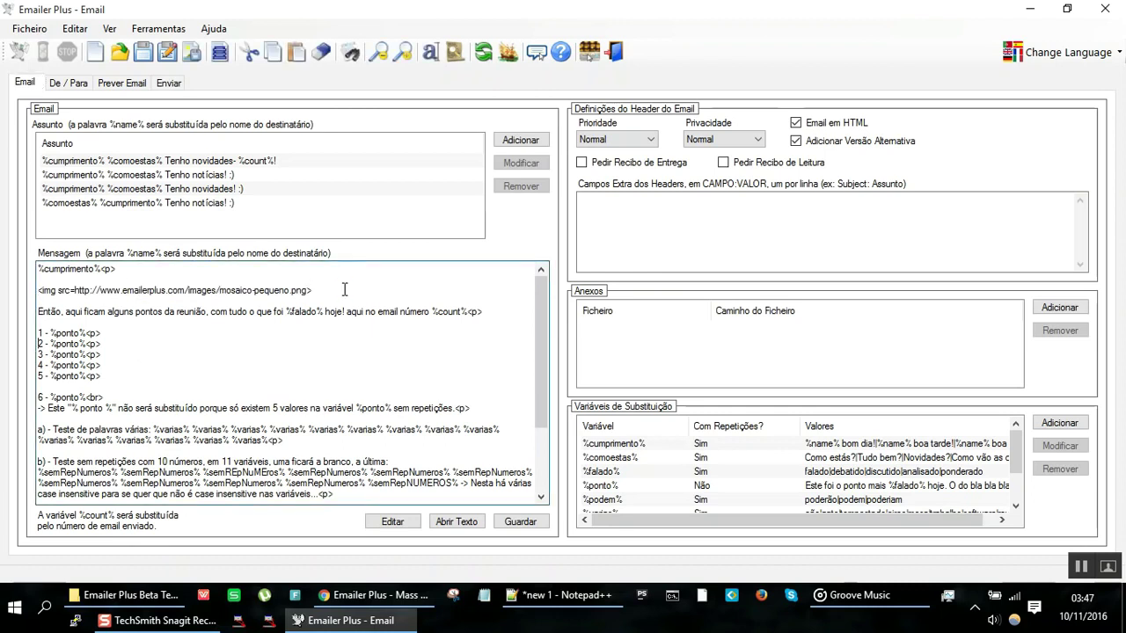
key("Return")
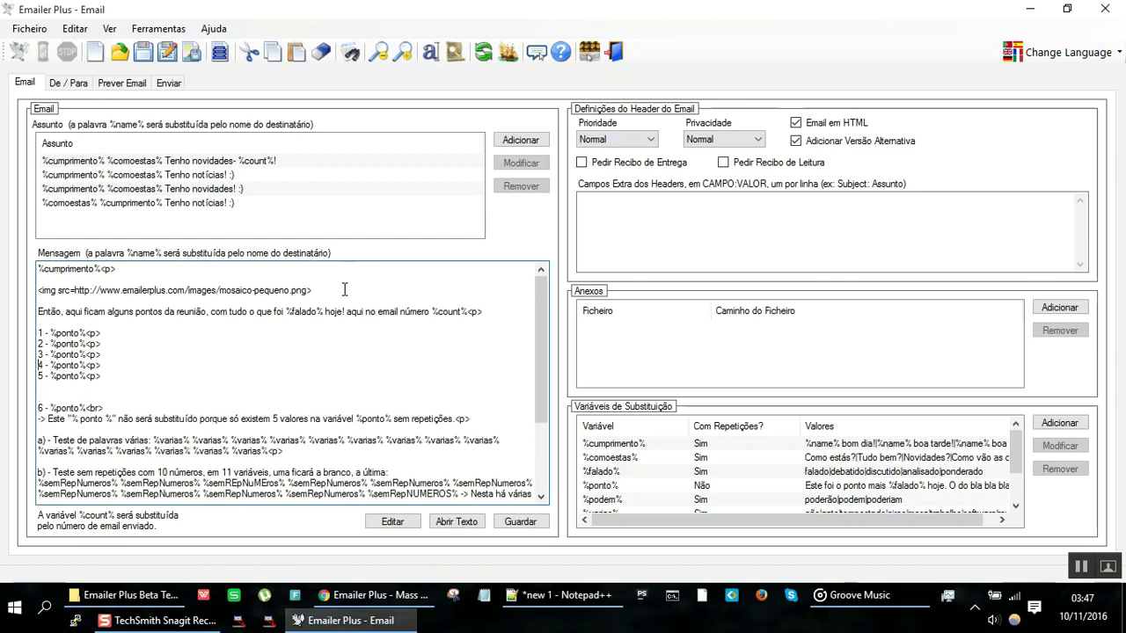
key("Return")
key("Up")
key("Up")
key("Return")
key("Return")
key("ctrl+v")
key("Return")
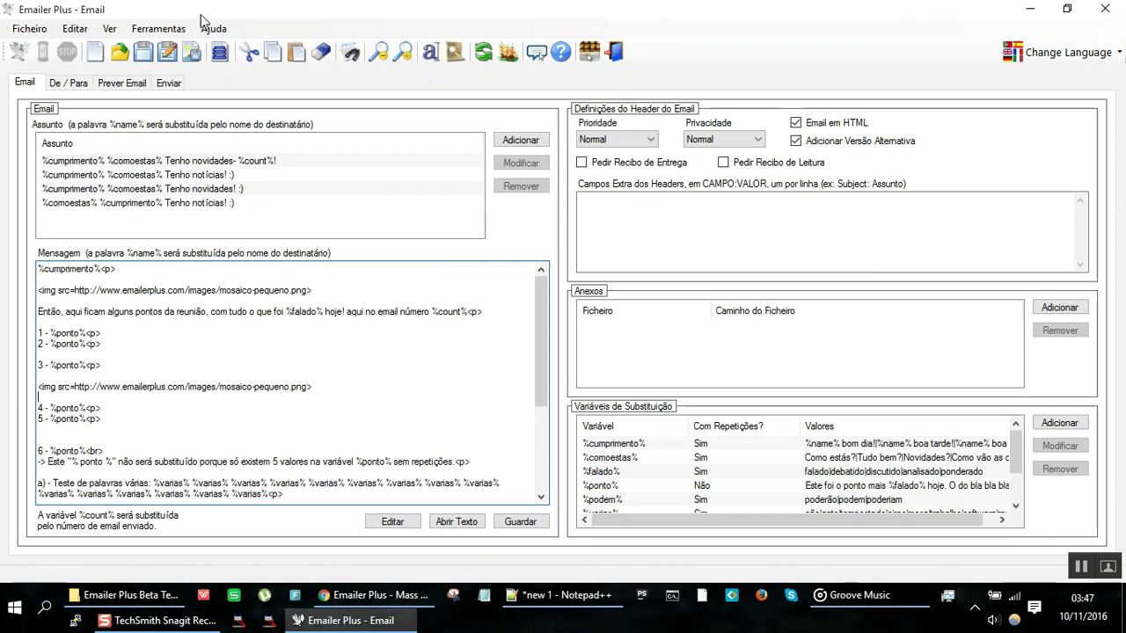
left_click(131, 85)
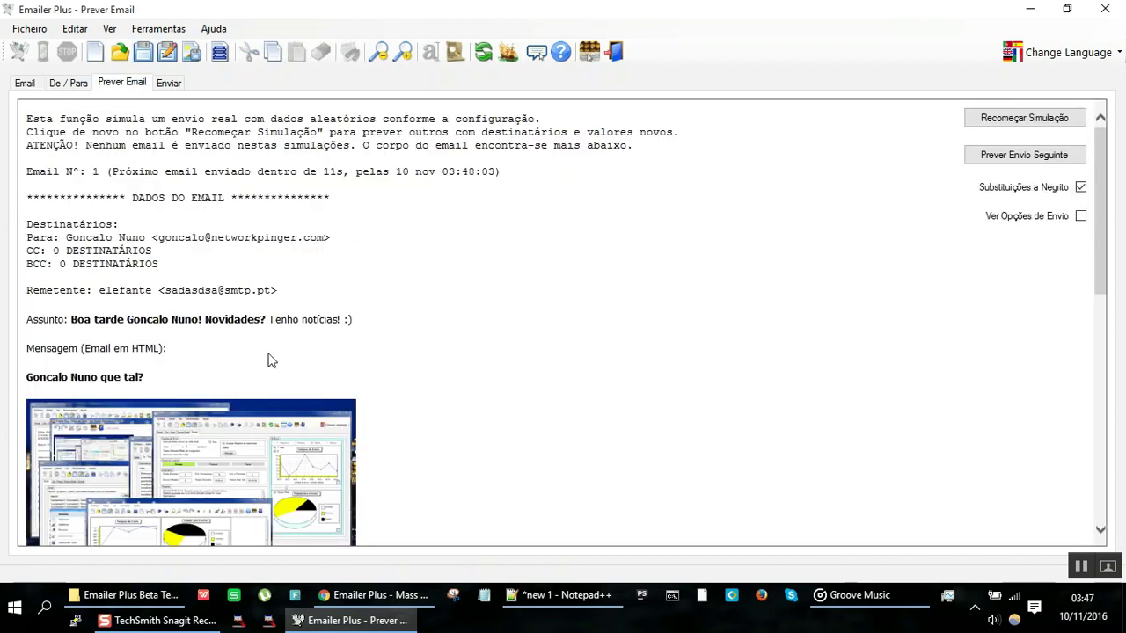
scroll(269, 357, "down", 10)
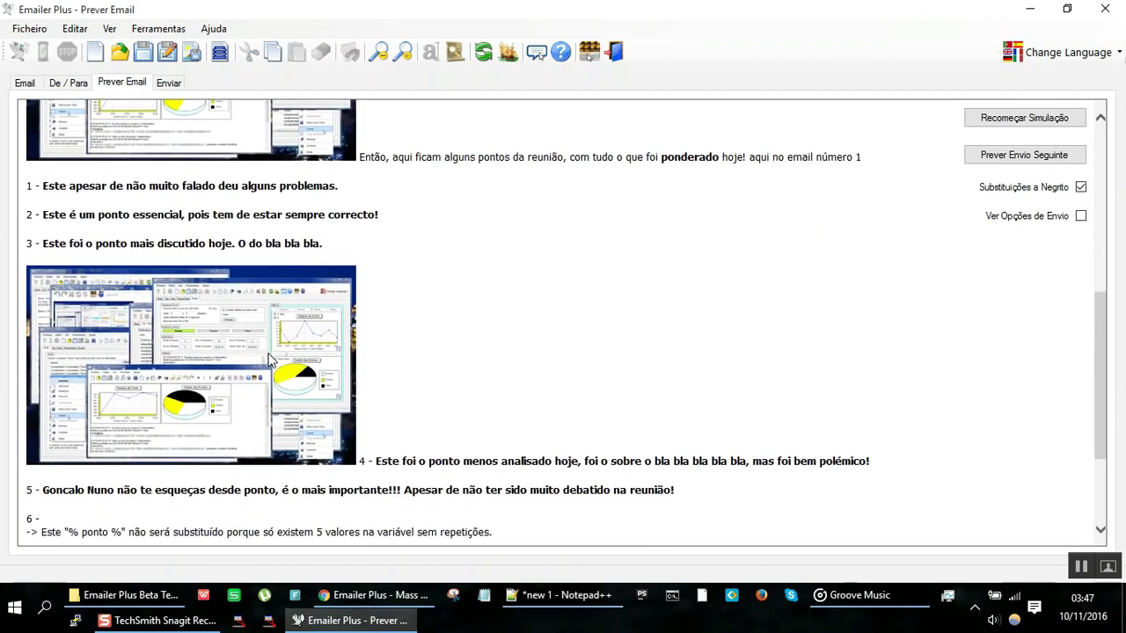
scroll(269, 357, "up", 10)
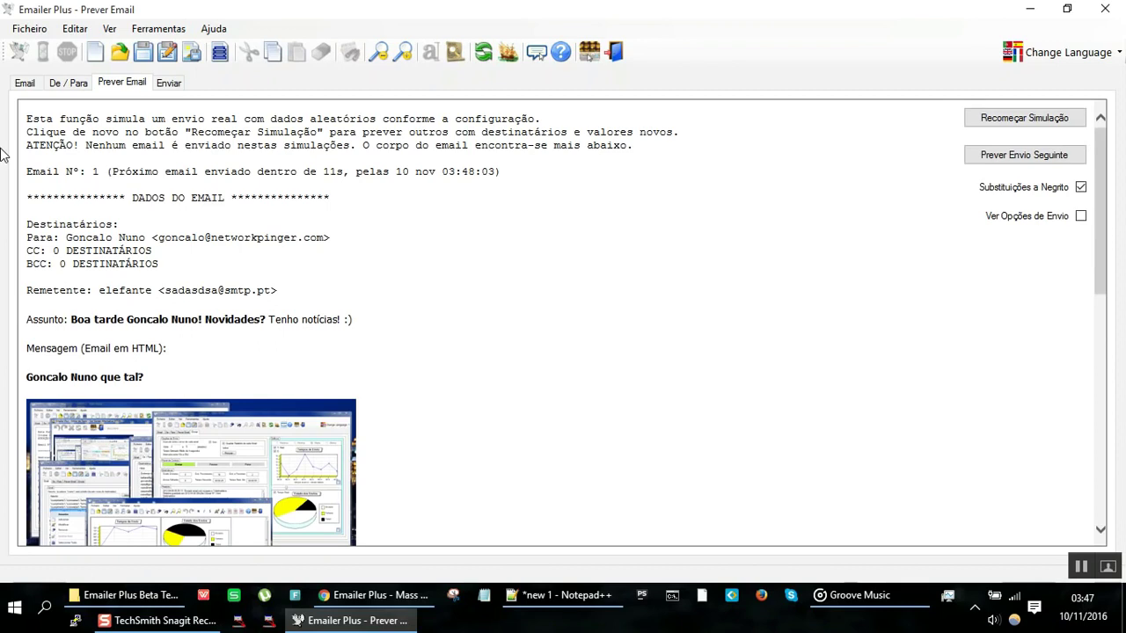
Step: Delete the original img line near the top and recheck the preview
left_click(25, 85)
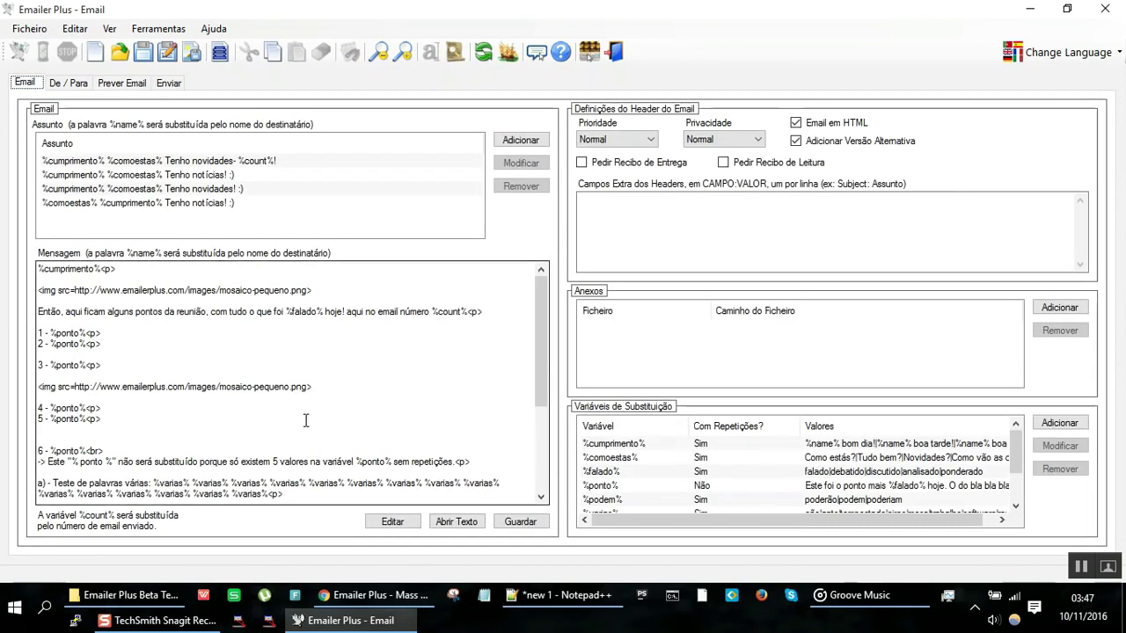
left_click(429, 286)
key("shift+Home")
key("Delete")
key("Delete")
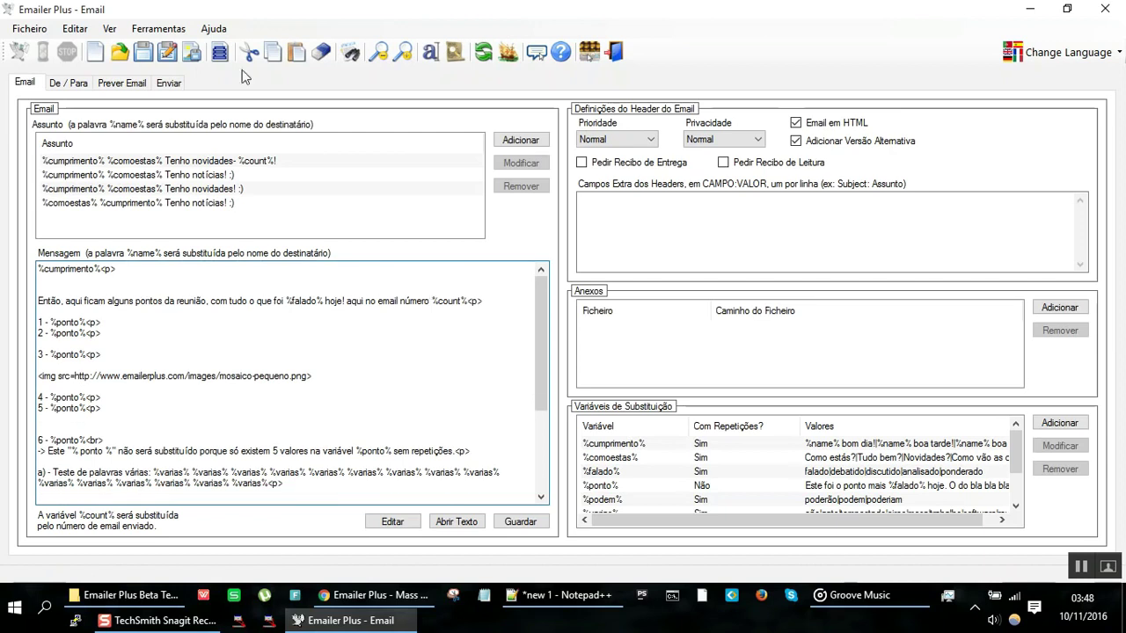
left_click(127, 85)
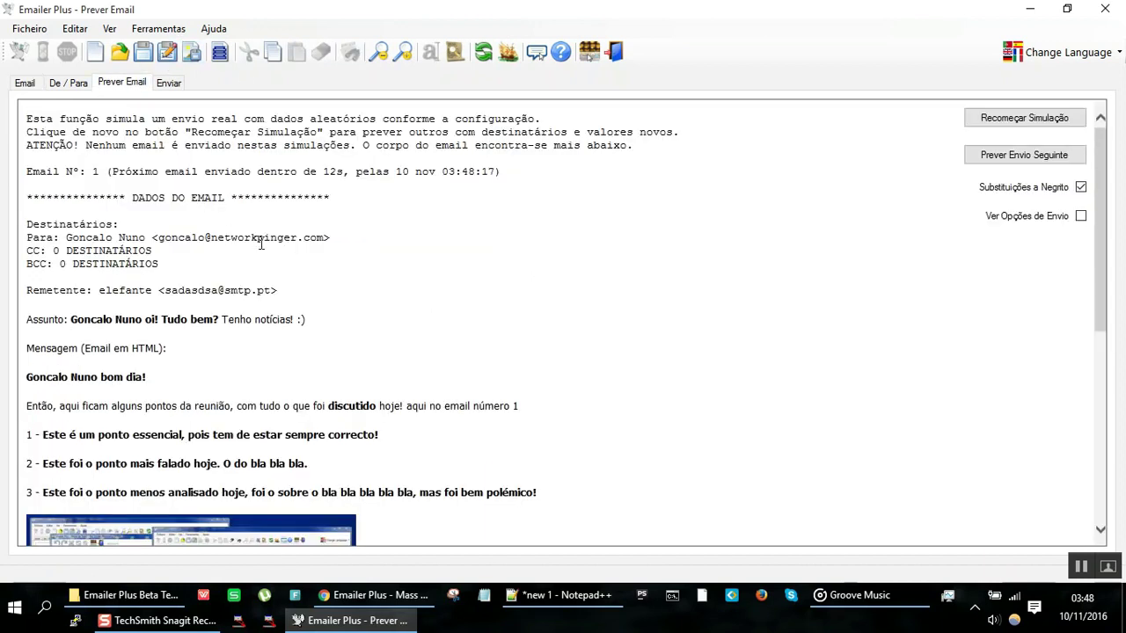
scroll(260, 244, "down", 5)
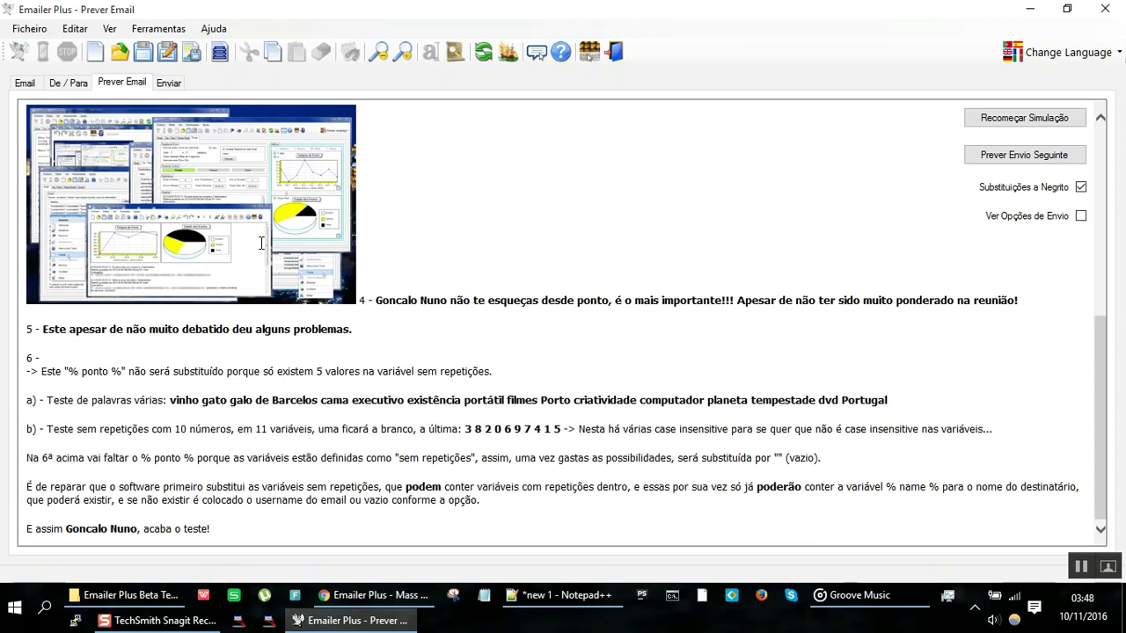
scroll(262, 244, "up", 10)
key("alt+Tab")
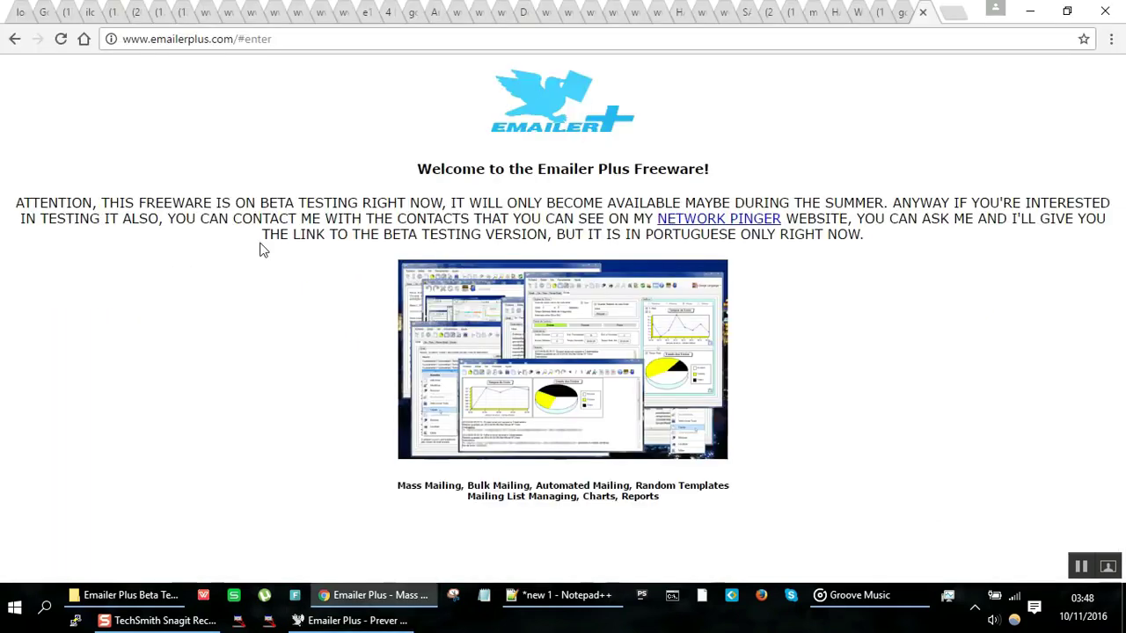
key("alt+Tab")
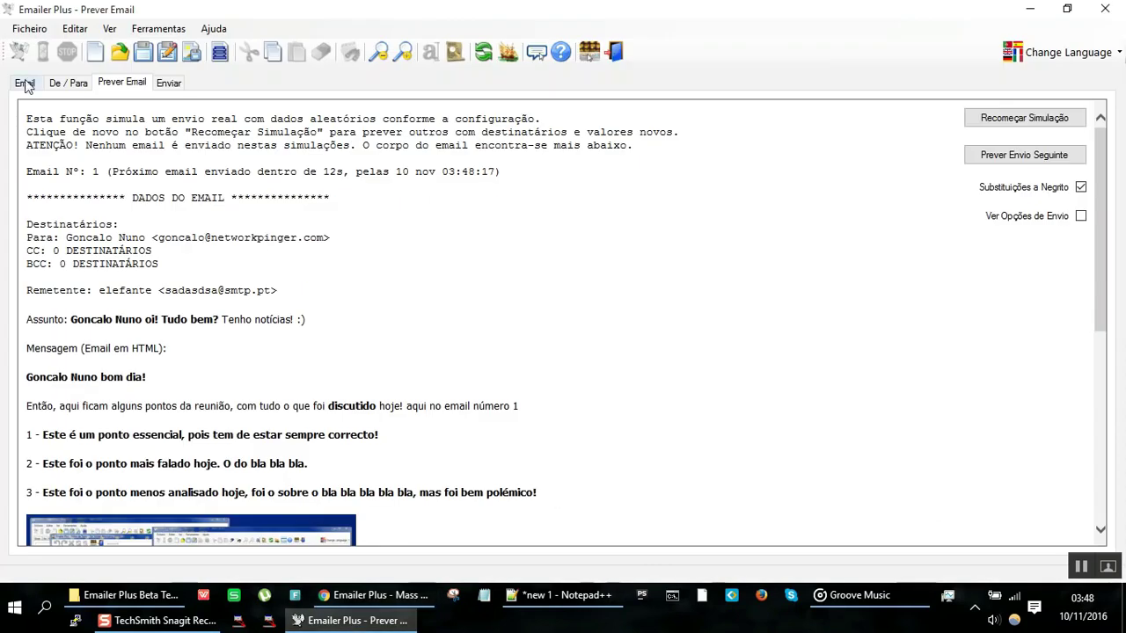
Step: Append <p> to the img line and add a blank line below it
left_click(26, 82)
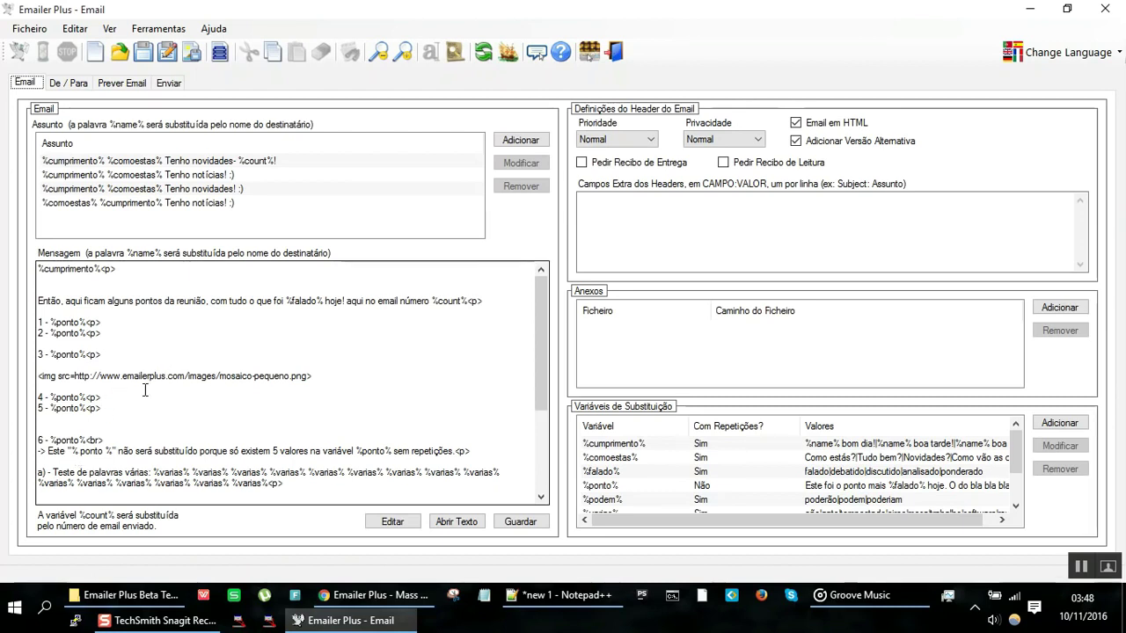
left_click(145, 389)
key("Return")
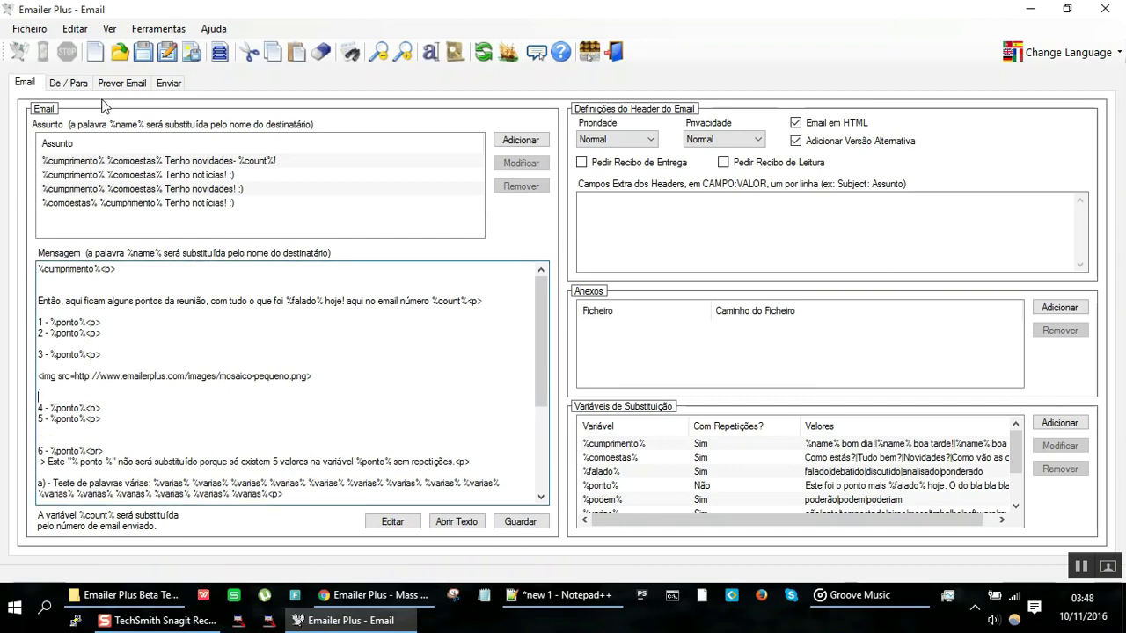
key("Up")
key("End")
type("<p>")
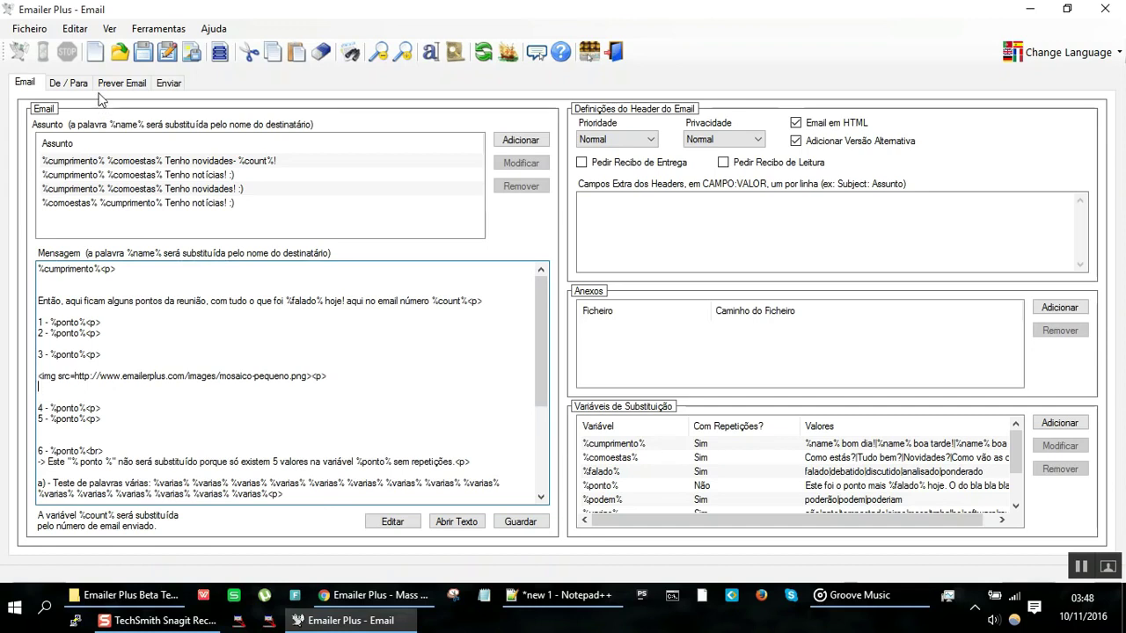
Step: Preview the email, untick Substituições a Negrito, and regenerate the simulation several times
left_click(124, 84)
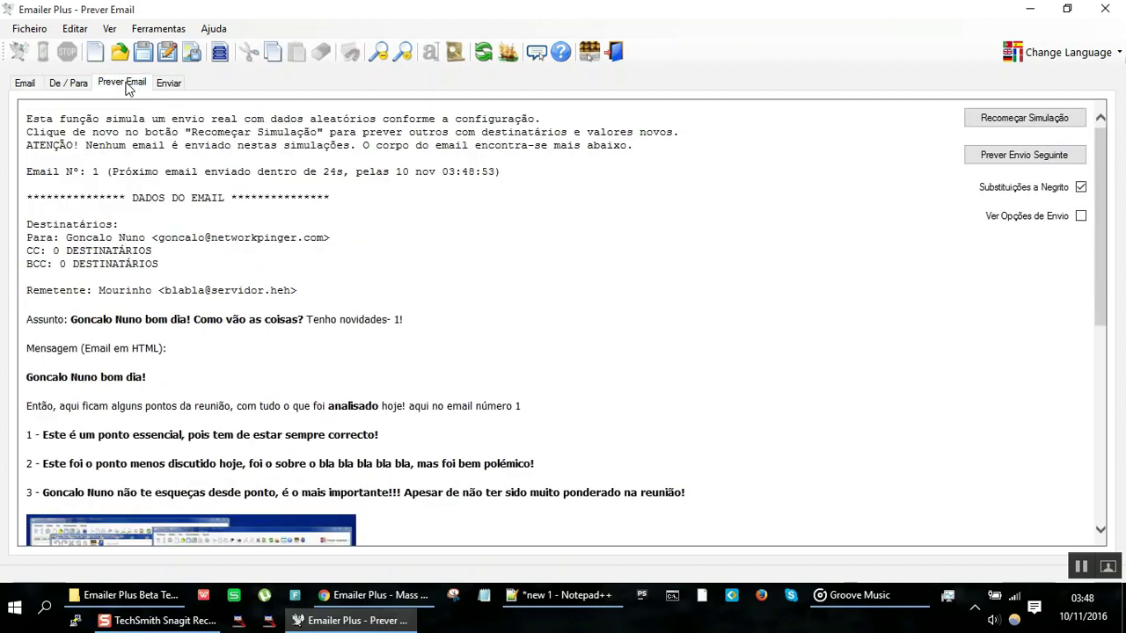
scroll(365, 339, "down", 10)
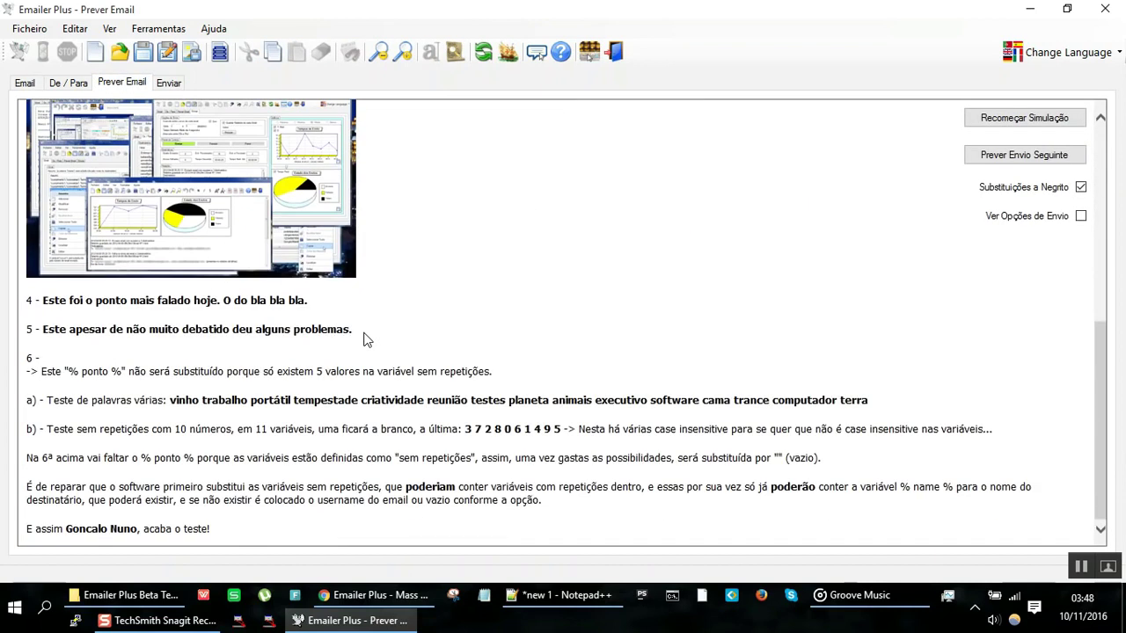
scroll(367, 339, "up", 10)
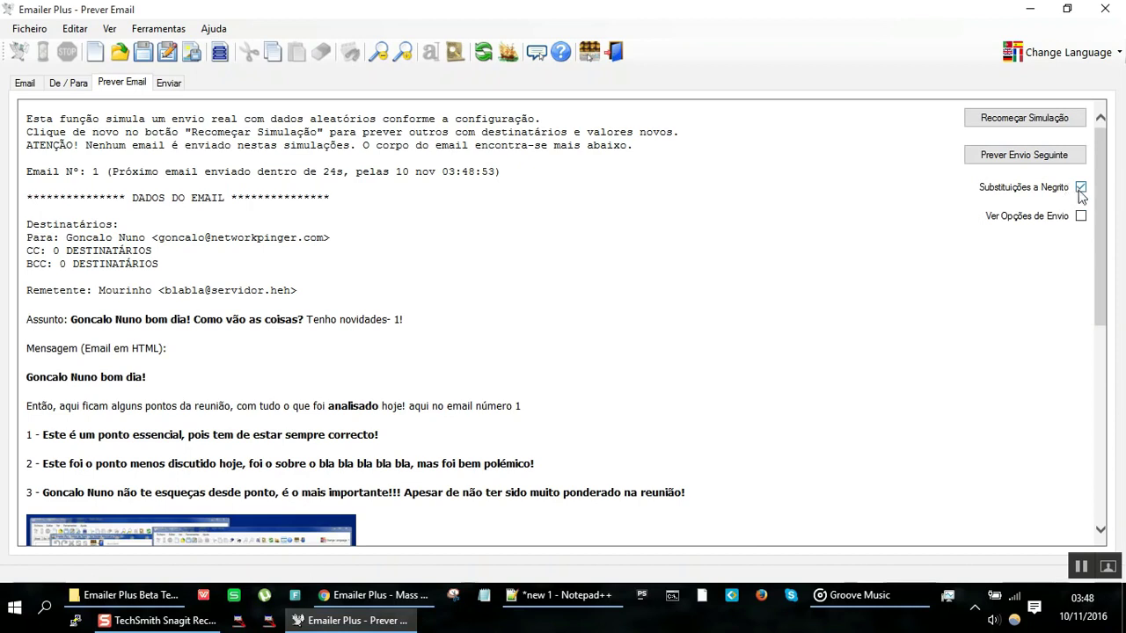
left_click(1080, 188)
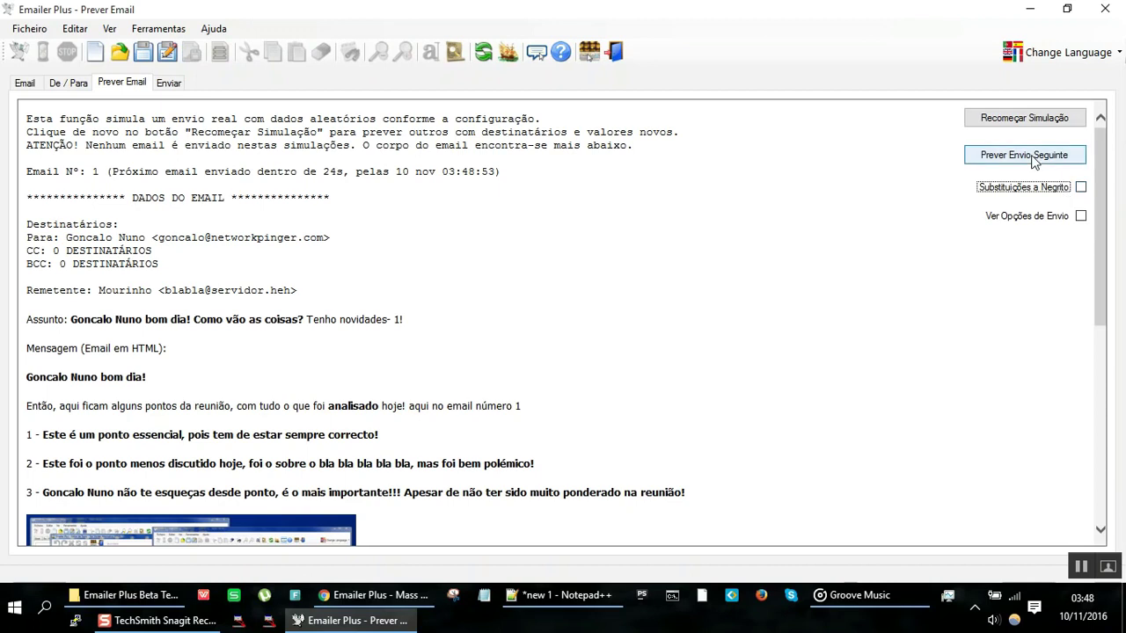
left_click(1036, 118)
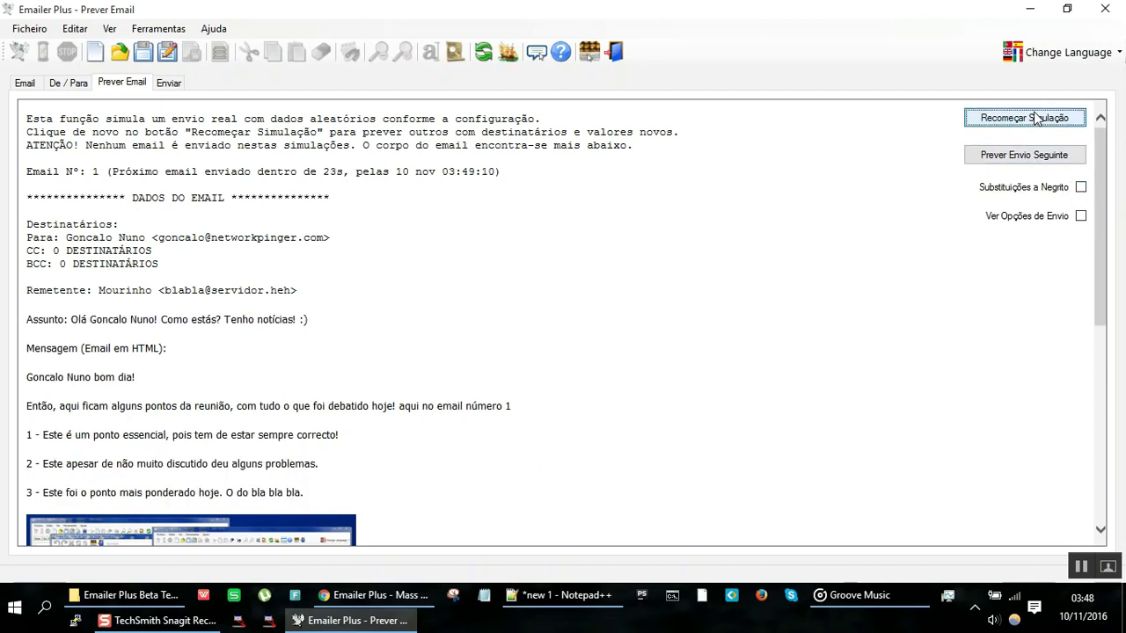
left_click(1036, 117)
left_click(1036, 118)
left_click(1036, 118)
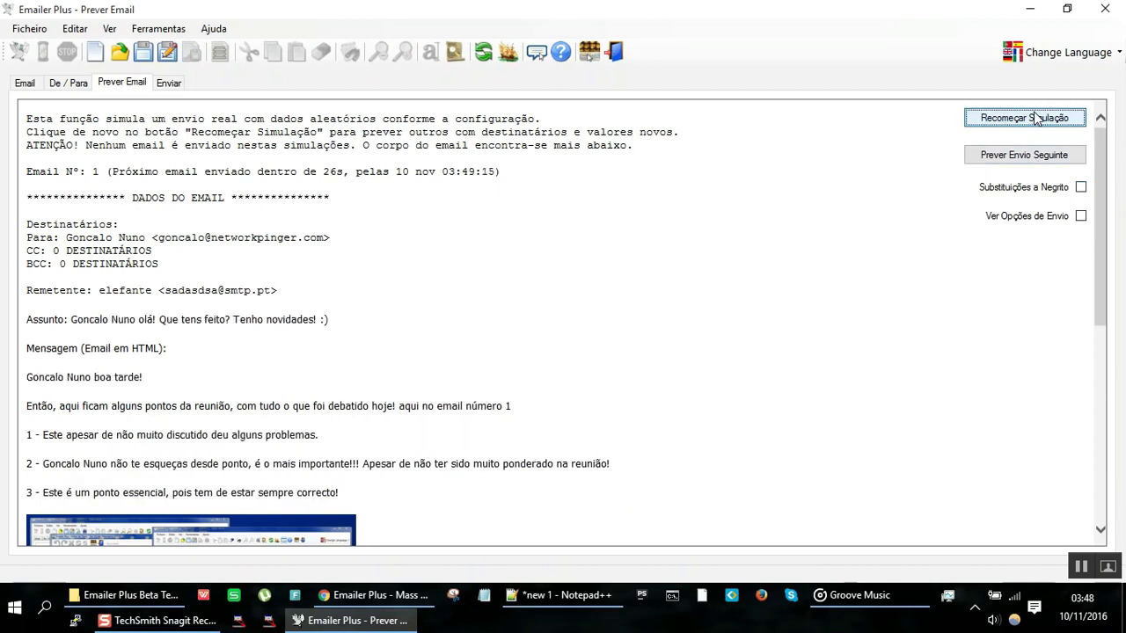
left_click(1036, 118)
left_click(1036, 117)
left_click(1036, 118)
left_click(1036, 117)
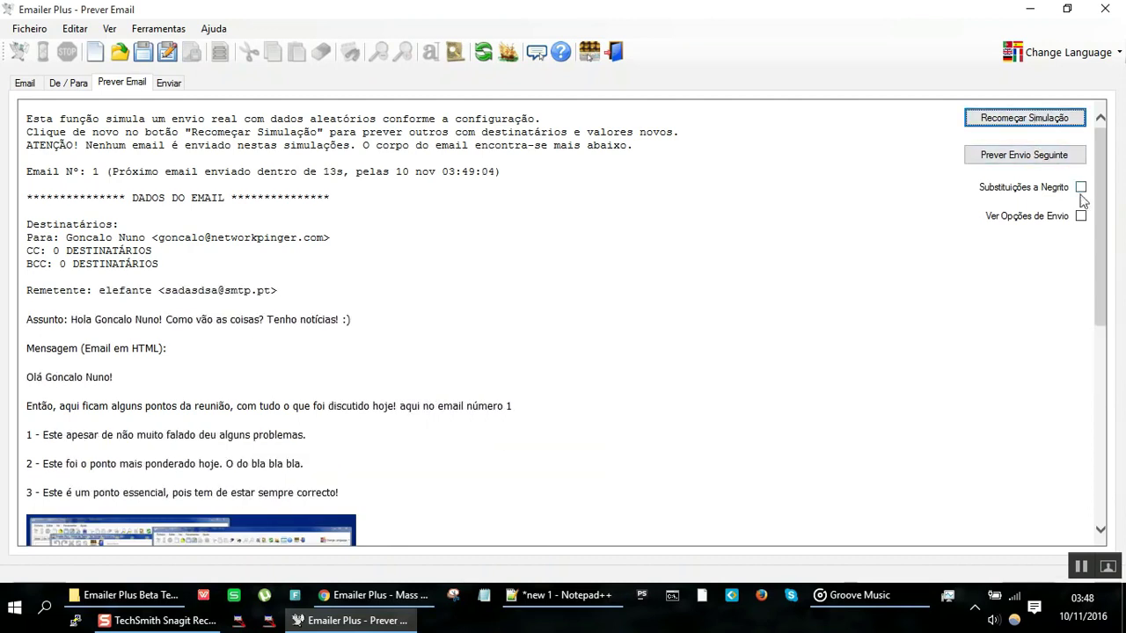
Step: Tick Substituições a Negrito and regenerate the simulated email a few more times
left_click(1081, 187)
left_click(1036, 120)
left_click(1036, 119)
left_click(1036, 120)
left_click(1036, 119)
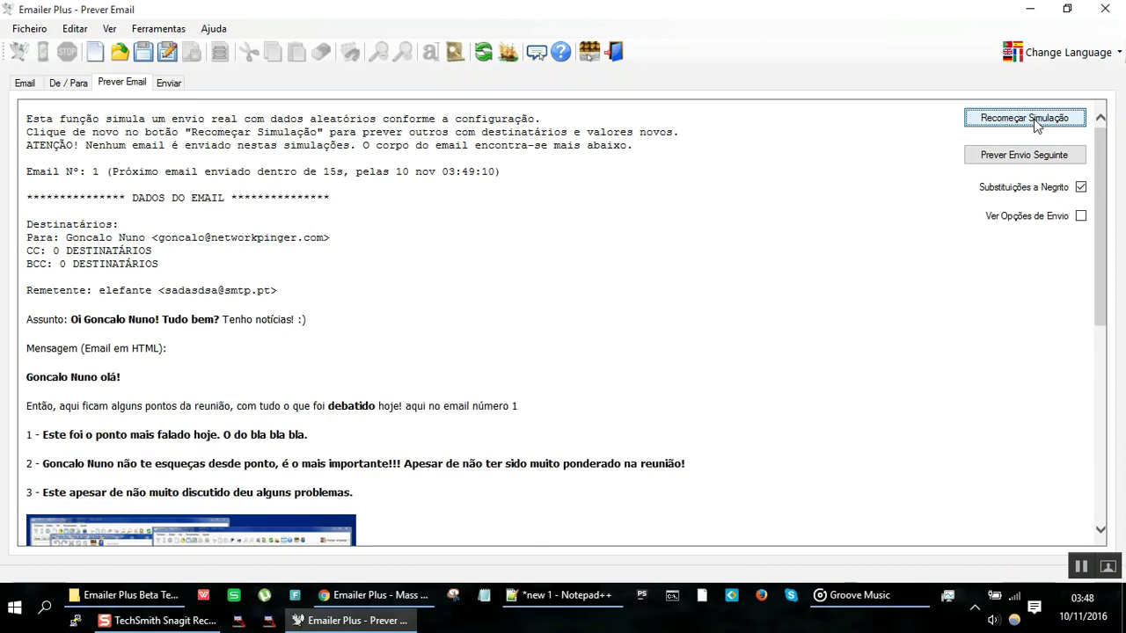
left_click(1033, 119)
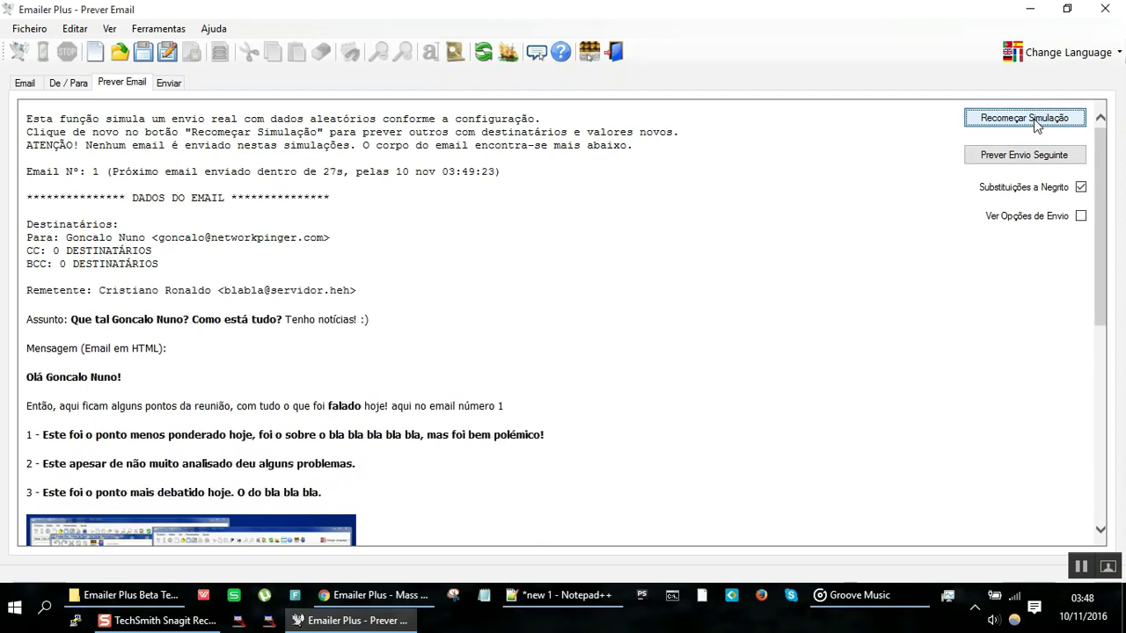
left_click(1081, 215)
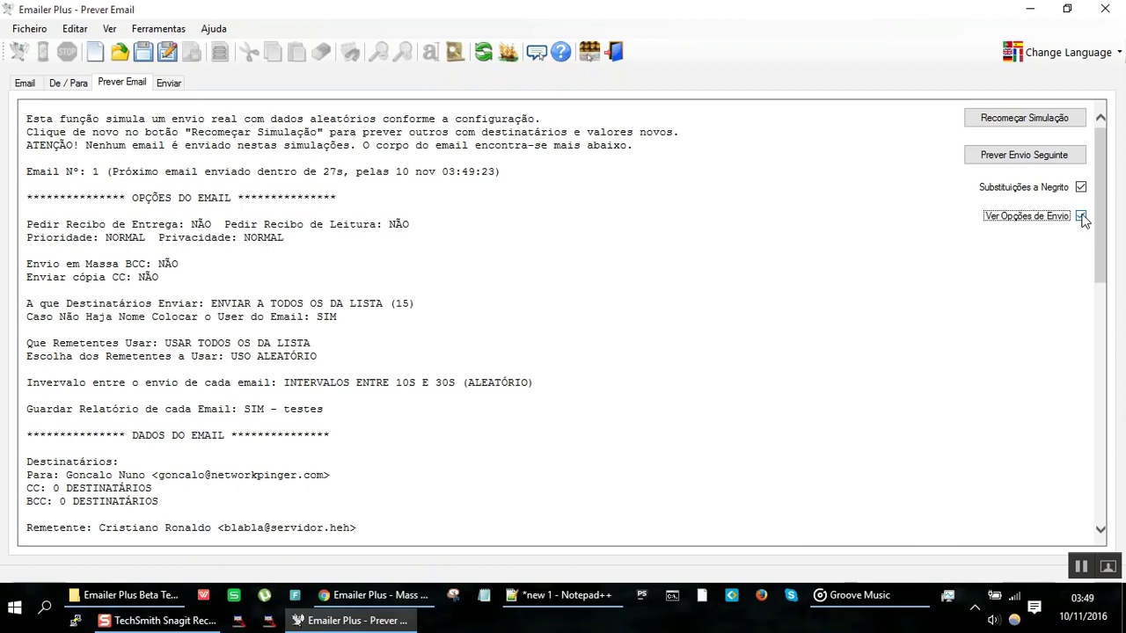
left_click(1081, 216)
left_click(1081, 216)
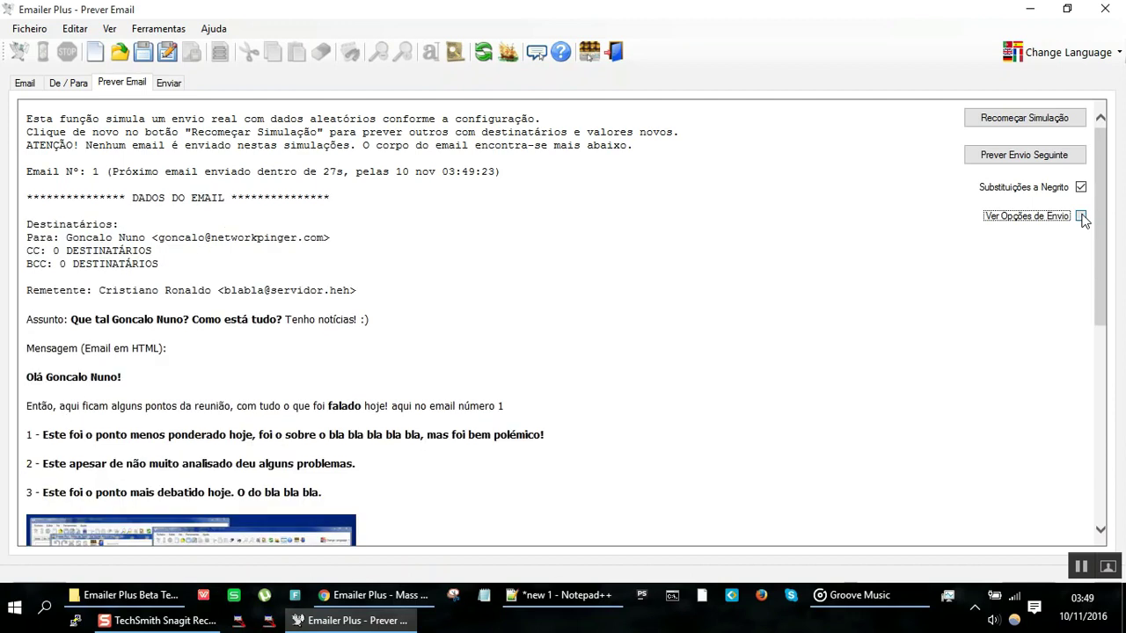
left_click(1081, 217)
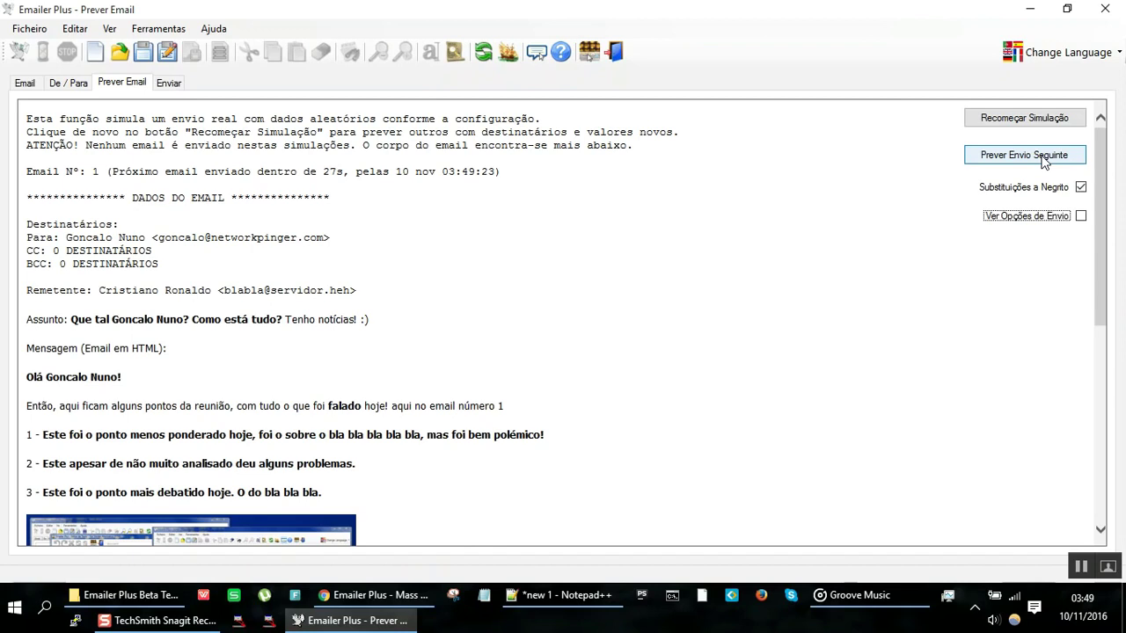
Step: Advance with Prever Envio Seguinte through each simulated email up to Email Nº 15
left_click(1044, 162)
left_click(1044, 163)
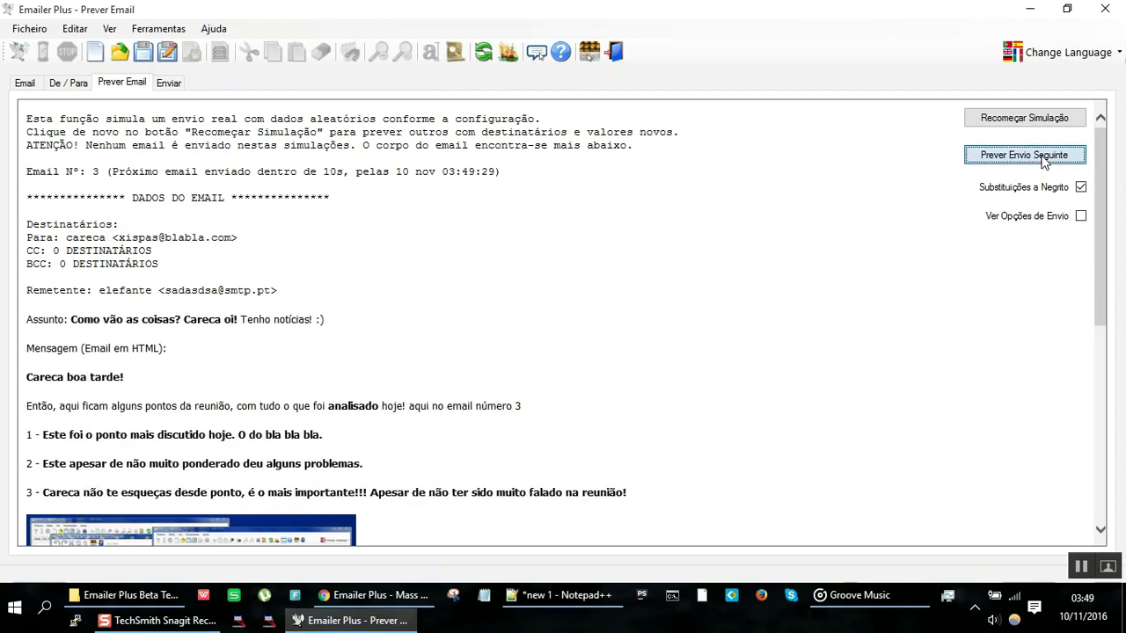
left_click(1044, 162)
left_click(1044, 163)
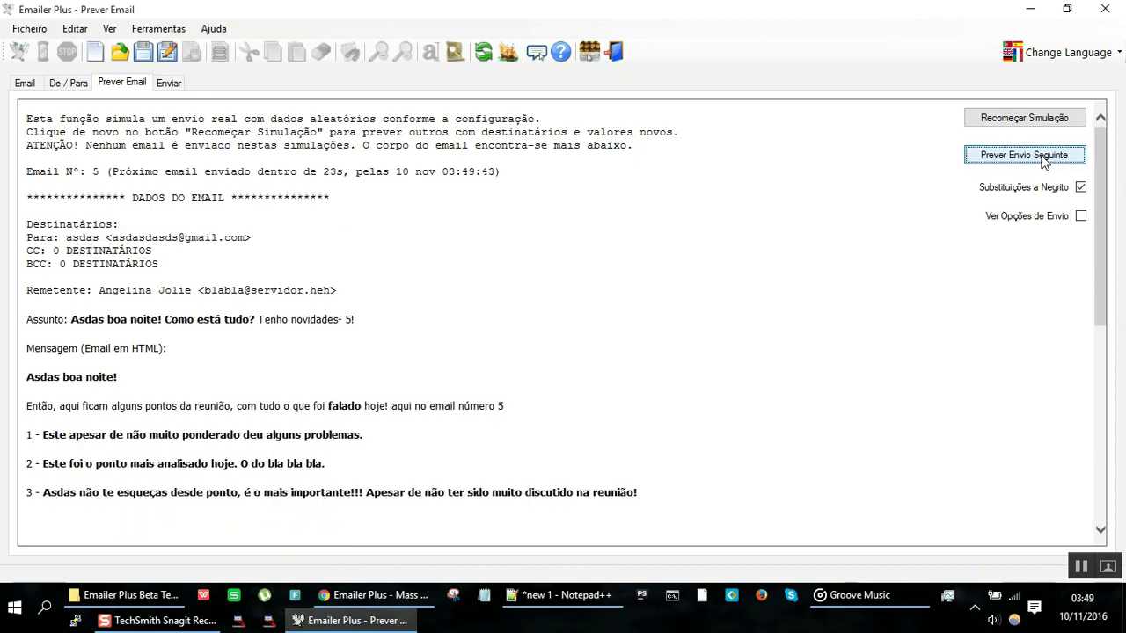
left_click(1044, 163)
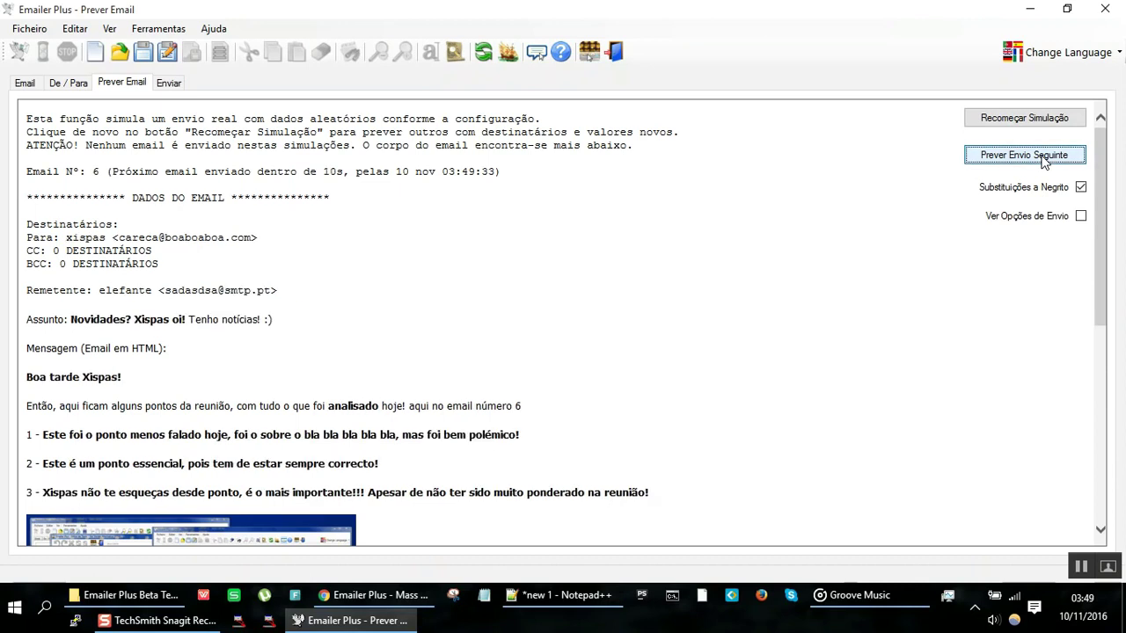
left_click(1044, 162)
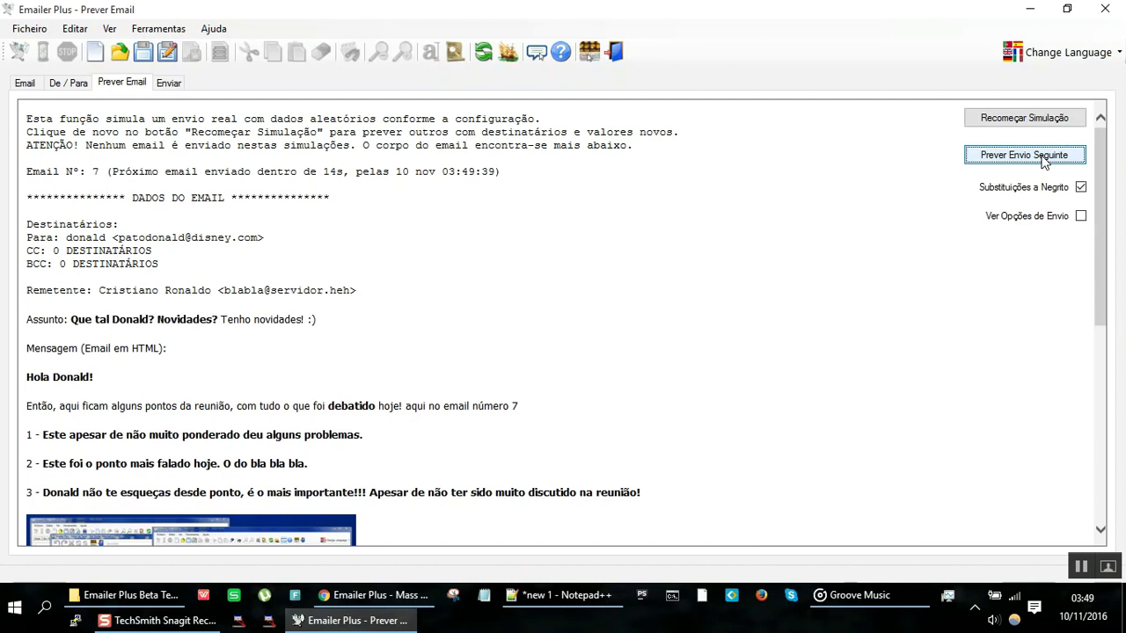
left_click(1044, 163)
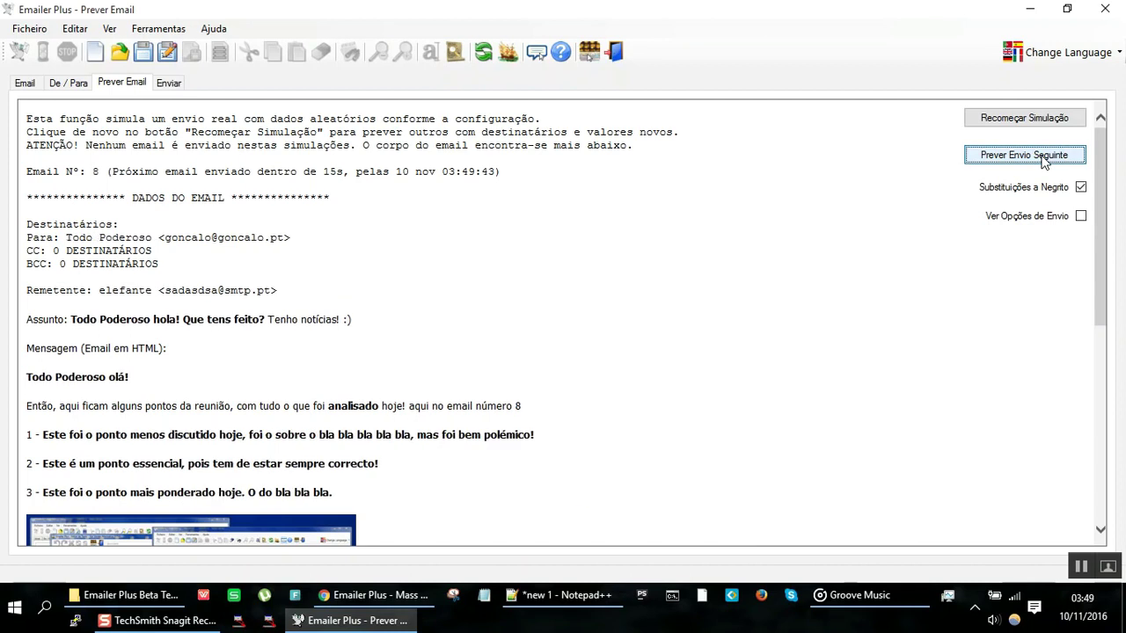
left_click(1044, 162)
double_click(1044, 162)
triple_click(1044, 162)
left_click(1043, 161)
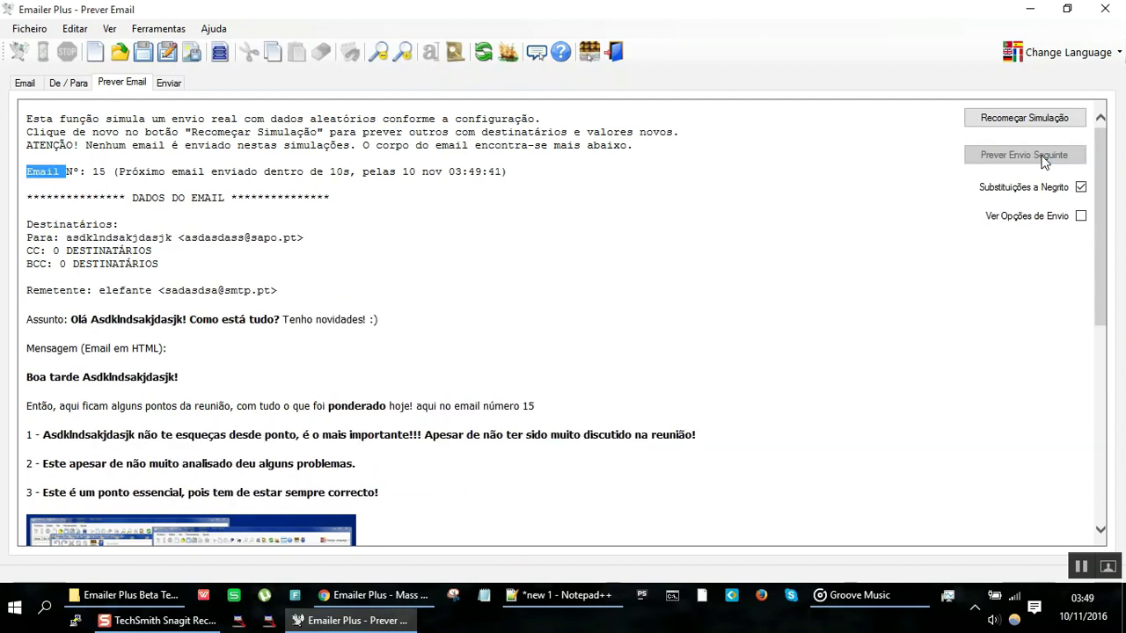
Step: Restart the simulation at Email Nº 1 repeatedly to see new random values
left_click(1041, 121)
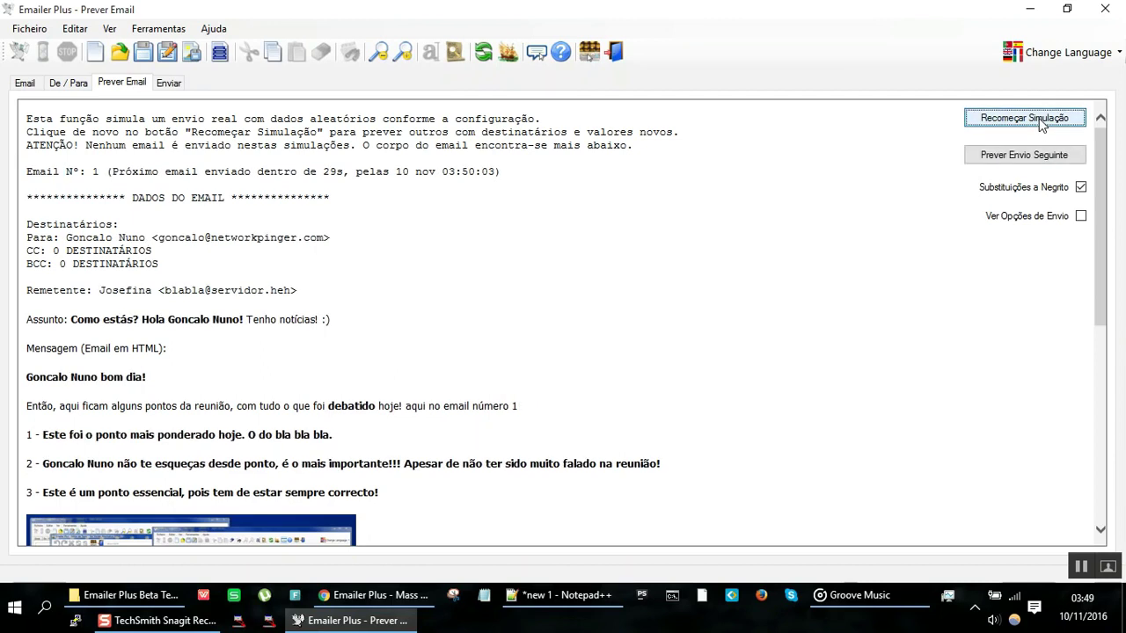
left_click(1042, 122)
left_click(1041, 122)
left_click(1041, 121)
left_click(1041, 121)
left_click(1042, 122)
left_click(1041, 121)
left_click(1041, 121)
left_click(1041, 121)
left_click(1041, 121)
left_click(1041, 121)
left_click(1042, 121)
left_click(1041, 121)
left_click(1041, 121)
left_click(1041, 121)
left_click(1041, 121)
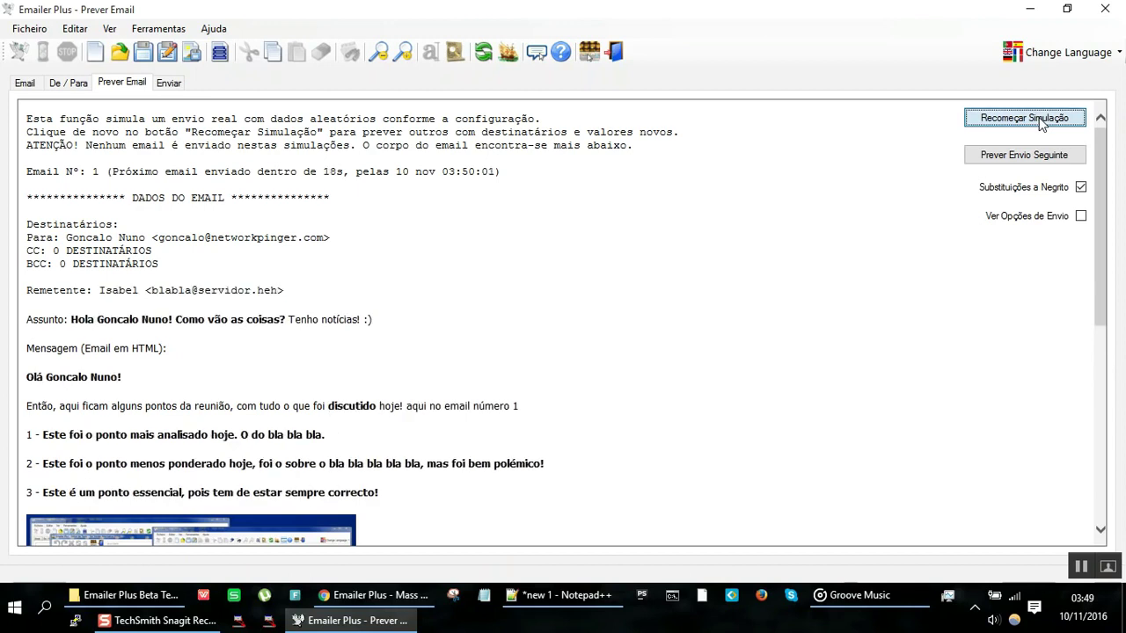
left_click(1041, 122)
left_click(1041, 121)
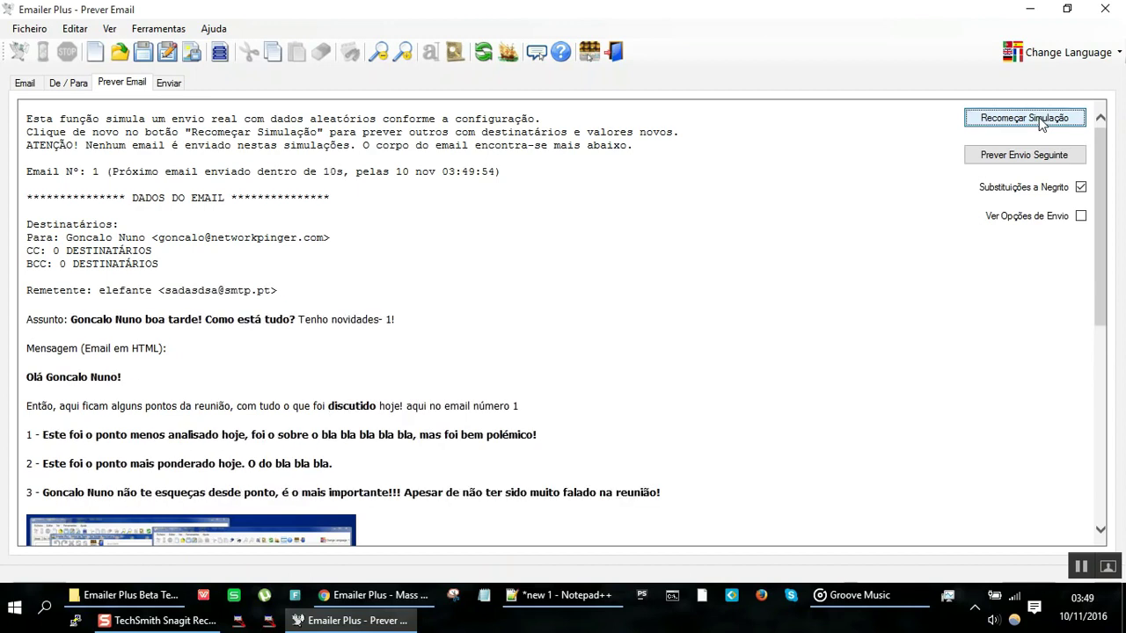
left_click(1041, 121)
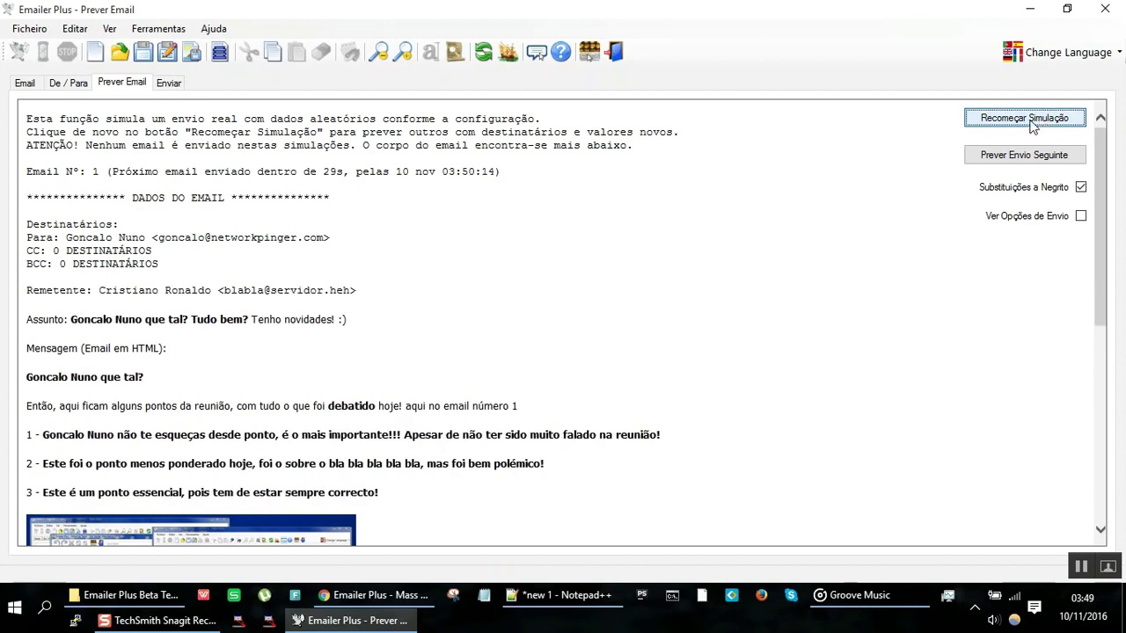
left_click(1027, 124)
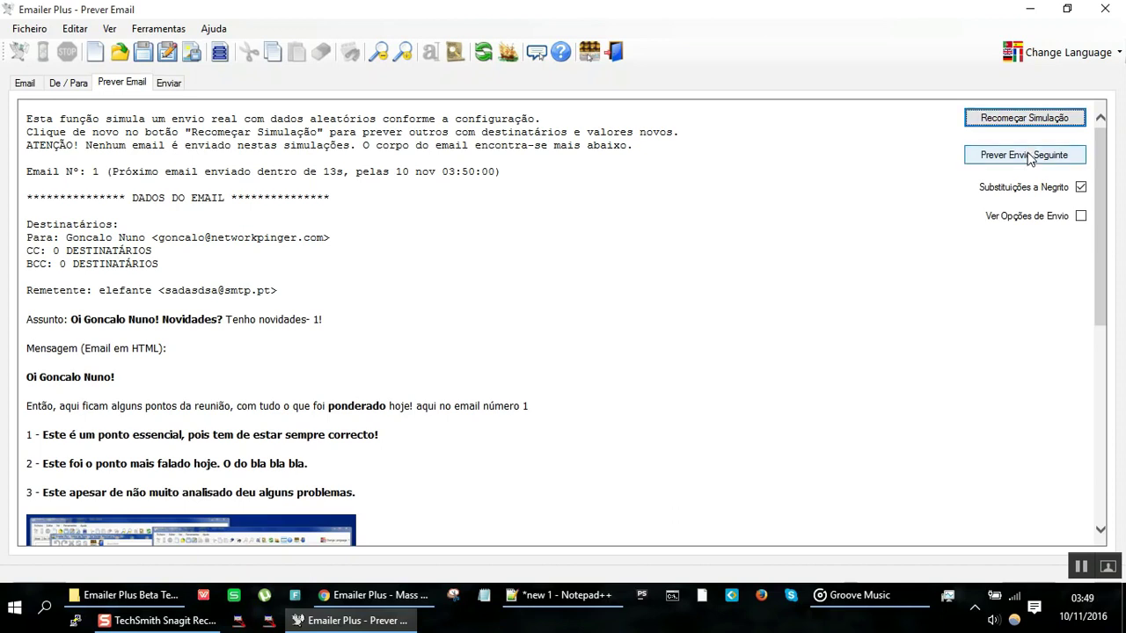
left_click(1029, 128)
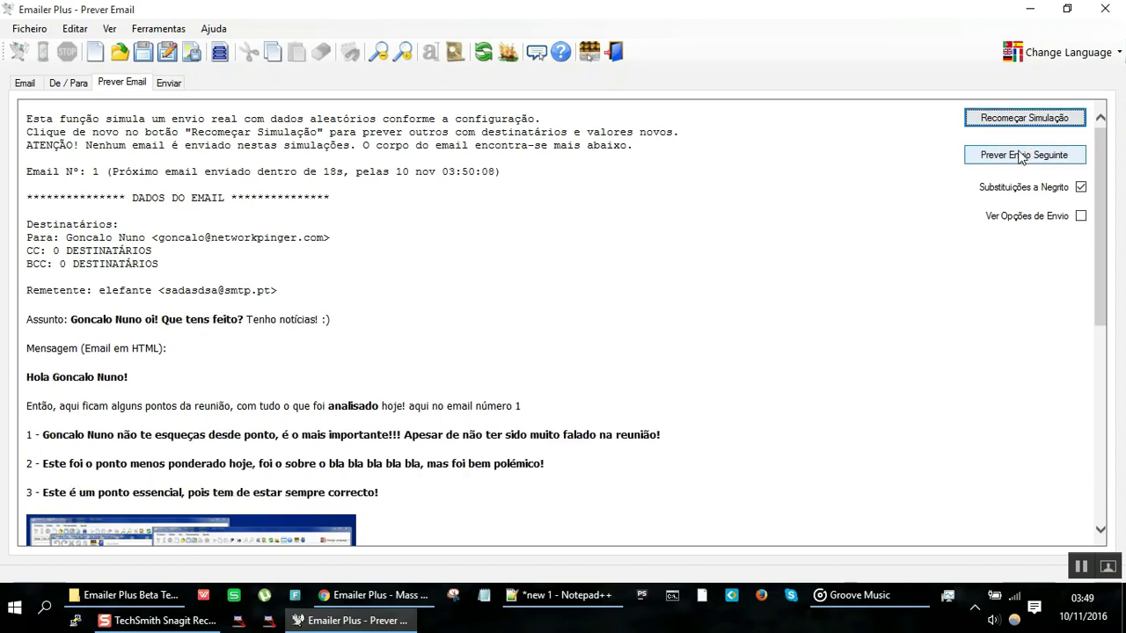
Step: Step forward with Prever Envio Seguinte to the final simulated email
left_click(1021, 156)
left_click(1020, 157)
left_click(1020, 157)
left_click(1019, 157)
left_click(1018, 156)
left_click(1018, 156)
left_click(1018, 157)
left_click(1016, 156)
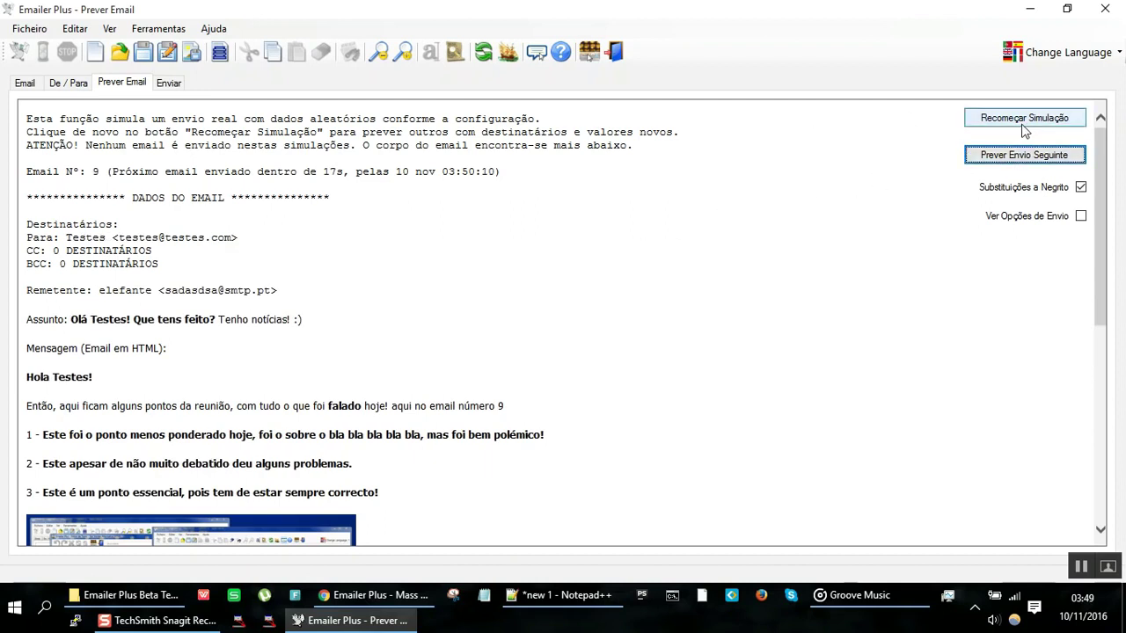
left_click(1021, 156)
left_click(1021, 157)
left_click(1021, 156)
left_click(1021, 156)
left_click(1021, 156)
left_click(1021, 156)
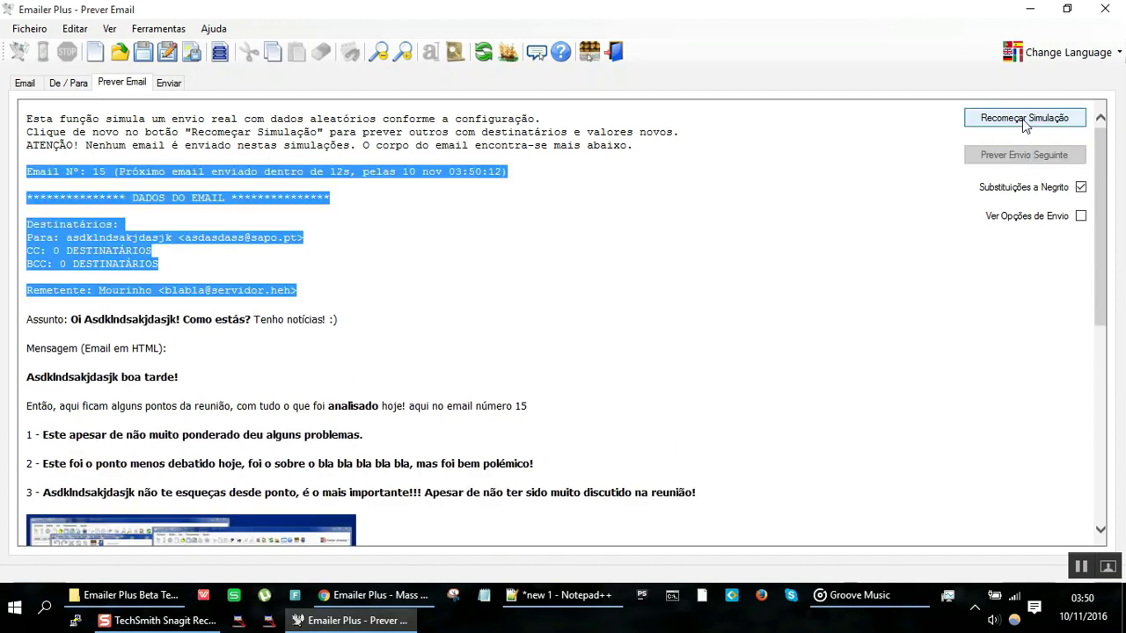
Step: Restart the simulation at Email Nº 1 several more times and scroll through the preview
left_click(1022, 118)
left_click(1022, 119)
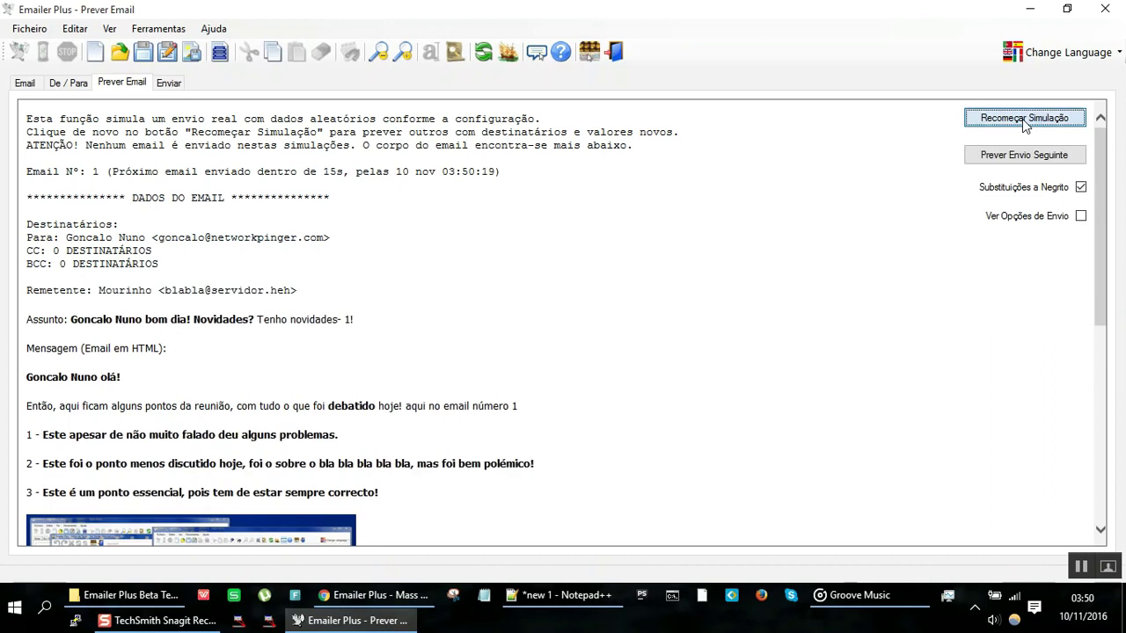
left_click(1022, 118)
left_click(1022, 118)
left_click(1021, 118)
left_click(1021, 119)
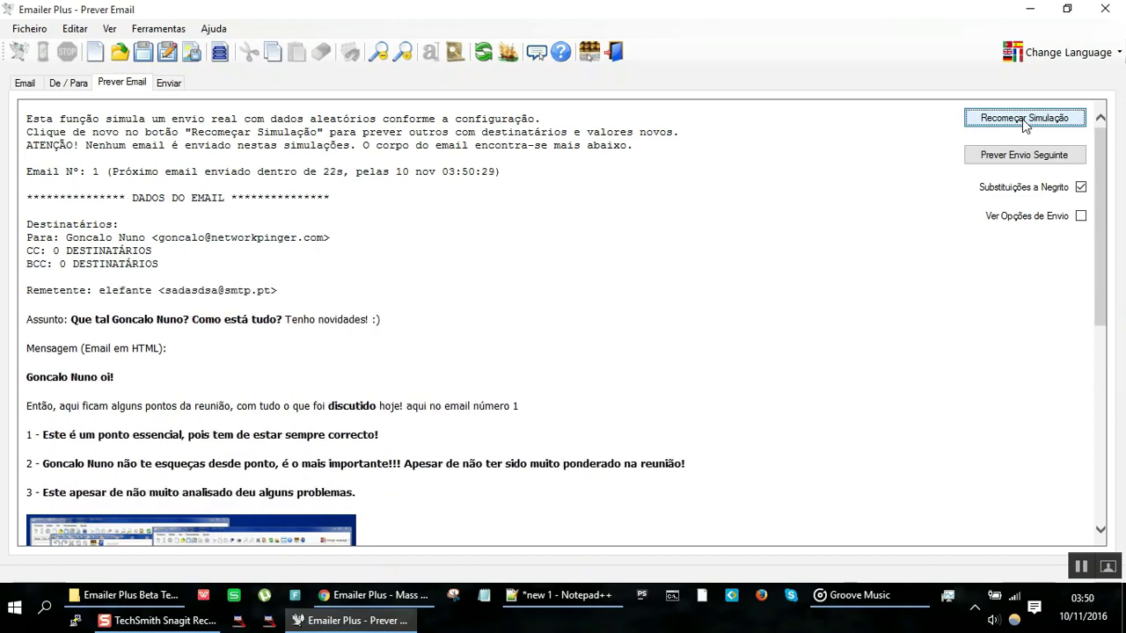
left_click(1022, 119)
left_click(1022, 119)
left_click(1022, 119)
left_click(1022, 118)
left_click(1022, 119)
left_click(1022, 119)
left_click(1022, 118)
left_click(1022, 119)
left_click(1022, 119)
scroll(405, 318, "down", 10)
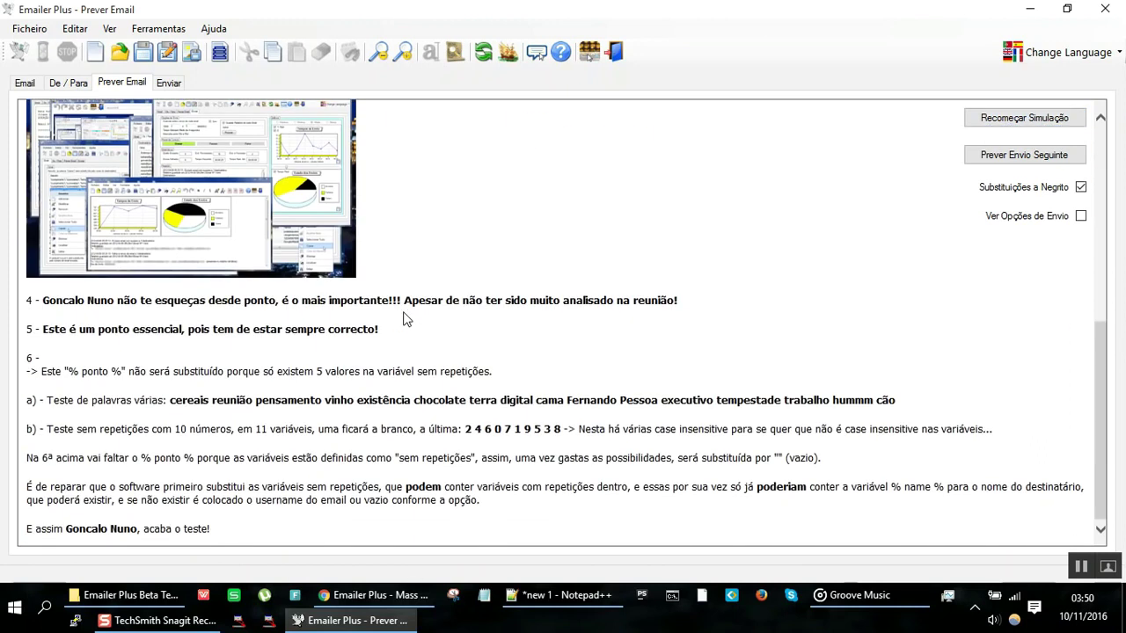
scroll(405, 319, "up", 10)
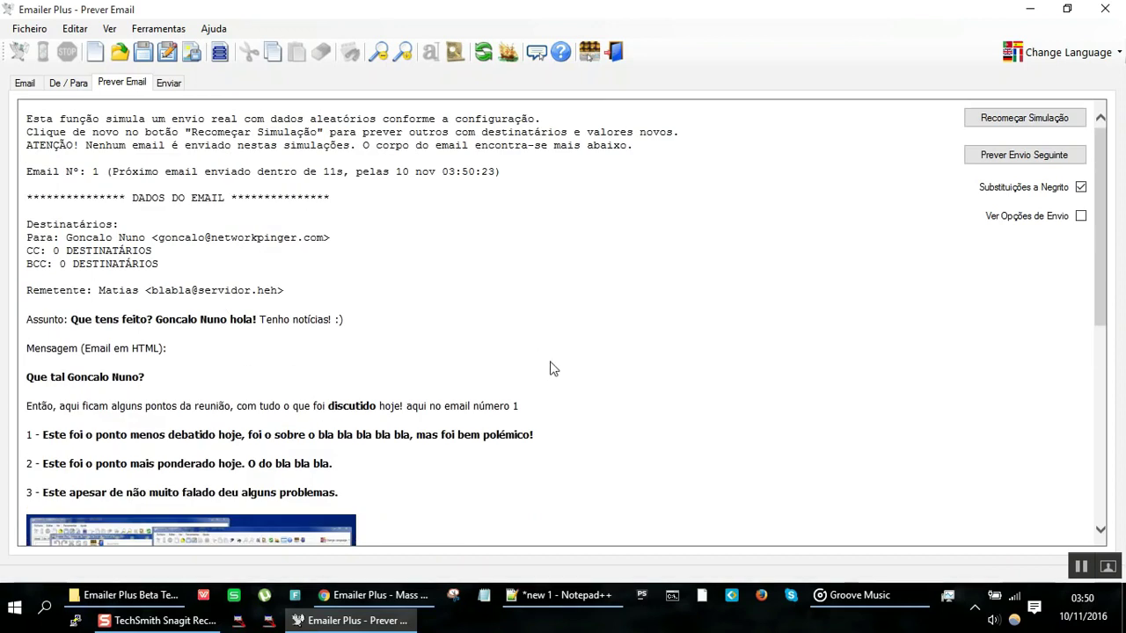
Step: Return to the Email tab and inspect the first and second Assunto subject lines
left_click(27, 85)
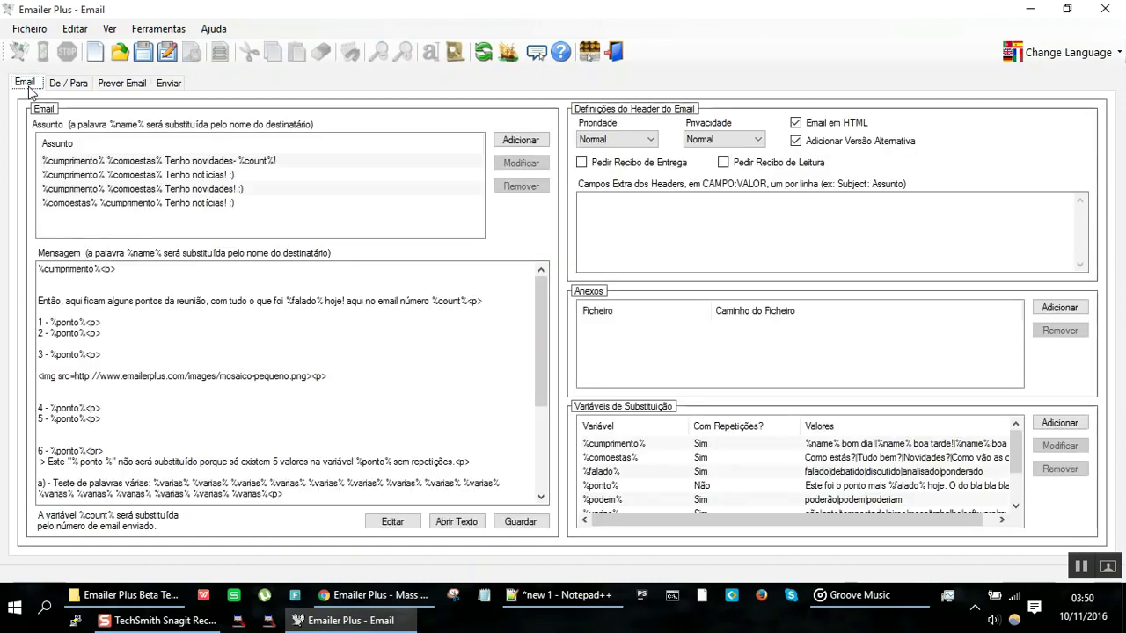
left_click(231, 163)
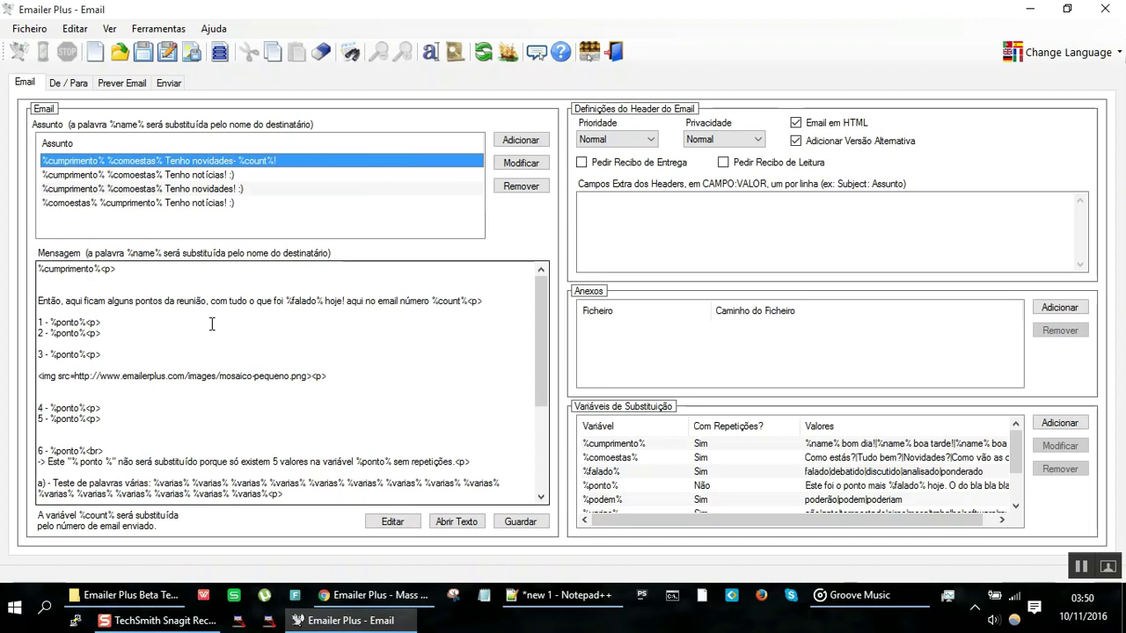
left_click(134, 176)
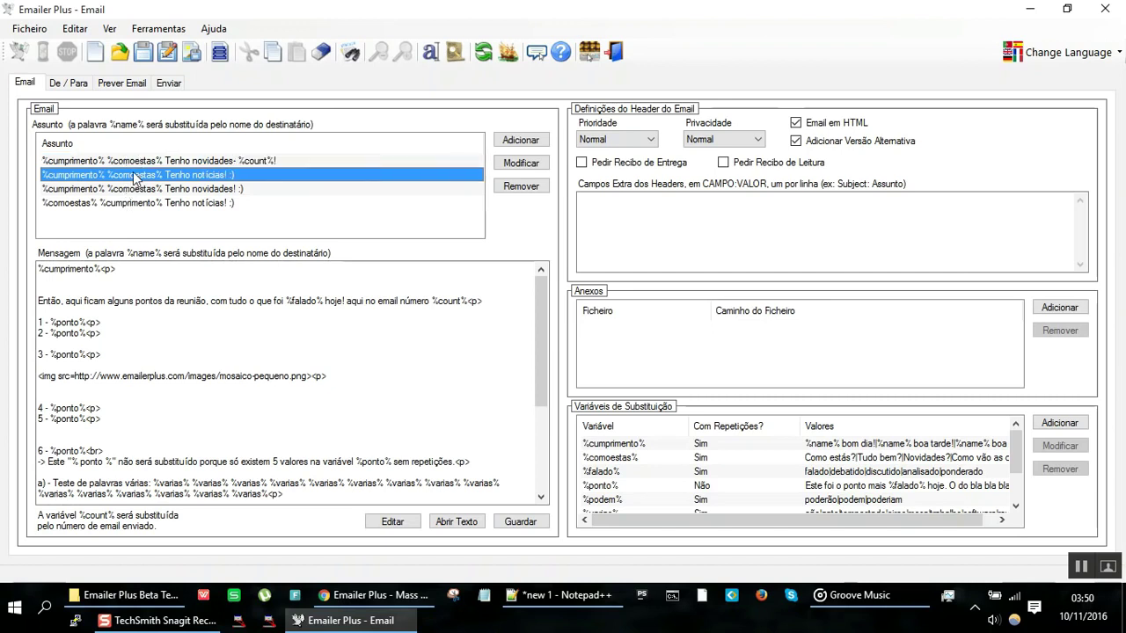
left_click(93, 160)
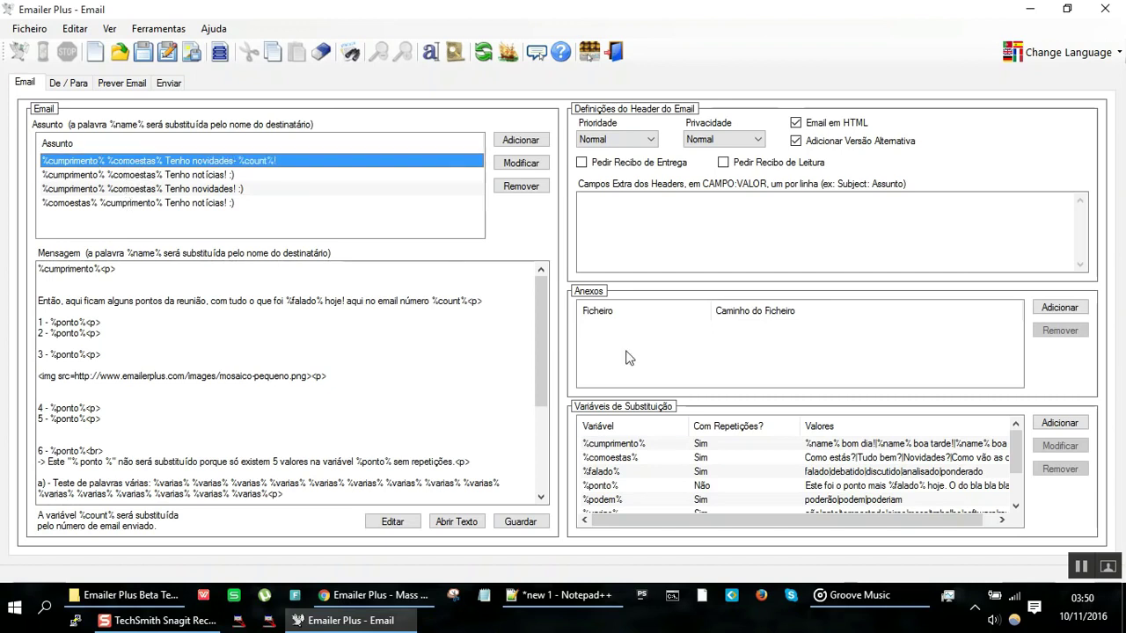
double_click(663, 446)
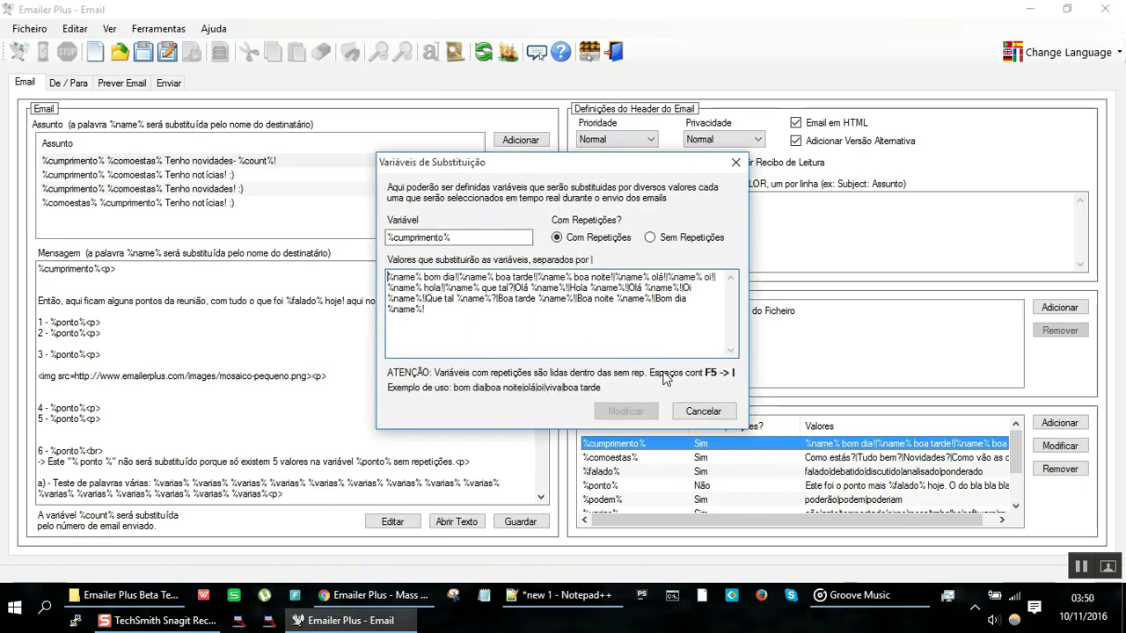
left_click(709, 414)
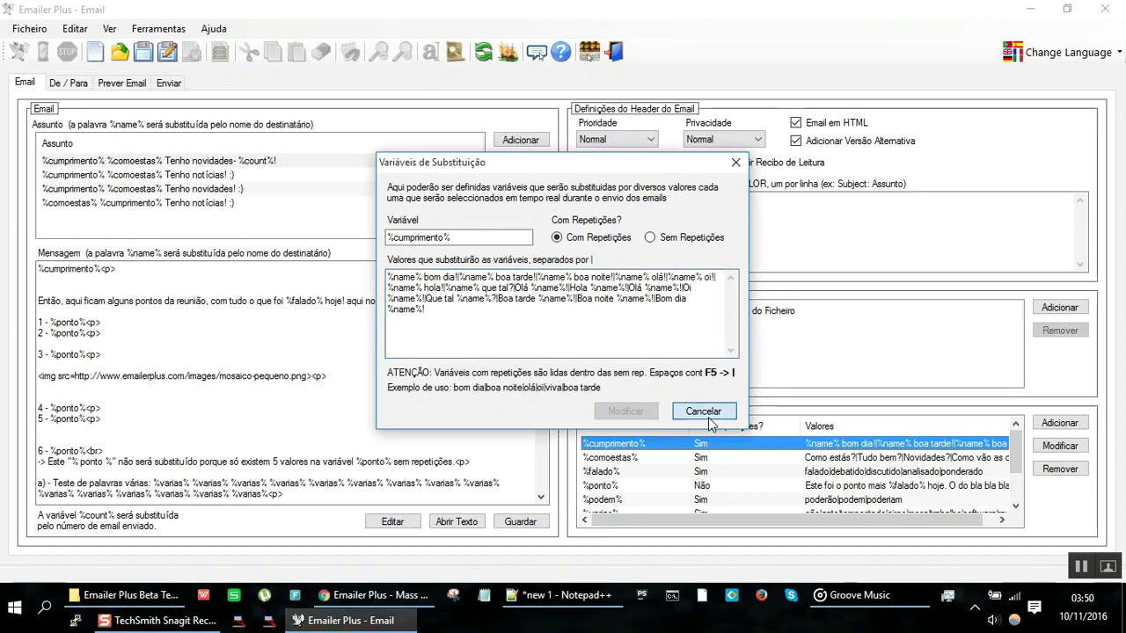
left_click(155, 161)
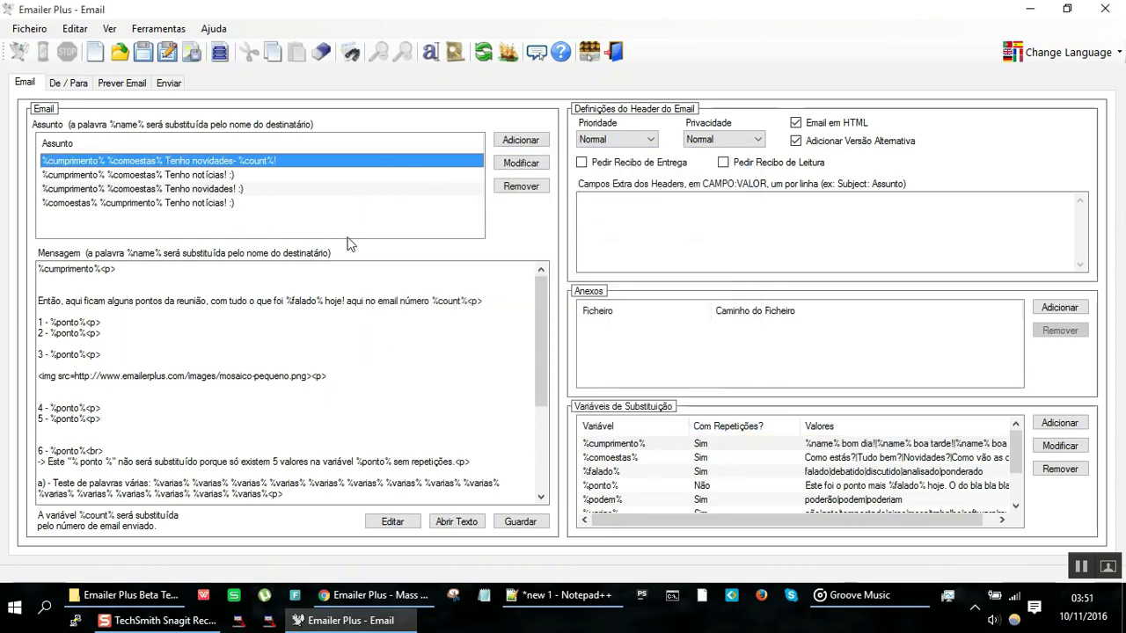
double_click(678, 458)
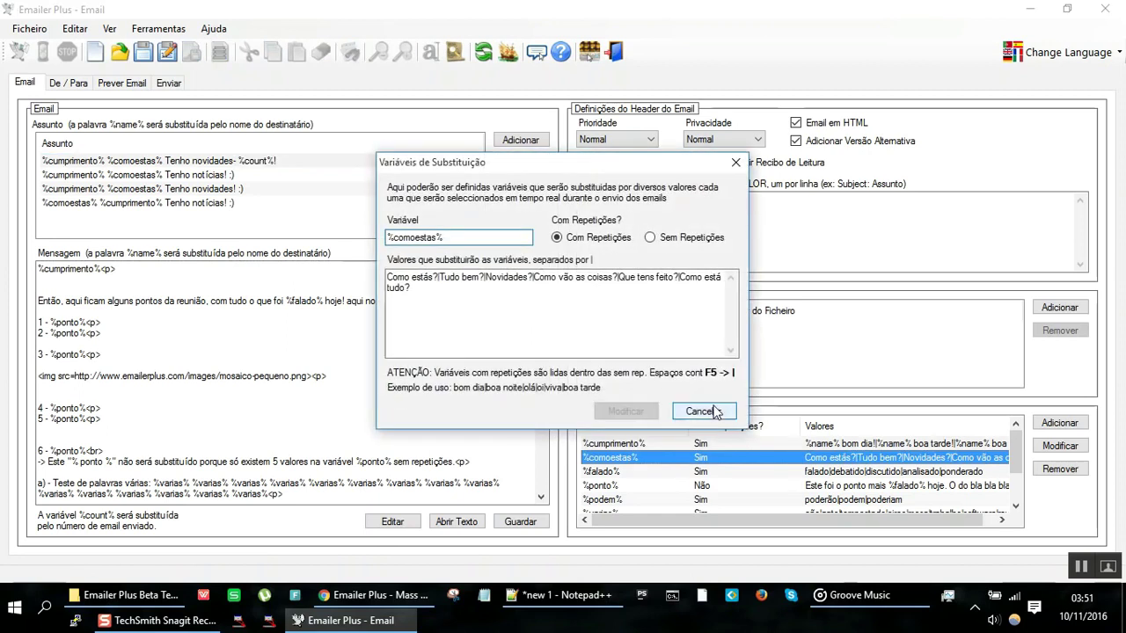
left_click(704, 411)
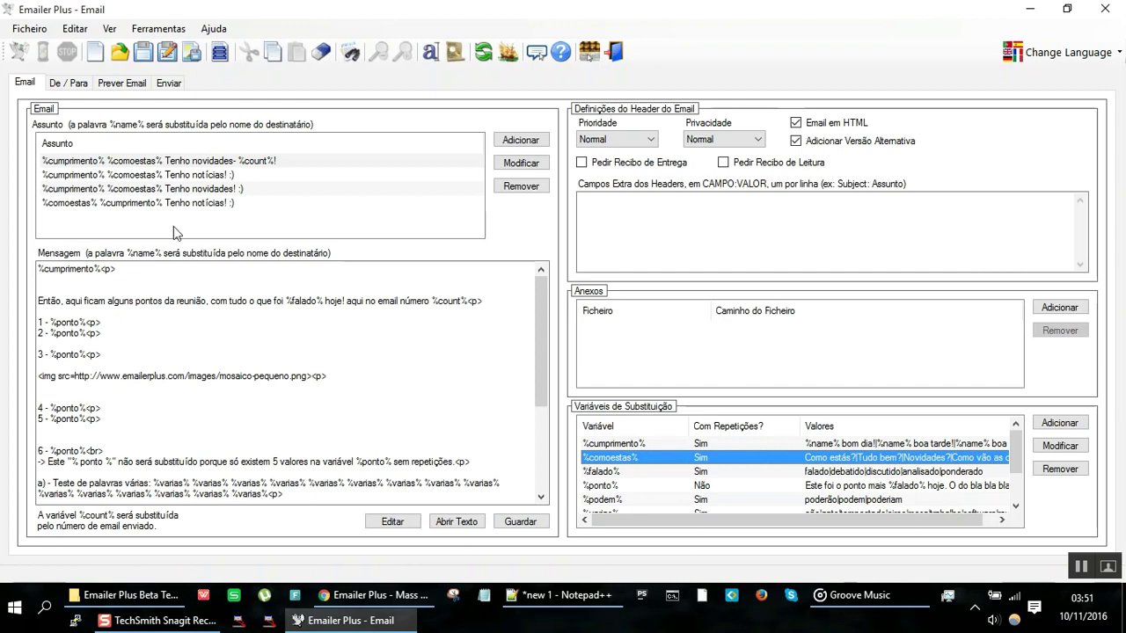
left_click(88, 163)
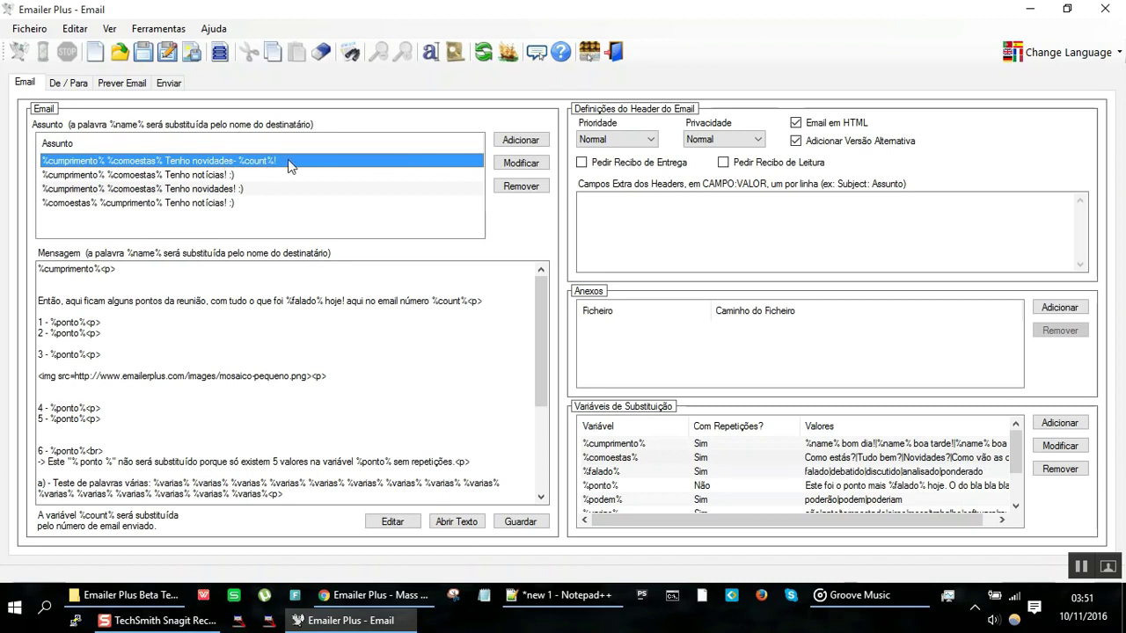
left_click(120, 84)
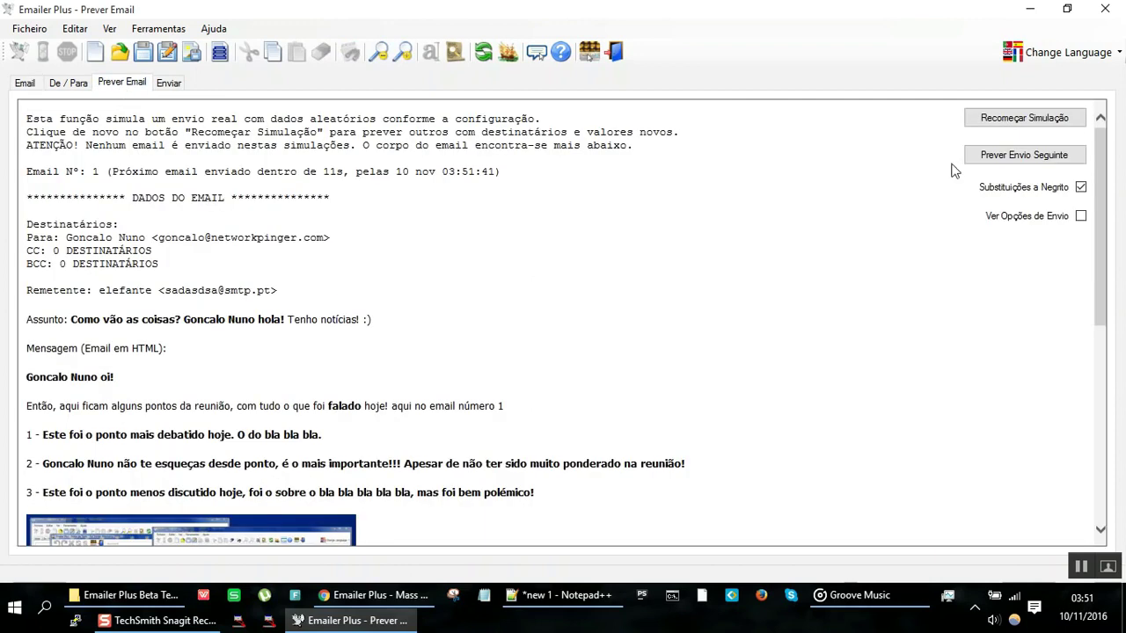
left_click(1033, 154)
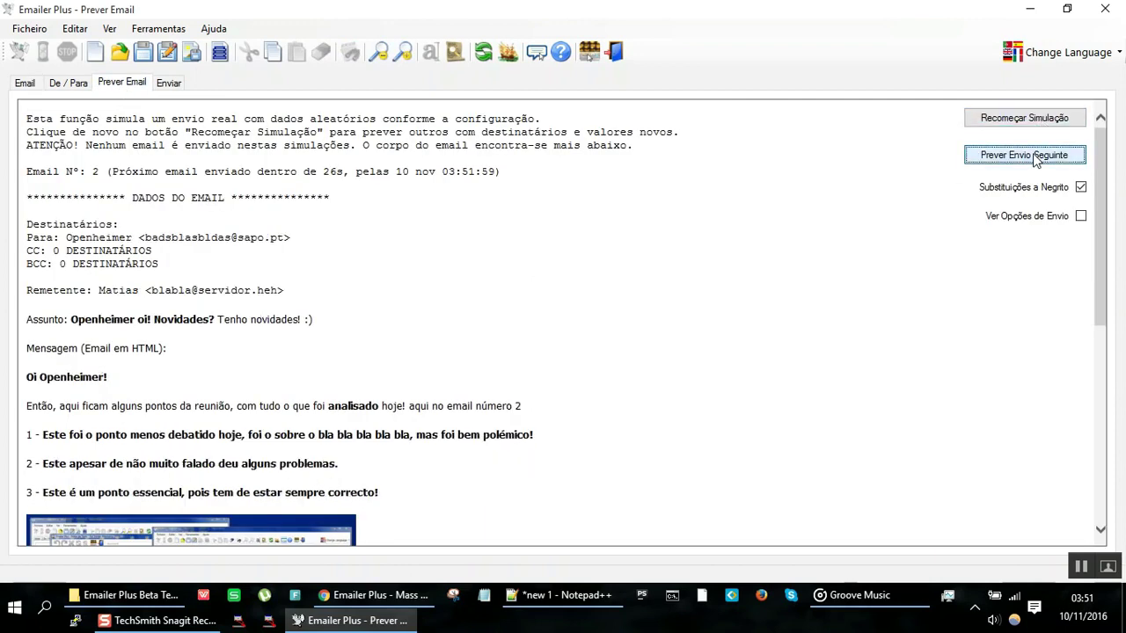
left_click(1033, 154)
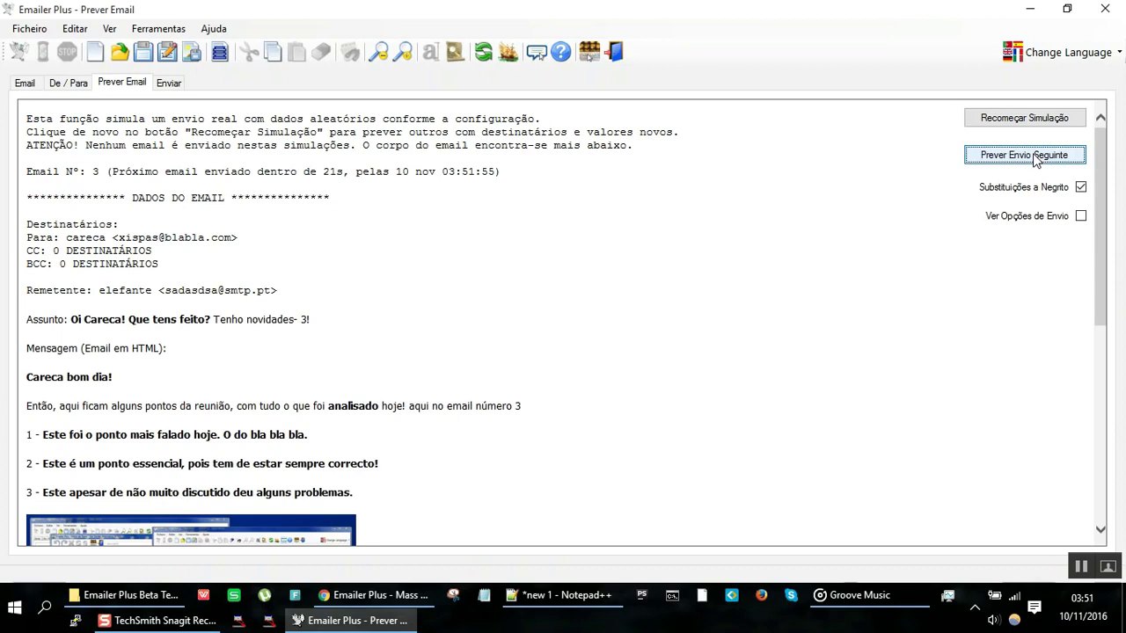
left_click(1032, 153)
left_click(1033, 155)
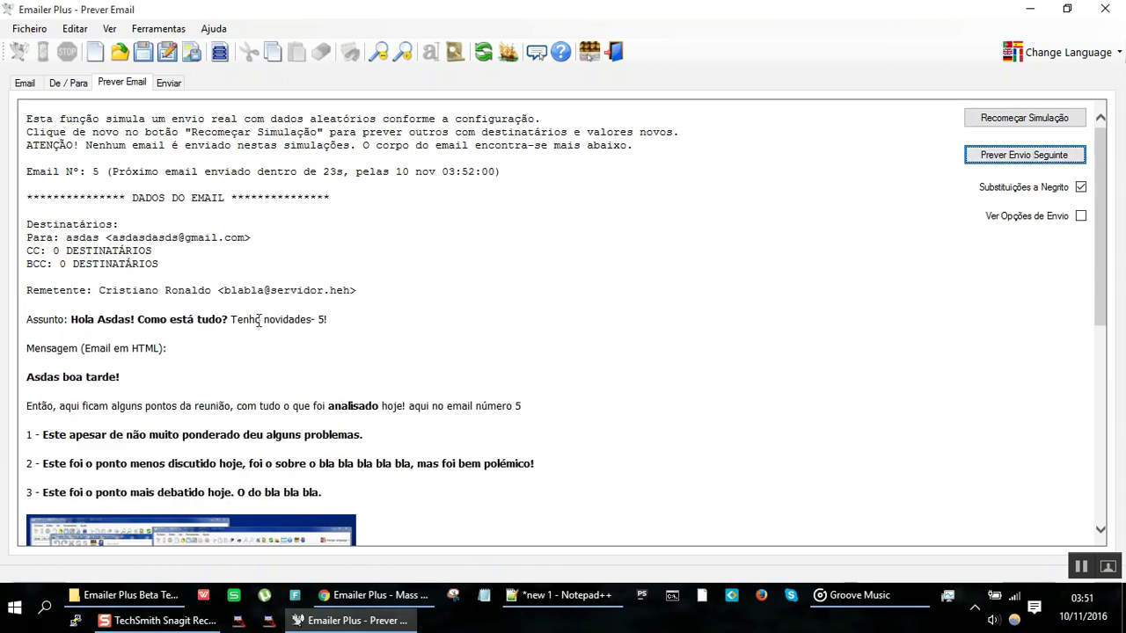
left_click_drag(259, 320, 379, 318)
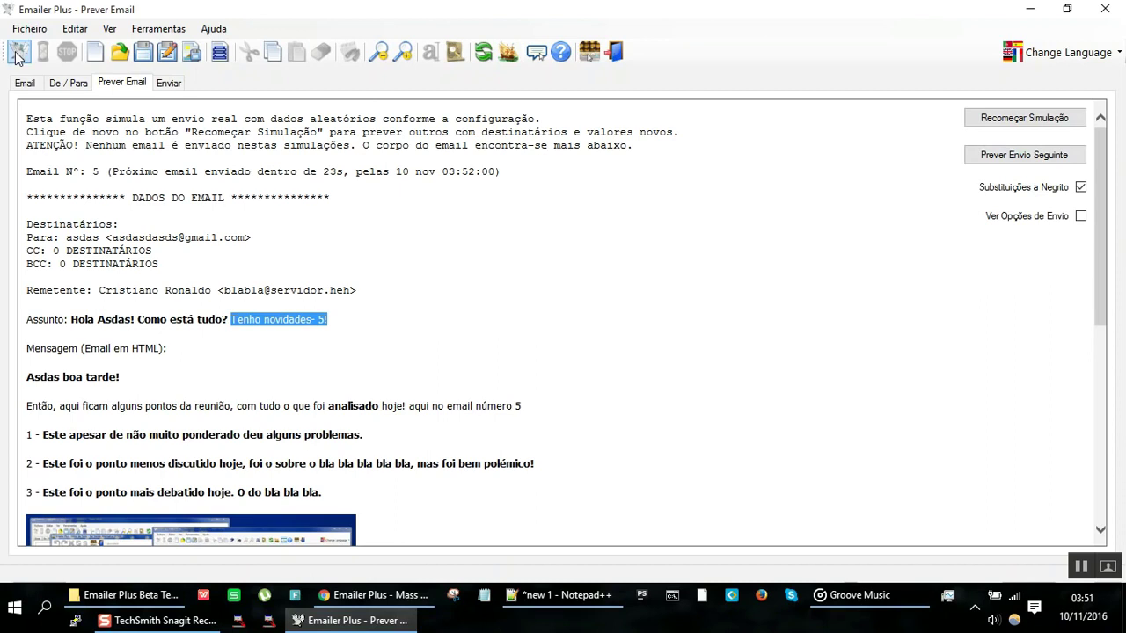
left_click(25, 83)
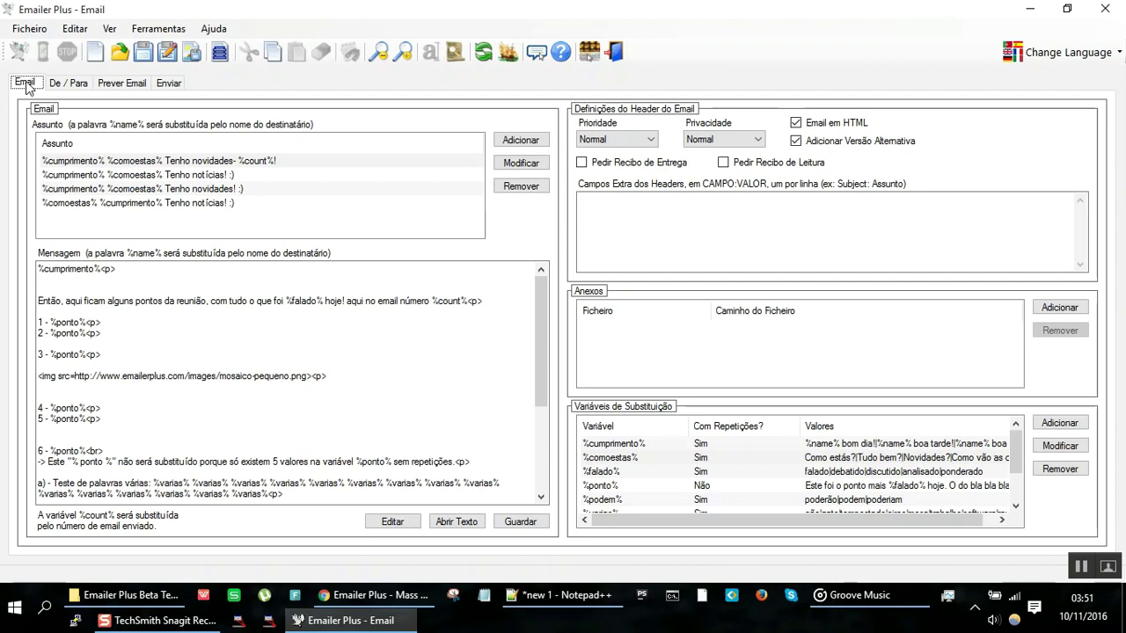
Step: Review the subject lines, the %cumprimento% variable and the message's opening sentence
left_click(192, 176)
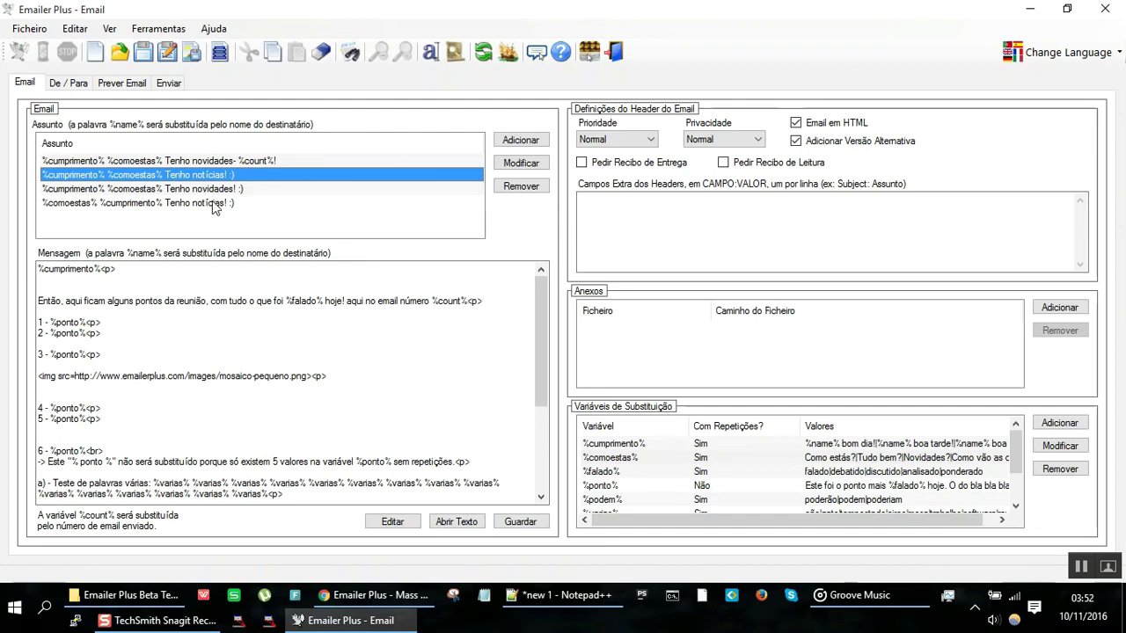
left_click(212, 203)
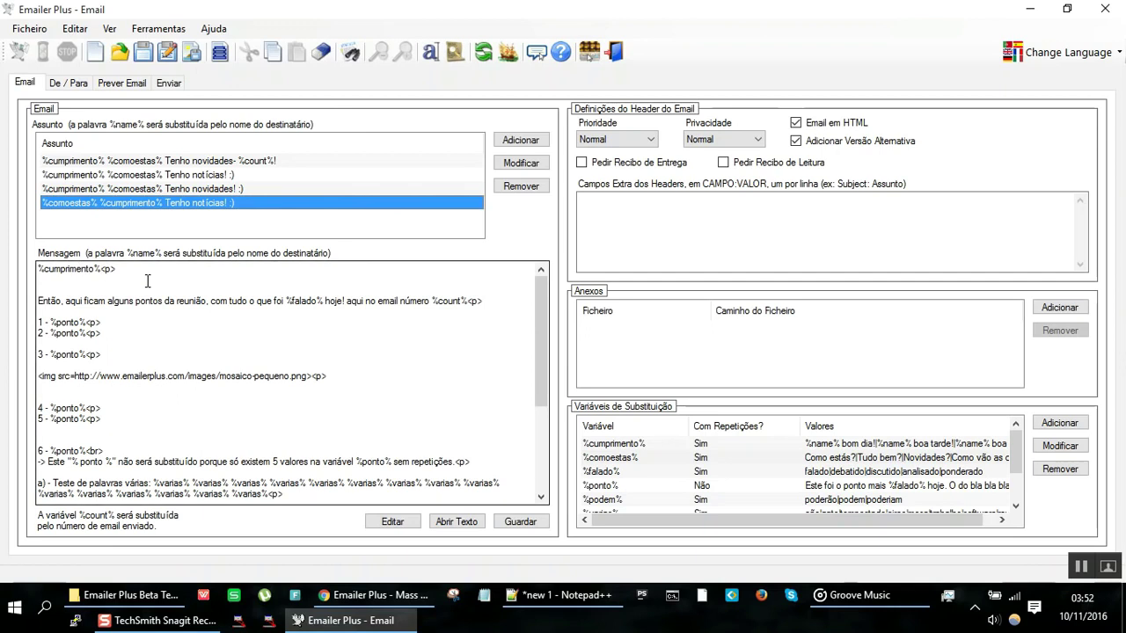
left_click(642, 447)
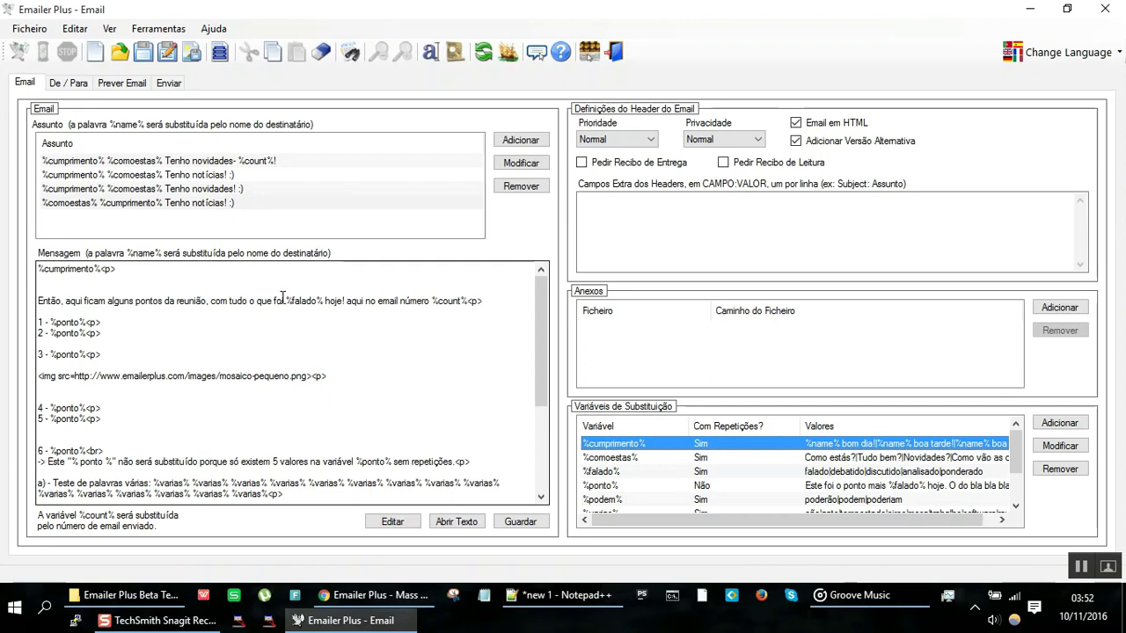
left_click_drag(88, 302, 345, 303)
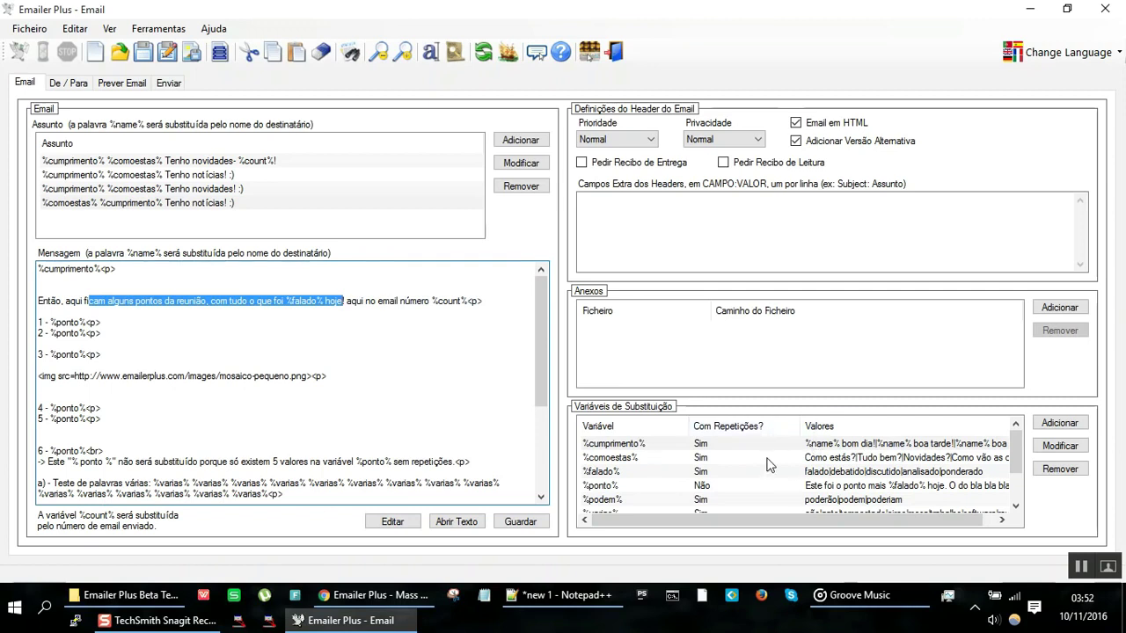
Step: Inspect the %falado% variable's values, cancel, and open the Prever Email preview
double_click(728, 476)
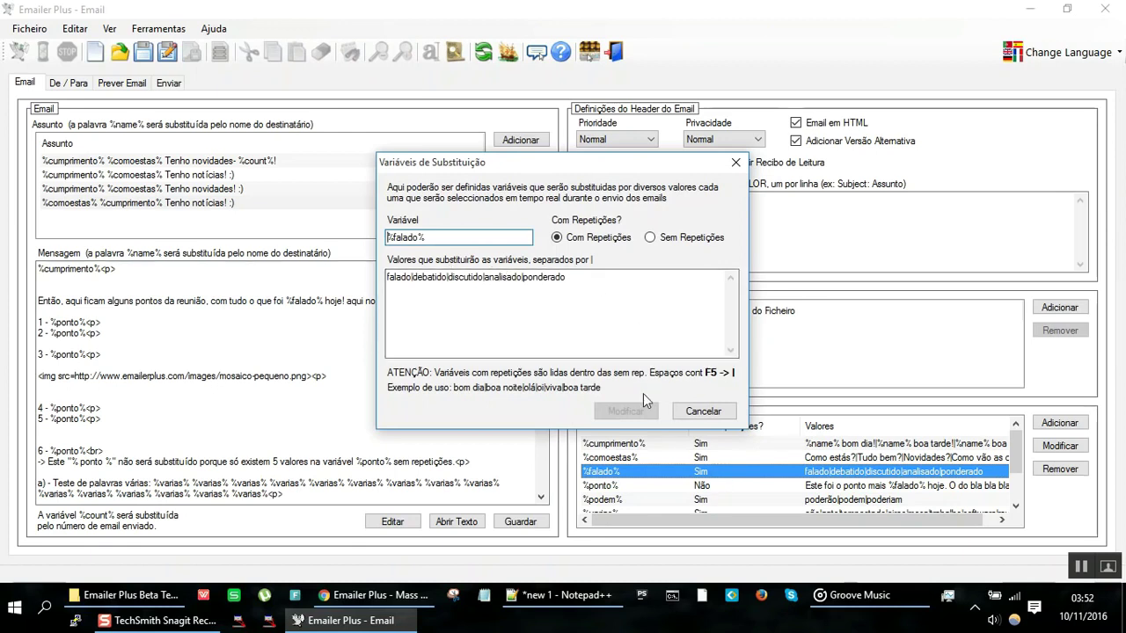
left_click(711, 414)
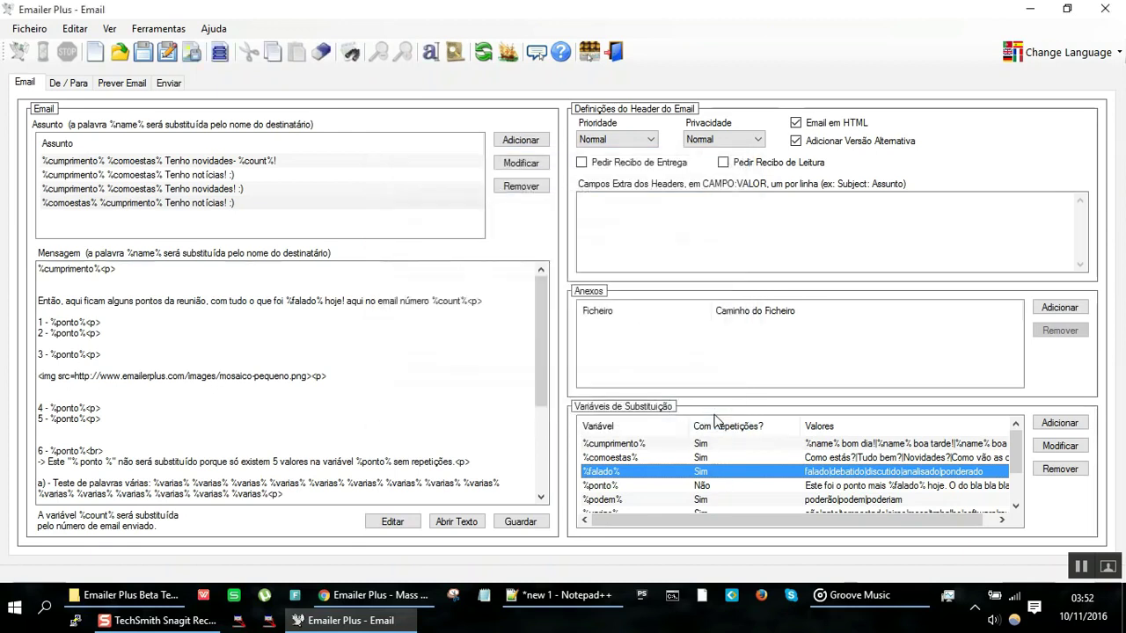
left_click(142, 82)
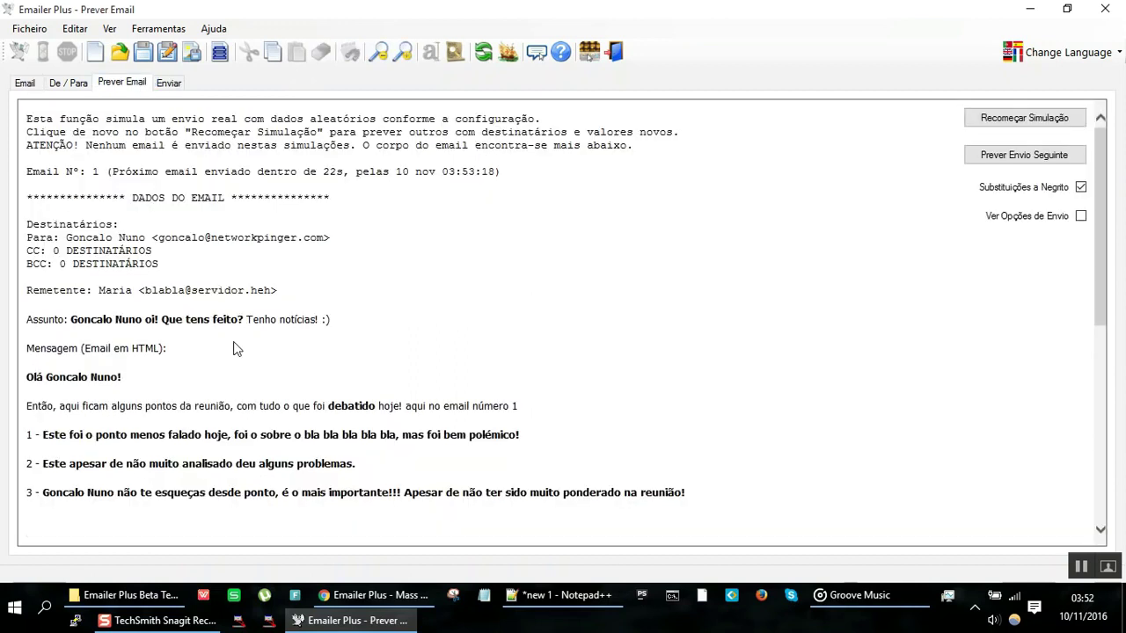
Step: Highlight the substituted word 'debatido' in the preview, then advance through the next simulated emails
left_click_drag(225, 408, 414, 406)
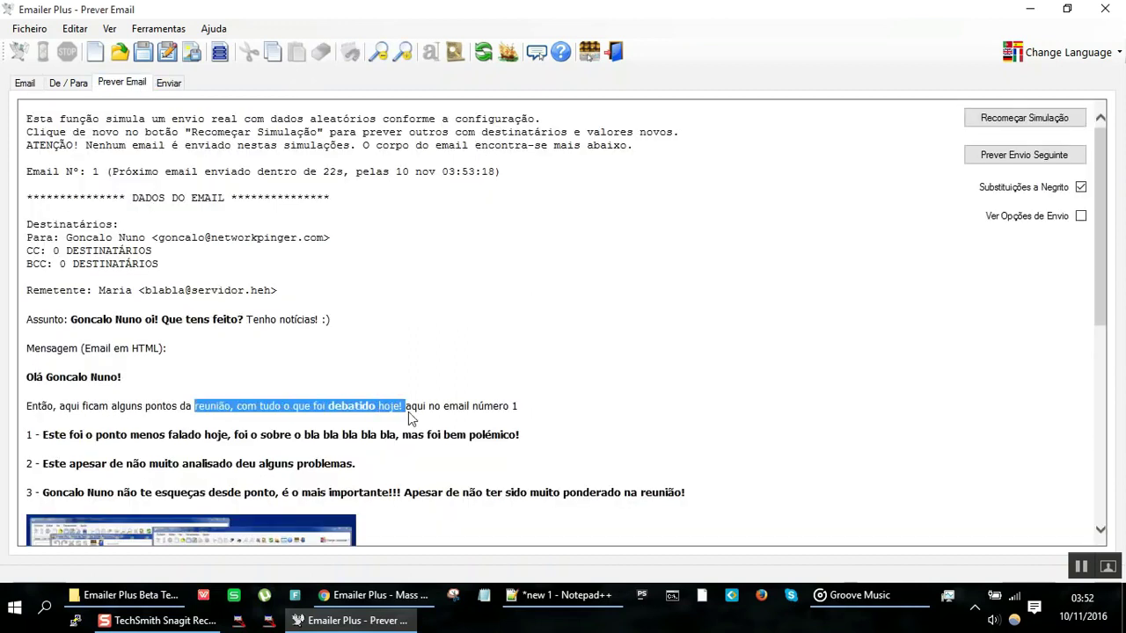
left_click(417, 406)
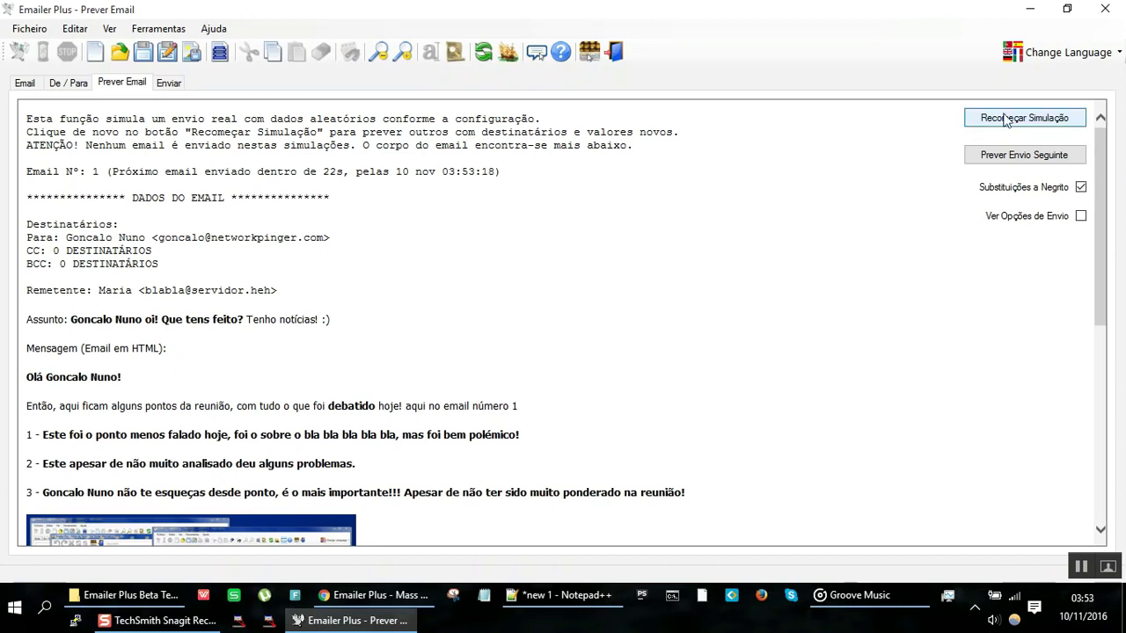
left_click(1010, 158)
left_click(1010, 158)
left_click(1010, 159)
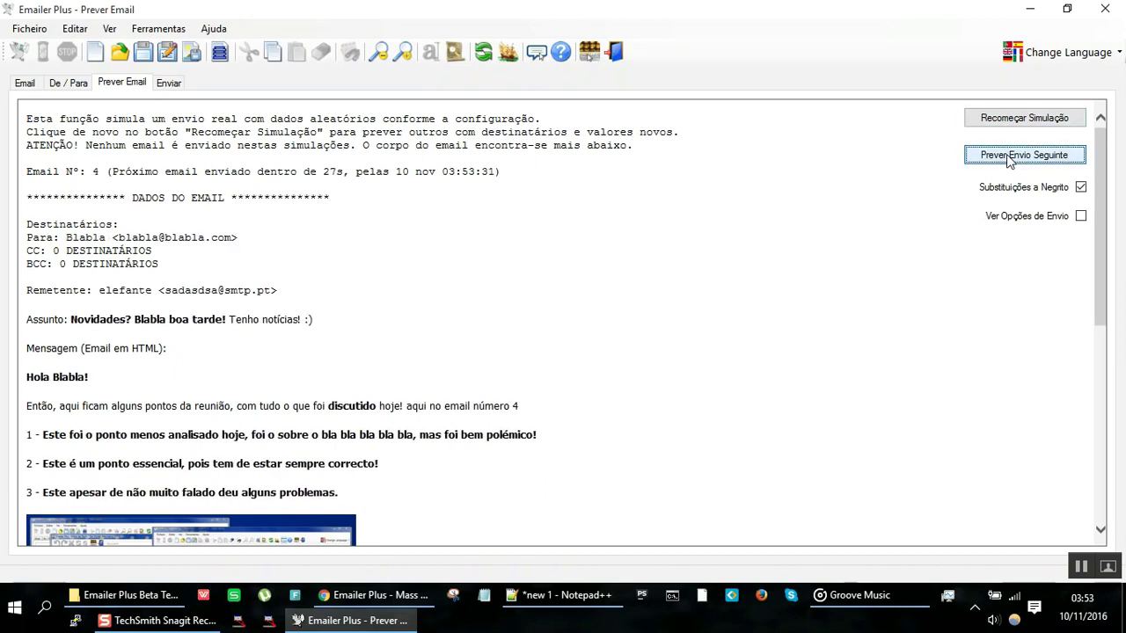
left_click(1009, 158)
Step: Keep advancing the simulation to email Nº 13 and highlight 'alguns pontos' in the body
left_click(1010, 158)
left_click(1009, 158)
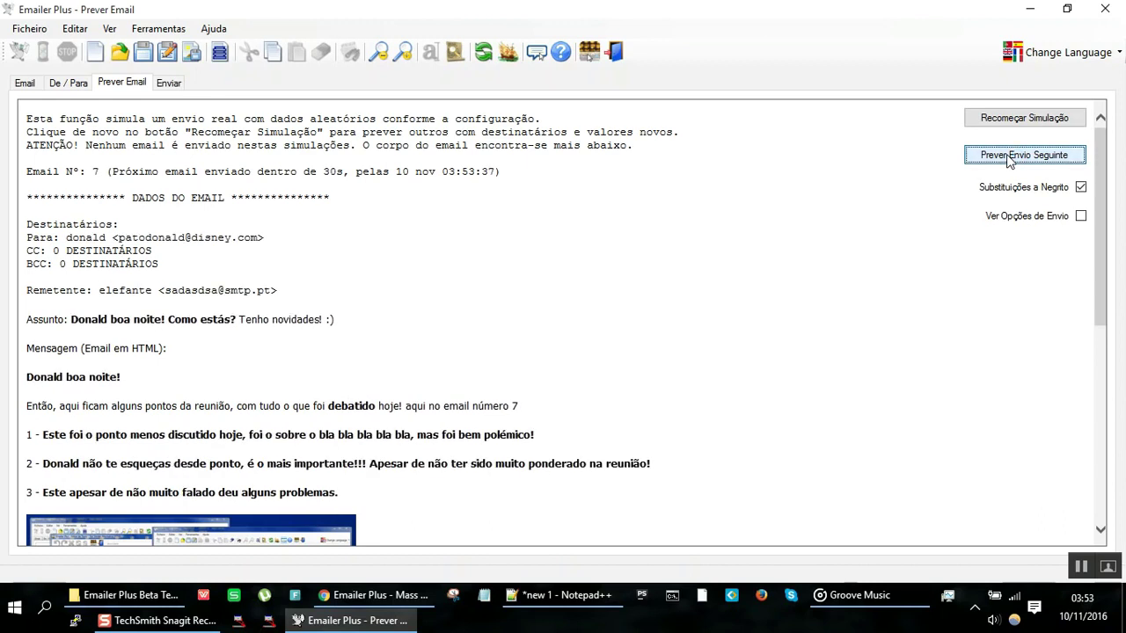
left_click(1009, 159)
left_click(1008, 158)
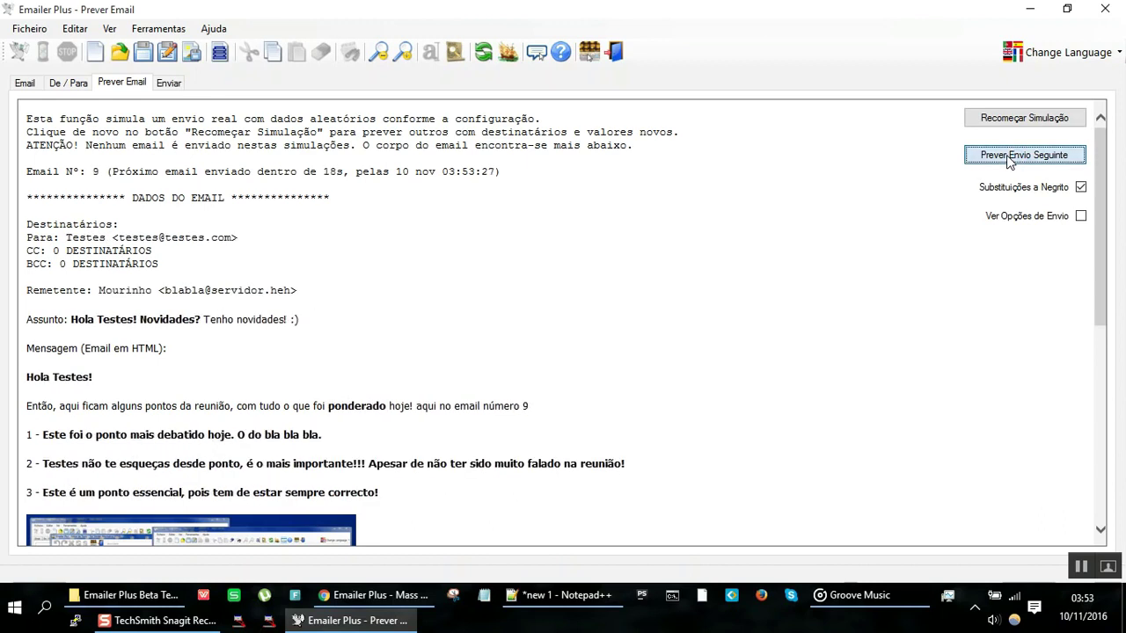
left_click(1008, 158)
left_click(1008, 159)
left_click(1009, 158)
left_click(1009, 158)
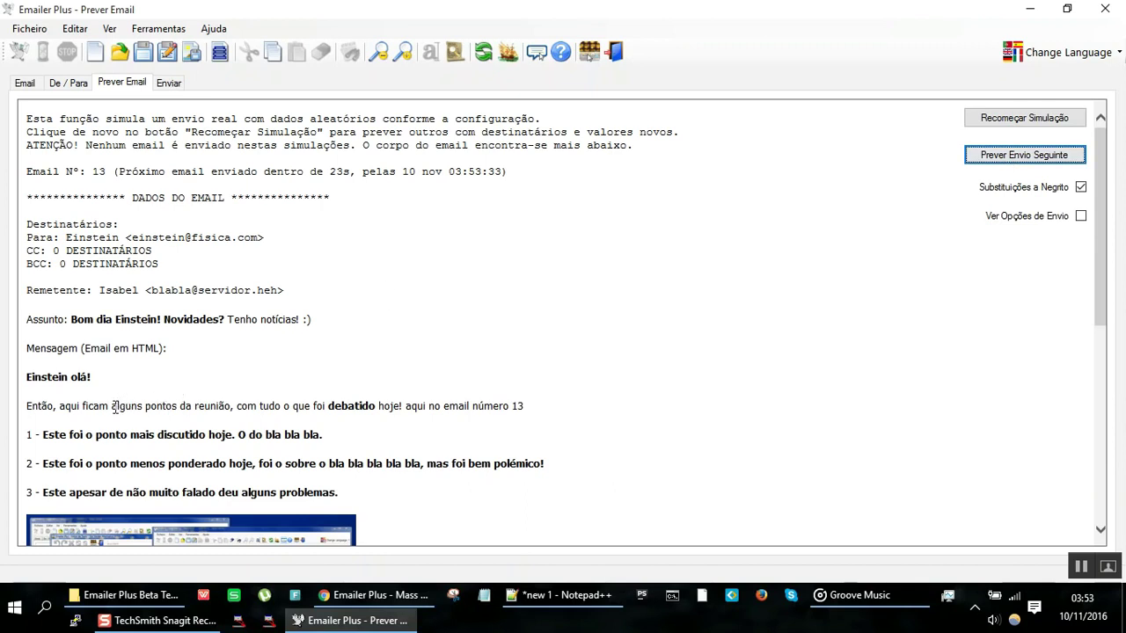
left_click_drag(113, 406, 175, 405)
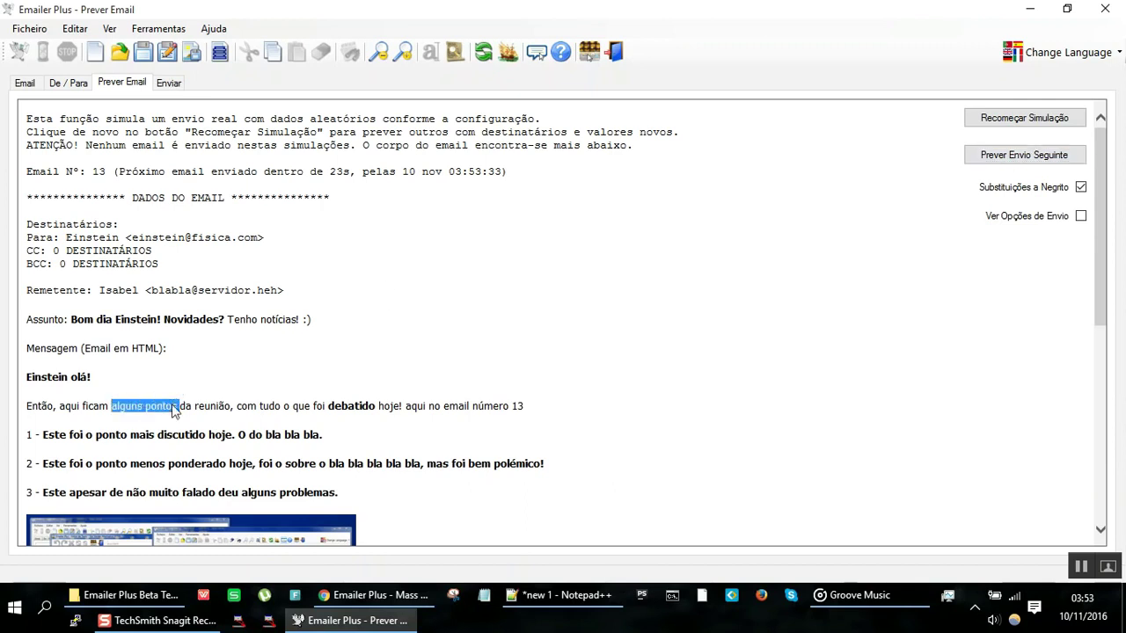
left_click(174, 411)
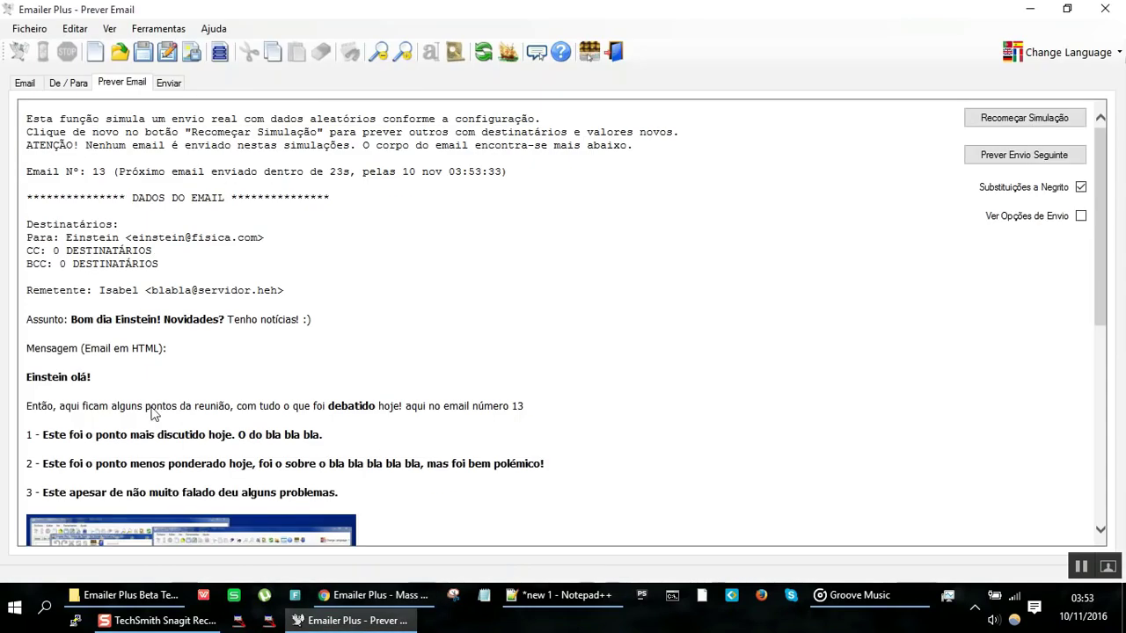
Step: Replace the words 'alguns pontos' in the message with the placeholder %pontos%
left_click(24, 83)
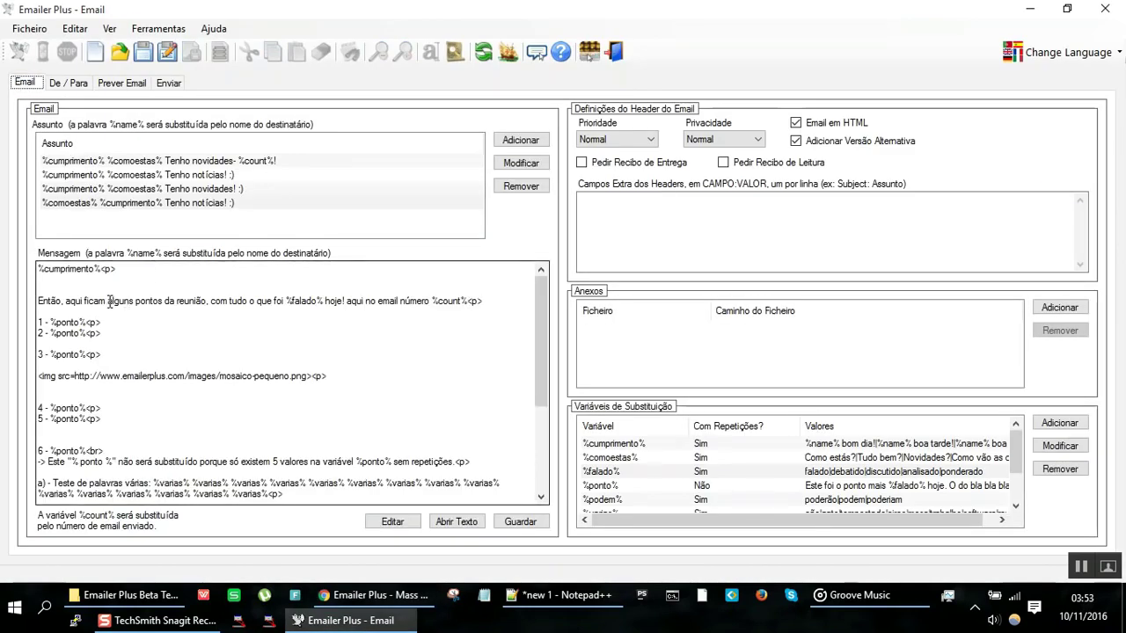
left_click_drag(107, 302, 162, 306)
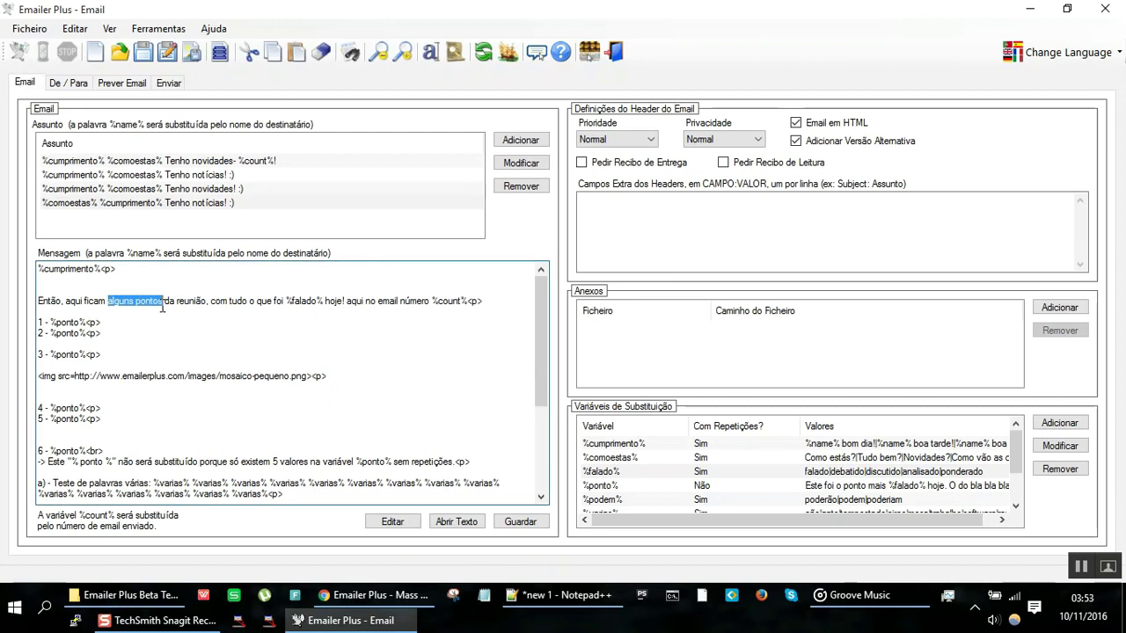
type("%")
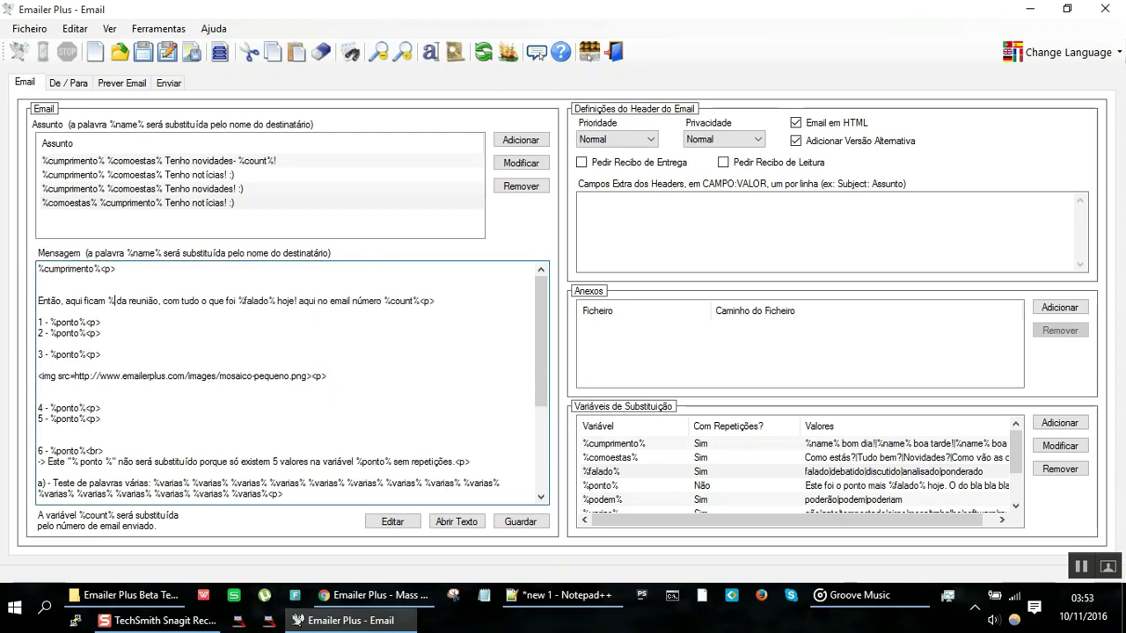
type("pontos%")
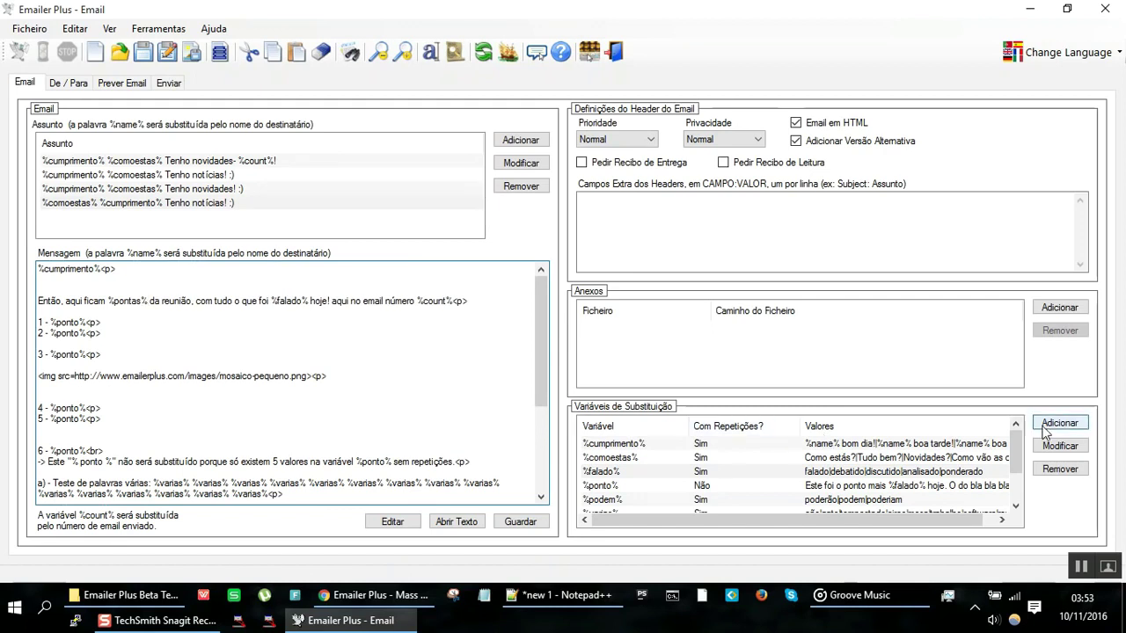
Step: Add a substitution variable %pontas% with the values periquitos|pardais|papagaios|corvos
left_click(1049, 425)
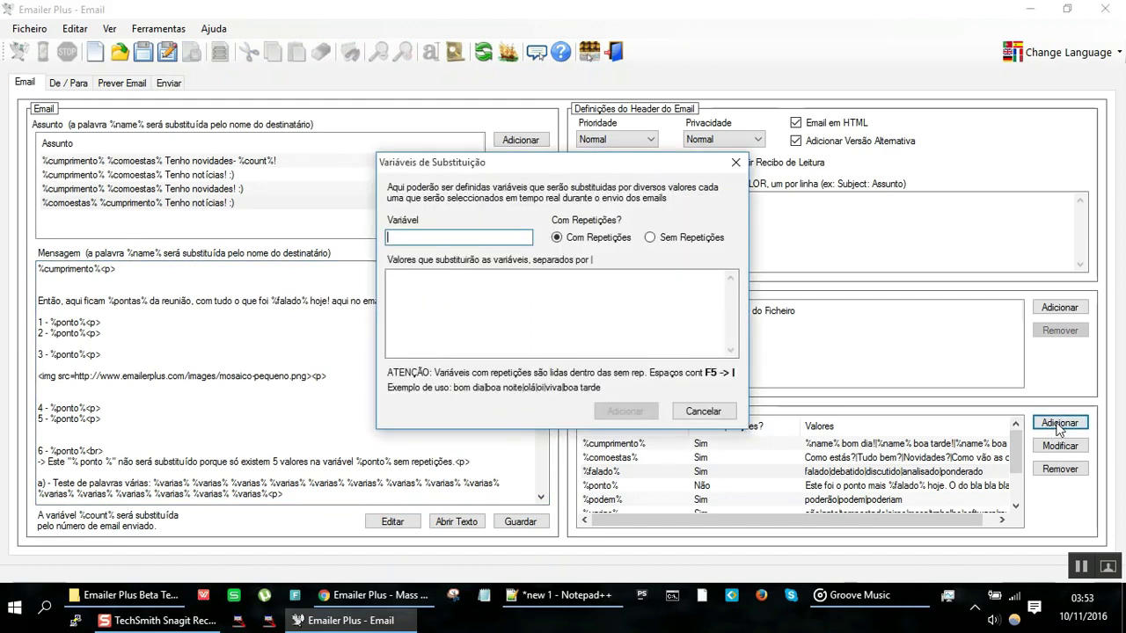
type("%po")
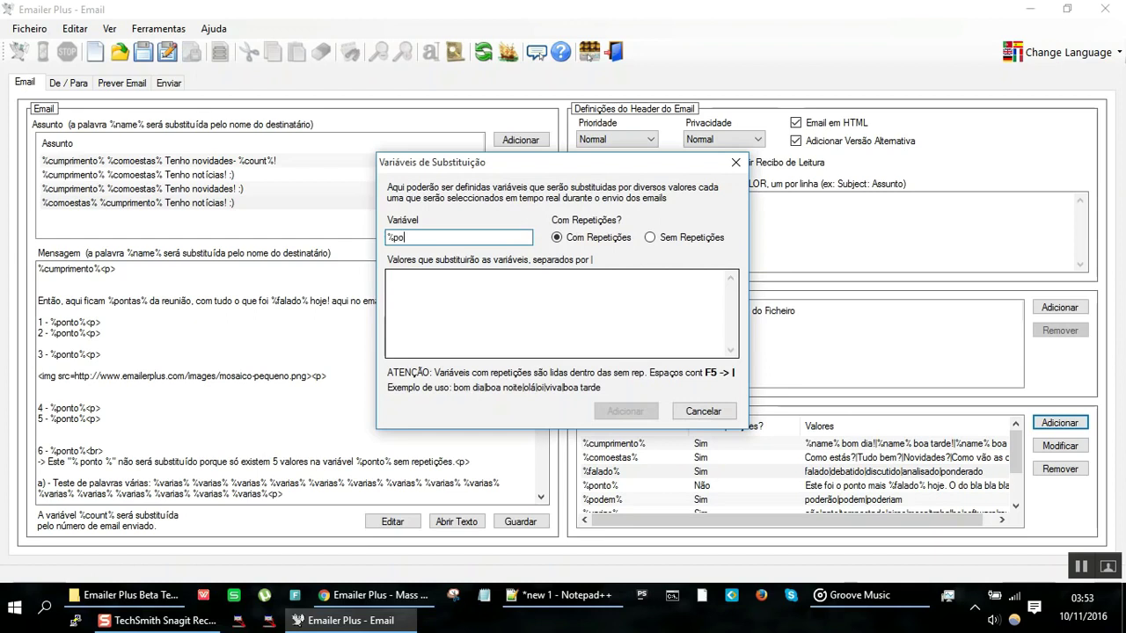
type("ntas%")
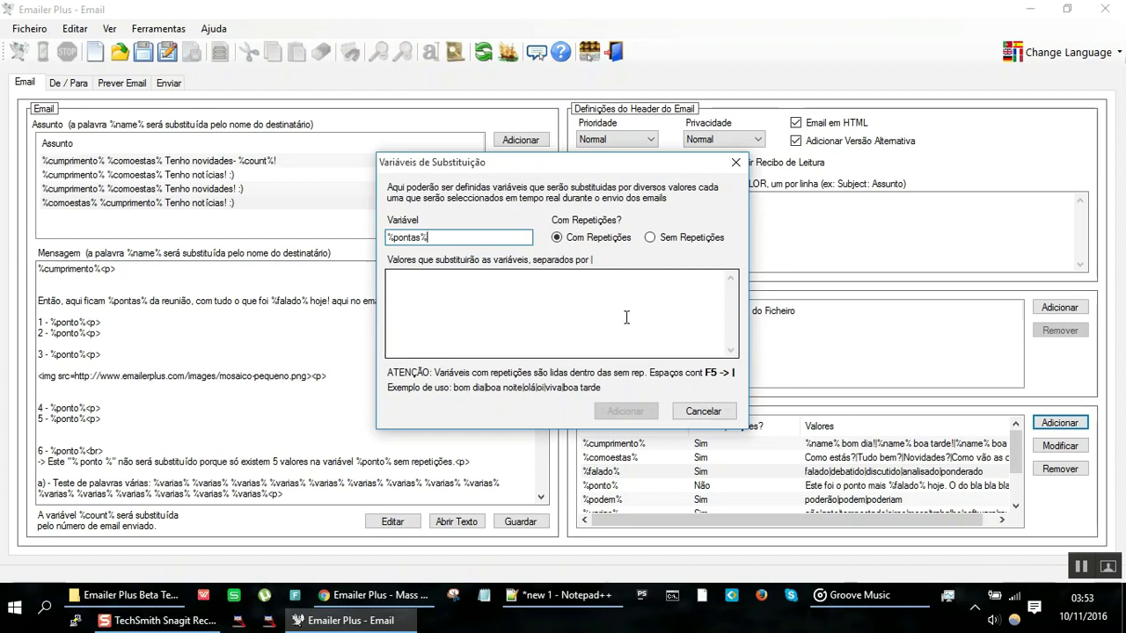
left_click(527, 345)
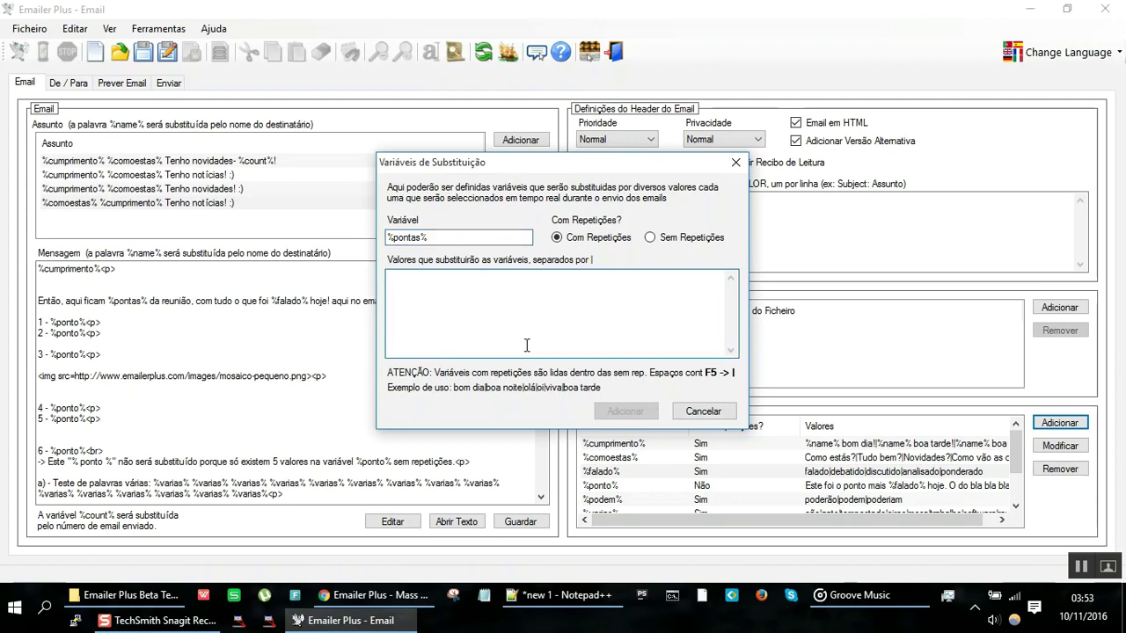
type("p")
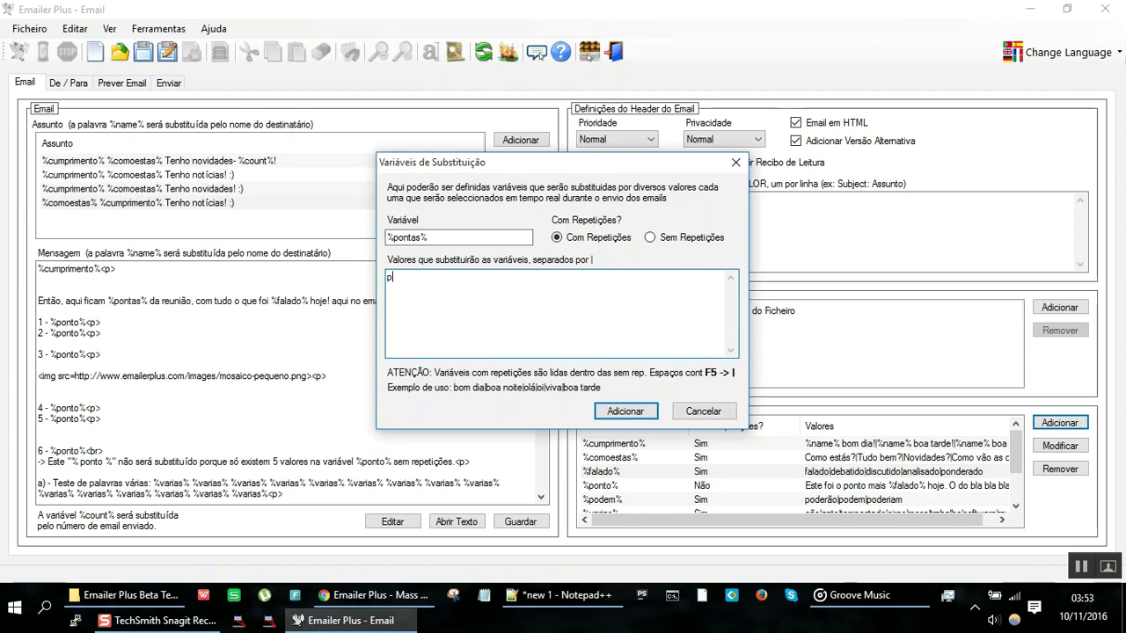
type("eriquitos|rouxpardals|papaga")
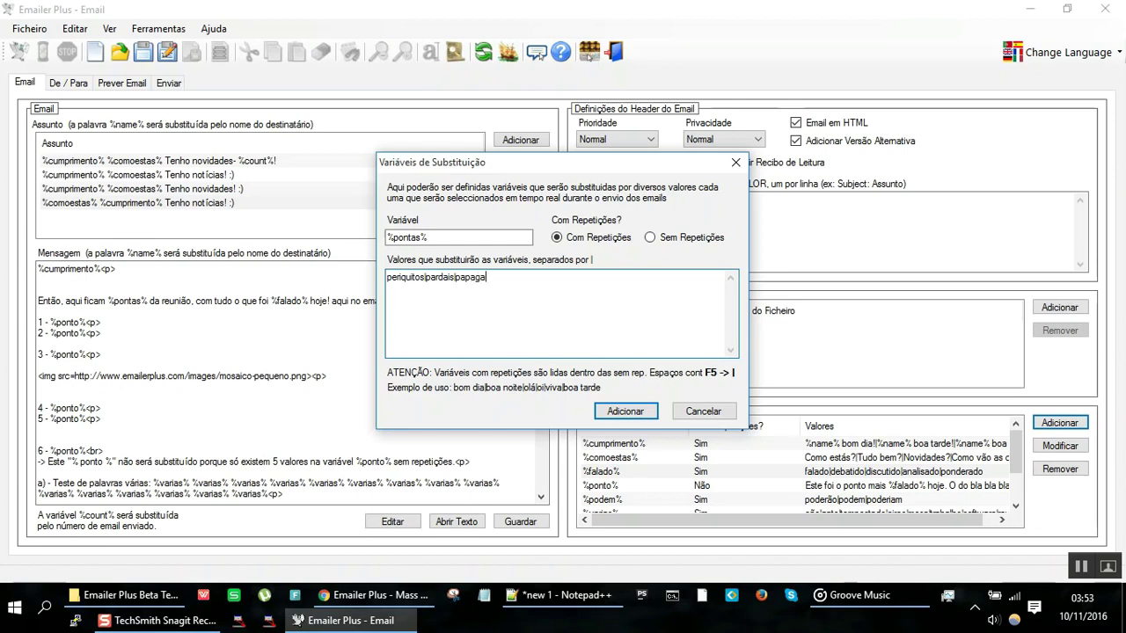
type("ios|corvos")
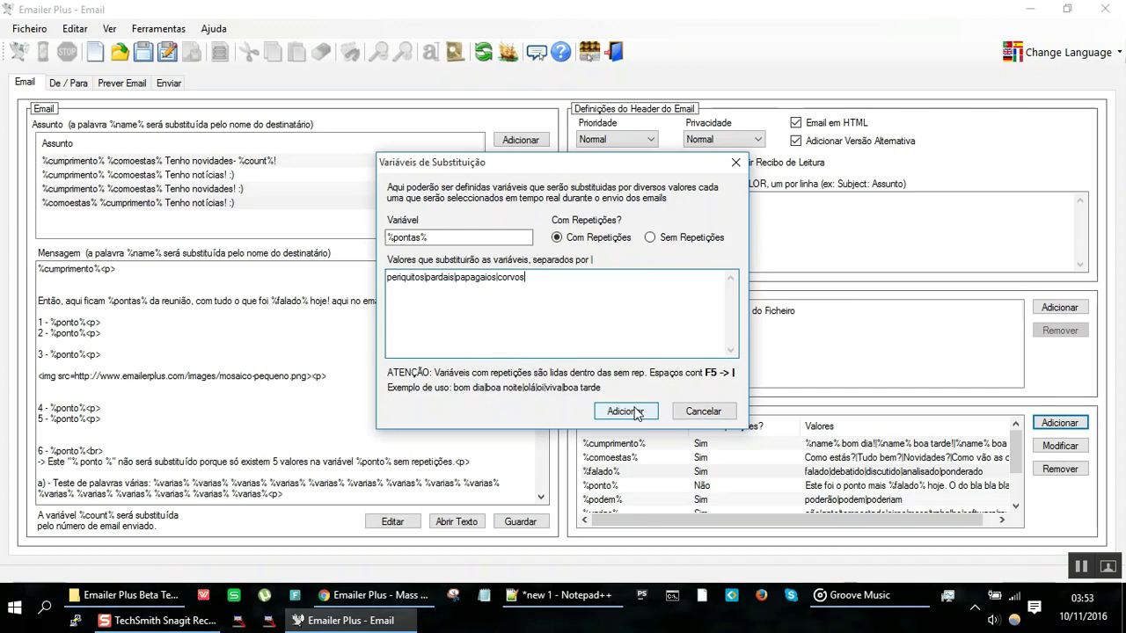
left_click(626, 412)
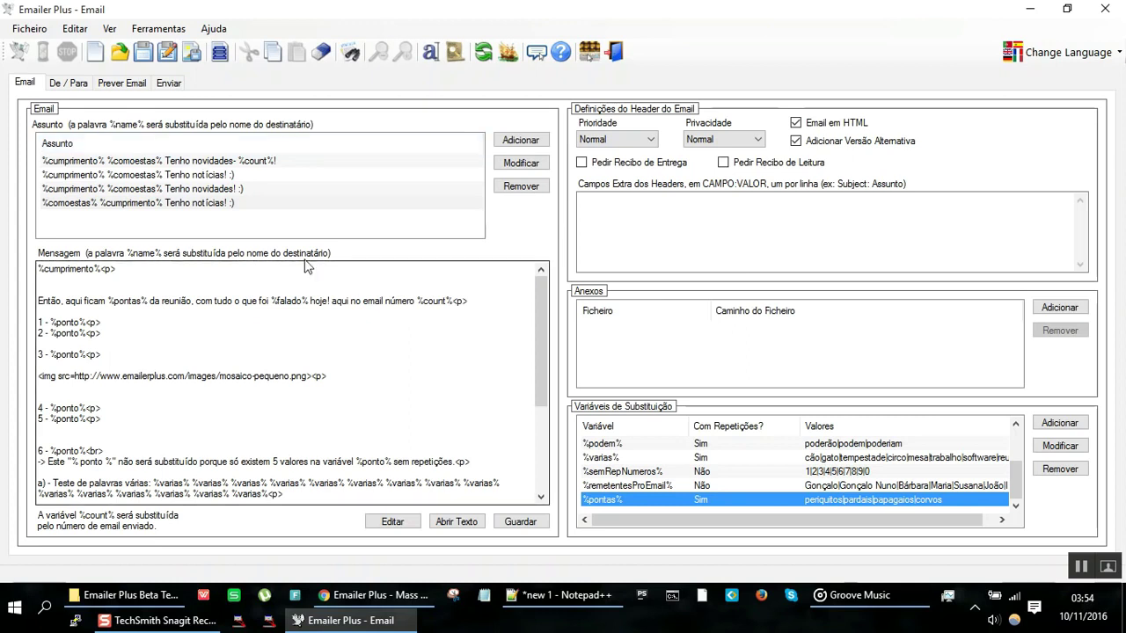
left_click(132, 86)
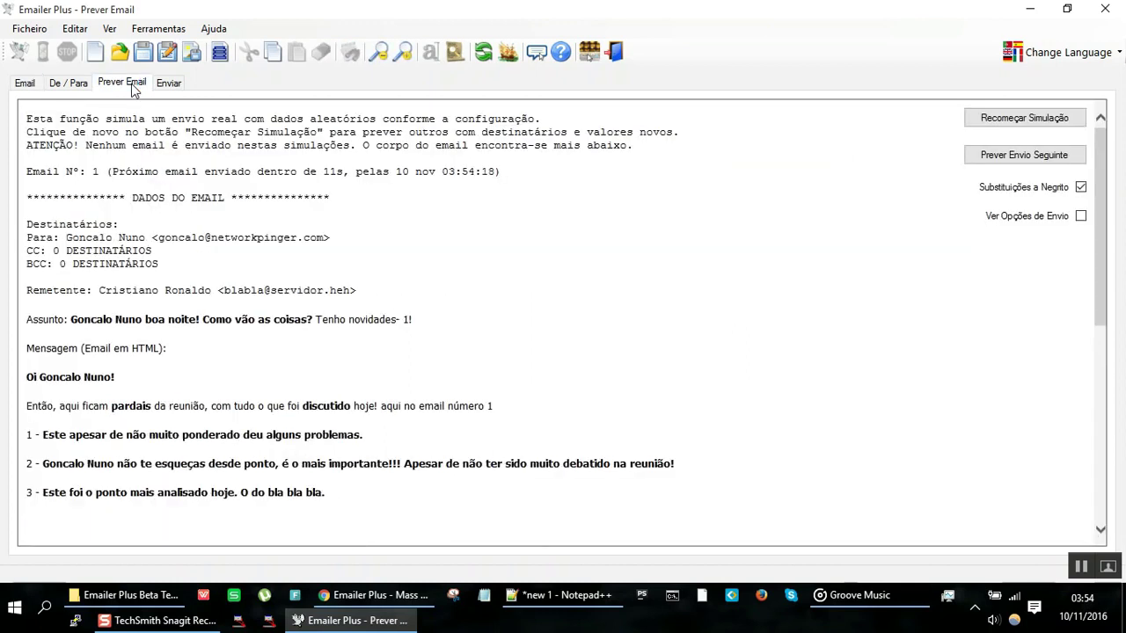
left_click_drag(41, 409, 192, 414)
left_click(192, 414)
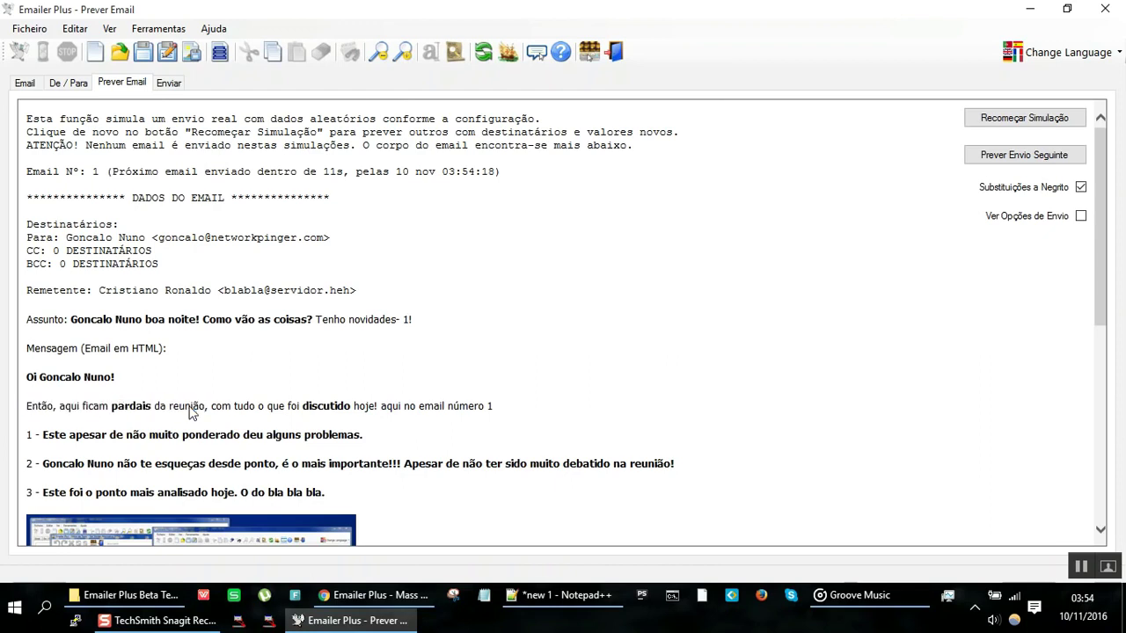
left_click(1020, 158)
left_click(1020, 158)
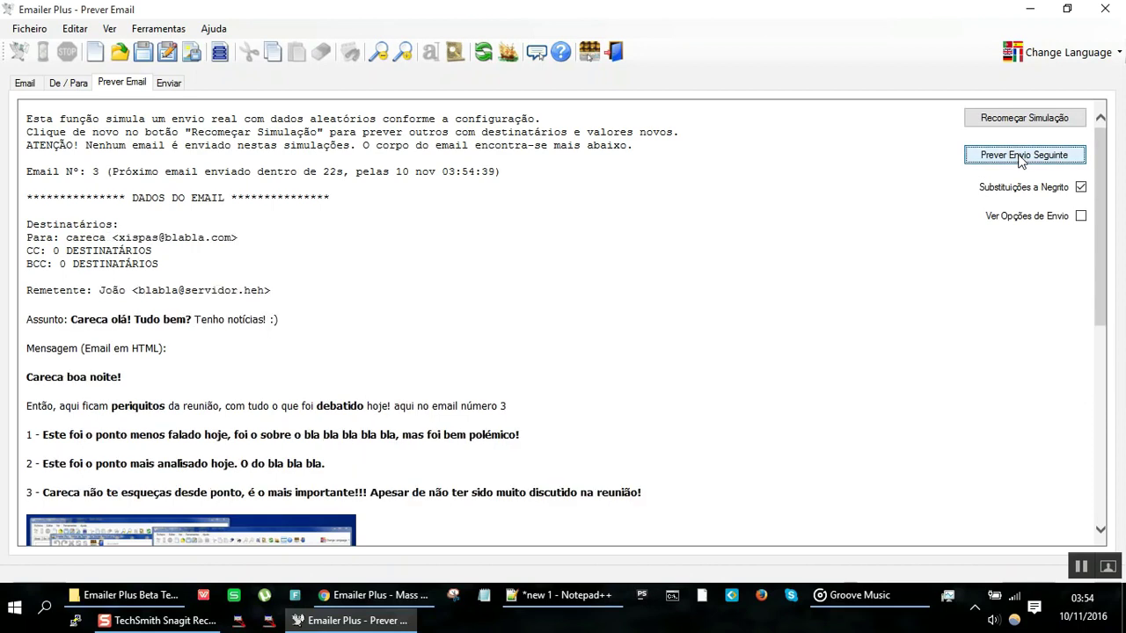
left_click(1020, 158)
left_click(1021, 158)
left_click(1020, 158)
left_click(1020, 158)
left_click(1020, 158)
left_click(1021, 158)
left_click(1020, 159)
left_click(1021, 159)
left_click(1020, 158)
left_click(1021, 159)
left_click(1020, 158)
left_click(1020, 159)
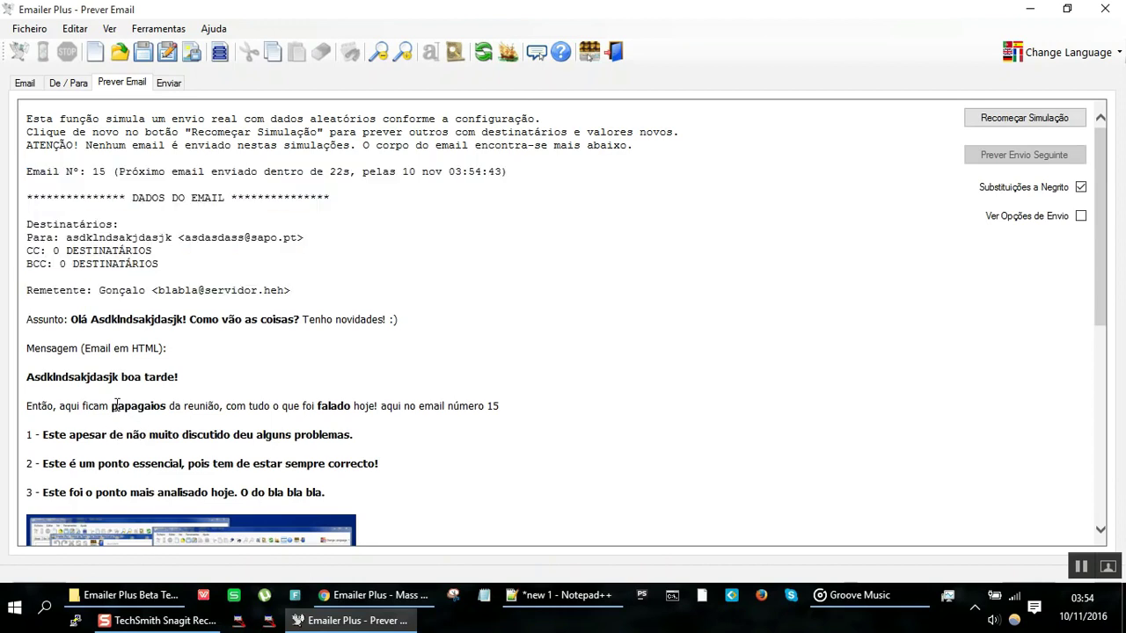
left_click(24, 82)
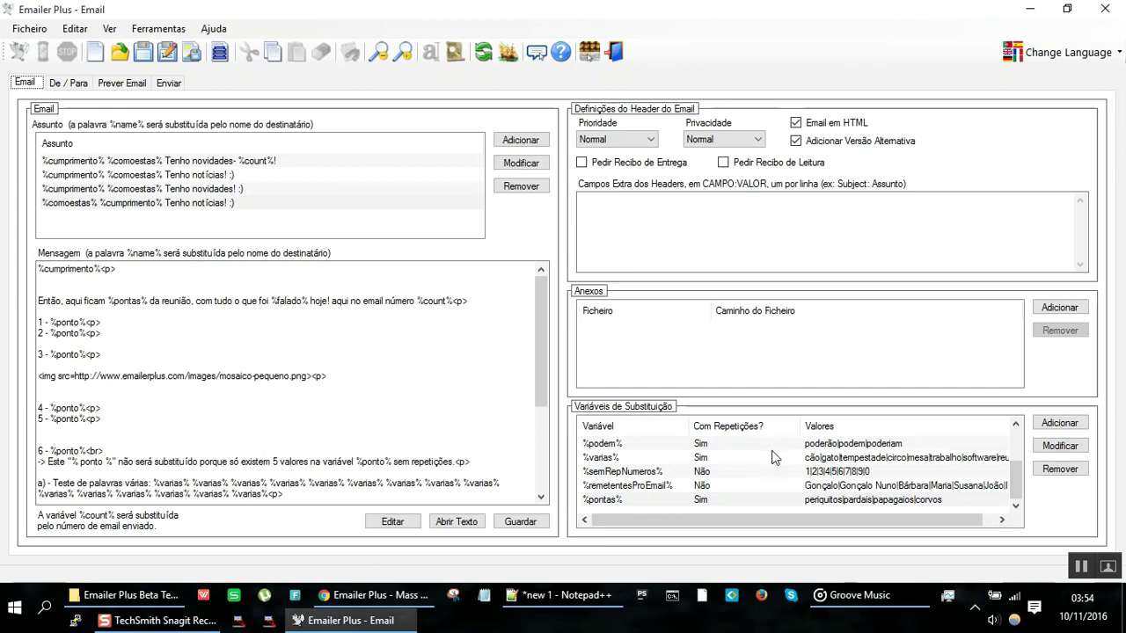
Step: Replace the %pontas% bird names with 'alguns pontos|alguns assuntos|alguns temas'
double_click(787, 497)
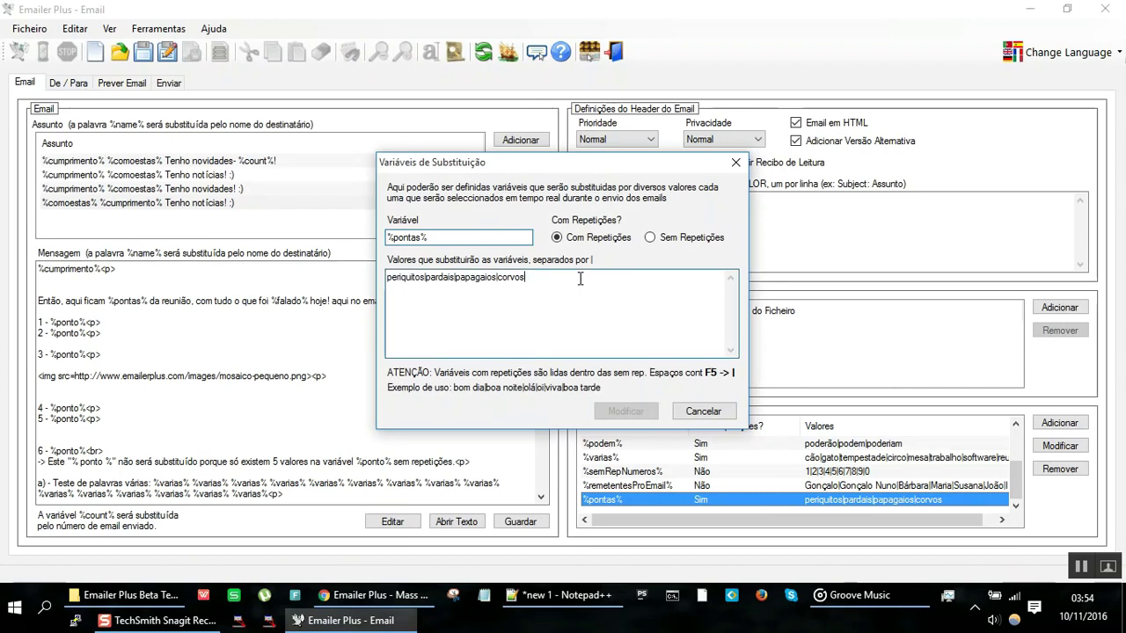
left_click_drag(506, 317, 218, 222)
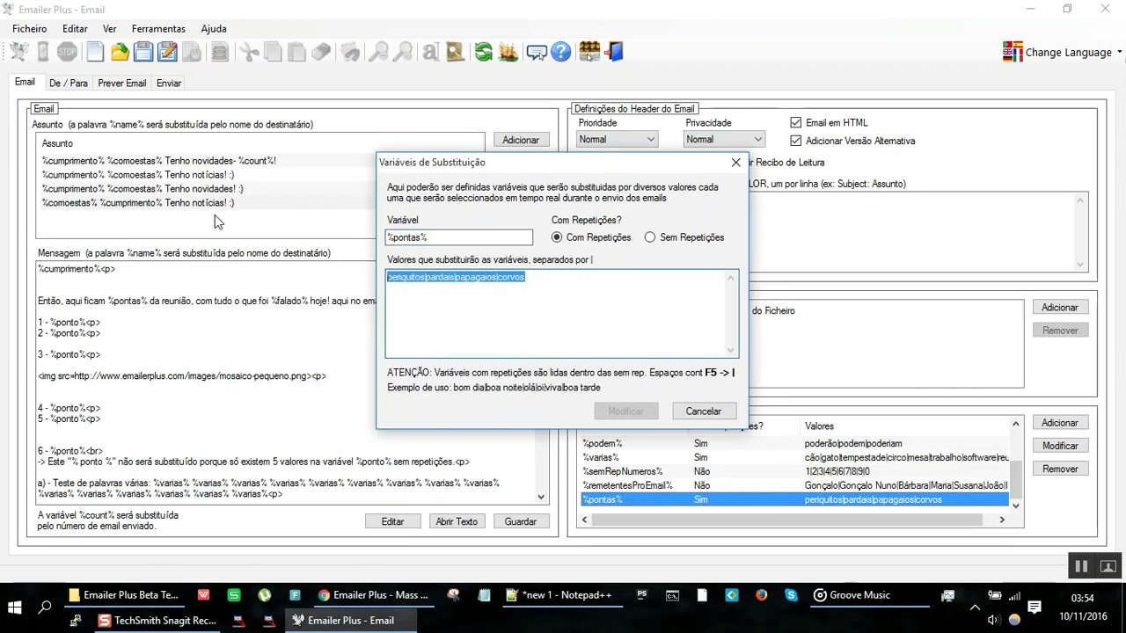
type("alguns pontos|")
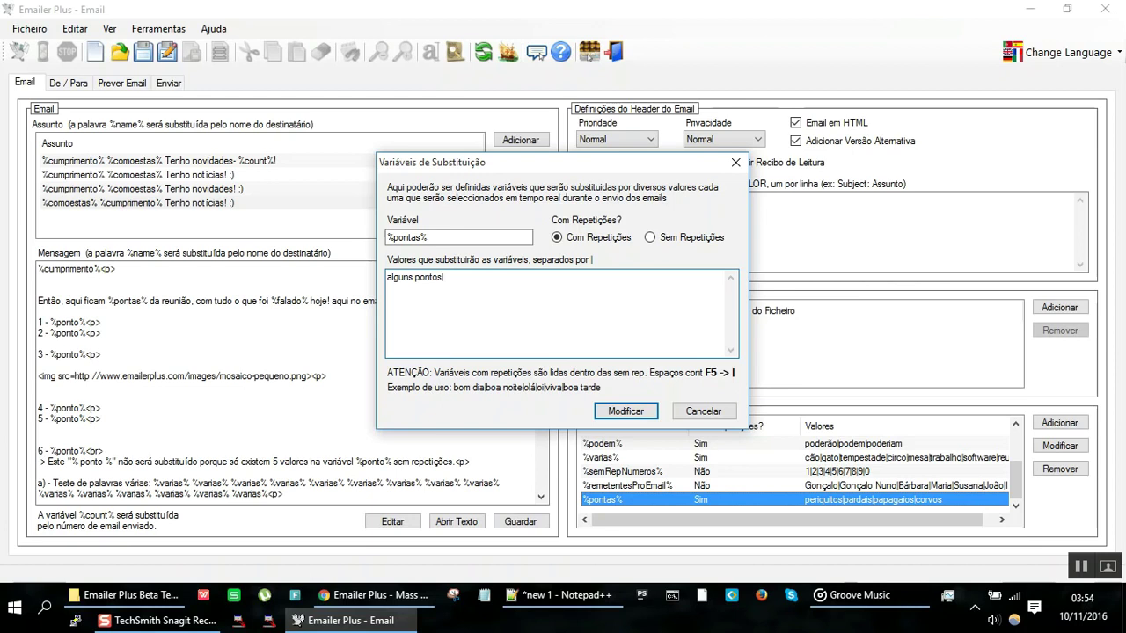
type("suntos|alguns tema")
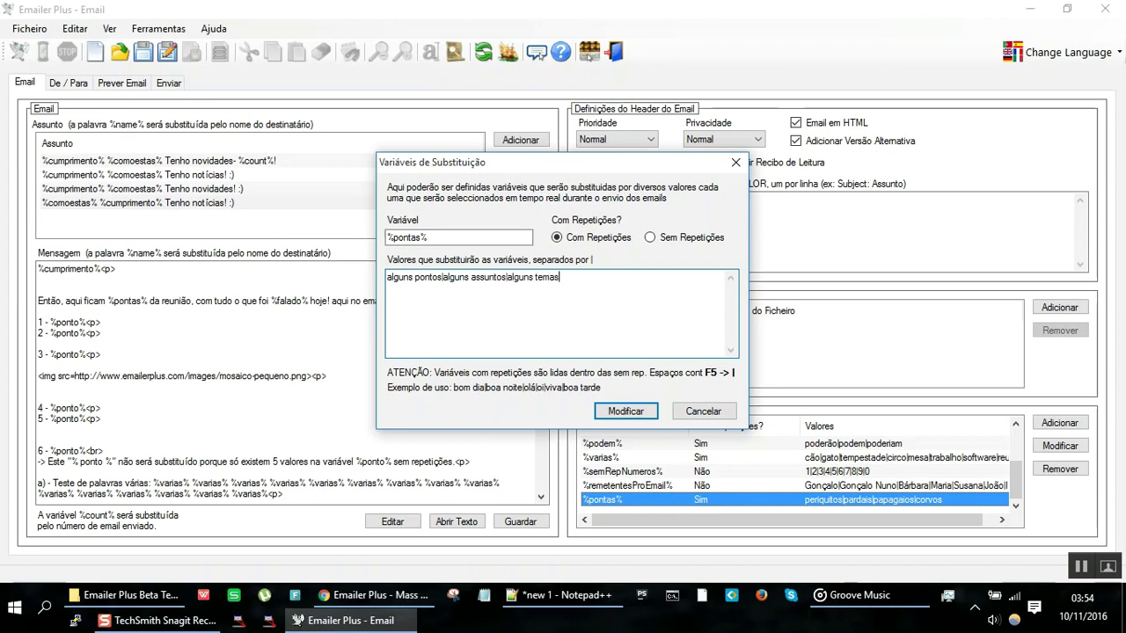
type("s")
left_click(624, 413)
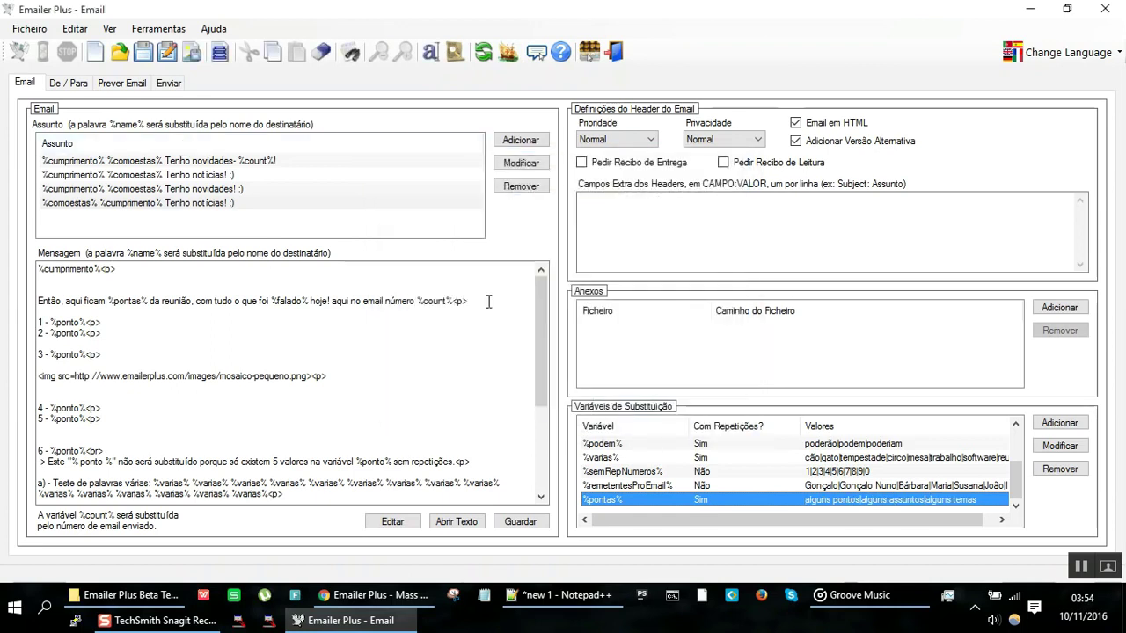
Step: Append 'algumas questões' as a fourth value of %pontas%
double_click(665, 498)
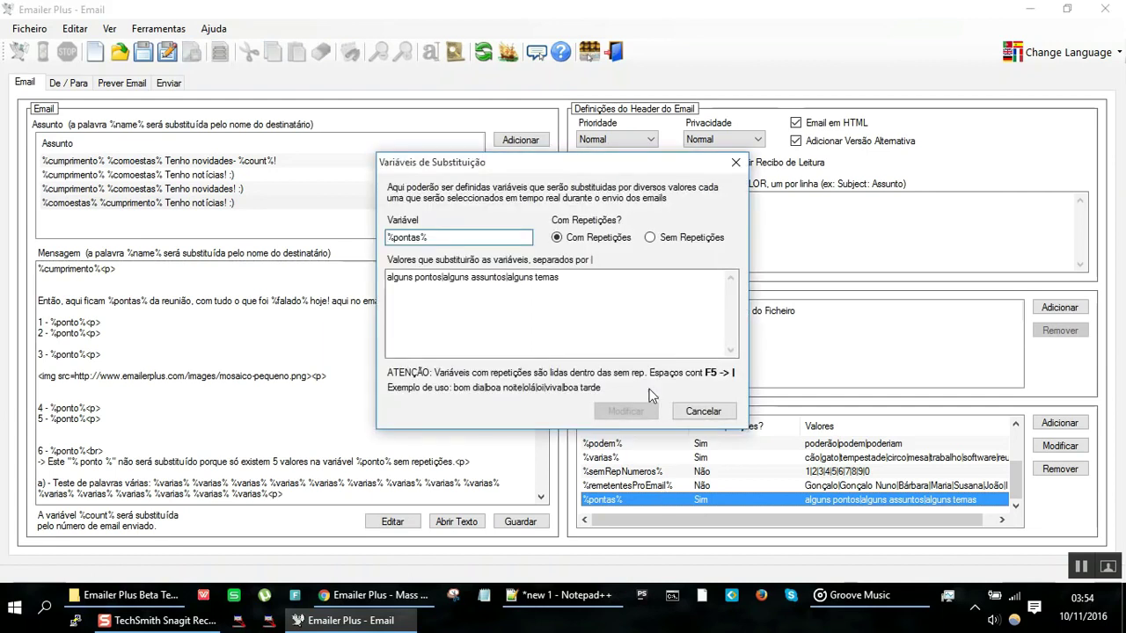
left_click(635, 288)
type("|algumas t")
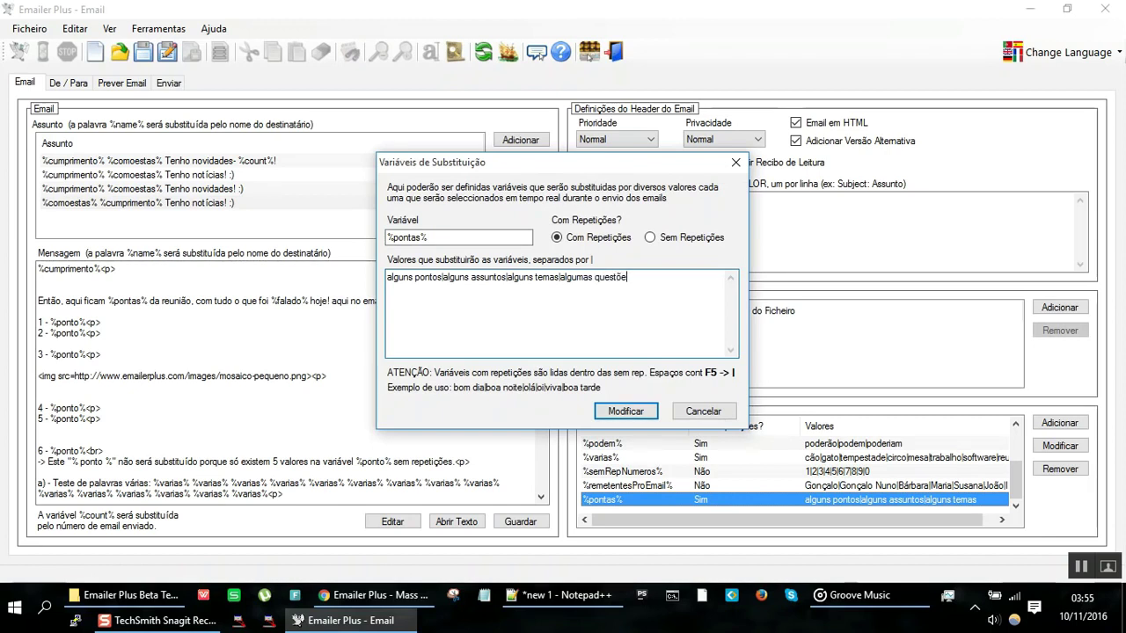
left_click(625, 410)
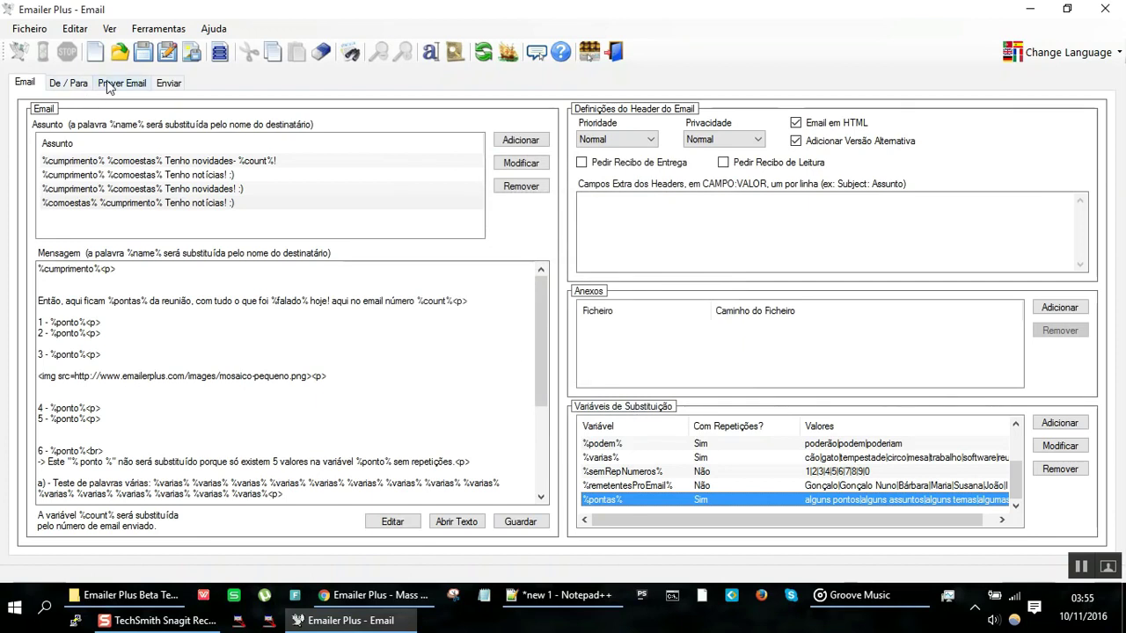
Step: Preview the email, step through five simulated messages and highlight the substituted 'pontos'
left_click(107, 82)
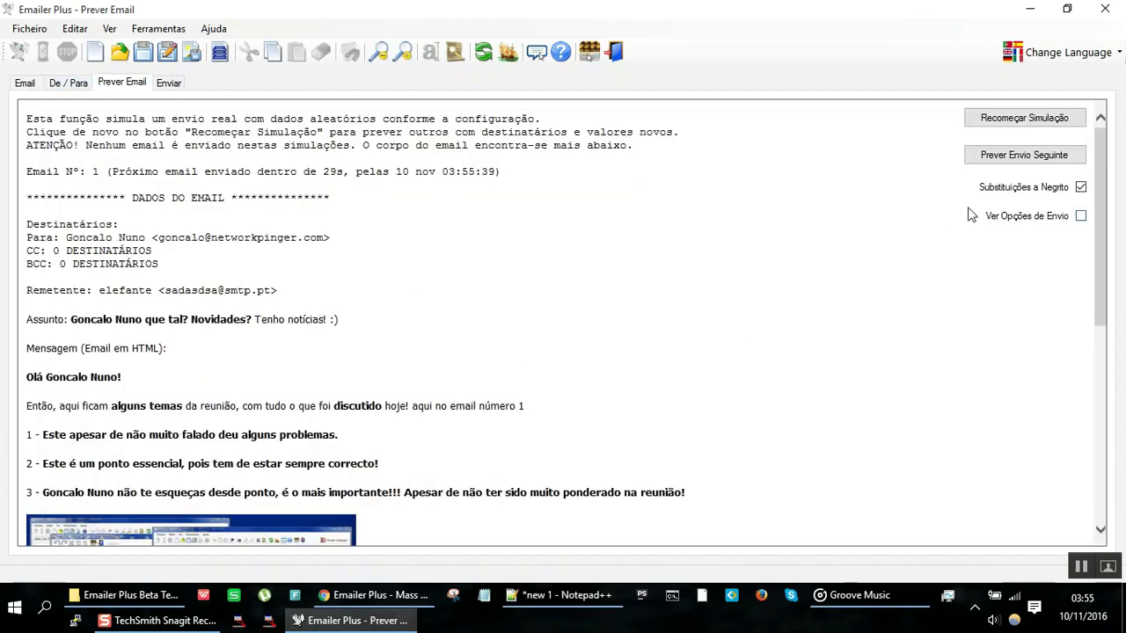
left_click(1029, 160)
left_click(1029, 160)
left_click(1029, 161)
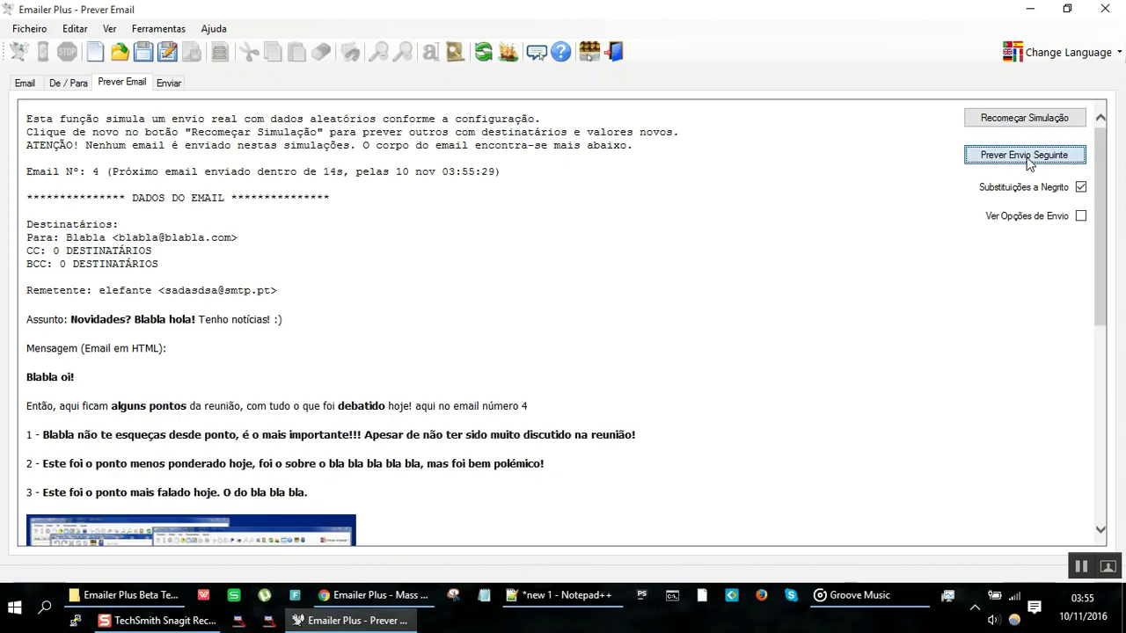
left_click(1028, 160)
left_click(1027, 160)
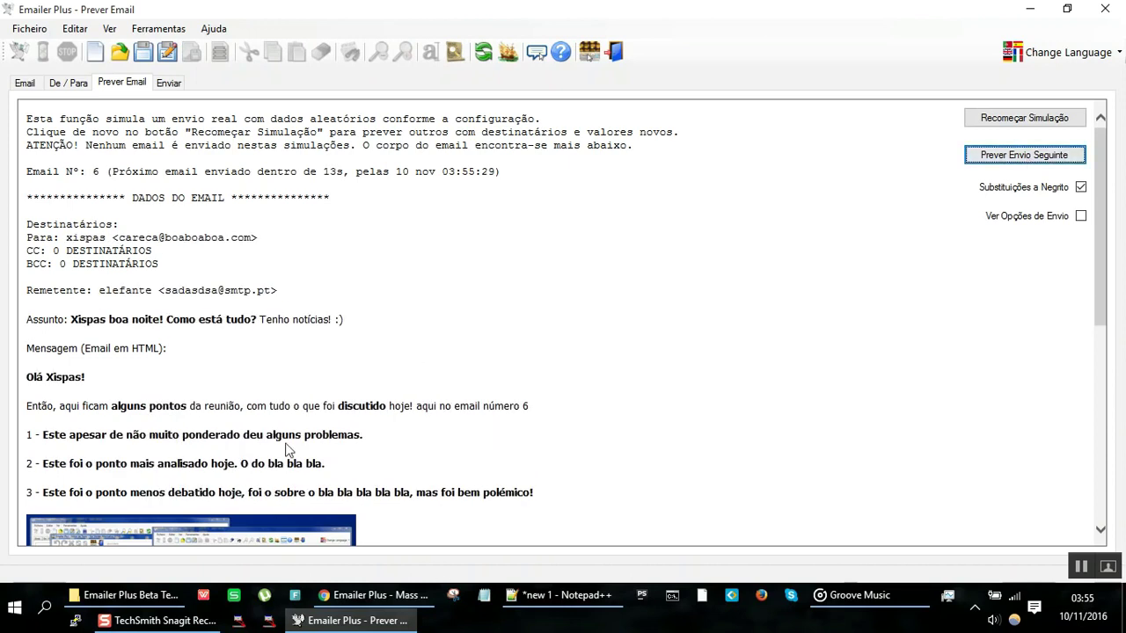
double_click(173, 408)
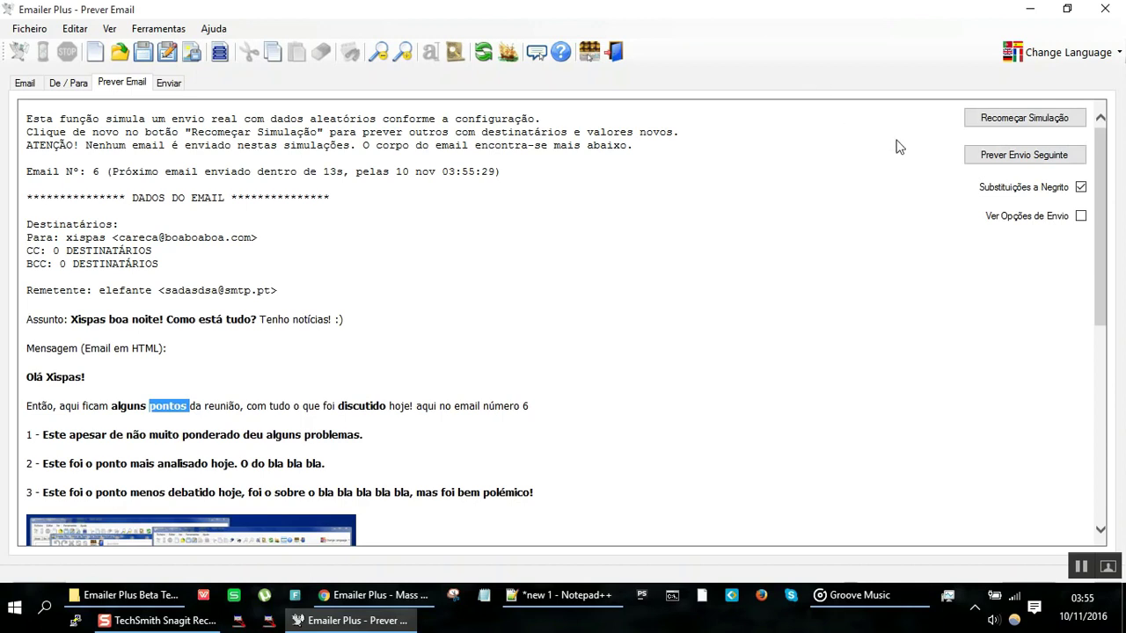
Step: Restart the simulation repeatedly to check random %pontas% and greeting substitutions, then return to the editor
left_click(1007, 128)
left_click(1007, 128)
left_click(1007, 127)
left_click(1007, 127)
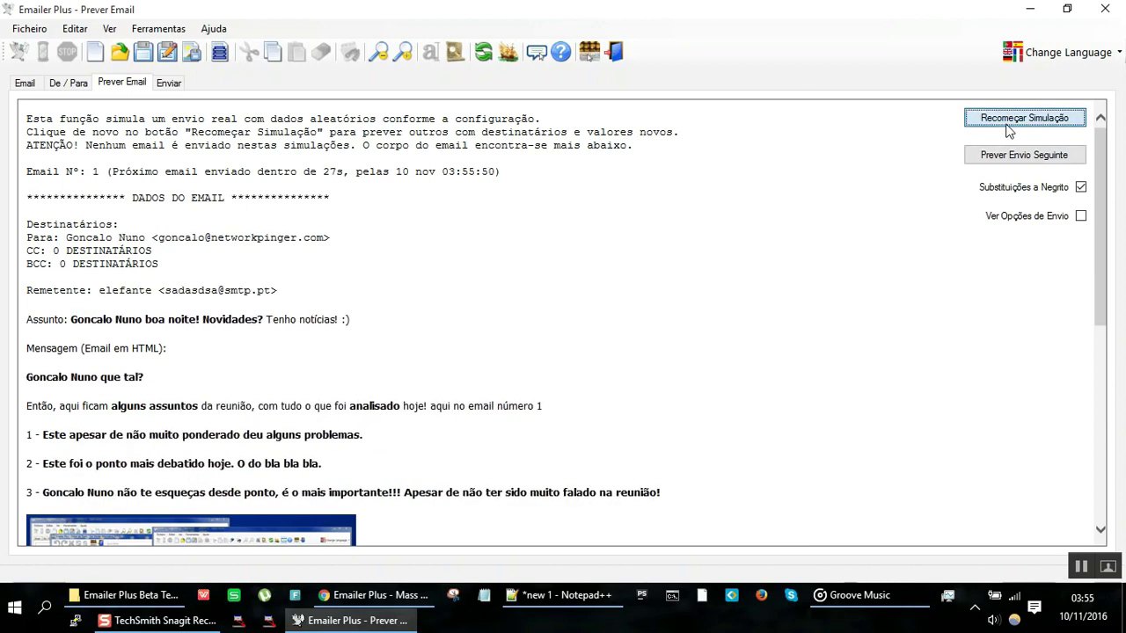
left_click(1008, 127)
left_click(1008, 127)
left_click(1007, 128)
left_click(1008, 128)
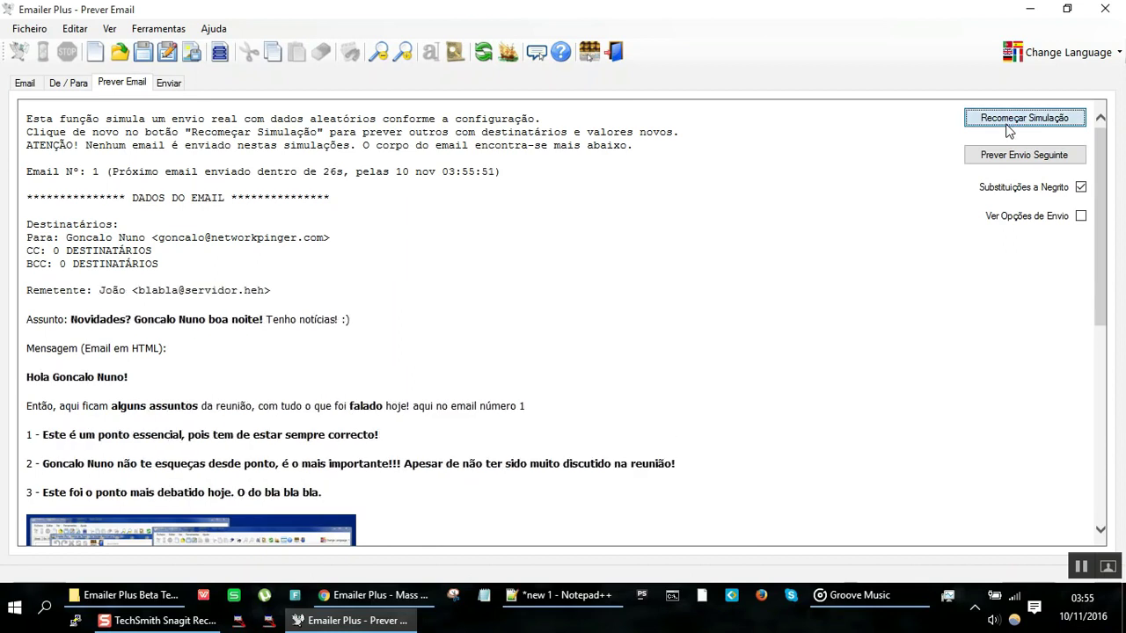
left_click(1008, 128)
left_click(1008, 127)
left_click(1008, 127)
left_click(1008, 127)
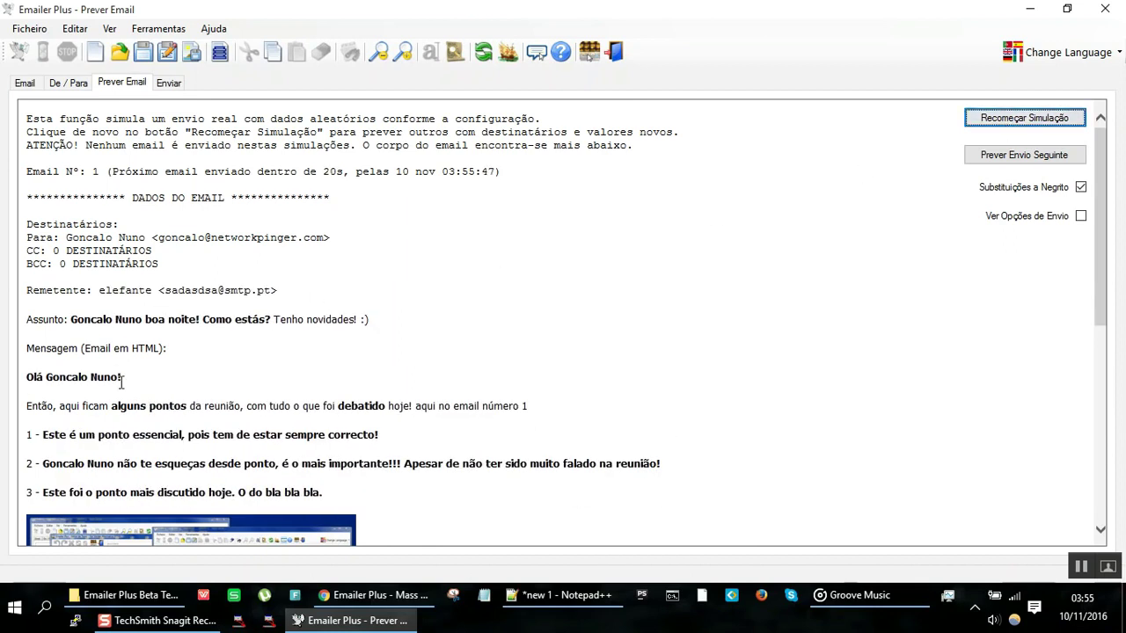
left_click_drag(121, 380, 16, 379)
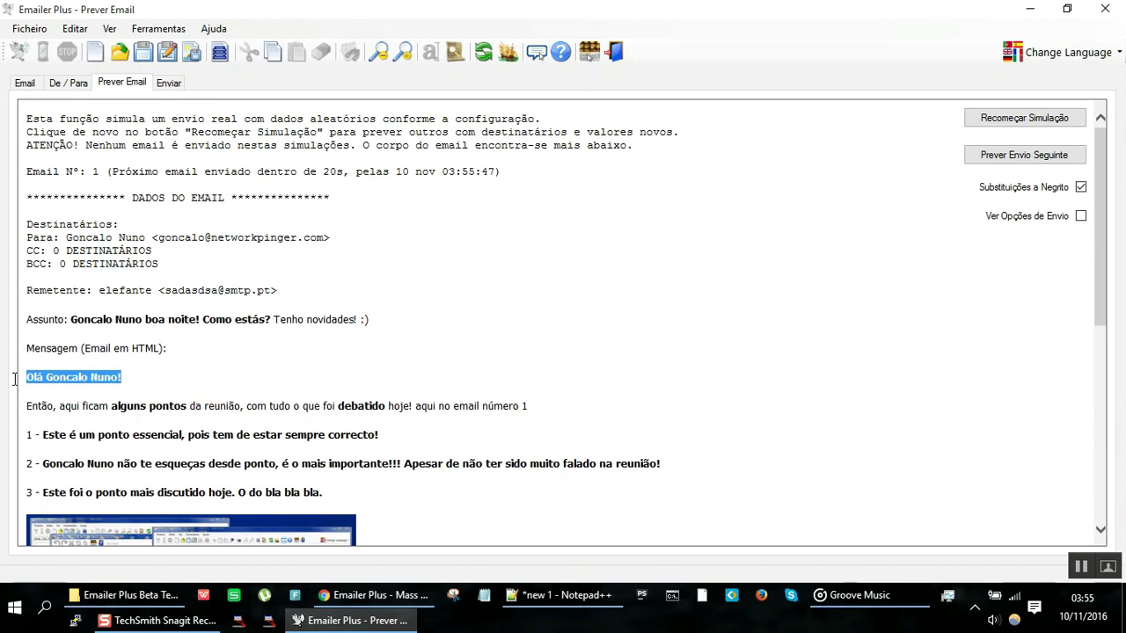
left_click(29, 84)
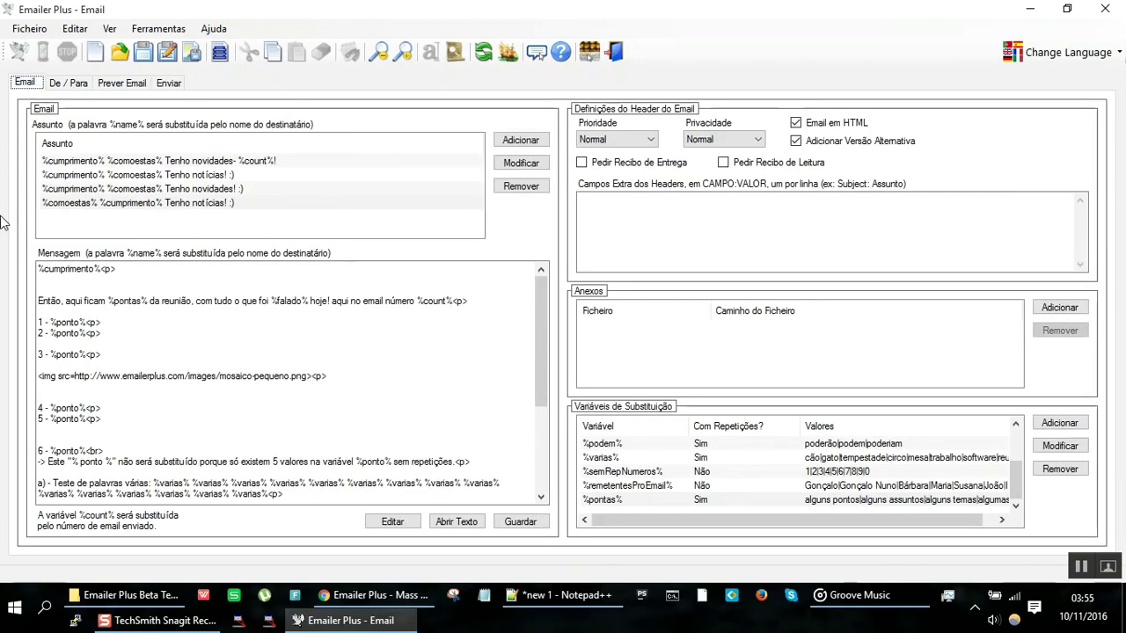
Step: Inspect the %cumprimento% variable's greeting values and close it without changes
double_click(100, 269)
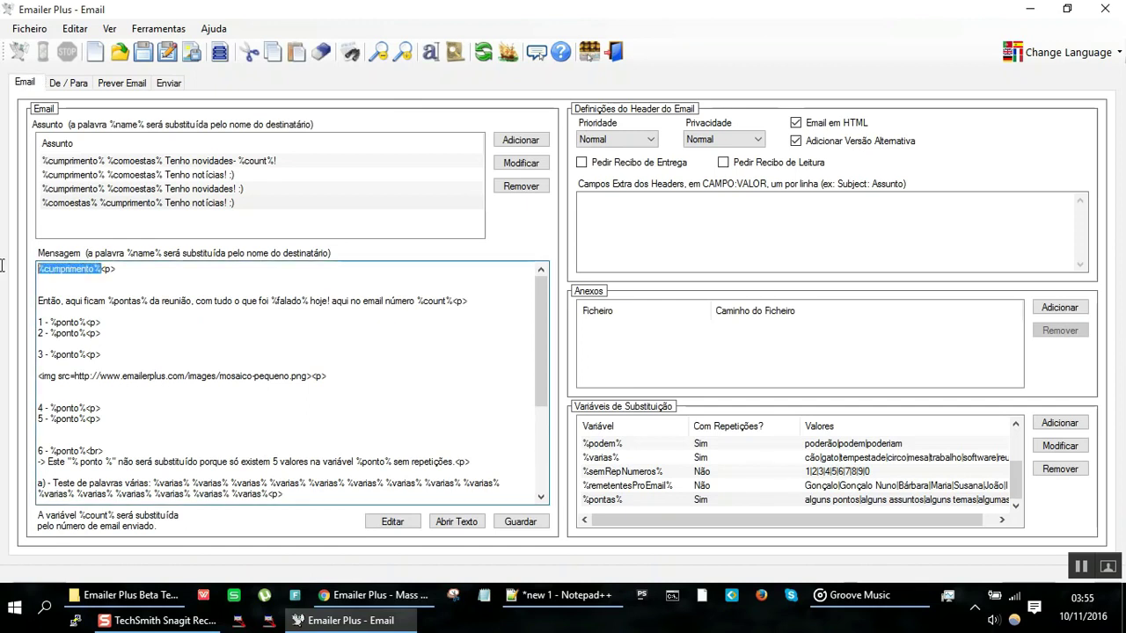
left_click(649, 470)
scroll(648, 458, "up", 2)
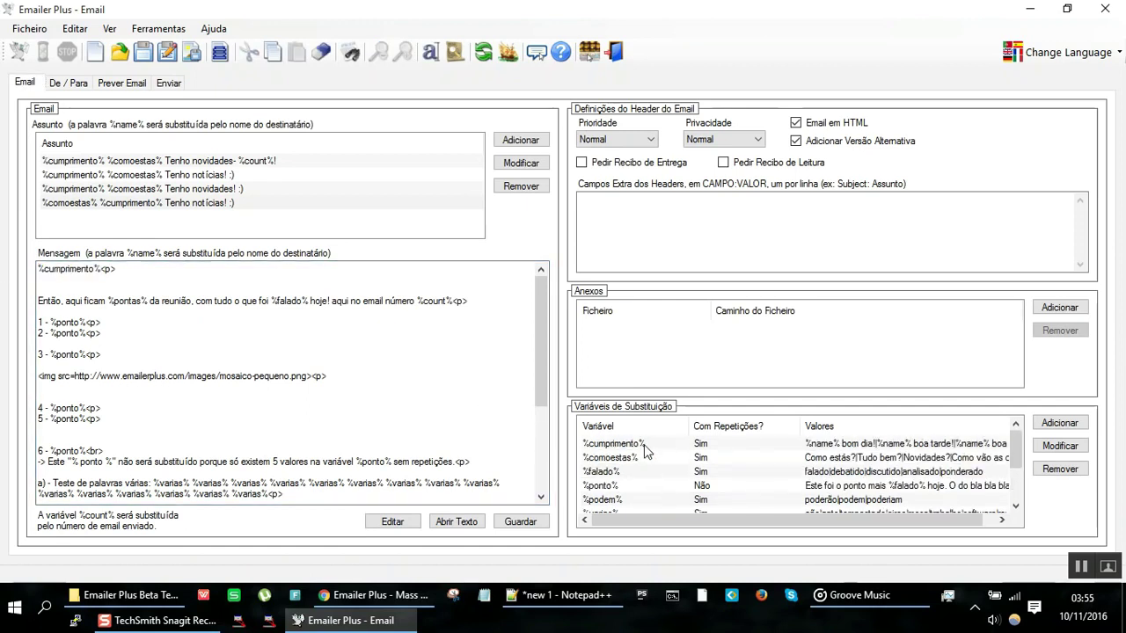
double_click(645, 445)
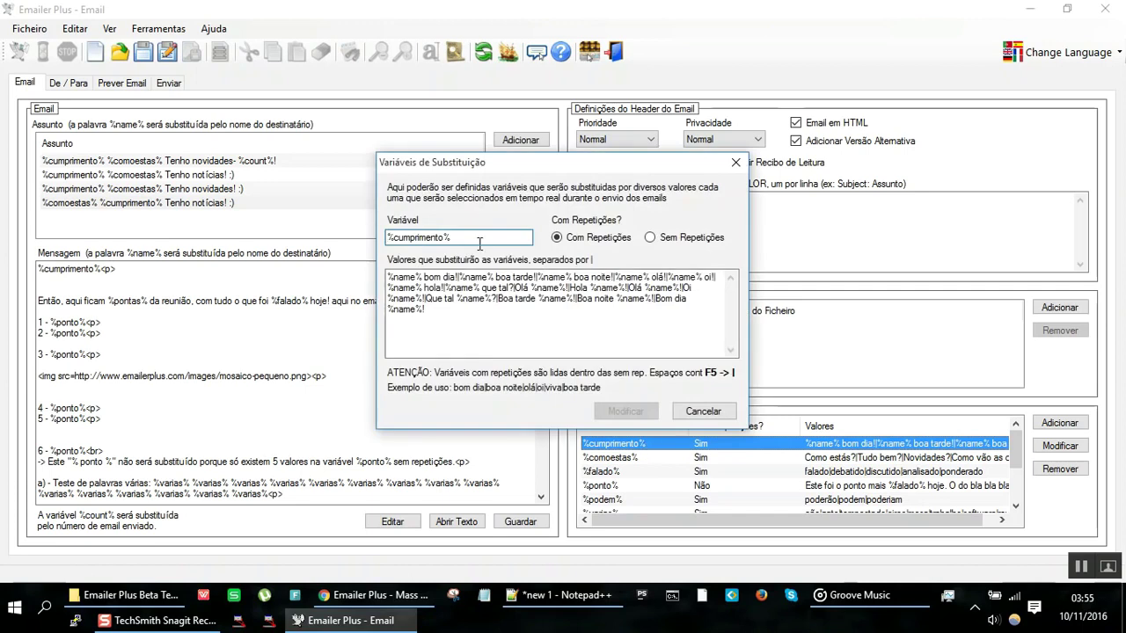
double_click(420, 278)
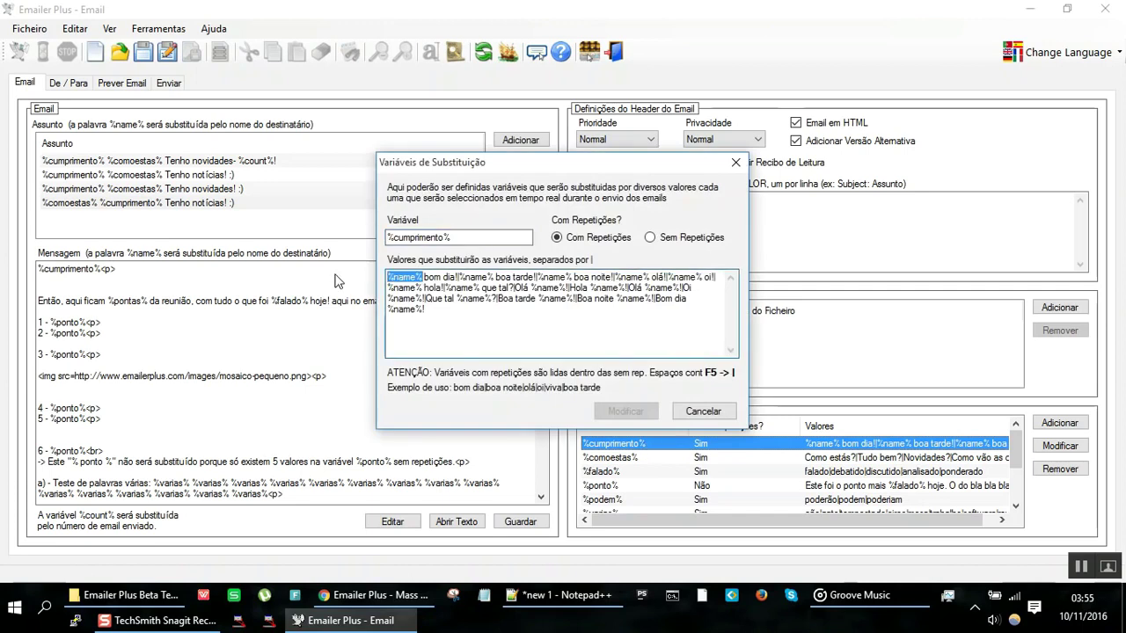
left_click(704, 411)
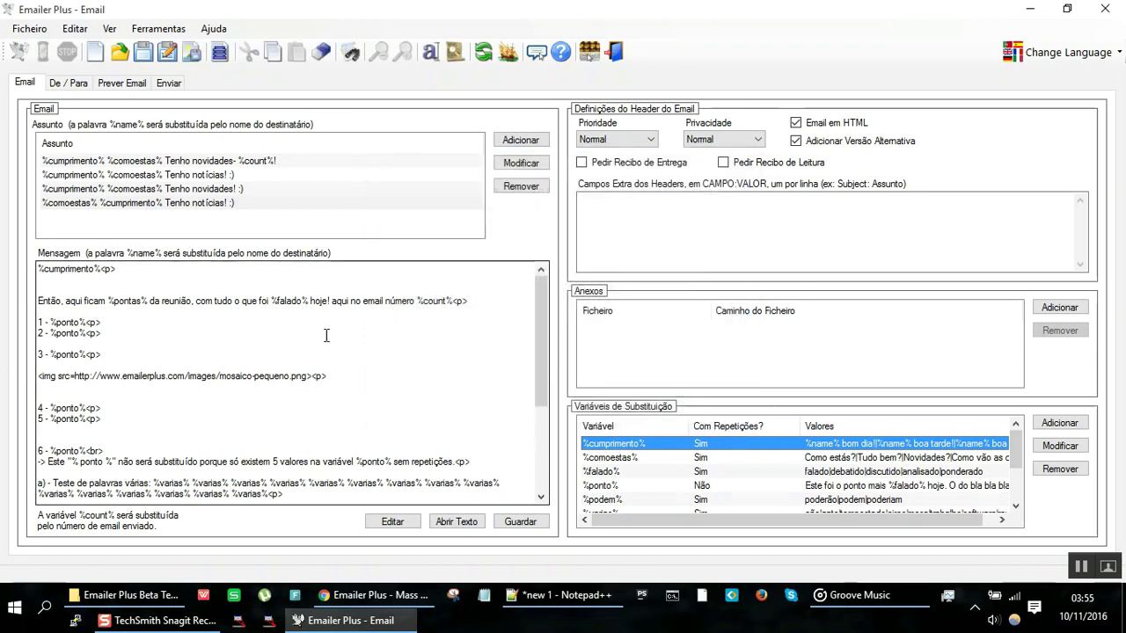
Step: Add the line 'O teu nome é %name%!' under the greeting and preview the email
left_click(193, 287)
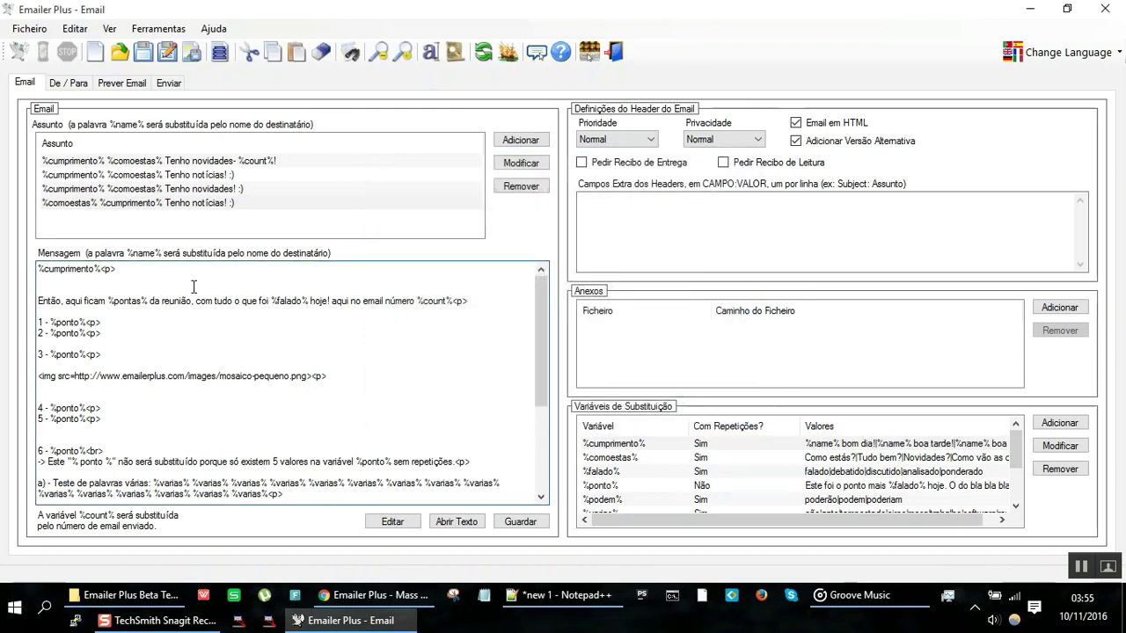
type("O teu nome é %name%!")
key("Return")
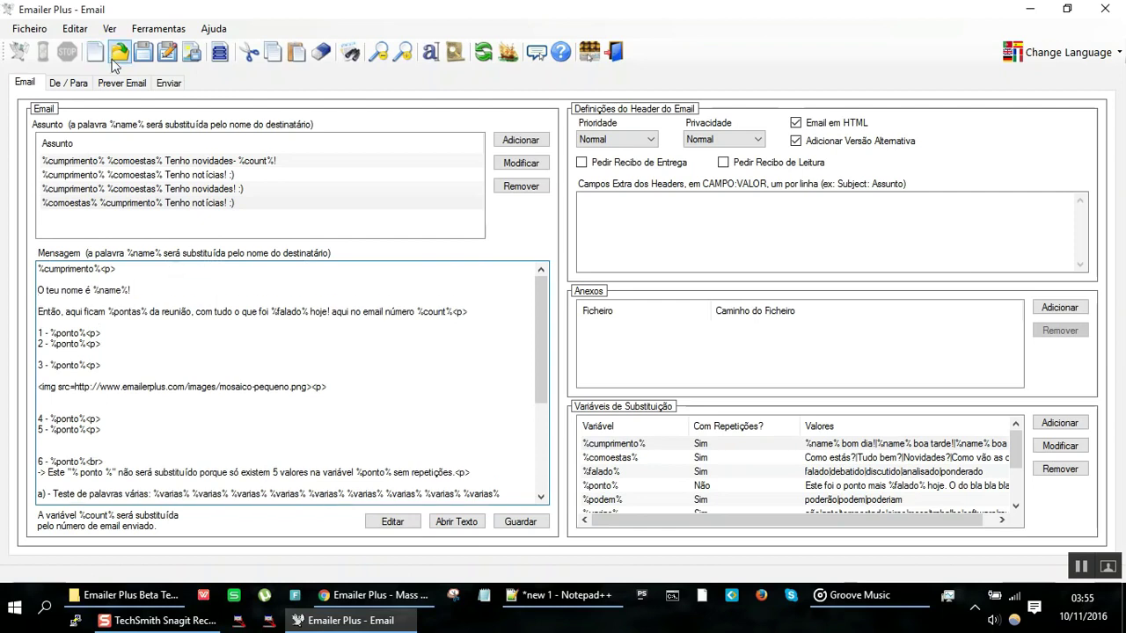
left_click(120, 82)
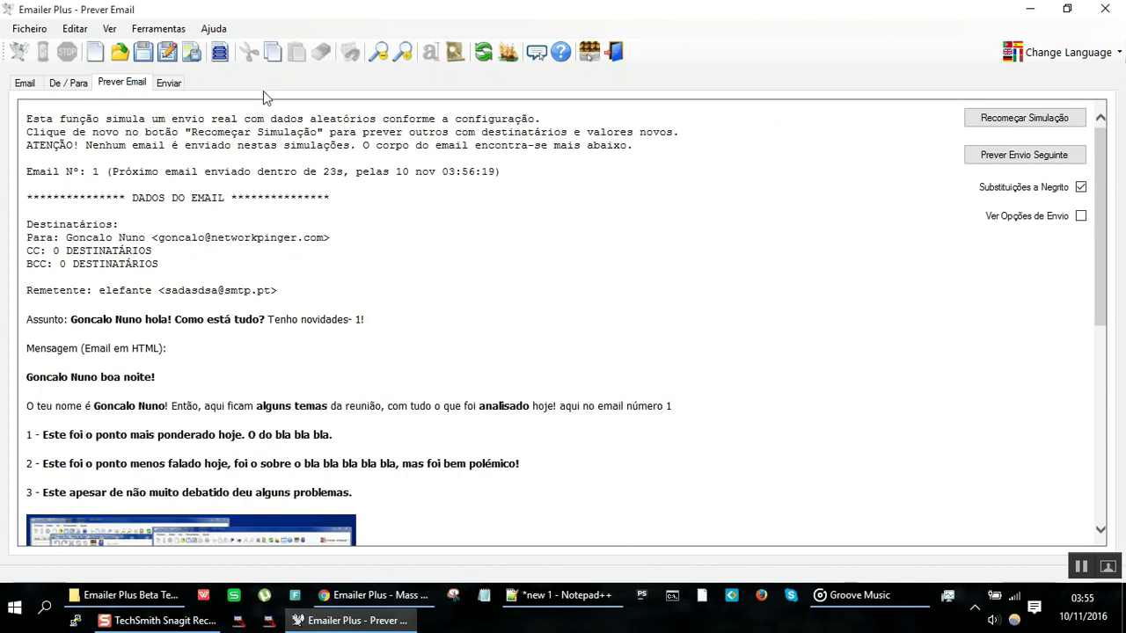
Step: Restart the simulation and select the preview sentence showing the substituted recipient name
left_click(1027, 120)
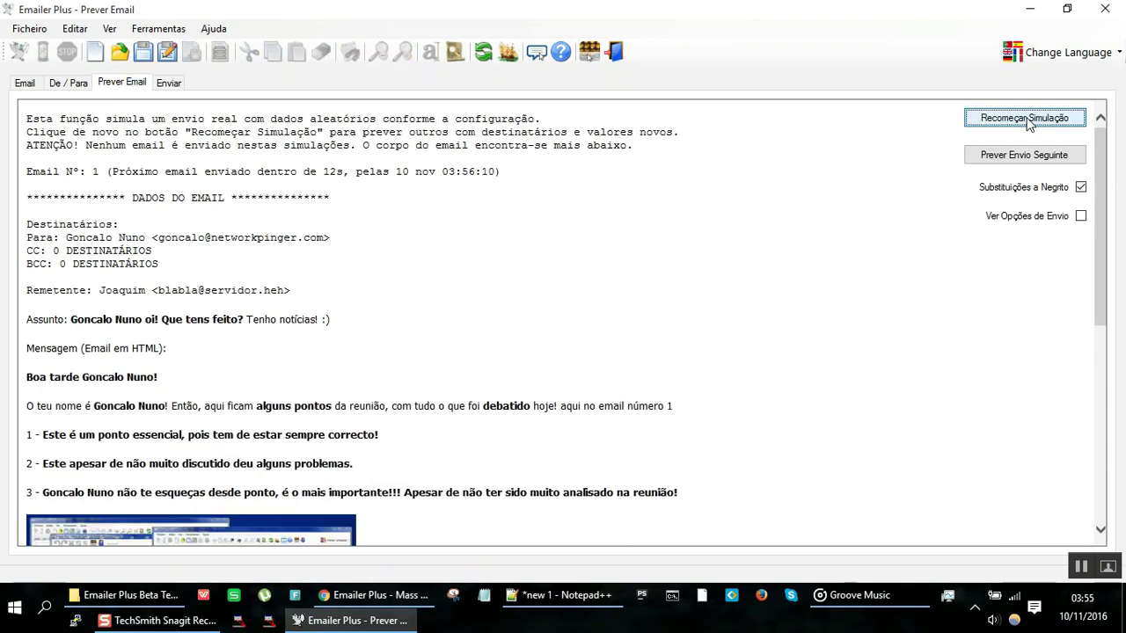
left_click(170, 406)
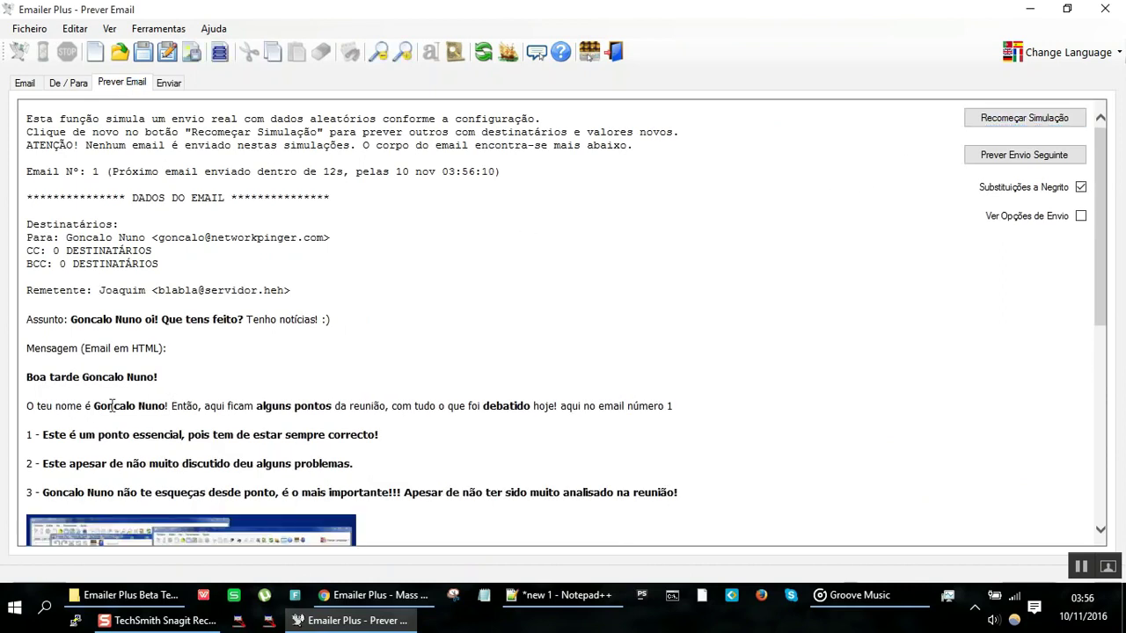
key("shift+End")
left_click(29, 407, "shift")
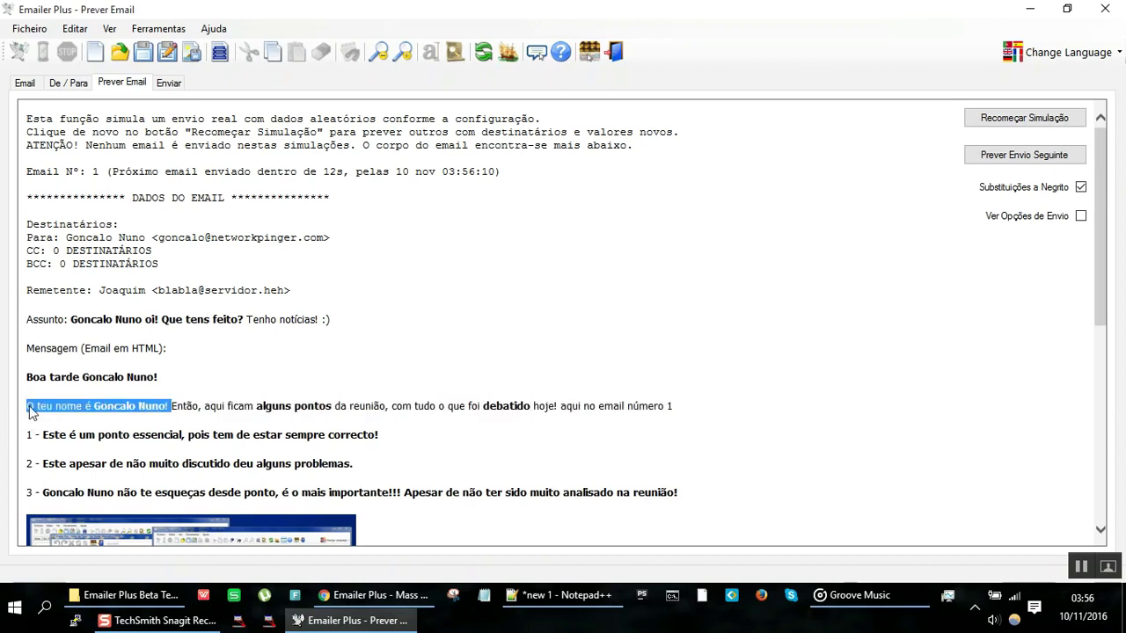
Step: Step through nine more simulated emails, restart the simulation, and return to the message editor
left_click(1031, 156)
left_click(1031, 157)
left_click(1031, 158)
left_click(1031, 156)
left_click(1031, 156)
left_click(1030, 156)
left_click(1030, 157)
left_click(1031, 156)
left_click(1030, 156)
left_click(1031, 156)
left_click(1031, 157)
left_click(1031, 156)
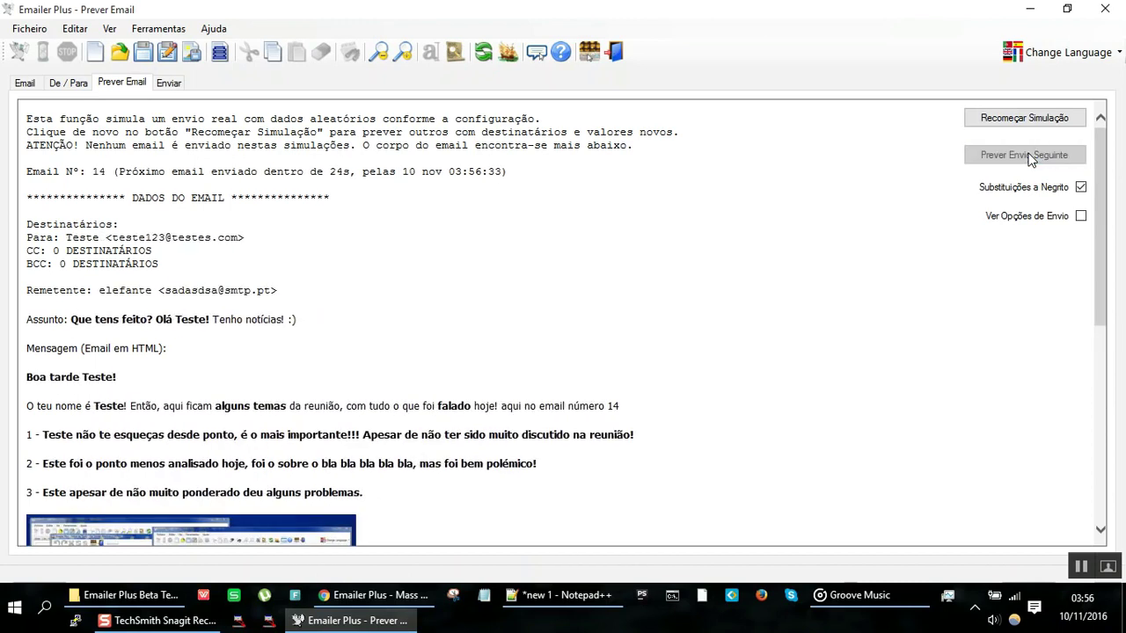
left_click(1030, 156)
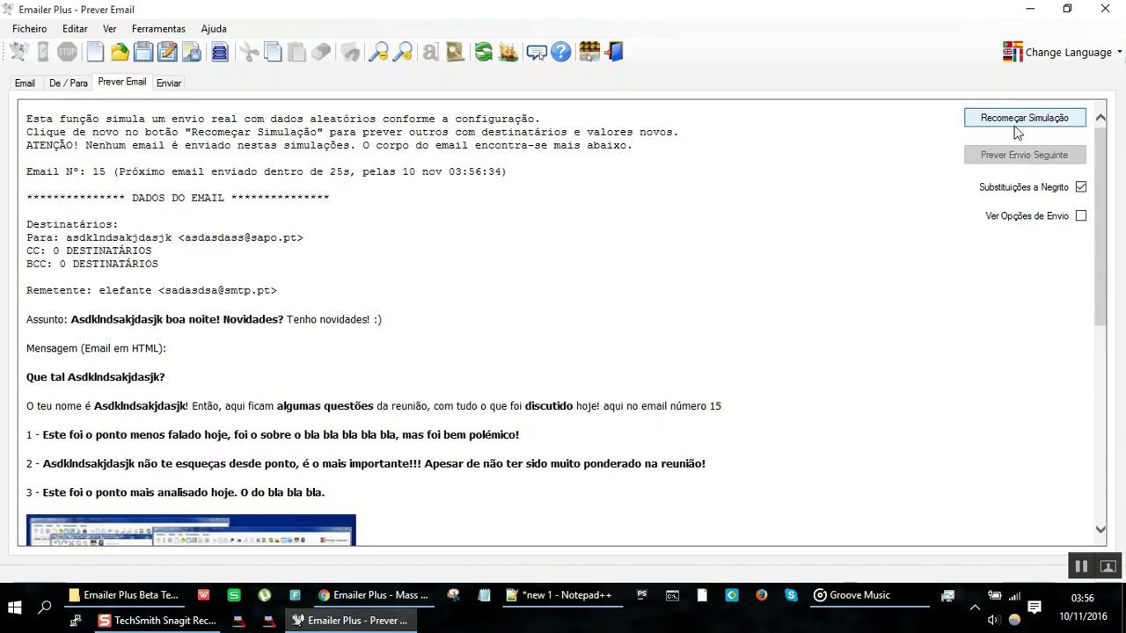
left_click(1016, 125)
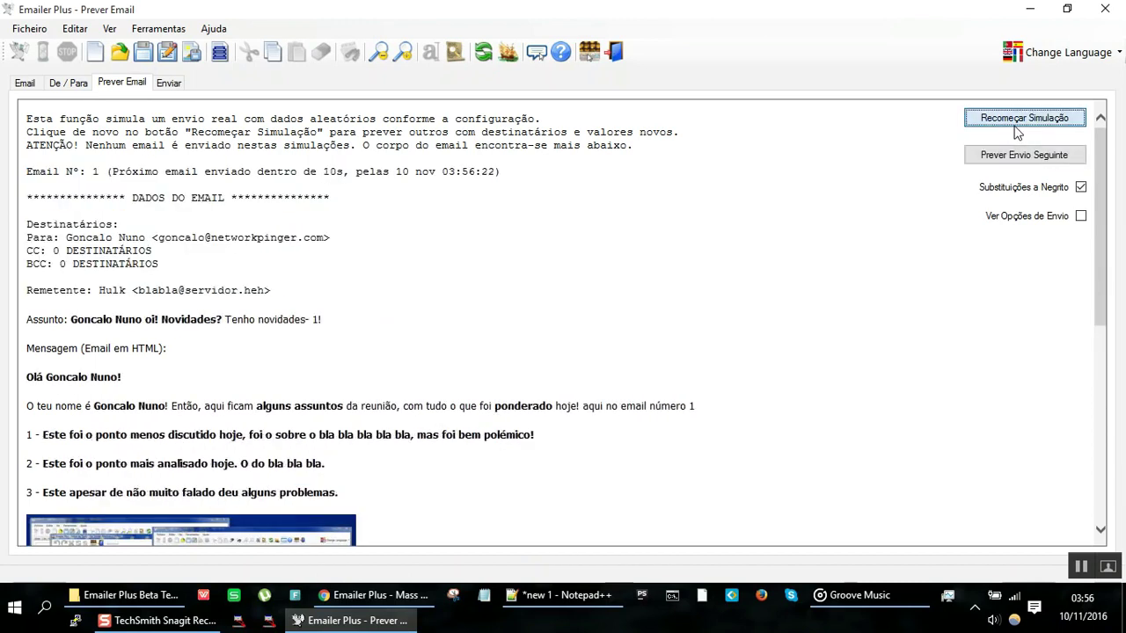
left_click(24, 83)
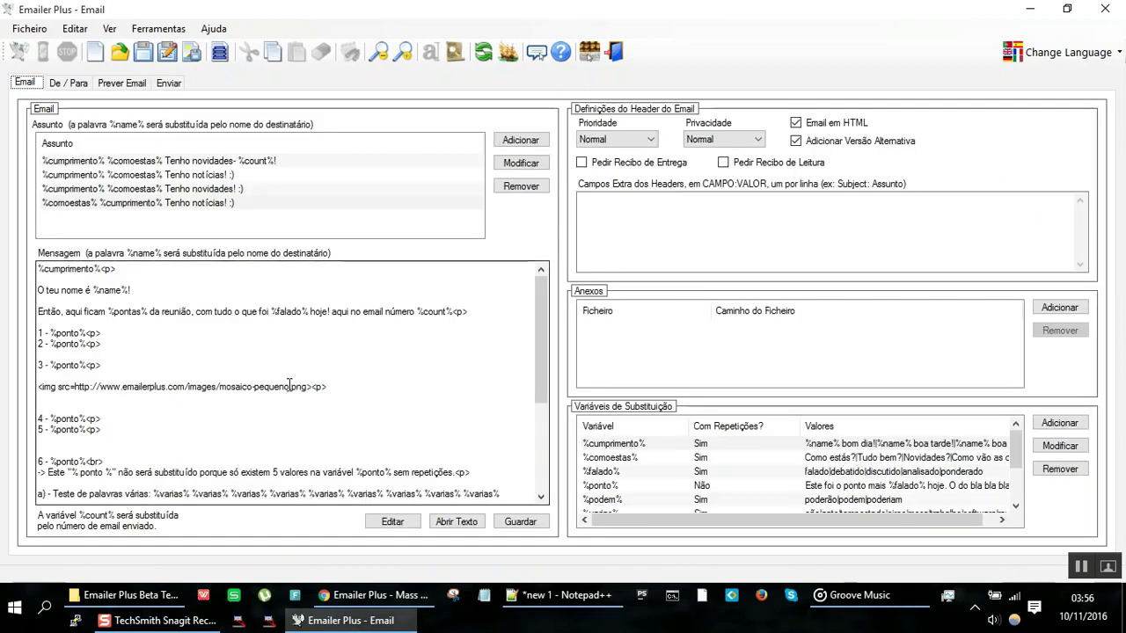
double_click(434, 313)
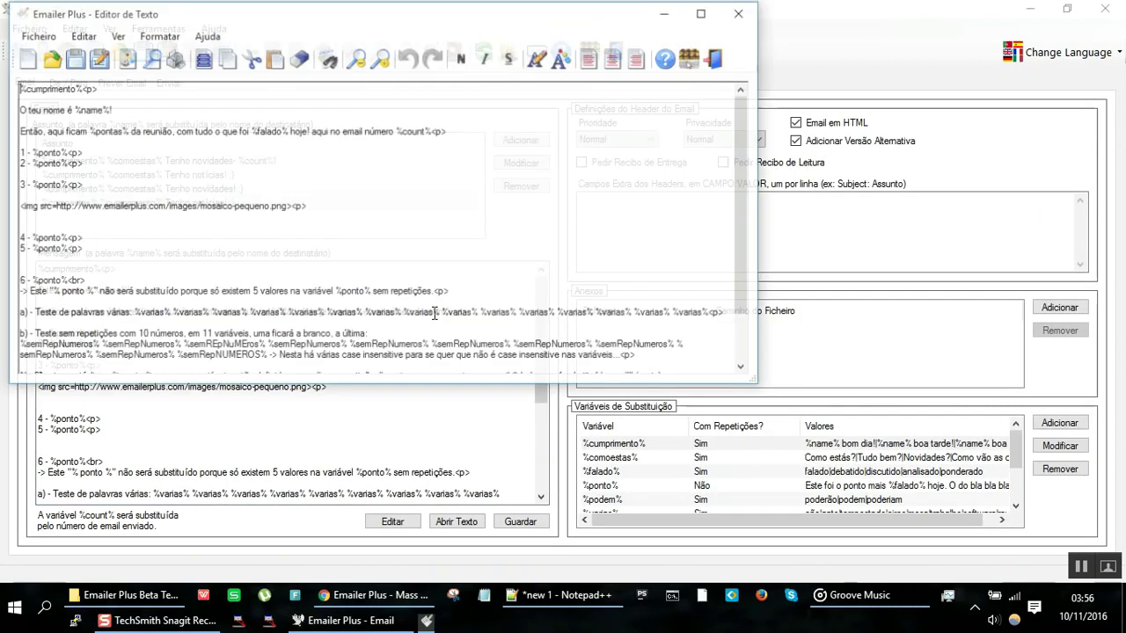
left_click(750, 24)
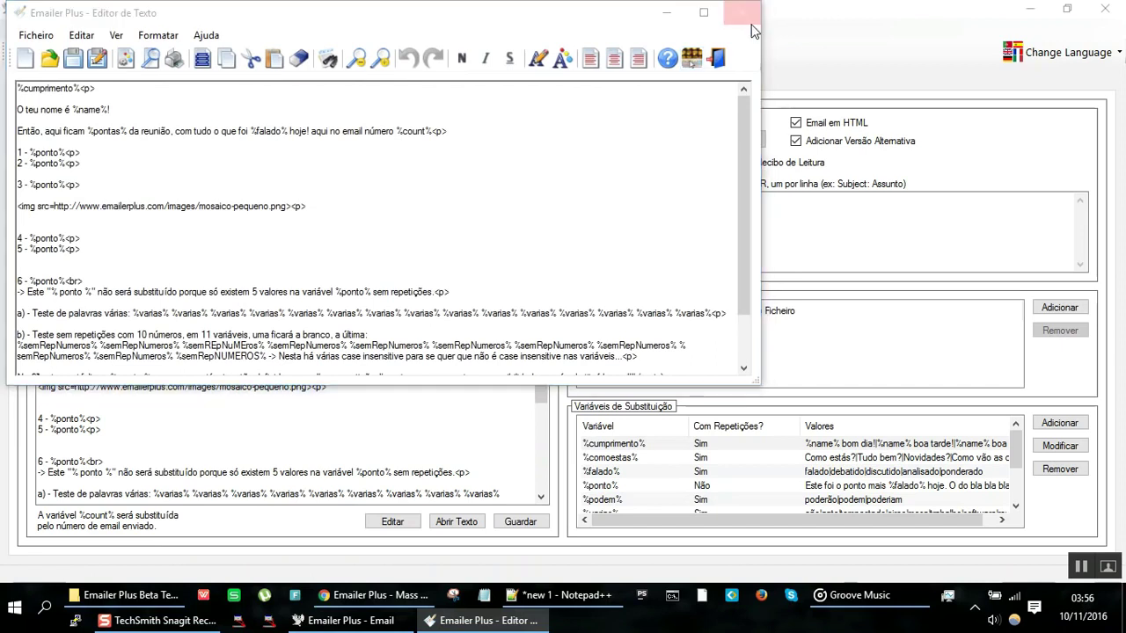
left_click(714, 363)
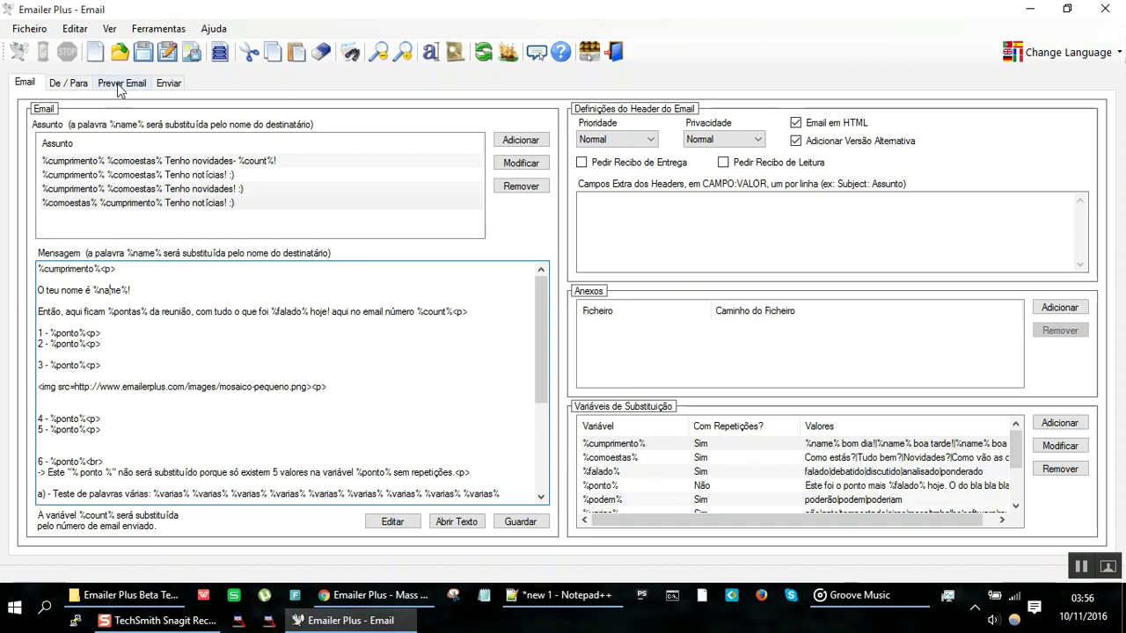
Step: Sort the recipient list by Nome, then shuffle it into random order with Baralhar Emails
left_click(86, 84)
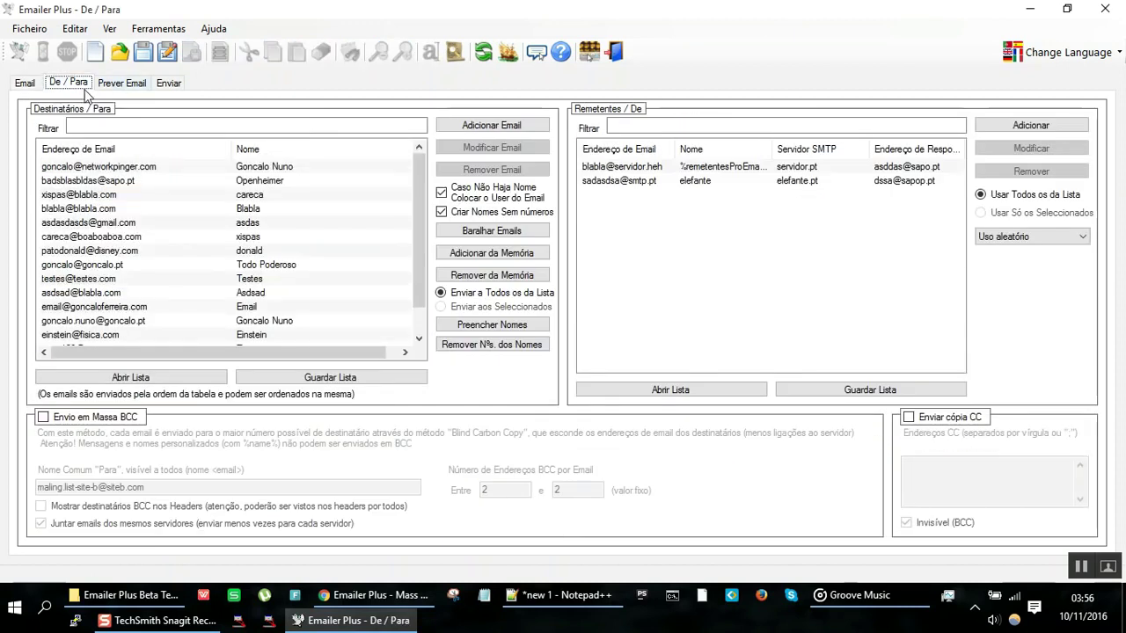
left_click(154, 244)
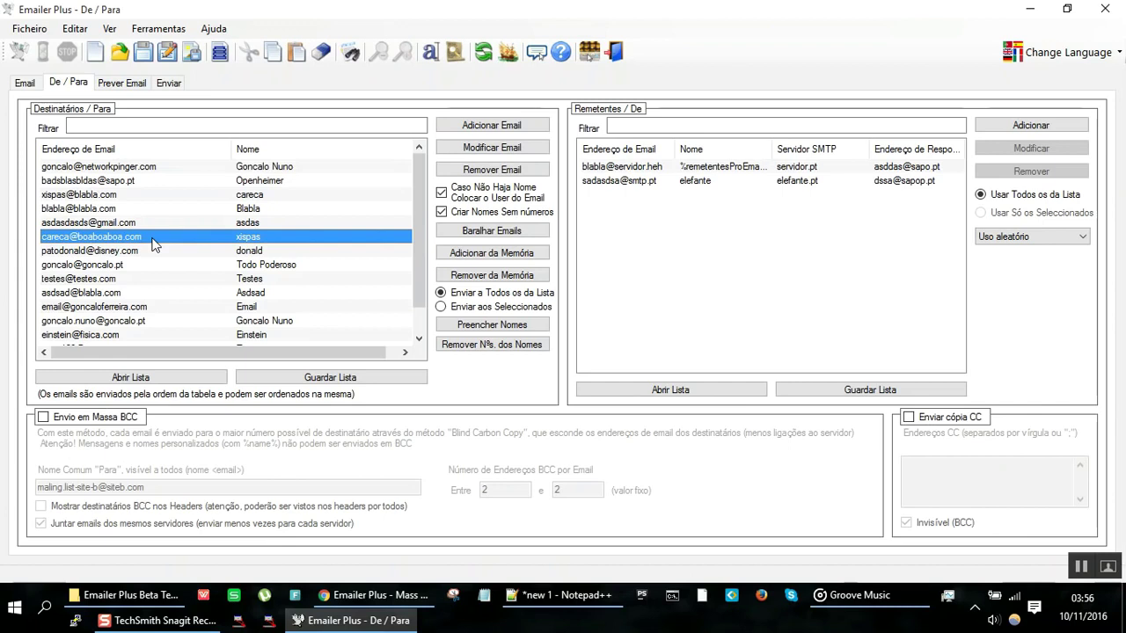
left_click(284, 152)
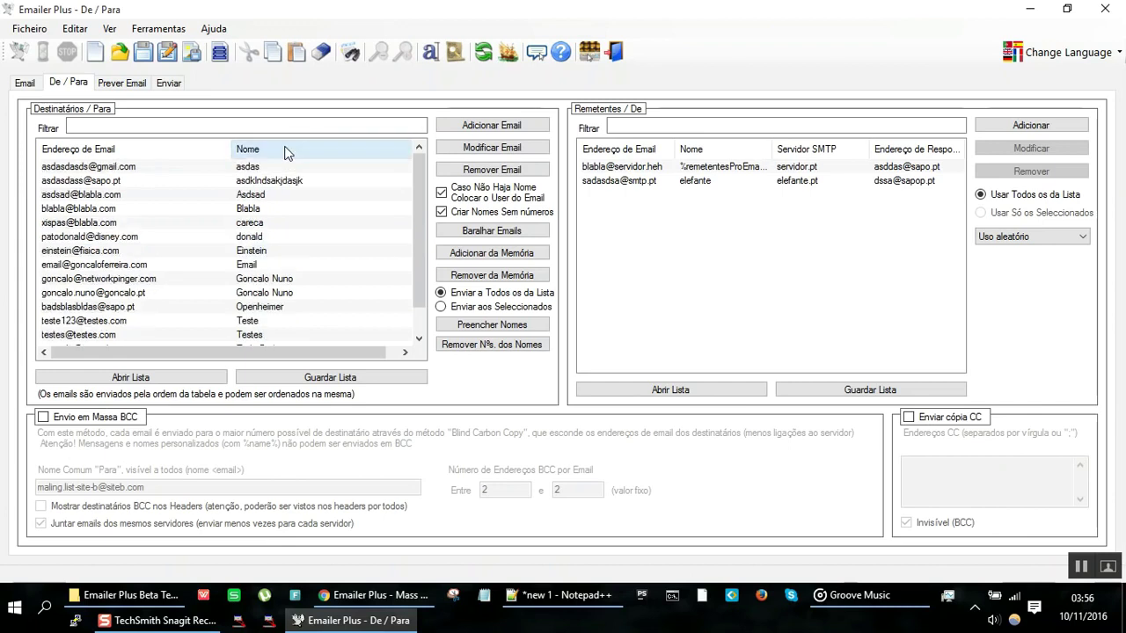
left_click(261, 196)
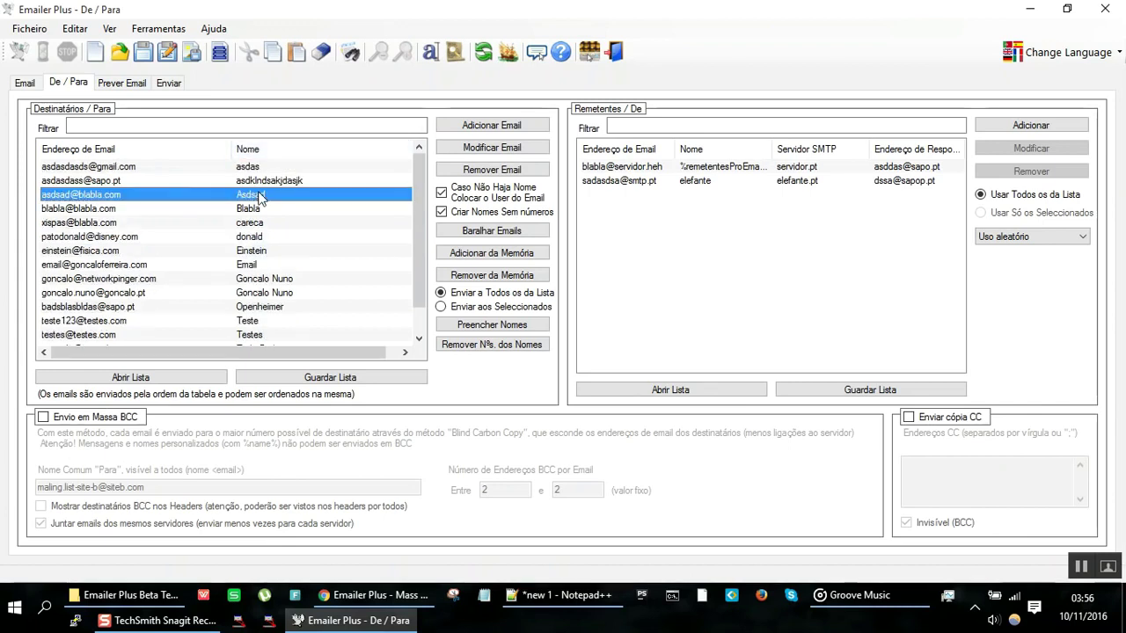
left_click(504, 230)
left_click(312, 223)
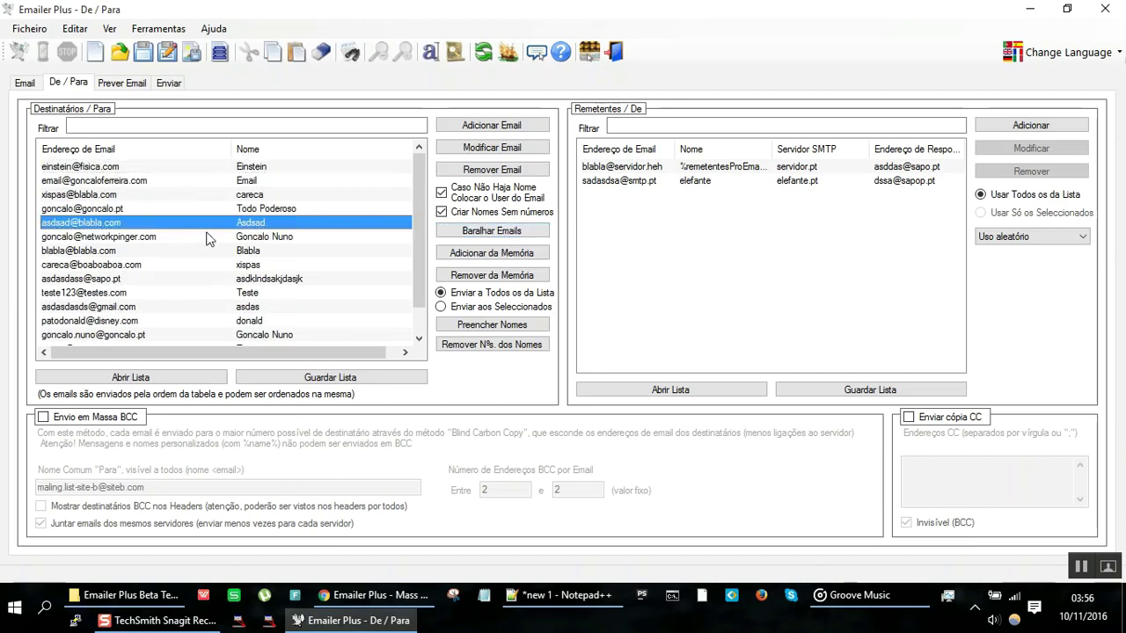
left_click(262, 237)
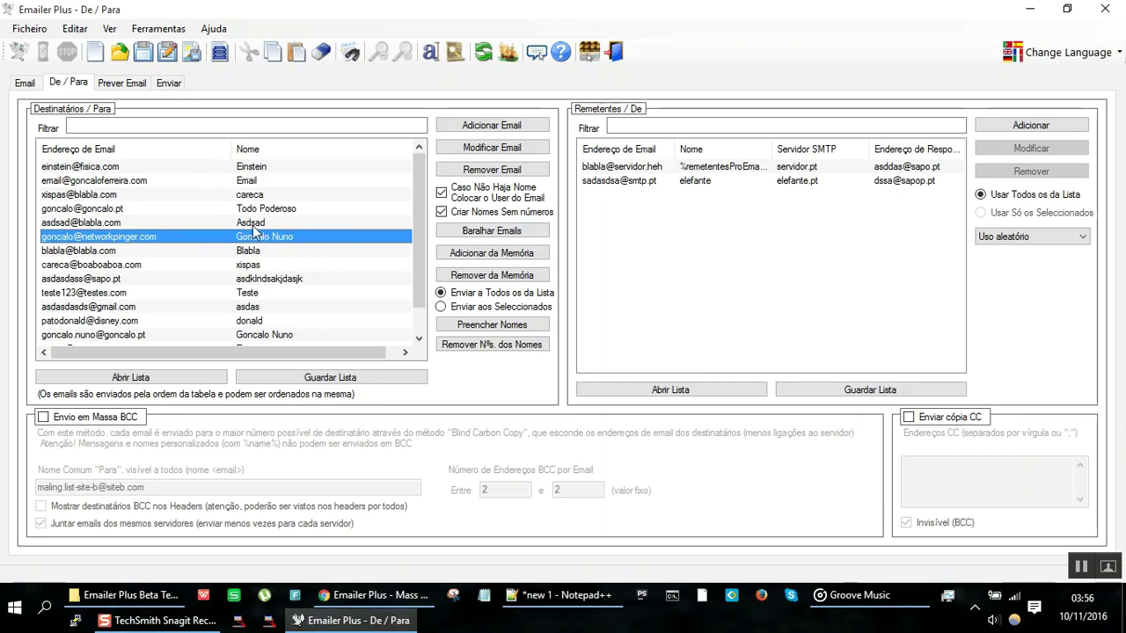
left_click(21, 85)
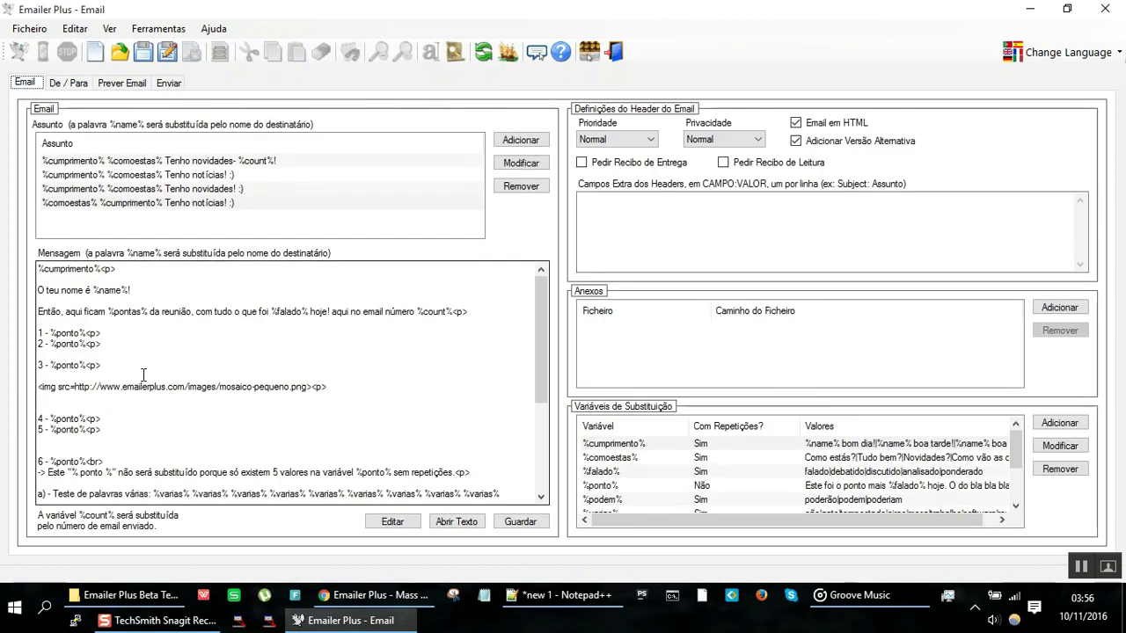
Step: Insert %name% after 'Então' in the message's third line, then preview the email
left_click(165, 315)
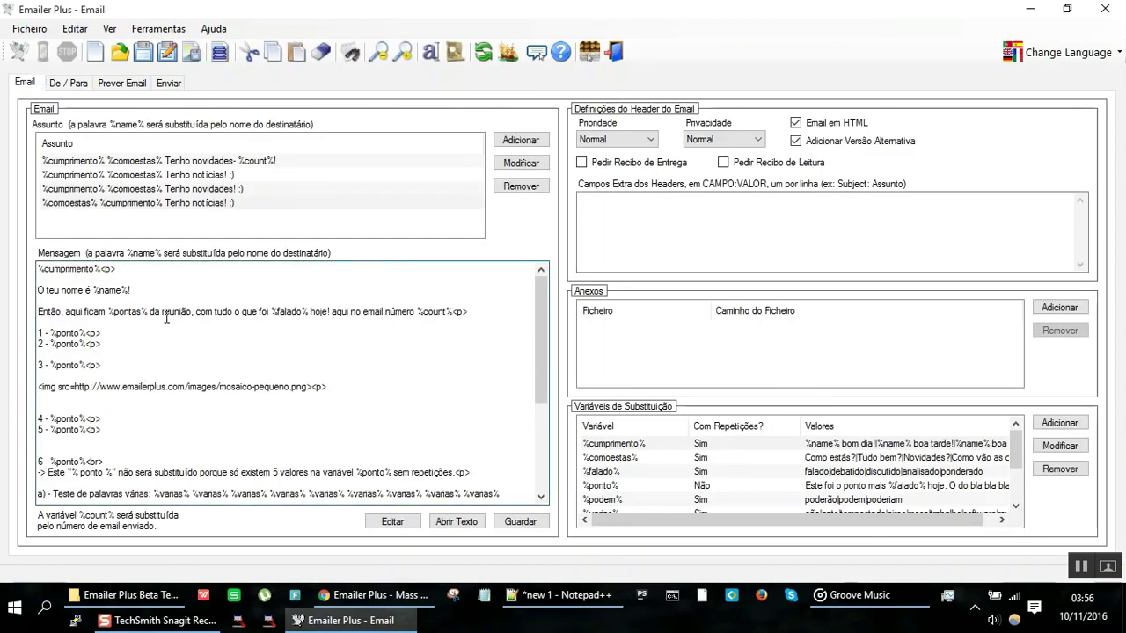
type("%name")
key("BackSpace")
key("BackSpace")
key("BackSpace")
key("BackSpace")
key("BackSpace")
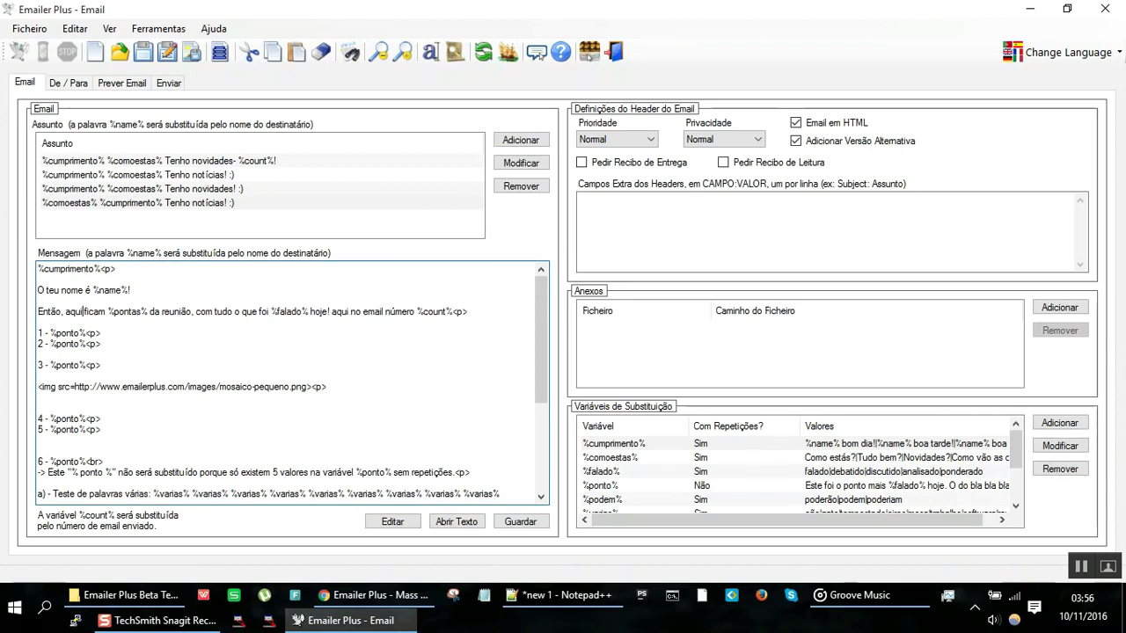
key("BackSpace")
type("%name%")
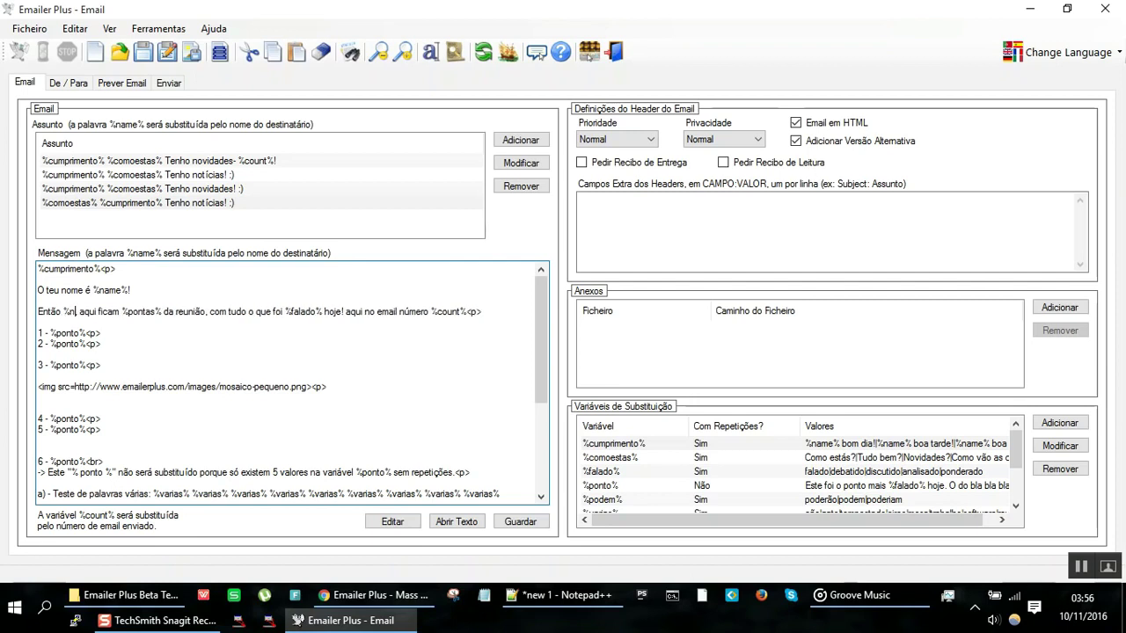
key("BackSpace")
type("%")
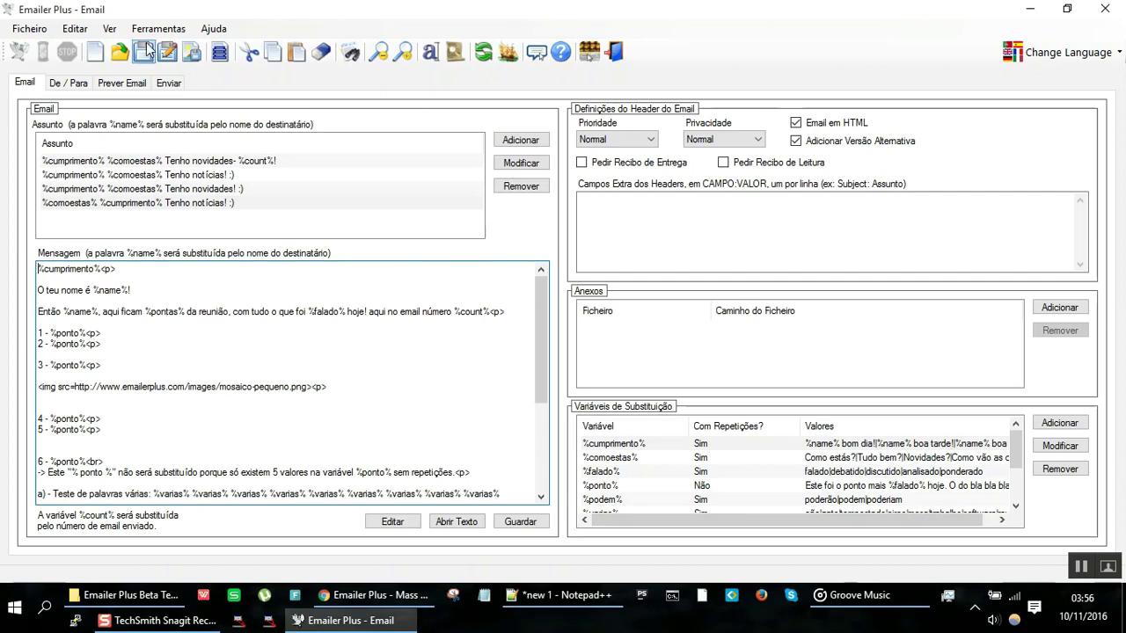
left_click(132, 78)
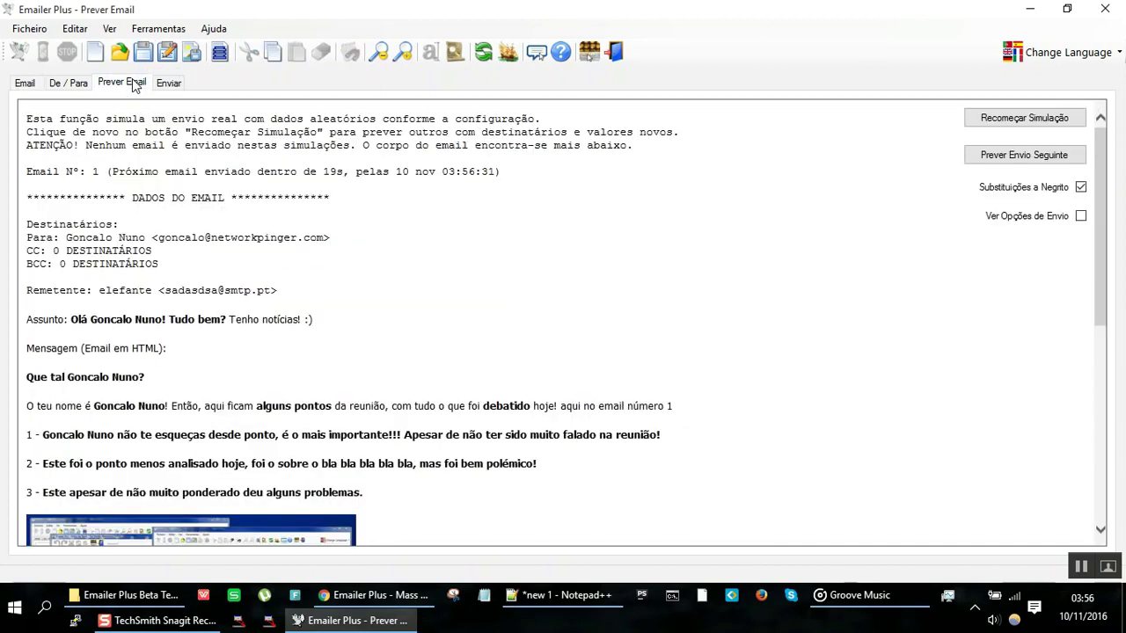
Step: Advance to the next simulated email and inspect the lines showing the recipient's name
left_click(1023, 156)
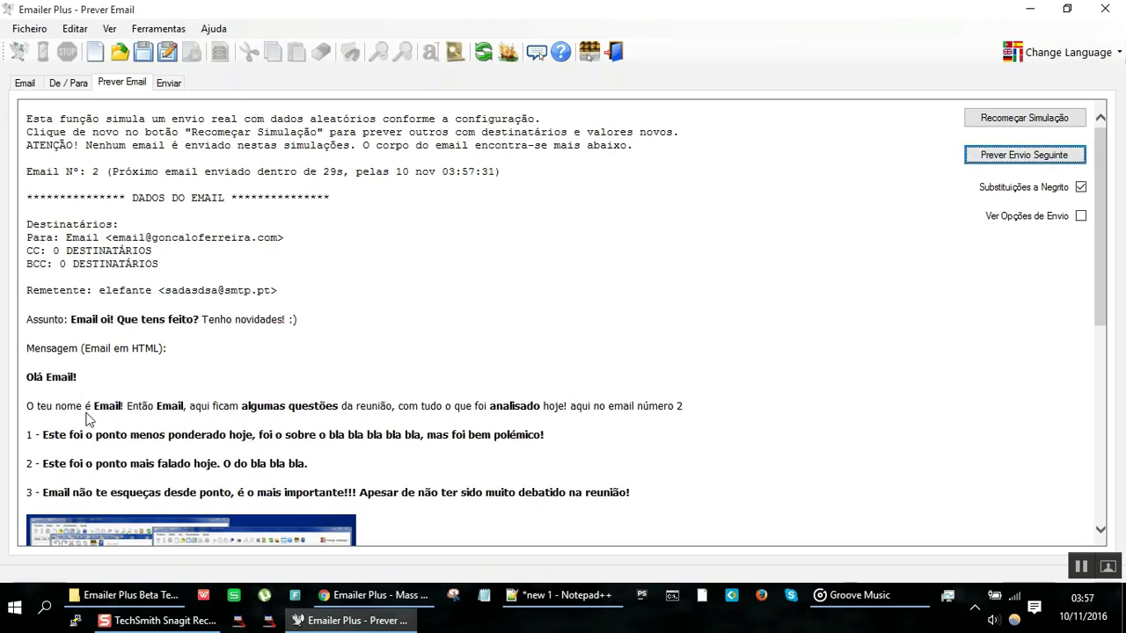
left_click_drag(56, 406, 48, 365)
left_click_drag(76, 406, 144, 445)
scroll(147, 451, "down", 8)
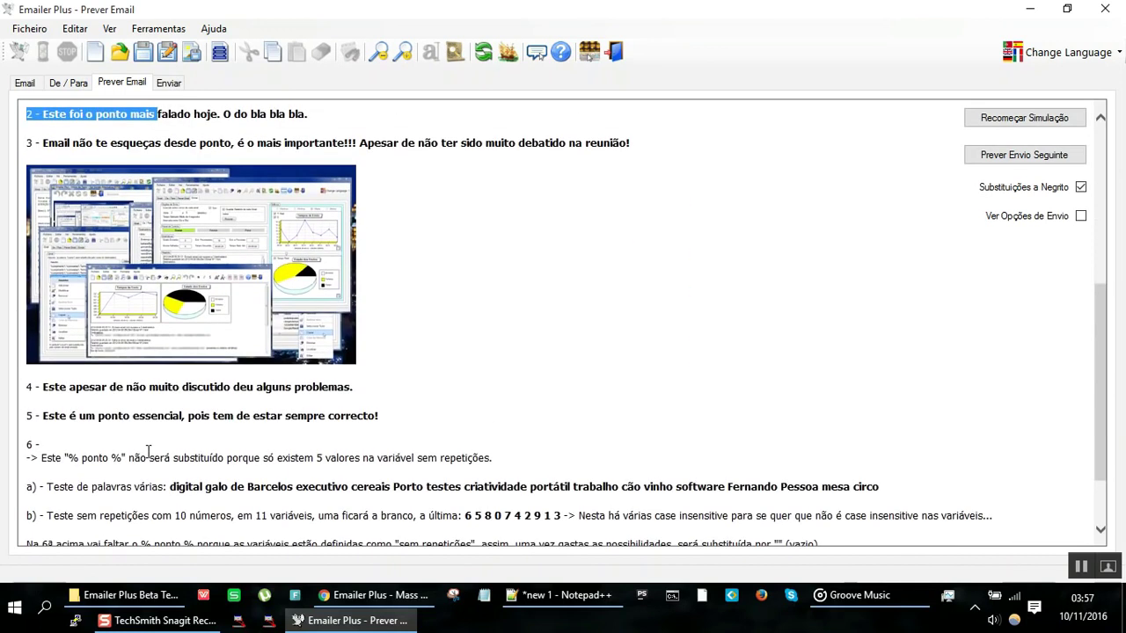
scroll(147, 452, "up", 6)
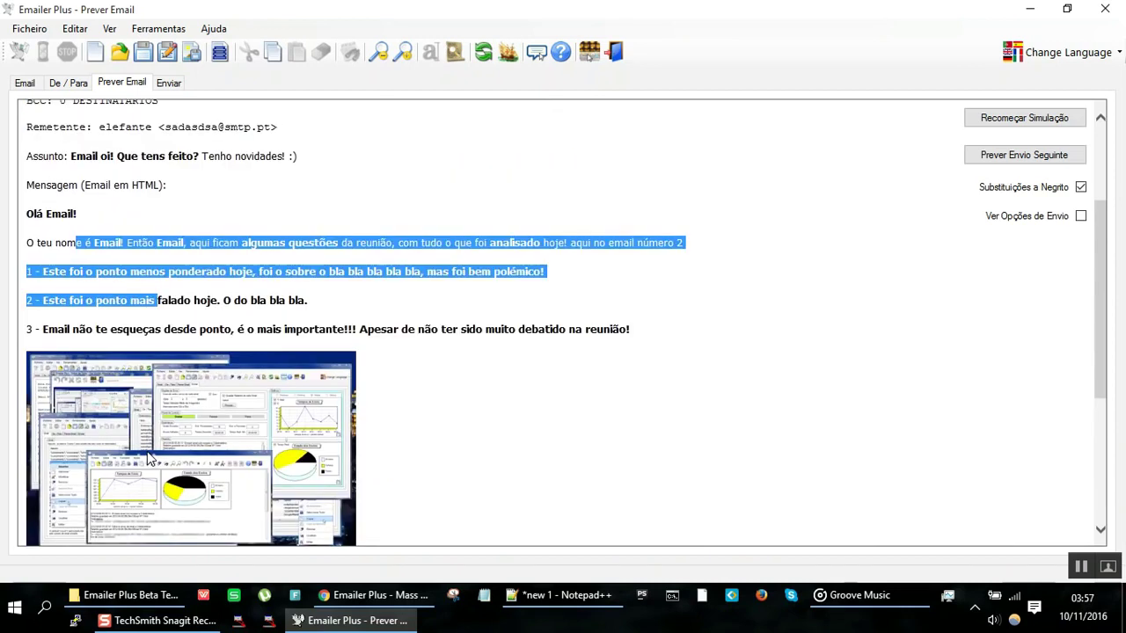
Step: Restart the simulation twice, checking the recipient's name at the start of items 1 and 3
left_click(986, 123)
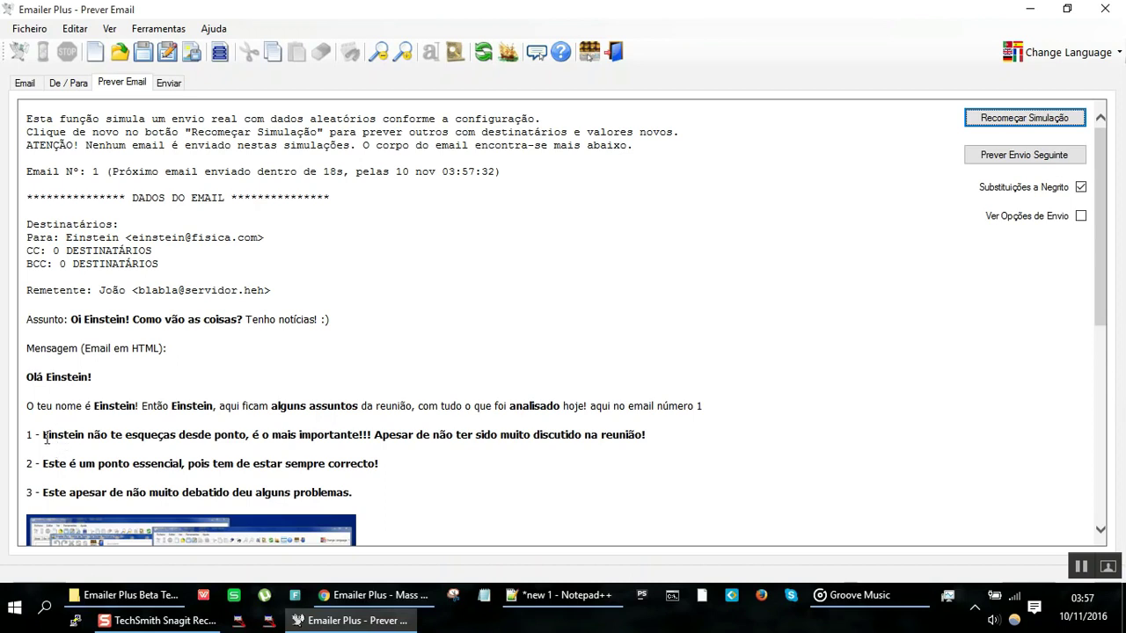
left_click_drag(44, 436, 147, 426)
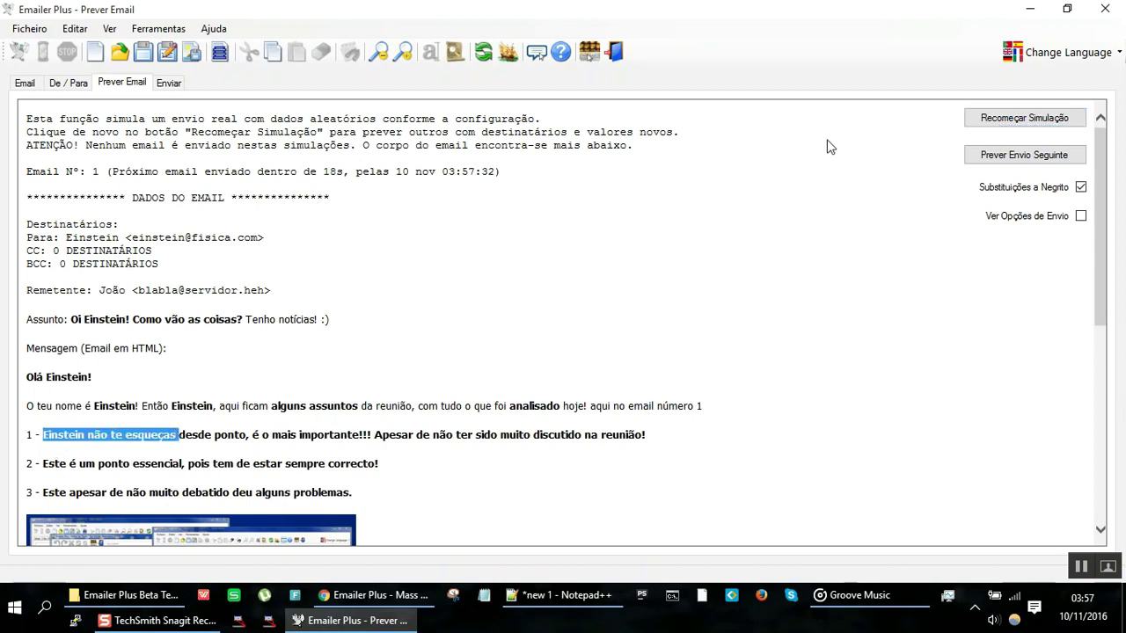
left_click(1011, 120)
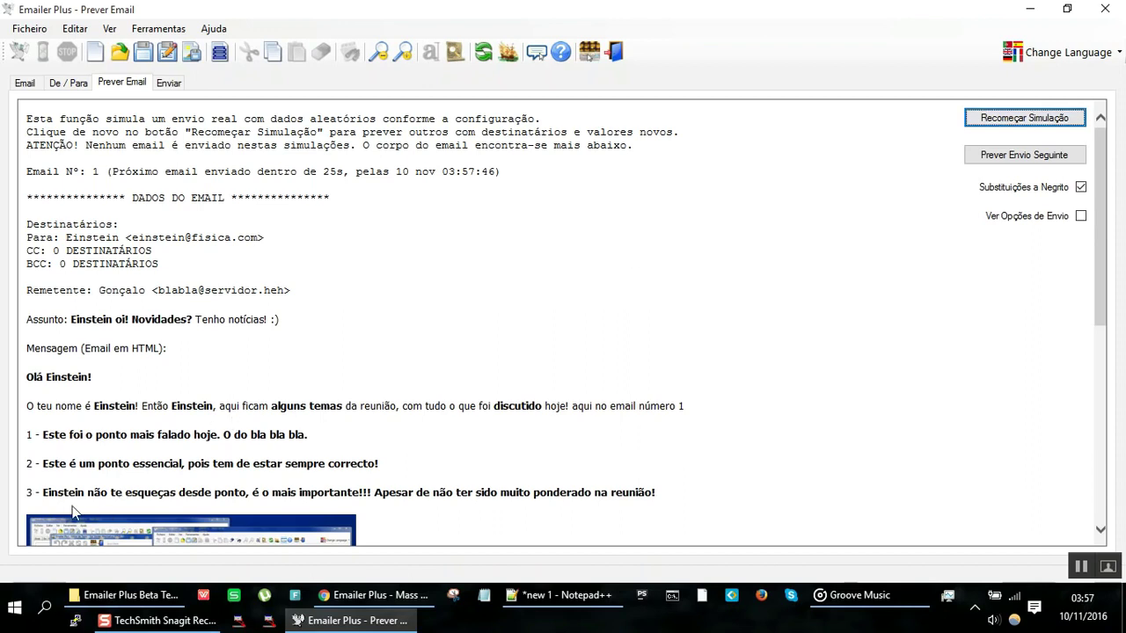
left_click_drag(42, 488, 185, 487)
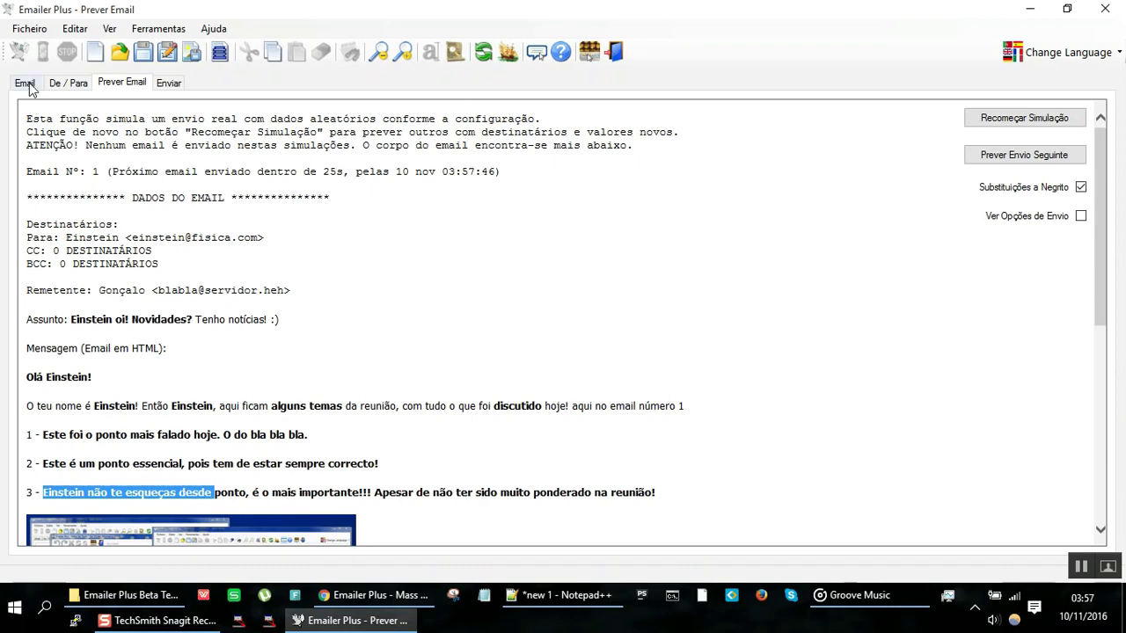
Step: Leave the Prever Email preview and return to the message editing page
left_click(127, 400)
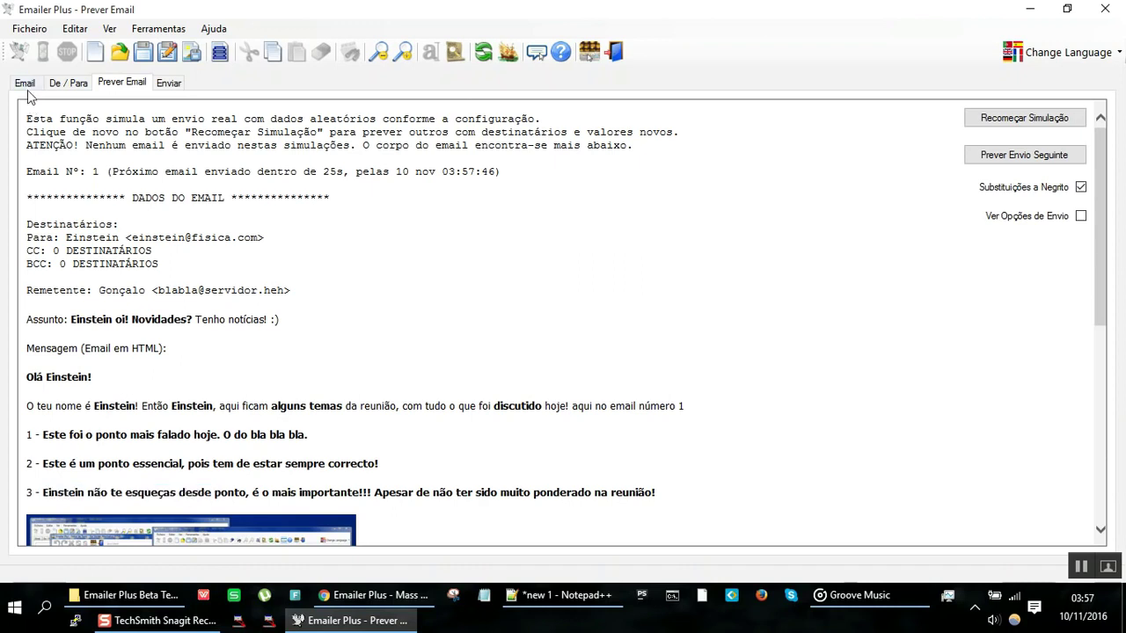
left_click(26, 83)
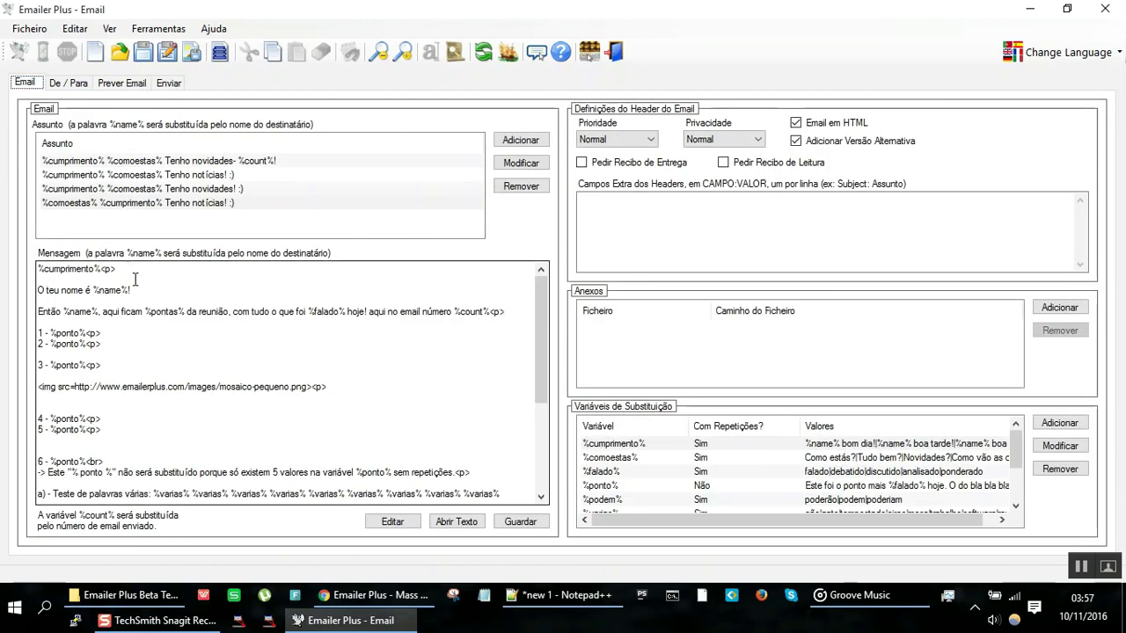
Step: Open the message in the Editor de Texto, then close it without saving
left_click(137, 279)
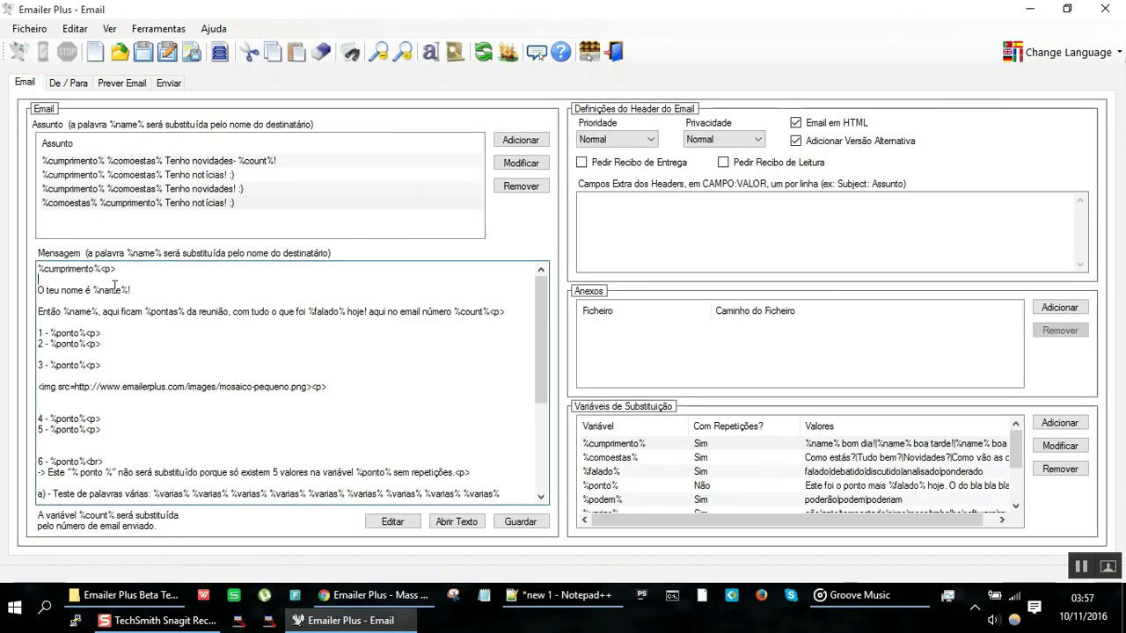
double_click(105, 290)
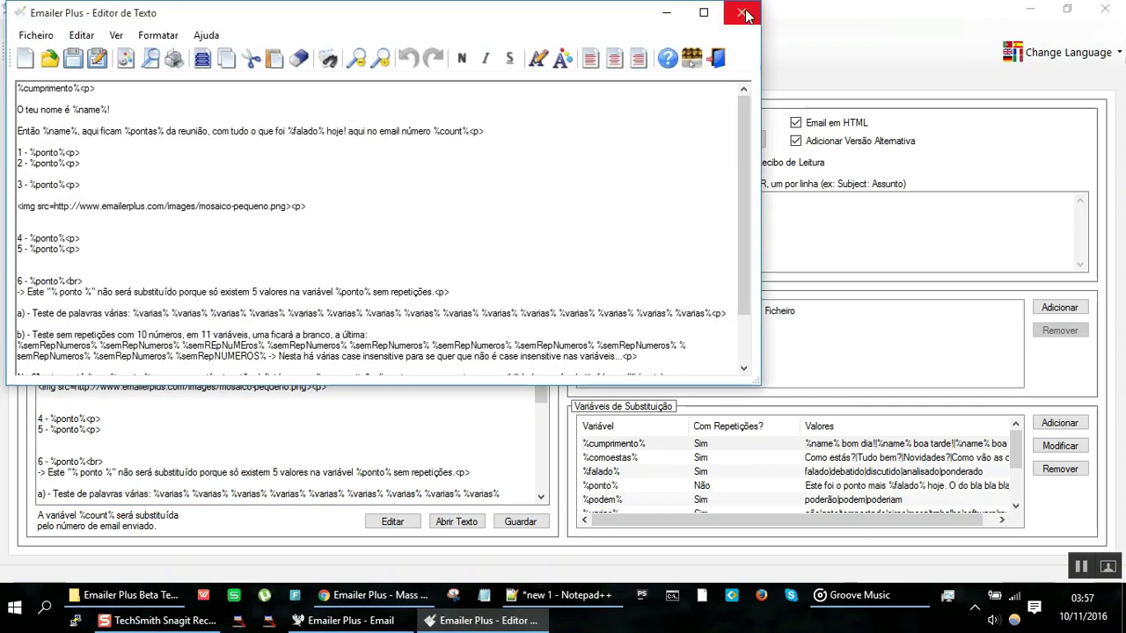
left_click(741, 13)
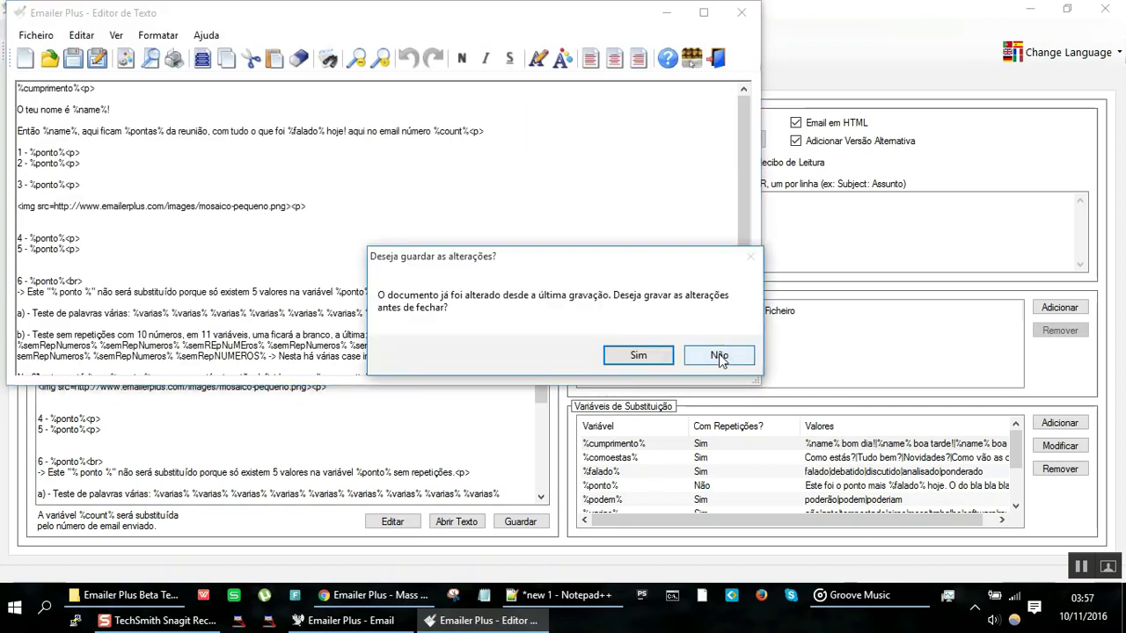
left_click(718, 353)
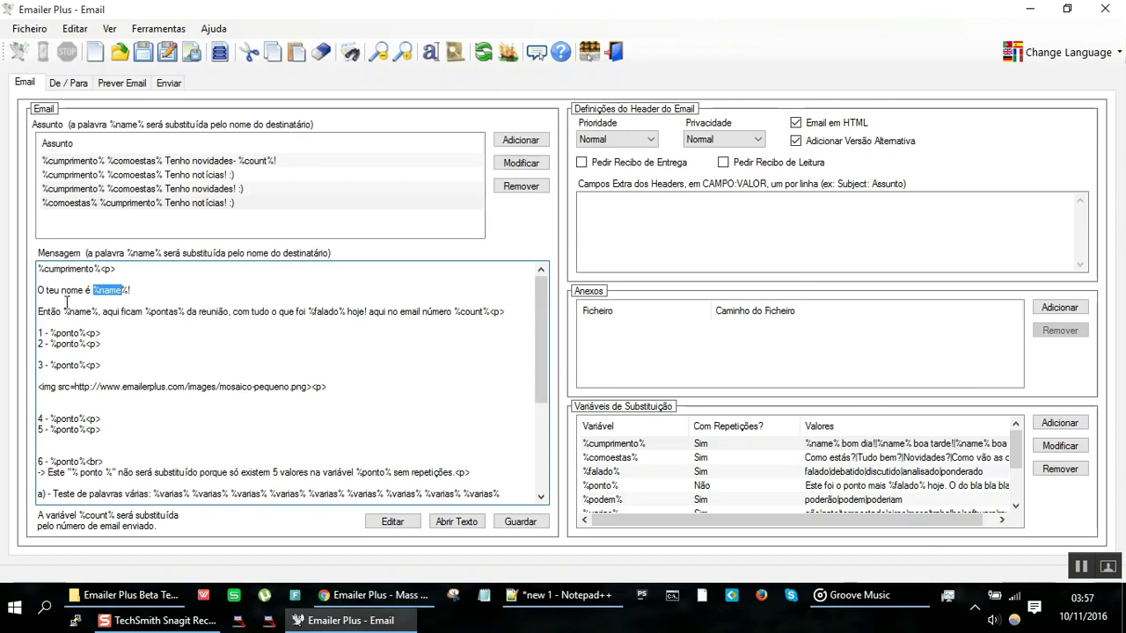
Step: Insert a new line 'O %name% faz anos!!!' above %cumprimento%<p>
left_click(81, 276)
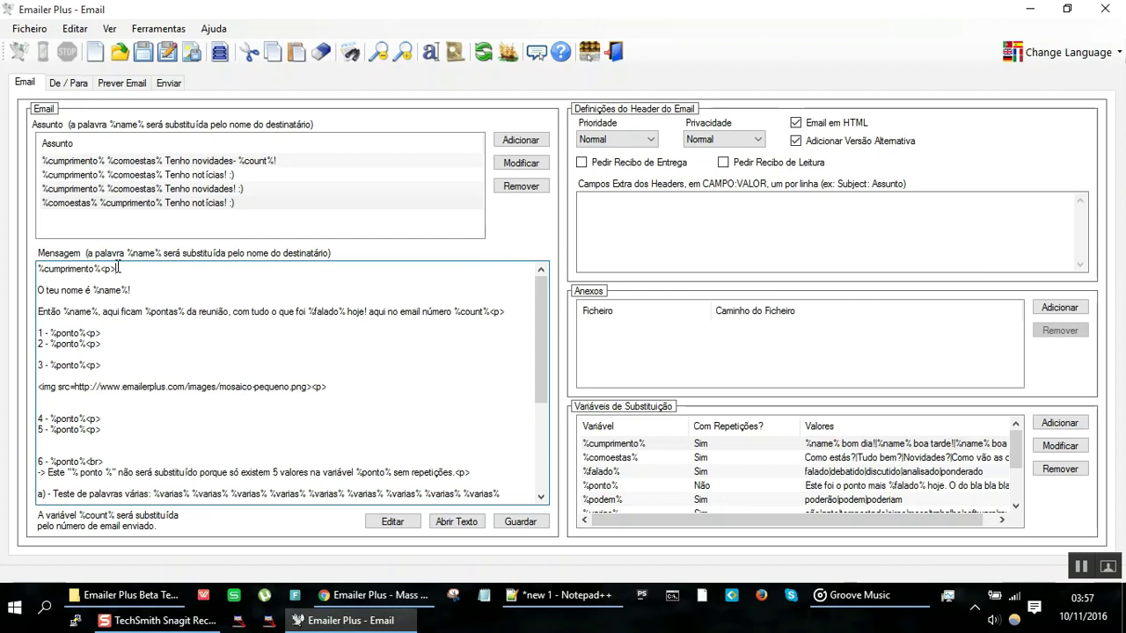
key("Return")
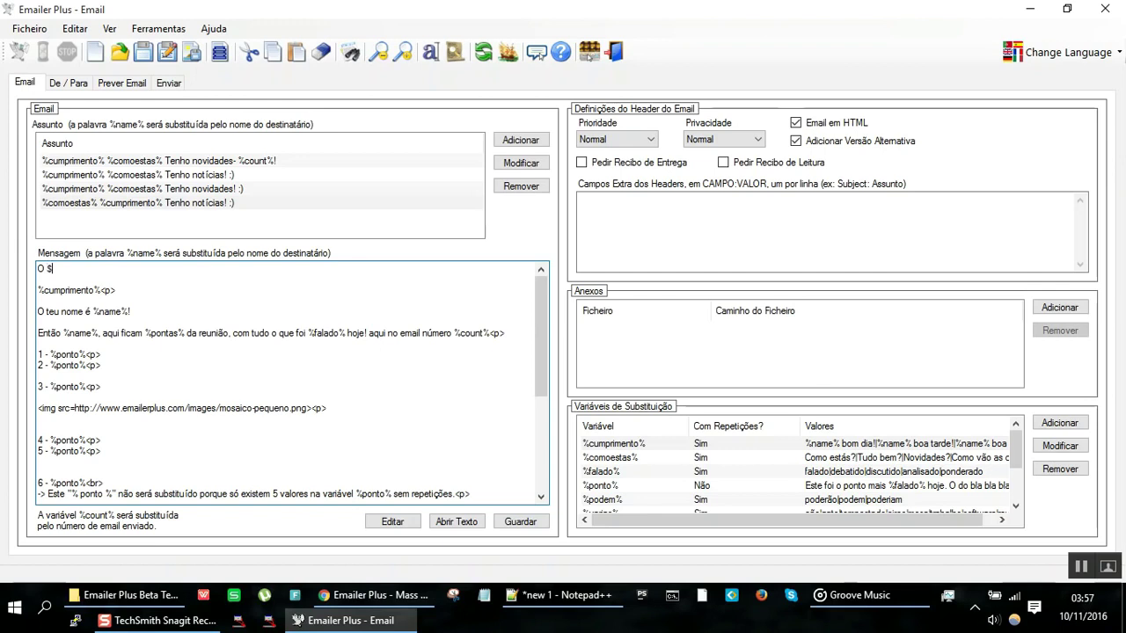
type("O %name% faz anos!!!")
Step: Preview the email, highlight the birthday line, and regenerate the simulation repeatedly
left_click(134, 79)
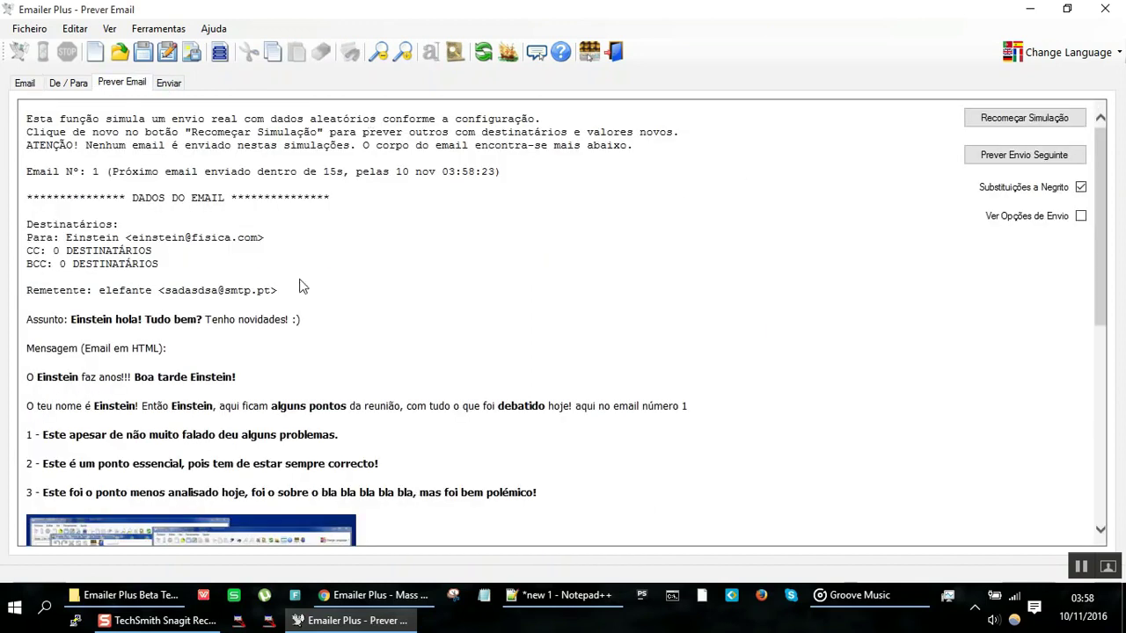
left_click_drag(212, 376, 4, 362)
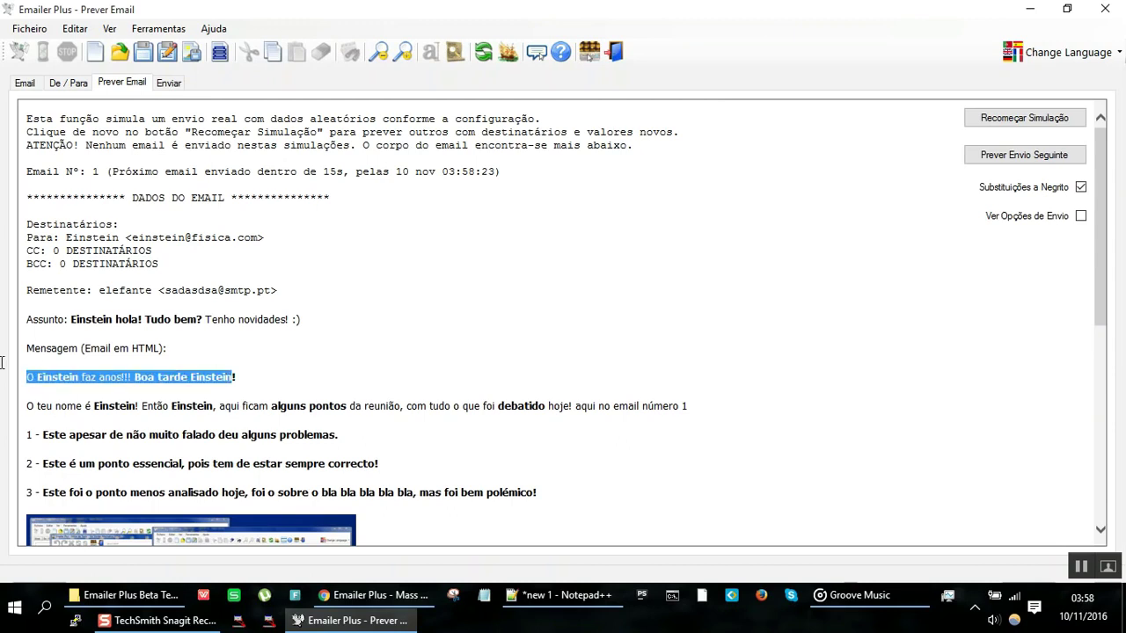
left_click(1020, 119)
left_click(1018, 119)
left_click(1018, 118)
left_click(1019, 119)
left_click(1018, 119)
left_click(1018, 119)
left_click(1019, 119)
left_click(1019, 119)
left_click(1018, 120)
Step: Step through six simulated emails, then restart and regenerate the simulation several times
left_click(1011, 158)
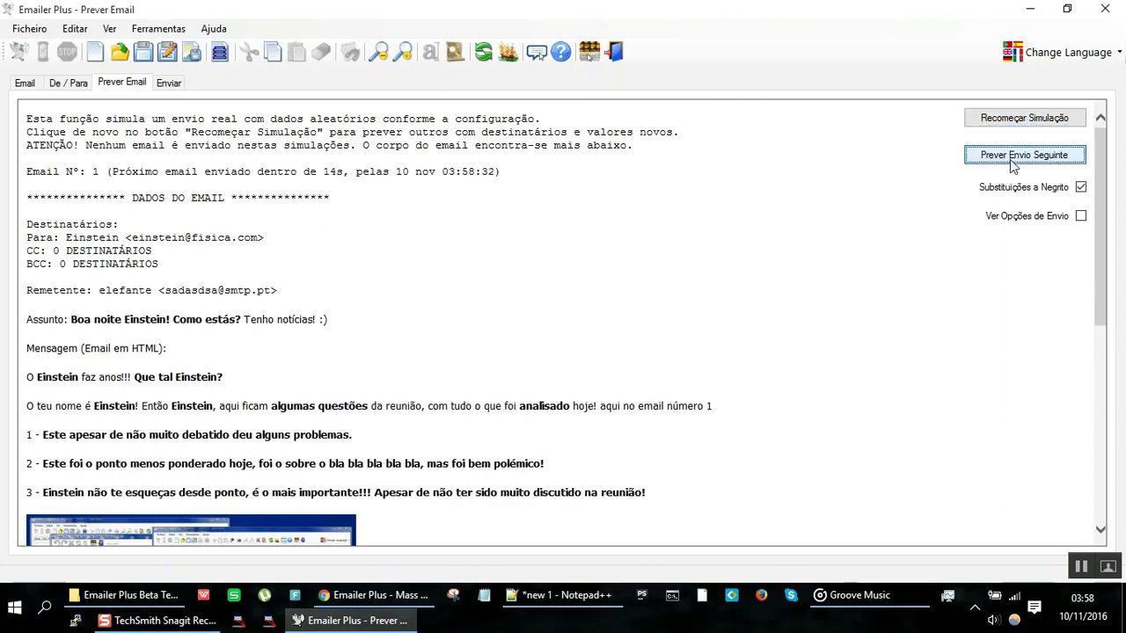
left_click(1012, 158)
left_click(1011, 158)
left_click(1011, 159)
left_click(1011, 158)
left_click(1010, 159)
left_click(1010, 159)
left_click(1010, 159)
left_click(1009, 159)
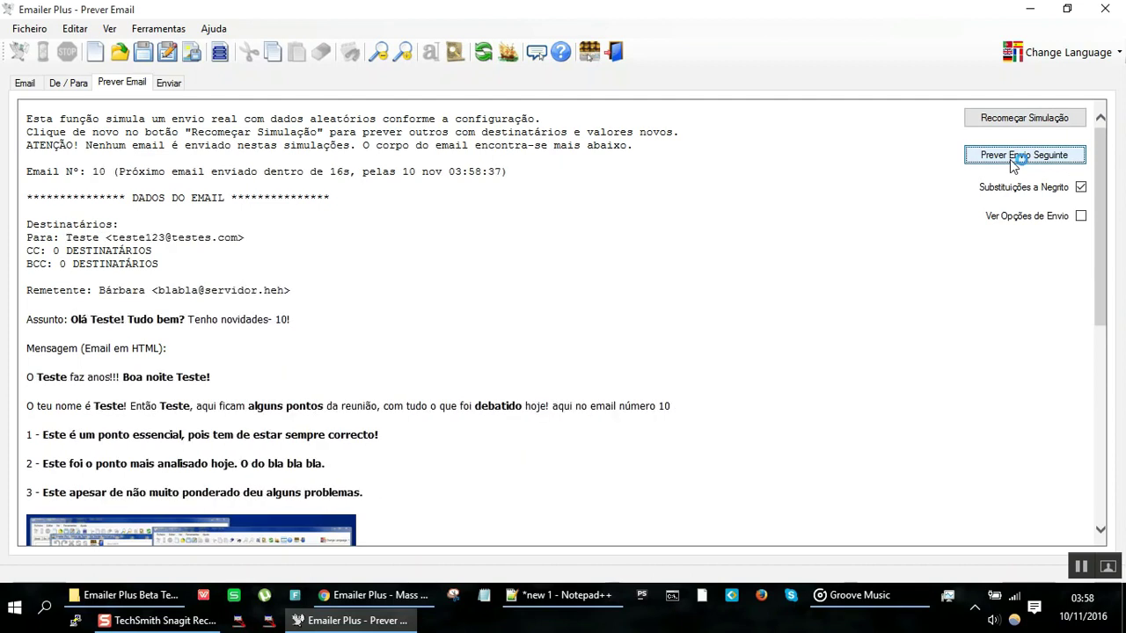
left_click(1010, 160)
left_click(1009, 159)
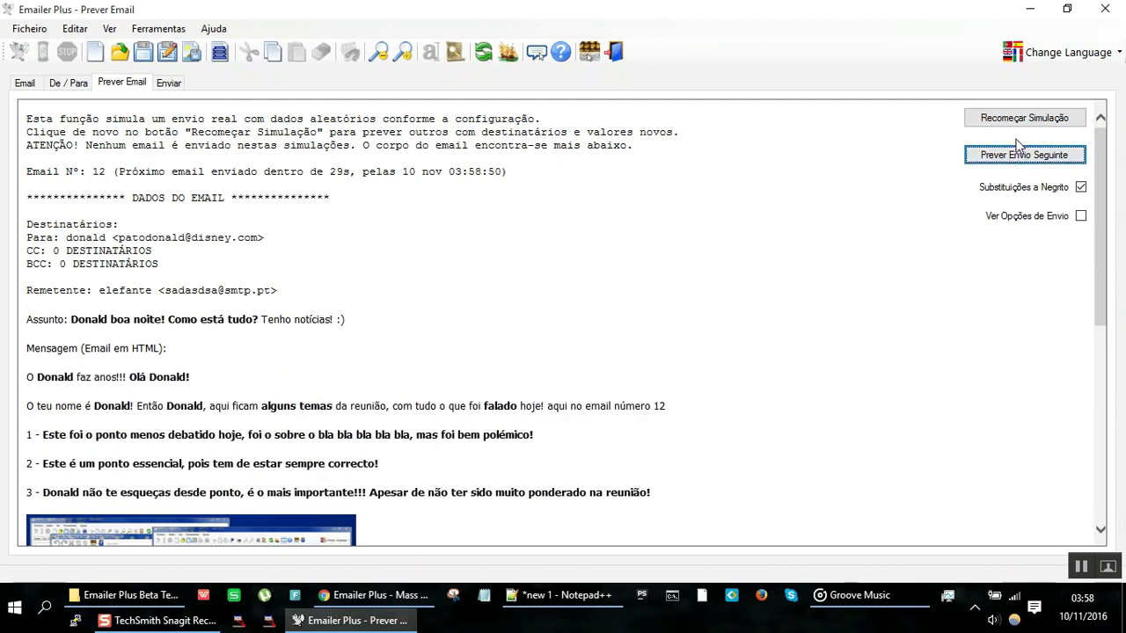
left_click(1020, 116)
left_click(1020, 117)
left_click(1020, 117)
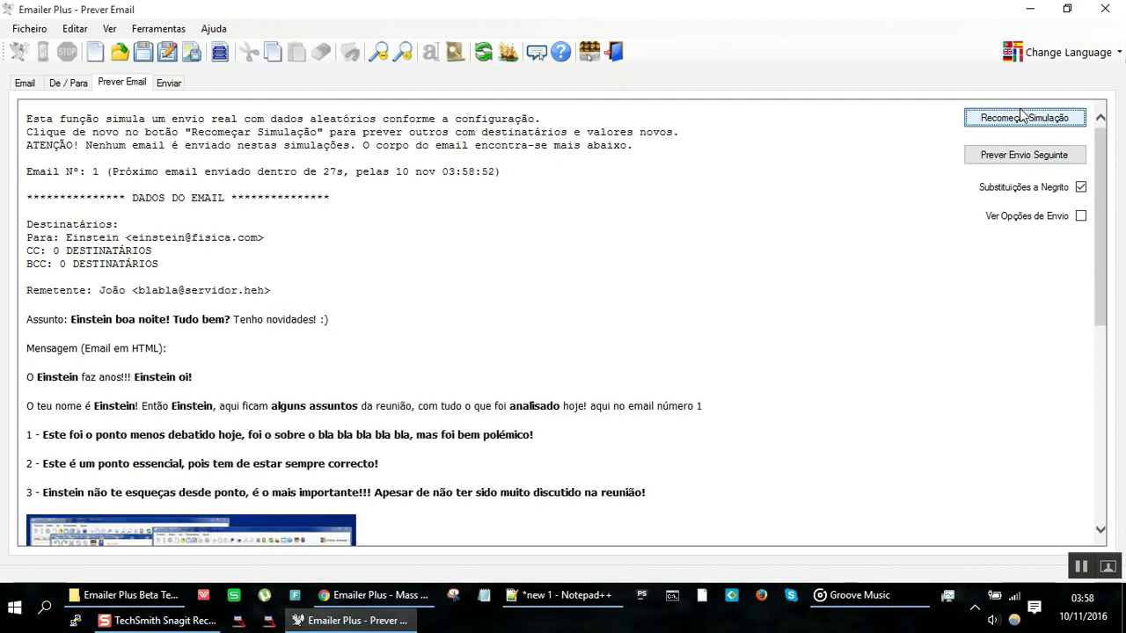
left_click(1020, 117)
left_click(1020, 117)
Step: Step through three more emails, restart the simulation, and show the De / Para lists
left_click(1020, 154)
left_click(1020, 154)
left_click(1020, 154)
left_click(1020, 155)
left_click(1020, 154)
left_click(1020, 116)
left_click(1020, 117)
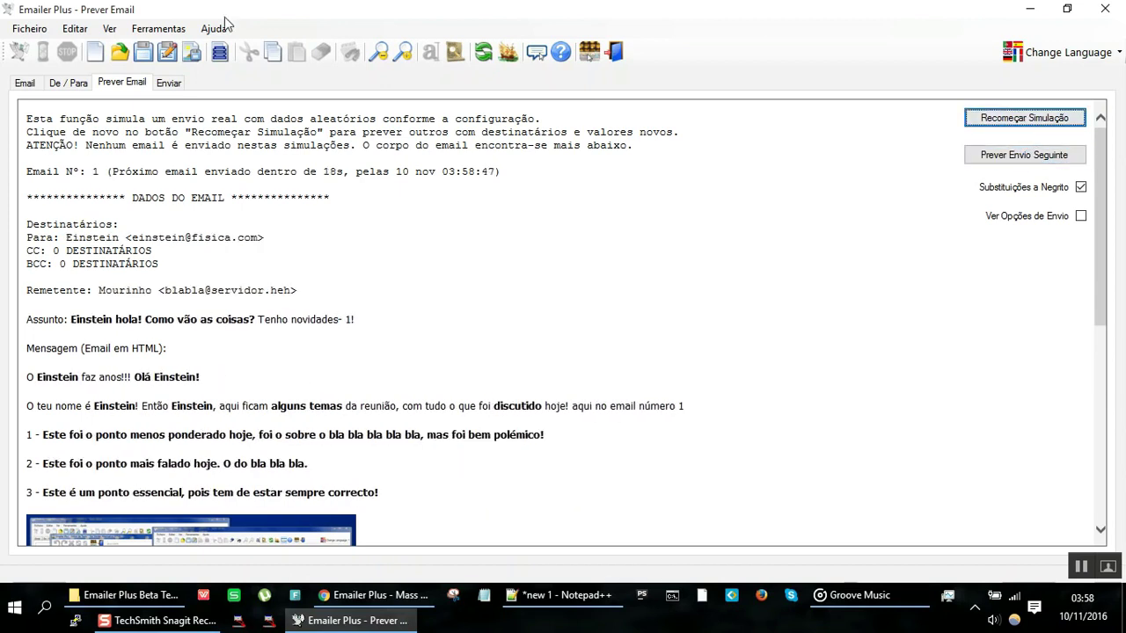
left_click(79, 86)
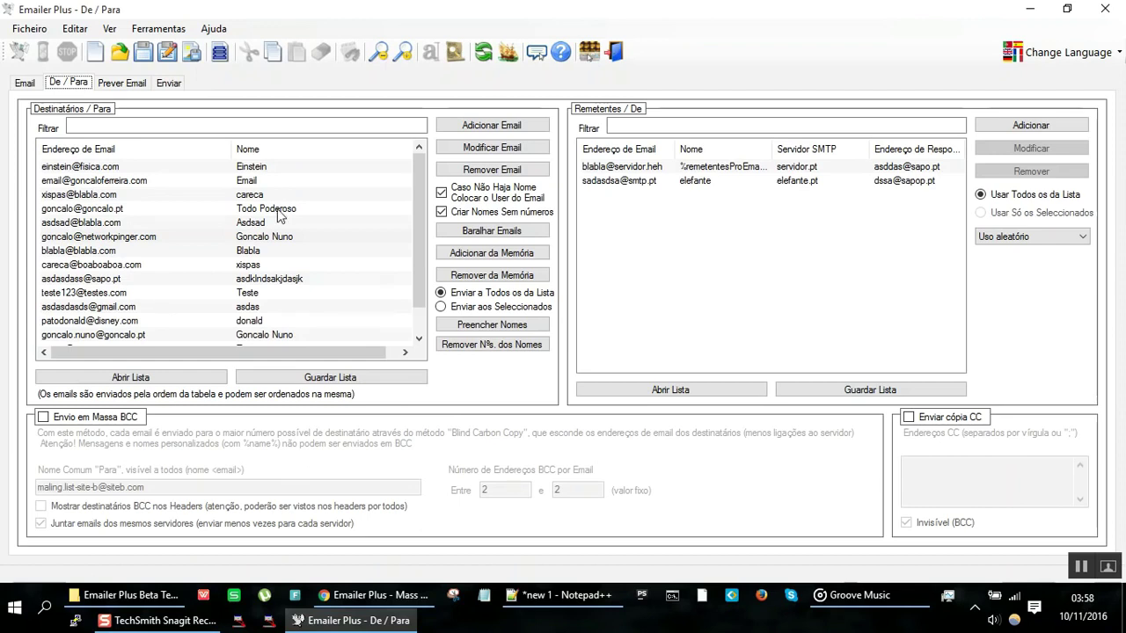
Step: Select the first recipient, preview the email, and regenerate the simulation seven times
left_click(161, 169)
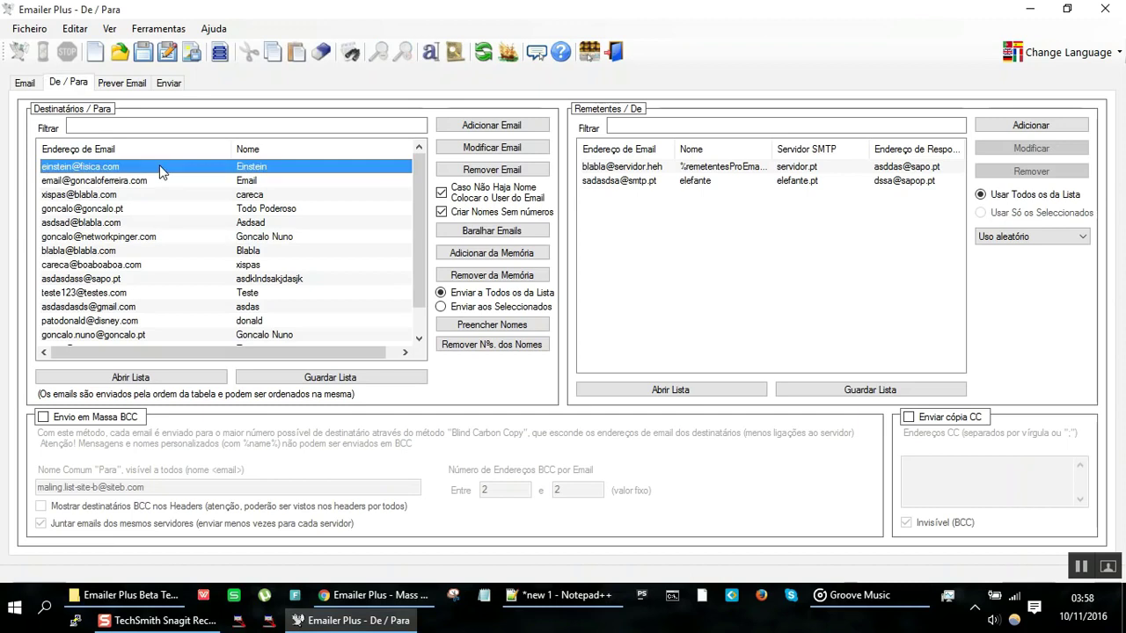
left_click(123, 83)
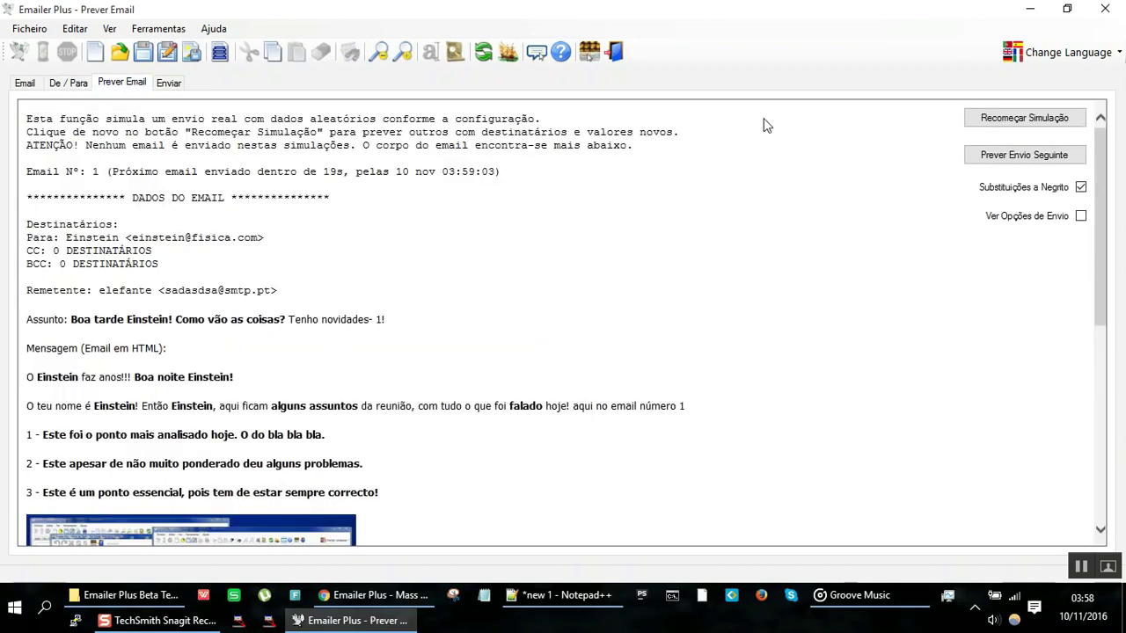
left_click(999, 121)
left_click(999, 121)
left_click(999, 122)
left_click(999, 121)
left_click(999, 121)
left_click(999, 121)
left_click(999, 121)
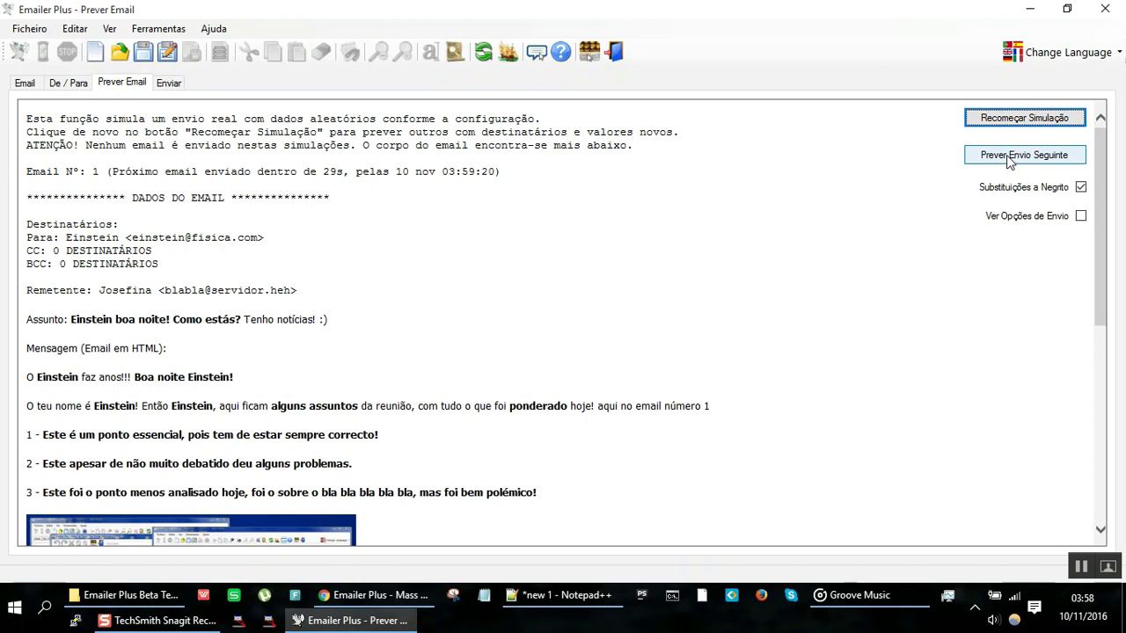
Step: Step through to the last simulated email, then restart the simulation
left_click(1008, 157)
left_click(1008, 157)
left_click(1008, 156)
left_click(1007, 156)
left_click(1008, 157)
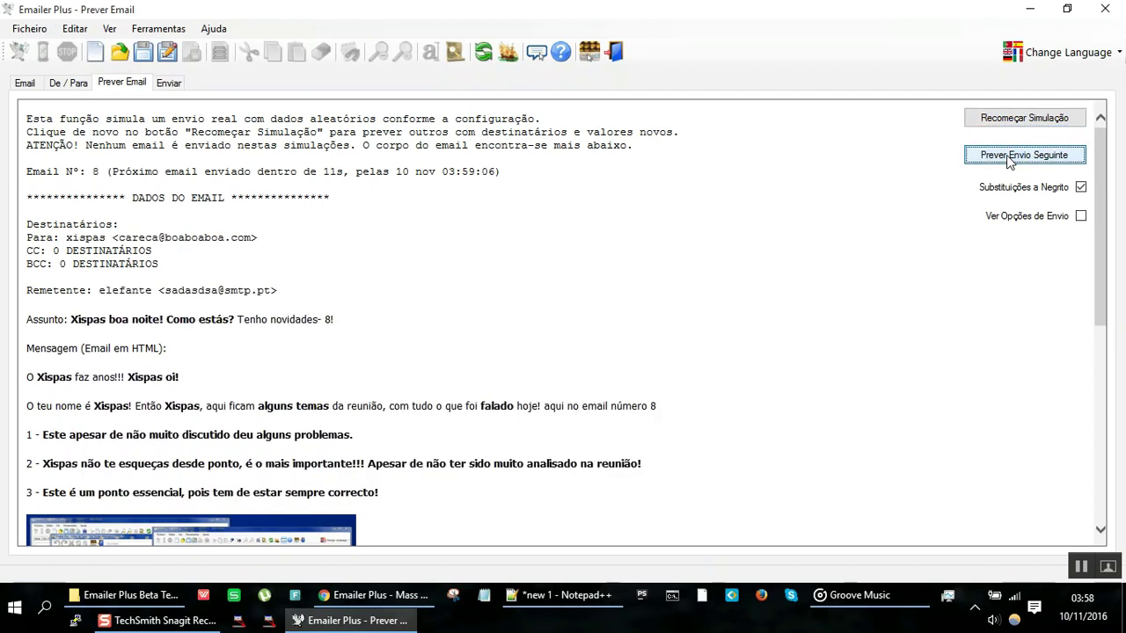
left_click(1008, 156)
left_click(1008, 156)
left_click(1008, 156)
left_click(1008, 157)
left_click(1007, 157)
left_click(1008, 157)
left_click(1007, 157)
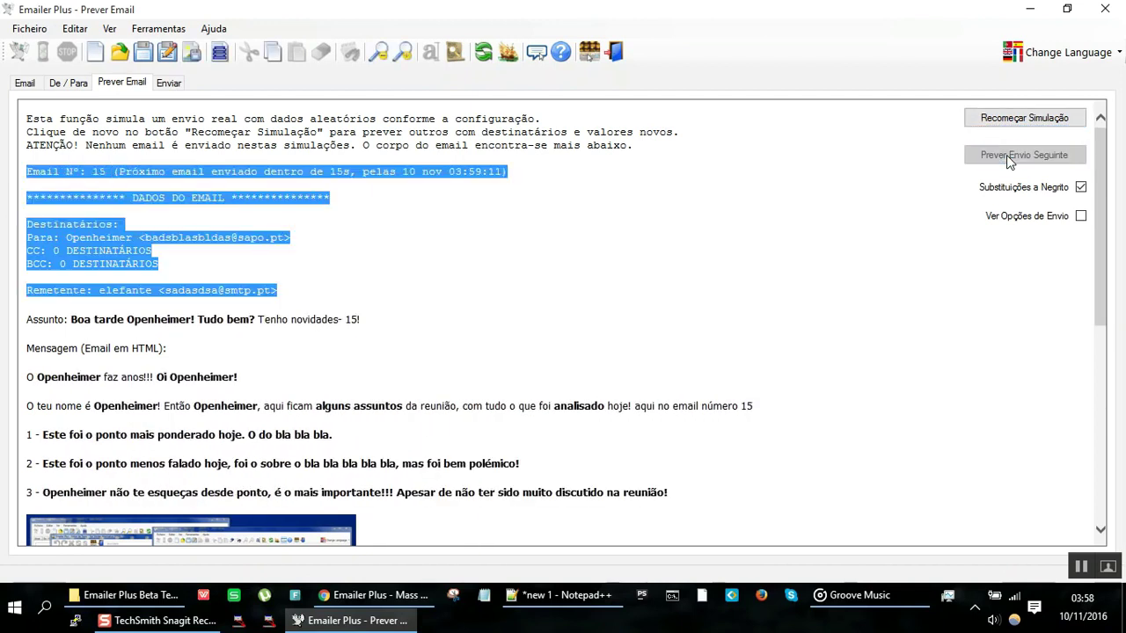
left_click(1016, 121)
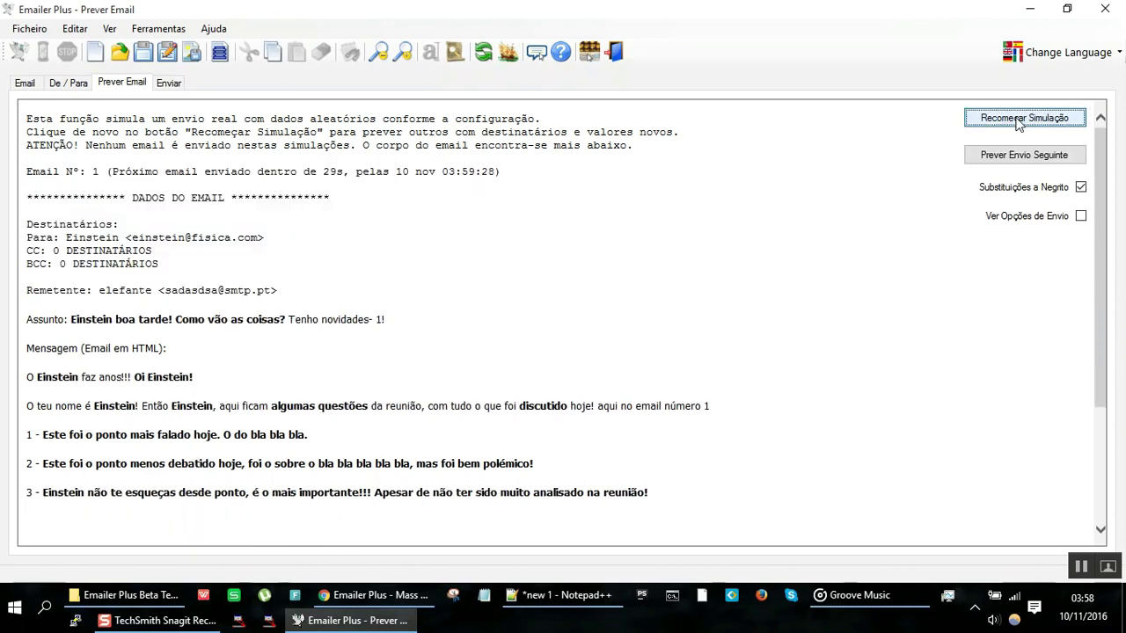
Step: Advance through four more simulated emails and restart the simulation again
left_click(1014, 158)
left_click(1014, 158)
left_click(1014, 158)
left_click(1014, 158)
left_click(1014, 159)
left_click(1014, 159)
left_click(1014, 158)
left_click(1017, 118)
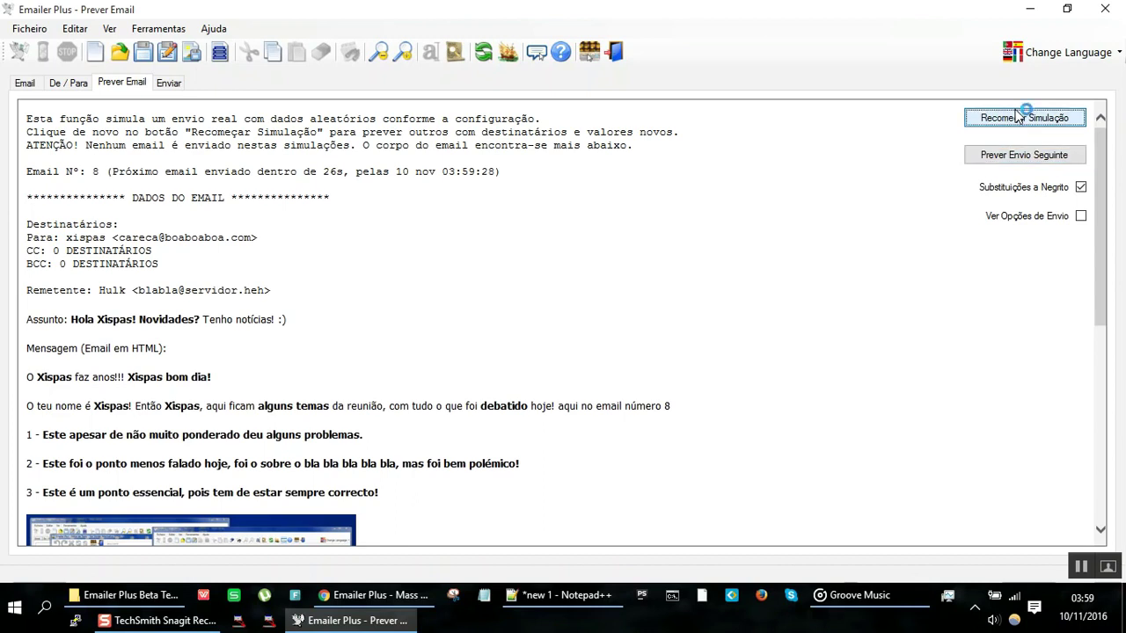
left_click(1020, 118)
left_click(1020, 118)
left_click(1020, 118)
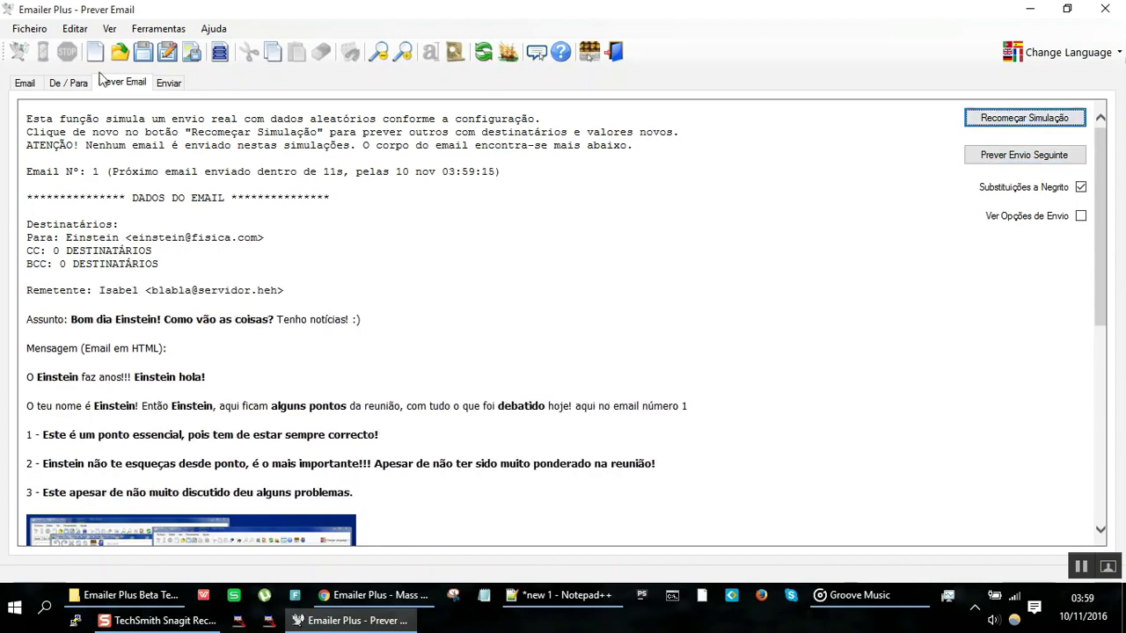
Step: Select the second recipient in De / Para, then return to the Email editor
left_click(74, 84)
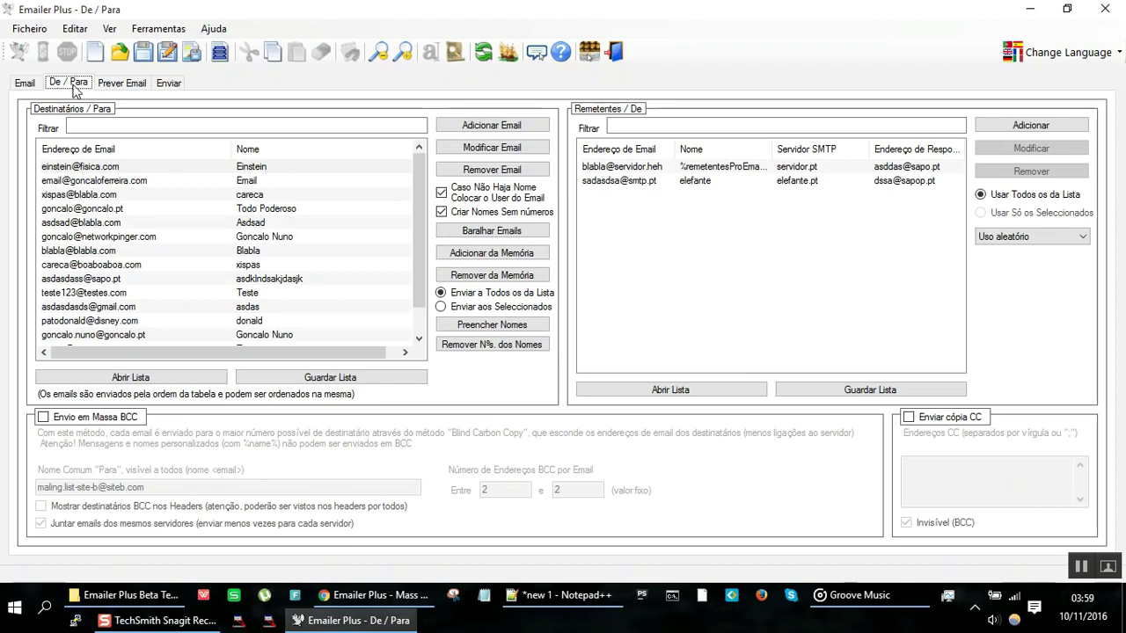
left_click(115, 182)
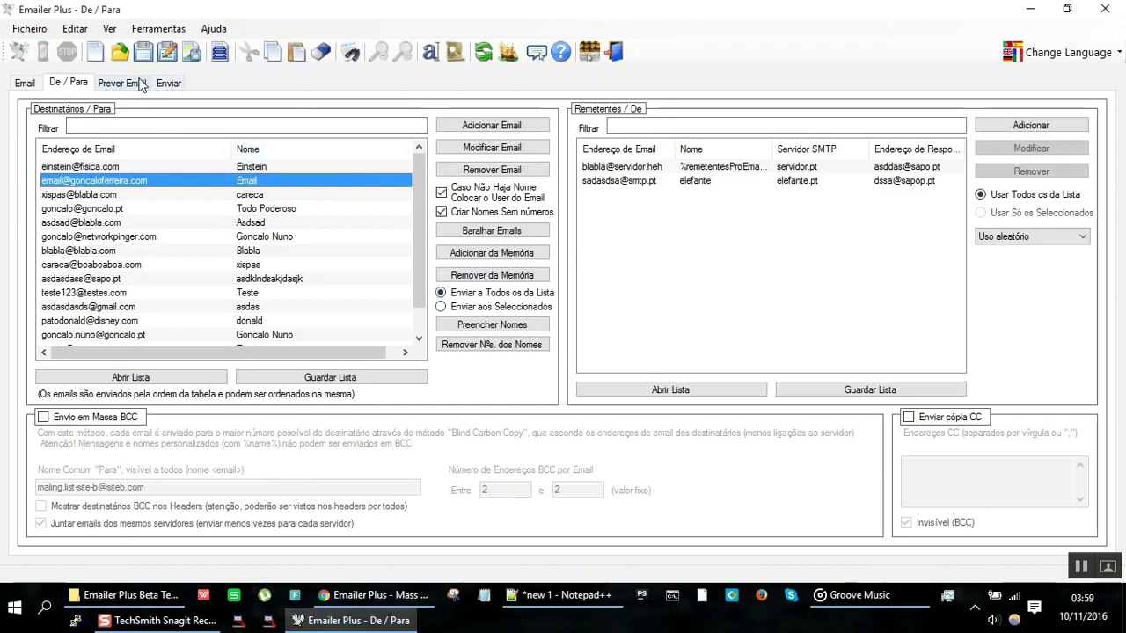
left_click(25, 83)
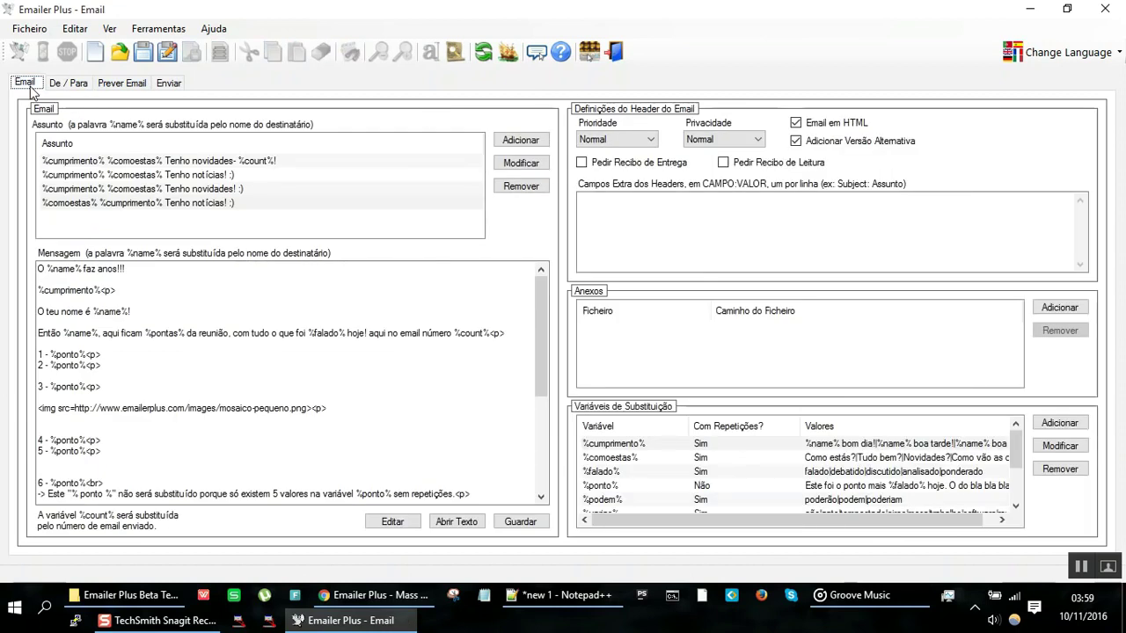
Step: Check the birthday line in the email preview, then return to the editor
left_click(133, 265)
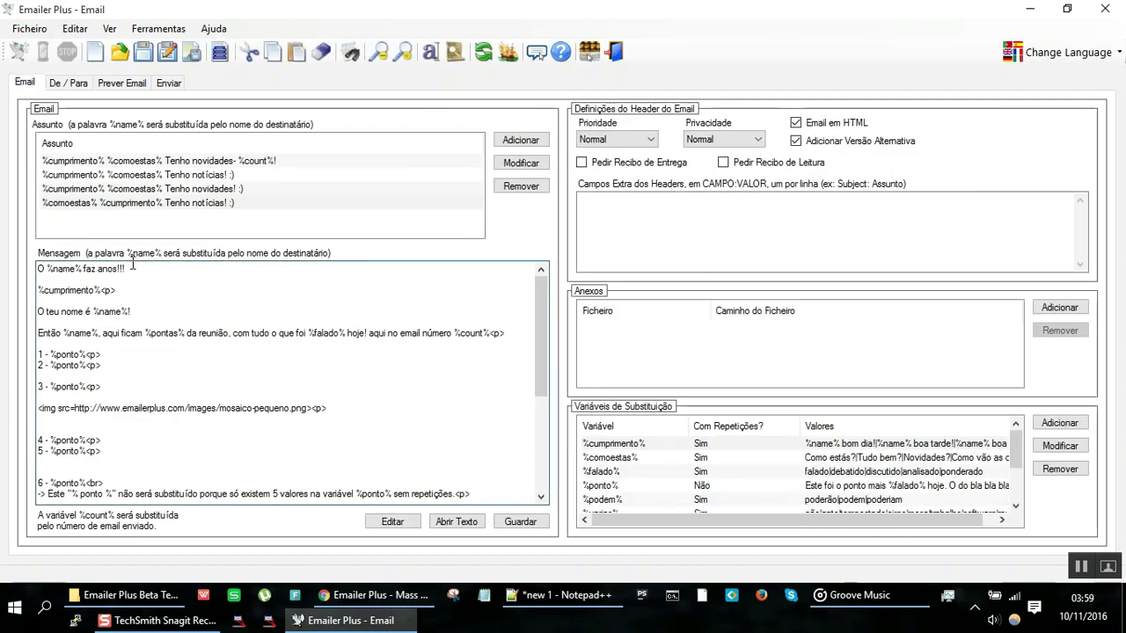
left_click(138, 86)
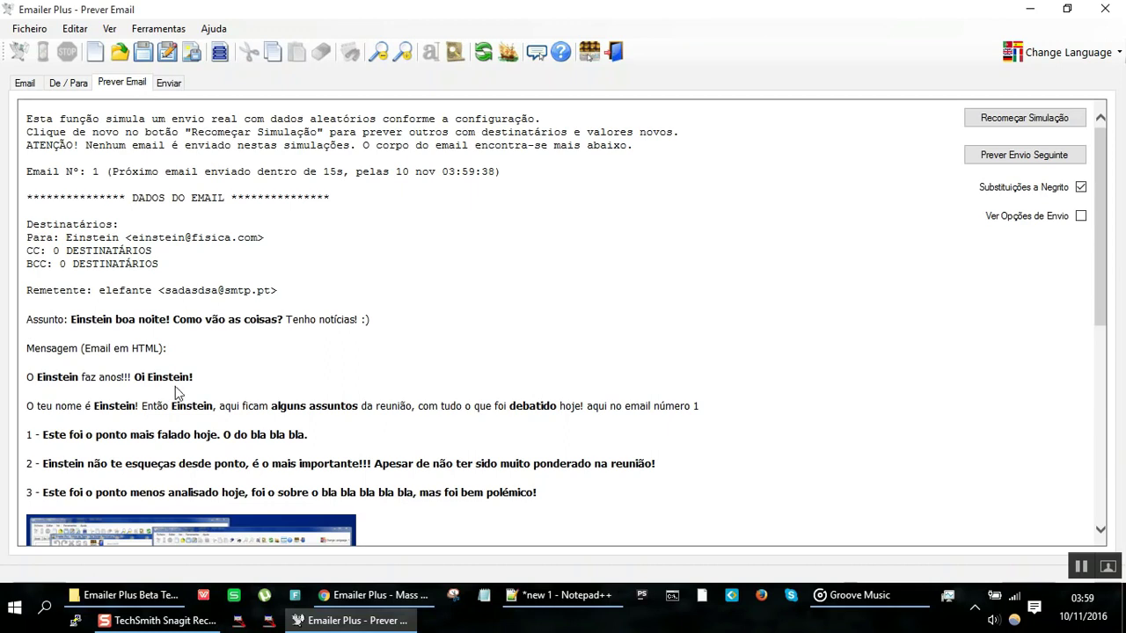
left_click_drag(190, 376, 82, 376)
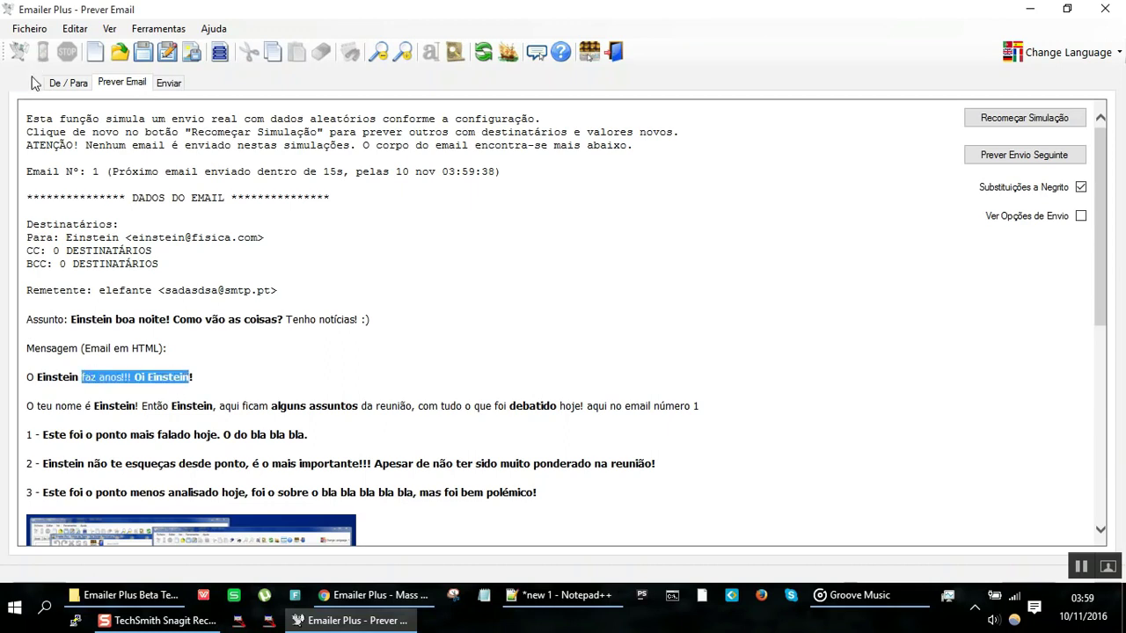
left_click(27, 83)
Step: Append <p> to the birthday line, remove the empty line below, and uncheck Email em HTML
left_click(138, 269)
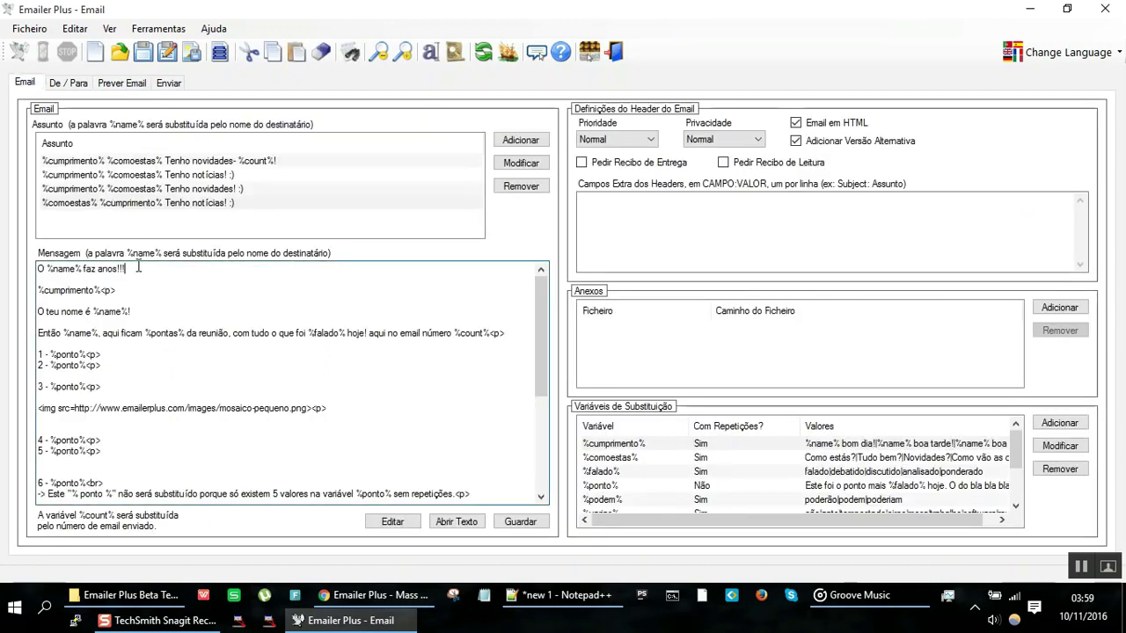
type("<p>")
key("Return")
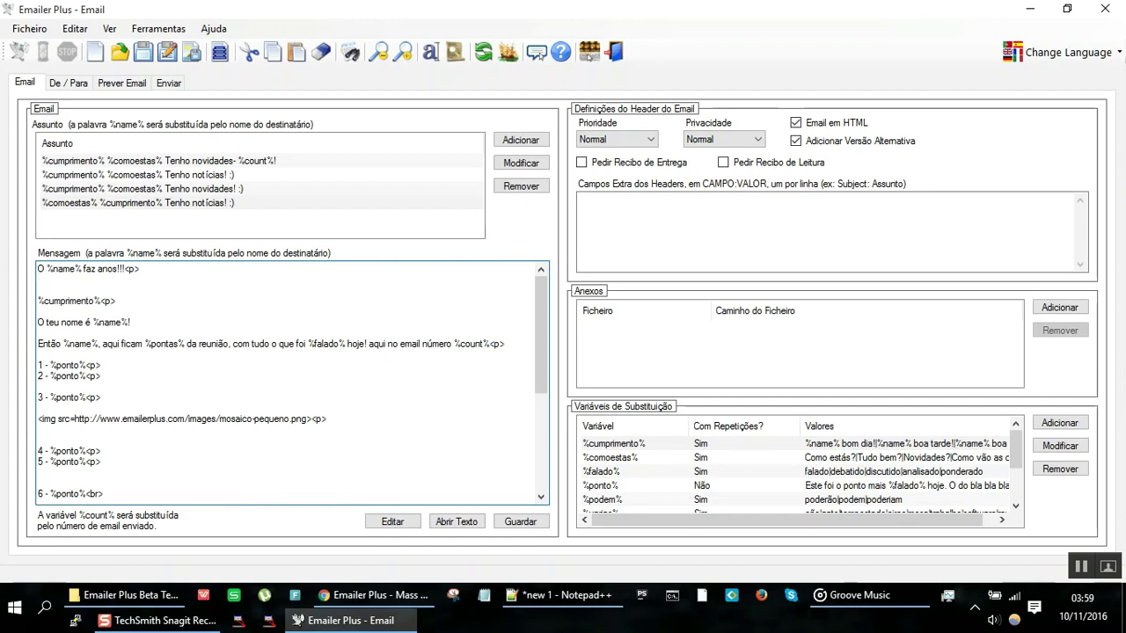
key("Delete")
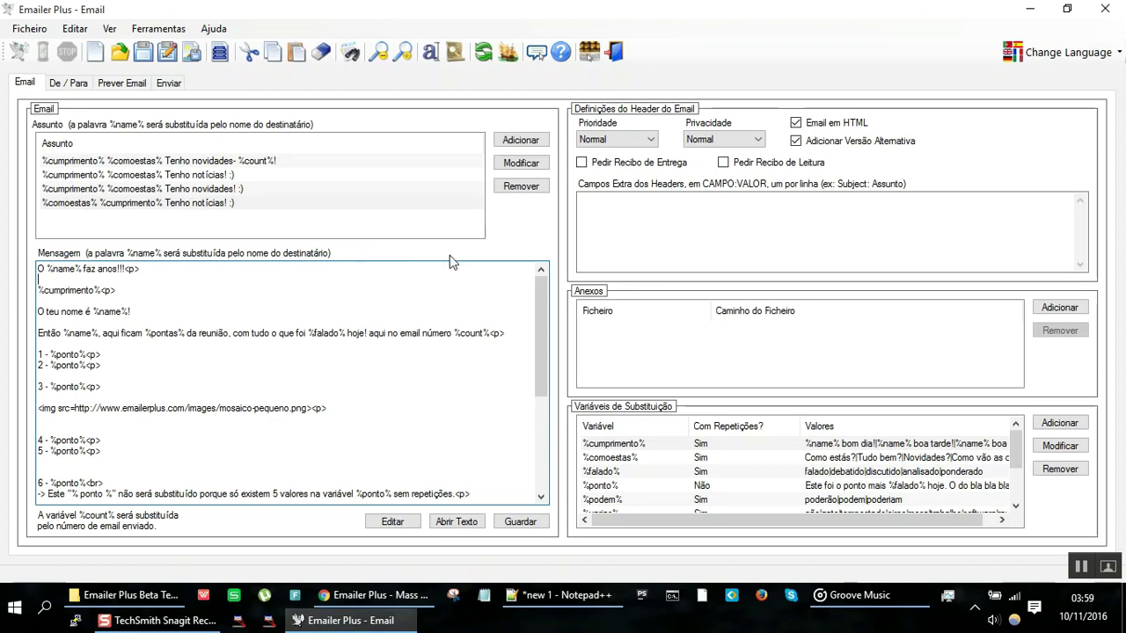
left_click(822, 129)
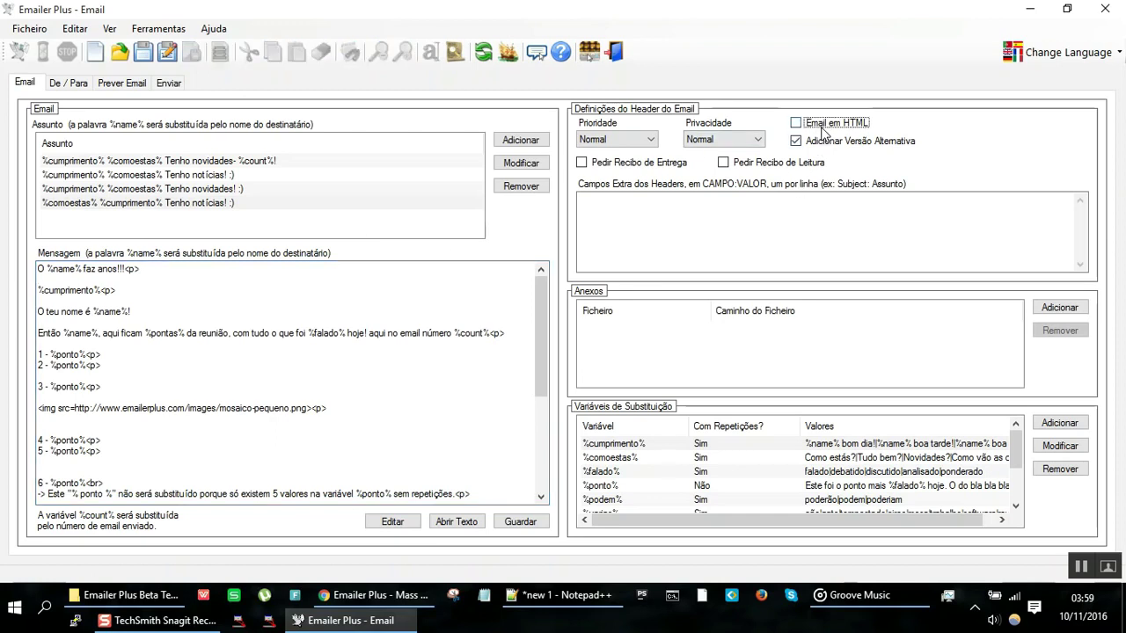
left_click(130, 83)
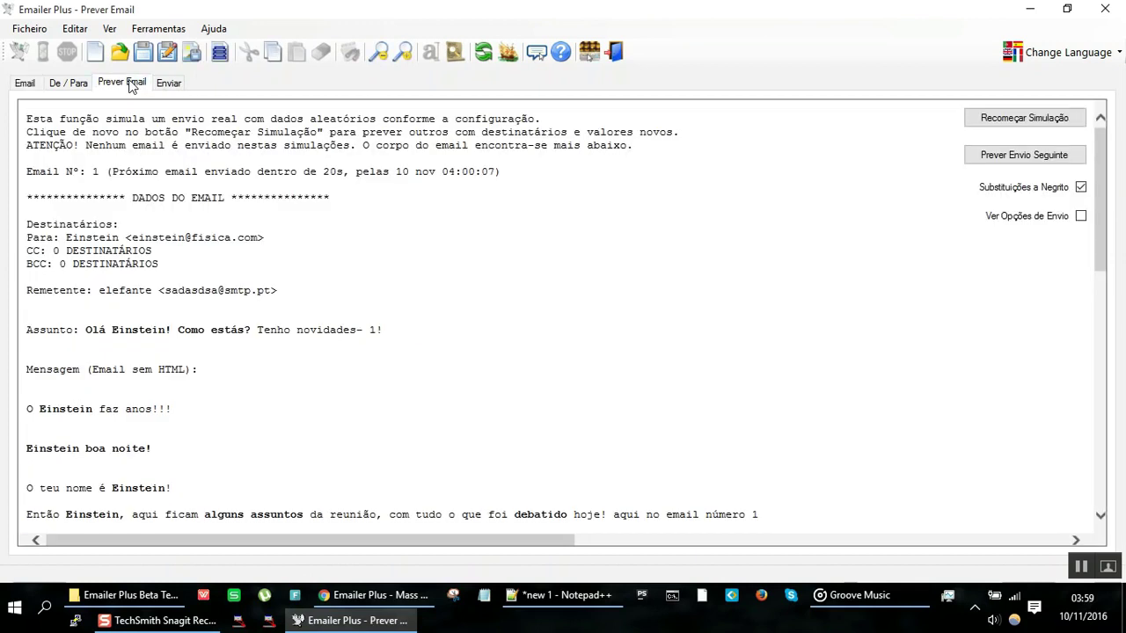
left_click(24, 85)
left_click(797, 124)
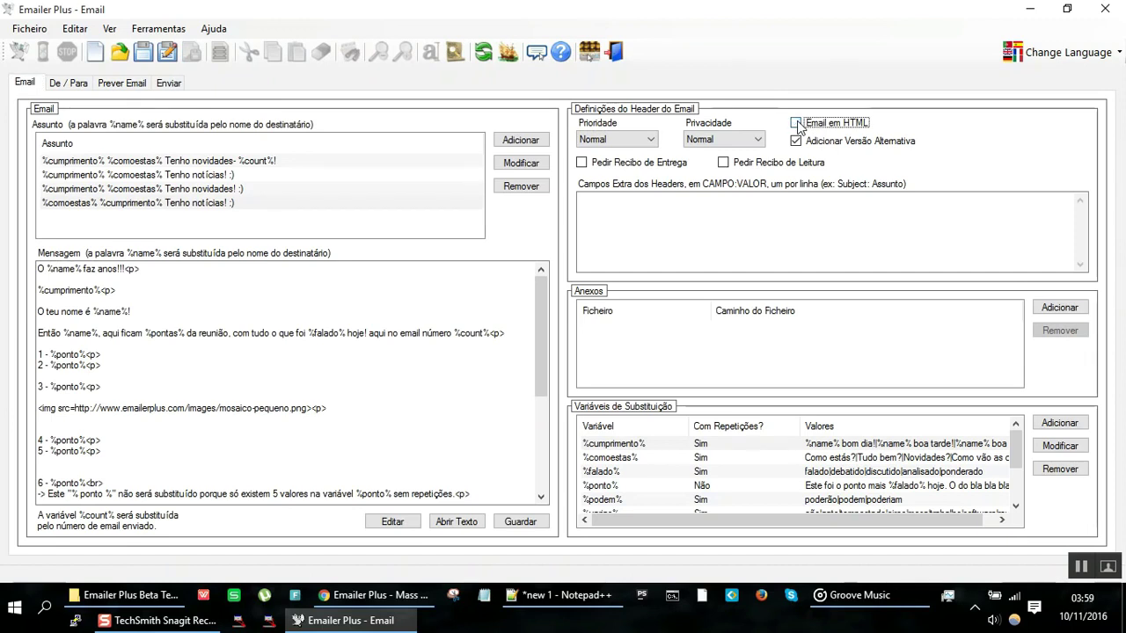
left_click(110, 84)
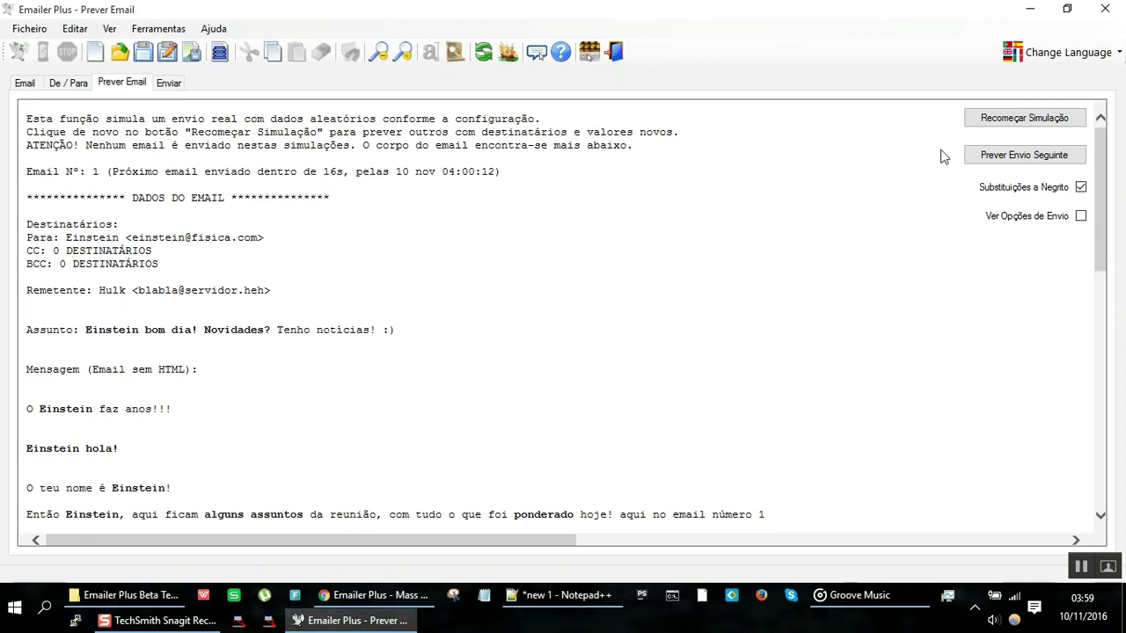
left_click(1011, 120)
left_click(1010, 120)
left_click(1010, 120)
left_click(1010, 120)
left_click_drag(143, 368, 234, 540)
scroll(252, 370, "down", 5)
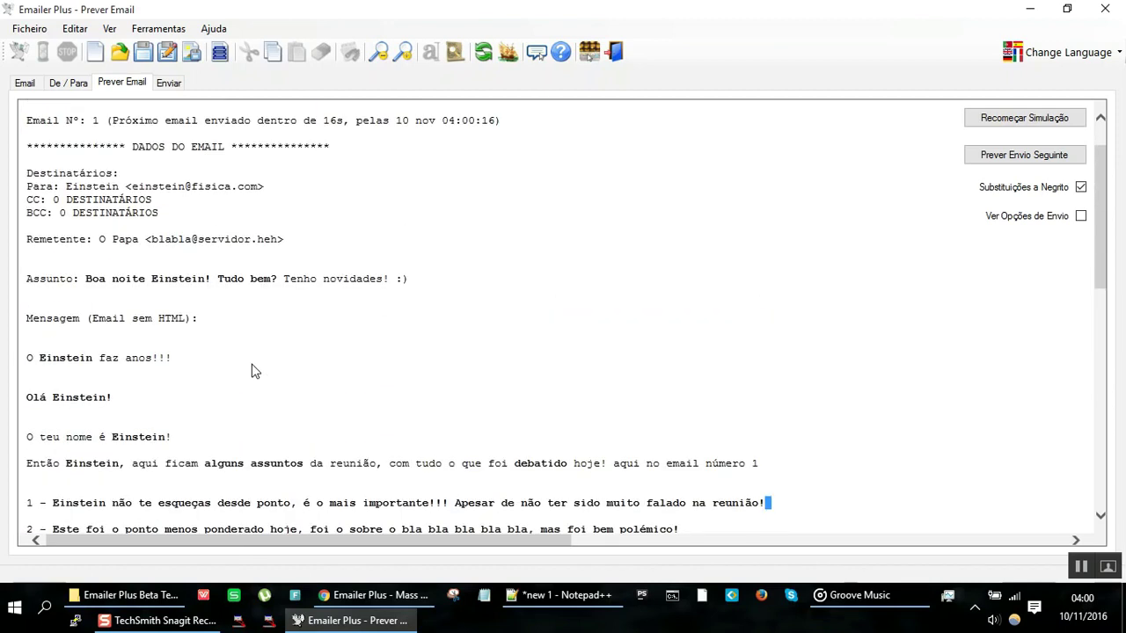
scroll(251, 371, "down", 5)
scroll(251, 369, "up", 3)
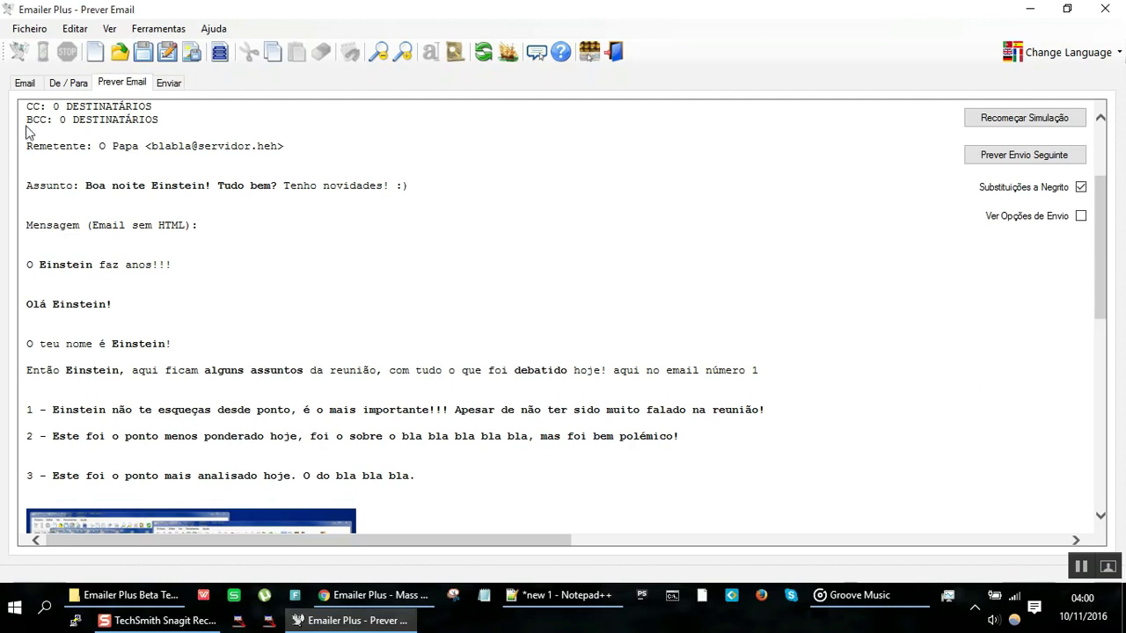
left_click(26, 85)
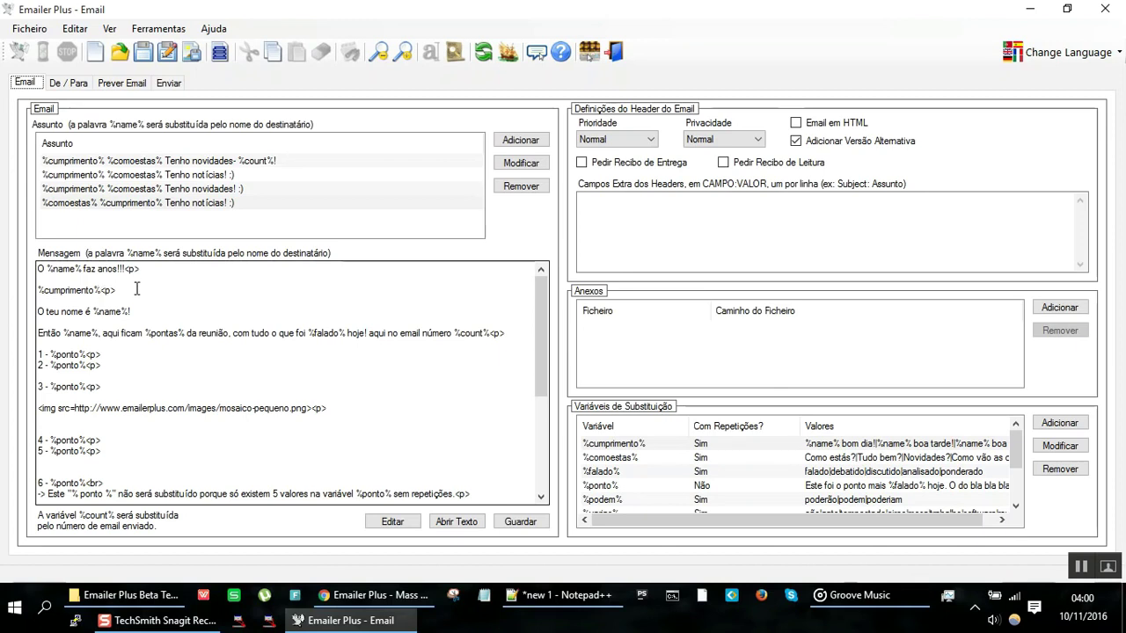
left_click(120, 82)
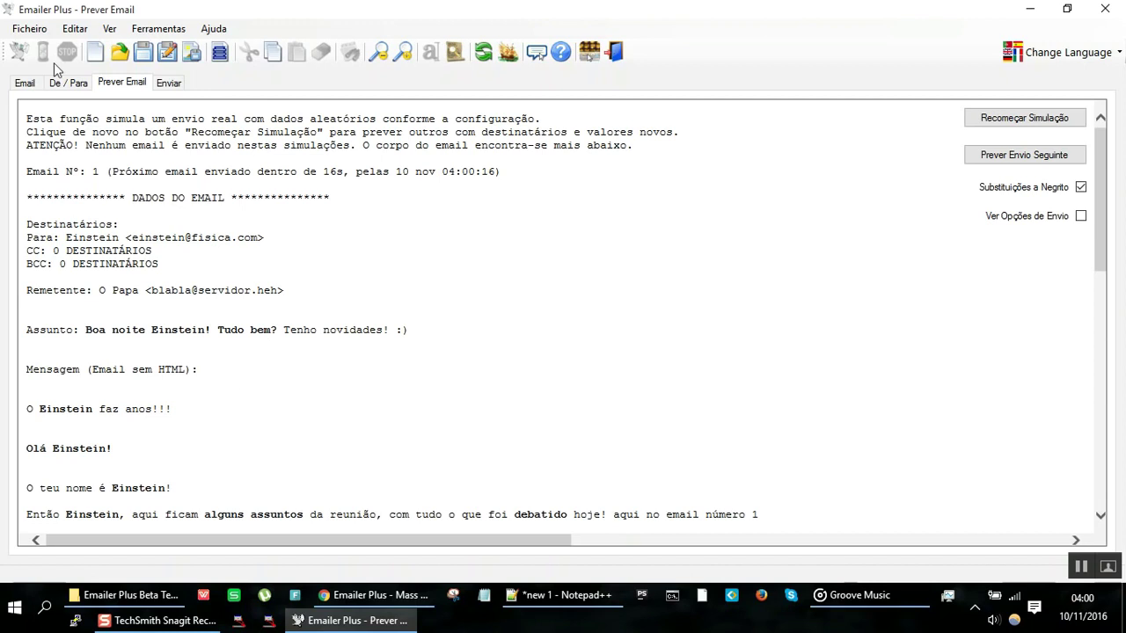
scroll(137, 265, "down", 7)
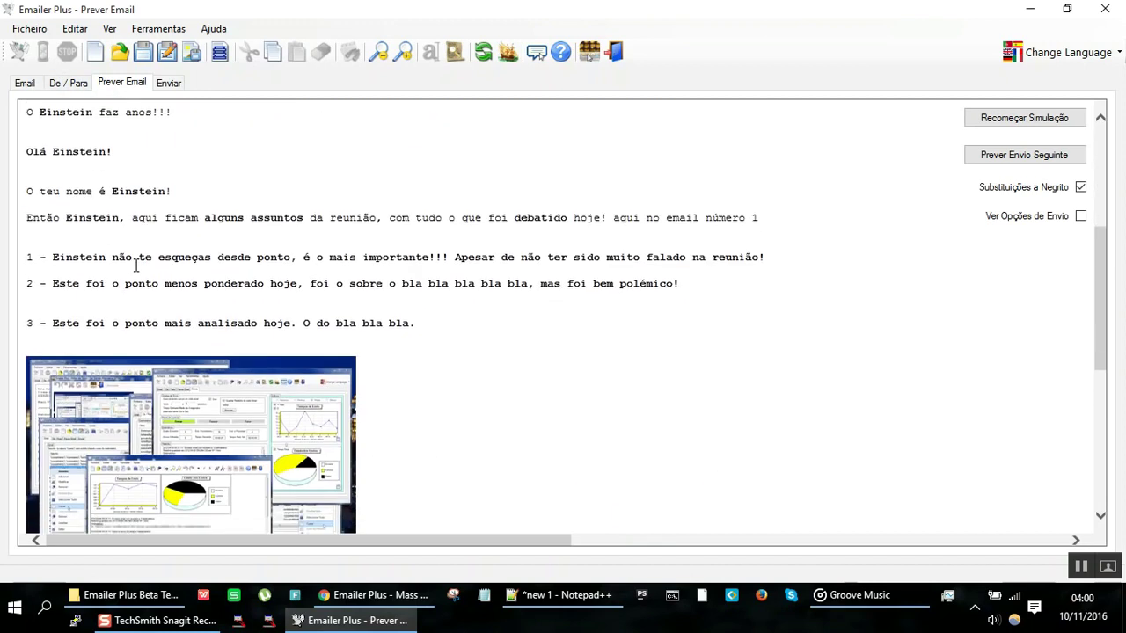
scroll(148, 211, "up", 4)
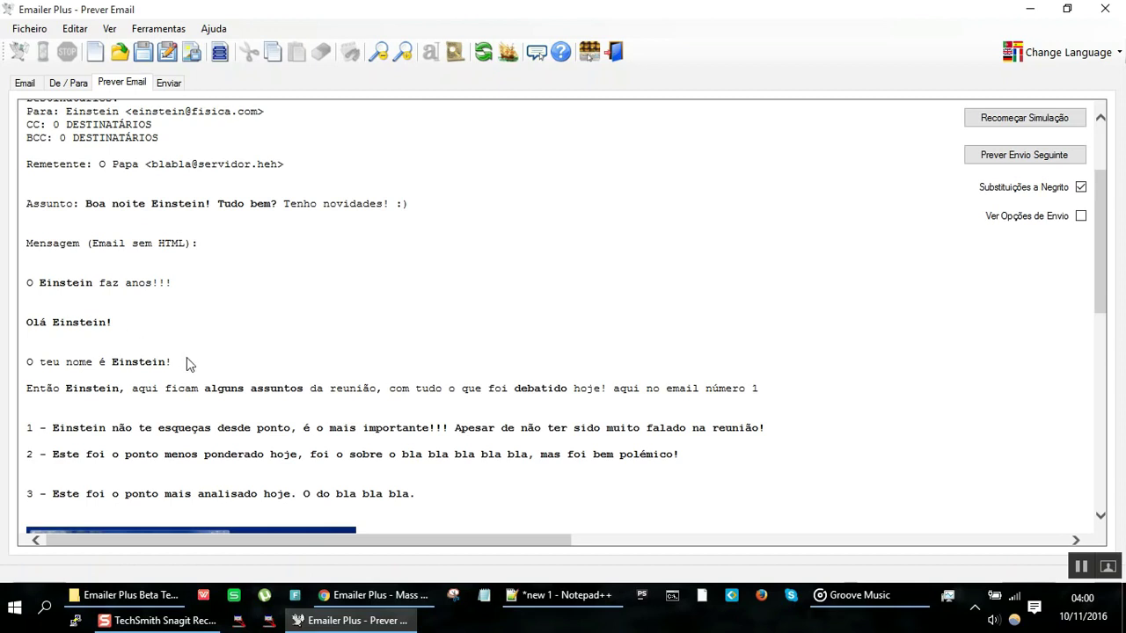
left_click(25, 82)
left_click_drag(138, 384, 3, 248)
left_click(153, 283)
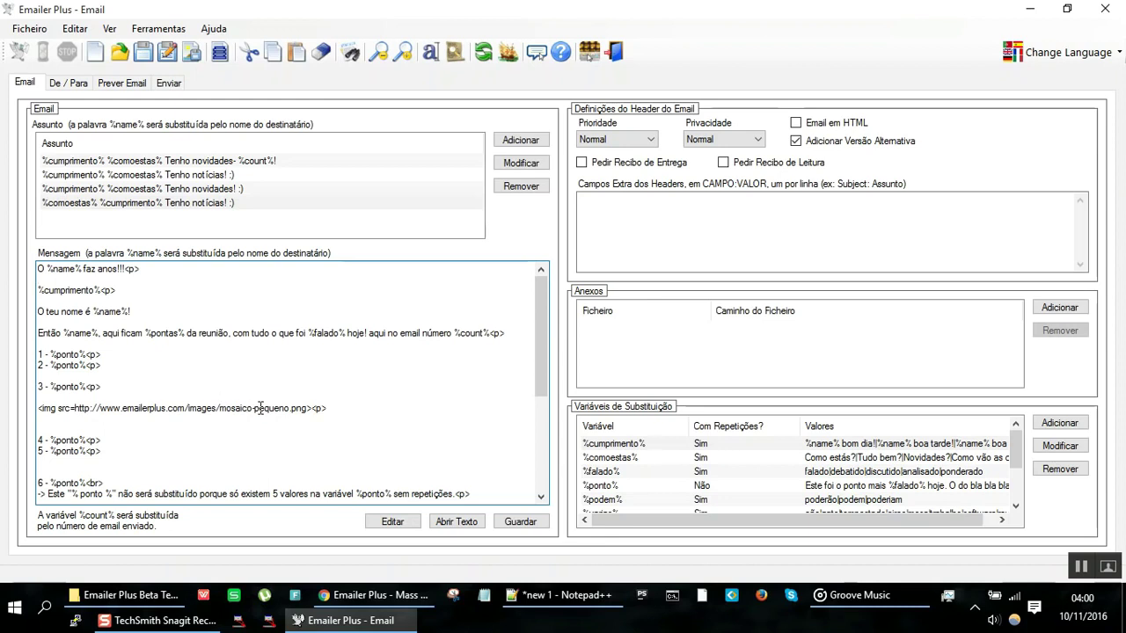
Step: Re-enable Email em HTML and replace 'O %name% faz anos!!!' with %pardais%
left_click(796, 124)
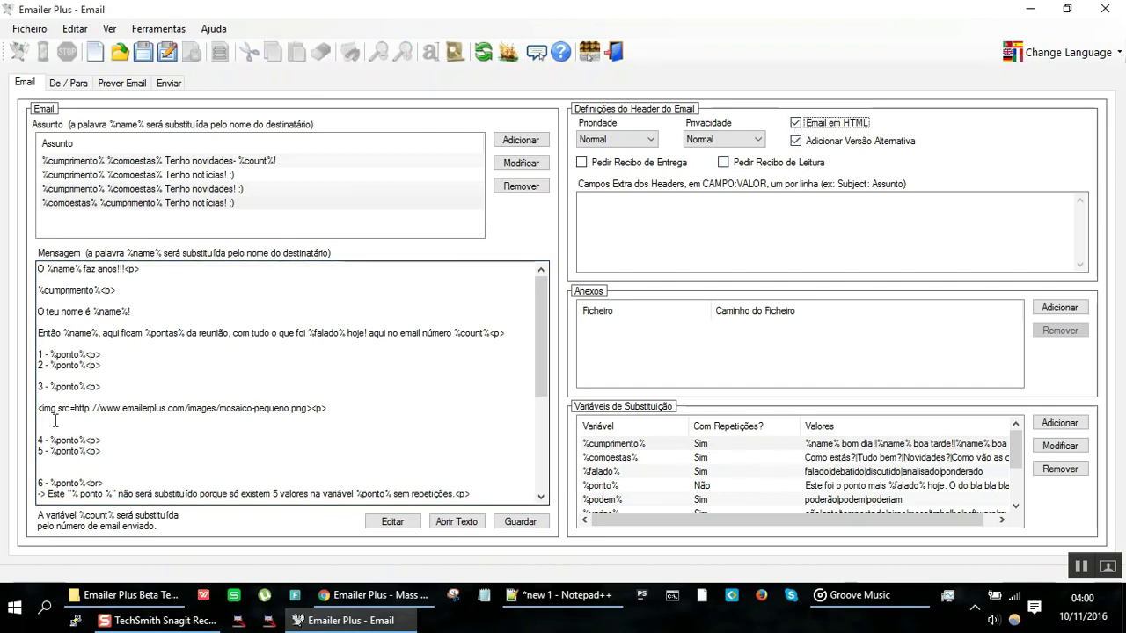
left_click(163, 268)
left_click_drag(126, 269, 2, 255)
key("ctrl+c")
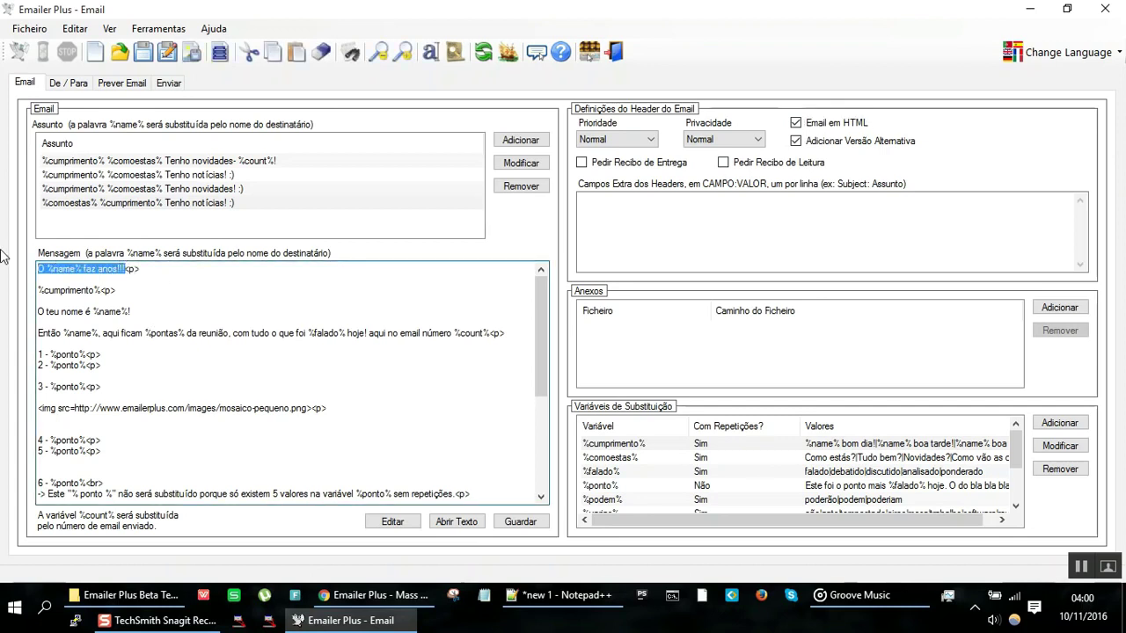
key("Delete")
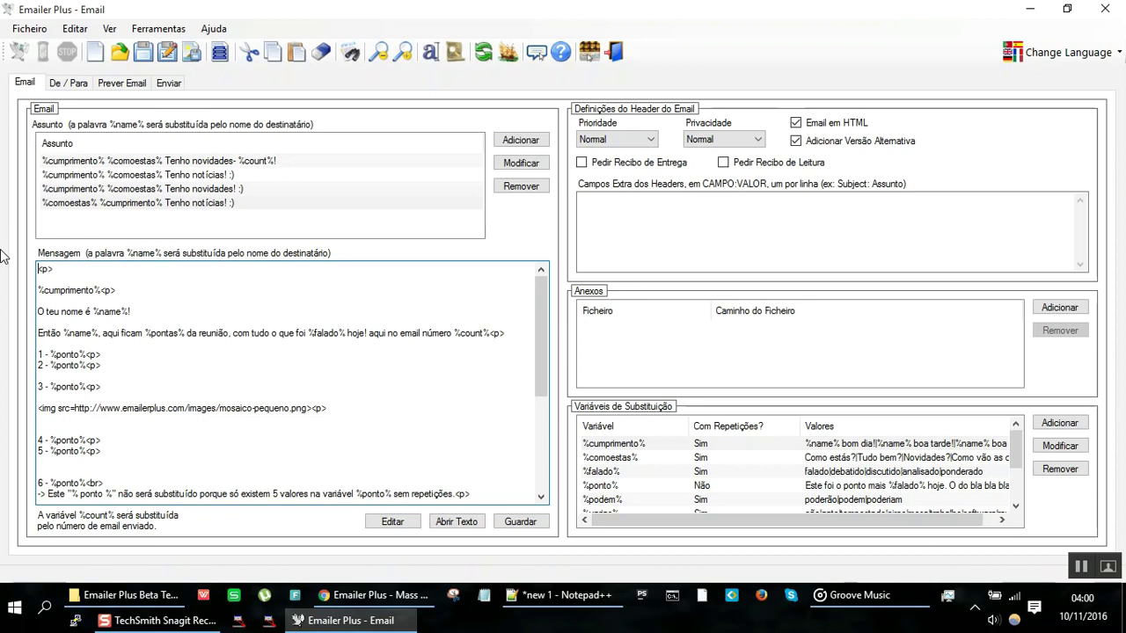
type("%pardais$")
key("BackSpace")
type("%")
Step: Add variable %pardais% with values '…faz anos!!!', '…faz esperar os outros!!!', '…faz cócegas!!!'
left_click(1052, 425)
type("%")
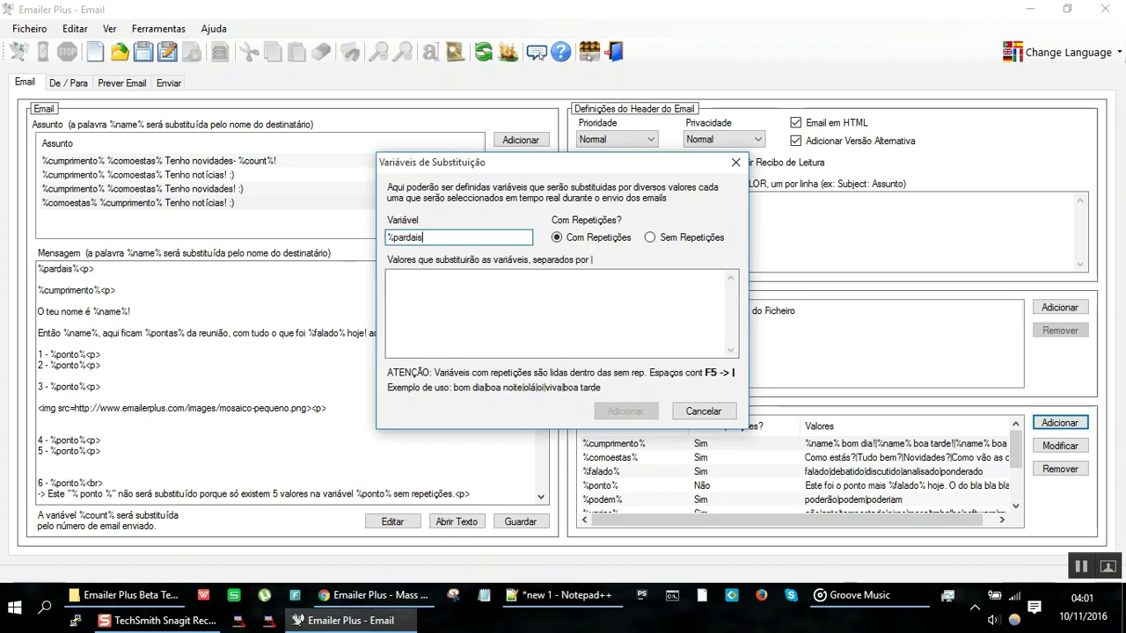
left_click(709, 329)
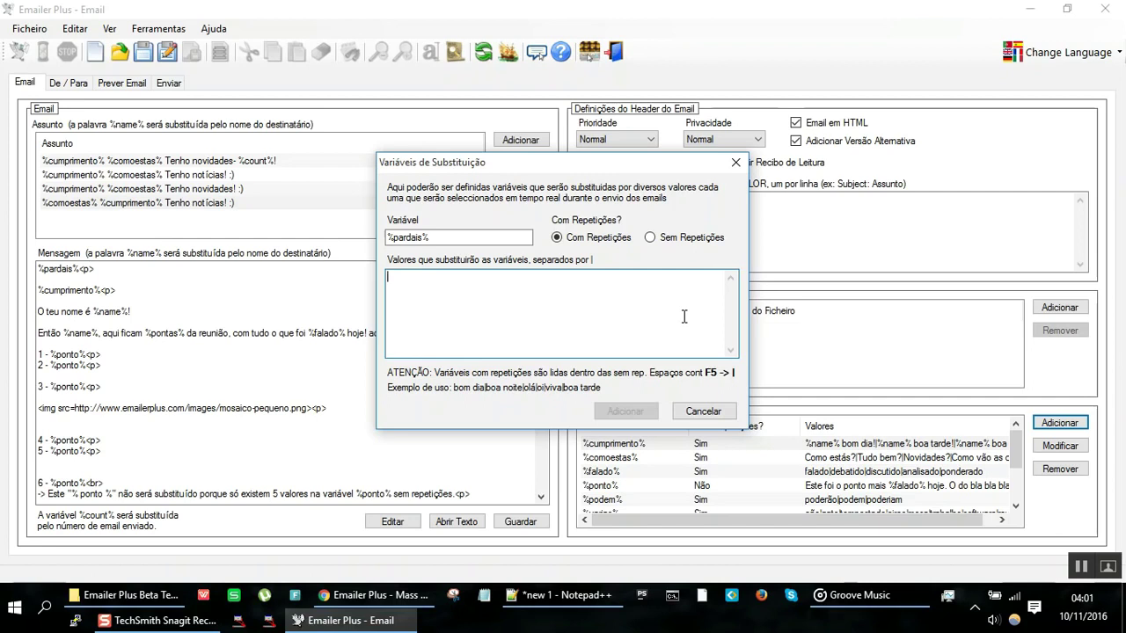
key("ctrl+v")
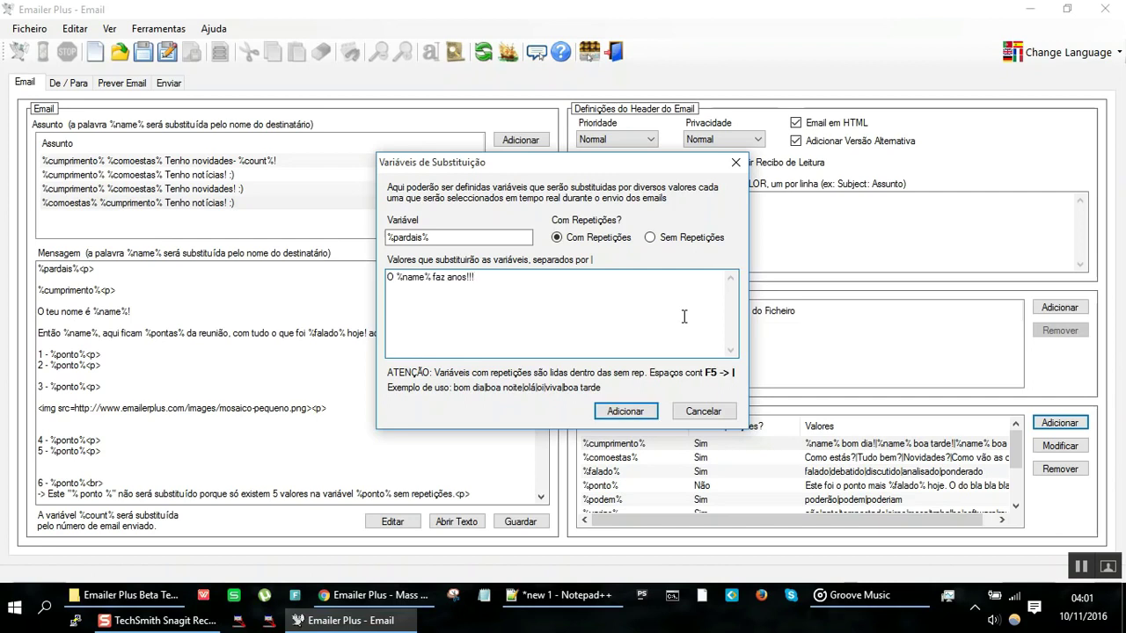
type("|")
key("ctrl+v")
key("BackSpace")
key("BackSpace")
key("BackSpace")
type("esperar os outros")
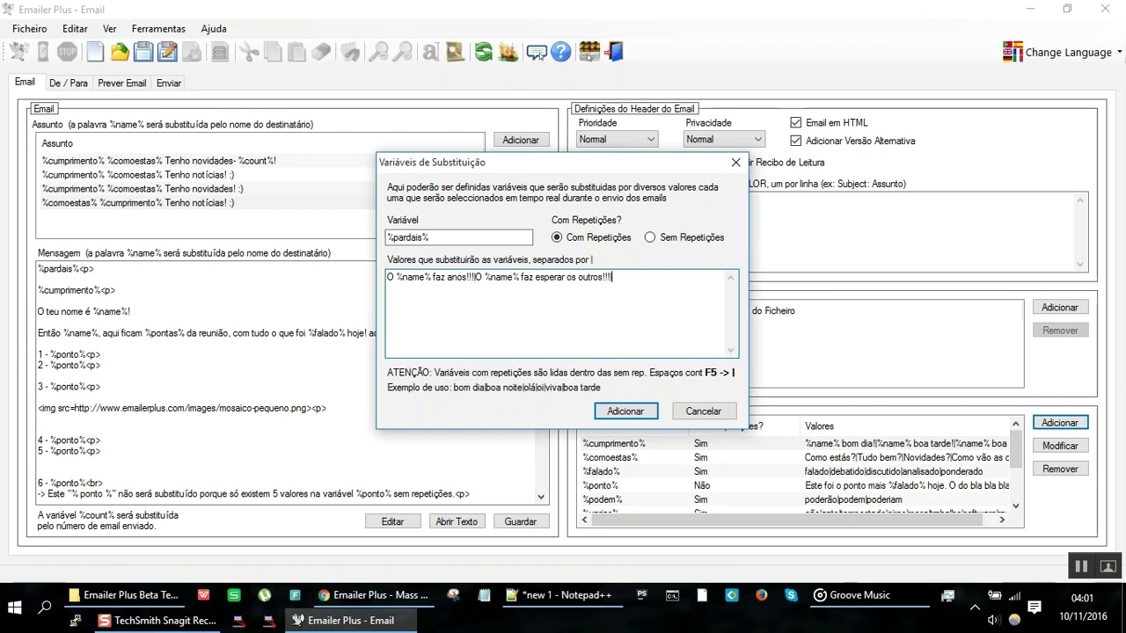
type("|O %name% faz anos!!!")
type("cócegas")
left_click(626, 410)
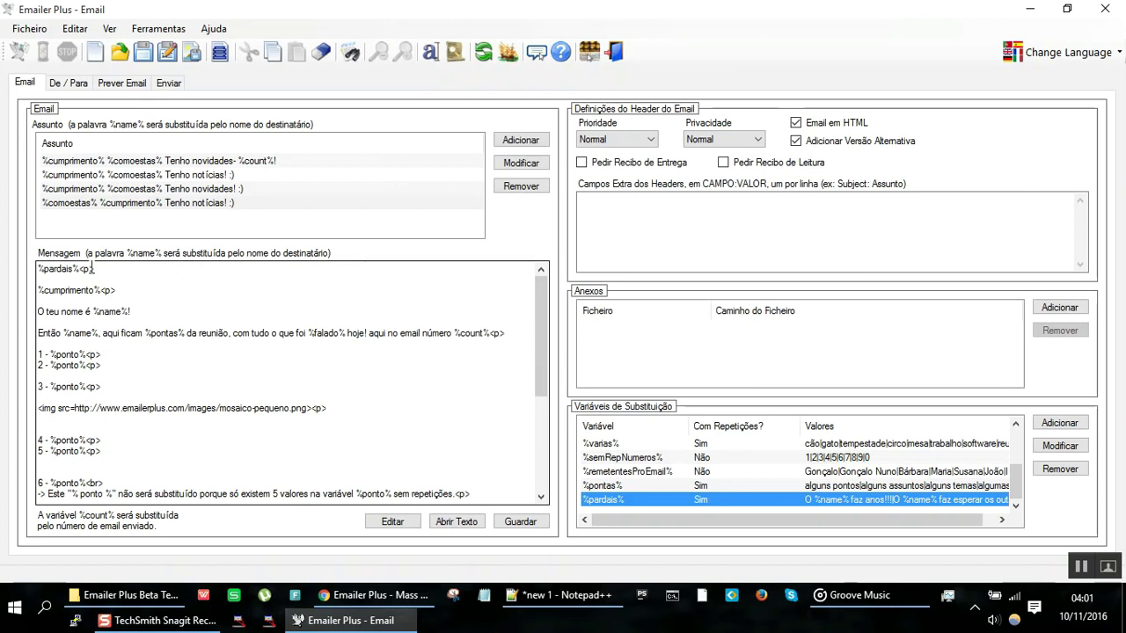
Step: Open and close the text editor unsaved, then review %pardais%'s values without changes
left_click(64, 267)
double_click(64, 267)
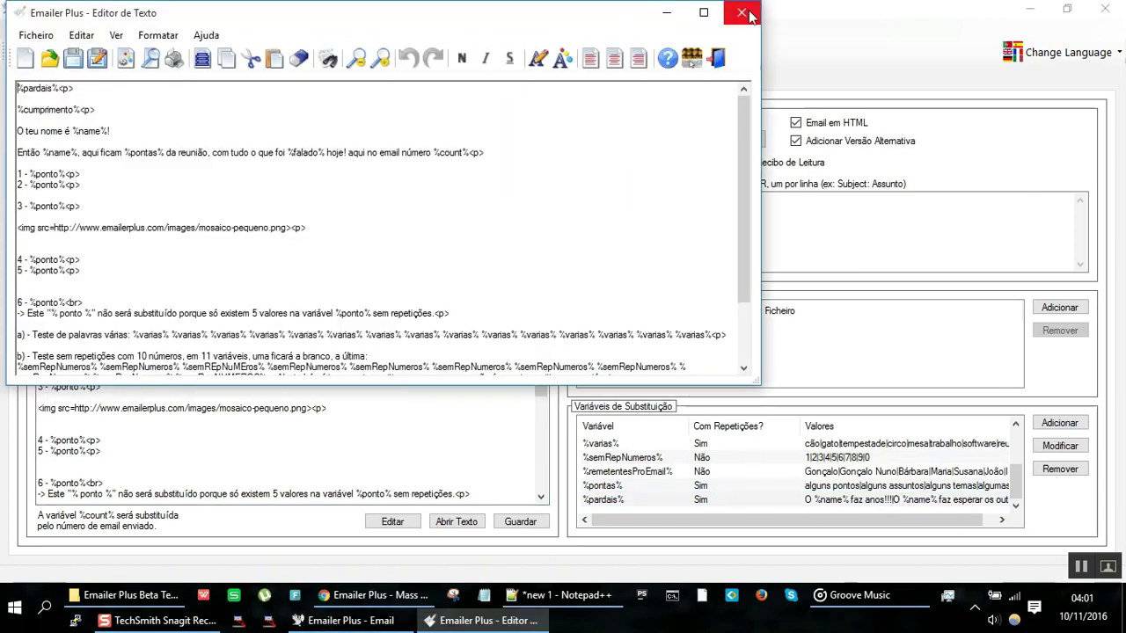
left_click(743, 10)
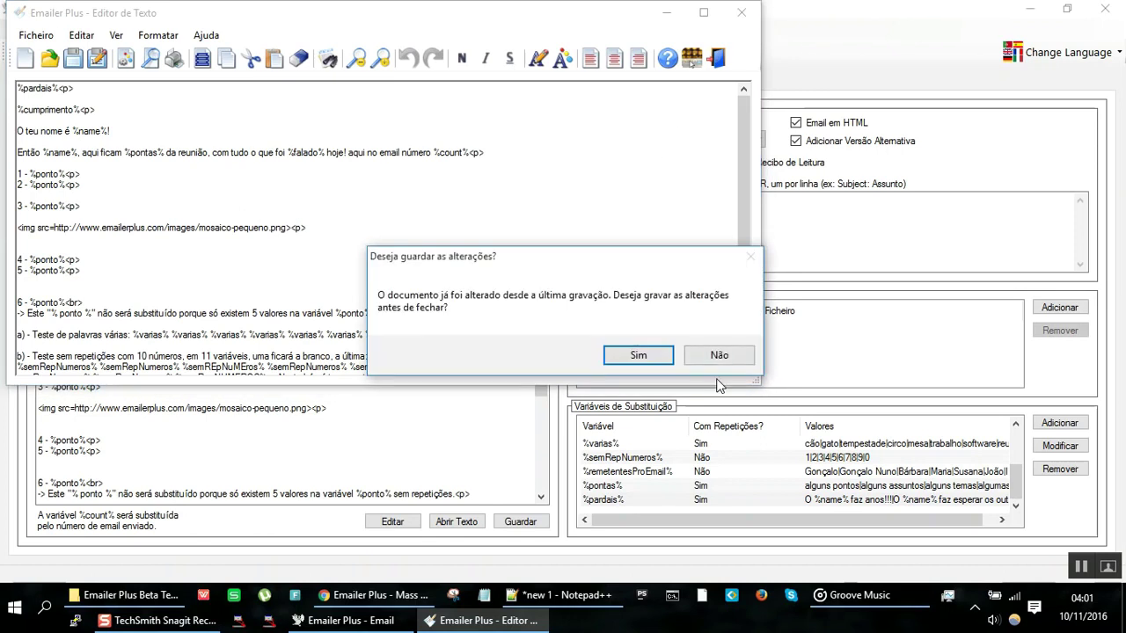
left_click(724, 354)
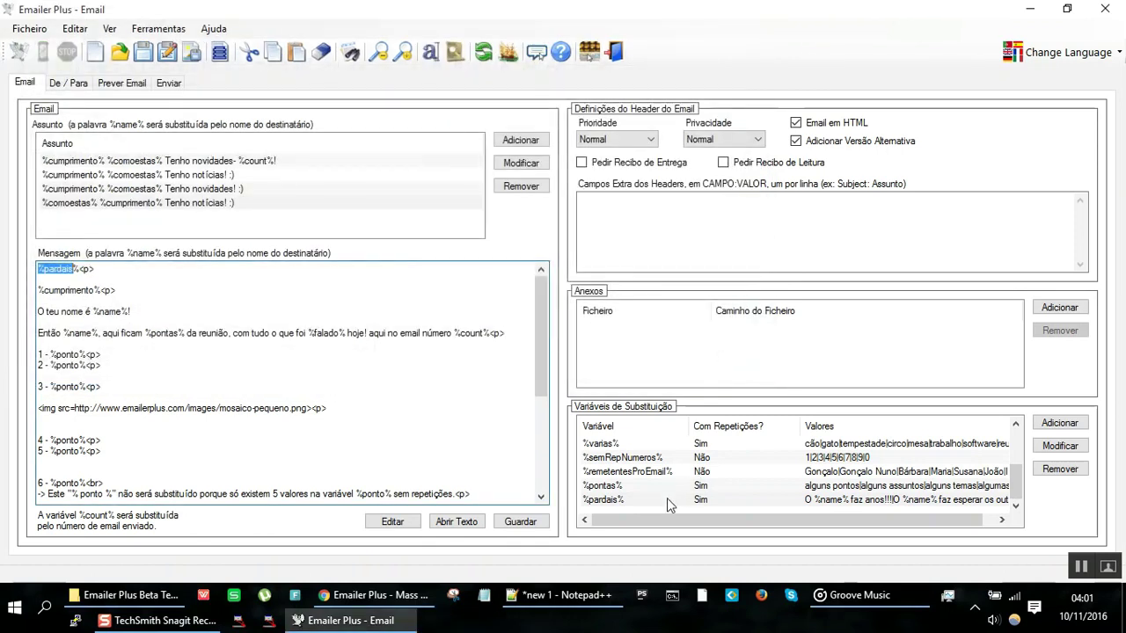
left_click(737, 500)
double_click(737, 500)
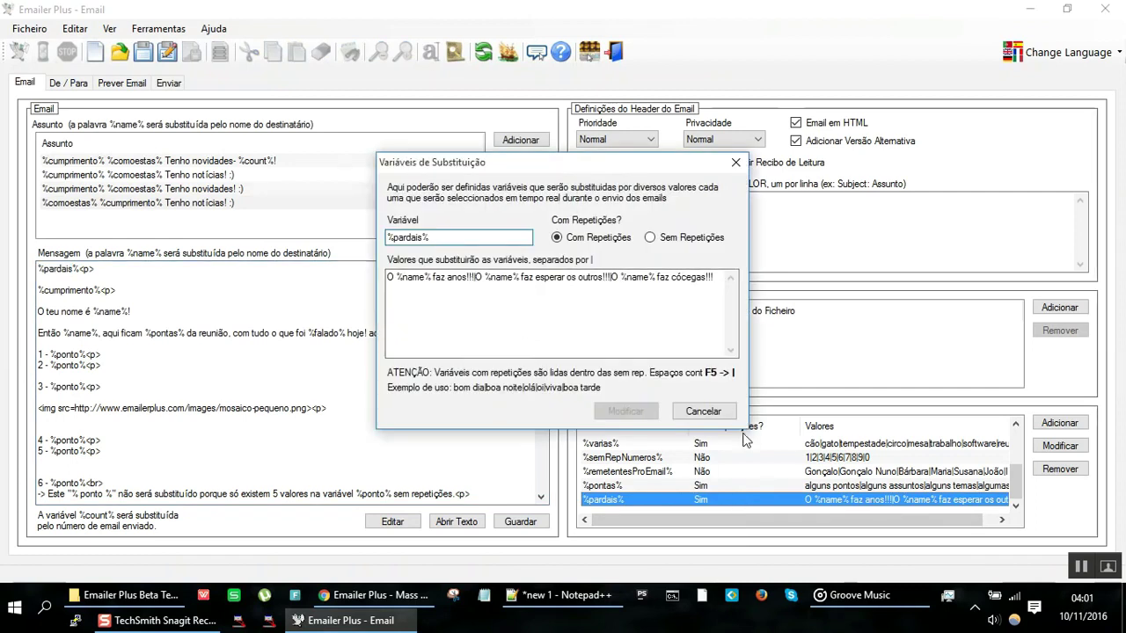
left_click(719, 411)
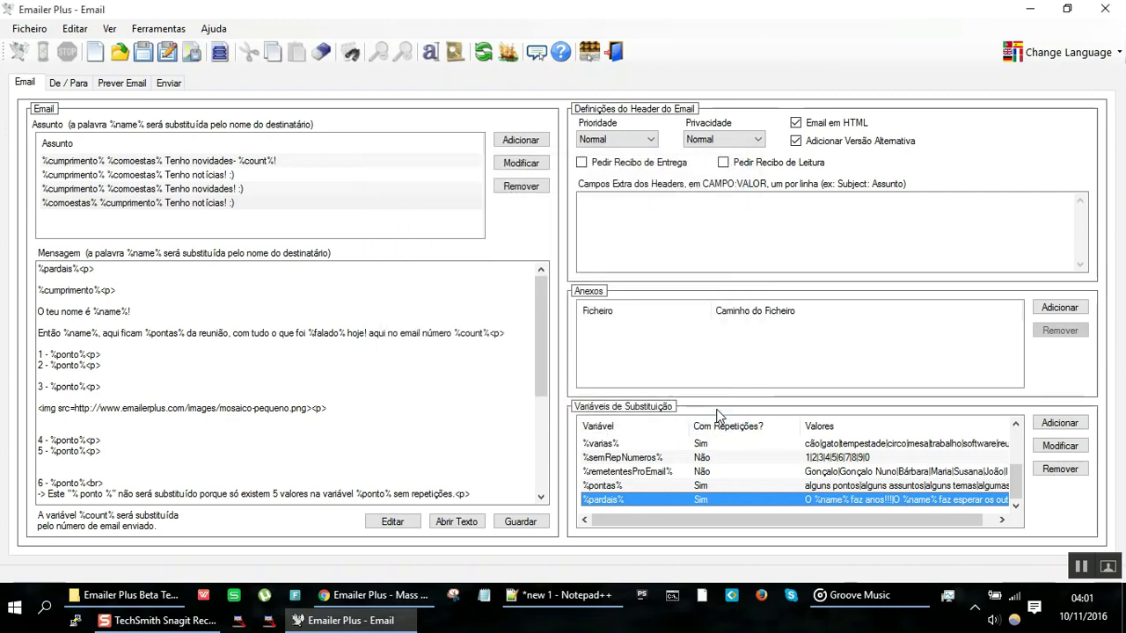
Step: Preview the email and regenerate it repeatedly to see the %pardais% line vary
left_click(130, 87)
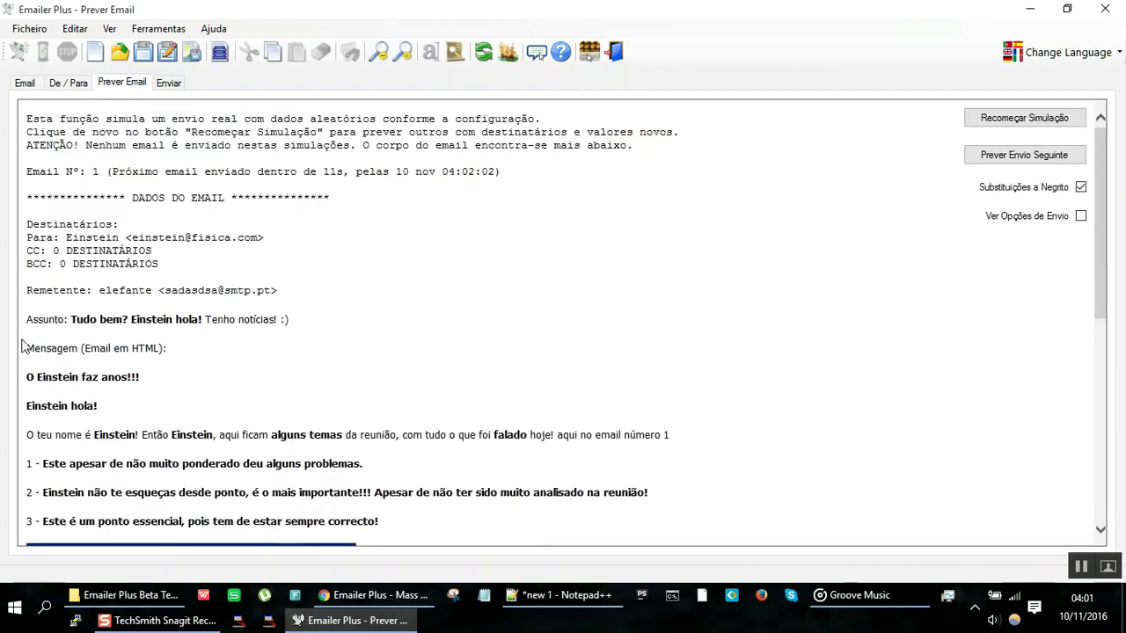
left_click_drag(37, 377, 152, 377)
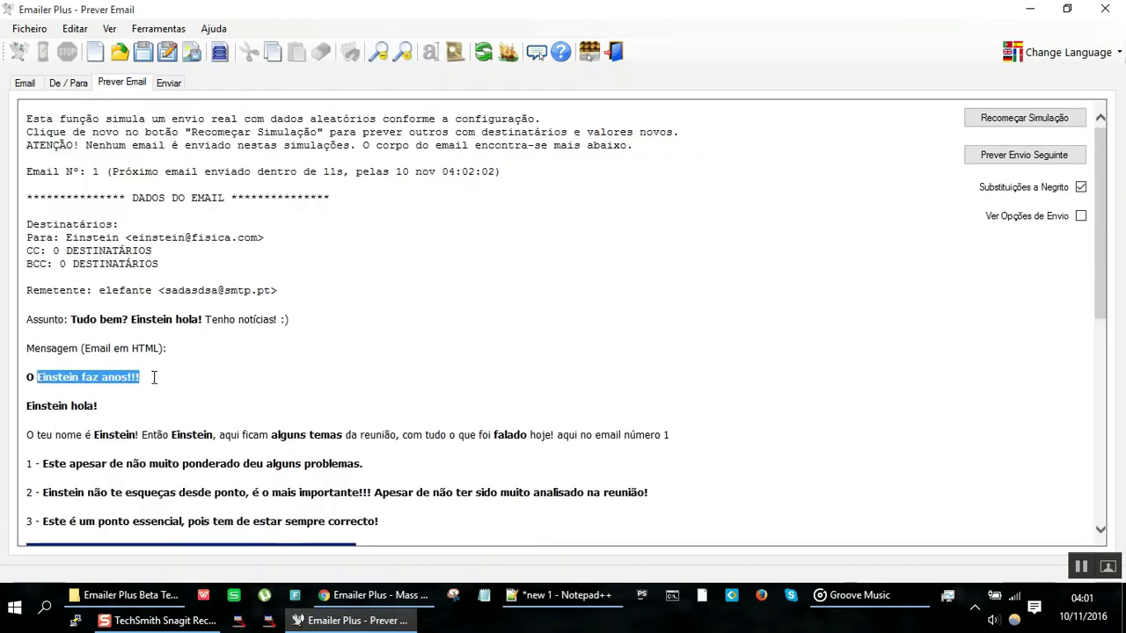
left_click(1009, 120)
left_click(1010, 121)
left_click(1010, 122)
left_click(1010, 121)
left_click(1010, 123)
left_click(1009, 124)
left_click(1010, 121)
left_click(1010, 121)
left_click(1009, 121)
left_click(1010, 121)
left_click(1008, 119)
left_click(1007, 120)
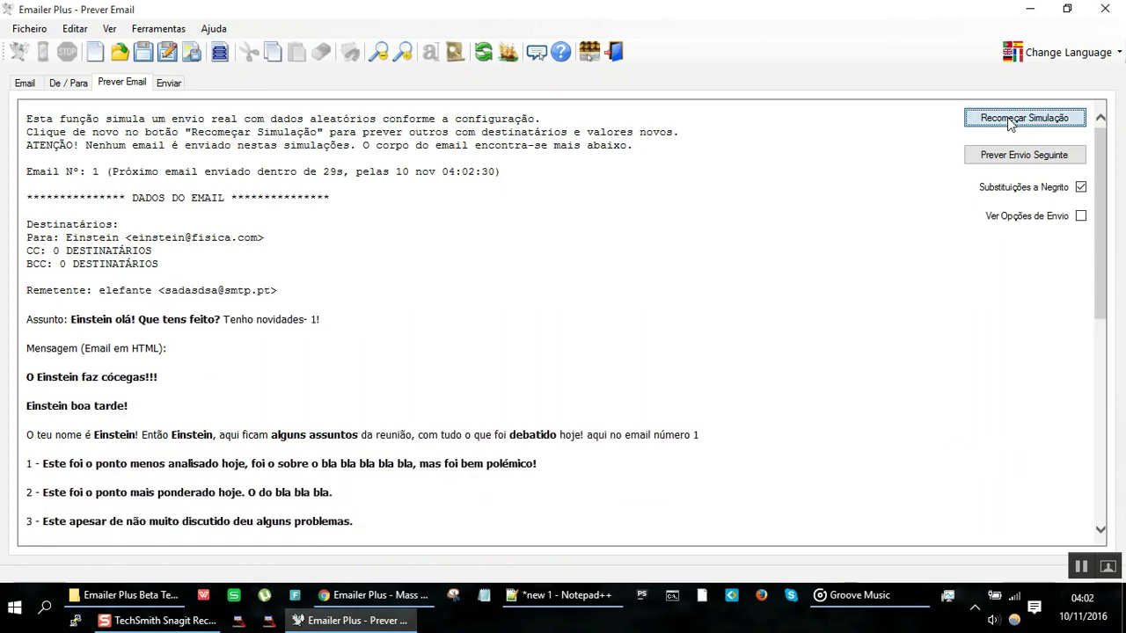
left_click(1008, 120)
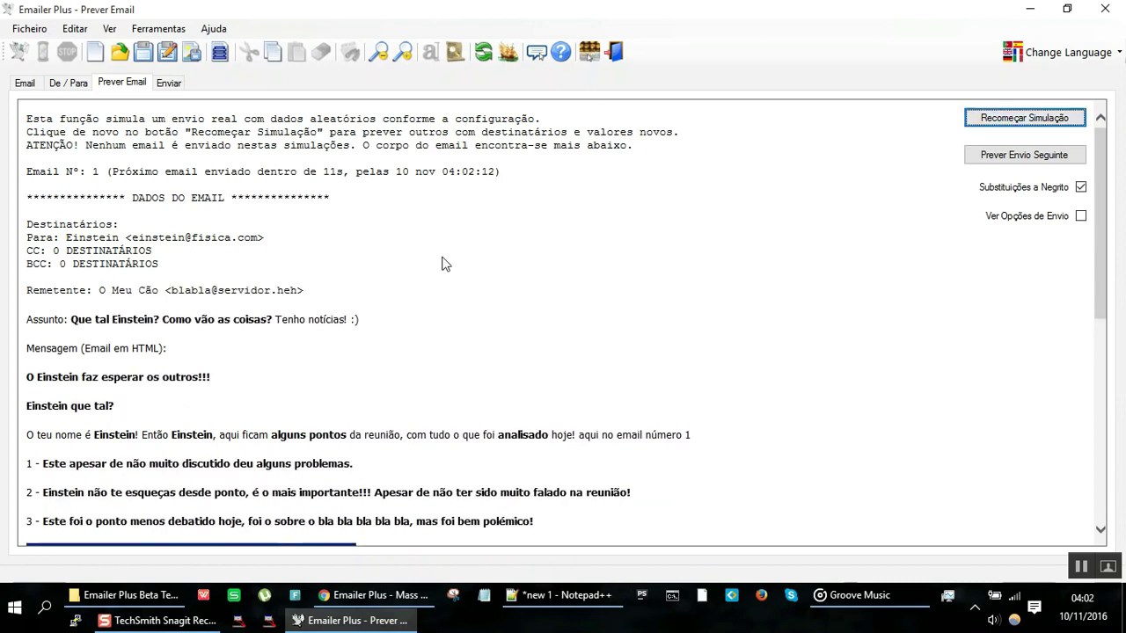
left_click(24, 84)
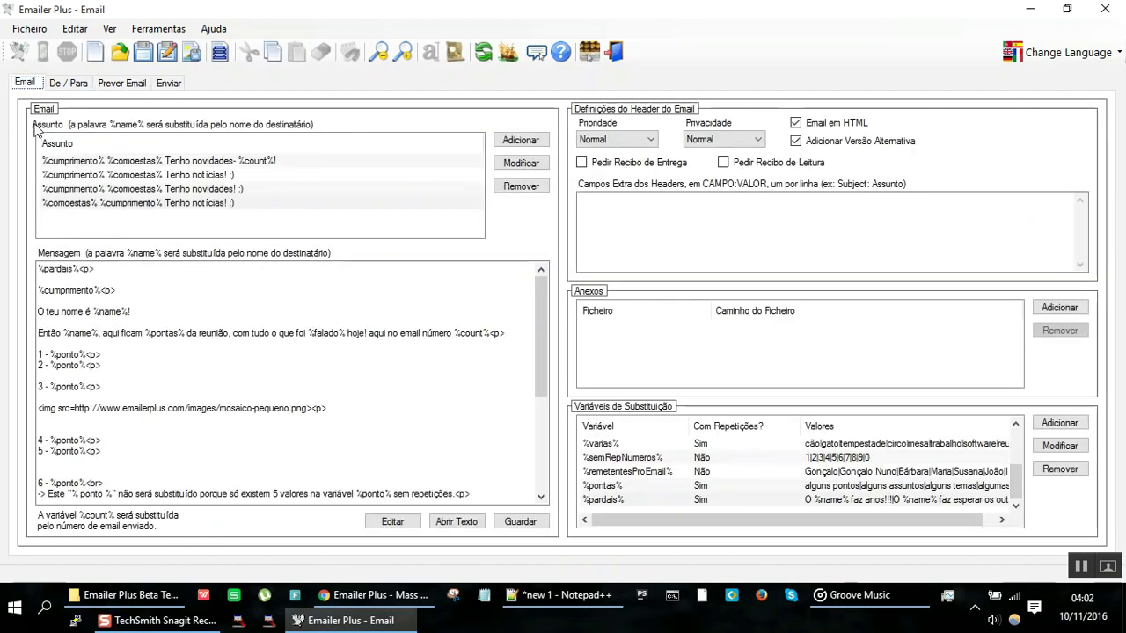
double_click(58, 268)
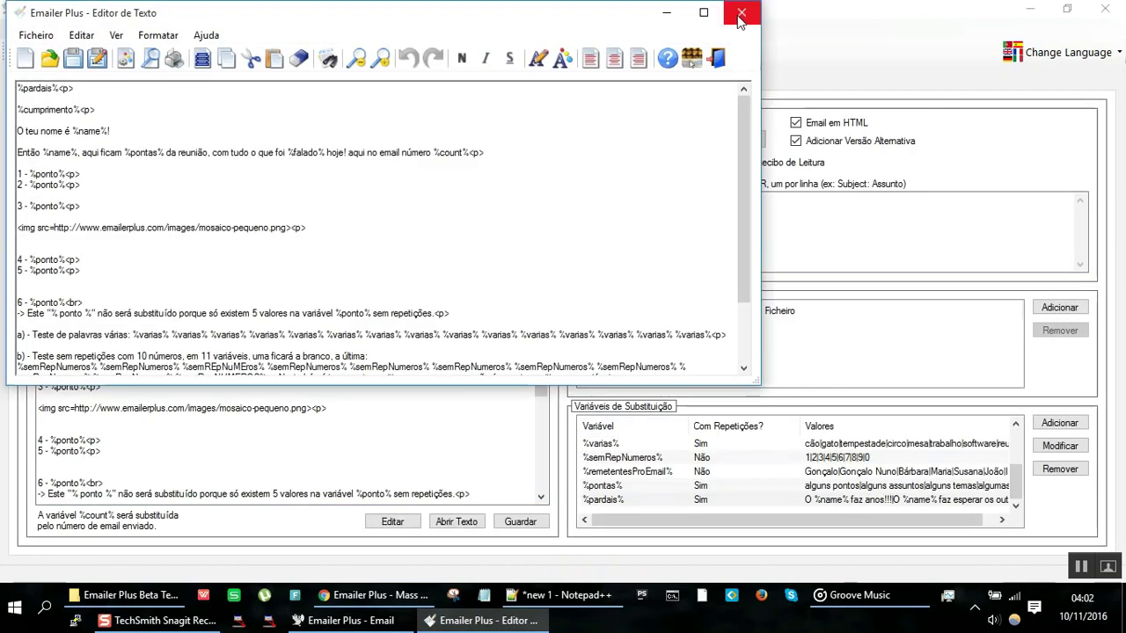
left_click(742, 13)
left_click(721, 355)
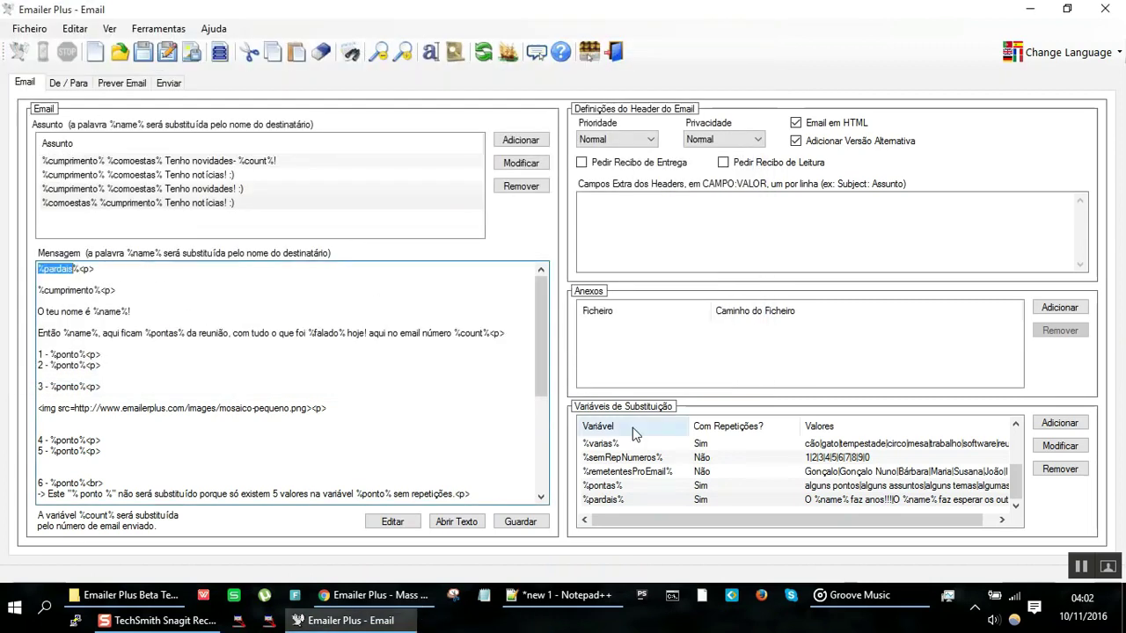
double_click(678, 501)
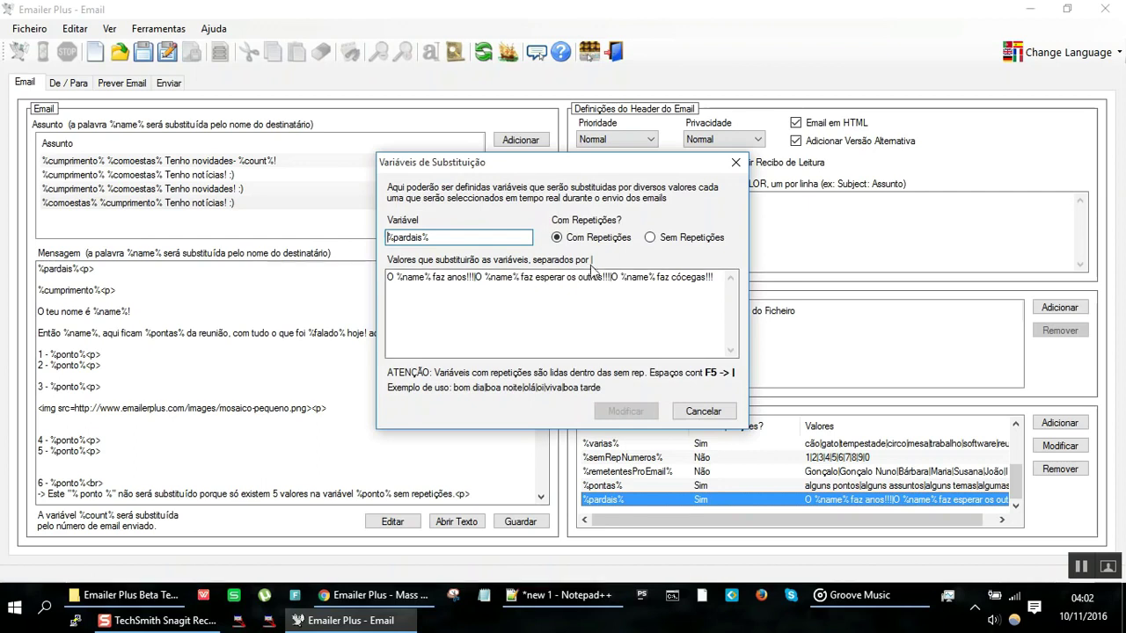
left_click(700, 410)
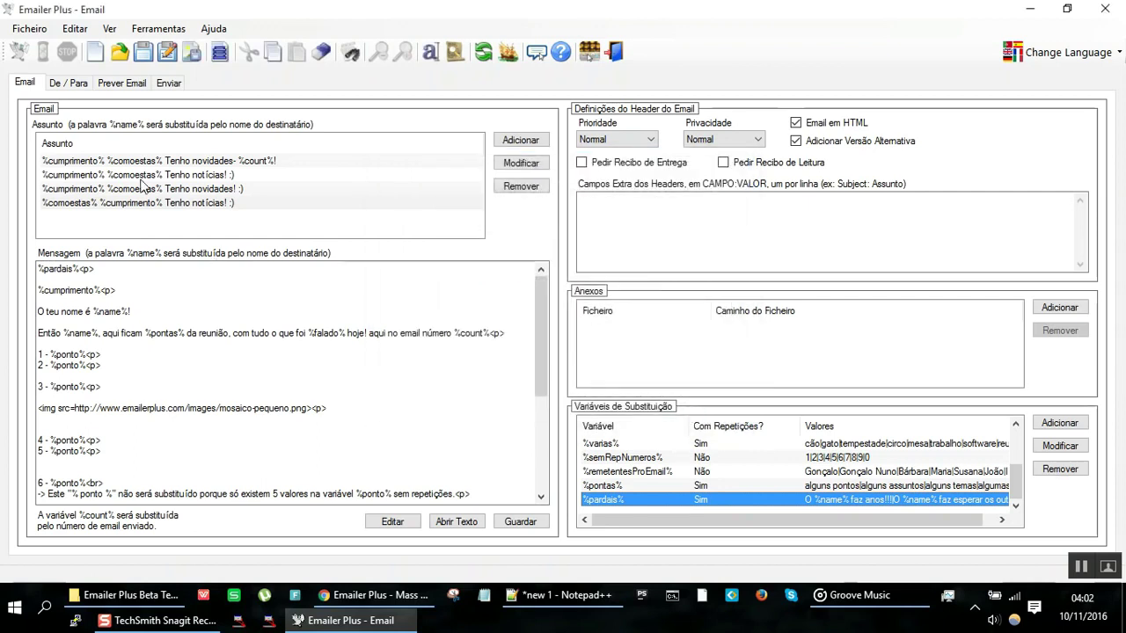
left_click(124, 85)
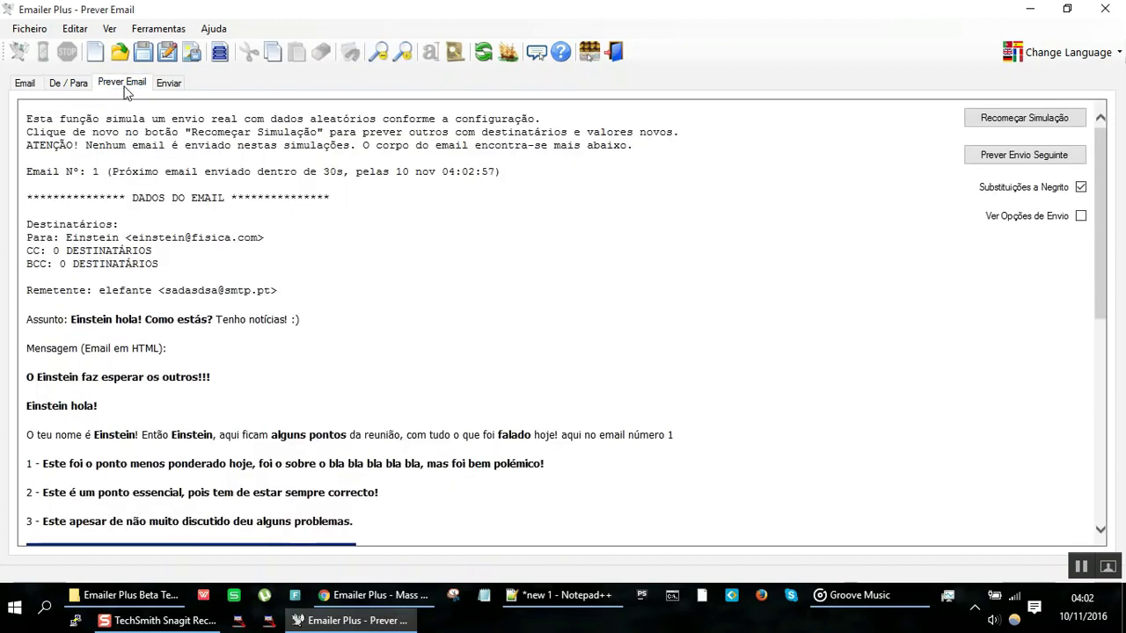
left_click(28, 83)
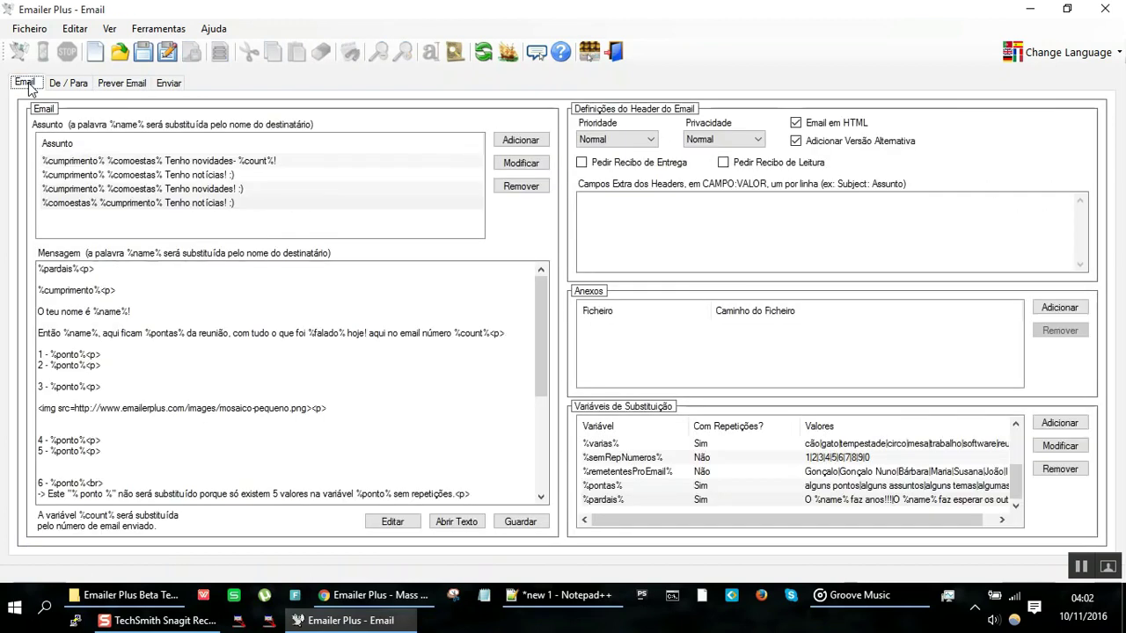
double_click(477, 334)
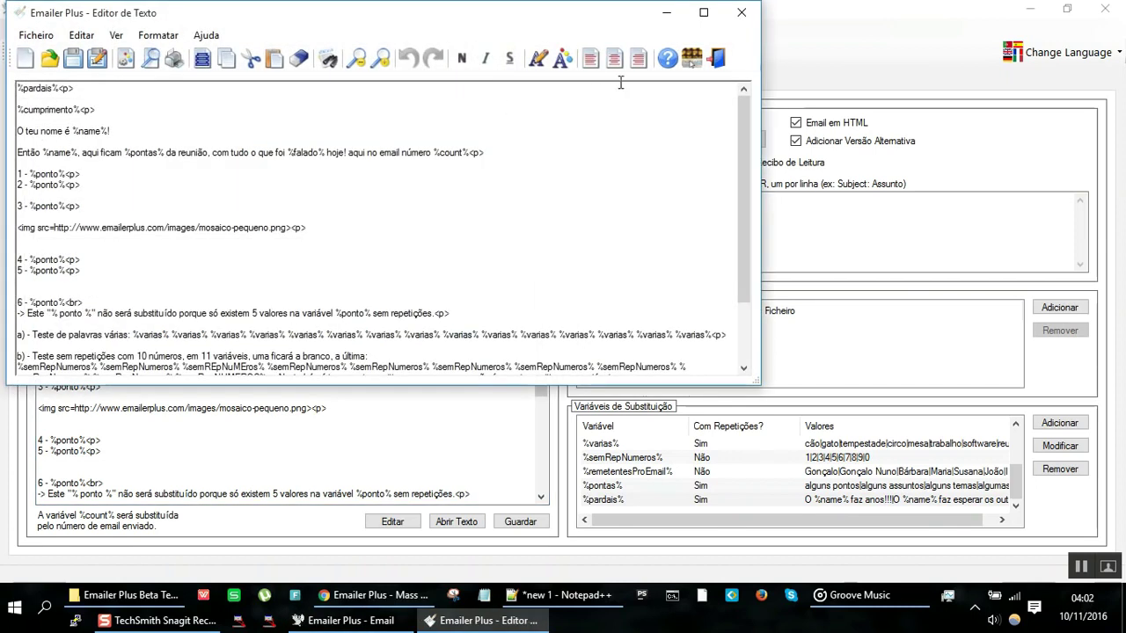
left_click(742, 15)
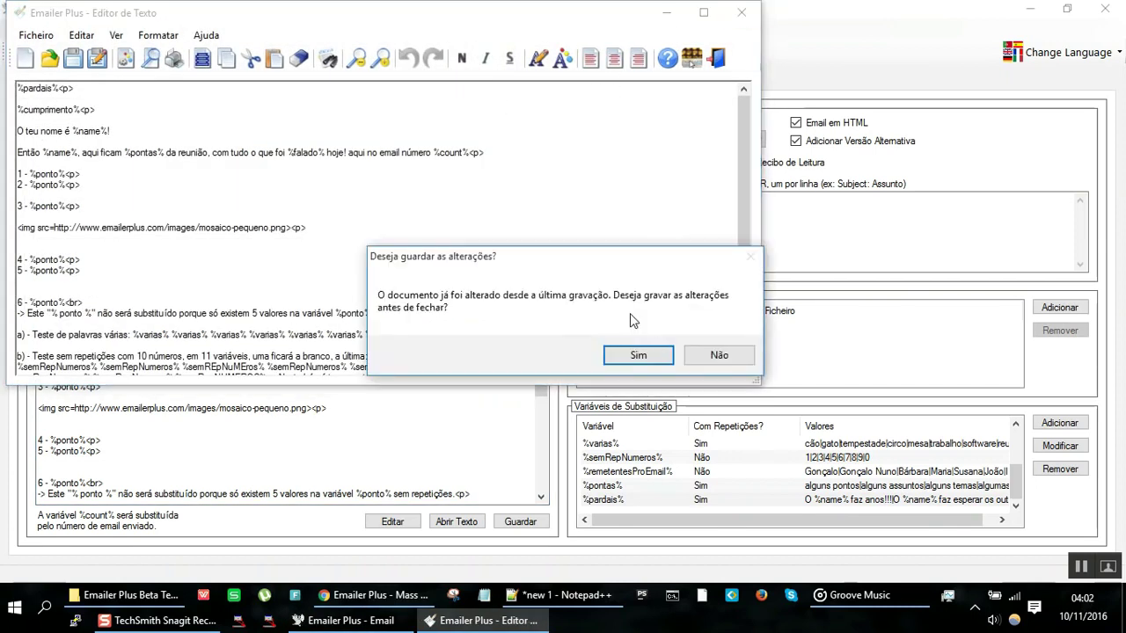
left_click(703, 360)
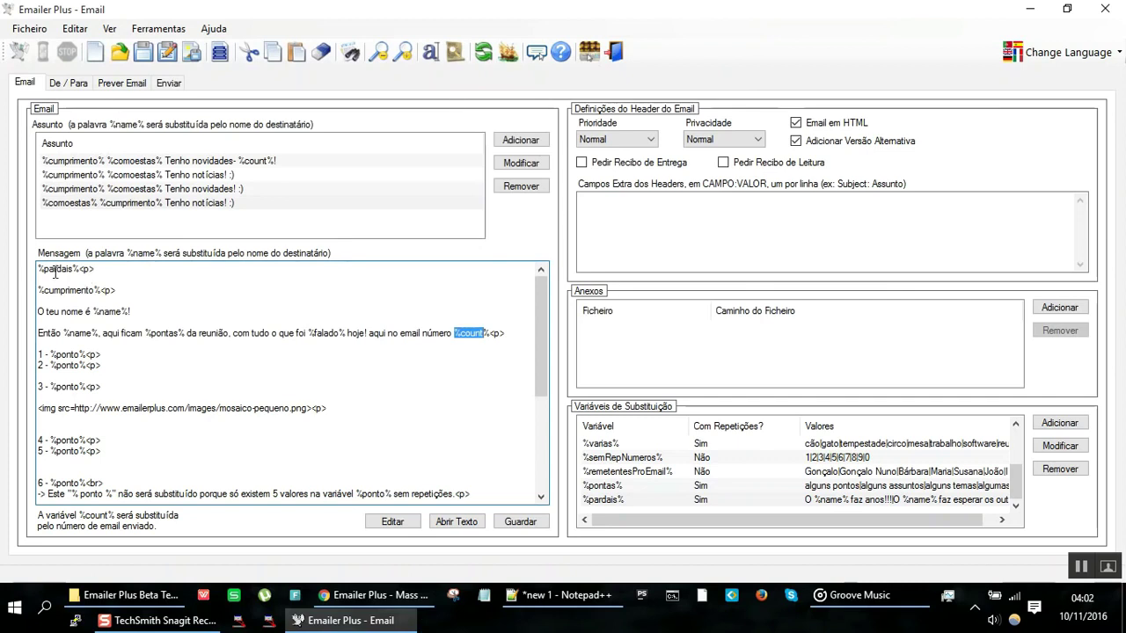
left_click(107, 314)
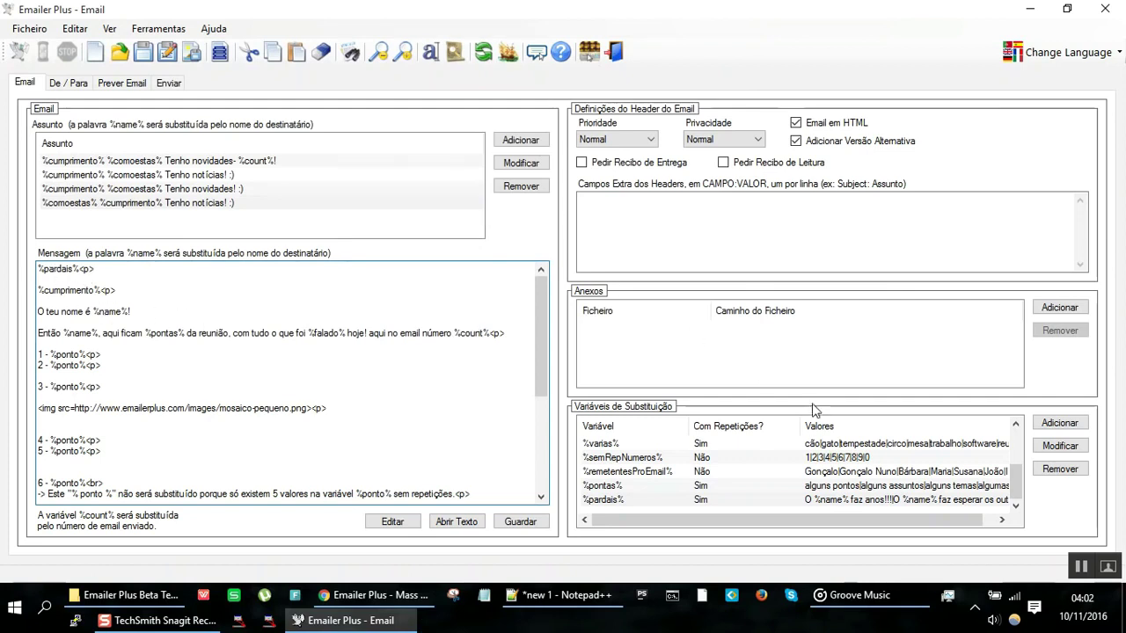
double_click(762, 500)
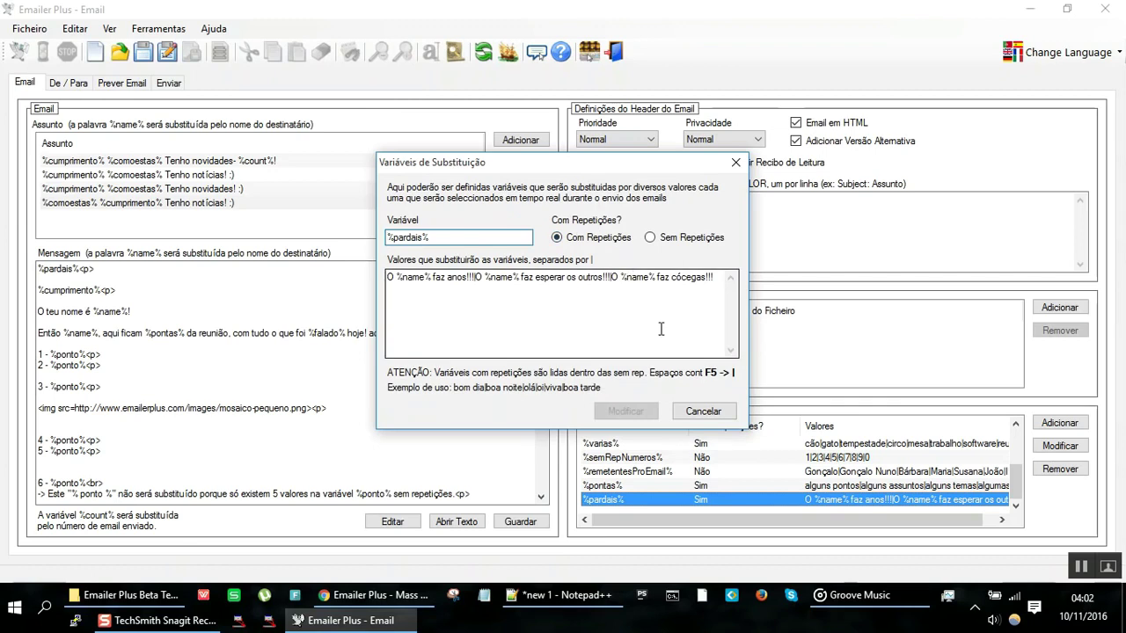
left_click(707, 413)
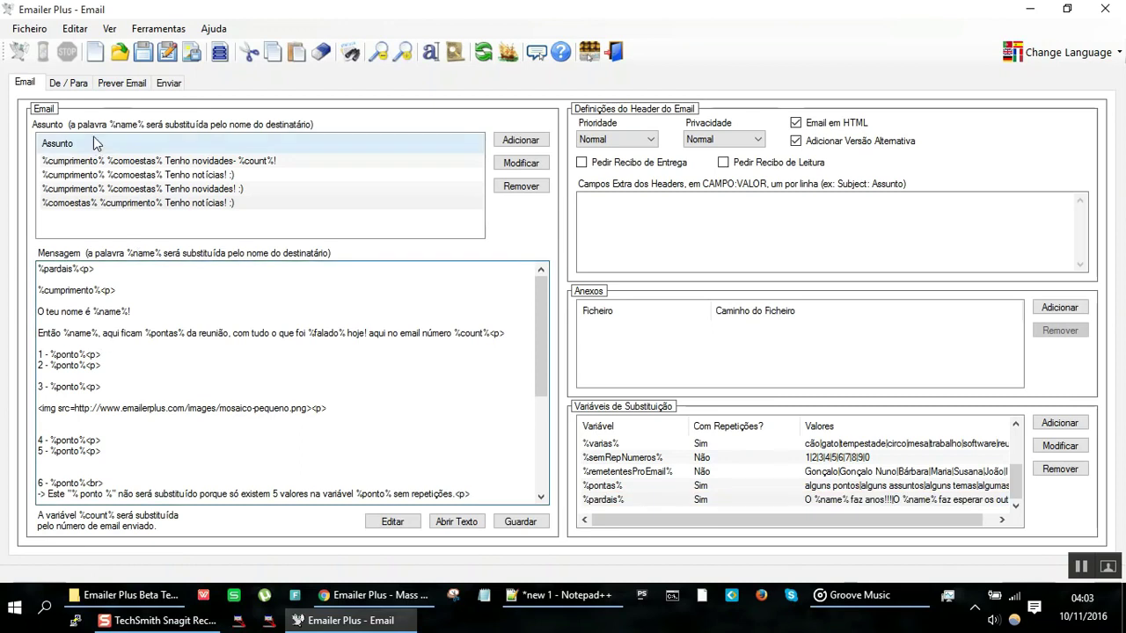
left_click(120, 87)
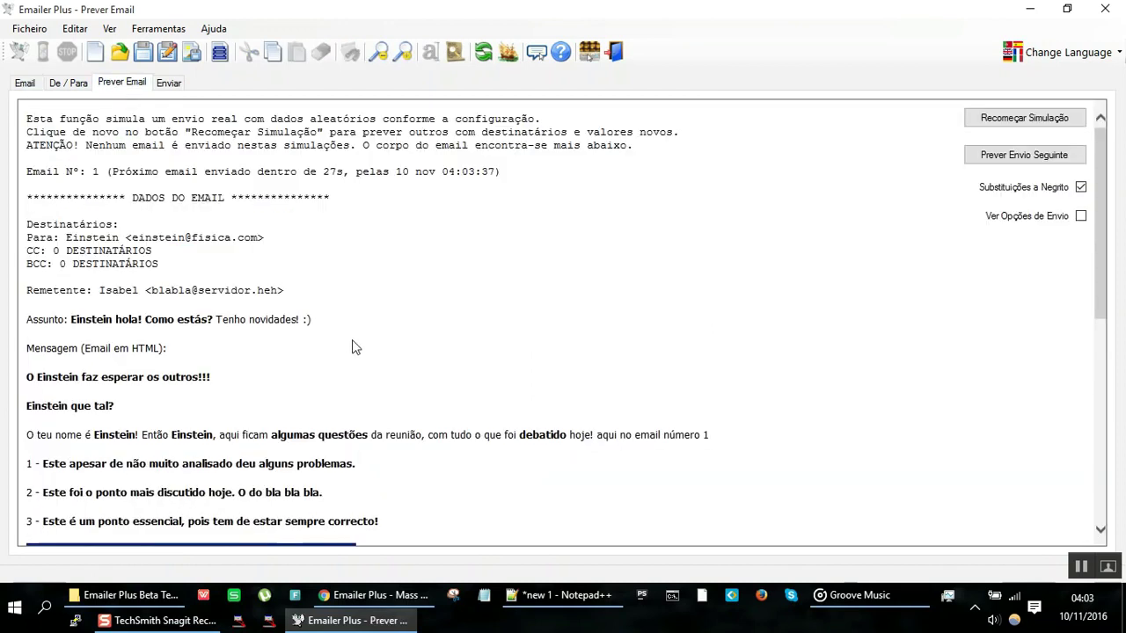
left_click_drag(69, 463, 73, 495)
scroll(308, 384, "down", 3)
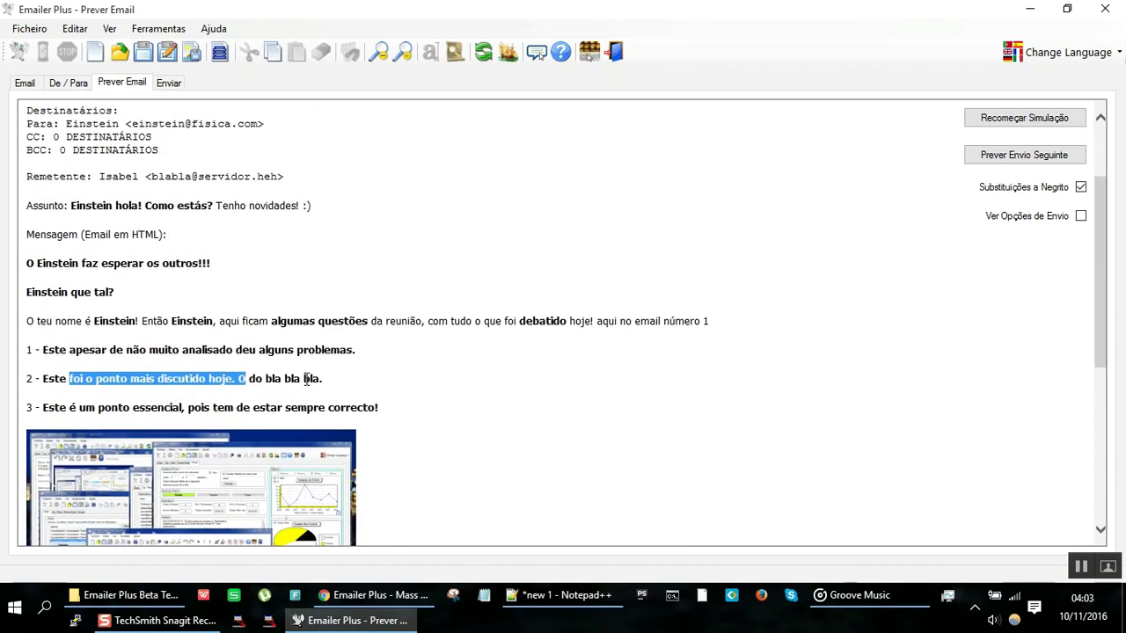
left_click(1009, 128)
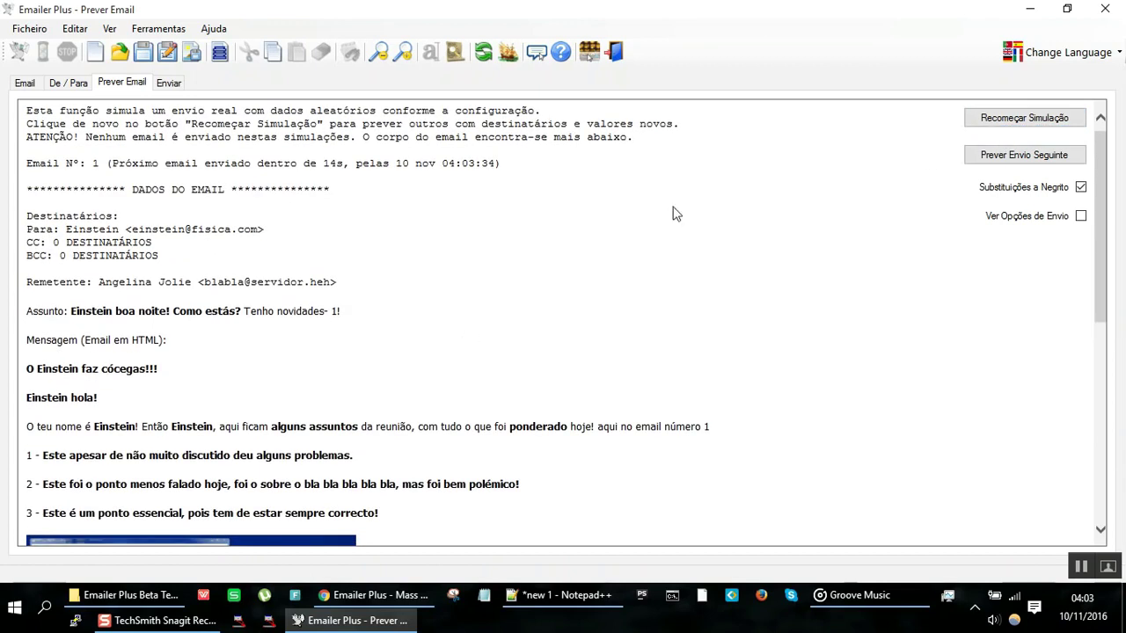
left_click(1024, 116)
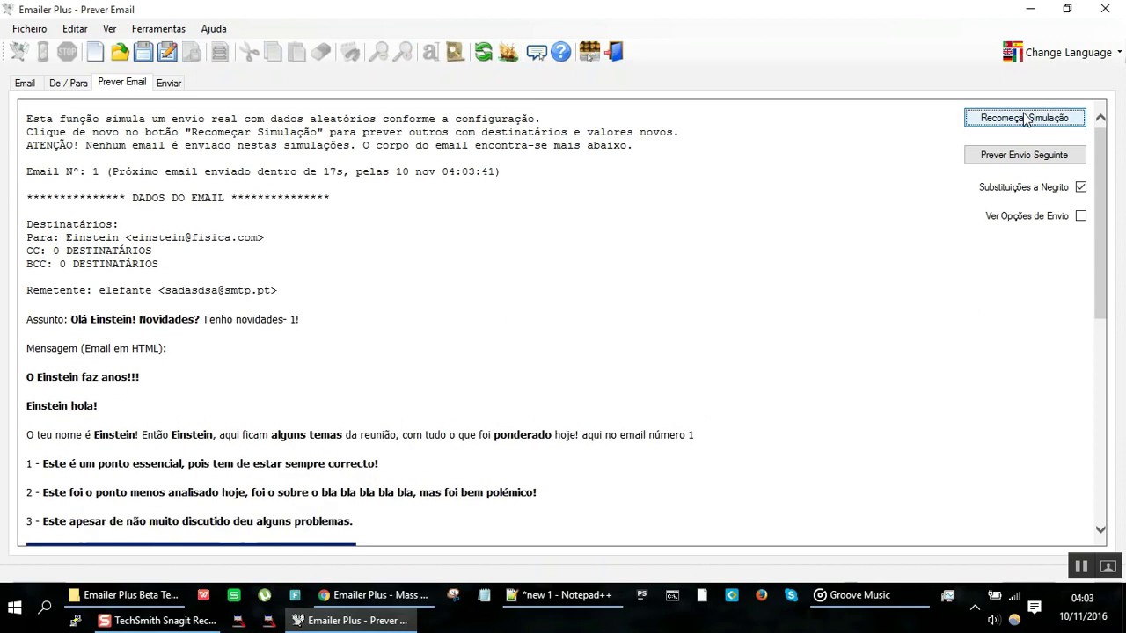
left_click(1025, 117)
left_click(1024, 117)
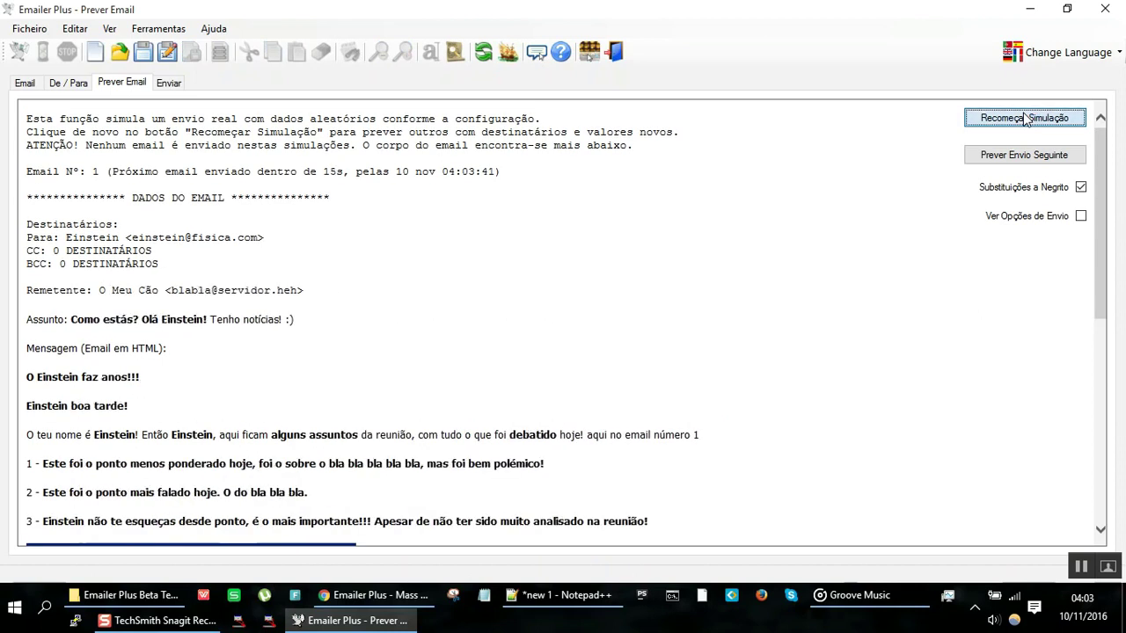
left_click(1026, 118)
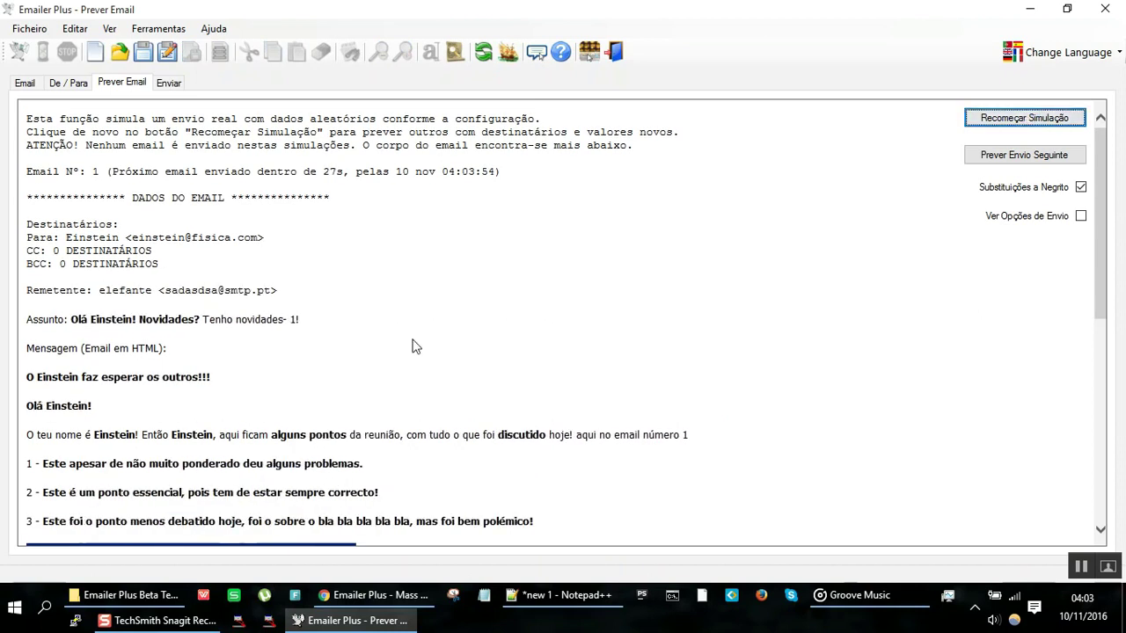
scroll(415, 345, "down", 2)
scroll(415, 345, "down", 1)
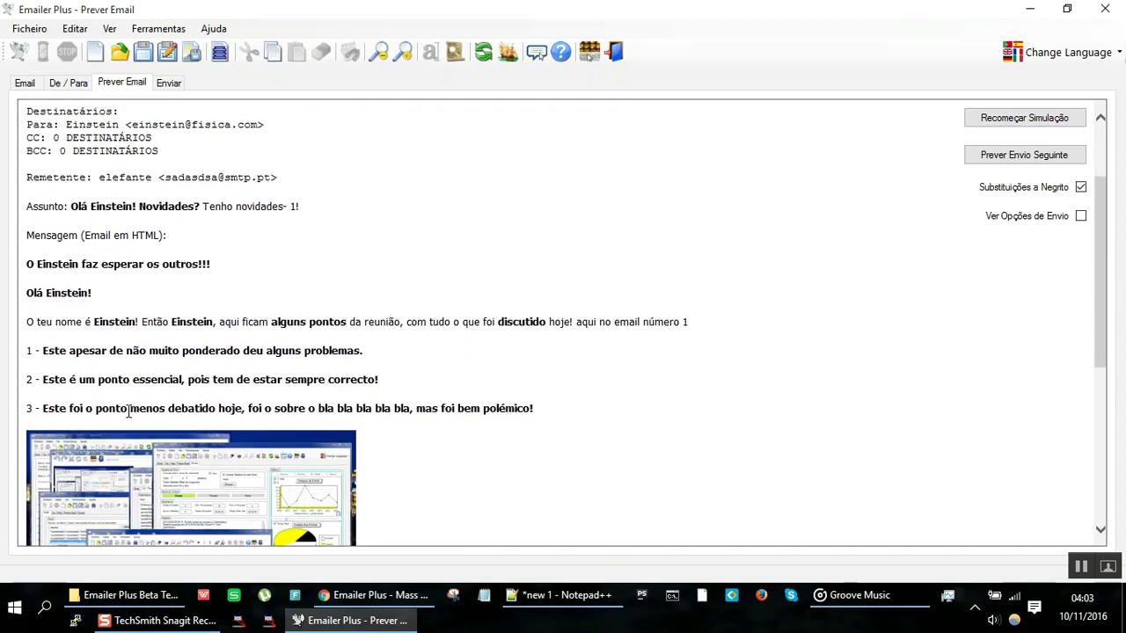
left_click_drag(128, 411, 281, 396)
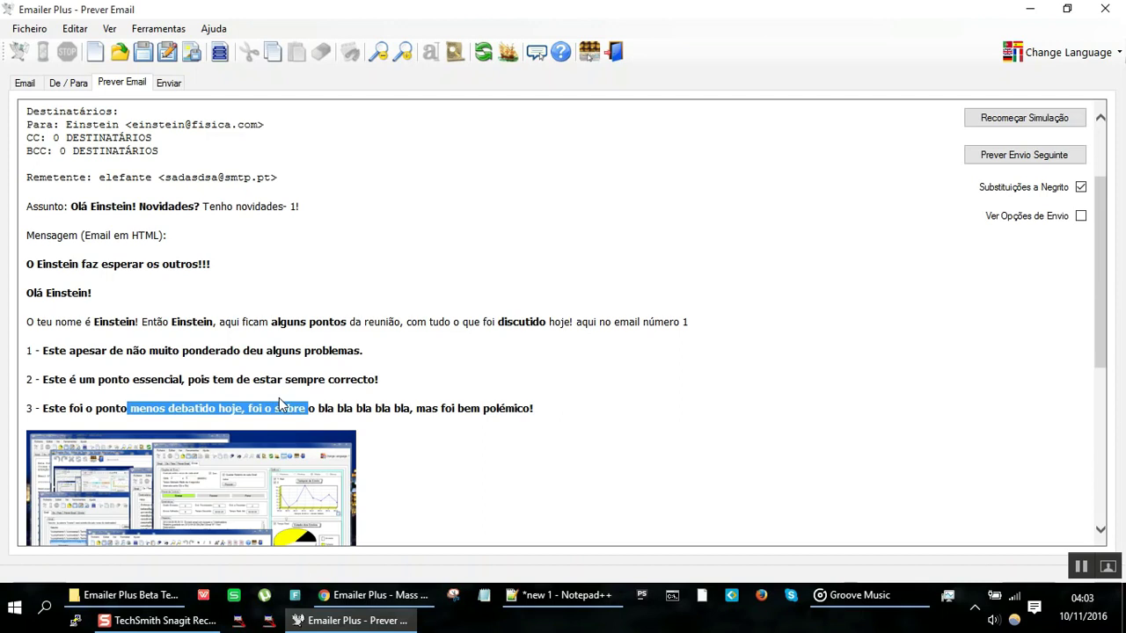
scroll(289, 476, "down", 3)
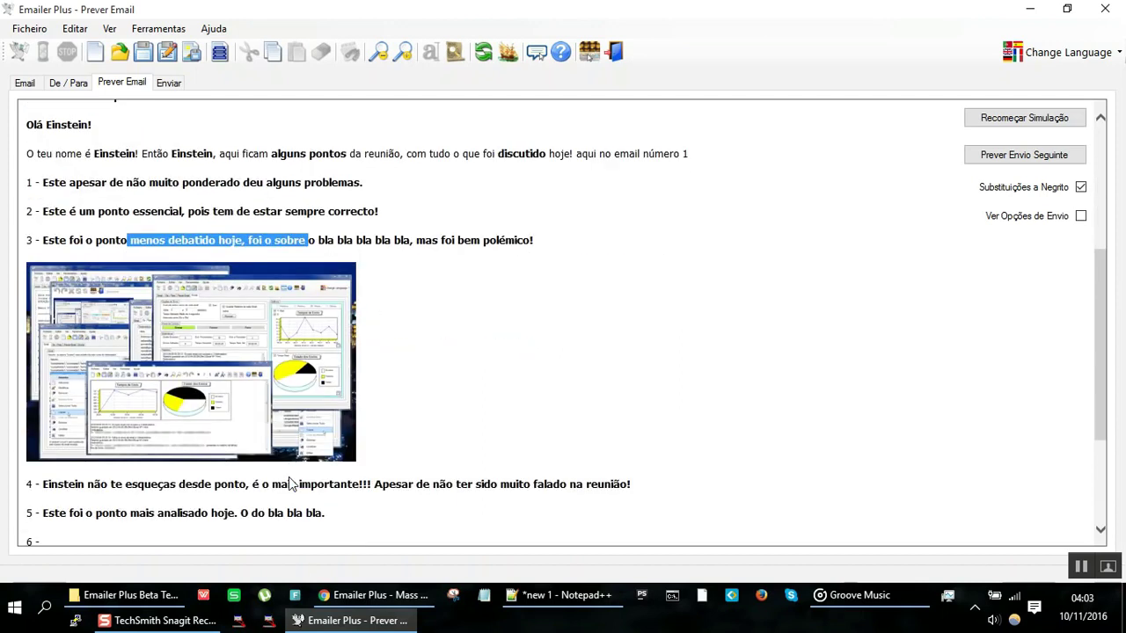
left_click(26, 84)
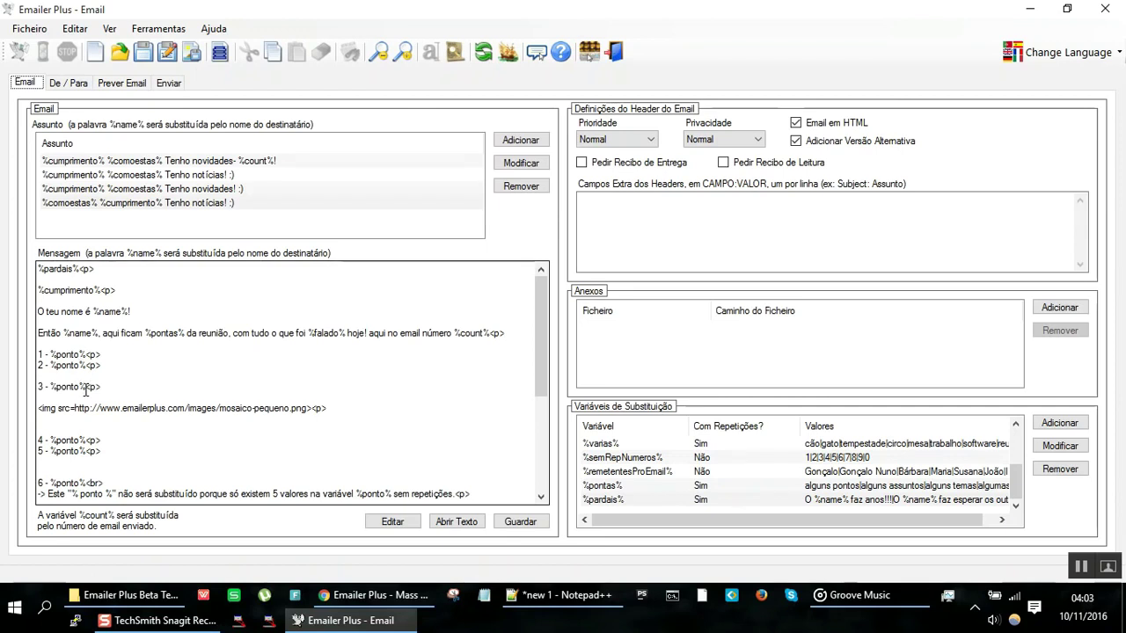
Step: Delete the <img src=…> line for mosaico-pequeno.png from the message
left_click(335, 406)
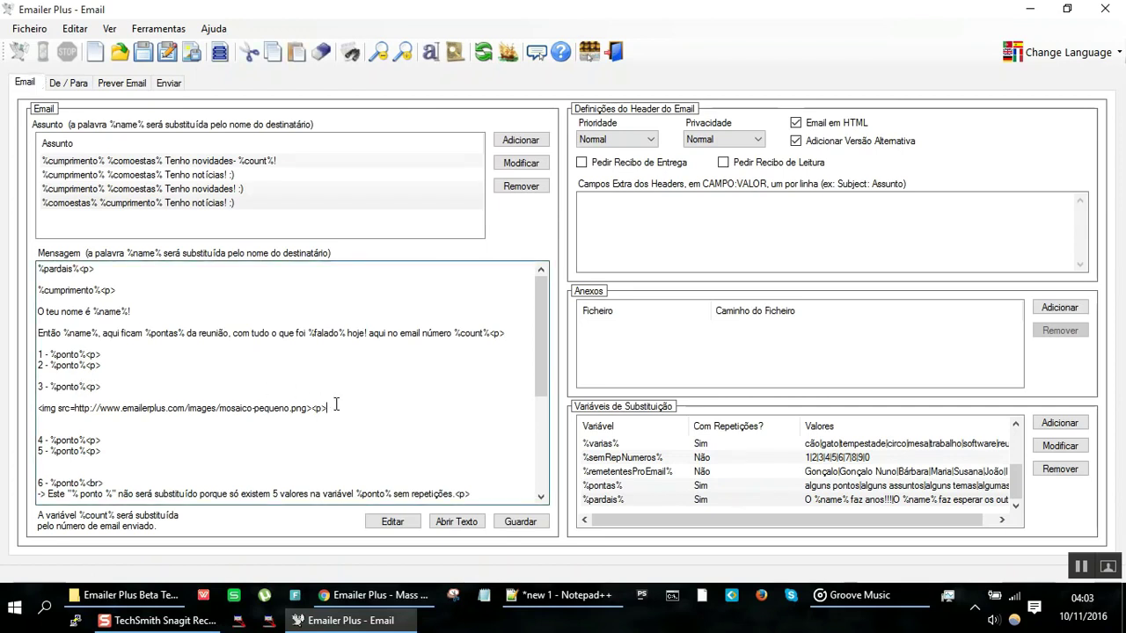
key("shift+Home")
key("Delete")
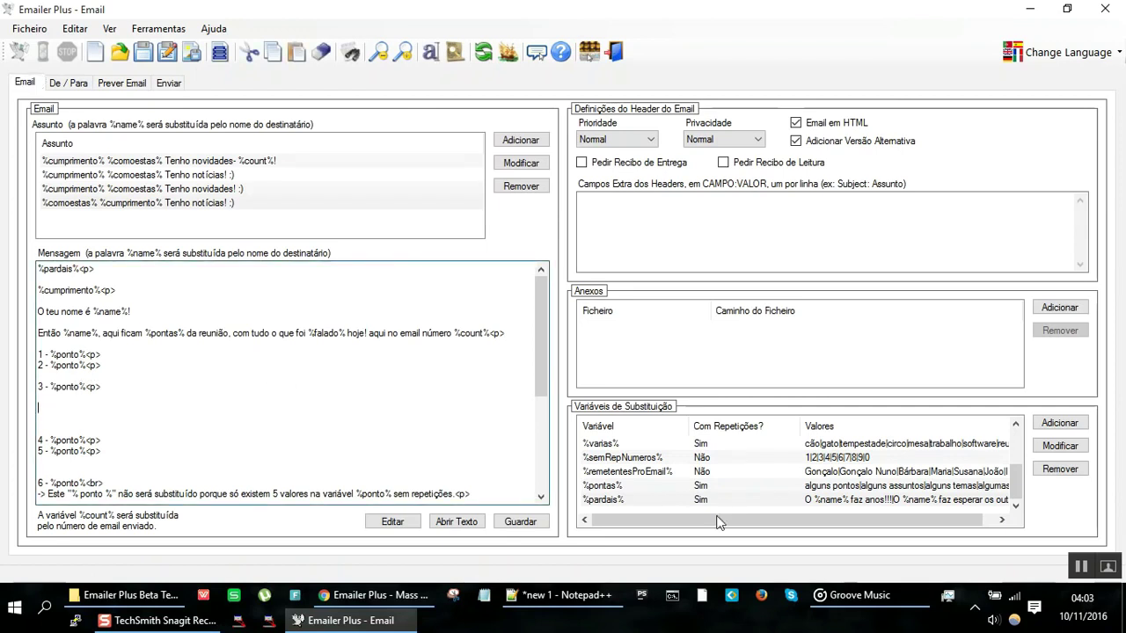
left_click(669, 476)
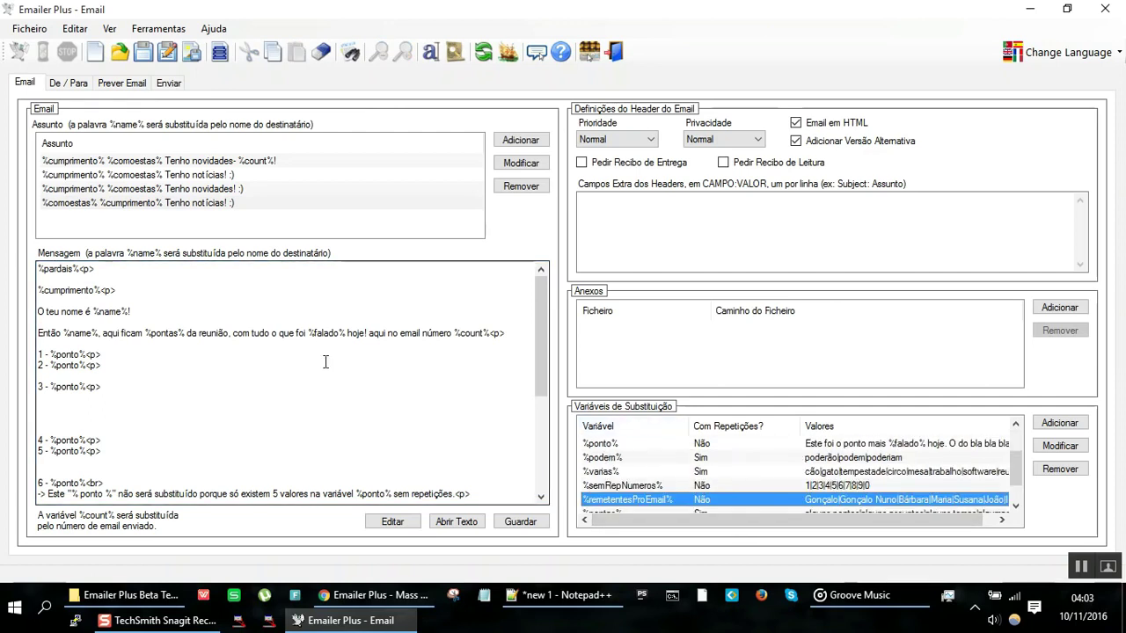
Step: Remove the blank lines between %ponto% lines 1–6 and add a blank line after line 6
left_click(124, 361)
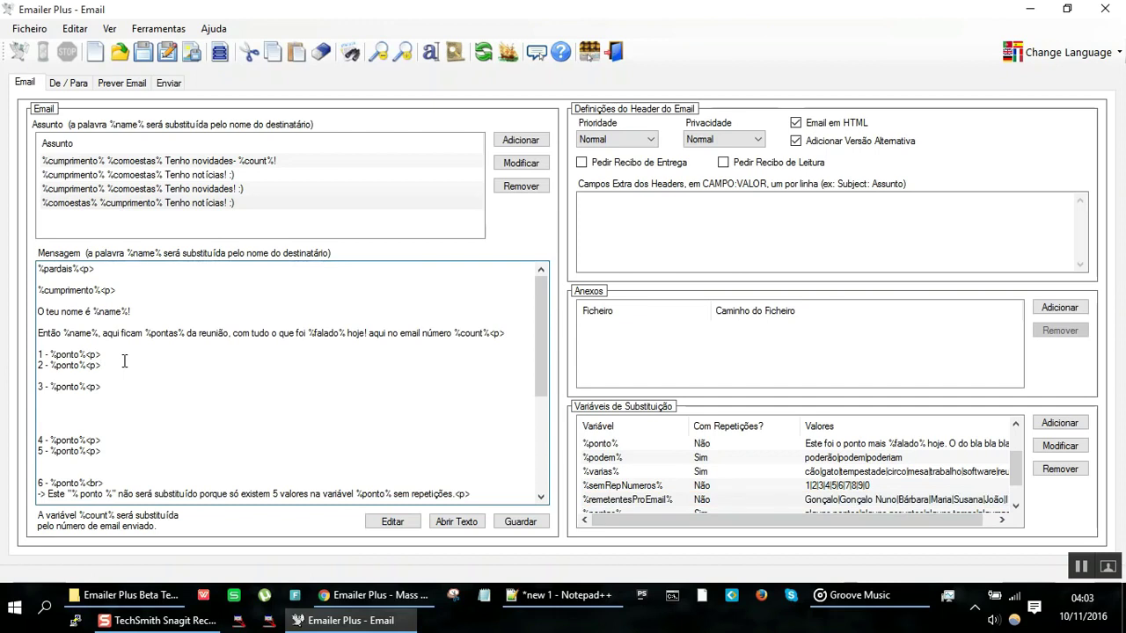
key("Delete")
key("Down")
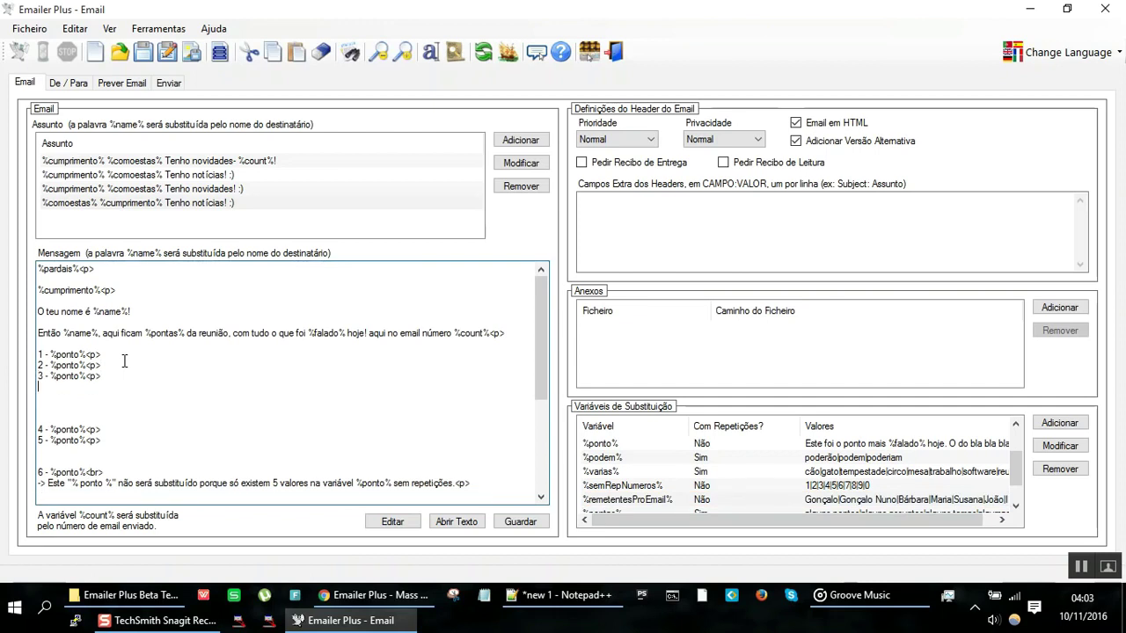
key("Delete")
key("Delete")
key("Delete")
key("Delete")
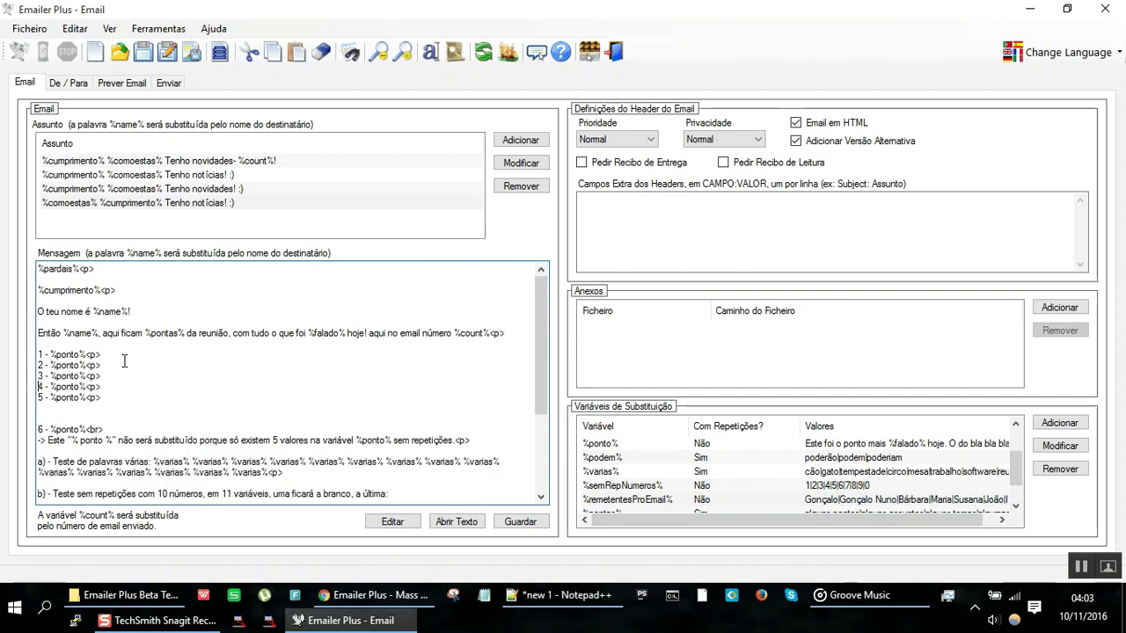
key("Delete")
key("Delete")
key("Down")
key("Return")
key("Return")
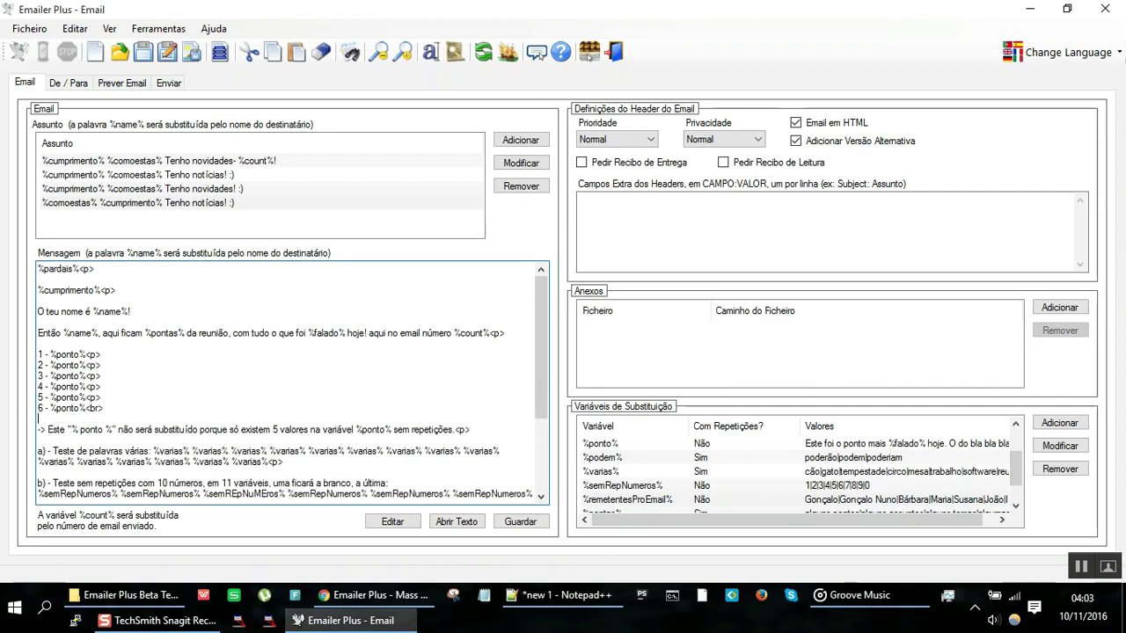
key("Up")
key("Up")
key("Up")
key("Up")
key("Up")
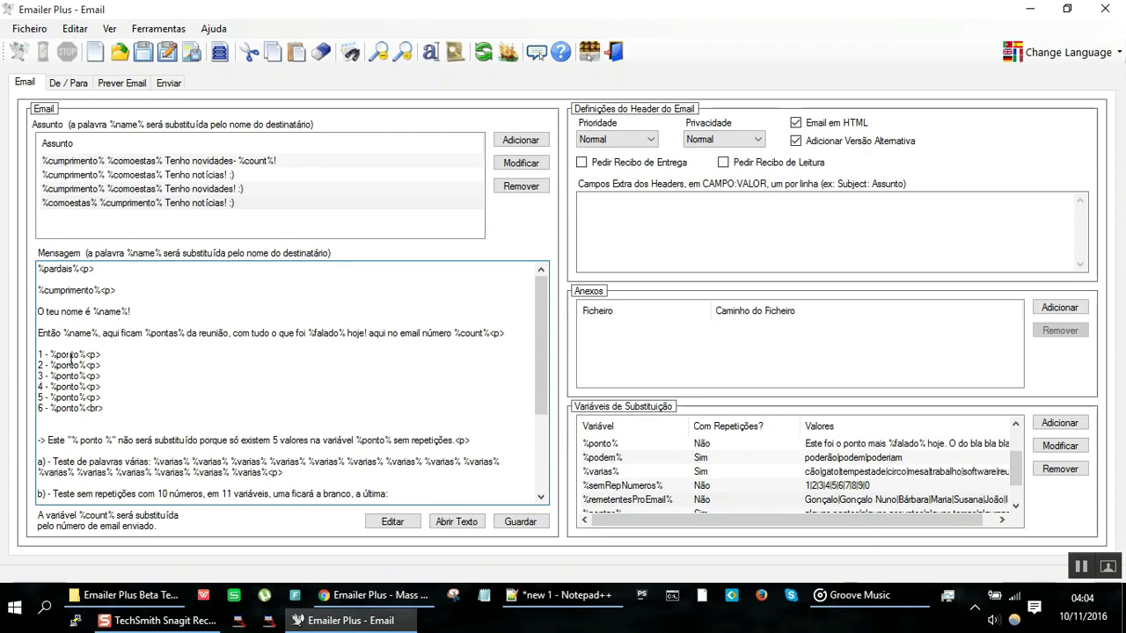
Step: Add a sixth value, 'Estrunfes!!!', to the %ponto% variable and apply it
double_click(670, 445)
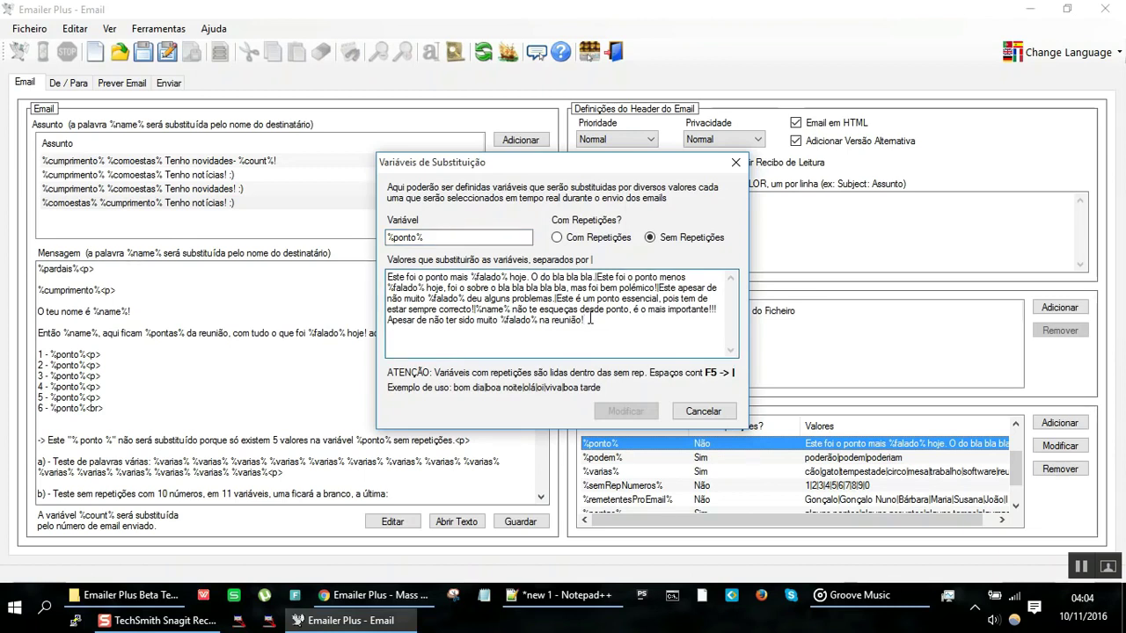
type("|Est")
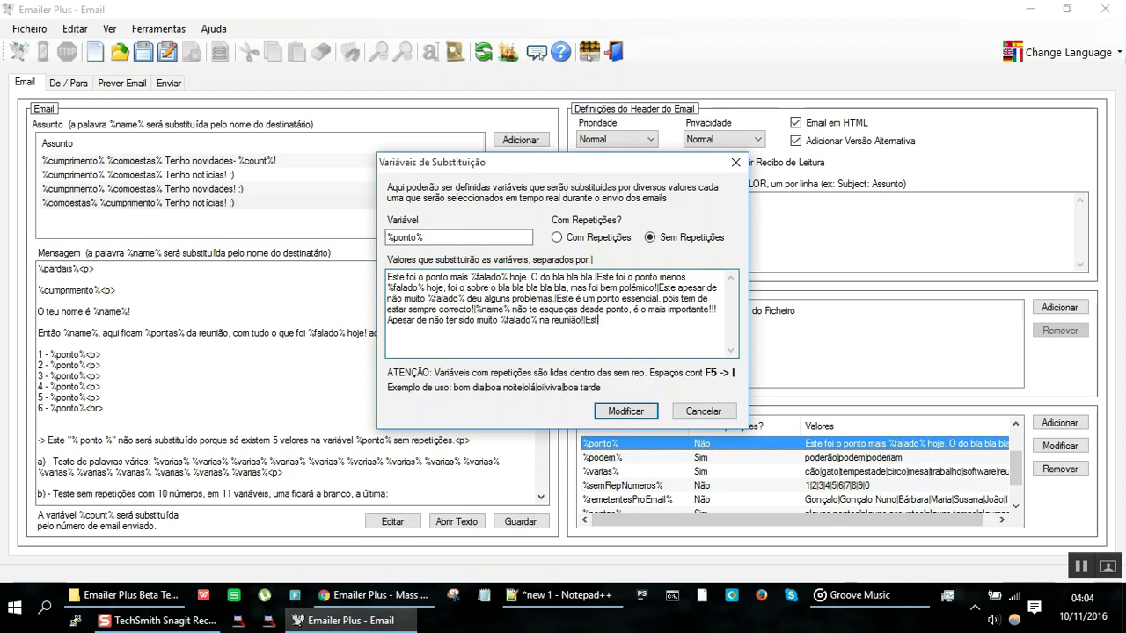
type("runge")
left_click(625, 411)
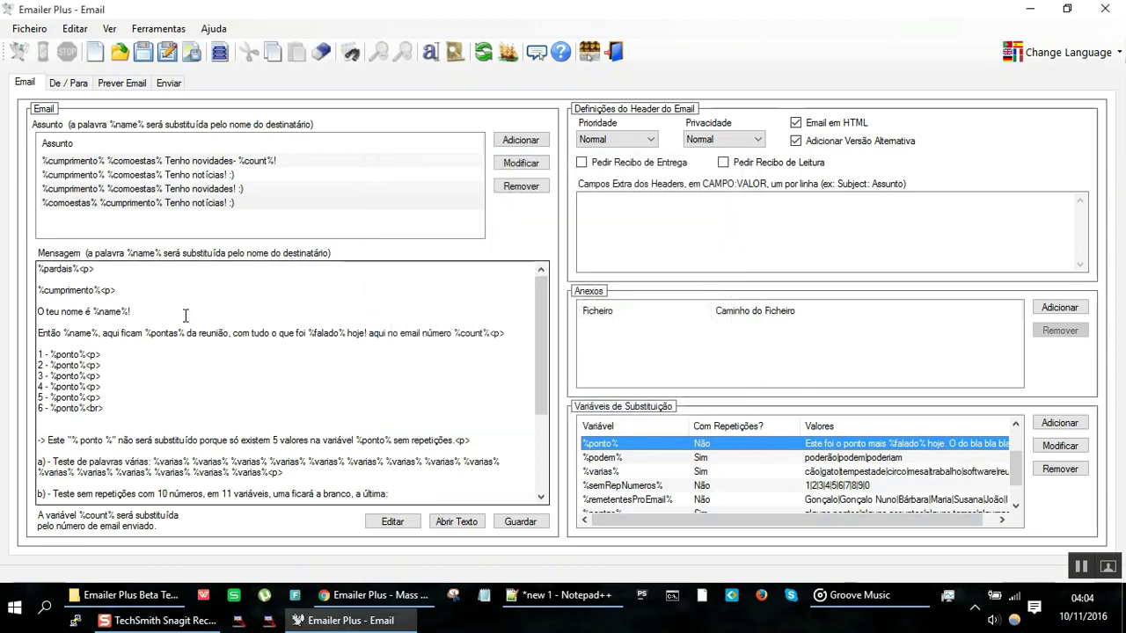
left_click(110, 82)
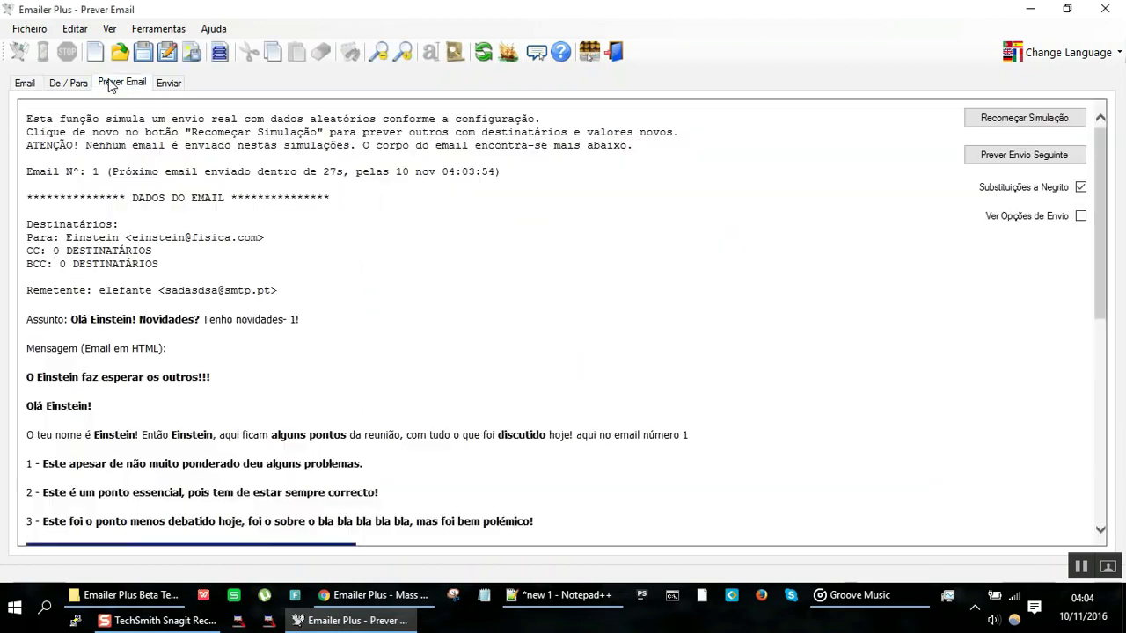
scroll(250, 318, "down", 5)
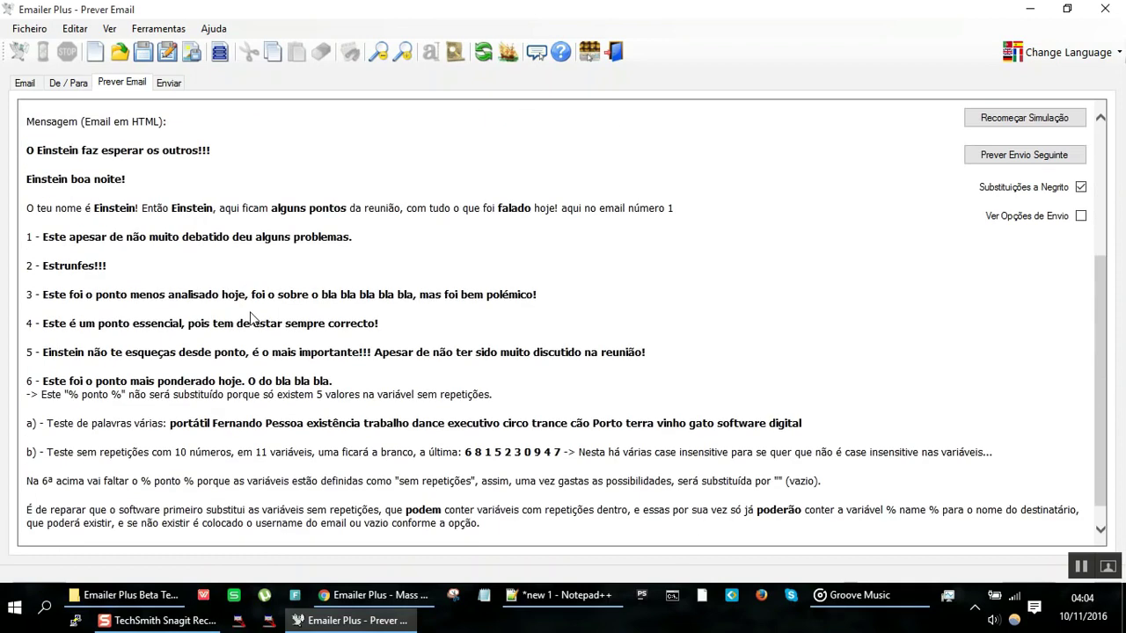
left_click_drag(56, 264, 130, 296)
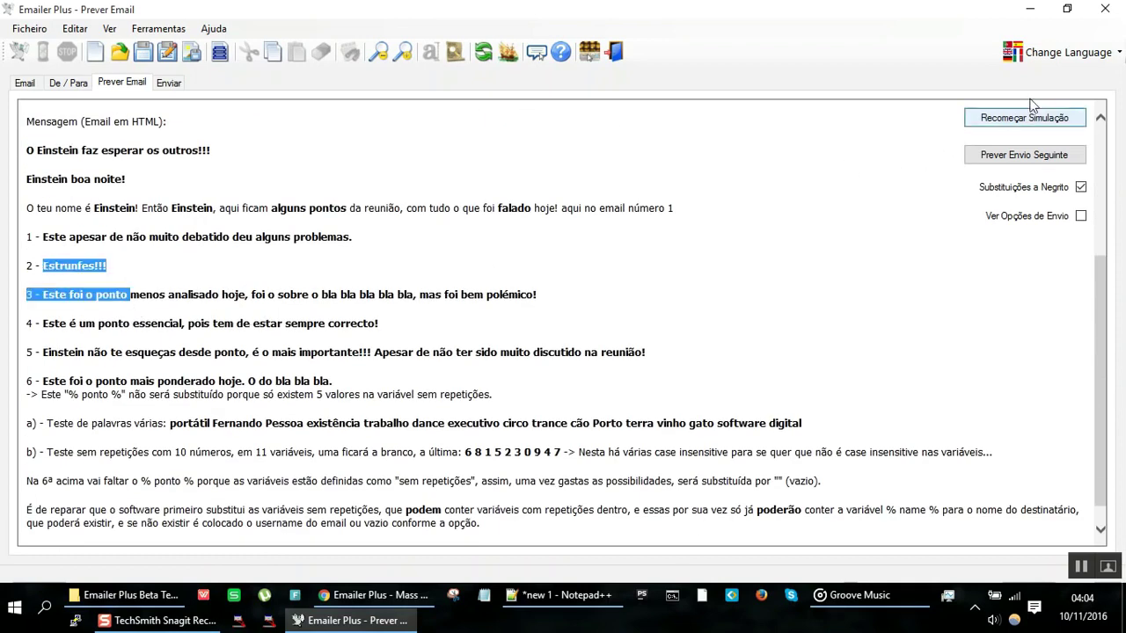
left_click(1040, 124)
left_click(1040, 124)
left_click(1039, 124)
left_click(1039, 124)
left_click(1039, 124)
scroll(414, 297, "down", 3)
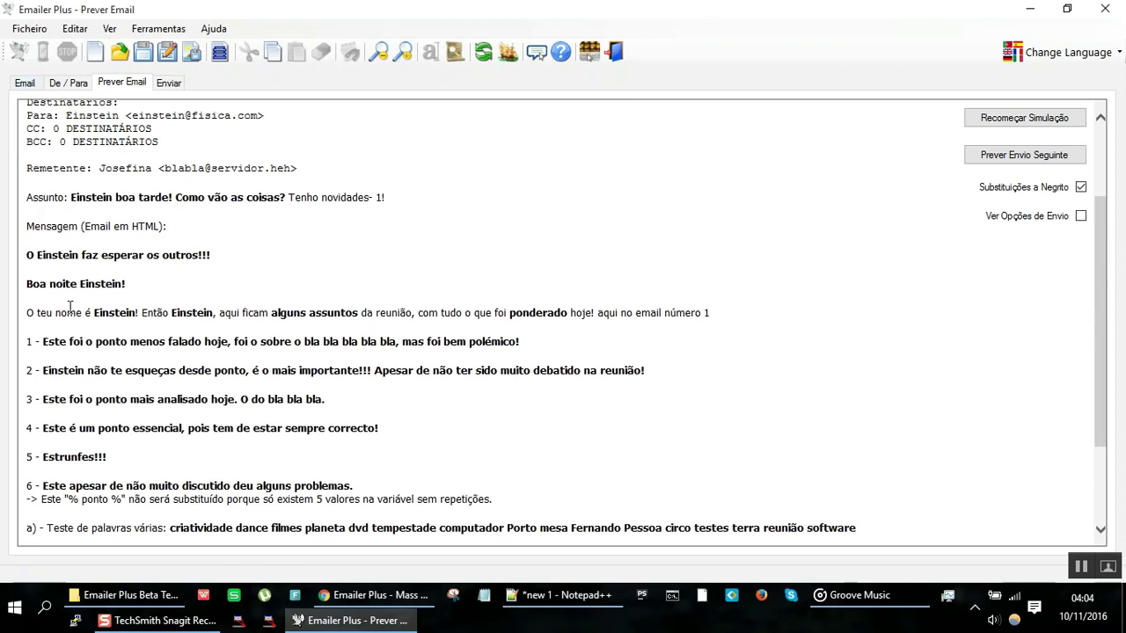
left_click_drag(67, 341, 88, 472)
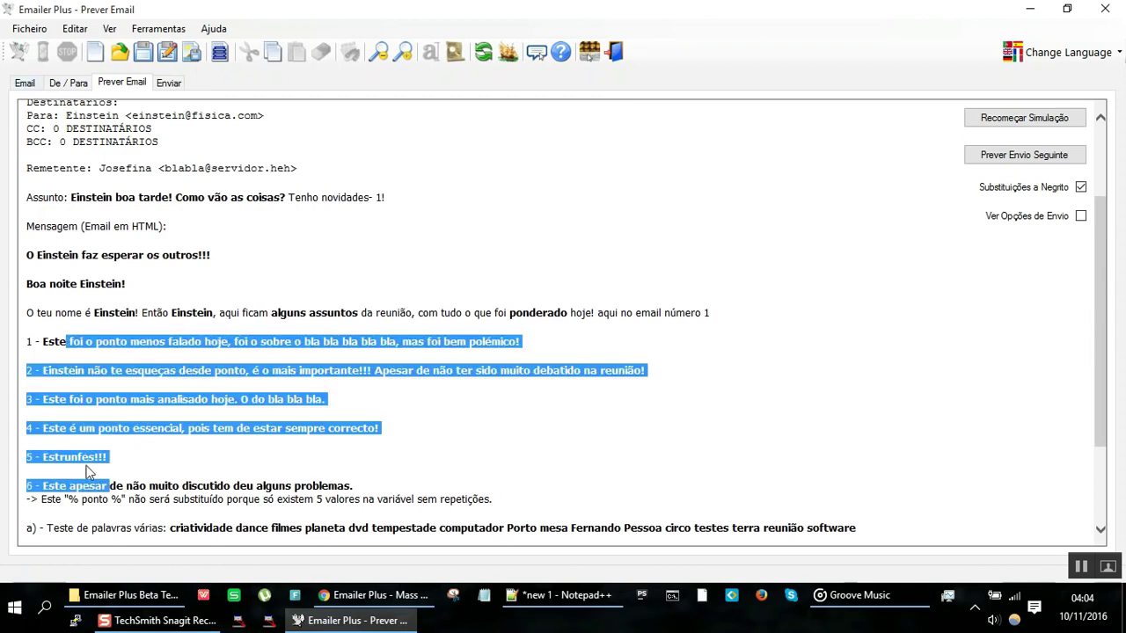
left_click(25, 83)
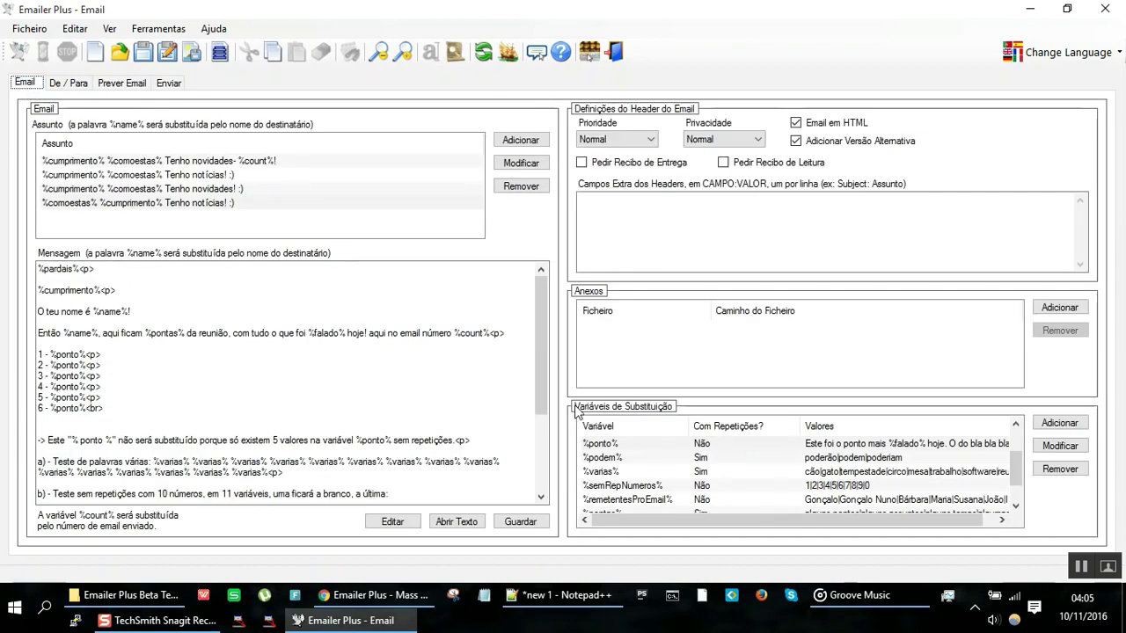
Step: Below line 6, add the '7 - %ponto%<br>' line and paste two more copies of it
left_click(679, 474)
scroll(679, 474, "down", 1)
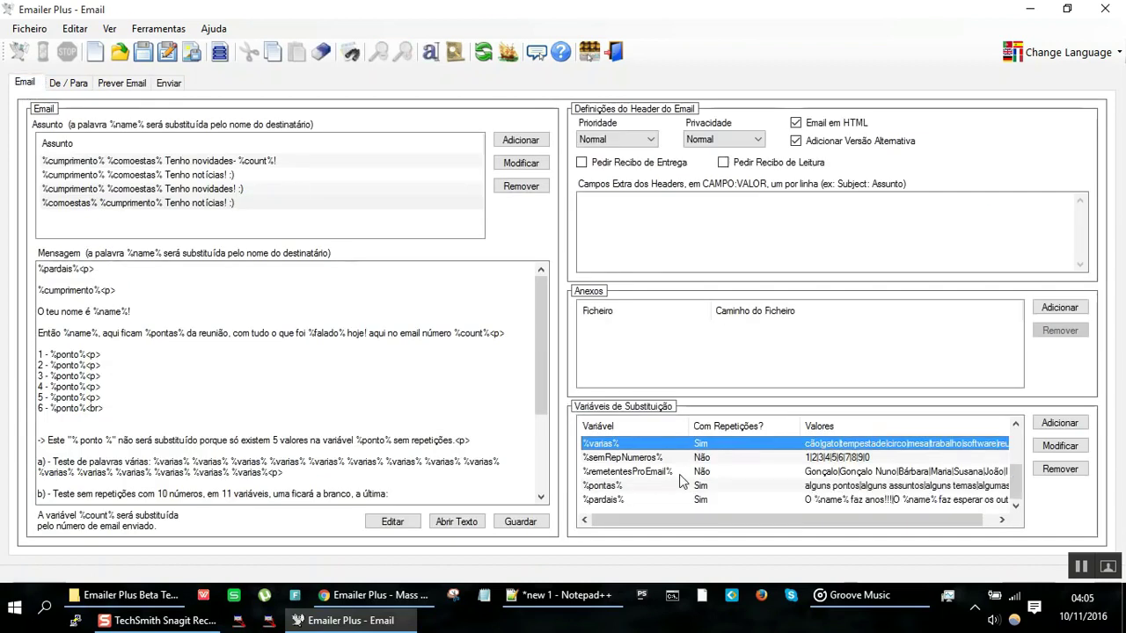
scroll(681, 479, "up", 2)
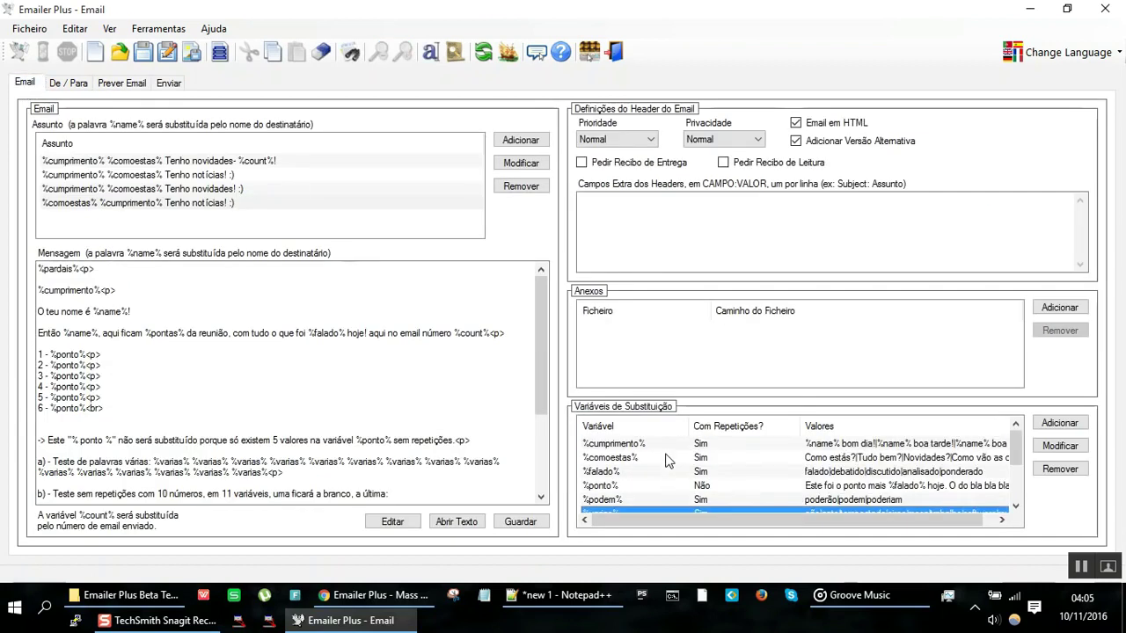
left_click(362, 430)
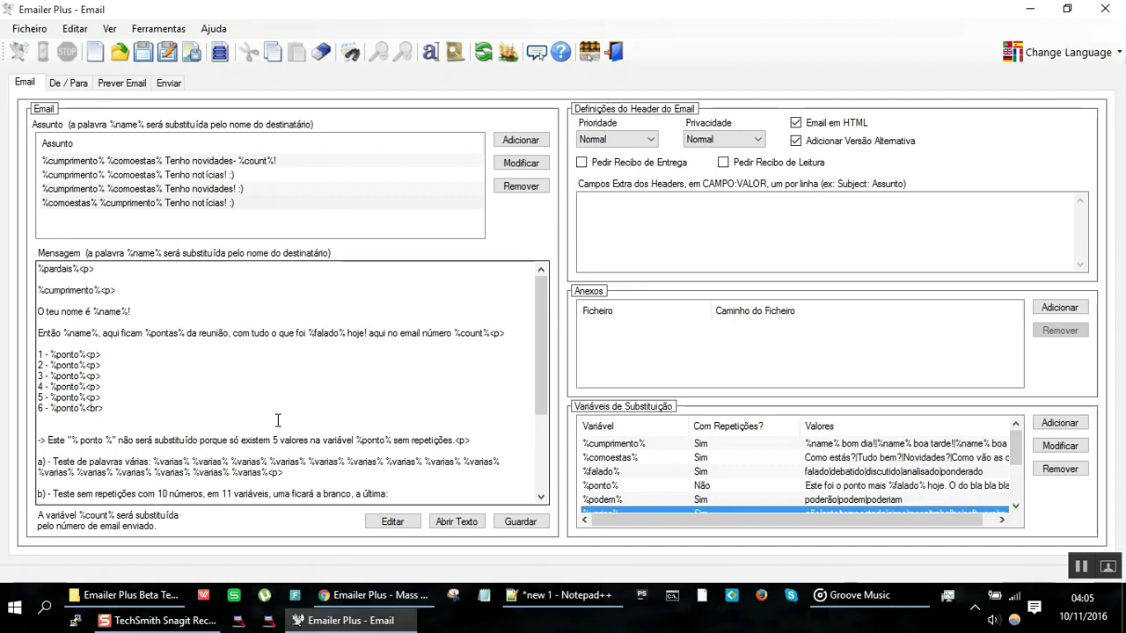
left_click(107, 407)
key("Return")
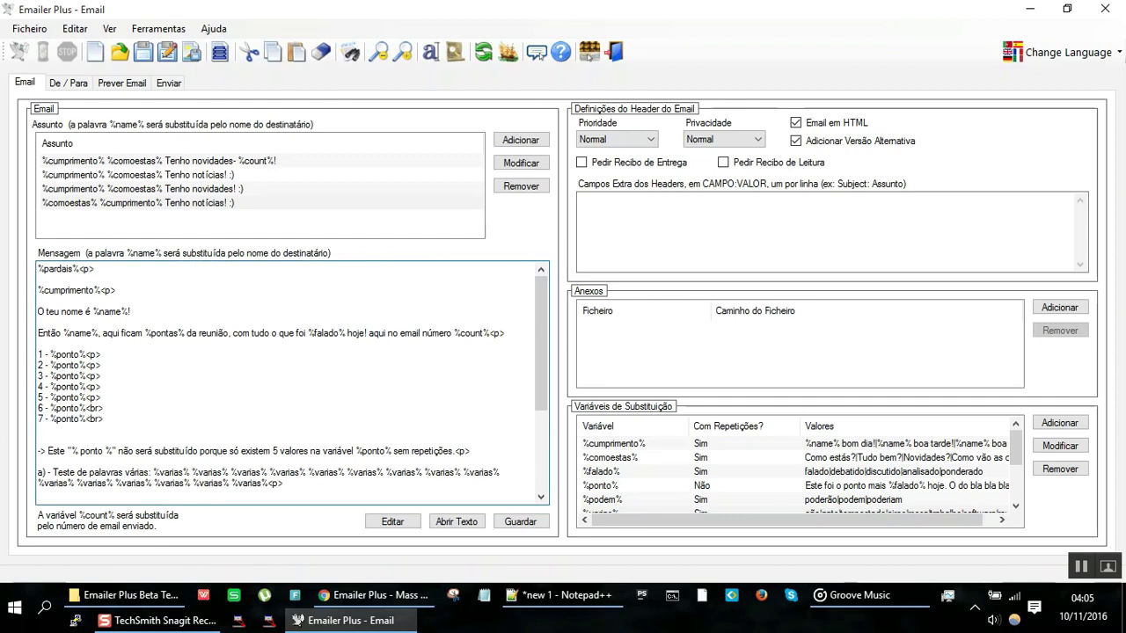
key("shift+Home")
key("ctrl+x")
key("ctrl+v")
key("Return")
key("ctrl+v")
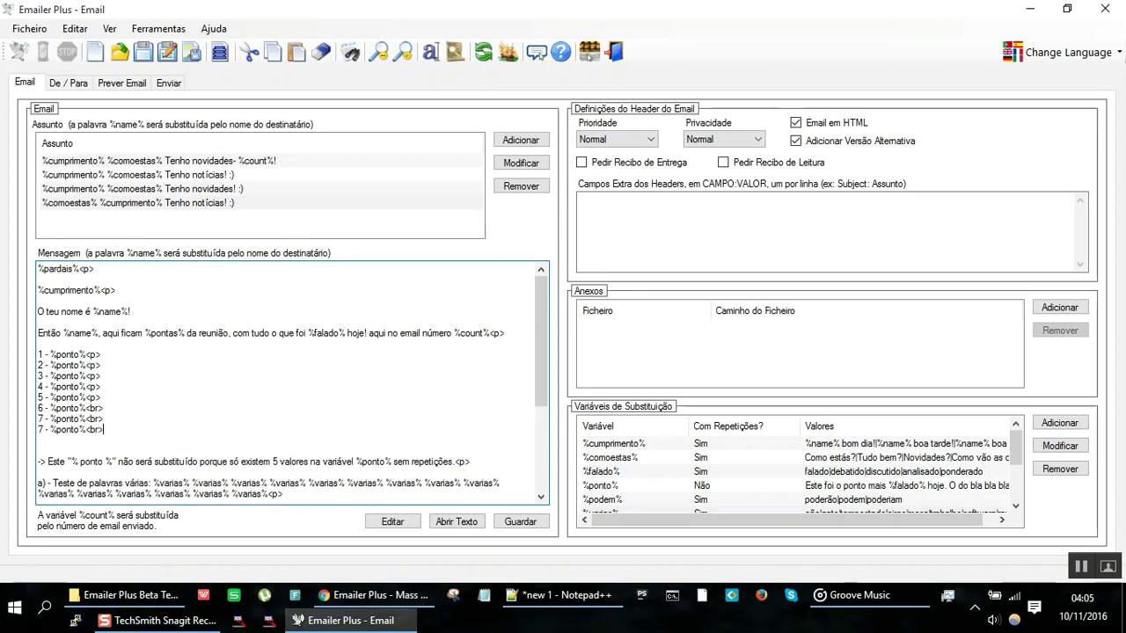
key("Return")
key("ctrl+v")
Step: Renumber the three new lines as 7, 8 and 9
key("Home")
key("Delete")
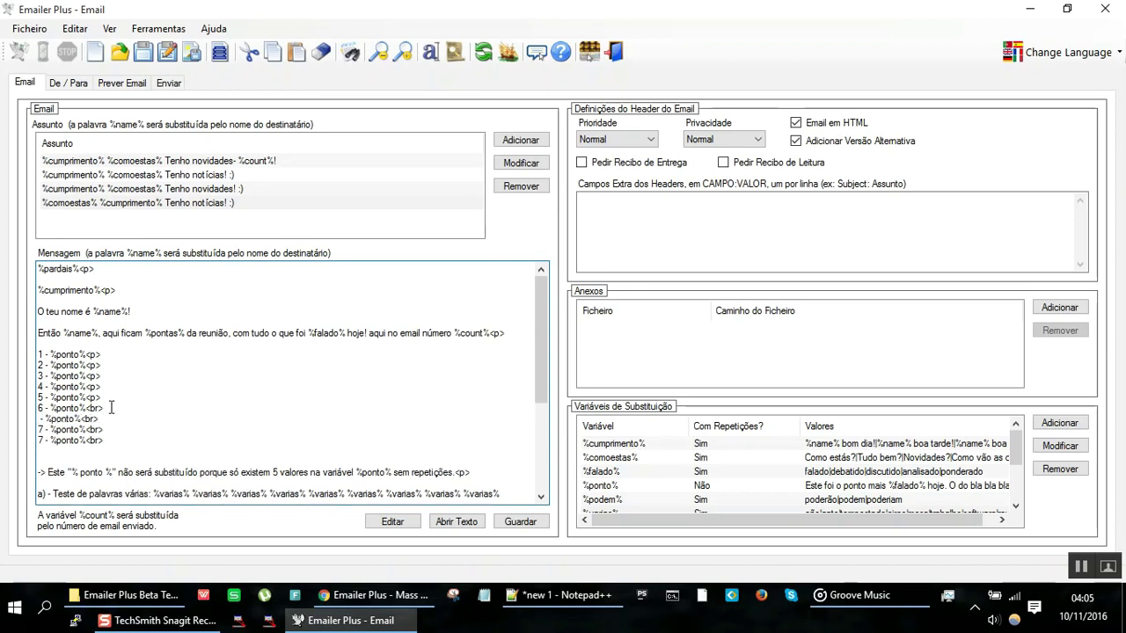
type("7")
key("Down")
key("BackSpace")
type("8")
key("Down")
key("BackSpace")
type("9")
scroll(679, 473, "down", 2)
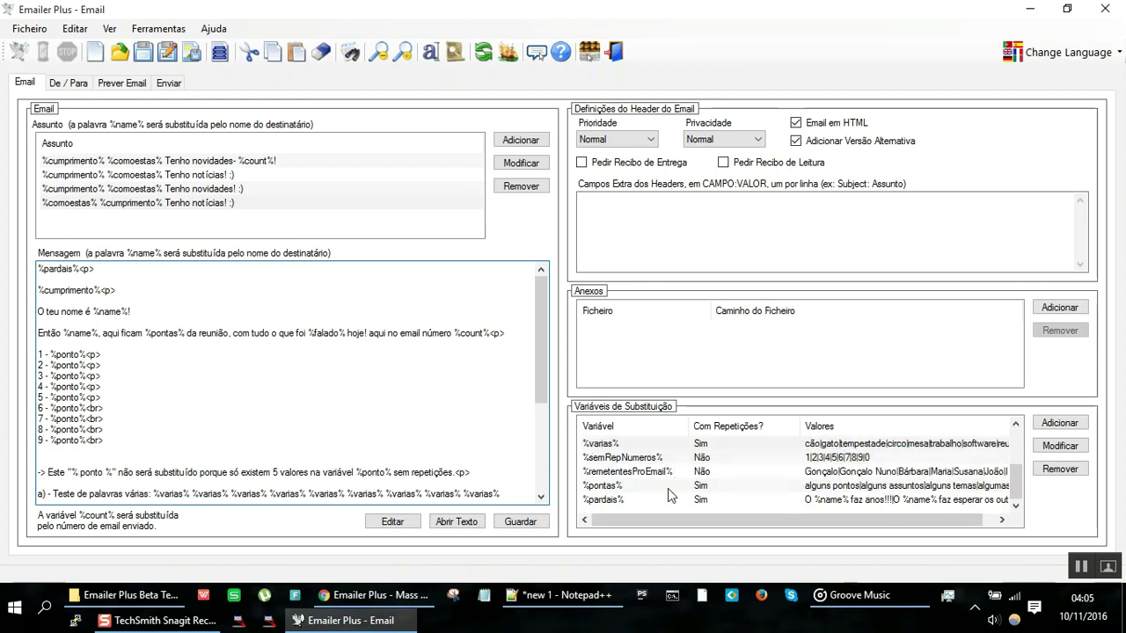
scroll(674, 477, "up", 2)
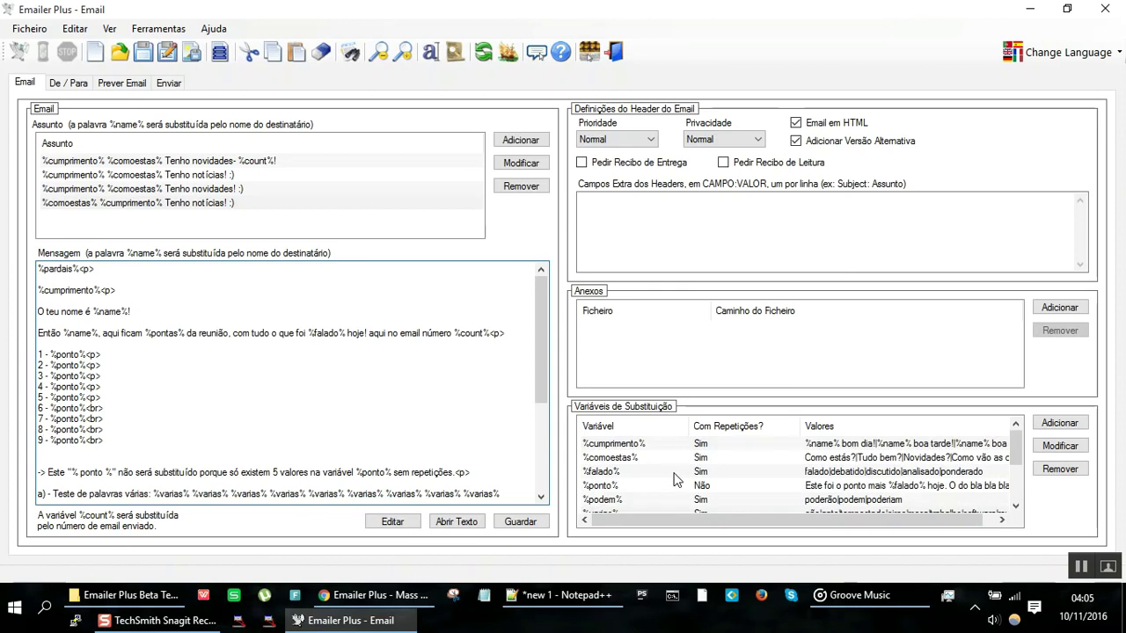
left_click(137, 84)
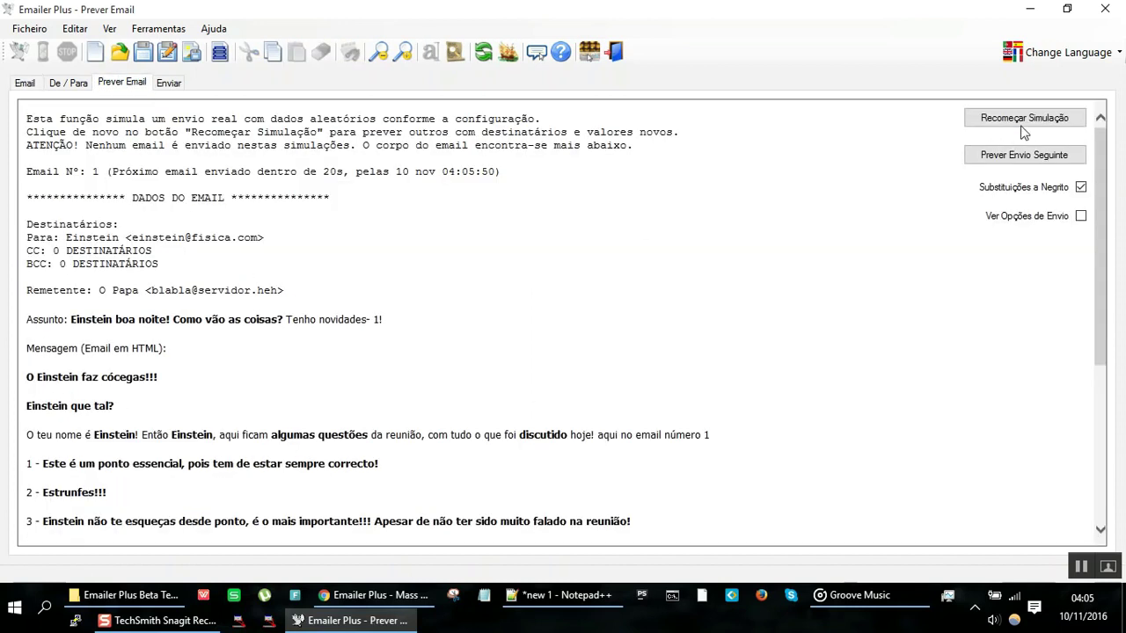
left_click(1031, 125)
left_click(1031, 125)
scroll(458, 327, "down", 3)
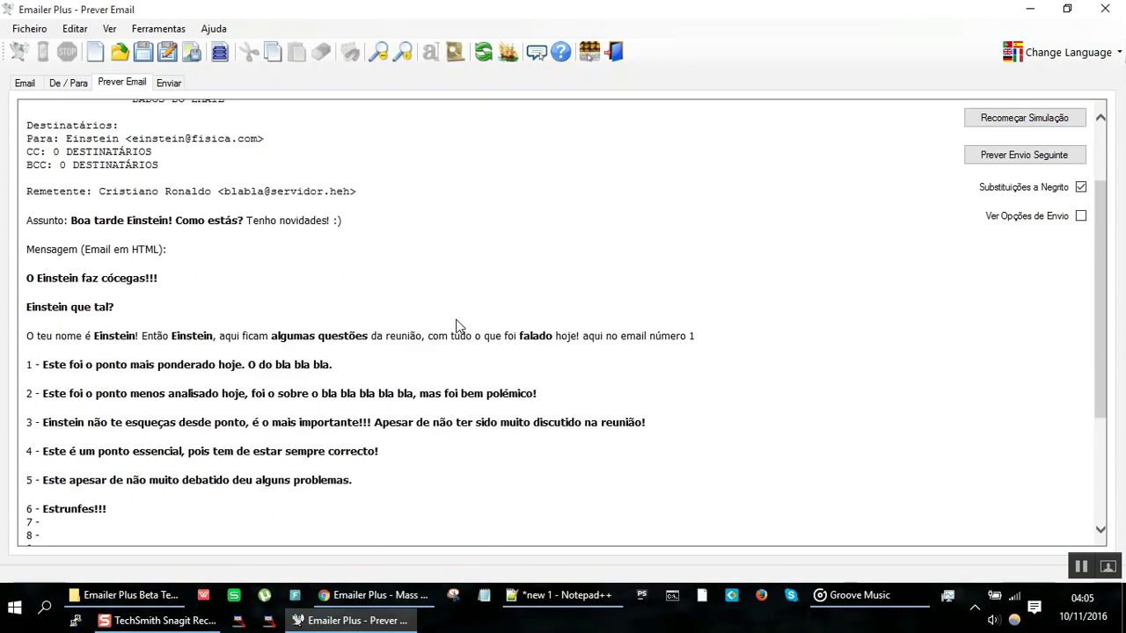
left_click_drag(78, 313, 96, 403)
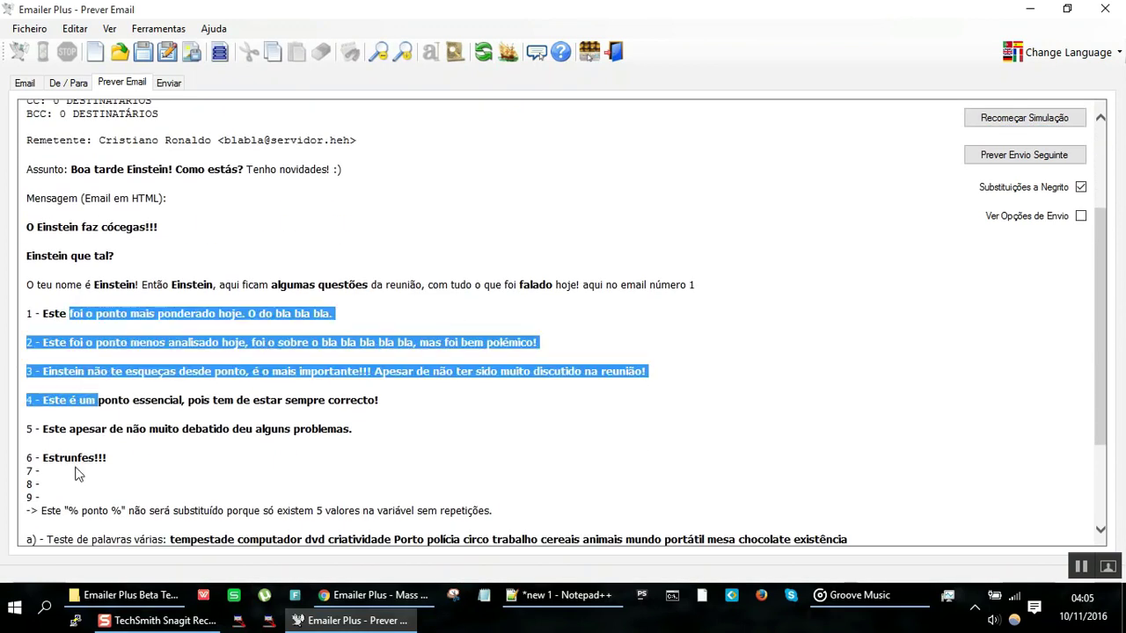
left_click_drag(104, 455, 34, 305)
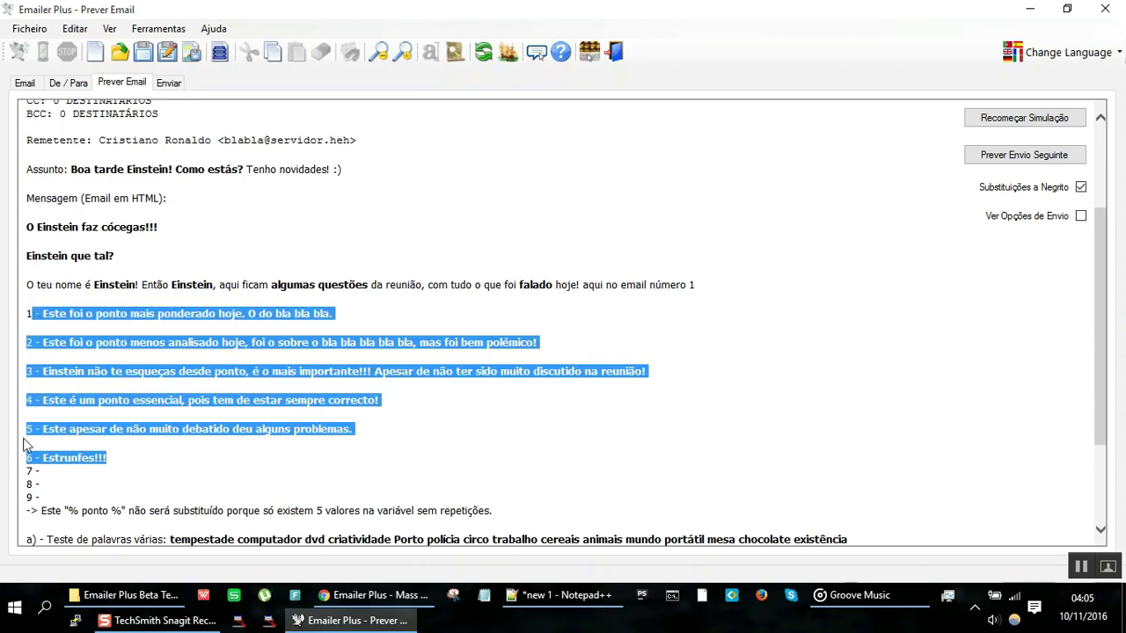
left_click(42, 500)
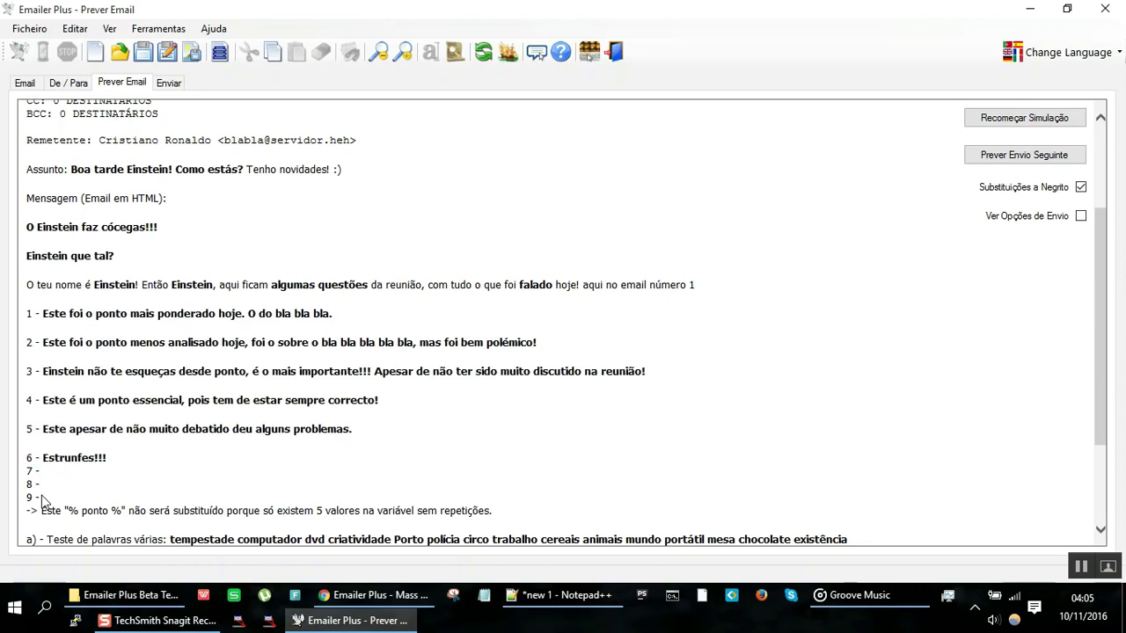
left_click_drag(40, 498, 26, 472)
left_click(24, 83)
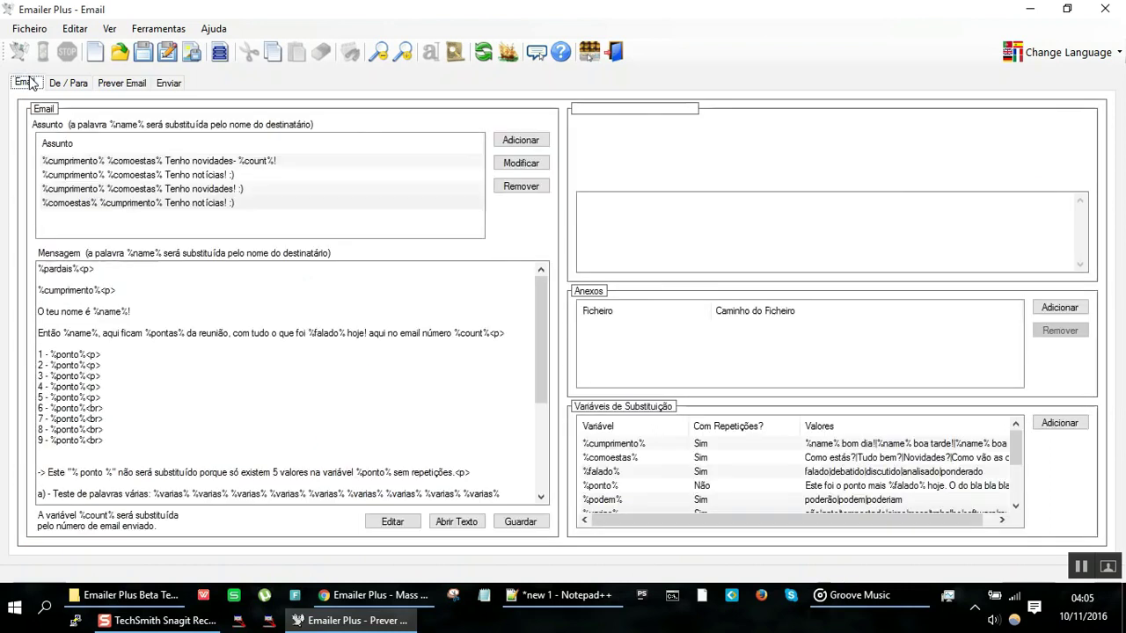
Step: Switch the %ponto% variable to Com Repetições and save it with Modificar
left_click(627, 474)
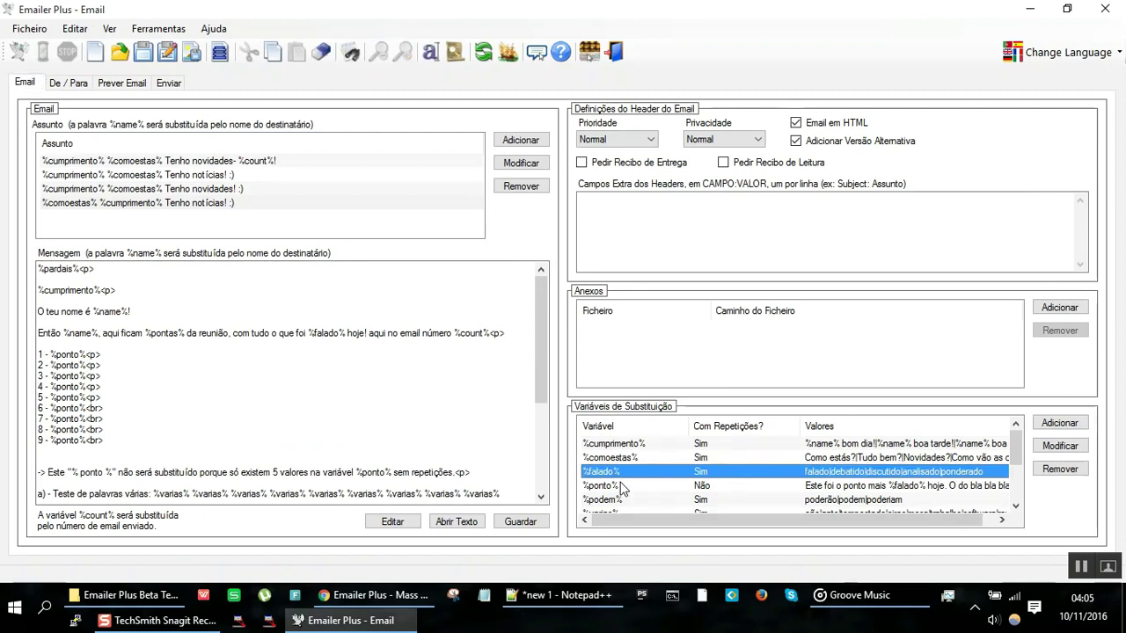
double_click(621, 487)
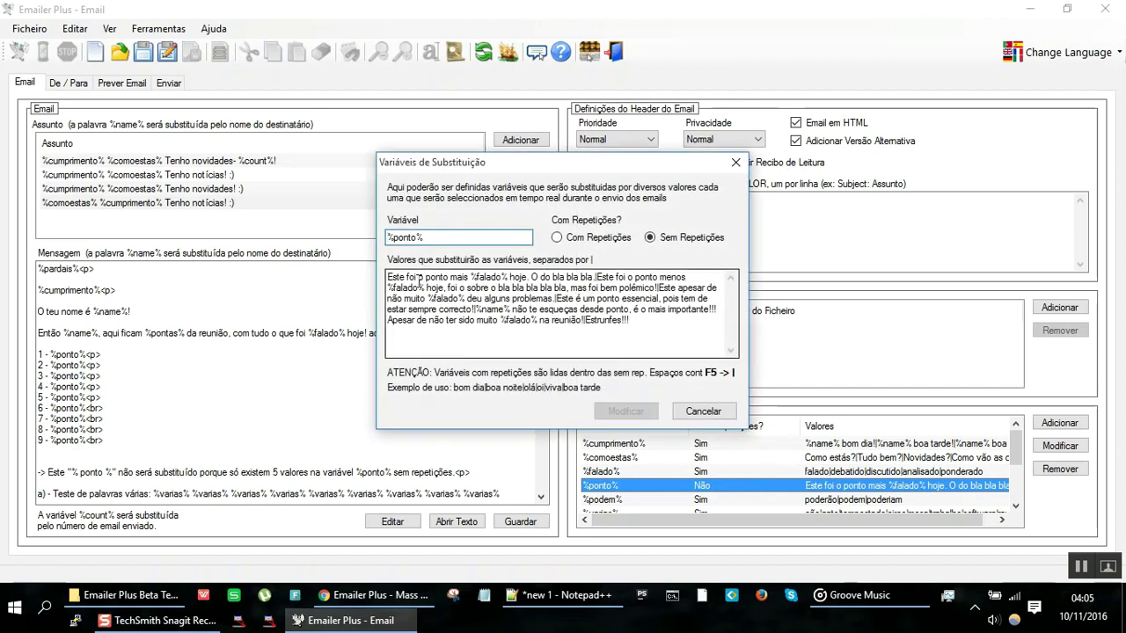
left_click_drag(419, 280, 620, 341)
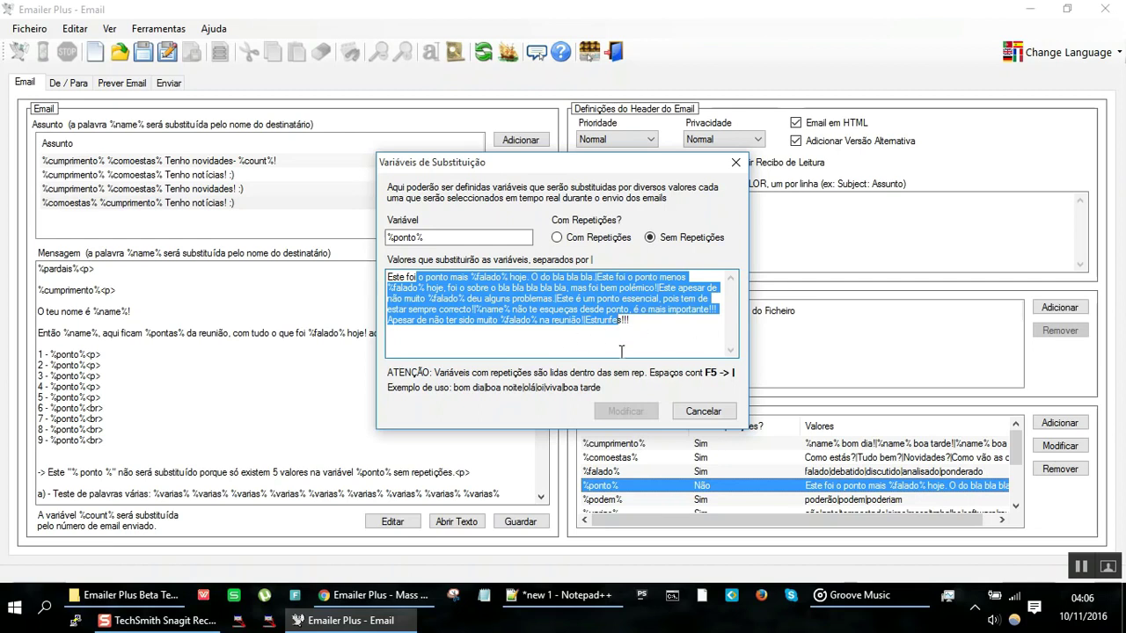
left_click(674, 238)
left_click(591, 238)
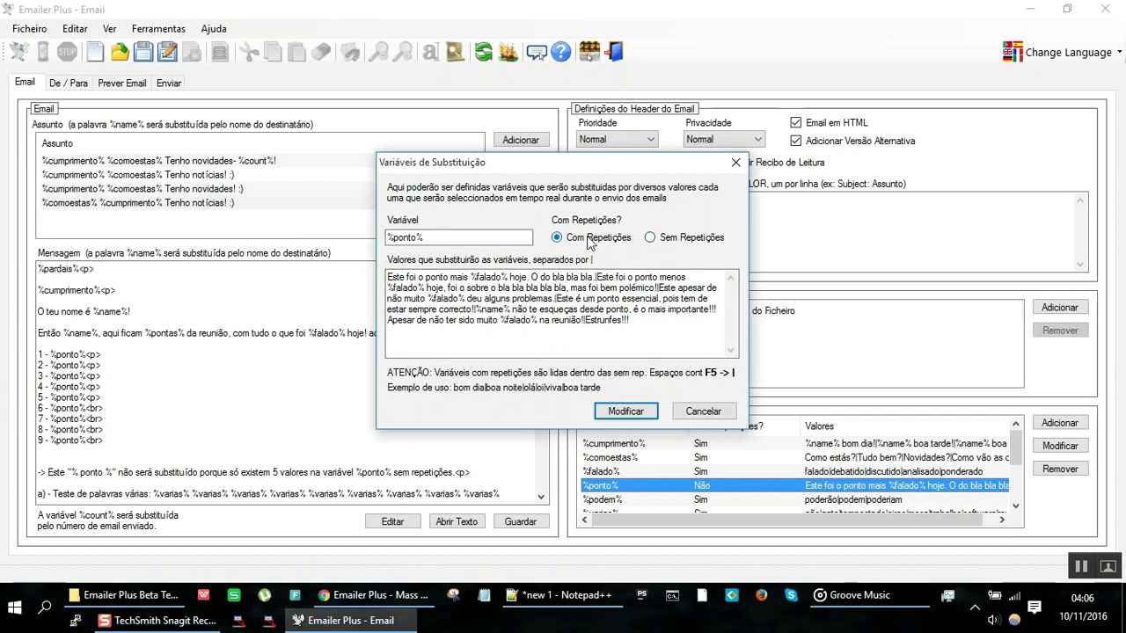
left_click(646, 411)
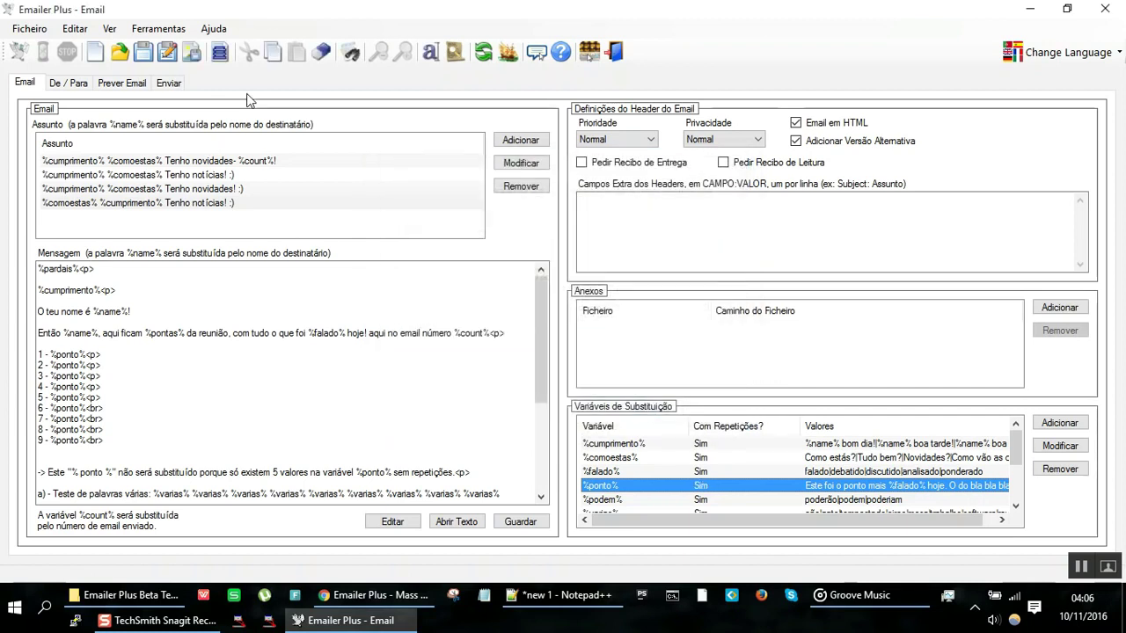
Step: Regenerate the email preview and compare the reused phrases in points 7–9 with point 4
left_click(132, 82)
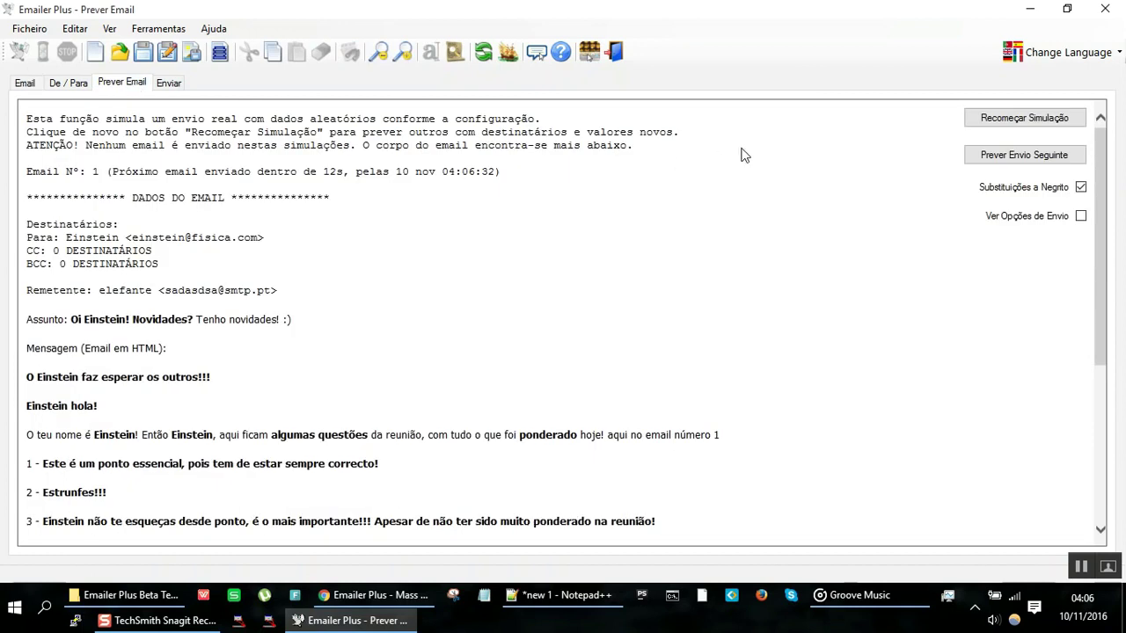
left_click(994, 120)
left_click(994, 118)
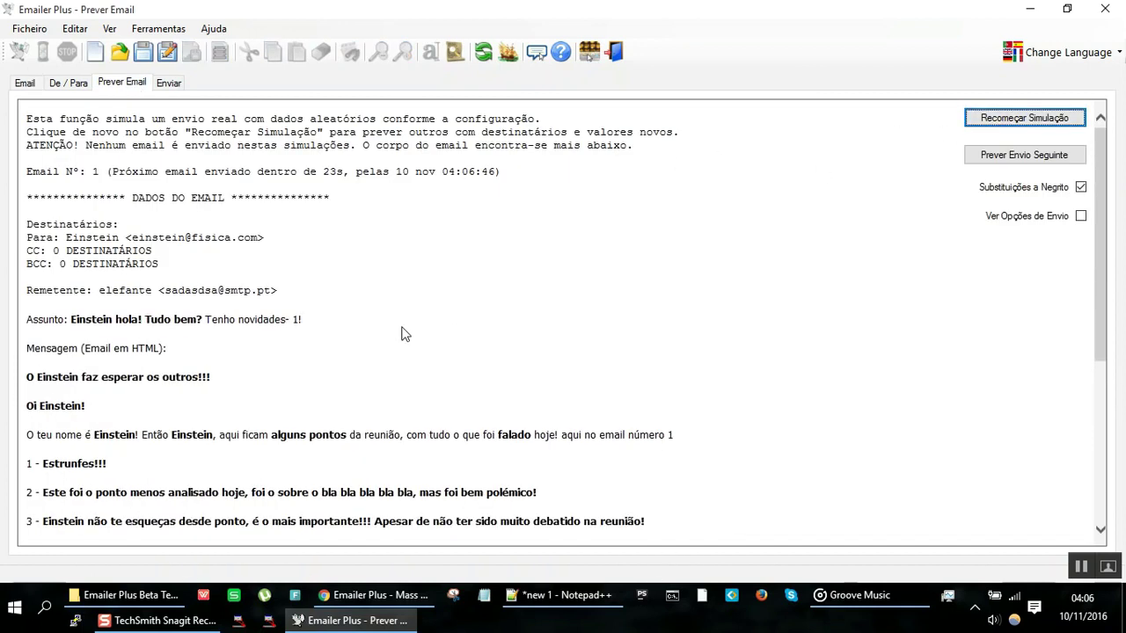
scroll(378, 347, "down", 5)
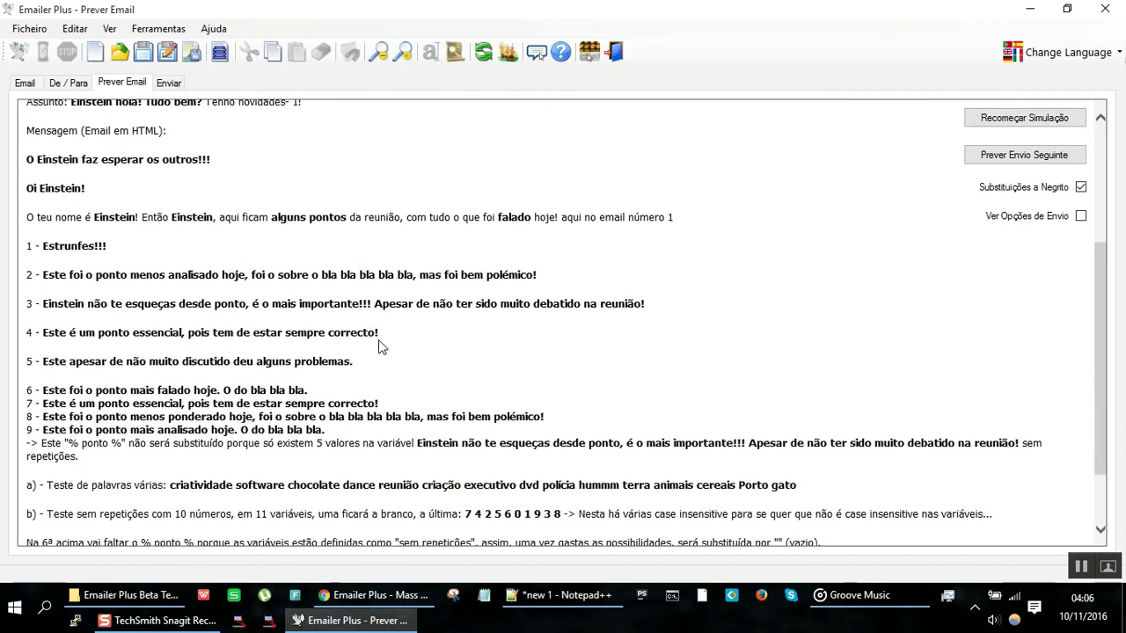
left_click_drag(67, 400, 161, 397)
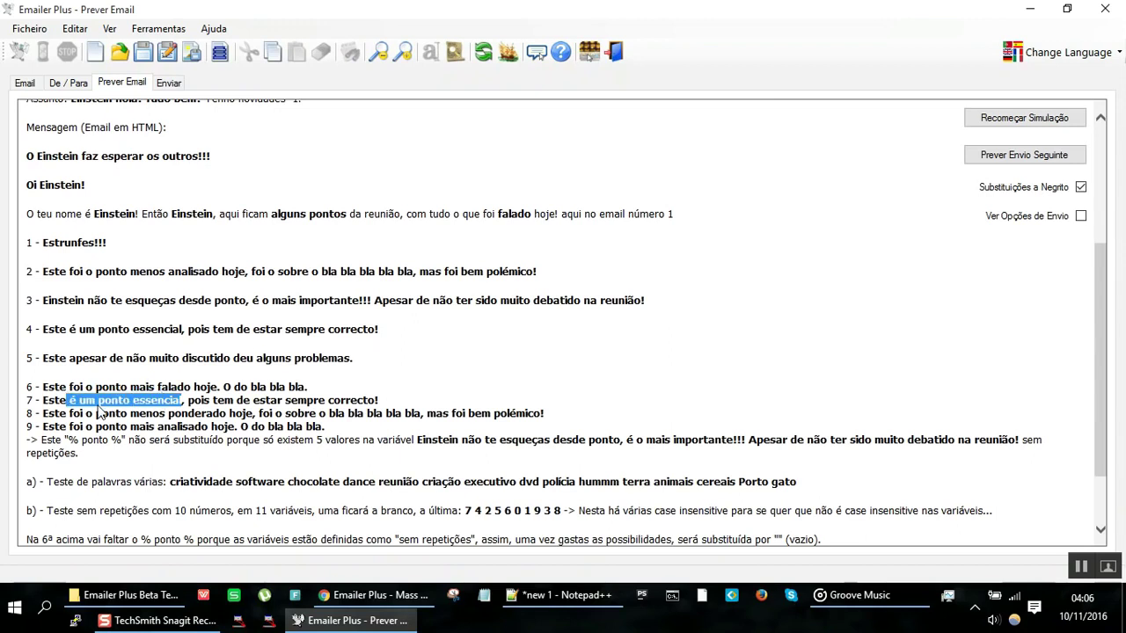
mouse_move(85, 426)
left_mouse_down()
mouse_move(156, 428)
mouse_move(84, 402)
mouse_move(85, 428)
left_mouse_up()
left_click(209, 428)
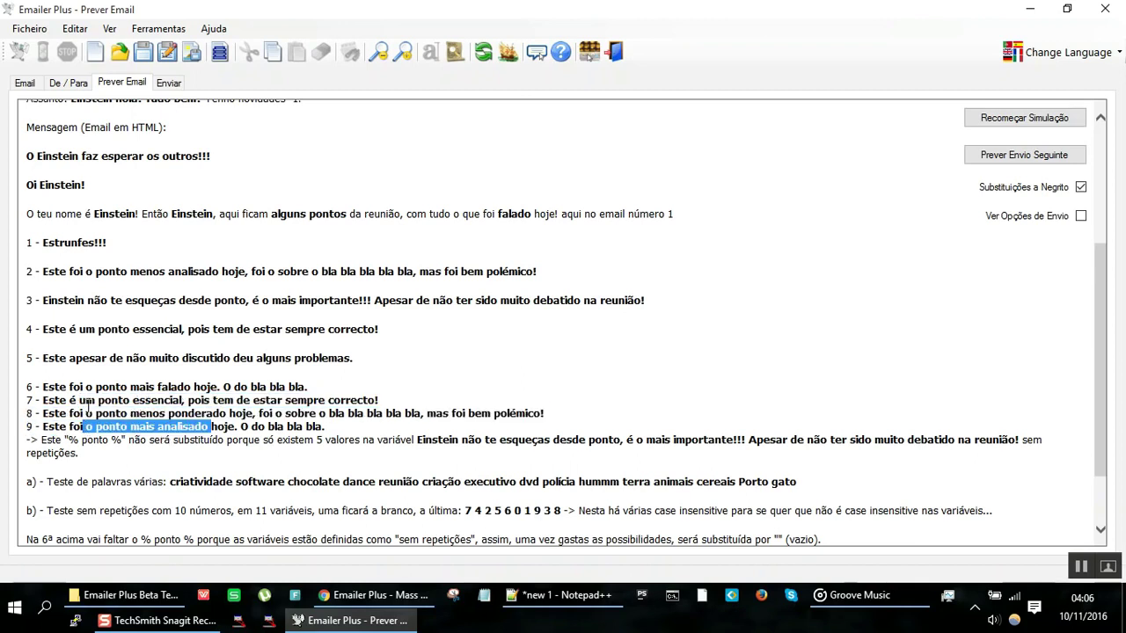
left_click_drag(211, 401, 133, 401)
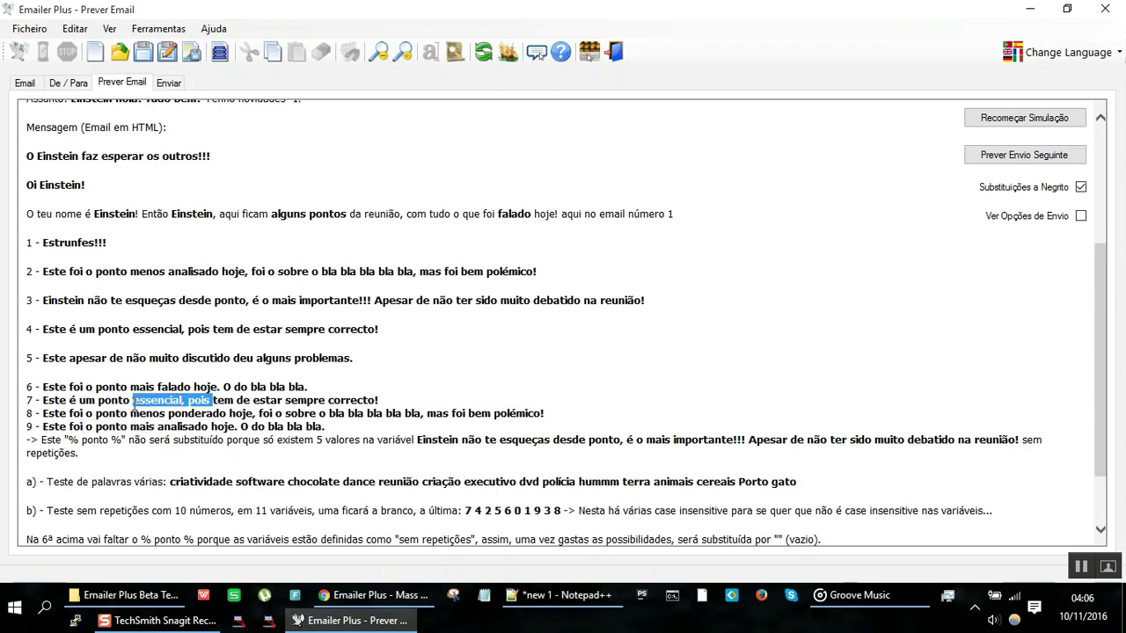
left_click_drag(99, 329, 227, 332)
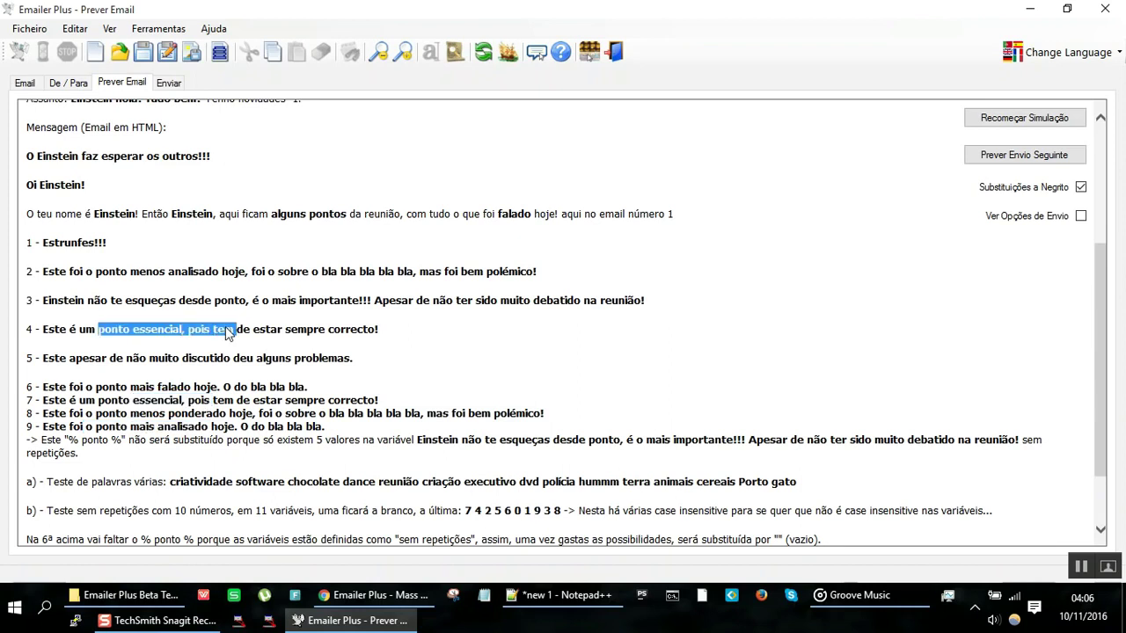
Step: Look over the preview once more, then return to the Email tab
left_click(24, 83)
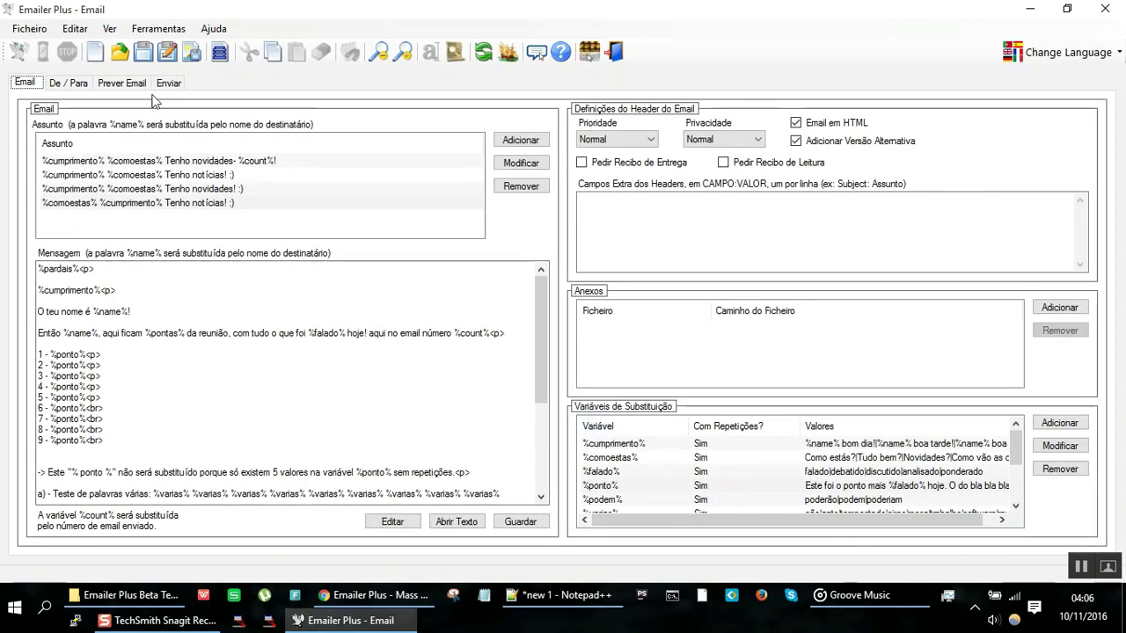
left_click(136, 86)
scroll(202, 329, "down", 3)
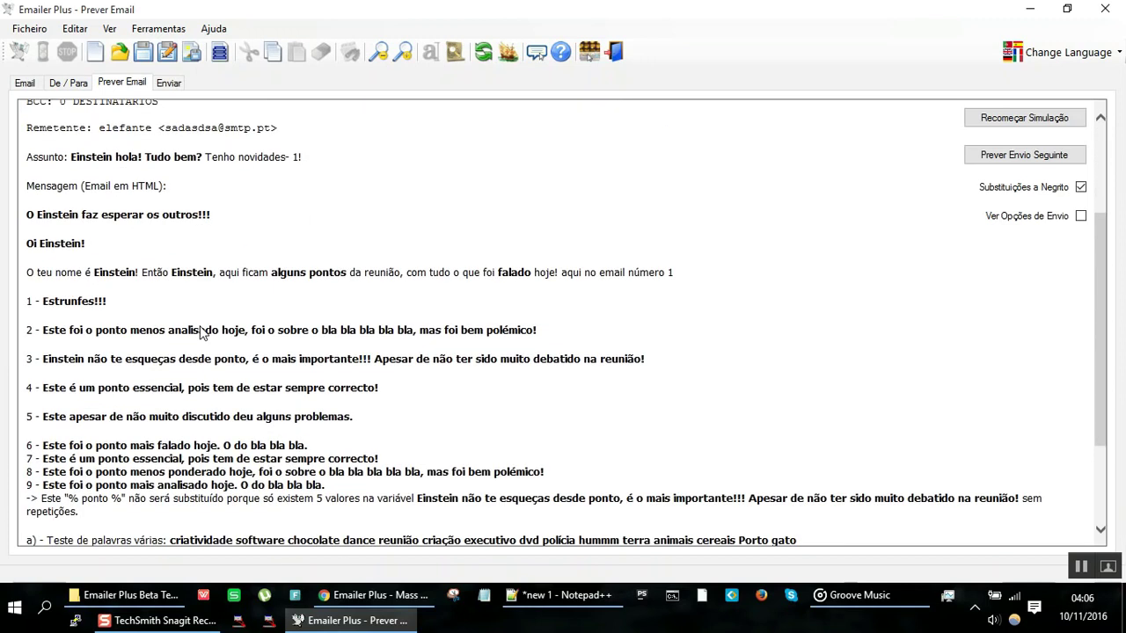
left_click(25, 84)
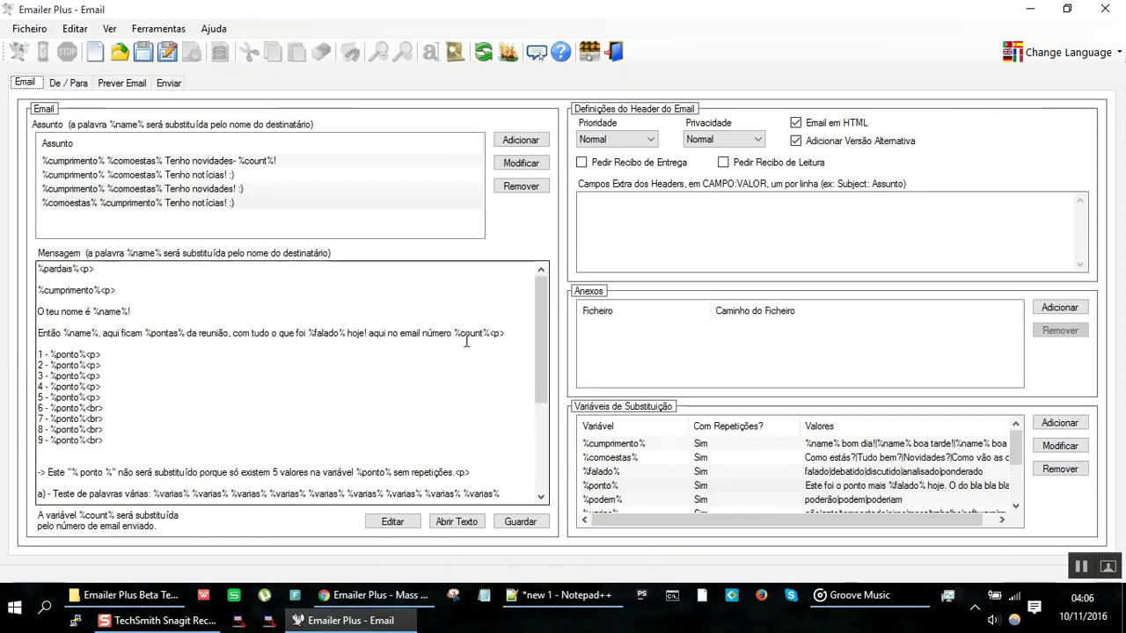
Step: Set the %ponto% variable to Sem Repetições and save it with Modificar
left_click(647, 473)
left_click(648, 486)
double_click(648, 486)
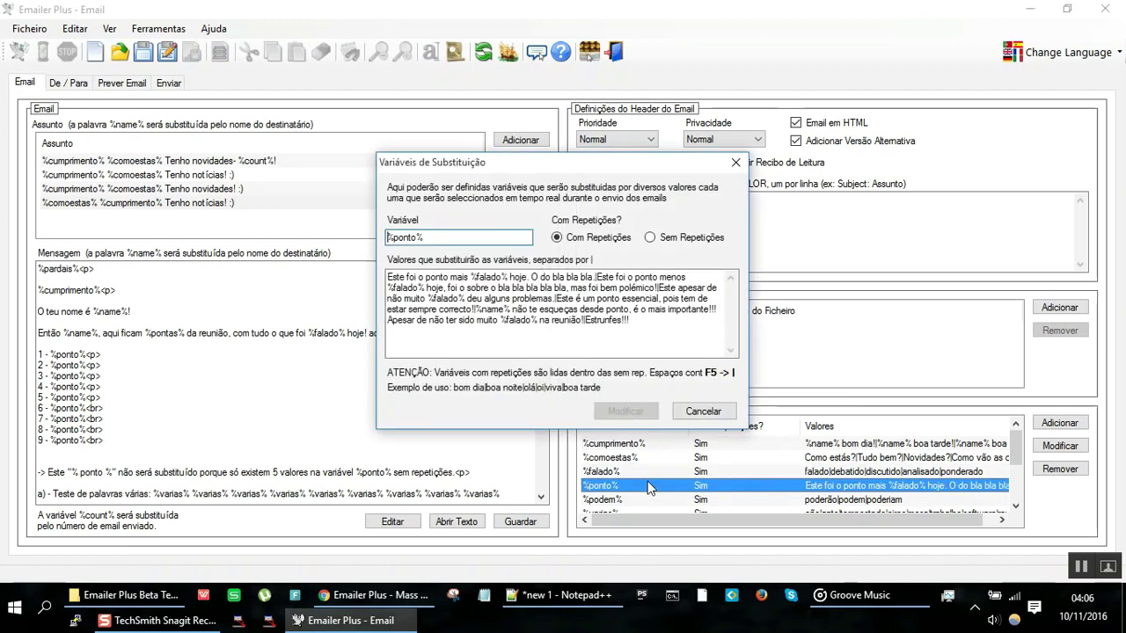
left_click(683, 237)
left_click(642, 410)
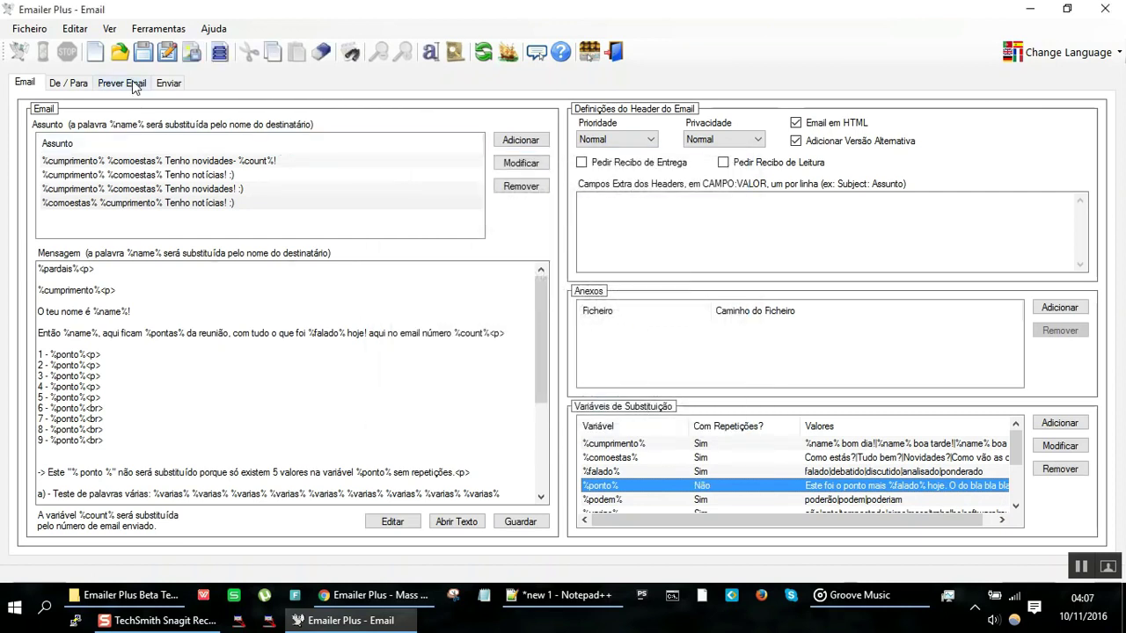
Step: Regenerate the preview to confirm points 7–9 are blank, then return to Email
left_click(132, 82)
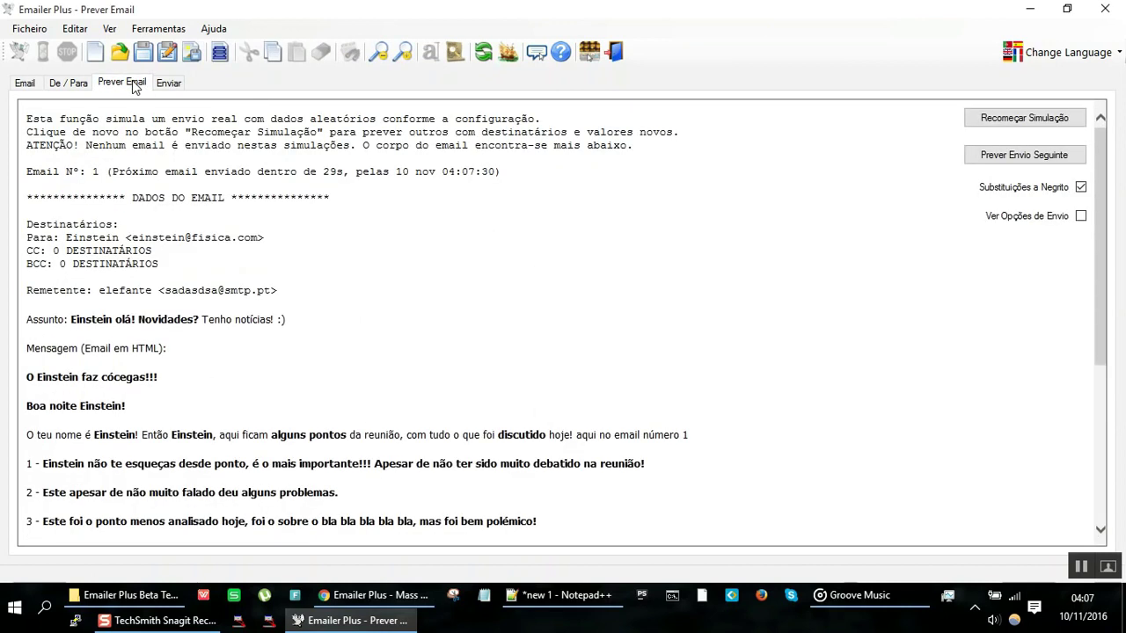
left_click(996, 118)
scroll(380, 264, "down", 2)
scroll(381, 264, "down", 1)
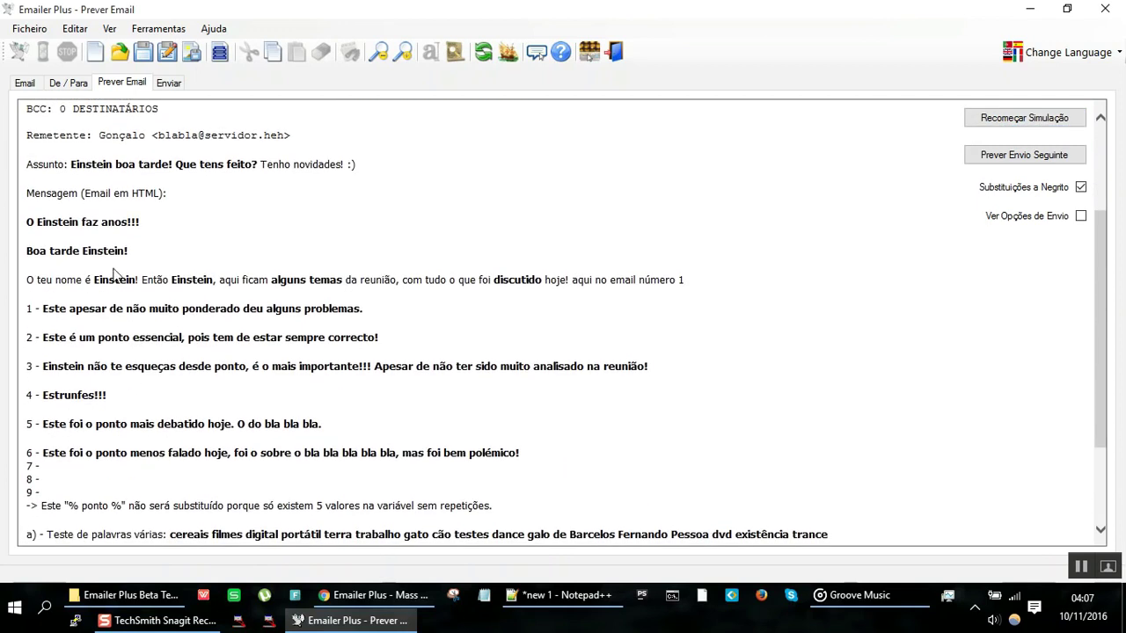
left_click(29, 83)
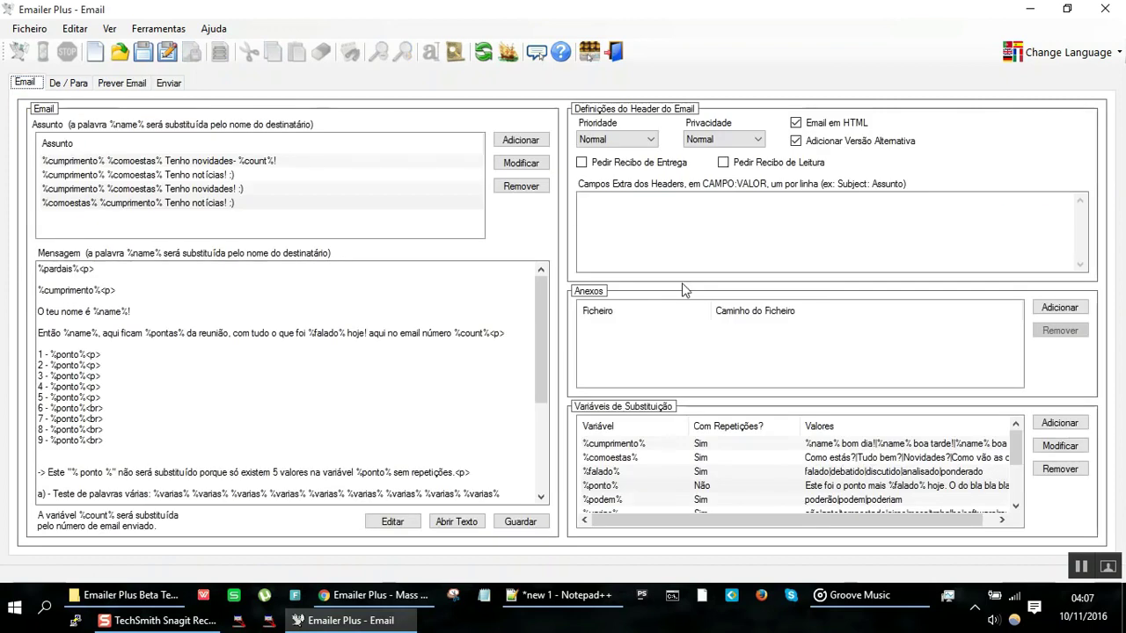
Step: Append tardígrados, streptomyces coelicolor and ácido acetilsalicílico to the %ponto% values and save
double_click(649, 485)
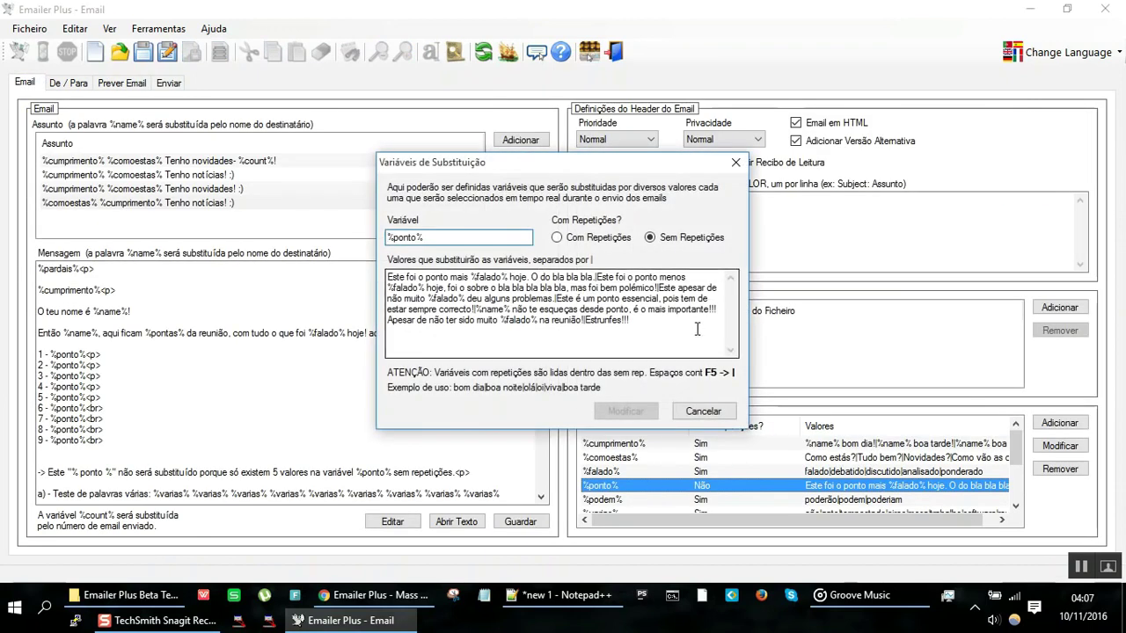
left_click(696, 329)
type("!")
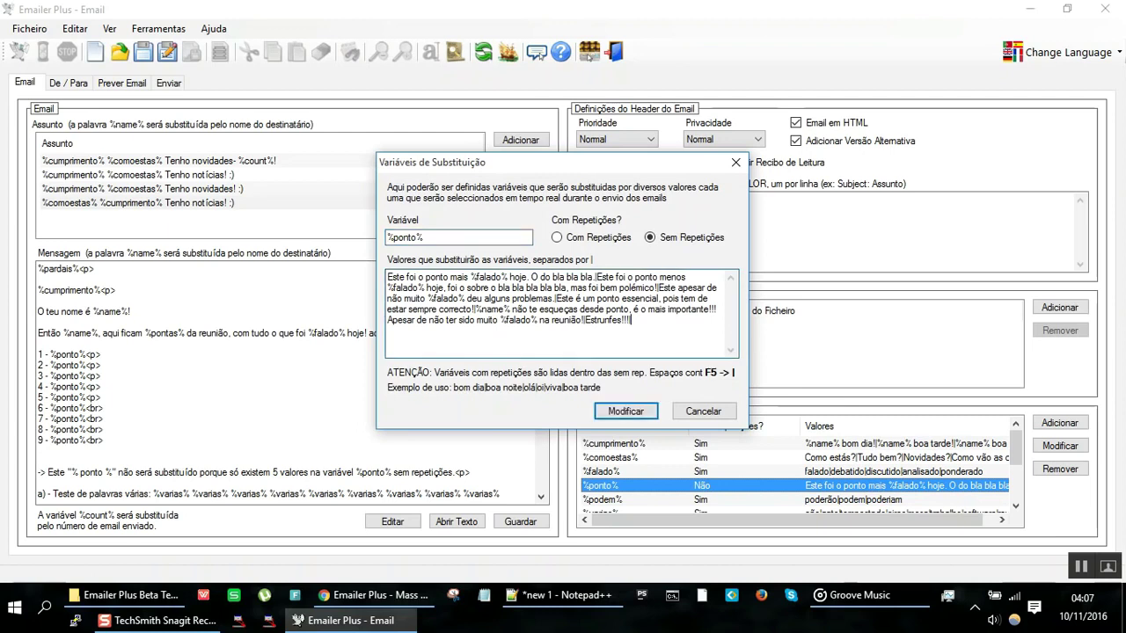
type("|tardígrados")
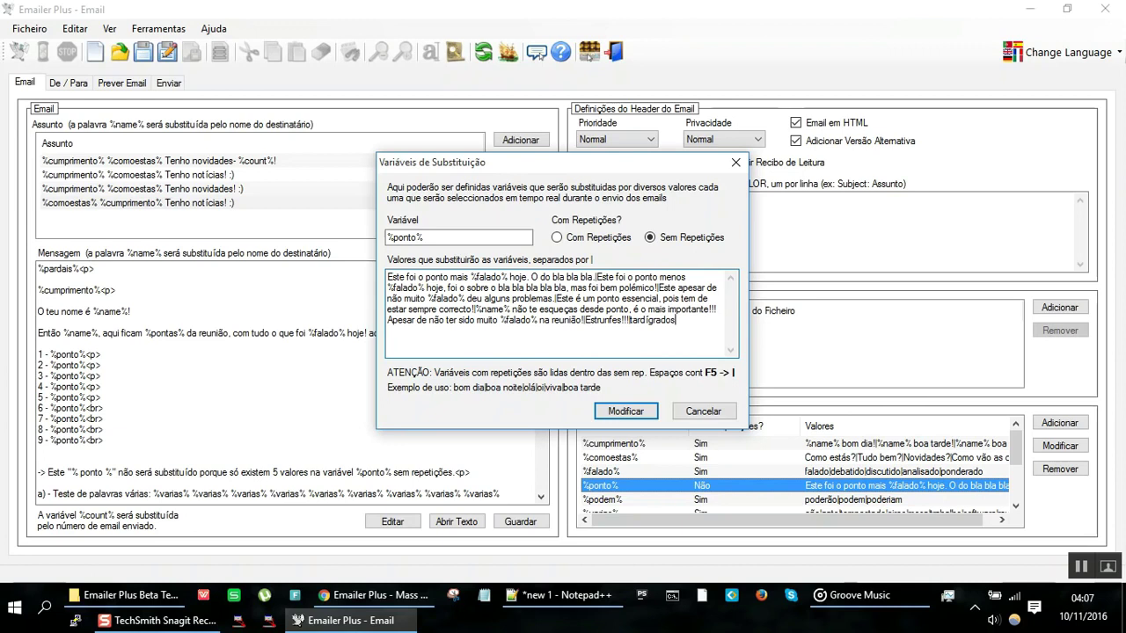
type("|streptomyces coelicolor|ácido acetilsalicílico|")
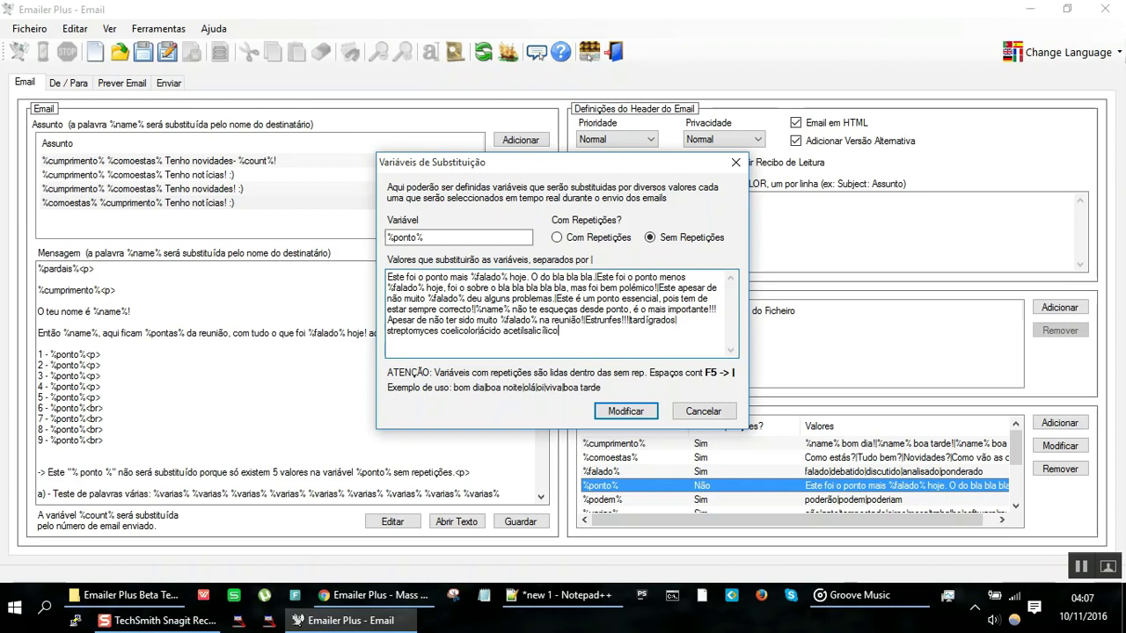
left_click(626, 412)
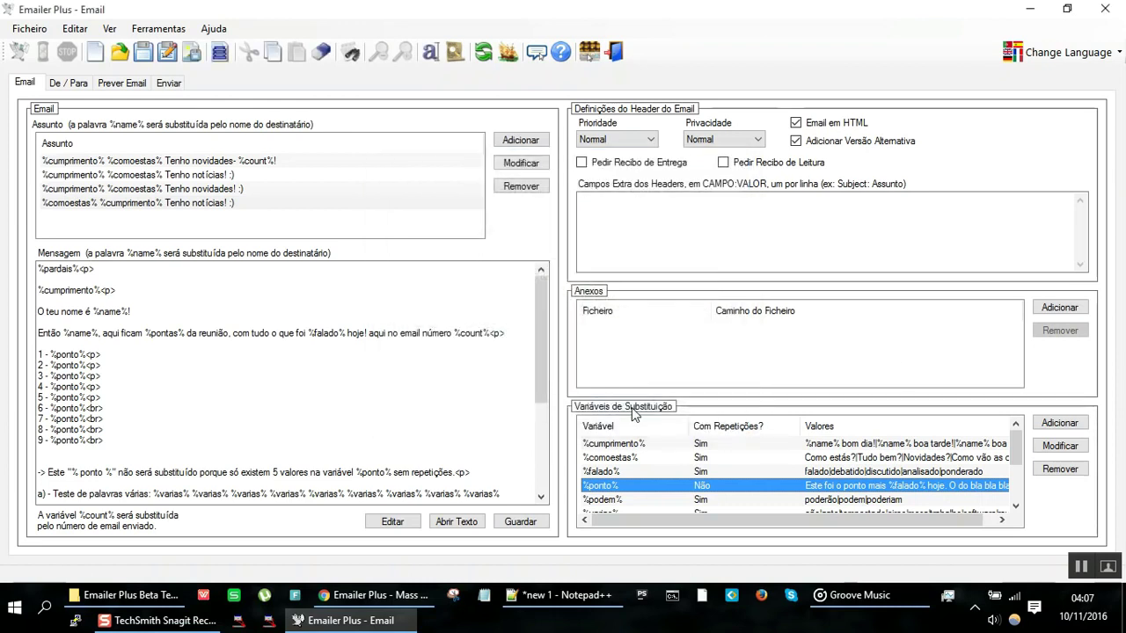
left_click_drag(74, 365, 106, 439)
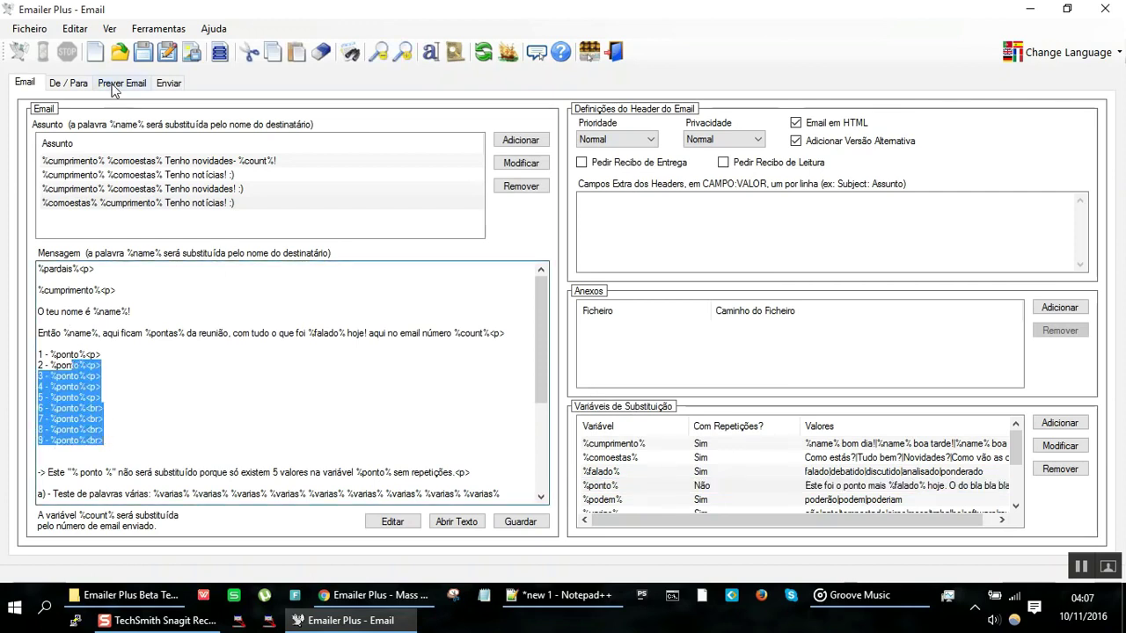
left_click(113, 84)
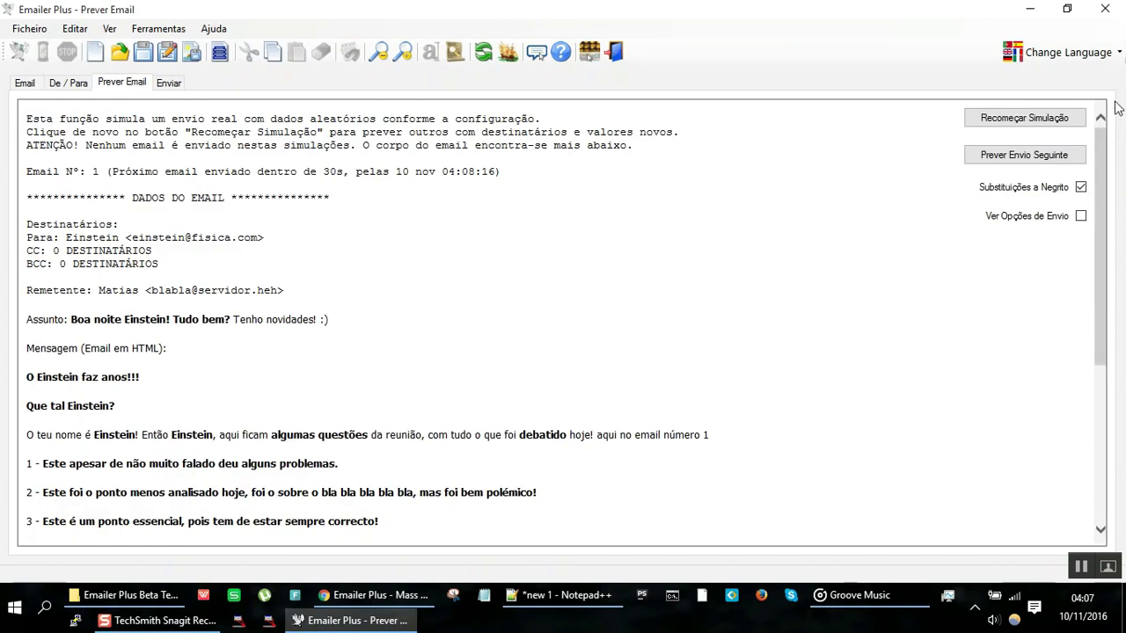
left_click(1023, 117)
left_click(1023, 118)
left_click(1023, 117)
scroll(371, 361, "down", 3)
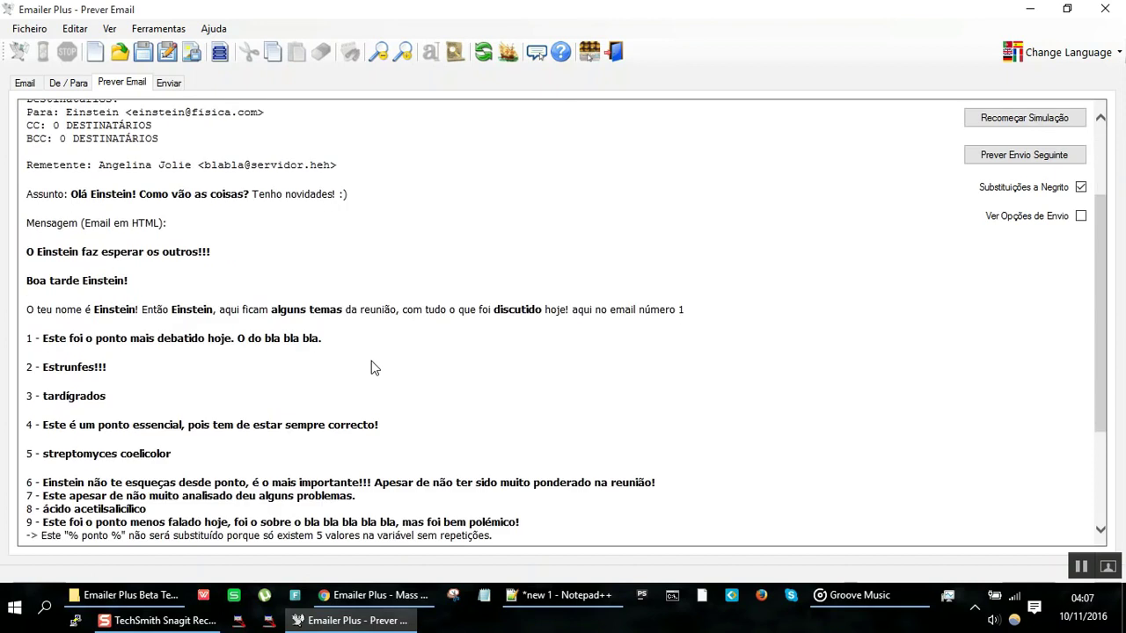
scroll(371, 368, "down", 3)
scroll(372, 367, "up", 2)
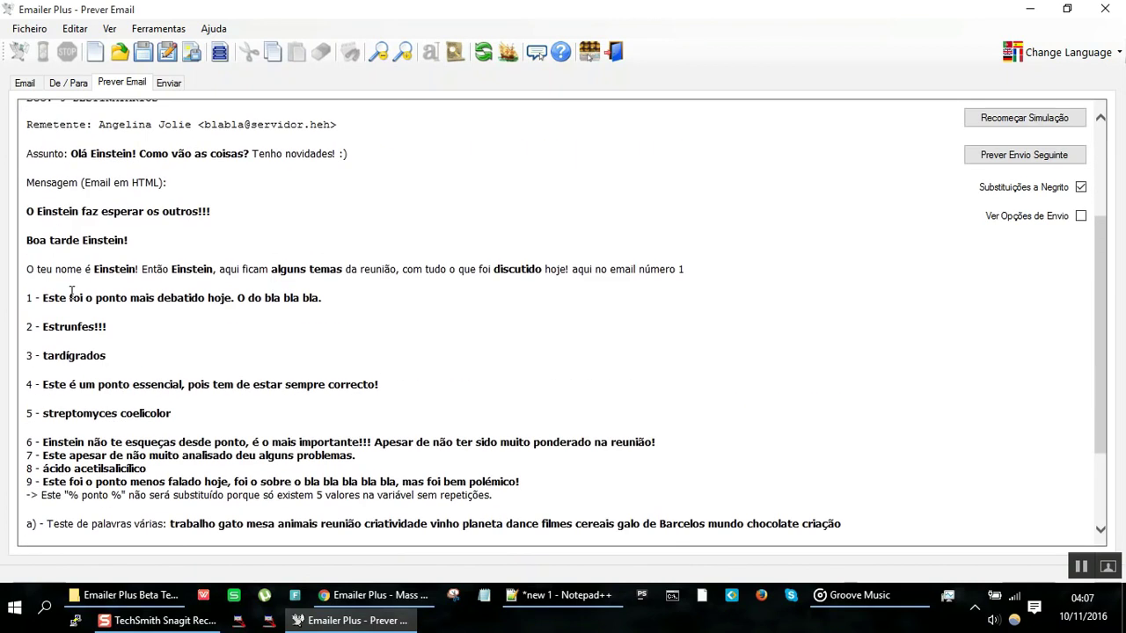
left_click_drag(67, 297, 166, 319)
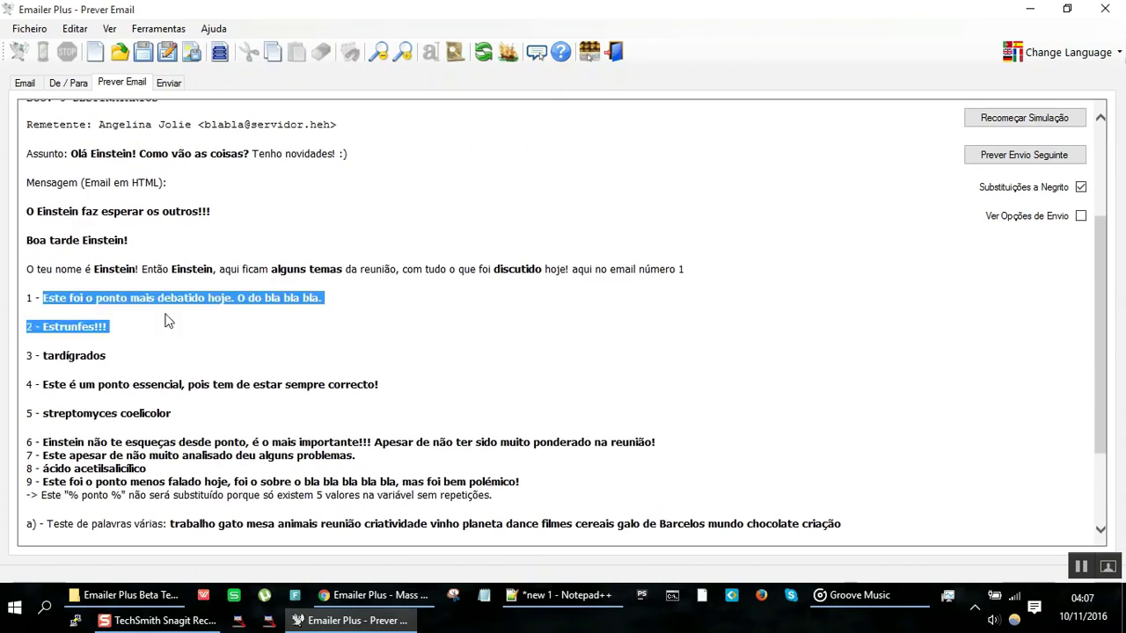
double_click(109, 328)
double_click(72, 356)
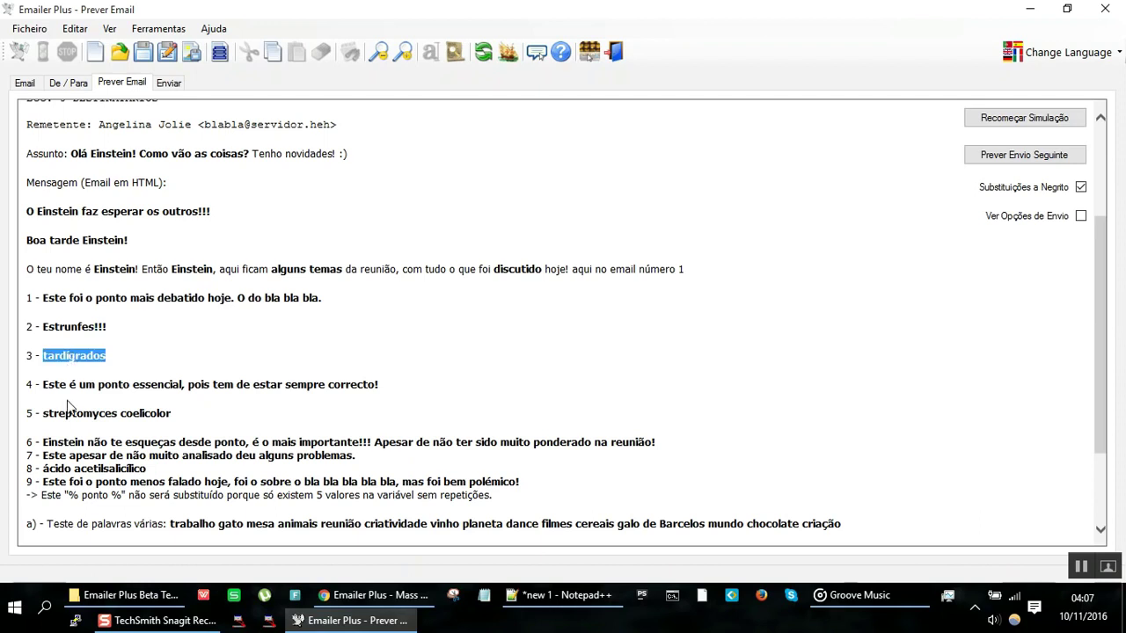
double_click(82, 410)
left_click(91, 415)
triple_click(85, 472)
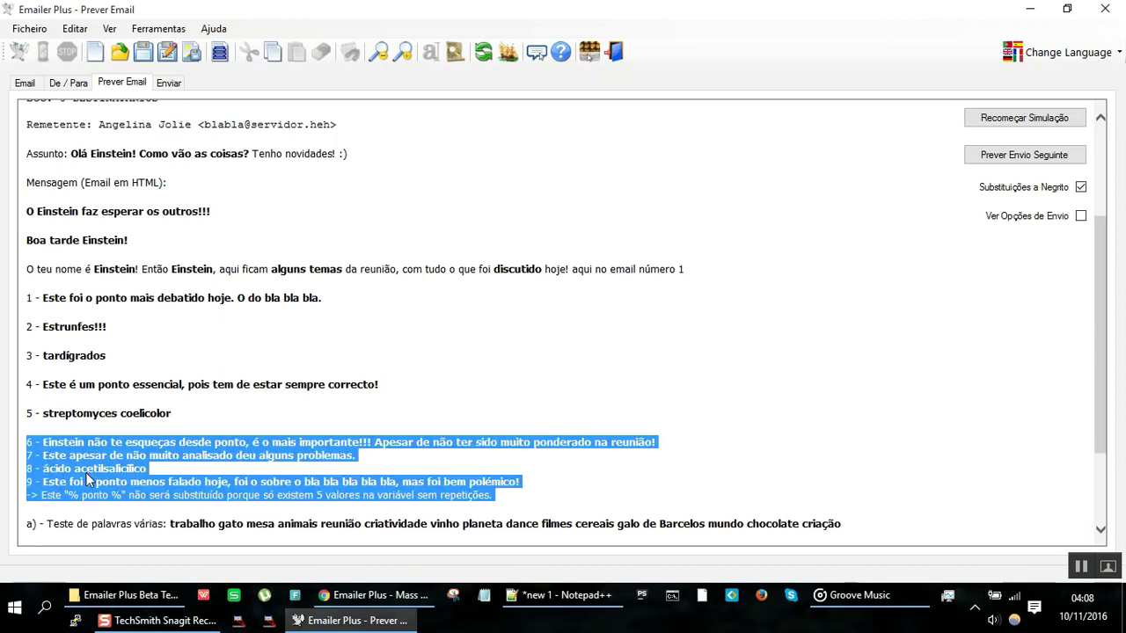
left_click(1024, 117)
left_click(1025, 117)
left_click(1025, 117)
left_click(1025, 117)
left_click(1024, 117)
left_click(1025, 117)
left_click(1024, 117)
scroll(488, 281, "down", 8)
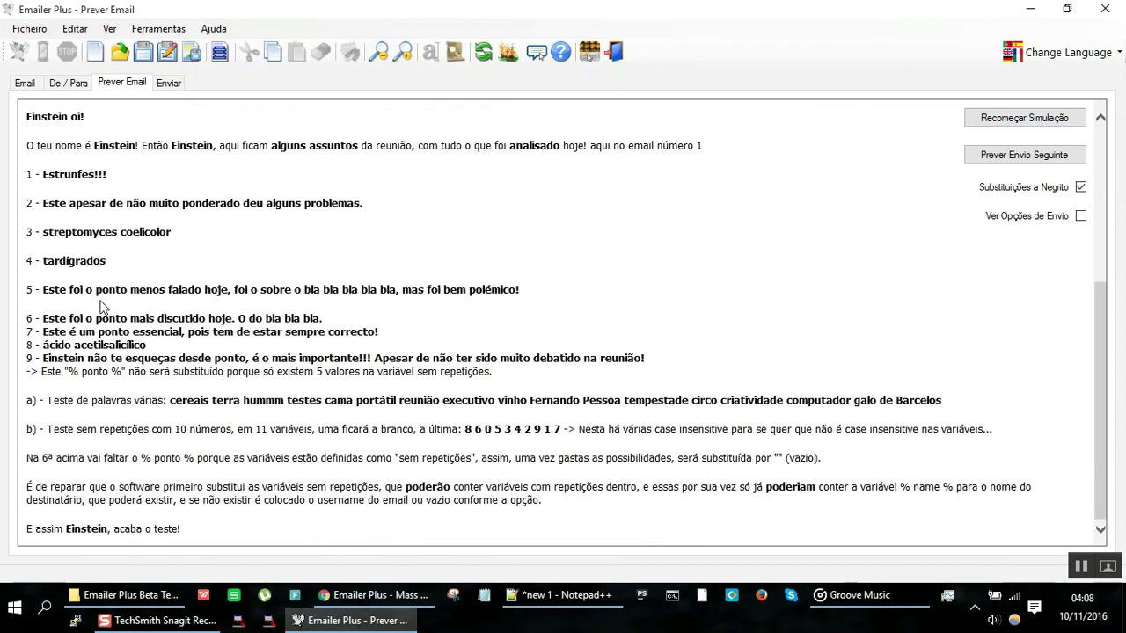
left_click_drag(68, 172, 123, 359)
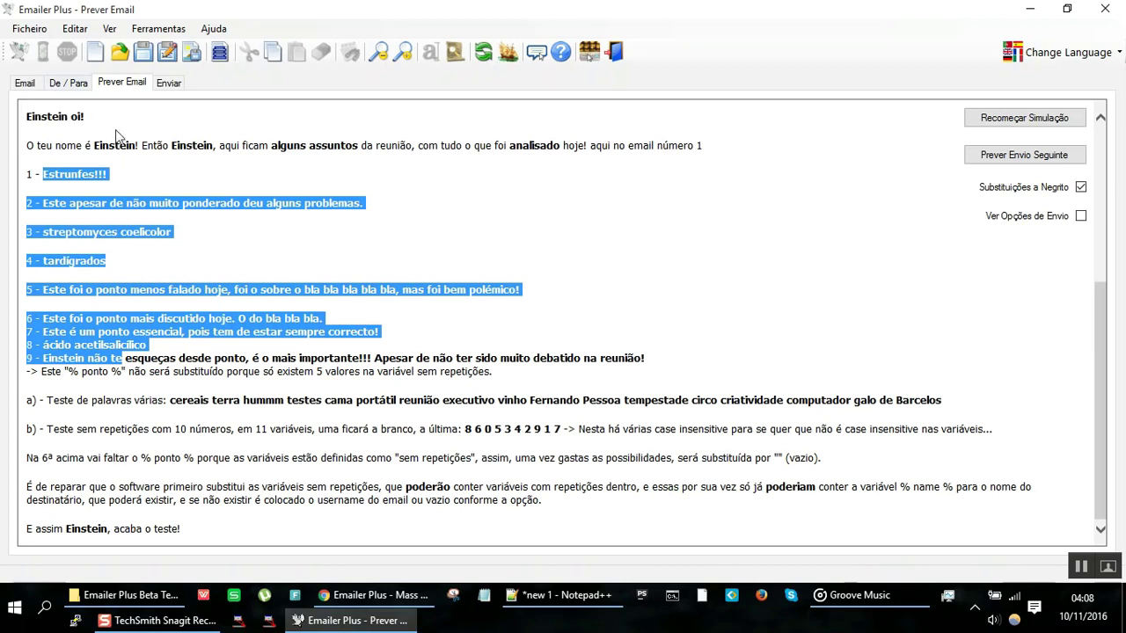
left_click(26, 83)
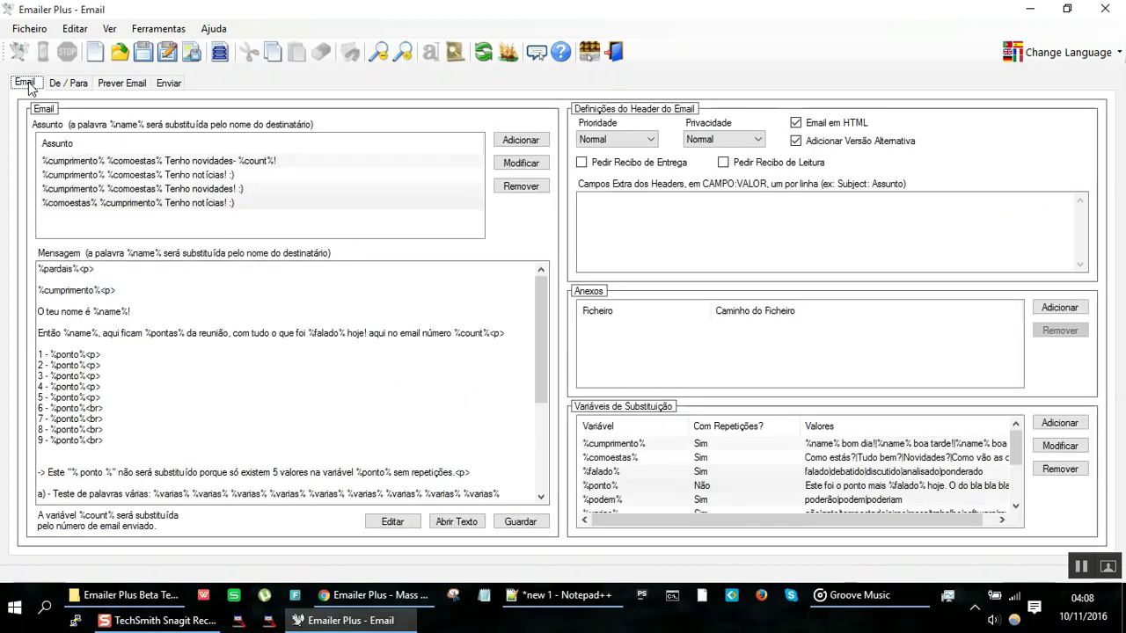
Step: Open the message in Editor de Texto, close it choosing Não, then open %cumprimento%
left_click(651, 475)
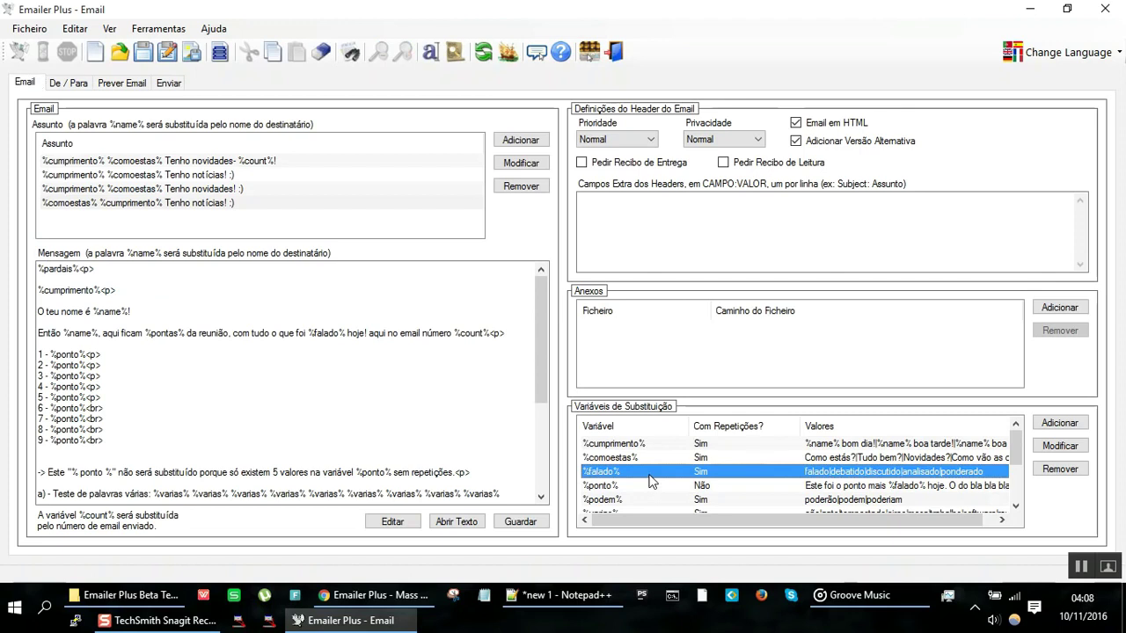
left_click(96, 280)
double_click(81, 290)
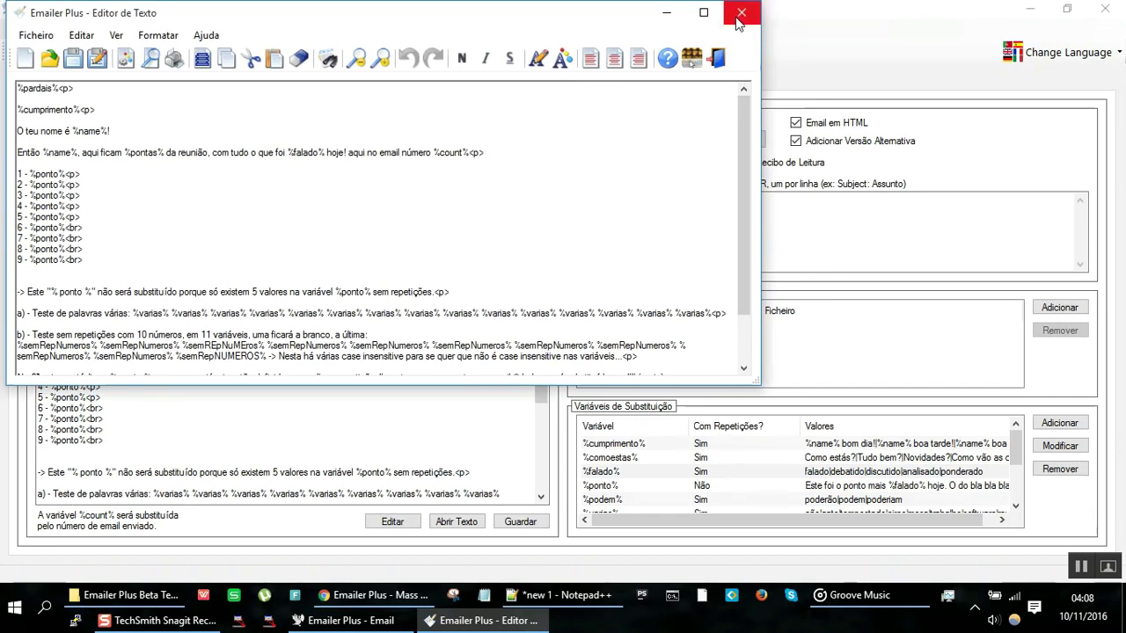
left_click(739, 15)
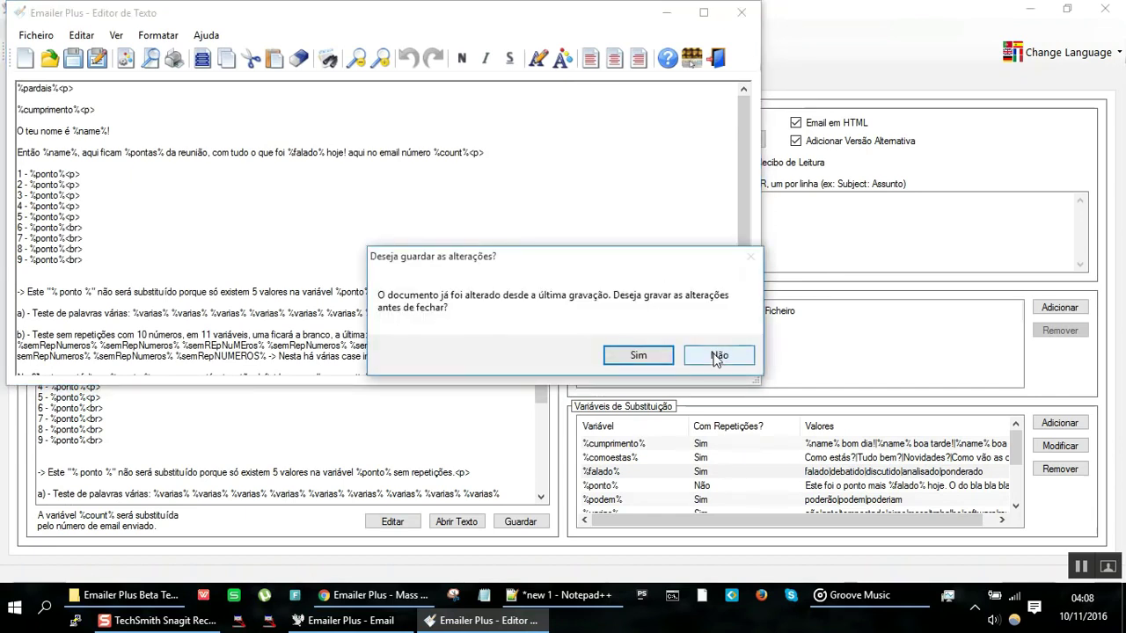
left_click(717, 354)
double_click(669, 440)
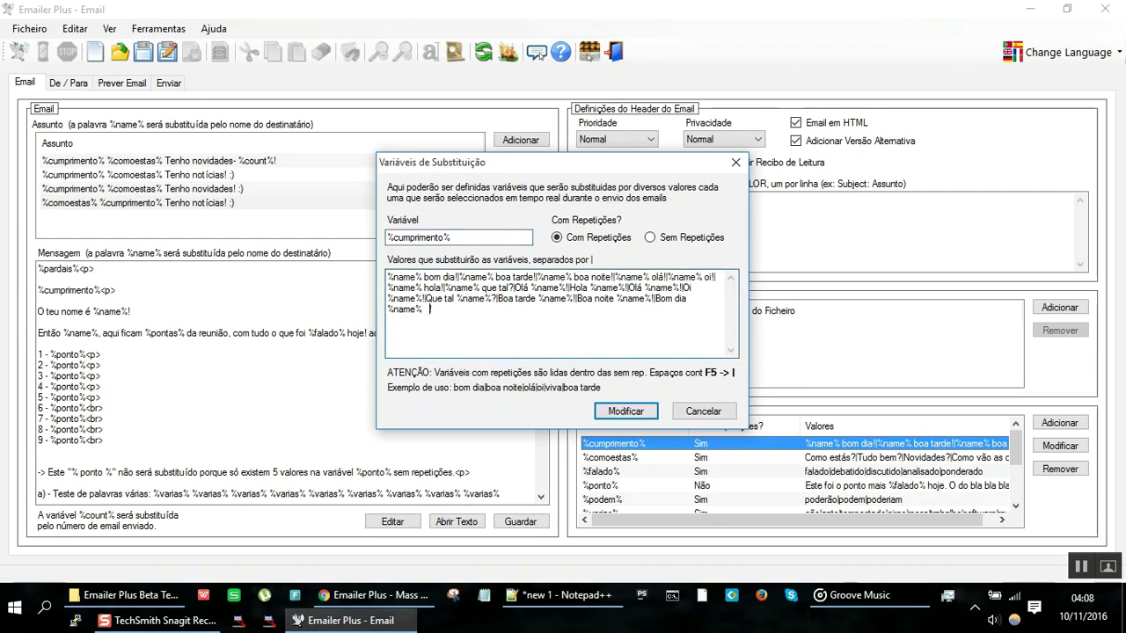
Step: Add '%comoestas%' to the %cumprimento% greeting values and save with Modificar
type("%comoestas%")
key("BackSpace")
key("BackSpace")
key("BackSpace")
type("%")
left_click(619, 411)
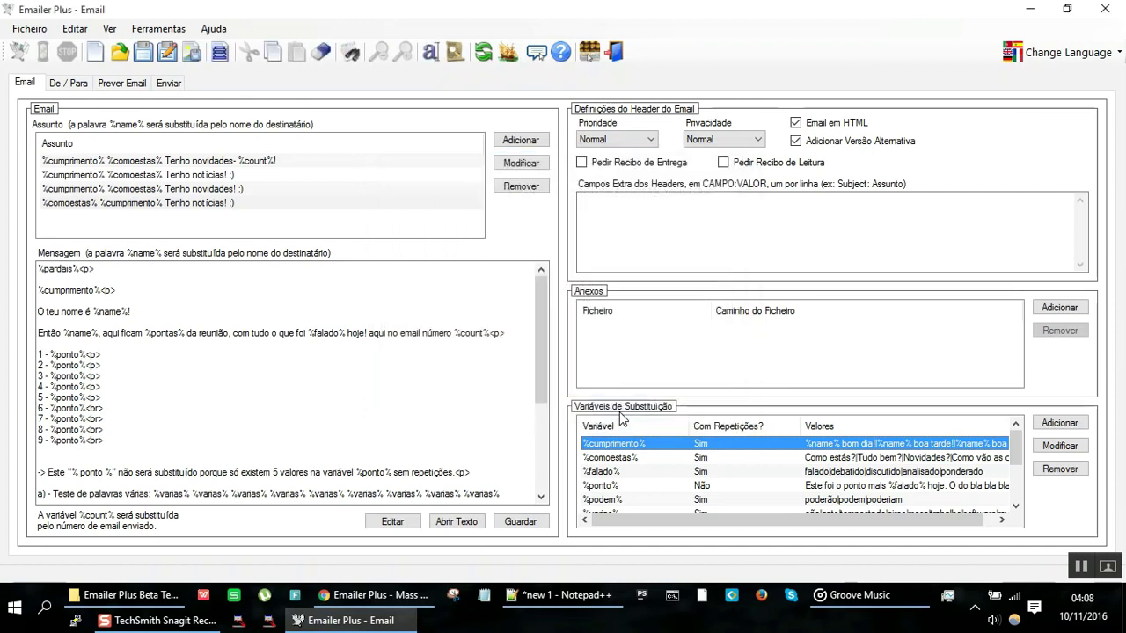
Step: Regenerate the simulated email twice, check the %ponto% note, and return to Email
left_click(106, 84)
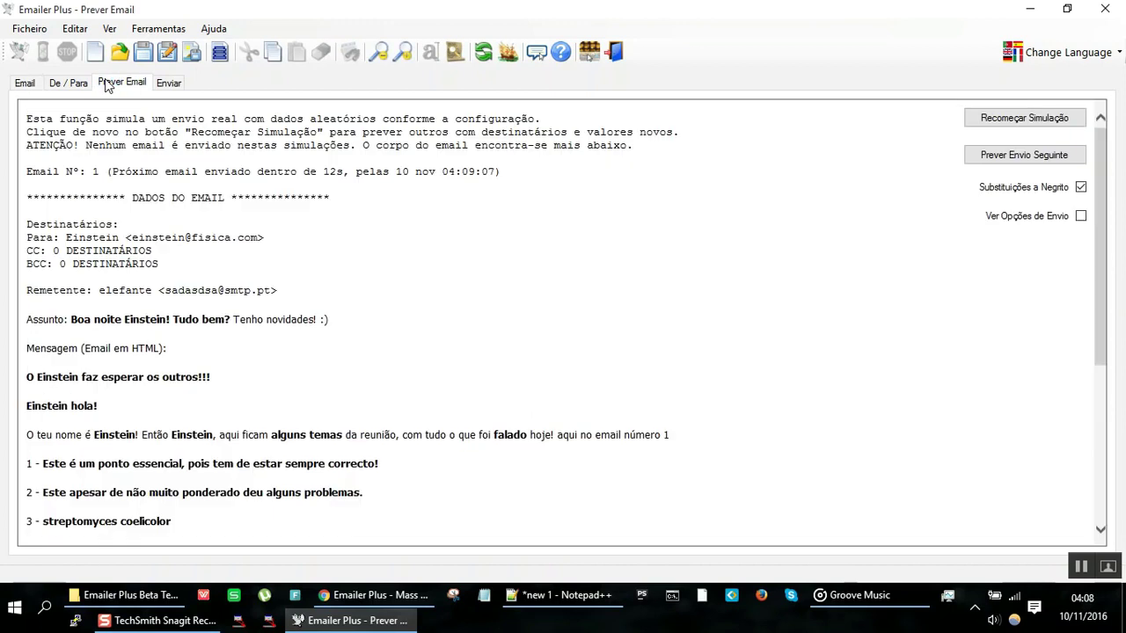
left_click(1016, 120)
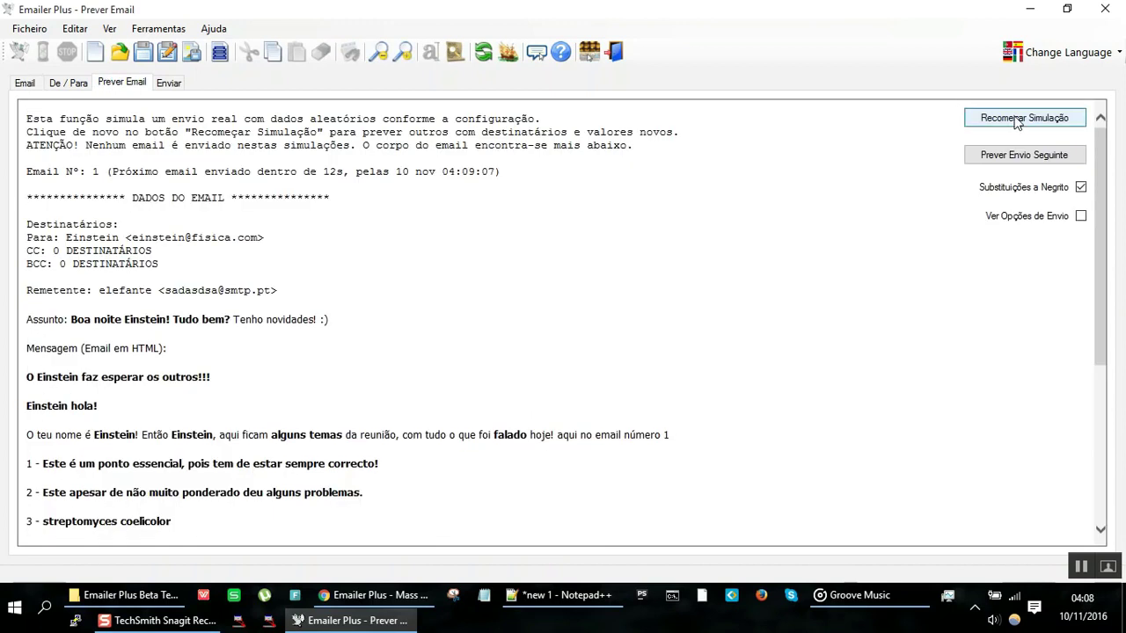
left_click(1016, 121)
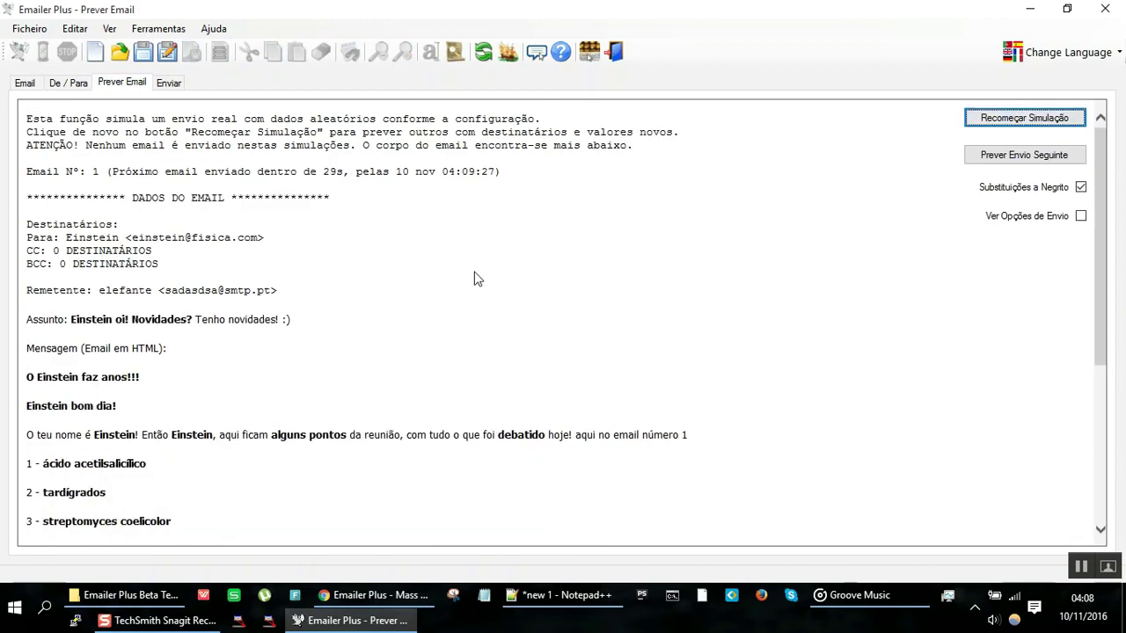
scroll(475, 279, "down", 3)
scroll(475, 279, "down", 1)
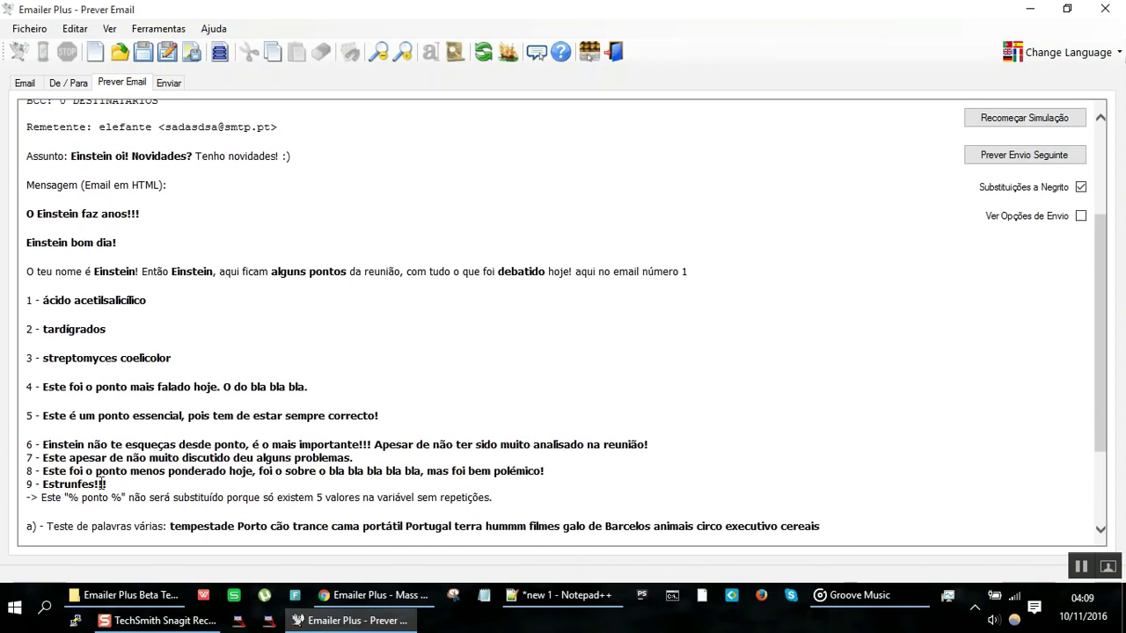
left_click_drag(151, 500, 44, 508)
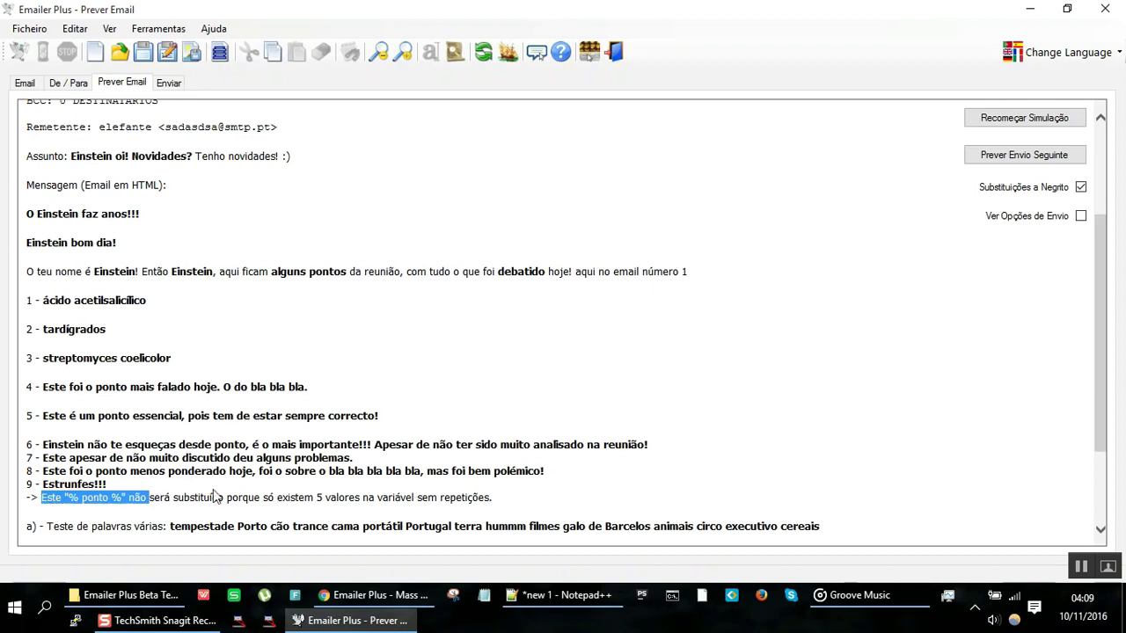
left_click(95, 503)
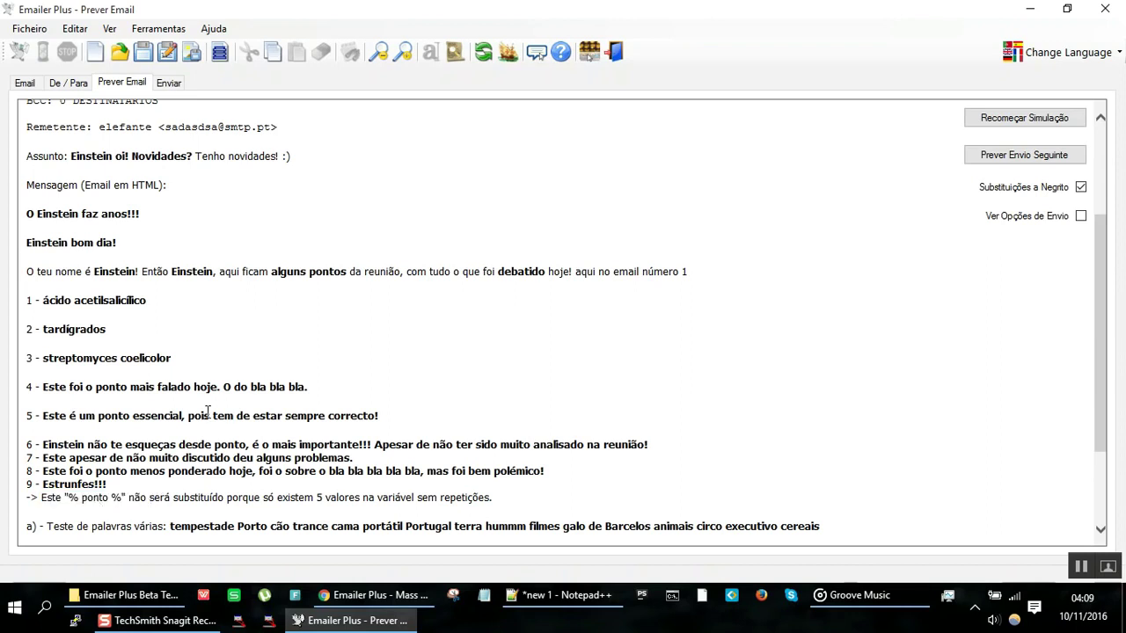
left_click(26, 83)
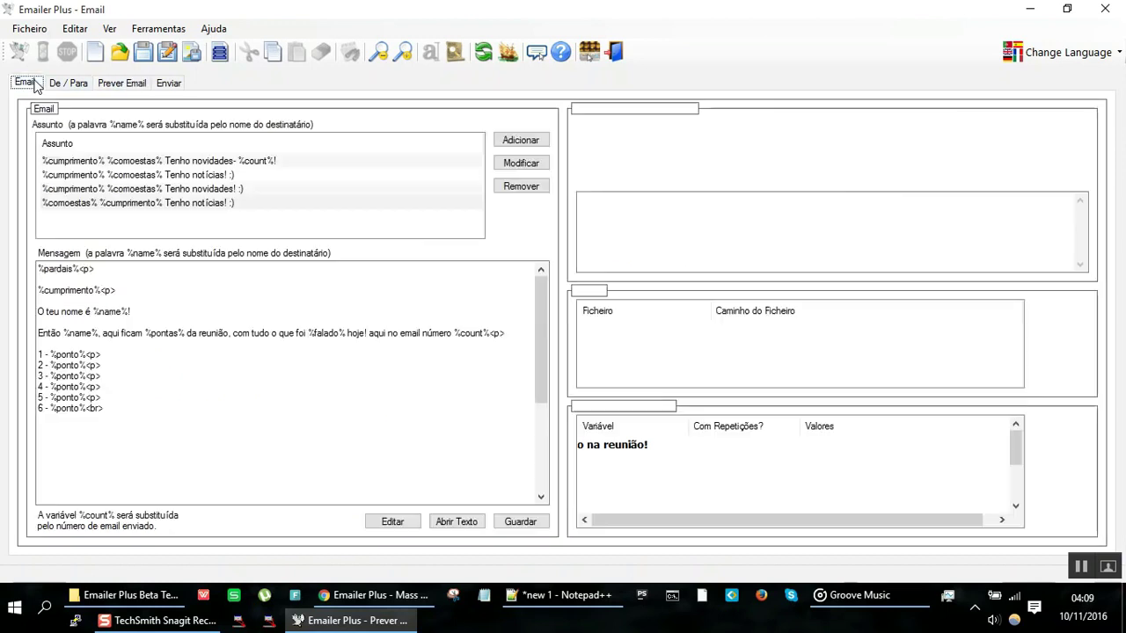
Step: Regenerate the preview three more times, check the 'Que tal Einstein?' greeting, then return
left_click(125, 84)
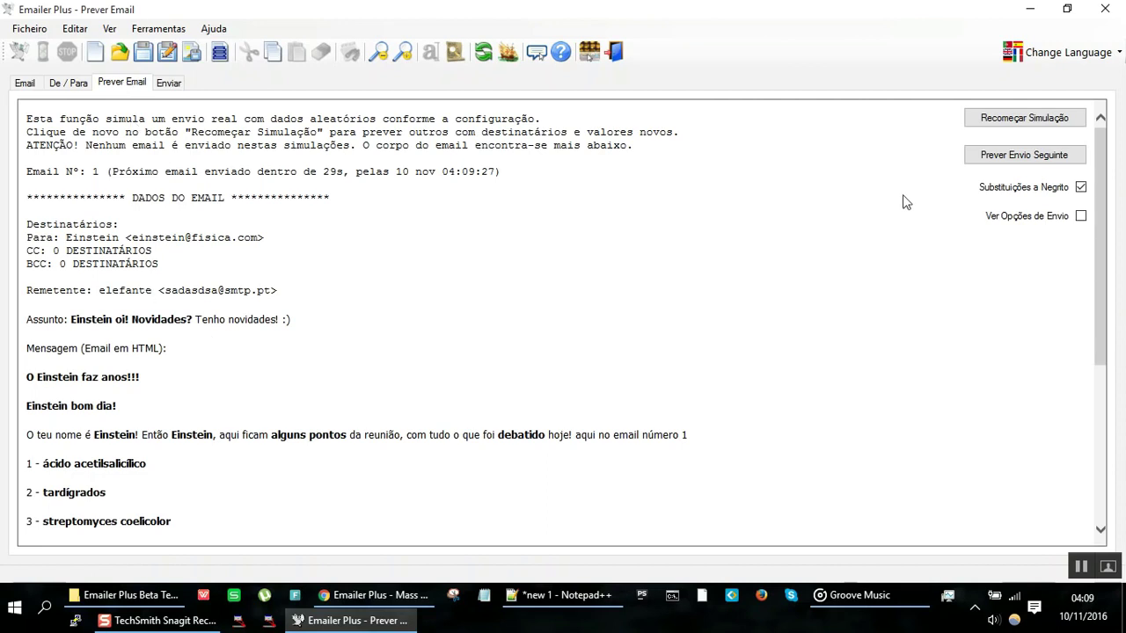
left_click(1005, 121)
left_click(1006, 124)
left_click(1007, 127)
left_click_drag(111, 405, 36, 411)
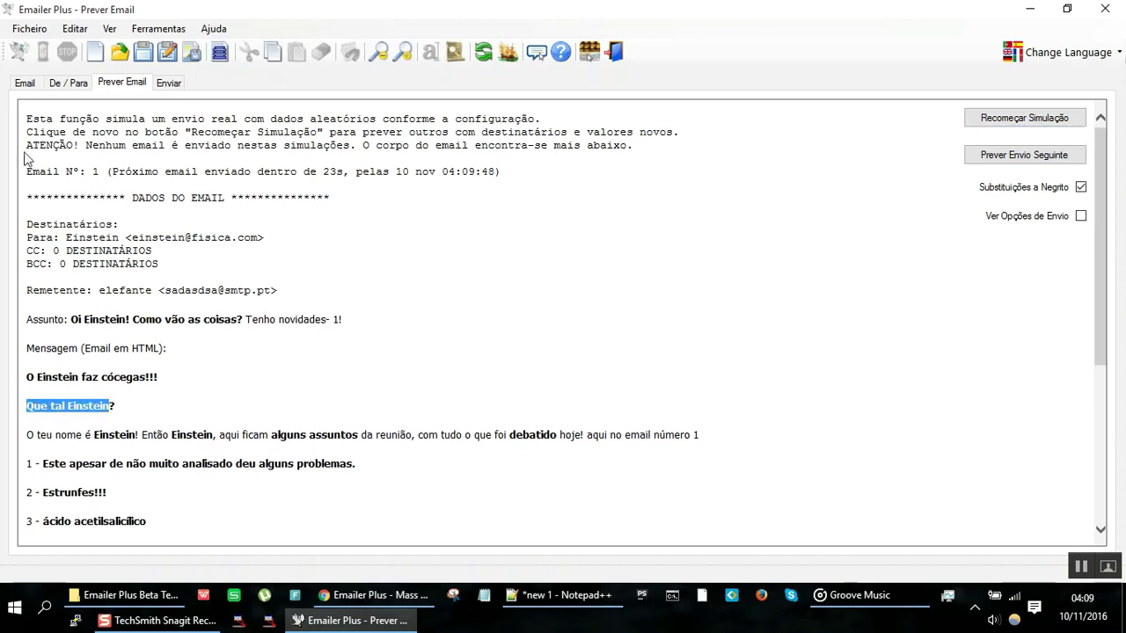
left_click(24, 83)
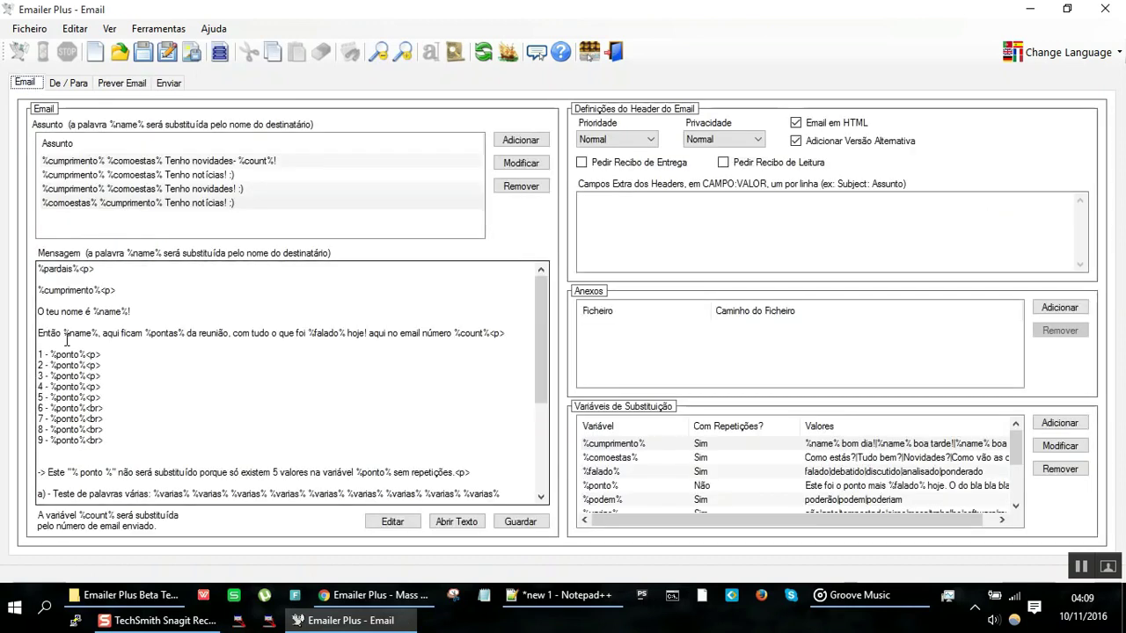
left_click(87, 289)
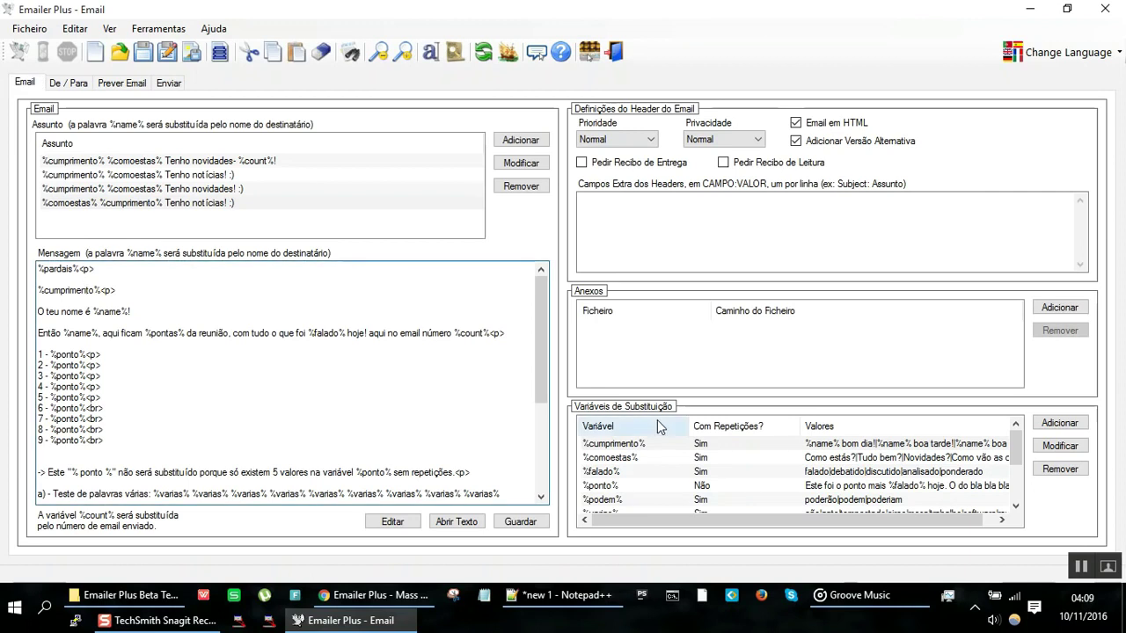
double_click(668, 450)
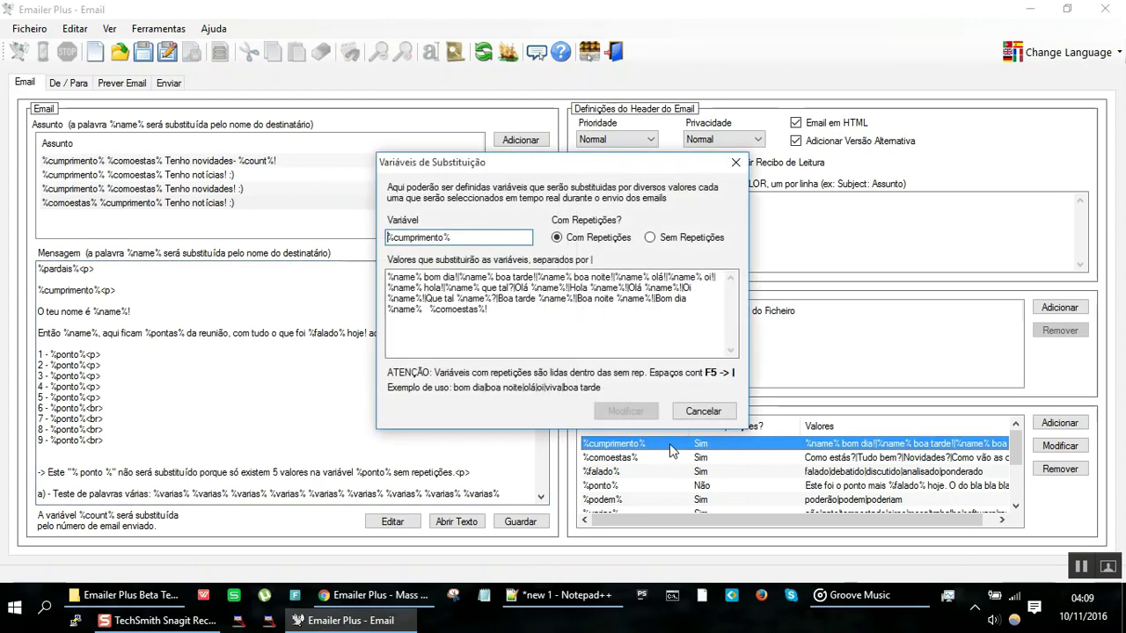
left_click(494, 313)
key("BackSpace")
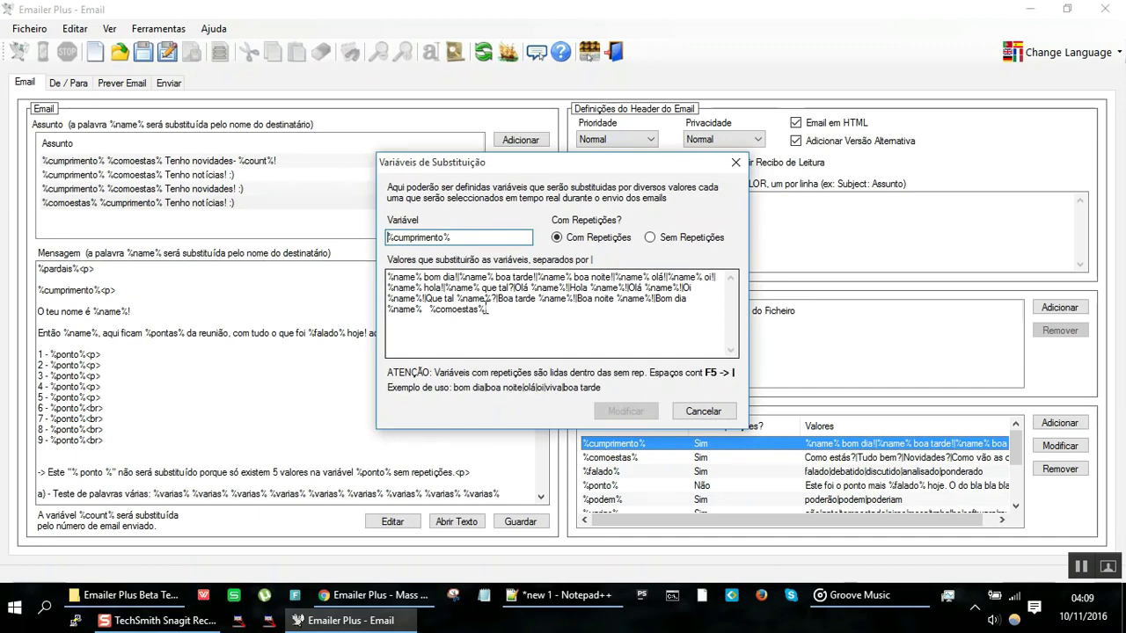
left_click(694, 413)
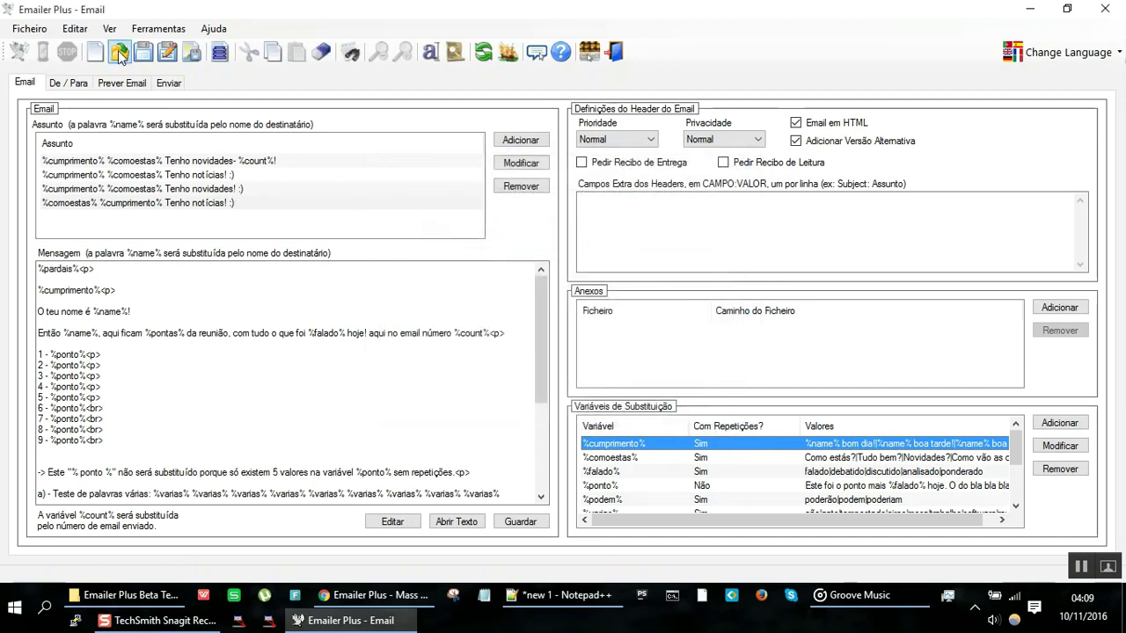
left_click(125, 82)
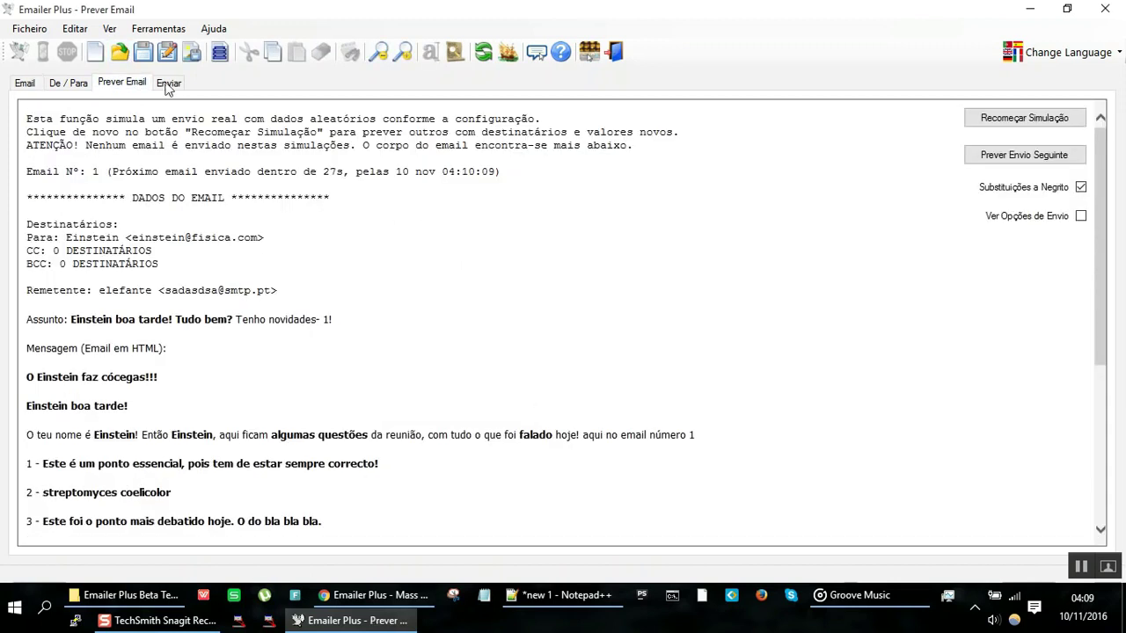
left_click(1020, 123)
left_click(1020, 125)
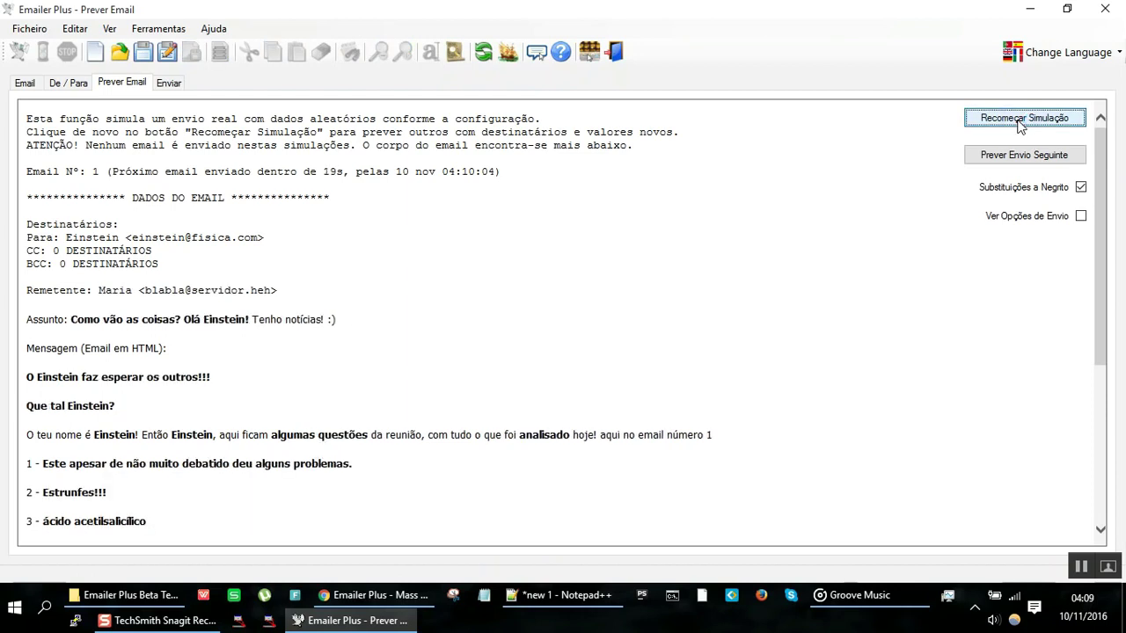
left_click(1020, 123)
left_click(1019, 123)
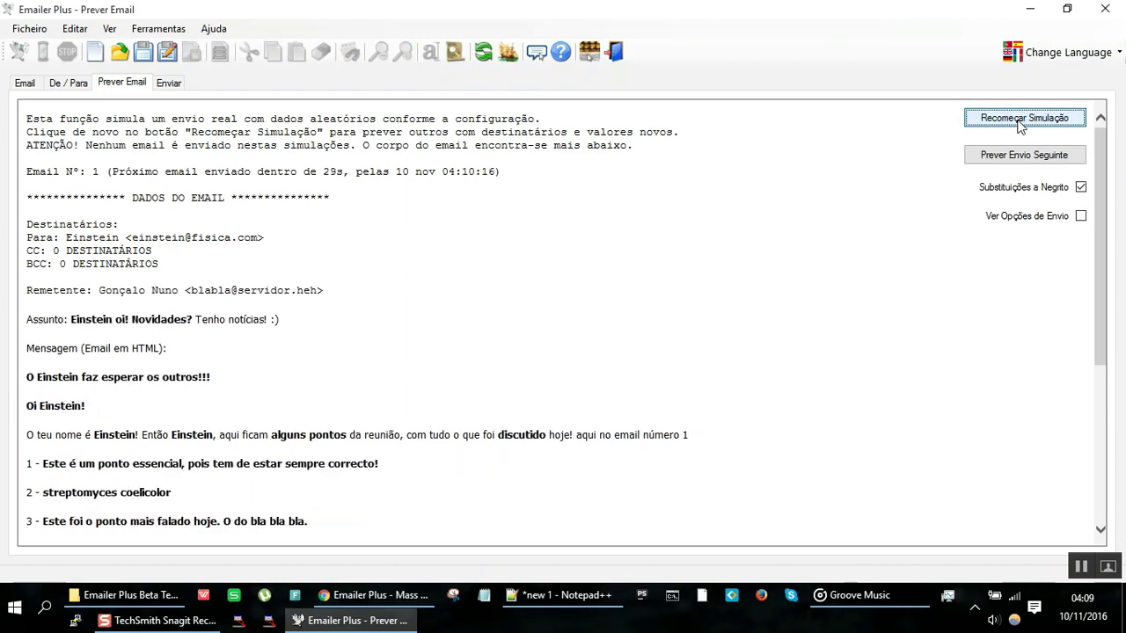
left_click(1019, 124)
left_click(1020, 123)
left_click(1019, 123)
left_click(1019, 124)
left_click(1019, 123)
left_click(1020, 123)
left_click(1019, 123)
left_click(1019, 123)
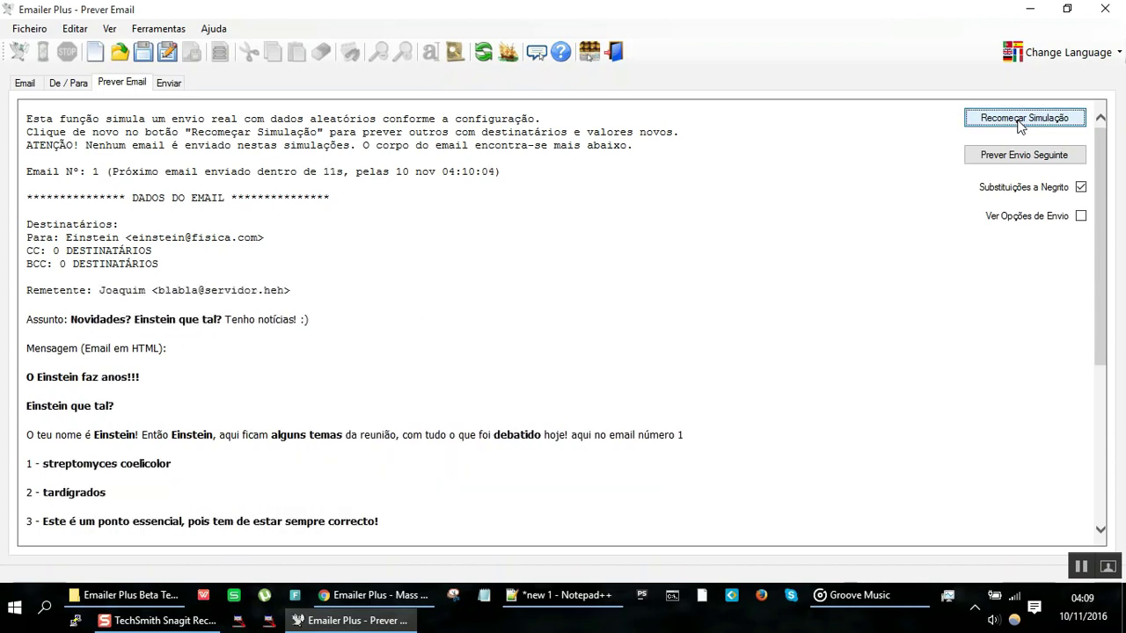
left_click(1019, 123)
left_click(1020, 123)
left_click(1019, 123)
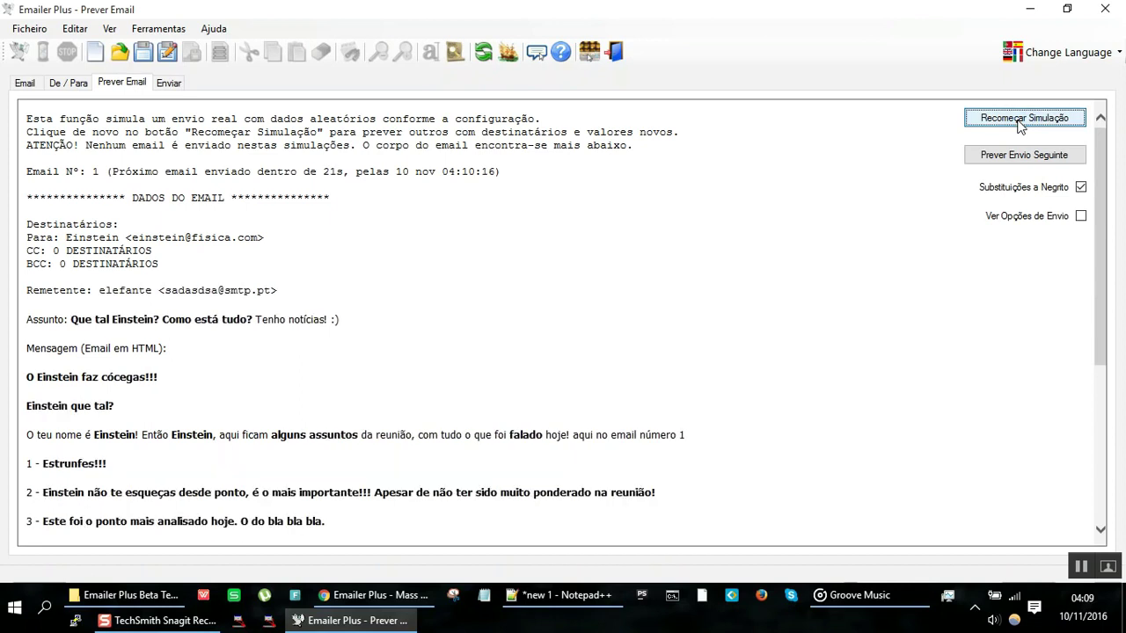
left_click(1019, 123)
left_click(1019, 123)
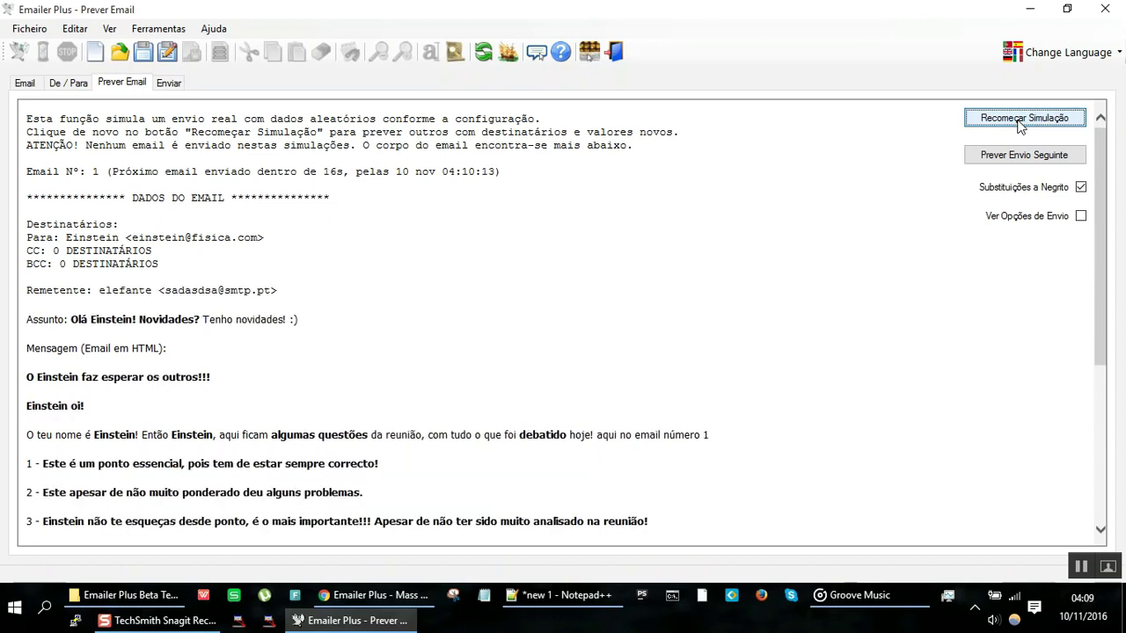
left_click(1019, 123)
left_click(1019, 123)
left_click(1019, 123)
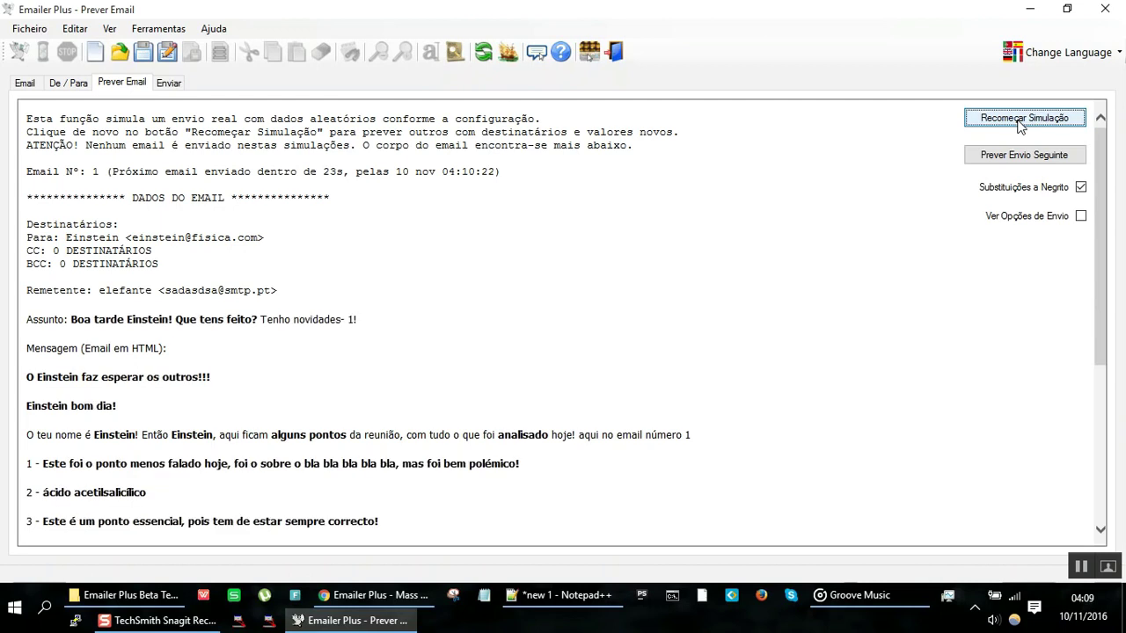
left_click(1019, 123)
left_click(1019, 123)
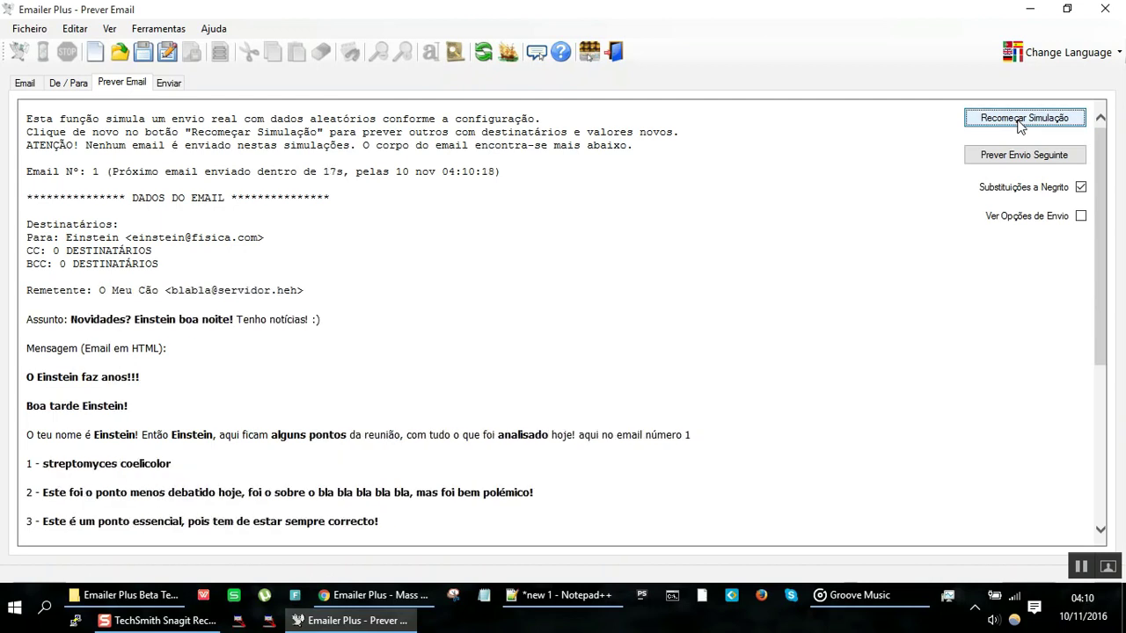
left_click(1019, 123)
left_click(1019, 123)
left_click(1020, 123)
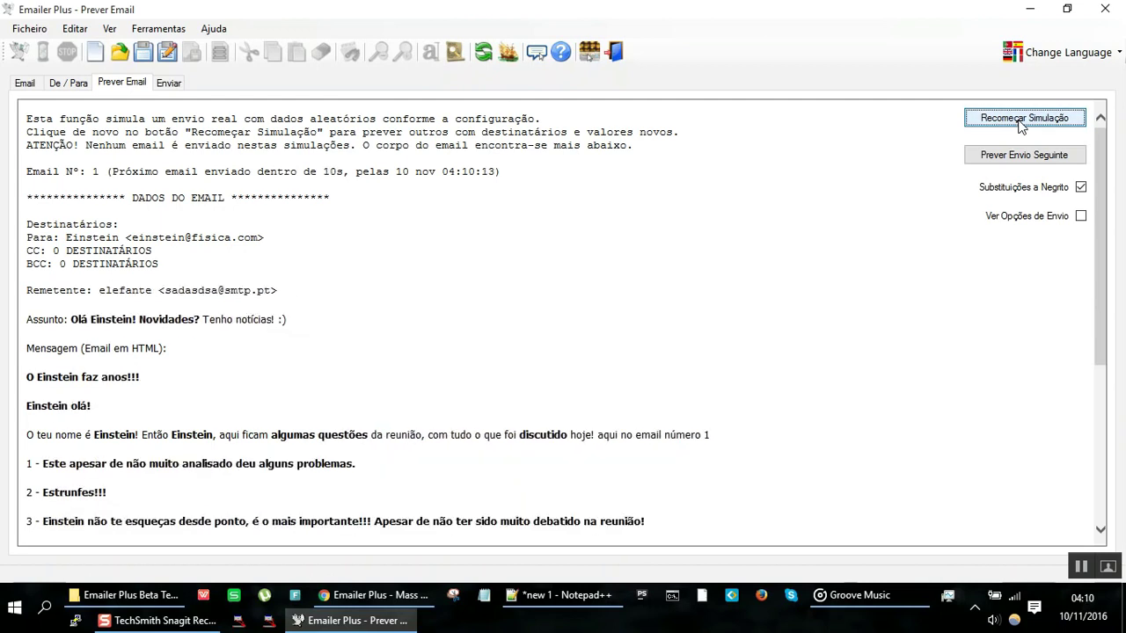
left_click(1020, 124)
left_click(1020, 123)
left_click(1019, 123)
left_click(1019, 124)
left_click(1019, 123)
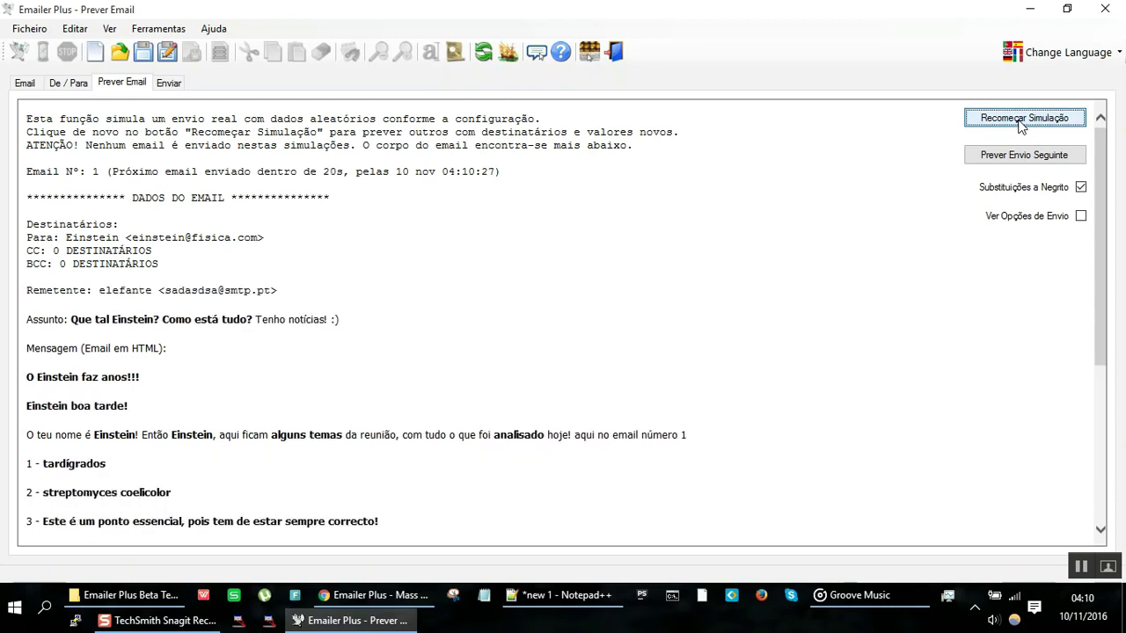
left_click(1019, 123)
left_click(1019, 123)
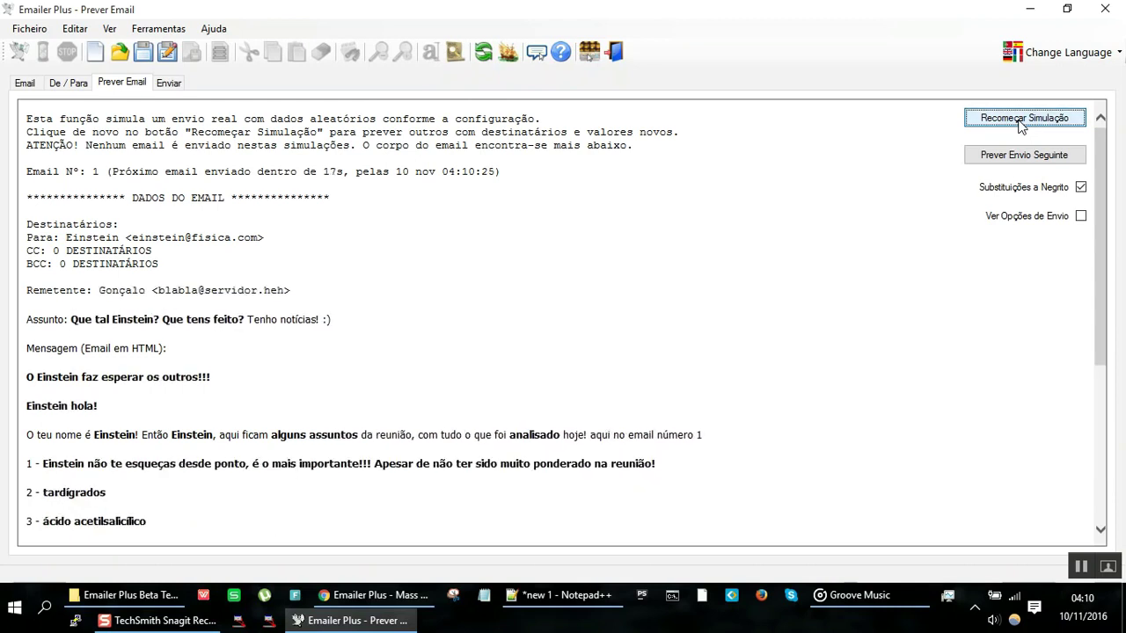
left_click(1019, 123)
left_click(1019, 123)
left_click(1019, 124)
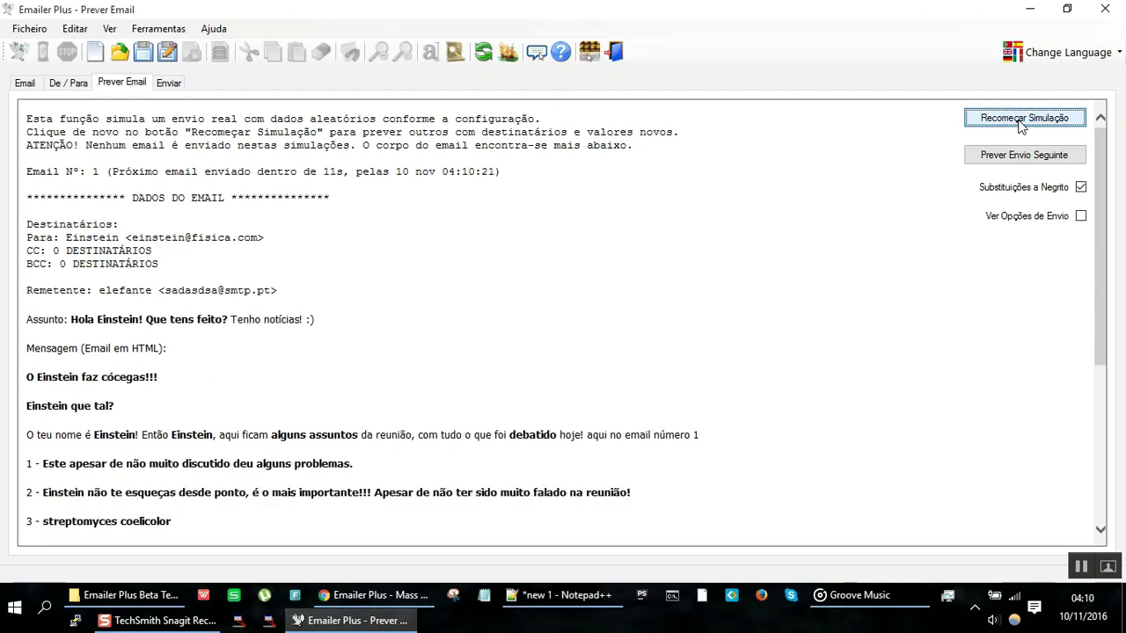
left_click(1019, 123)
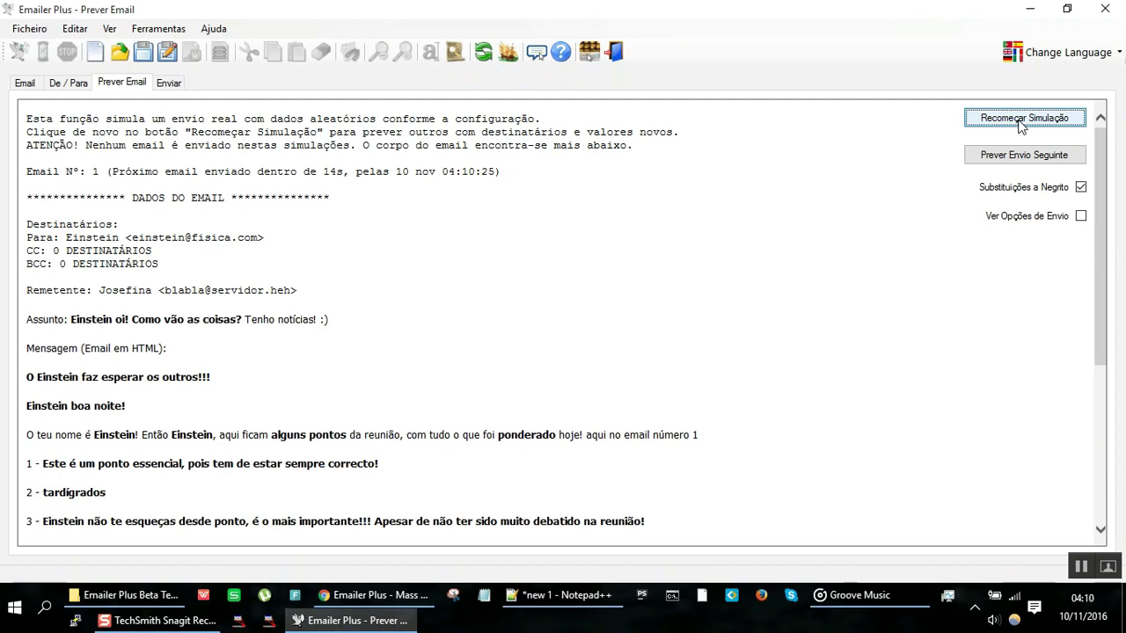
left_click(1019, 124)
left_click(1019, 123)
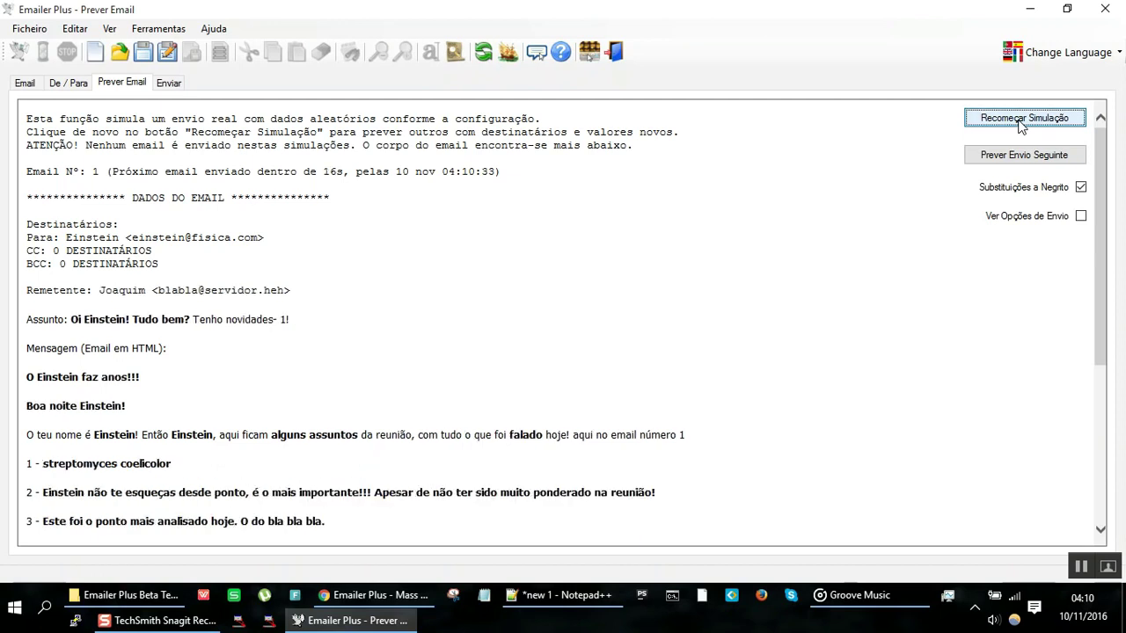
left_click(1019, 123)
left_click(1019, 123)
left_click(1019, 123)
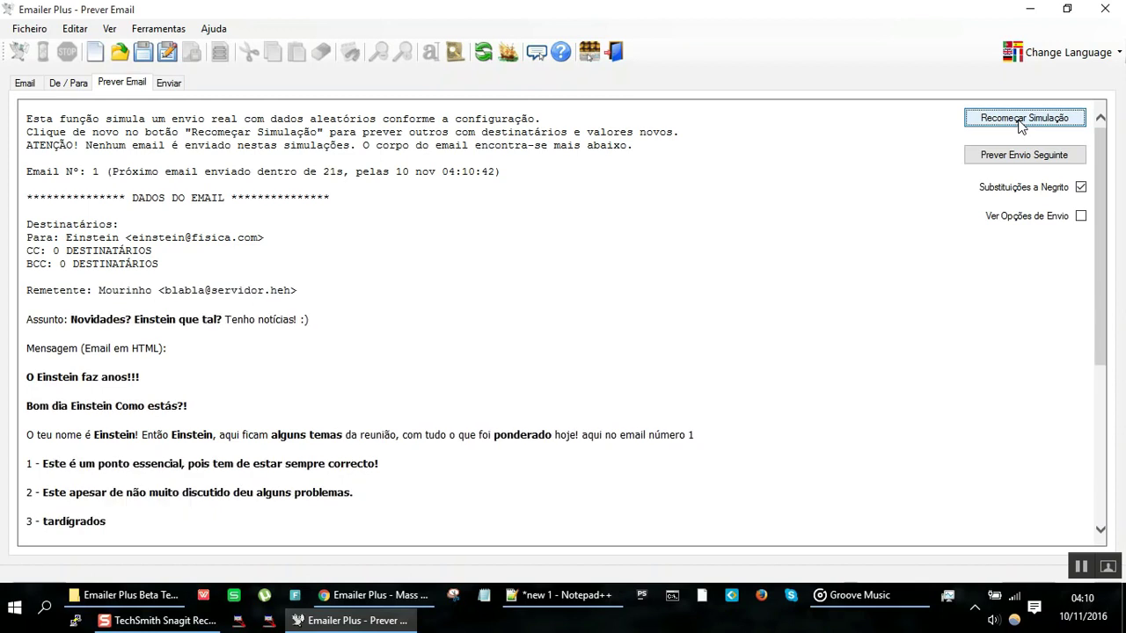
left_click(1019, 123)
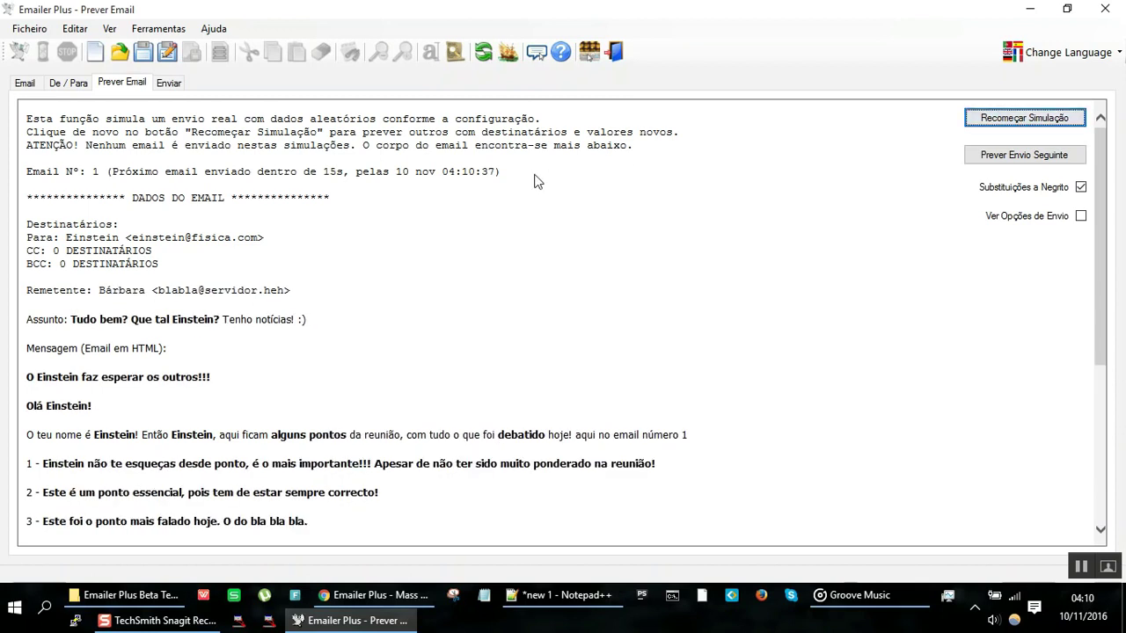
left_click(26, 84)
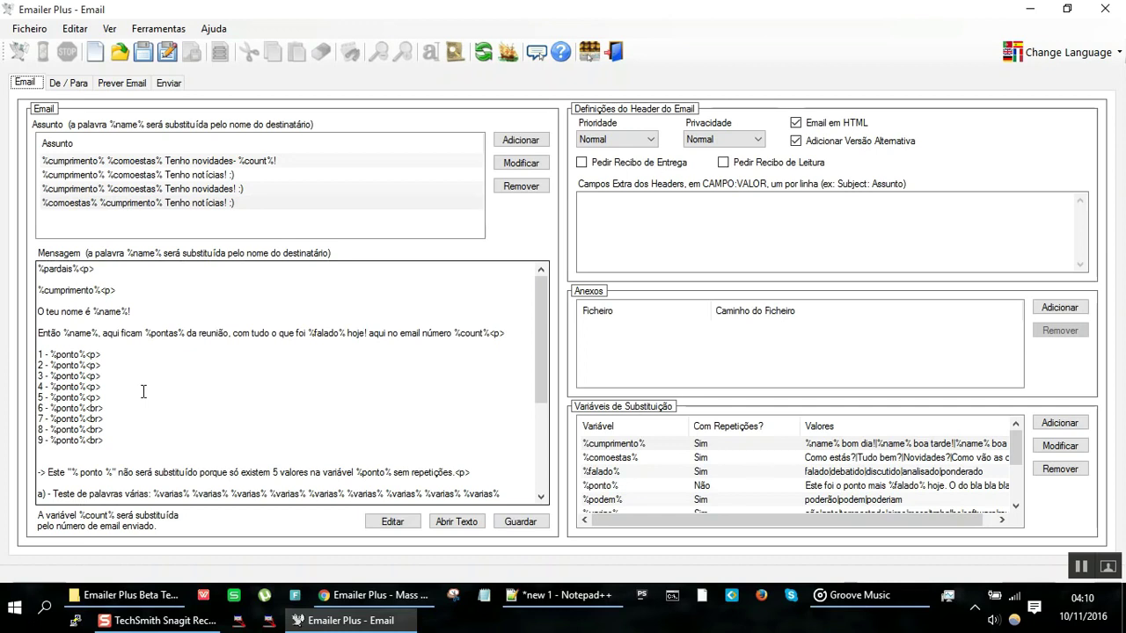
Step: In the Notepad++ notes, type a run of 'bla' words on new line 24
left_click(540, 607)
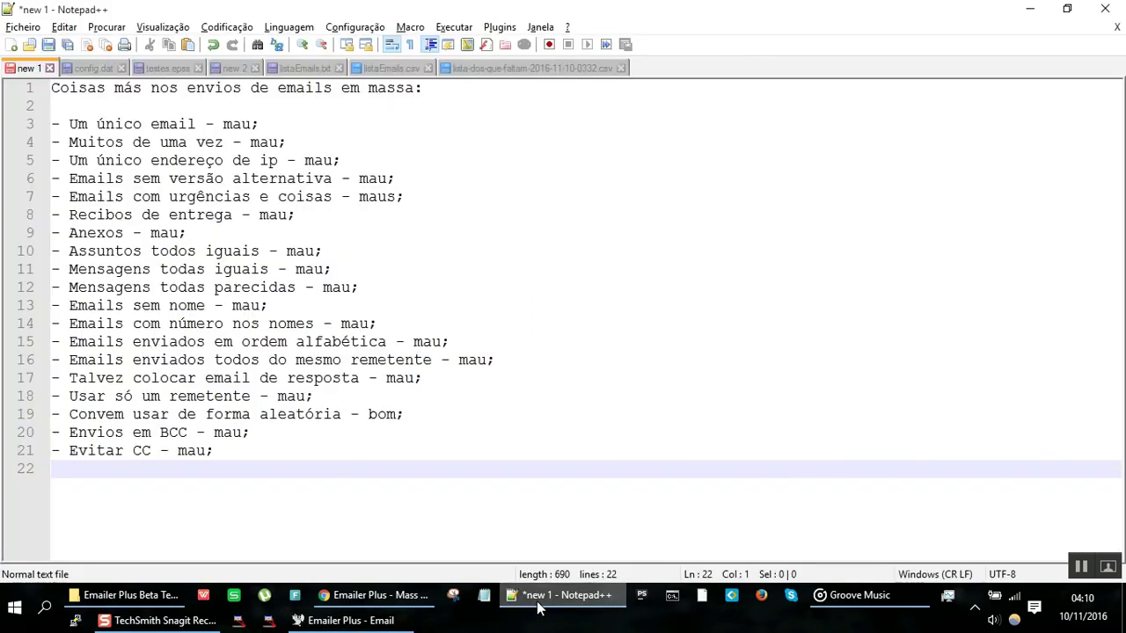
key("Return")
key("Return")
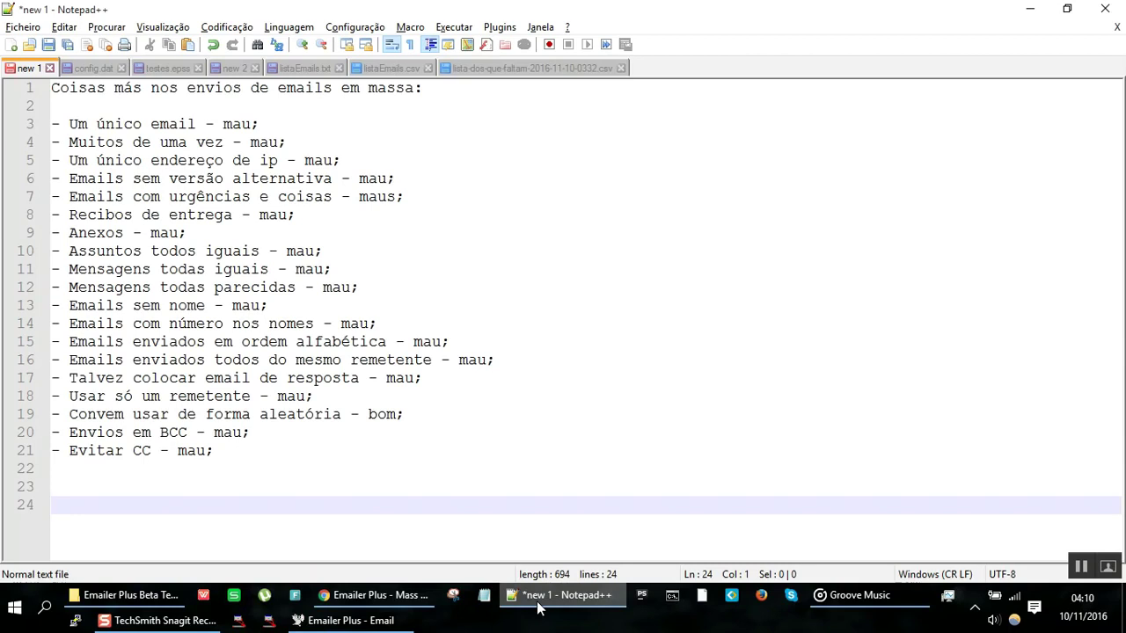
type("bla bla bla")
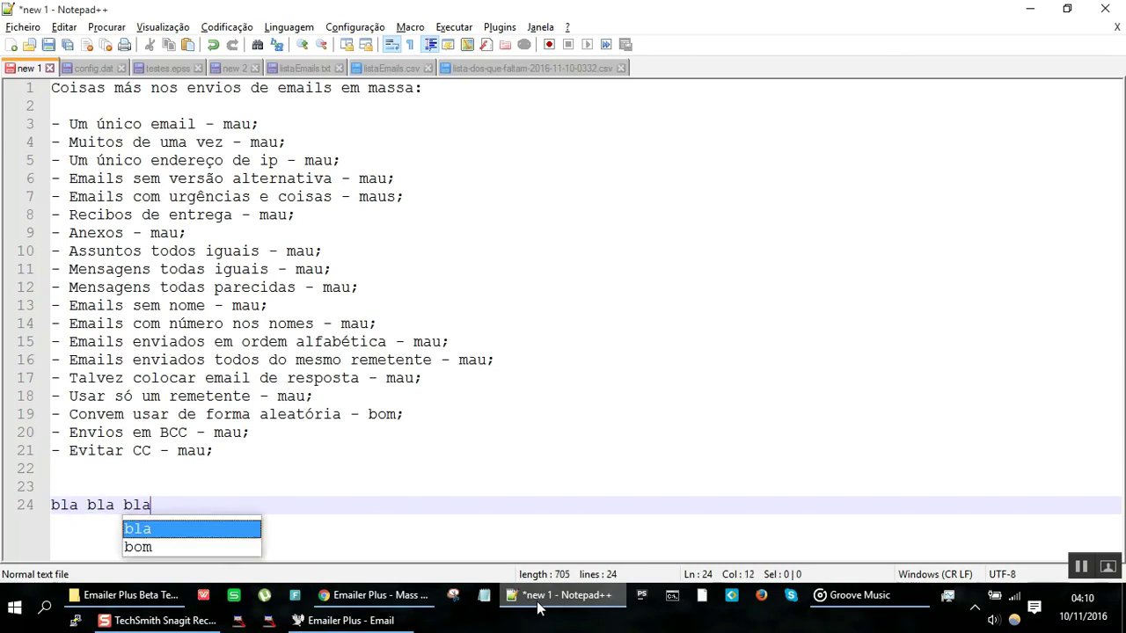
type(" la bla blabla bla")
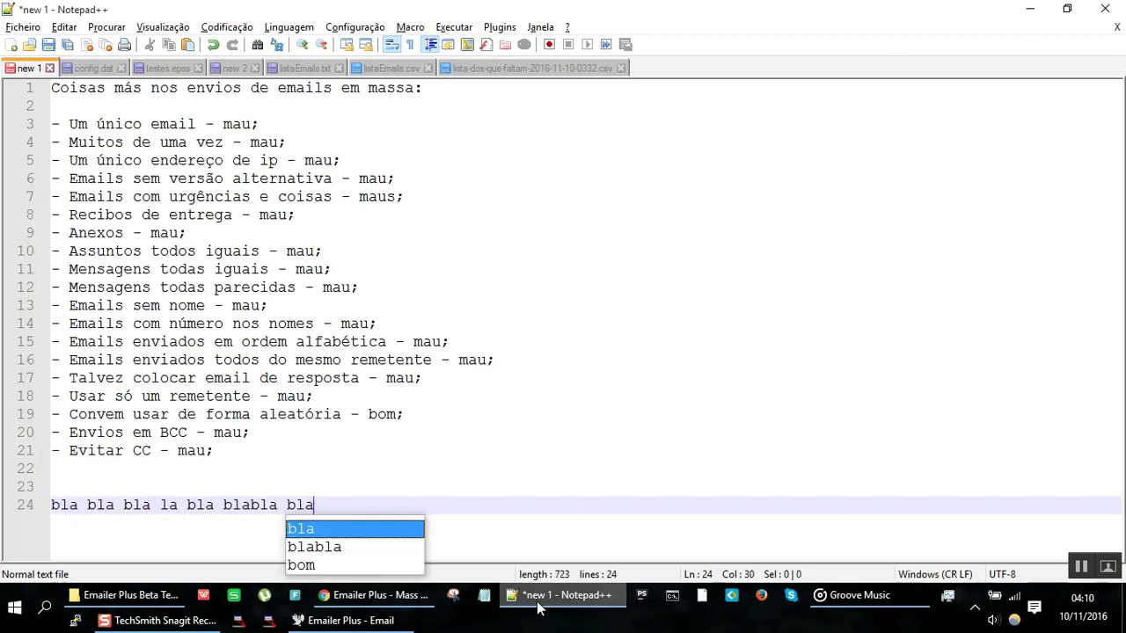
key("Escape")
key("Home")
key("Right")
key("Right")
key("Right")
key("Right")
key("Right")
key("Right")
key("Right")
key("Right")
key("Right")
key("Right")
key("Right")
key("Right")
key("Right")
key("Right")
key("Right")
key("Right")
Step: Replace alternating bla words on line 24 with %bla% placeholders
key("Home")
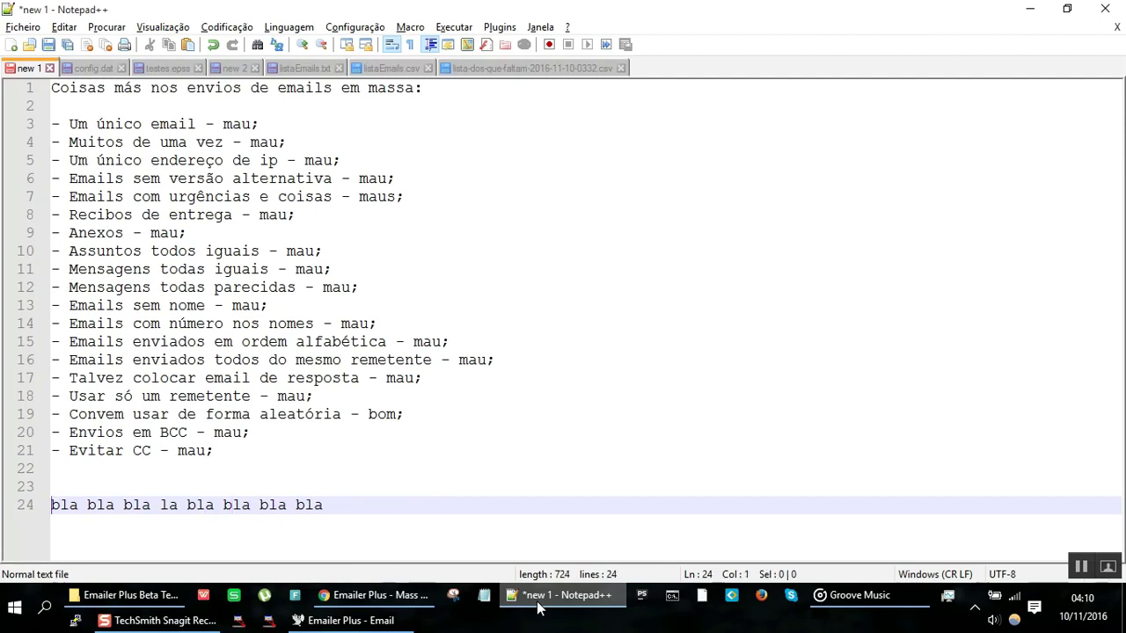
key("Right")
key("Right")
key("Right")
key("Right")
key("Right")
key("Right")
key("Right")
key("Right")
key("Right")
key("Right")
key("Right")
type("b")
key("Left")
key("Left")
key("Left")
key("Left")
key("BackSpace")
key("BackSpace")
key("BackSpace")
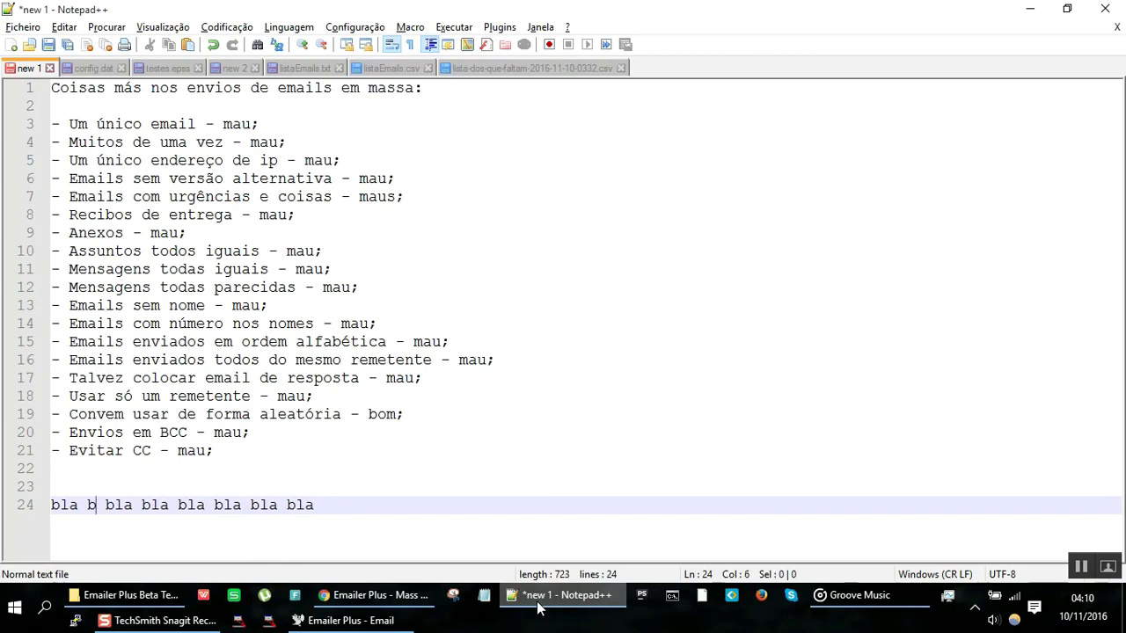
type(">%bla")
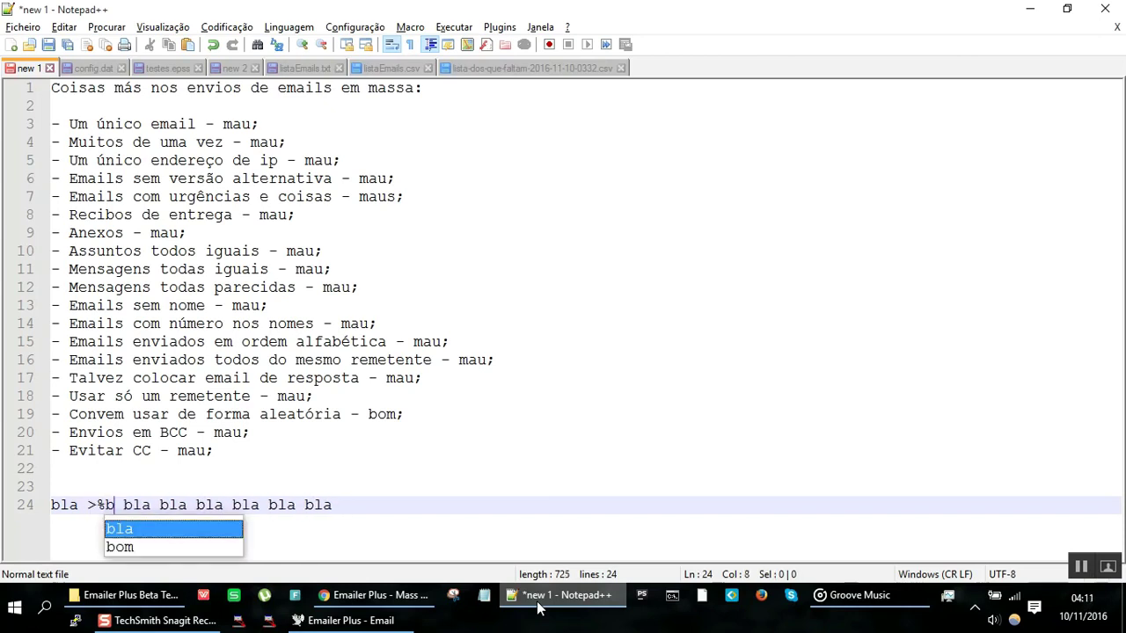
type("%")
key("Left")
key("Left")
key("Left")
key("Left")
key("Left")
key("BackSpace")
key("Right")
key("Right")
key("Right")
key("Right")
key("Right")
key("Right")
key("Right")
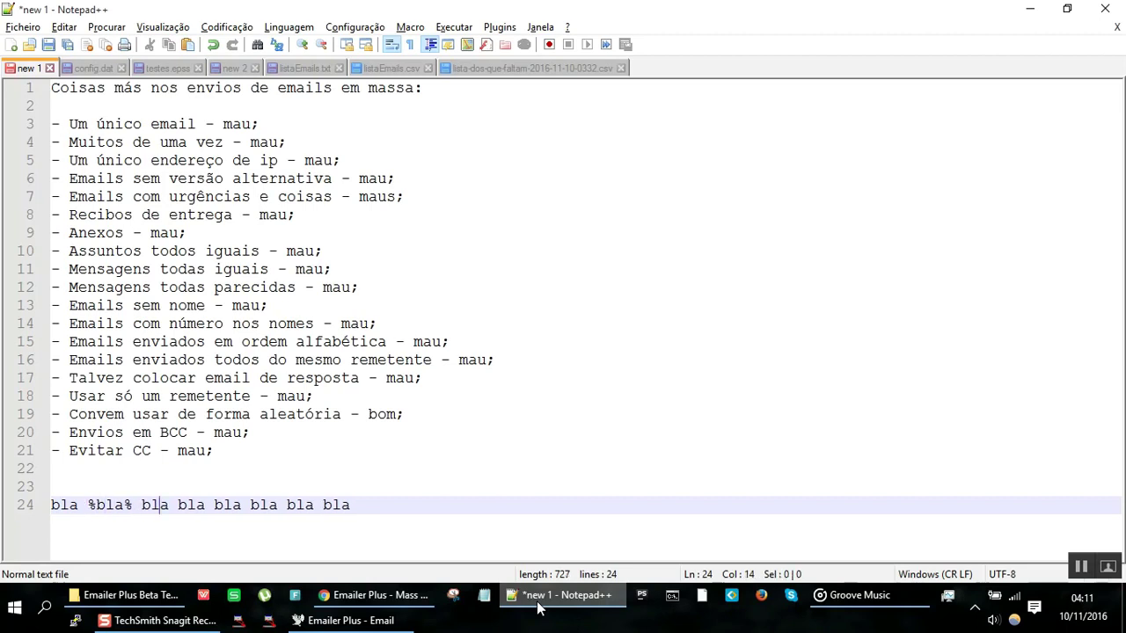
key("BackSpace")
key("BackSpace")
key("BackSpace")
key("BackSpace")
type("%bla%")
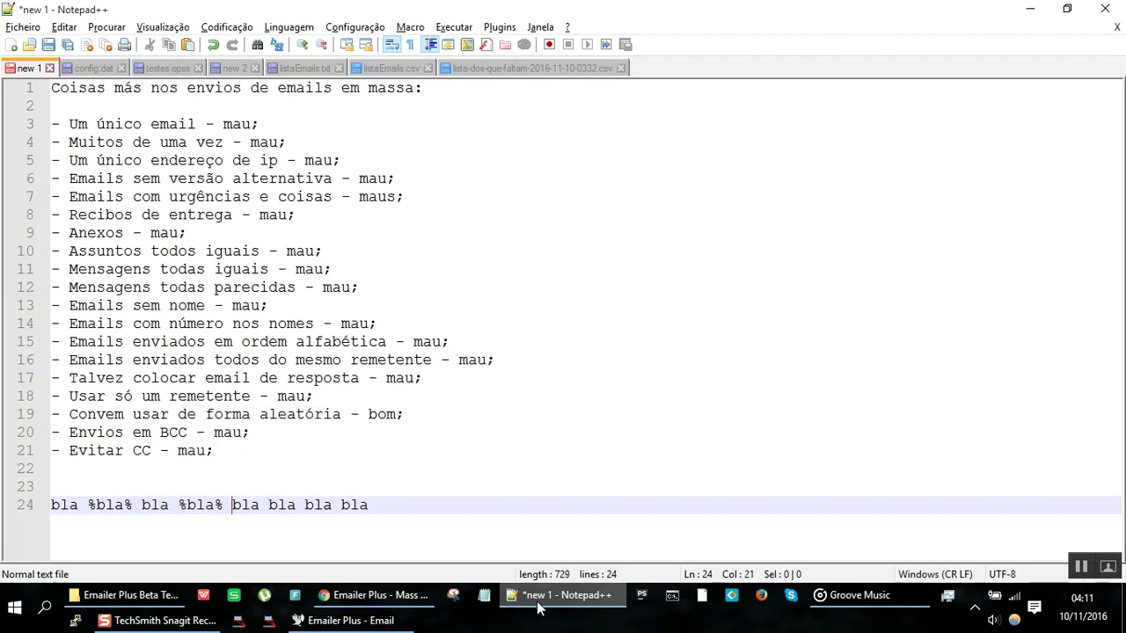
key("Left")
key("BackSpace")
key("BackSpace")
key("BackSpace")
type("%bla%")
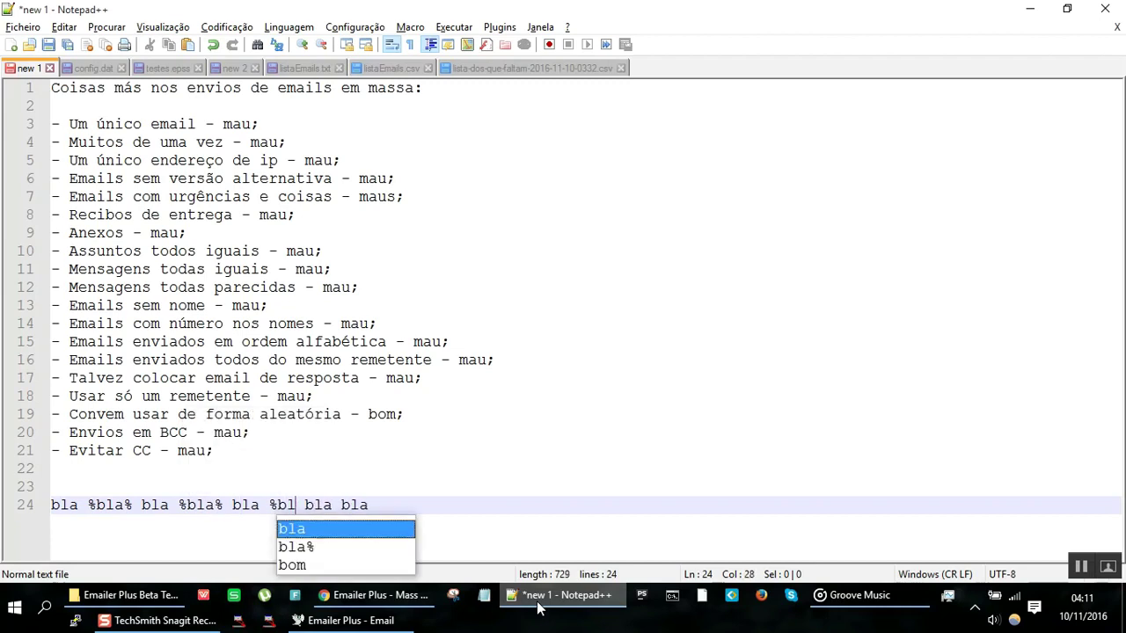
key("Left")
key("Left")
key("Left")
key("Left")
key("Left")
key("Left")
key("Left")
key("Left")
key("Left")
key("Left")
key("Left")
key("Left")
key("Left")
key("Left")
key("Left")
key("Left")
key("Left")
key("Left")
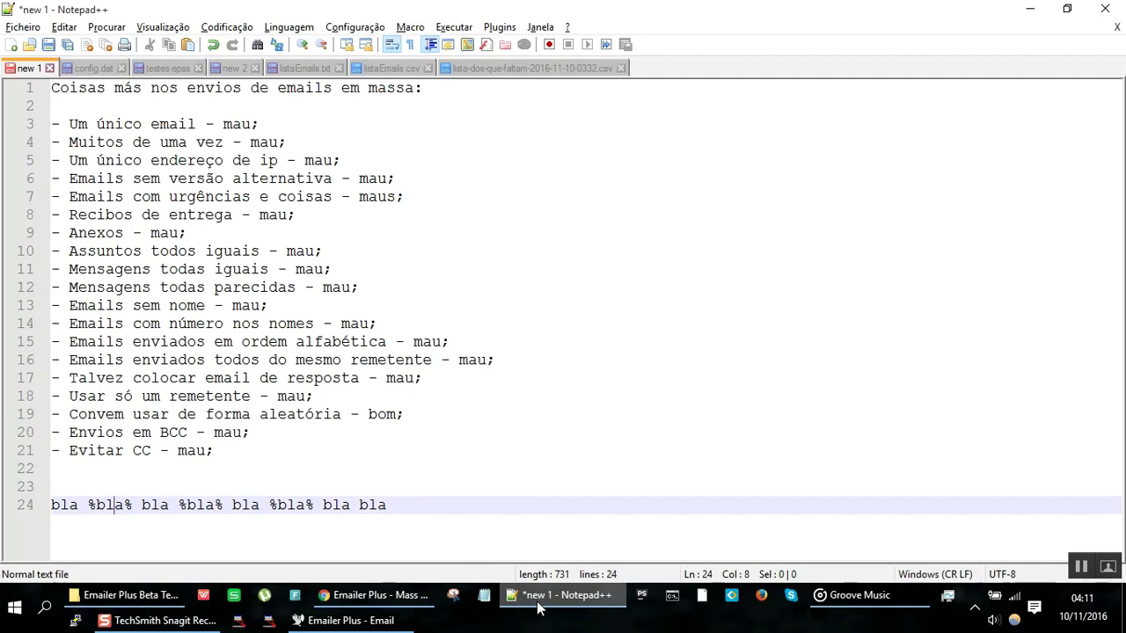
key("Right")
key("Right")
key("Right")
key("Right")
key("Right")
key("Right")
key("Right")
key("Right")
key("Right")
key("Right")
key("Right")
key("Right")
key("Right")
key("Right")
key("Right")
key("Right")
Step: End line 24 with '%bla% %bla% %bla%' in place of the last bla
key("End")
key("BackSpace")
key("BackSpace")
key("BackSpace")
type("%bla%")
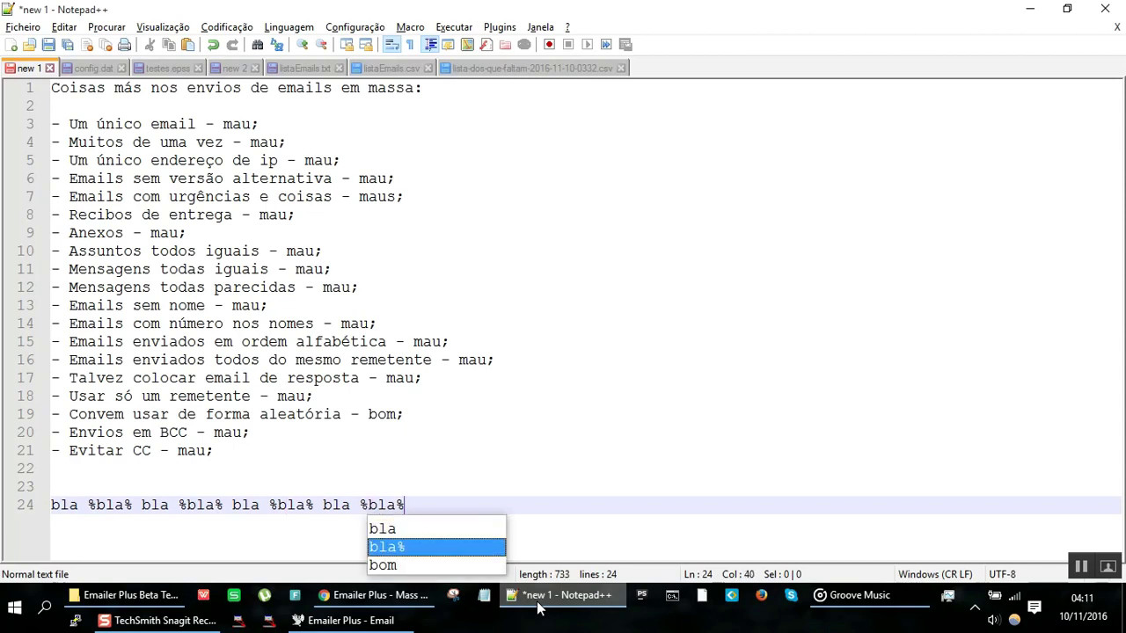
type(" %bla%")
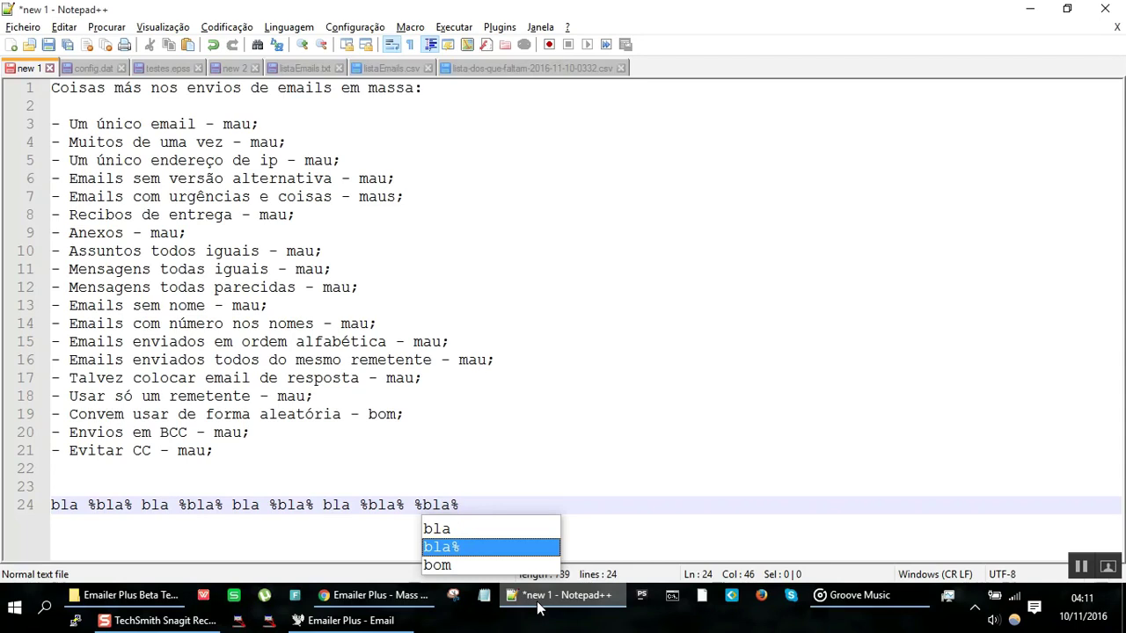
type(" %bla%")
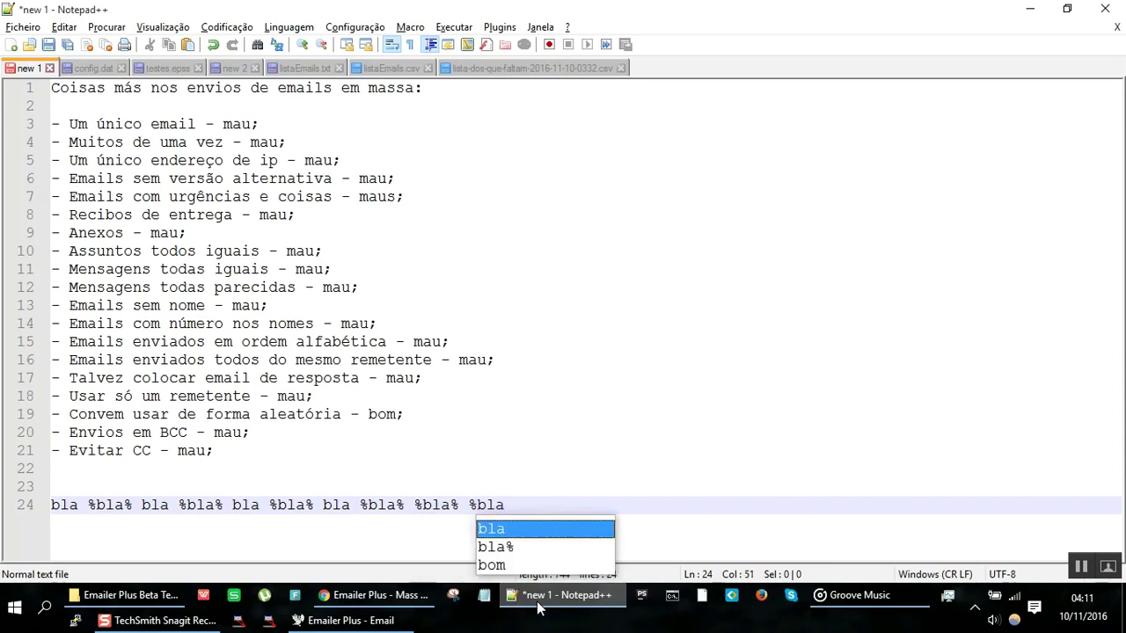
key("Escape")
Step: Select the finished test line and cut it to the clipboard
key("Return")
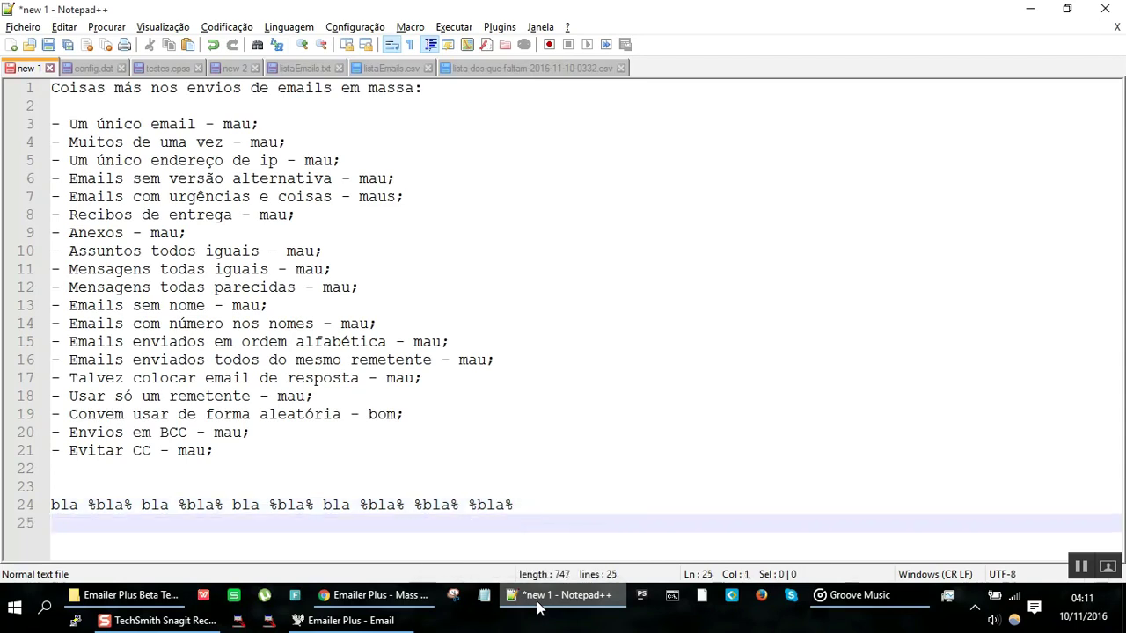
left_click(563, 595)
left_click(563, 595)
key("Up")
key("shift+End")
key("ctrl+c")
key("Delete")
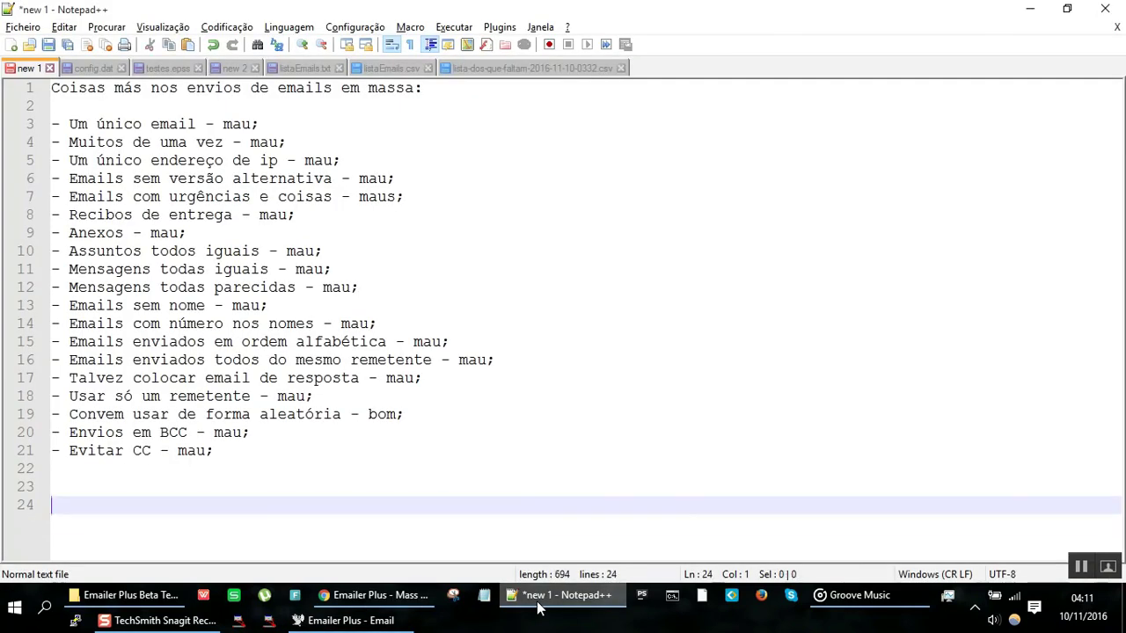
Step: Paste the test line twice below %cumprimento% in the Mensagem box
left_click(538, 607)
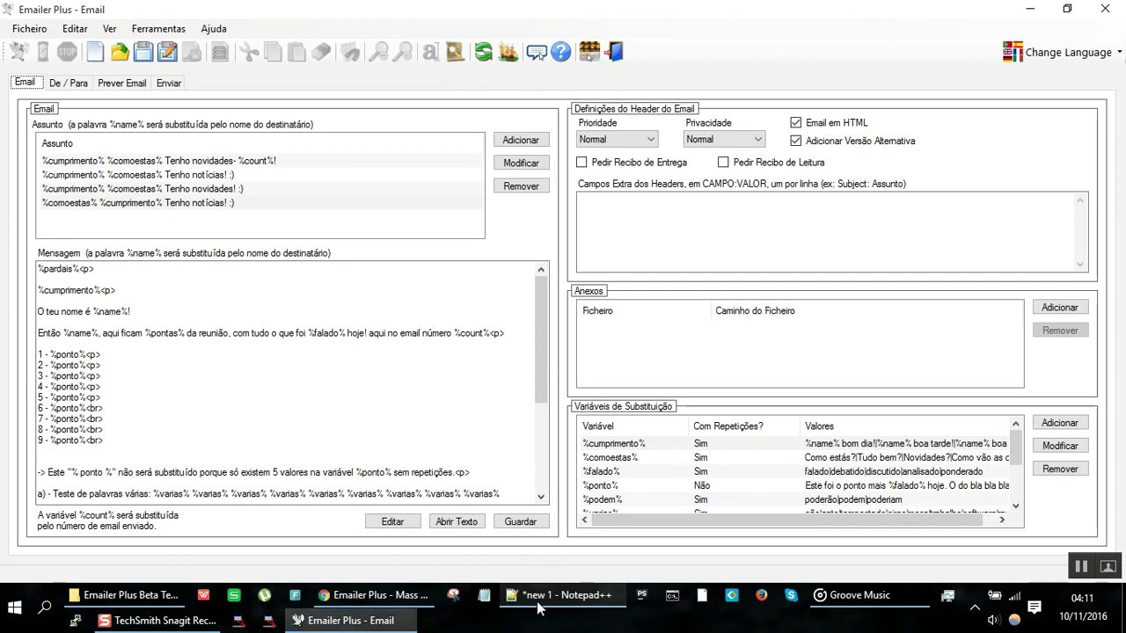
left_click(140, 298)
key("Return")
key("ctrl+v")
key("Return")
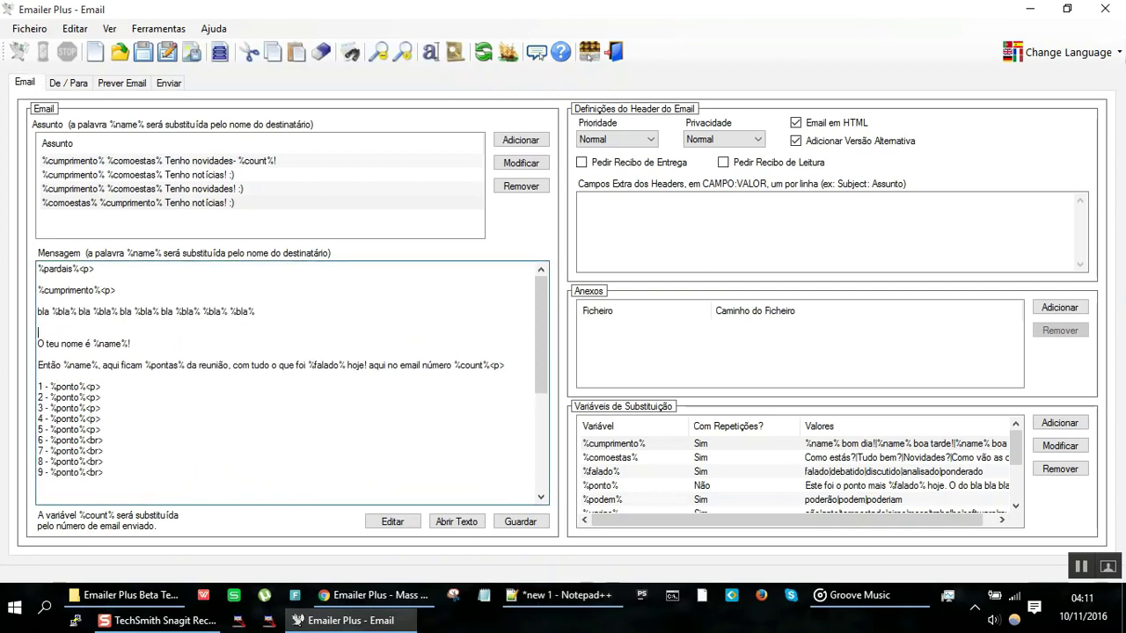
key("ctrl+v")
key("Return")
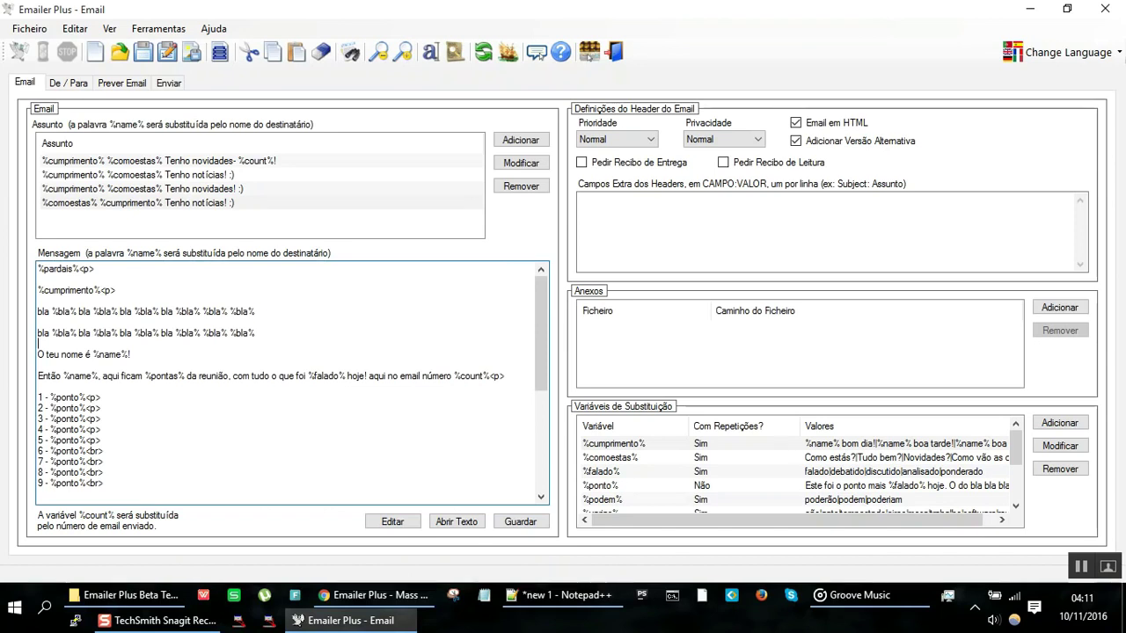
Step: After a blank line, paste a third and fourth copy of the test line
key("Return")
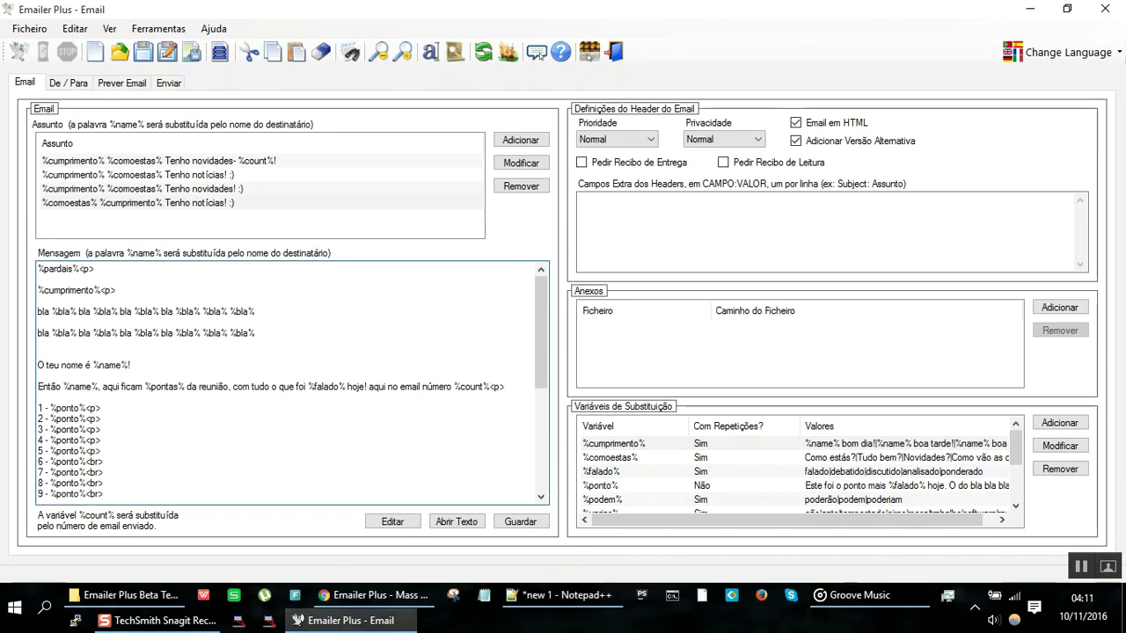
key("ctrl+v")
key("Return")
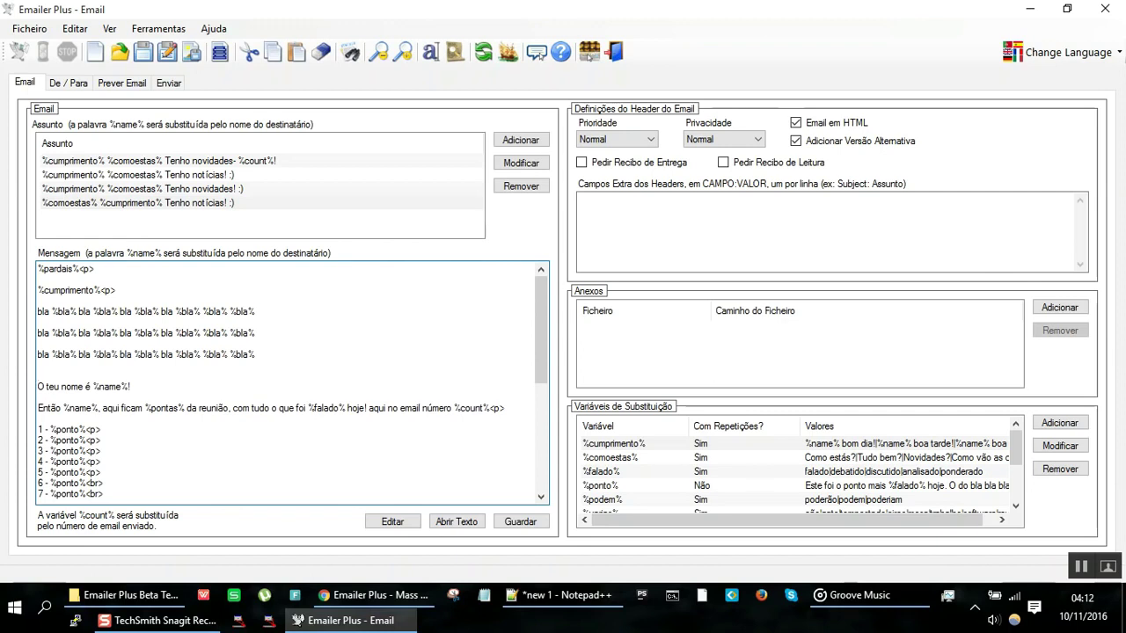
key("ctrl+v")
key("Return")
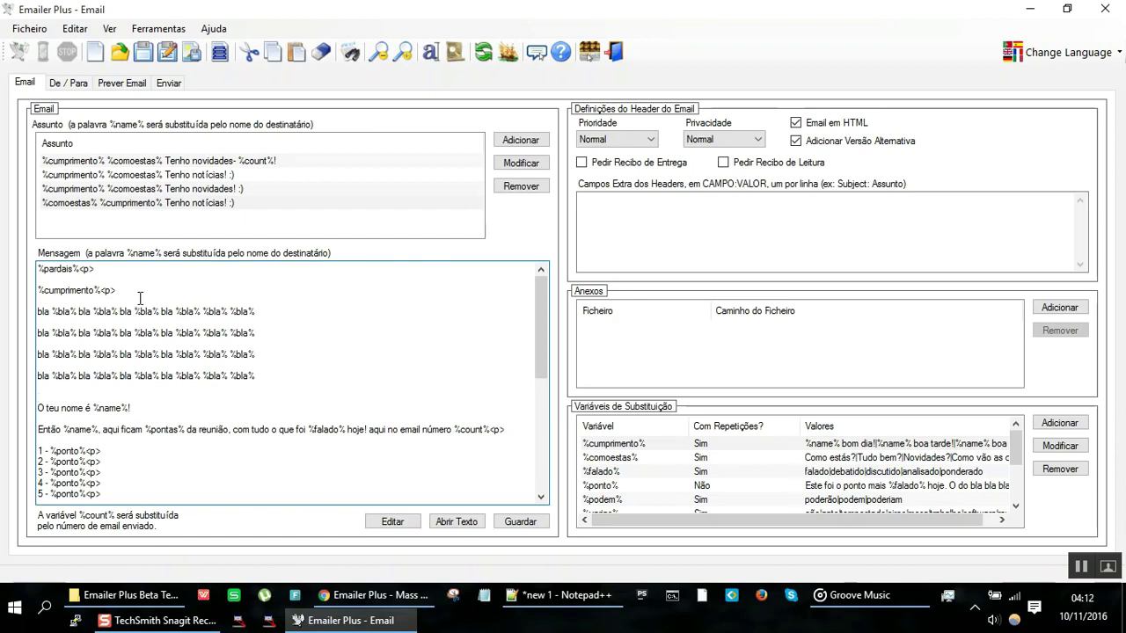
key("Up")
key("Up")
key("Up")
key("Up")
key("Up")
key("Up")
key("Down")
key("Down")
key("Down")
key("Down")
key("Down")
key("Down")
key("Down")
key("Down")
key("Down")
key("Down")
key("Down")
key("Down")
key("Down")
key("Down")
key("Down")
key("Down")
key("Down")
key("Down")
key("Down")
key("Down")
key("Down")
key("Down")
key("Down")
key("Down")
key("Down")
key("Down")
key("Down")
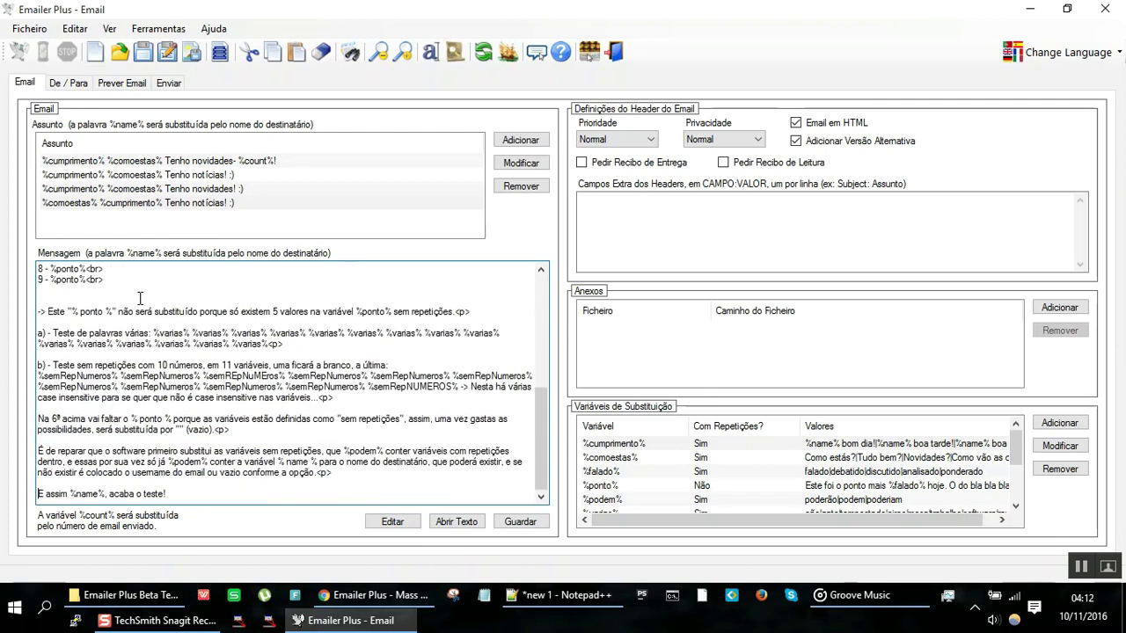
left_click_drag(252, 472, 128, 257)
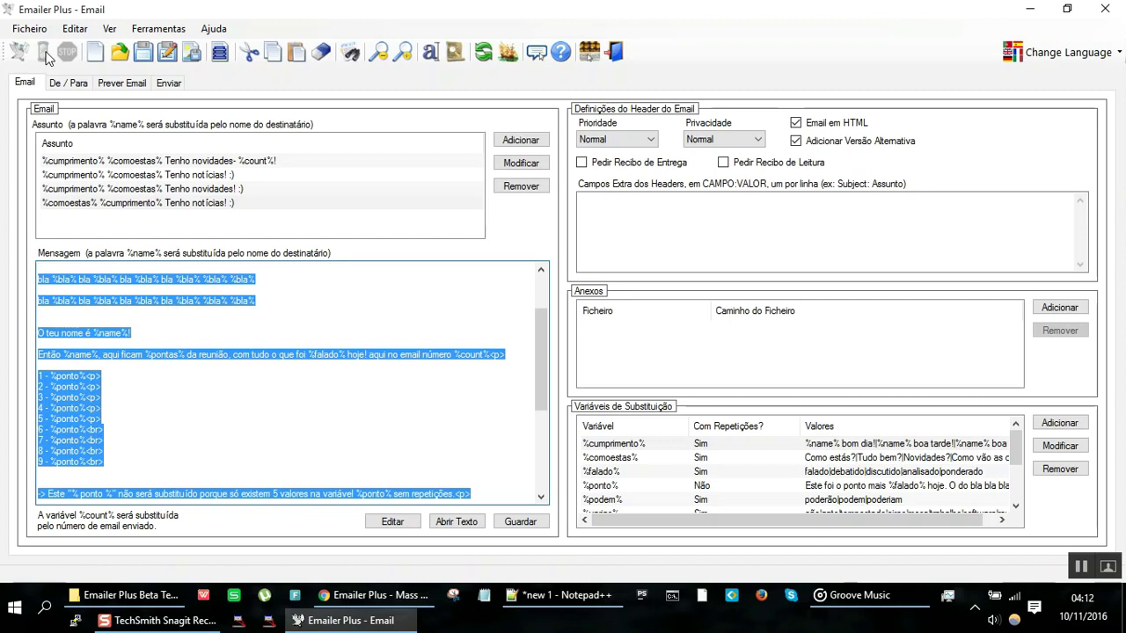
Step: Delete three of the duplicated 'bla %bla%' test lines below %cumprimento%
key("ctrl+Home")
key("Down")
key("Down")
key("Down")
key("Down")
key("Down")
key("Down")
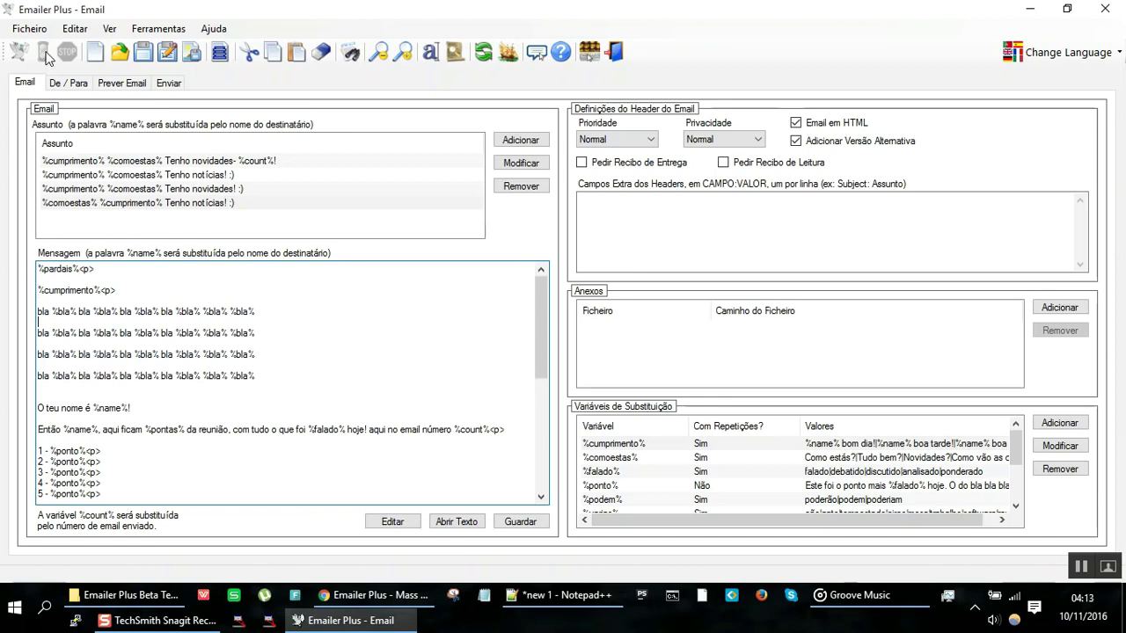
key("shift+Down")
key("shift+Down")
key("shift+Down")
key("shift+Down")
key("shift+Down")
key("shift+Down")
key("Delete")
key("Up")
key("Up")
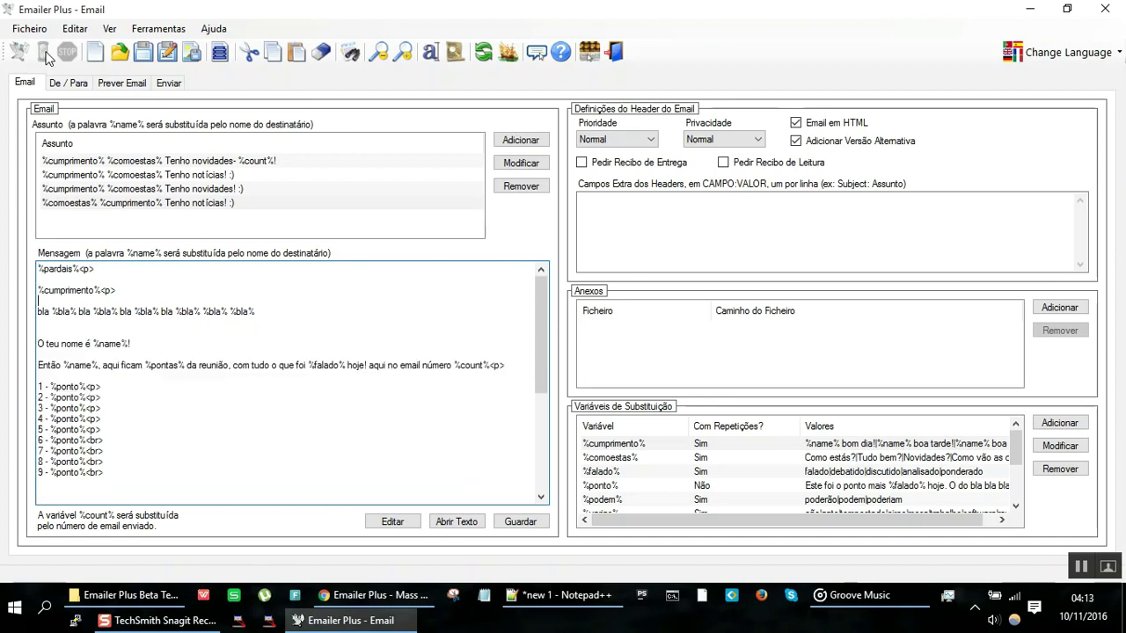
Step: Select the single remaining 'bla %bla%' test line to confirm only one is left
key("shift+End")
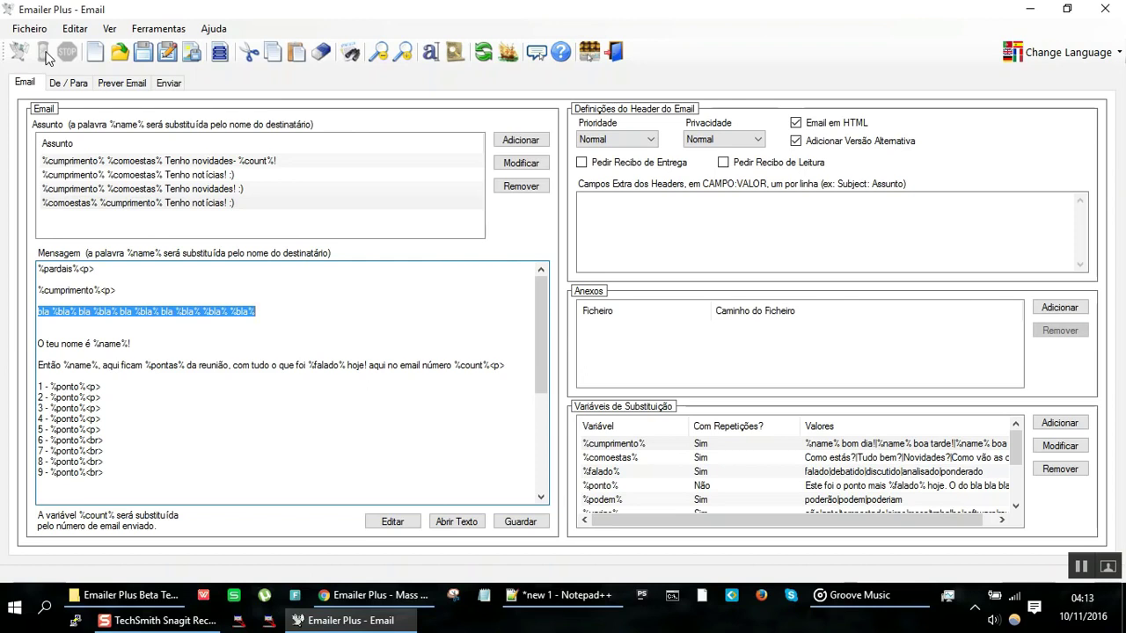
key("Down")
key("ctrl+a")
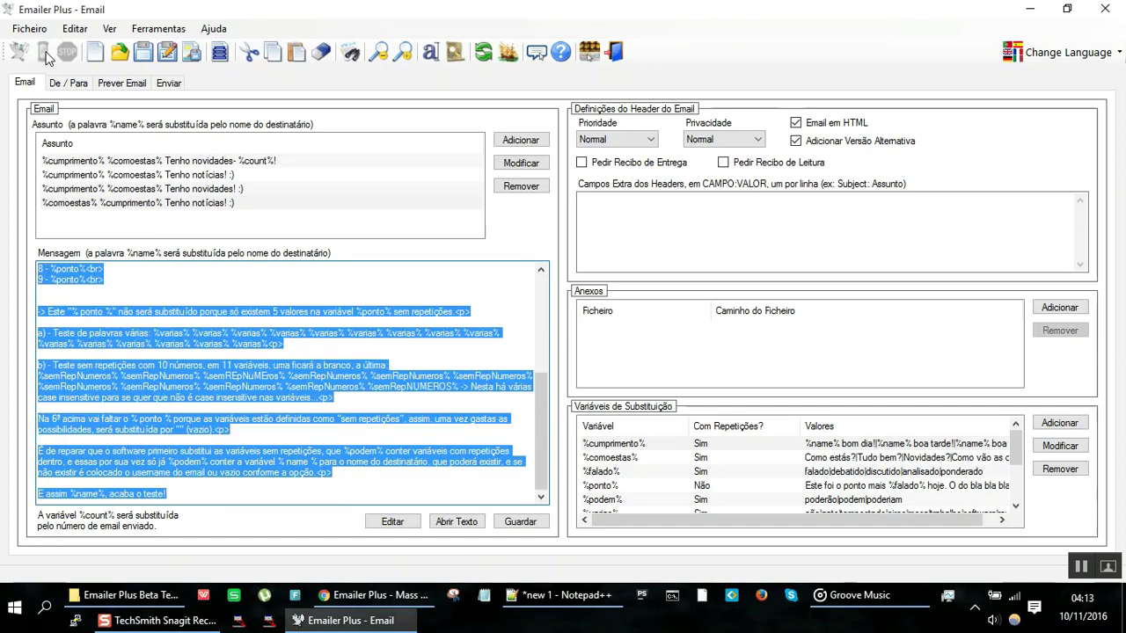
key("Left")
key("Down")
key("Down")
key("Down")
key("Down")
key("Down")
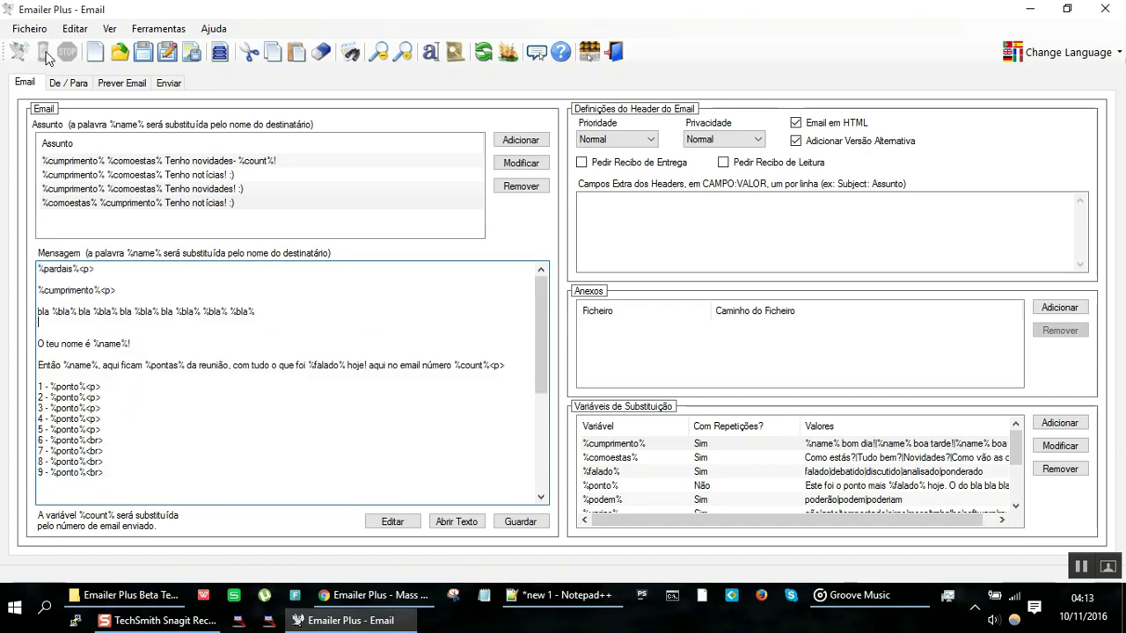
key("shift+Up")
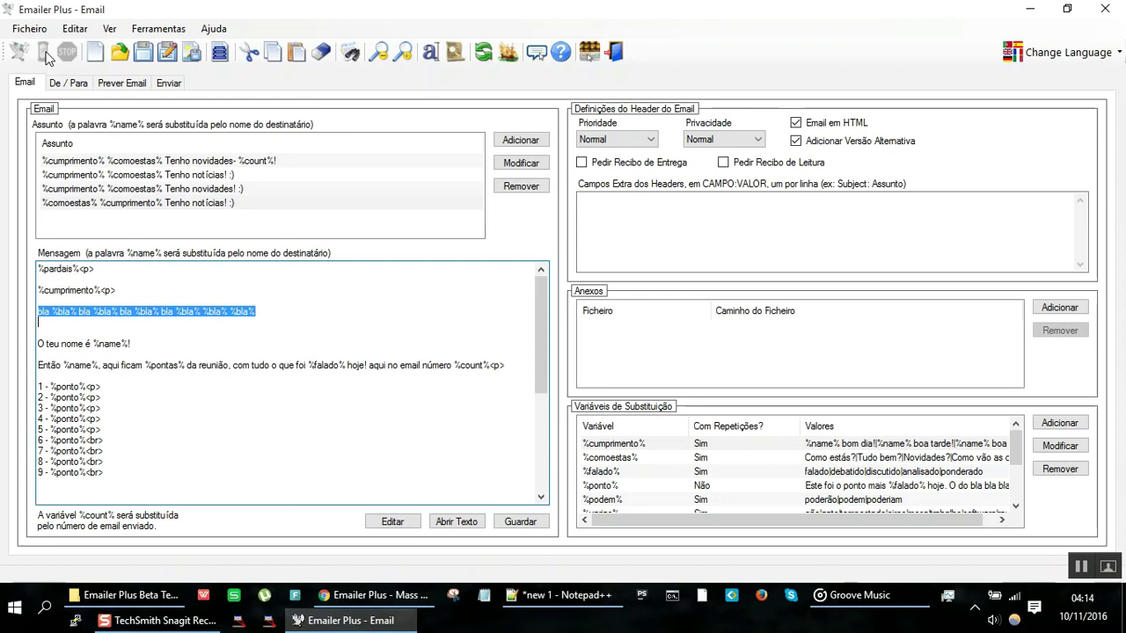
Step: Select the template lines from 'O teu nome' through point 2
key("ctrl+Home")
key("shift+Down")
key("Right")
key("shift+Down")
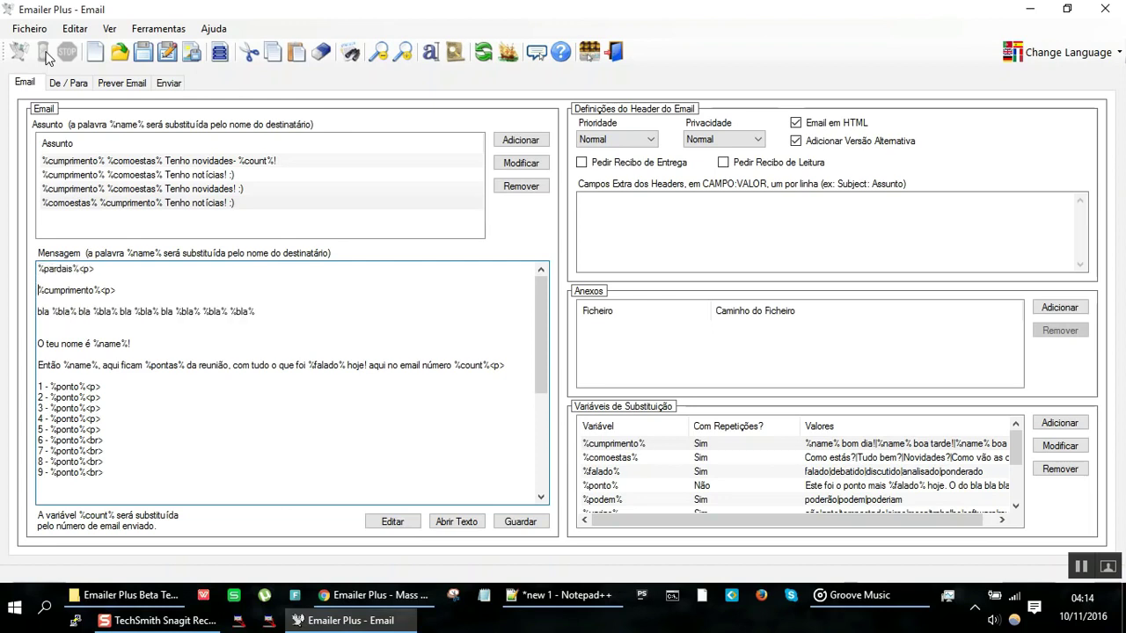
key("Down")
key("shift+Down")
key("Up")
key("shift+Down")
key("shift+Down")
key("shift+Down")
key("shift+Down")
key("shift+Down")
key("shift+Down")
key("shift+Down")
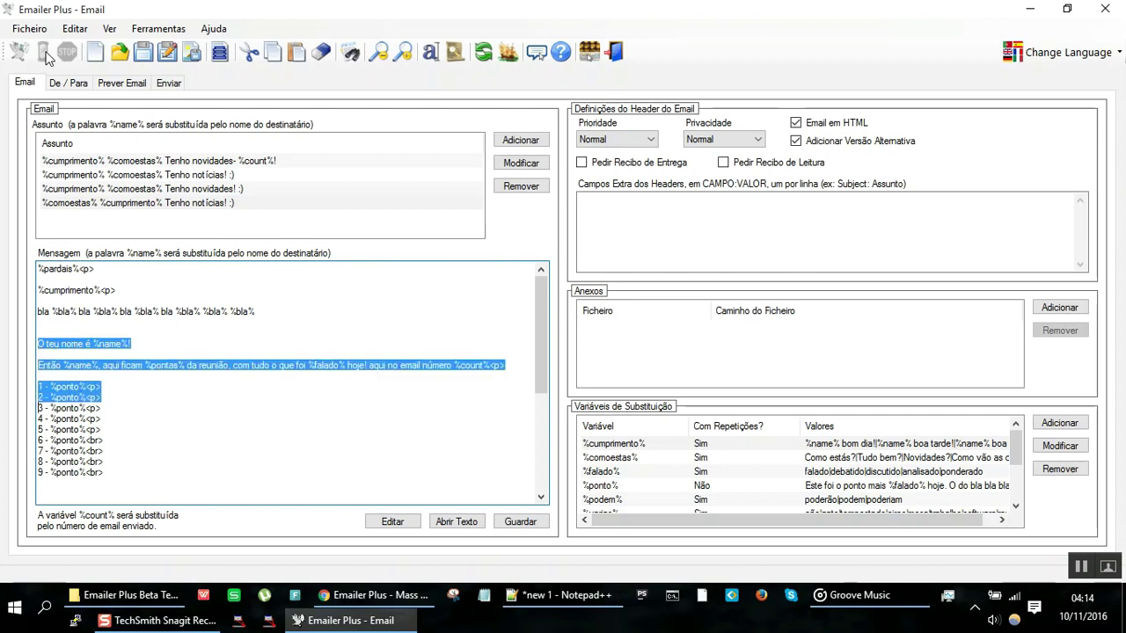
Step: Preview the simulated email and regenerate it several times with new random values
left_click(122, 83)
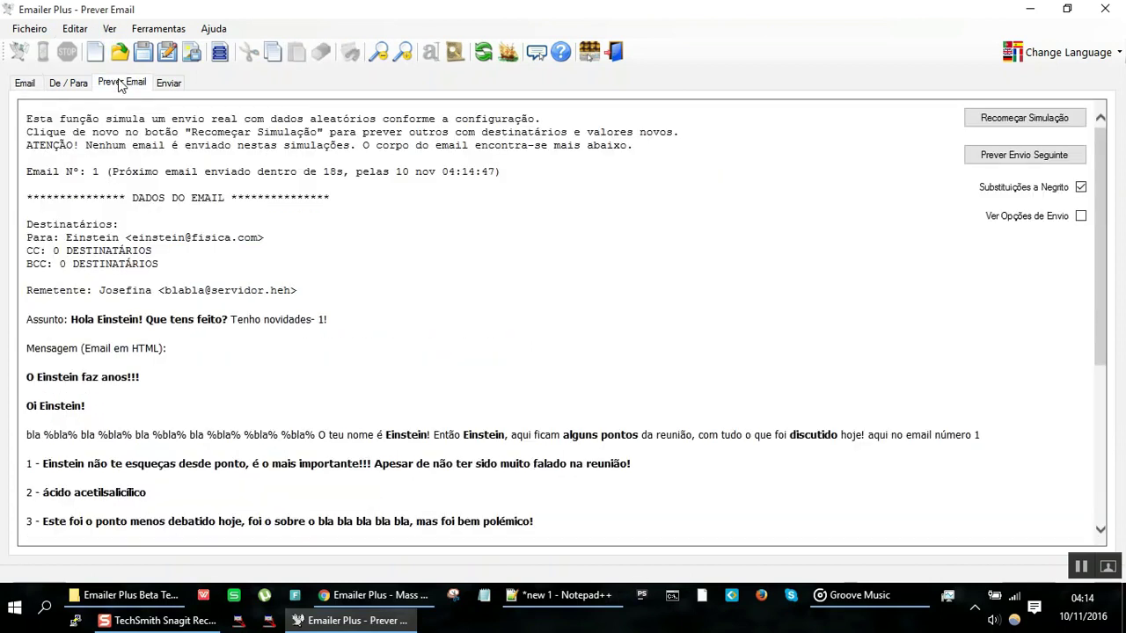
left_click(1046, 128)
left_click(1045, 127)
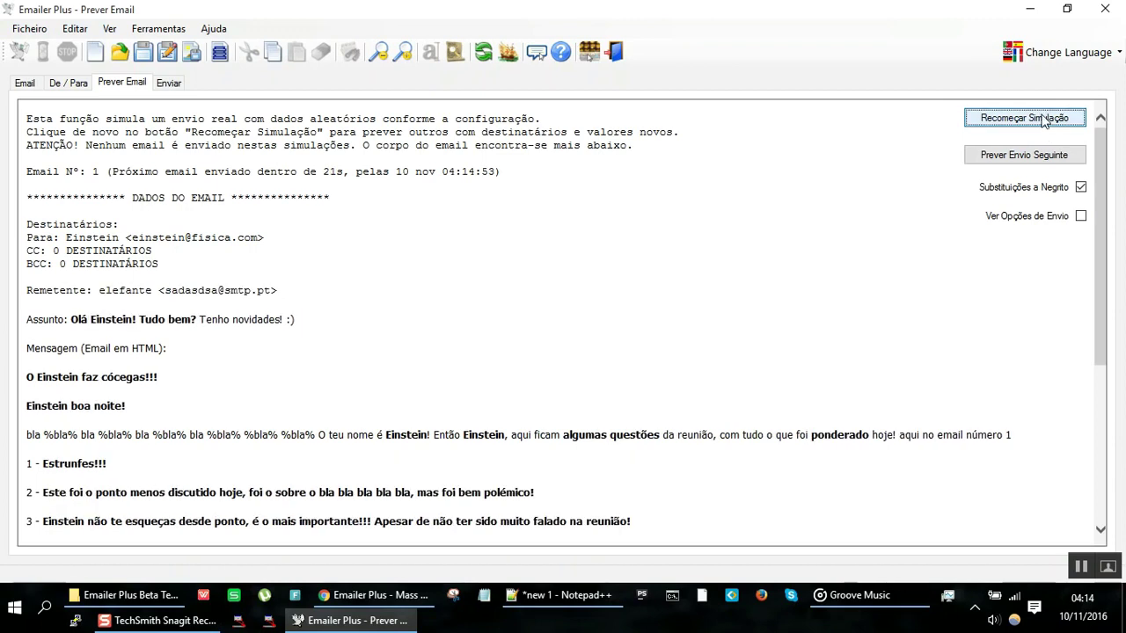
left_click(1043, 120)
left_click(1044, 120)
left_click(1044, 121)
left_click(1044, 120)
left_click(1044, 120)
left_click(1044, 120)
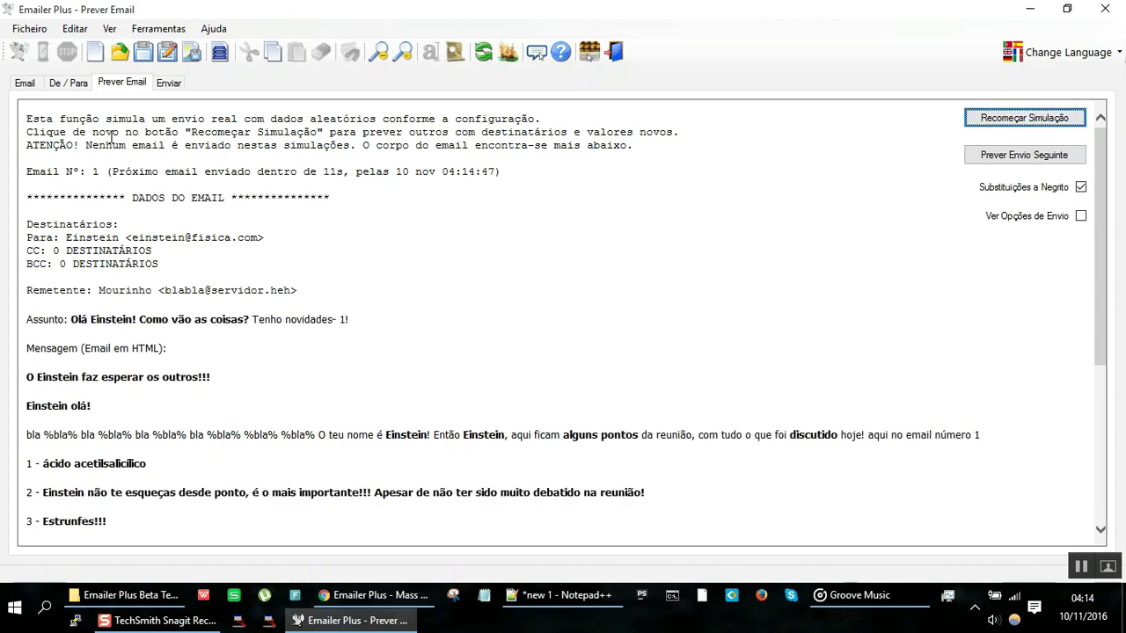
Step: Return to the preview and highlight meeting points 1 through 9
left_click(25, 84)
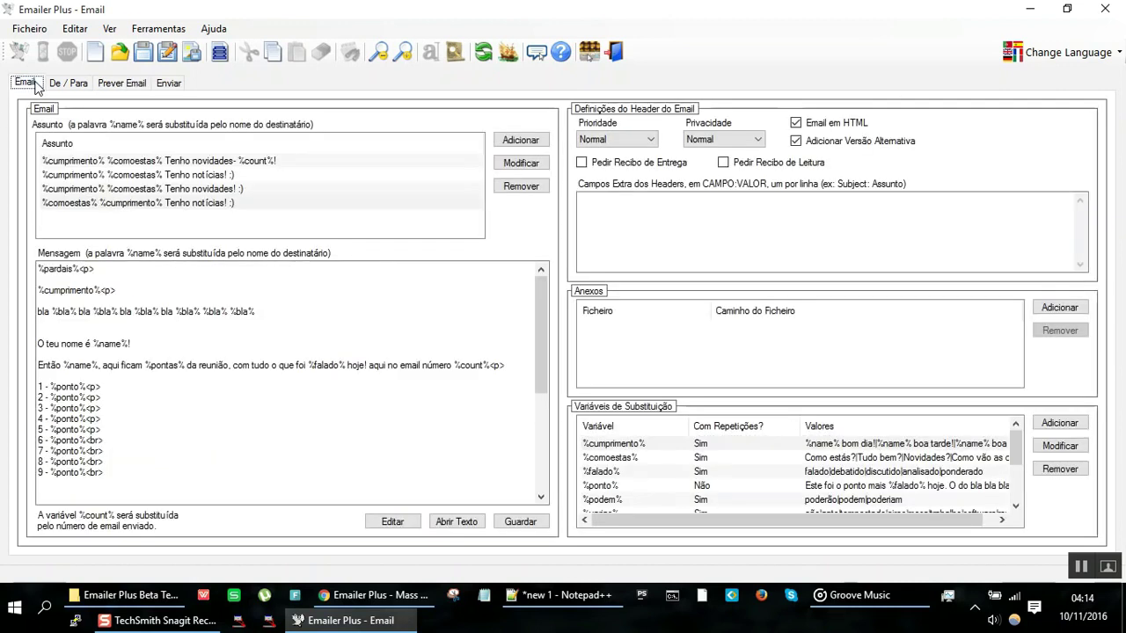
left_click(135, 84)
scroll(346, 369, "down", 3)
scroll(346, 370, "down", 1)
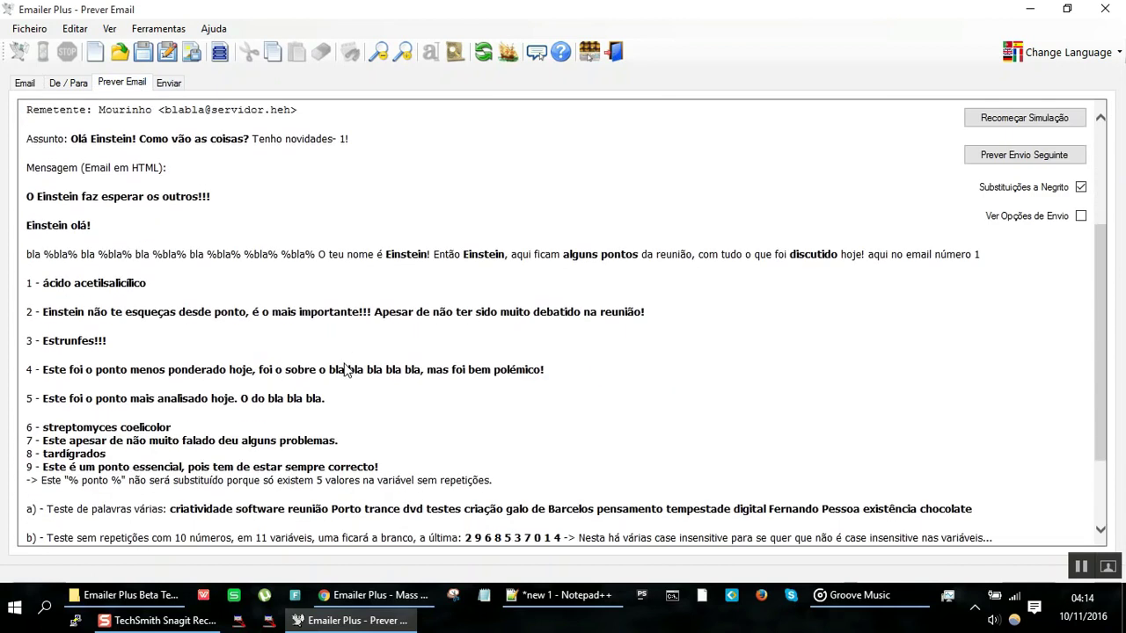
left_click_drag(29, 277, 444, 467)
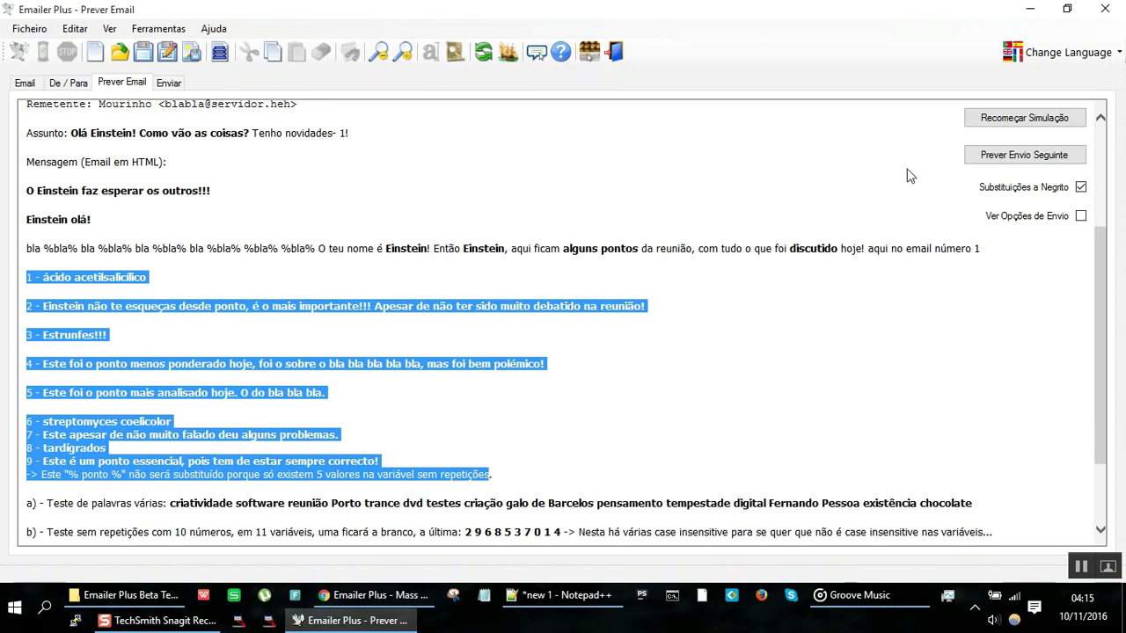
Step: Regenerate the simulation three times and highlight the preview's greeting line
left_click(1021, 121)
left_click(1020, 121)
left_click(1020, 120)
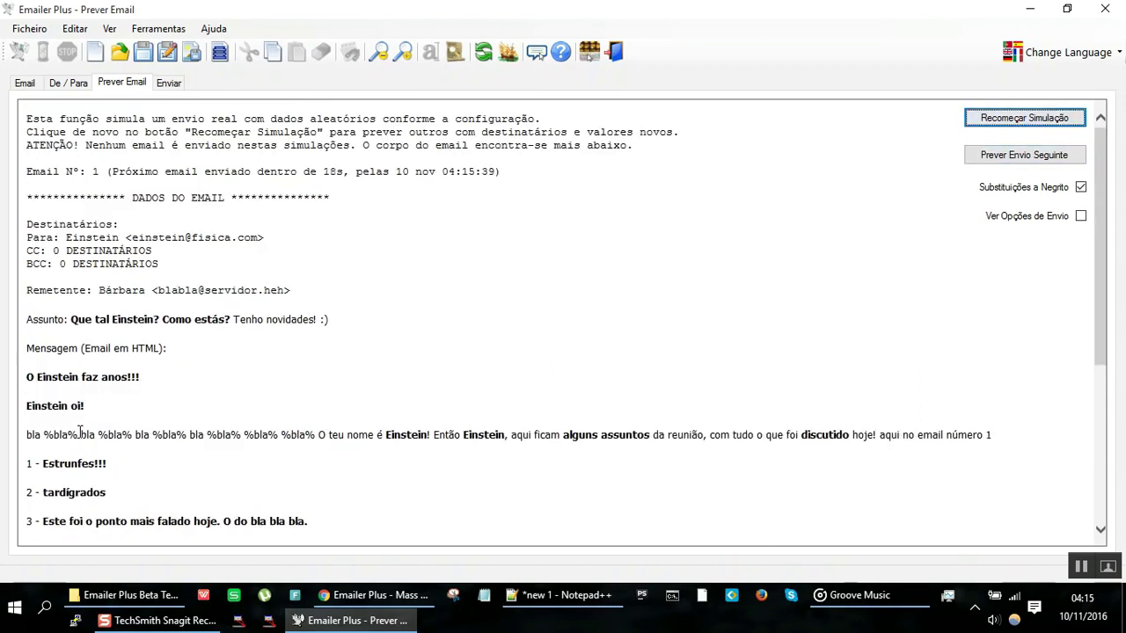
left_click_drag(85, 406, 30, 411)
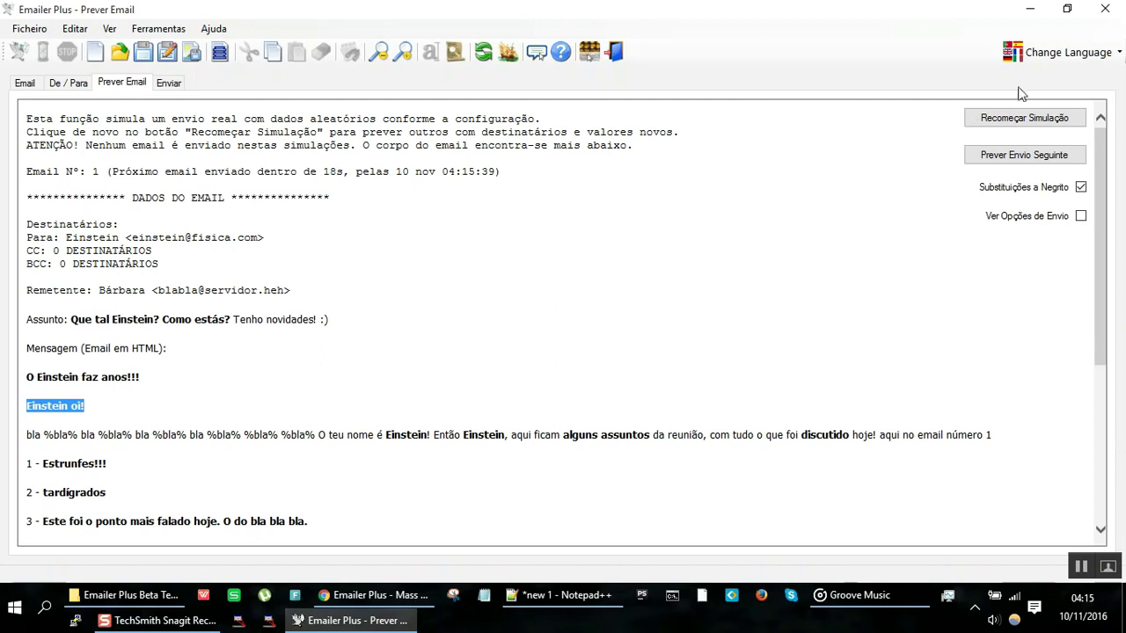
Step: Keep regenerating the simulation to cycle through random senders, subjects and point orders
left_click(1016, 125)
left_click(1016, 124)
left_click(1015, 125)
left_click(1016, 125)
left_click(1015, 125)
left_click(1015, 125)
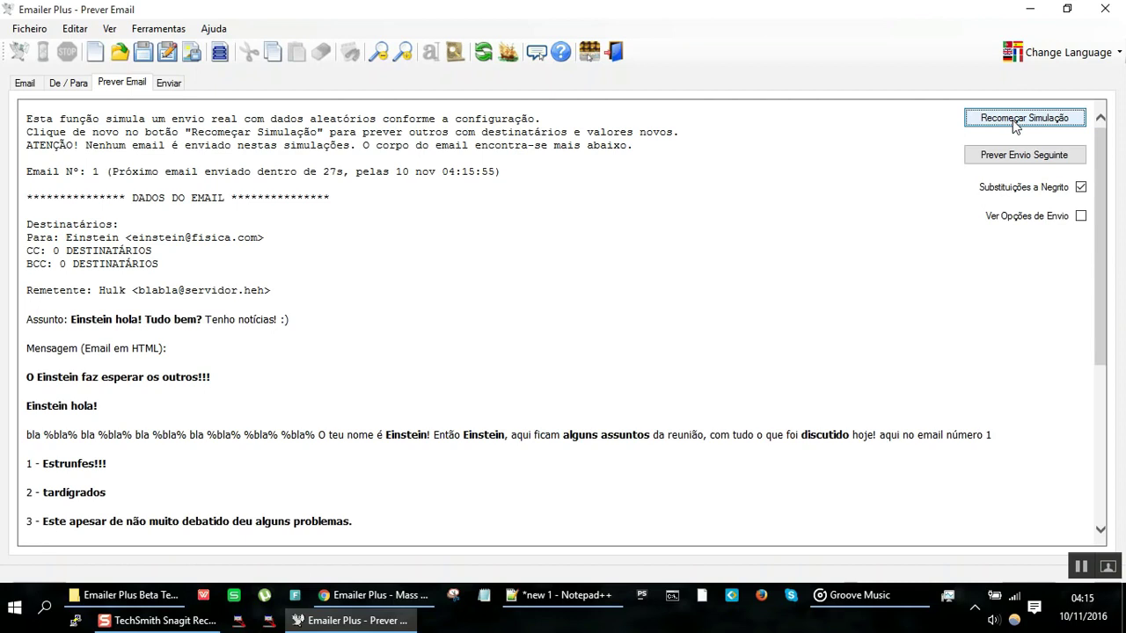
left_click(1016, 125)
left_click(1015, 125)
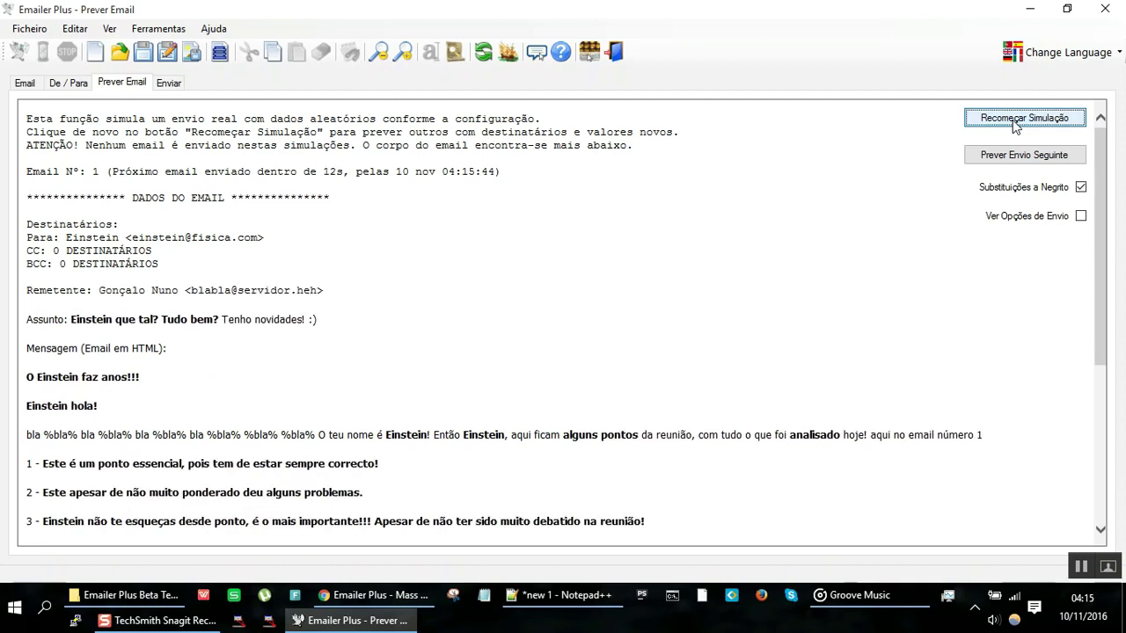
left_click(1016, 125)
left_click(1016, 125)
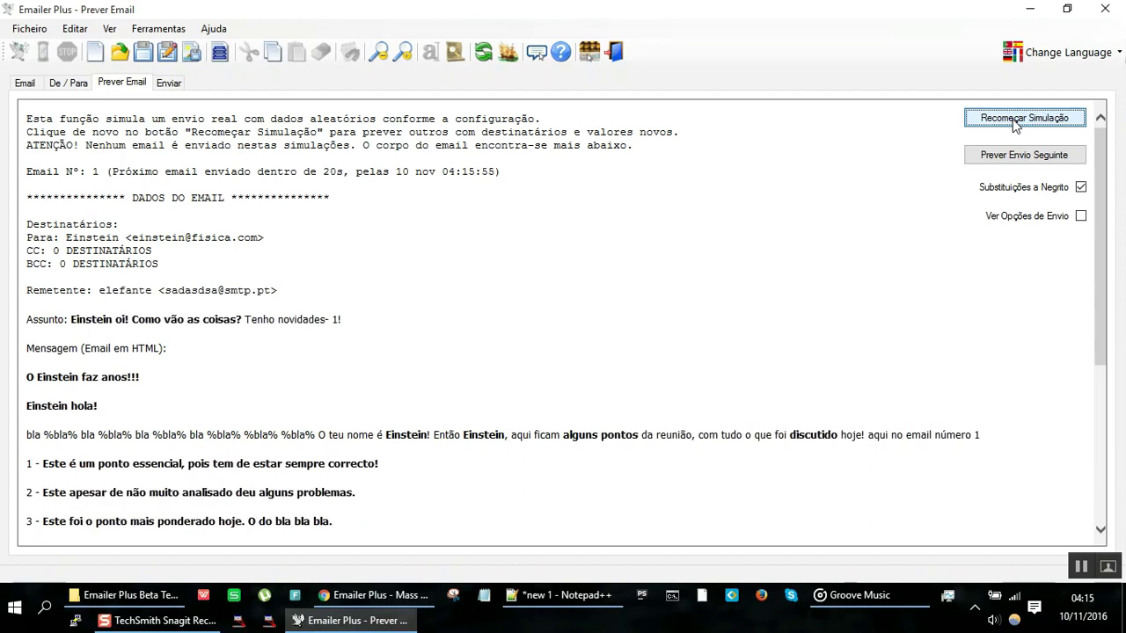
left_click(1016, 125)
left_click(1015, 125)
left_click(1016, 125)
left_click(1016, 125)
left_click(1016, 125)
left_click(1016, 125)
left_click(1015, 125)
left_click(1016, 125)
left_click(1016, 125)
left_click(1016, 124)
left_click(1016, 124)
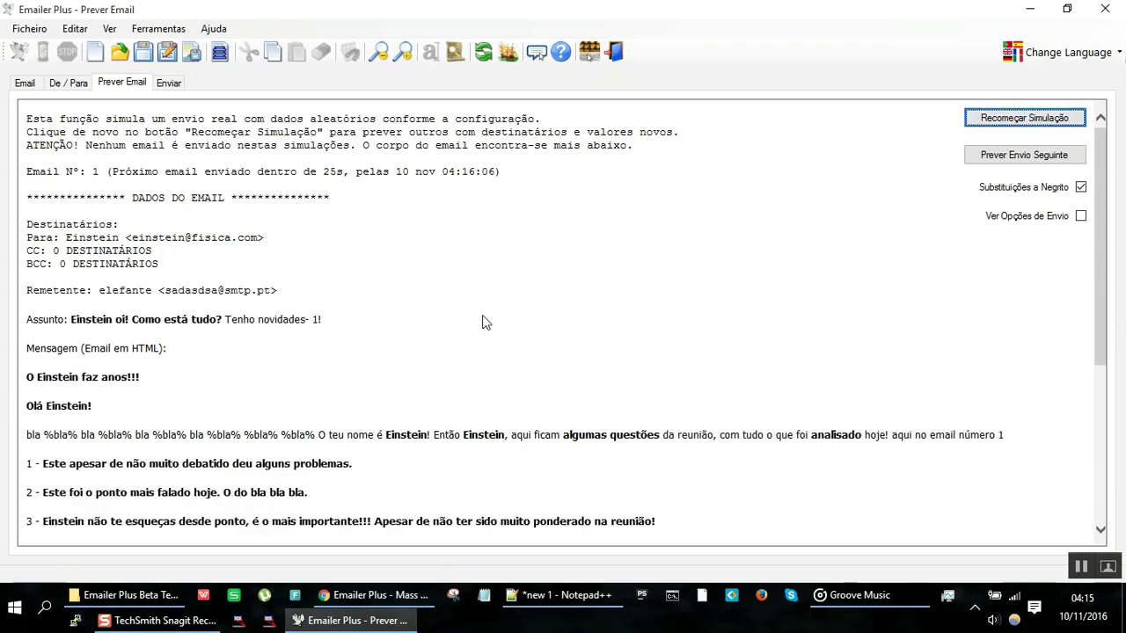
Step: Highlight the text from 'O teu nome' through point 1, then regenerate repeatedly
left_click(374, 436)
left_click_drag(319, 437, 510, 445)
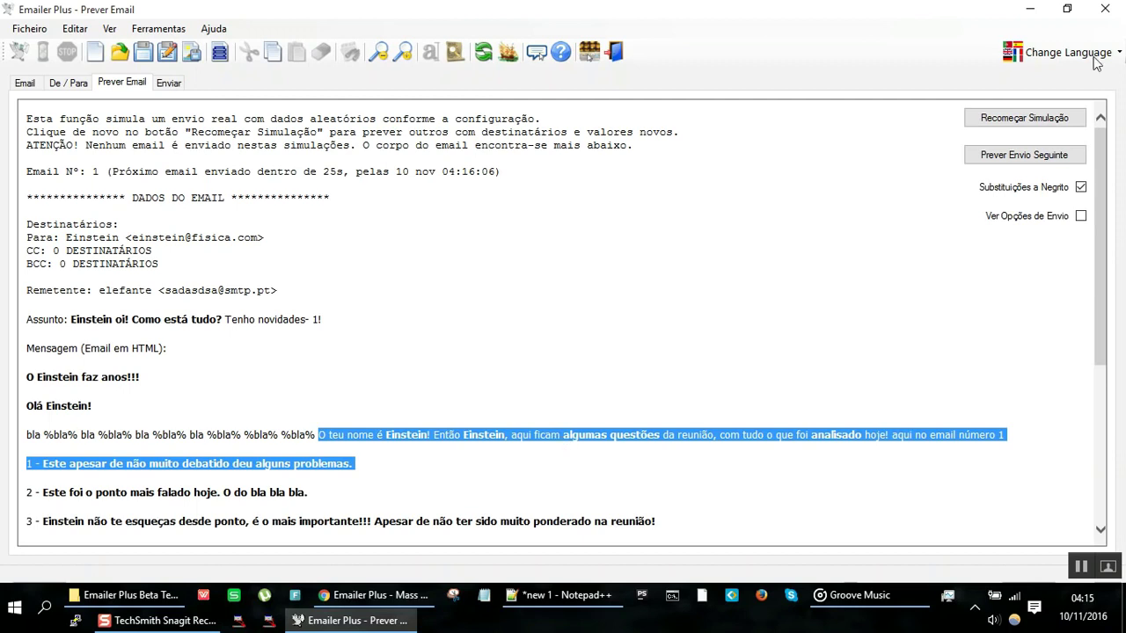
left_click(1028, 114)
left_click(1028, 116)
left_click(1029, 124)
left_click(1029, 125)
left_click(1029, 125)
left_click(1029, 125)
left_click(1029, 125)
left_click(1029, 125)
left_click(1031, 125)
left_click(1030, 125)
left_click(1031, 125)
left_click(1031, 125)
left_click(1031, 125)
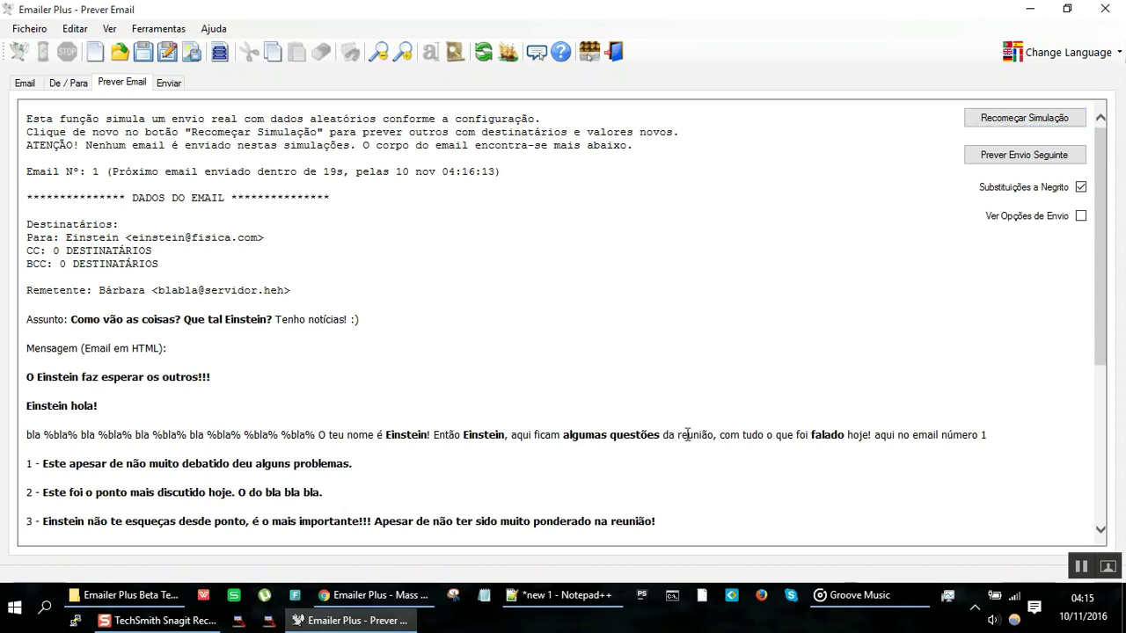
Step: Highlight part of the meeting sentence and regenerate until the intro ends 'aqui no email número 1'
left_click_drag(673, 434, 795, 437)
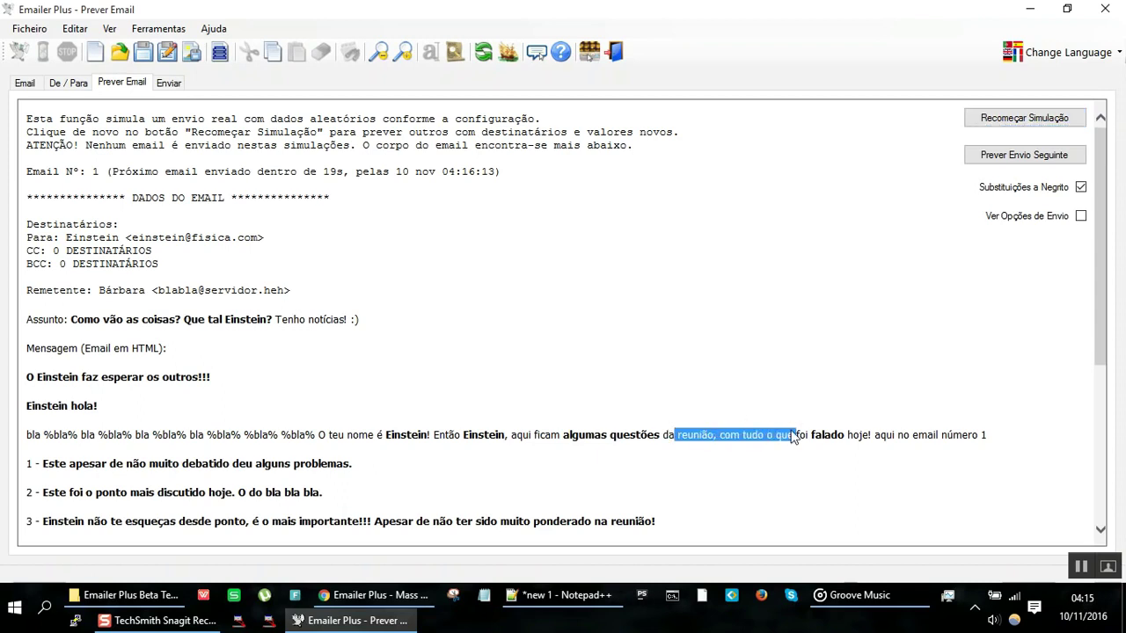
left_click(1047, 126)
left_click(1047, 126)
left_click(1046, 126)
left_click(1047, 126)
Step: Highlight 'da reunião', point 1, 'Estrunfes' and point 3 in the preview, then return to editing
left_click_drag(654, 435, 981, 437)
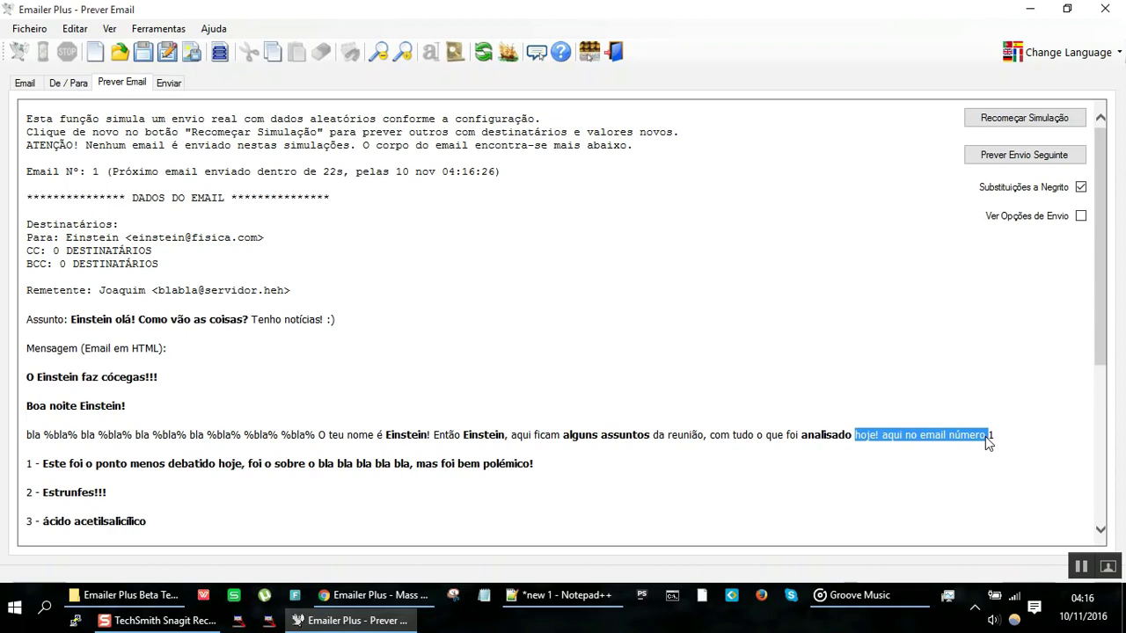
left_click_drag(535, 463, 415, 464)
left_click(43, 493, "shift")
left_click(43, 463, "shift")
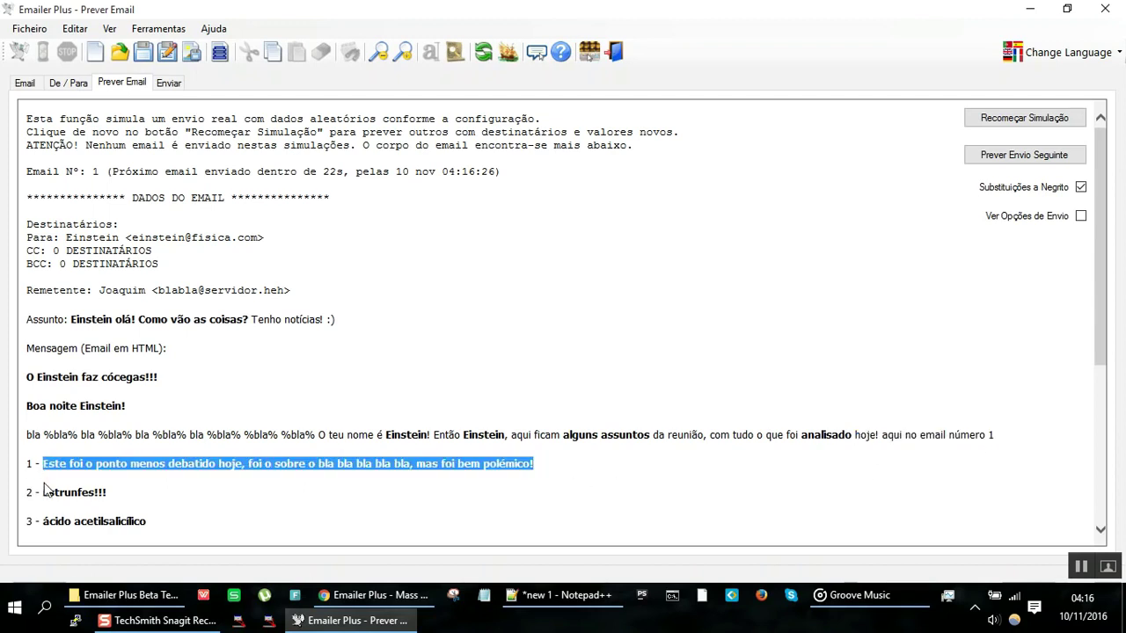
left_click_drag(44, 493, 94, 494)
left_click_drag(158, 519, 1, 530)
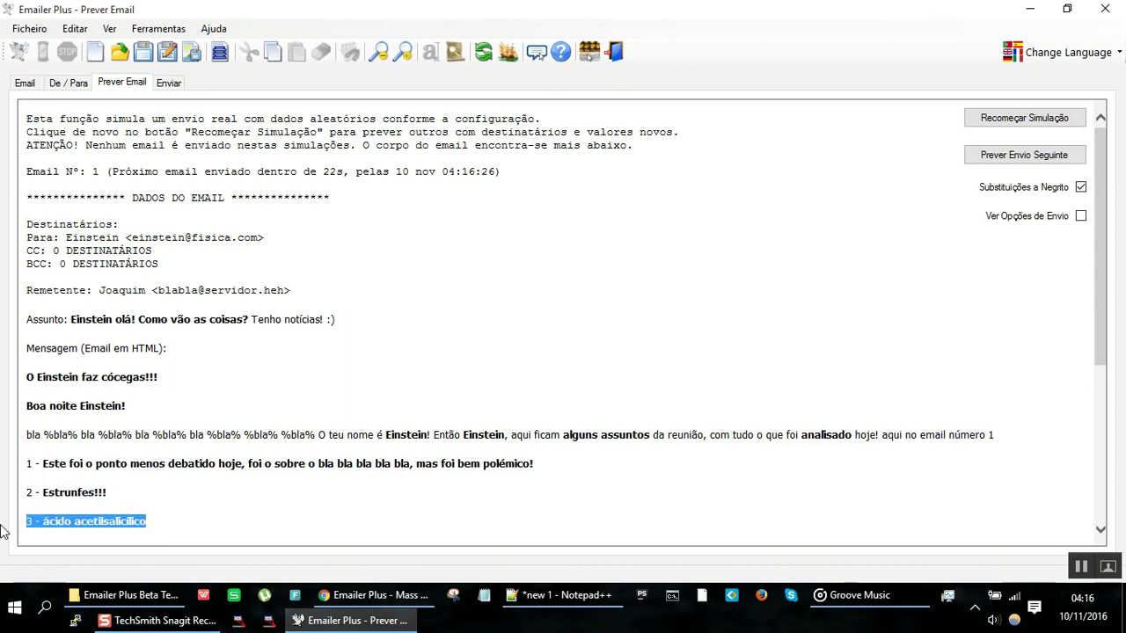
scroll(158, 445, "down", 3)
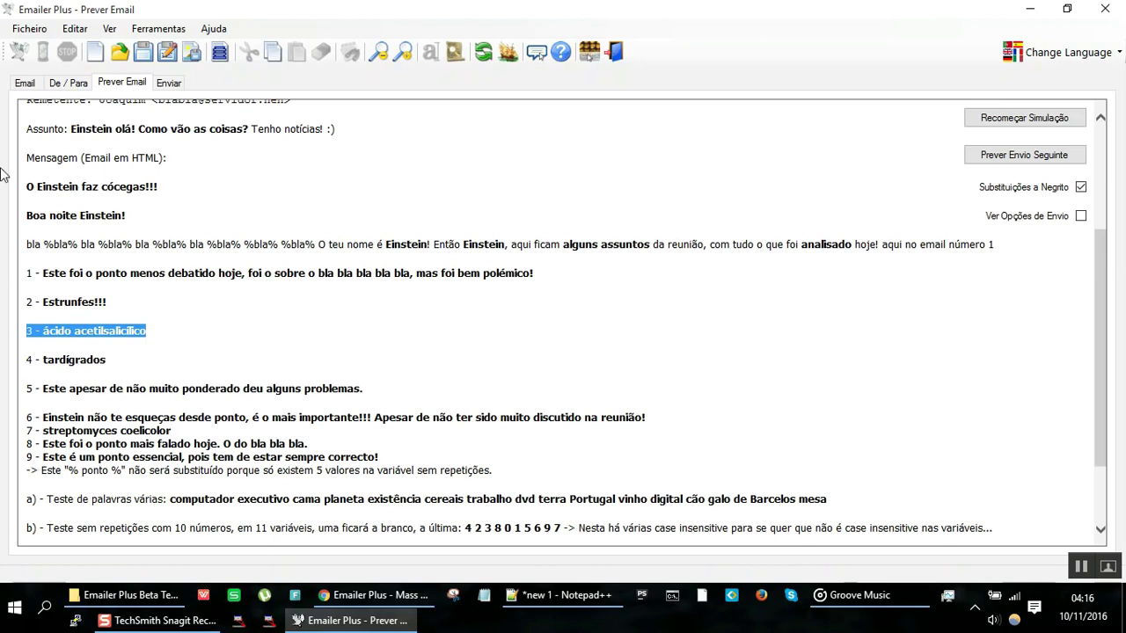
left_click(30, 82)
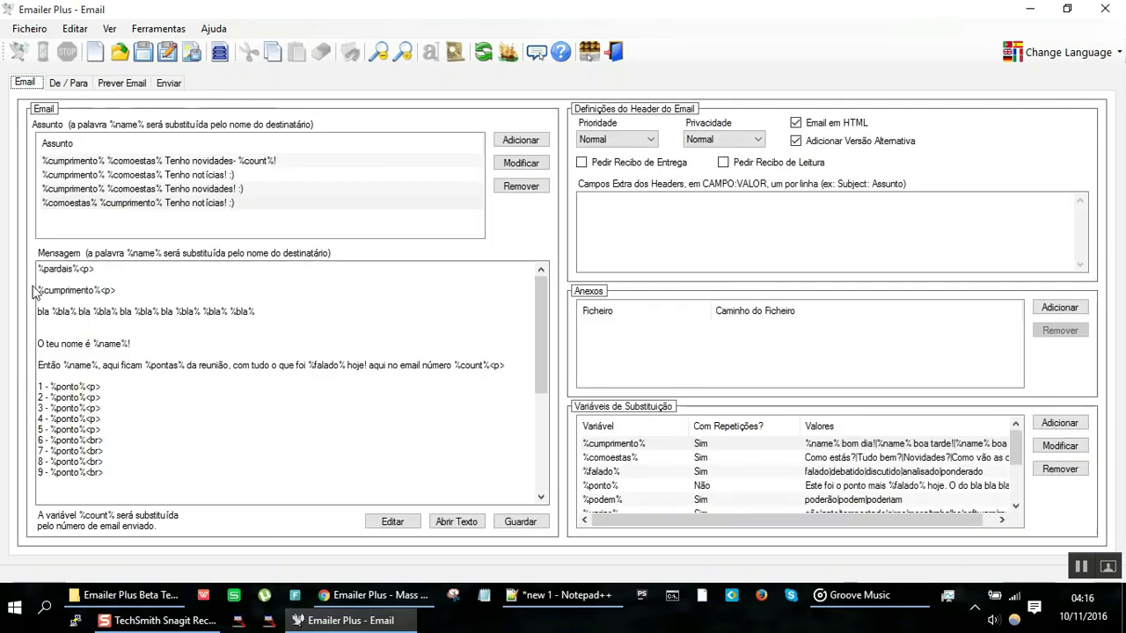
Step: Add a new %pontoZ%<p> line right after %pardais%<p>
left_click(113, 269)
key("Return")
key("Return")
key("Up")
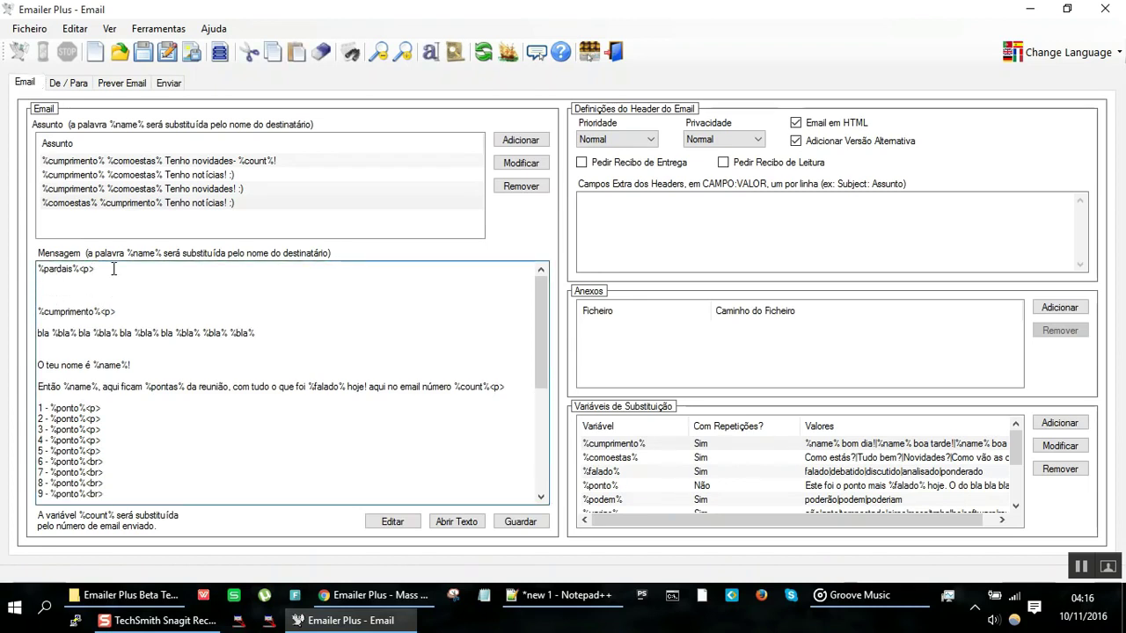
type("%pontoZ%")
key("shift+Home")
key("End")
type("%")
key("Return")
key("BackSpace")
type("<p>")
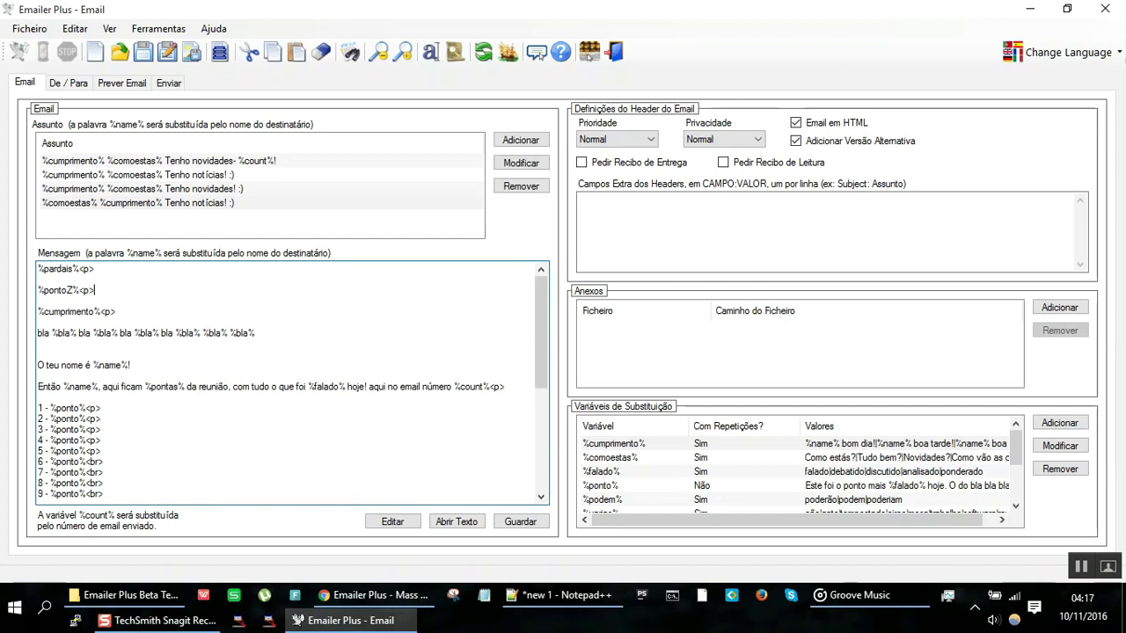
Step: Duplicate the %pontoZ%<p> line into eight copies above %cumprimento%<p>
key("shift+Home")
key("ctrl+c")
key("End")
key("Return")
key("ctrl+v")
key("Return")
key("ctrl+v")
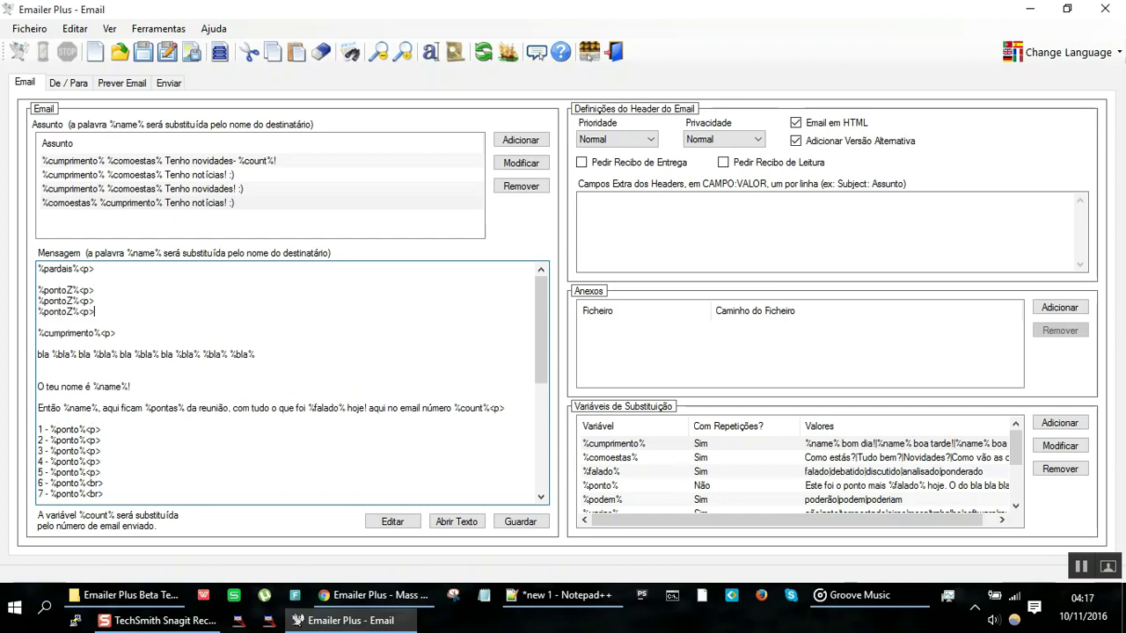
key("Return")
key("ctrl+v")
key("Return")
key("ctrl+v")
key("Return")
key("ctrl+v")
key("Return")
key("ctrl+v")
key("Return")
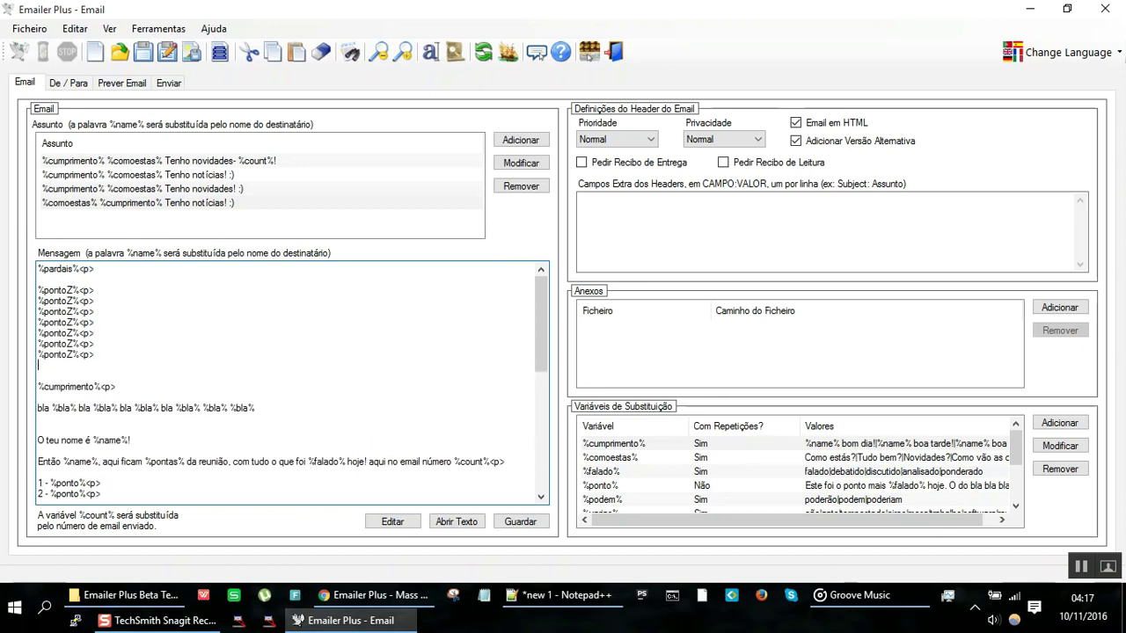
Step: Start a new substitution variable named %pontoZ% with the values beginning 'ponto 1|ponto'
left_click(1060, 428)
type("%pontoZ")
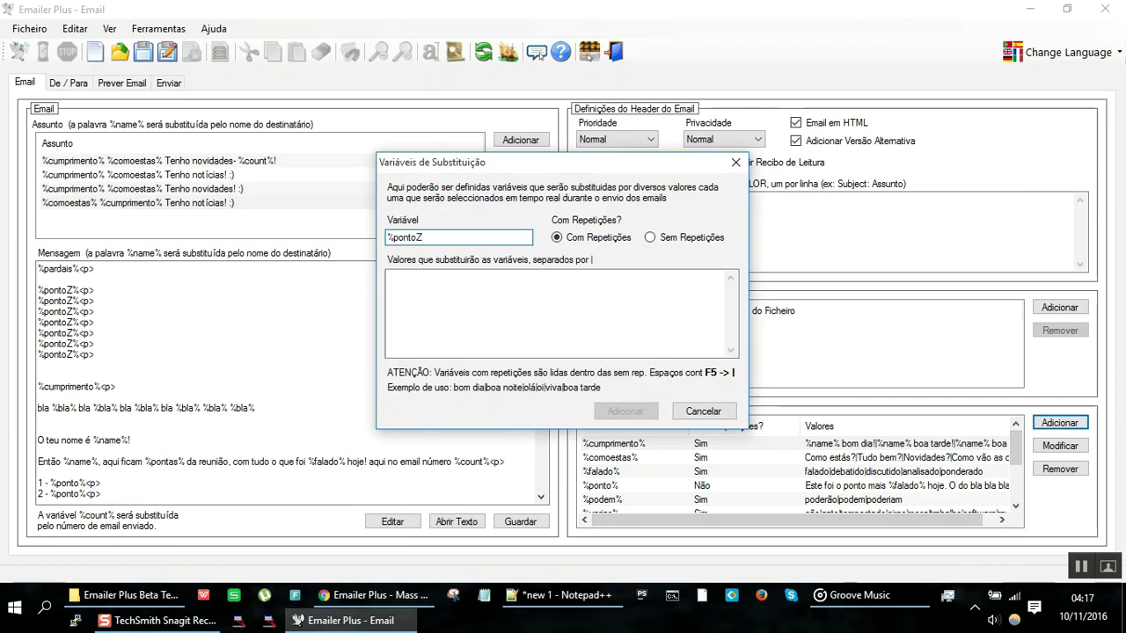
type("%")
left_click(597, 300)
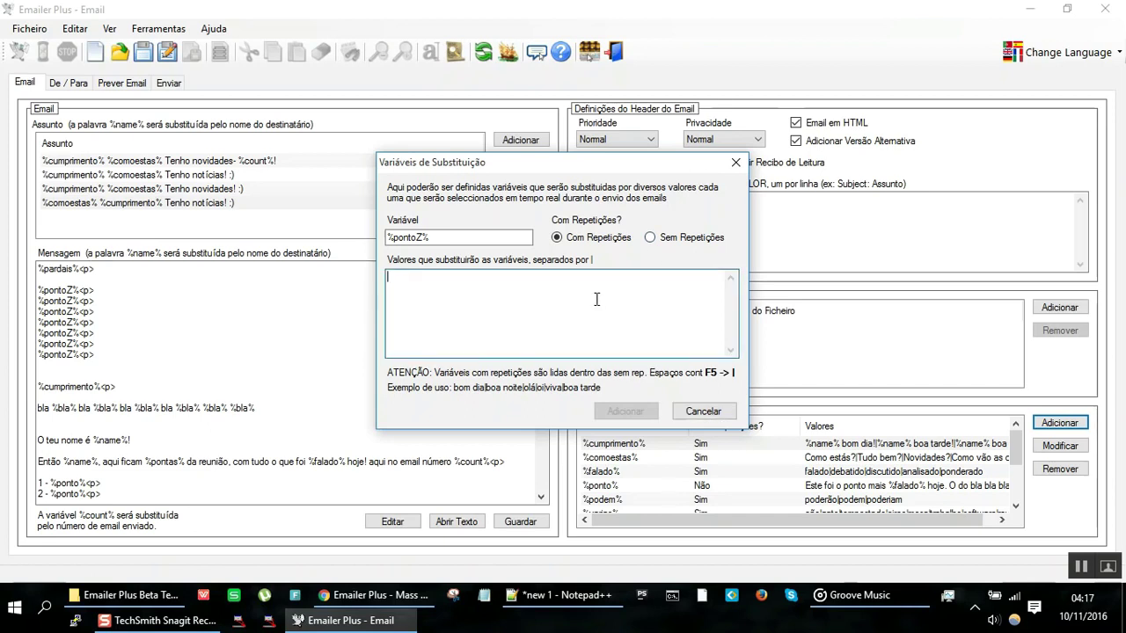
type("ponto ")
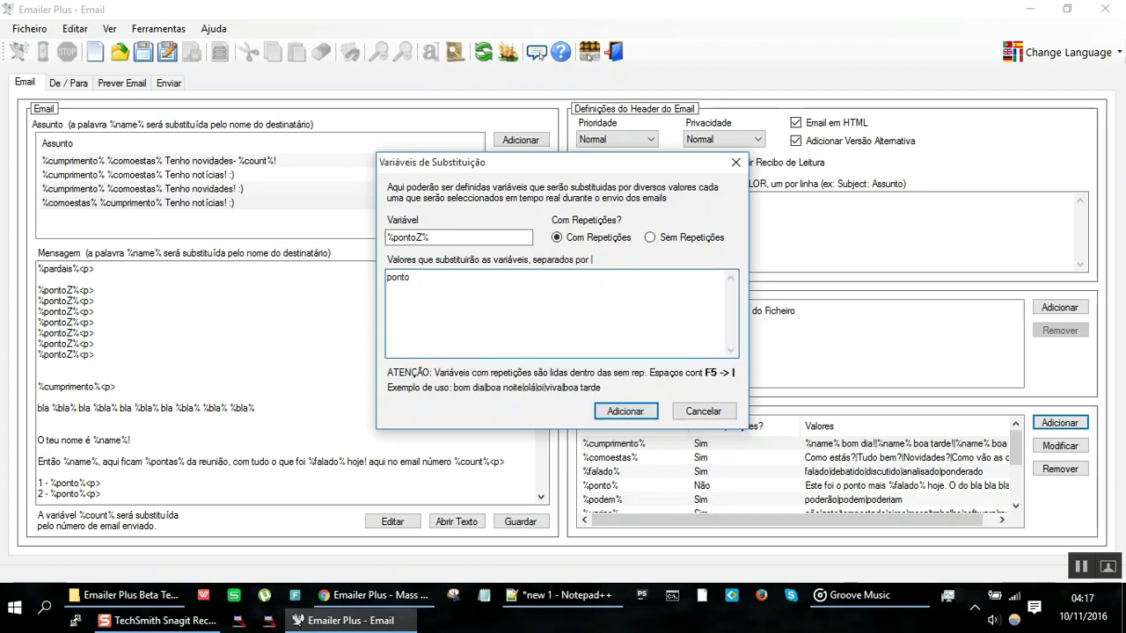
type("1|ponto")
key("ctrl+shift+Left")
key("Right")
key("ctrl+shift+Left")
key("Right")
Step: Complete the values 'ponto 1' through 'ponto 7', separated by |, and add the variable
type("2v3v4v5v6v")
key("BackSpace")
key("BackSpace")
key("BackSpace")
key("BackSpace")
key("BackSpace")
key("BackSpace")
key("BackSpace")
key("BackSpace")
key("BackSpace")
key("BackSpace")
key("BackSpace")
key("BackSpace")
key("BackSpace")
key("BackSpace")
key("BackSpace")
key("BackSpace")
type("ponto ")
type("2v")
key("BackSpace")
type("|ponto 3|ponto 4|ponto 5|ponto 5")
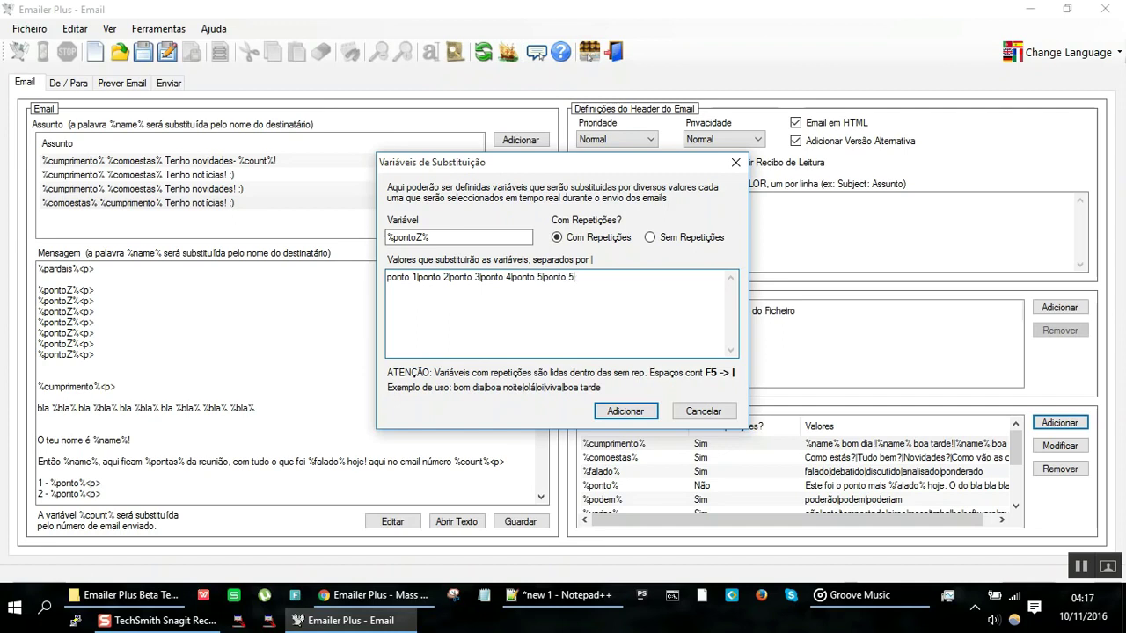
key("BackSpace")
type("6|ponto 7")
left_click(624, 411)
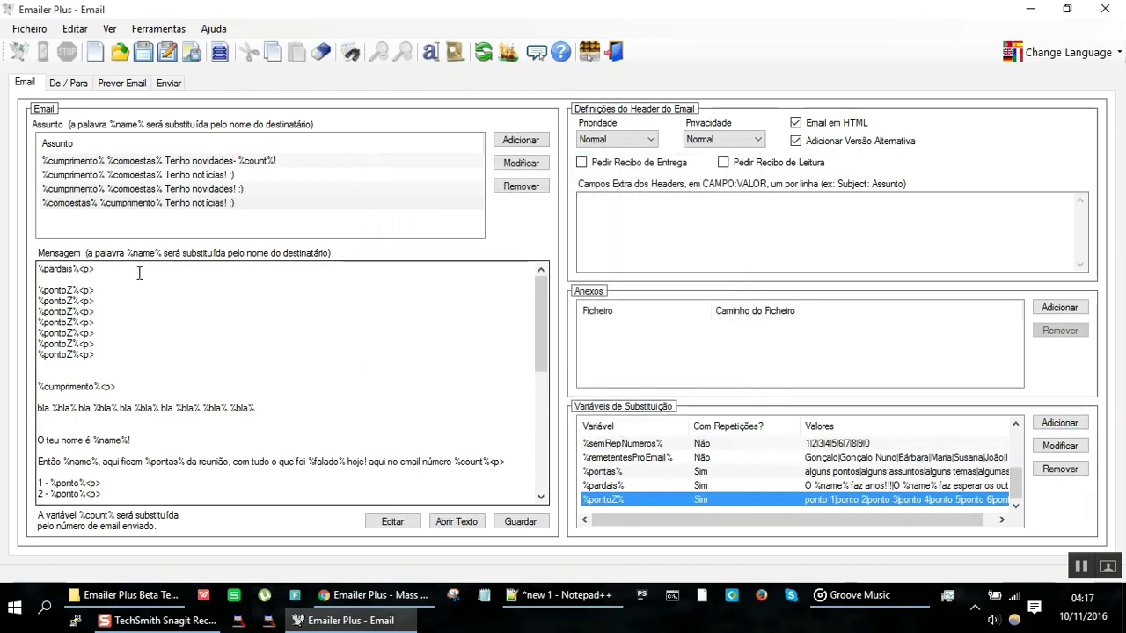
Step: Preview the email to check the randomized point lines, then go back to the editor
left_click(124, 84)
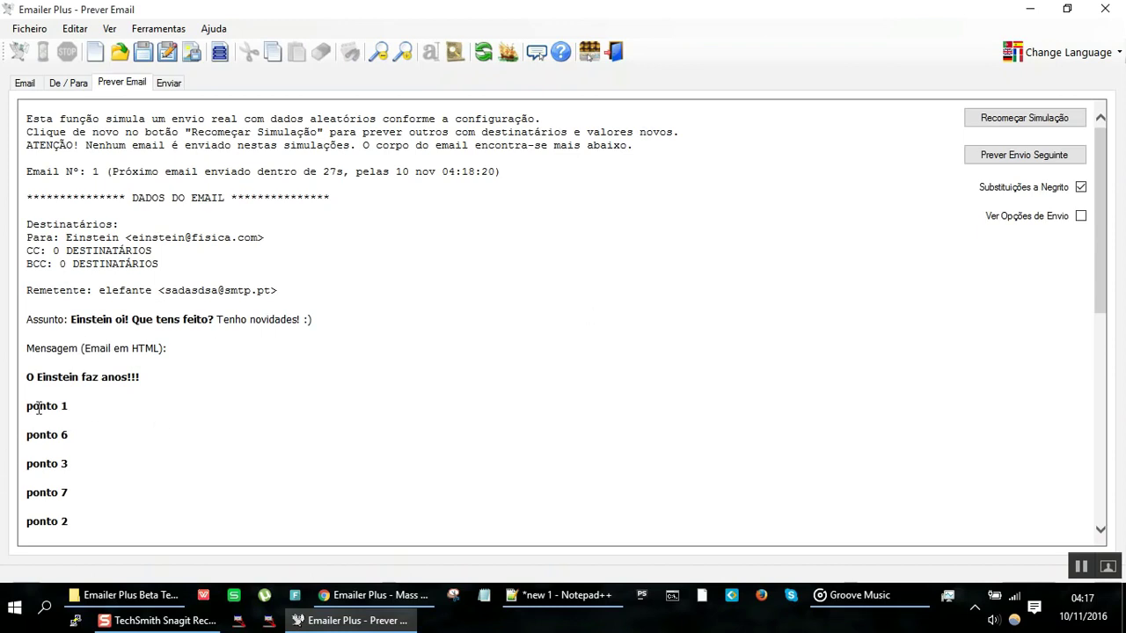
left_click_drag(28, 407, 67, 522)
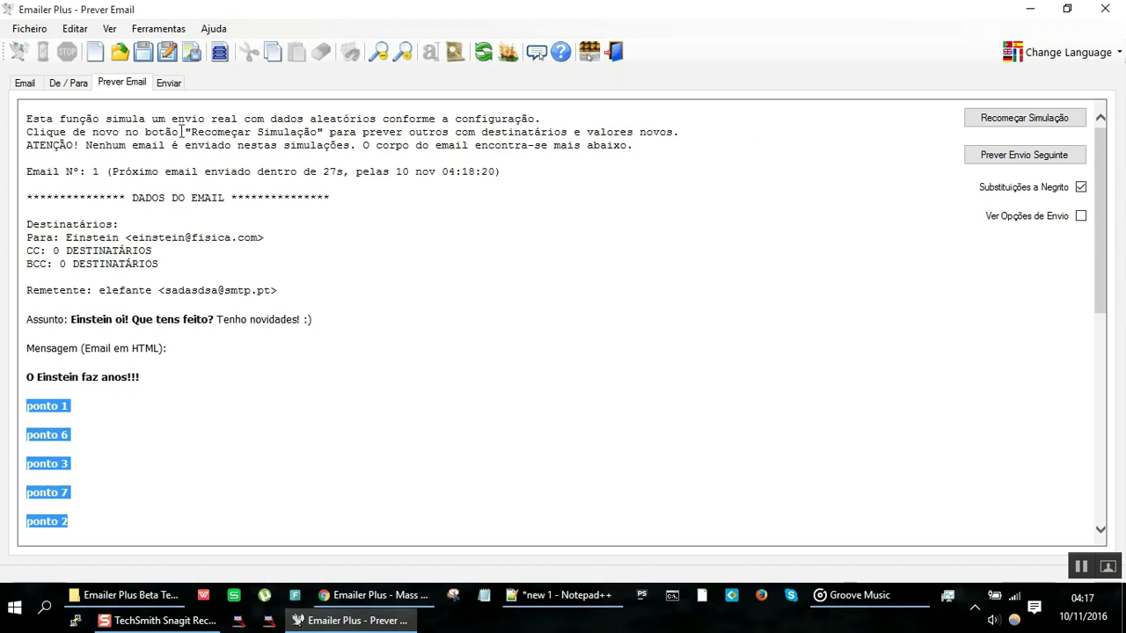
left_click(25, 83)
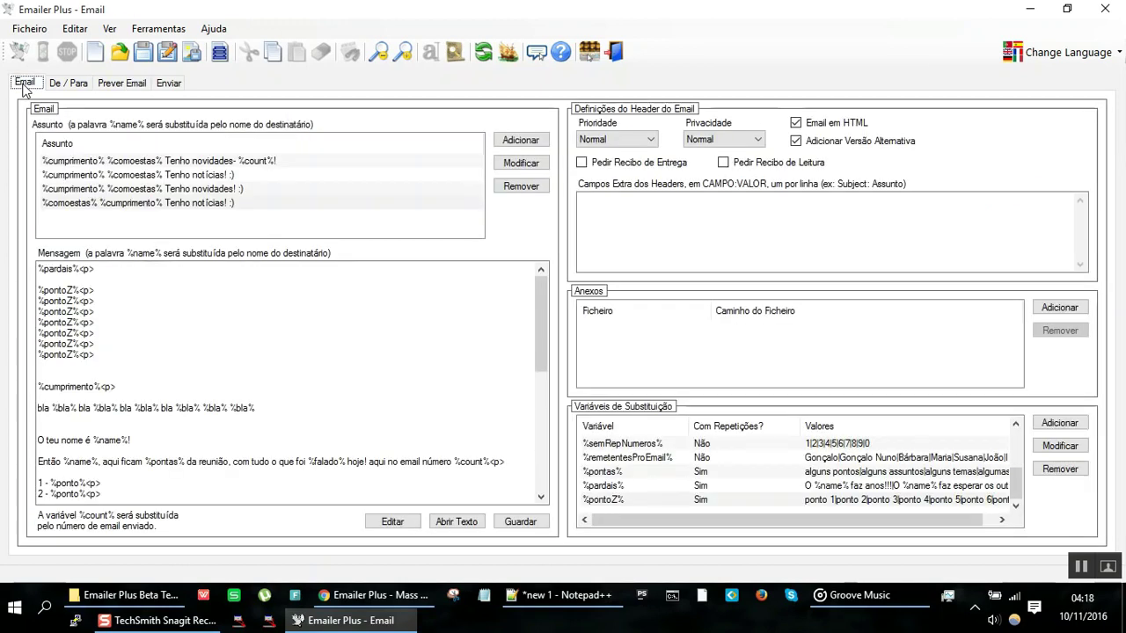
Step: Change the %pontoZ% lines' <p> tags to <br> line breaks
left_click(81, 296)
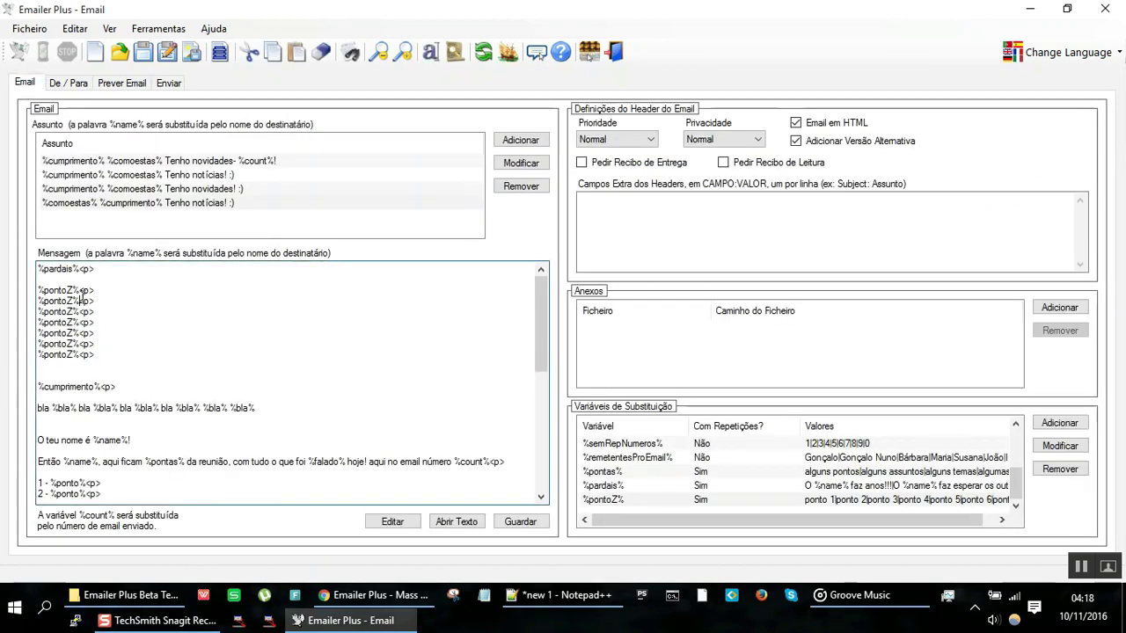
left_click(88, 290)
key("BackSpace")
type("b")
type("r")
left_click(89, 311)
type("r")
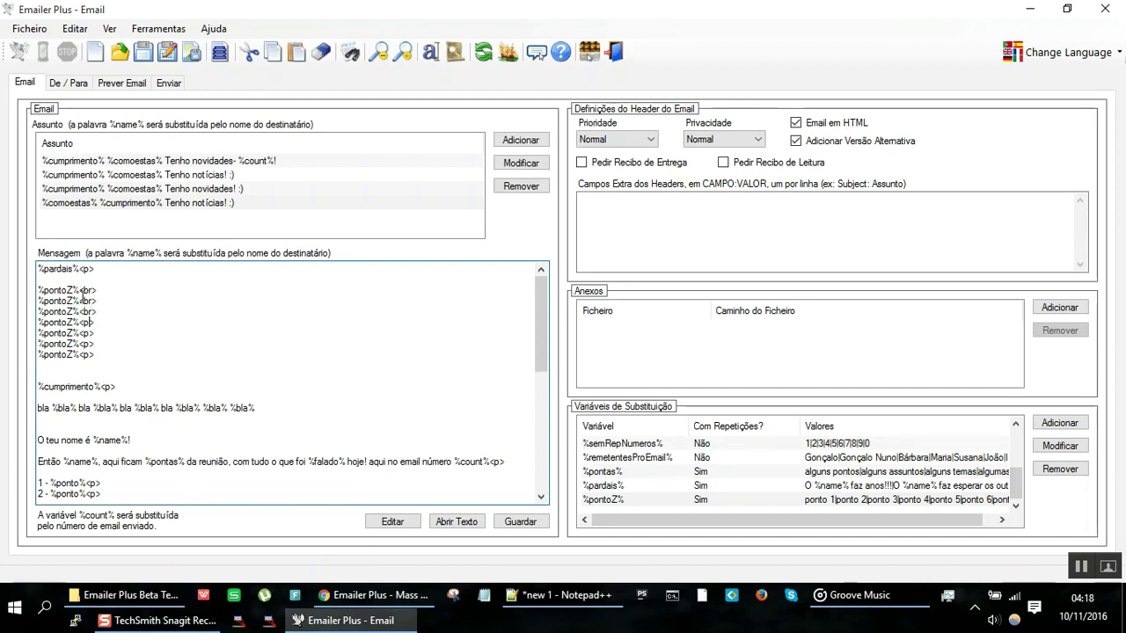
left_click(92, 322)
type("r")
type("r")
type("r")
key("Down")
Step: Preview the email with line breaks, regenerating the random simulation six times
left_click(123, 84)
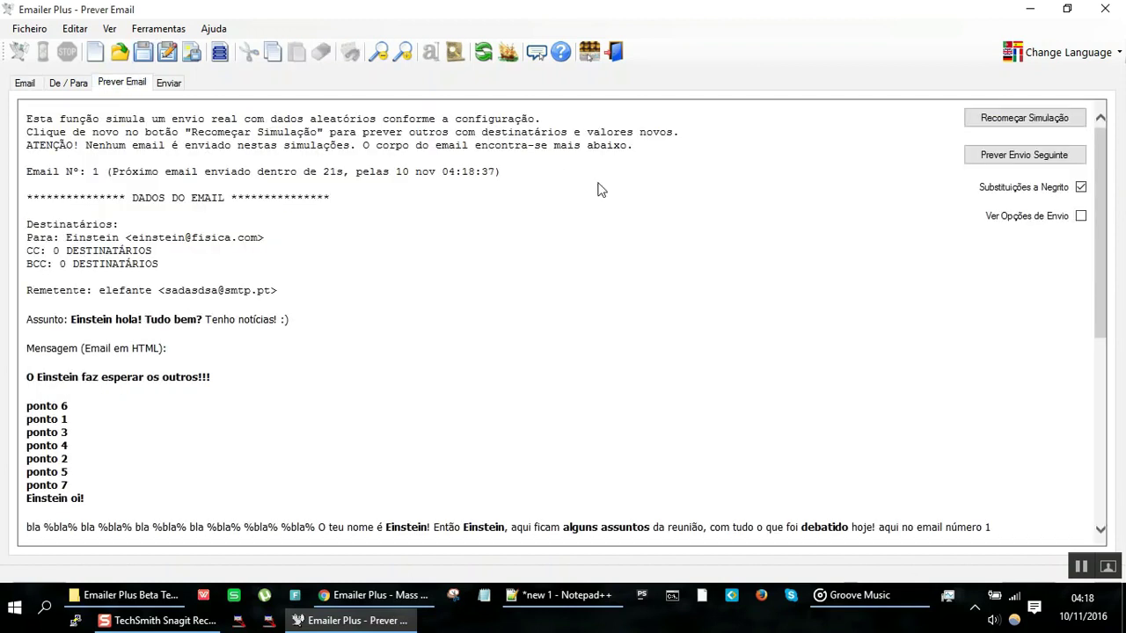
left_click(1024, 118)
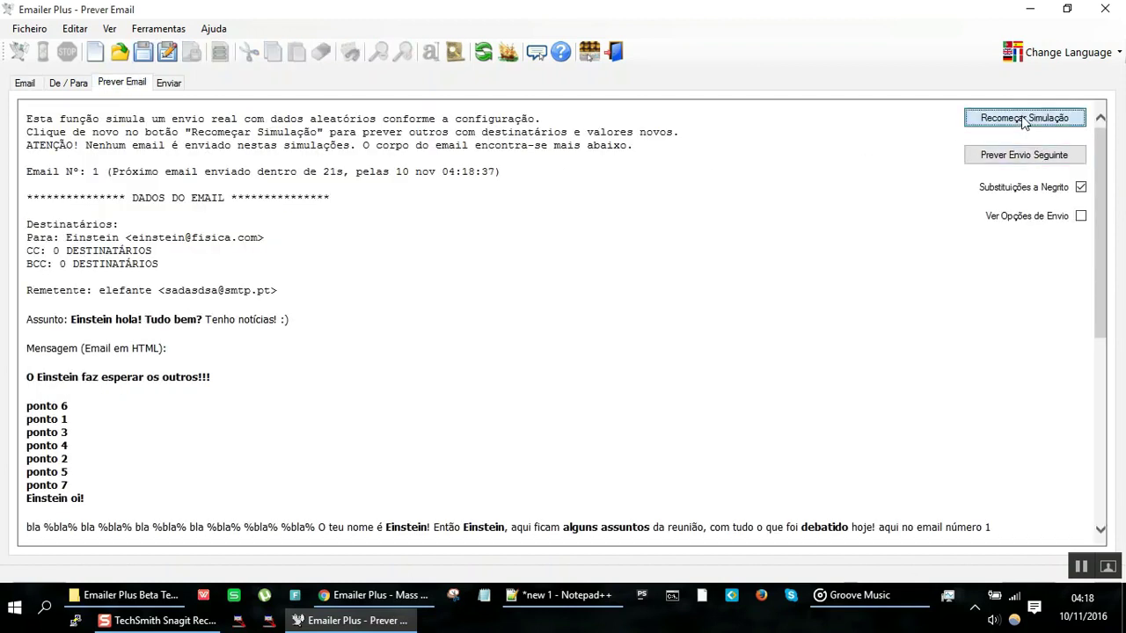
left_click(1024, 117)
left_click(1024, 118)
left_click(1024, 118)
left_click(1024, 118)
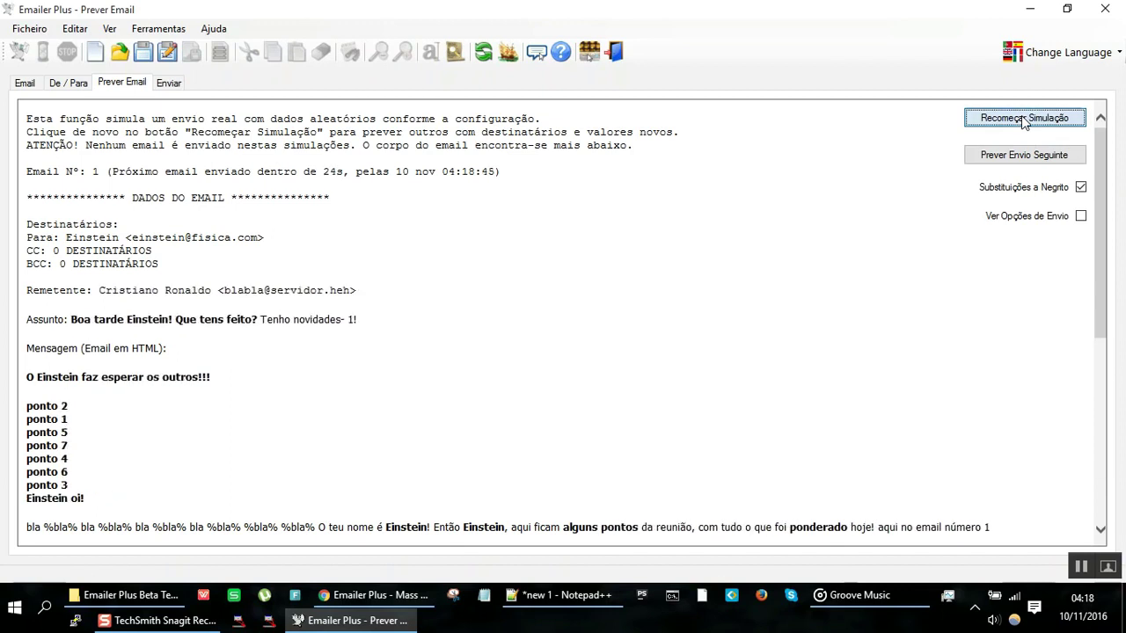
left_click(1024, 117)
Step: Insert a <p> tag at the start of the %cumprimento% line
left_click(25, 83)
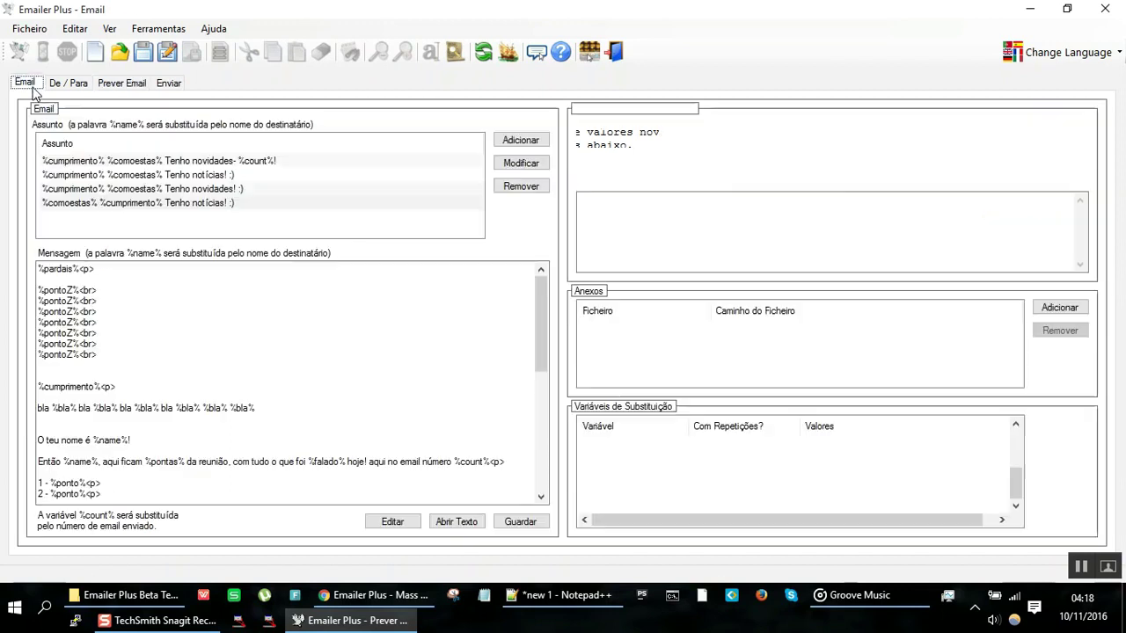
left_click(131, 387)
key("Home")
type("<p>")
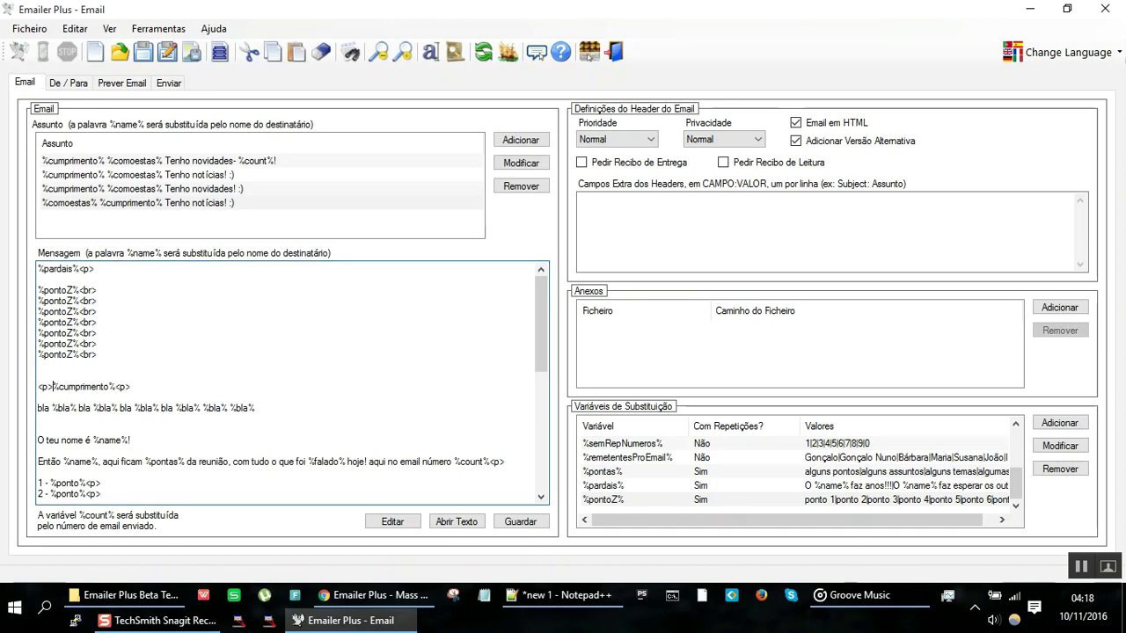
Step: Re-preview the email and regenerate it nine times, checking the point lines and greeting
left_click(114, 85)
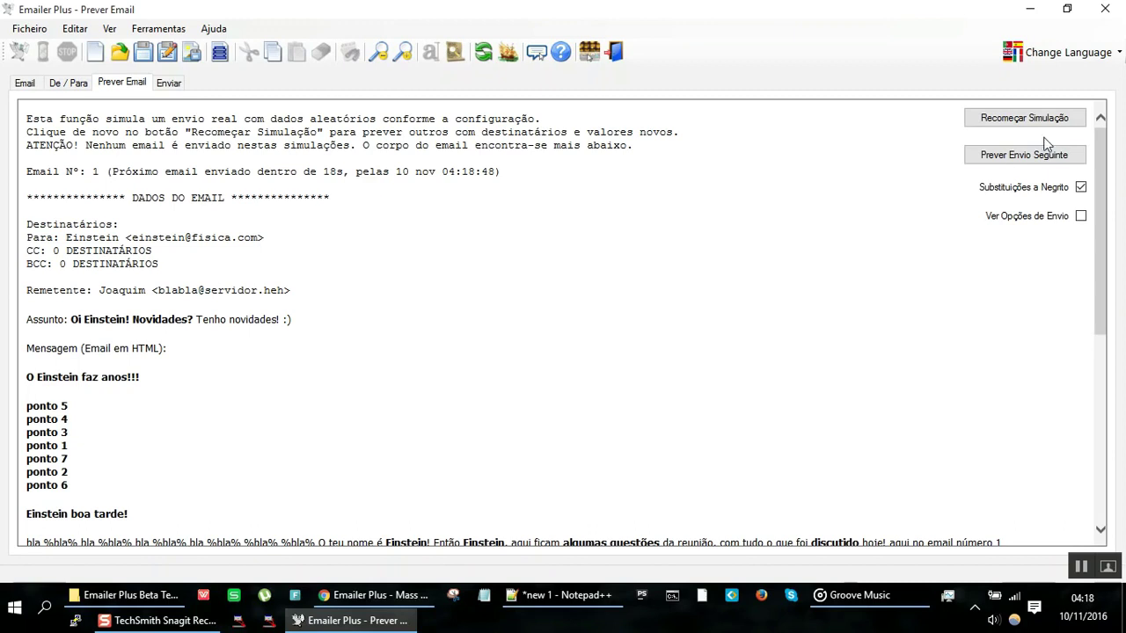
left_click(1030, 120)
left_click(1031, 121)
left_click(1031, 121)
left_click(1030, 120)
left_click(1031, 121)
left_click(1031, 120)
left_click(1031, 120)
left_click(1030, 121)
left_click(1030, 121)
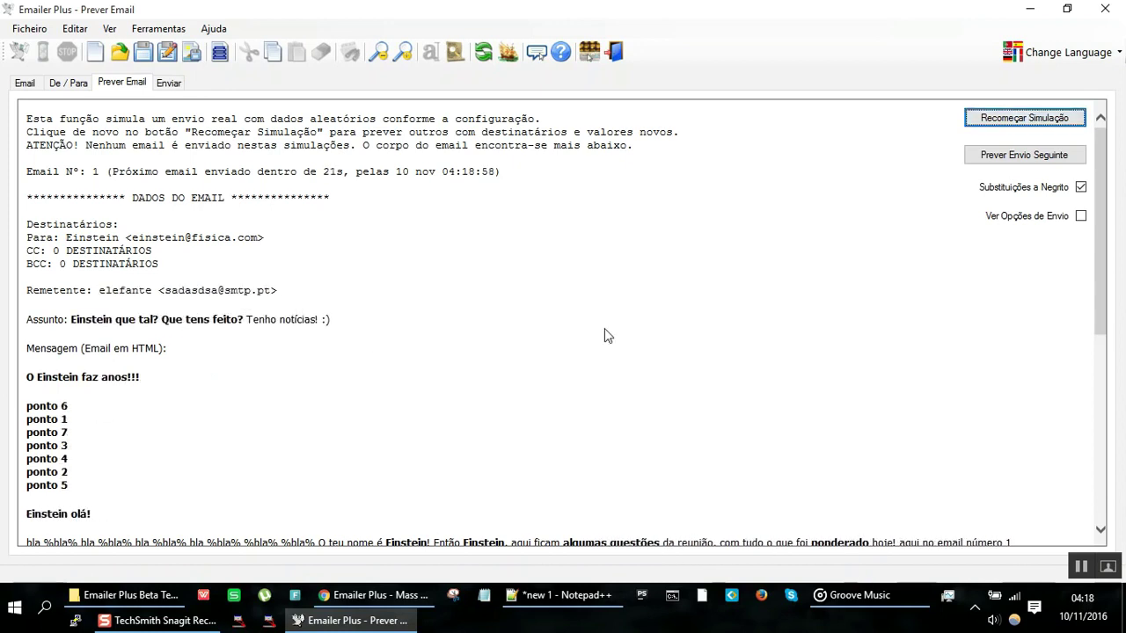
left_click_drag(42, 405, 92, 503)
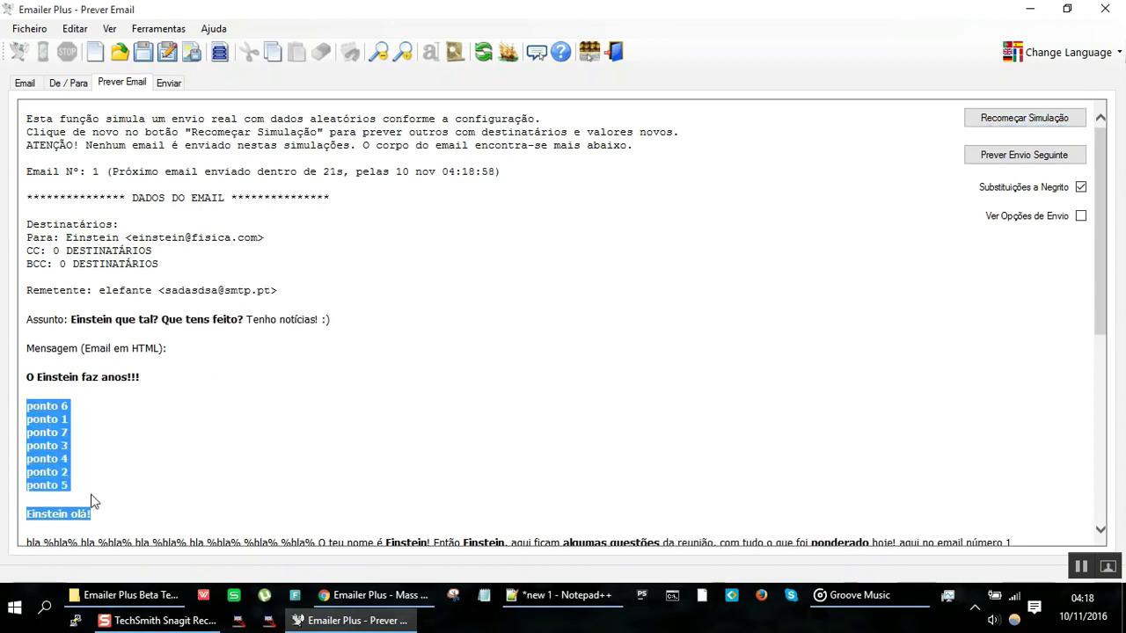
Step: Regenerate more simulations and inspect points 1 to 5, then return to the message editor
left_click(1023, 118)
left_click(1023, 117)
left_click(1024, 118)
left_click(1024, 118)
left_click(1023, 117)
left_click(1024, 118)
left_click(1024, 118)
left_click(1023, 118)
left_click(1023, 118)
left_click(1023, 118)
left_click(1024, 118)
left_click(1023, 118)
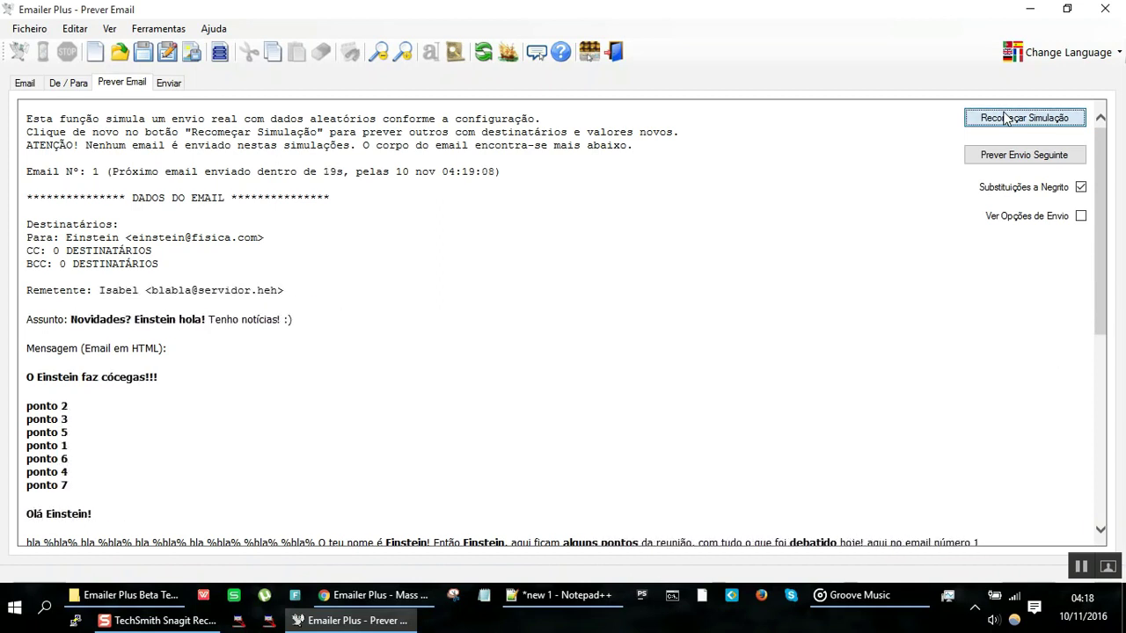
left_click(1005, 118)
scroll(430, 329, "down", 5)
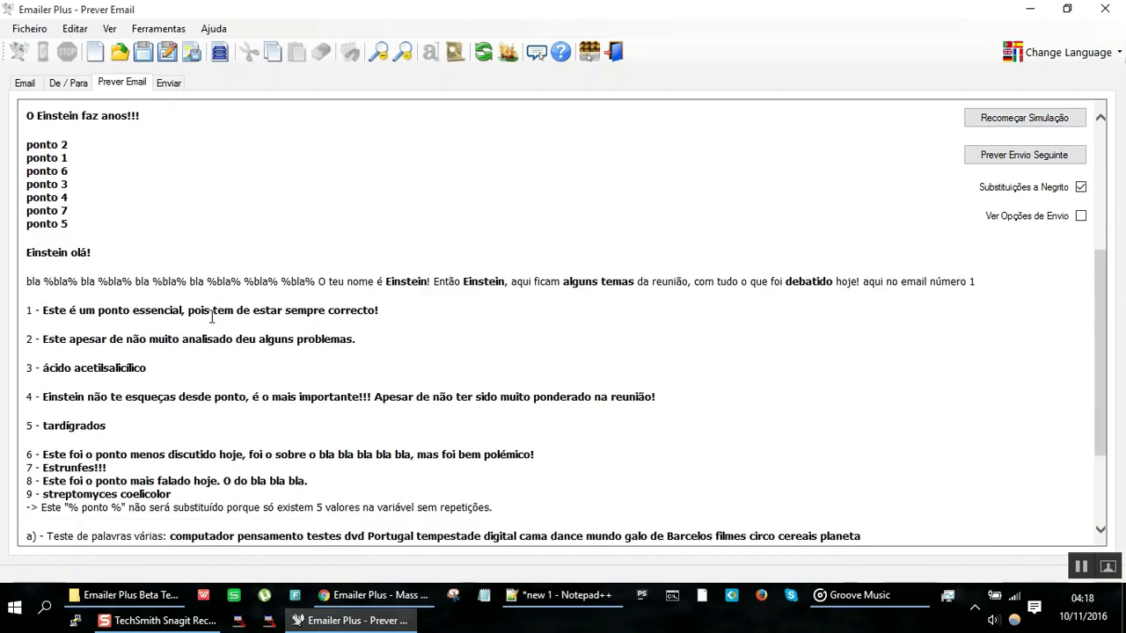
left_click_drag(43, 310, 352, 339)
left_click_drag(55, 373, 156, 372)
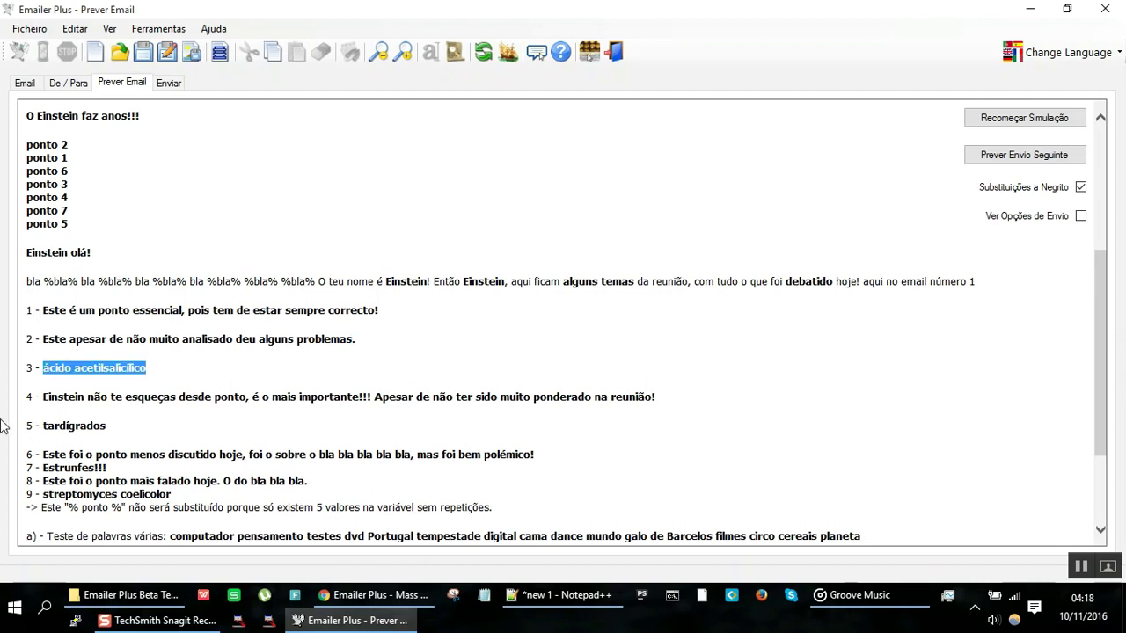
left_click_drag(46, 398, 308, 435)
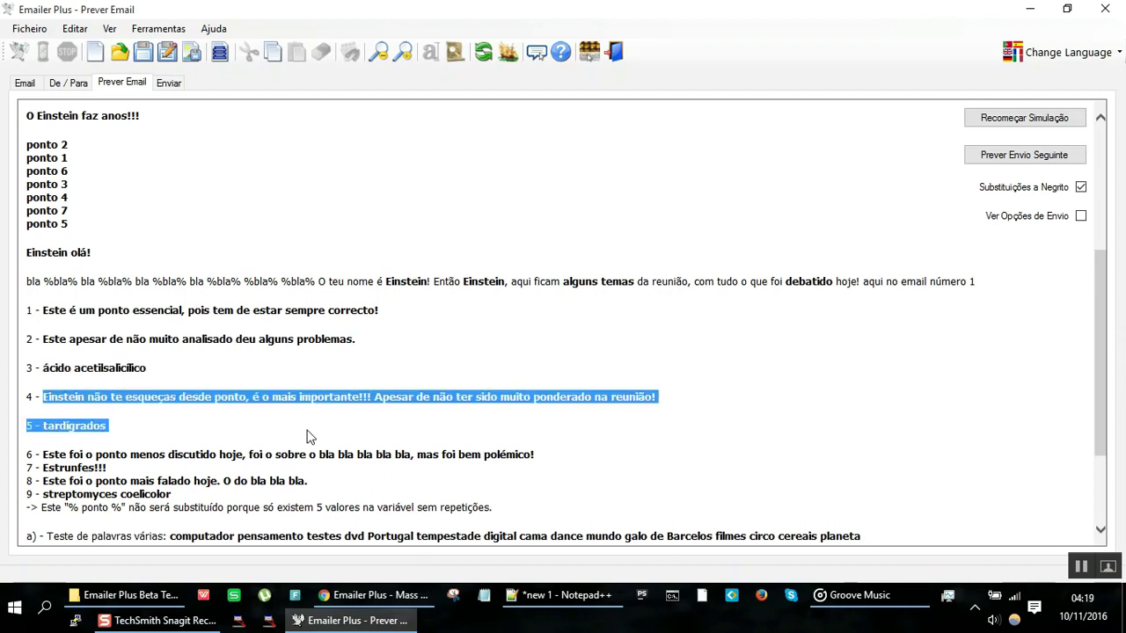
left_click(1022, 117)
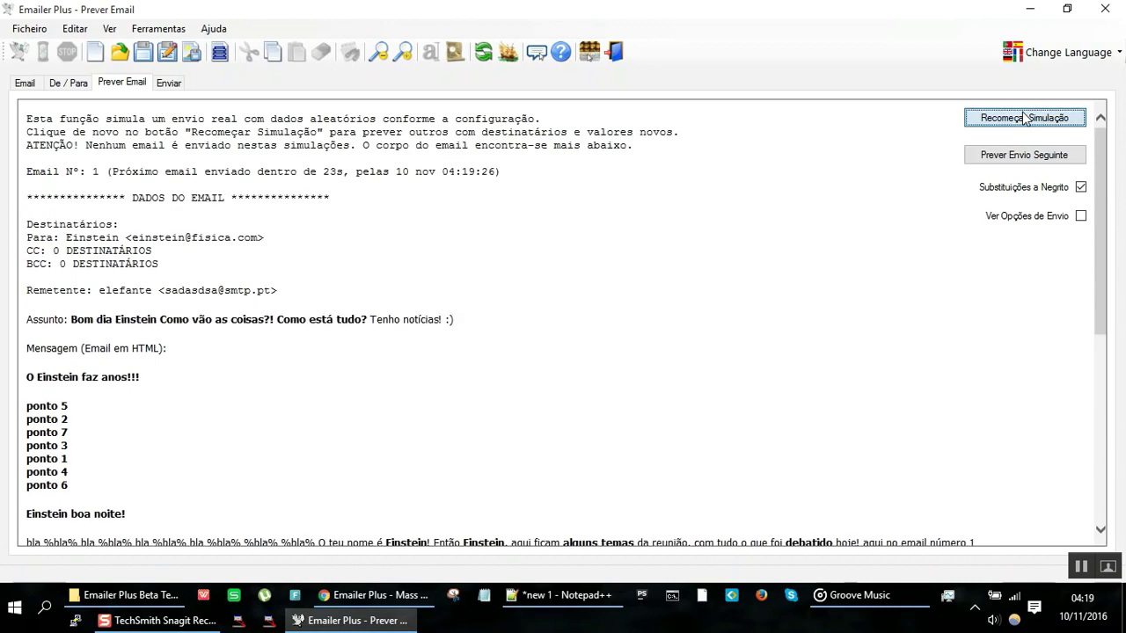
scroll(339, 256, "down", 4)
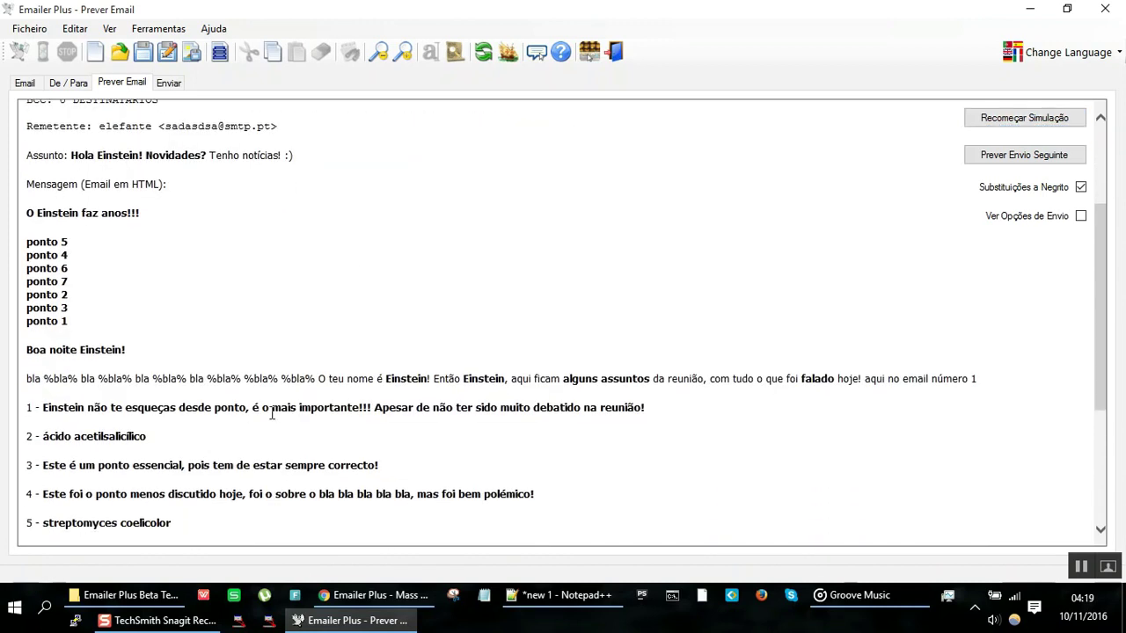
left_click(21, 84)
left_click(76, 277)
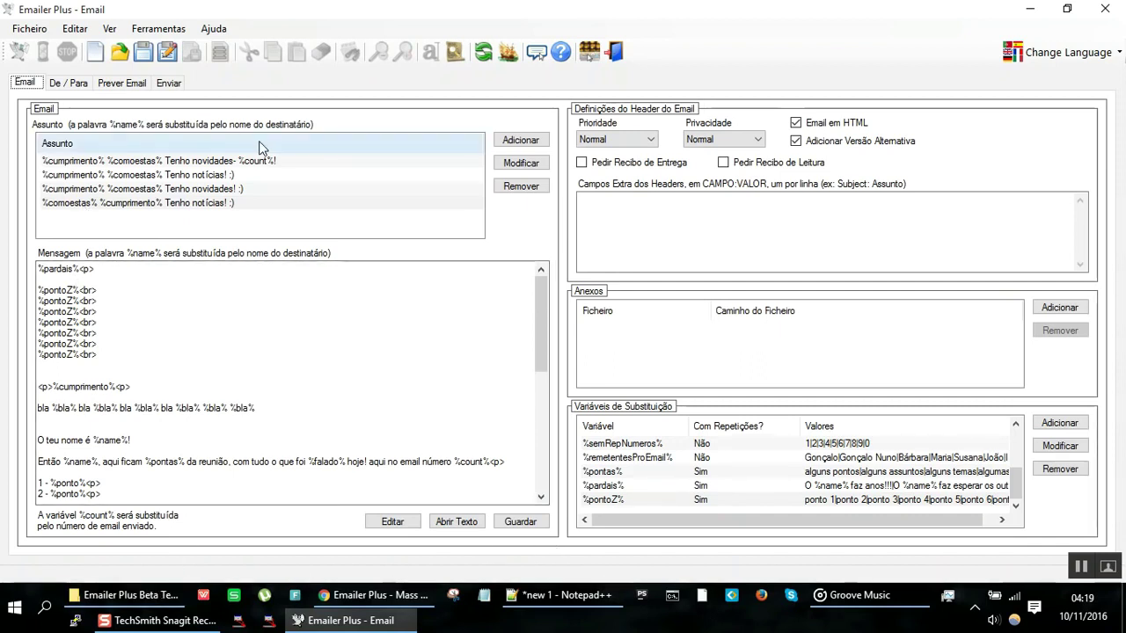
Step: Open the email preview and regenerate the simulation twelve times
left_click(139, 83)
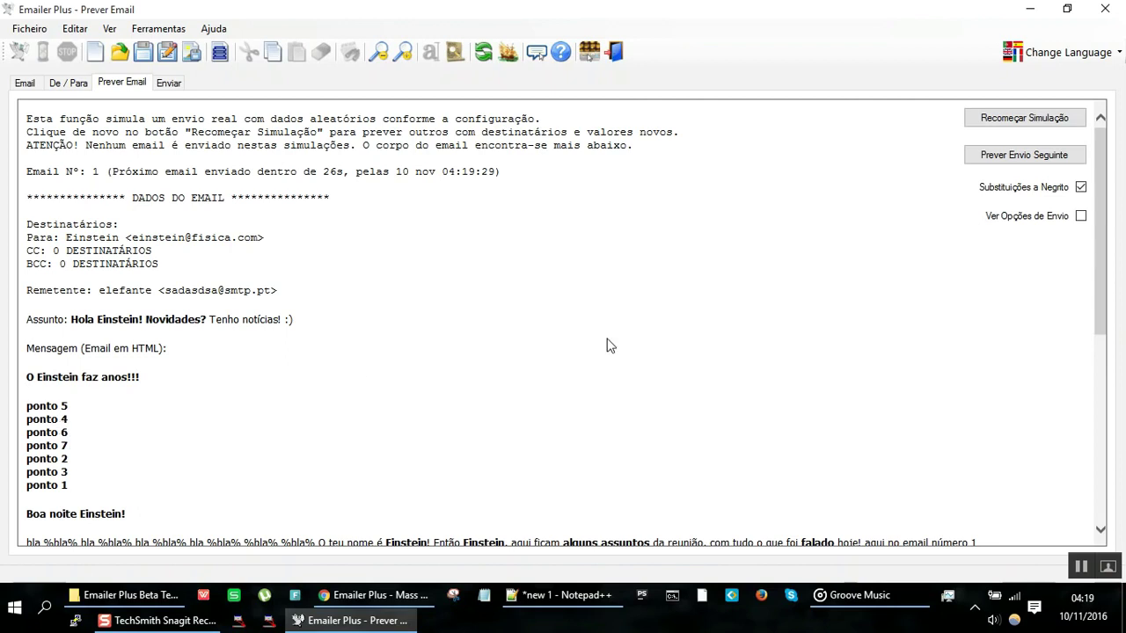
left_click(1017, 123)
left_click(1016, 124)
left_click(1016, 123)
left_click(1017, 124)
left_click(1016, 123)
left_click(1016, 123)
left_click(1017, 123)
left_click(1017, 123)
left_click(1017, 123)
left_click(1016, 123)
left_click(1016, 123)
left_click(1017, 123)
Step: Inspect the tips in the preview, return to the editor, and bring up the Notepad++ note
scroll(680, 307, "down", 5)
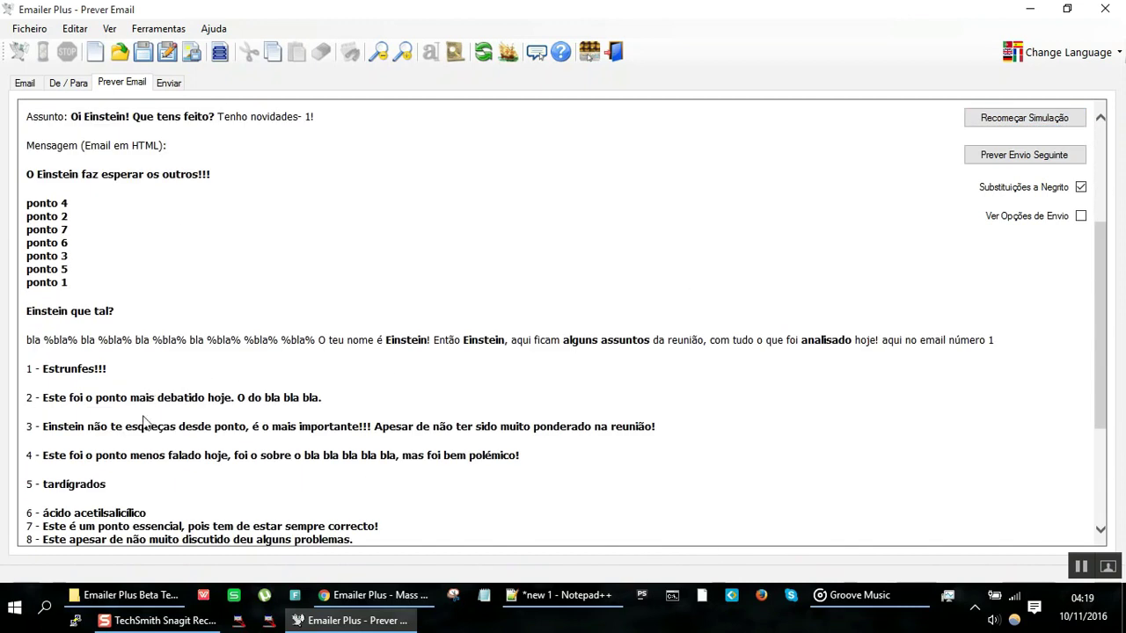
left_click_drag(125, 426, 600, 426)
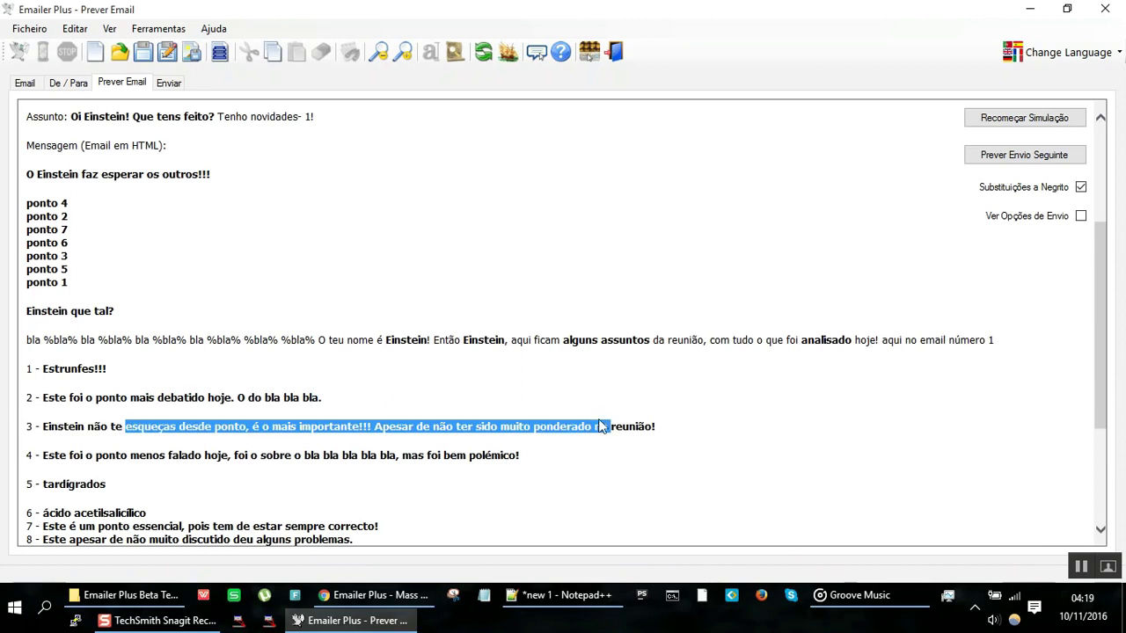
left_click_drag(79, 368, 184, 387)
double_click(184, 387)
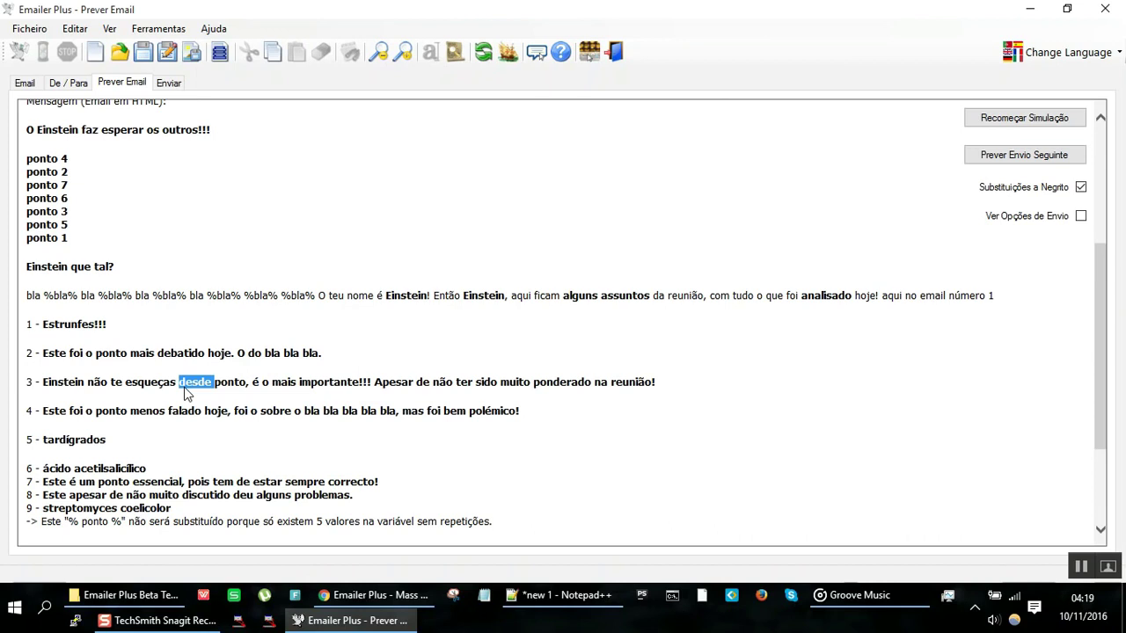
left_click_drag(92, 324, 51, 199)
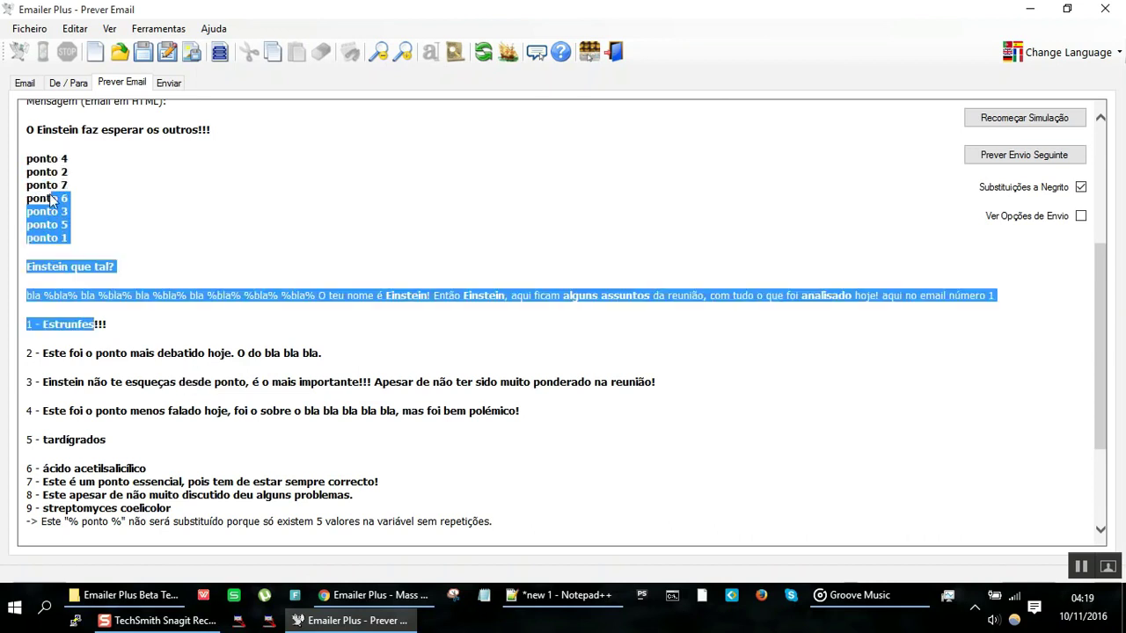
scroll(50, 199, "up", 6)
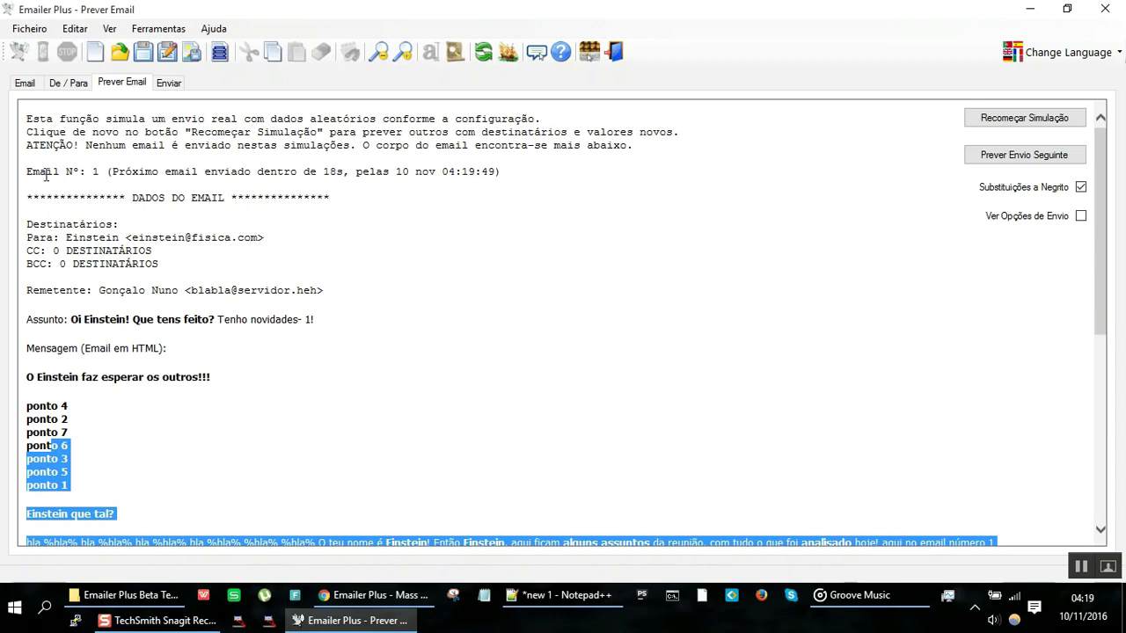
left_click(28, 84)
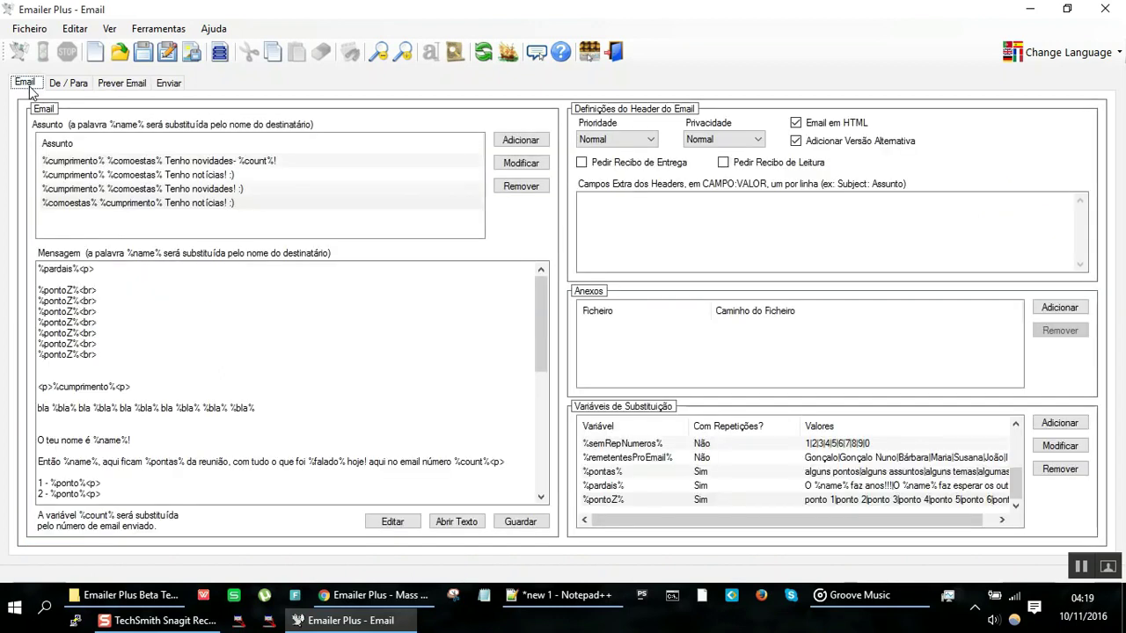
left_click(552, 595)
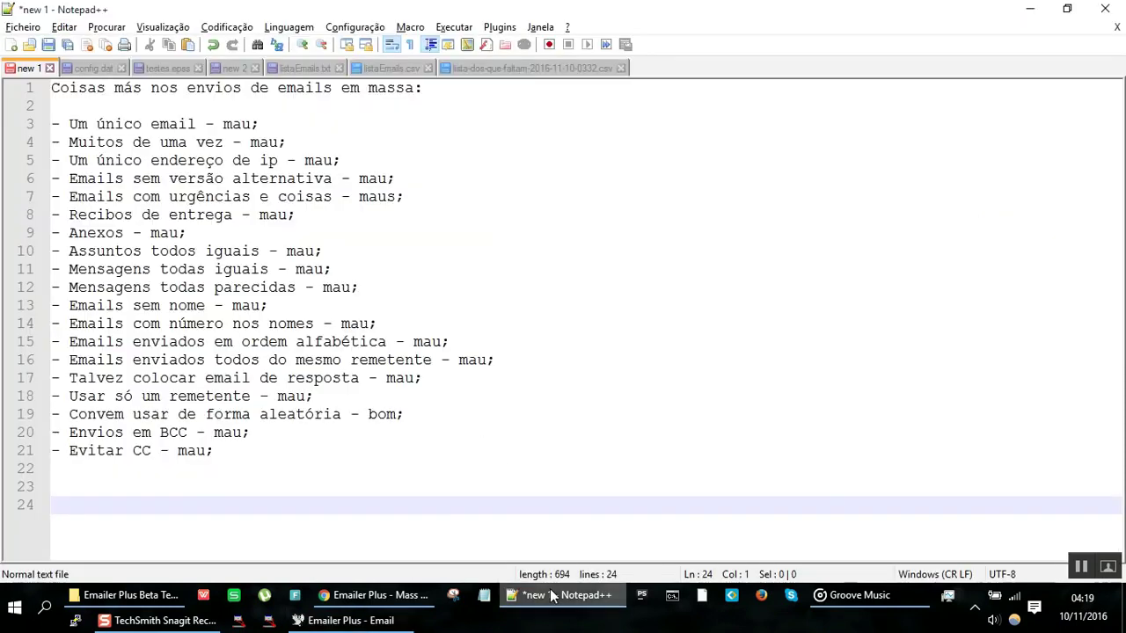
Step: Copy tip lines 3–21 into a new Notepad++ document
left_click(313, 453)
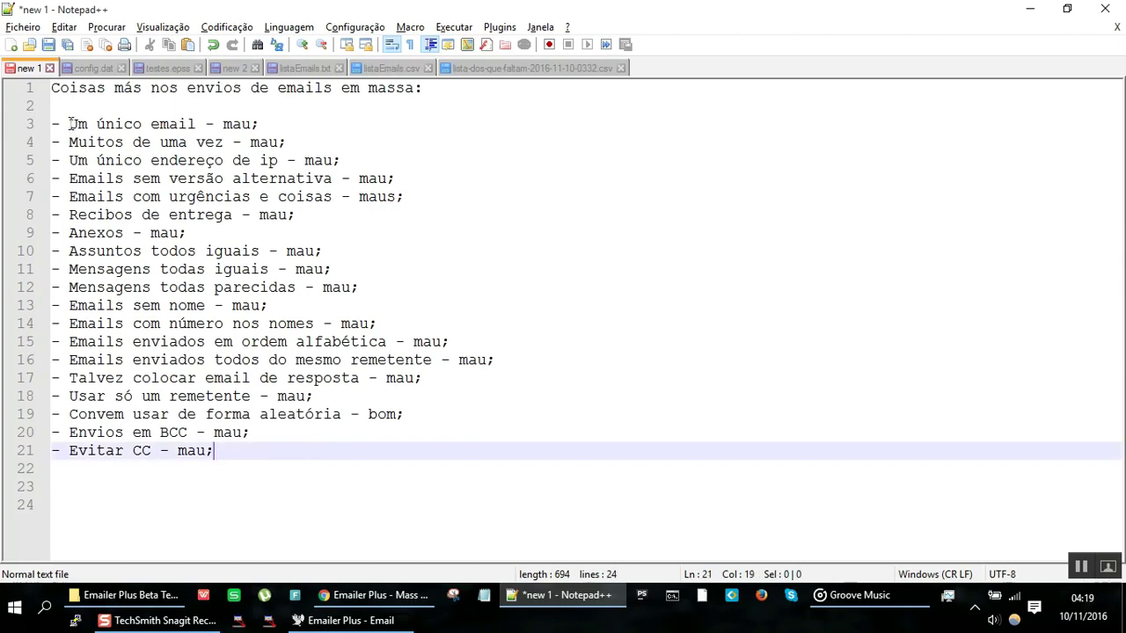
left_click_drag(54, 124, 407, 456)
key("ctrl+c")
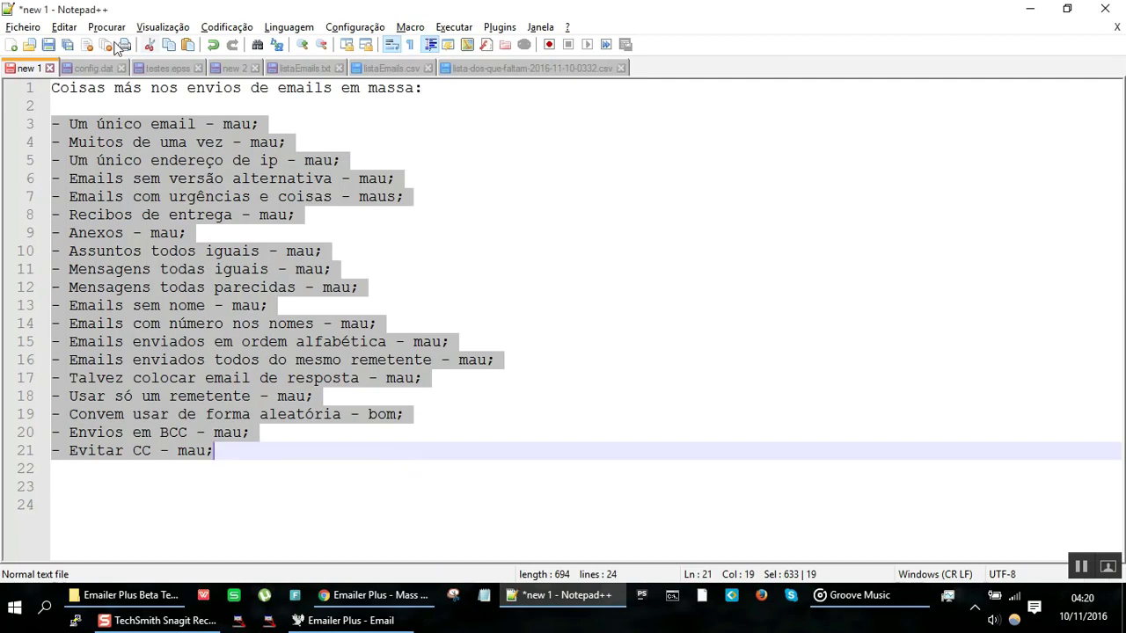
left_click(31, 31)
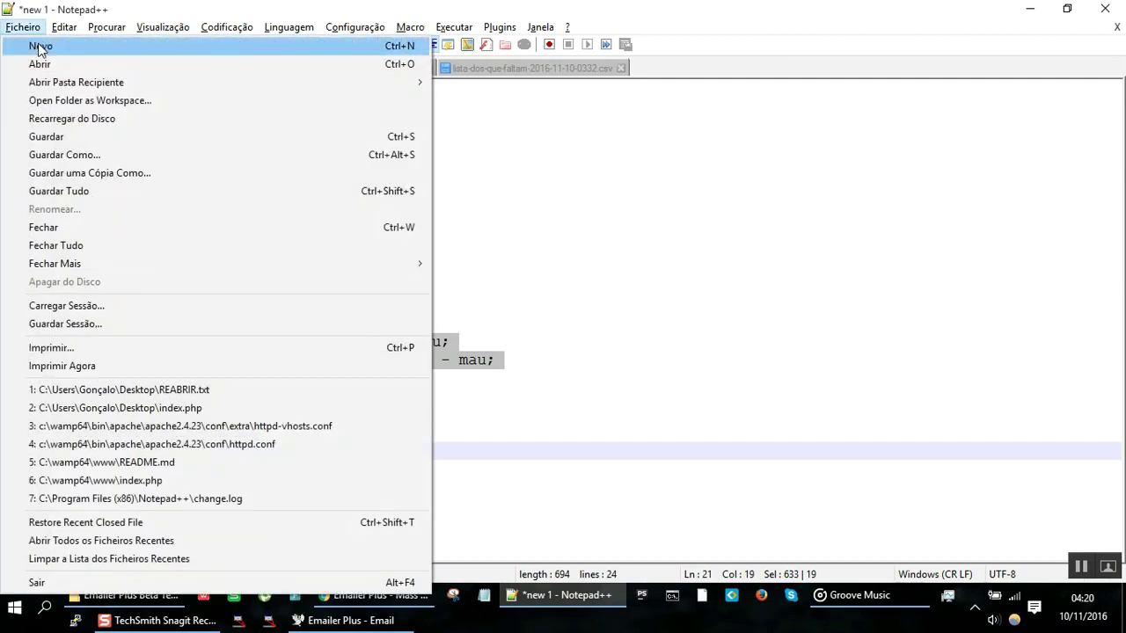
left_click(38, 43)
key("ctrl+v")
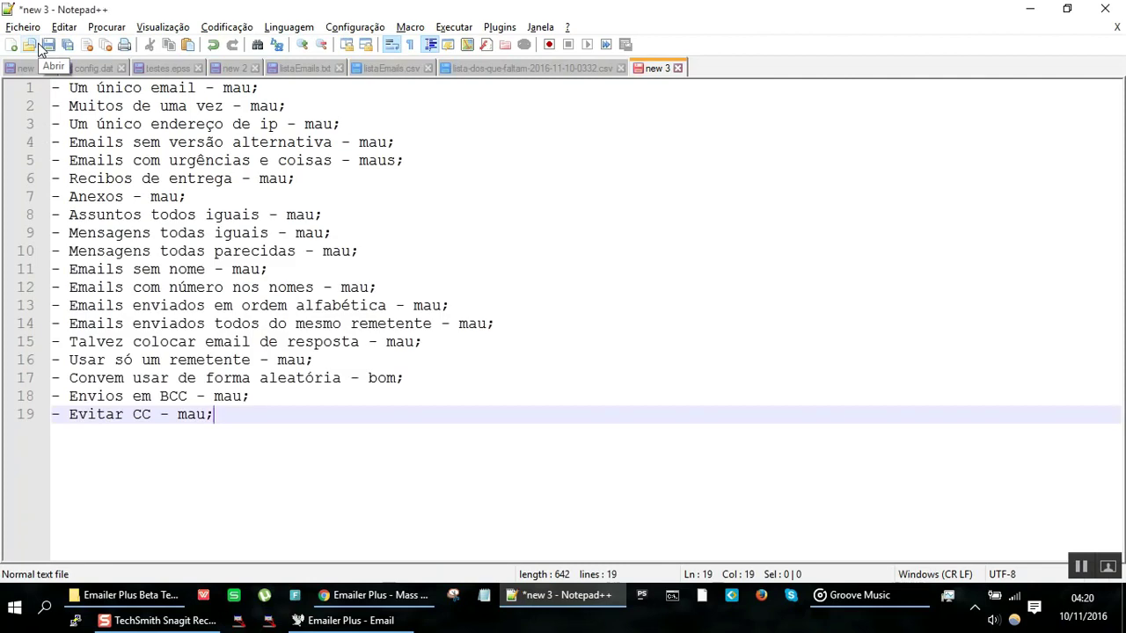
Step: Replace every leading '- ' with '|' using Replace All
key("ctrl+Home")
key("shift+Right")
key("shift+Right")
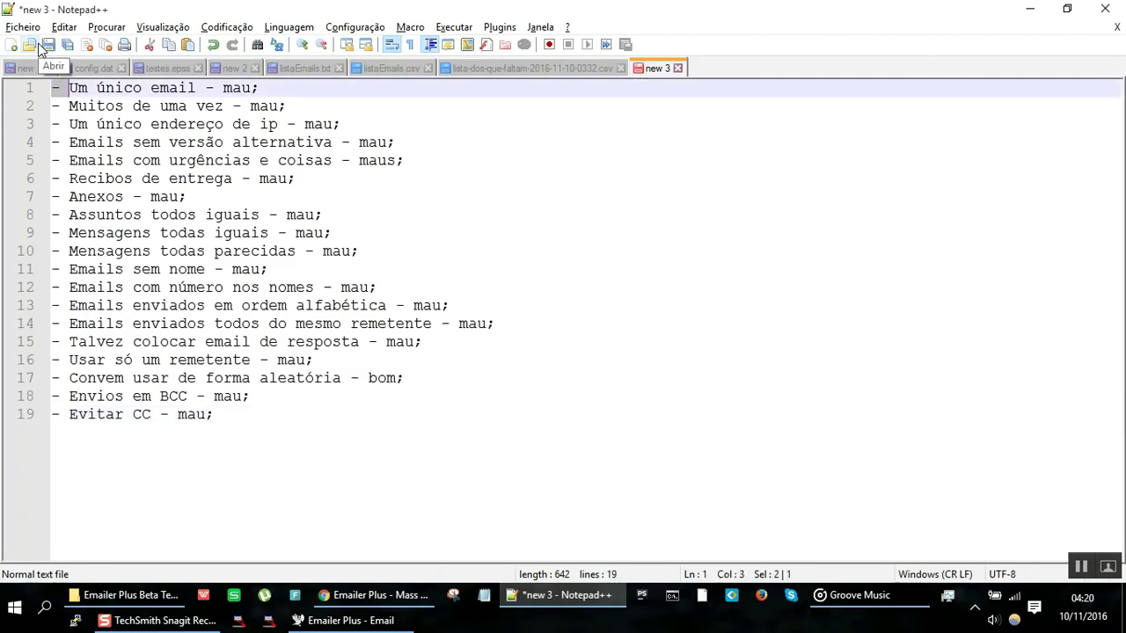
key("ctrl+h")
key("Tab")
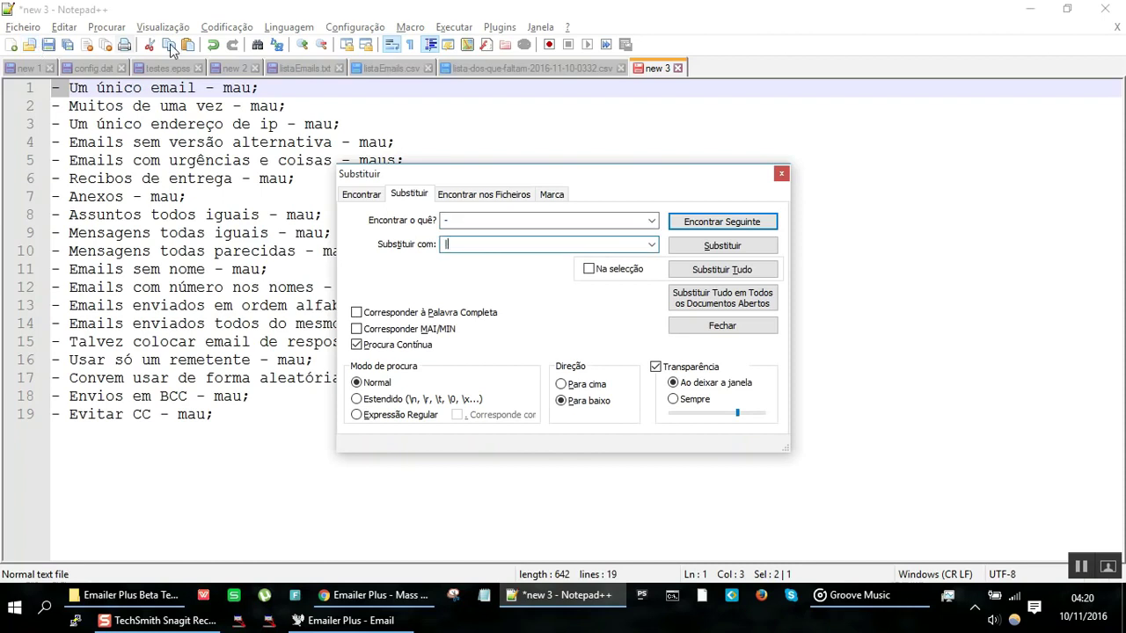
type("|")
left_click(703, 274)
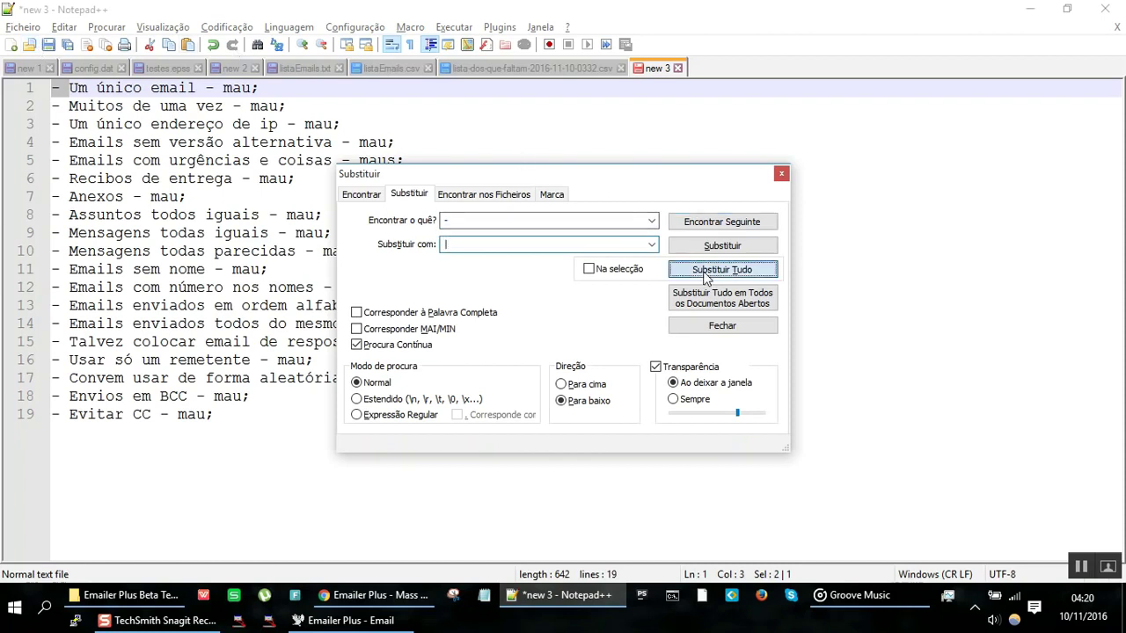
key("Escape")
Step: Delete the first '|', copy the whole list, and switch to Emailer Plus
key("Delete")
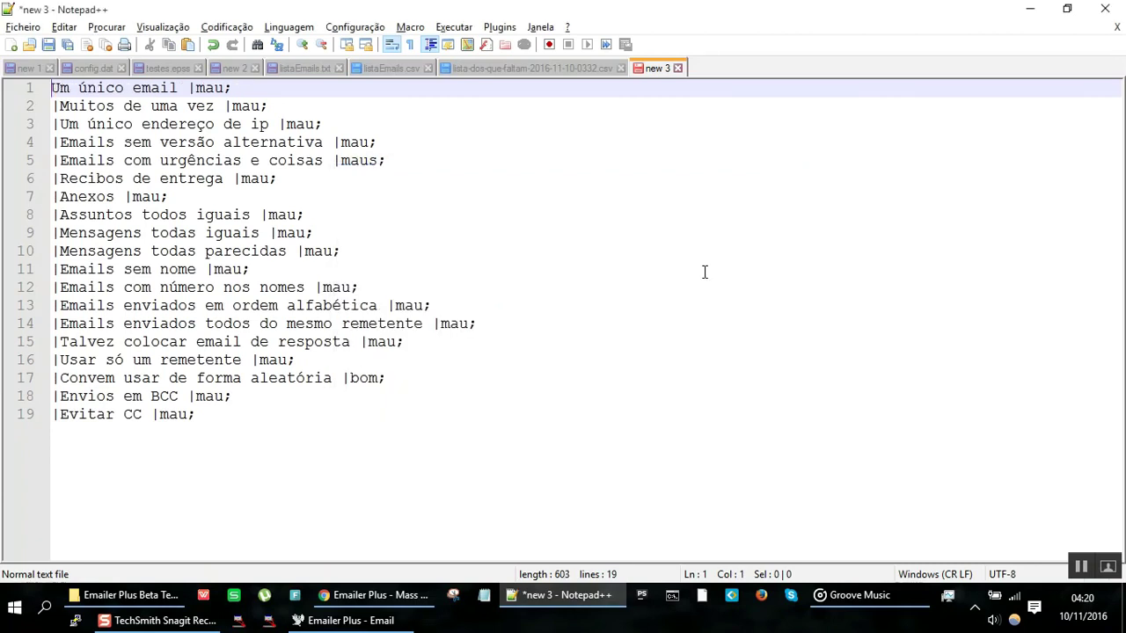
key("ctrl+End")
key("ctrl+a")
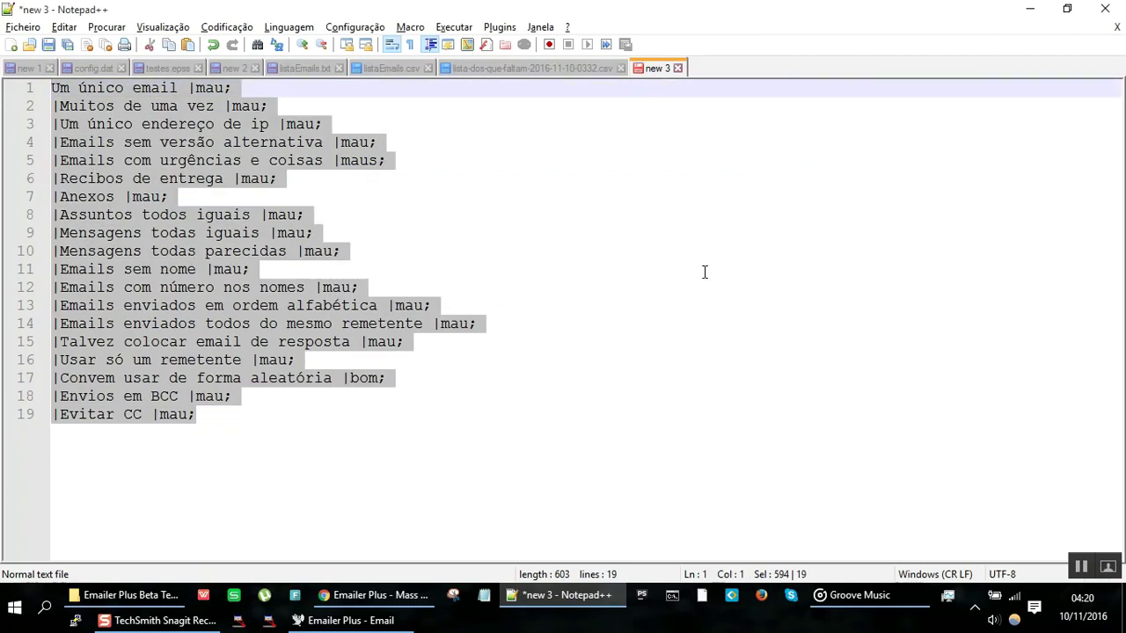
key("ctrl+End")
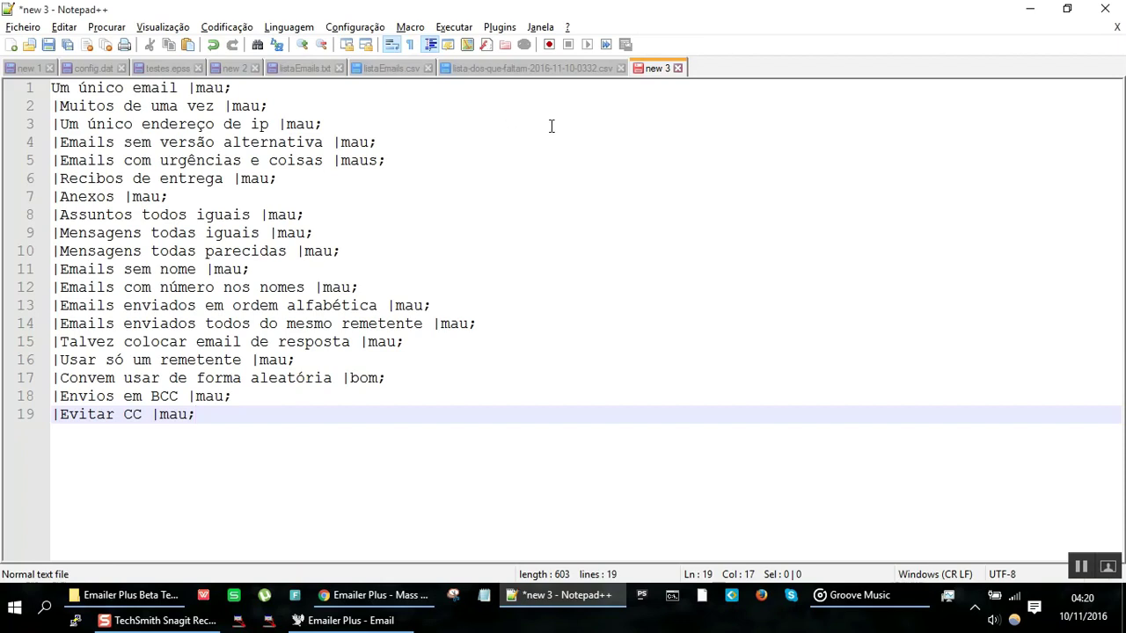
key("alt+Tab")
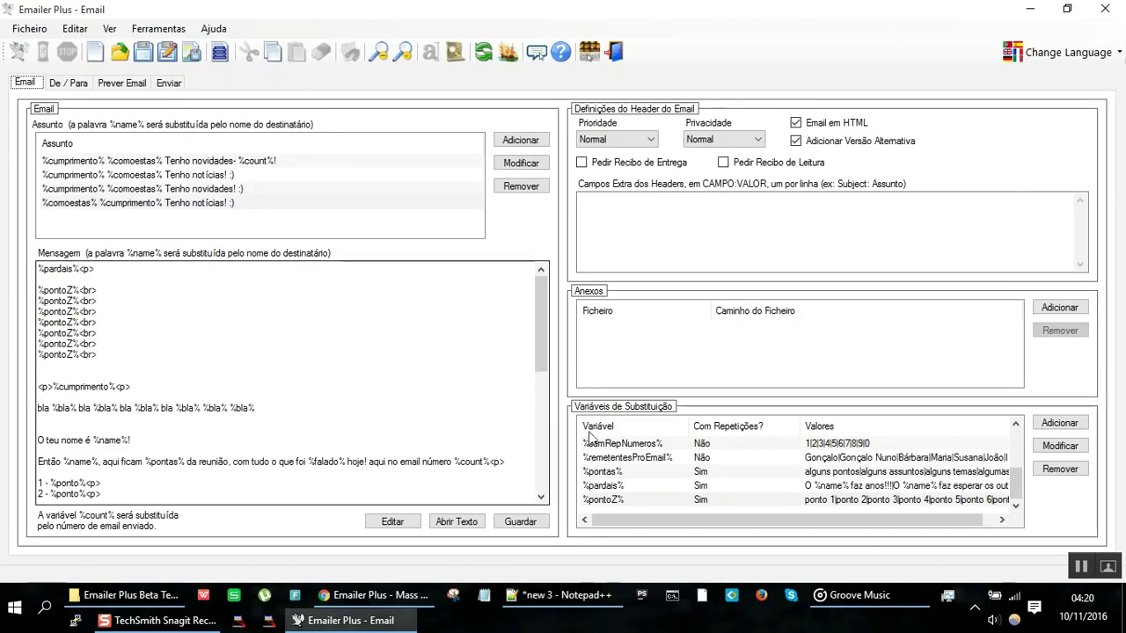
Step: Paste the '|'-separated tip list into the %pontoZ% variable's values and save it
double_click(646, 501)
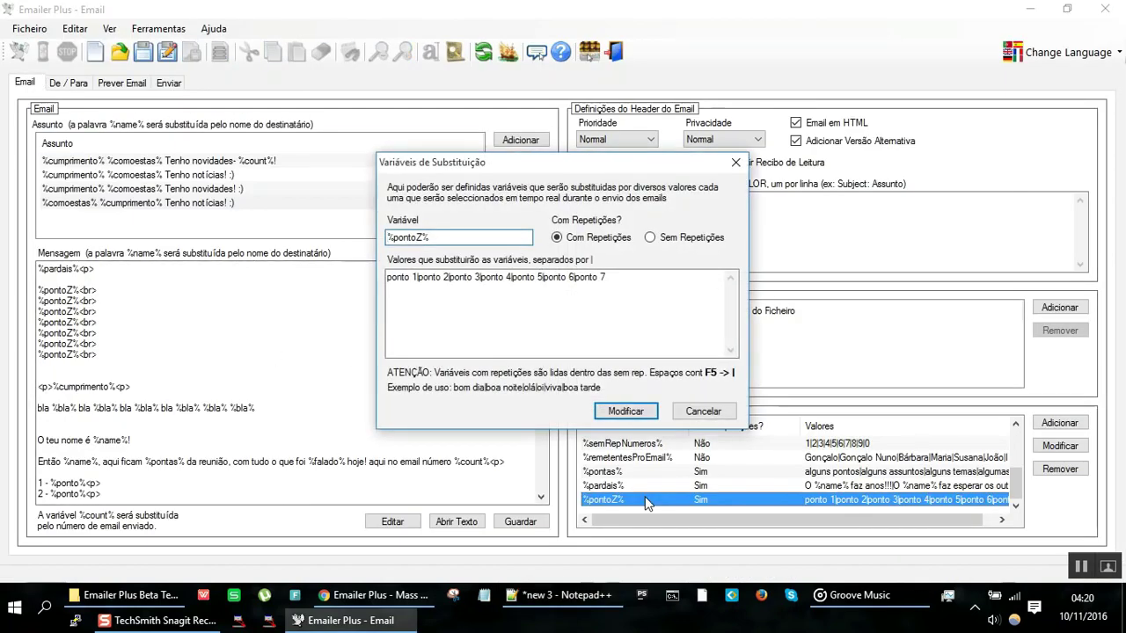
key("ctrl+a")
key("ctrl+v")
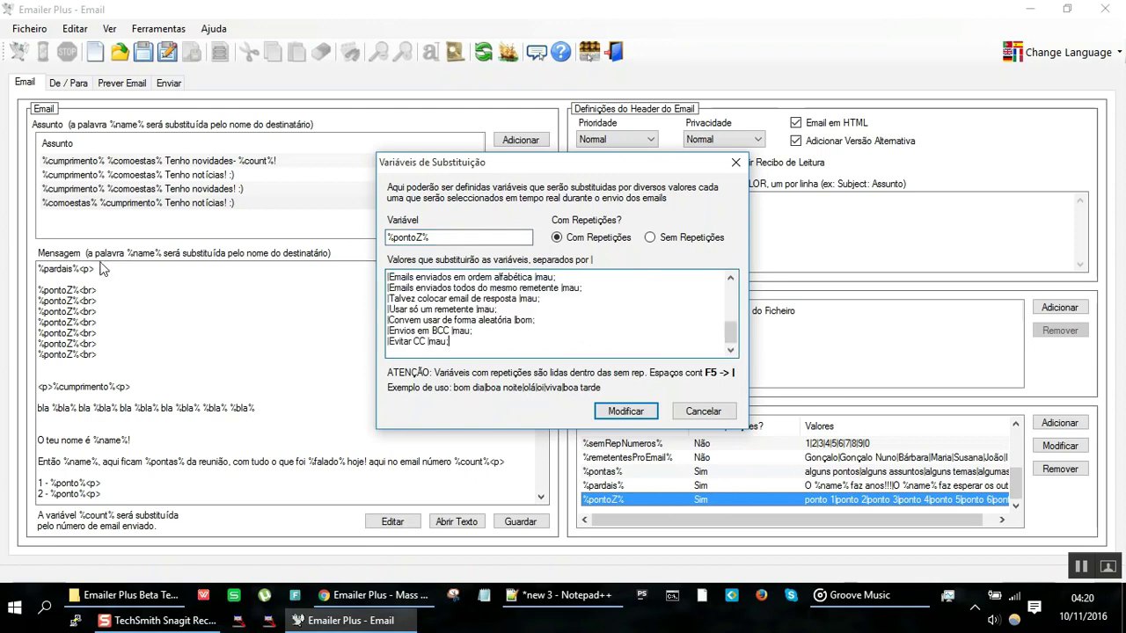
scroll(389, 328, "up", 3)
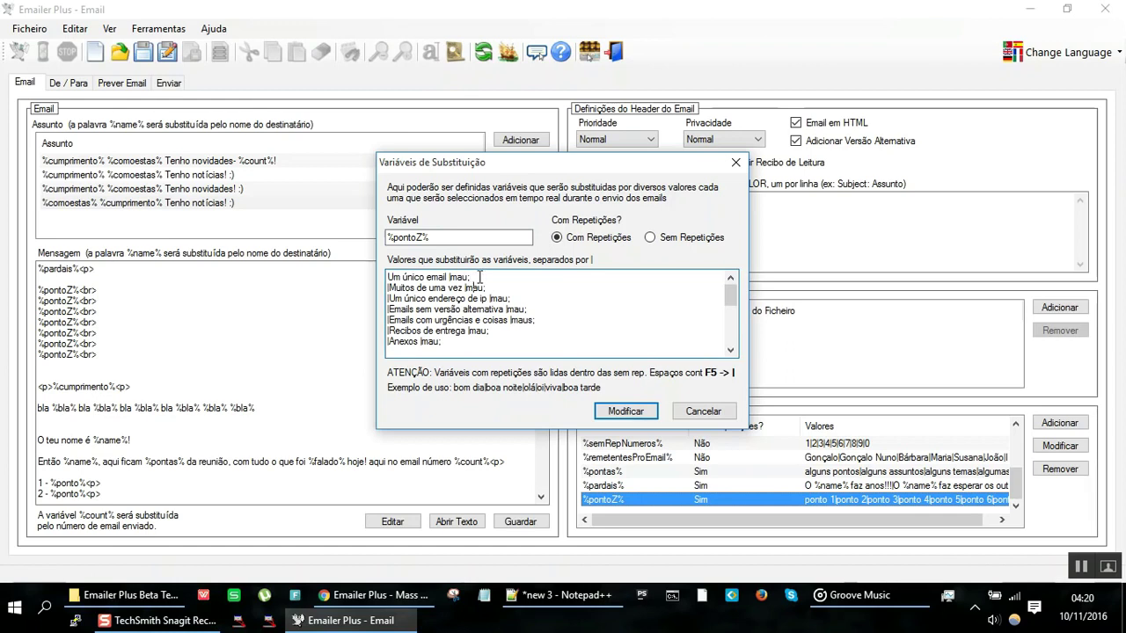
left_click(629, 412)
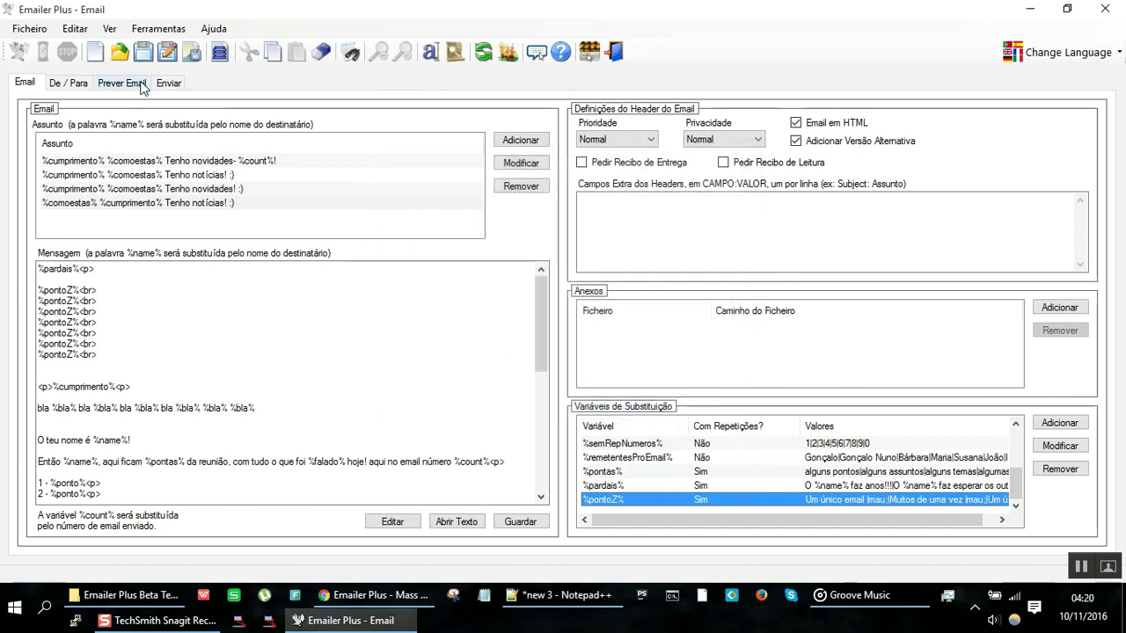
Step: Preview the email and regenerate it nine times to compare tips, then switch to Notepad++
left_click(142, 84)
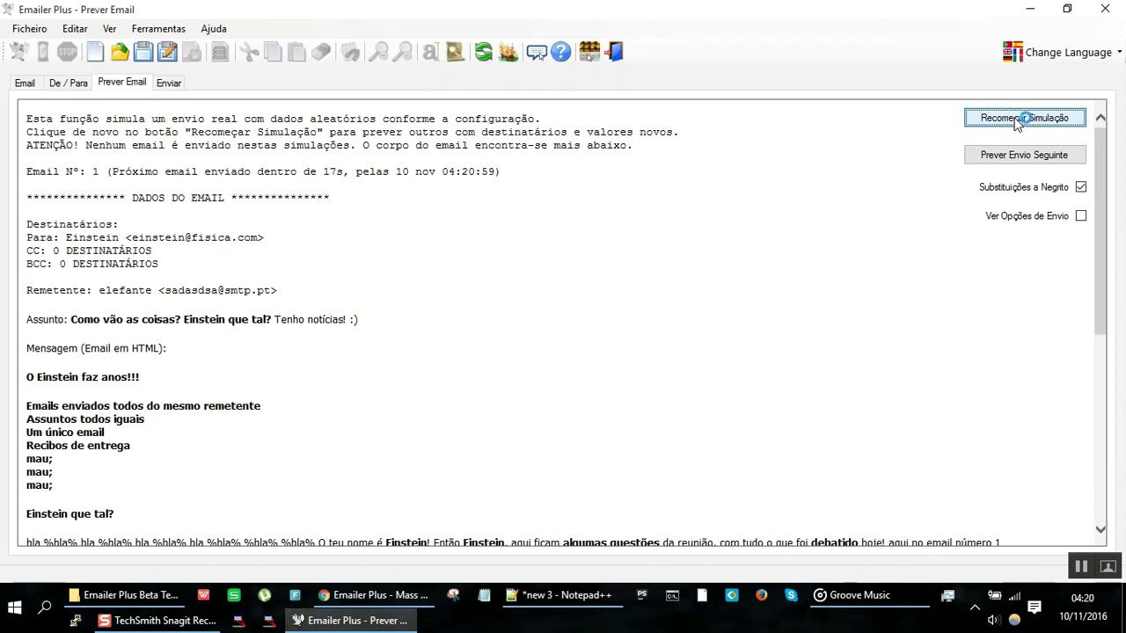
left_click(1016, 123)
left_click(1016, 123)
left_click(1016, 124)
left_click(1016, 123)
left_click(1016, 123)
left_click(1015, 123)
left_click(1016, 123)
left_click(1015, 124)
left_click(1016, 124)
key("alt+Tab")
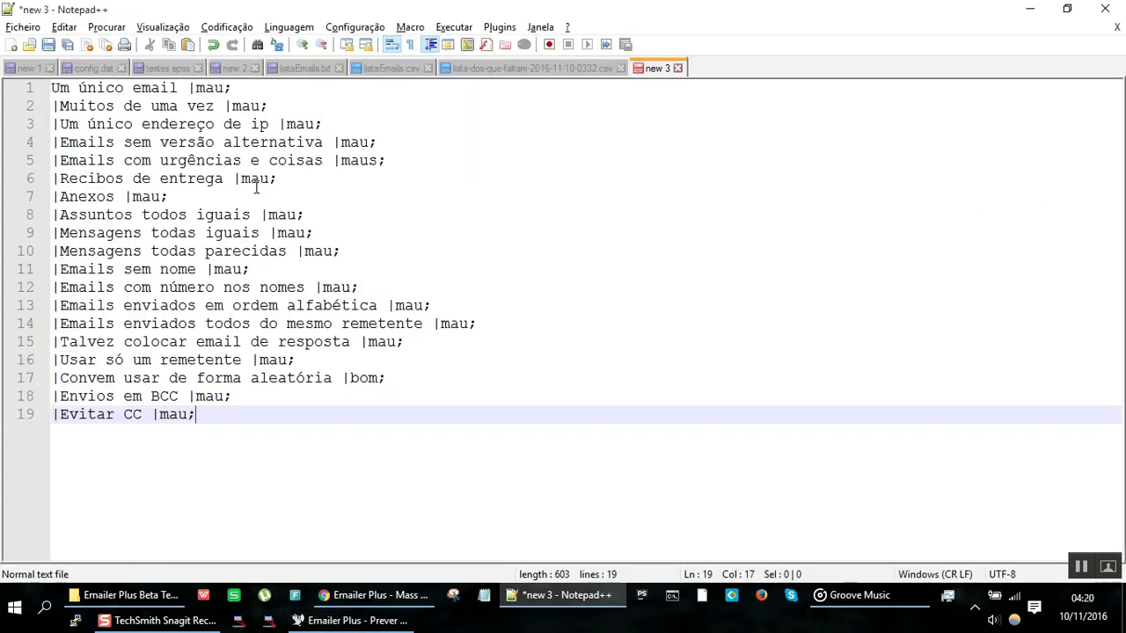
Step: Replace All the ' |m' separators, adding ';' to each tip ending
left_click_drag(179, 85, 202, 92)
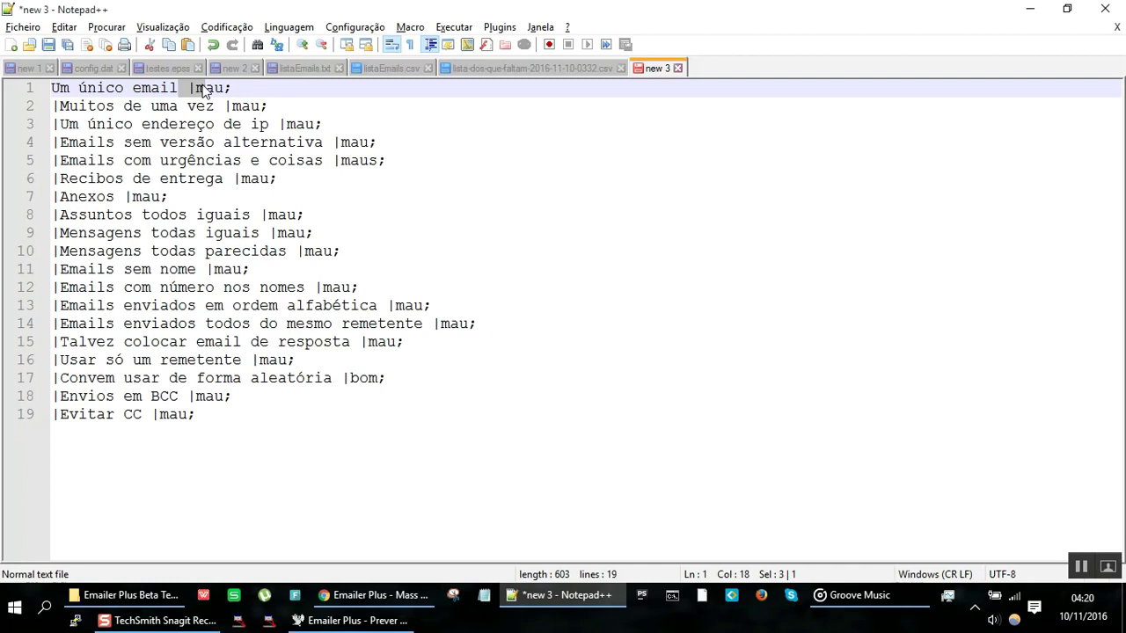
key("ctrl+h")
key("Tab")
type("|m")
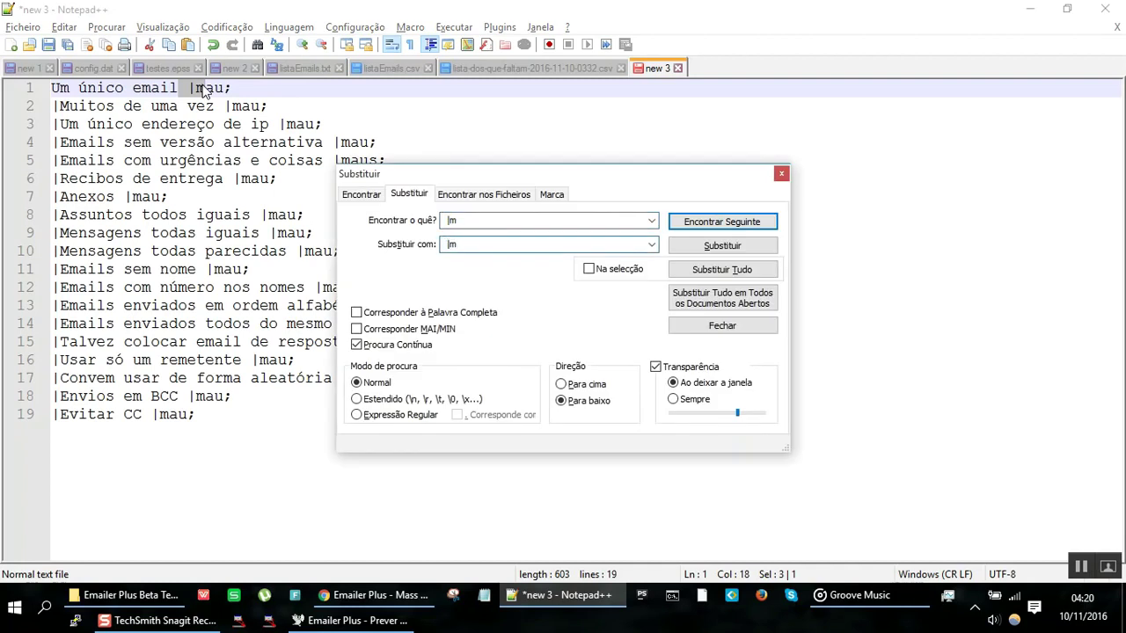
key("Home")
type(";")
left_click(711, 274)
key("Escape")
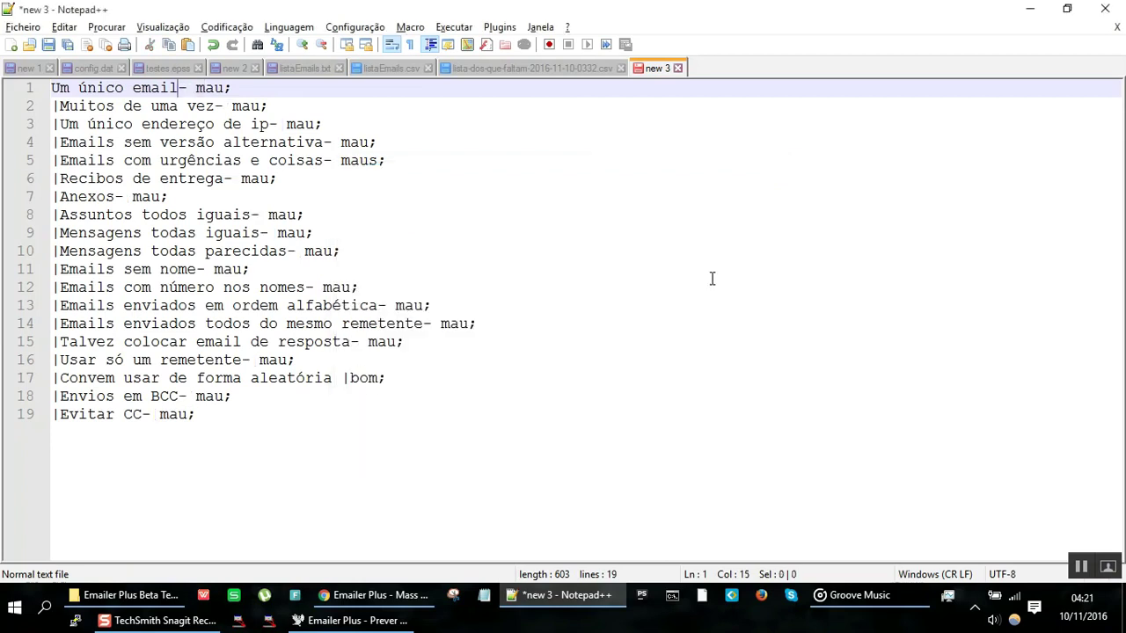
Step: Run a second Replace All so every tip ends ' -mau;'
key("ctrl+h")
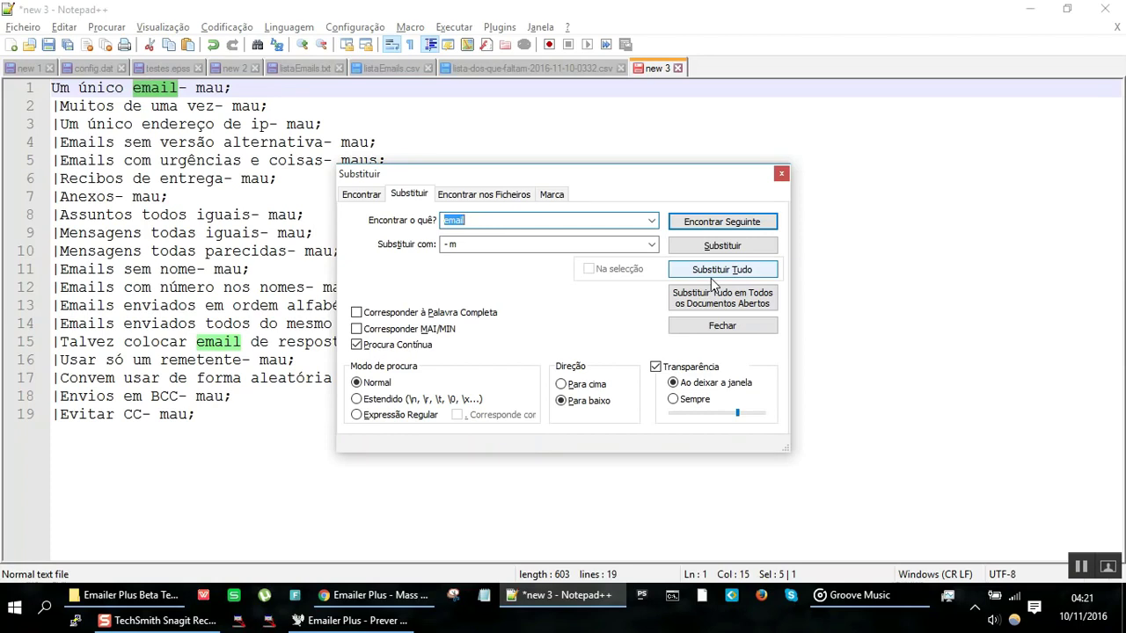
type("- ma")
key("Tab")
type("-")
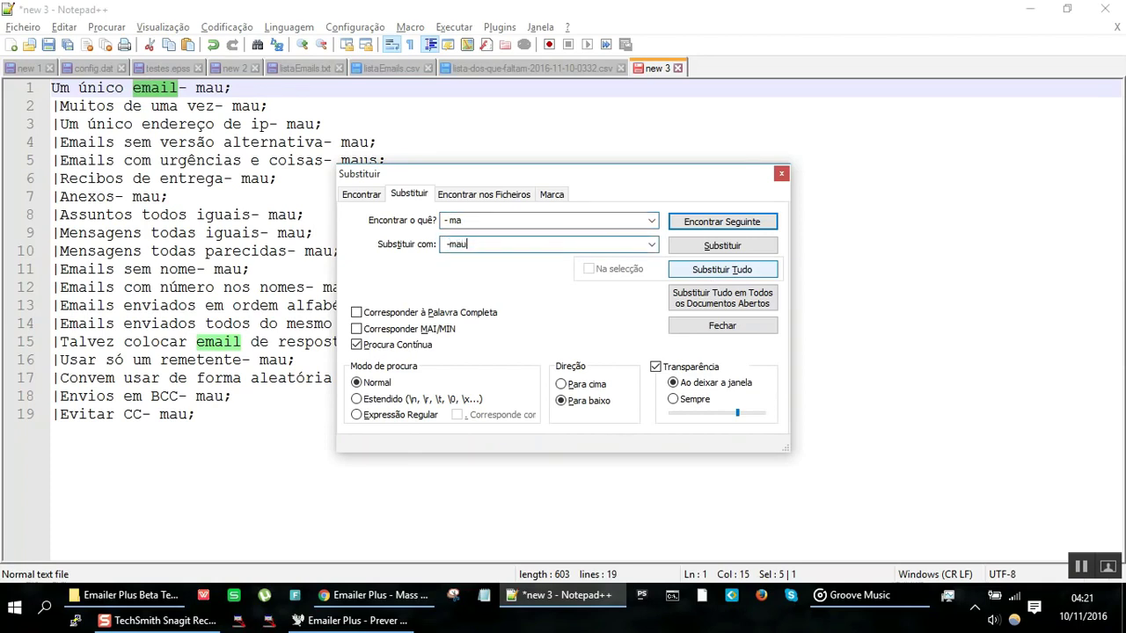
left_click(721, 269)
key("Escape")
Step: Remove the whole reworded list from new 3 and switch to Emailer Plus
key("ctrl+a")
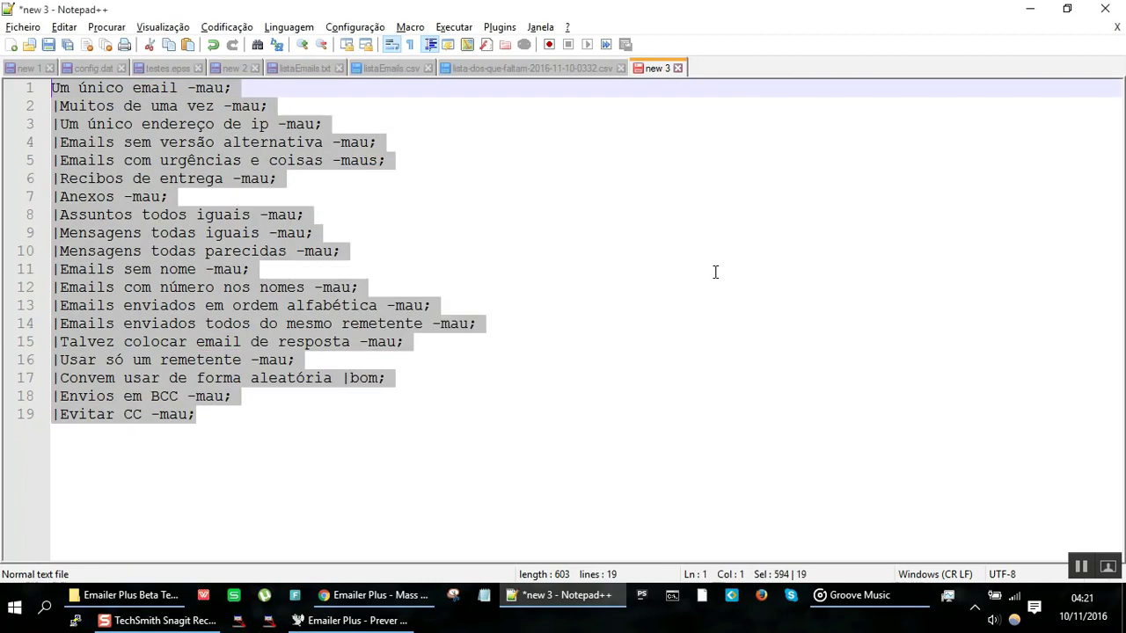
key("Delete")
key("alt+Tab")
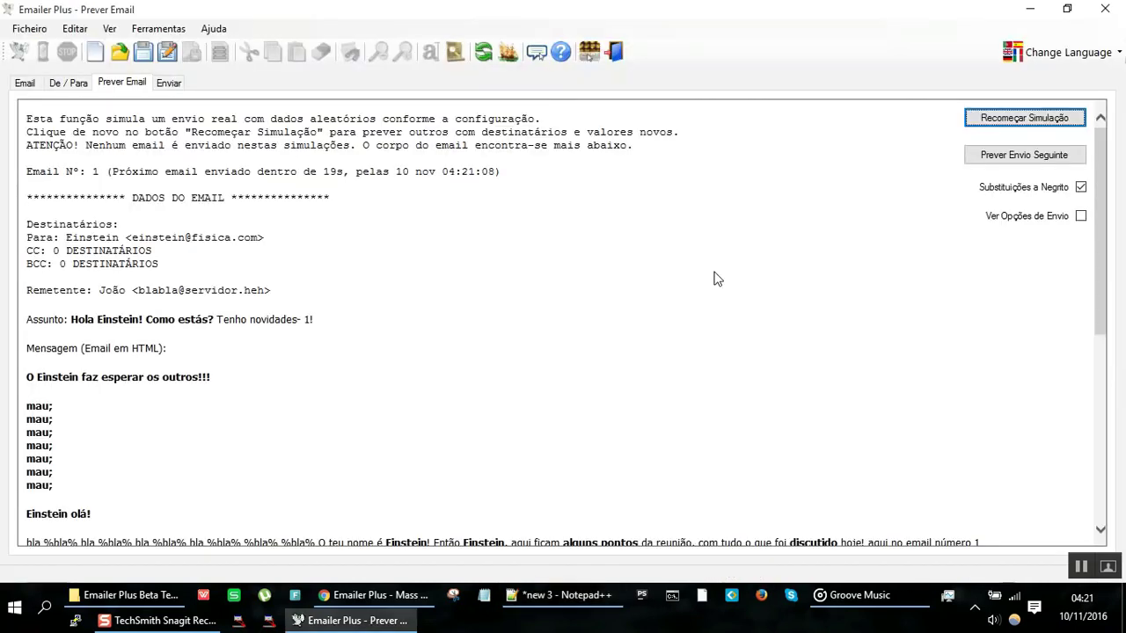
Step: Replace %pontoZ%'s values with the reworded ' -mau;' tip list and check the preview
left_click(36, 83)
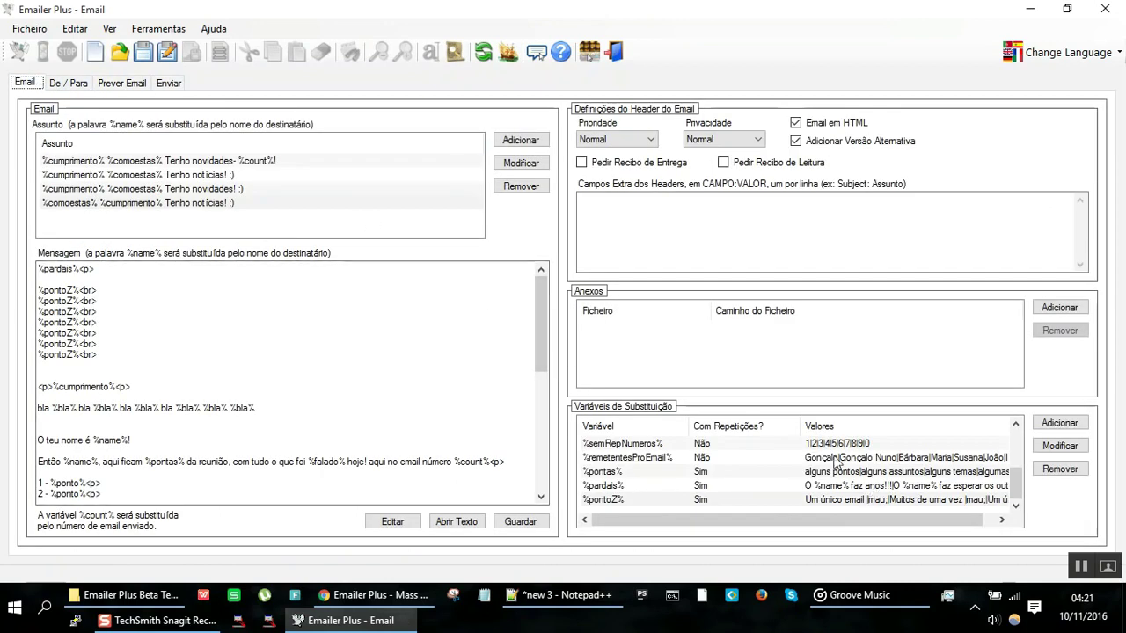
double_click(683, 497)
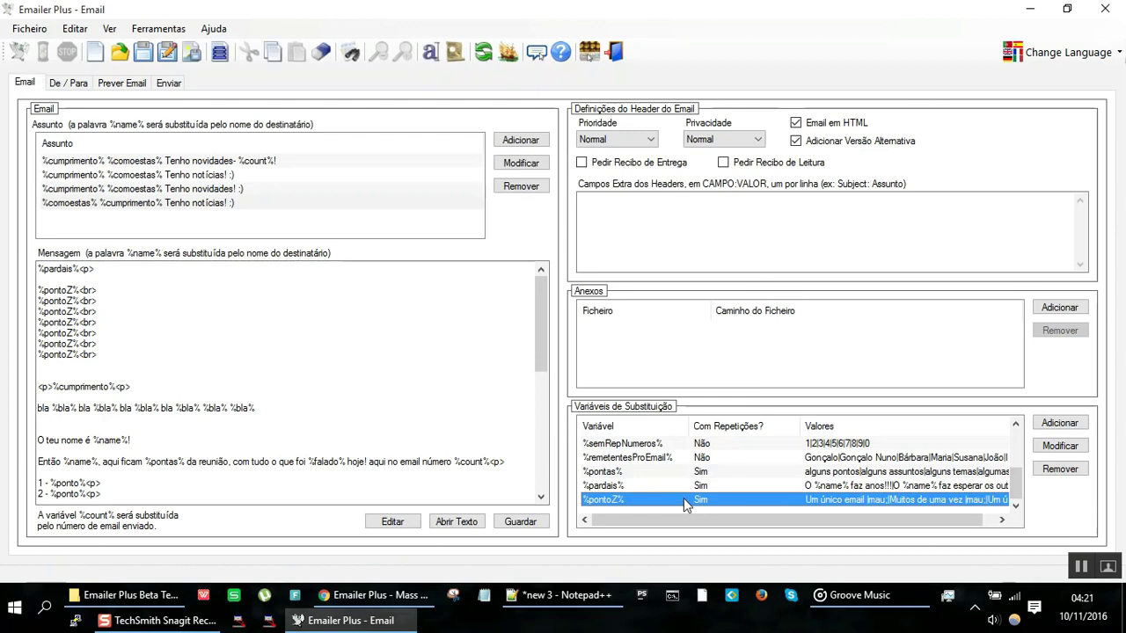
left_click(532, 334)
key("ctrl+a")
key("Delete")
key("ctrl+v")
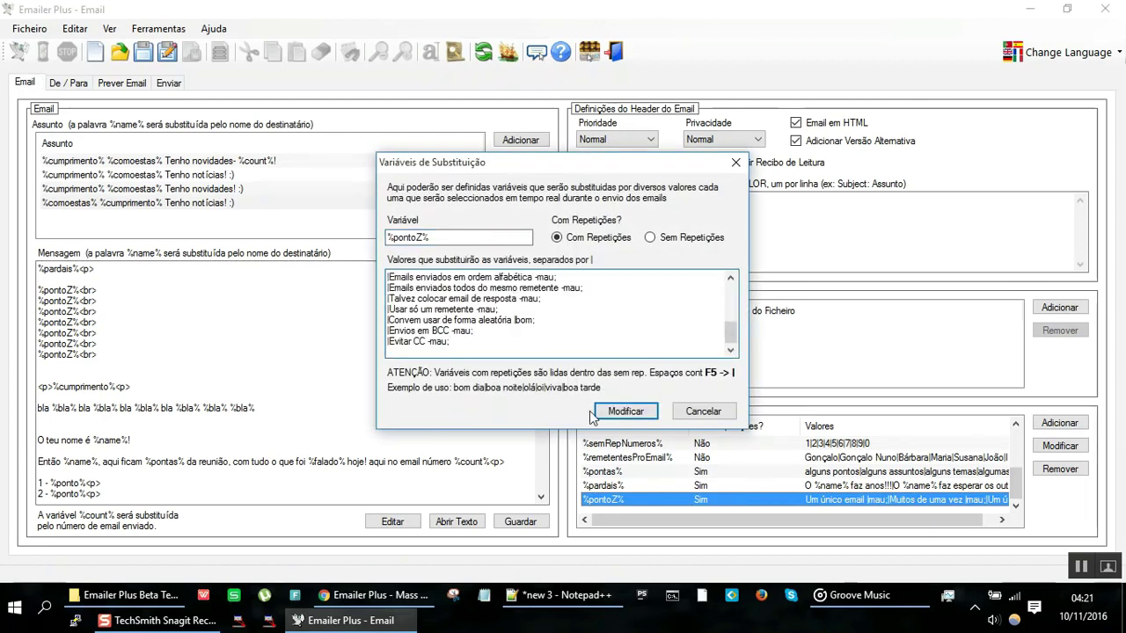
left_click(626, 411)
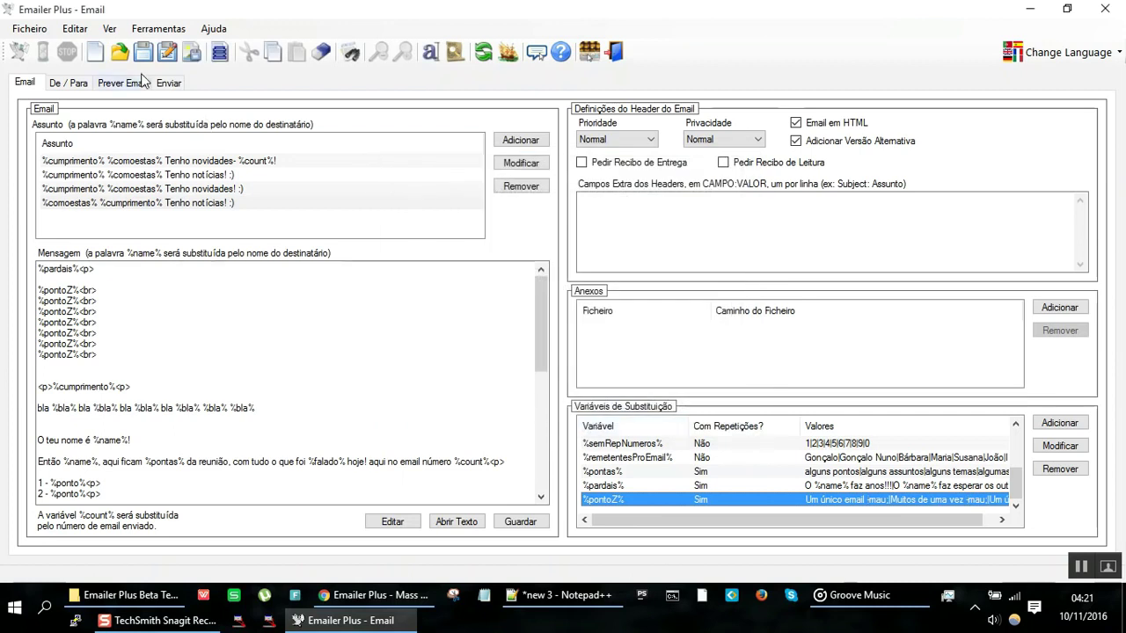
left_click(131, 82)
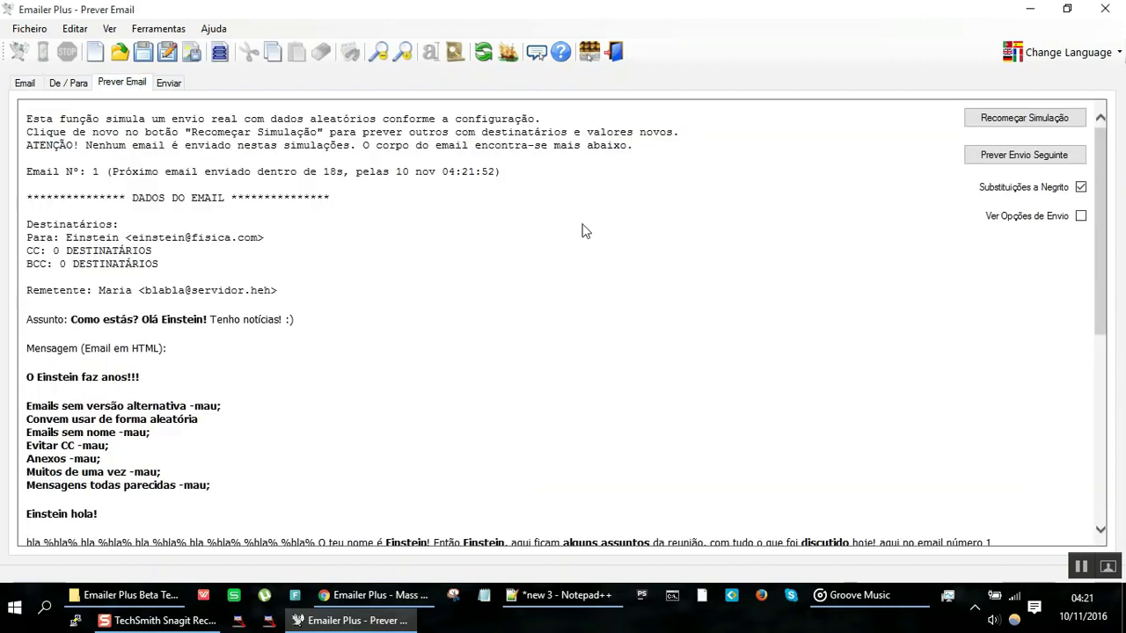
left_click(23, 84)
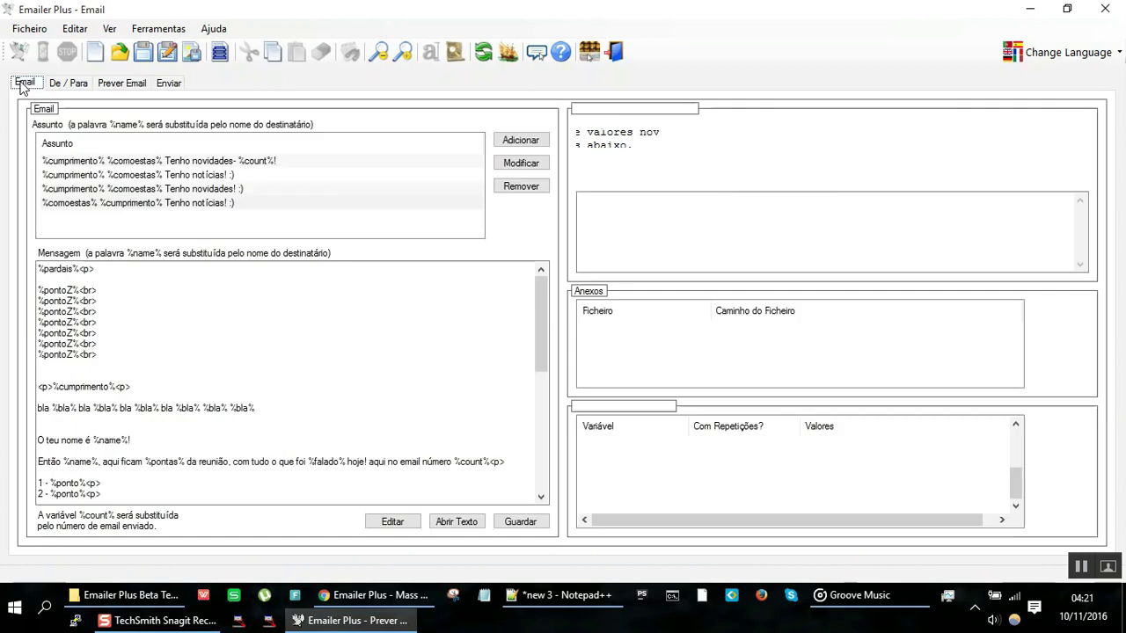
Step: Add 'Coisas que não devem fazer (ou devem ter em conta):' below %pardais%<p>, starting a '<p' line after it
left_click(139, 275)
key("Return")
type("Coisas que não devem fazer (ou devem ter em conta")
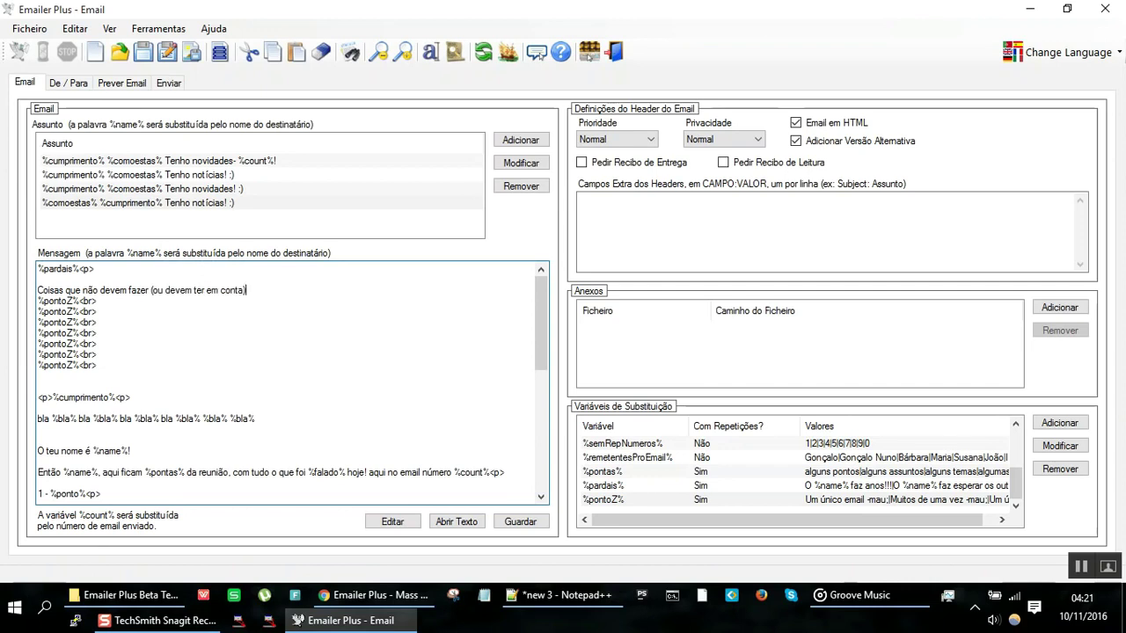
type("):")
key("Return")
type("<p>")
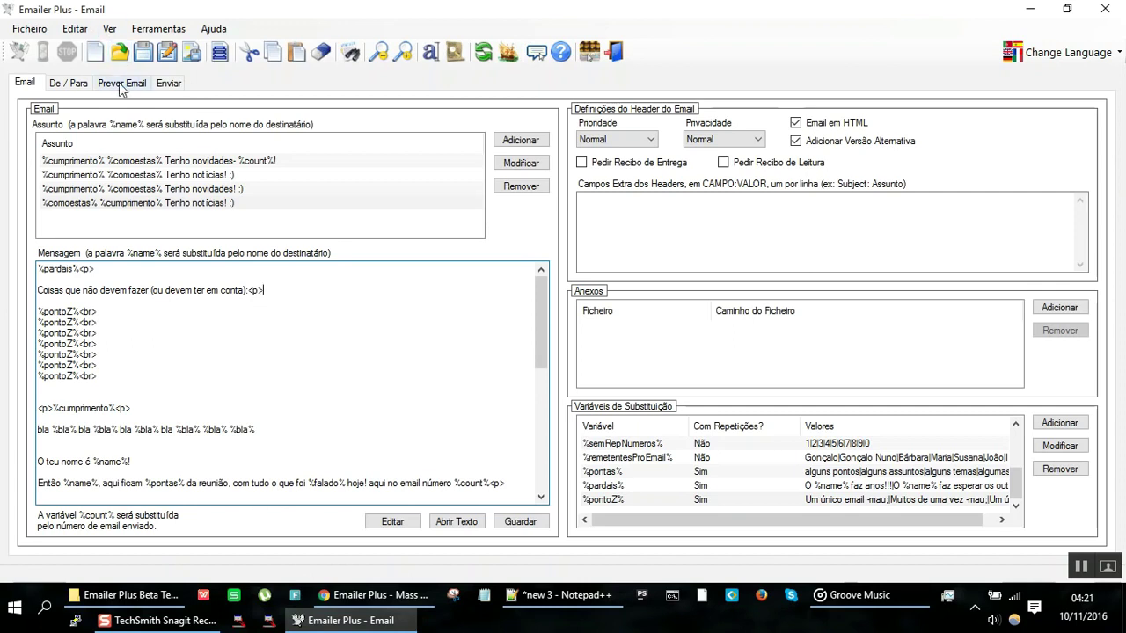
Step: Preview the email and regenerate the simulation to check the bad-practice list
left_click(118, 83)
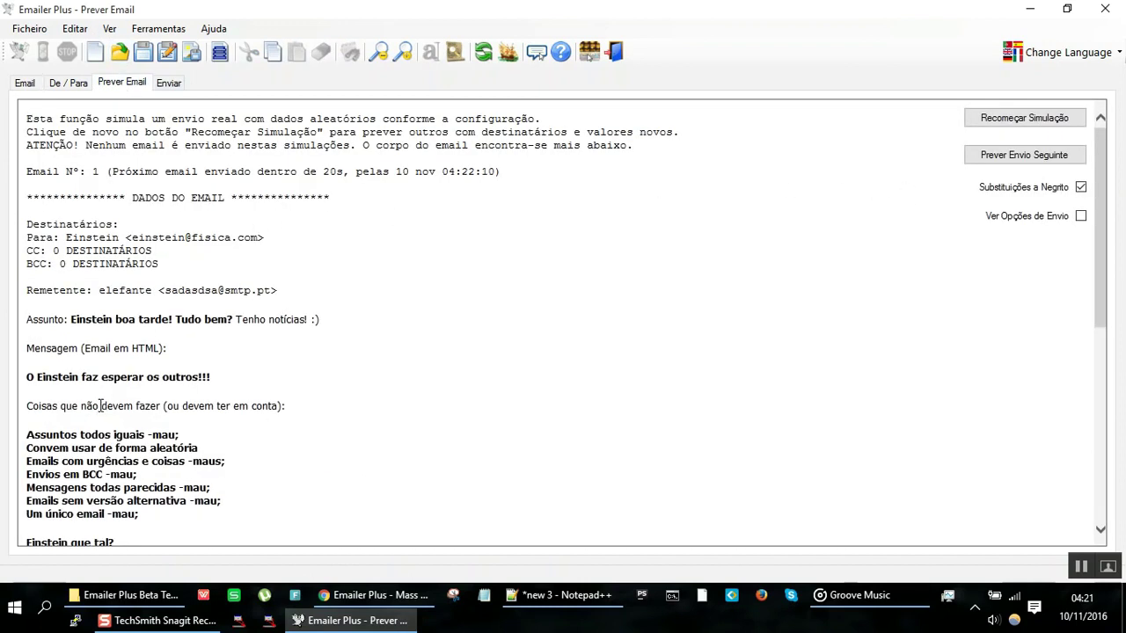
left_click_drag(102, 405, 179, 525)
left_click(179, 522)
left_click(1029, 120)
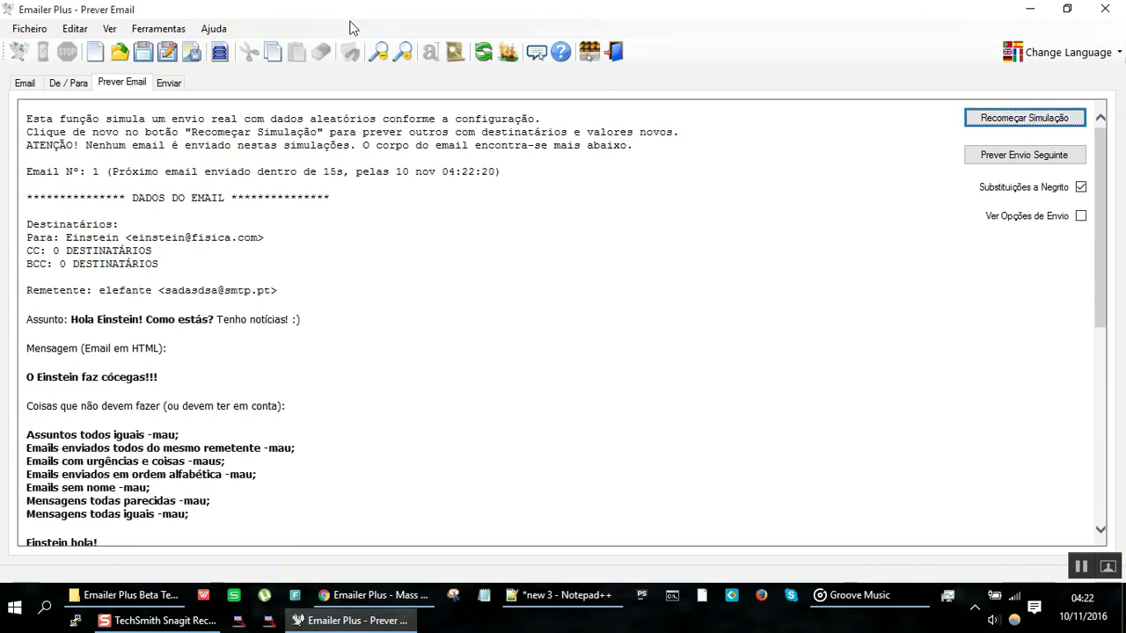
Step: Paste several more %pontoZ%<br> lines at the end of the message body
left_click(25, 83)
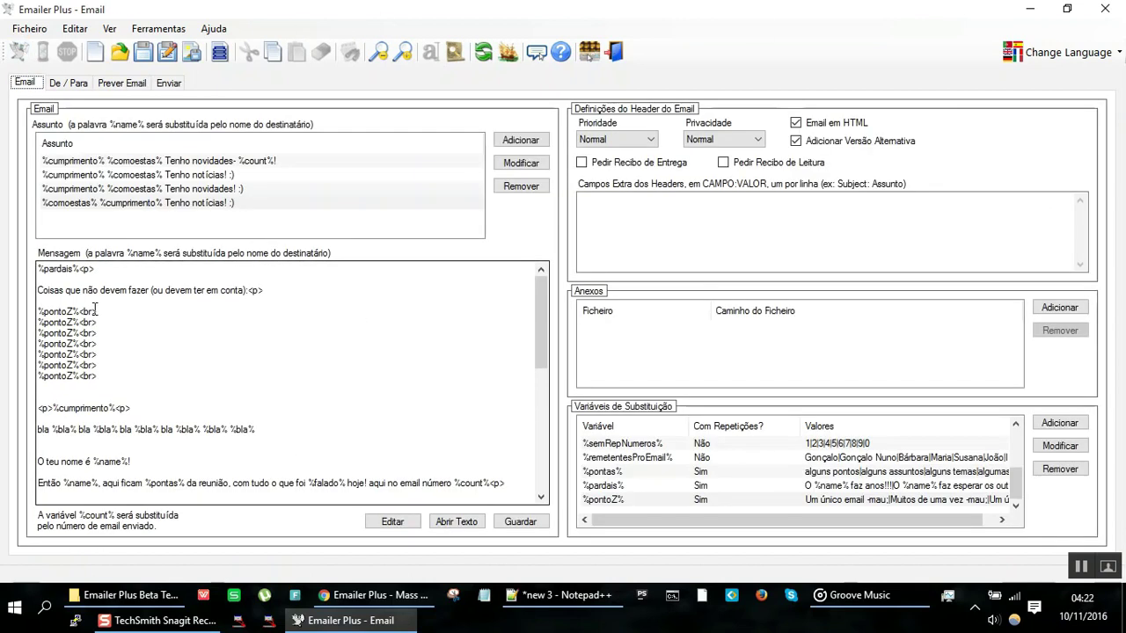
left_click(103, 374)
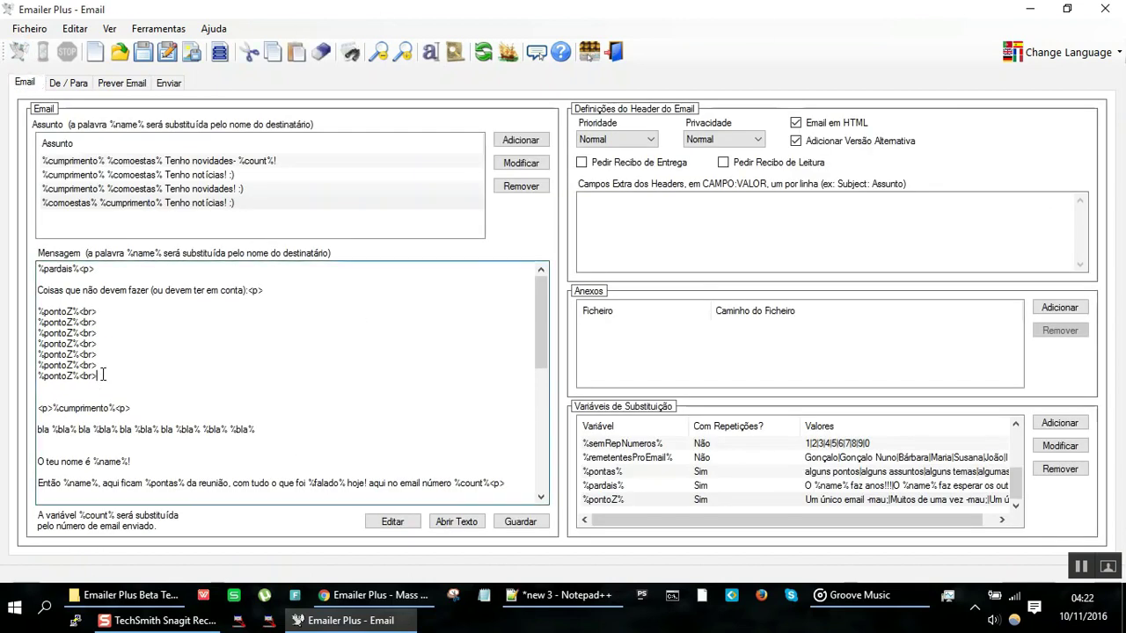
key("Return")
type("%pontoZ%<br>")
key("Return")
key("ctrl+v")
key("ctrl+v")
key("ctrl+v")
key("ctrl+v")
key("ctrl+v")
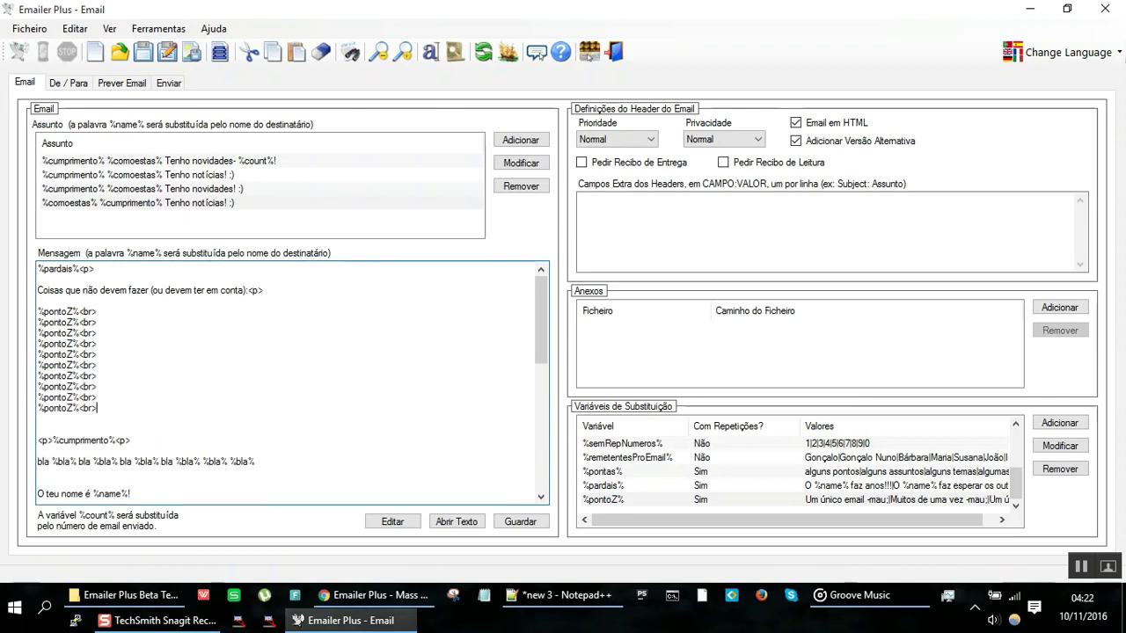
type("%pontoZ%<br>")
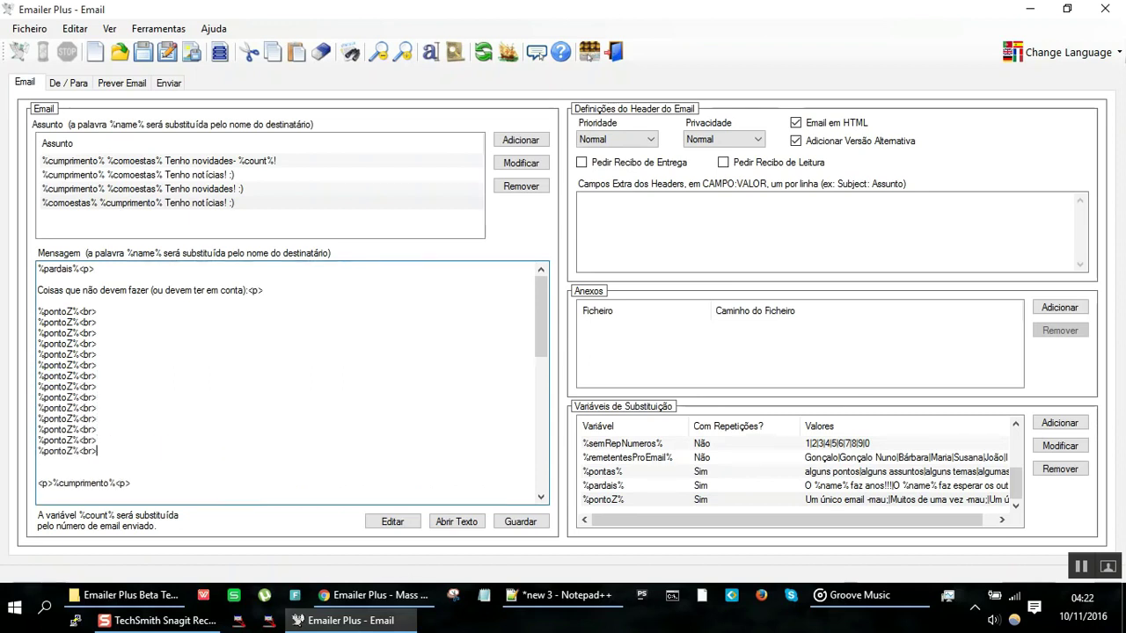
Step: Advance the email preview to simulated email Nº 6 and highlight its 'Evitar CC' and 'Muitos de uma vez' lines
left_click(120, 86)
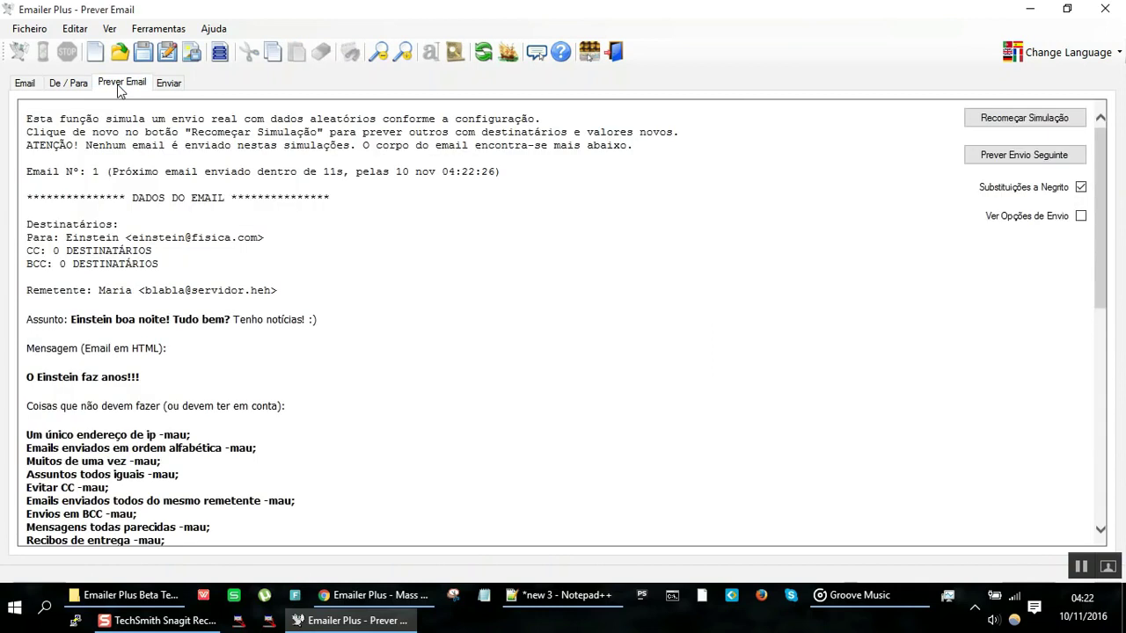
left_click(998, 157)
left_click(998, 157)
left_click(999, 157)
left_click(998, 156)
left_click(998, 156)
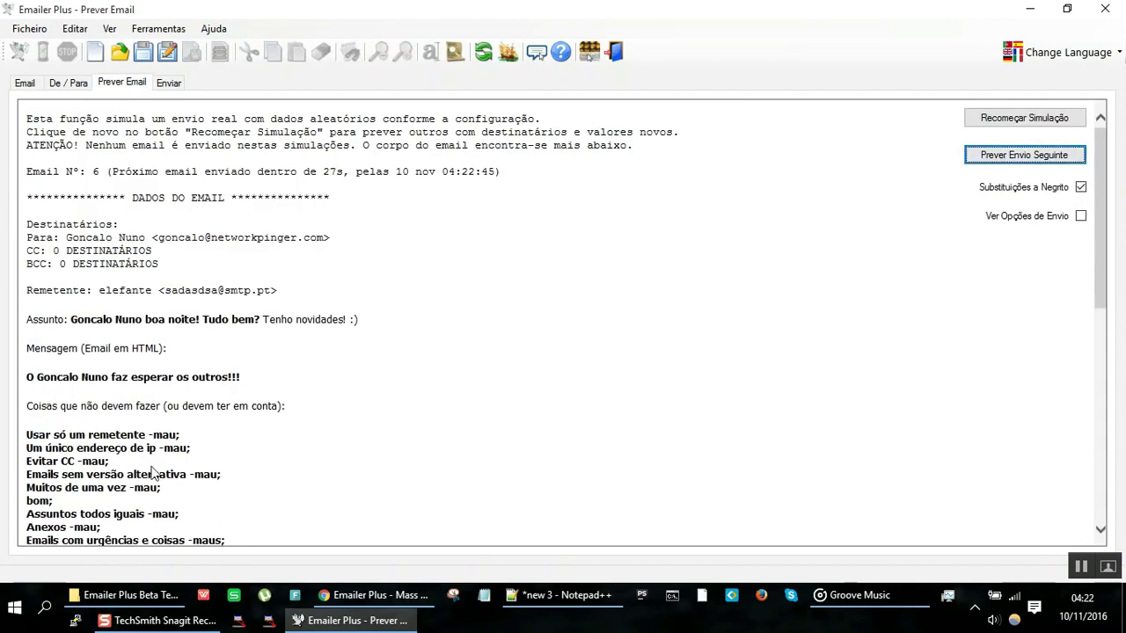
left_click_drag(109, 462, 30, 469)
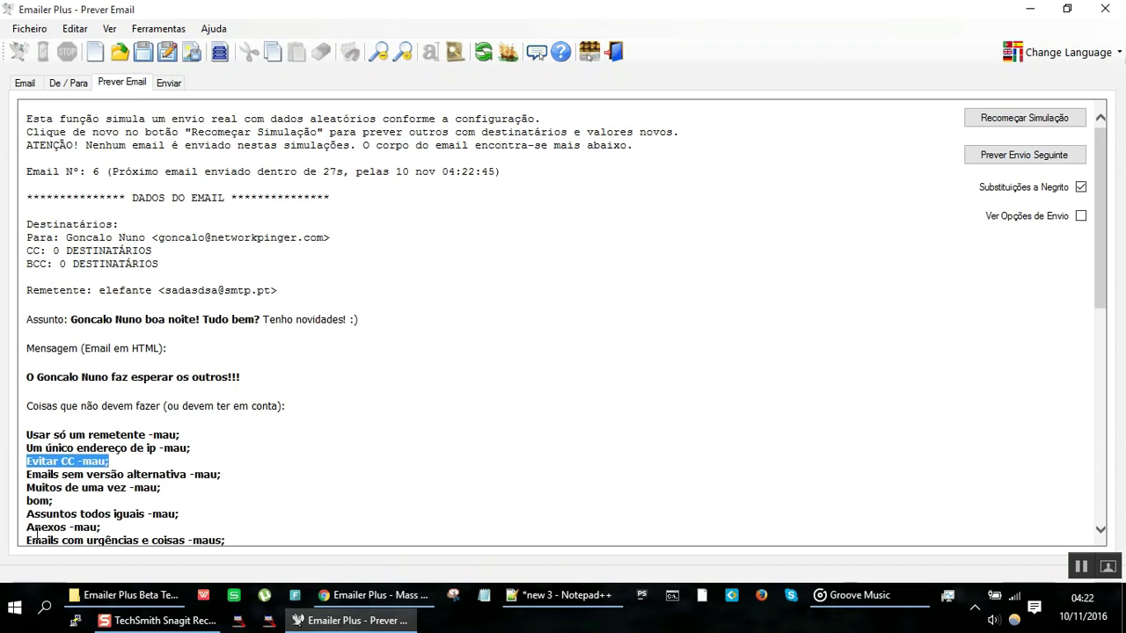
left_click_drag(166, 490, 24, 489)
left_click_drag(29, 436, 193, 451)
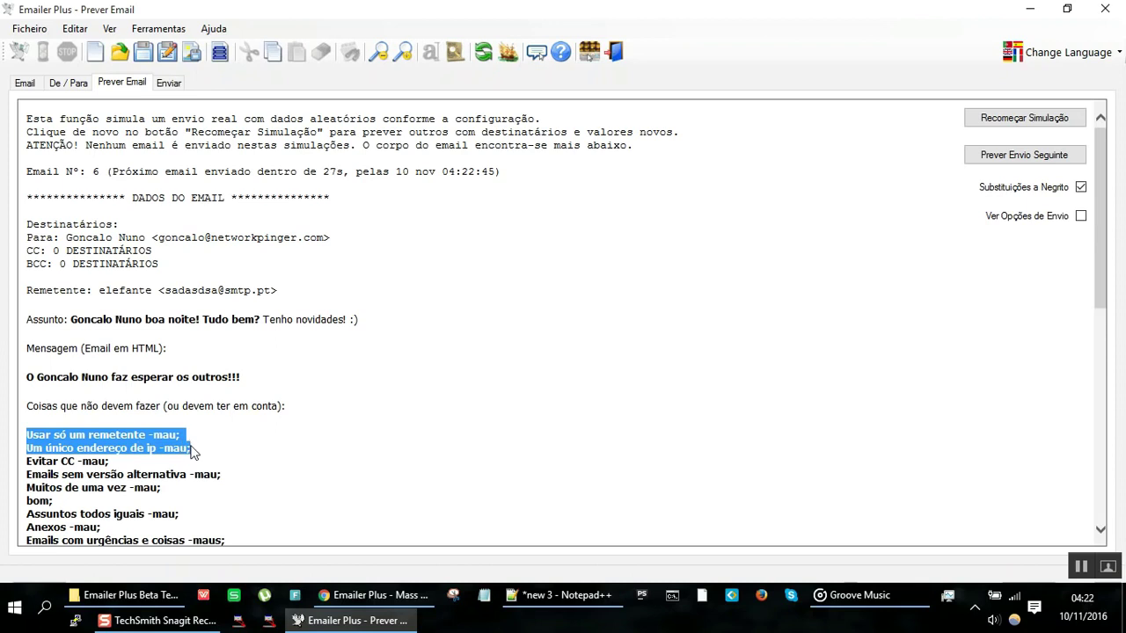
left_click(148, 438)
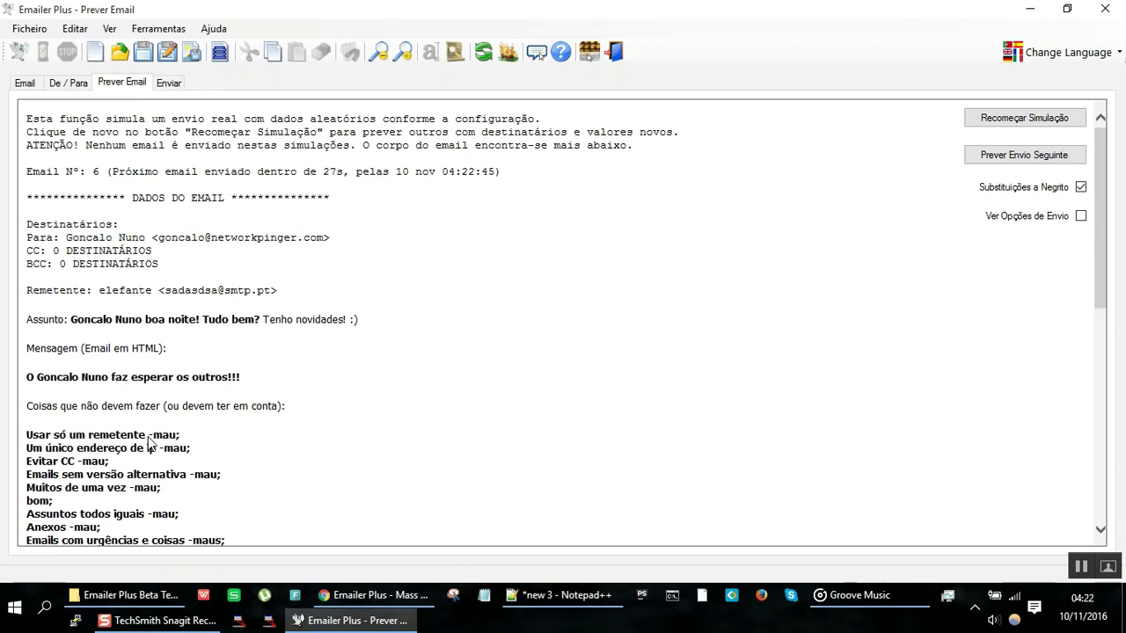
Step: Set the %pontoZ% substitution variable to Sem Repetições
left_click(29, 85)
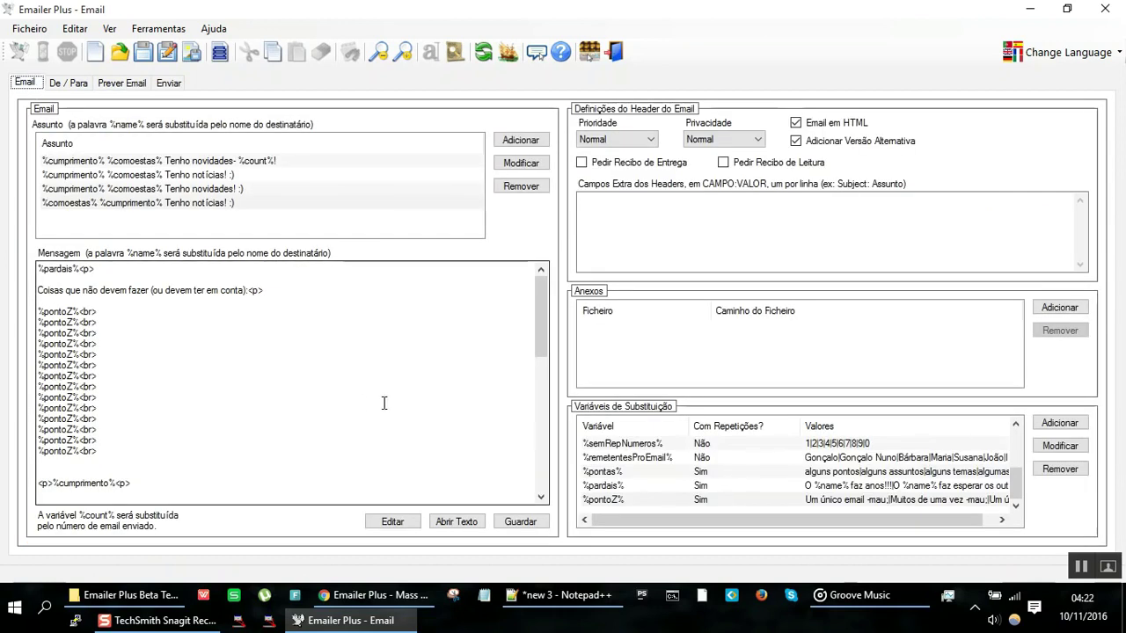
double_click(655, 498)
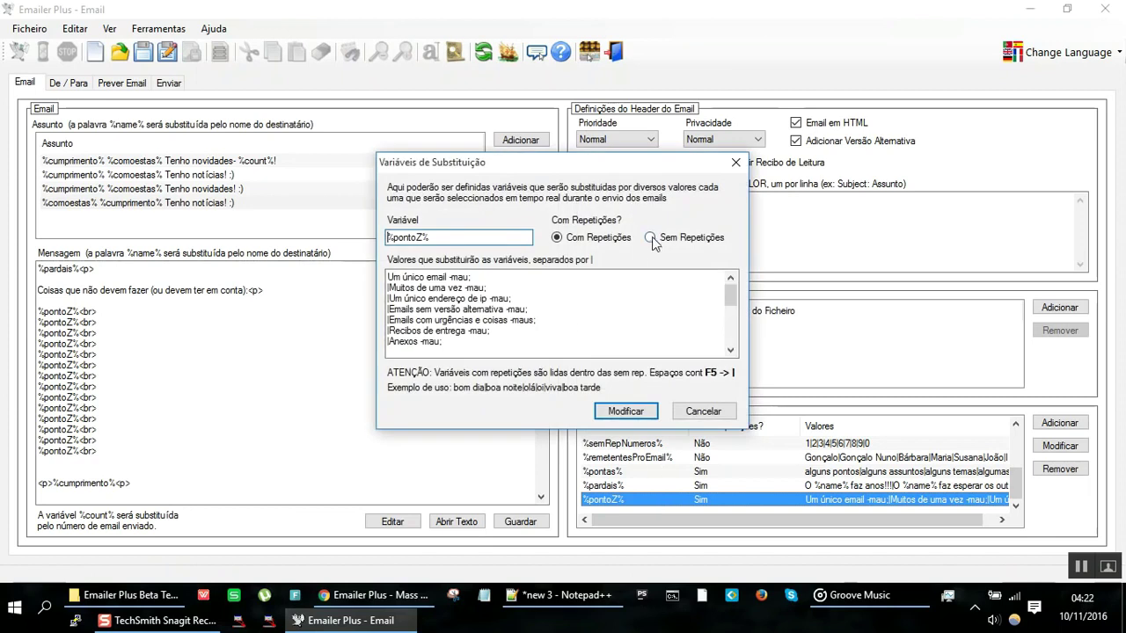
left_click(651, 239)
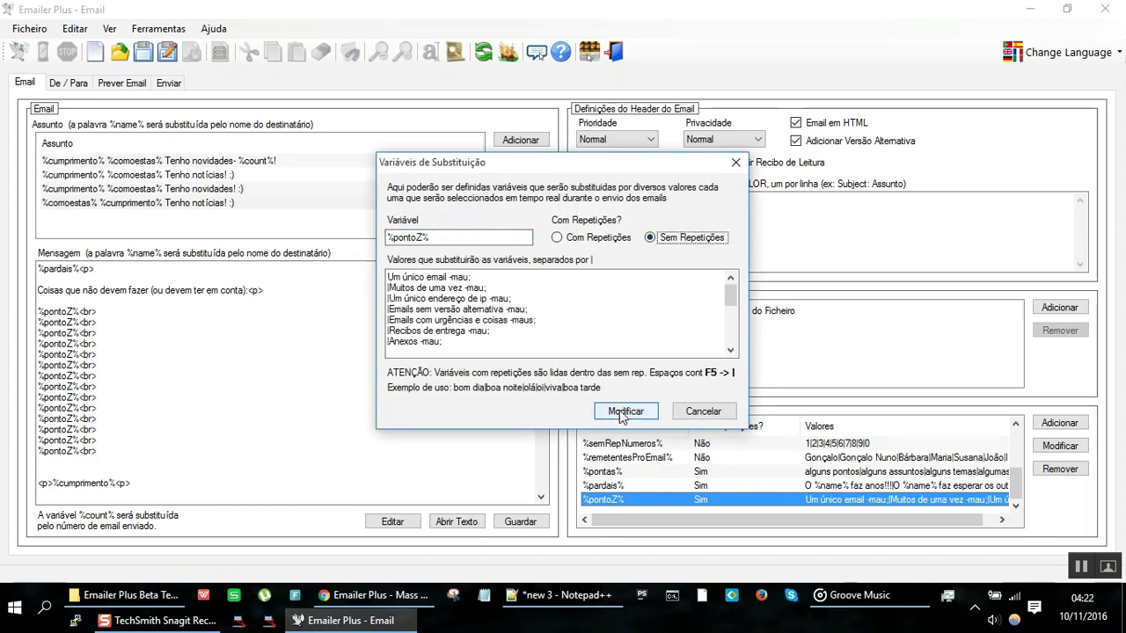
left_click(622, 413)
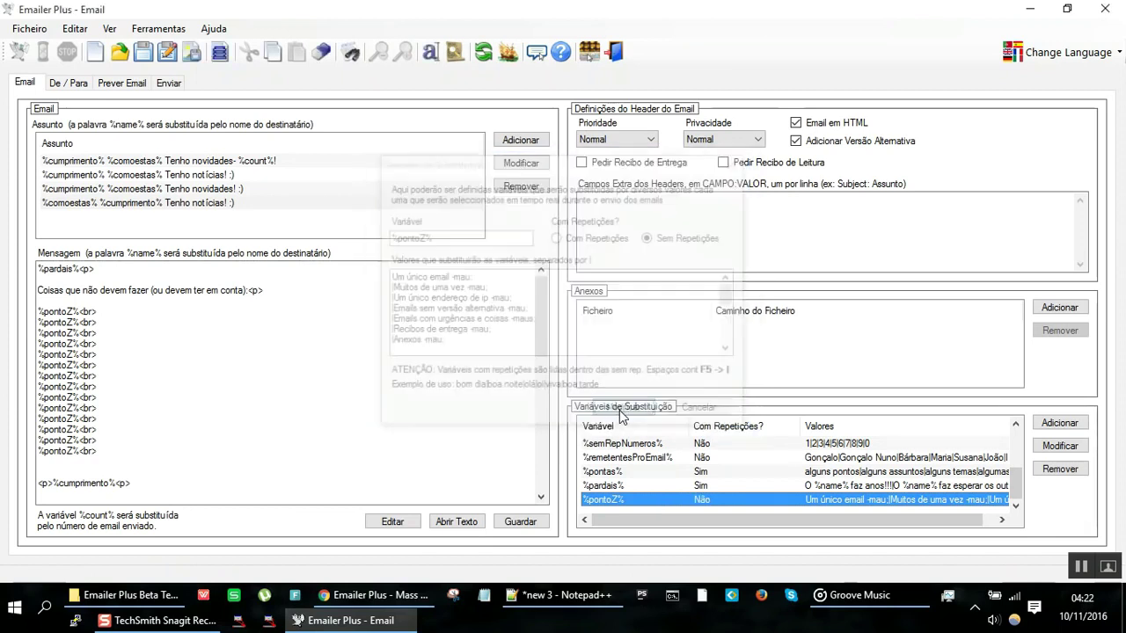
Step: Prepend %cumprimento% to %pontoZ%'s first value, 'Um único email -mau;', and save
double_click(628, 498)
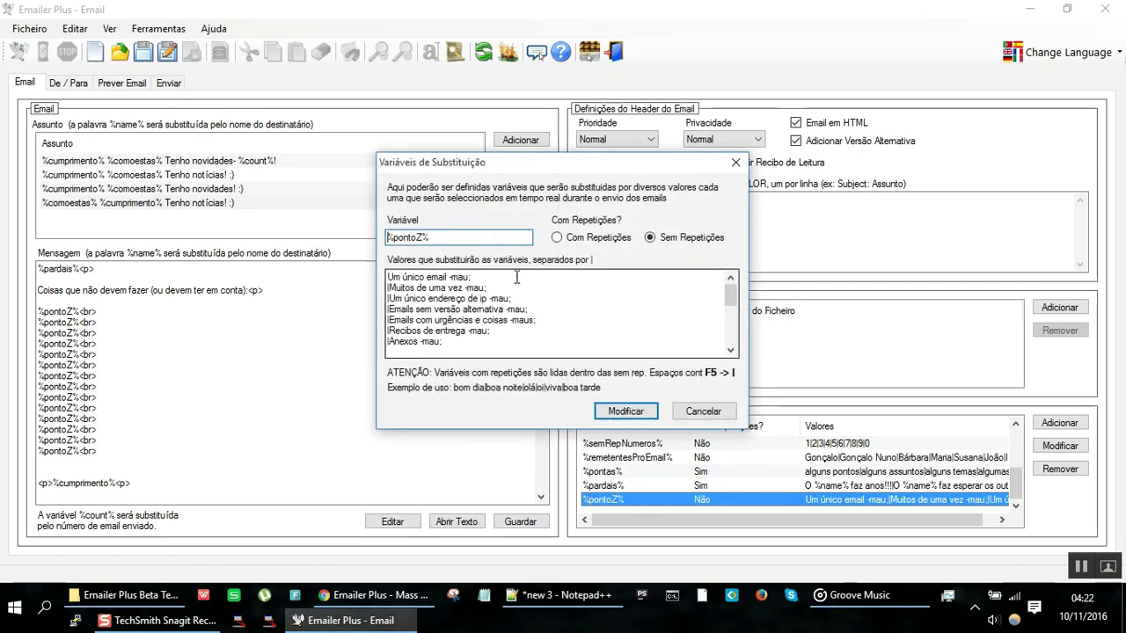
left_click(450, 277)
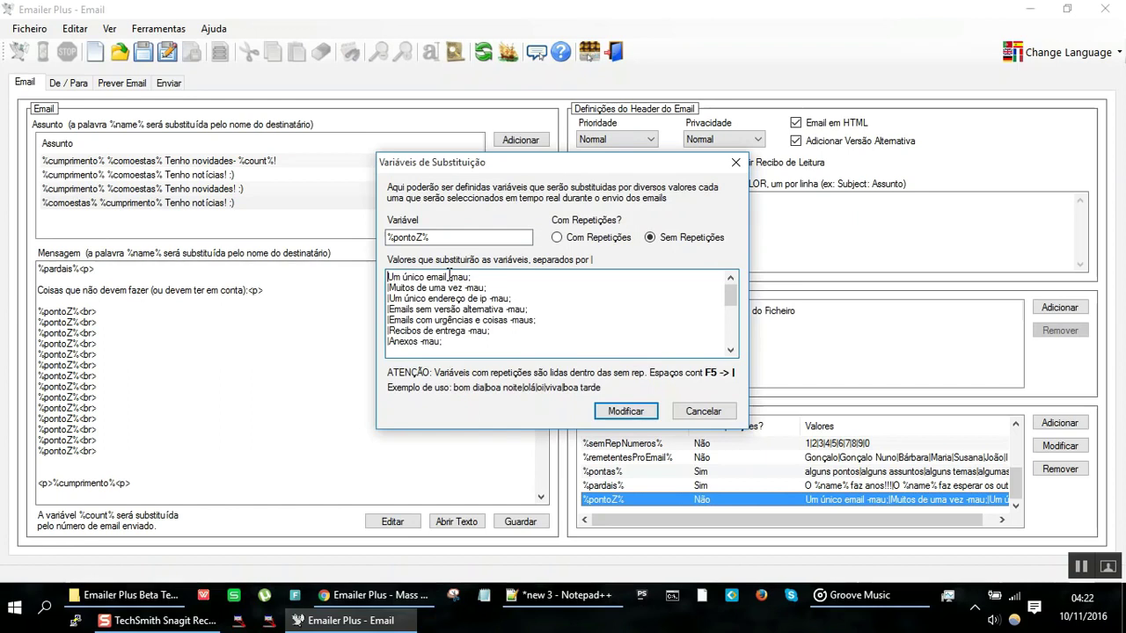
key("Home")
type("%cumprimento%")
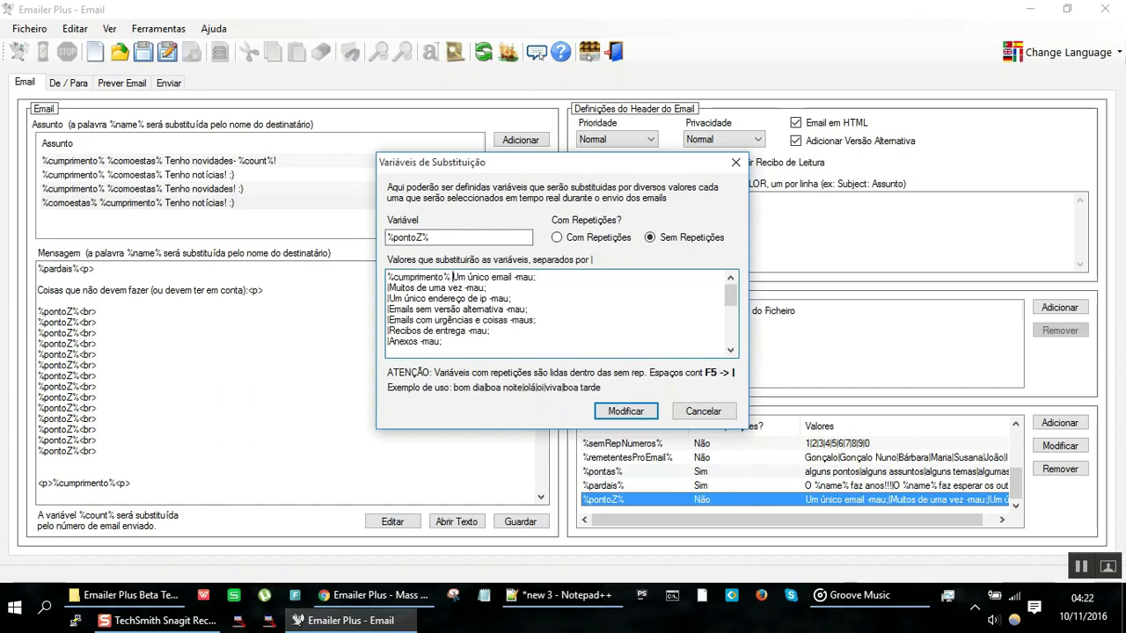
left_click(627, 413)
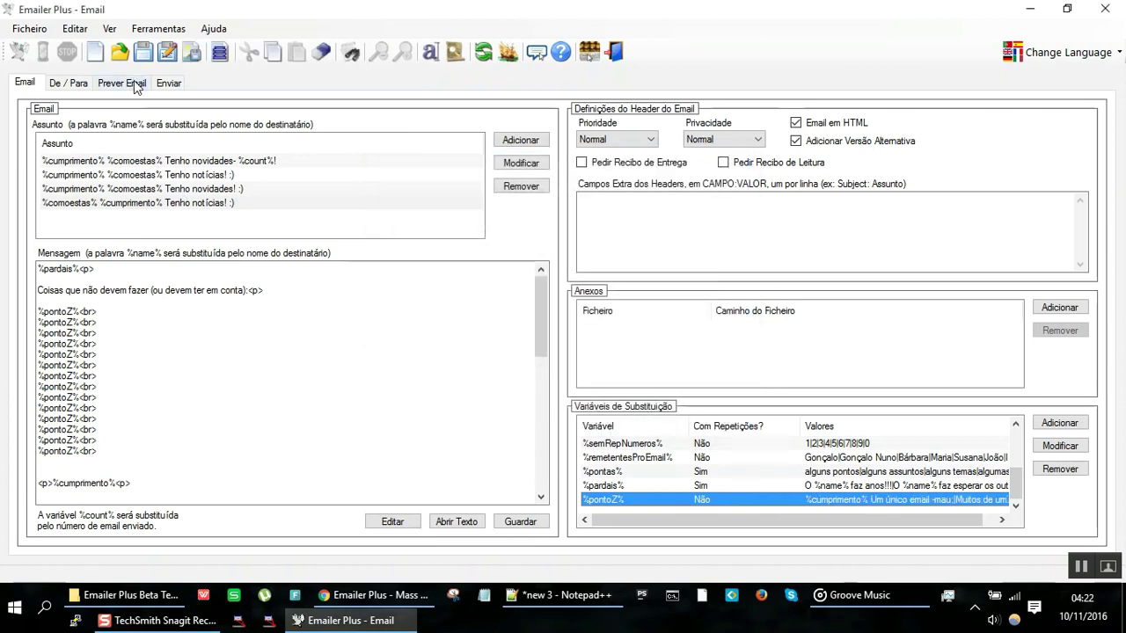
Step: Regenerate the simulated email several times, highlighting the greeting merged into a list item
left_click(133, 80)
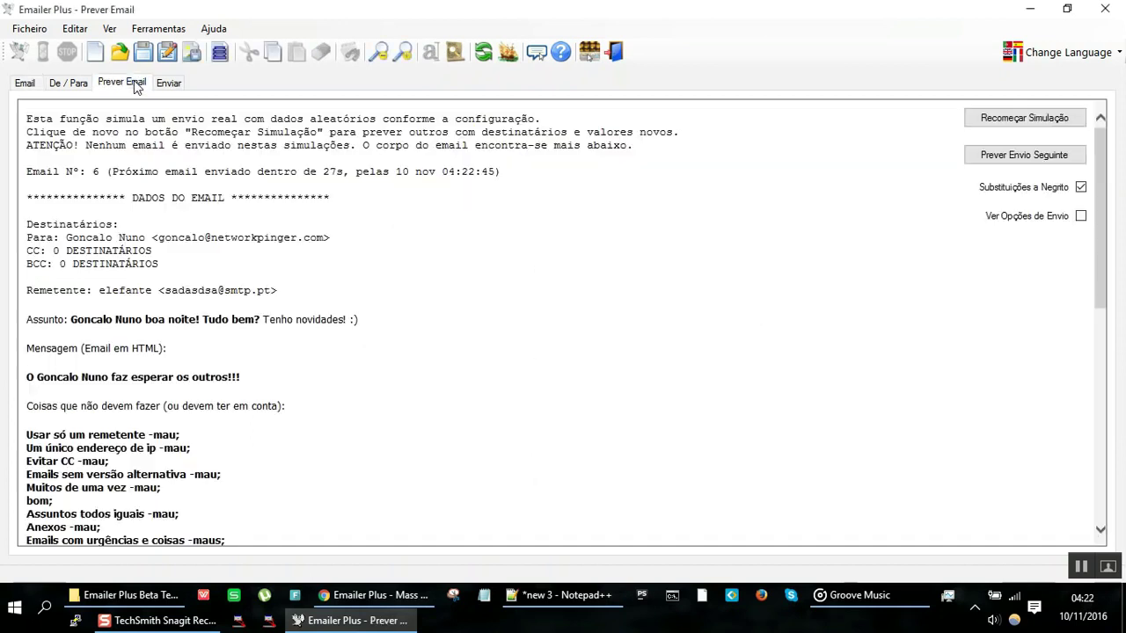
left_click(1006, 117)
left_click(1006, 116)
left_click(1006, 116)
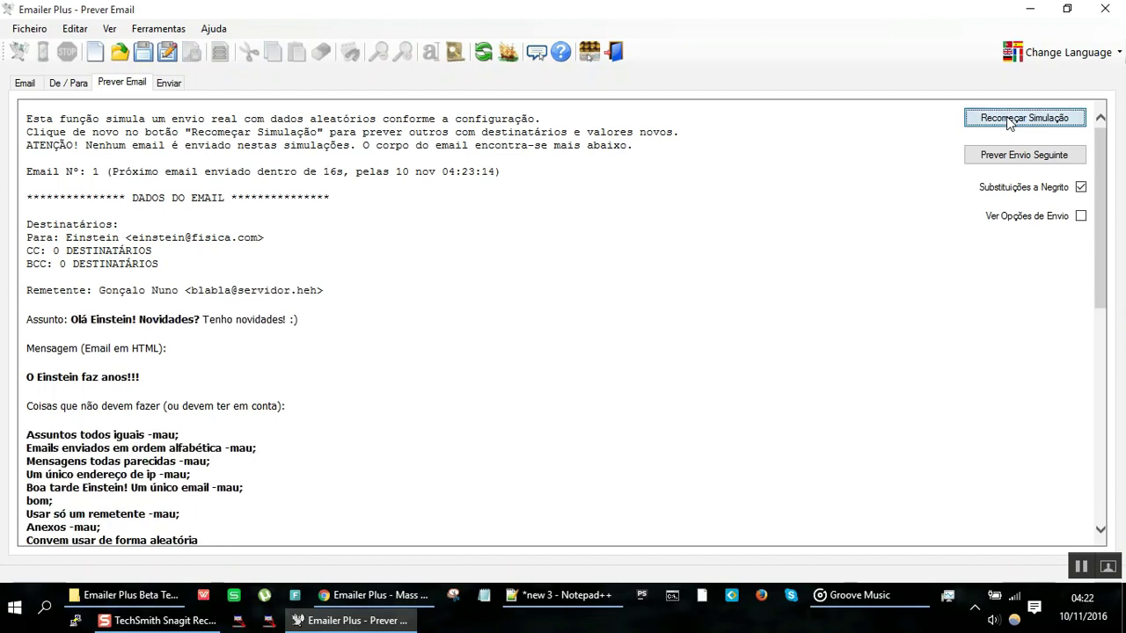
left_click(1007, 116)
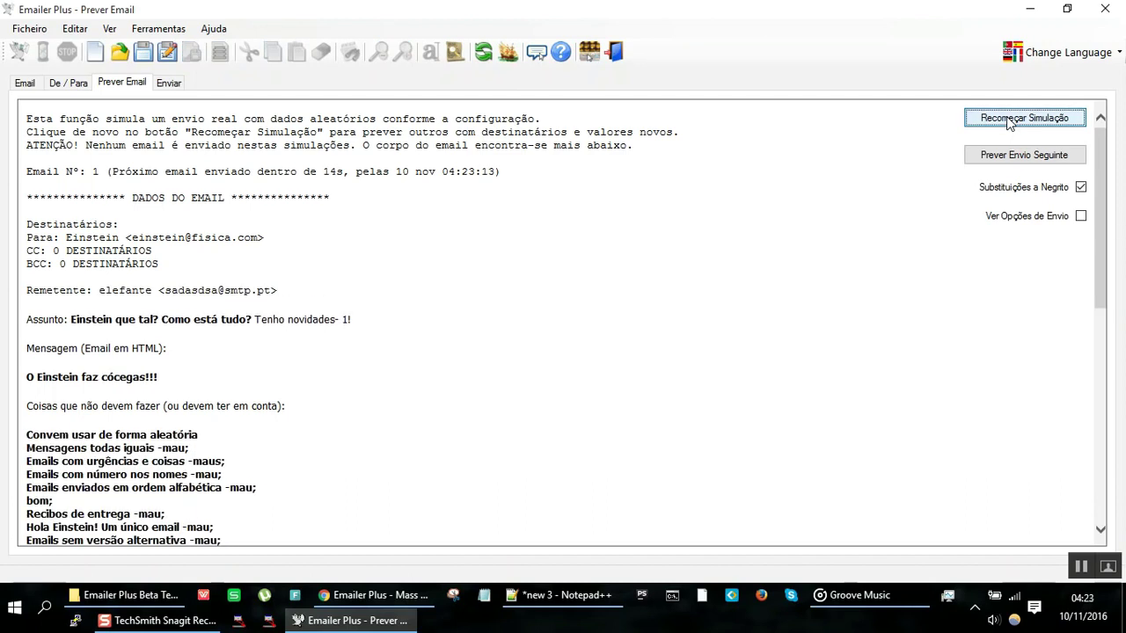
left_click_drag(28, 527, 120, 528)
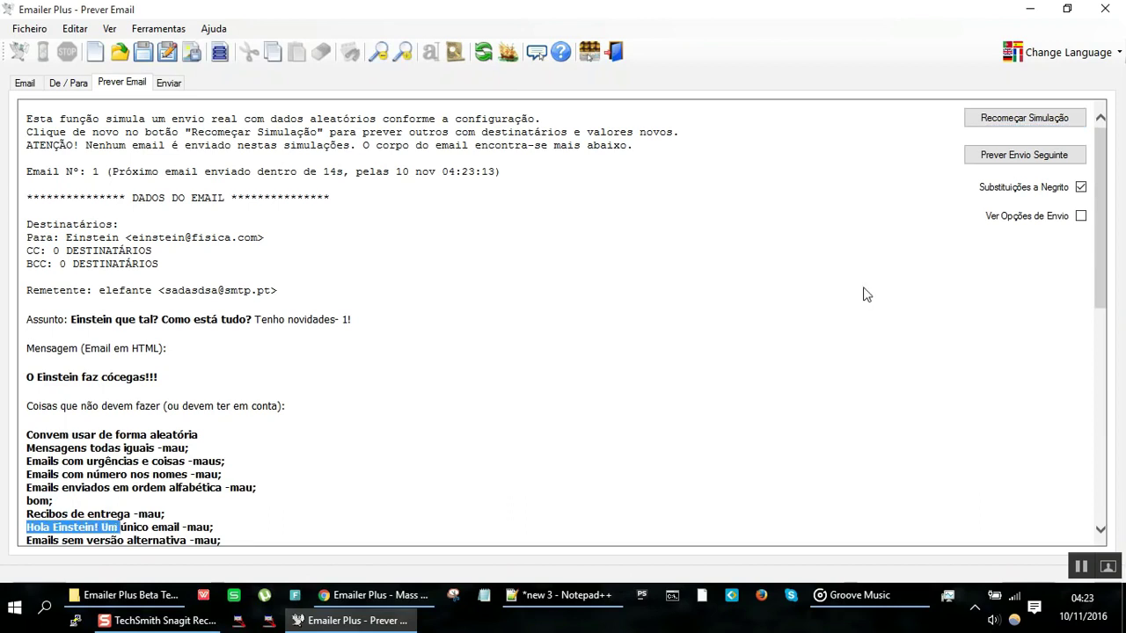
left_click(1008, 122)
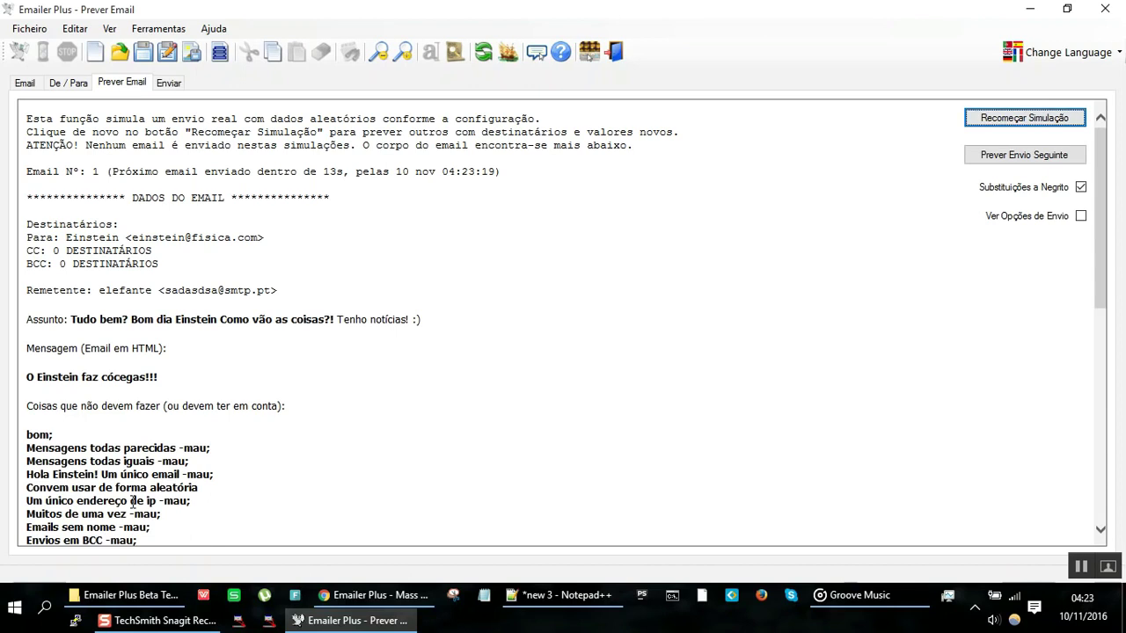
left_click_drag(151, 475, 27, 475)
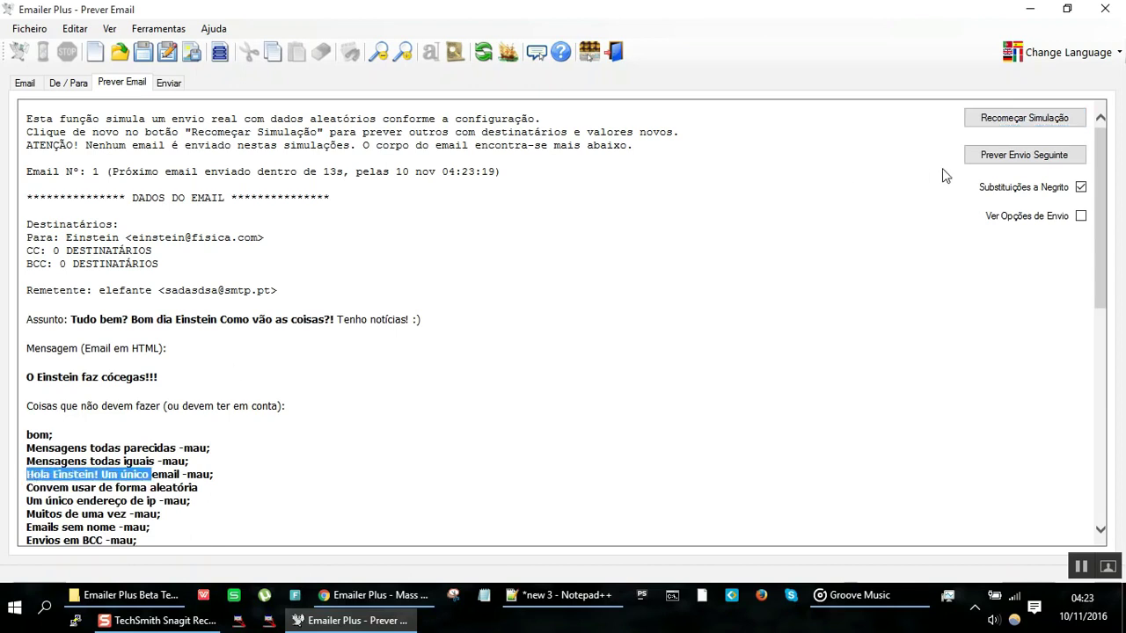
Step: Re-run the simulation repeatedly to reshuffle the sender, subject and bad-practice list
left_click(1008, 121)
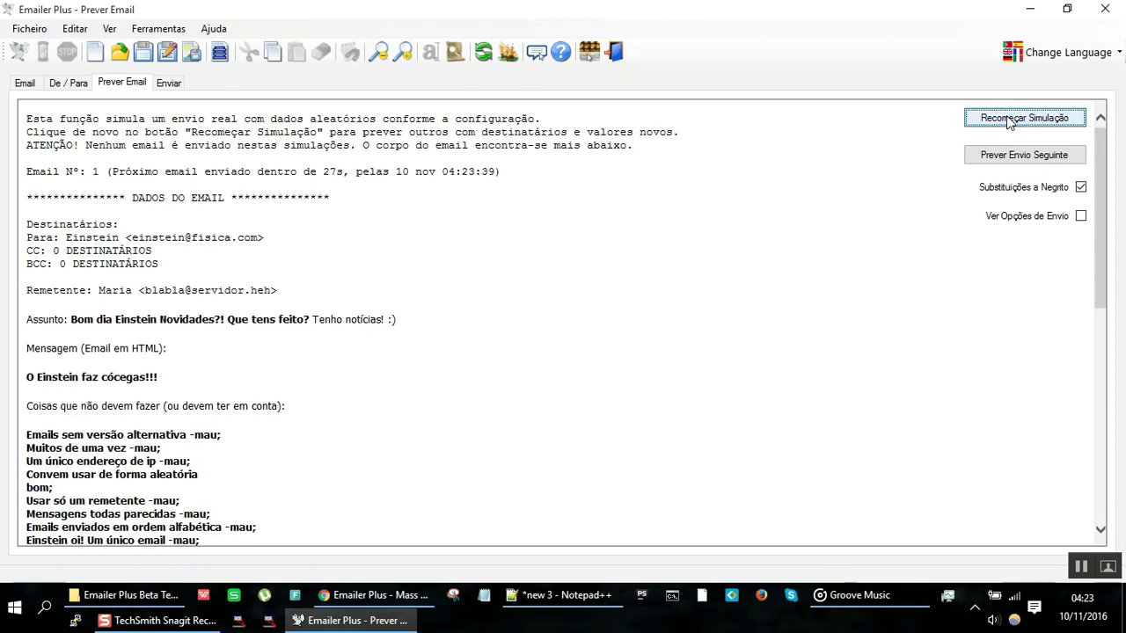
left_click(1007, 122)
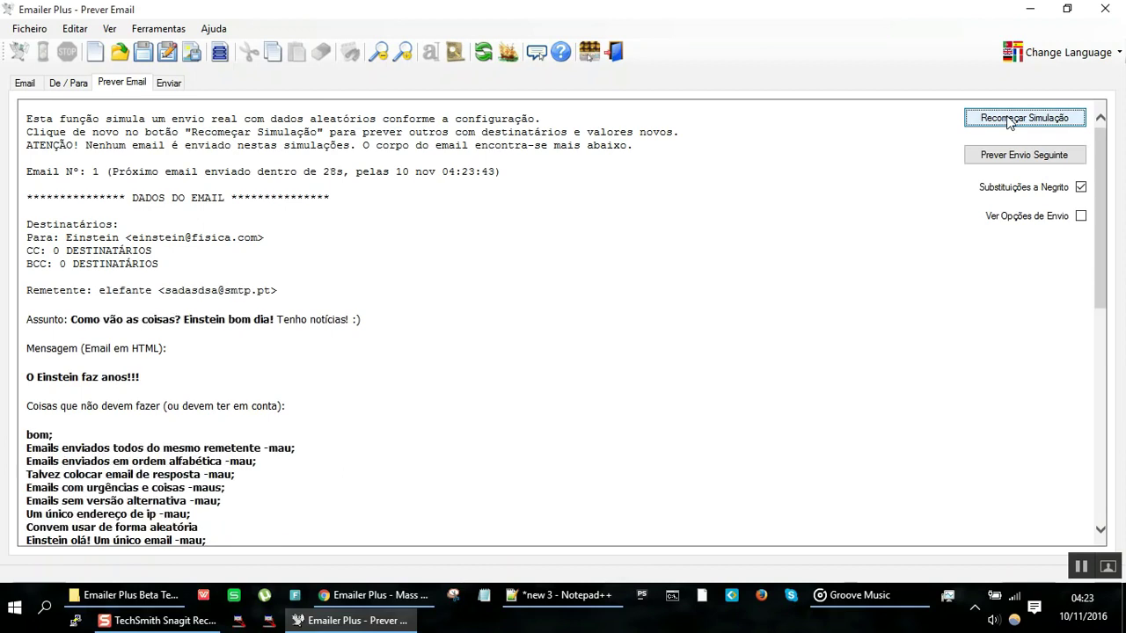
left_click(1008, 122)
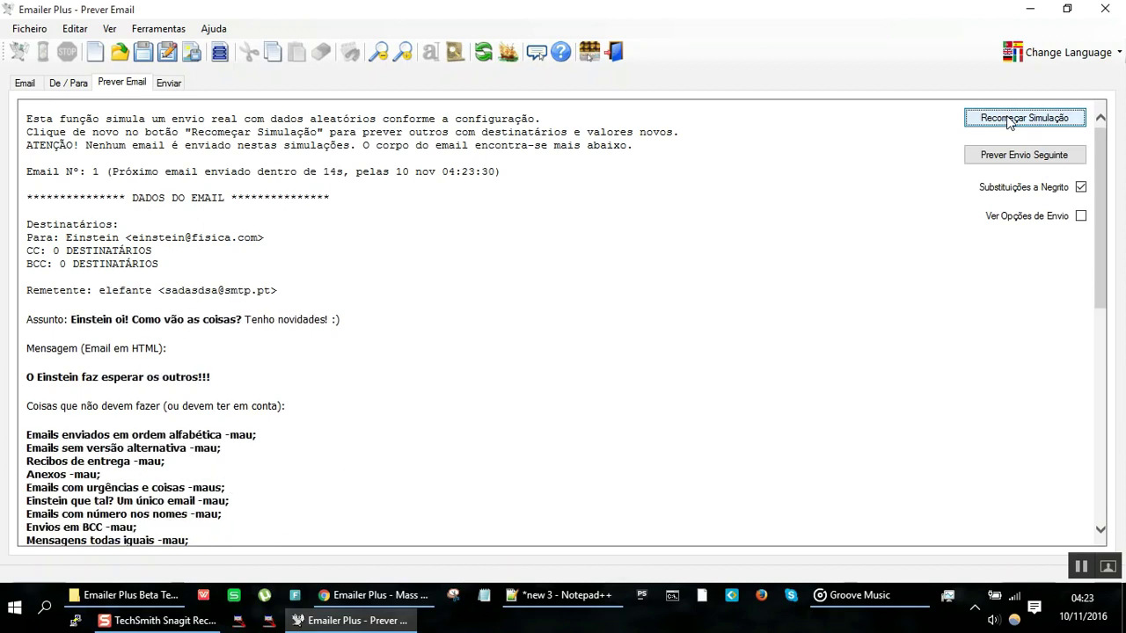
left_click(1007, 121)
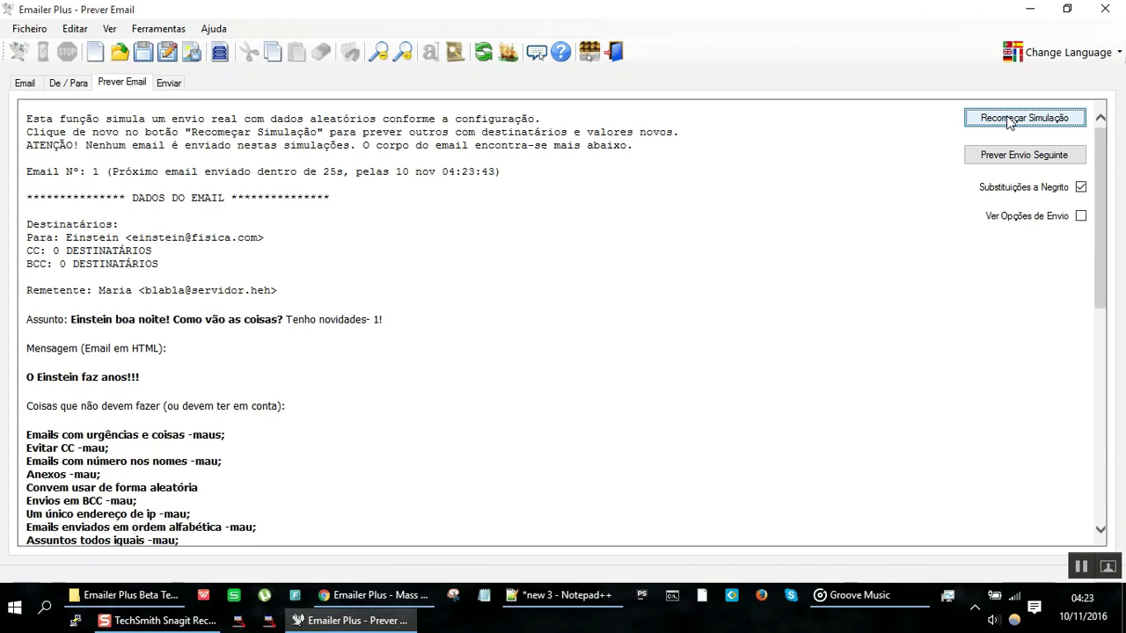
left_click(1008, 122)
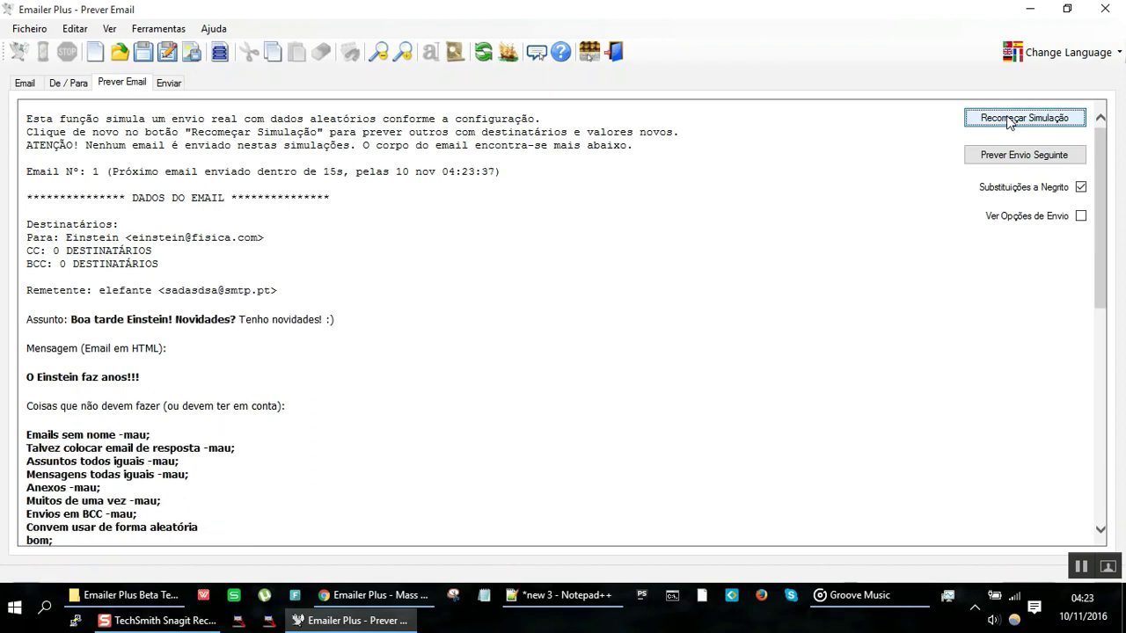
left_click(1007, 122)
left_click(1007, 121)
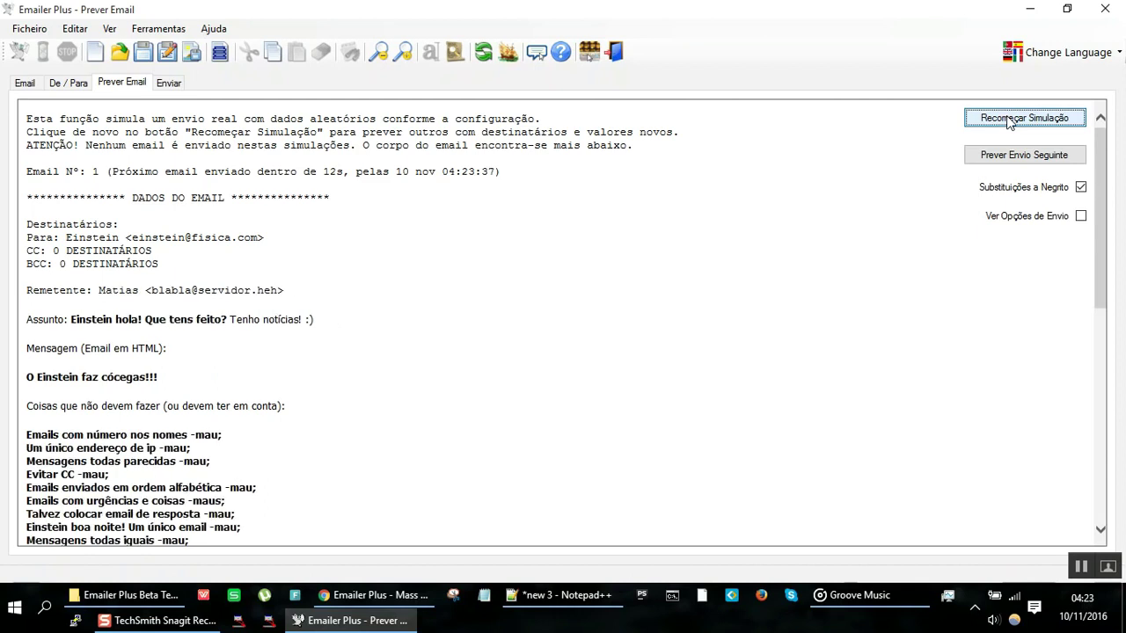
left_click(1010, 121)
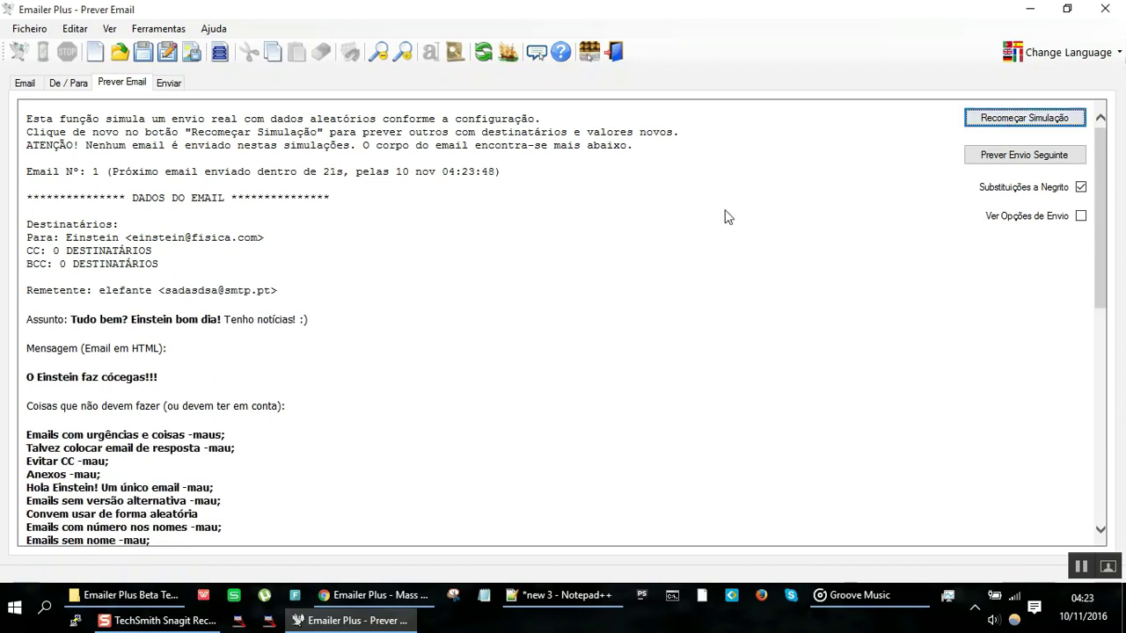
Step: Inspect the preview, highlighting the greeting line and the substituted recipient name
scroll(526, 304, "down", 1)
scroll(525, 304, "down", 2)
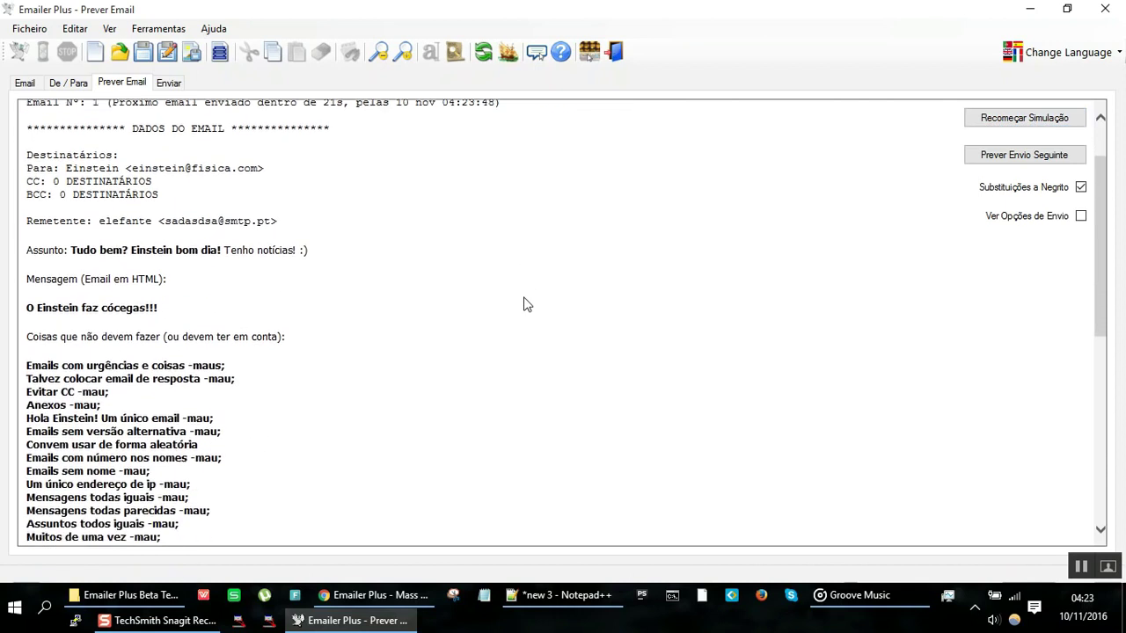
scroll(523, 303, "up", 1)
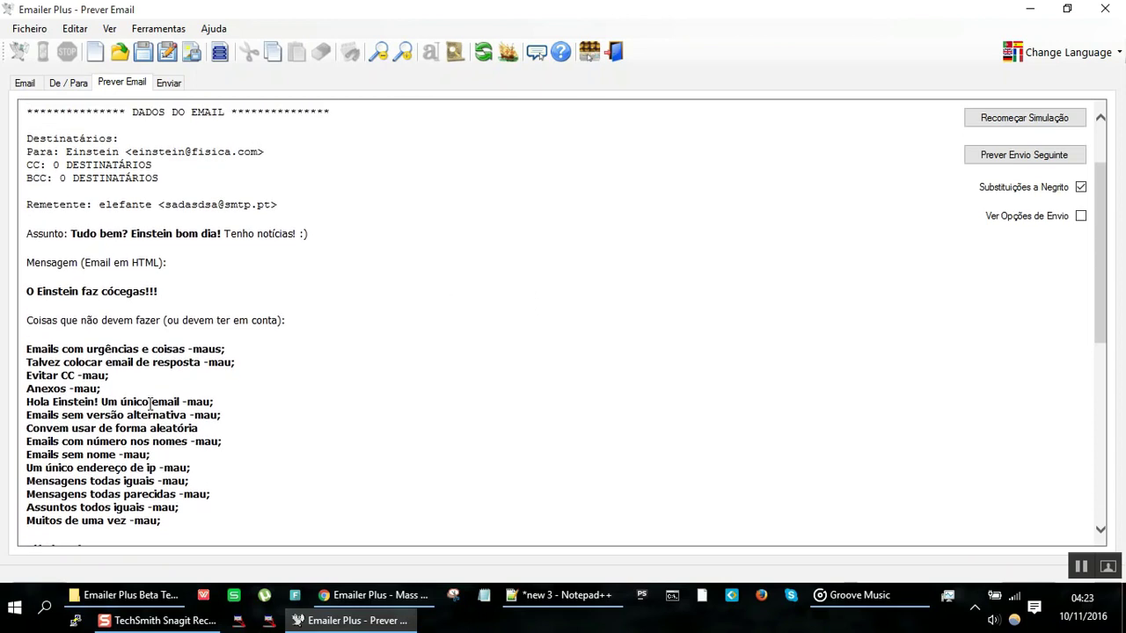
left_click_drag(150, 401, 42, 403)
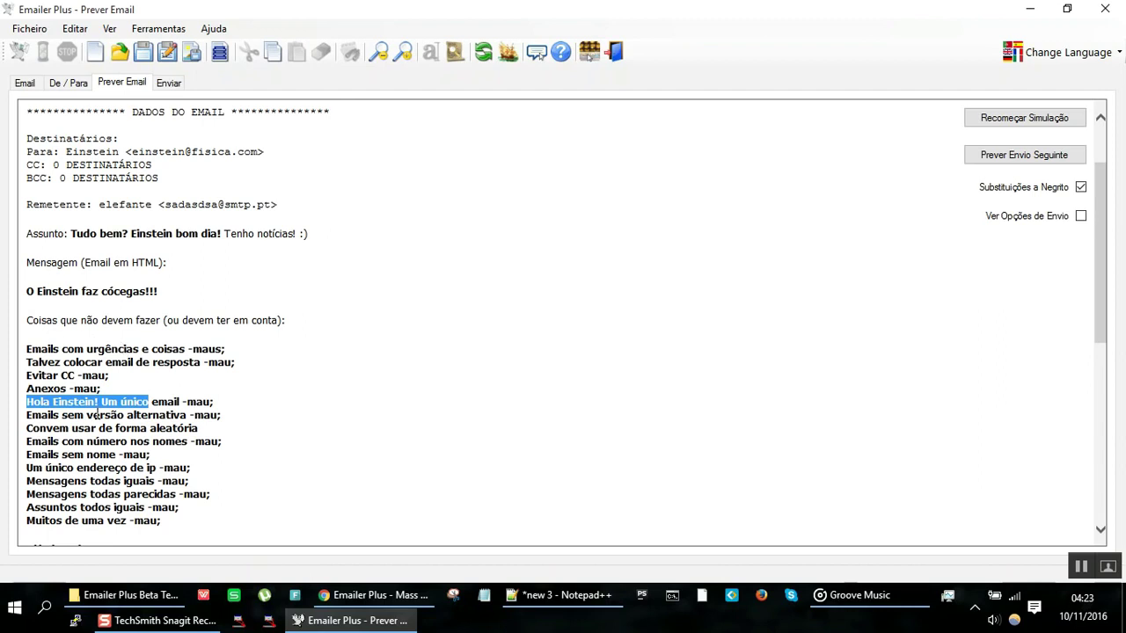
left_click(97, 413)
left_click_drag(97, 402, 26, 403)
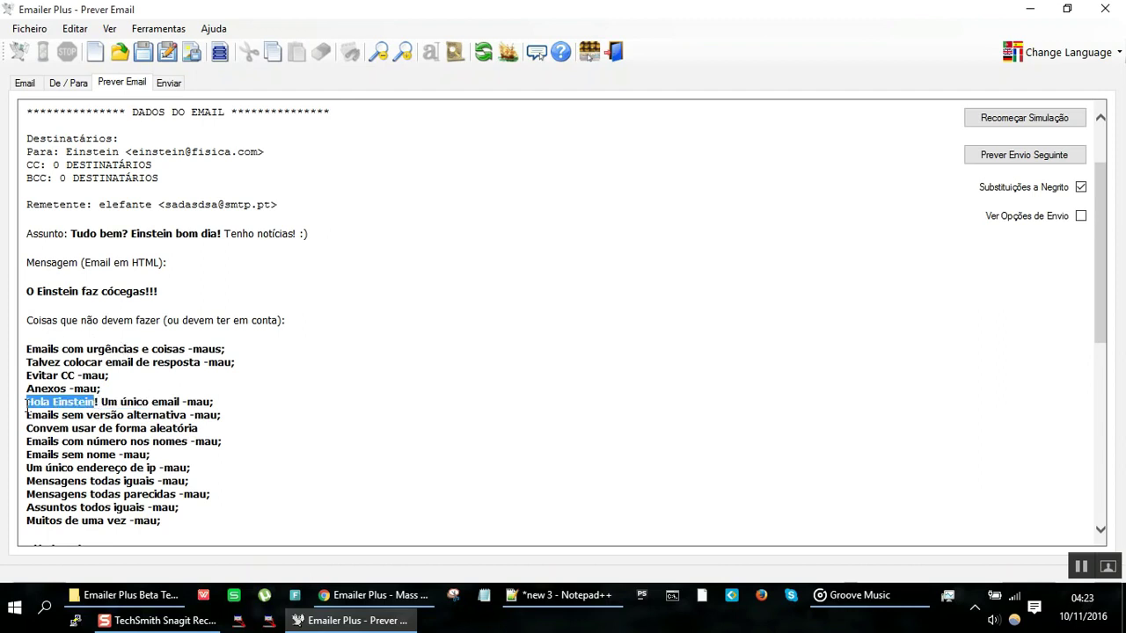
double_click(71, 403)
left_click(33, 85)
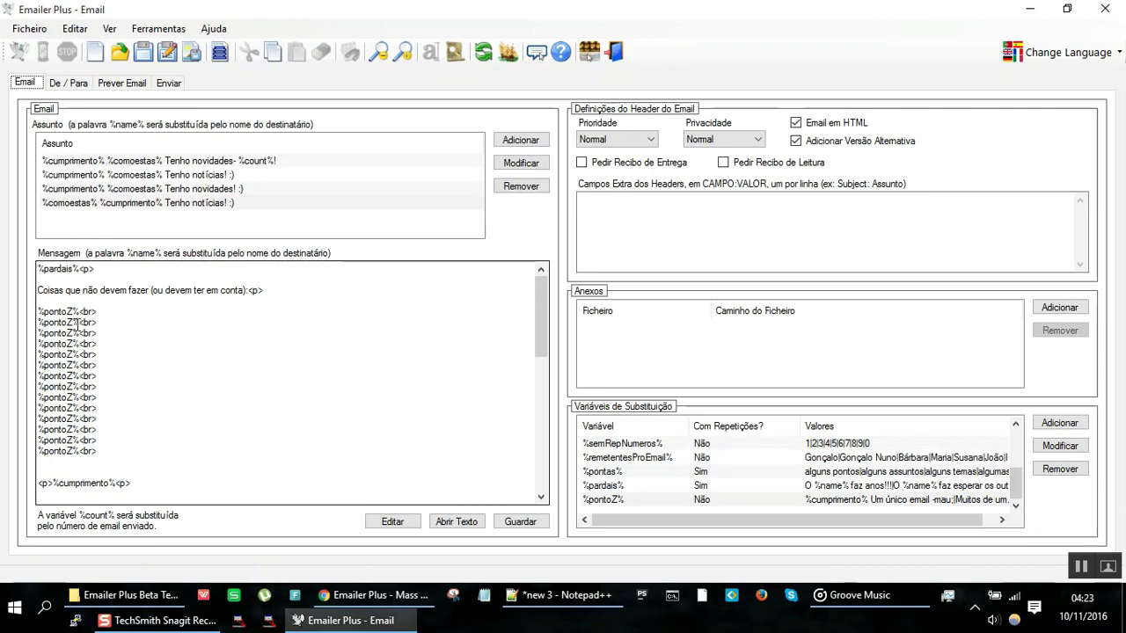
double_click(71, 310)
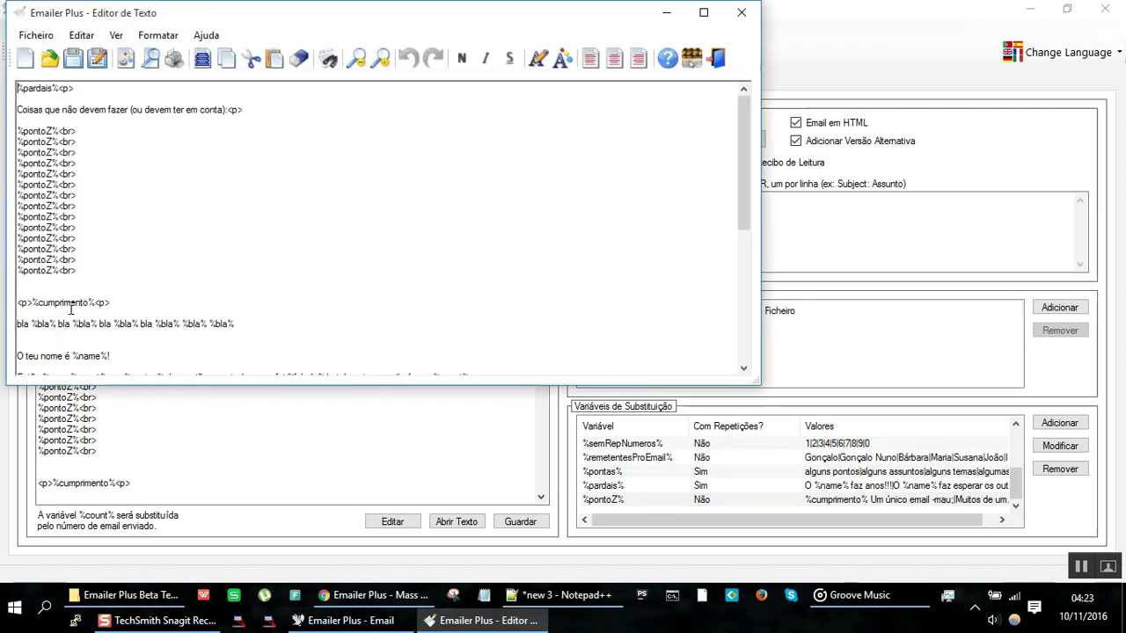
left_click(743, 20)
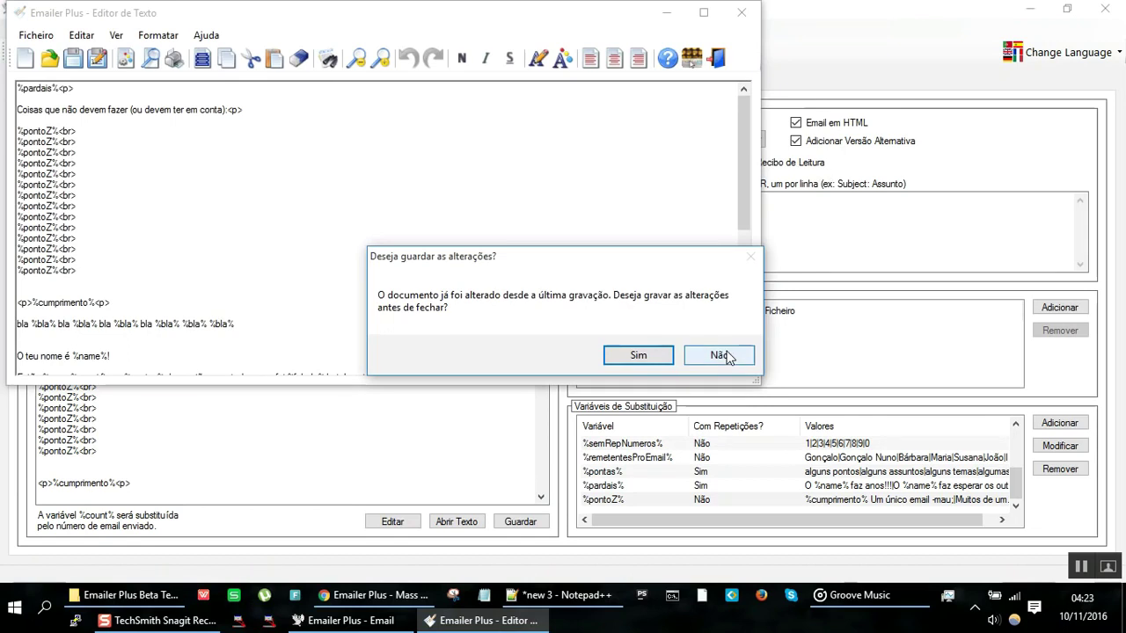
left_click(726, 357)
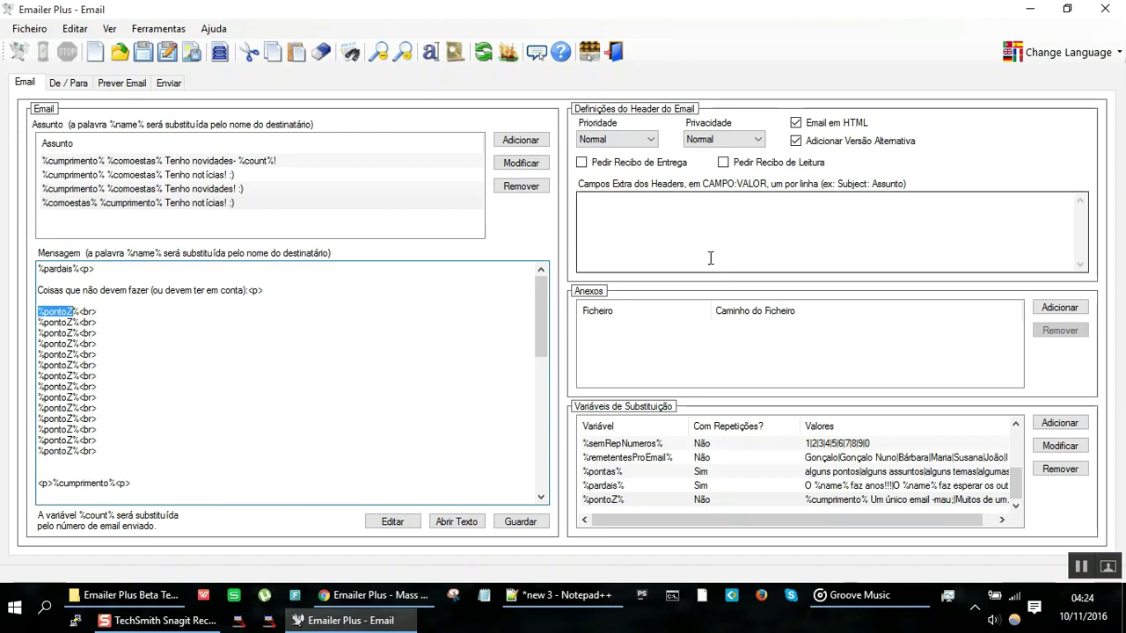
left_click(141, 85)
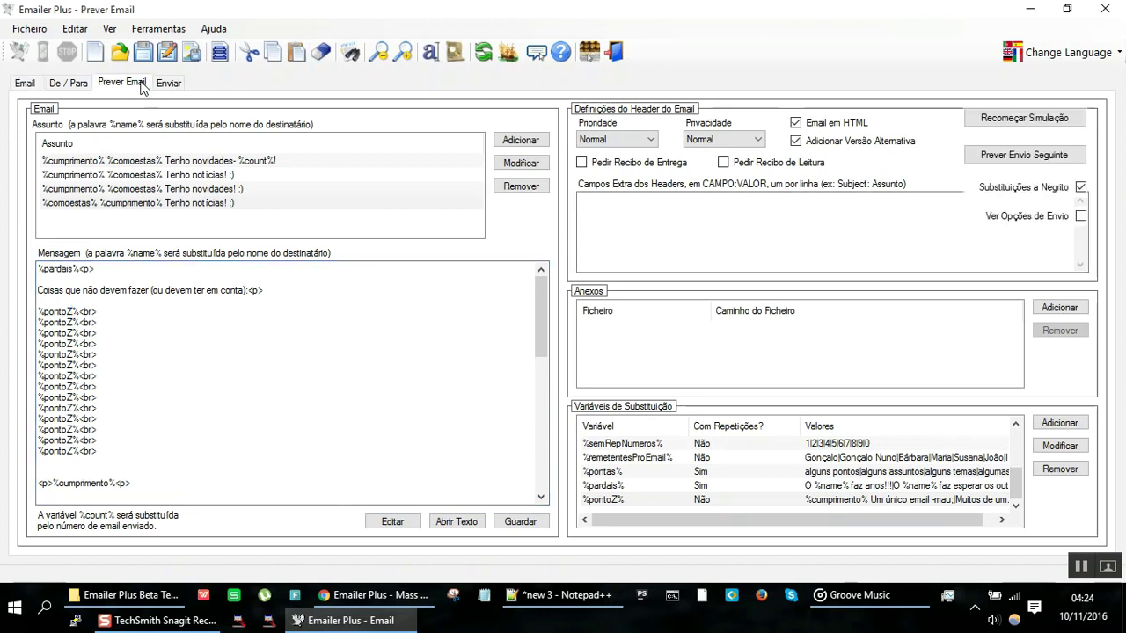
scroll(377, 337, "down", 3)
scroll(376, 337, "down", 10)
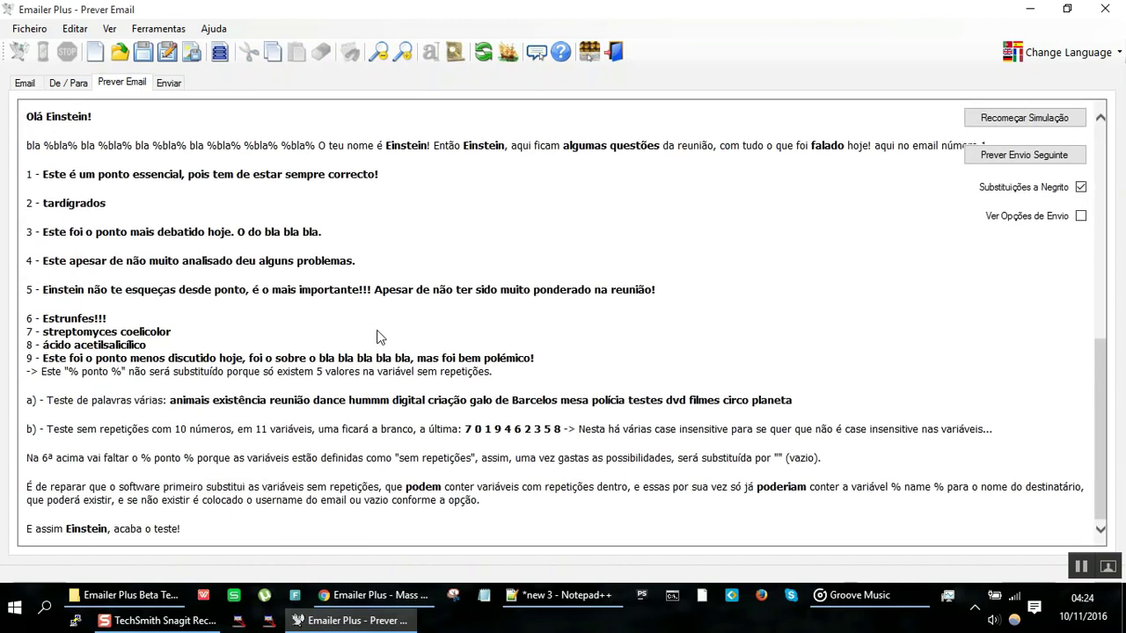
left_click_drag(477, 354, 150, 357)
left_click(49, 361)
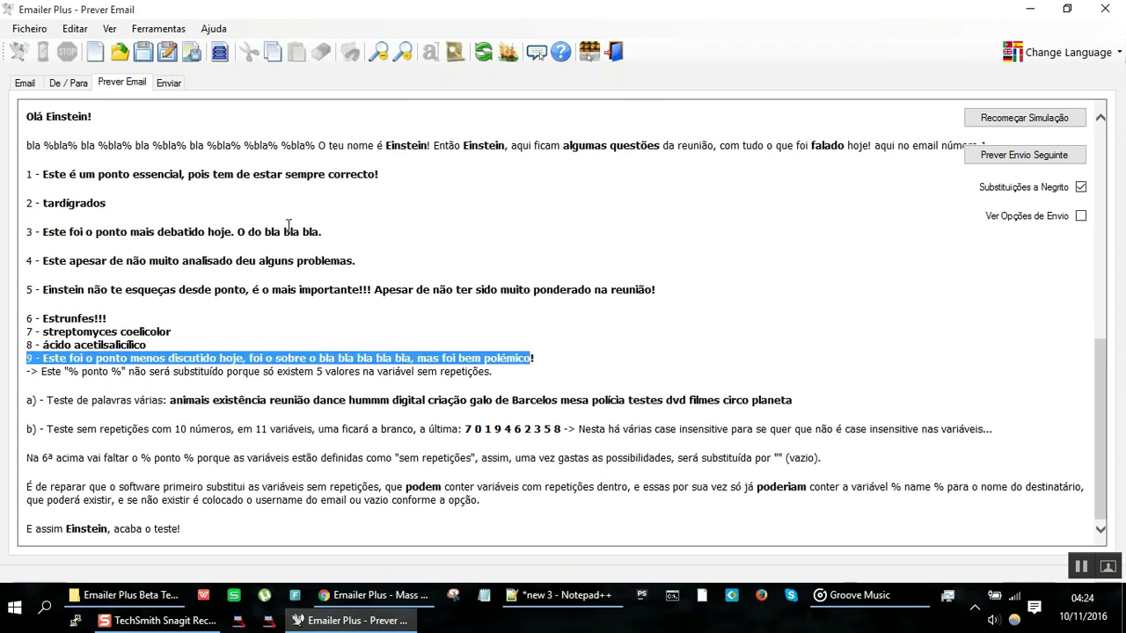
scroll(205, 338, "up", 4)
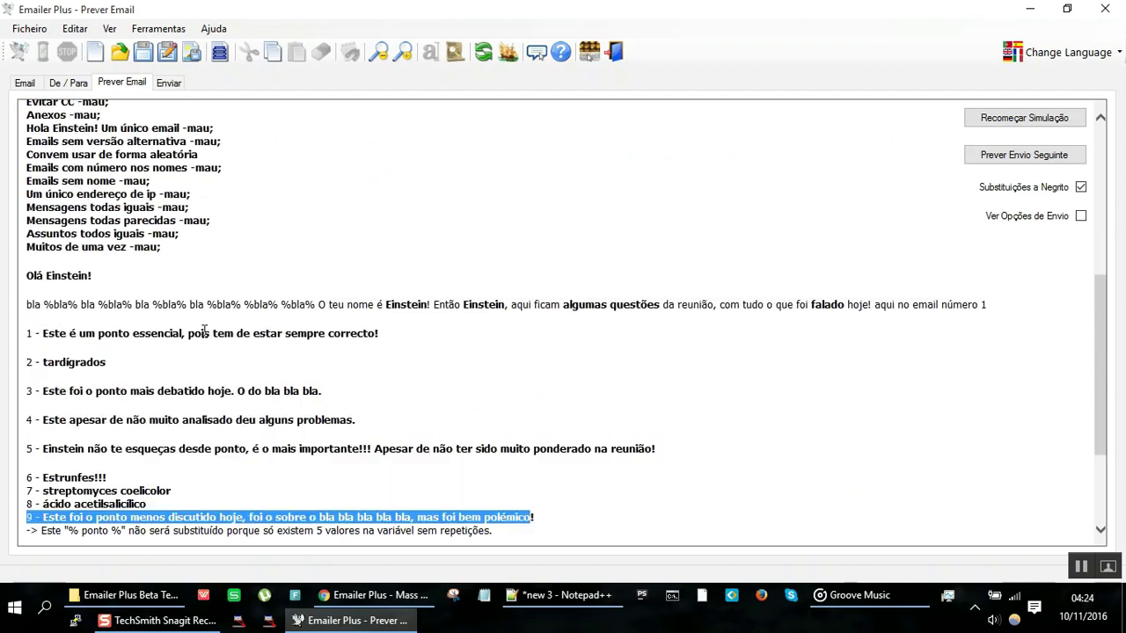
left_click(167, 360)
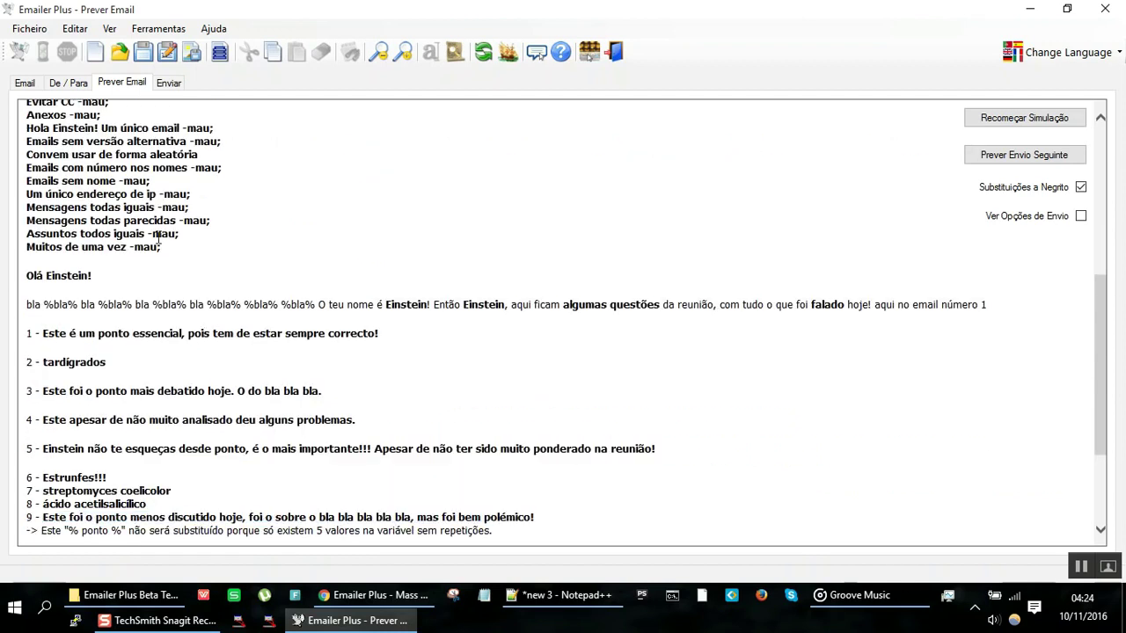
scroll(158, 234, "up", 1)
scroll(158, 235, "up", 3)
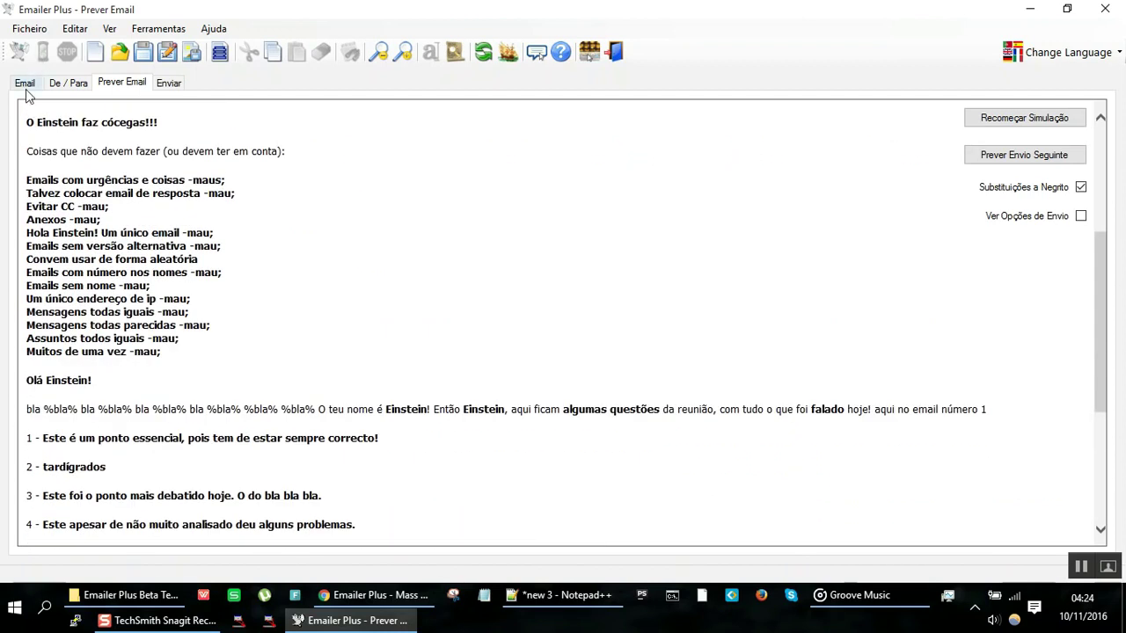
Step: Add '<p>ola' paragraphs after the urgency line in the %pontoZ% values and save
left_click(25, 86)
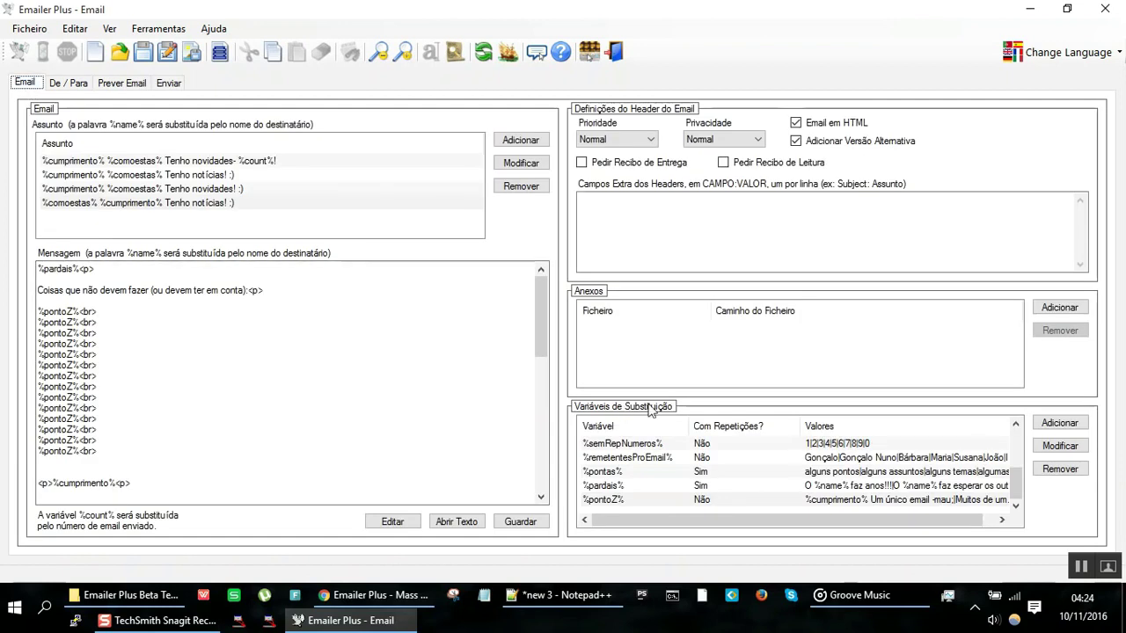
double_click(672, 493)
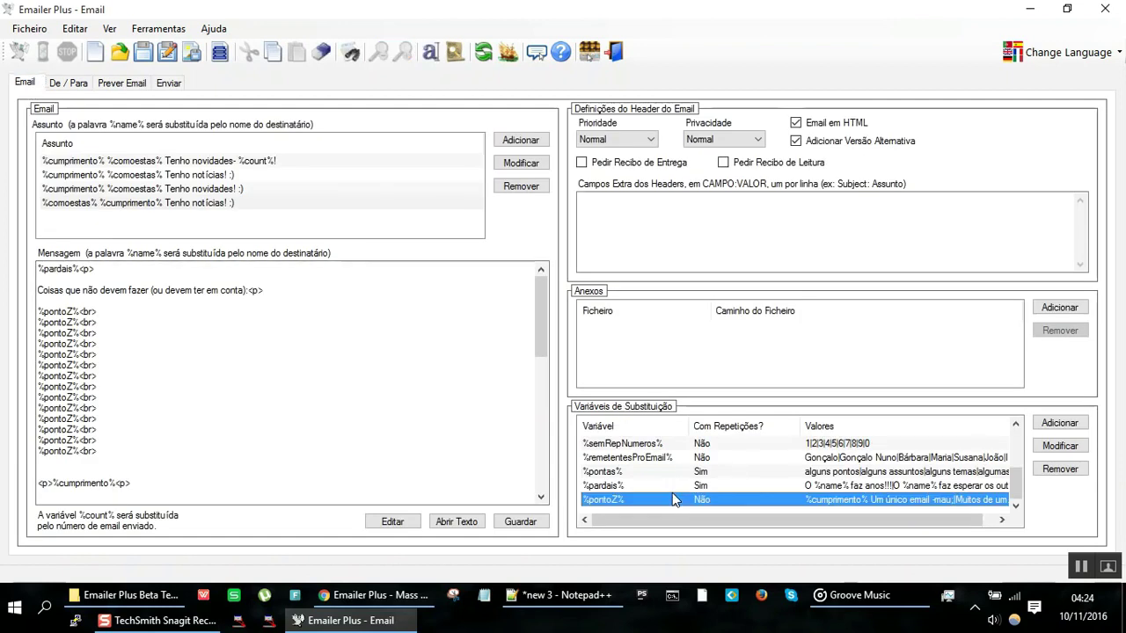
left_click(537, 320)
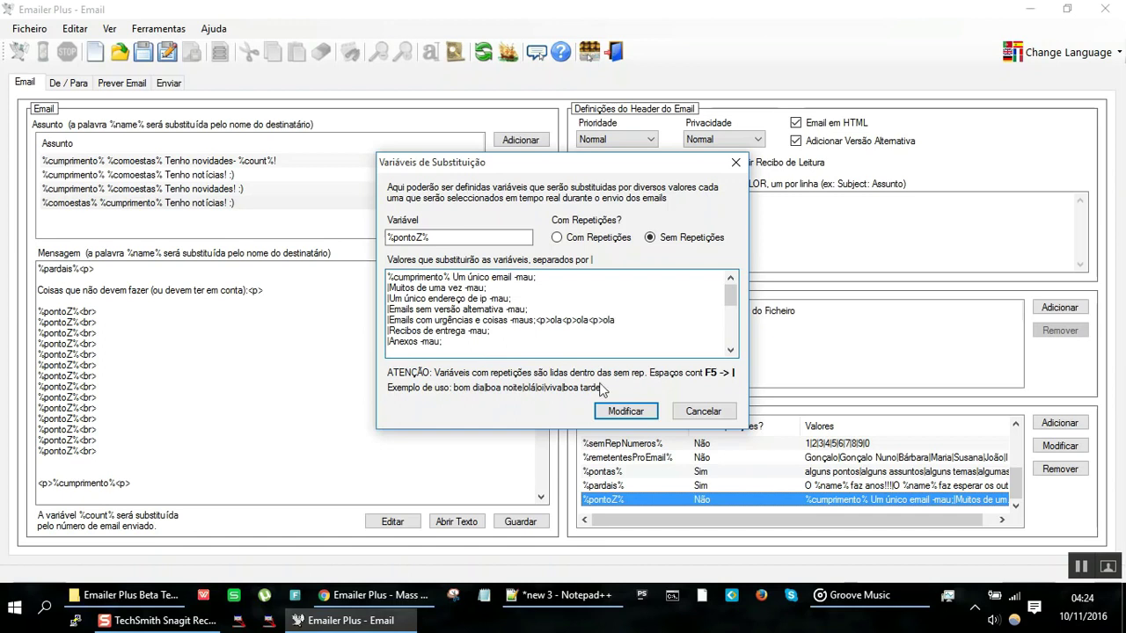
left_click(639, 414)
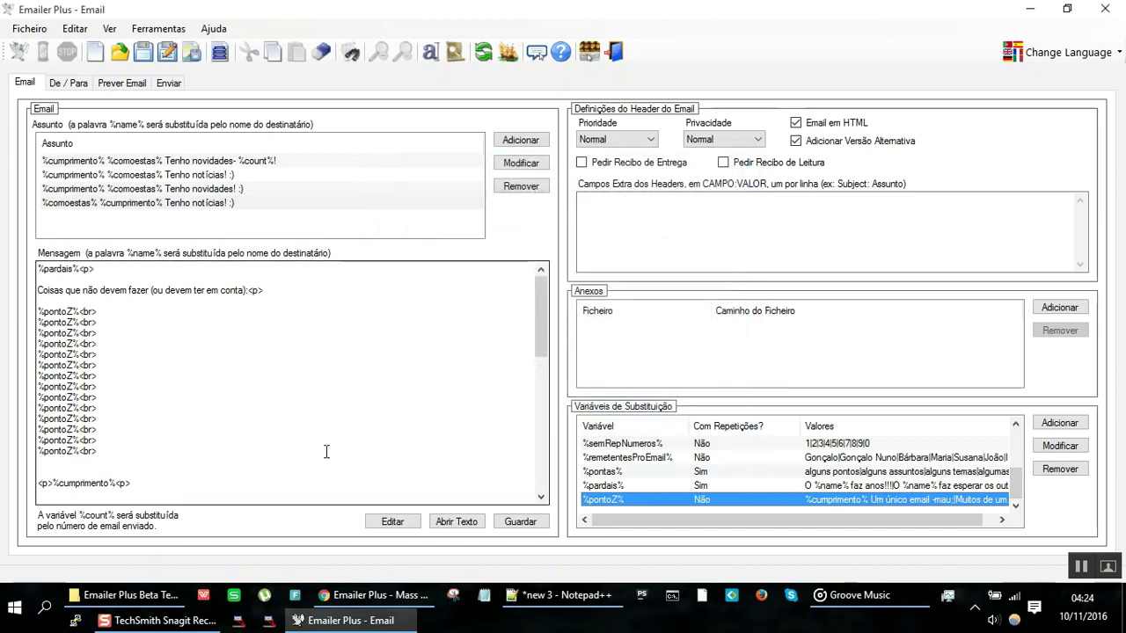
left_click(132, 83)
left_click(1022, 117)
left_click(1022, 118)
left_click(1022, 118)
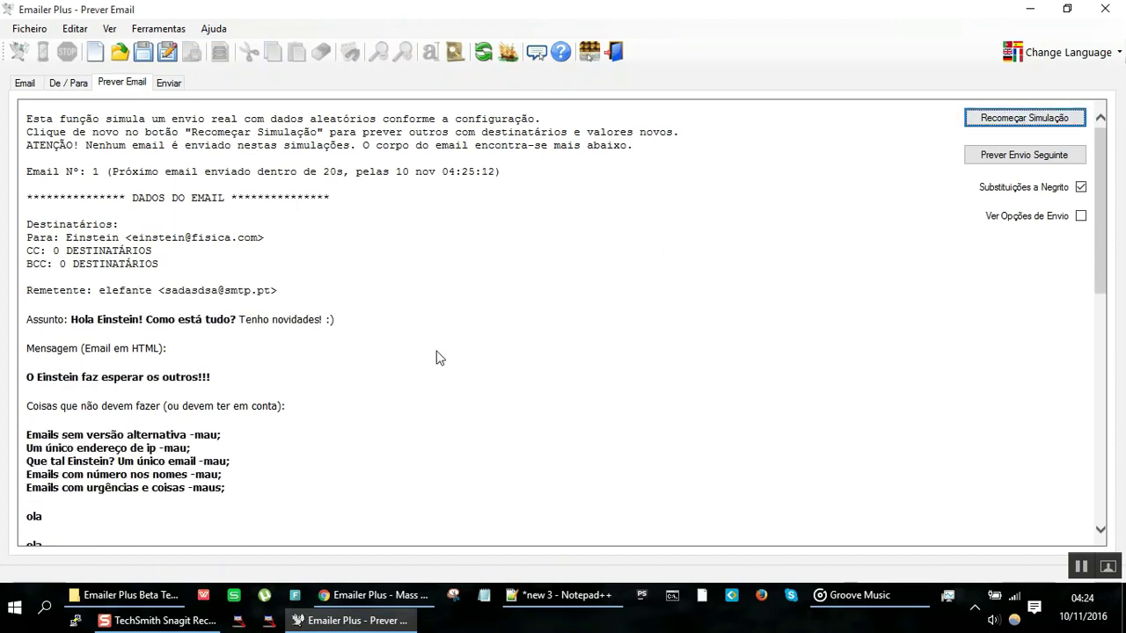
scroll(436, 355, "down", 3)
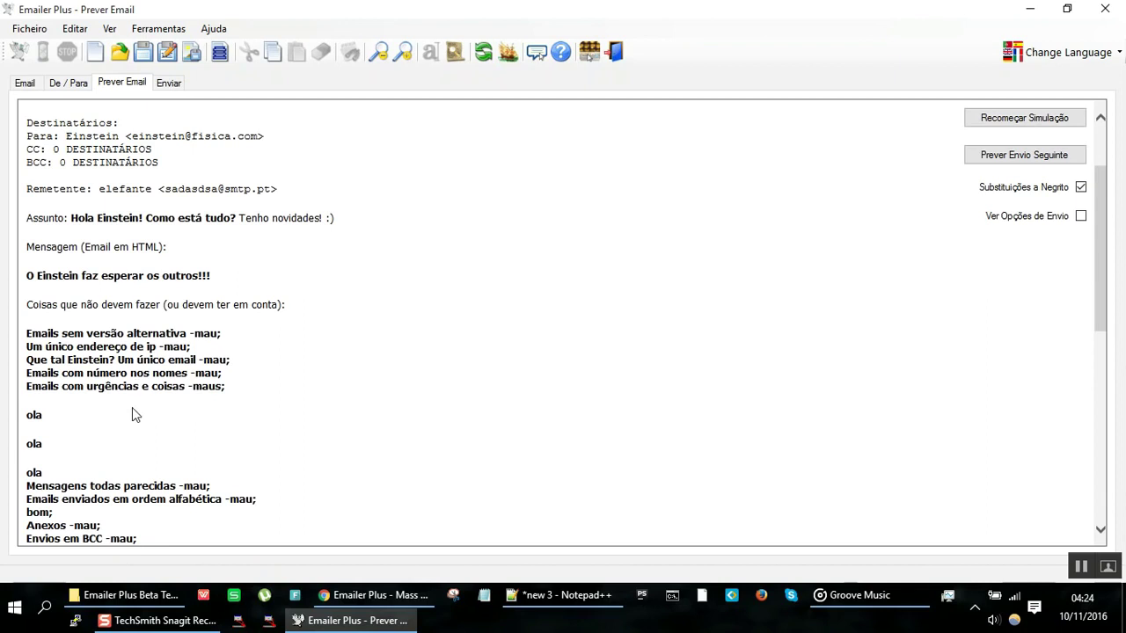
left_click_drag(138, 387, 161, 482)
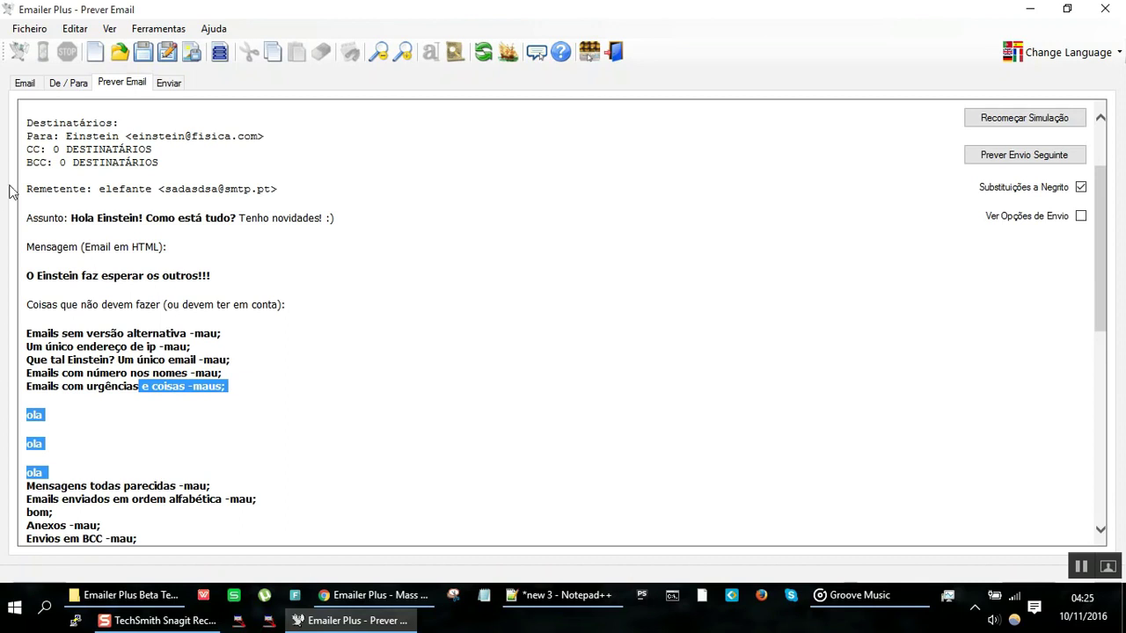
left_click(24, 86)
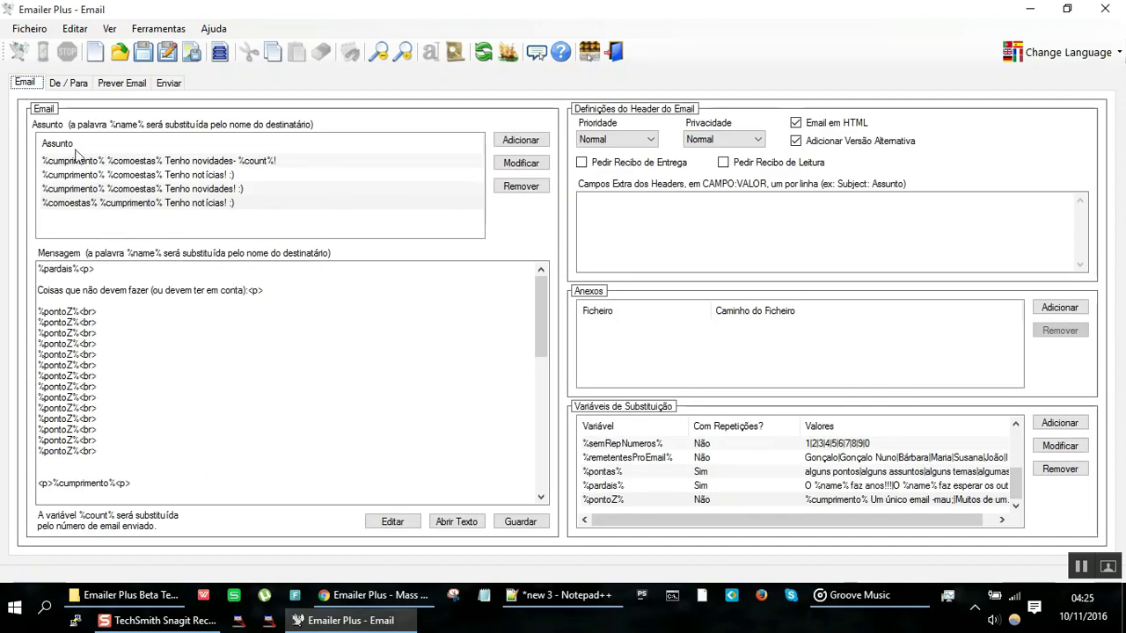
Step: Select every listed recipient on the De / Para page
left_click(153, 164)
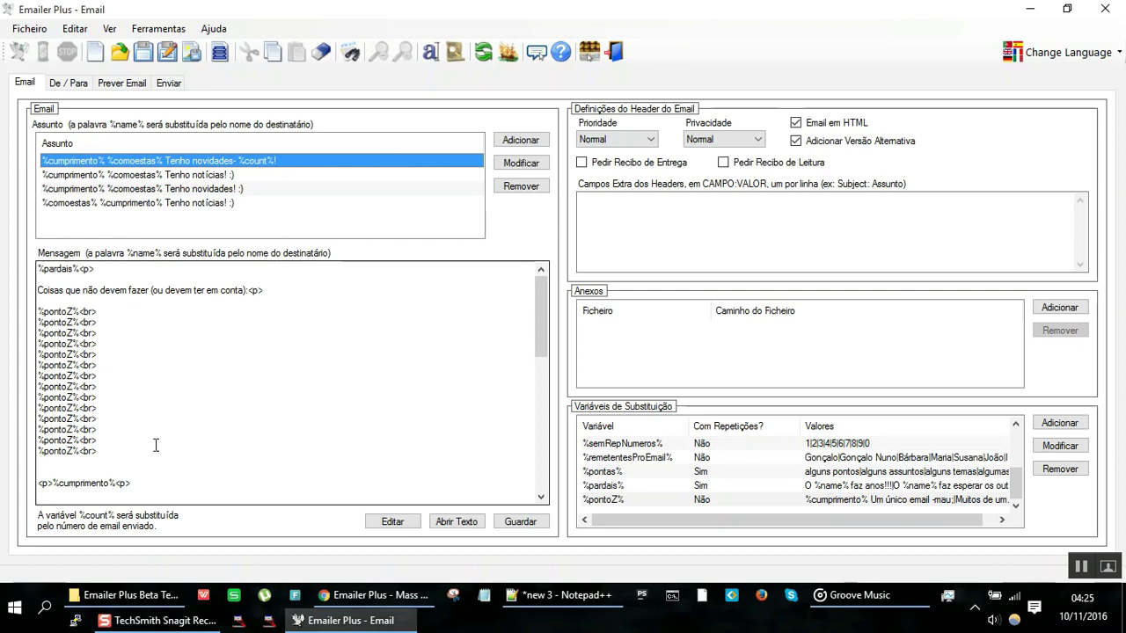
left_click(68, 82)
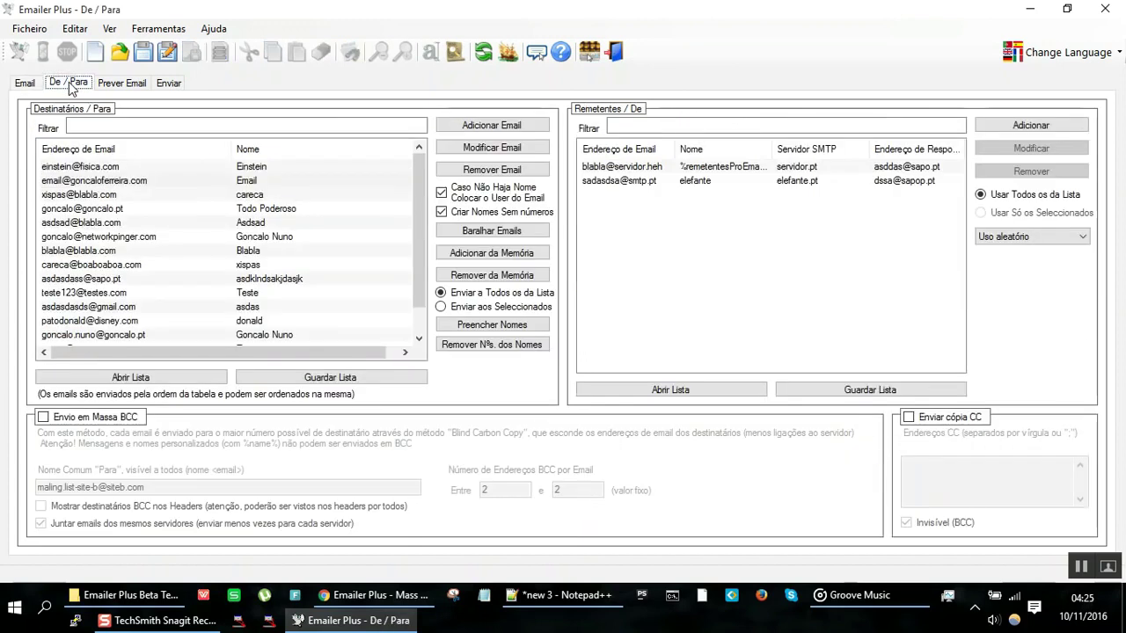
left_click(143, 225)
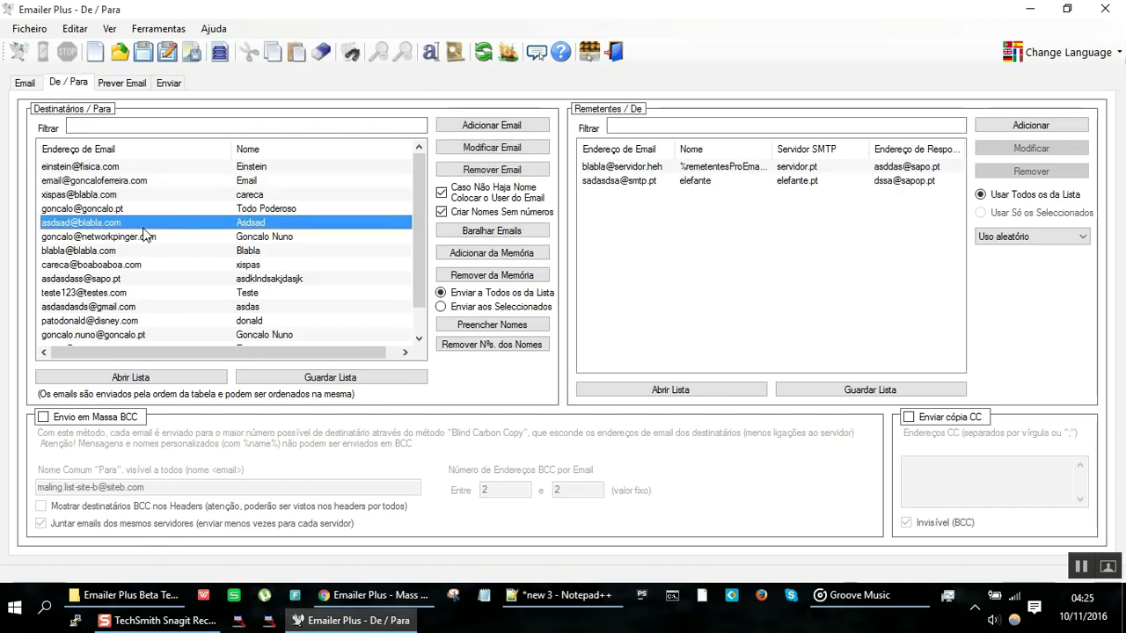
left_click(141, 168)
left_click(150, 335, "shift")
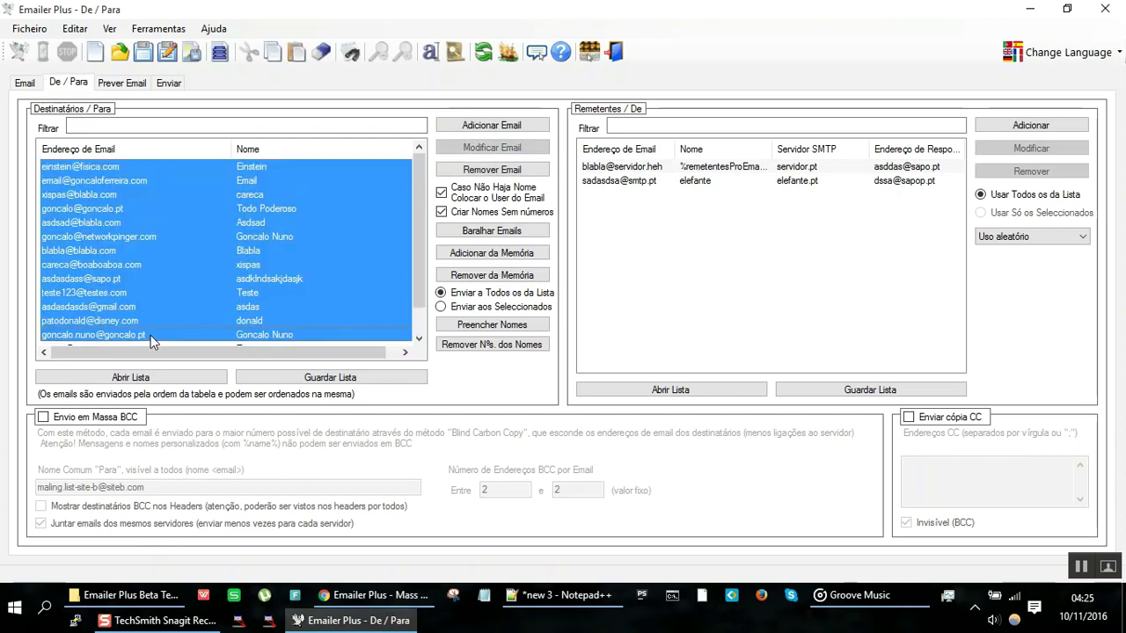
Step: Select both sender accounts, then bring Notepad++'s empty new 3 note to the front
left_click(639, 181)
key("shift+Up")
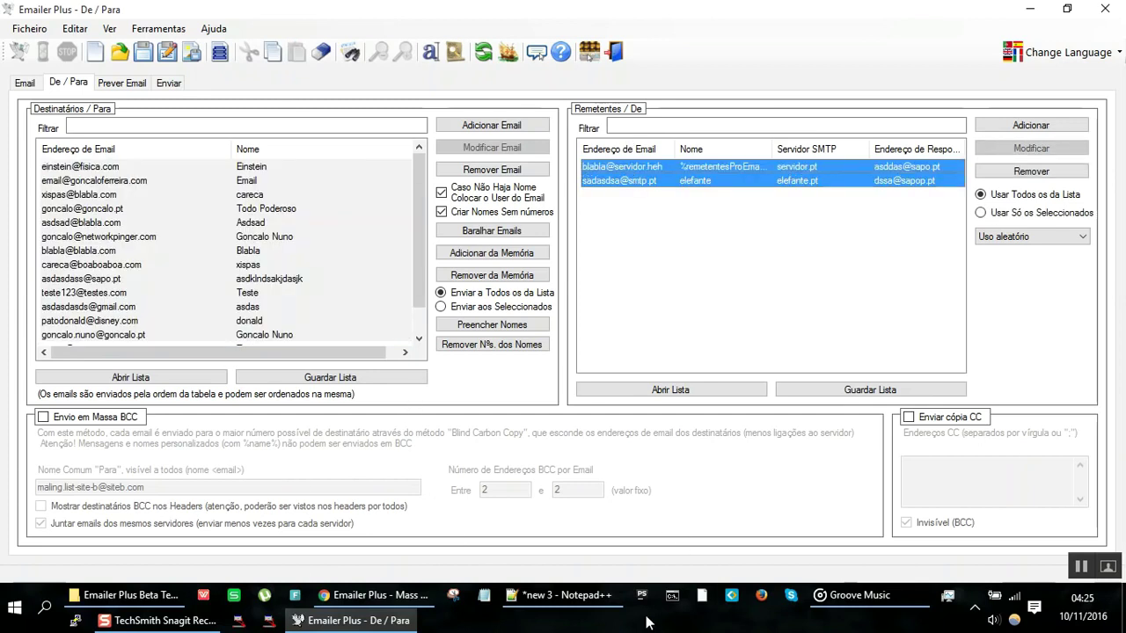
left_click(559, 596)
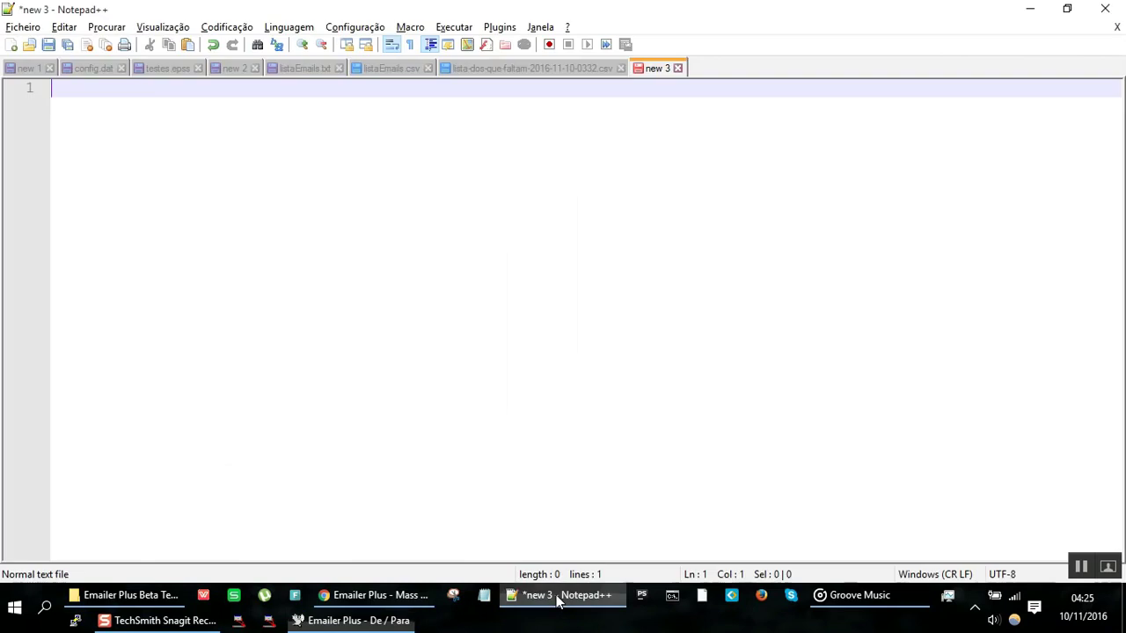
Step: In the new 1 note, highlight lines 3 and 4 about a single email and sending too many
left_click(35, 69)
double_click(132, 125)
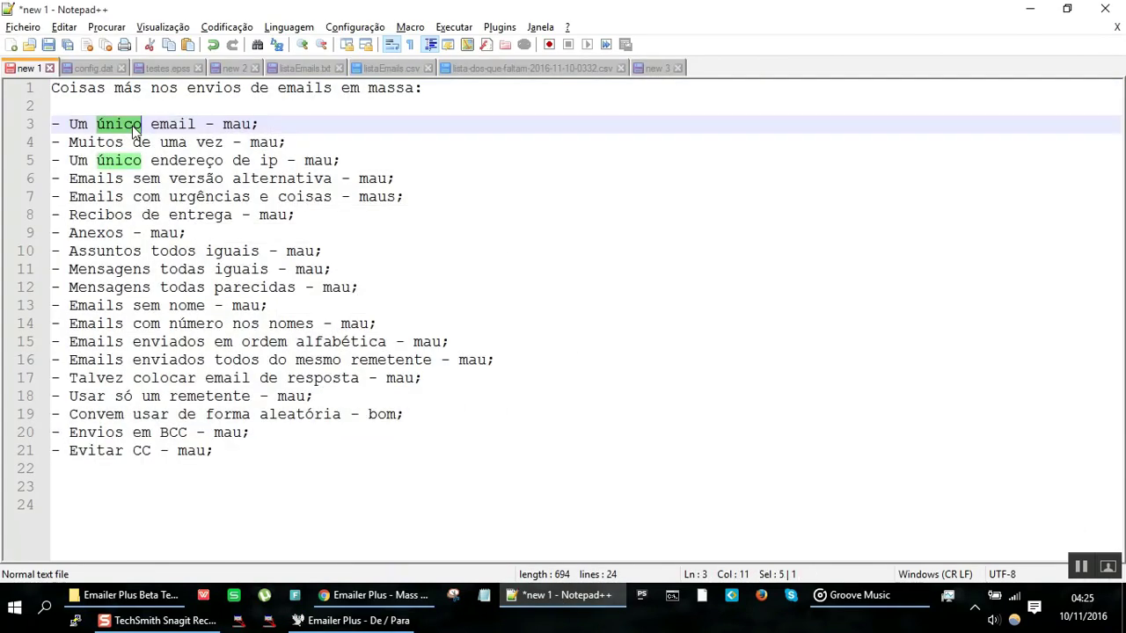
key("End")
key("shift+Home")
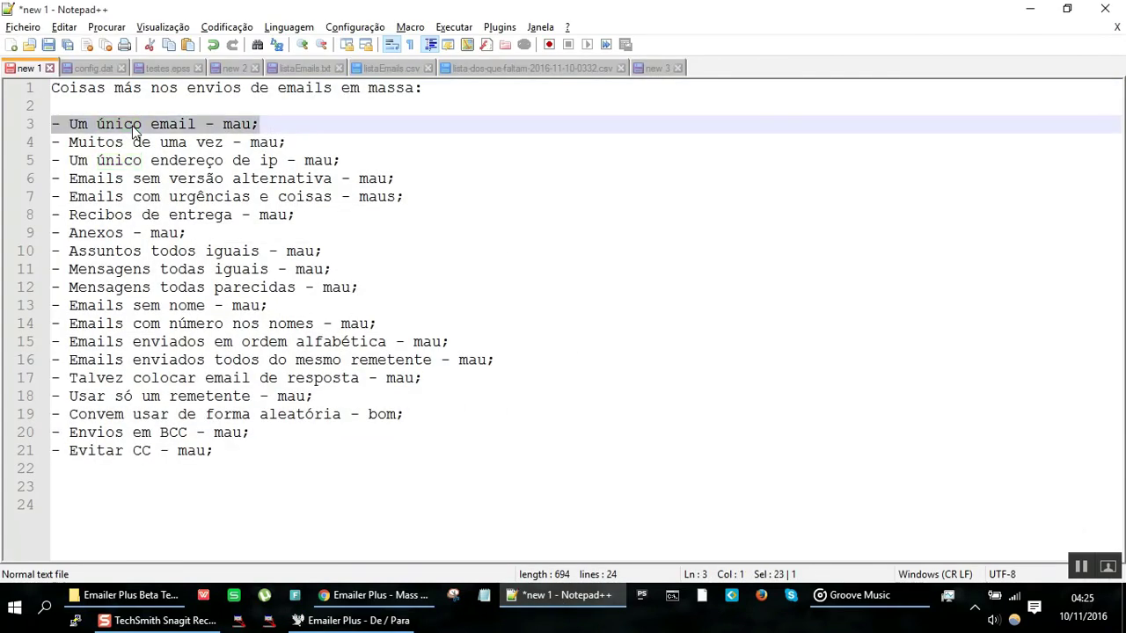
key("Down")
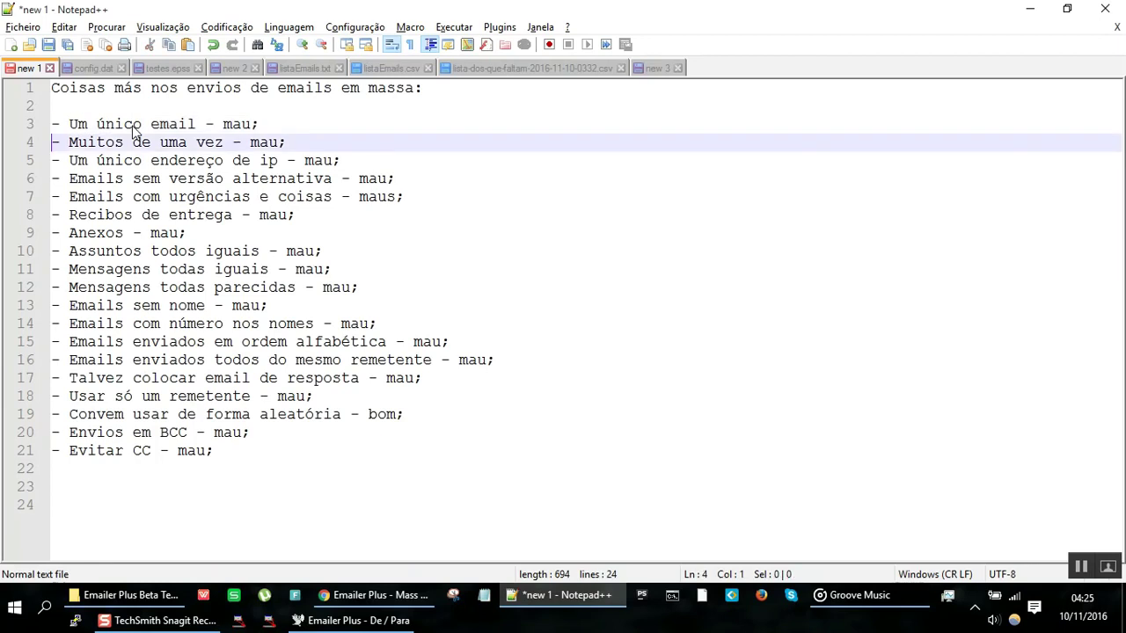
key("shift+End")
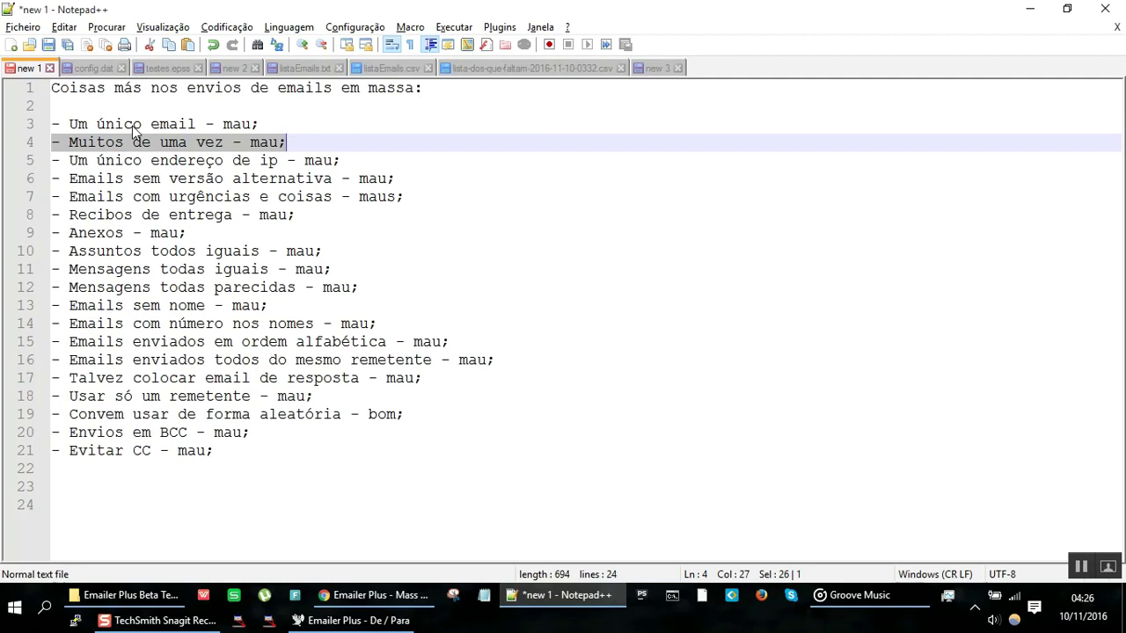
key("End")
key("shift+Home")
key("Up")
key("Down")
key("shift+End")
key("Up")
key("shift+Home")
key("Down")
key("Up")
key("shift+Down")
Step: Highlight lines 5–11 in turn: single IP, no alternative version, urgency, receipts, attachments, identical subjects
key("Down")
key("Down")
key("shift+Up")
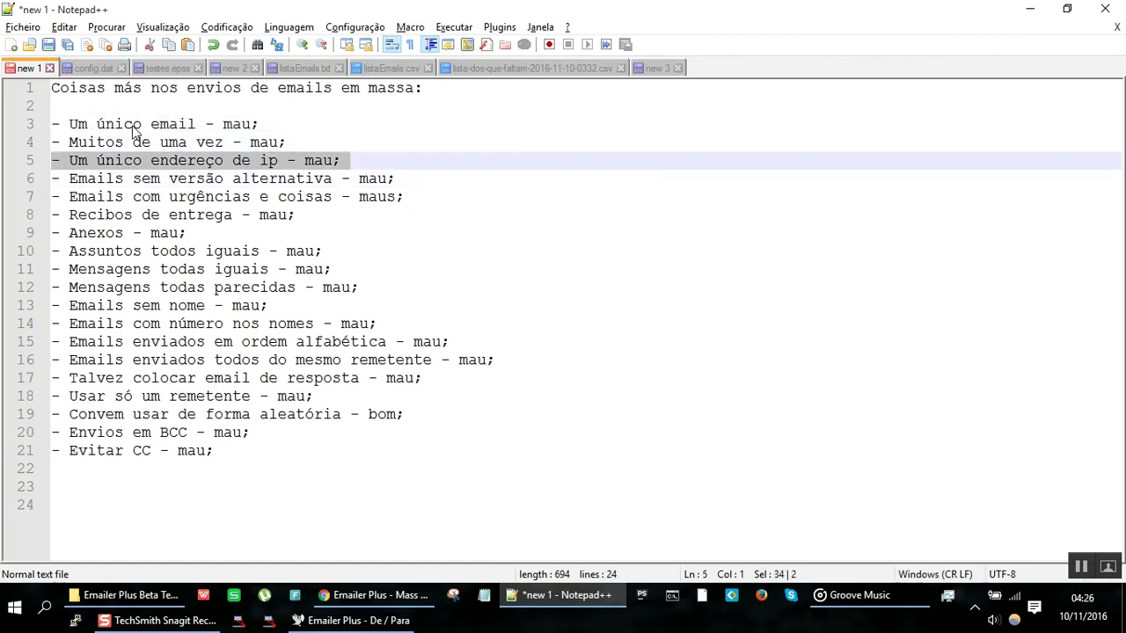
key("Down")
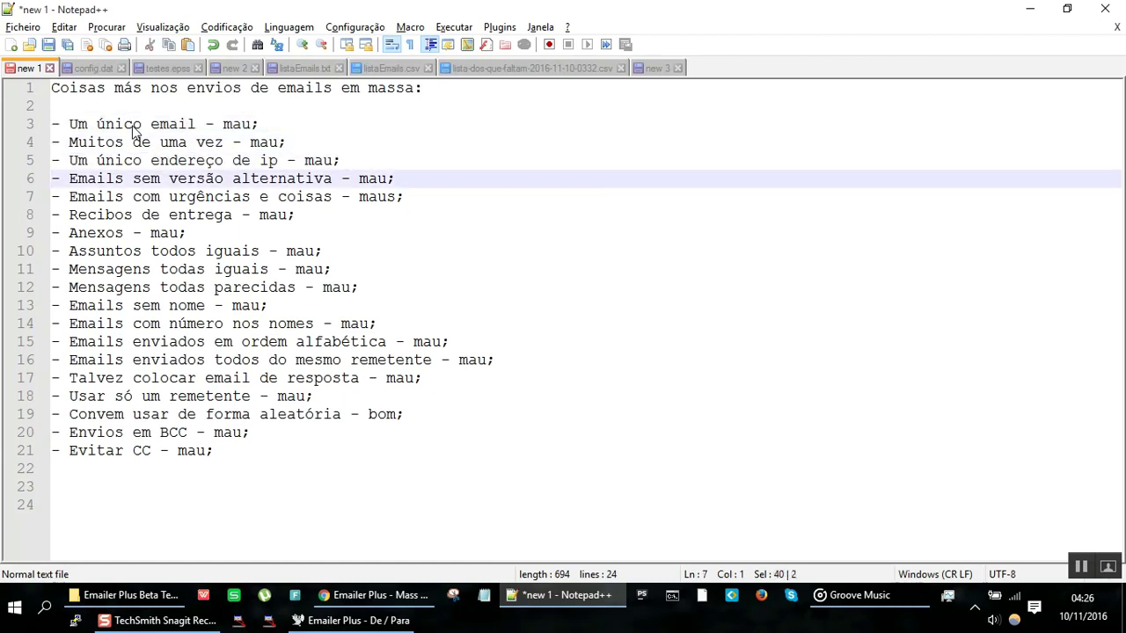
key("shift+Down")
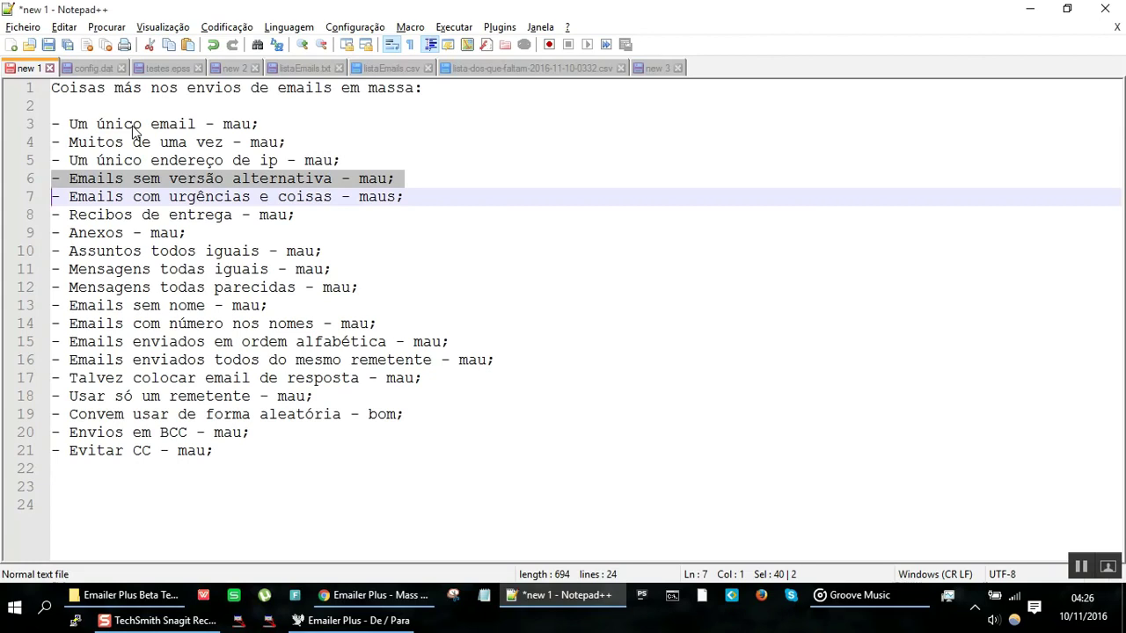
key("Down")
key("Up")
key("shift+Down")
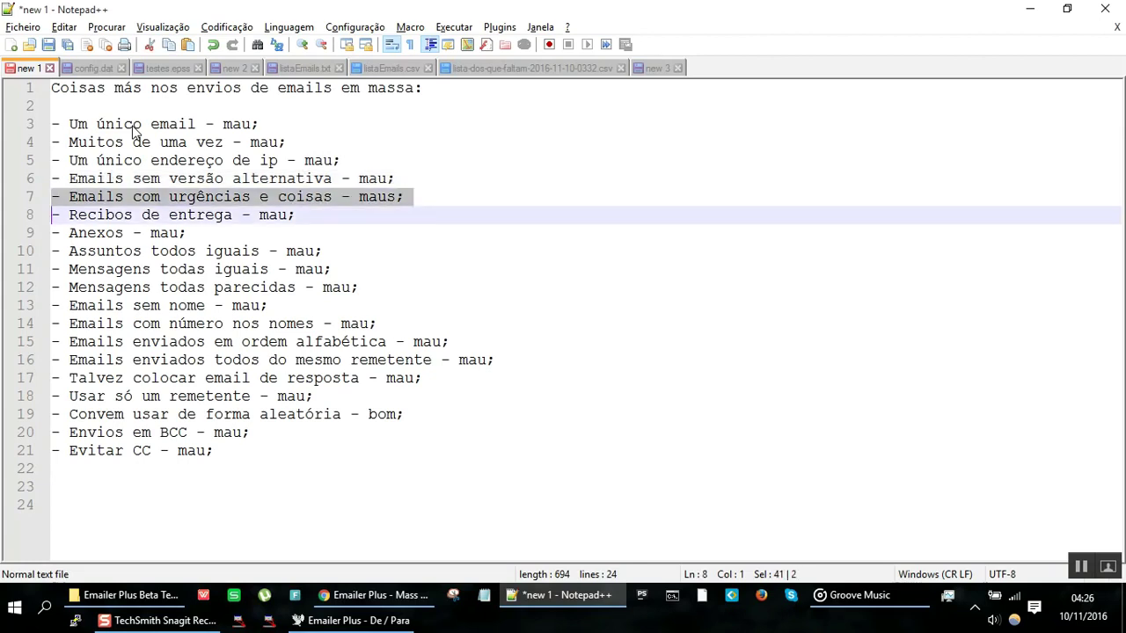
key("Down")
key("Up")
key("shift+Down")
key("Down")
key("Up")
key("shift+Down")
key("Down")
key("Up")
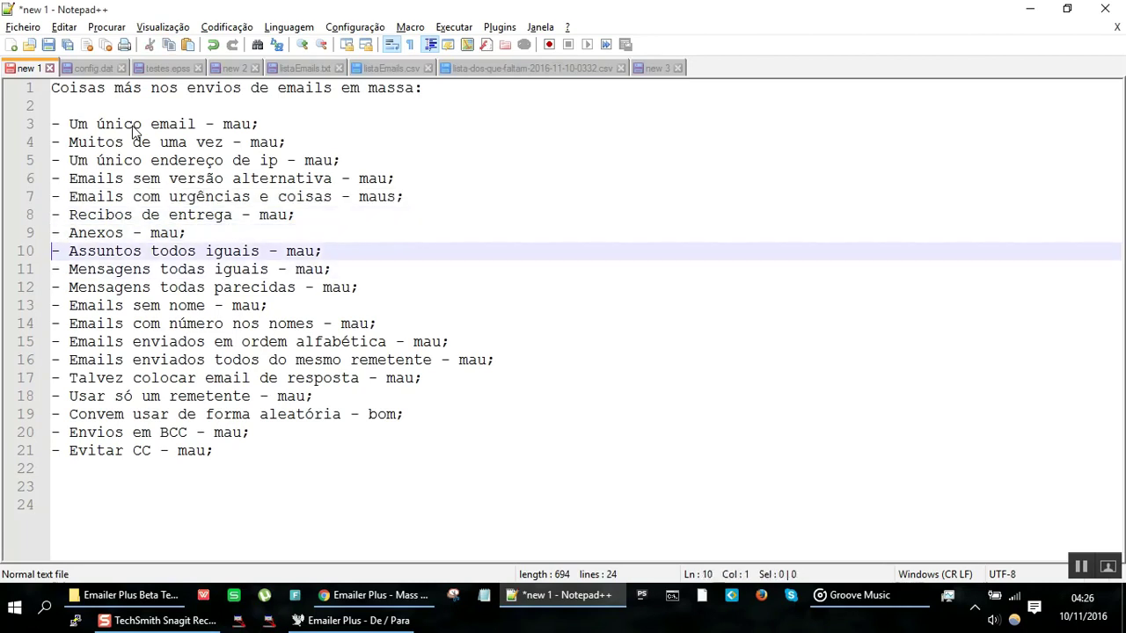
key("shift+Down")
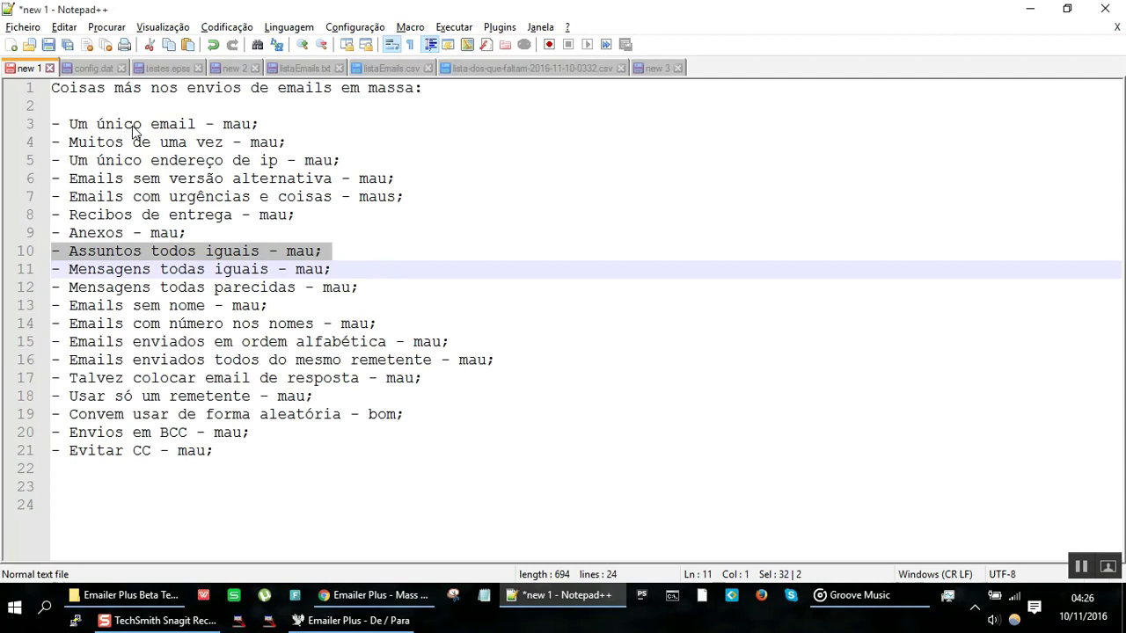
key("Down")
key("Up")
key("Up")
key("shift+Down")
key("Down")
key("Up")
Step: Highlight lines 12–18 (similar messages through one sender), then return to Emailer Plus
key("Down")
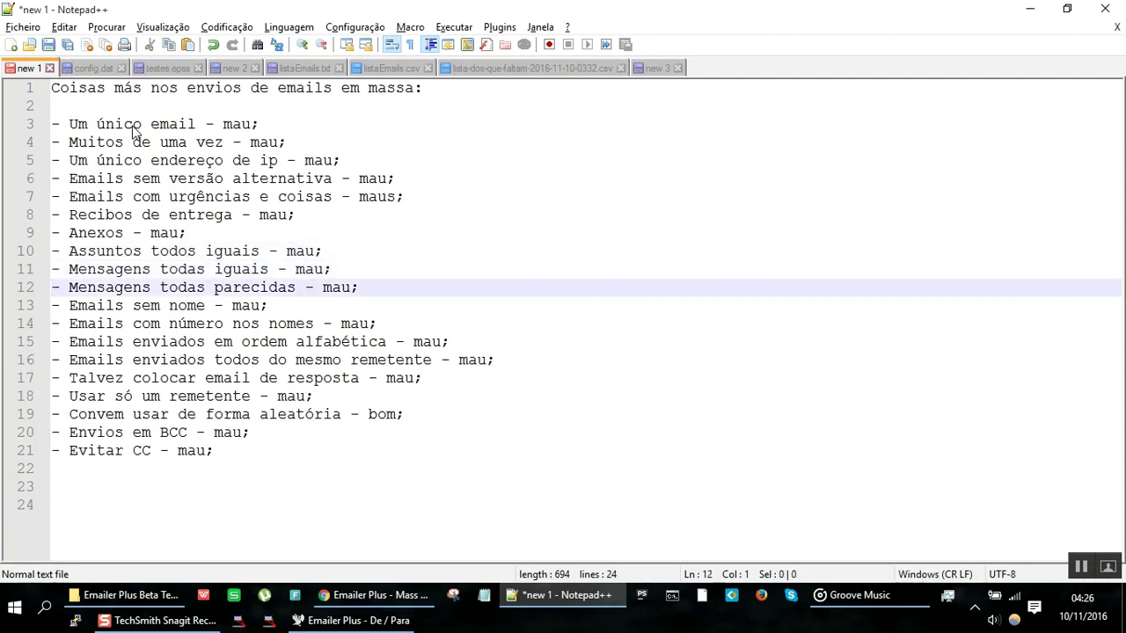
key("shift+Down")
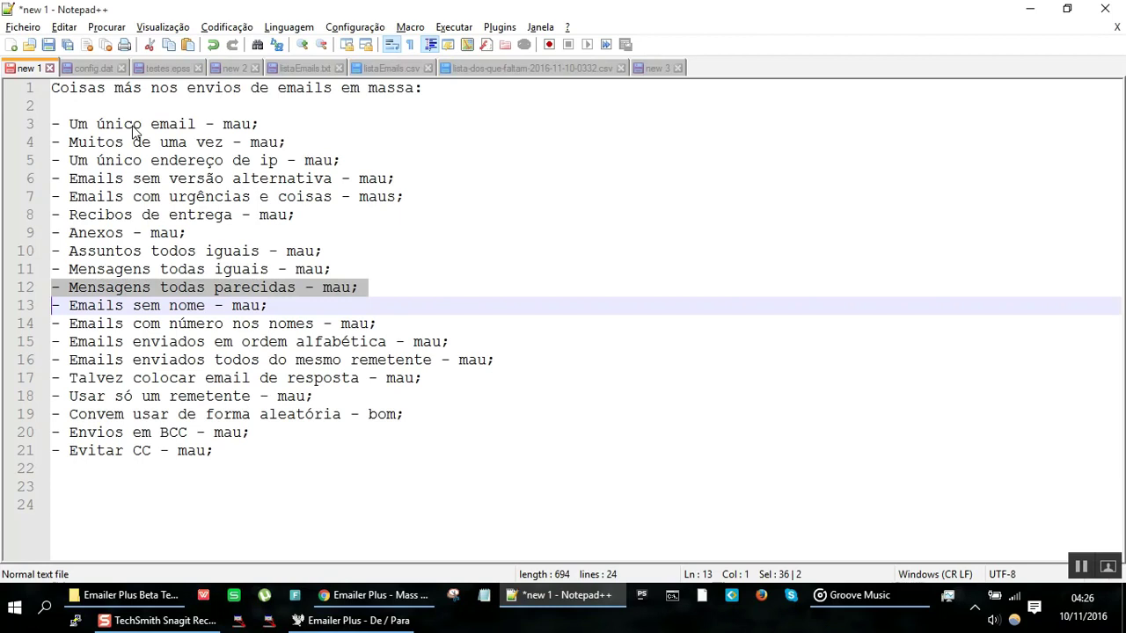
key("Down")
key("Up")
key("shift+Down")
key("Down")
key("Up")
key("shift+Down")
key("Down")
key("Up")
key("shift+Down")
key("Down")
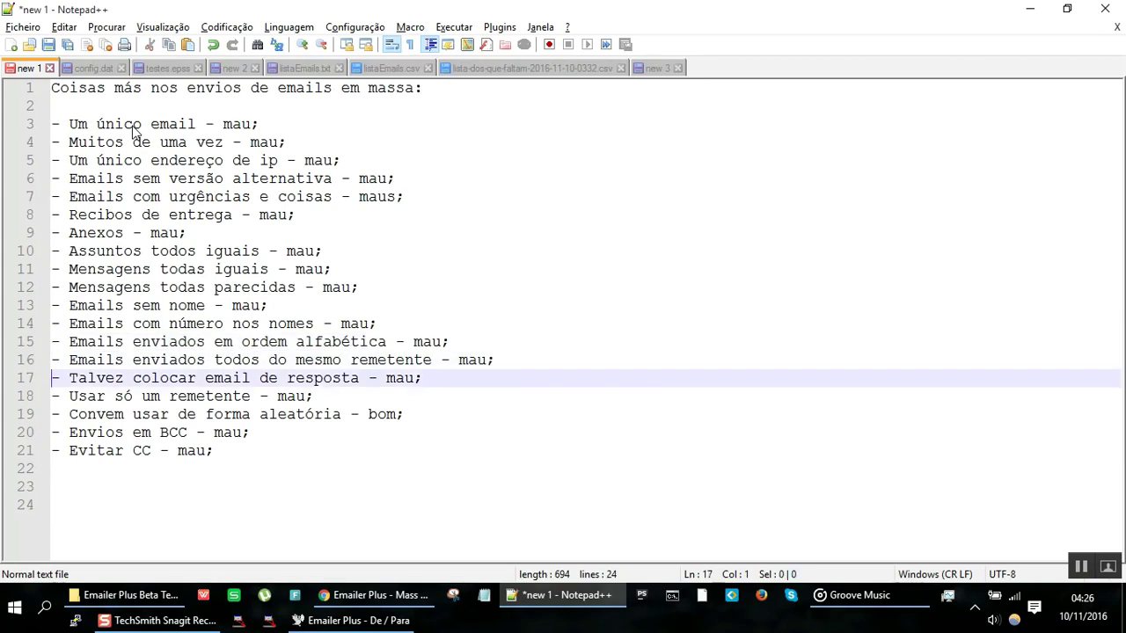
key("Up")
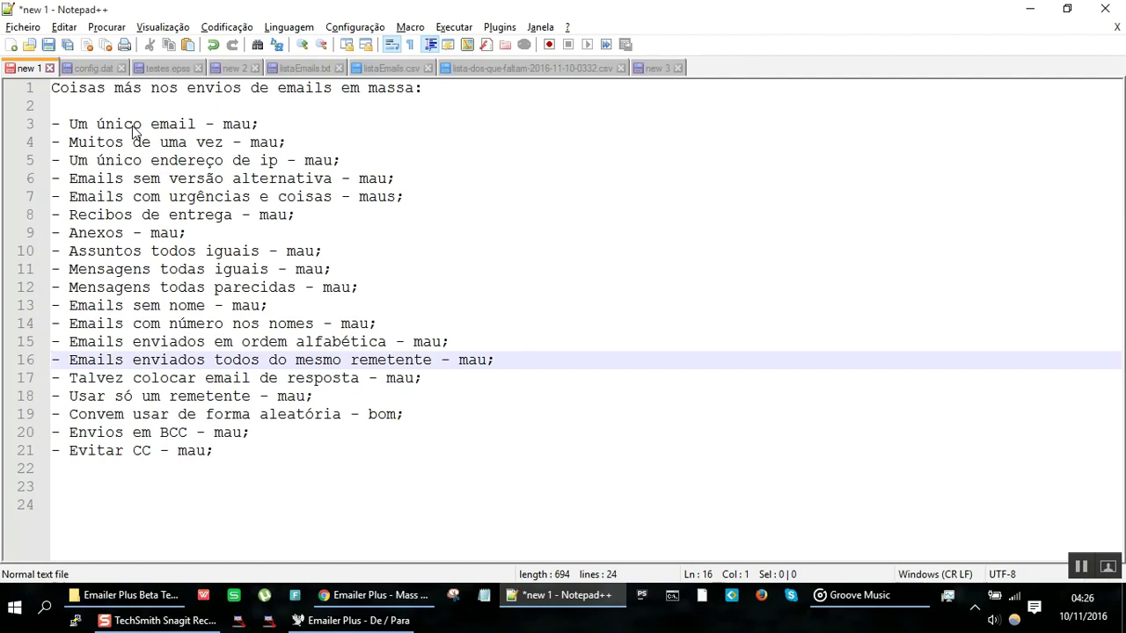
key("shift+Down")
key("Down")
key("Up")
key("shift+Down")
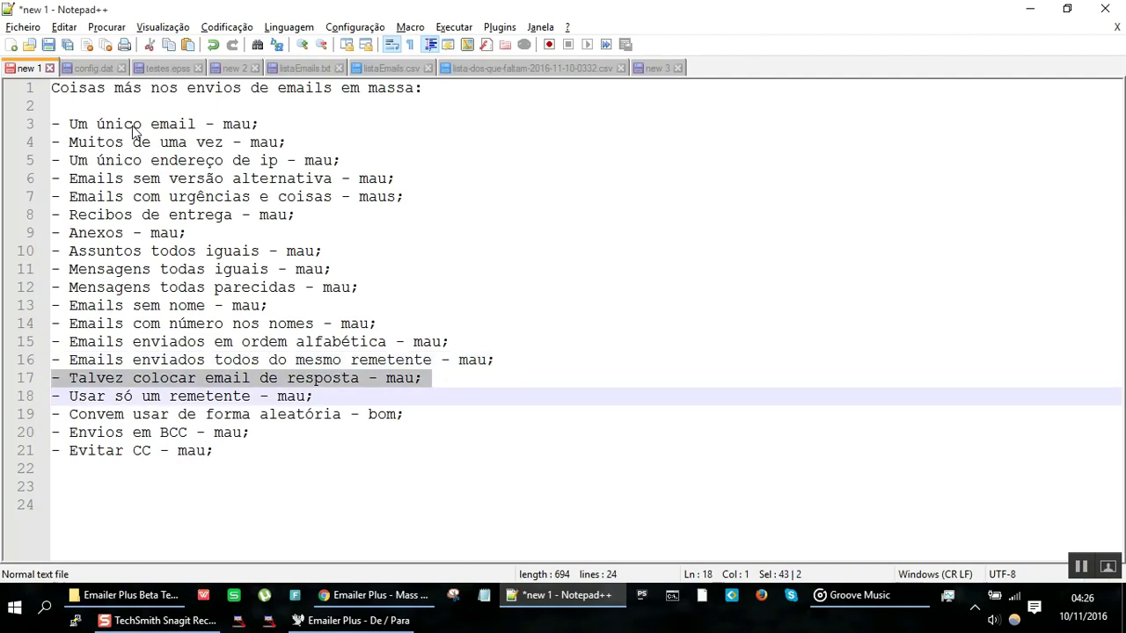
key("Down")
key("Up")
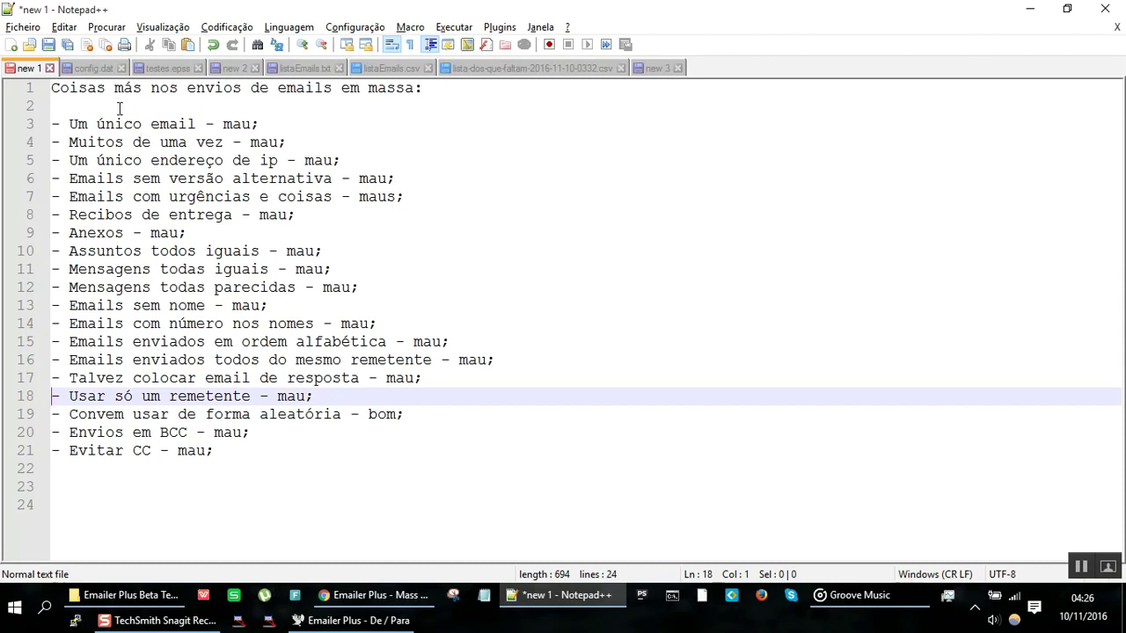
key("alt+Tab")
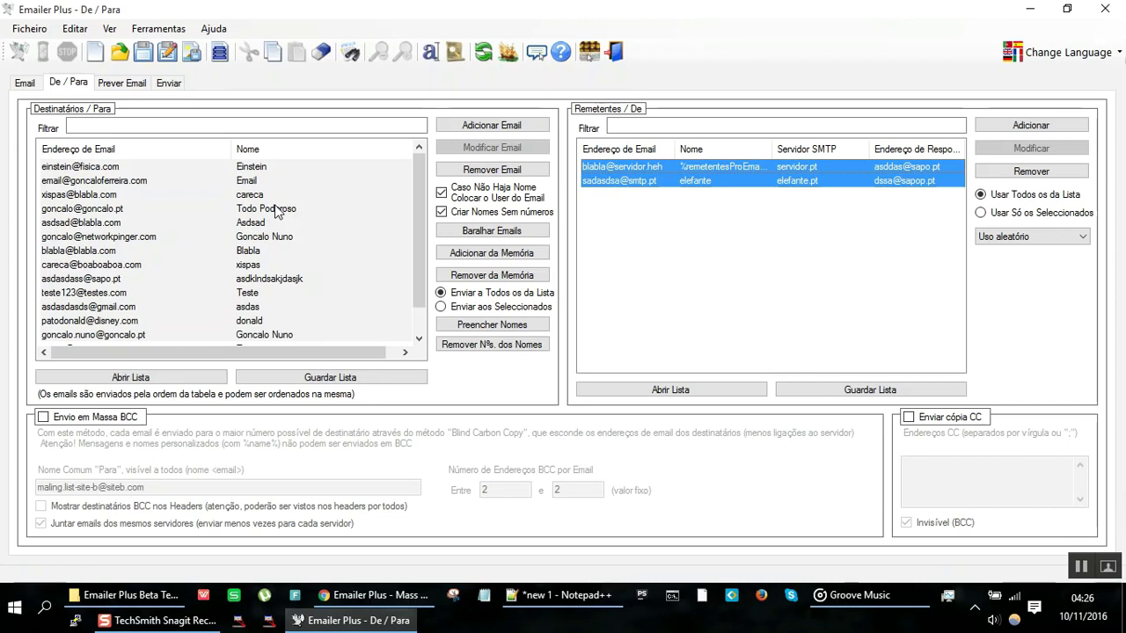
Step: Show the simulated preview of email Nº 1 and highlight the recipient address's domain
left_click(123, 84)
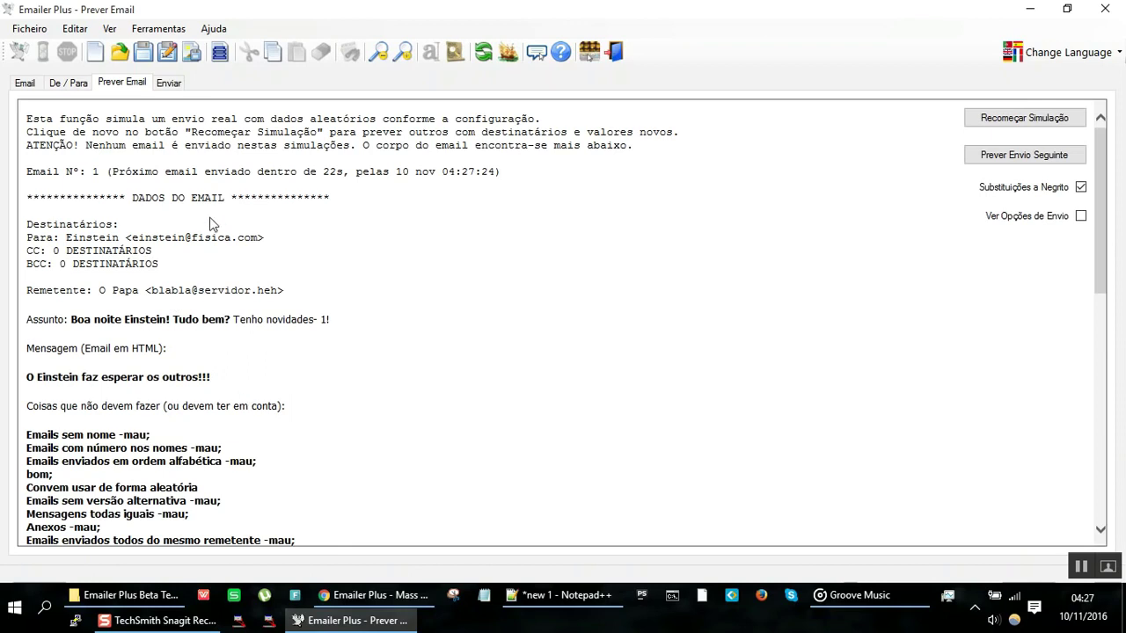
double_click(214, 239)
left_click(36, 84)
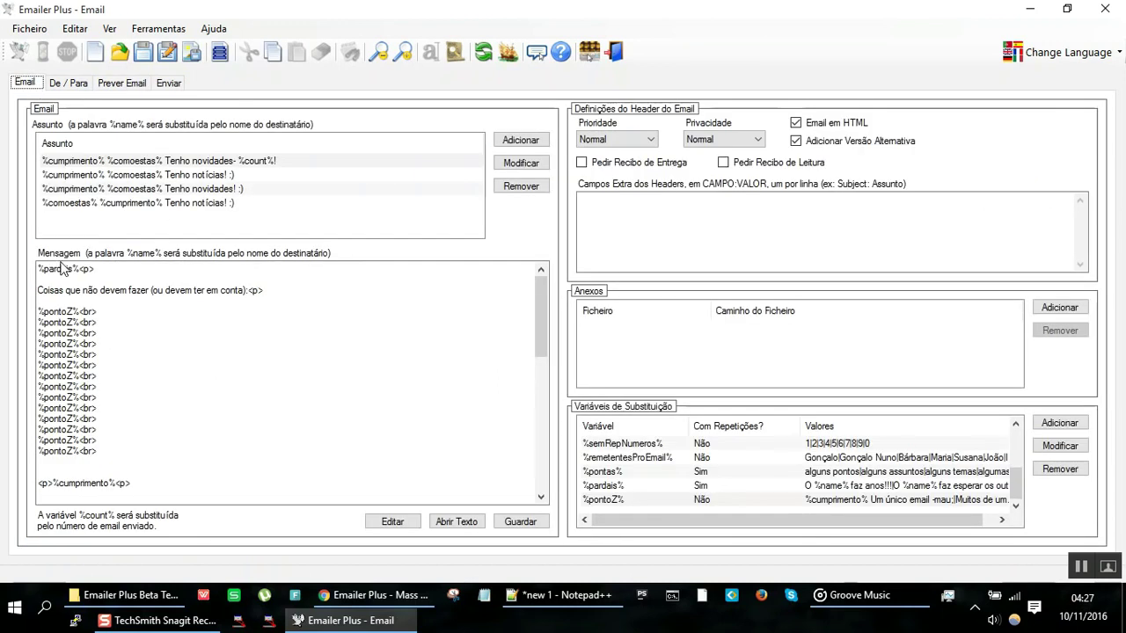
left_click(74, 281)
type("http://www.viagra")
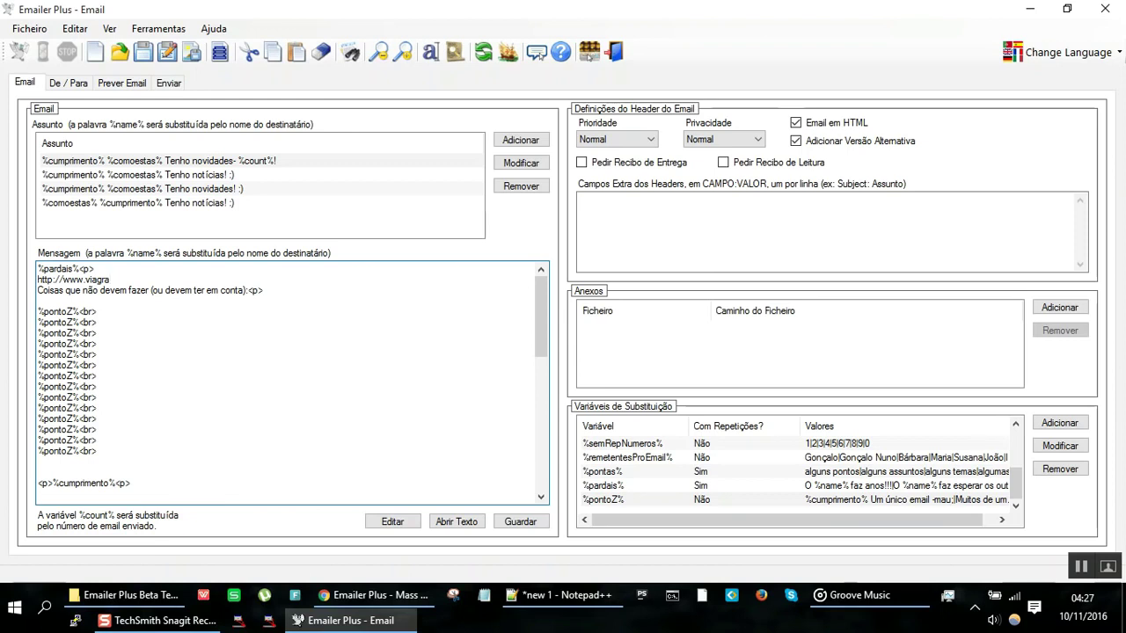
key("shift+Home")
key("Delete")
type("dinheiro")
key("shift+Home")
type("http")
key("shift+Home")
key("BackSpace")
Step: Write the line 'visitem o site %site%.' directly under the %pardais% line
key("Return")
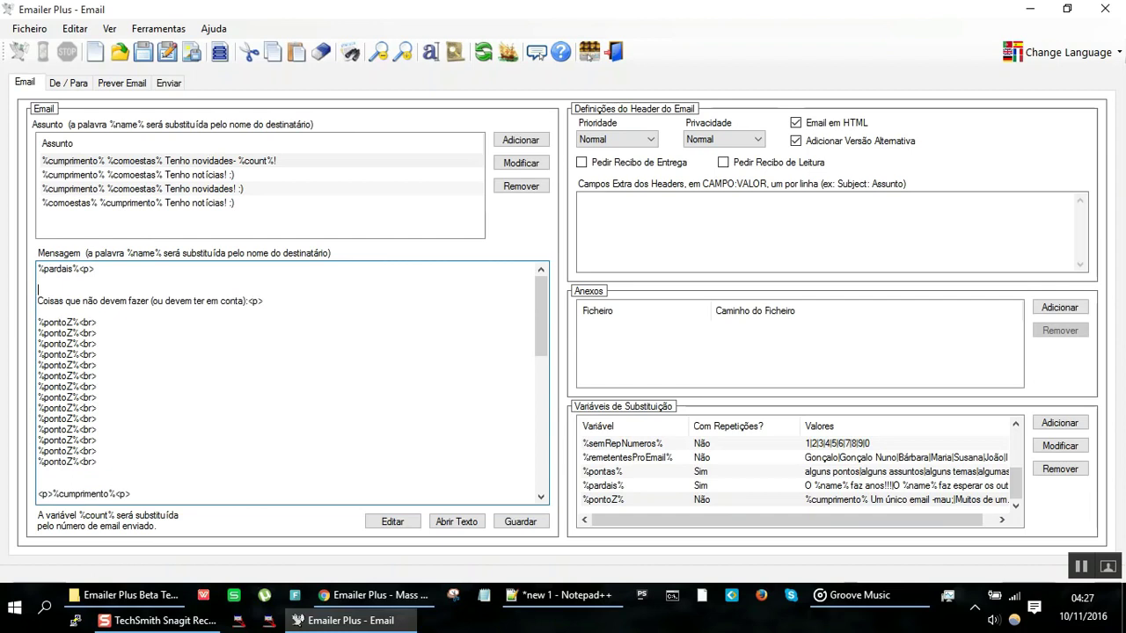
type("visitem o emailerplus ponto com.")
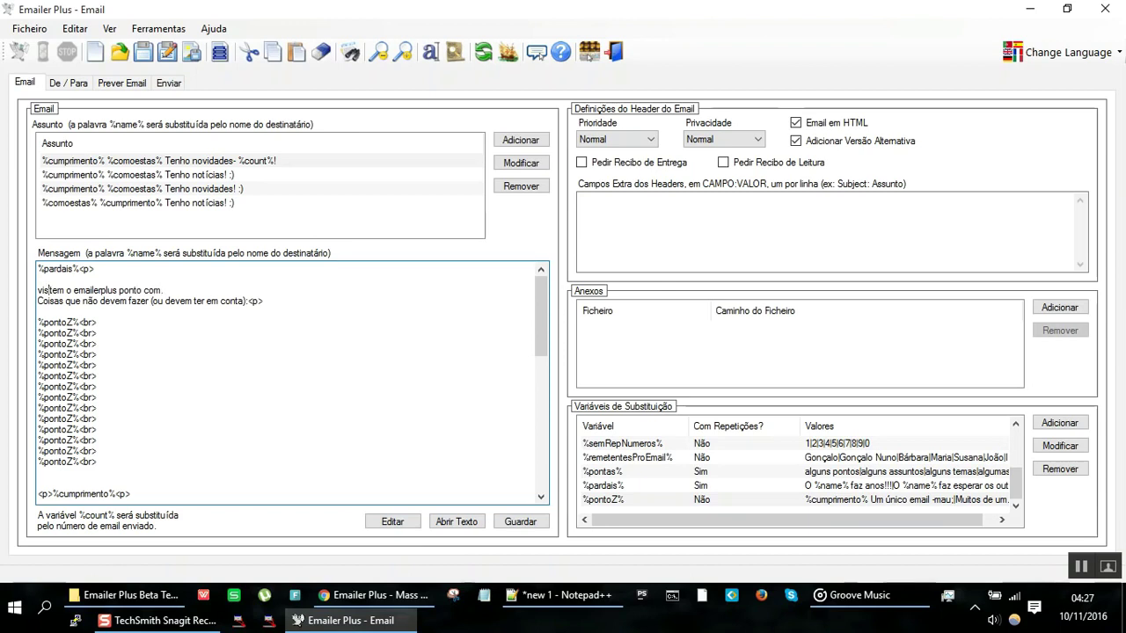
left_click(75, 289)
type("site")
key("shift+End")
key("Delete")
type("%site%")
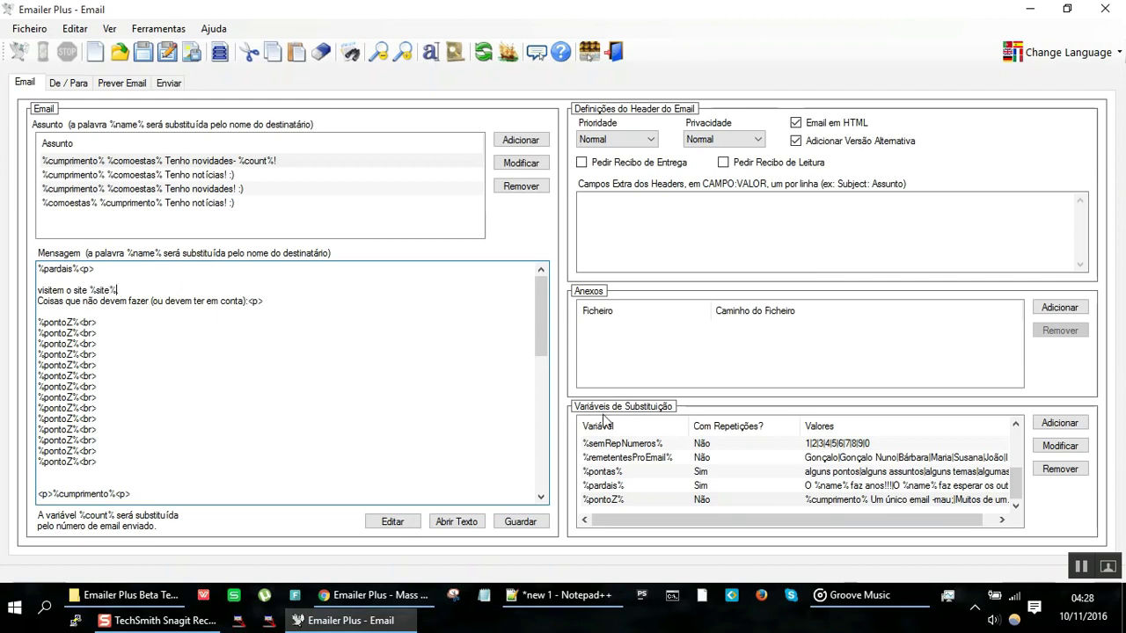
left_click(681, 471)
left_click(1059, 425)
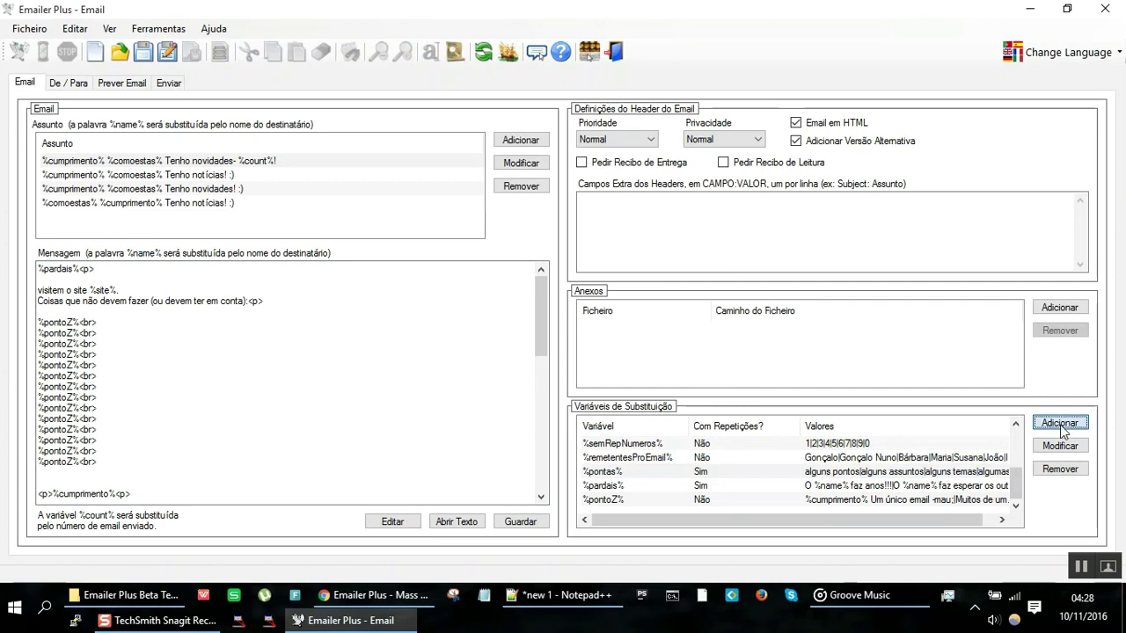
Step: Add the %site% variable with values 'emailerplus ponto com|emailerplus[.]com'
type("%")
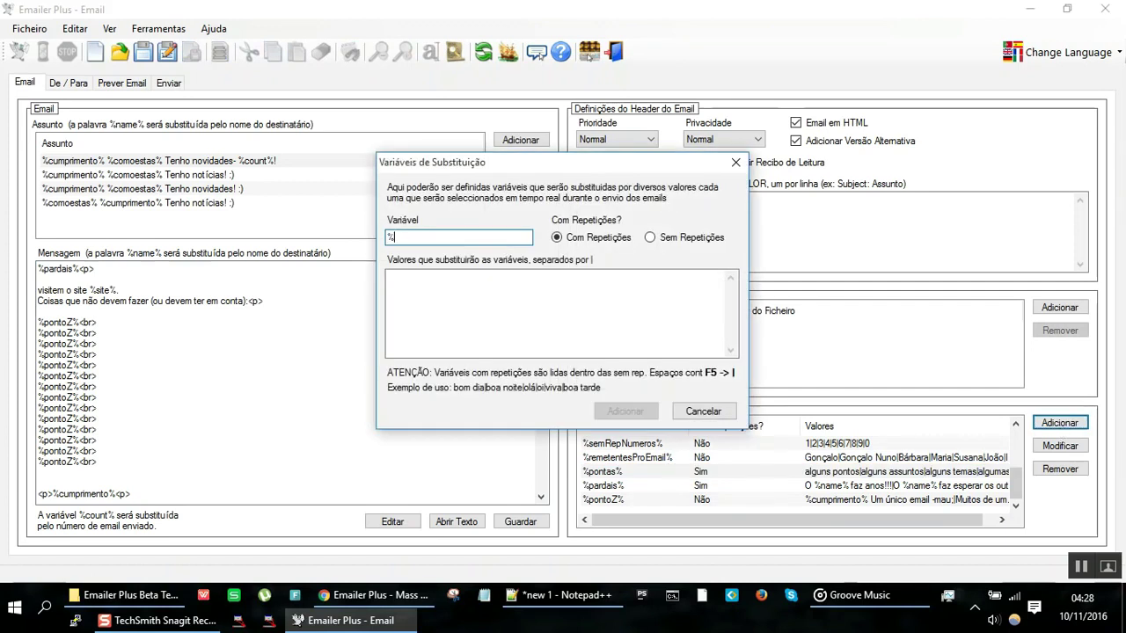
type("site%")
key("Tab")
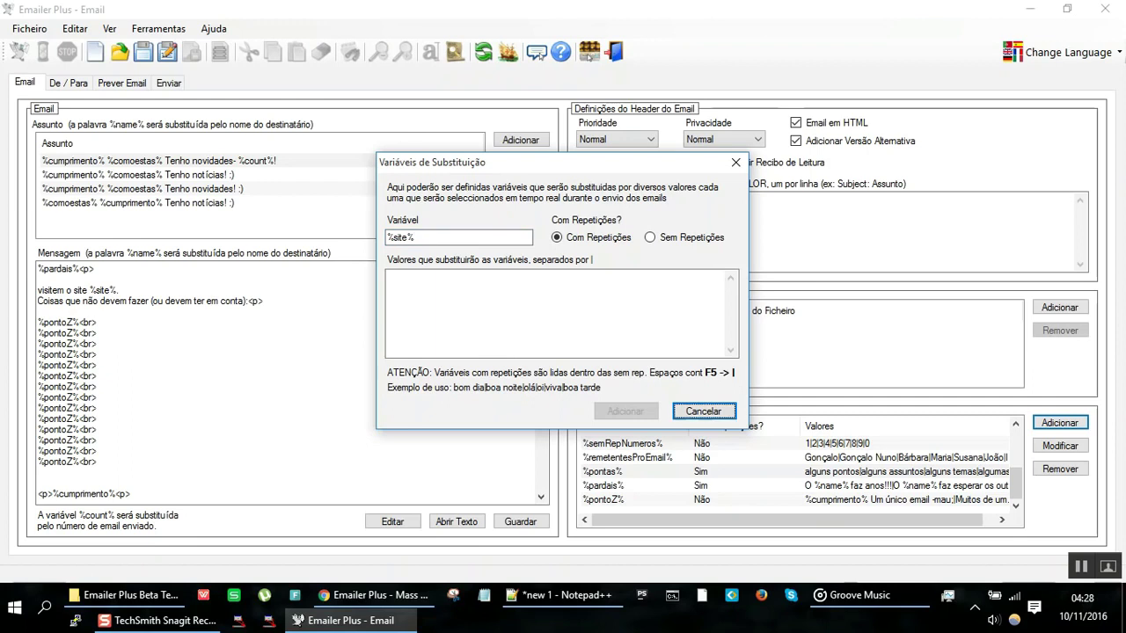
left_click(677, 290)
type("emailerplus ponto com|emailer")
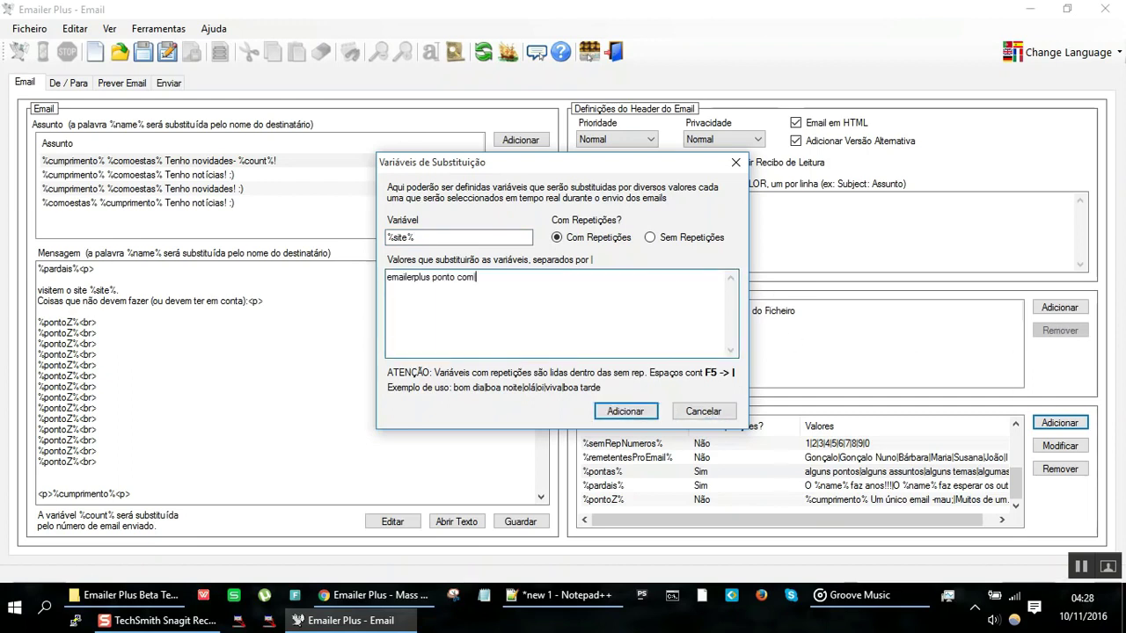
type(" plus")
key("BackSpace")
key("BackSpace")
key("BackSpace")
key("BackSpace")
key("BackSpace")
type("plus")
type("[;]")
type("com")
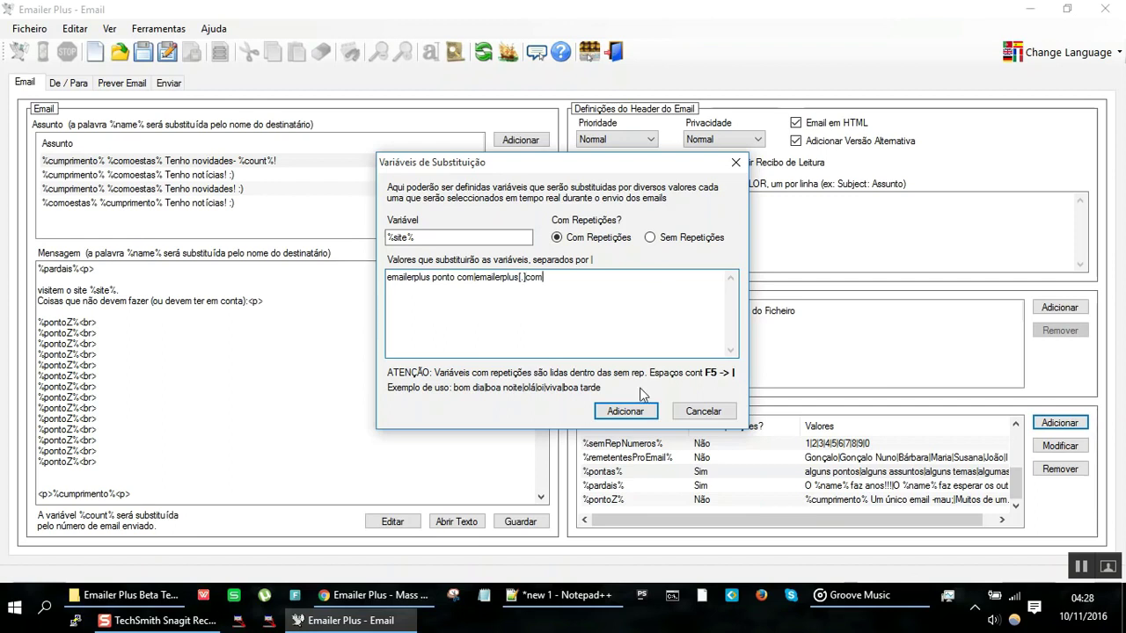
left_click(626, 411)
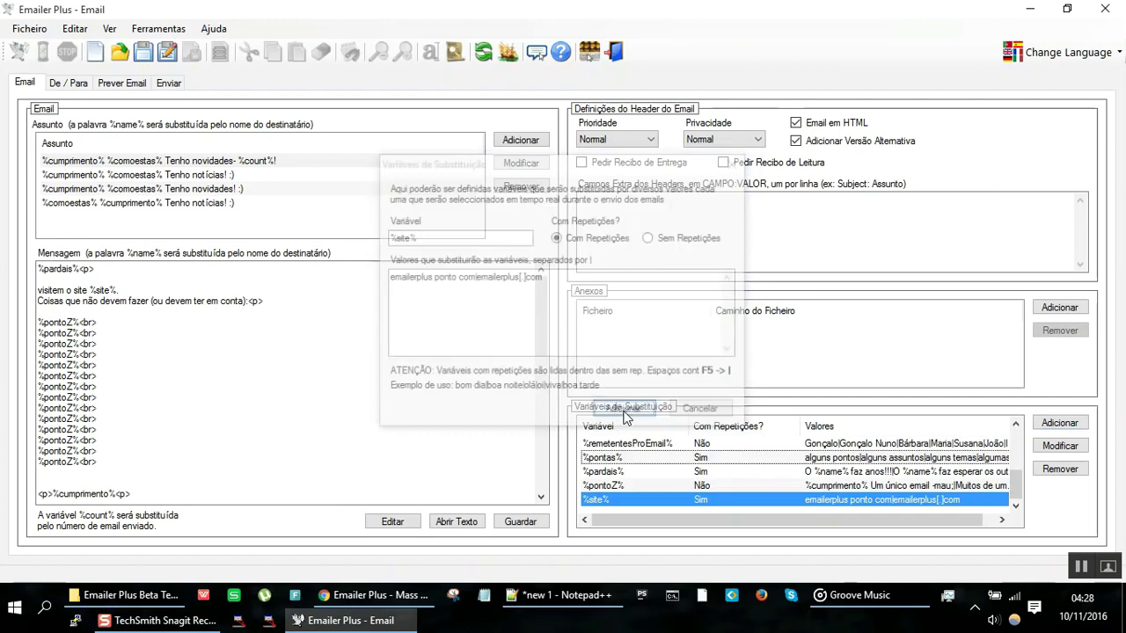
left_click(122, 84)
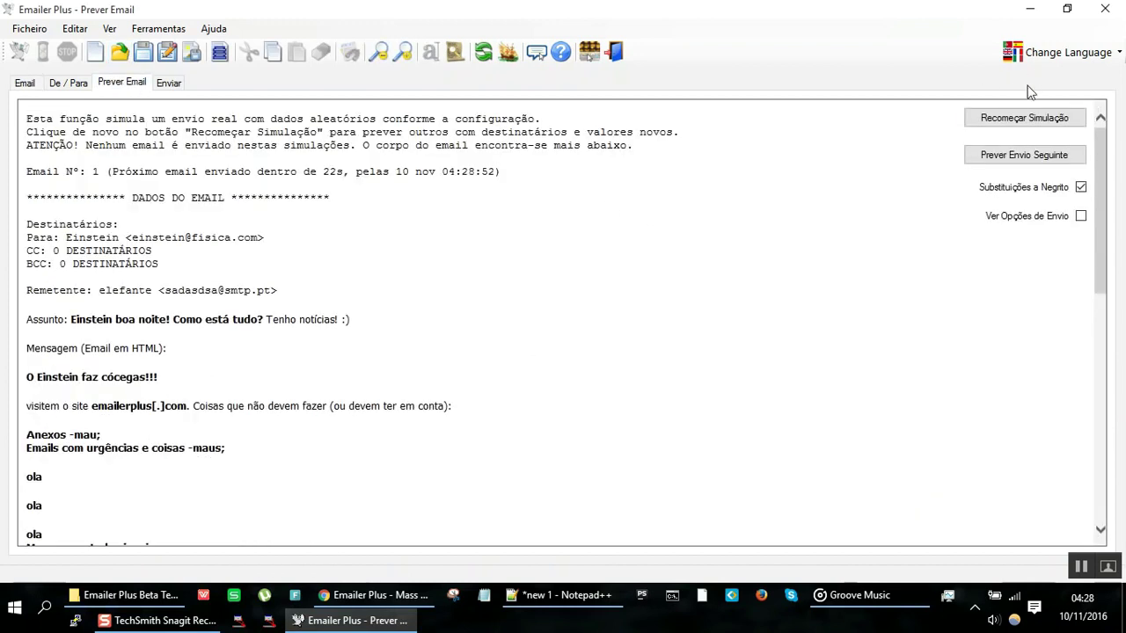
left_click(1025, 120)
left_click(1025, 120)
left_click(1025, 120)
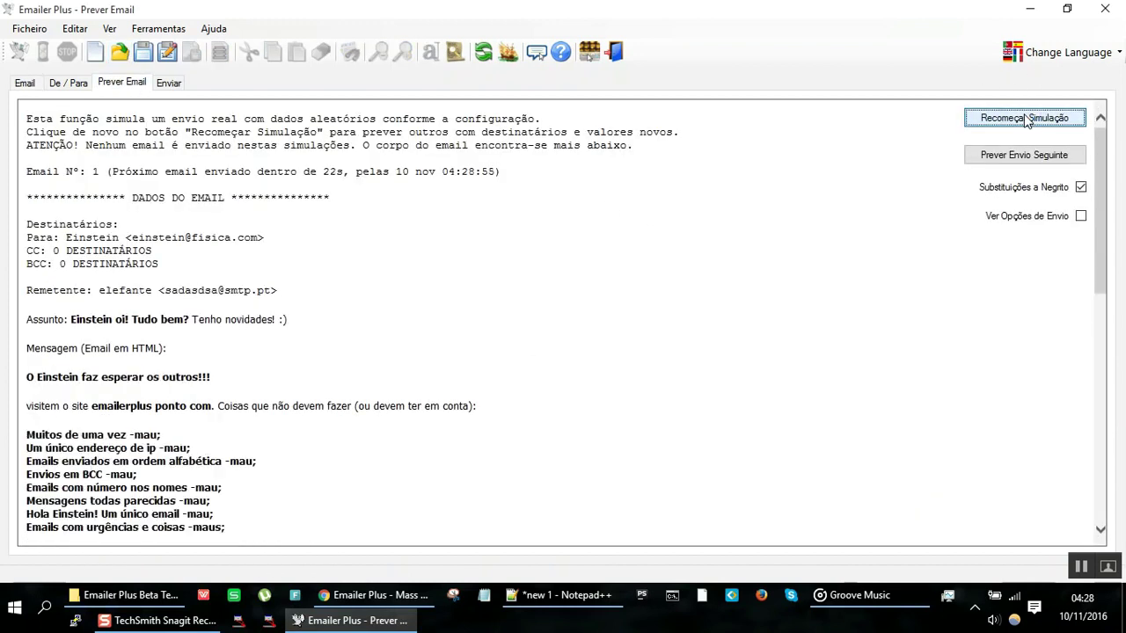
left_click(1025, 119)
left_click(1025, 120)
left_click(1026, 119)
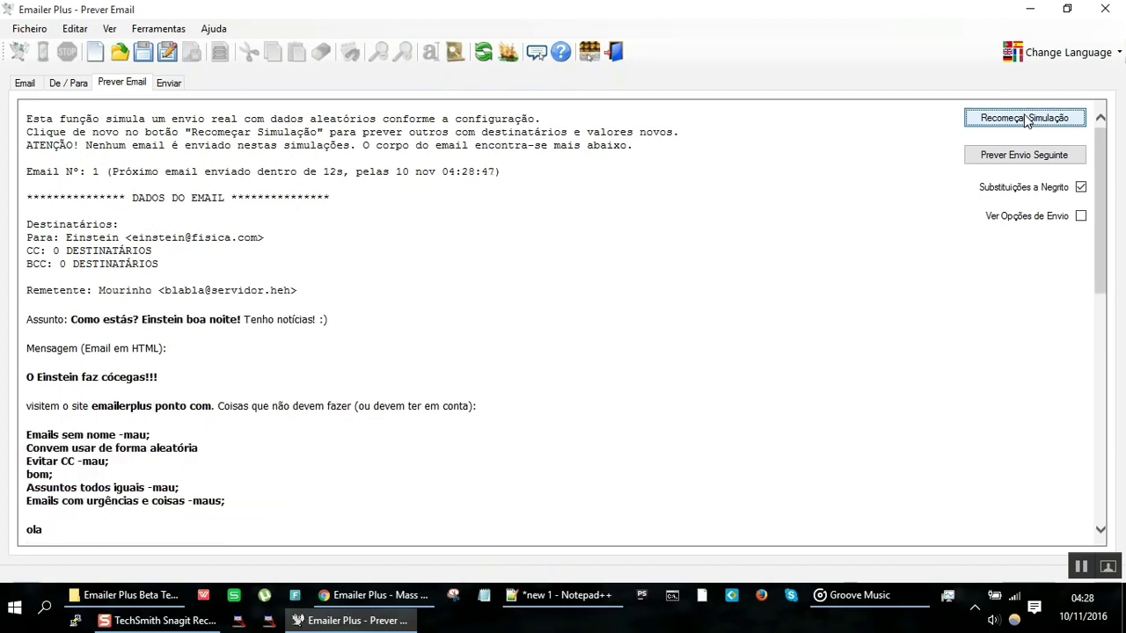
left_click(1025, 119)
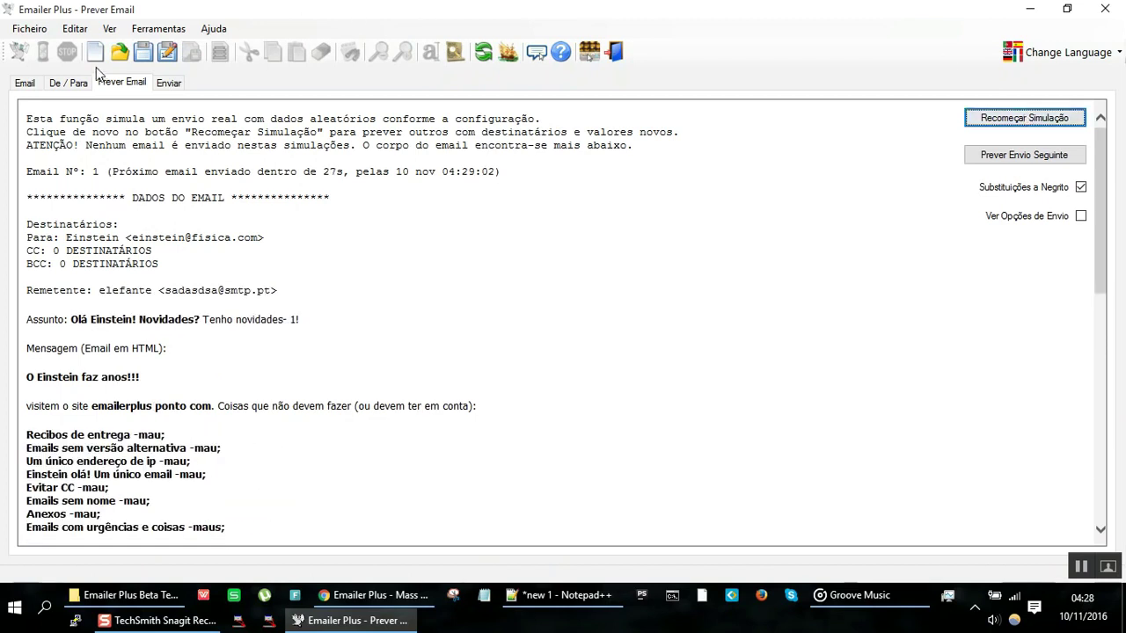
left_click(33, 84)
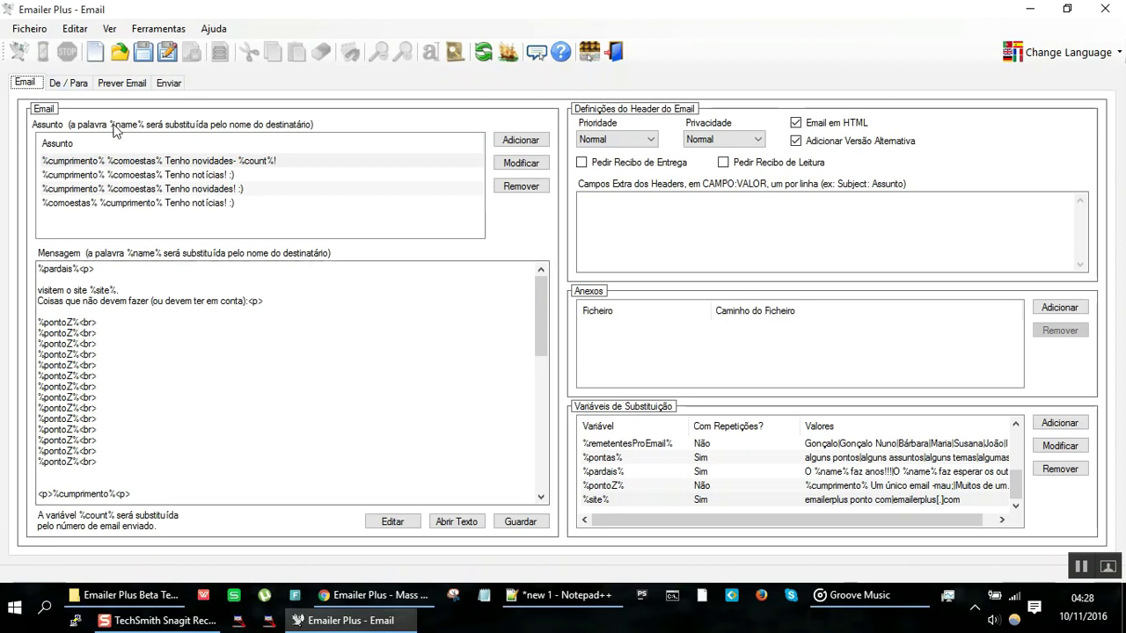
left_click(134, 83)
scroll(207, 341, "down", 3)
scroll(207, 340, "down", 10)
scroll(206, 338, "up", 6)
scroll(208, 334, "up", 8)
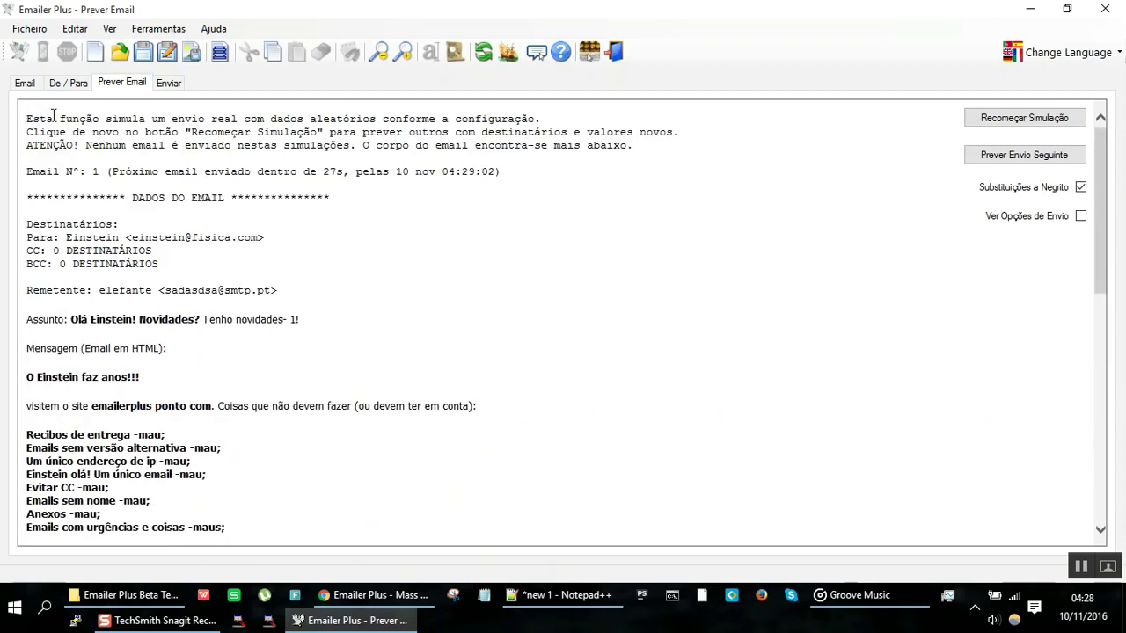
left_click(27, 83)
left_click(121, 83)
scroll(212, 357, "down", 10)
scroll(212, 357, "up", 10)
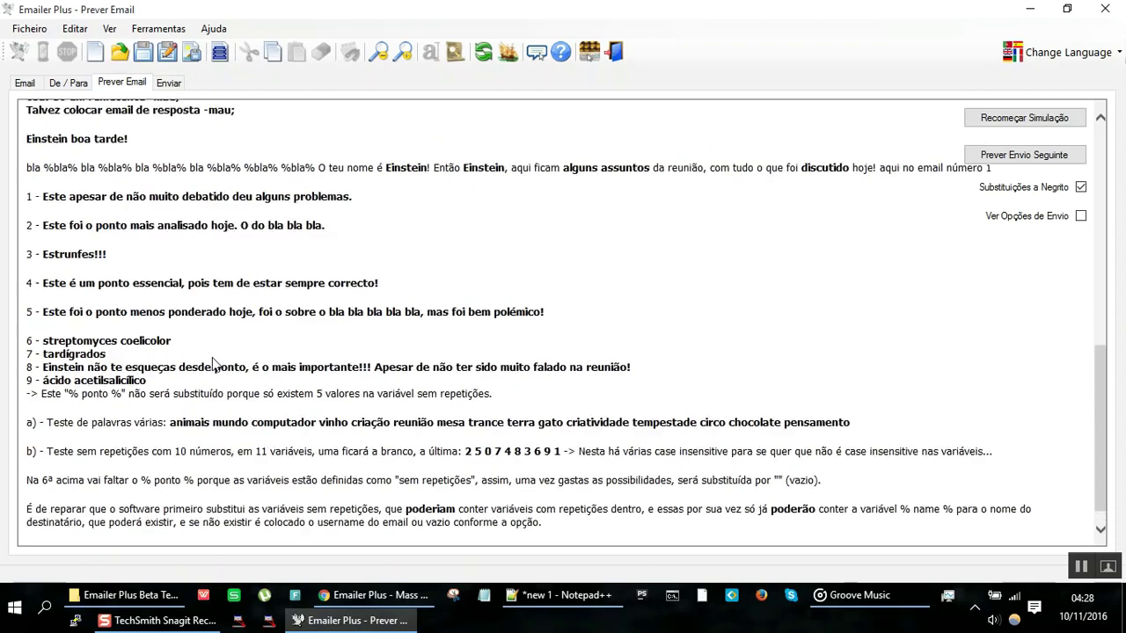
left_click(1045, 115)
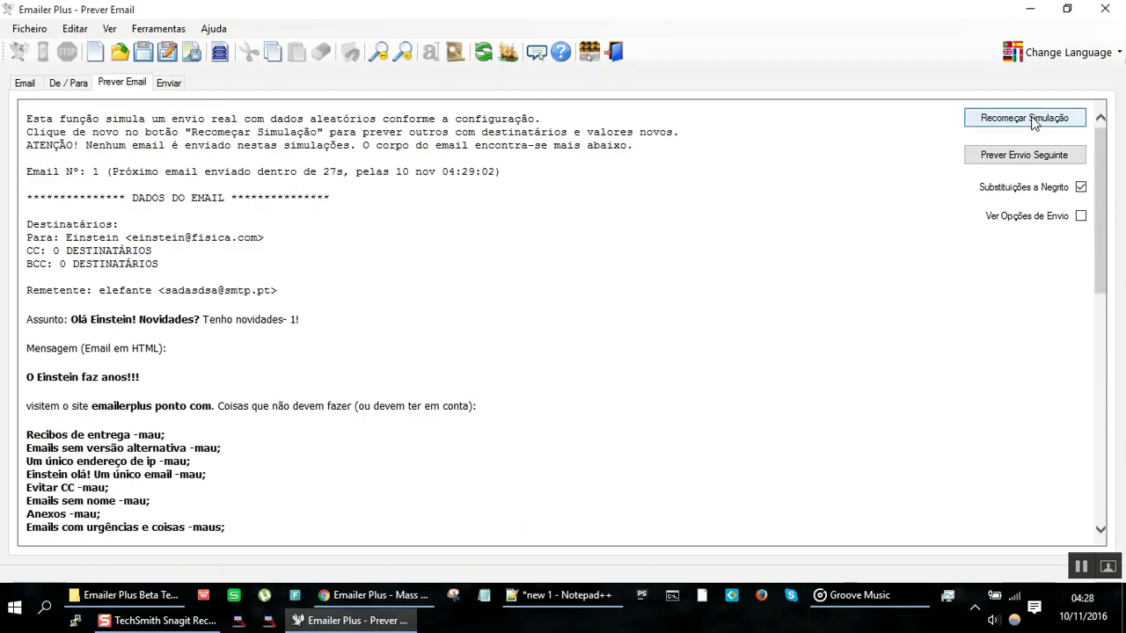
left_click(689, 302)
scroll(686, 301, "down", 8)
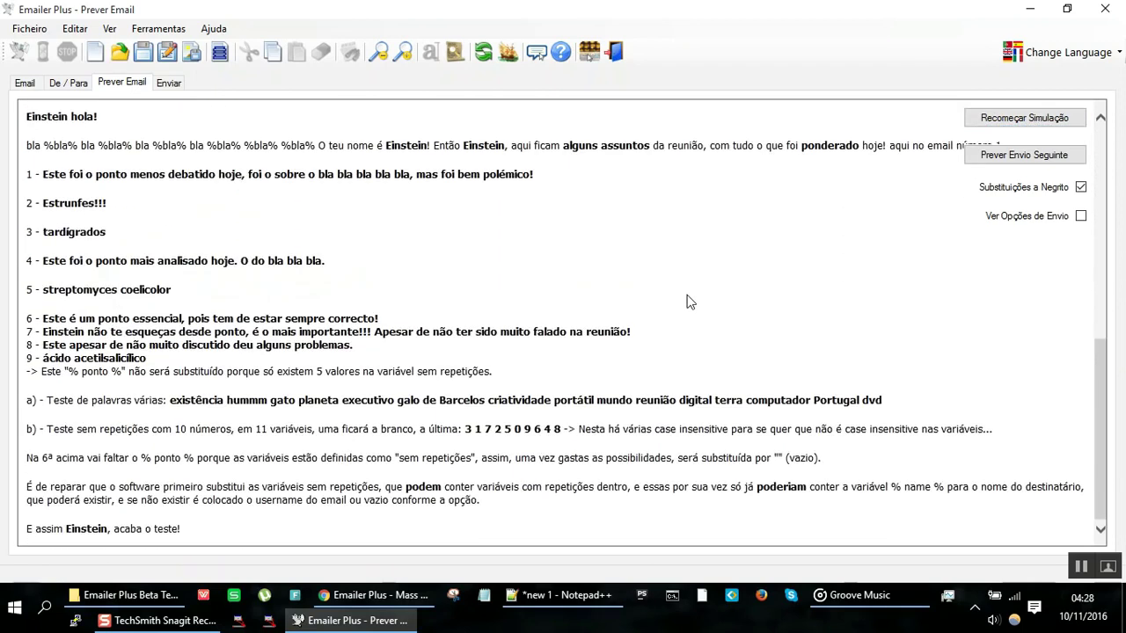
scroll(686, 302, "up", 8)
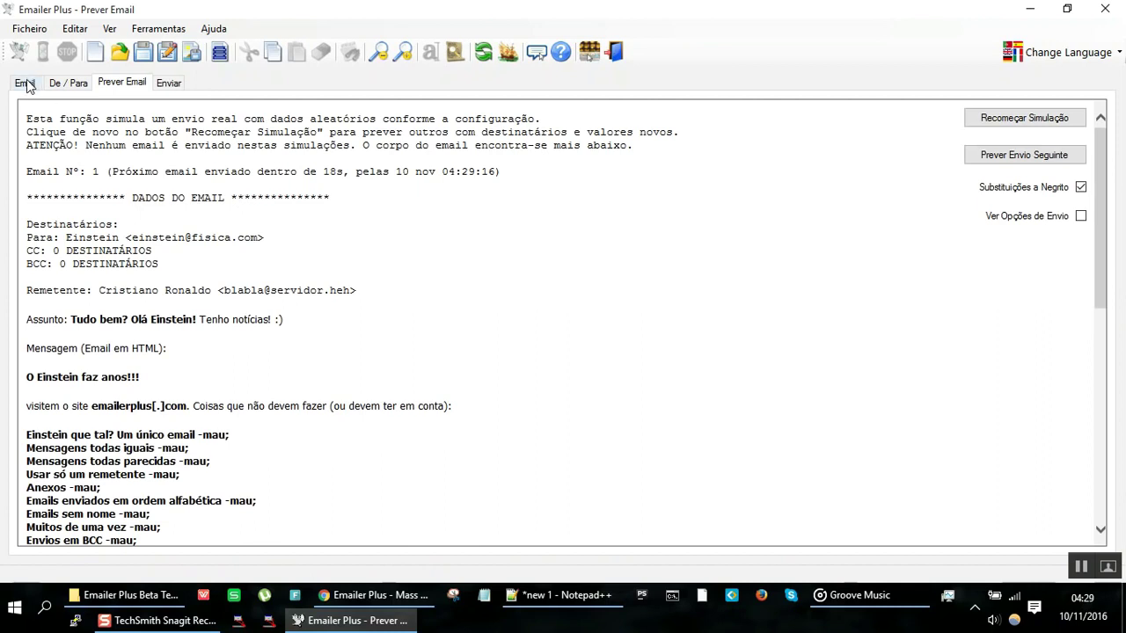
left_click(26, 83)
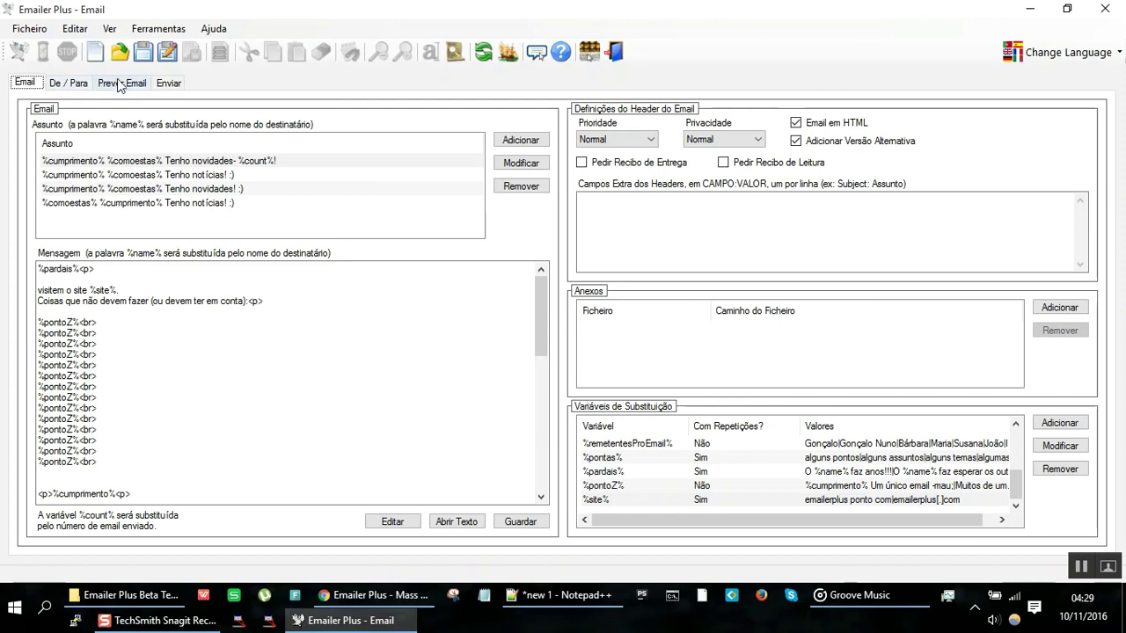
Step: On the Enviar page, space sends randomly between 10 and 50 seconds
left_click(169, 82)
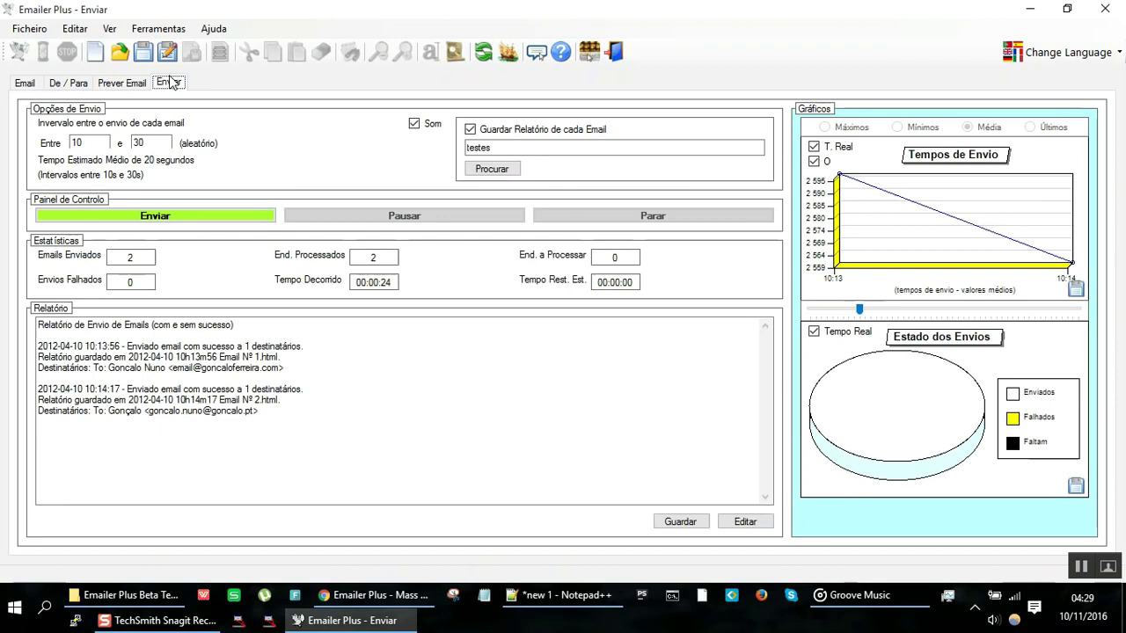
left_click(88, 143)
key("Tab")
type("10")
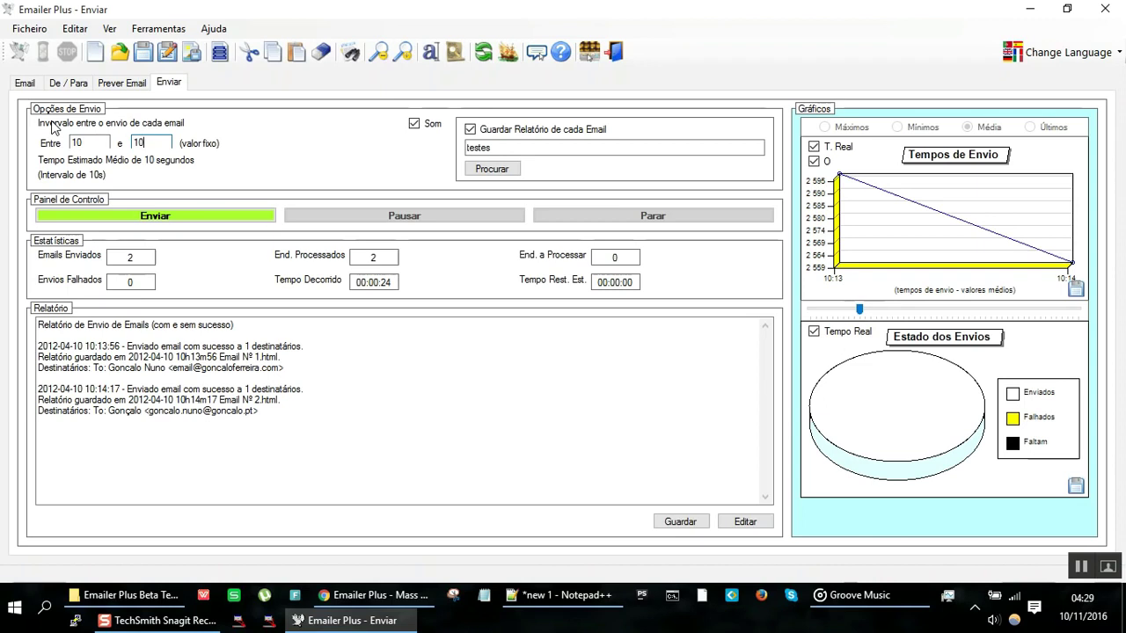
key("BackSpace")
type("5")
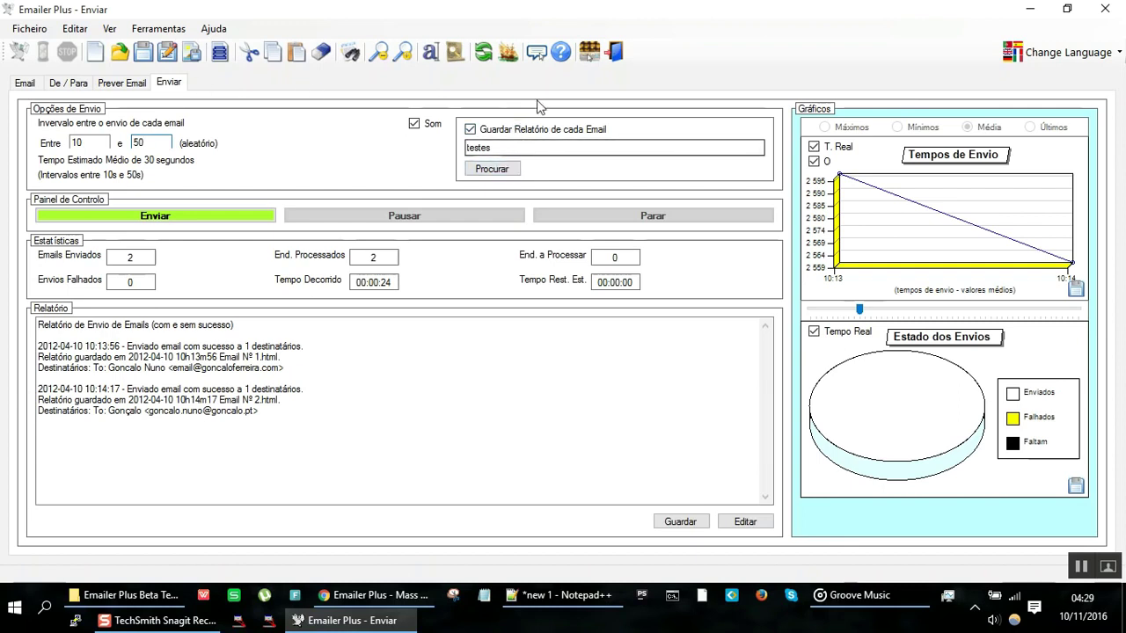
left_click(564, 148)
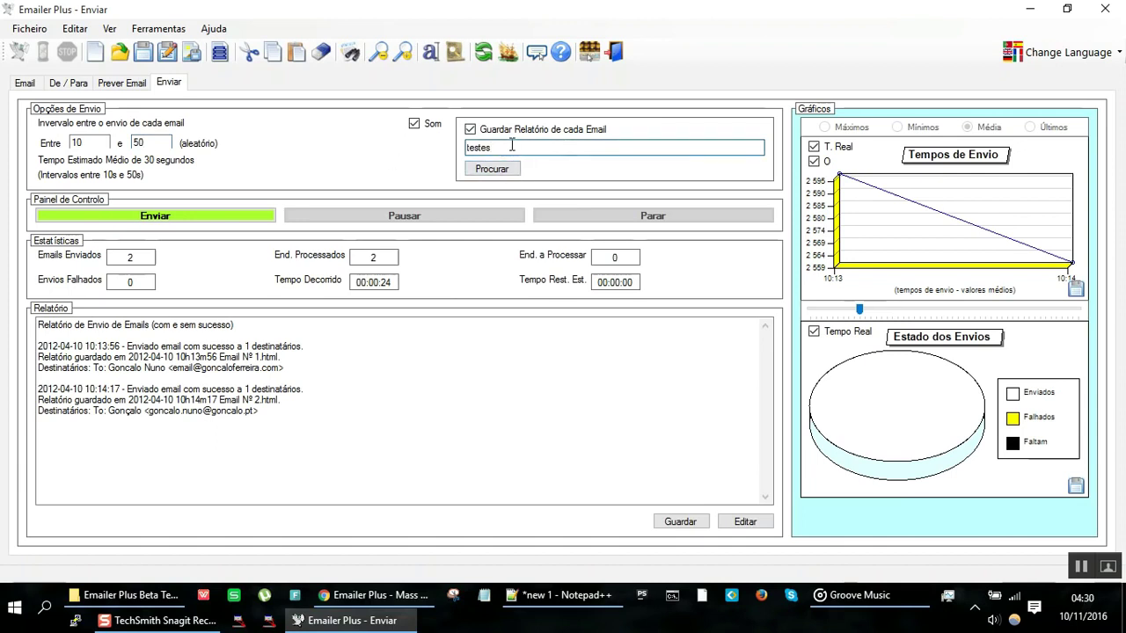
Step: Decline creating the testes folder so reports use the default dated folder, then select the report text
left_click(138, 356)
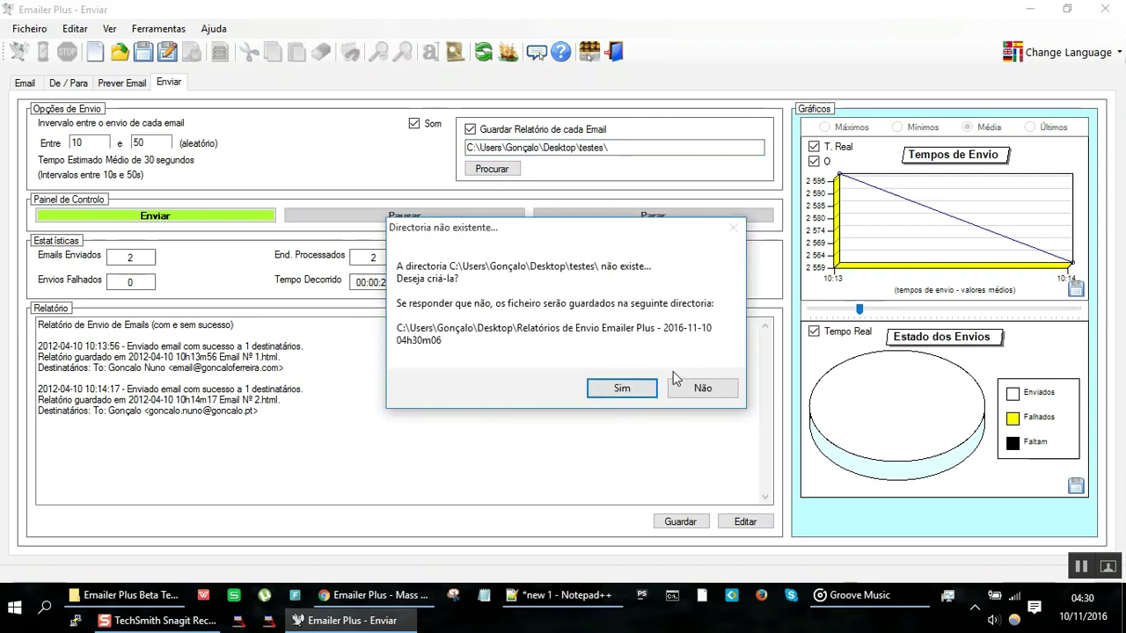
left_click(703, 389)
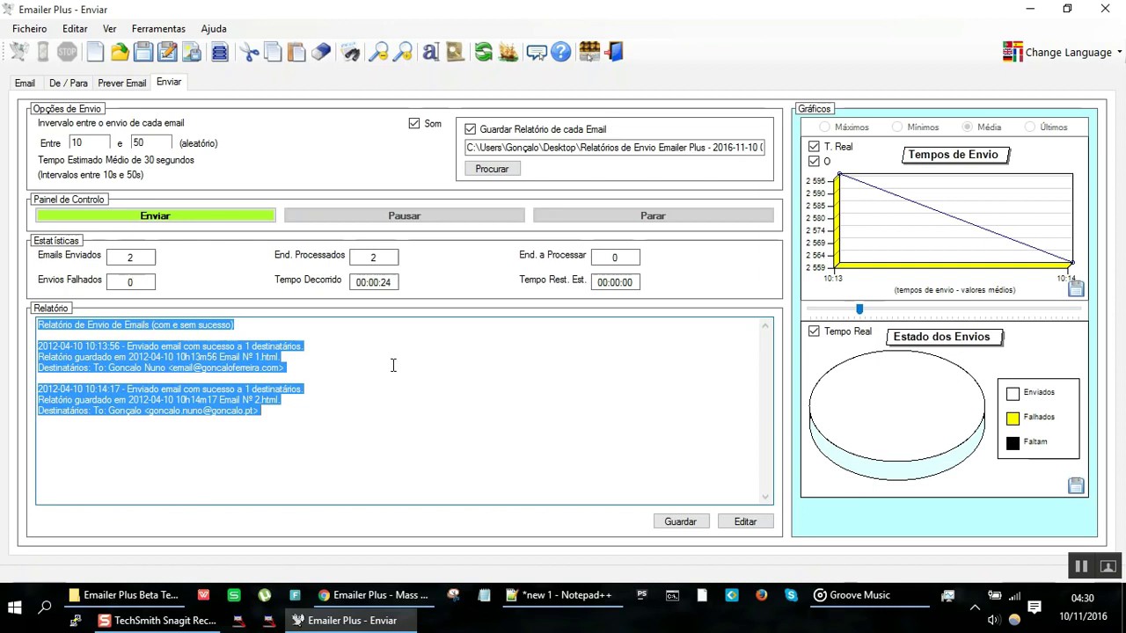
left_click(135, 332)
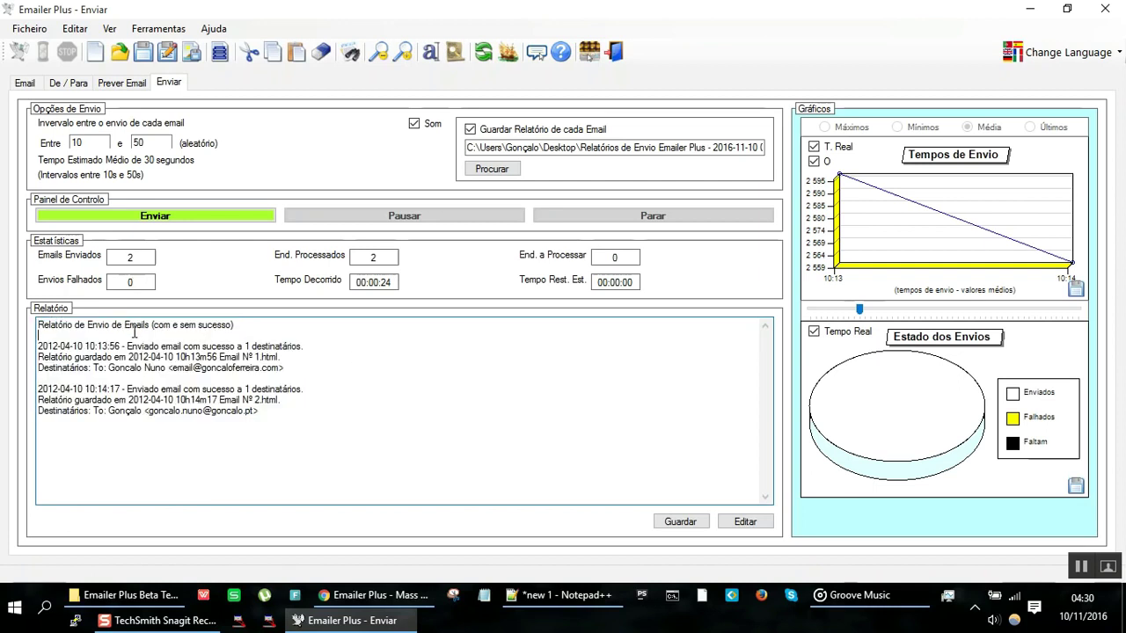
left_click_drag(146, 325, 235, 422)
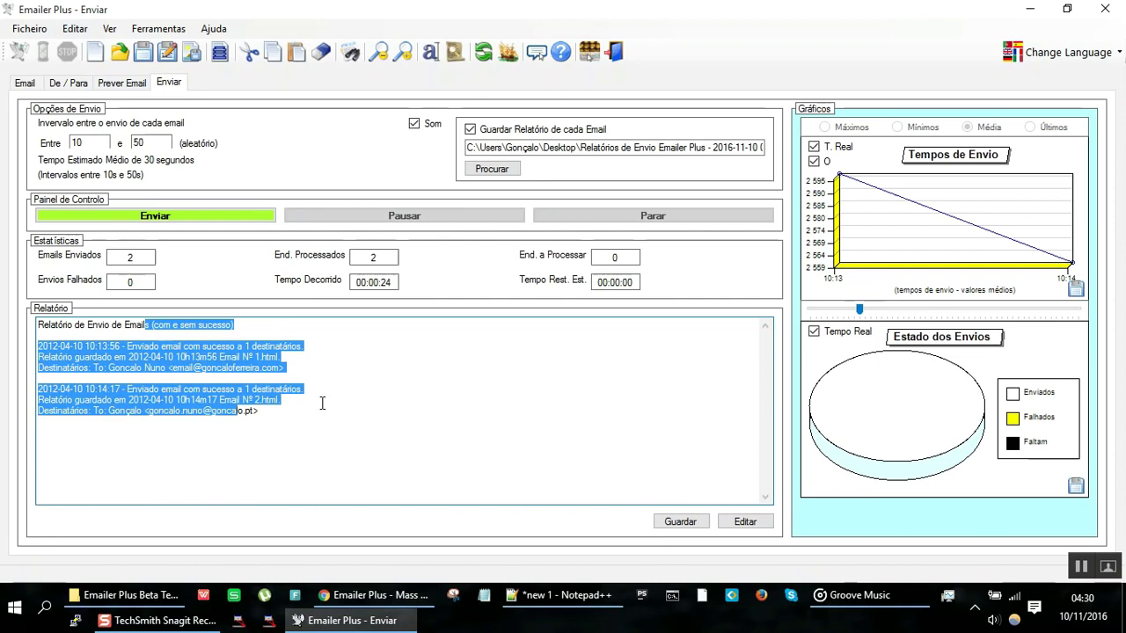
left_click_drag(322, 400, 8, 299)
left_click_drag(50, 338, 188, 389)
left_click_drag(352, 450, 29, 291)
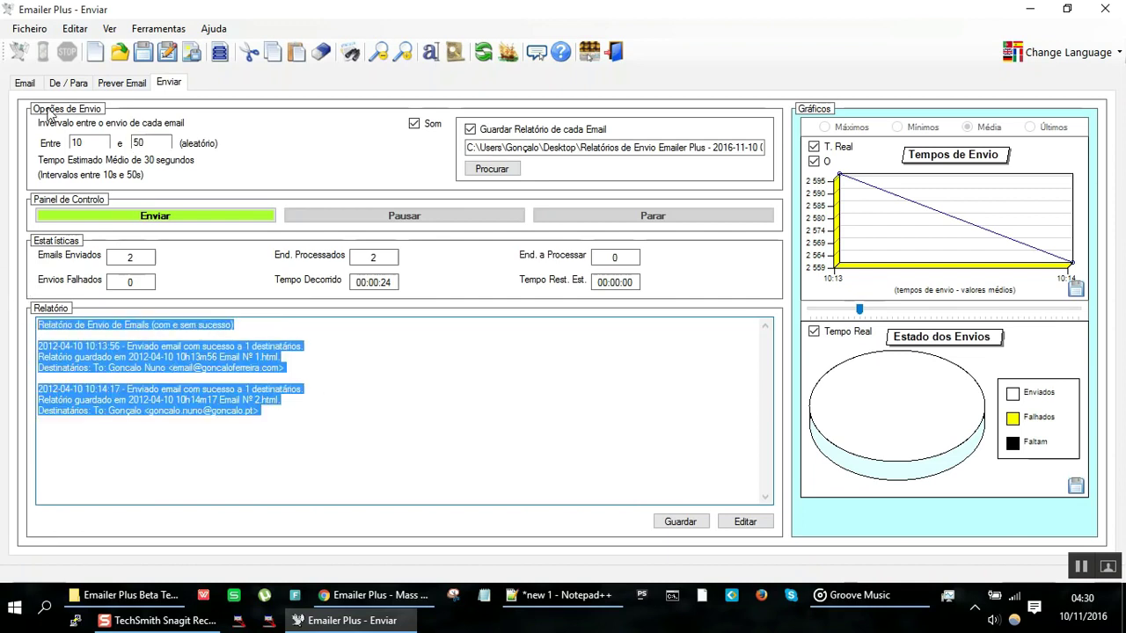
Step: Try importing recipient emails from memory, which finds none
left_click(70, 86)
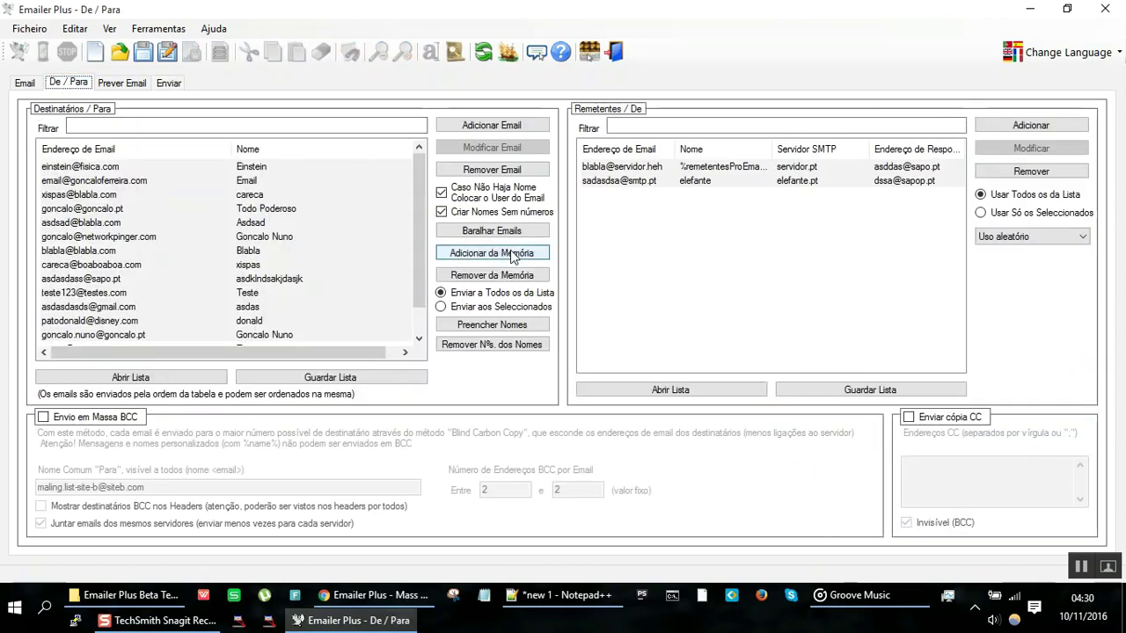
left_click(513, 253)
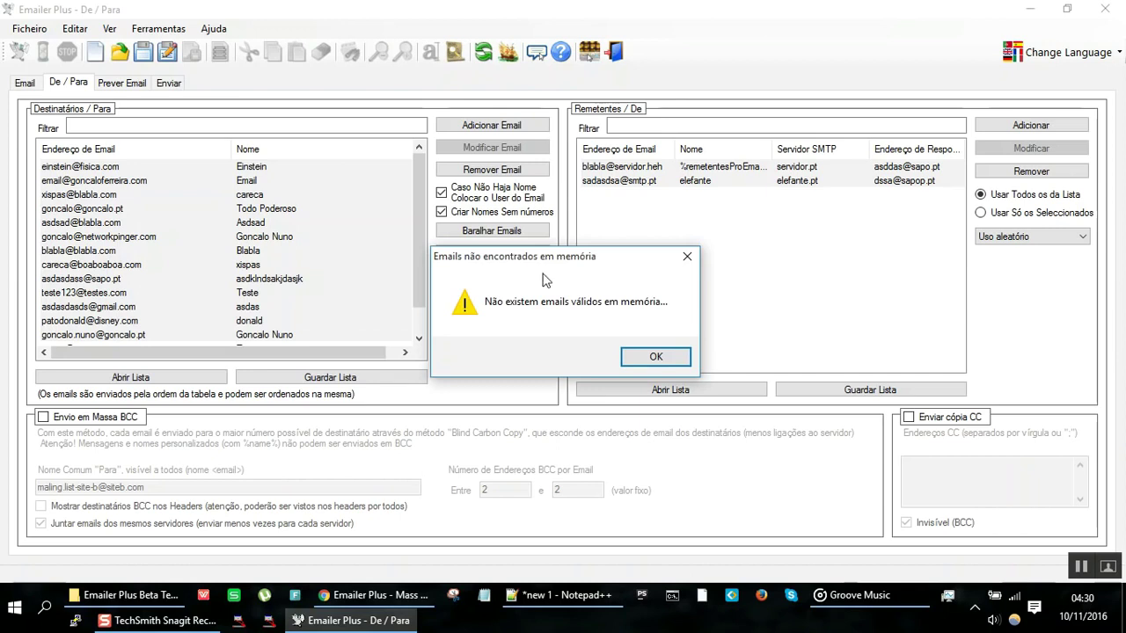
left_click(655, 356)
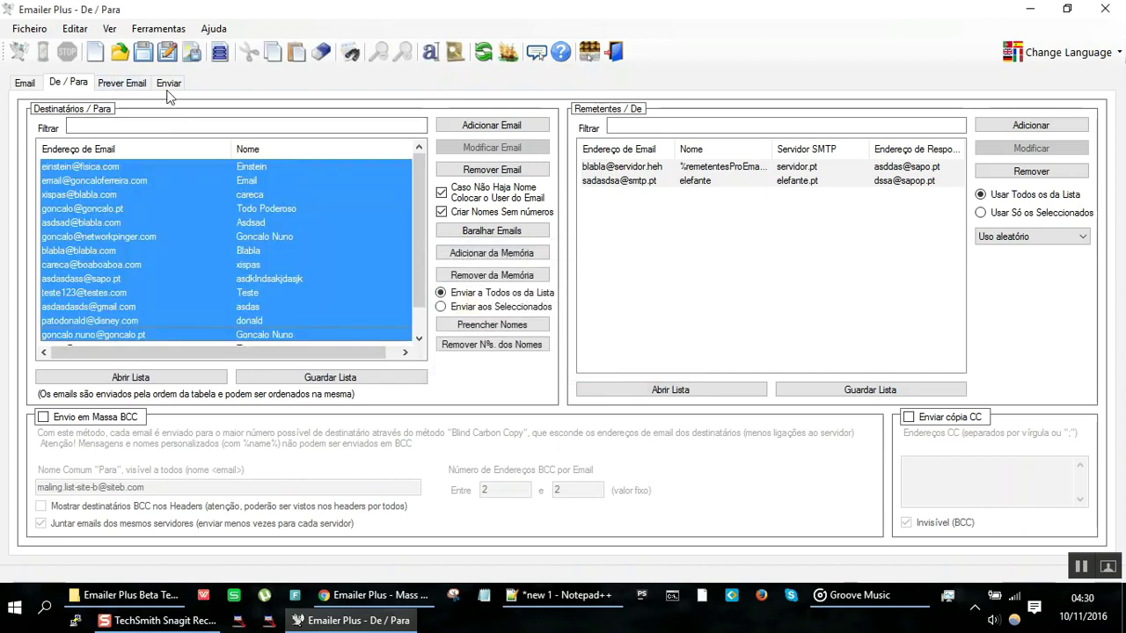
Step: Copy the send report text from the Enviar page
left_click(168, 82)
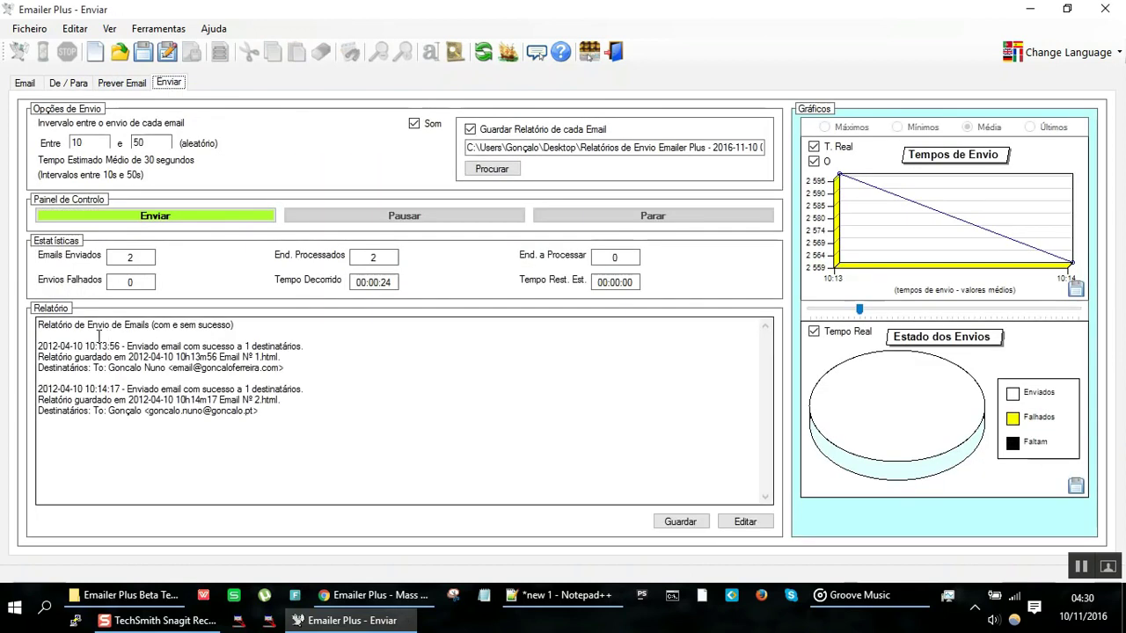
left_click_drag(68, 324, 369, 454)
right_click(236, 397)
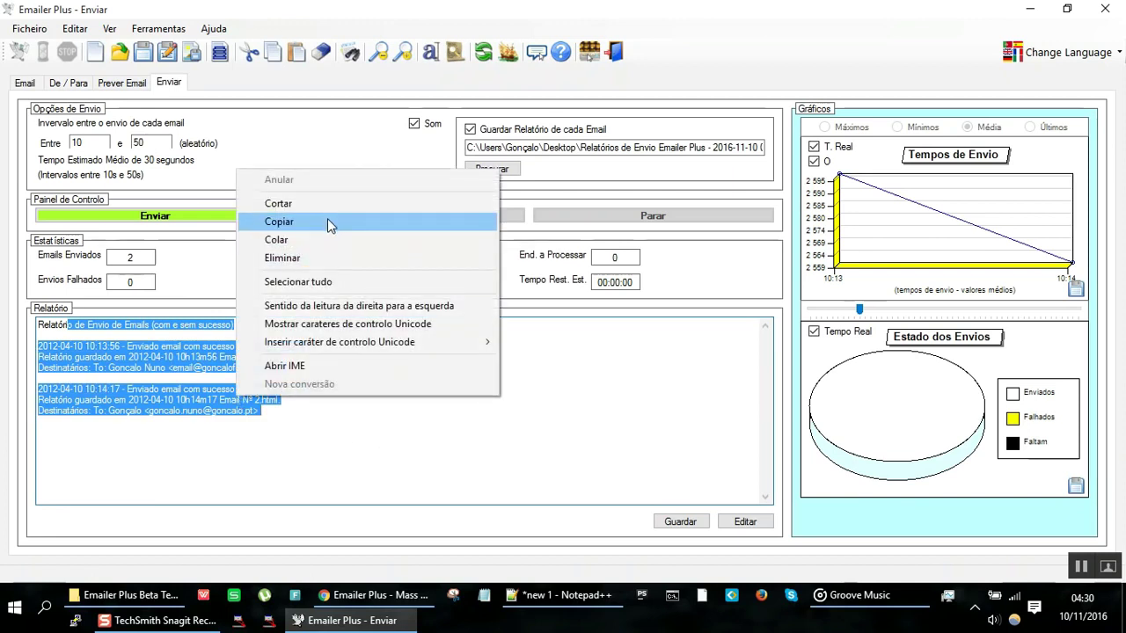
left_click(327, 221)
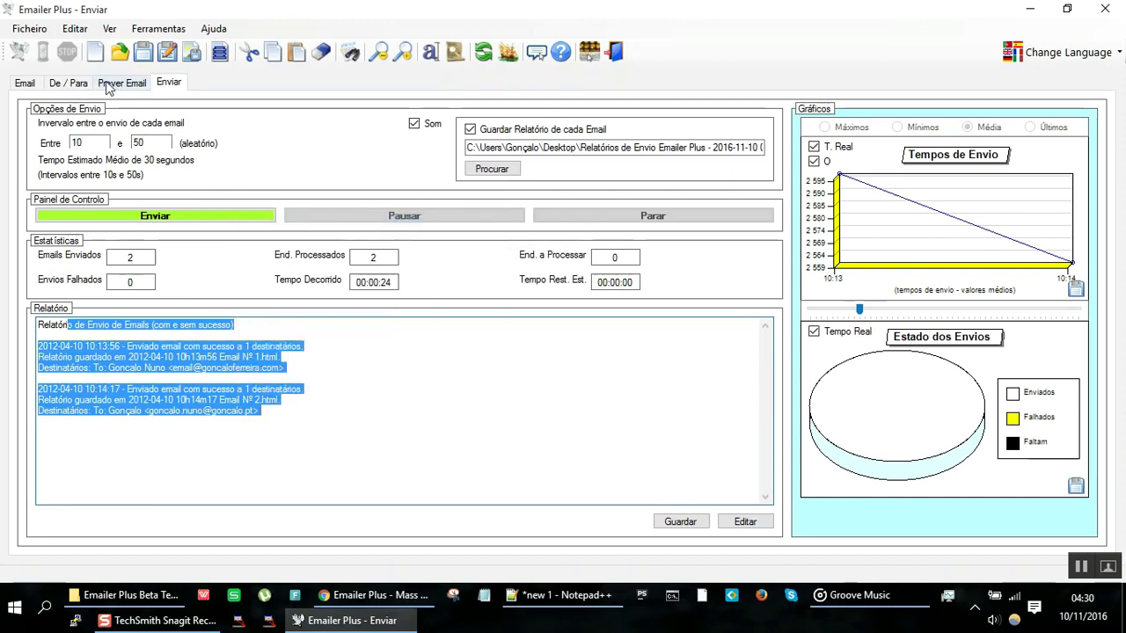
Step: Import recipient emails from the copied report, then return to the sending statistics
left_click(76, 82)
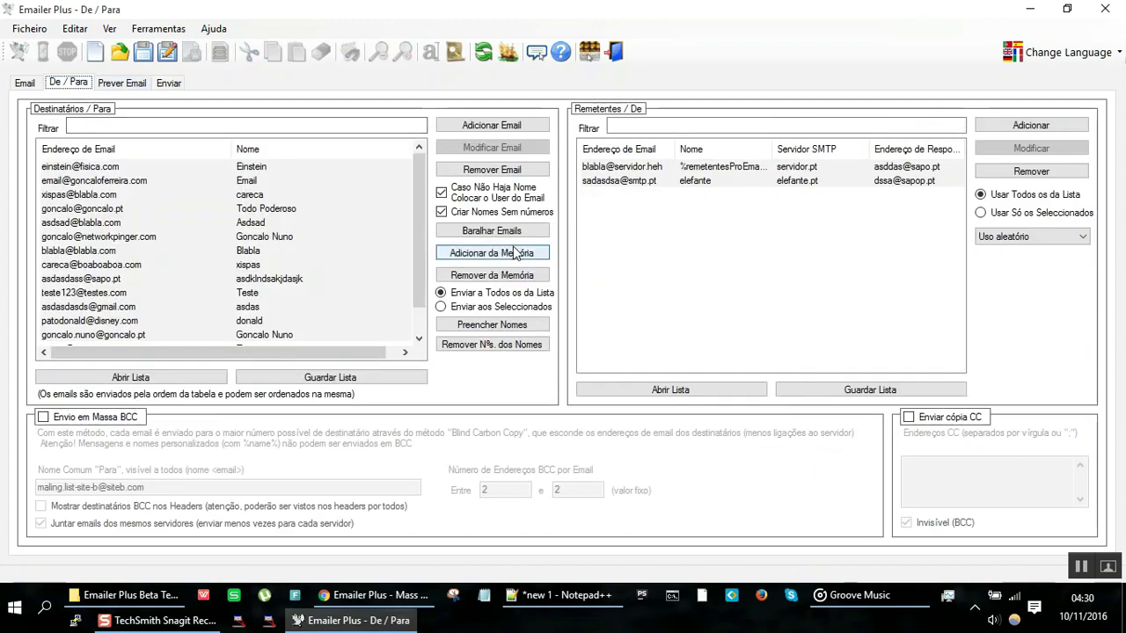
left_click(514, 251)
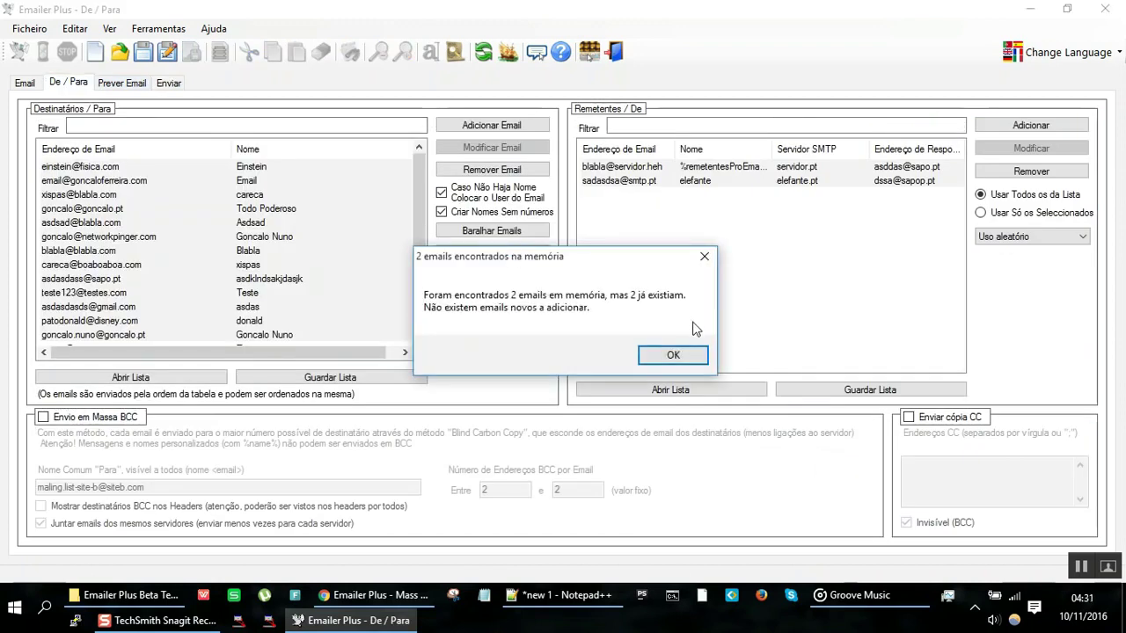
left_click(673, 356)
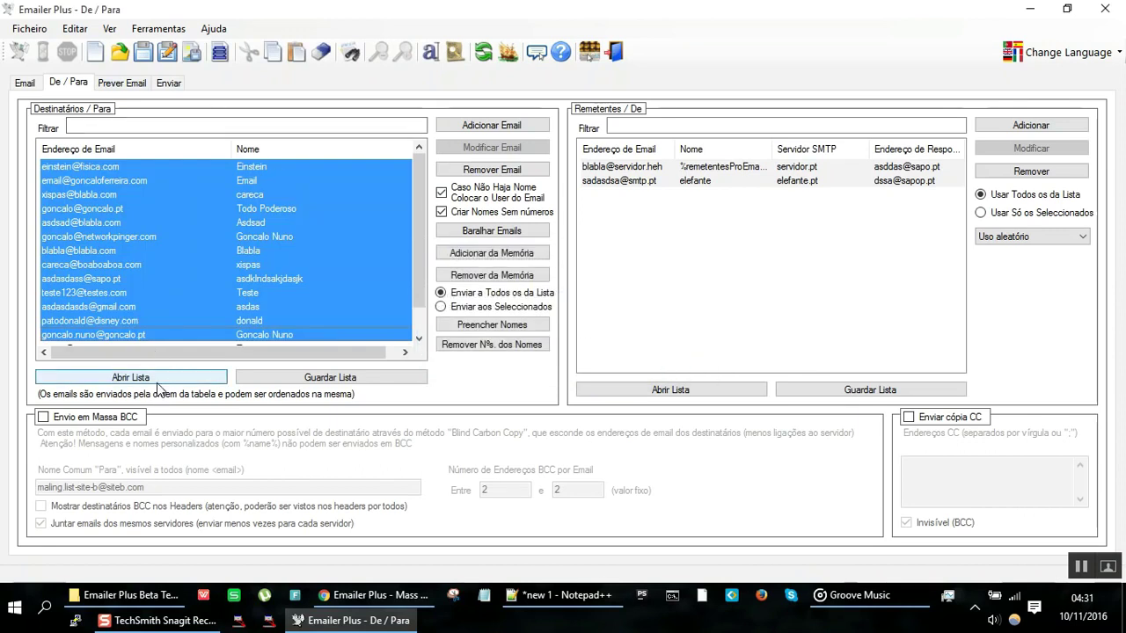
left_click(145, 88)
left_click(165, 88)
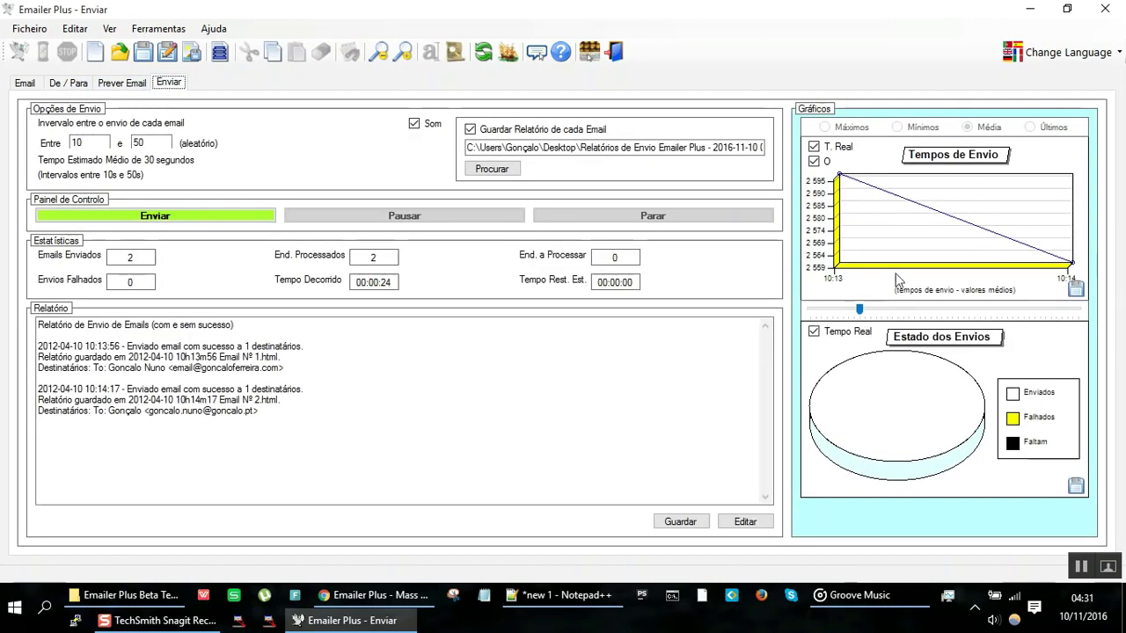
Step: Drag the Tempos de Envio chart slider right to advance its timeline
left_click_drag(861, 310, 920, 307)
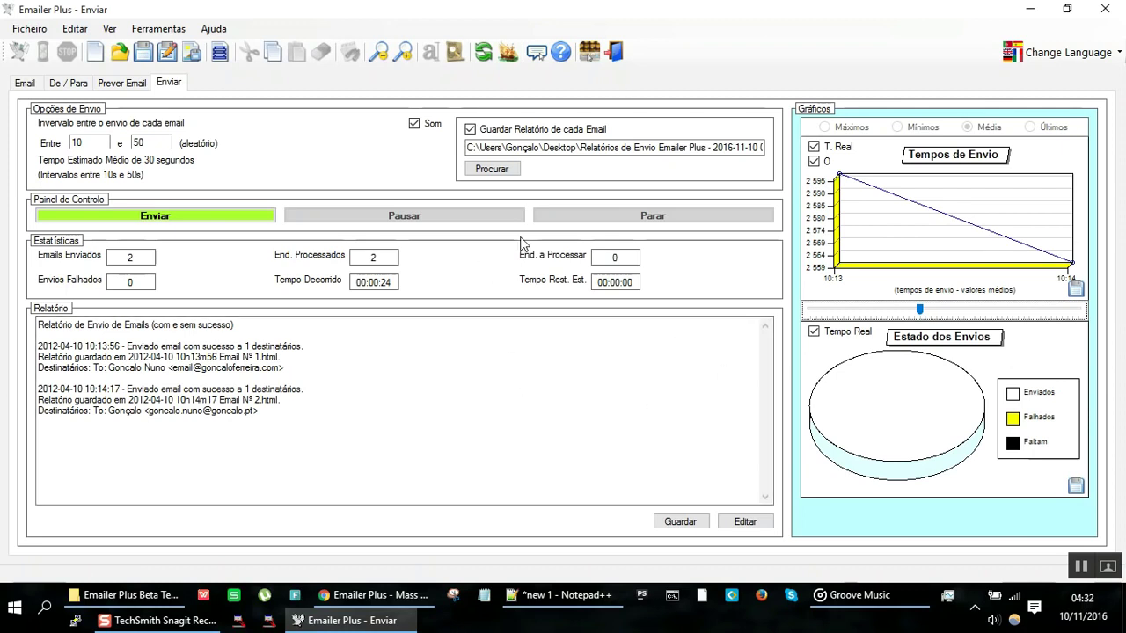
Step: Review Prever Email and the De / Para lists, then bring the emailerplus.com site forward
left_click(135, 85)
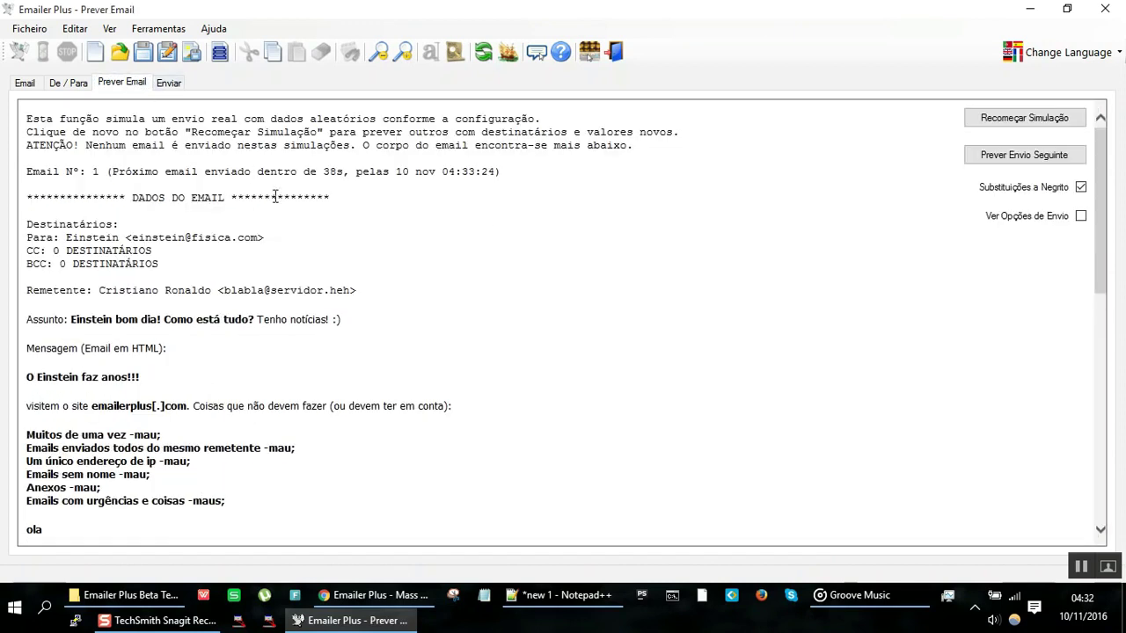
left_click(63, 84)
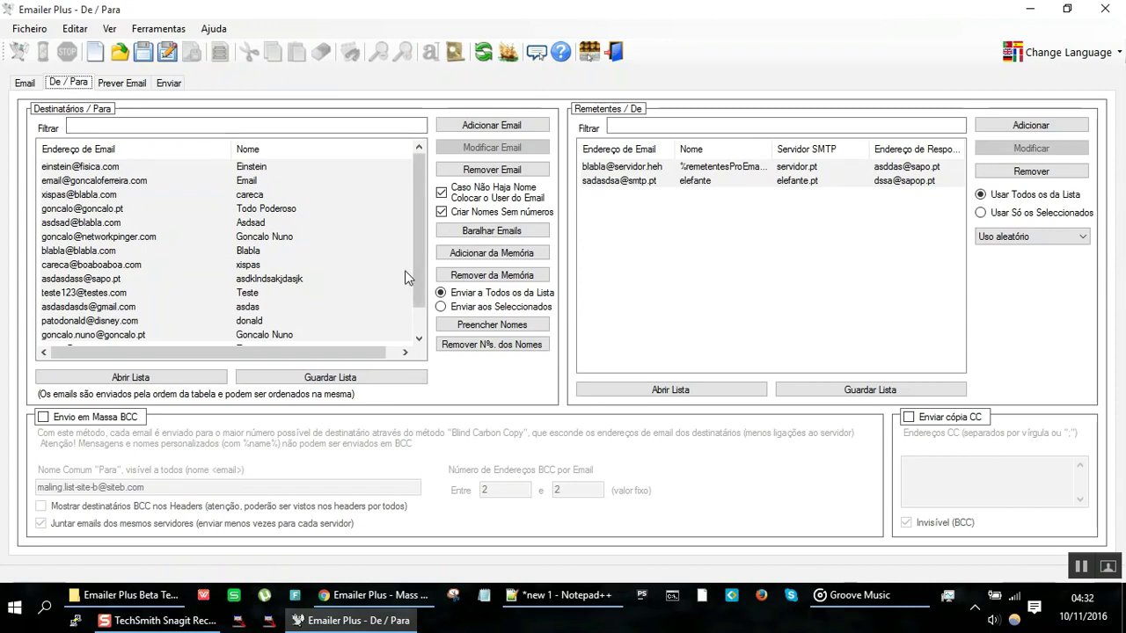
left_click(388, 598)
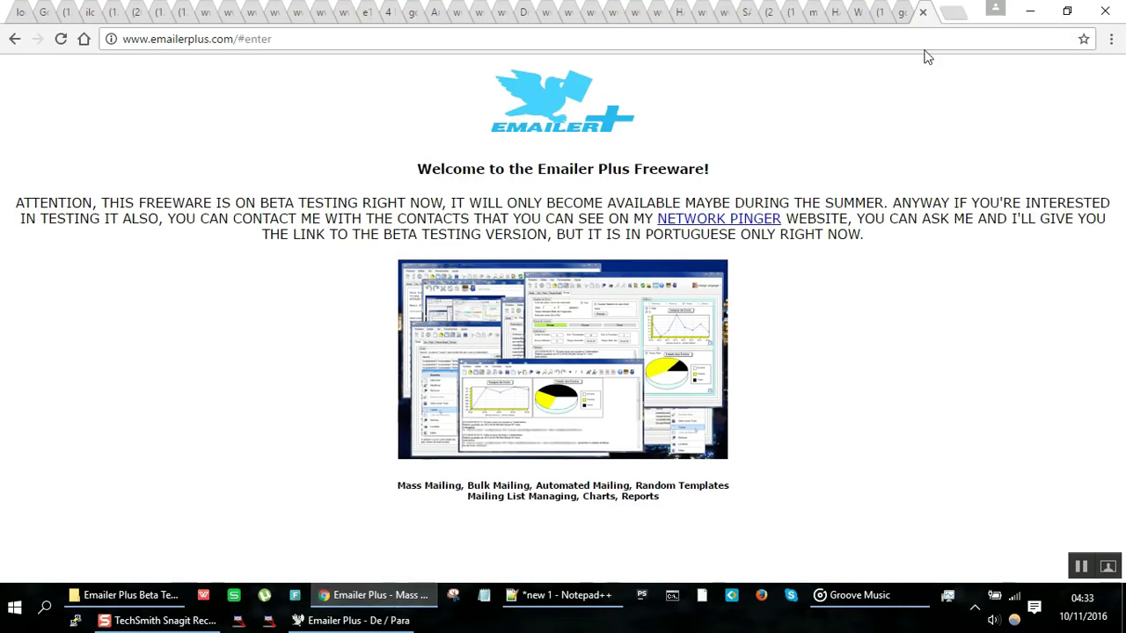
left_click(857, 15)
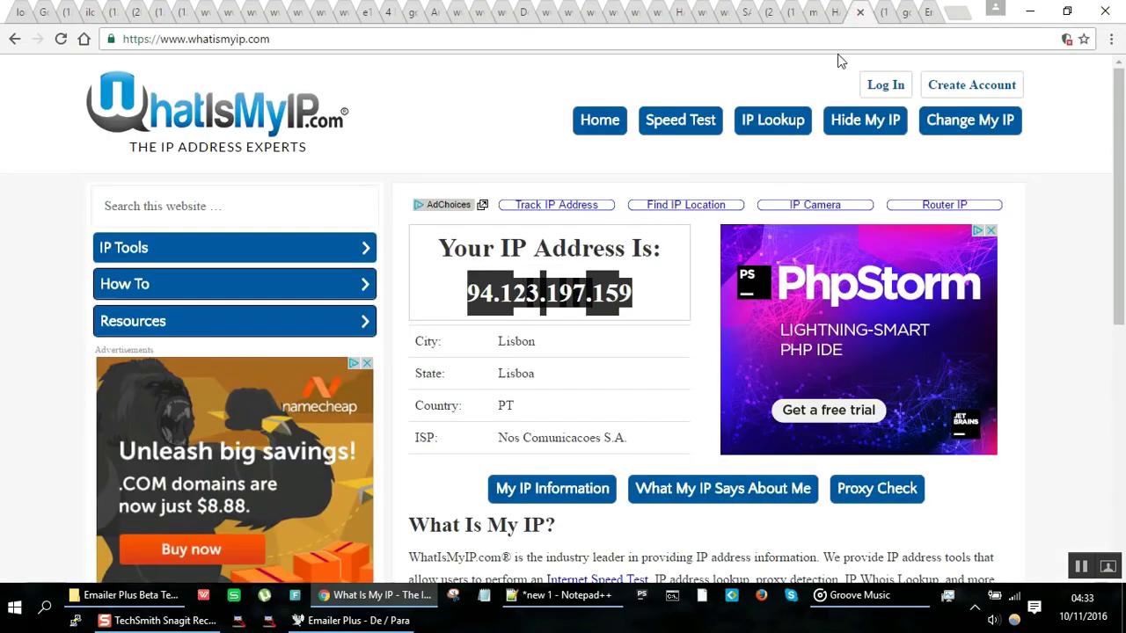
left_click(923, 14)
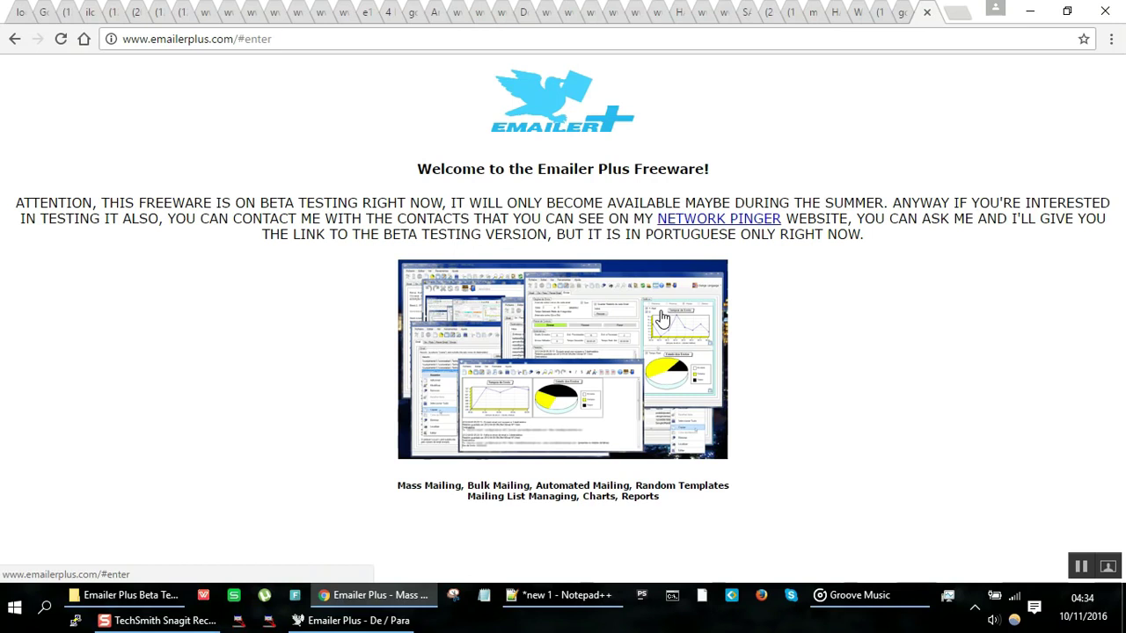
Step: Back in Emailer Plus, highlight the Todo Poderoso and xispas recipients and first sender
key("alt+Tab")
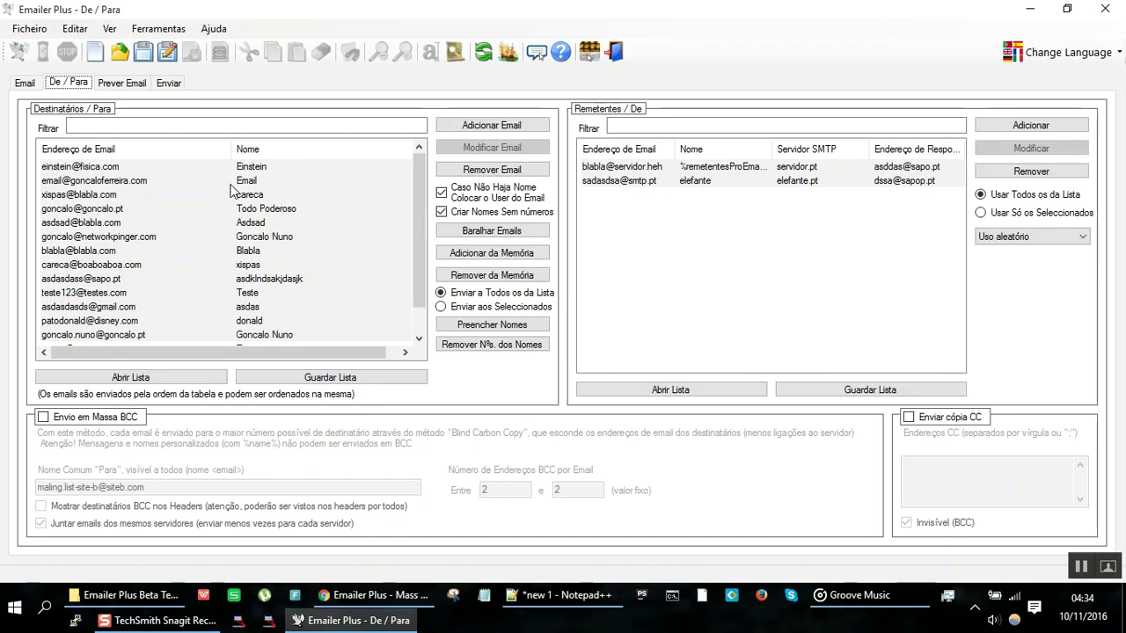
left_click(155, 209)
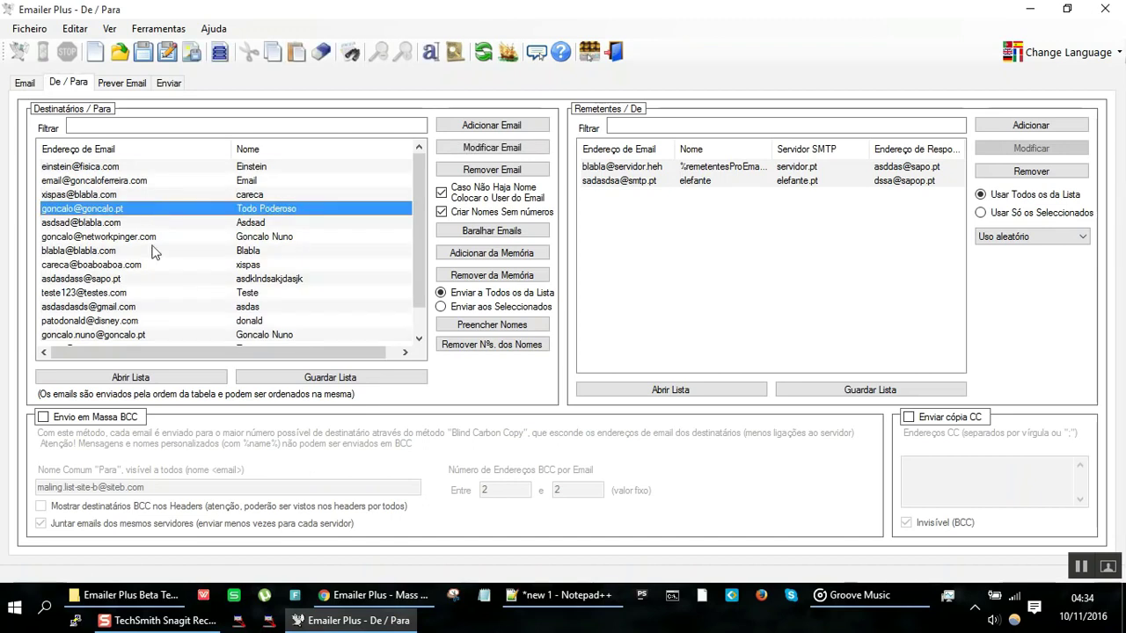
left_click(234, 265)
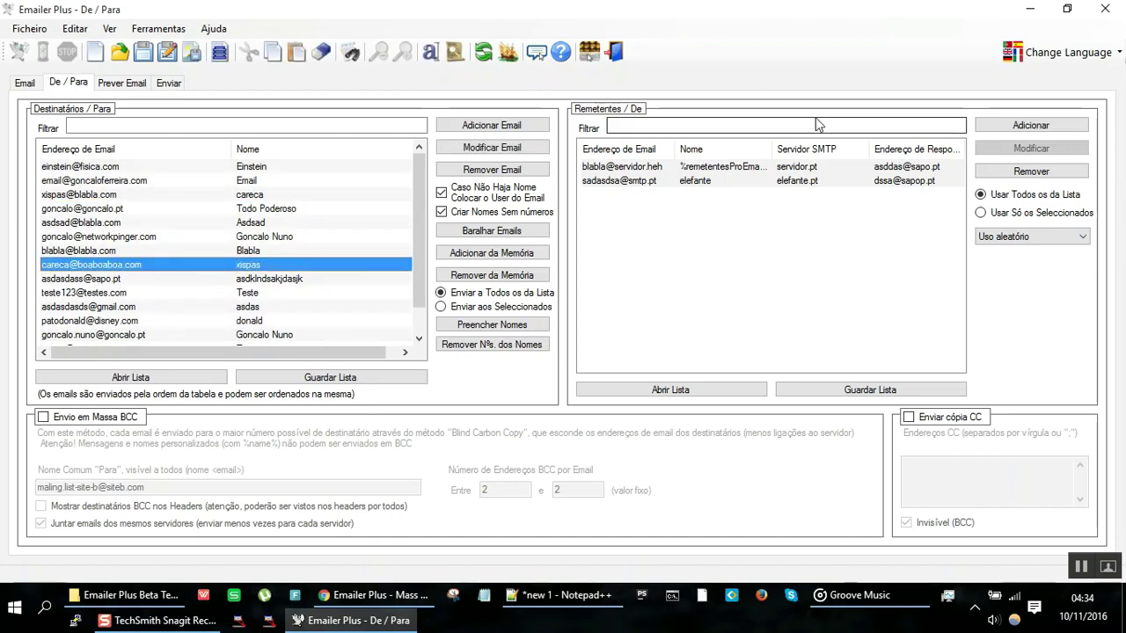
left_click(791, 167)
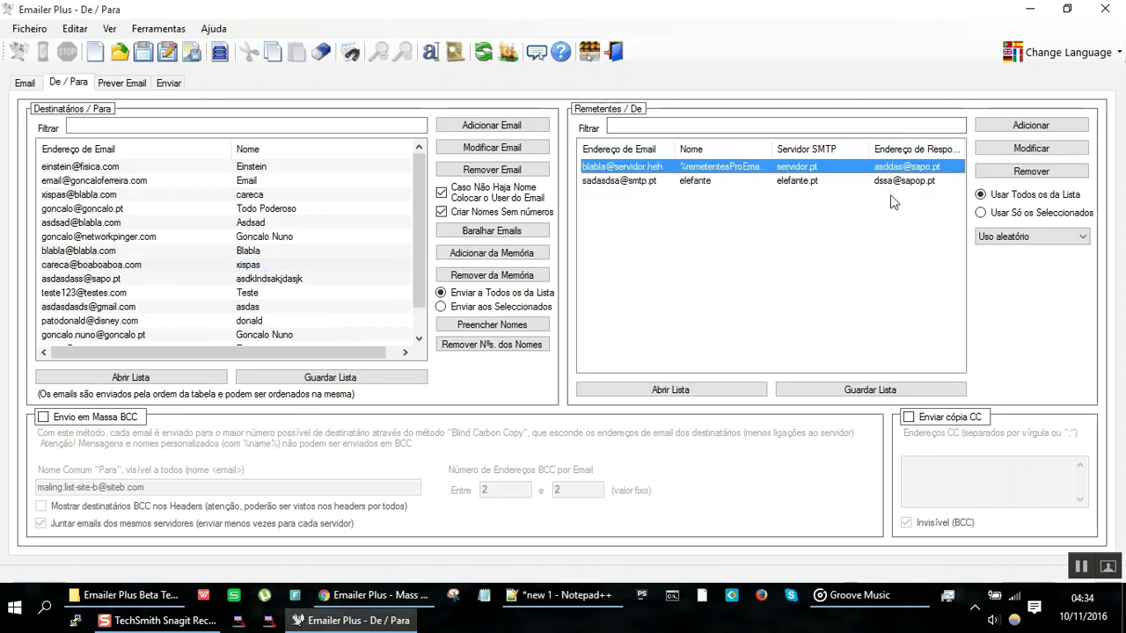
Step: On the Email page, select the %site% message lines and the %pontas% variable
left_click(27, 84)
left_click_drag(79, 344, 107, 290)
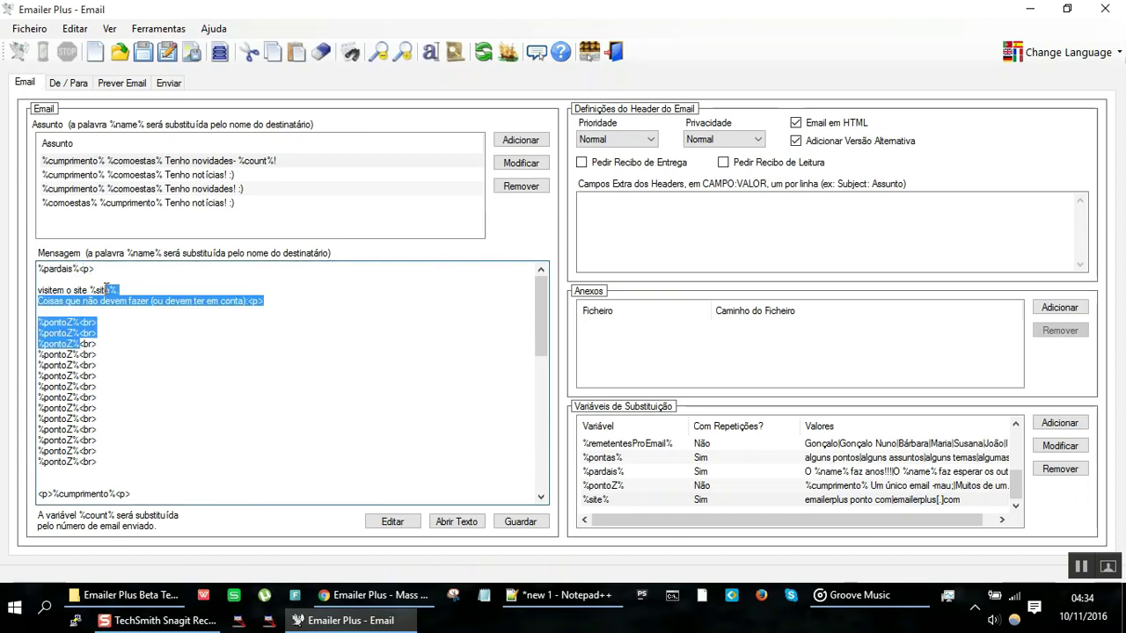
left_click(700, 459)
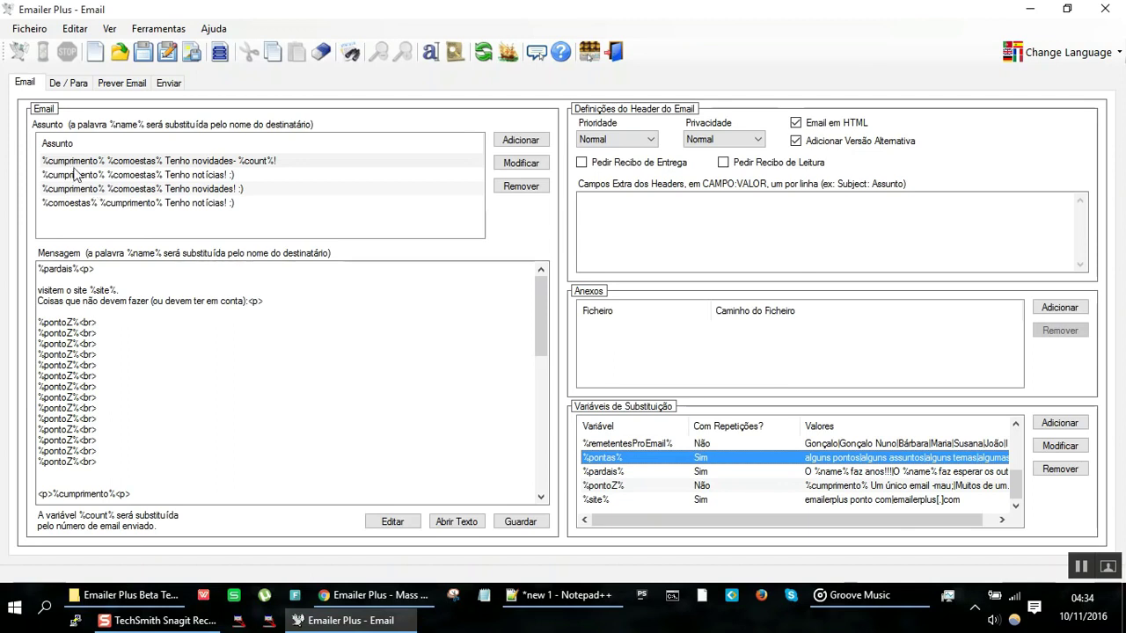
left_click(69, 83)
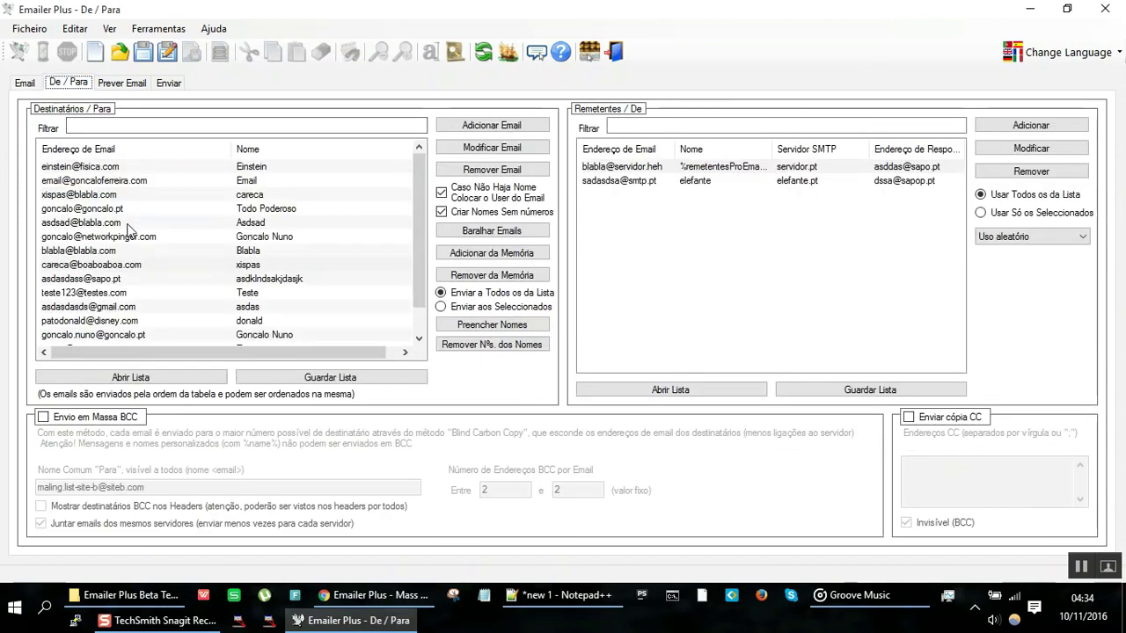
left_click(129, 225)
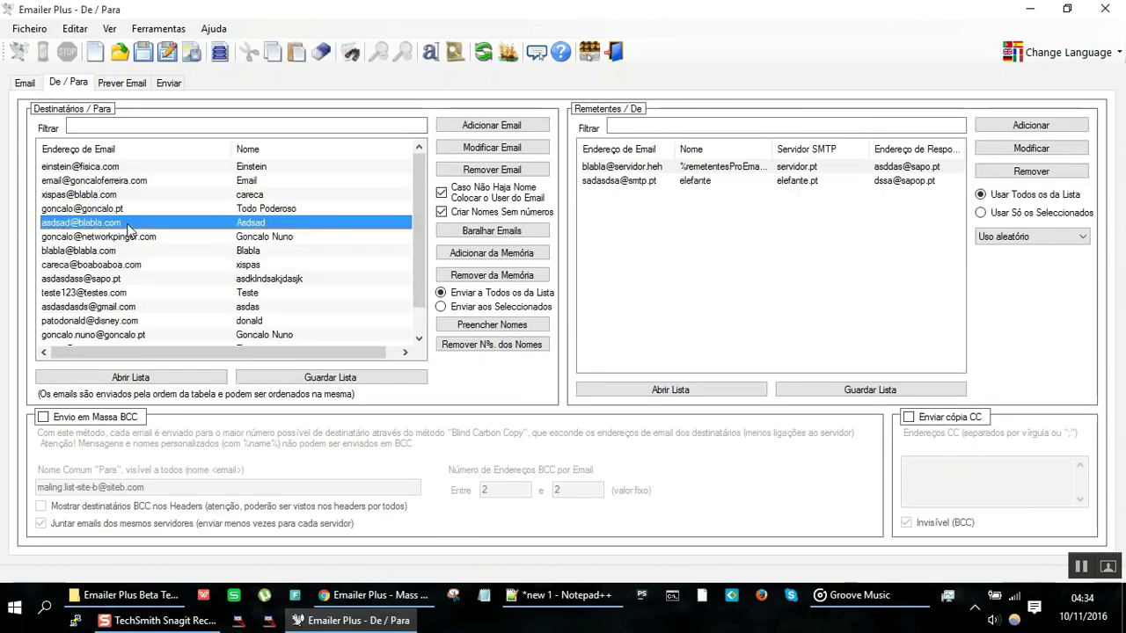
left_click(178, 269)
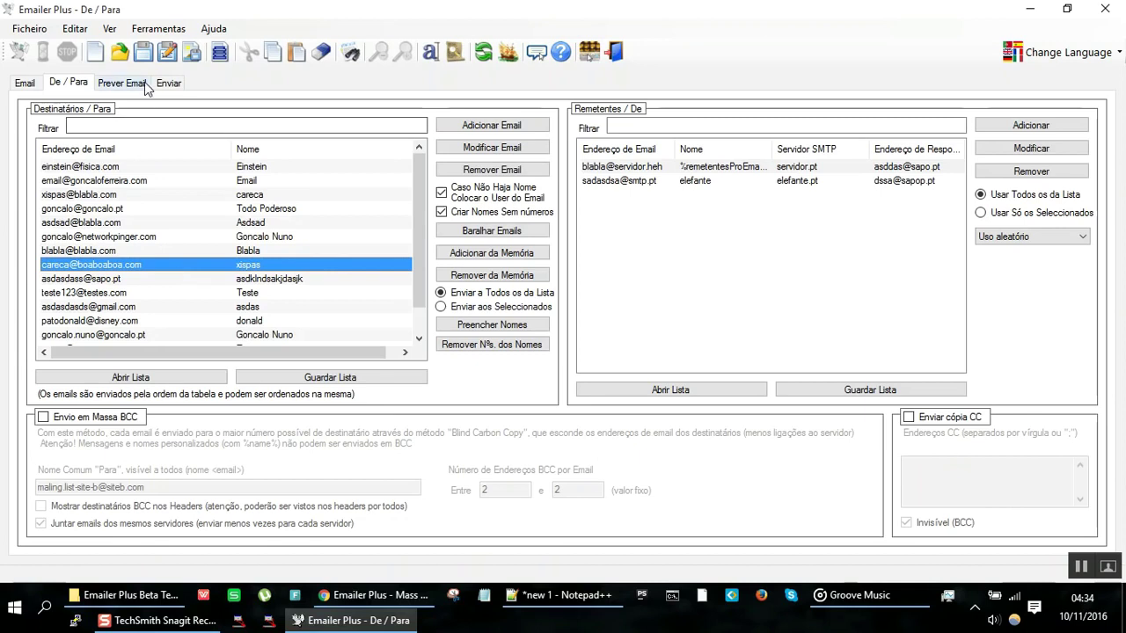
left_click(122, 82)
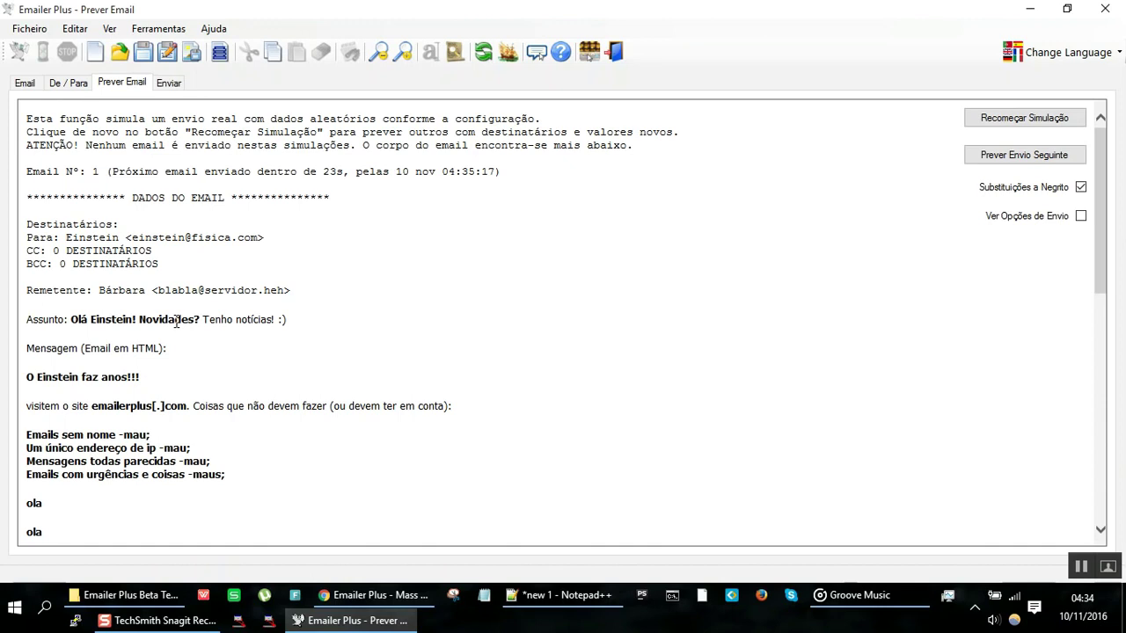
left_click(61, 83)
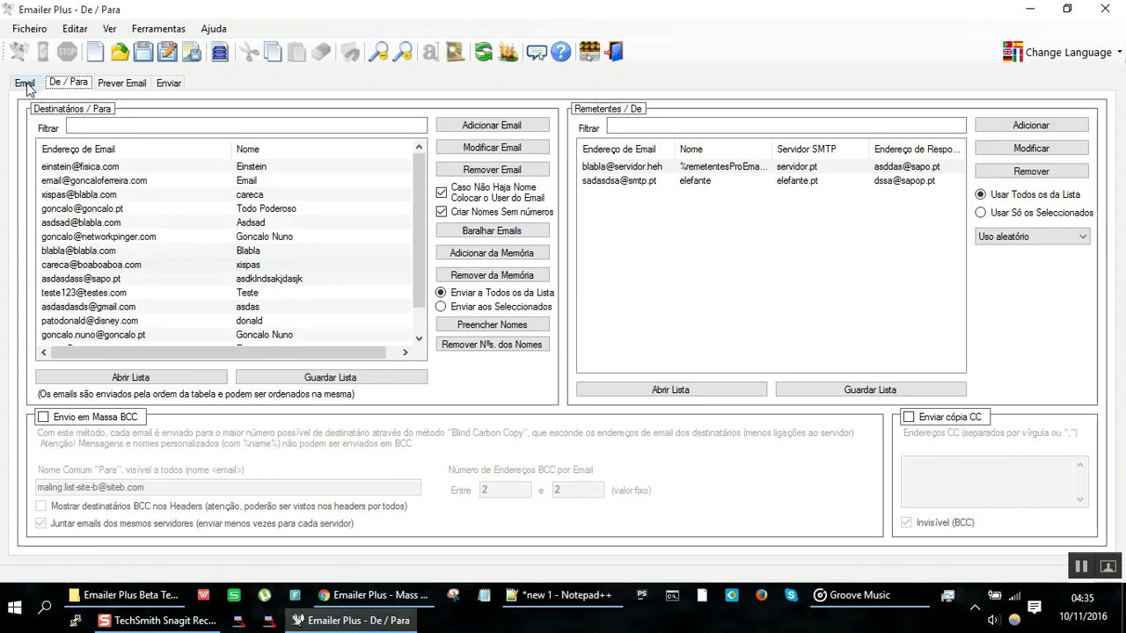
left_click(126, 92)
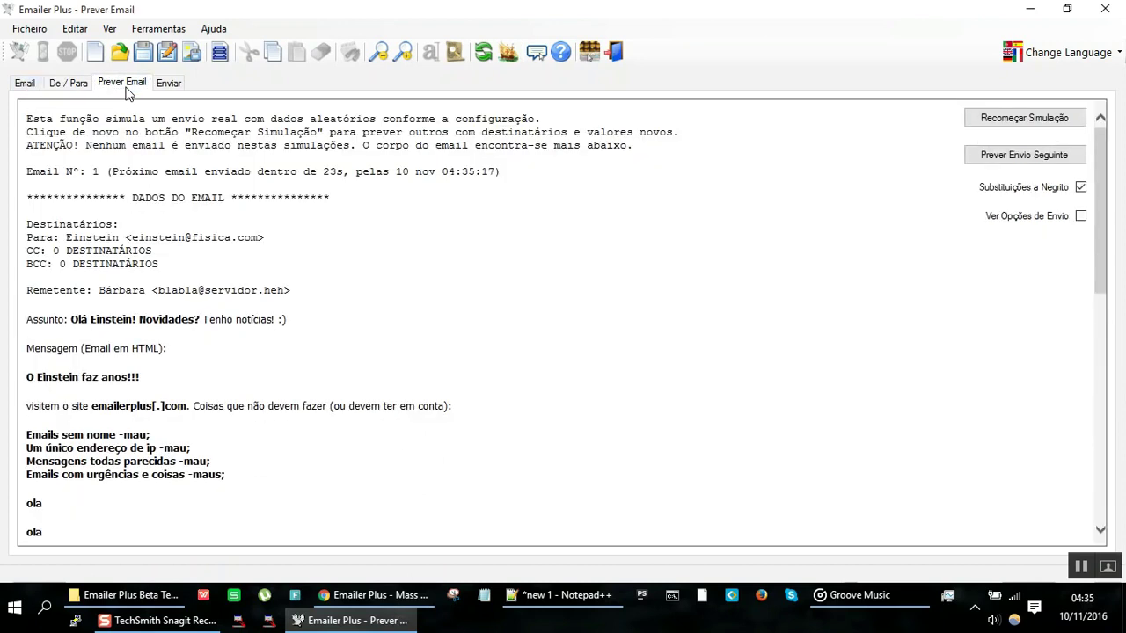
left_click(23, 85)
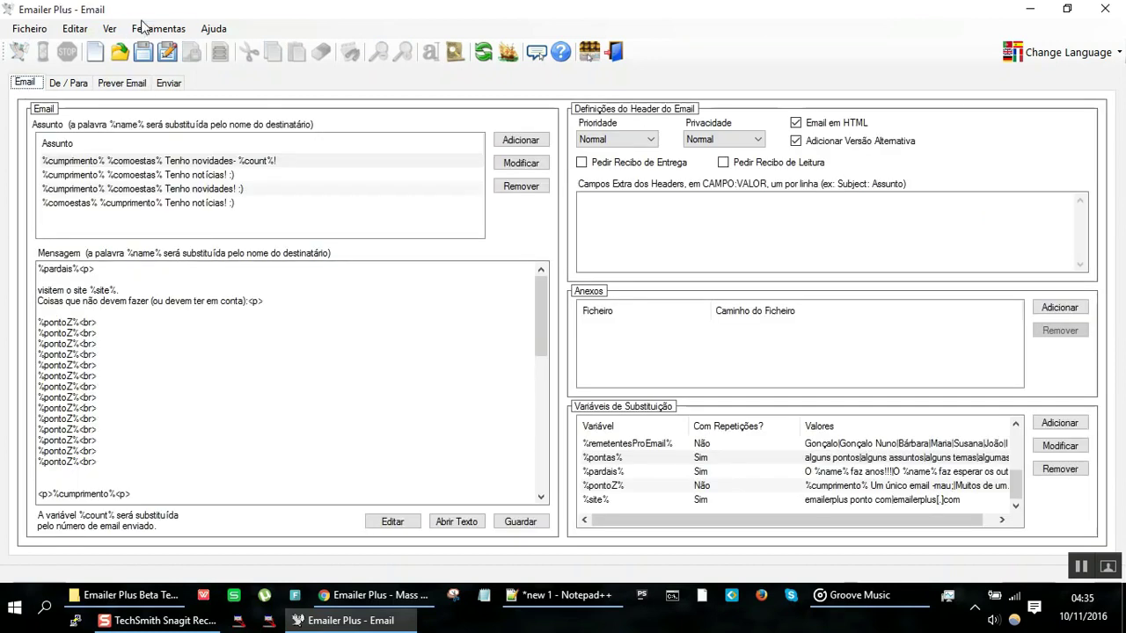
left_click(204, 30)
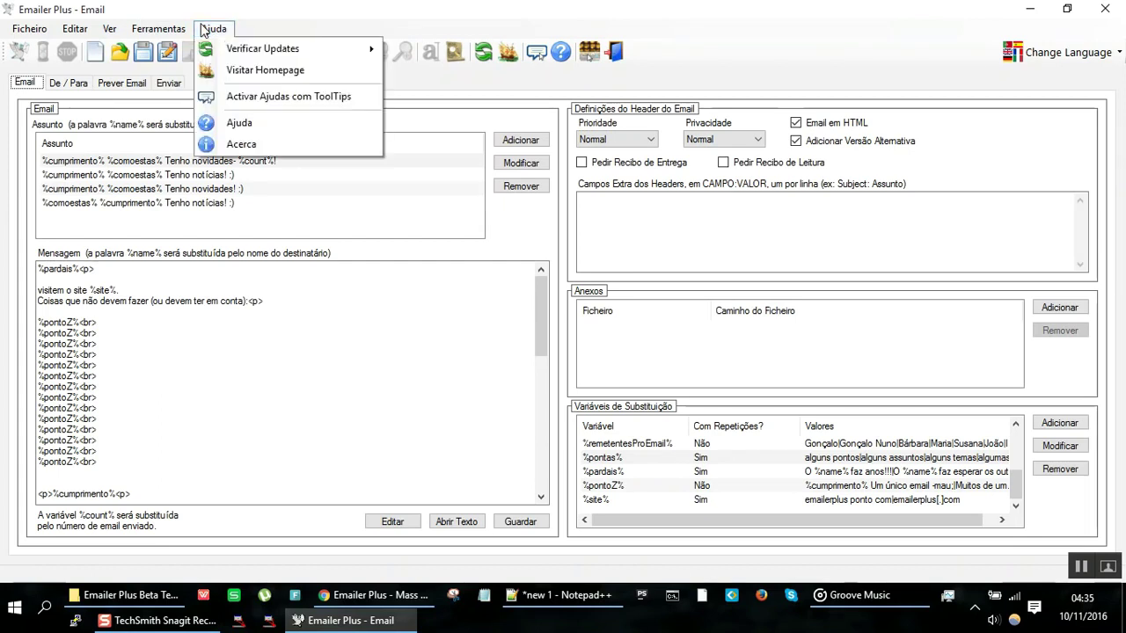
left_click(267, 141)
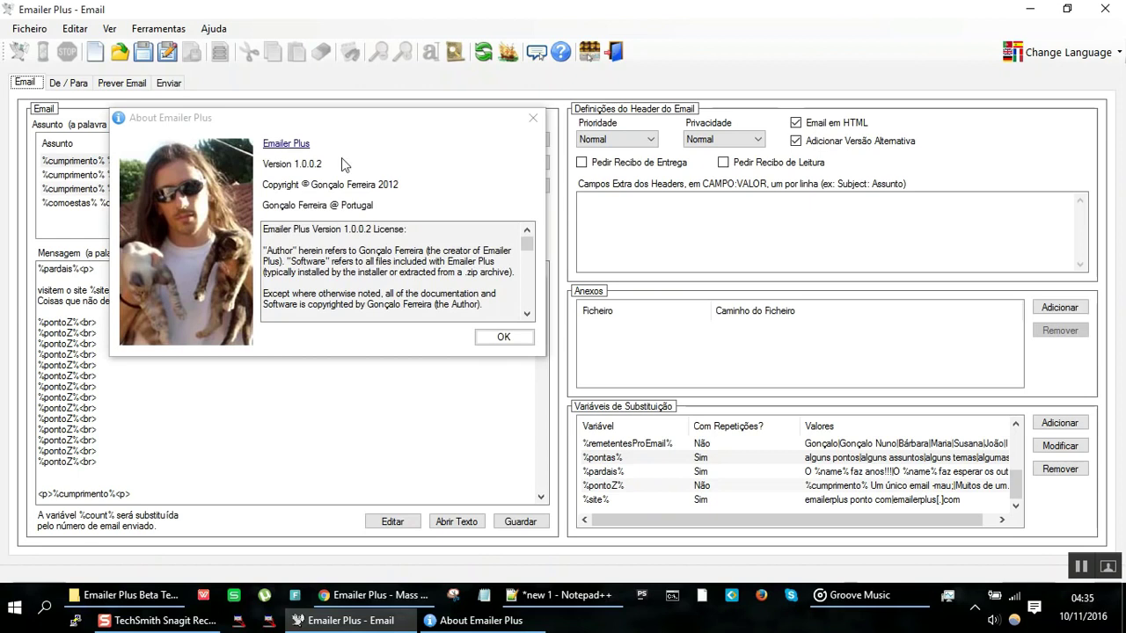
left_click_drag(367, 129, 515, 179)
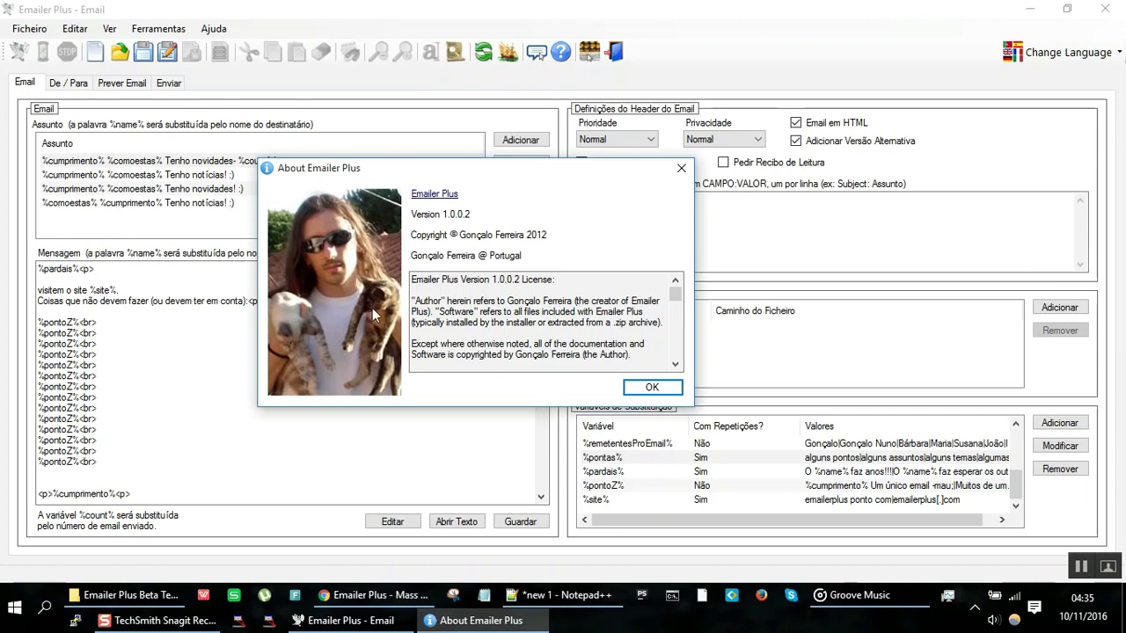
left_click(433, 344)
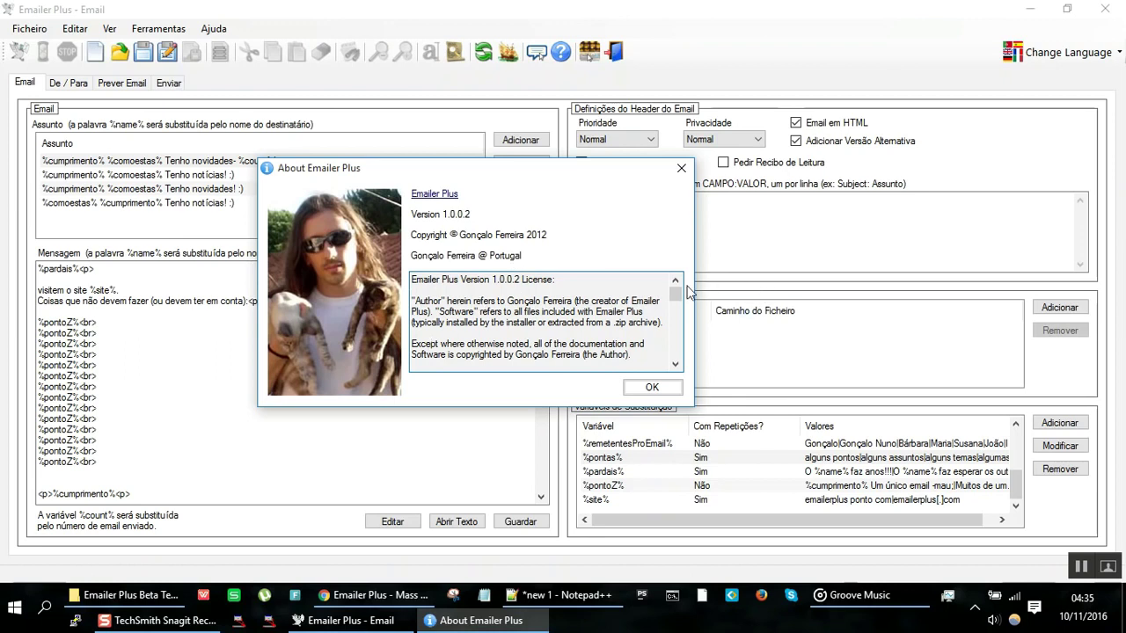
left_click_drag(677, 299, 684, 368)
left_click_drag(431, 365, 566, 368)
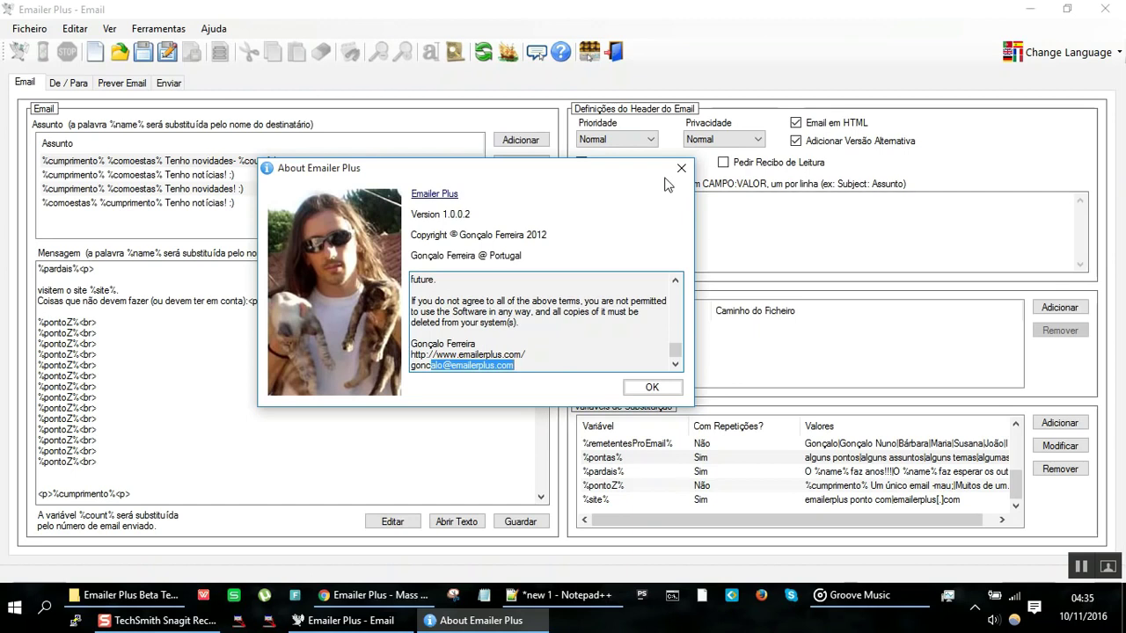
left_click(683, 167)
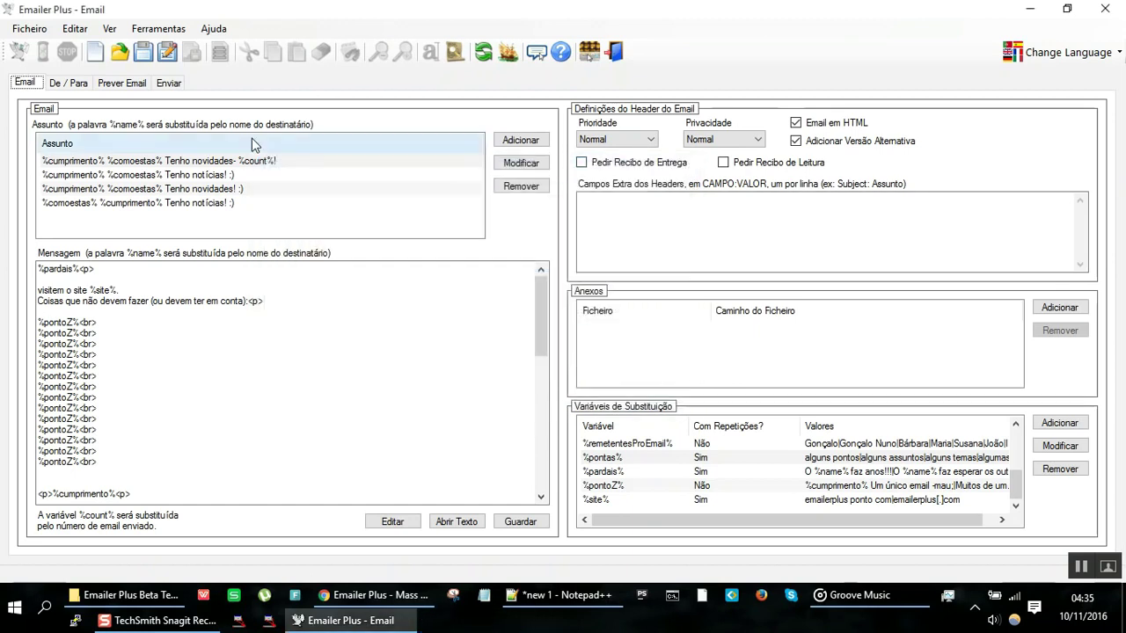
Step: Review the De / Para lists and the Email page, peeking at the tools menu without choosing
left_click(66, 82)
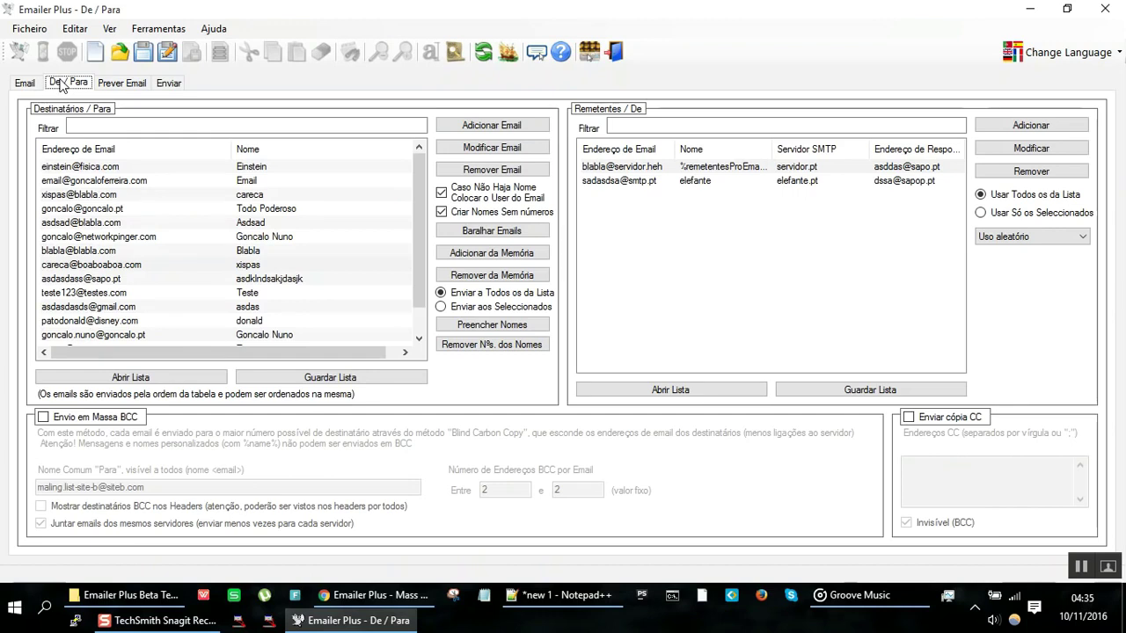
left_click(24, 83)
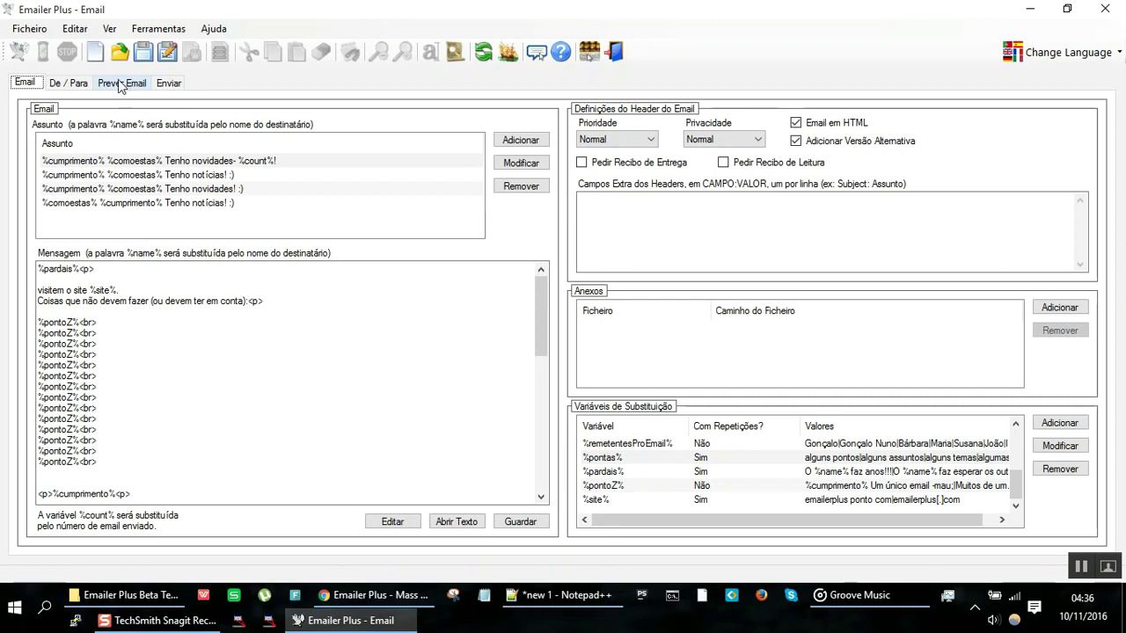
left_click(141, 28)
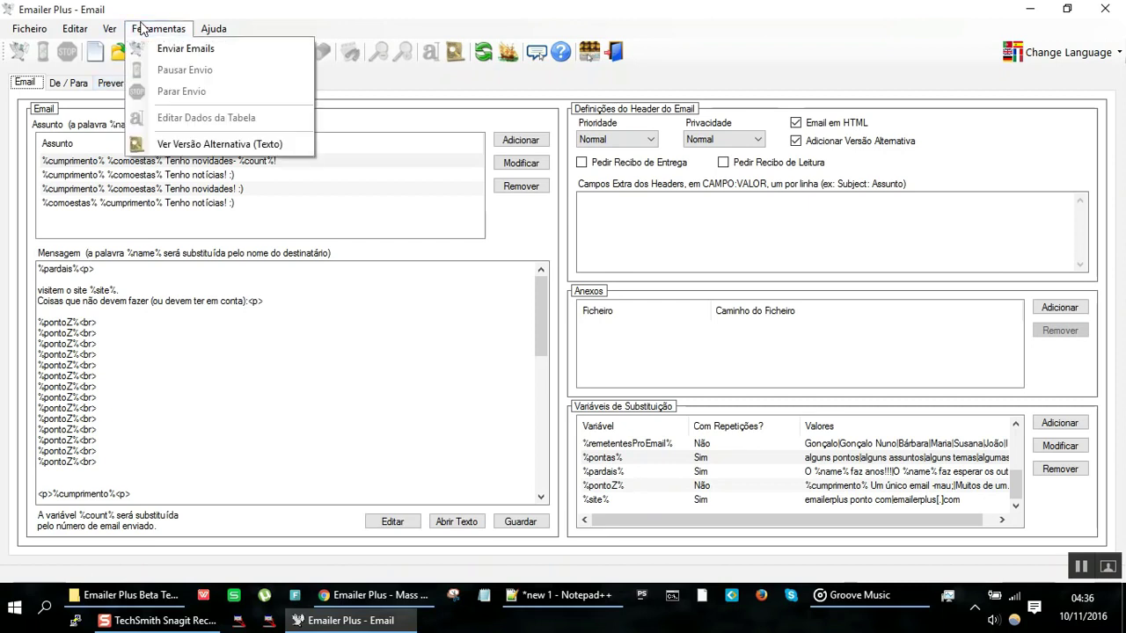
left_click(227, 7)
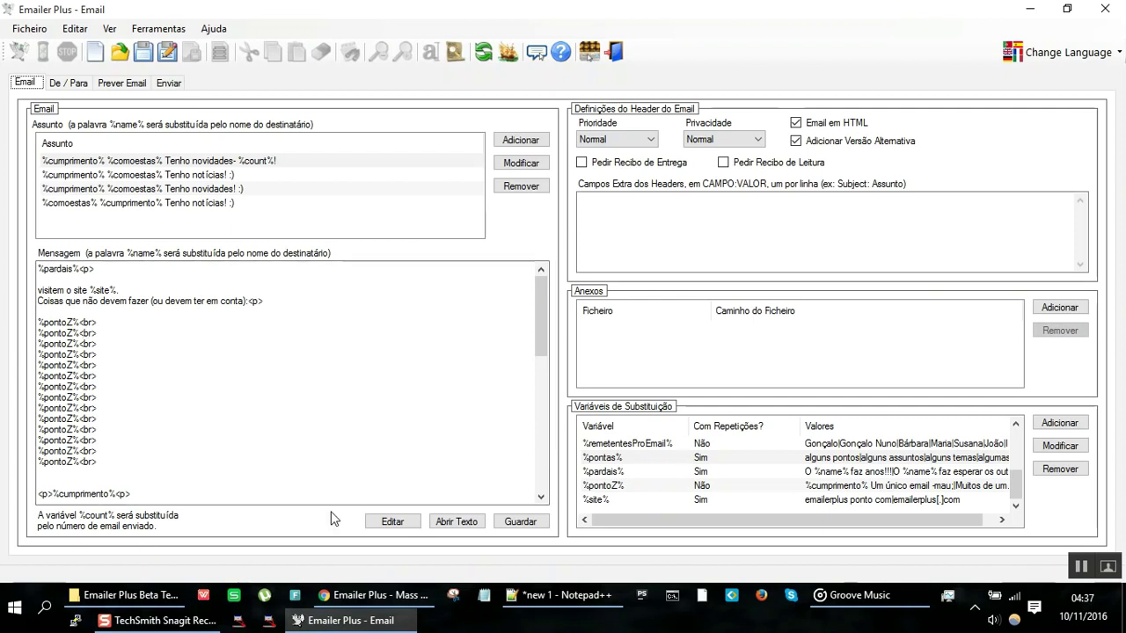
Step: Google 'rbls' in Chrome, highlight the first result's IP-checking description, then return to Emailer Plus
left_click(373, 595)
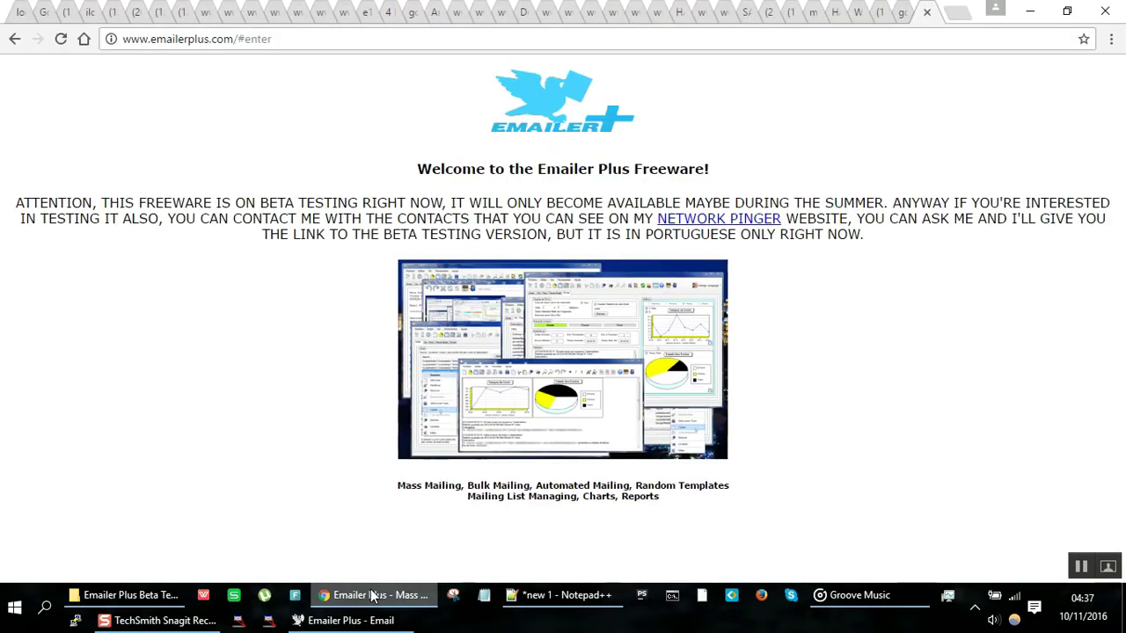
key("ctrl+l")
type("rbls")
key("Return")
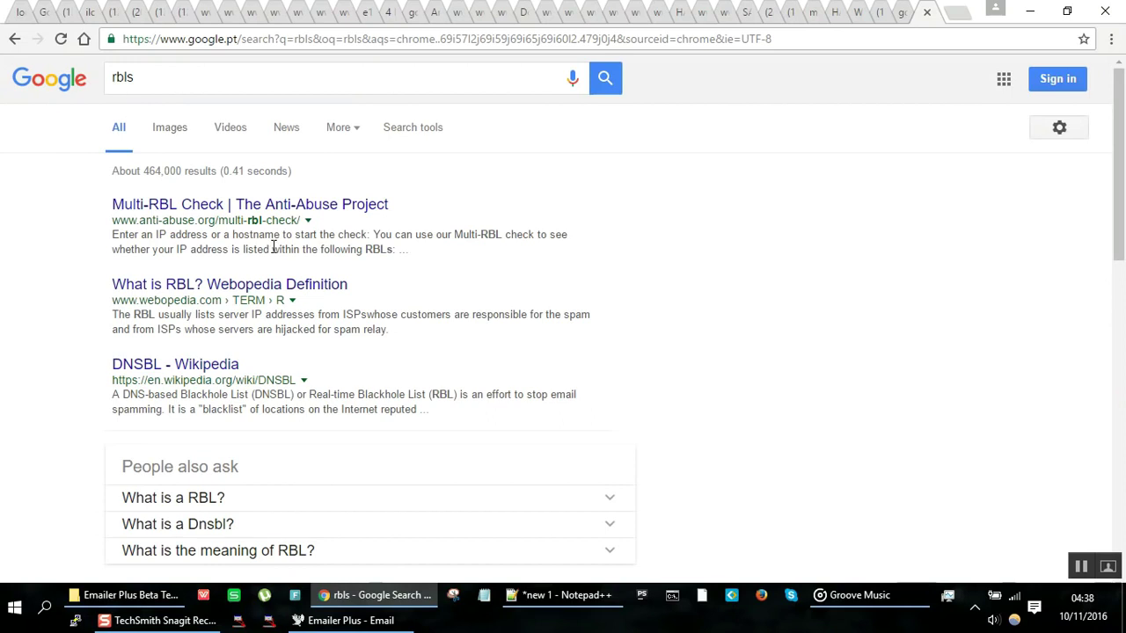
left_click_drag(272, 249, 247, 235)
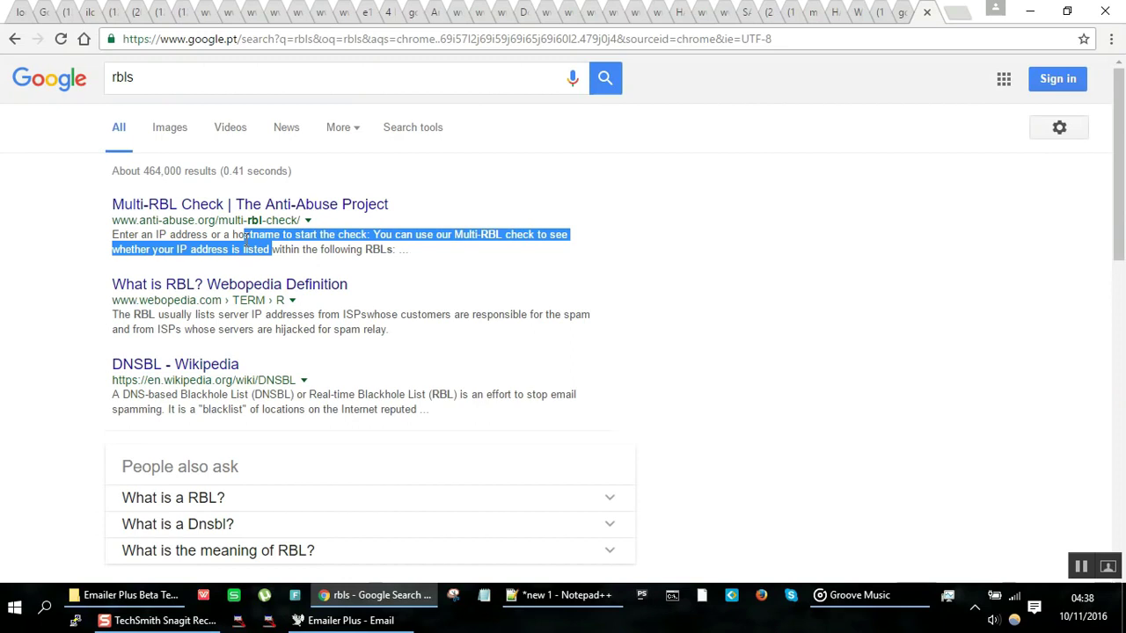
key("alt+Tab")
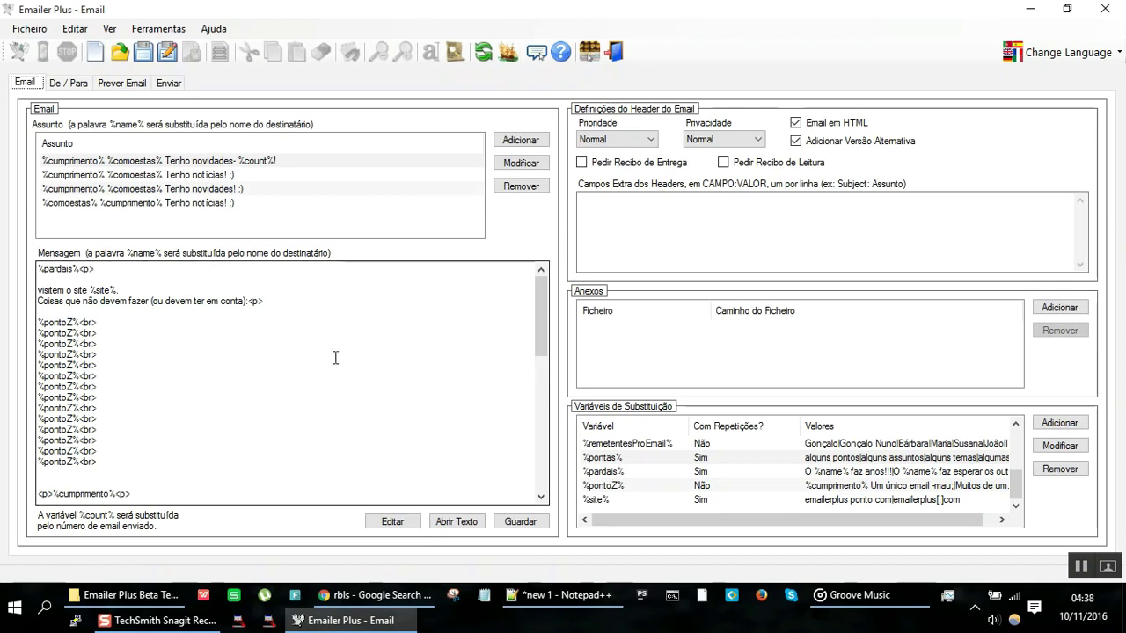
Step: Bring the Notepad++ note forward and add two blank lines above its heading
left_click(548, 604)
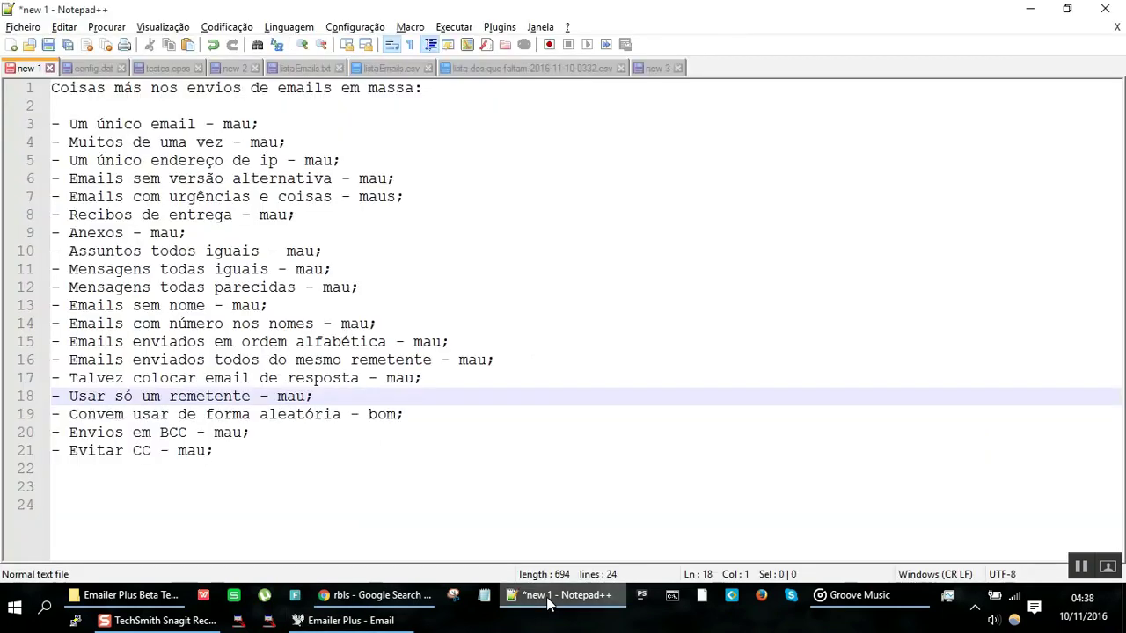
key("ctrl+Home")
key("Return")
key("Return")
key("Up")
key("Up")
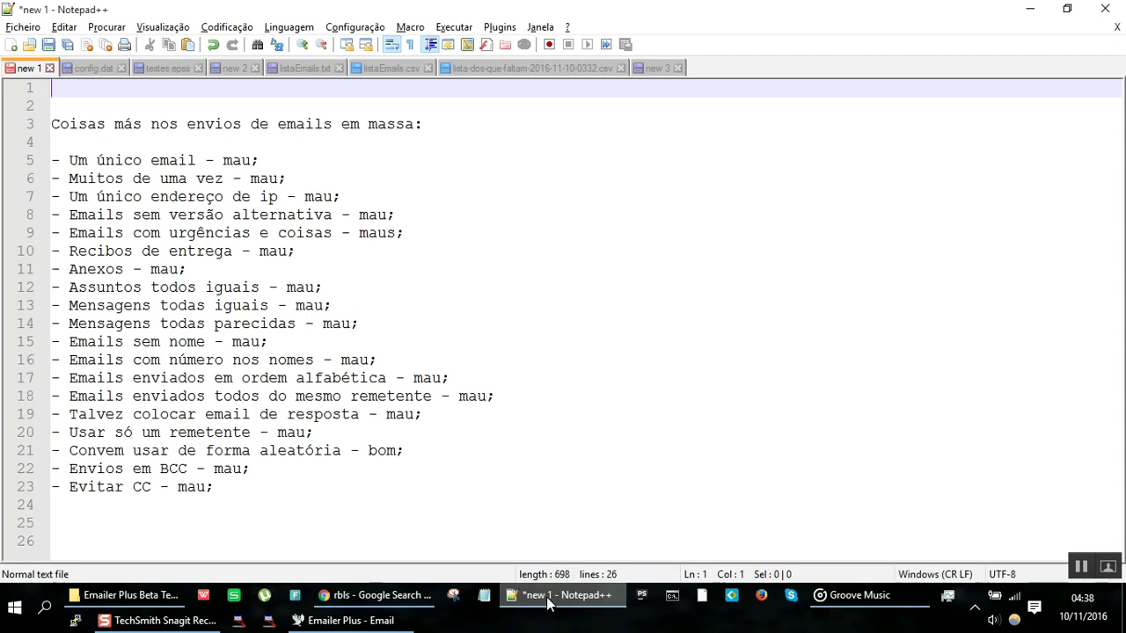
type("b")
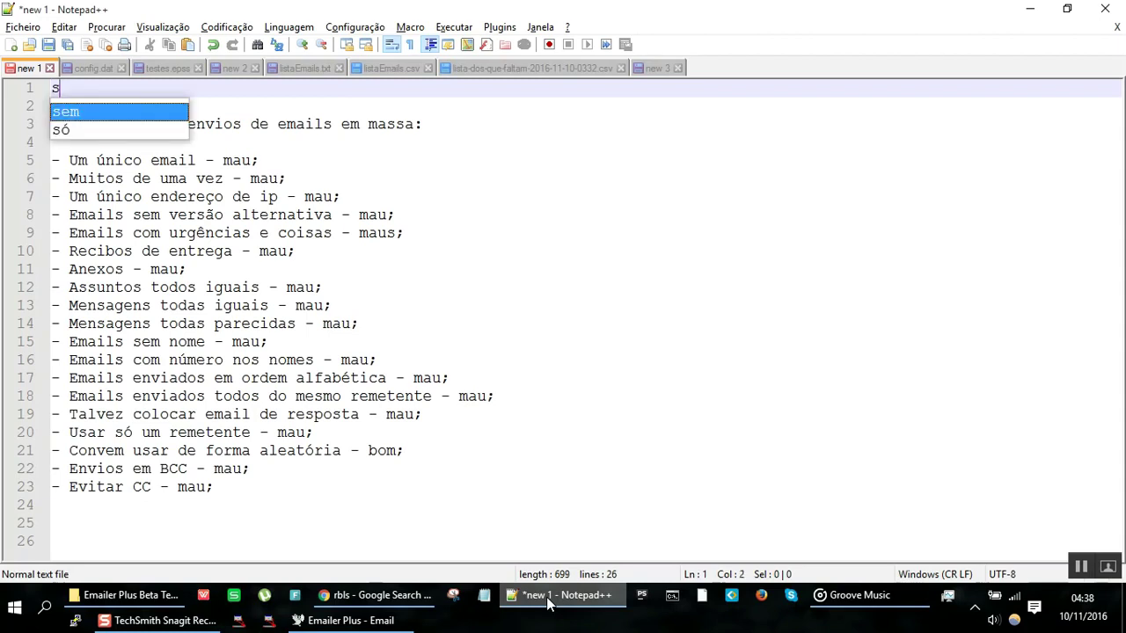
key("BackSpace")
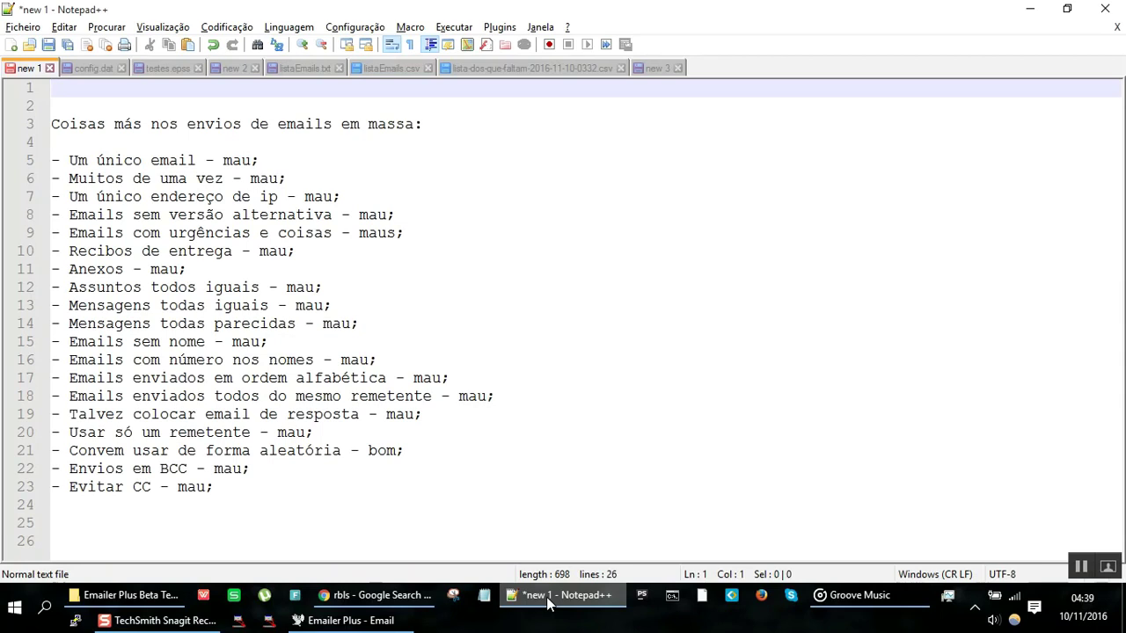
Step: Type the author's name and e-mail address at the top, then delete the e-mail line
type("Gonçalo Ferreira")
key("Return")
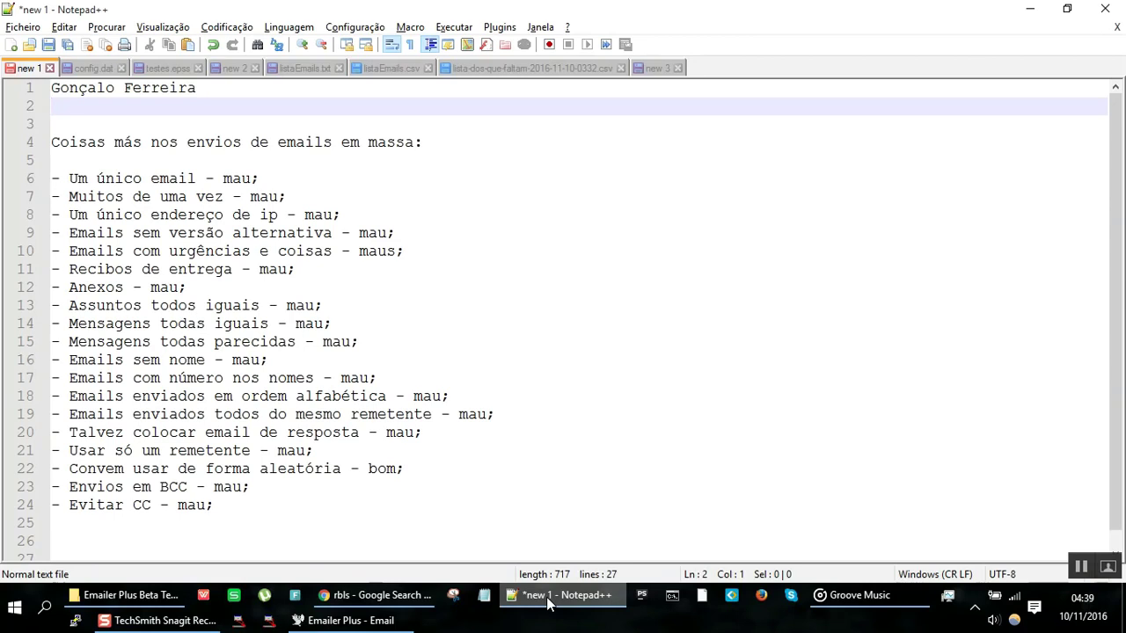
type("g")
key("BackSpace")
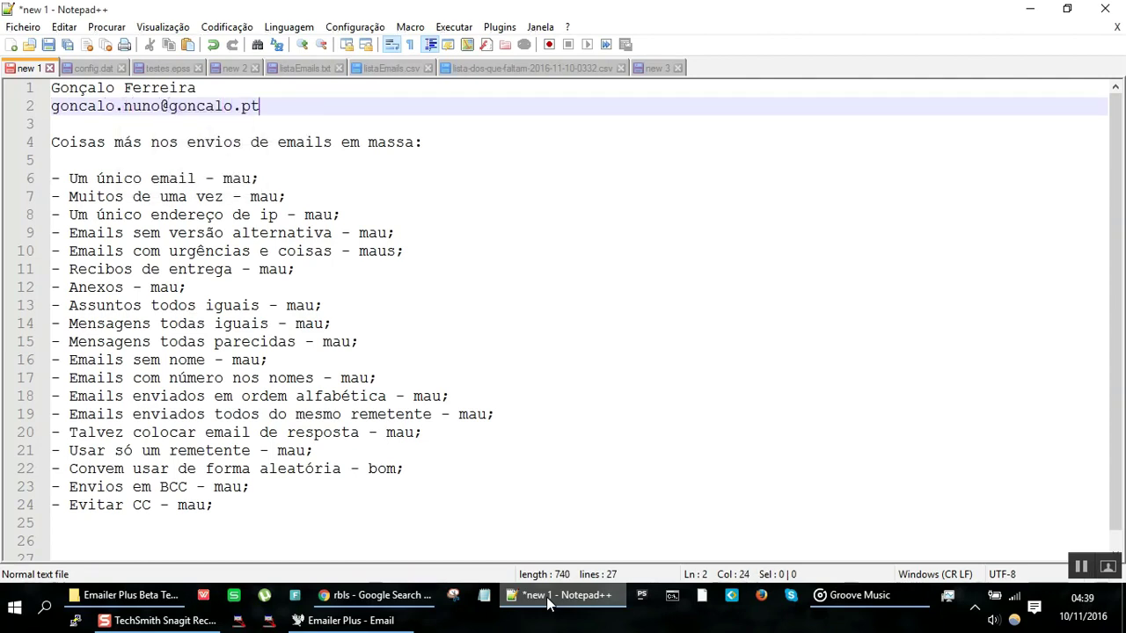
key("Return")
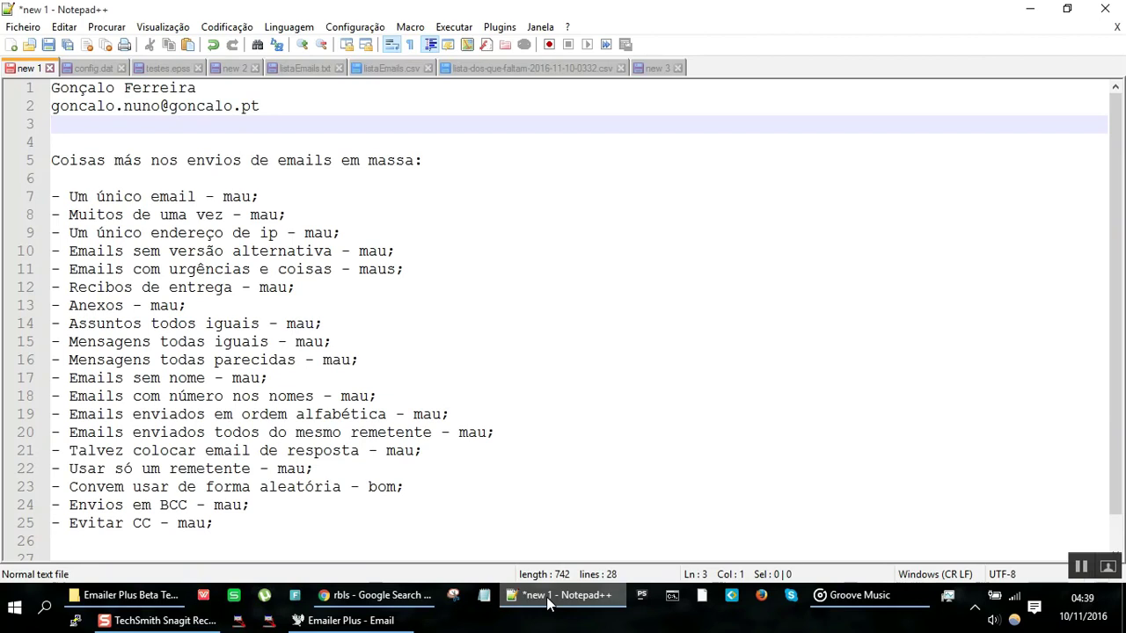
key("Up")
key("shift+Down")
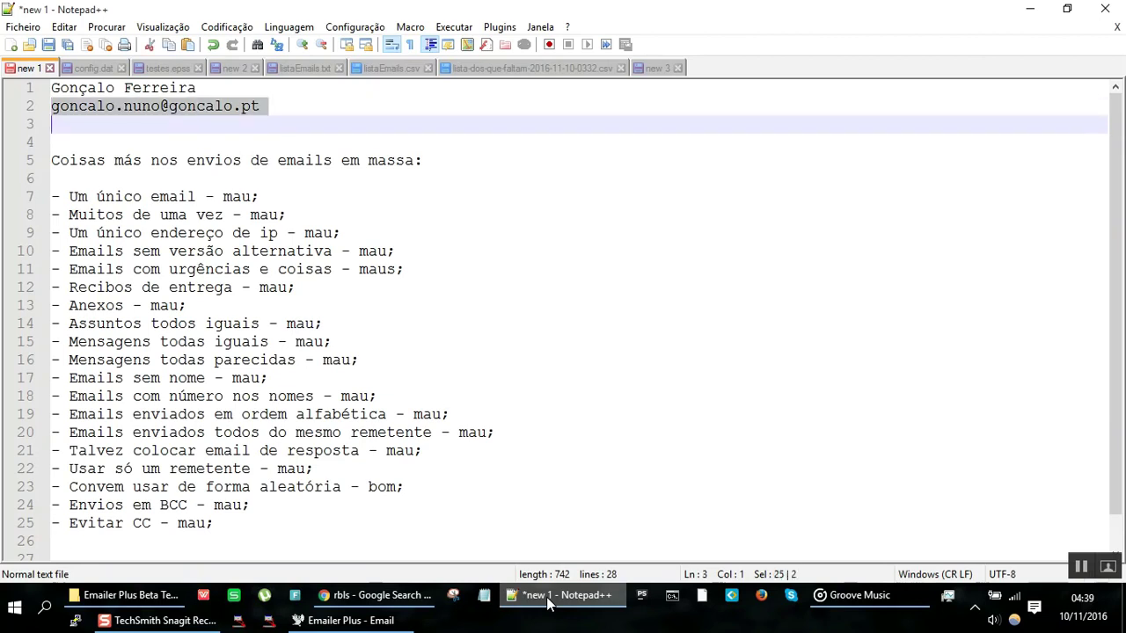
key("Delete")
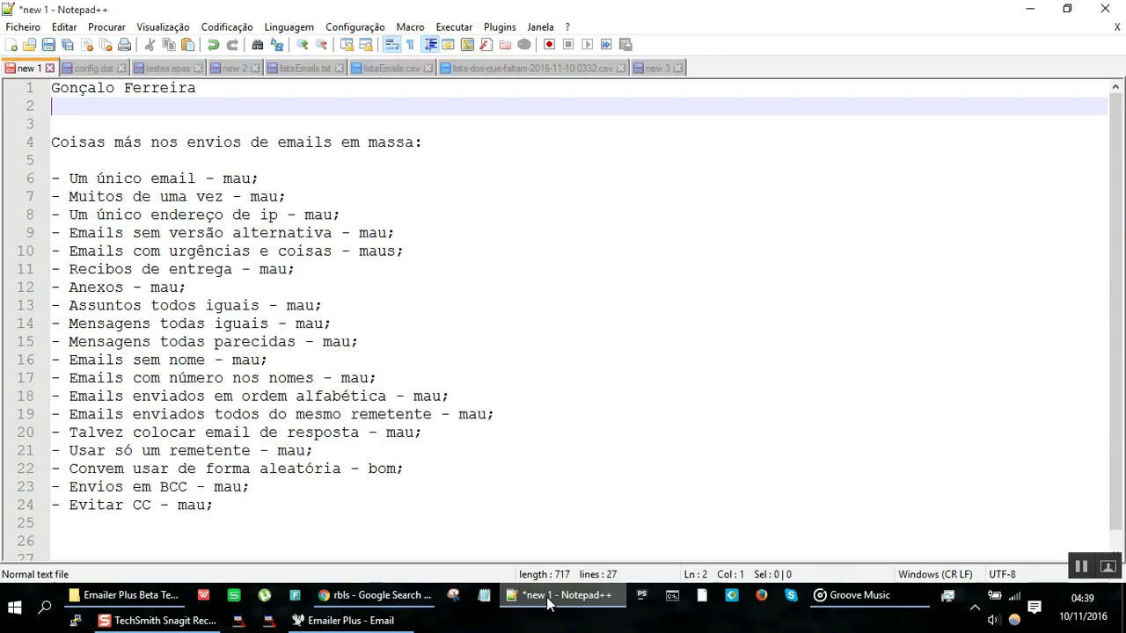
Step: Add a nickname and social profile link, then delete all three contact lines
type("Crashh")
key("Return")
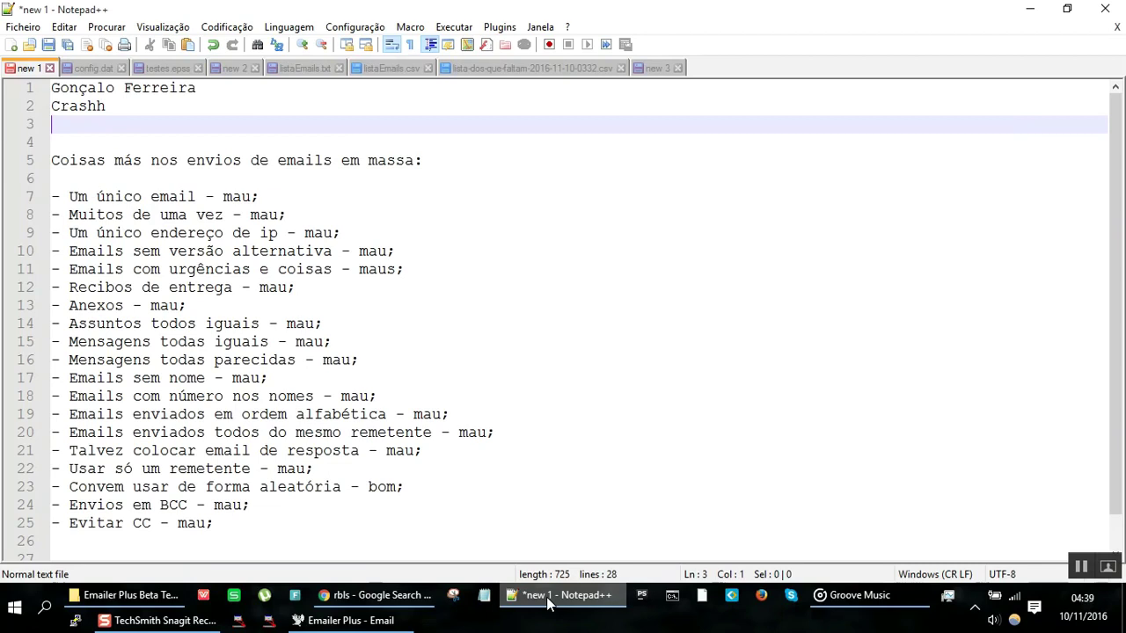
type("fb.com")
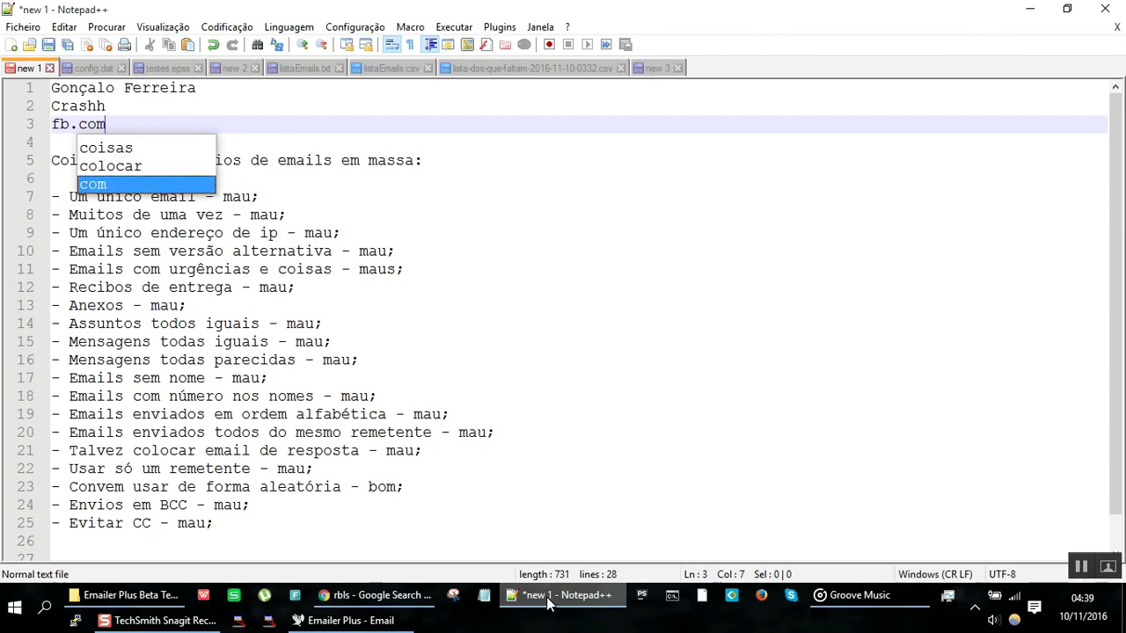
type("/crashhpt")
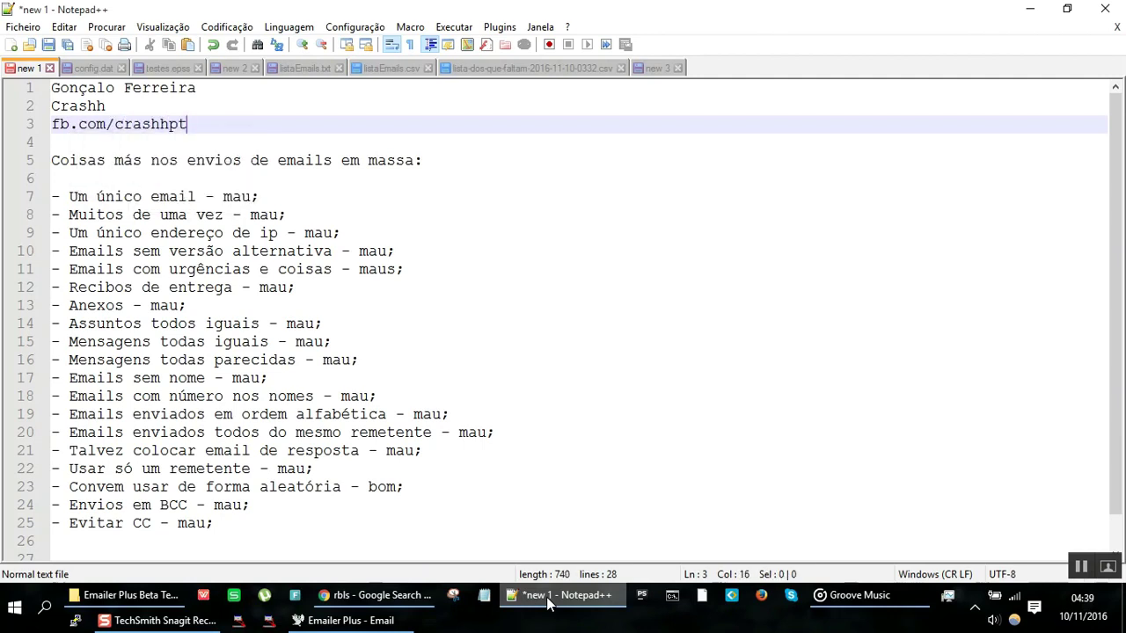
key("Return")
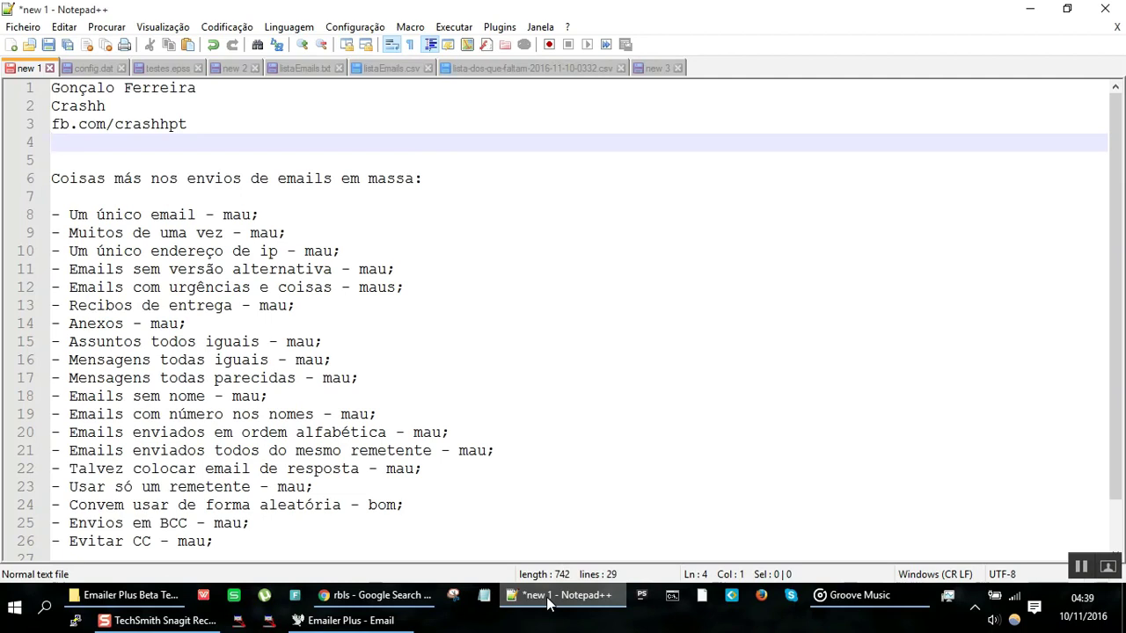
key("ctrl+shift+Home")
key("BackSpace")
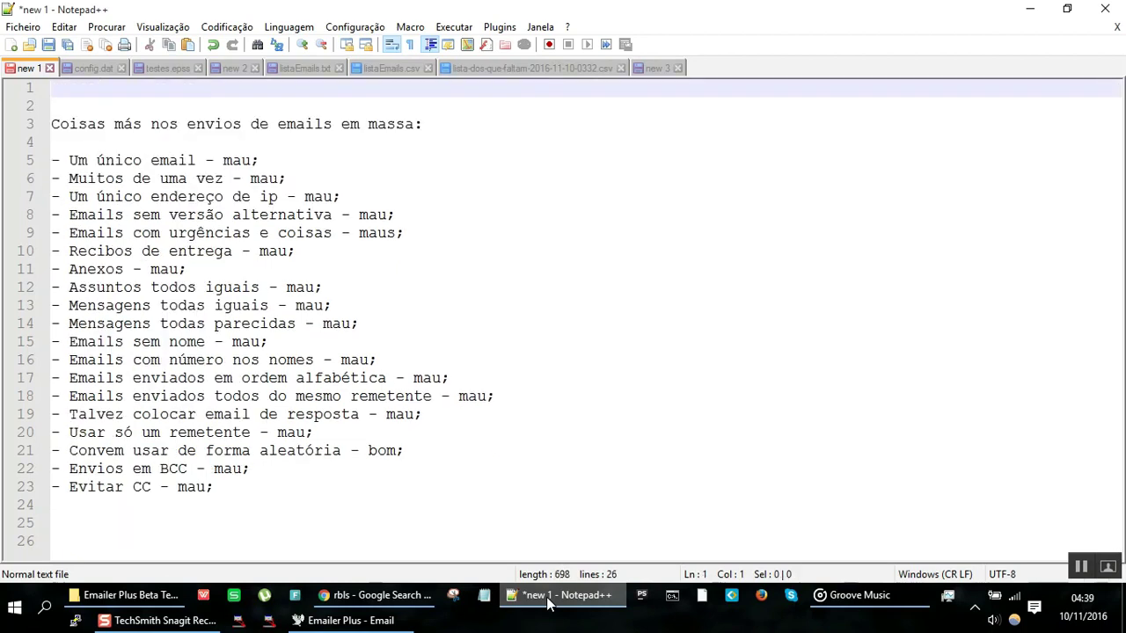
Step: Remove the blank lines above the heading and the trailing blank lines at the note's end
key("Delete")
key("Delete")
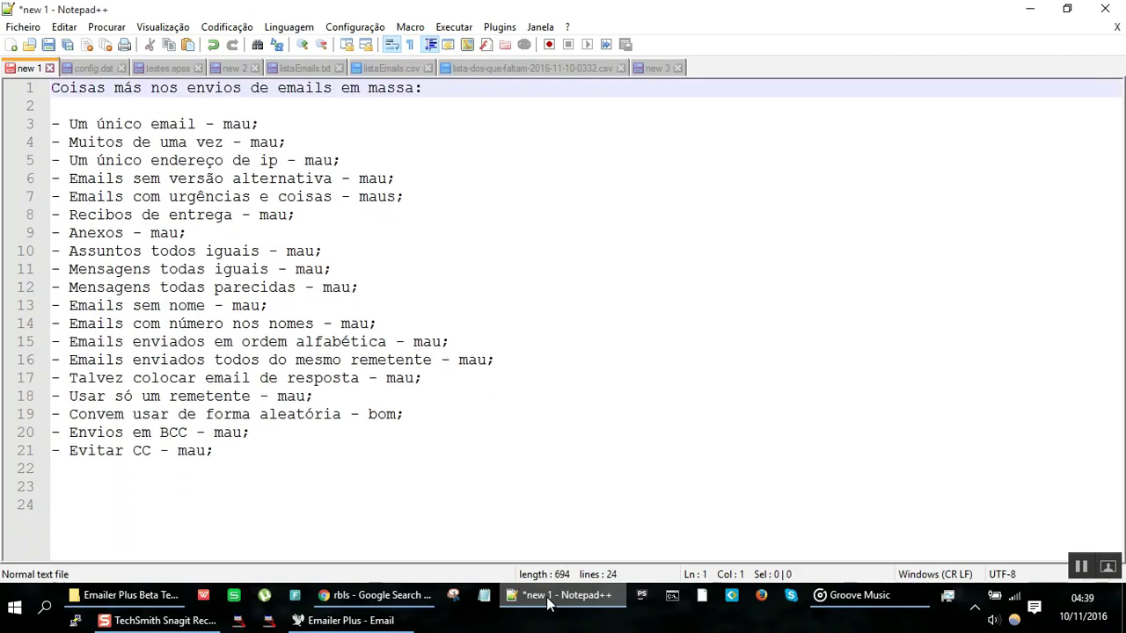
key("ctrl+End")
key("BackSpace")
key("BackSpace")
key("BackSpace")
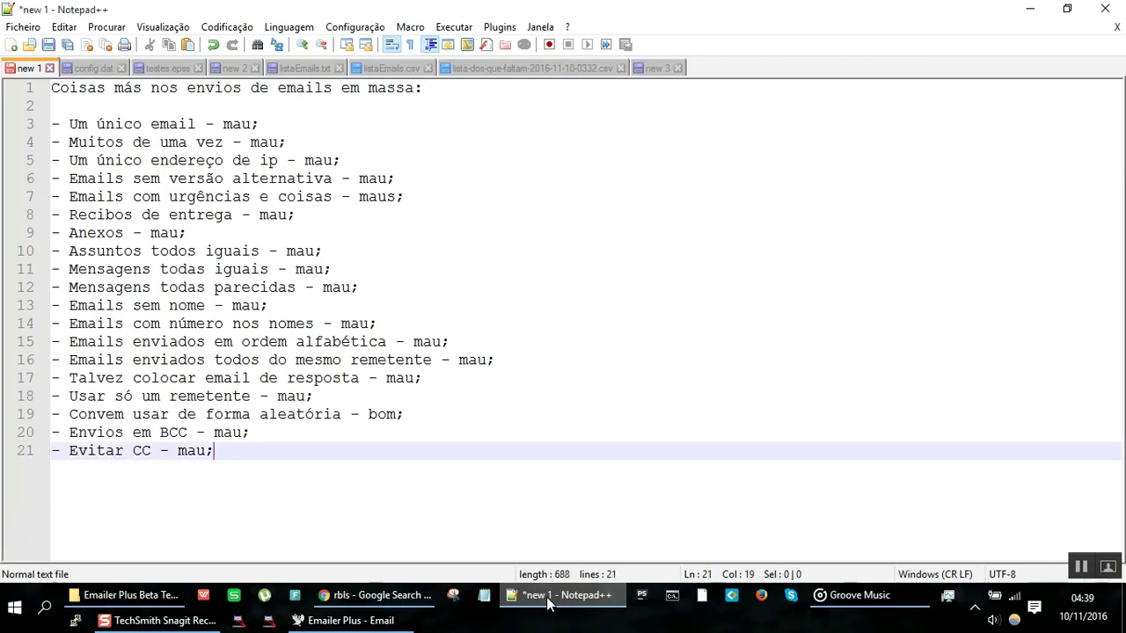
Step: Insert a first line reading 'GOODBYE. :P :D' above the heading, clearing the leftover text
key("ctrl+Home")
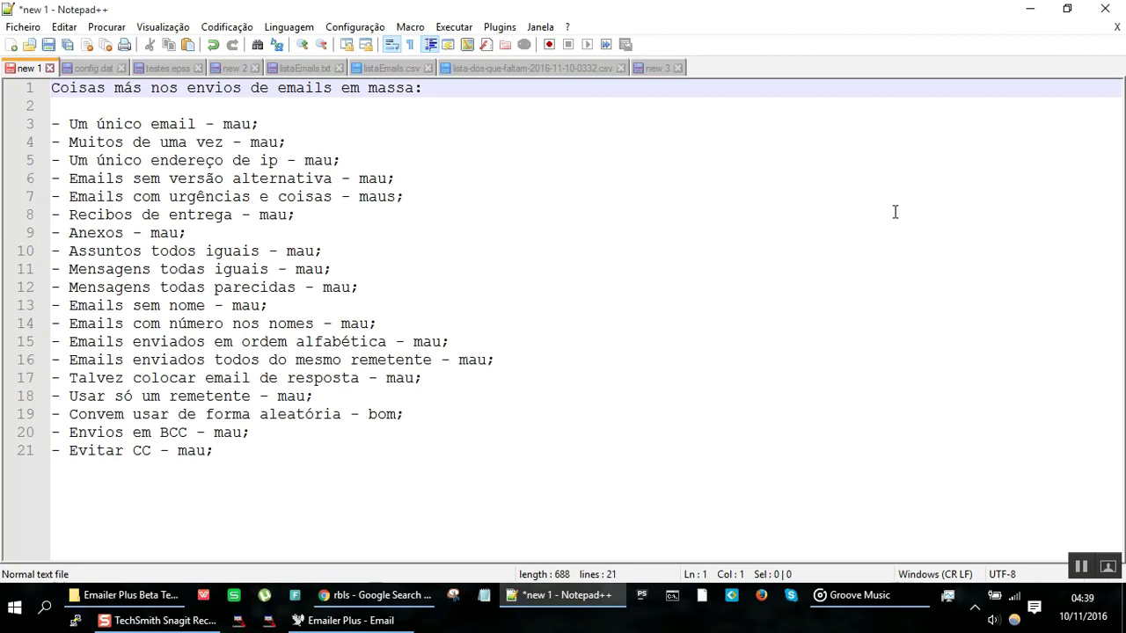
type("GOODBYE. :P")
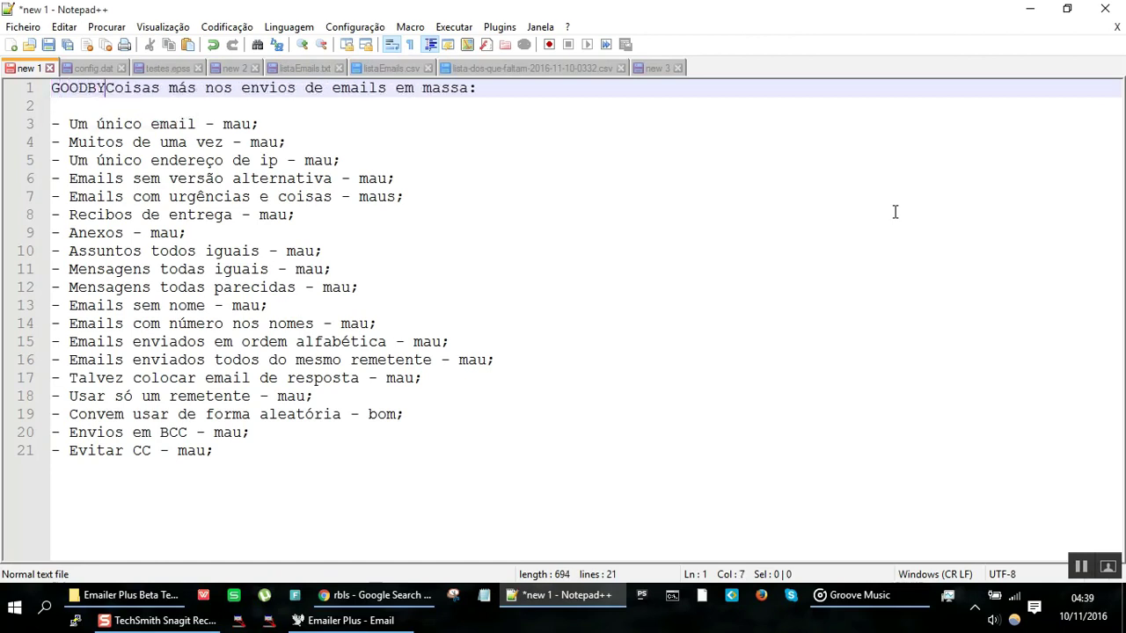
key("Return")
key("Return")
key("Return")
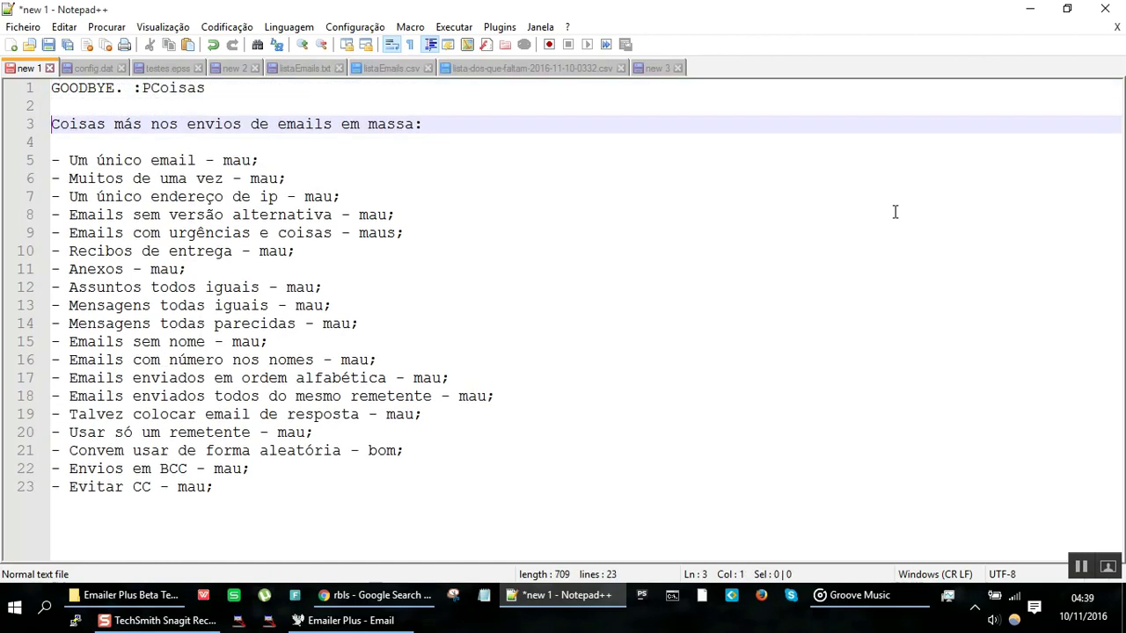
key("Up")
key("Up")
key("End")
key("BackSpace")
key("BackSpace")
key("BackSpace")
key("BackSpace")
key("BackSpace")
key("BackSpace")
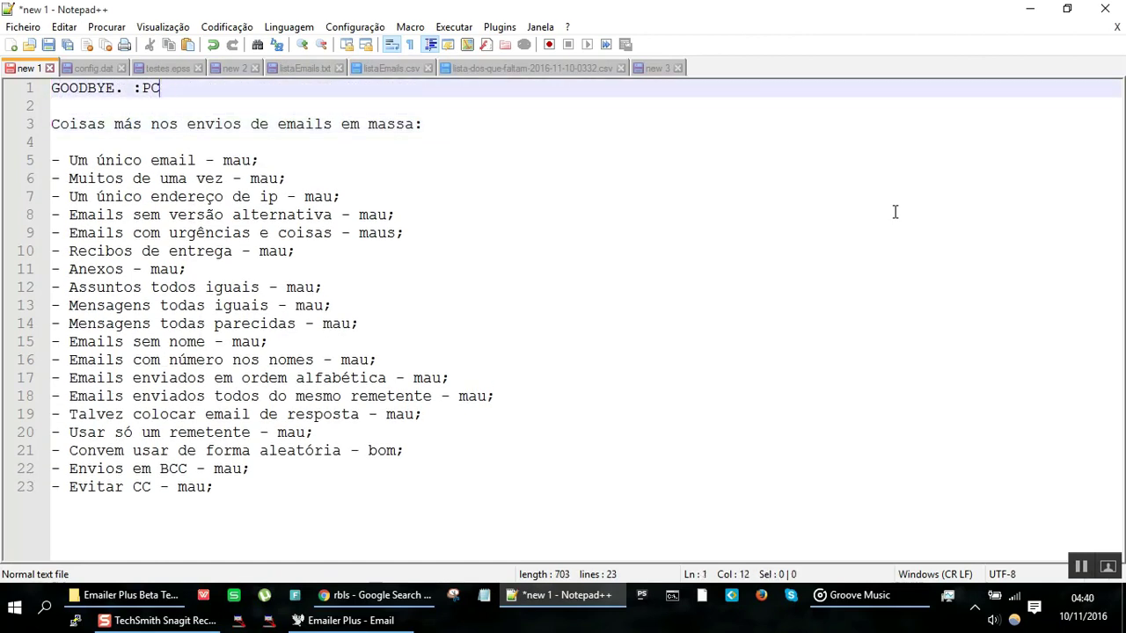
type(":D")
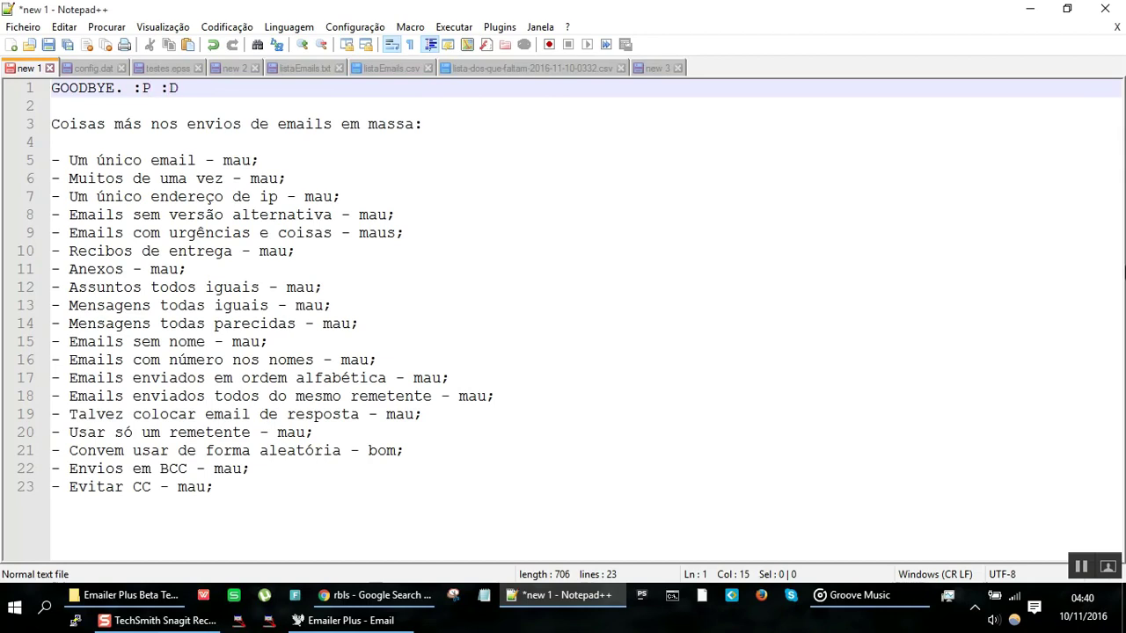